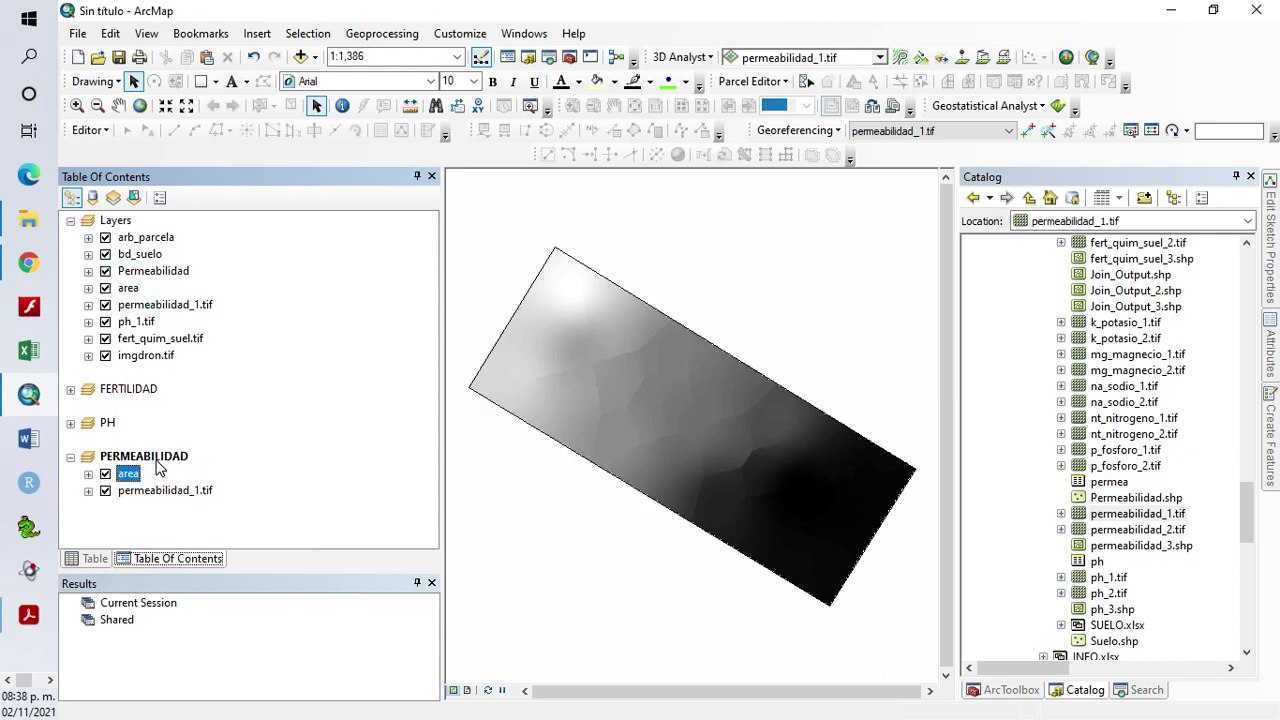
Collapse the PERMEABILIDAD data frame and activate the Layers data frame
left_click(70, 456)
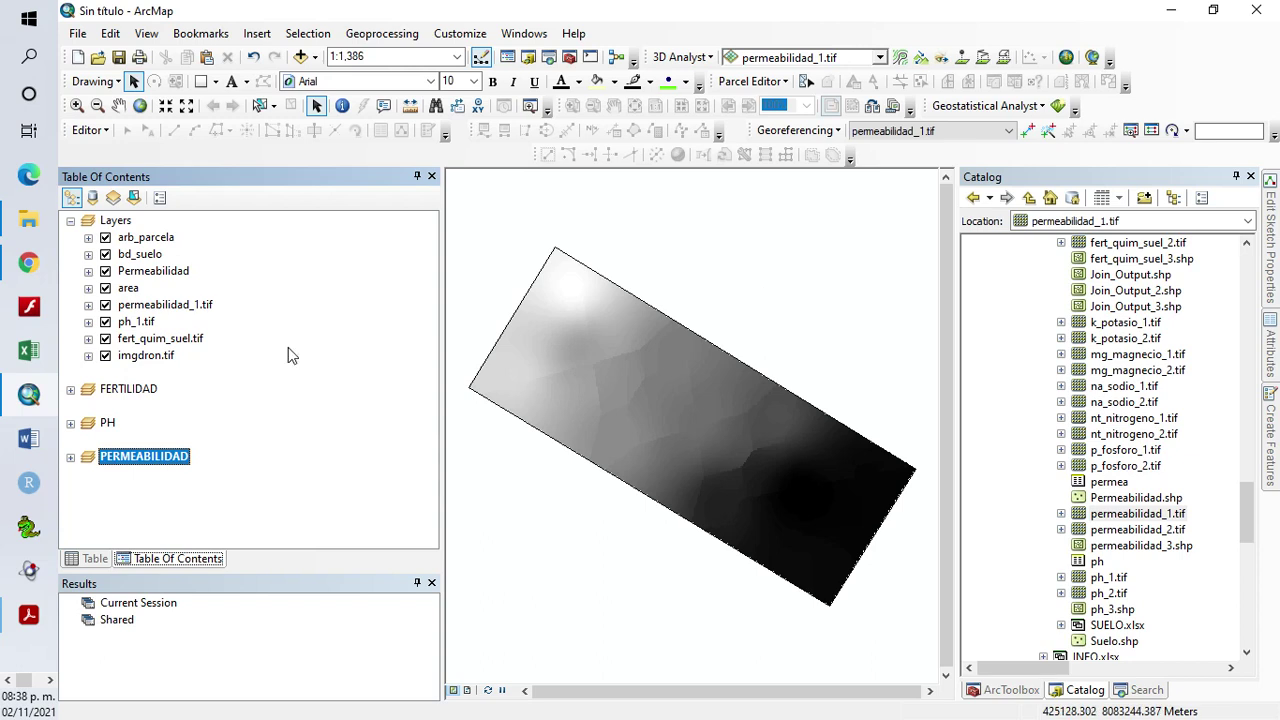
left_click(114, 222)
right_click(114, 224)
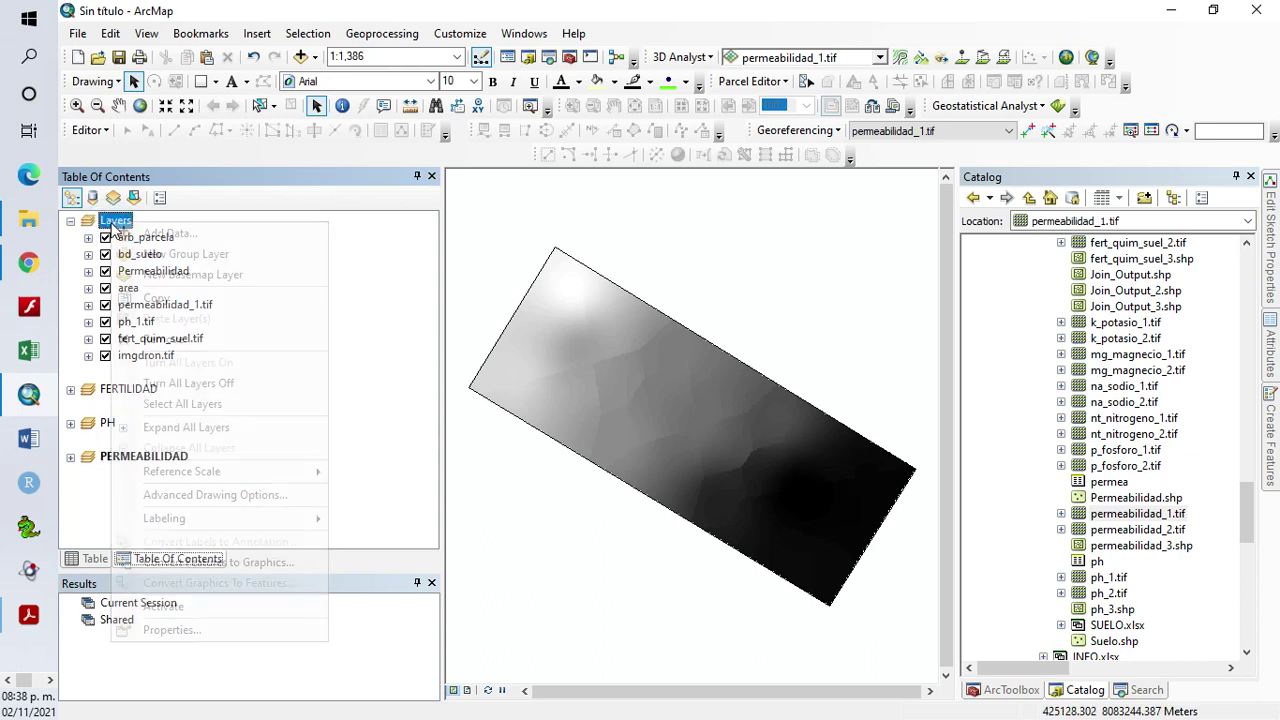
left_click(220, 609)
Rename the Layers data frame as BIOMASA
left_click(112, 221)
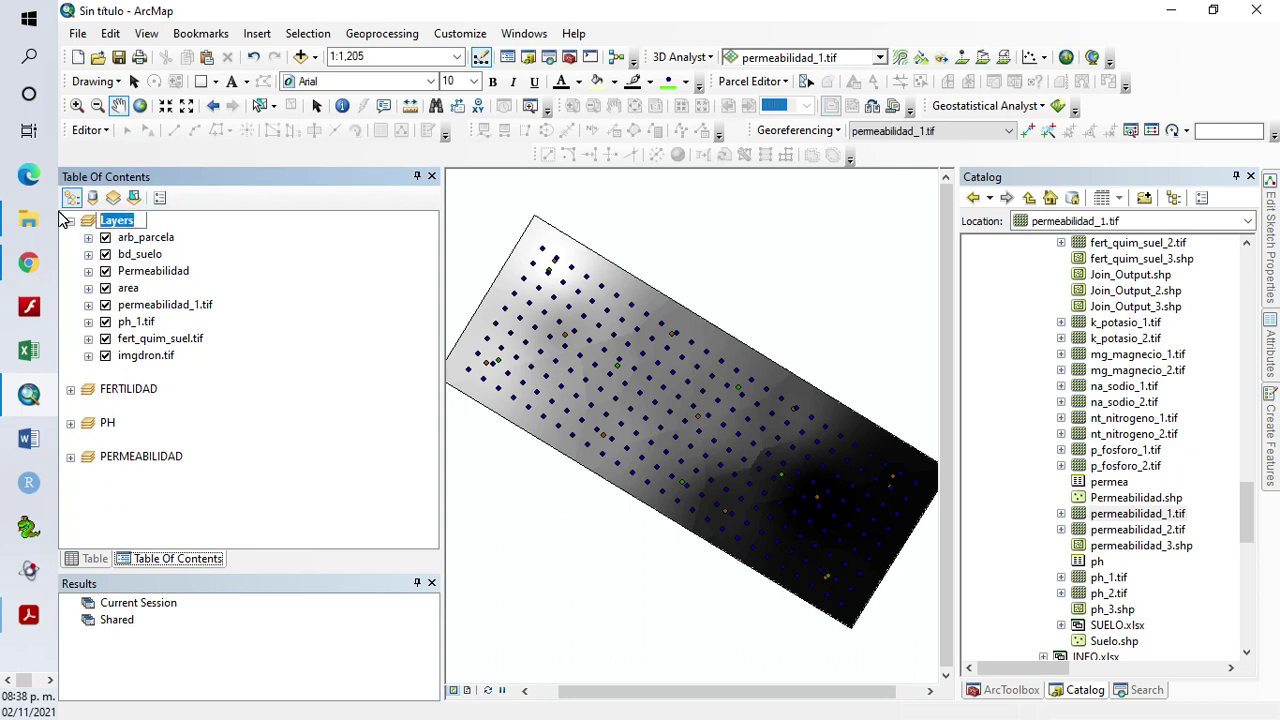
type("bIOMASA")
key("ctrl+a")
key("BackSpace")
type("BIOMAD")
key("BackSpace")
type("SA")
key("Return")
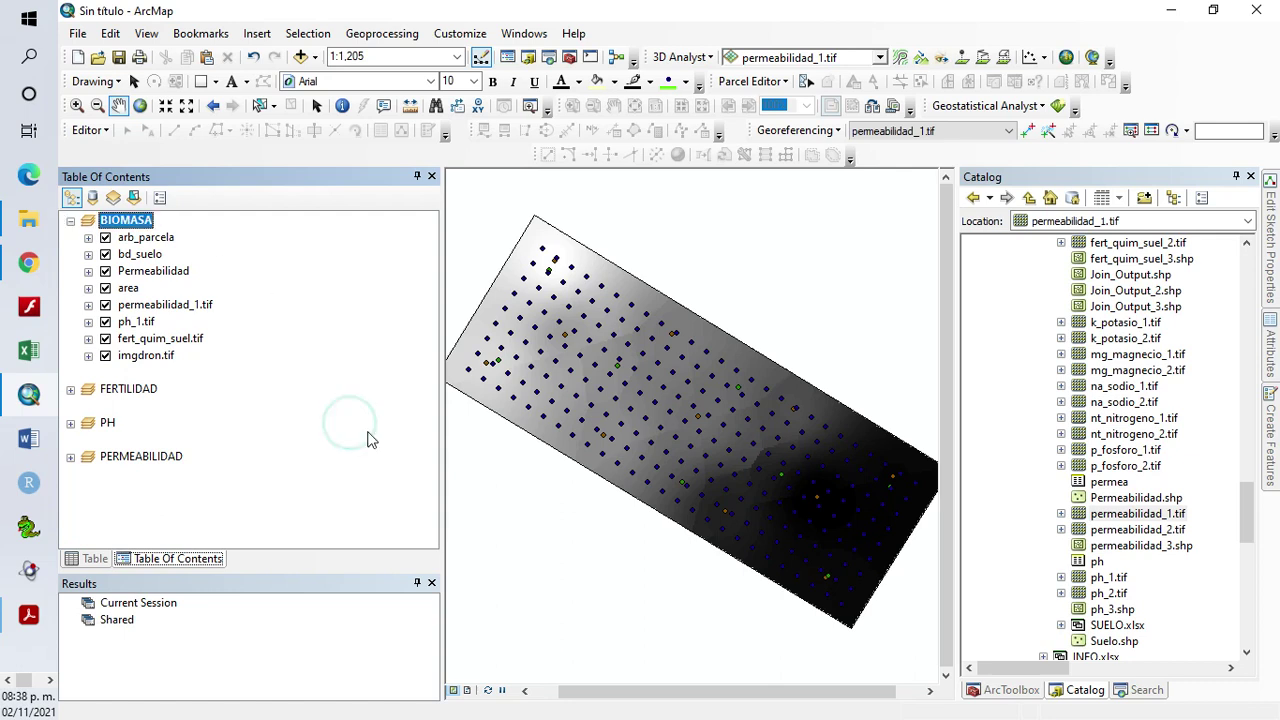
left_click(158, 390)
left_click(363, 402)
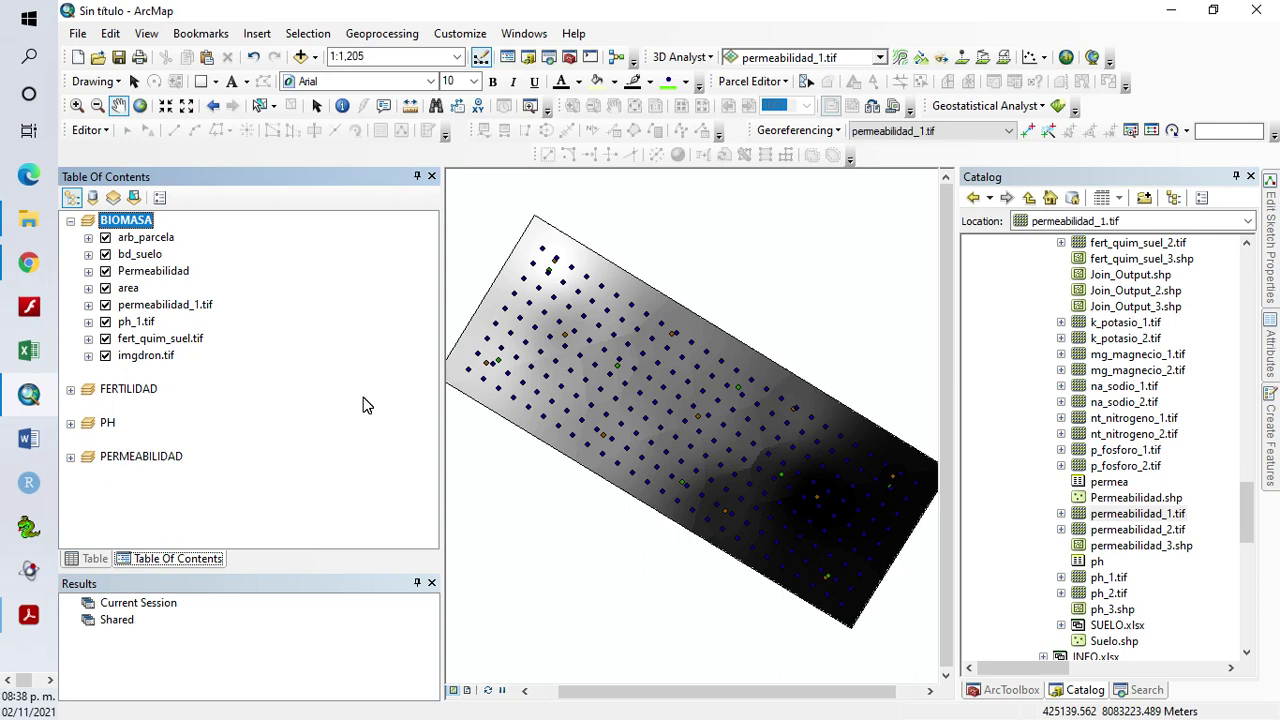
Display the geoprocessing toolboxes and check the symbol of the arb_parcela layer
left_click(1008, 690)
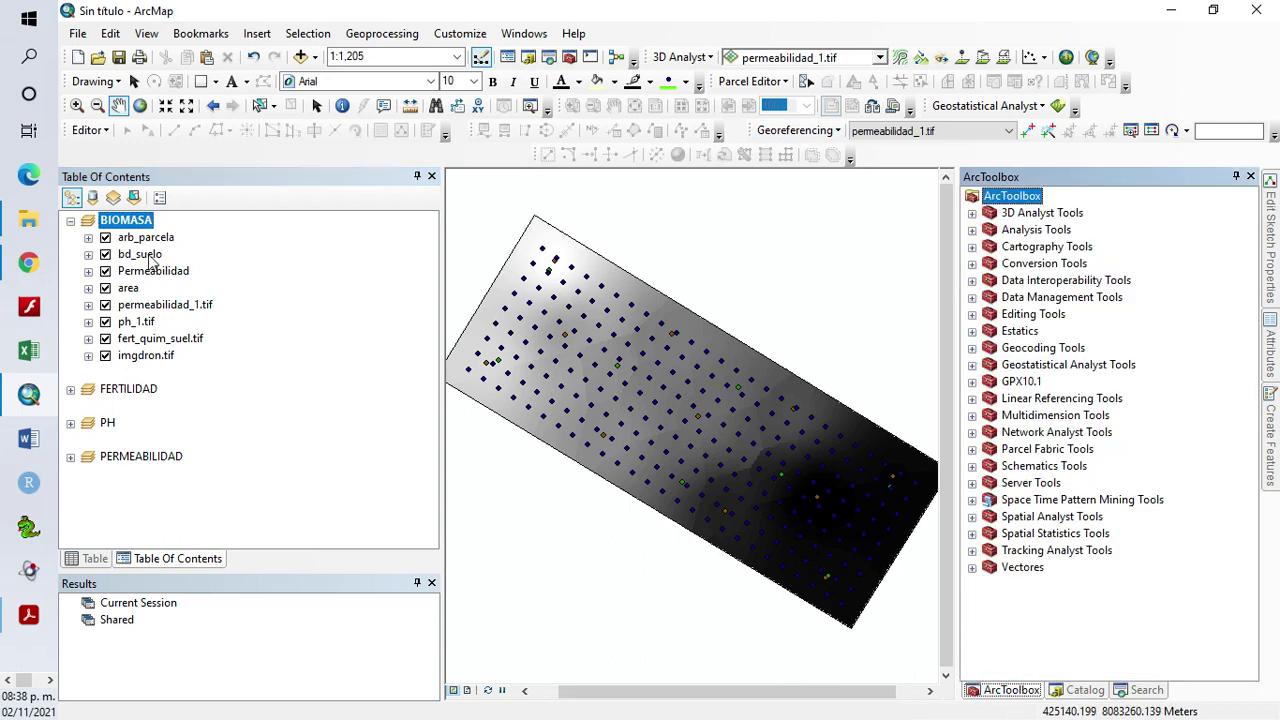
left_click(88, 237)
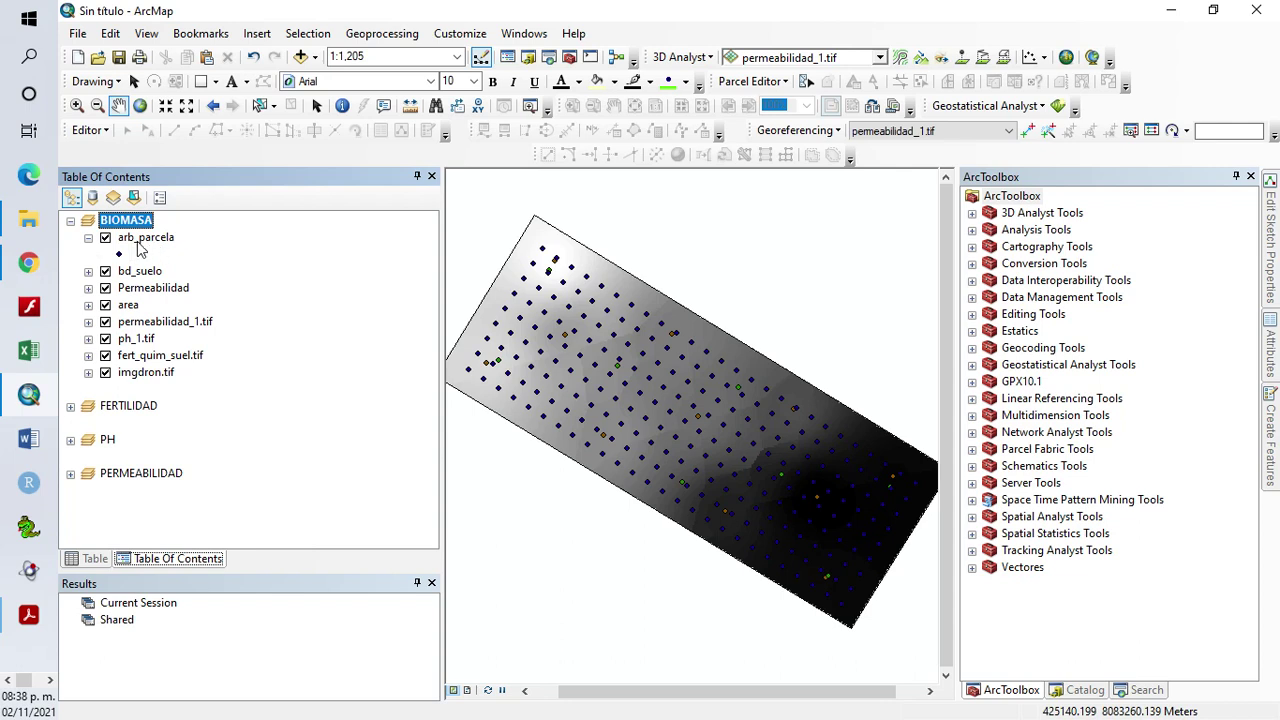
left_click(88, 237)
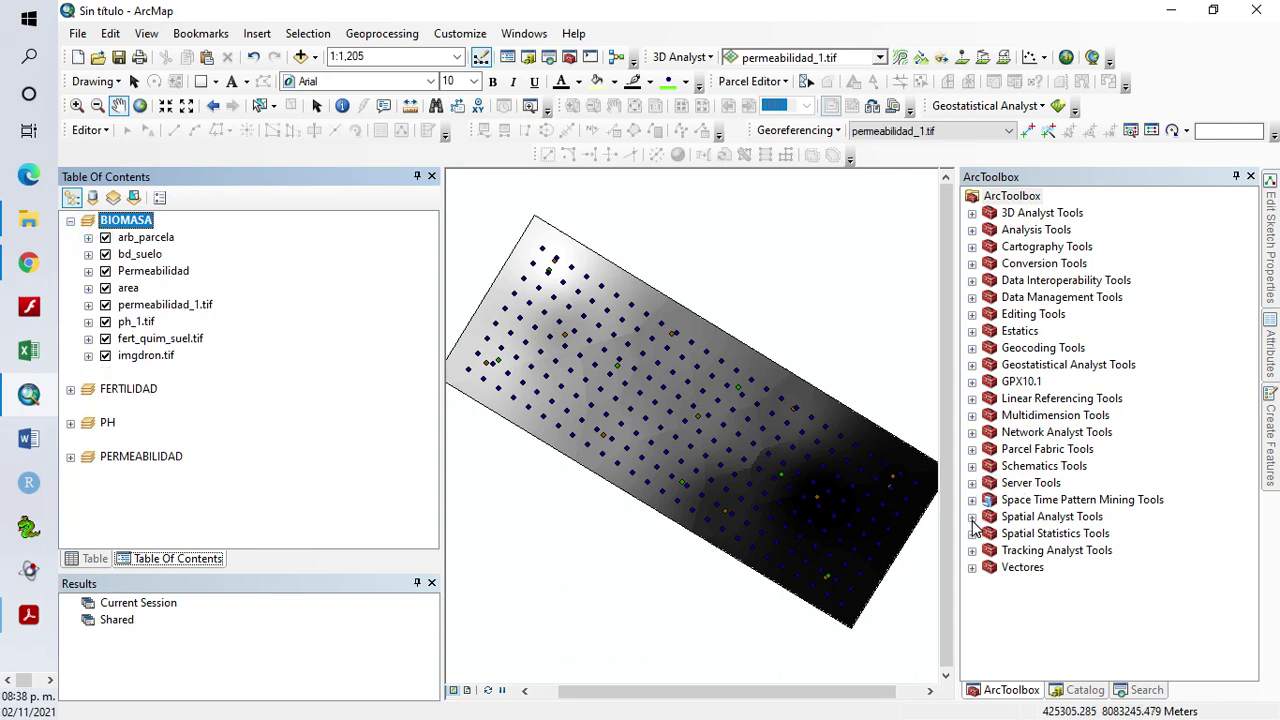
Turn off every layer in the BIOMASA data frame except area, keeping the plot outline in view
key("Down")
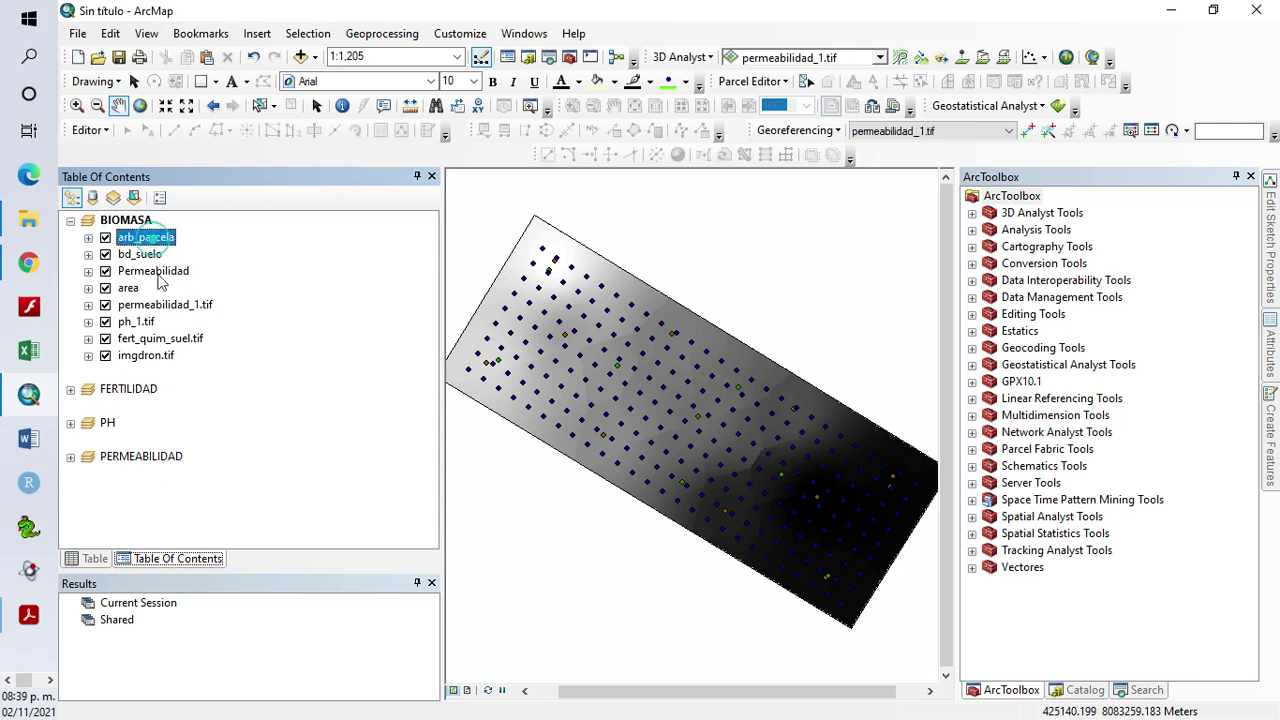
left_click(146, 356, "shift")
right_click(170, 351)
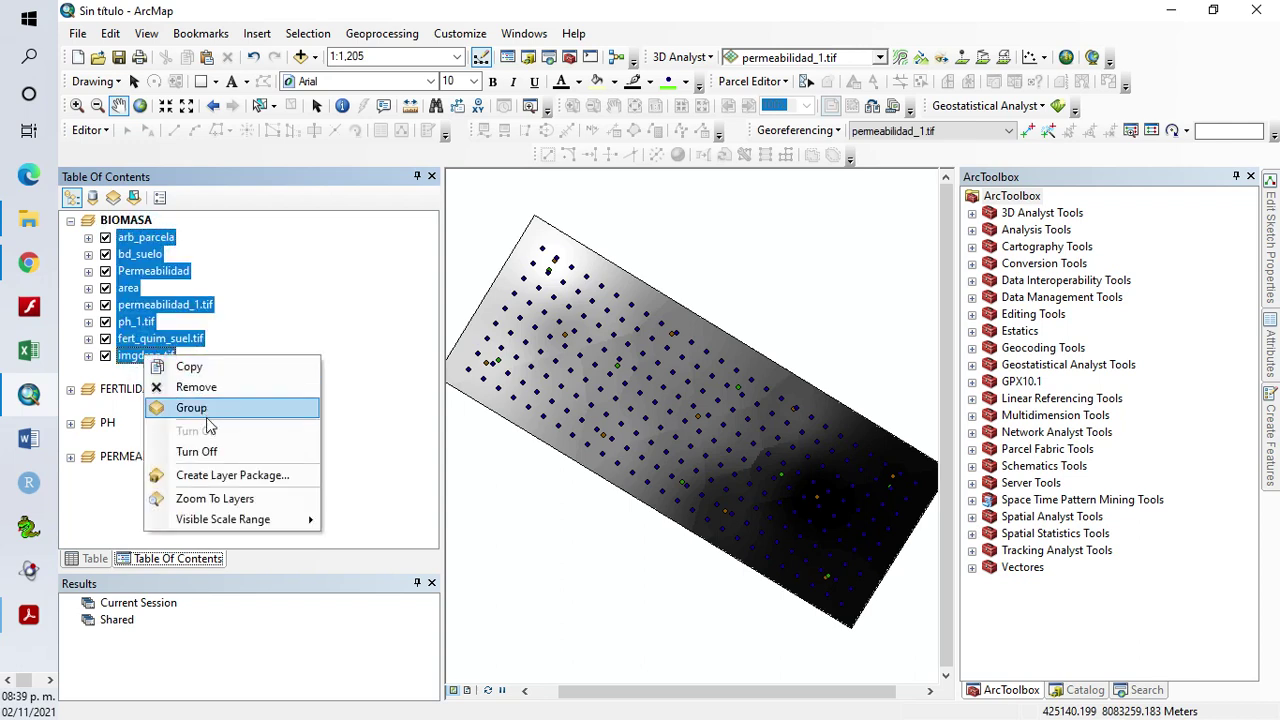
left_click(236, 461)
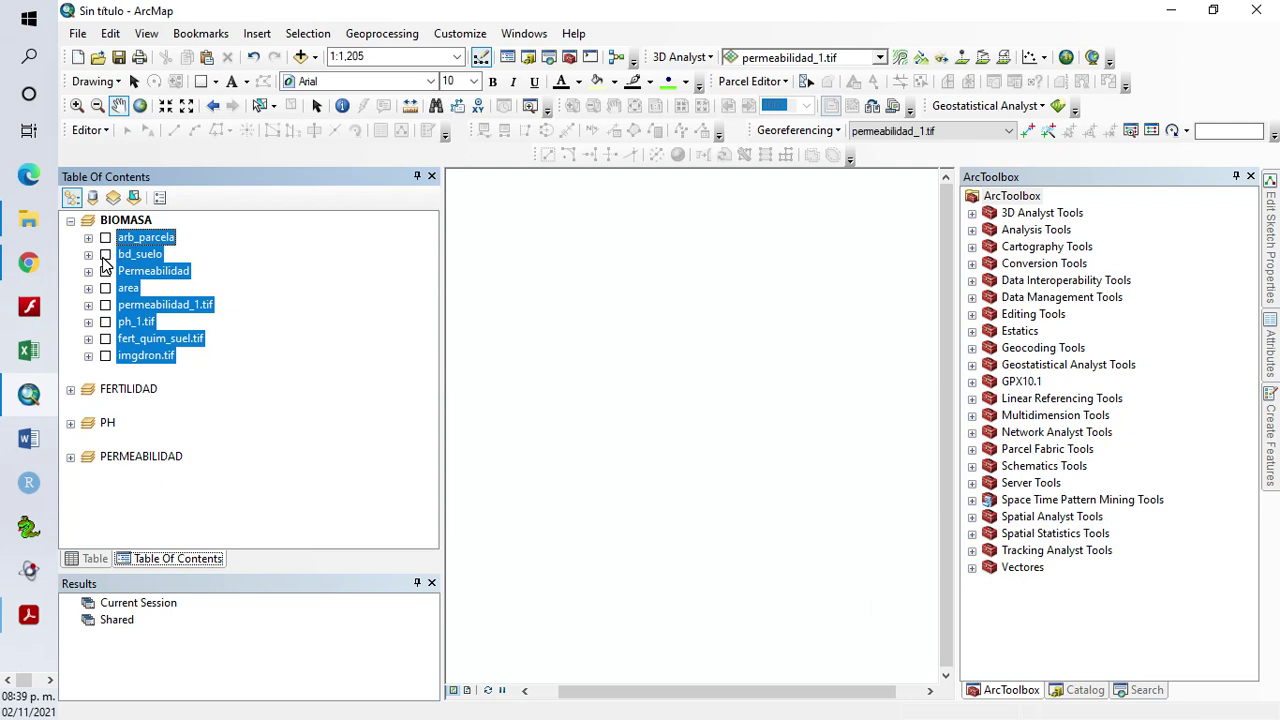
left_click(111, 271)
left_click(110, 288, "ctrl")
left_click(106, 288)
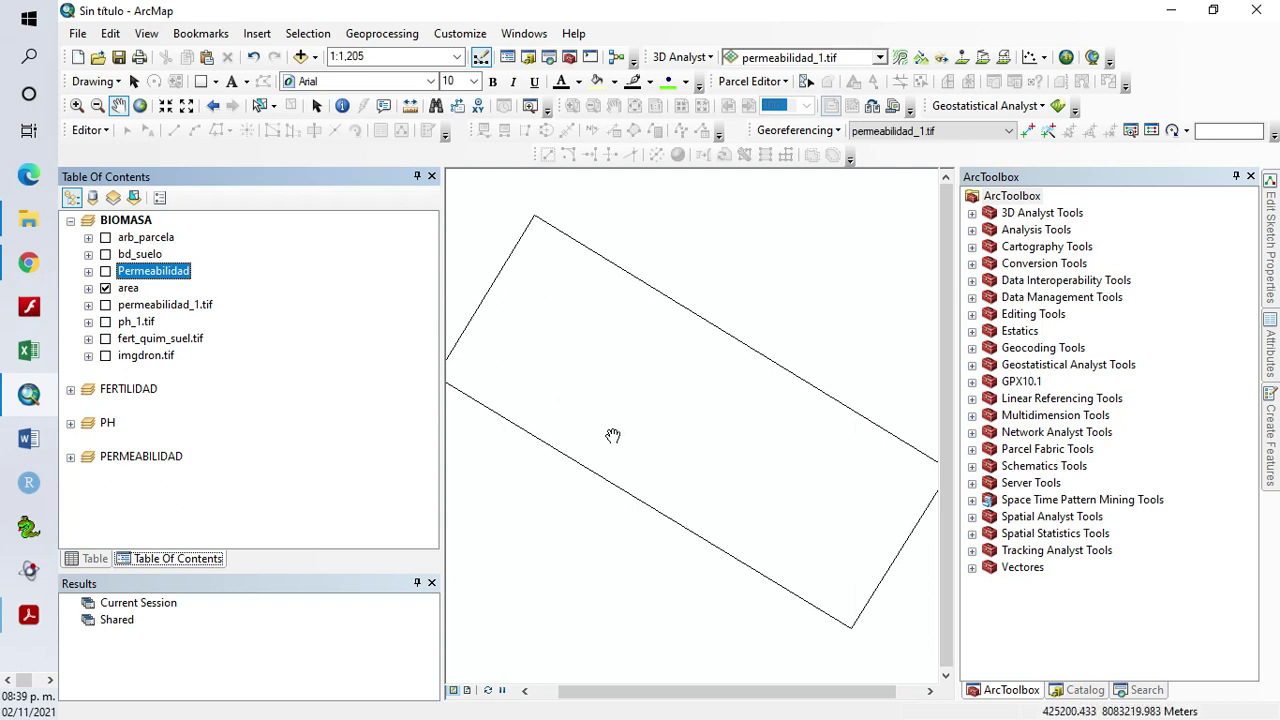
left_click_drag(611, 434, 625, 422)
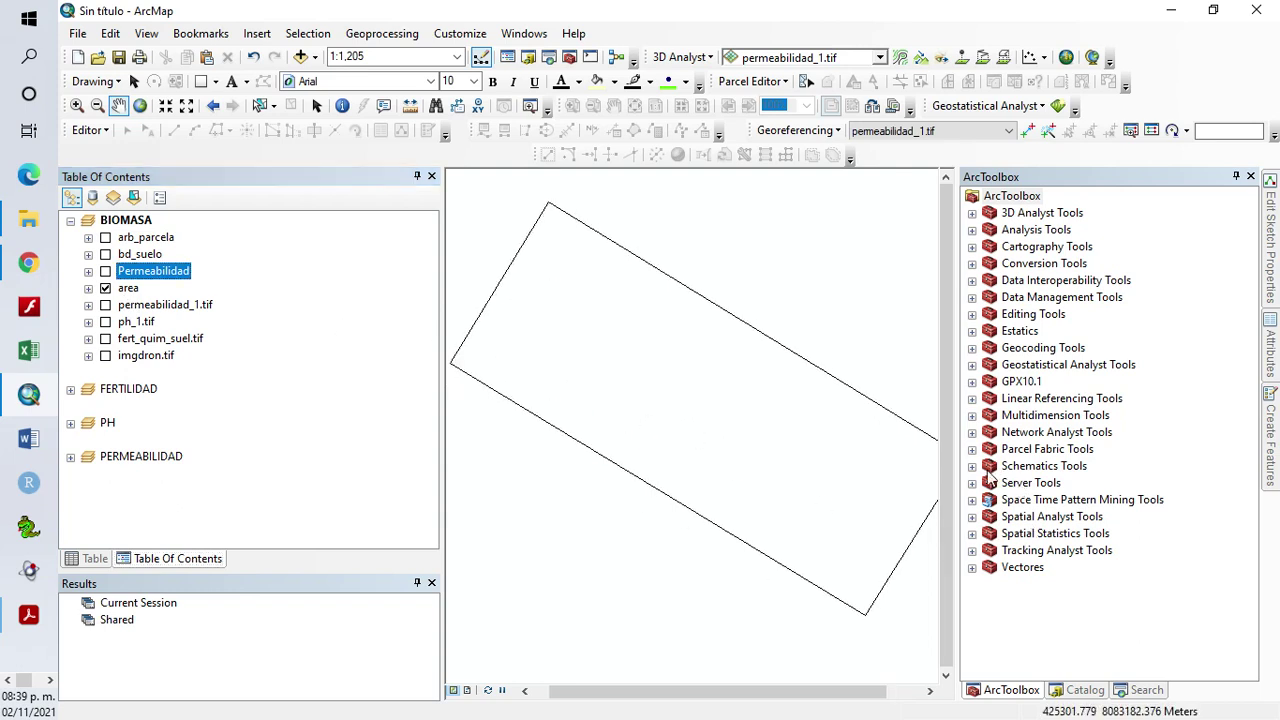
Open the IDW tool from the Spatial Analyst interpolation toolset and move its dialog clear of the layer list
left_click(973, 517)
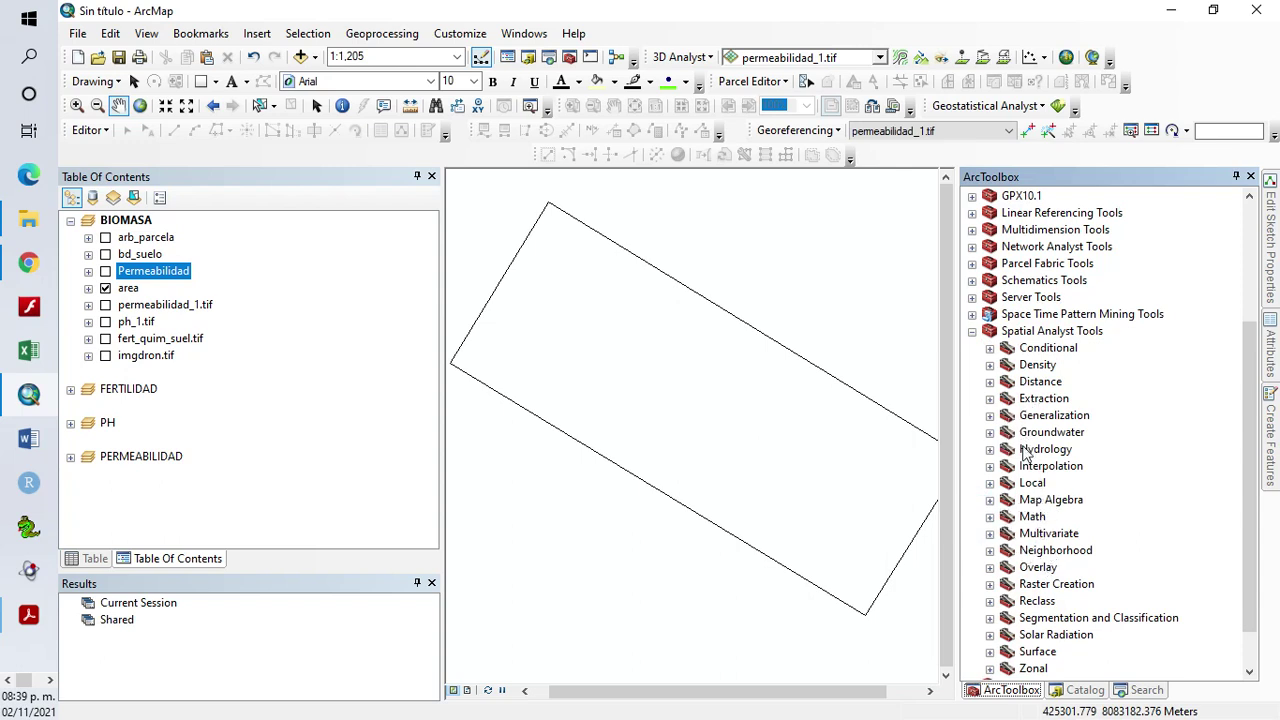
left_click(990, 466)
left_click(1045, 483)
left_click(1045, 483)
left_click(438, 115)
left_click_drag(445, 120, 770, 132)
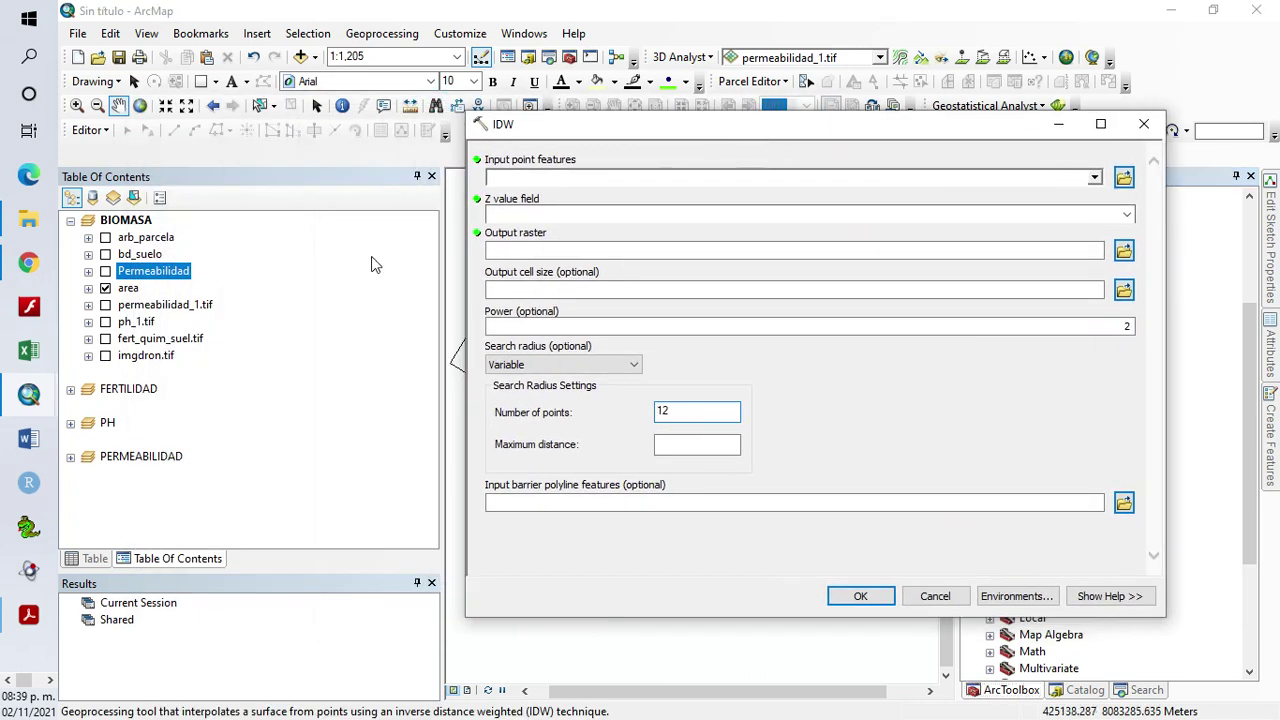
Set arb_parcela as the IDW input point features and HT_m as the Z value field
left_click(1094, 178)
left_click(549, 194)
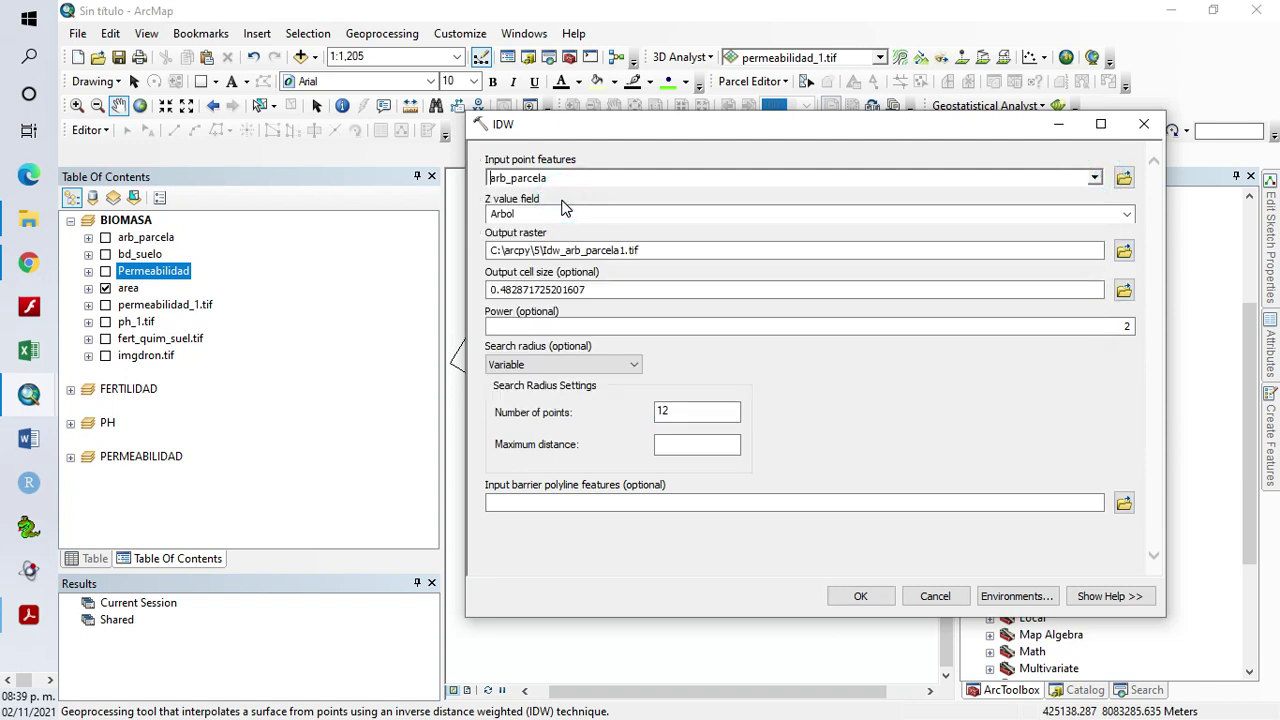
left_click(1127, 215)
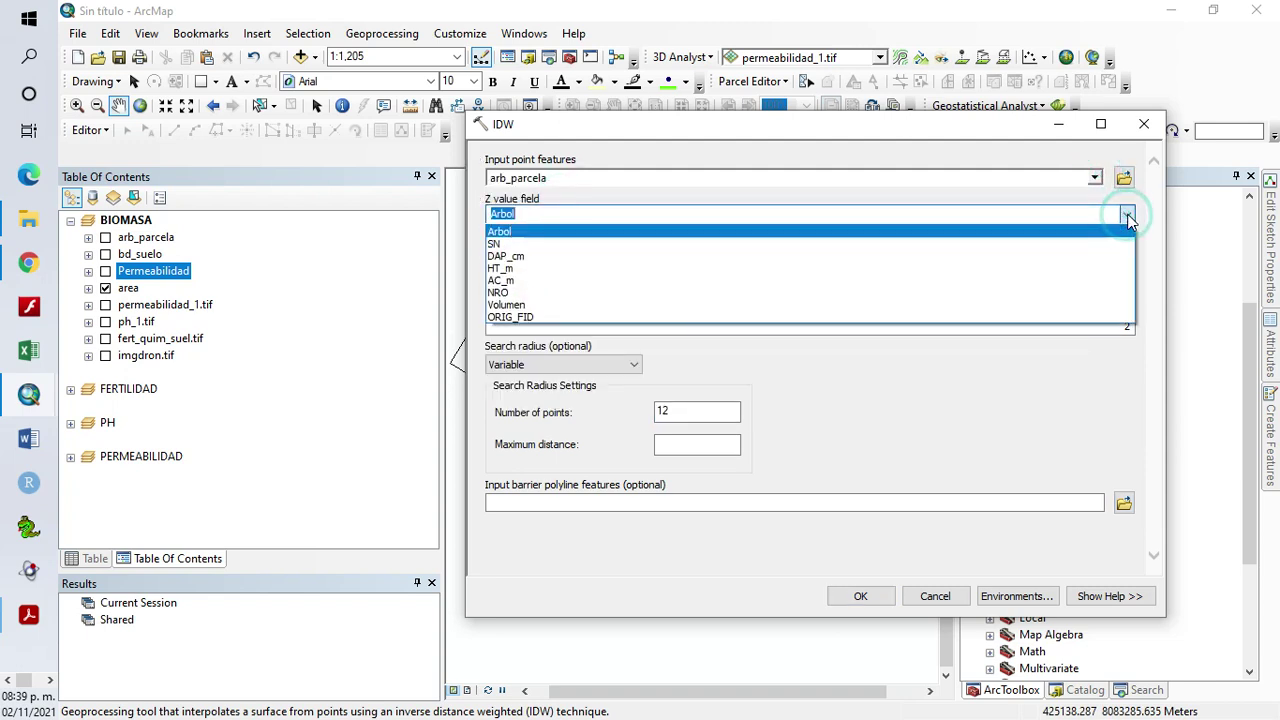
left_click(503, 269)
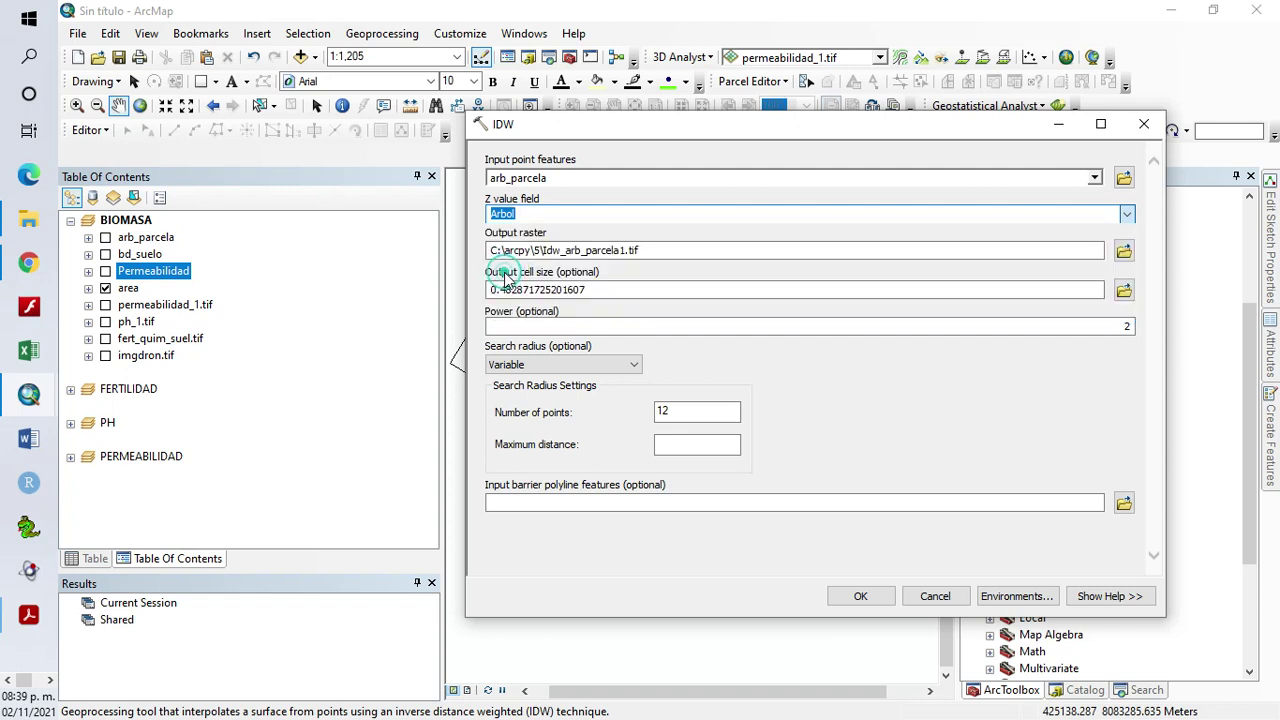
Browse to the SIG_PFC folder on drive C: for the IDW output raster
left_click(1123, 251)
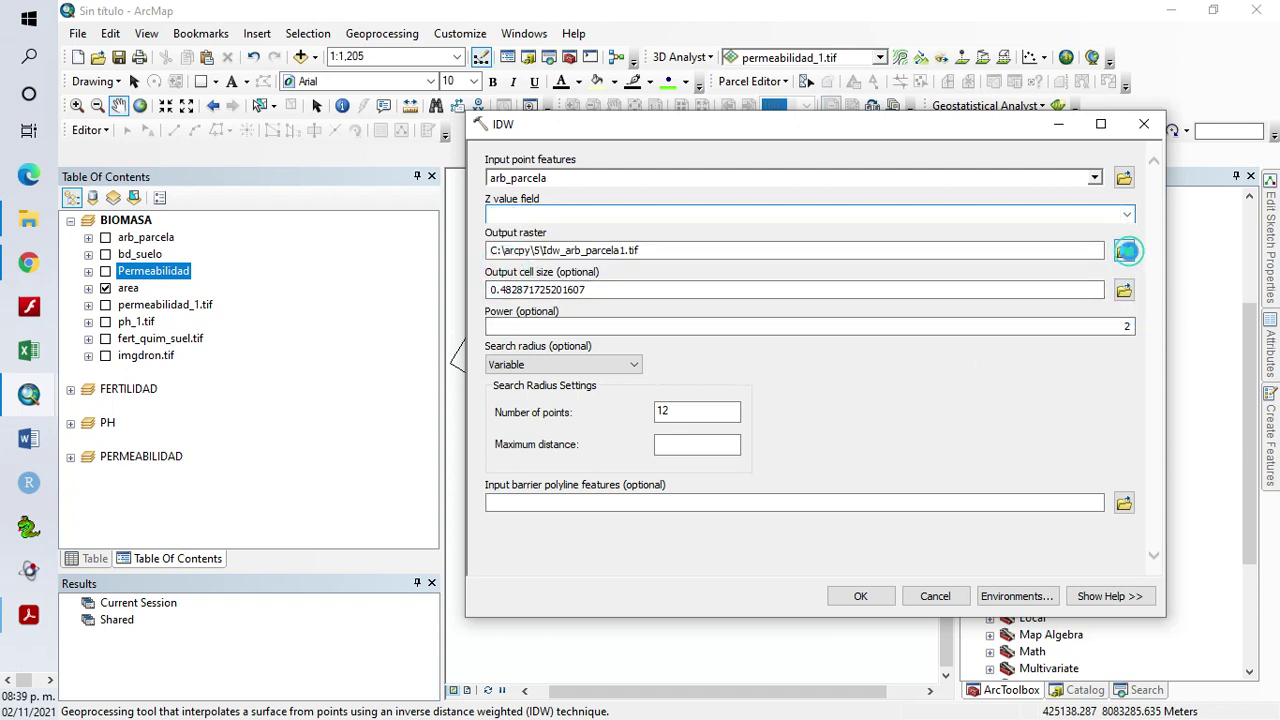
left_click(840, 252)
left_click(840, 252)
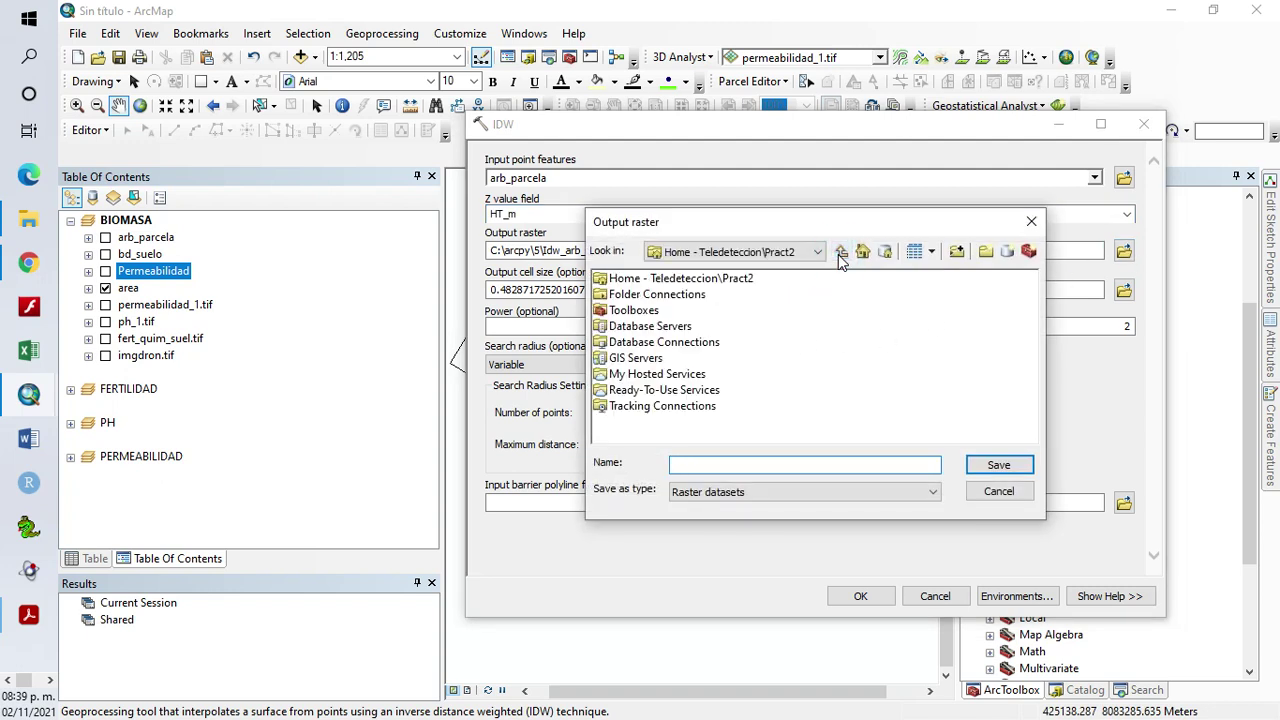
double_click(653, 294)
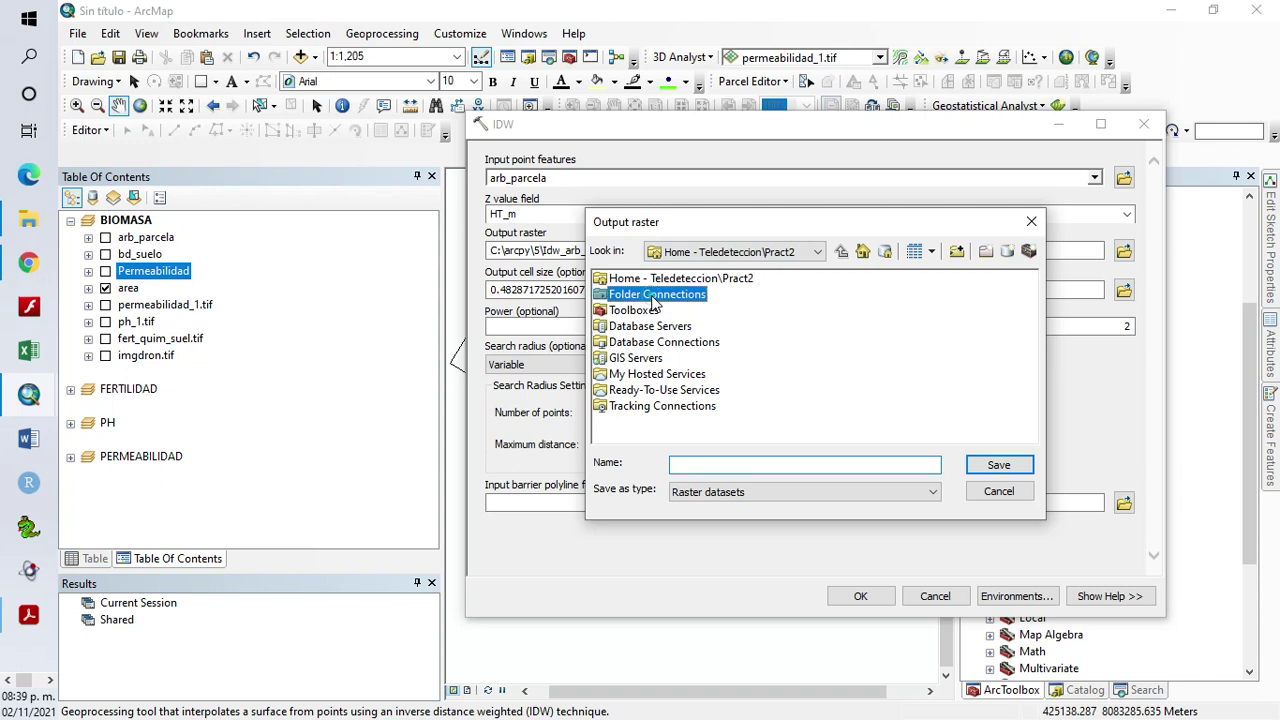
double_click(618, 278)
scroll(835, 358, "down", 3)
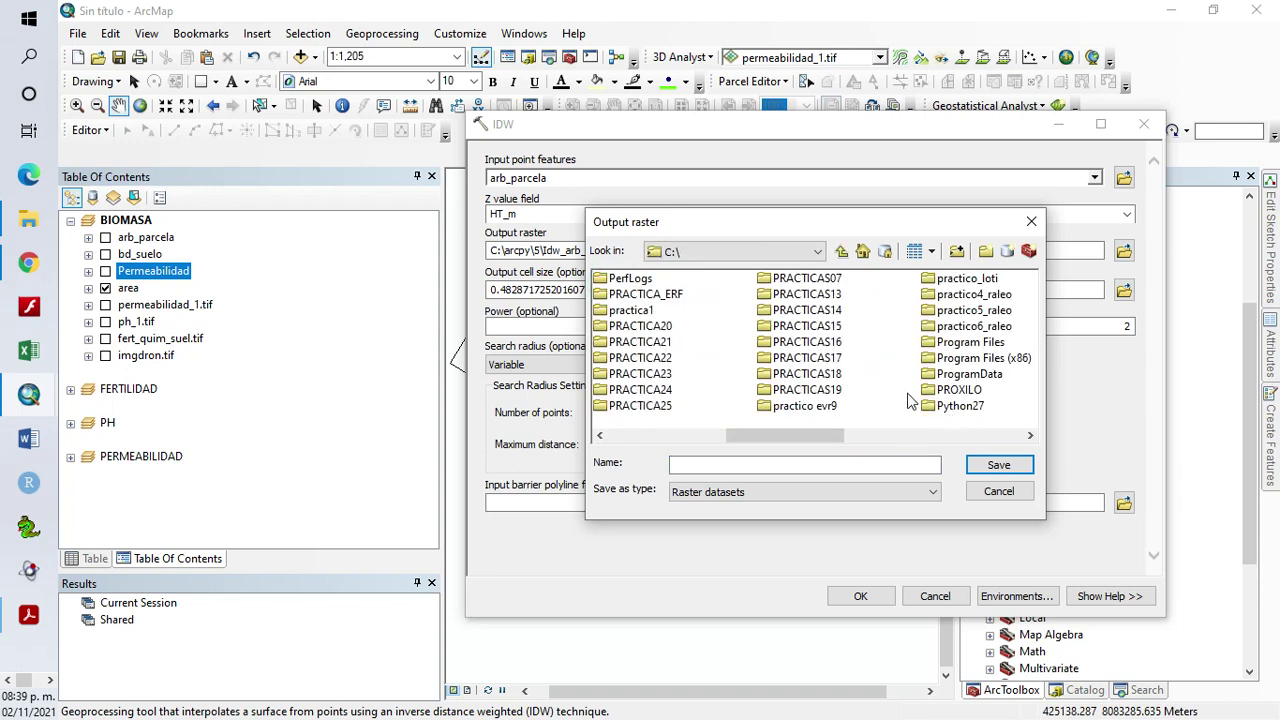
scroll(935, 345, "down", 1)
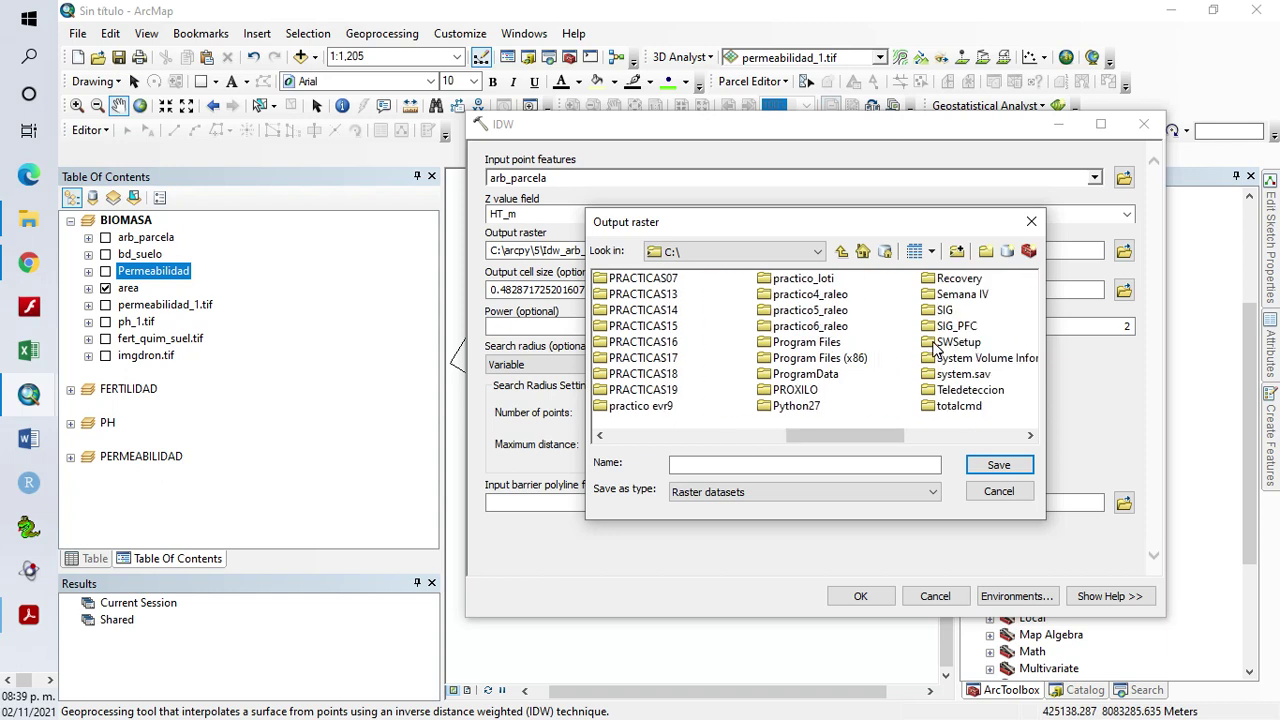
double_click(945, 327)
left_click(620, 330)
double_click(628, 326)
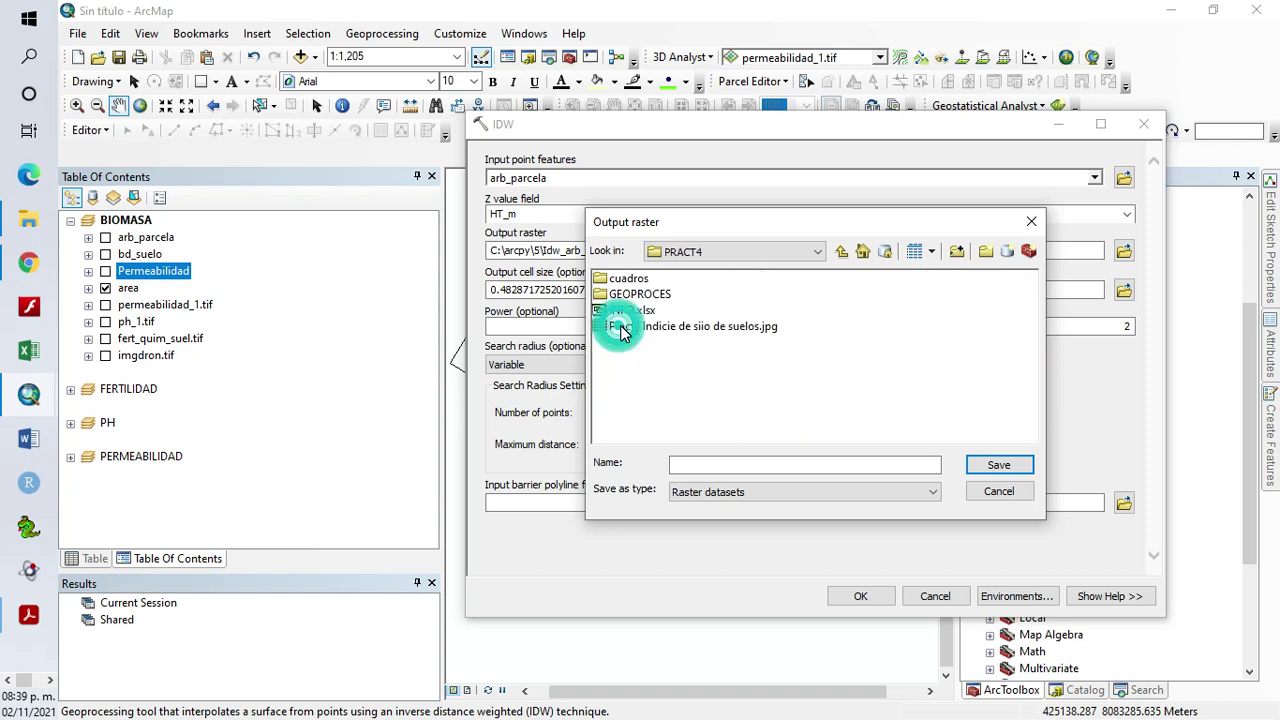
left_click(841, 251)
Create a folder named PRACT5 inside SIG_PFC and open it
left_click(986, 252)
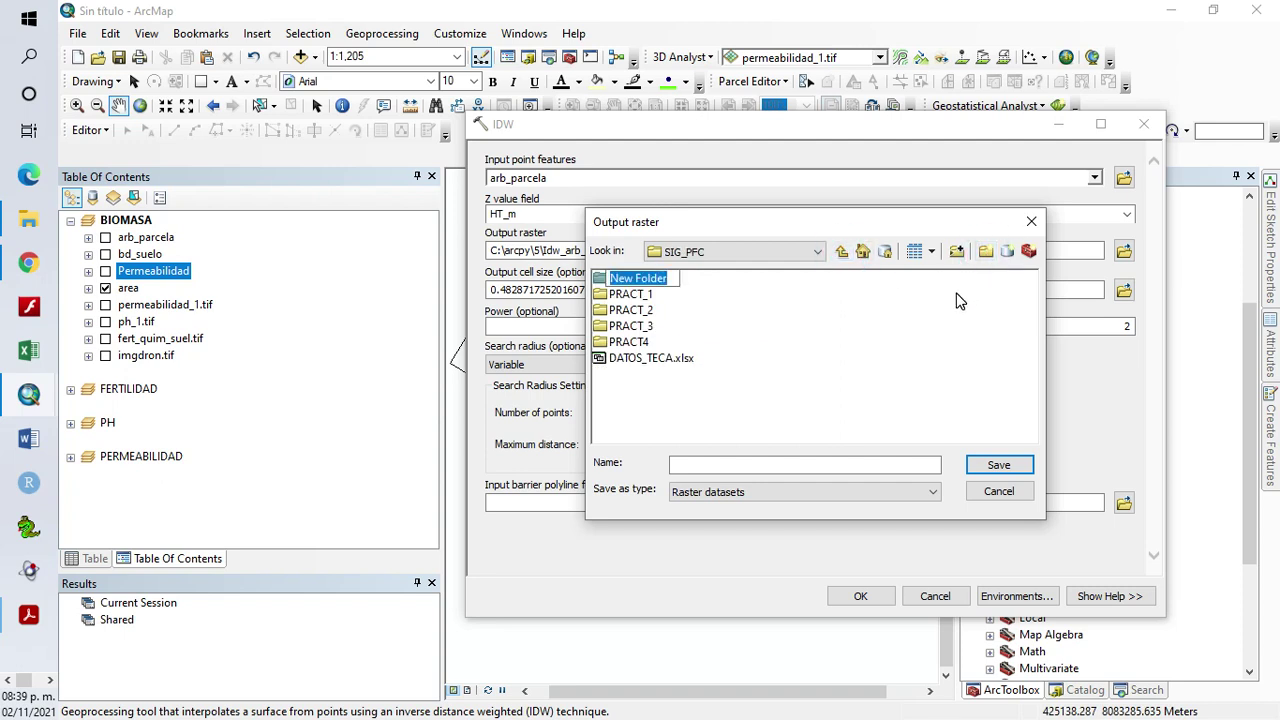
type("P")
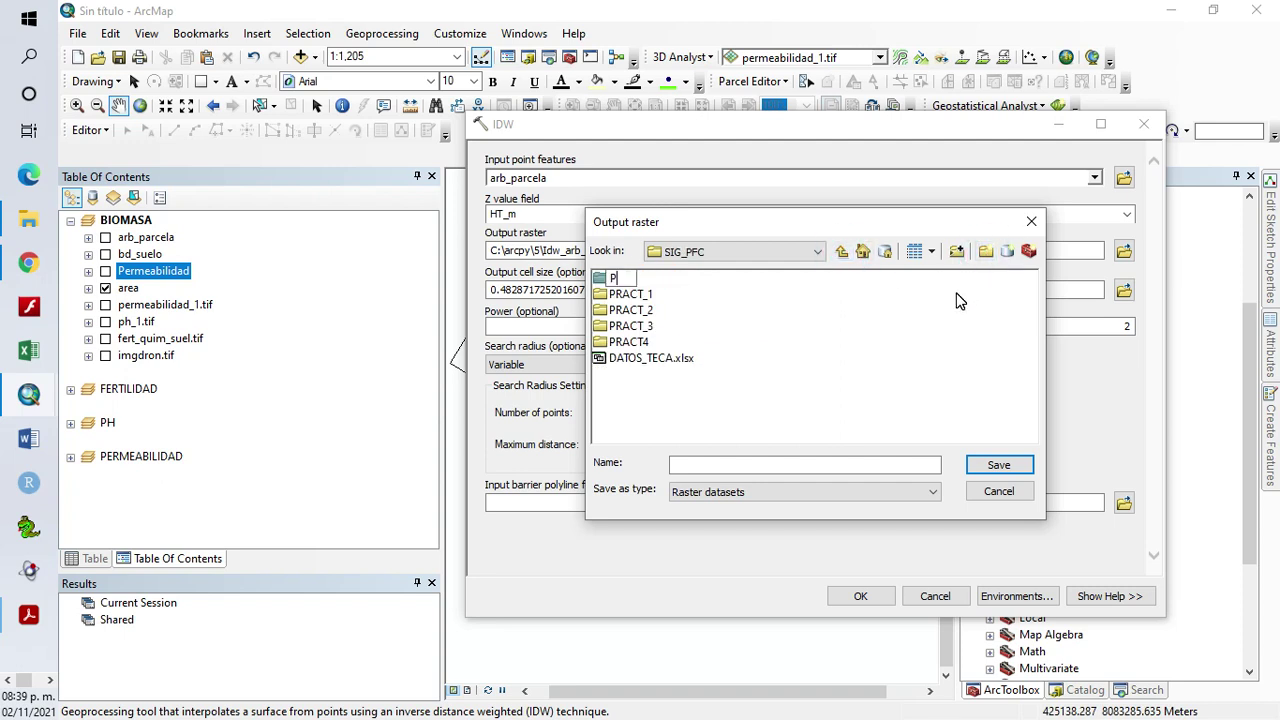
type("RACT5")
double_click(601, 344)
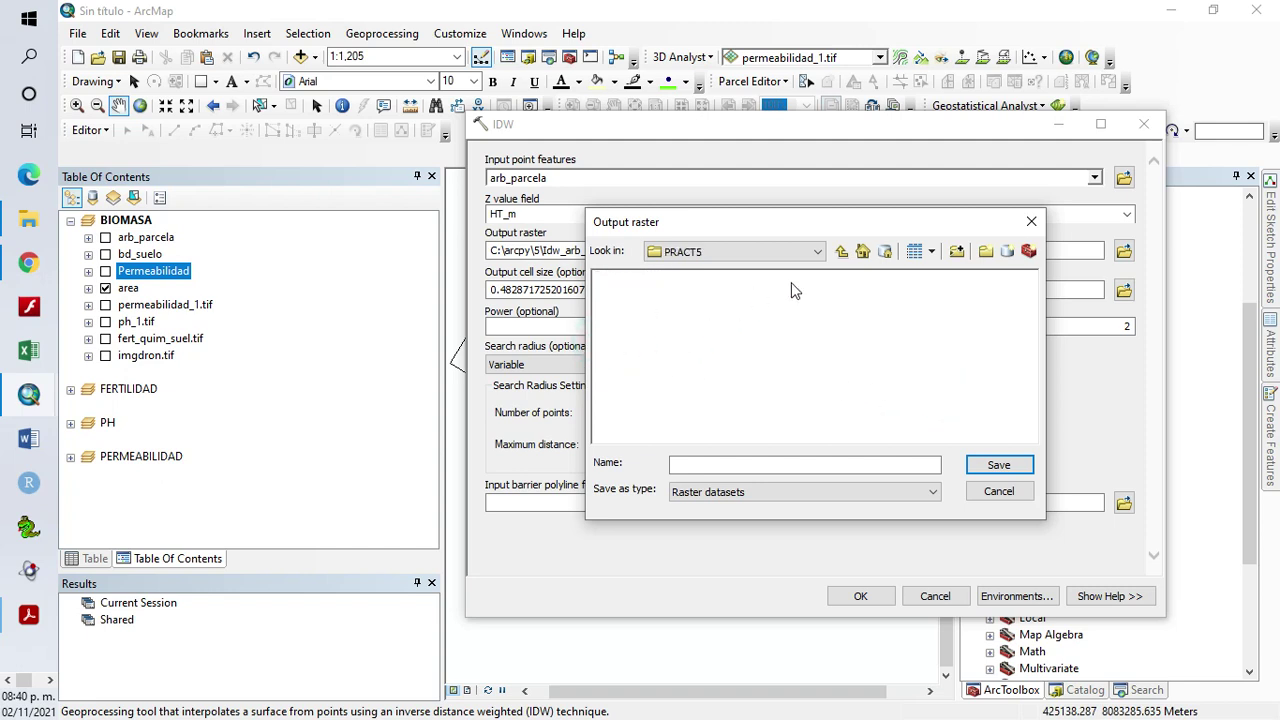
Create a folder named GEO_PROCES inside PRACT5 and open it
left_click(986, 251)
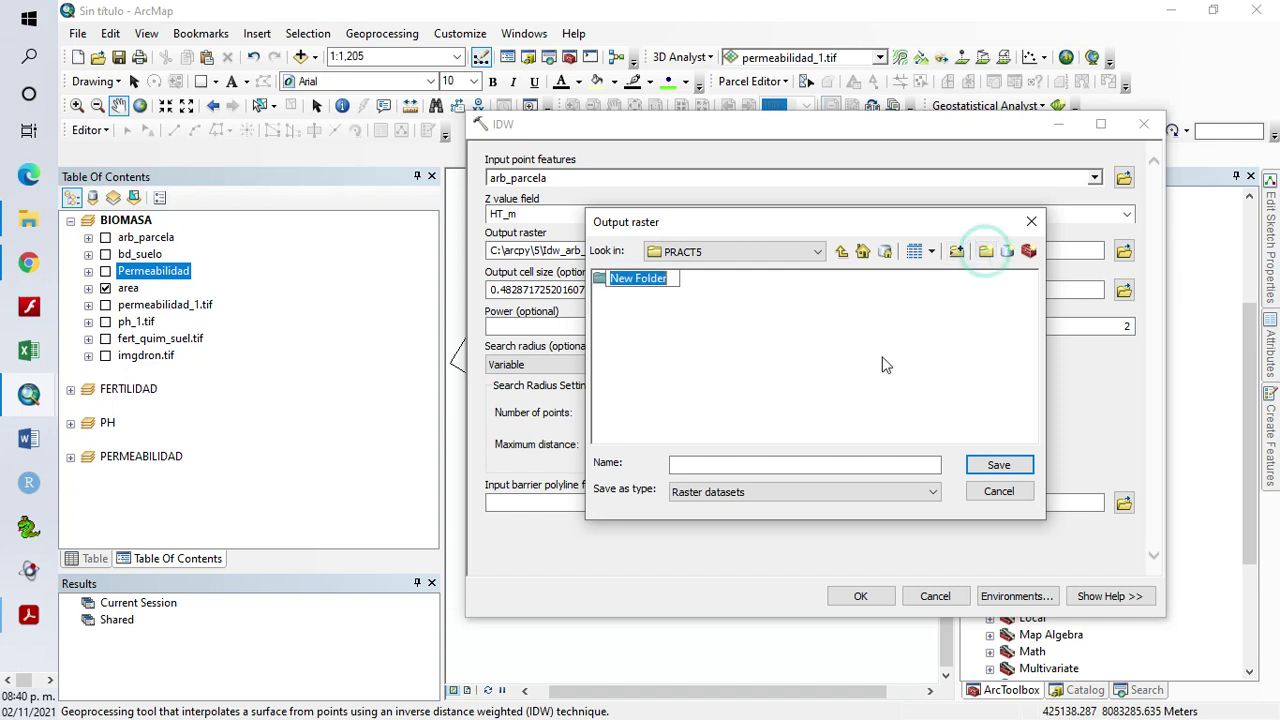
type("GEO")
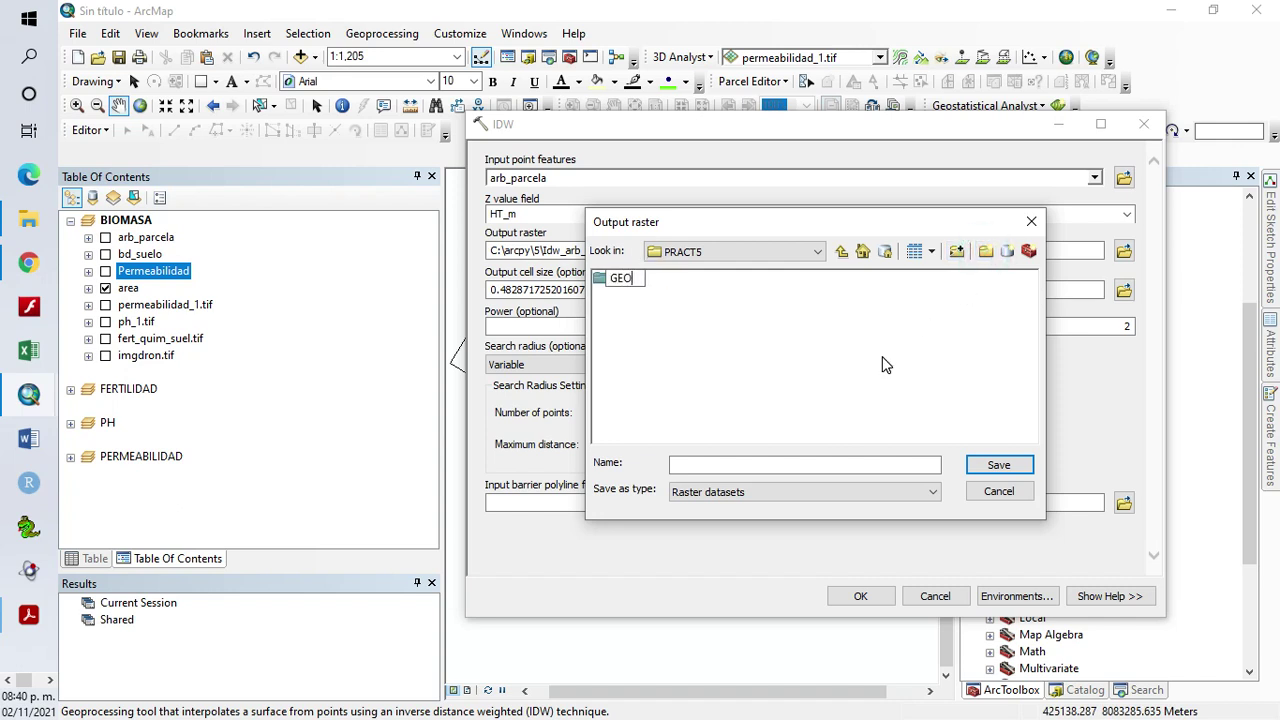
type("_PROCES")
left_click(830, 353)
double_click(645, 282)
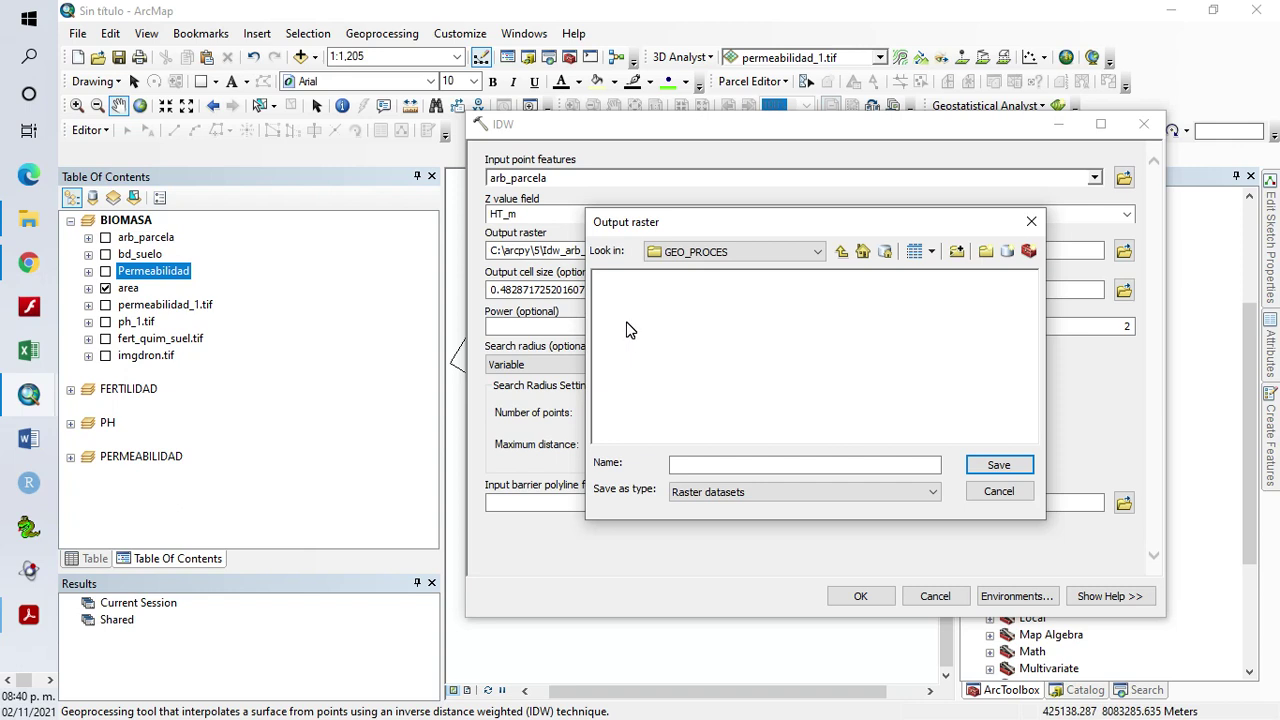
Name the output raster HT_1.tif and save its location in the GEO_PROCES folder
left_click_drag(793, 222, 873, 205)
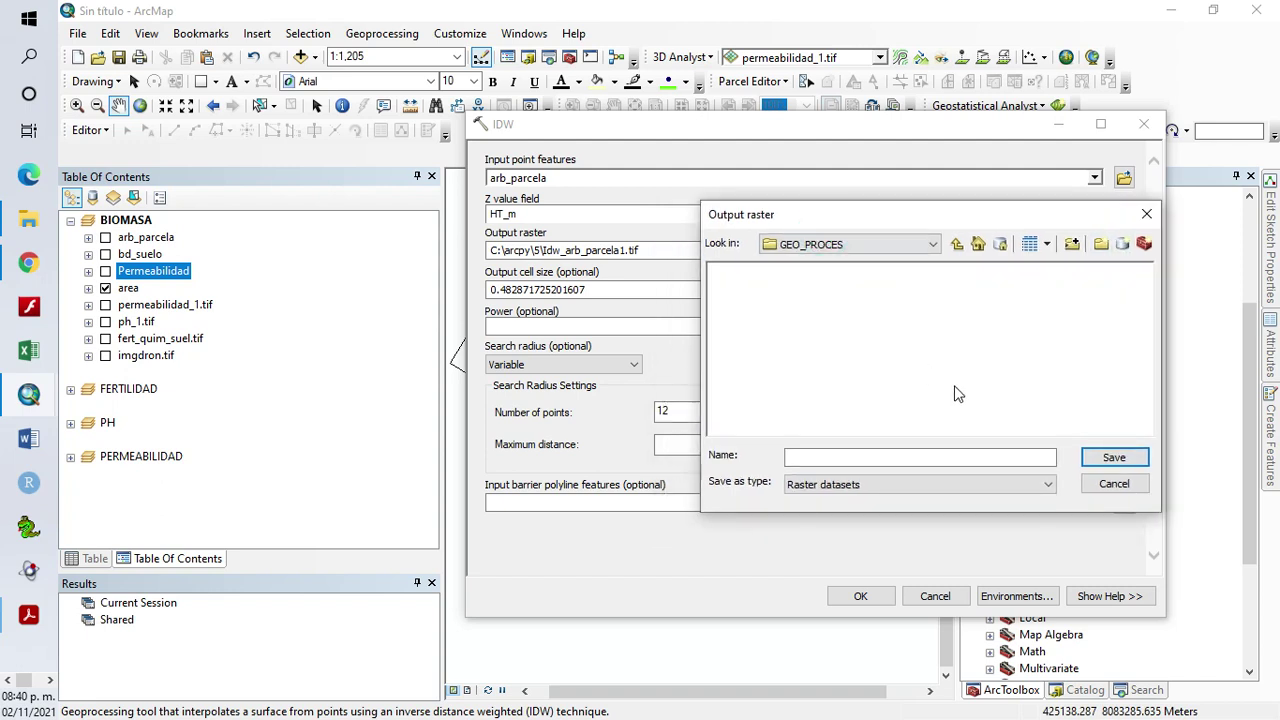
left_click(1105, 469)
left_click(800, 457)
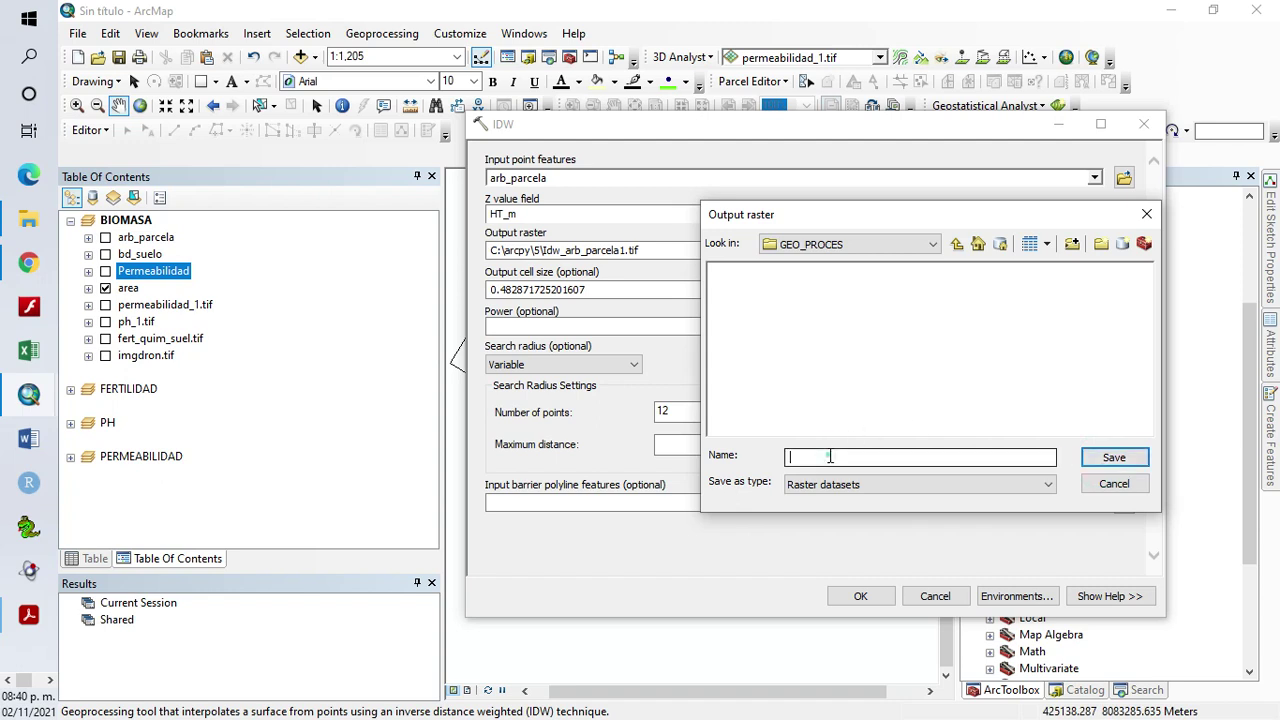
left_click_drag(790, 222, 713, 229)
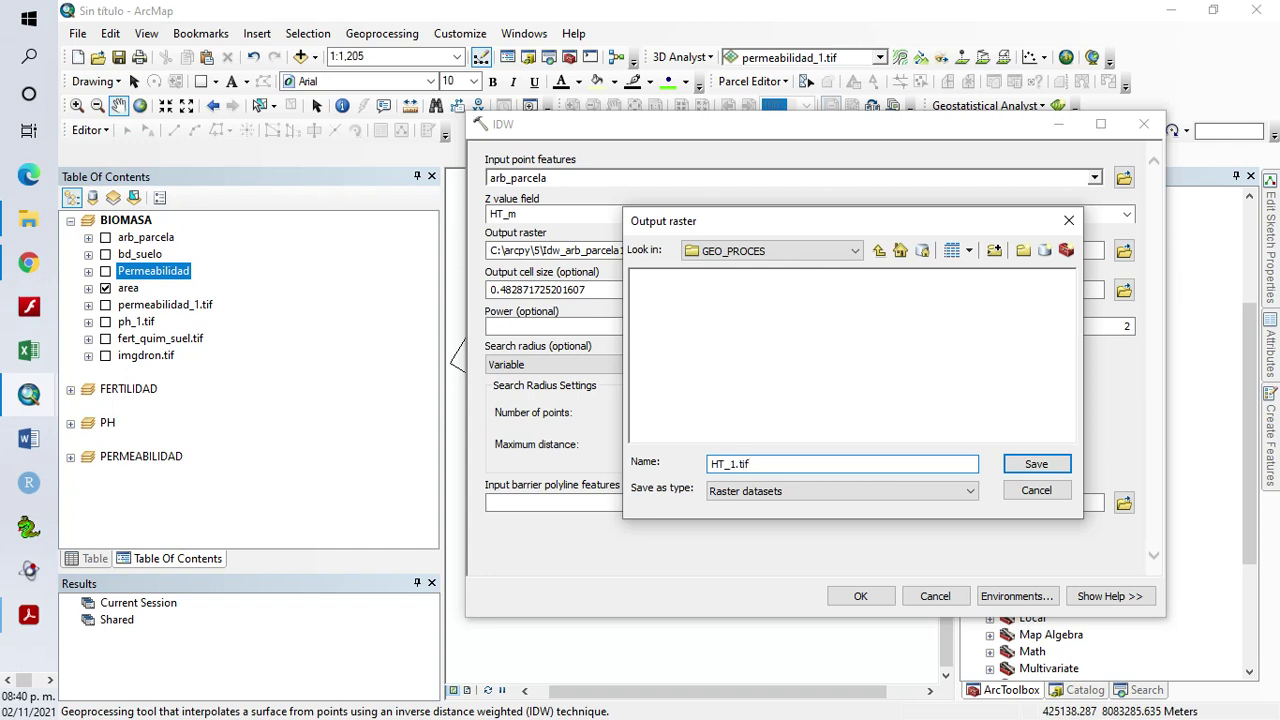
left_click(1035, 464)
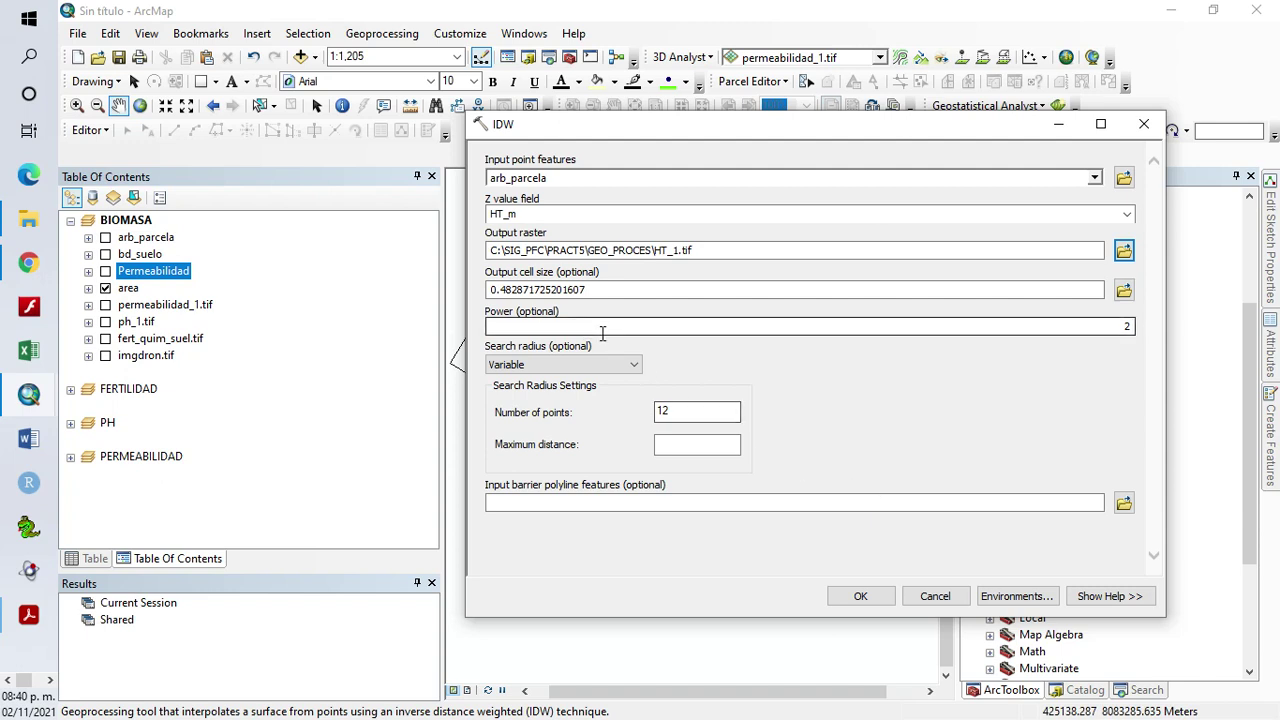
Set the output cell size of the IDW interpolation to 0.5
left_click_drag(912, 287, 507, 293)
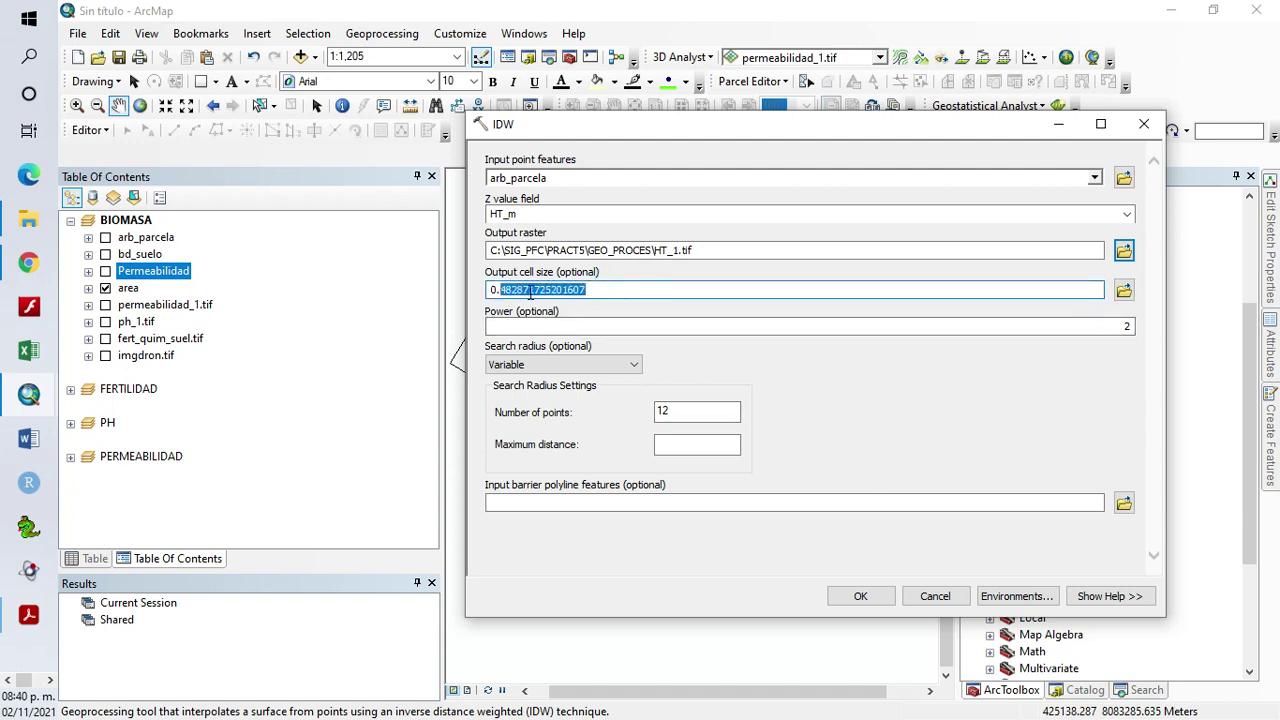
type("5")
key("Tab")
left_click(894, 391)
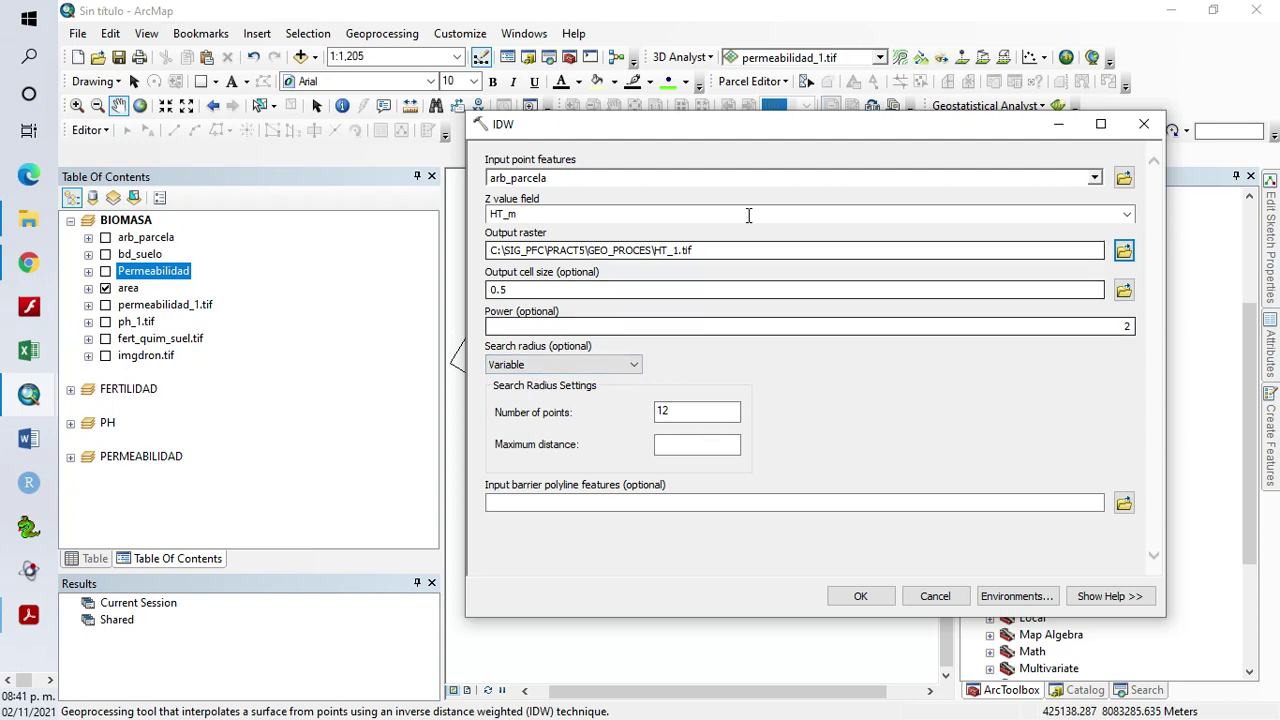
Open the attribute table of the arb_parcela layer while keeping the IDW dialog open
left_click_drag(669, 137, 713, 169)
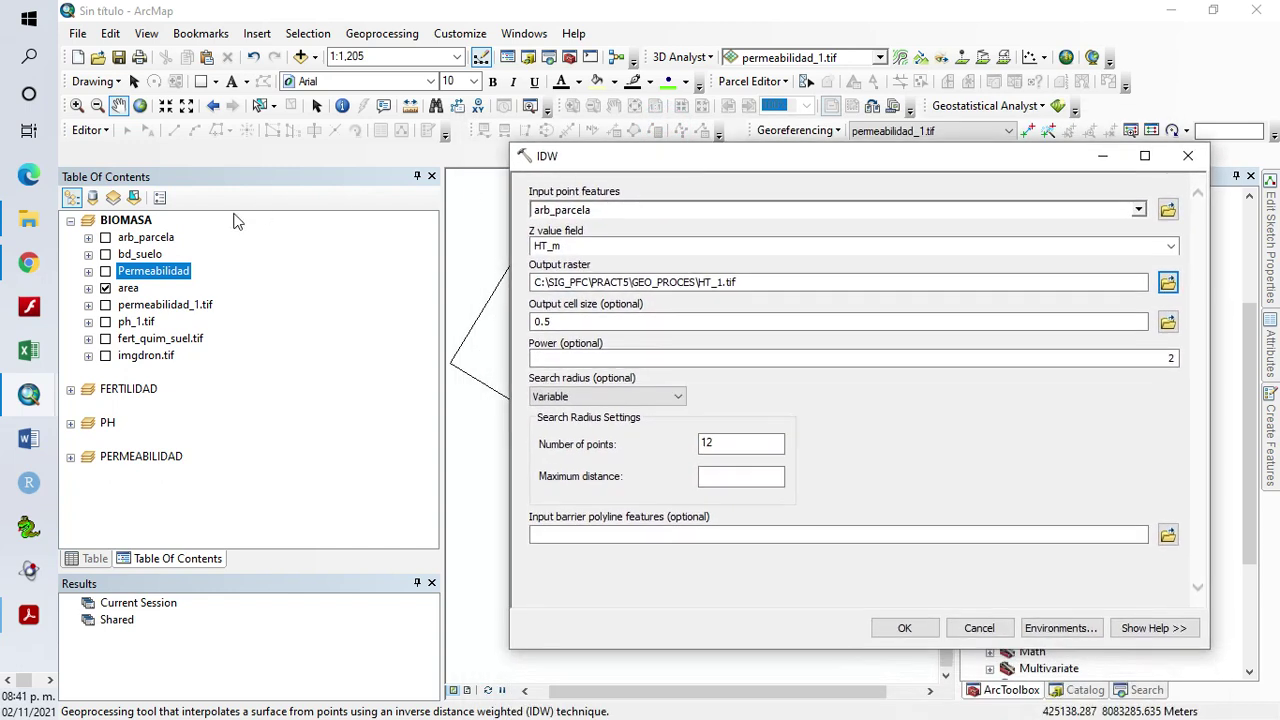
left_click(146, 237)
right_click(146, 237)
left_click(222, 289)
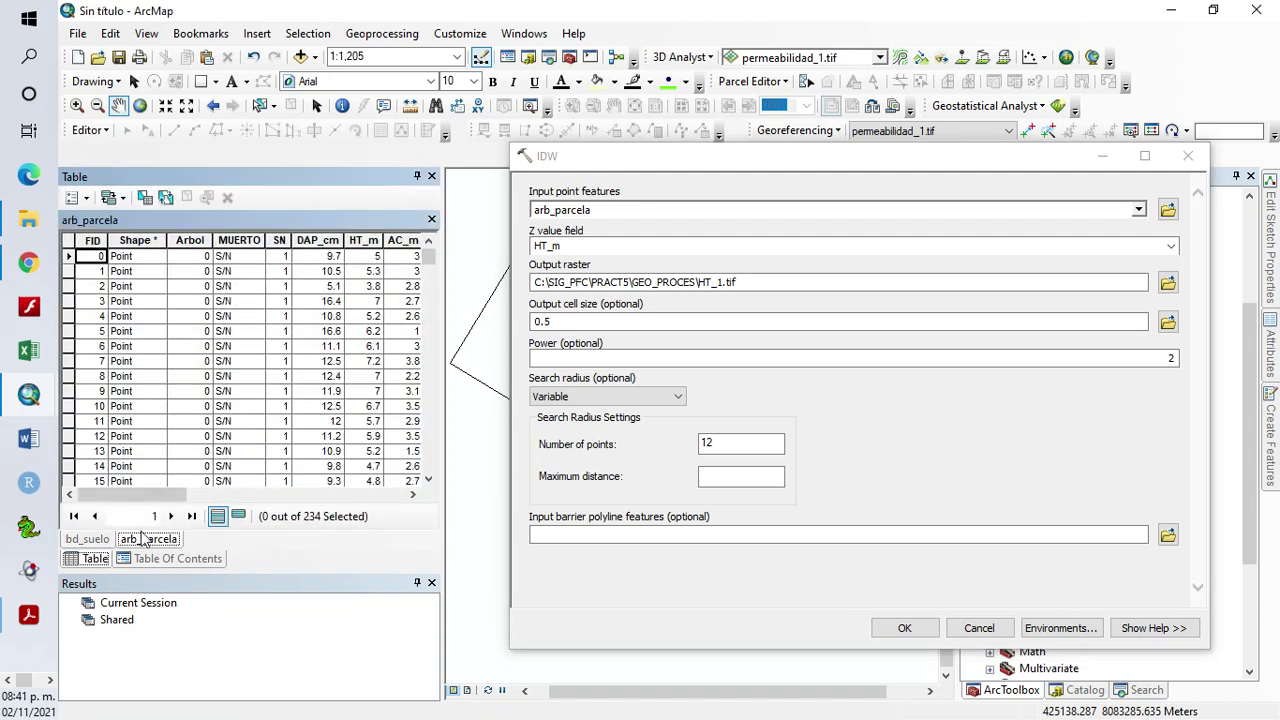
Switch to Excel and calculate the square root of 274 in cell E3 of a blank workbook
left_click(40, 352)
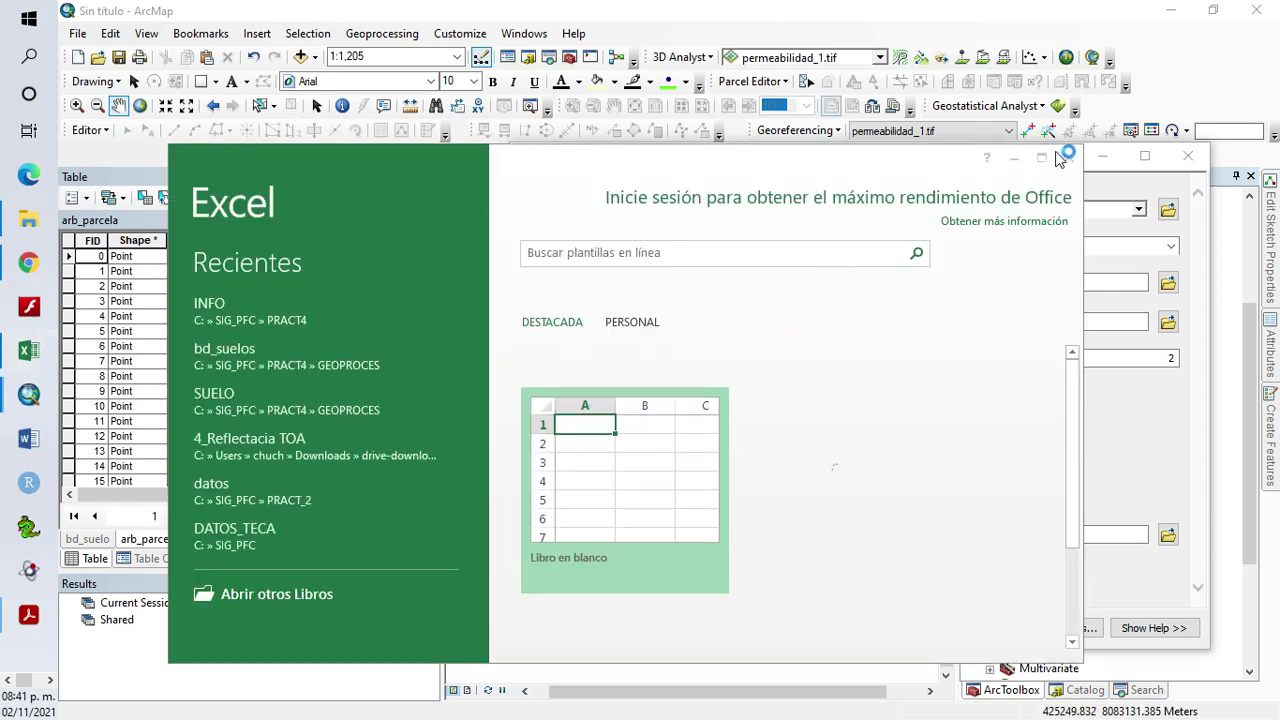
left_click(630, 478)
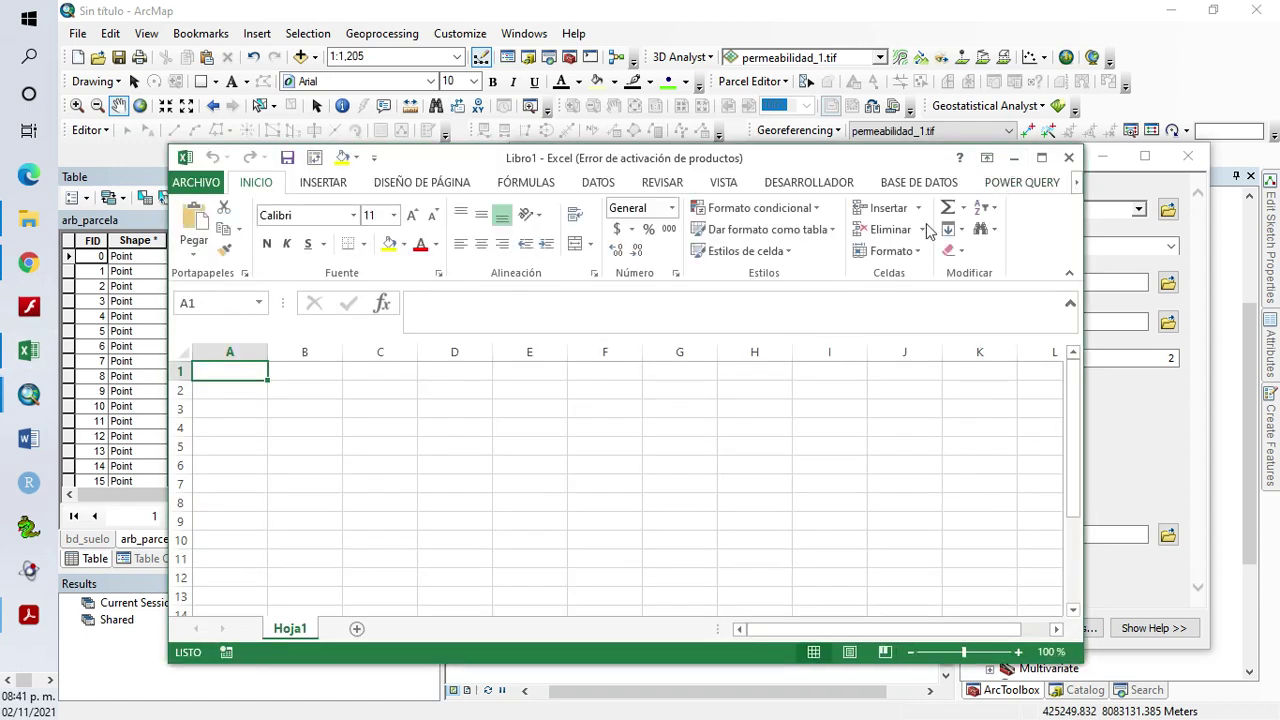
left_click(530, 410)
type("=")
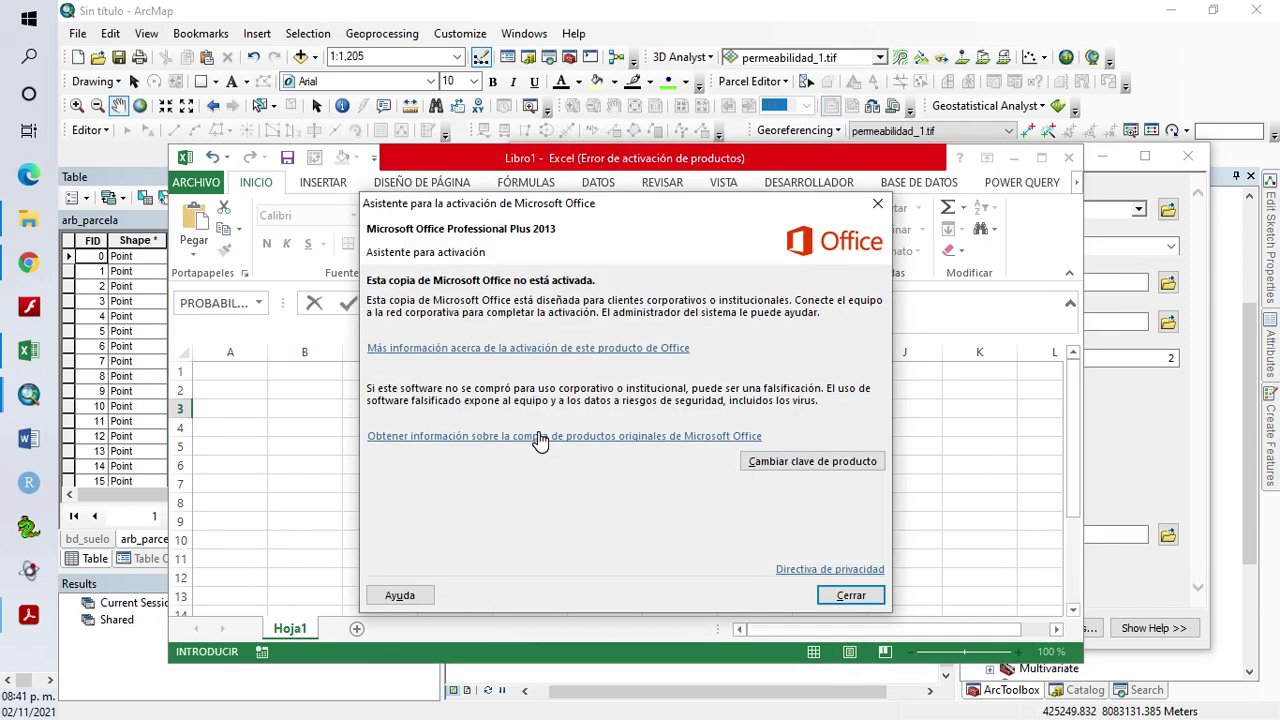
left_click(837, 594)
type("rai")
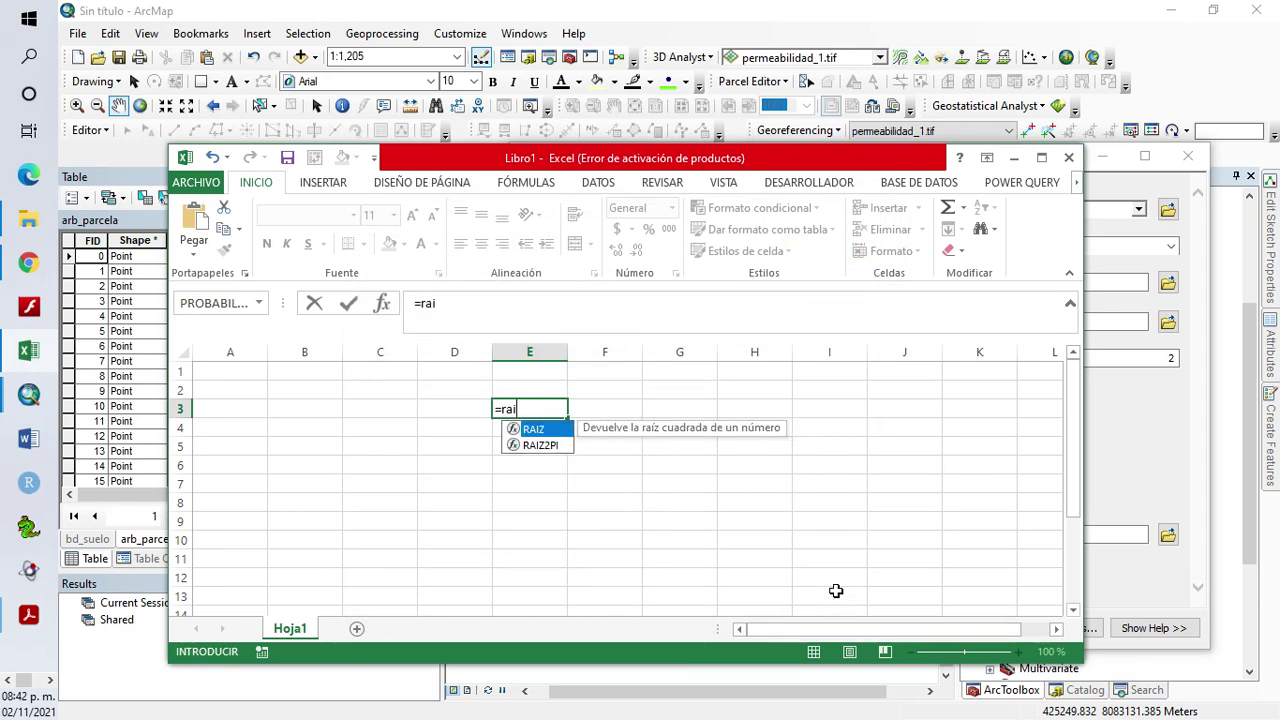
key("Tab")
type("274)")
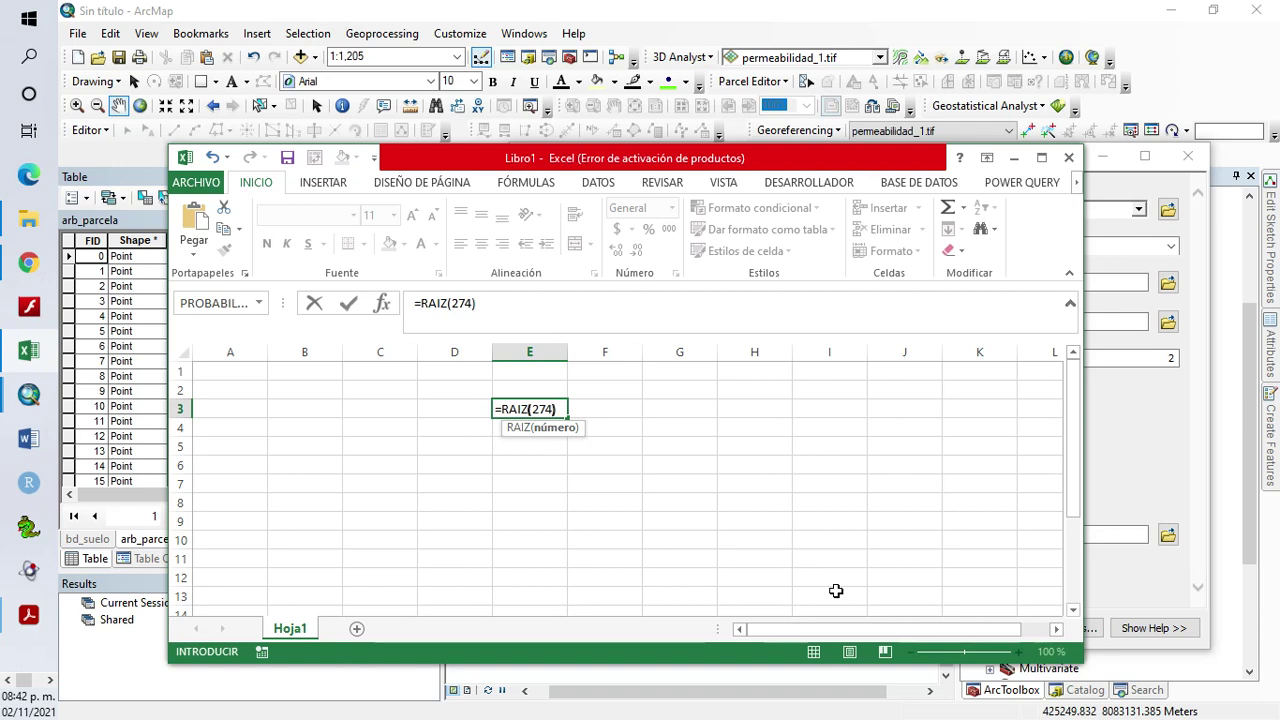
key("Return")
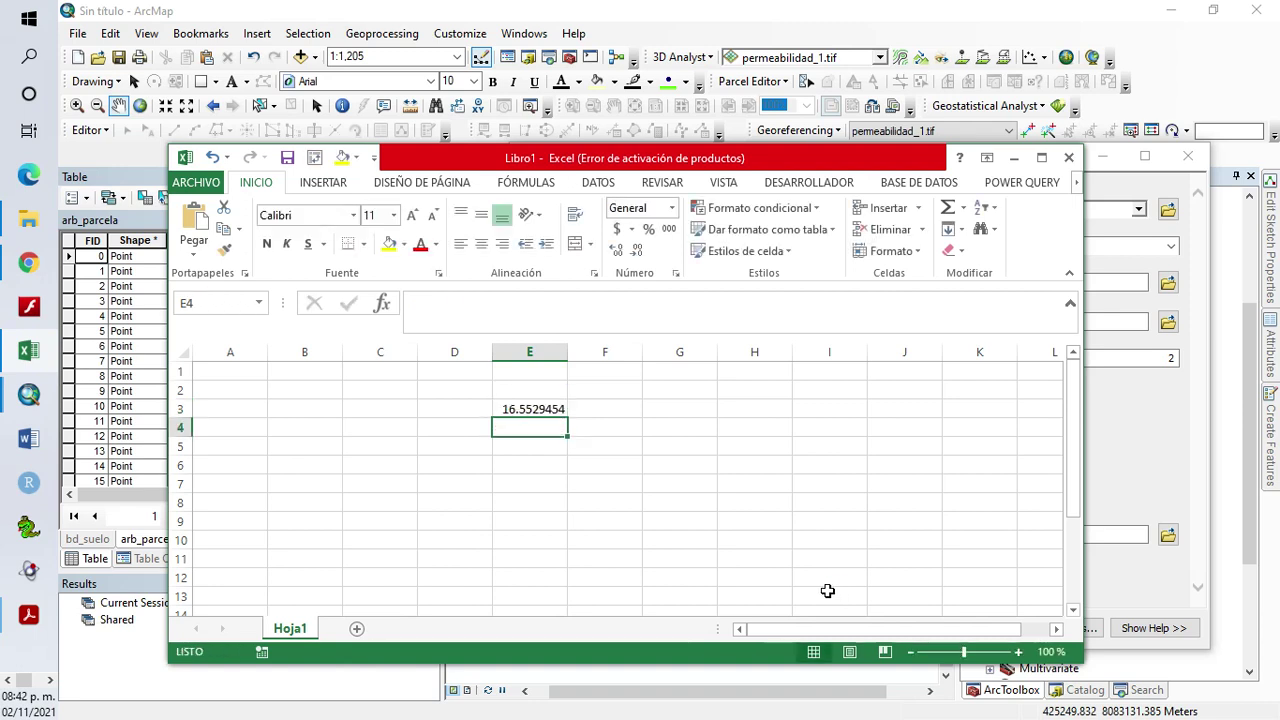
Return to the IDW dialog in ArcMap and set the search radius number of points to 17
left_click(1014, 158)
double_click(737, 443)
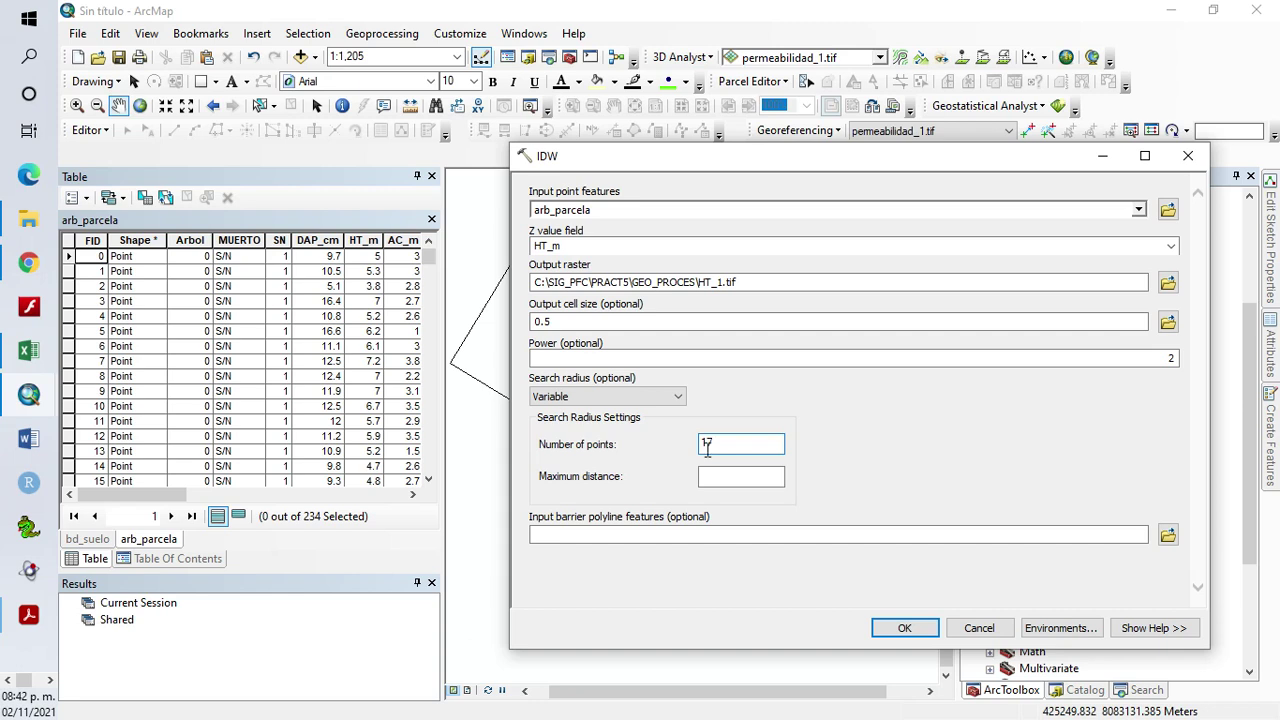
left_click(990, 432)
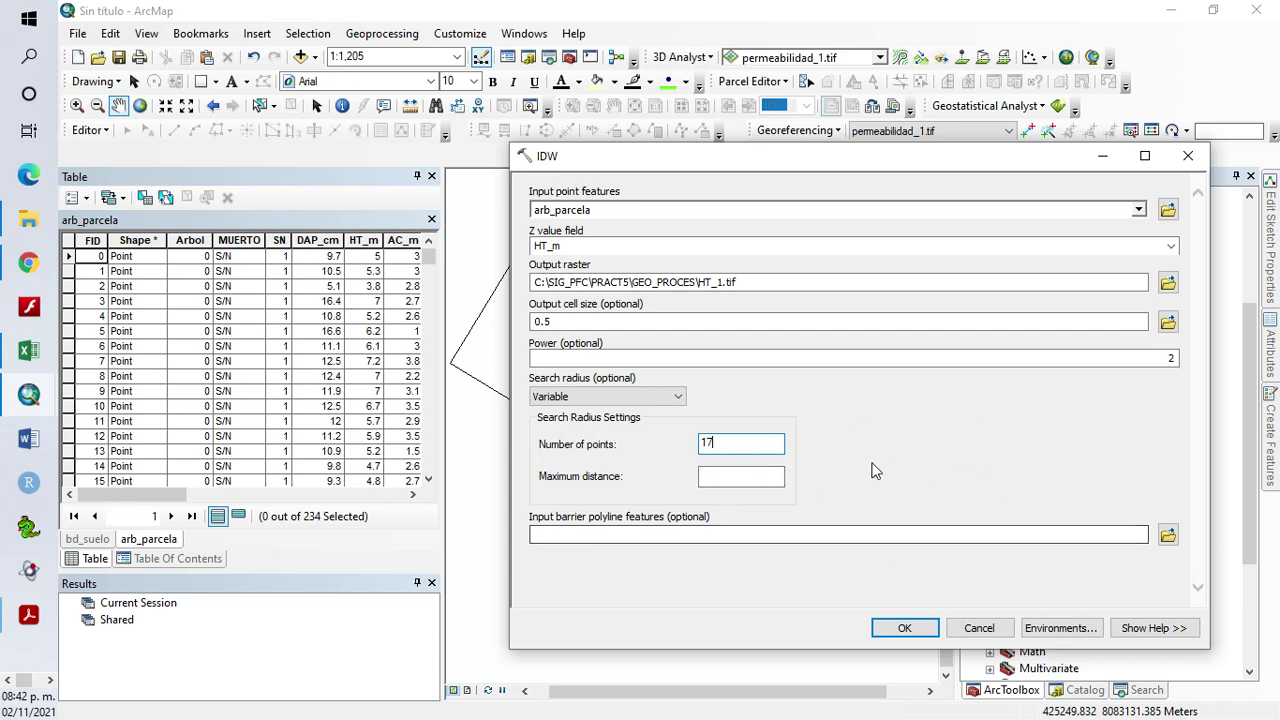
In the IDW environment settings, set the processing extent to the same as layer area
left_click(1062, 628)
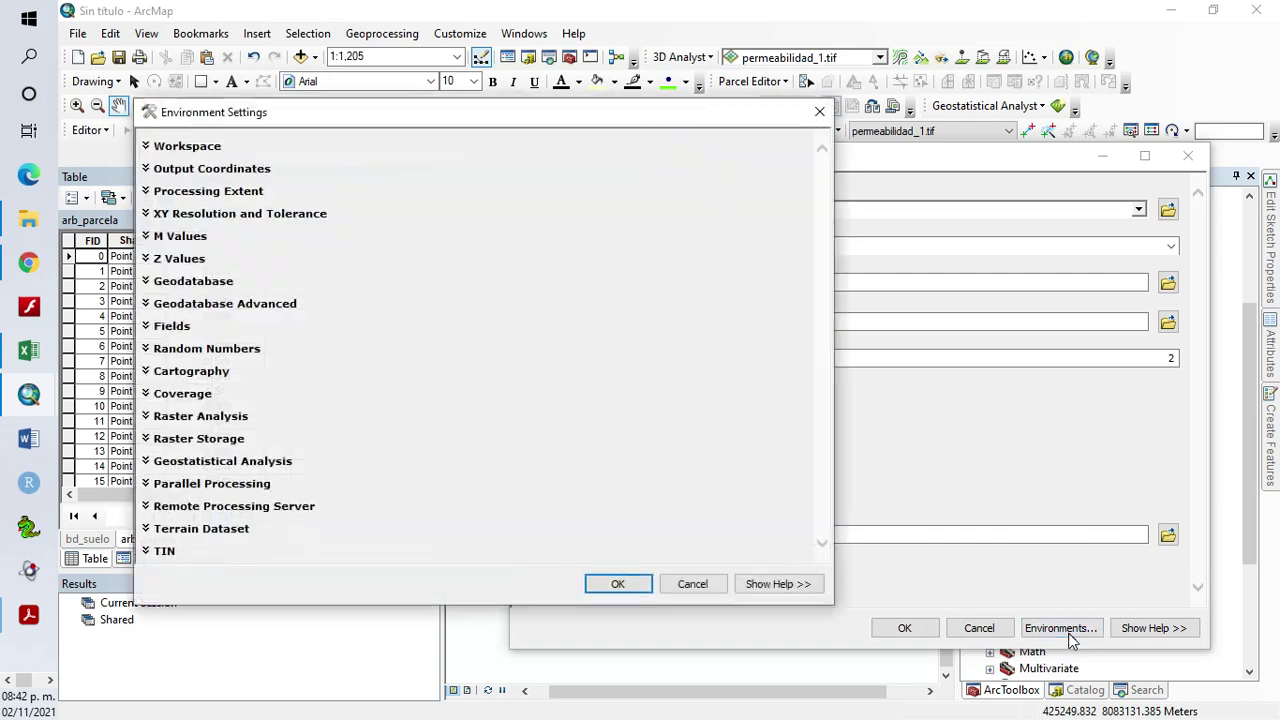
left_click(253, 191)
left_click(528, 228)
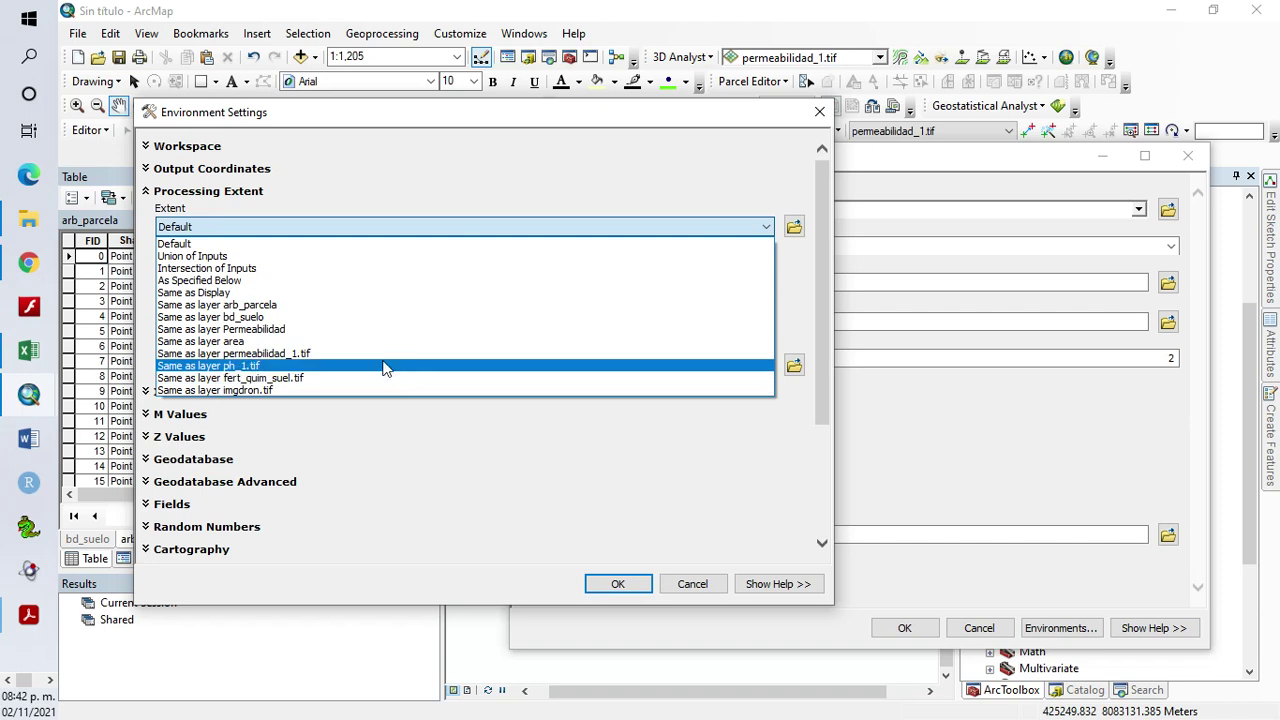
left_click(330, 342)
left_click(262, 192)
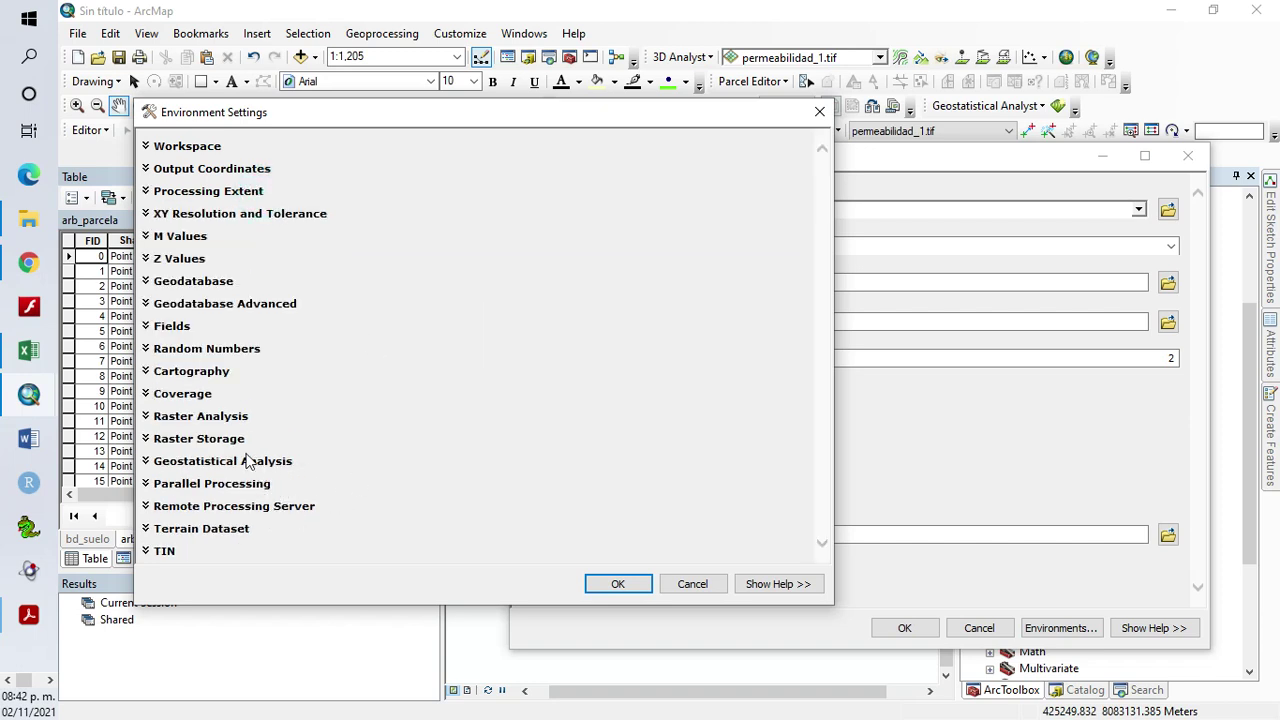
Set the area layer as the raster analysis mask and run the IDW interpolation
left_click(228, 417)
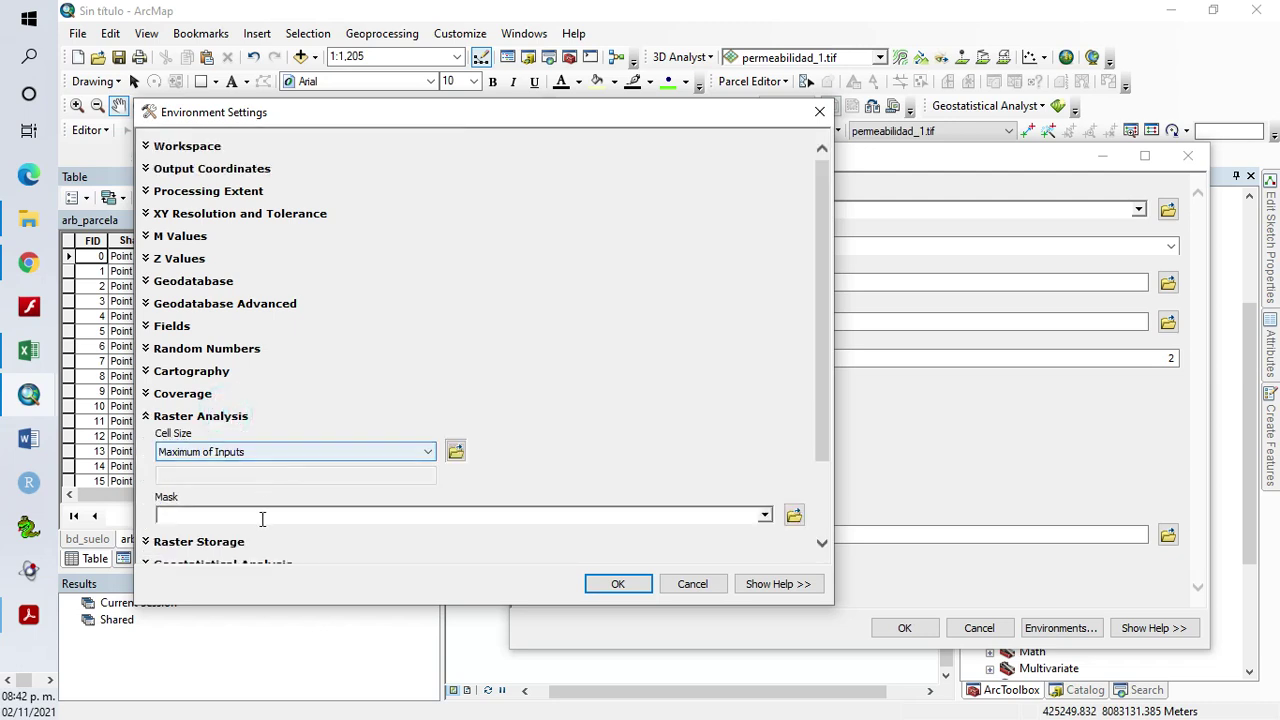
left_click(765, 514)
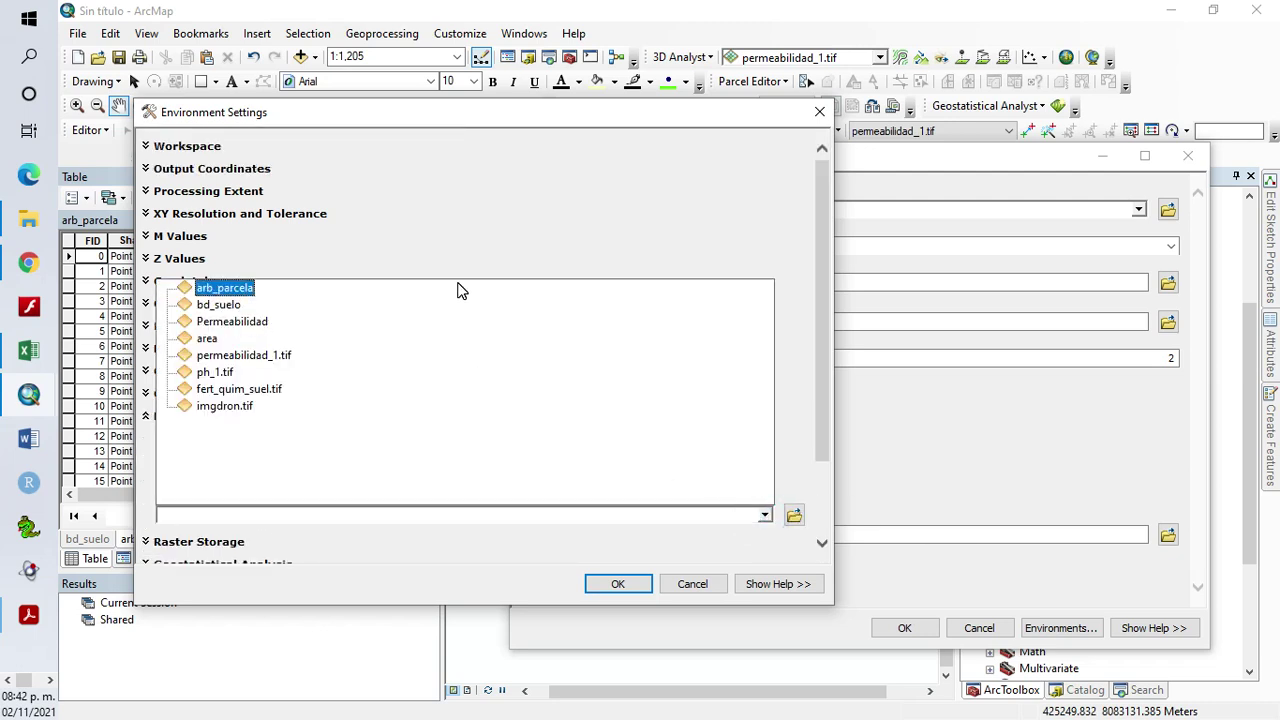
left_click(300, 340)
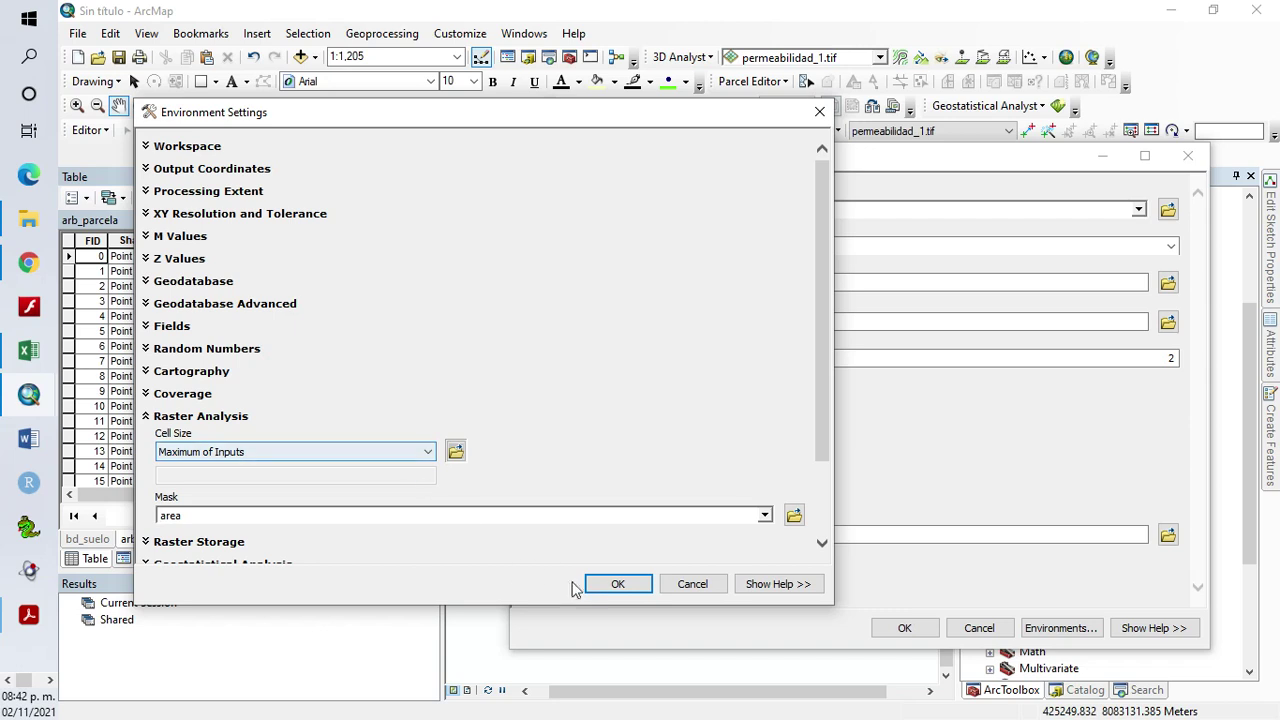
left_click(598, 588)
left_click(902, 627)
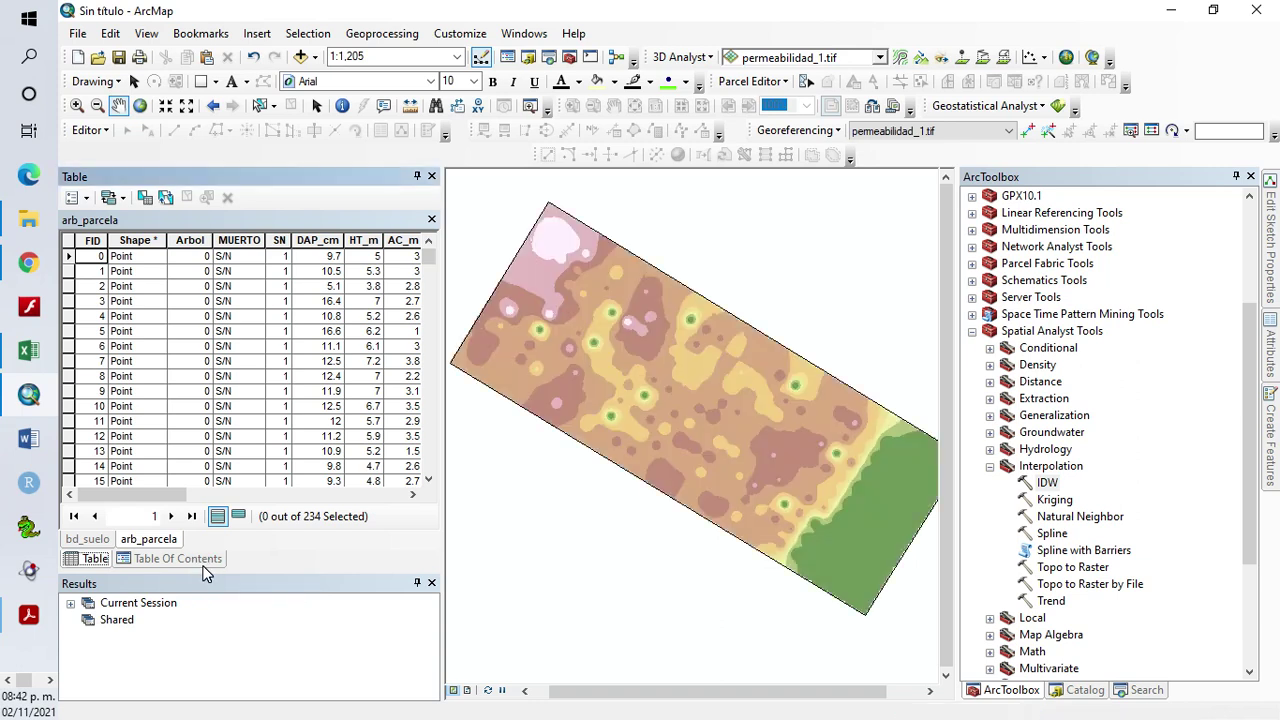
Reopen the previous IDW run from the session results and set its Z value field to DAP_cm
left_click(203, 563)
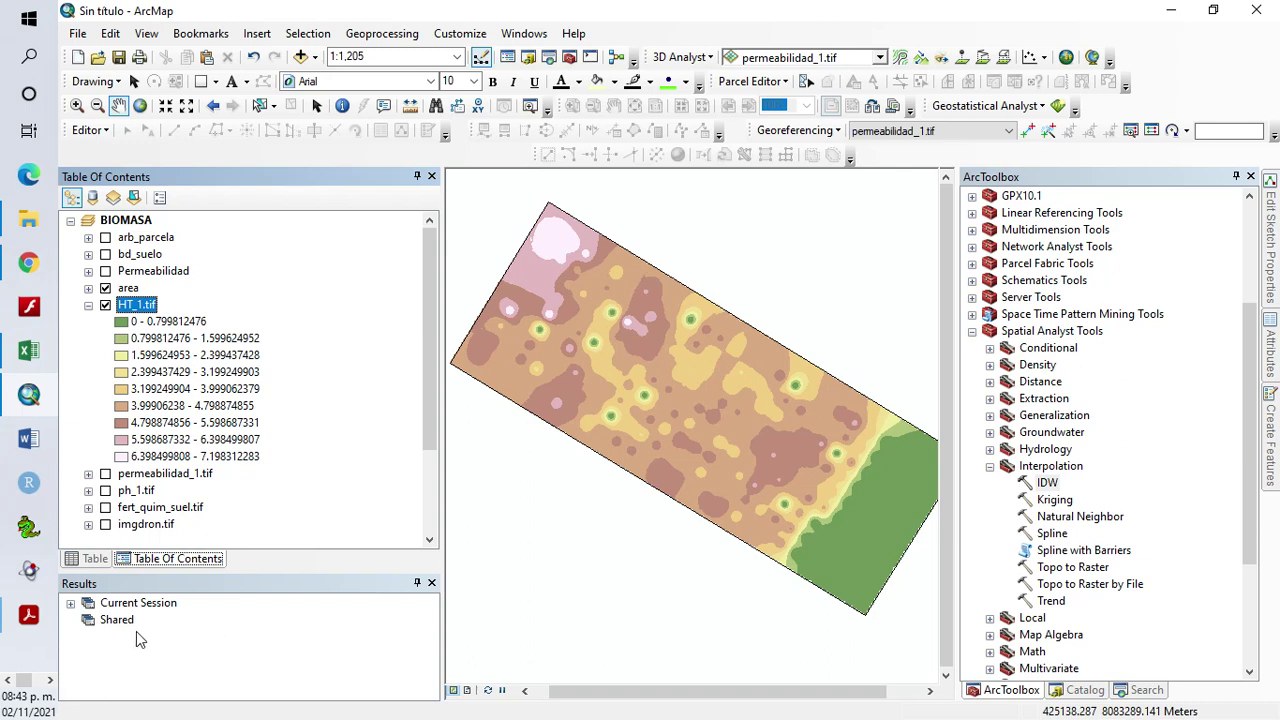
left_click(71, 603)
double_click(165, 619)
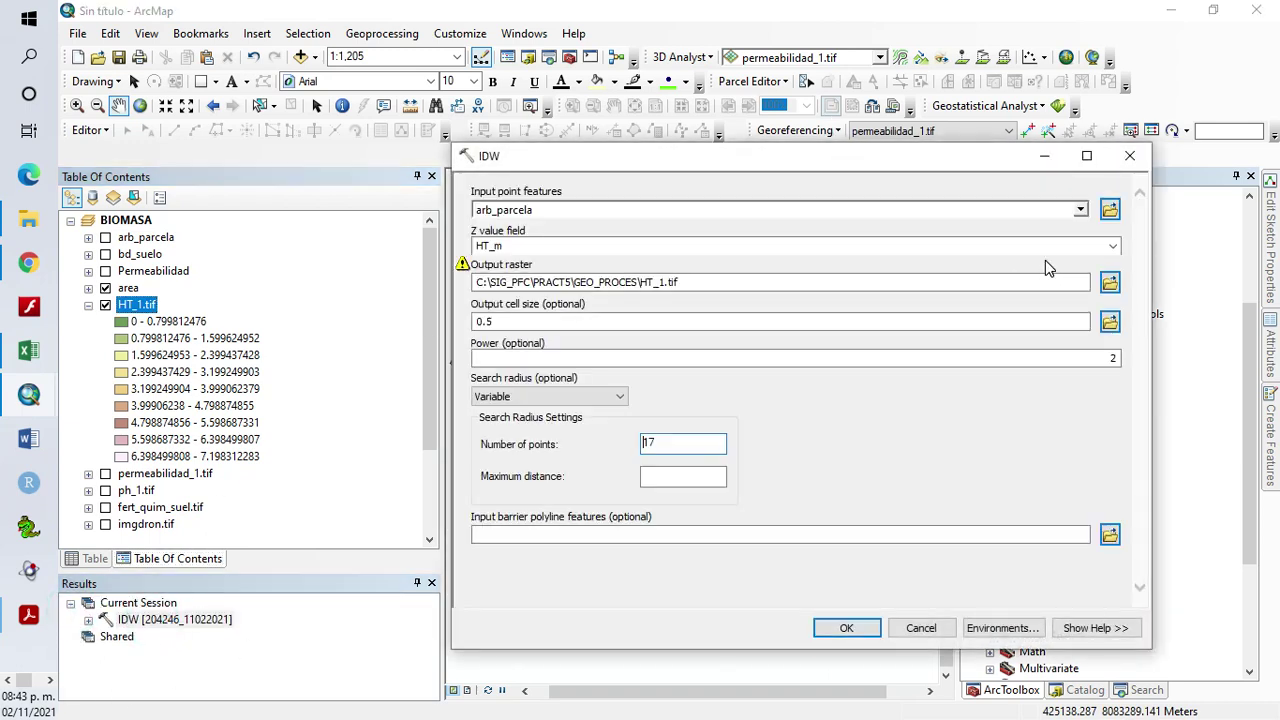
left_click(1112, 246)
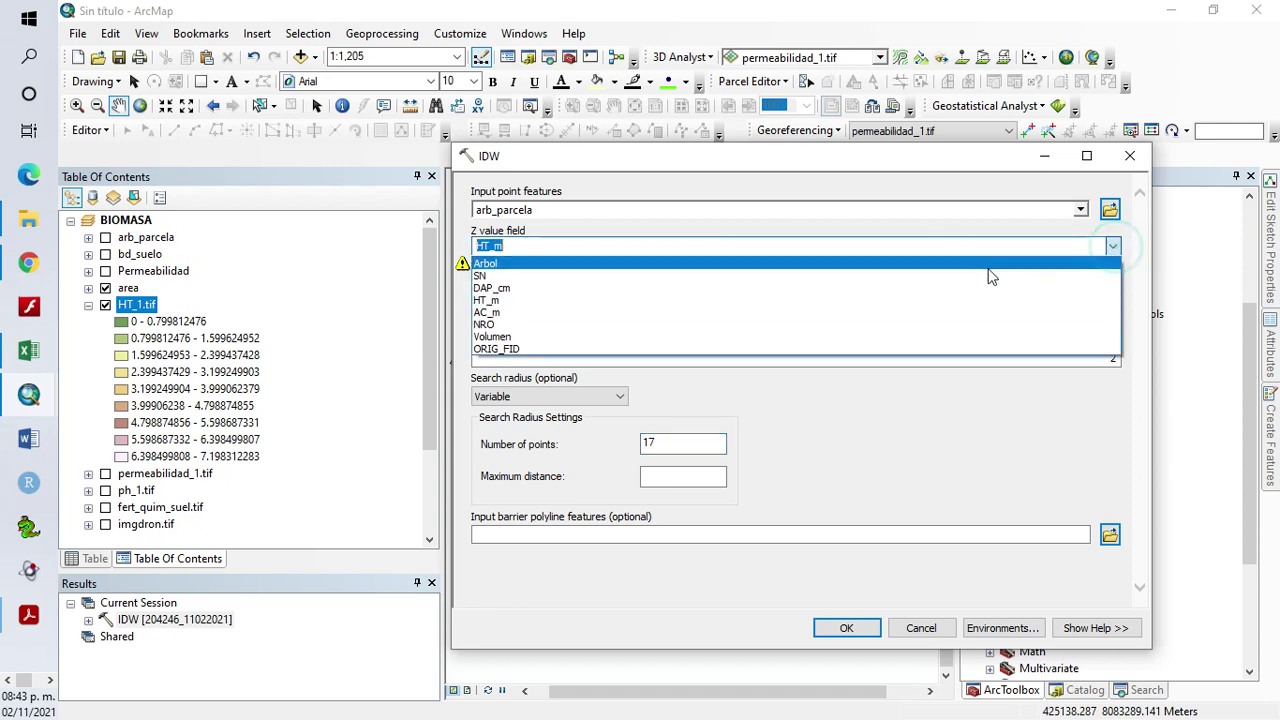
left_click(600, 288)
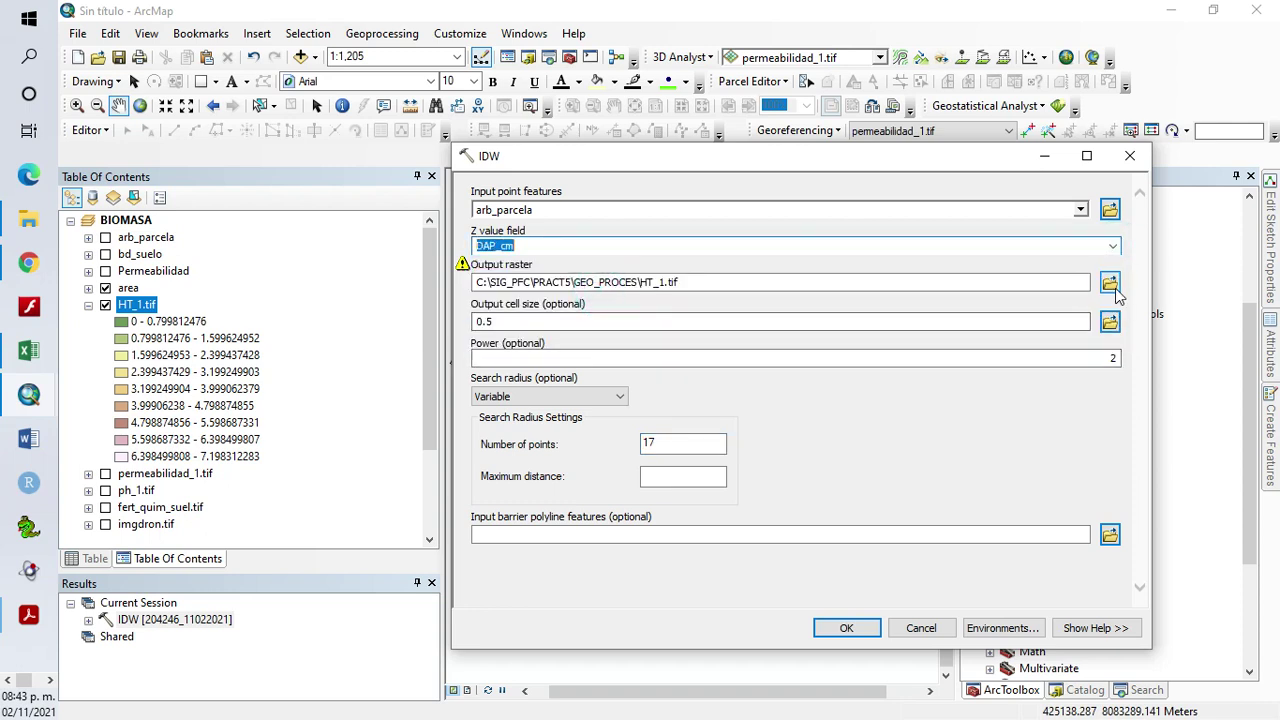
Rename the output raster to dap_1.tif in the GEO_PROCES folder and run the IDW interpolation
left_click(660, 285)
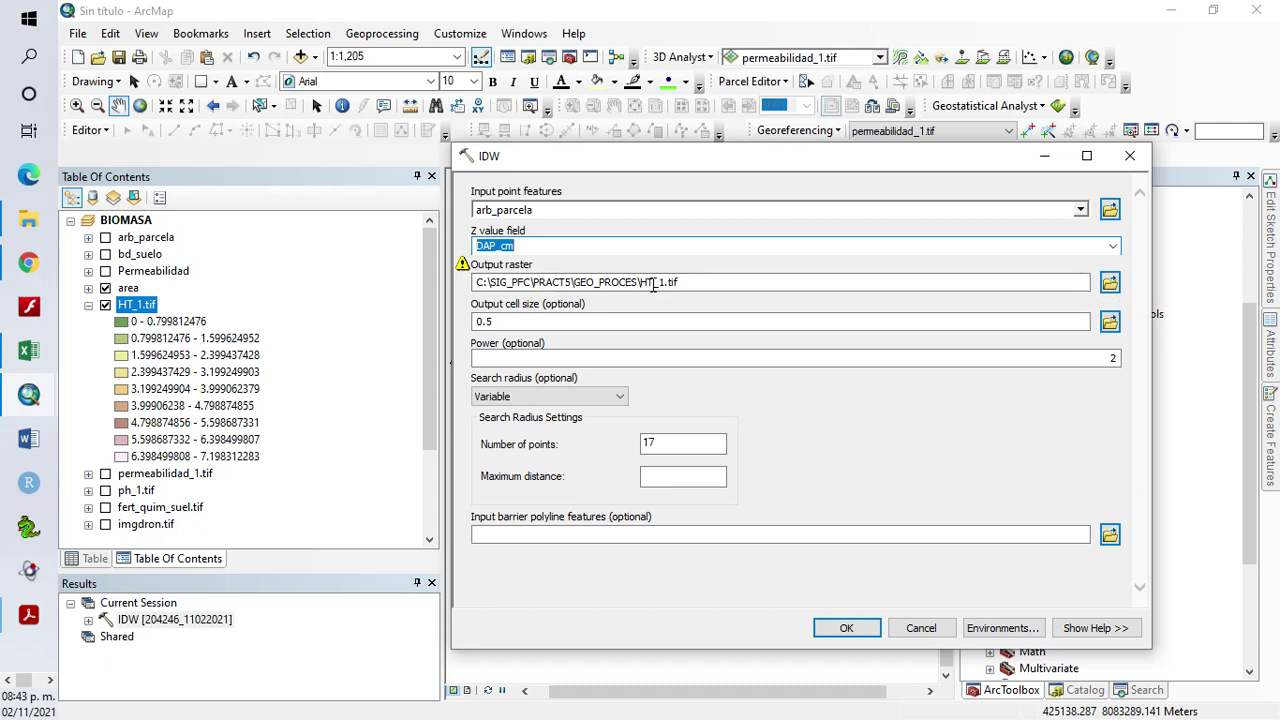
key("BackSpace")
type("dap")
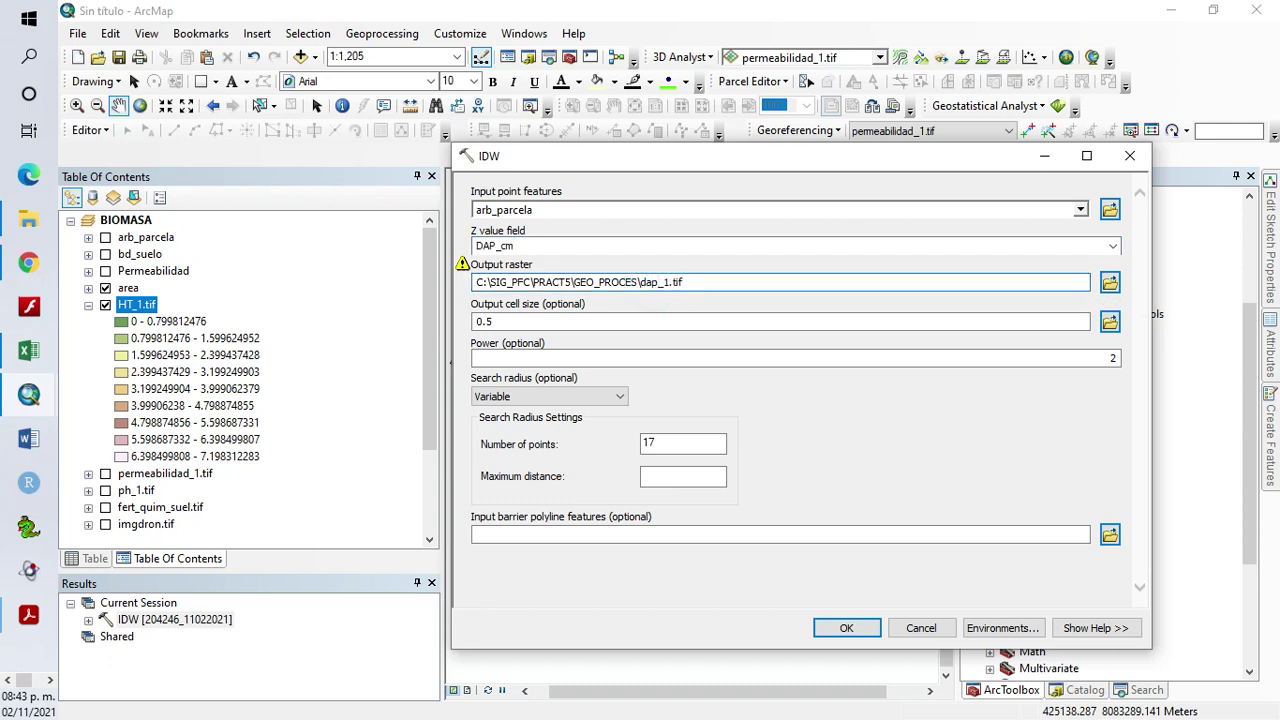
left_click(739, 605)
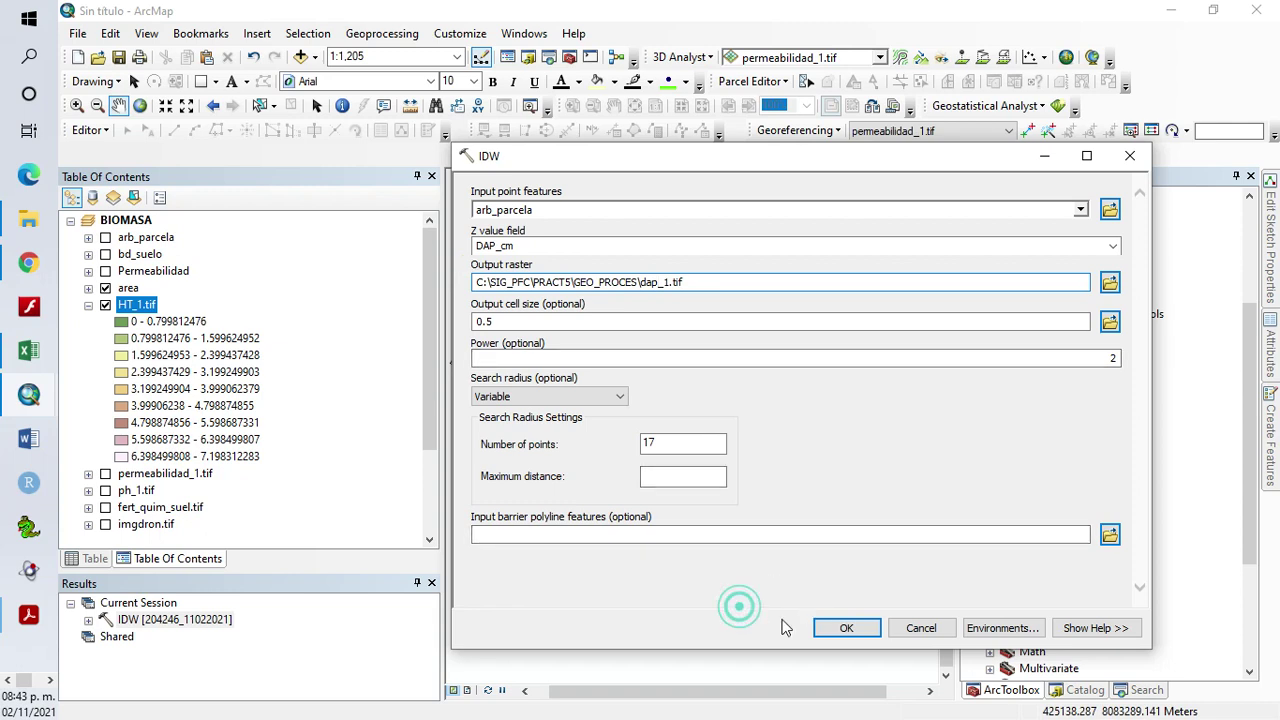
left_click(846, 627)
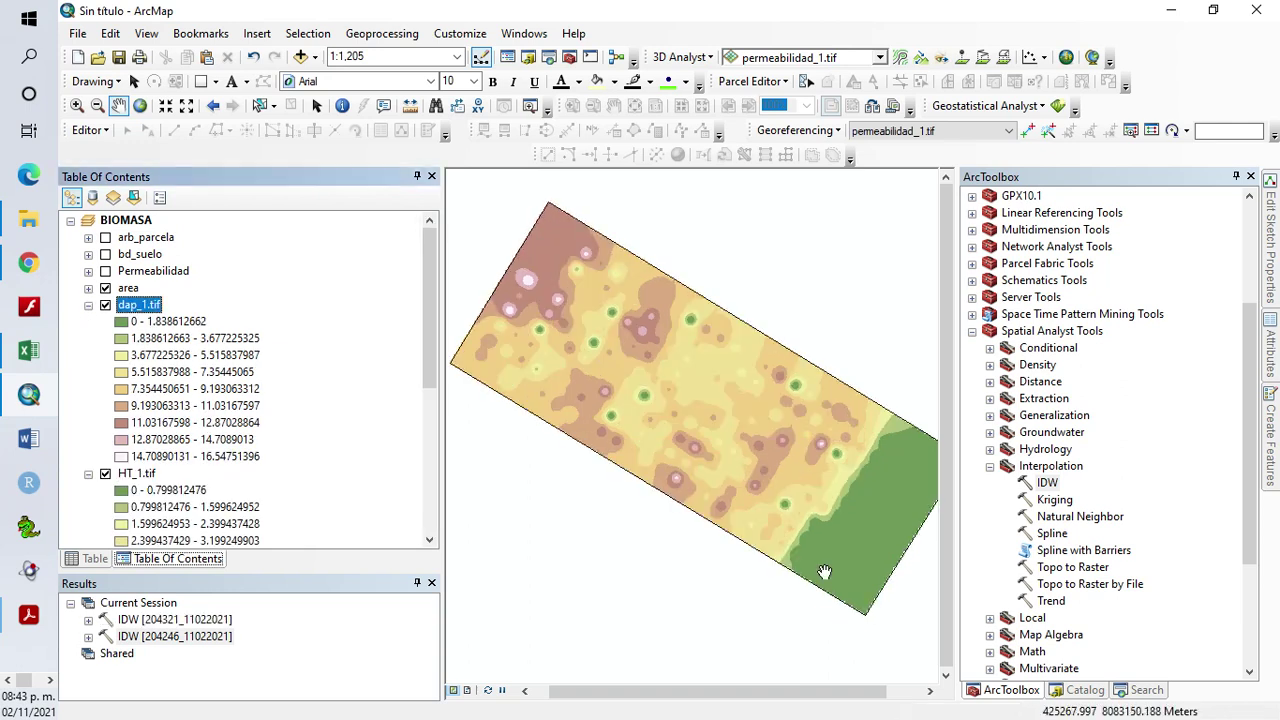
Collapse the legends of the dap_1.tif and HT_1.tif layers and the Interpolation toolset
left_click(88, 305)
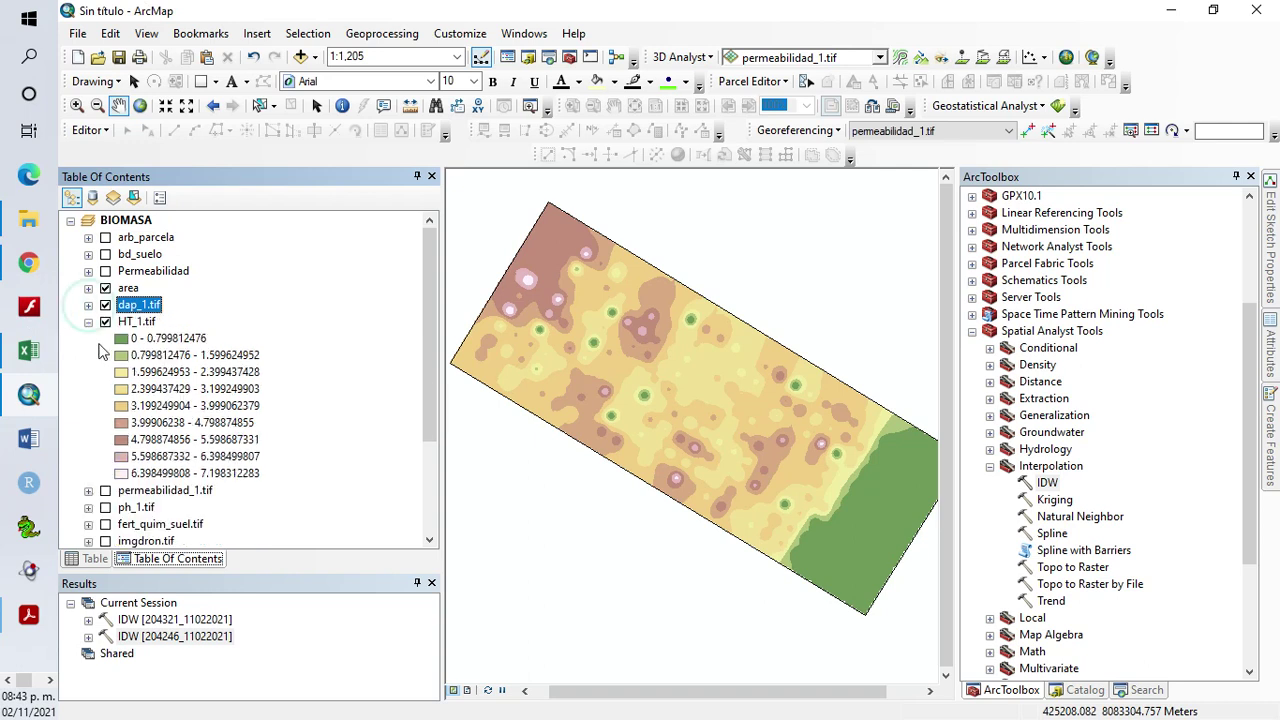
left_click(88, 322)
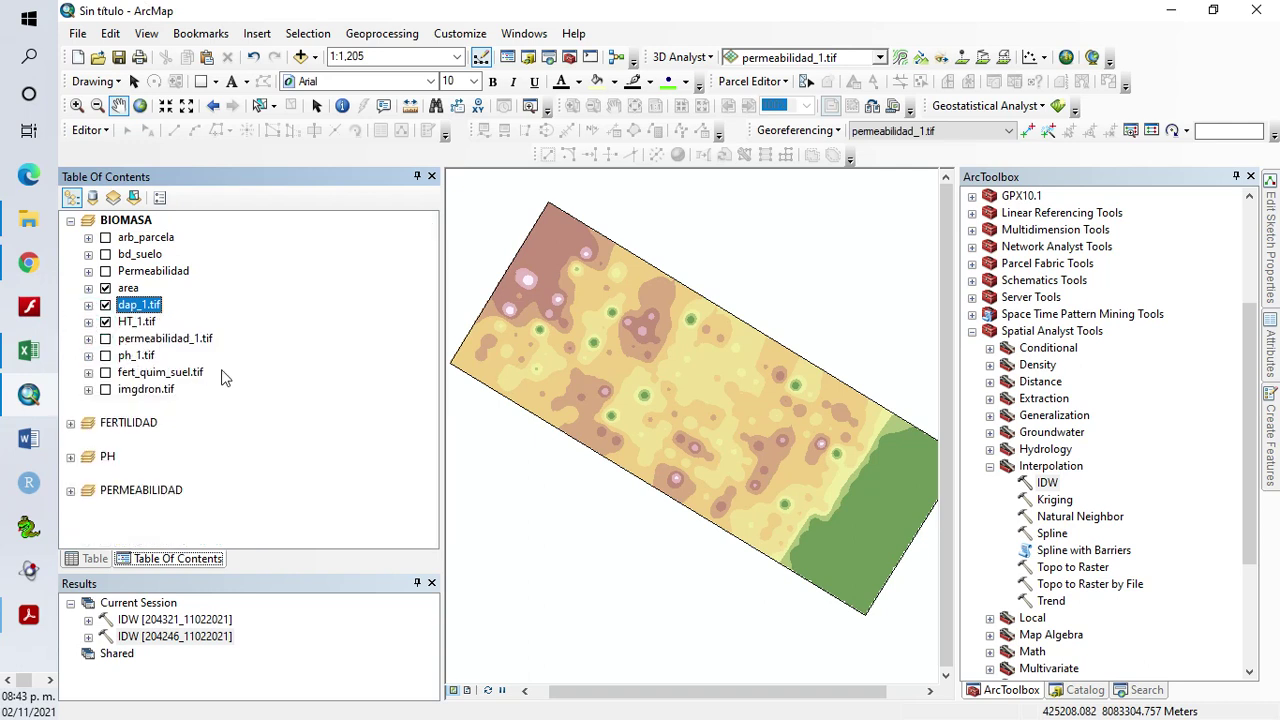
left_click(990, 466)
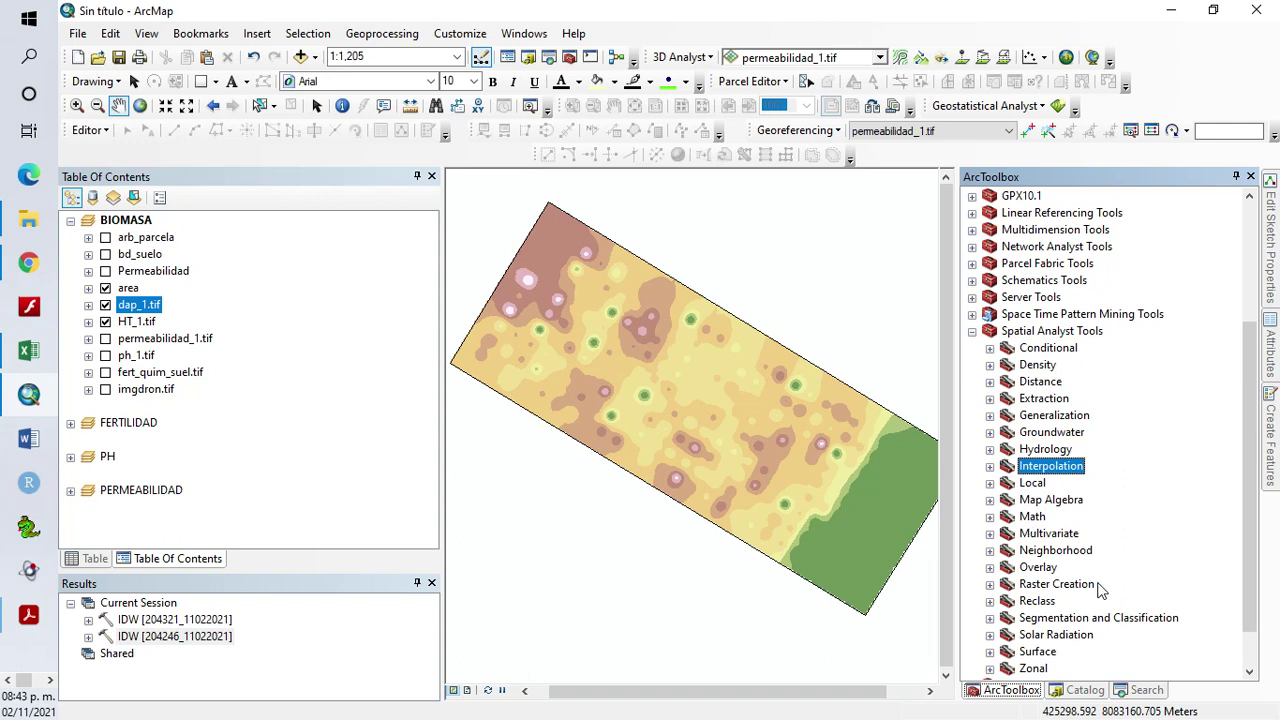
Open the Reclassify tool from the Spatial Analyst Reclass toolset
left_click(990, 601)
scroll(1088, 598, "down", 2)
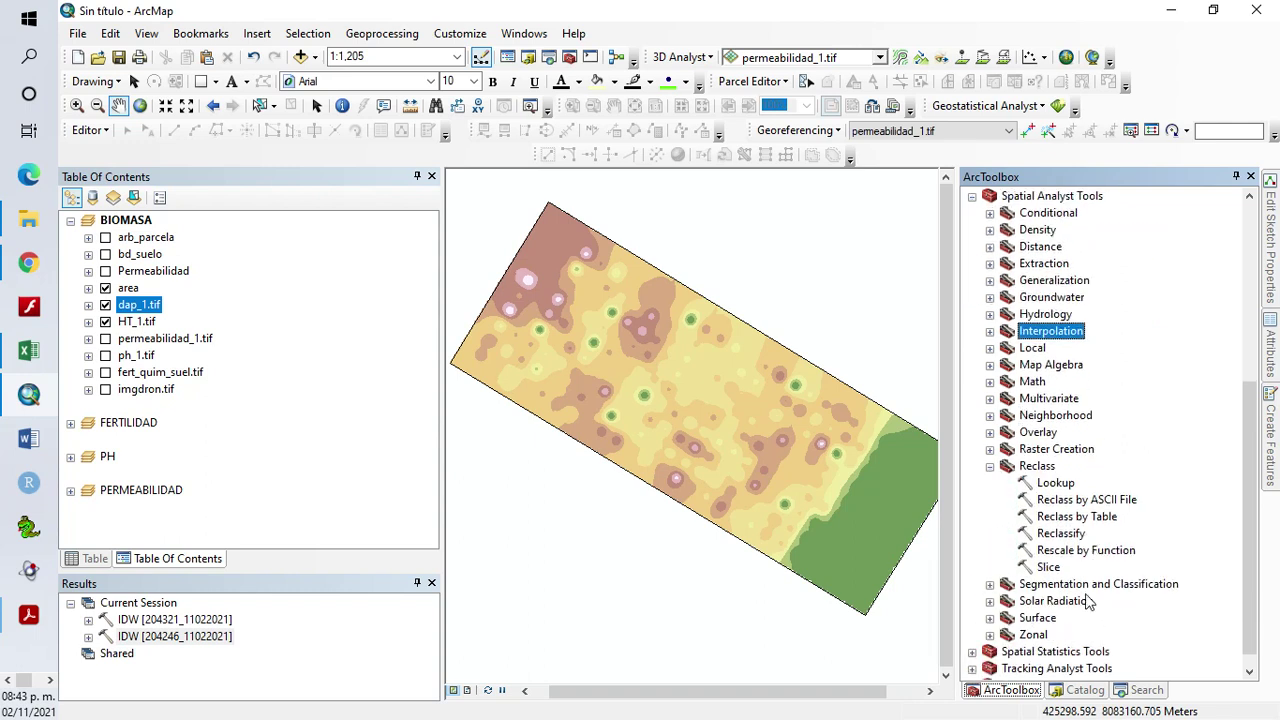
left_click(1062, 533)
double_click(1062, 534)
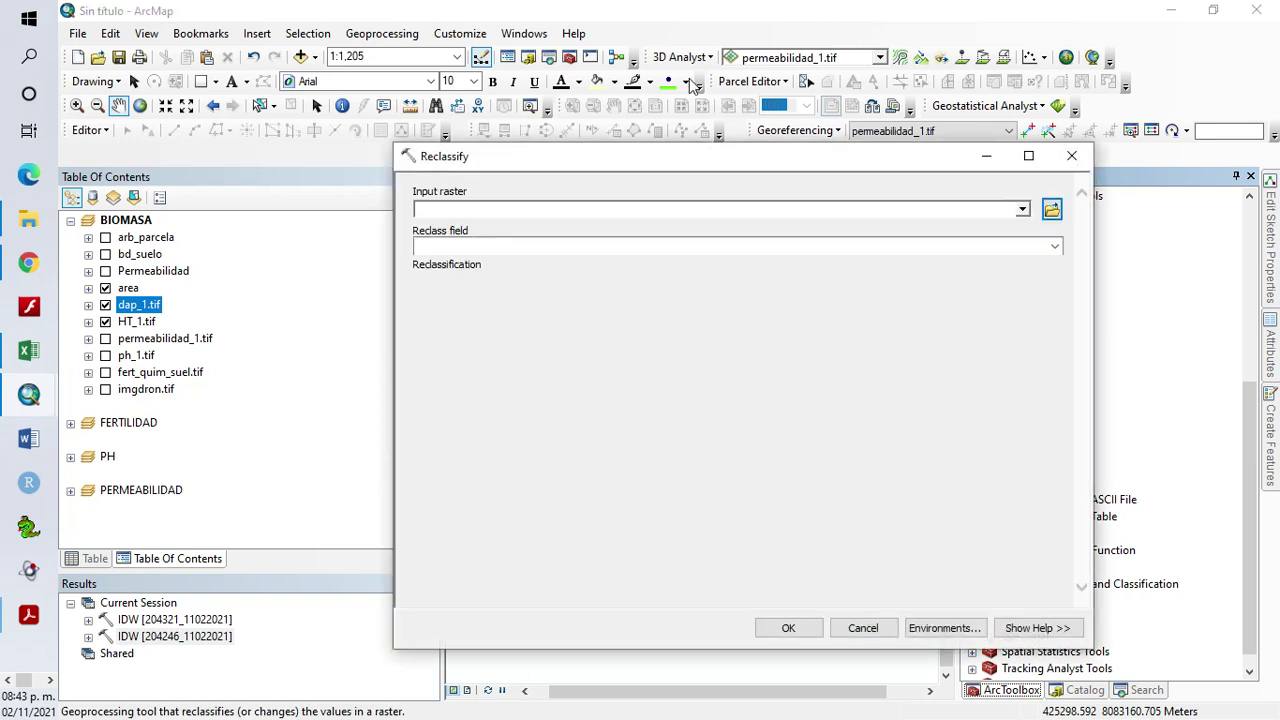
left_click_drag(663, 161, 703, 133)
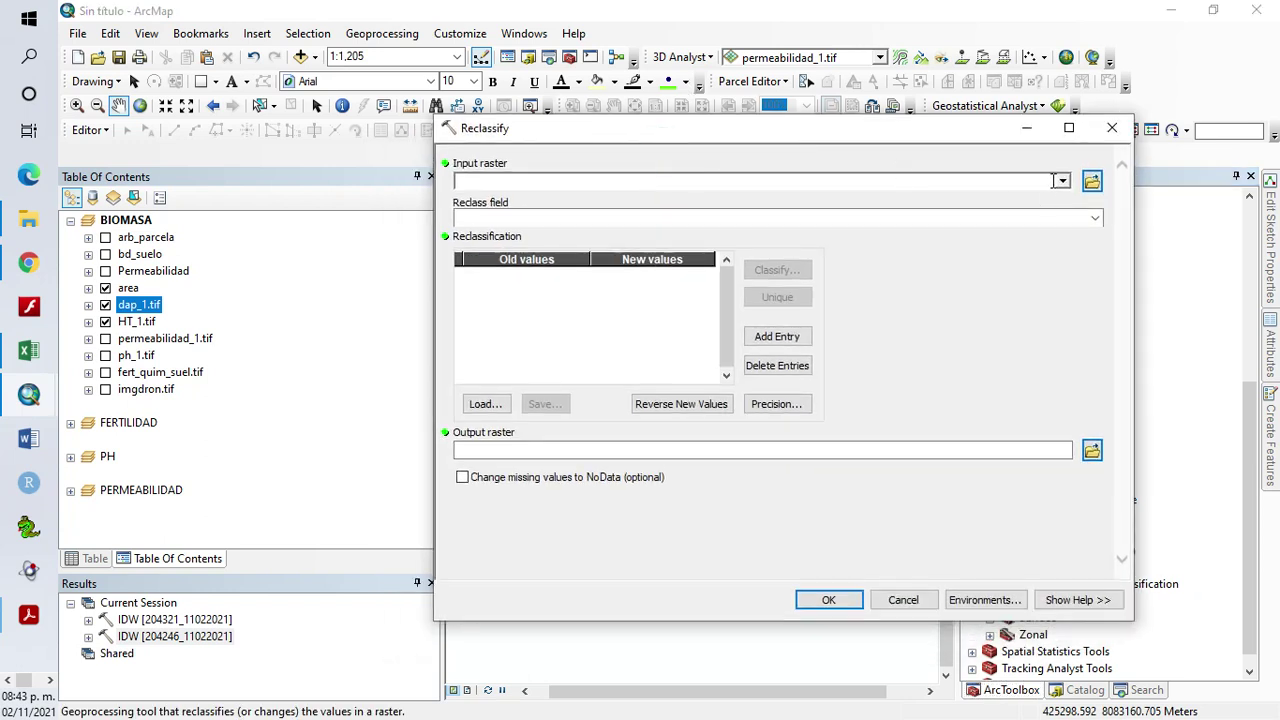
Set HT_1.tif as the input raster and classify its values into 20 classes using the Equal Interval method
left_click(1061, 180)
left_click(519, 218)
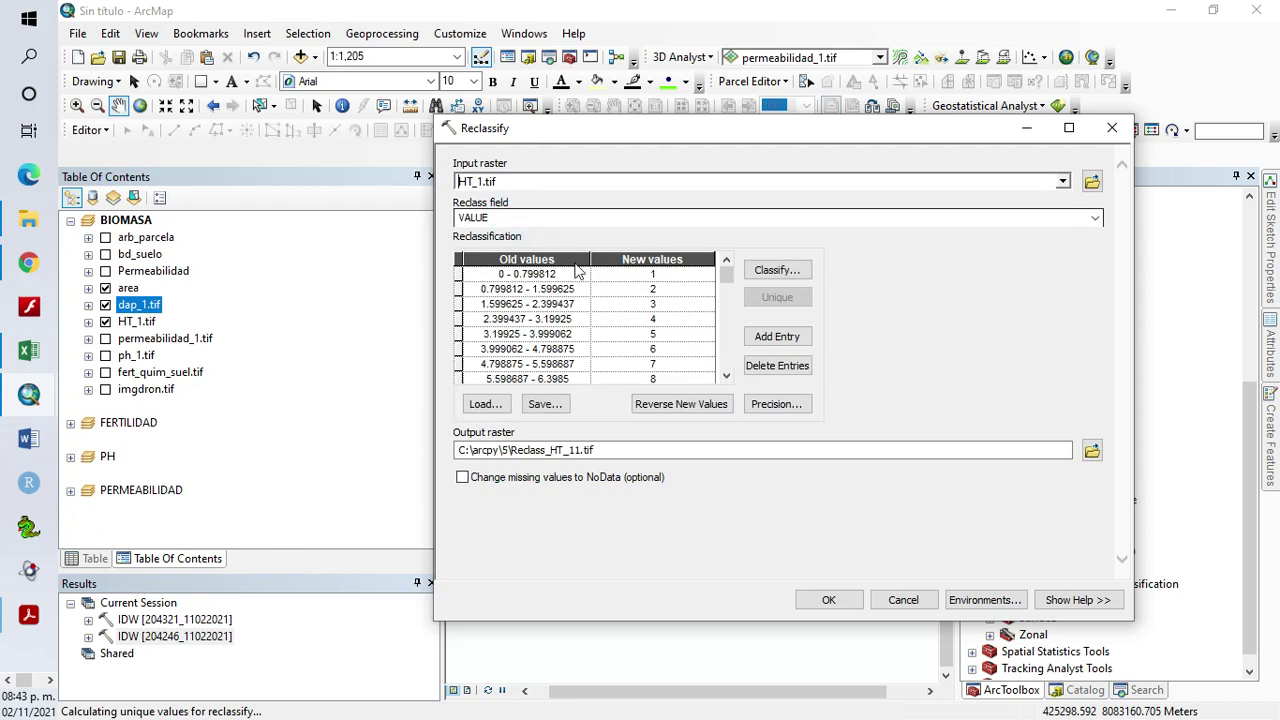
left_click(773, 270)
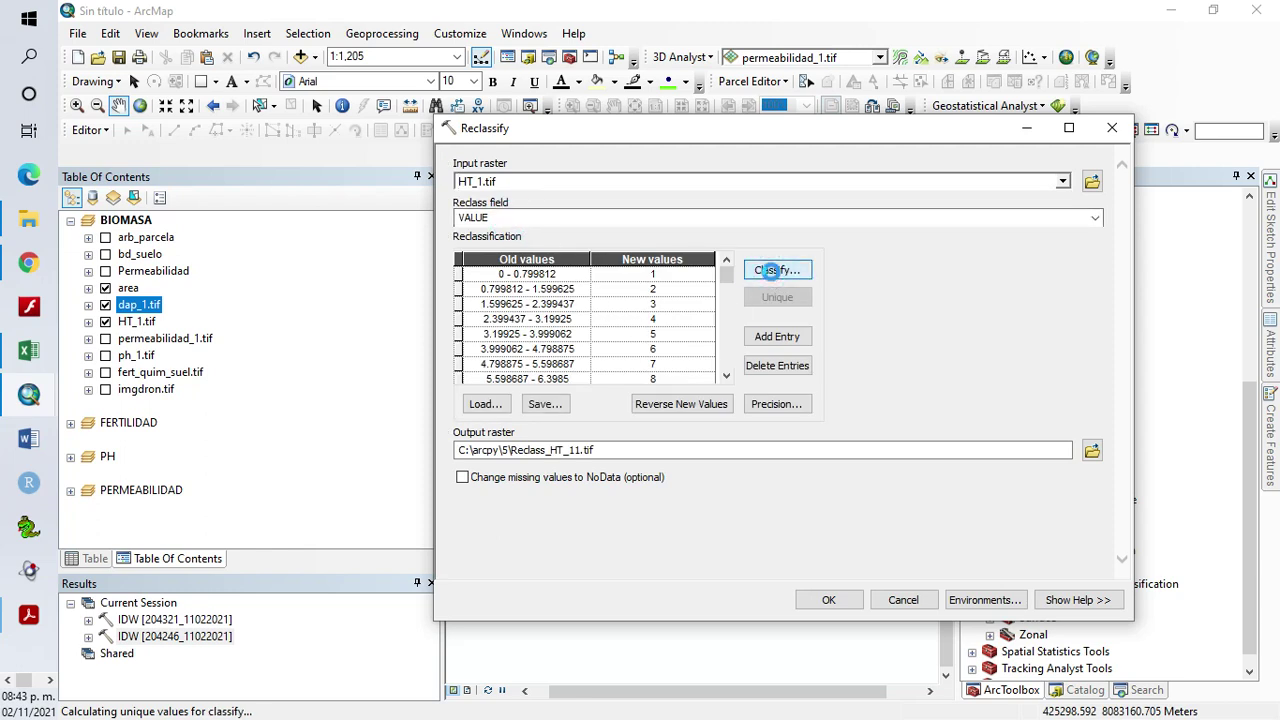
left_click(624, 217)
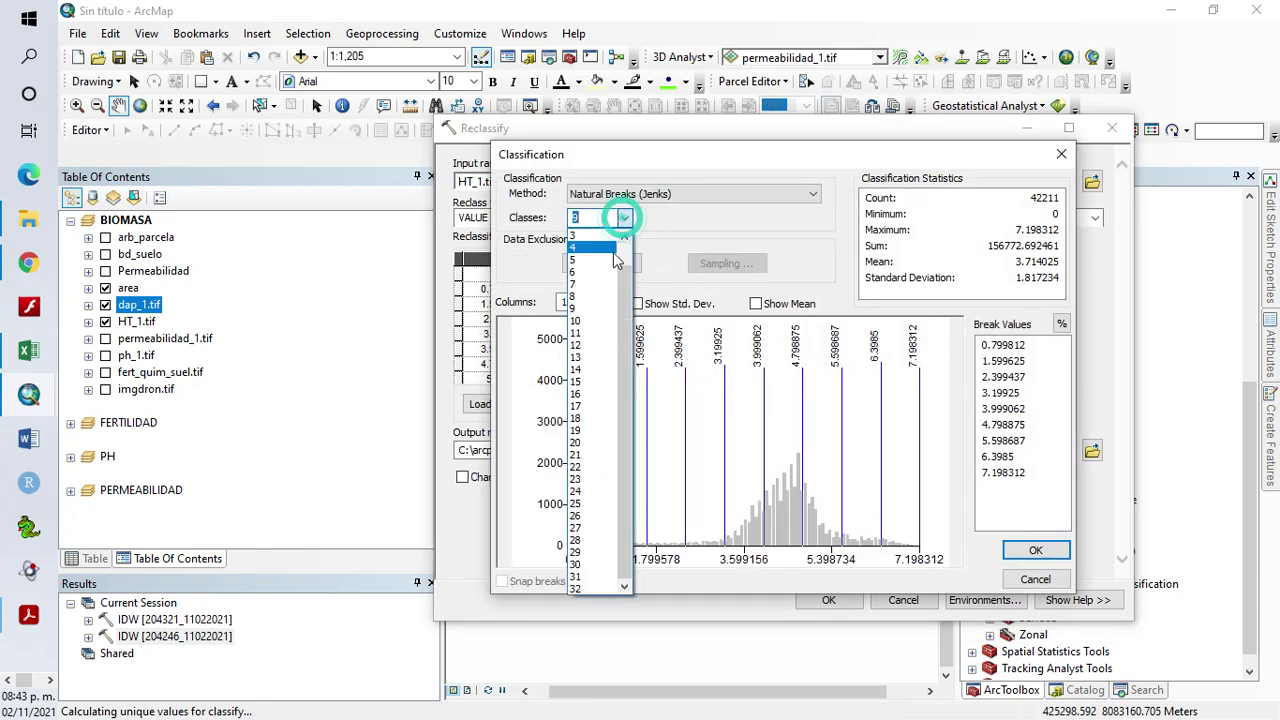
left_click(584, 442)
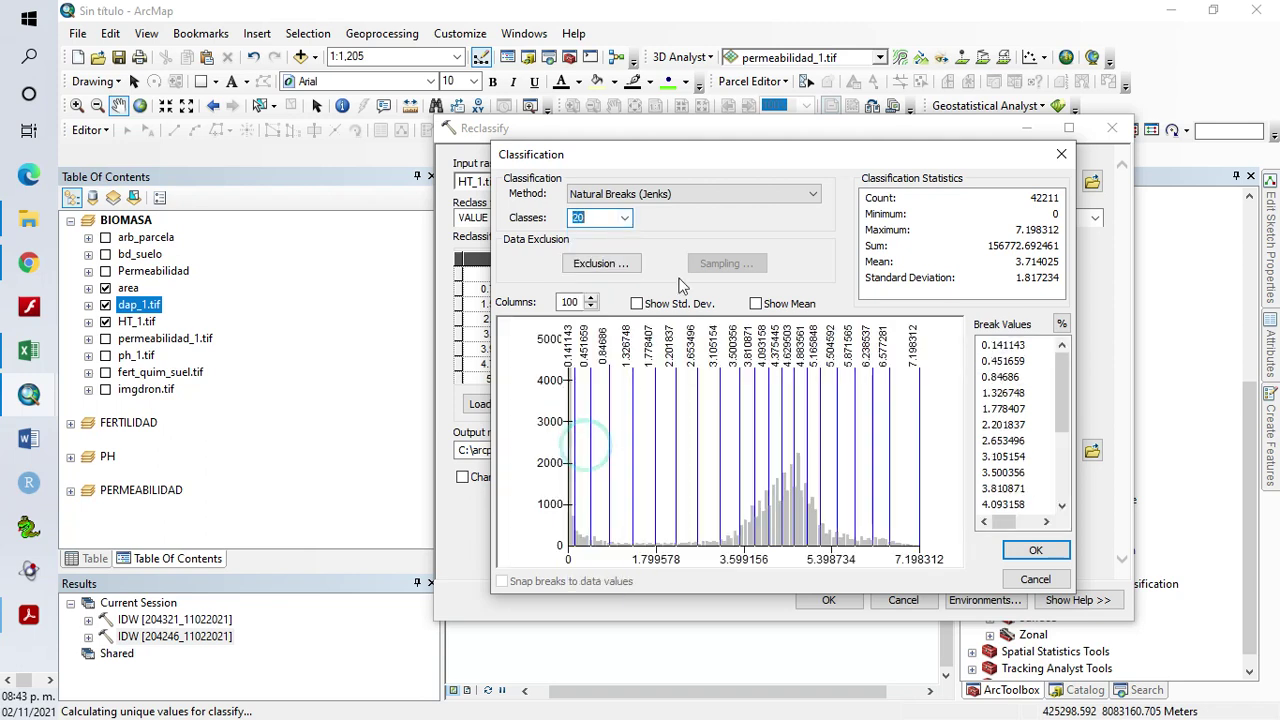
left_click(816, 196)
left_click(686, 225)
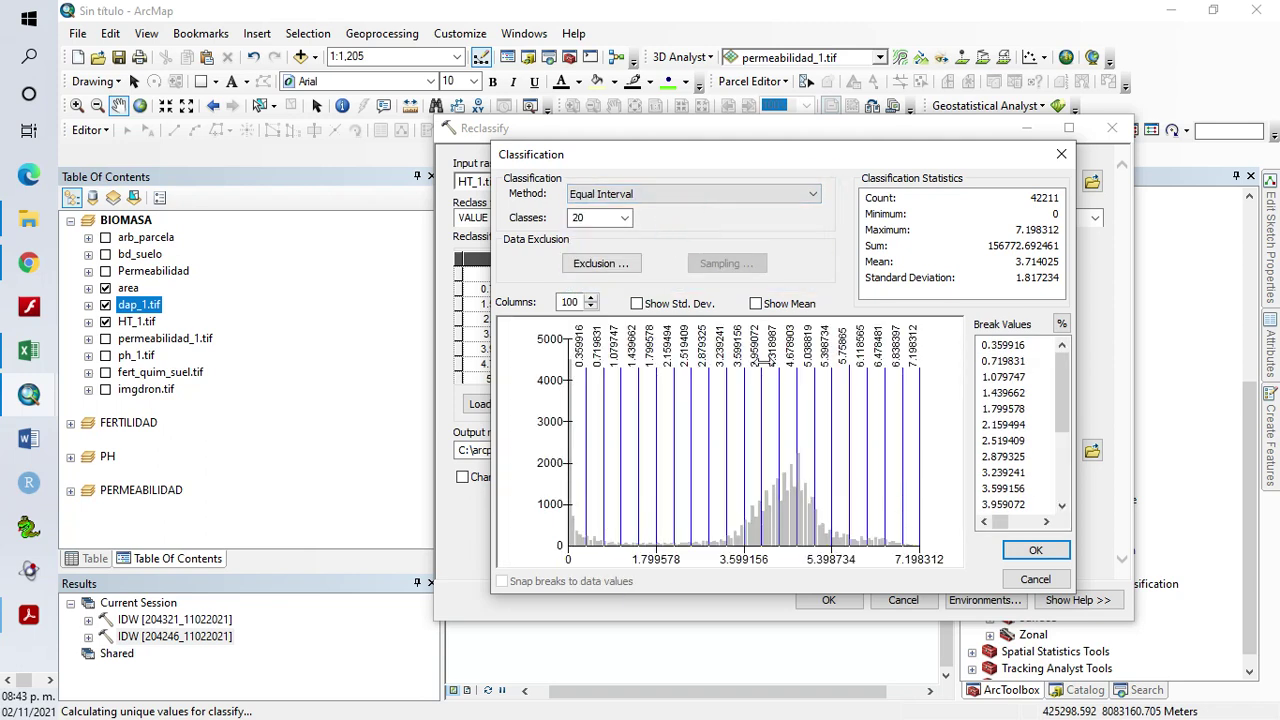
left_click(1036, 551)
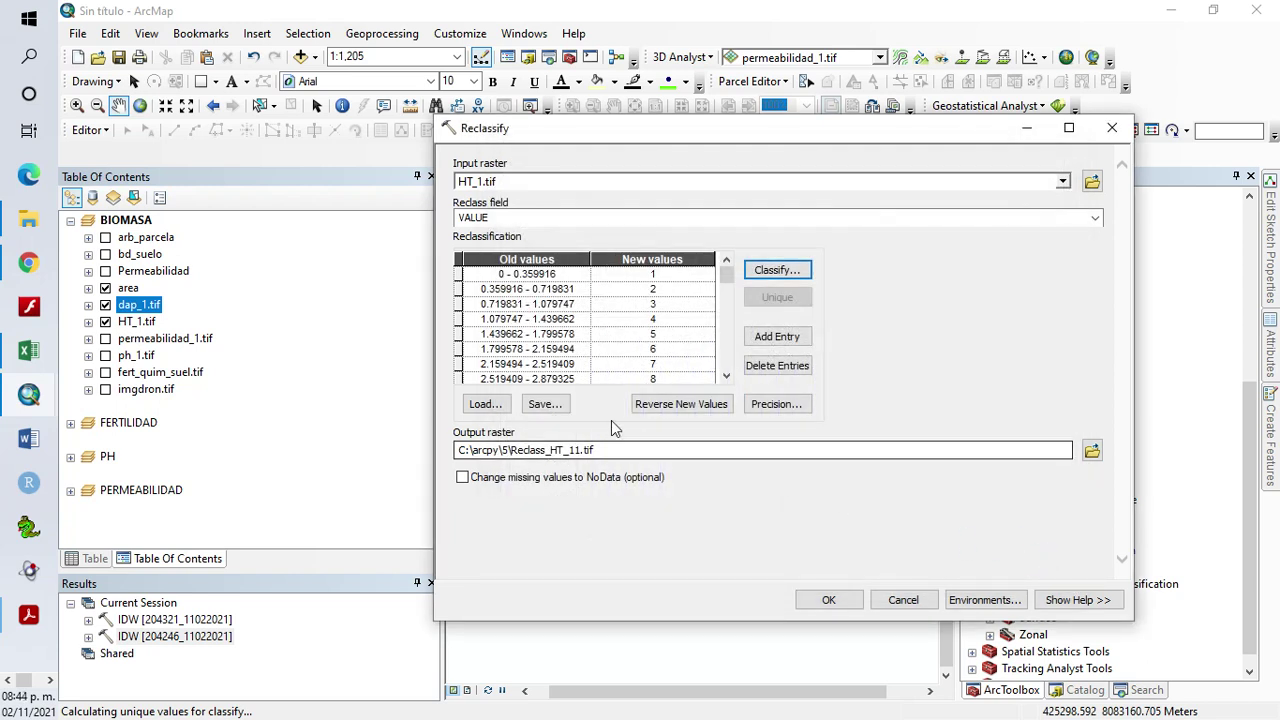
Assign new values from 5 to 55 in increments of 5 to the first eleven HT_1.tif classes
left_click(676, 276)
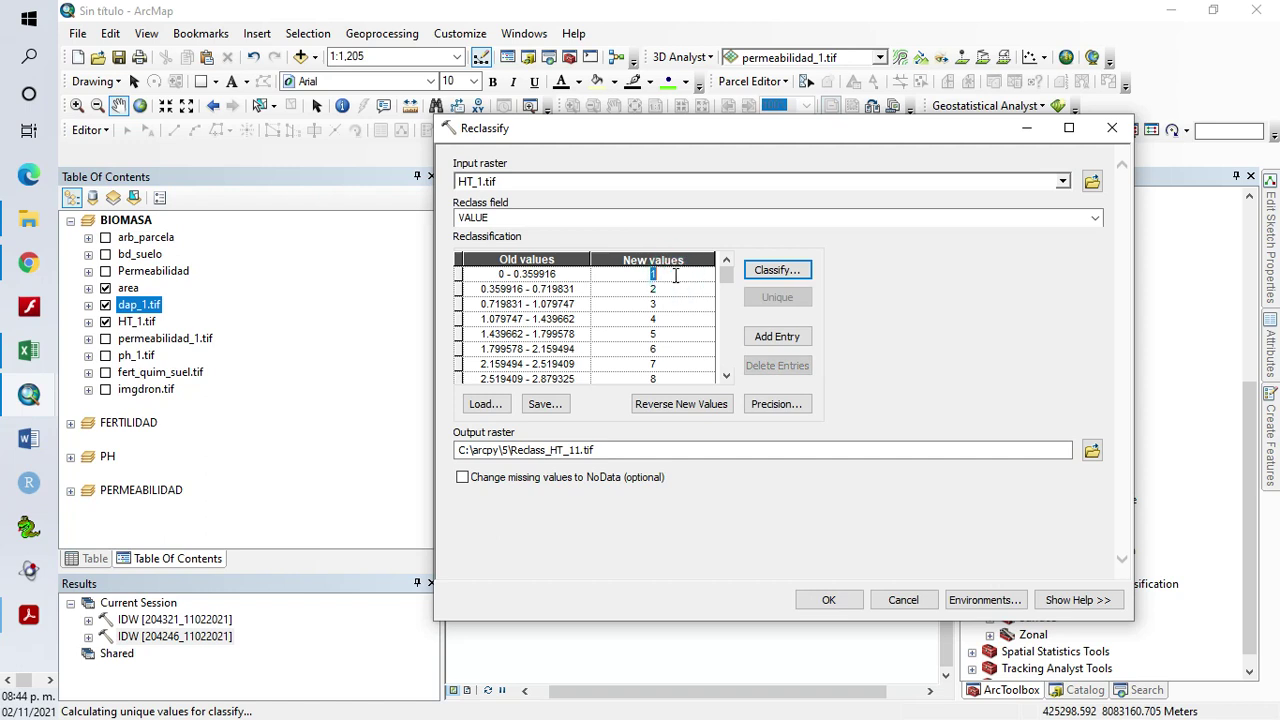
type("5")
left_click(682, 290)
type("10")
left_click(685, 299)
type("15")
key("Down")
type("20")
key("Down")
type("2")
key("Down")
key("Down")
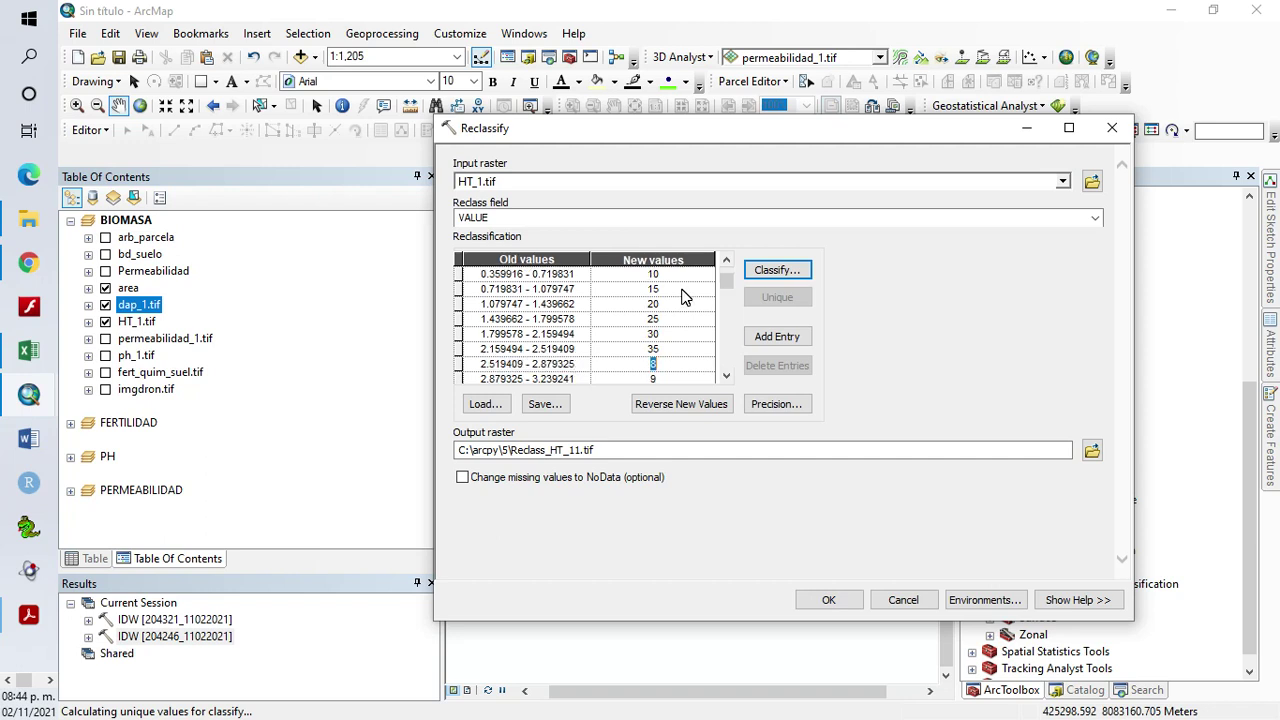
key("Down")
type("45")
key("Down")
type("50")
key("Down")
type("55")
key("Down")
type("60")
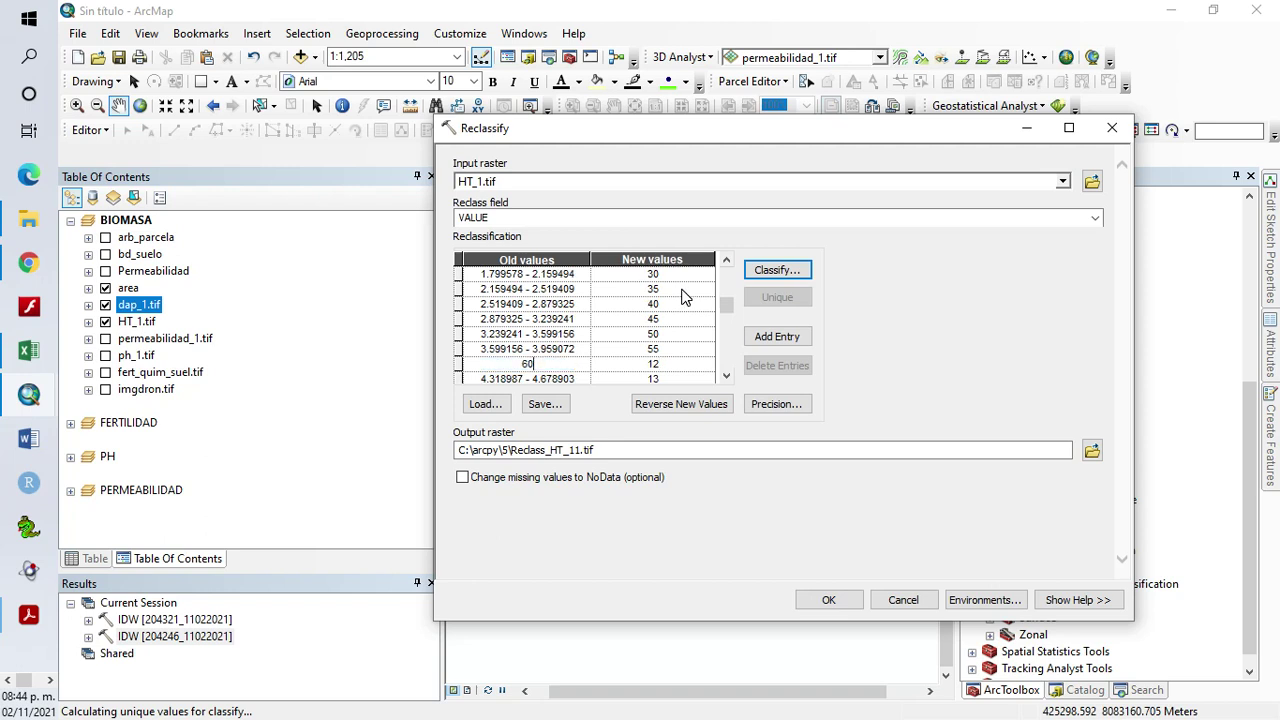
key("Escape")
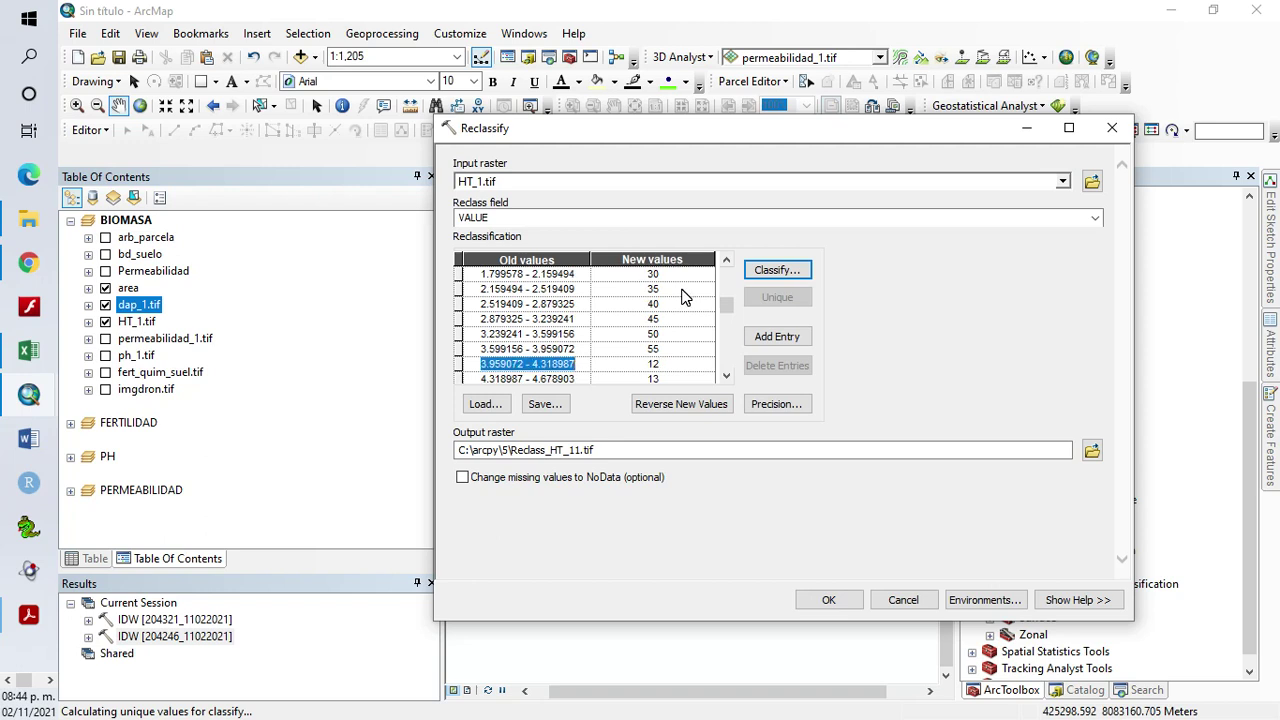
Assign new values from 60 to 100 in increments of 5 to the remaining nine HT_1.tif classes, keeping NoData as is
key("Tab")
type("60")
key("Down")
key("Tab")
type("6")
key("Down")
key("Tab")
type("70")
key("Down")
key("Tab")
type("75")
key("Down")
key("Tab")
type("80")
key("Down")
key("Tab")
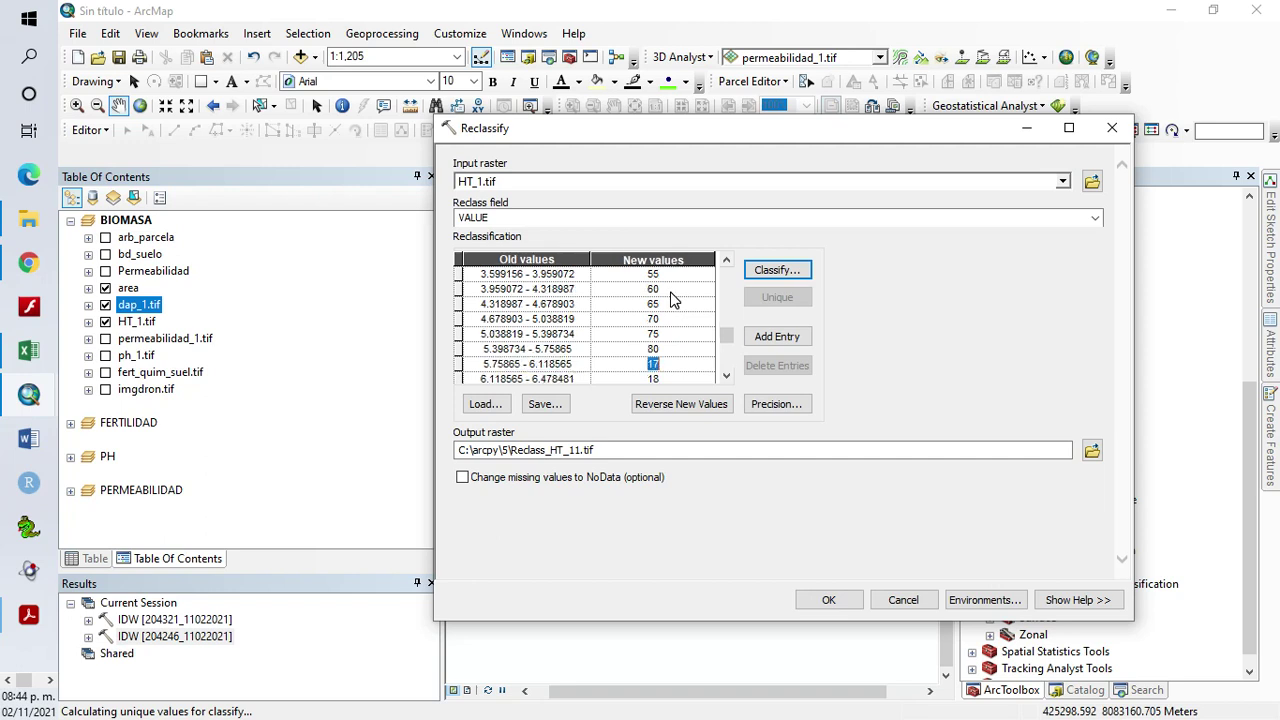
key("Down")
key("Tab")
type("90")
key("Down")
key("Tab")
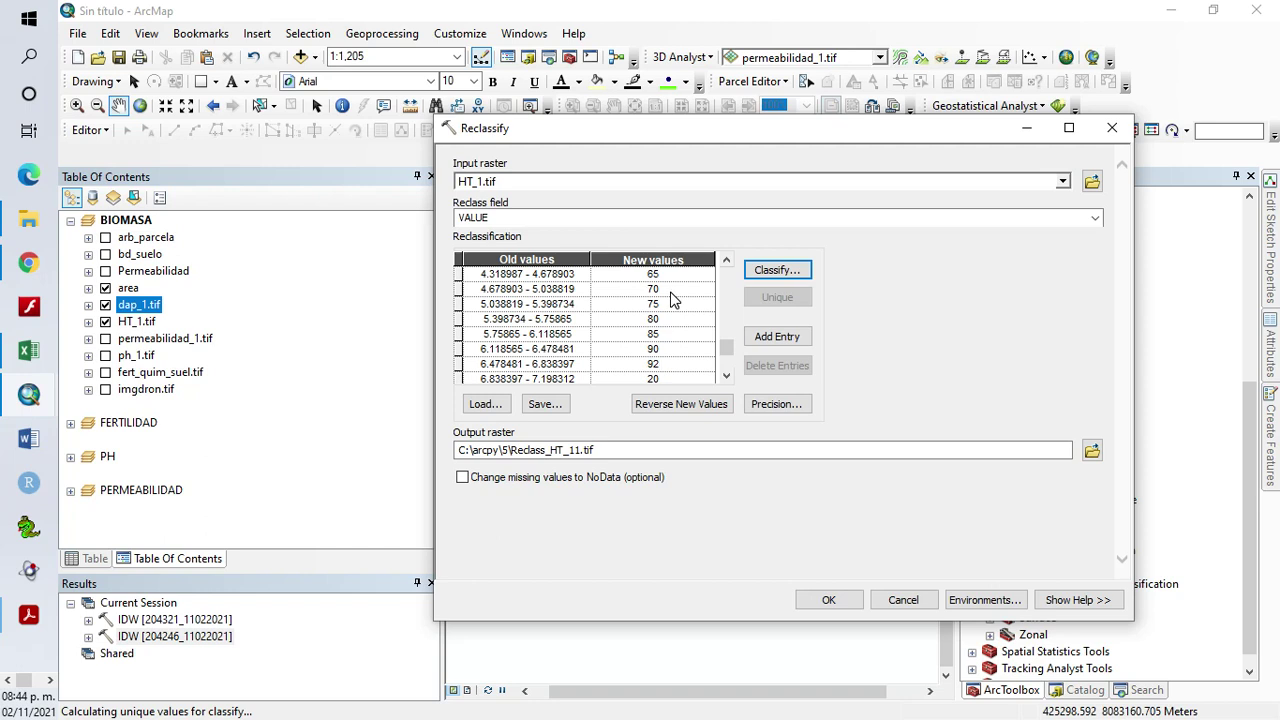
type("95")
key("Down")
key("Tab")
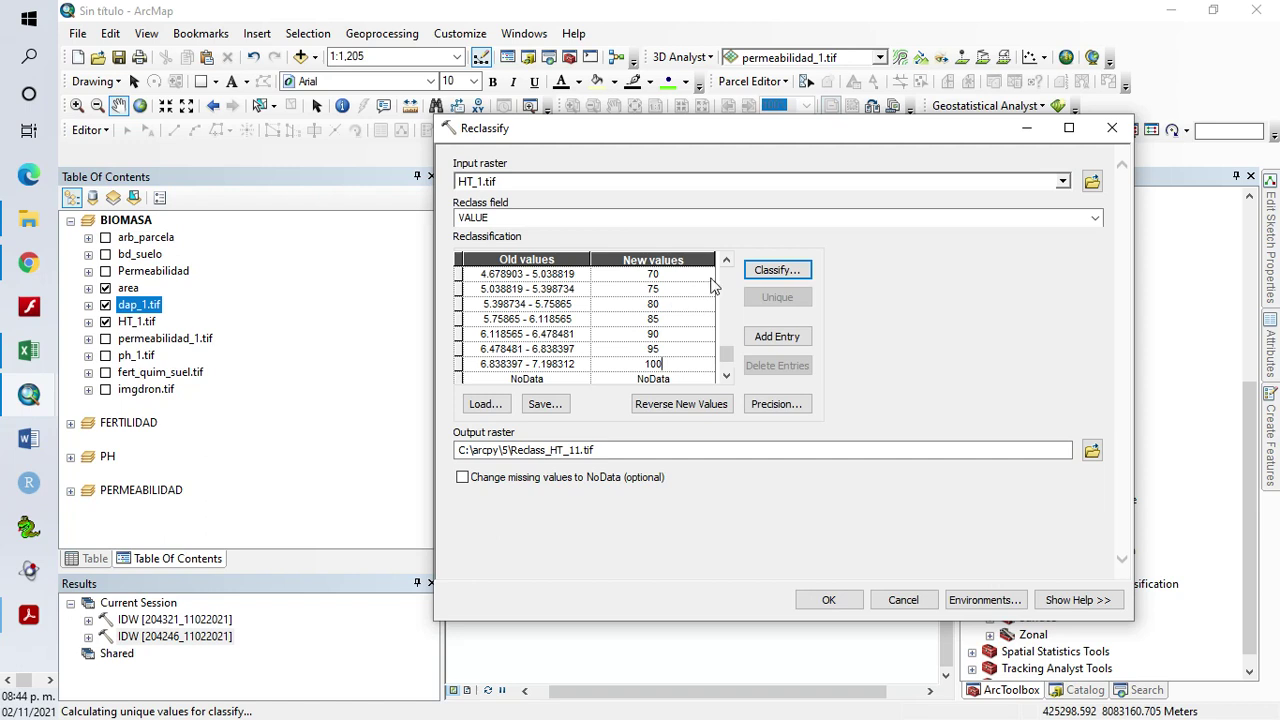
Name the output raster HT_2.tif in the GEO_PROCES folder, enable changing missing values to NoData, and run the reclassification
left_click(1092, 451)
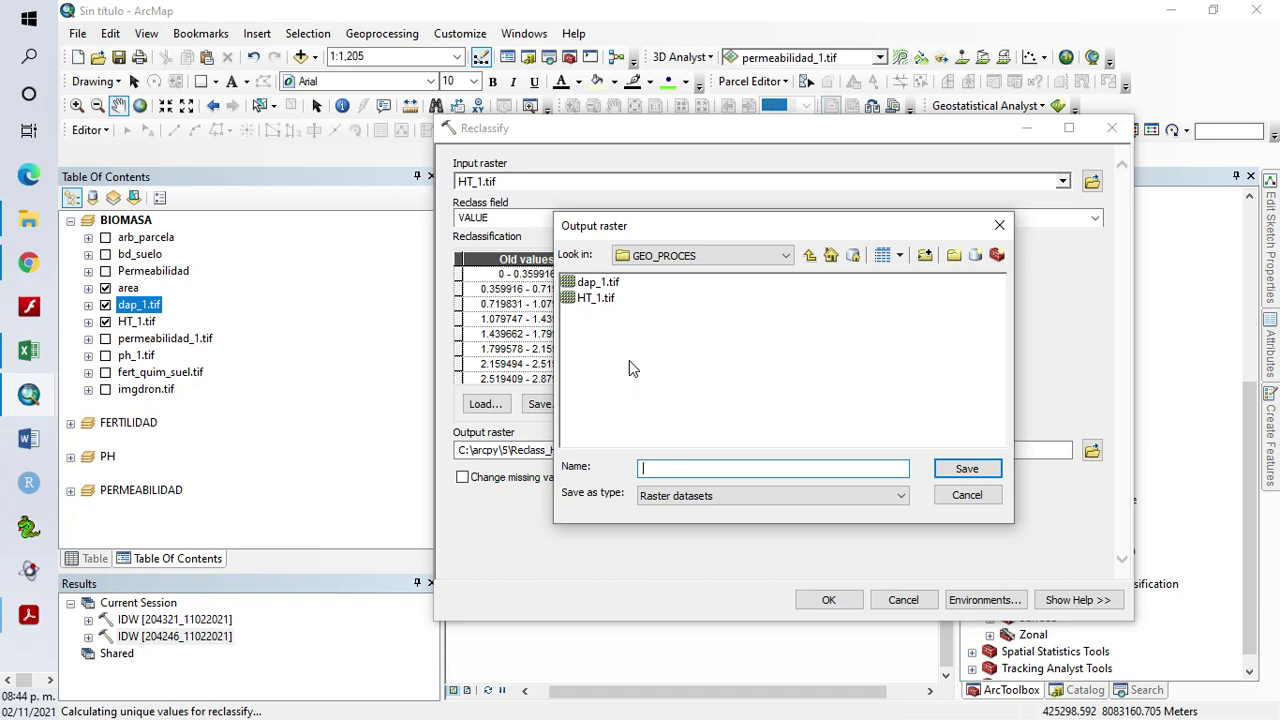
left_click(595, 298)
left_click(660, 468)
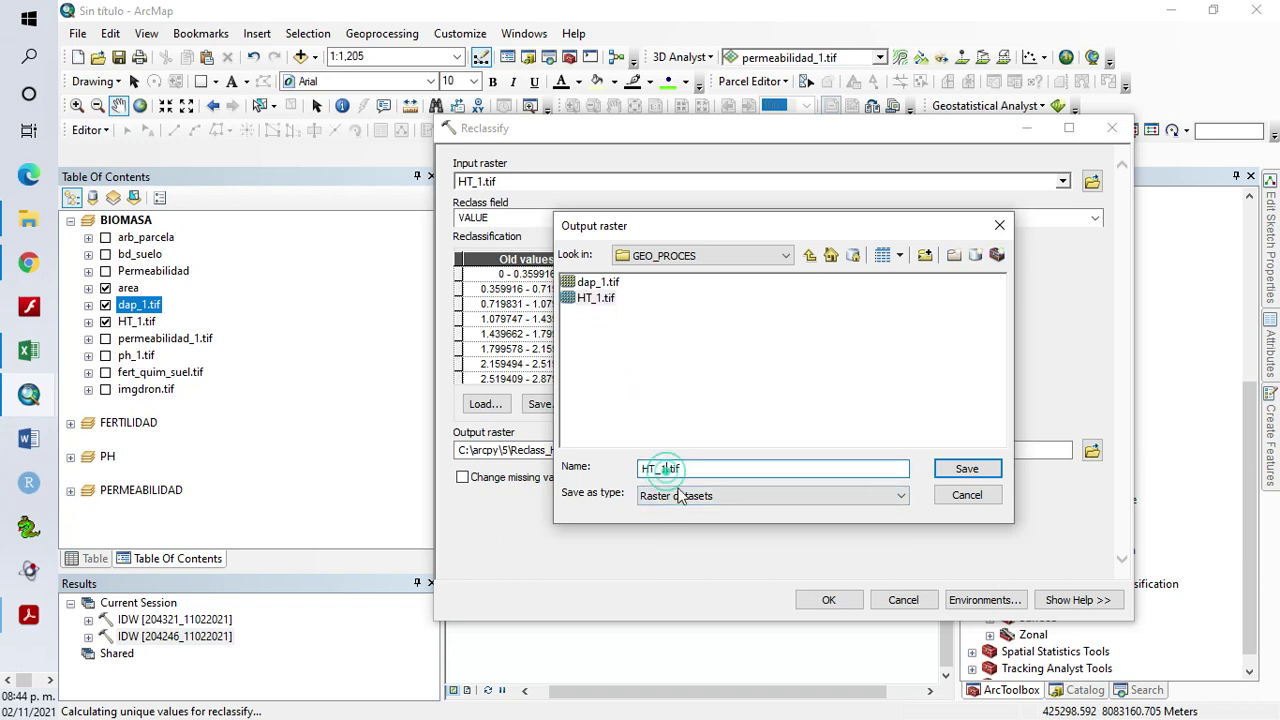
key("BackSpace")
type("2")
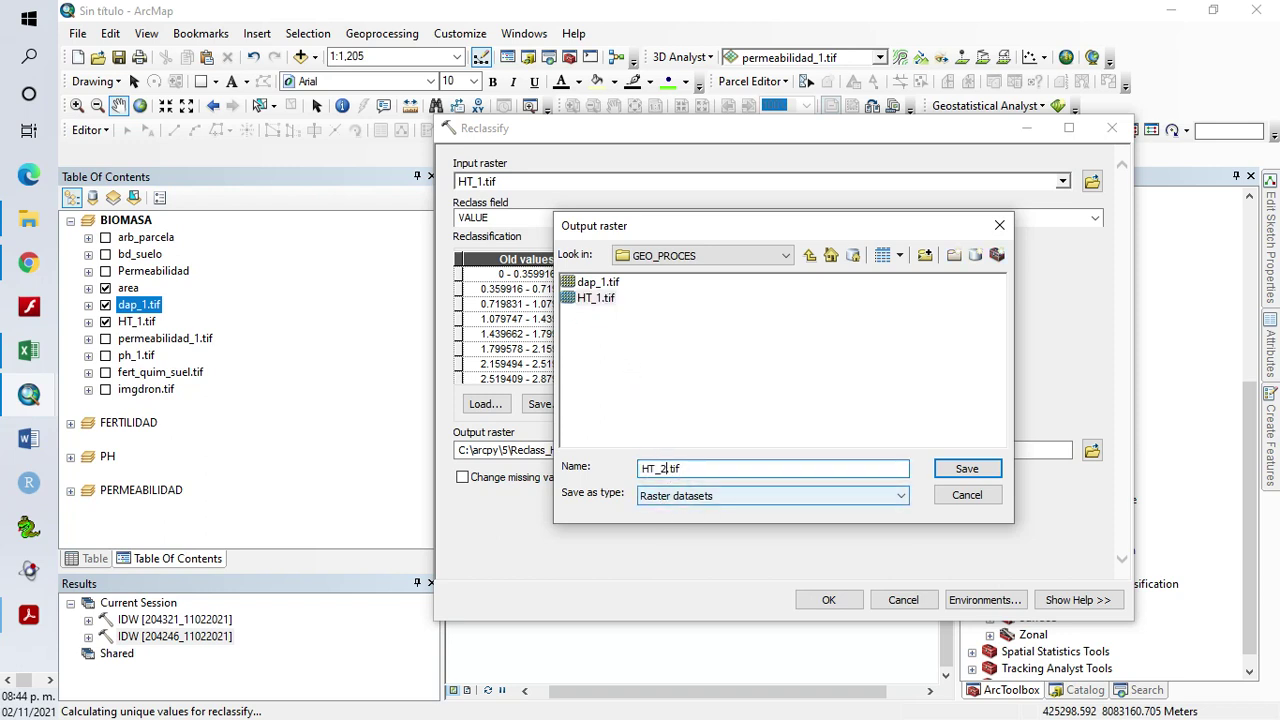
left_click(978, 468)
left_click(462, 477)
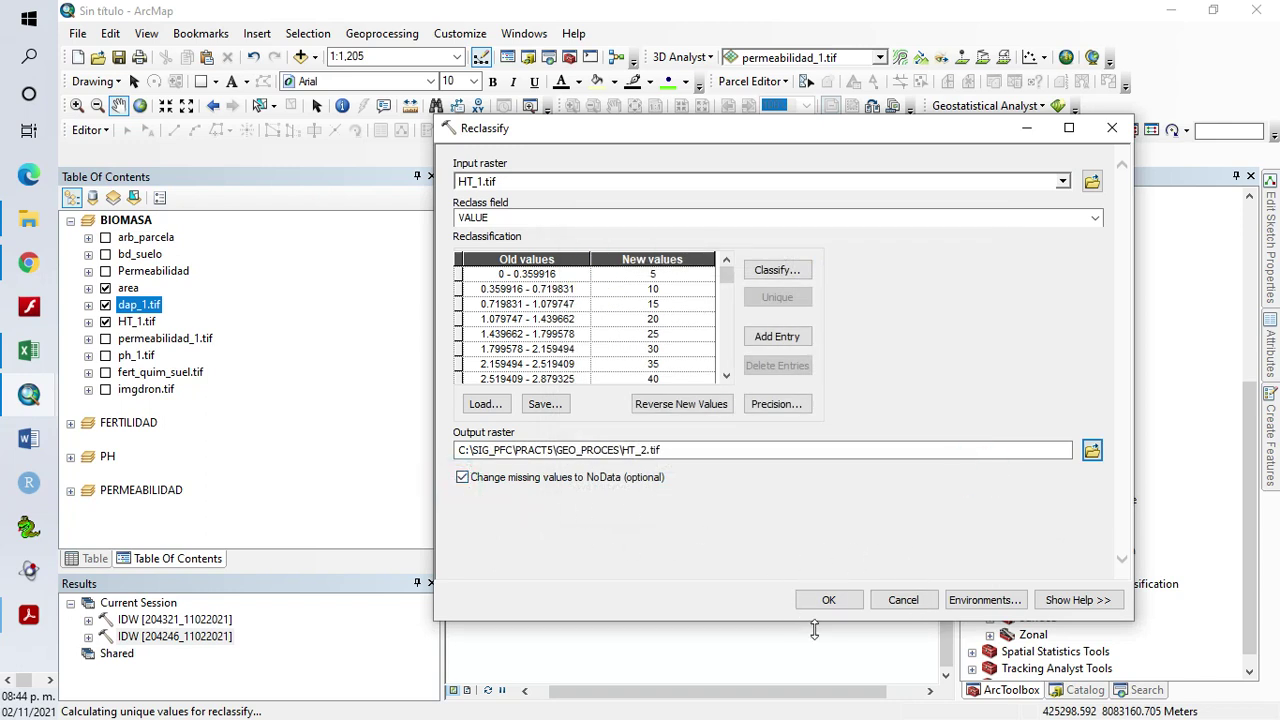
left_click(834, 601)
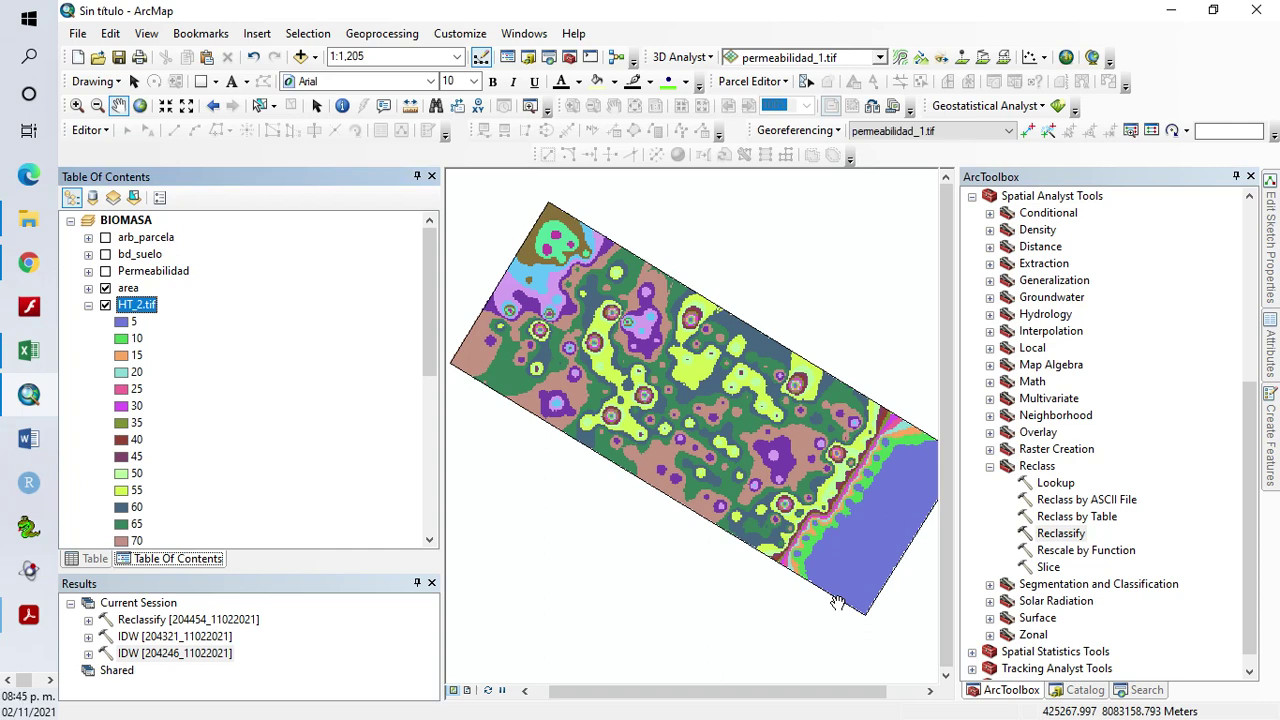
Collapse the HT_2.tif legend, then reopen the Reclassify run from the session results with dap_1.tif as its input raster
left_click(88, 305)
double_click(172, 626)
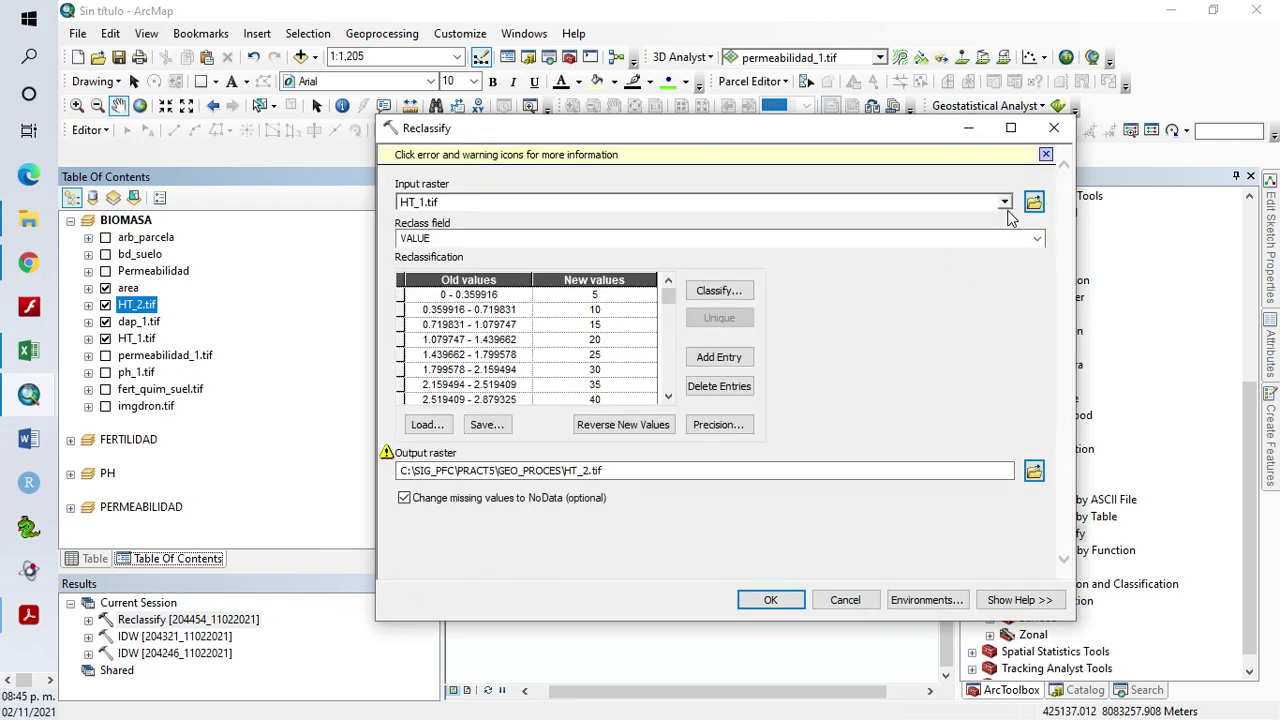
left_click(1004, 203)
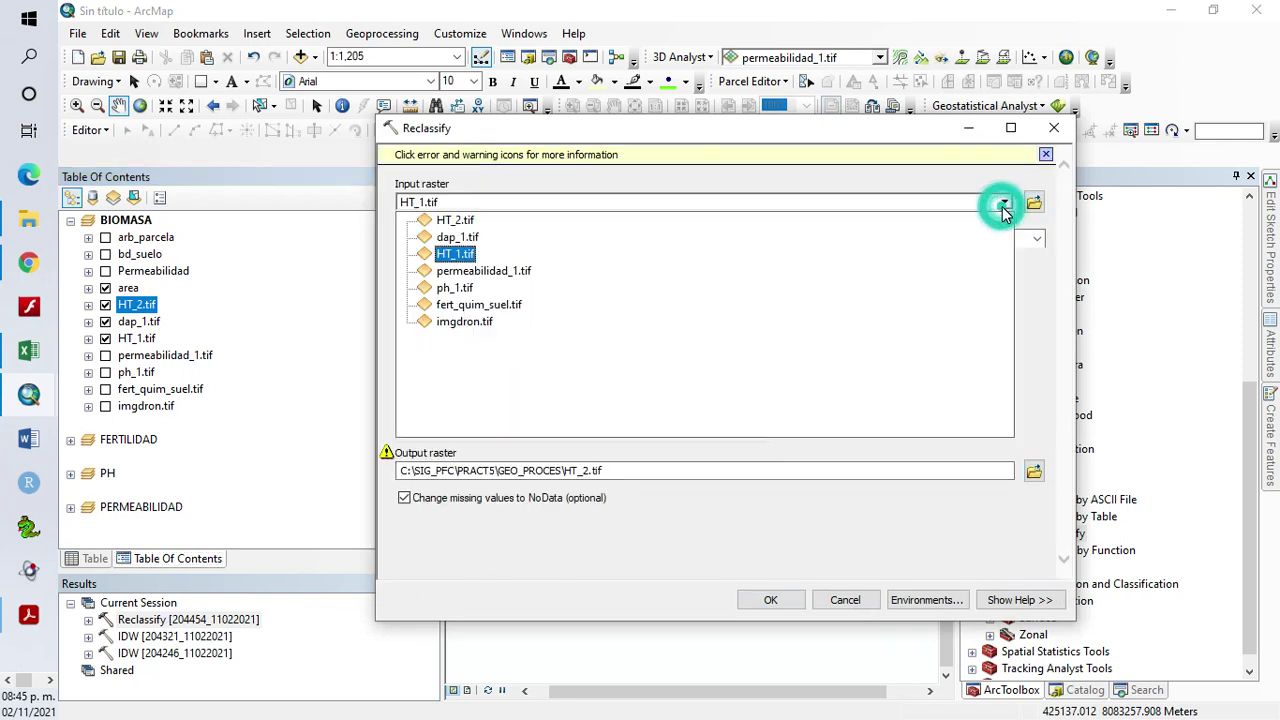
left_click(457, 237)
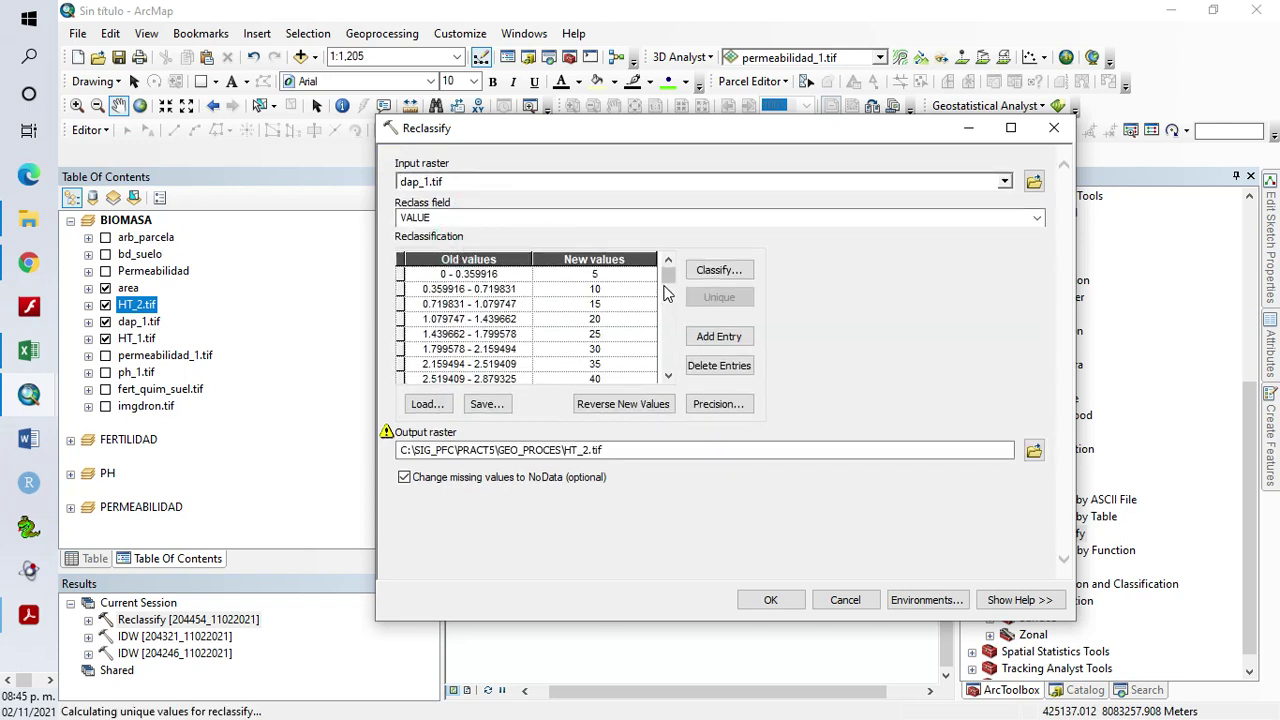
mouse_move(669, 280)
left_mouse_down()
mouse_move(669, 378)
mouse_move(666, 278)
left_mouse_up()
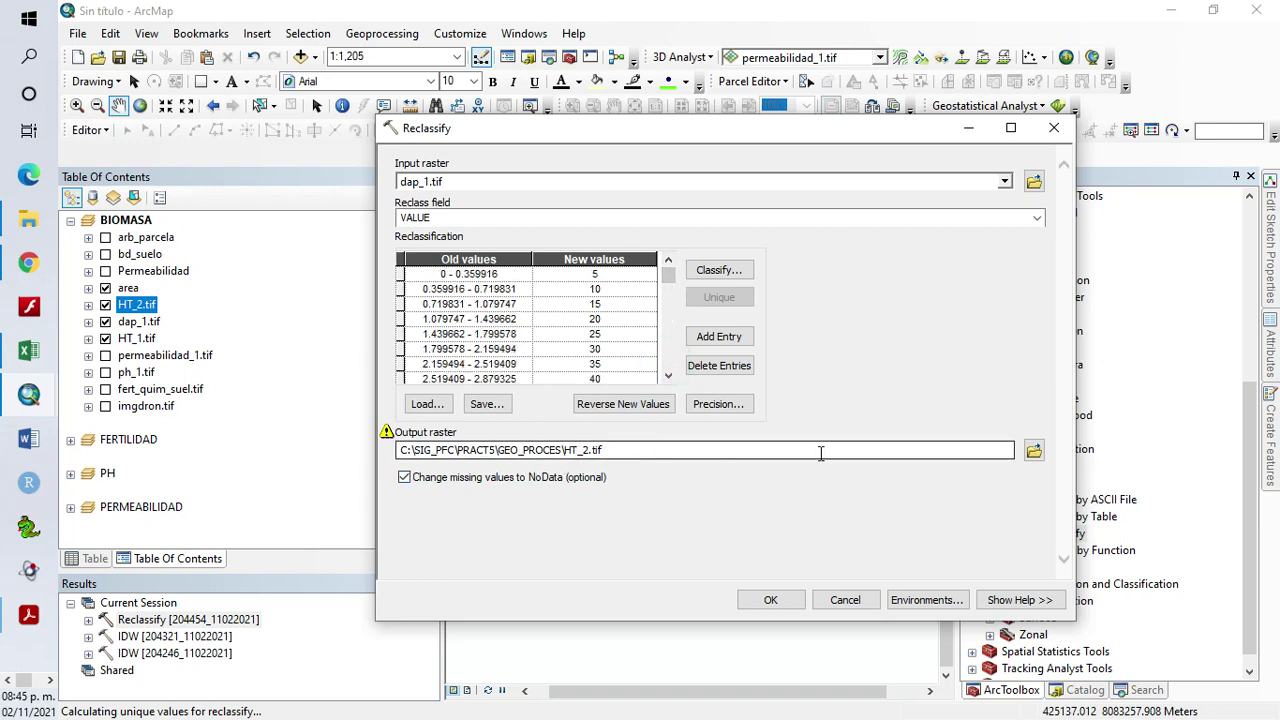
Set the output raster to dap_2.tif in the GEO_PROCES folder
left_click(1033, 450)
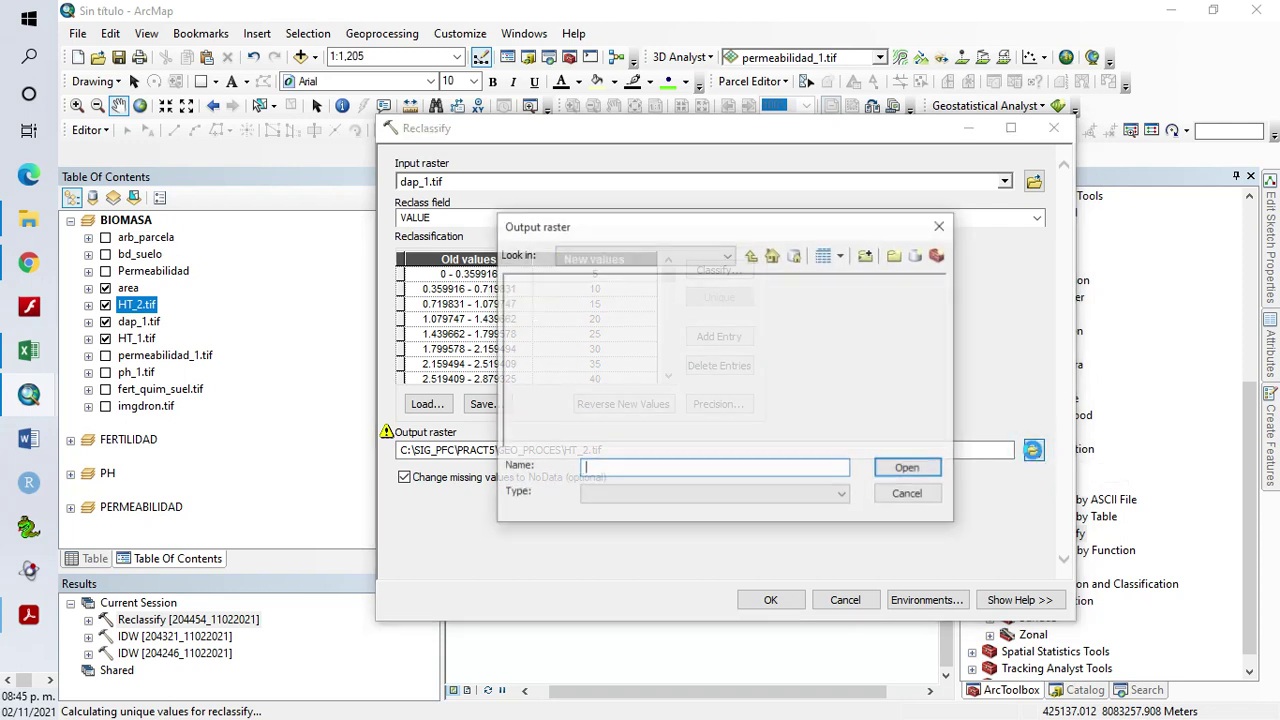
left_click(540, 282)
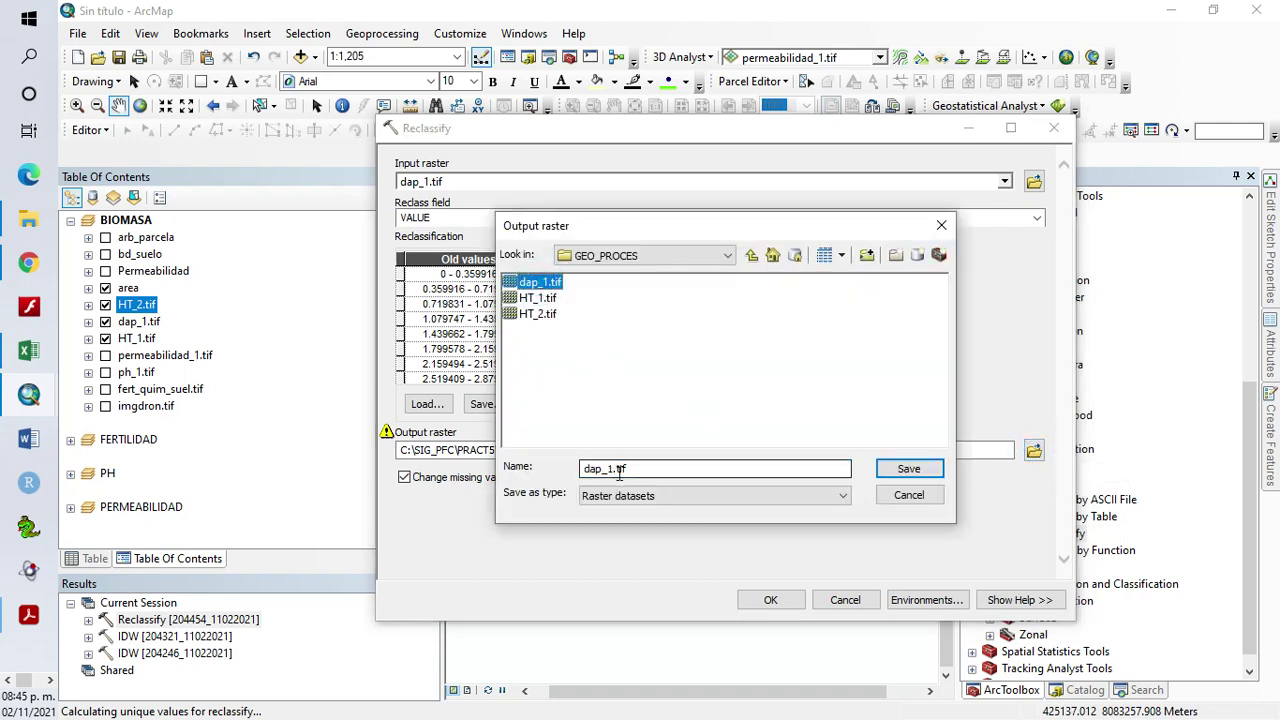
left_click(612, 468)
type("2")
left_click(910, 476)
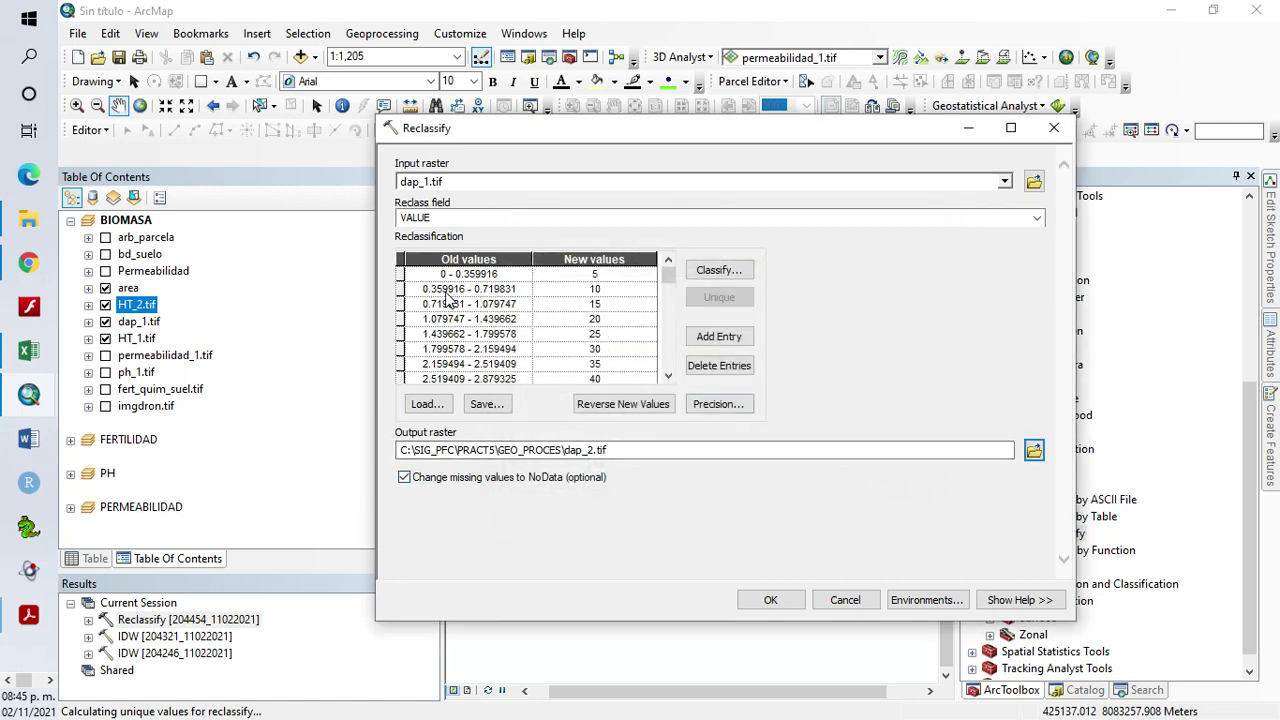
Classify the dap_1.tif values into 20 classes using the Equal Interval method
left_click(721, 271)
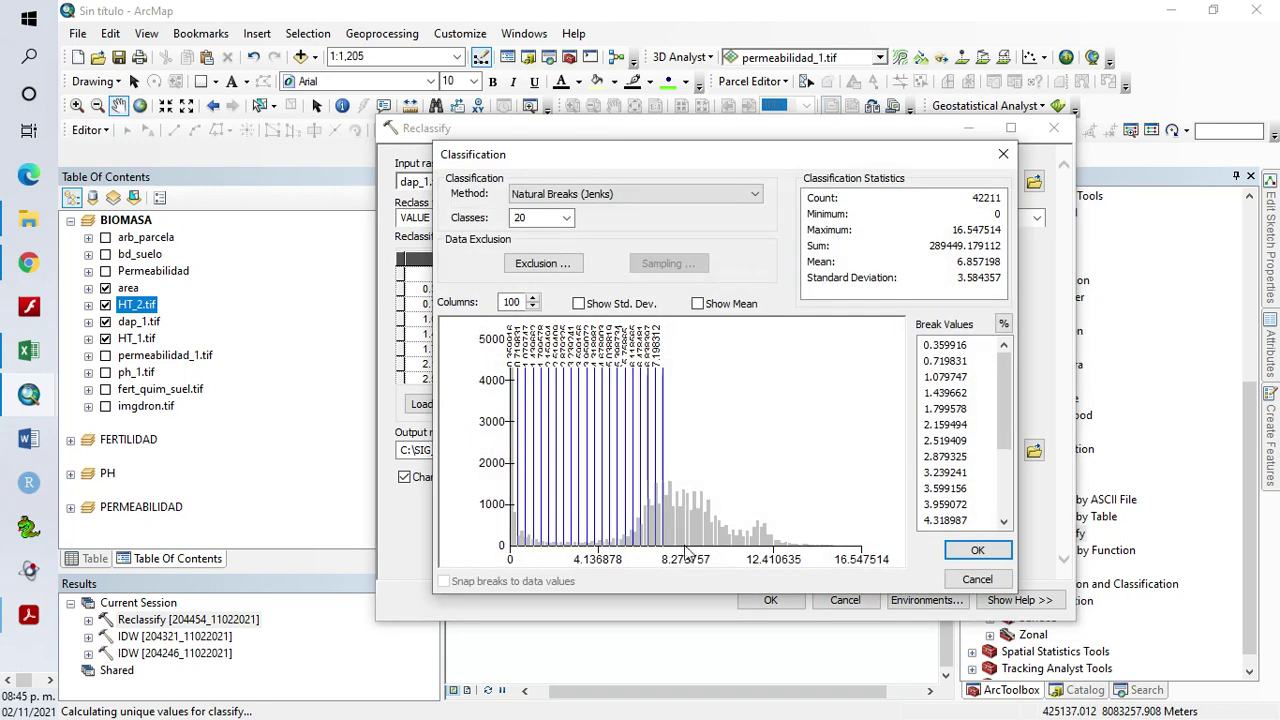
left_click(562, 218)
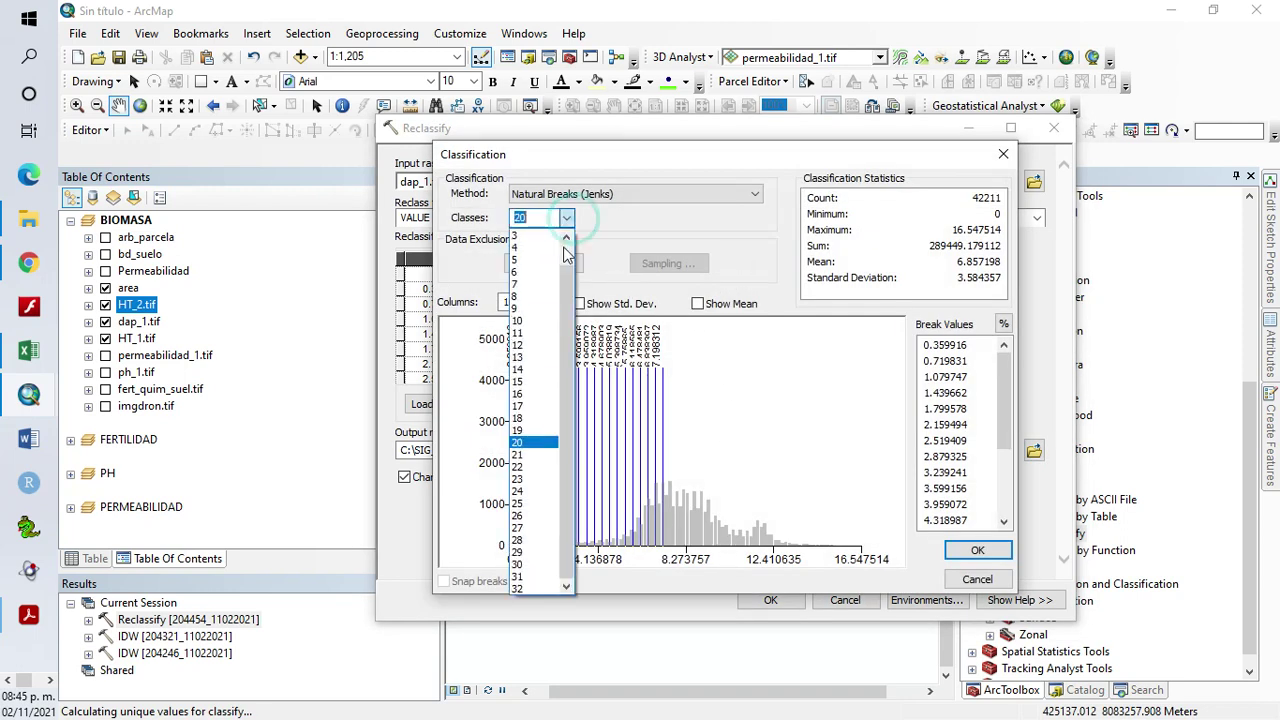
left_click(541, 442)
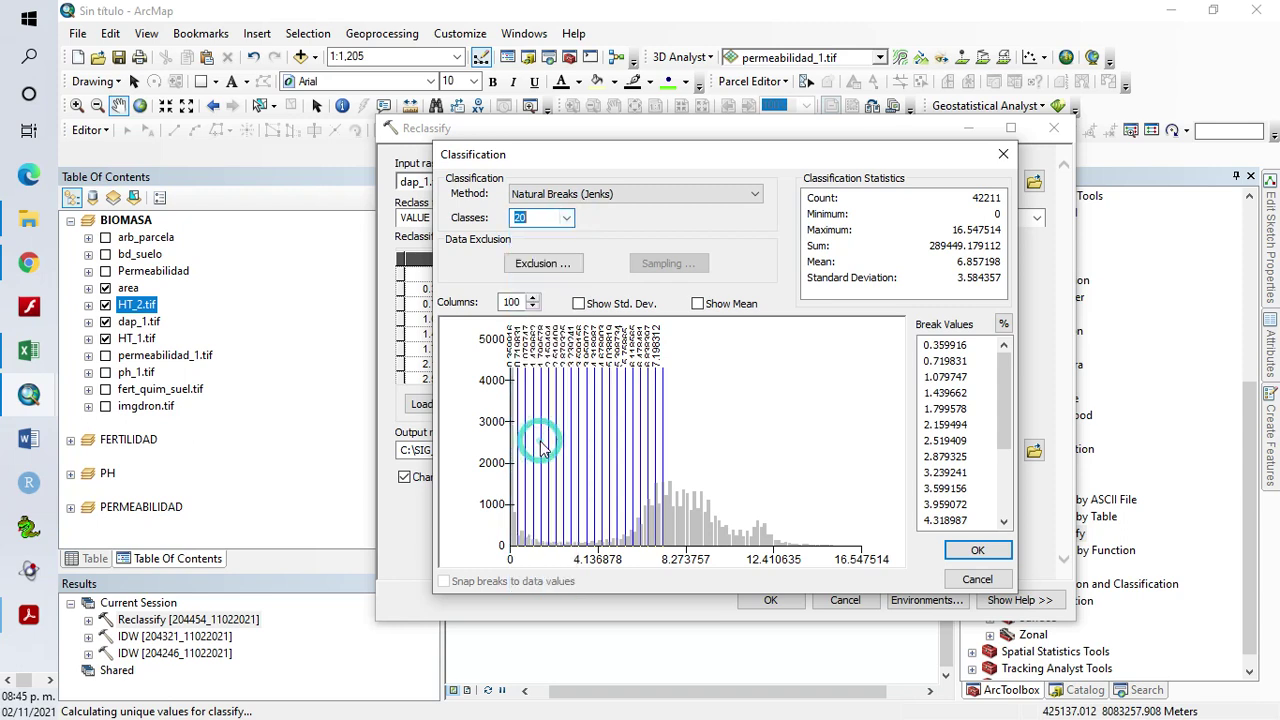
left_click(754, 196)
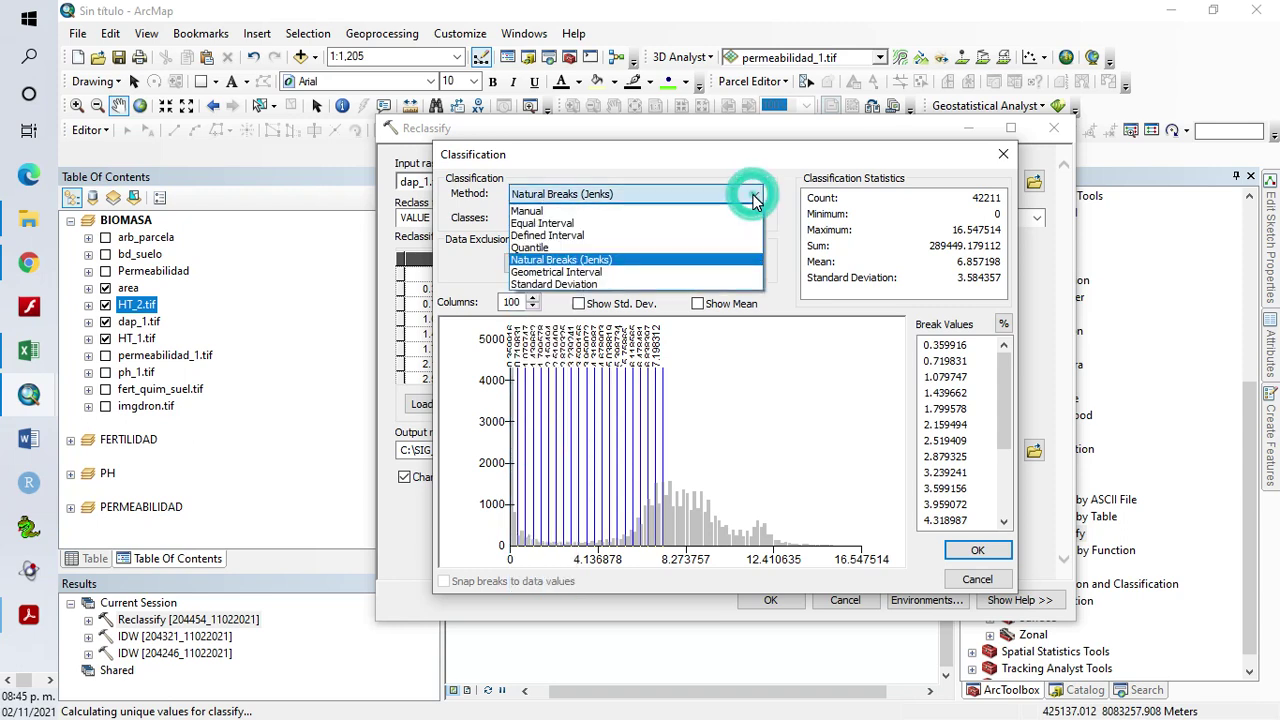
left_click(651, 224)
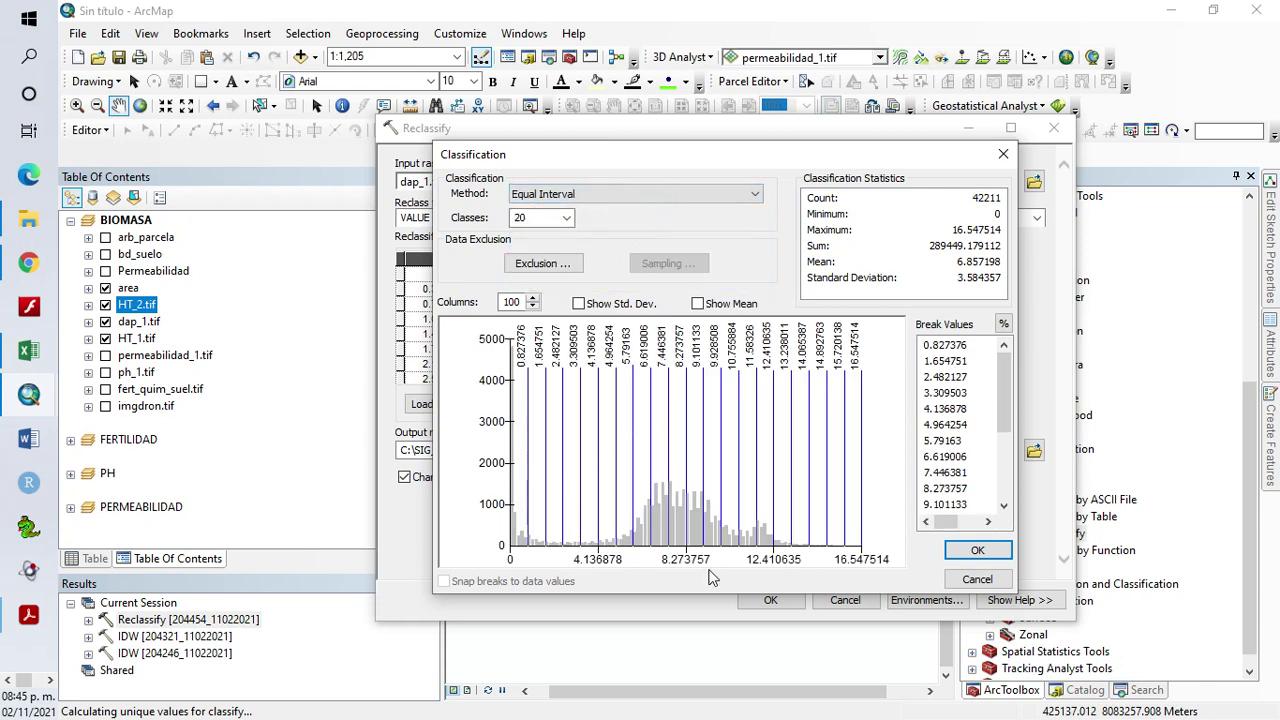
left_click(995, 556)
Assign new values from 5 to 45 in increments of 5 to the first nine dap_1.tif classes
left_click(636, 278)
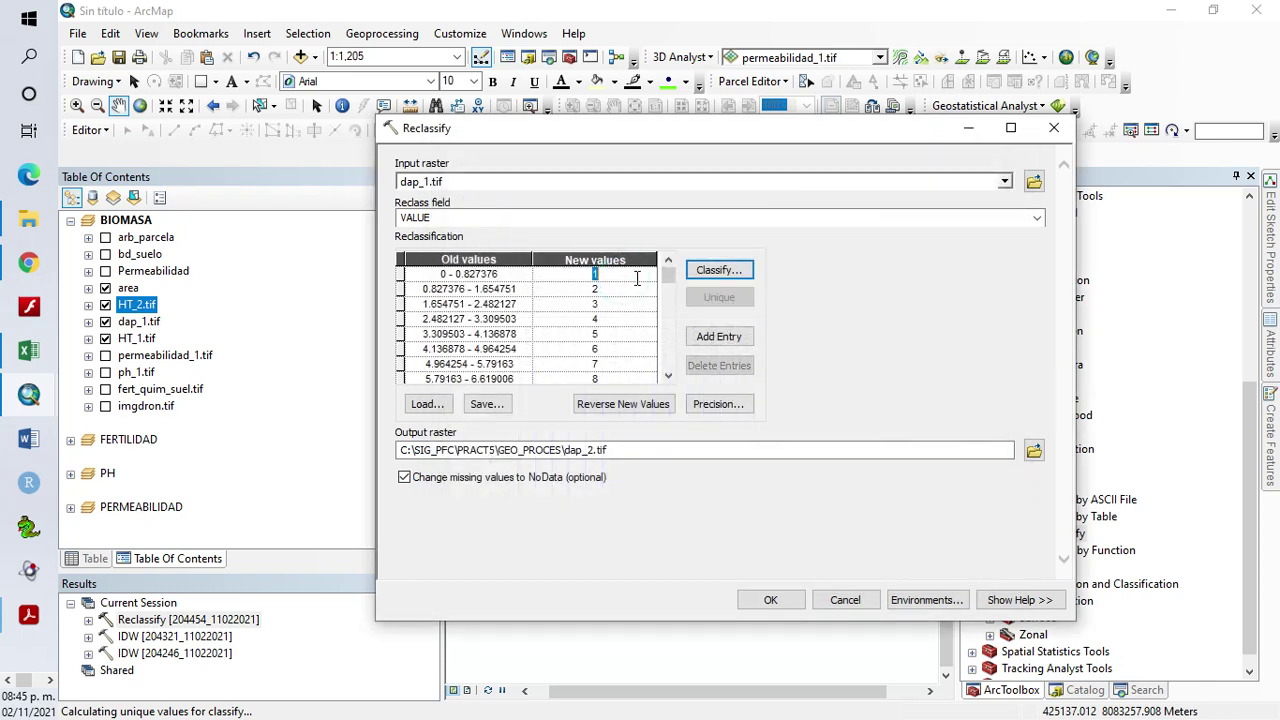
type("5")
key("Down")
type("10")
key("Down")
type("1")
key("Down")
type("25")
key("Down")
type("30")
key("Down")
type("35")
key("Down")
type("40")
key("Down")
type("45")
key("Down")
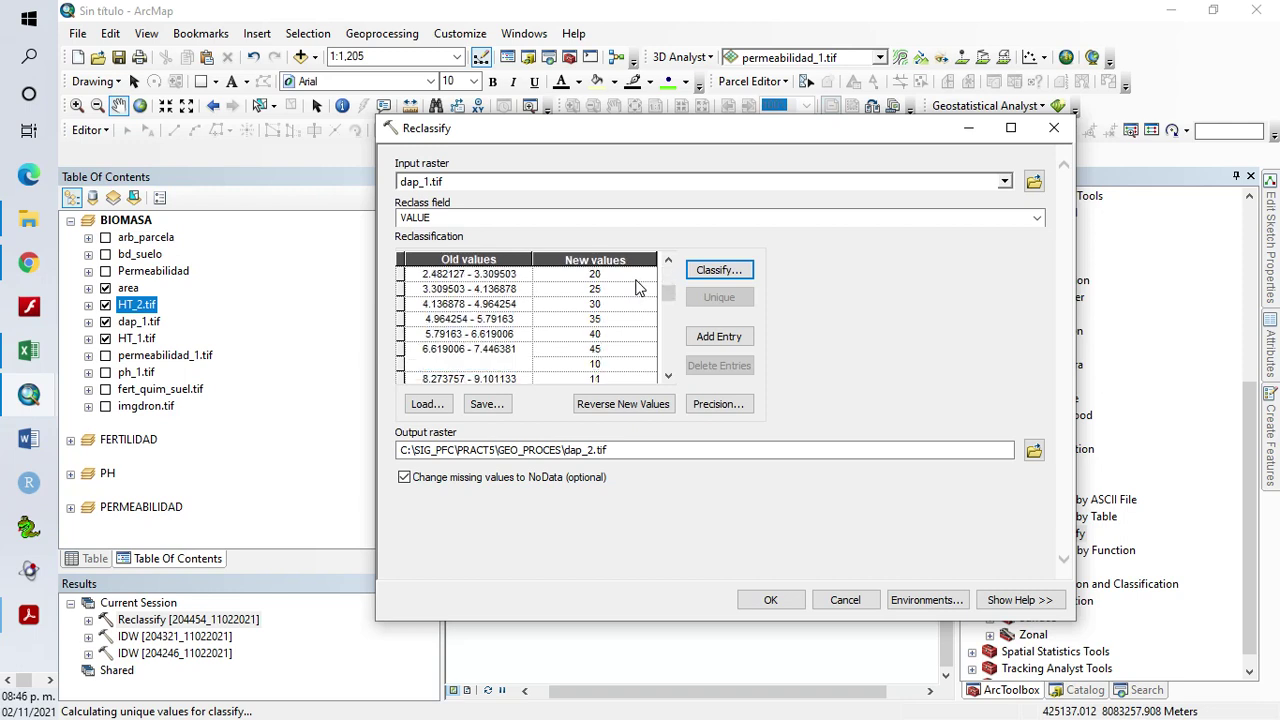
Assign new values from 50 to 100 in increments of 5 to the remaining eleven dap_1.tif classes
type("50")
key("Down")
type("55")
key("Down")
type("6")
key("Down")
type("65")
key("Down")
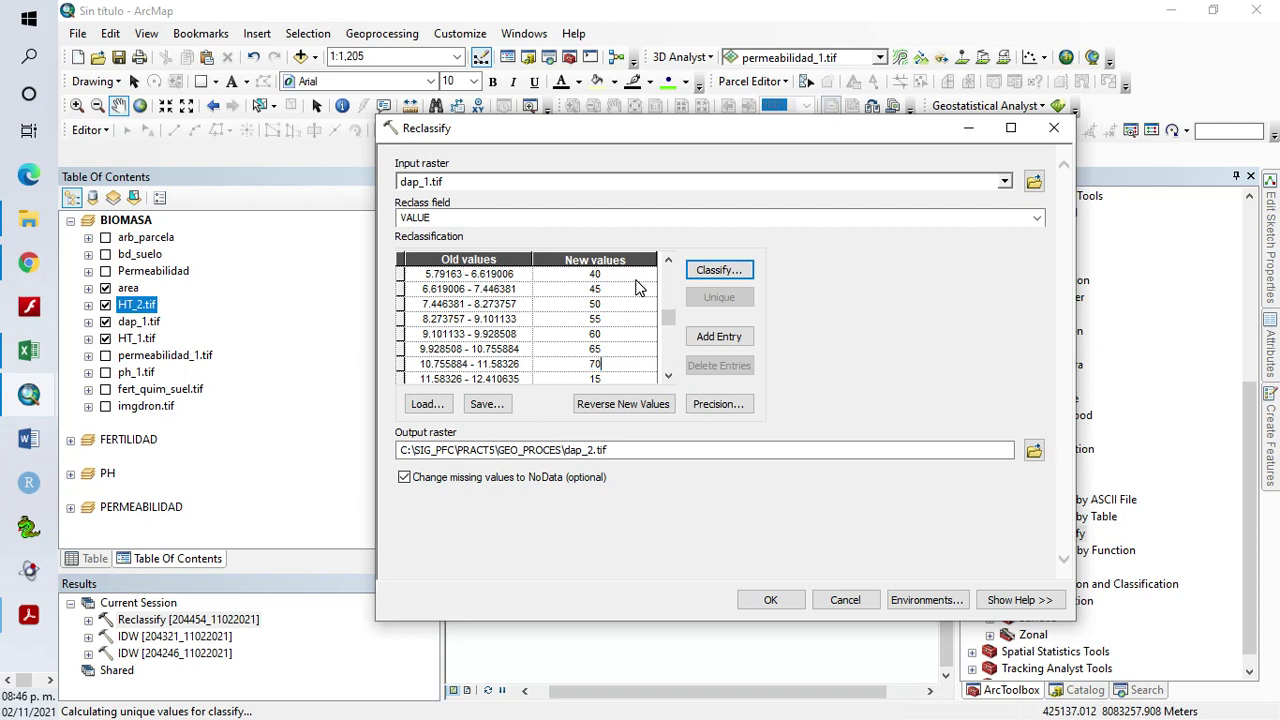
type("70")
key("Down")
key("Down")
type("80")
key("Down")
type("85")
key("Down")
type("90")
key("Down")
type("95")
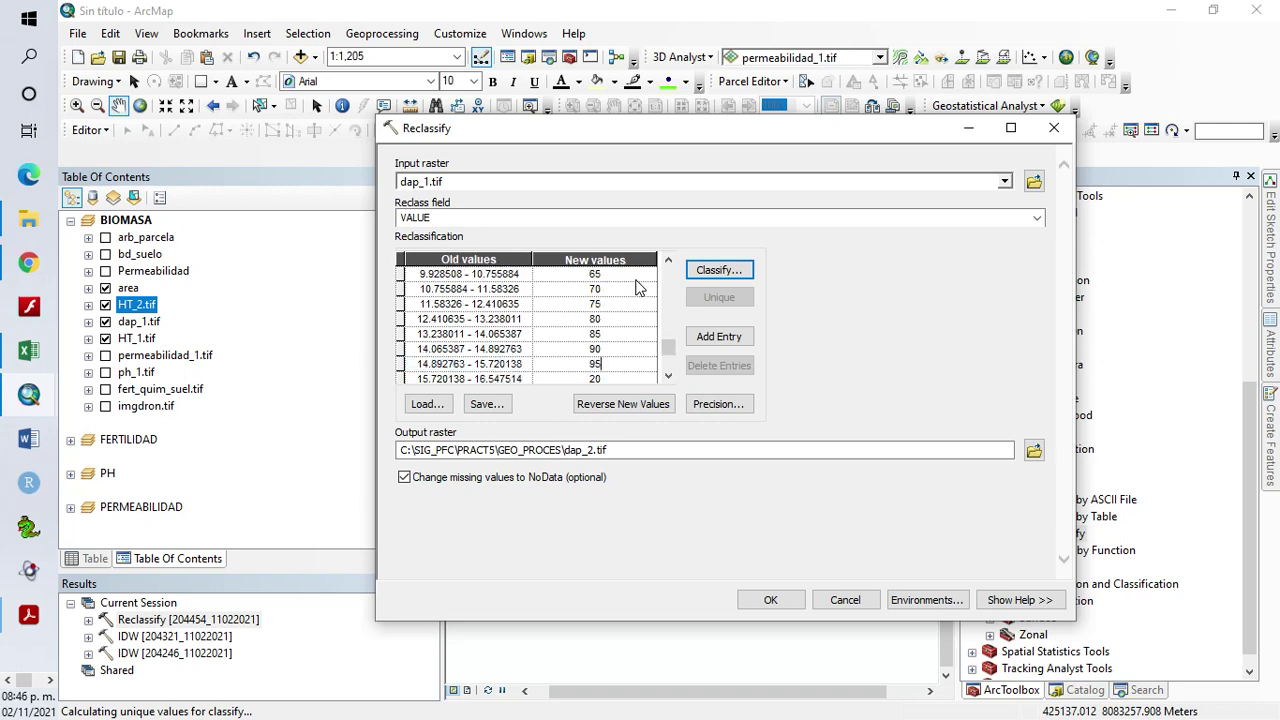
key("Down")
type("100")
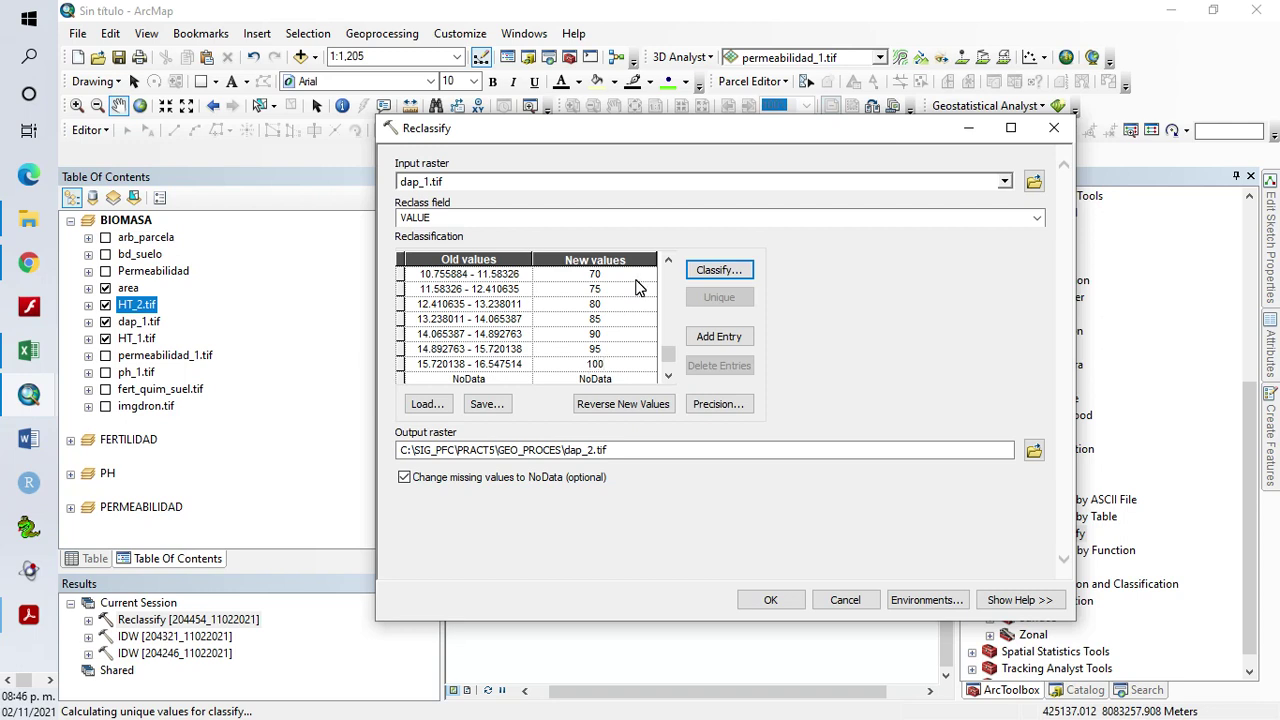
Run the dap_1.tif reclassification and collapse the dap_2.tif legend and the Reclass toolset
left_click(770, 601)
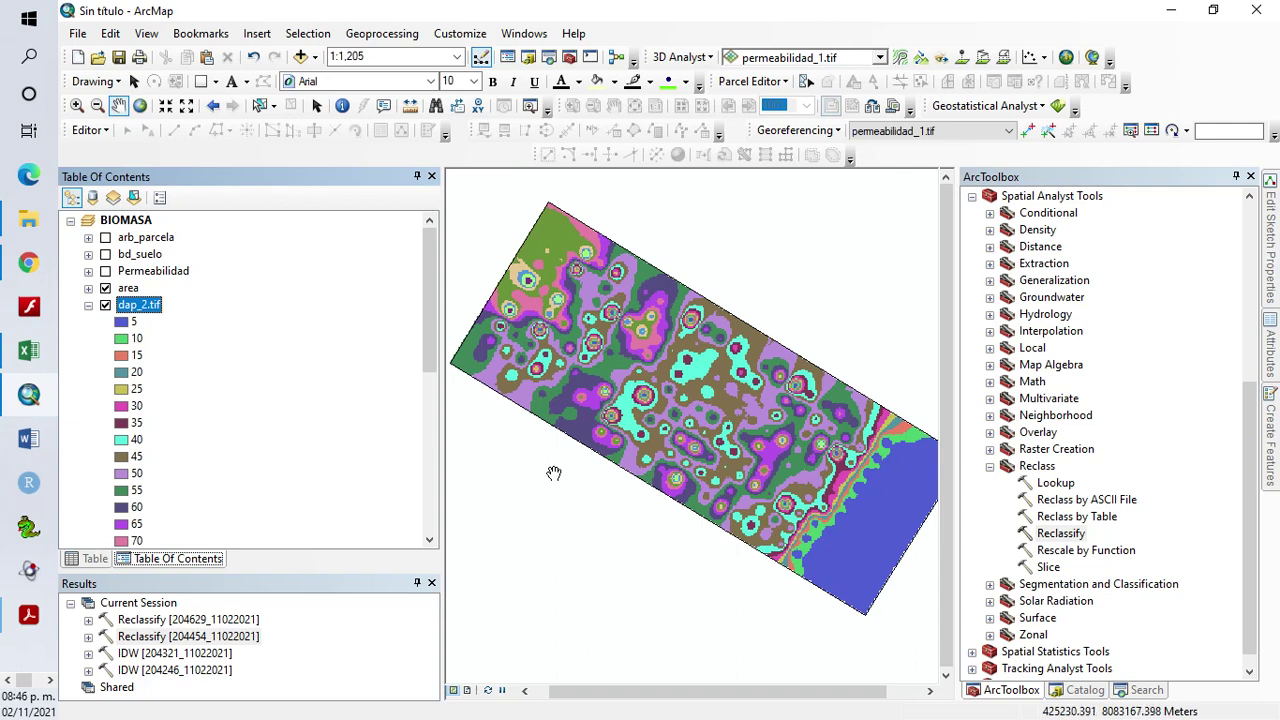
left_click(89, 305)
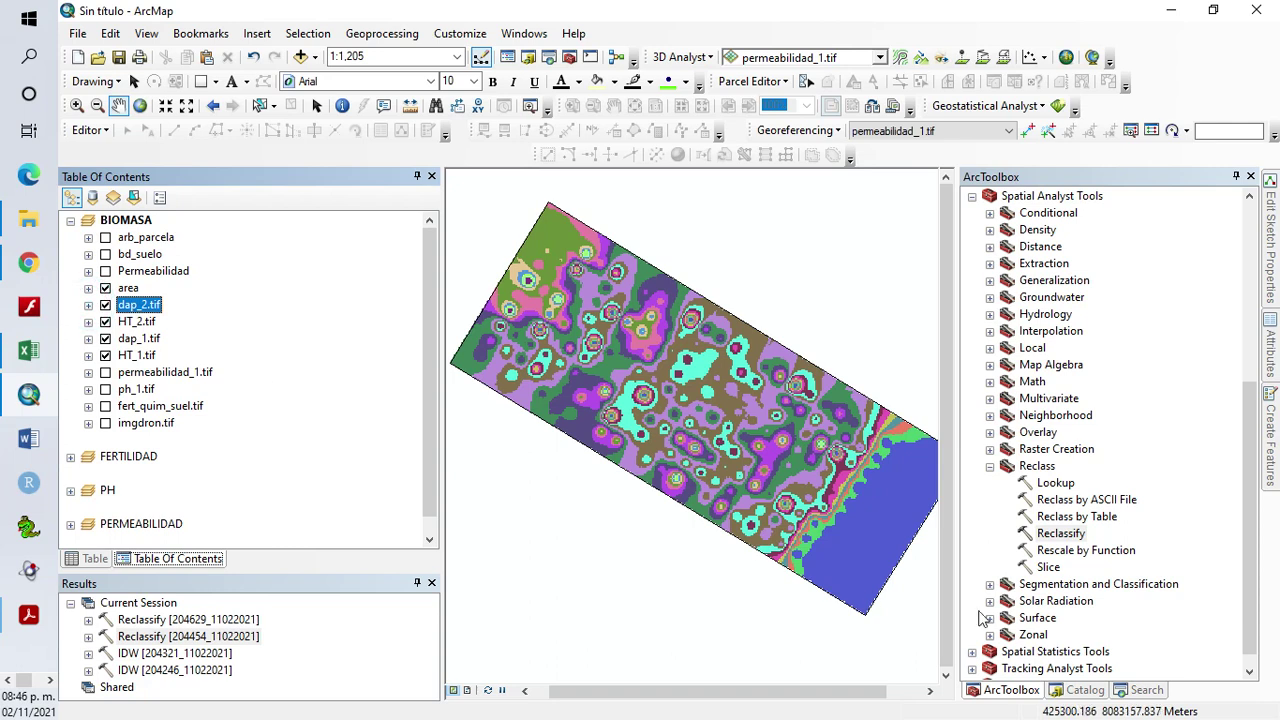
left_click(991, 466)
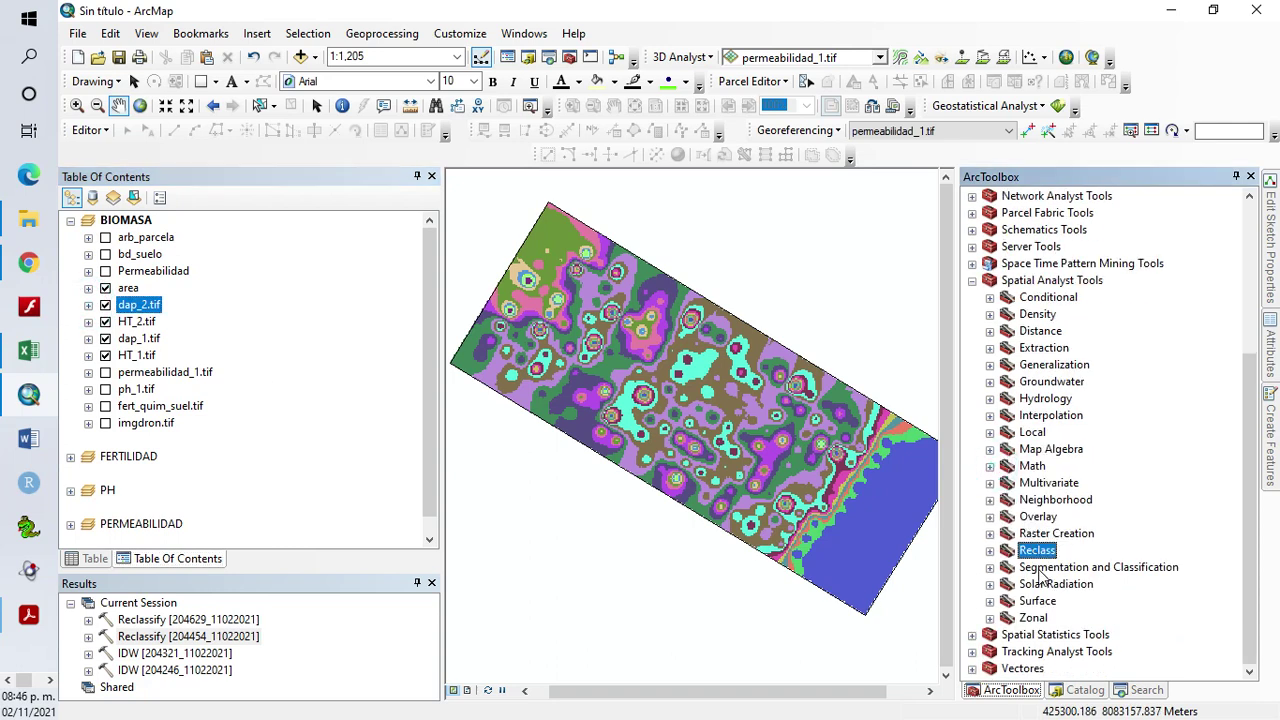
Remove the dap_1.tif and HT_1.tif layers from the BIOMASA data frame
left_click(148, 340)
left_click(148, 356, "ctrl")
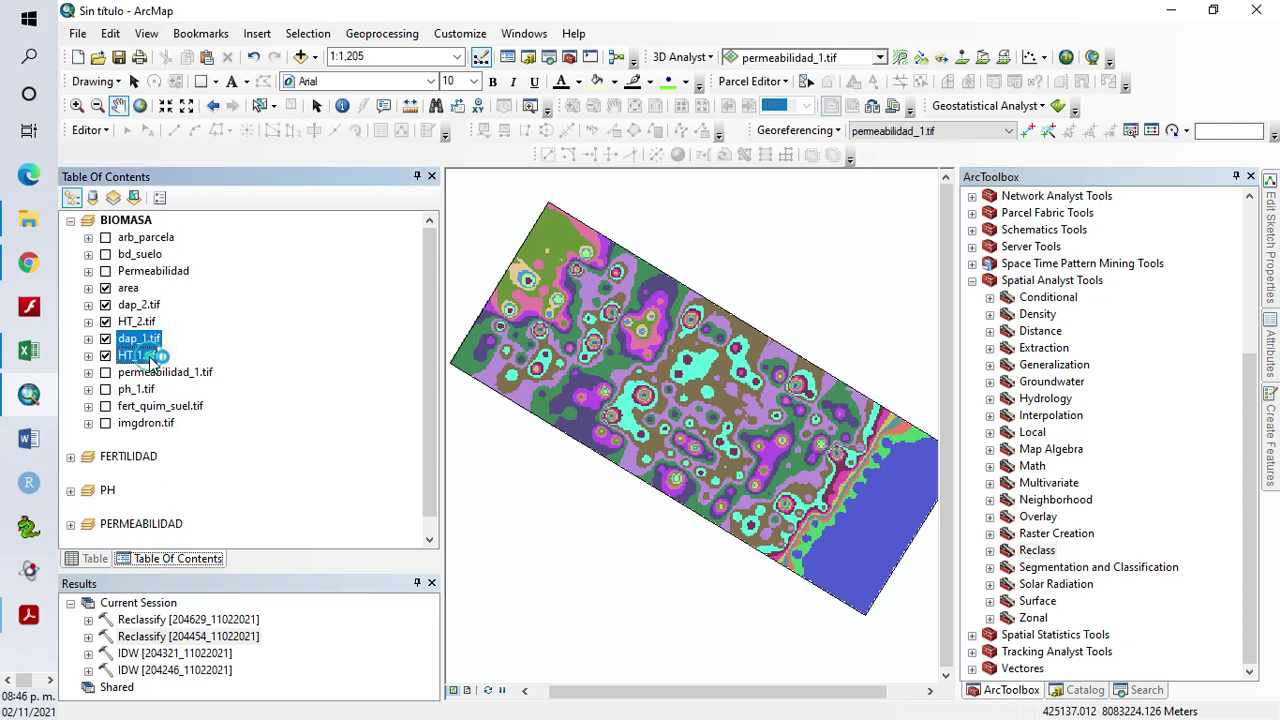
right_click(150, 357)
left_click(210, 388)
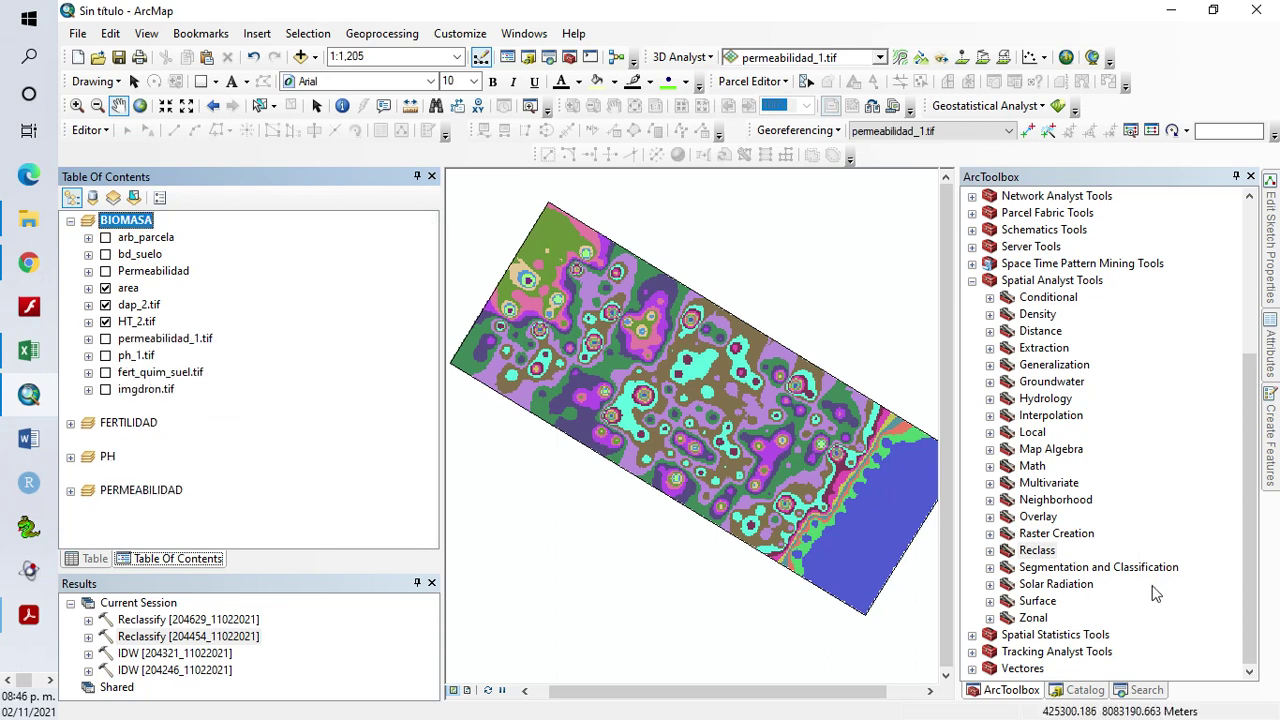
Build the Raster Calculator expression ("dap_2.tif" + "HT_2.tif") / 2 to average the two rasters
left_click(990, 449)
double_click(1082, 468)
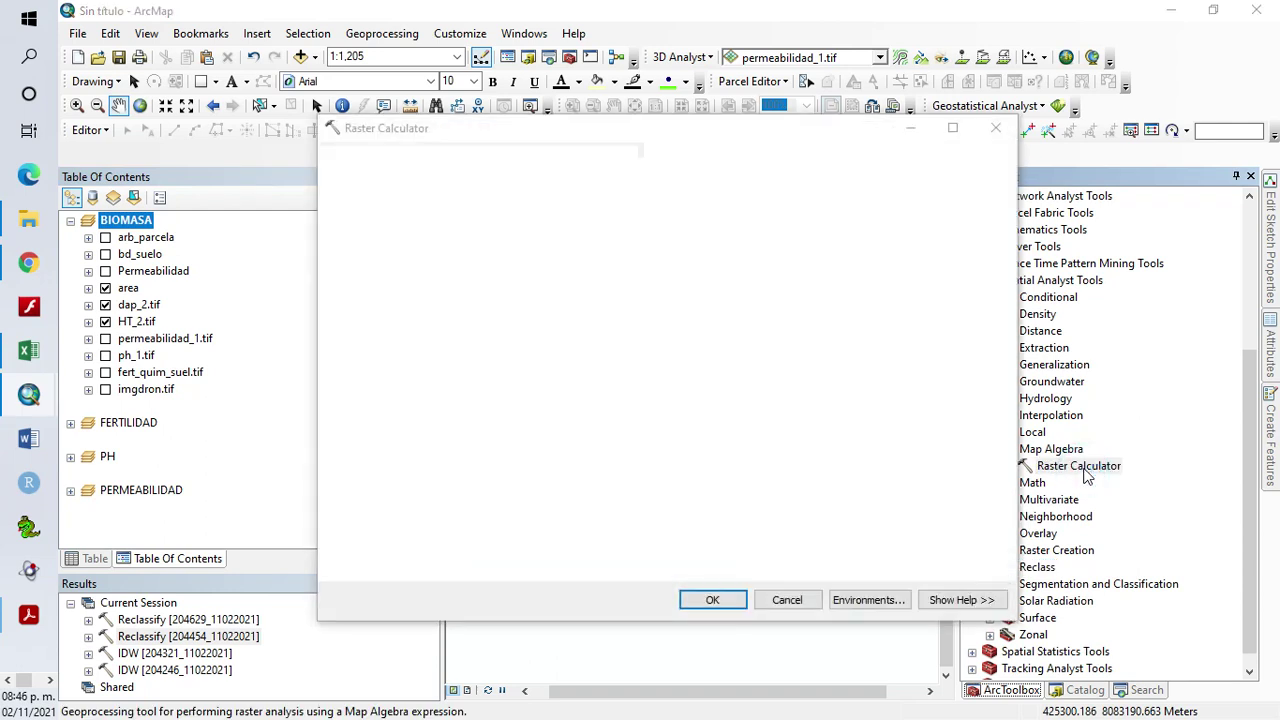
left_click_drag(506, 134, 584, 157)
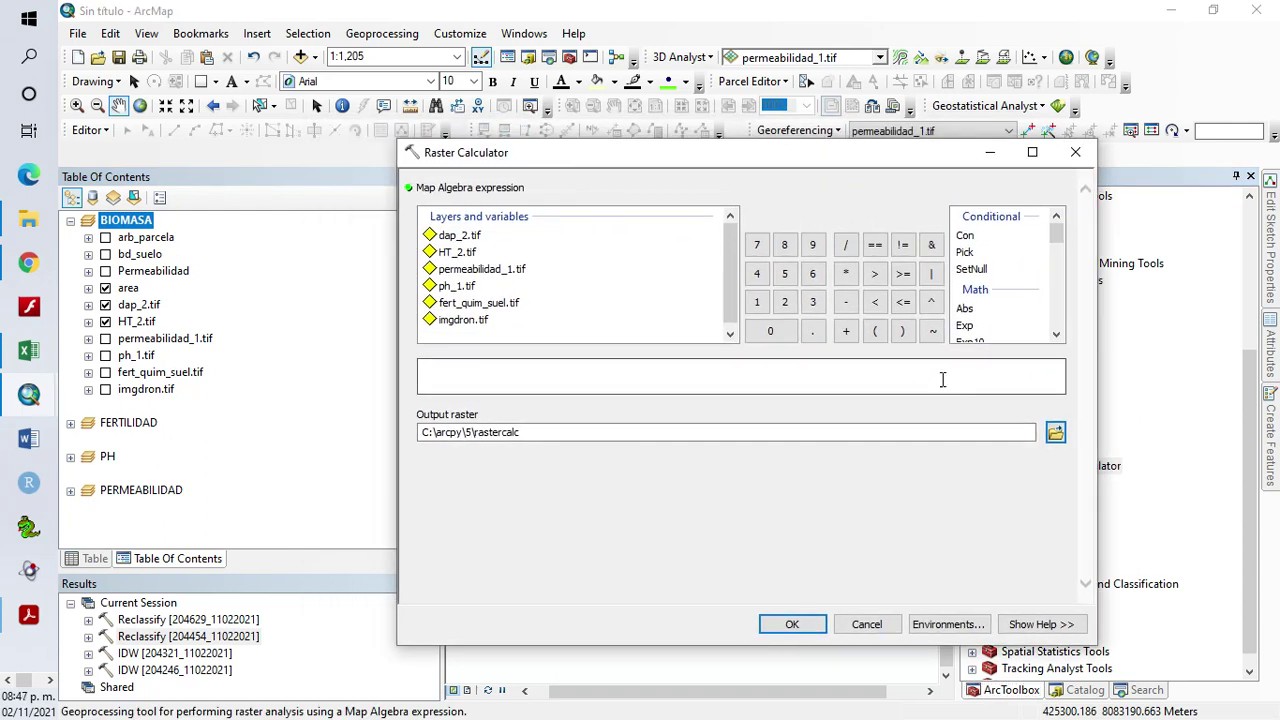
left_click(795, 307)
left_click(903, 332)
left_click(427, 370)
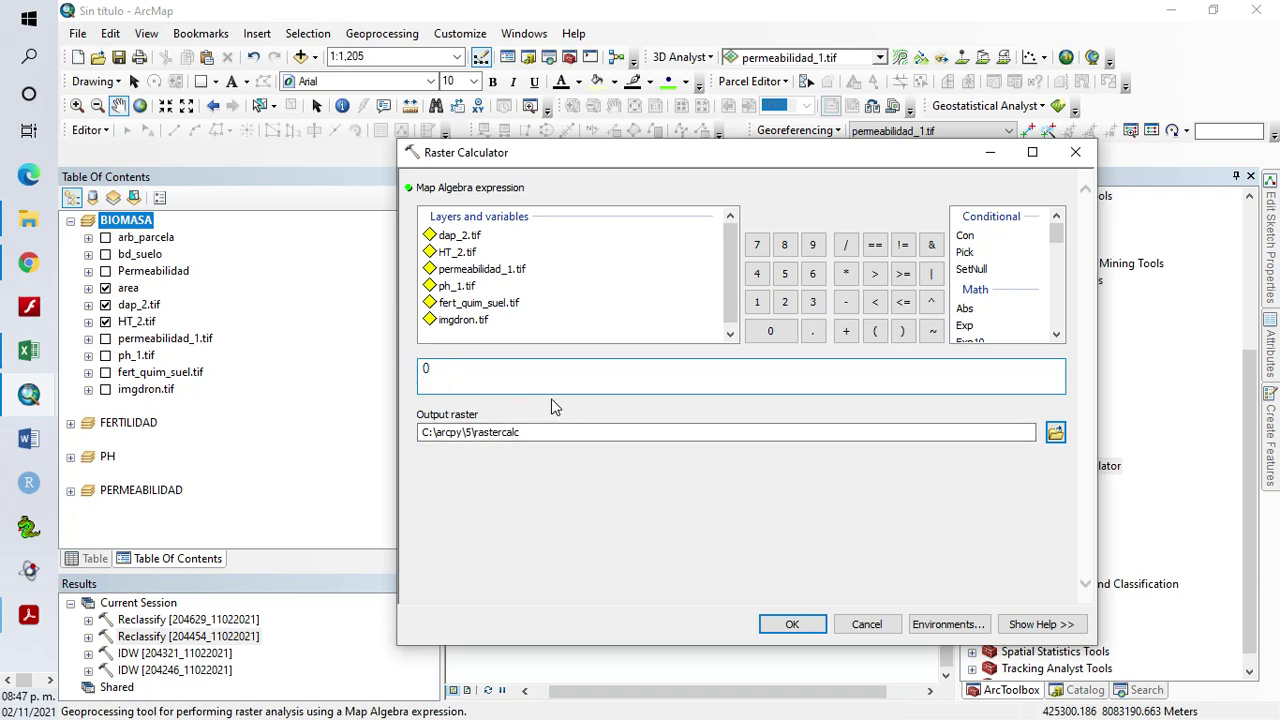
double_click(452, 237)
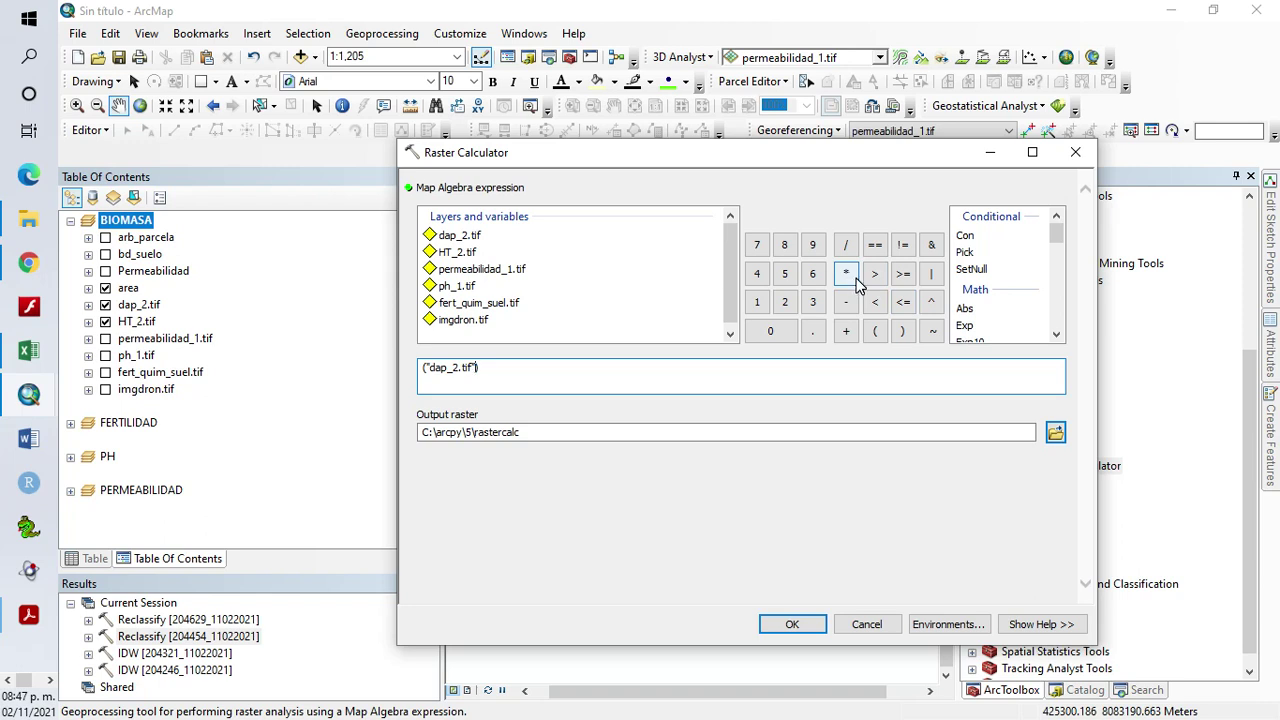
left_click(846, 331)
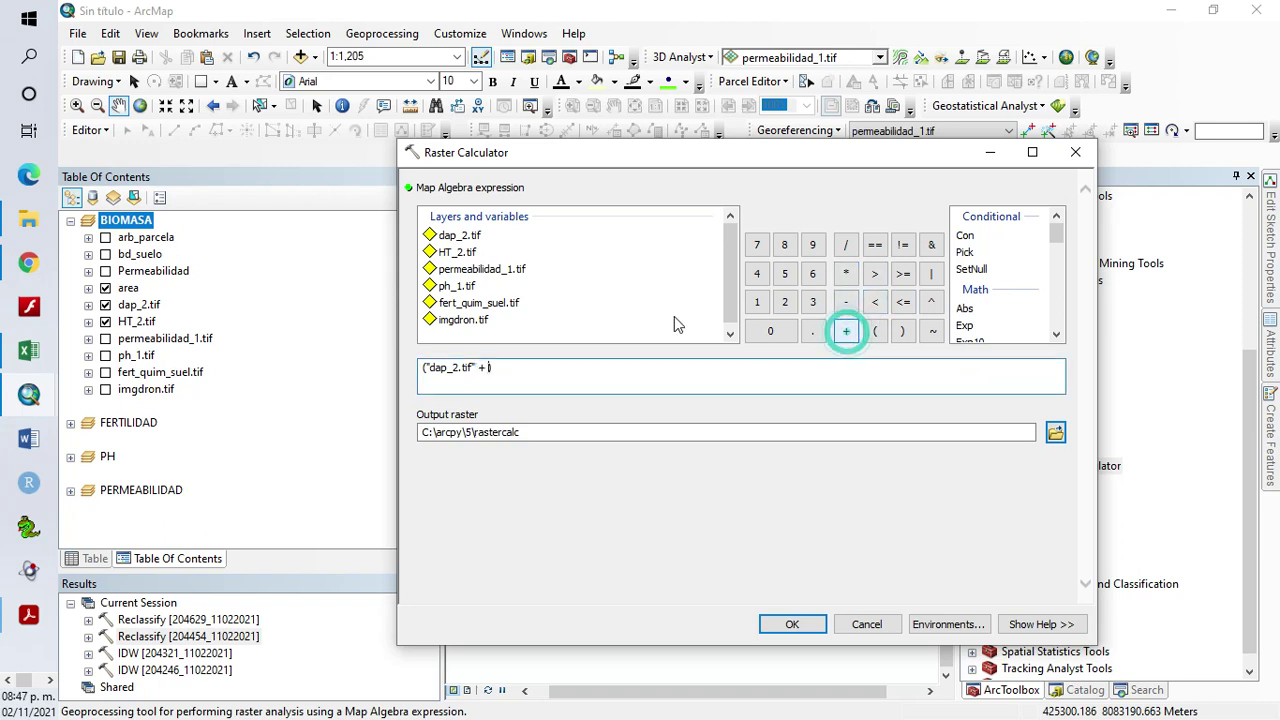
double_click(452, 253)
left_click(580, 372)
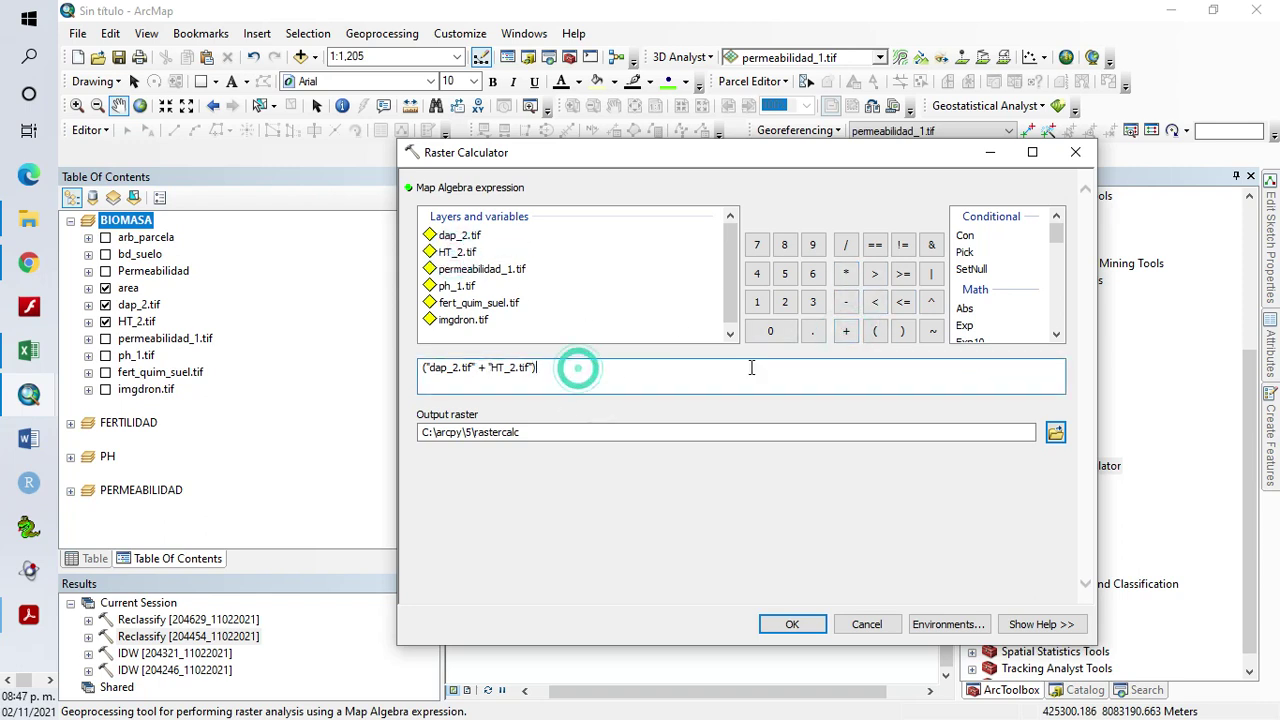
left_click(845, 245)
left_click(785, 302)
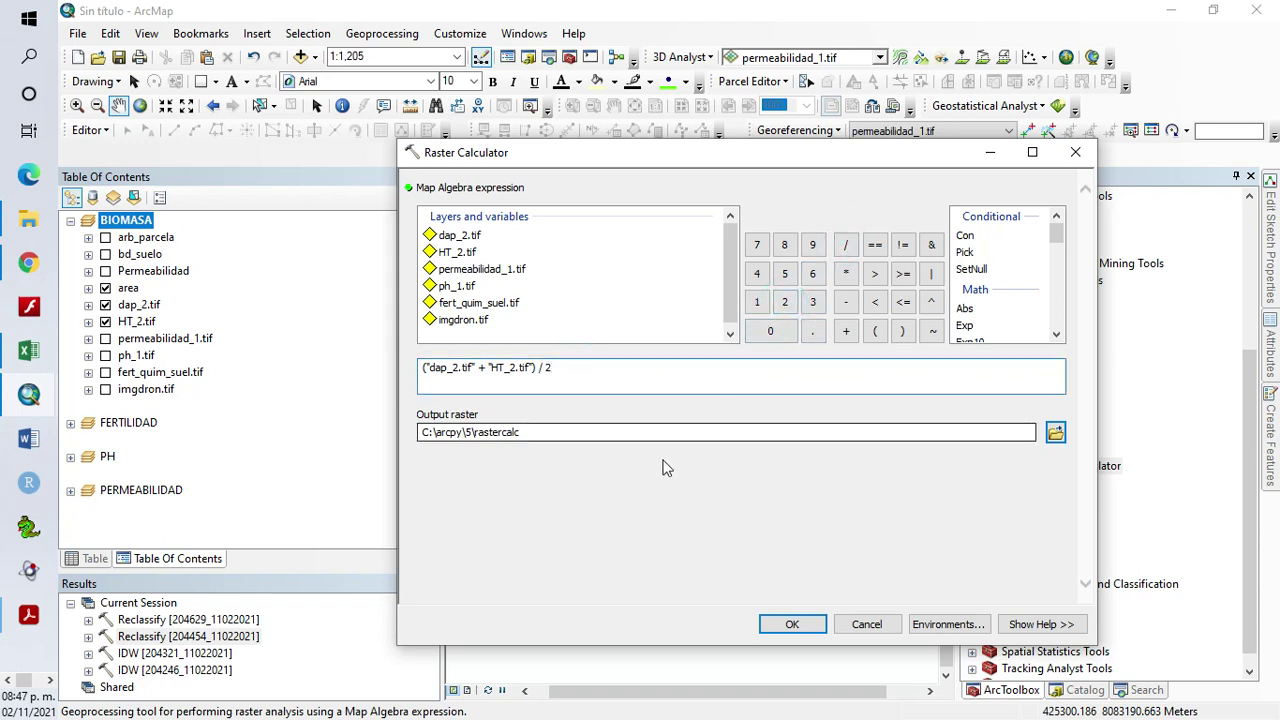
Set the output raster to biomasa_1.tif in the GEO_PROCES folder and run the raster calculation
left_click(1050, 431)
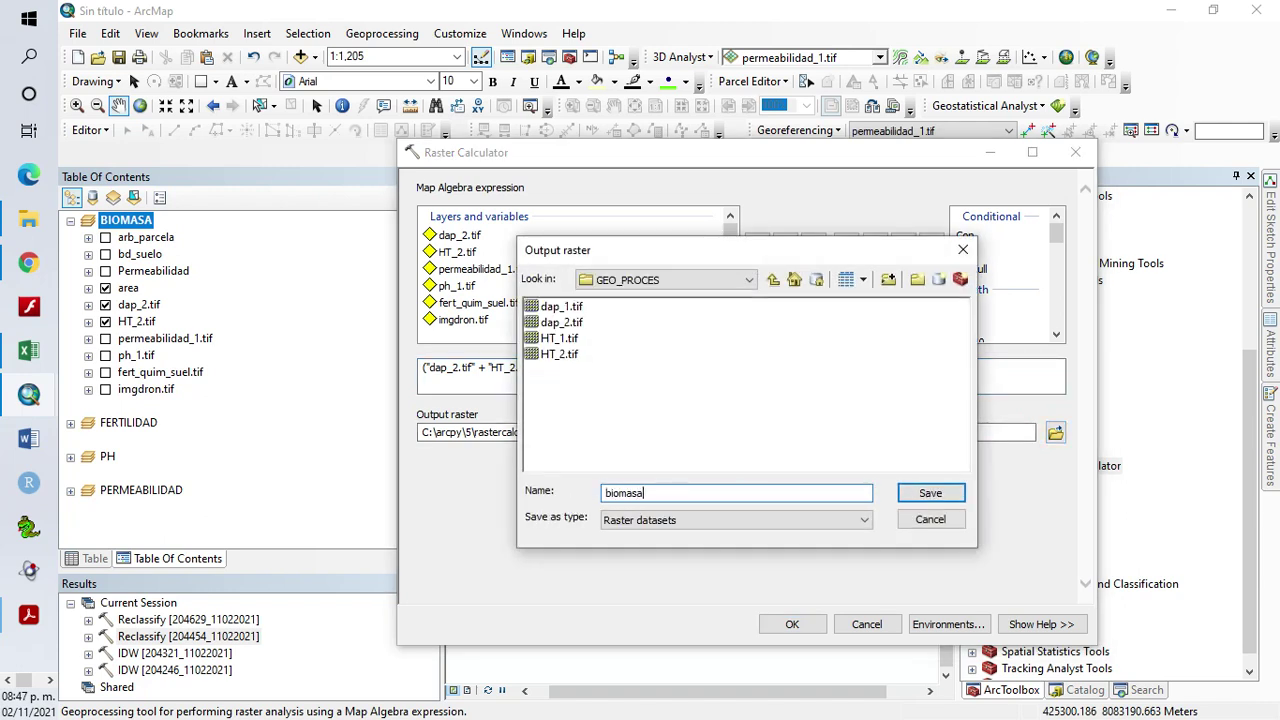
left_click(922, 496)
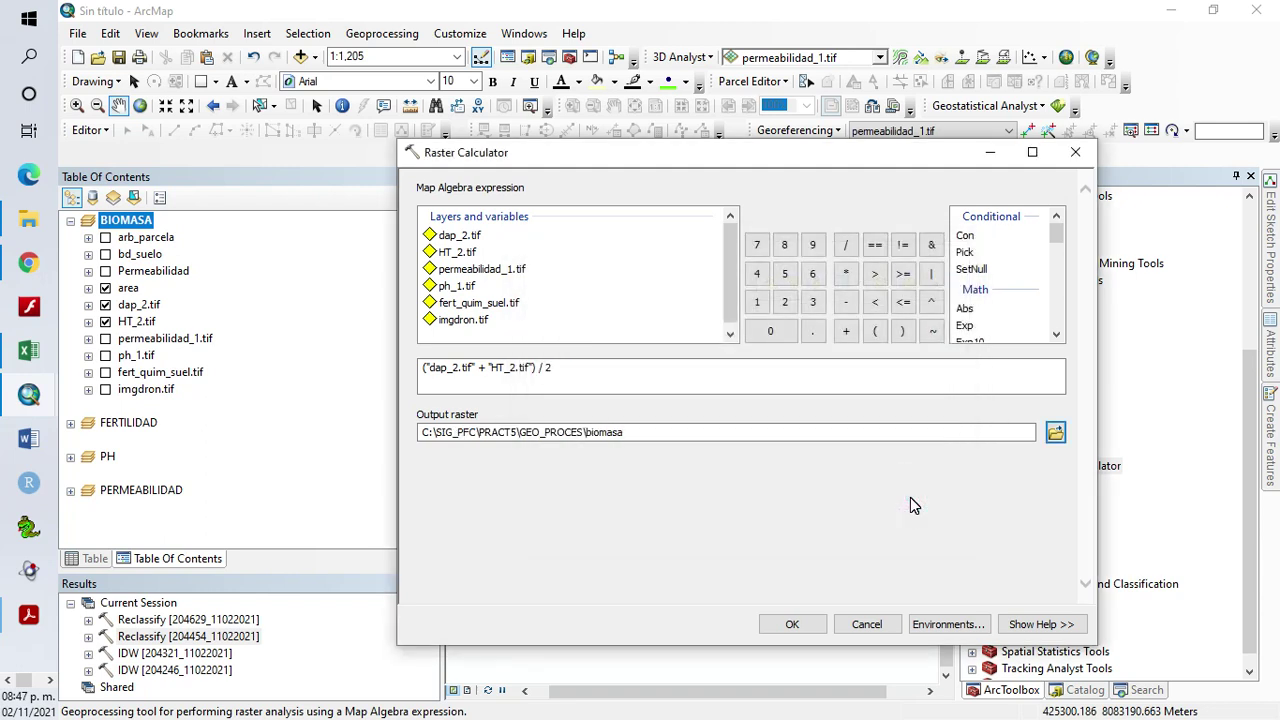
left_click(658, 432)
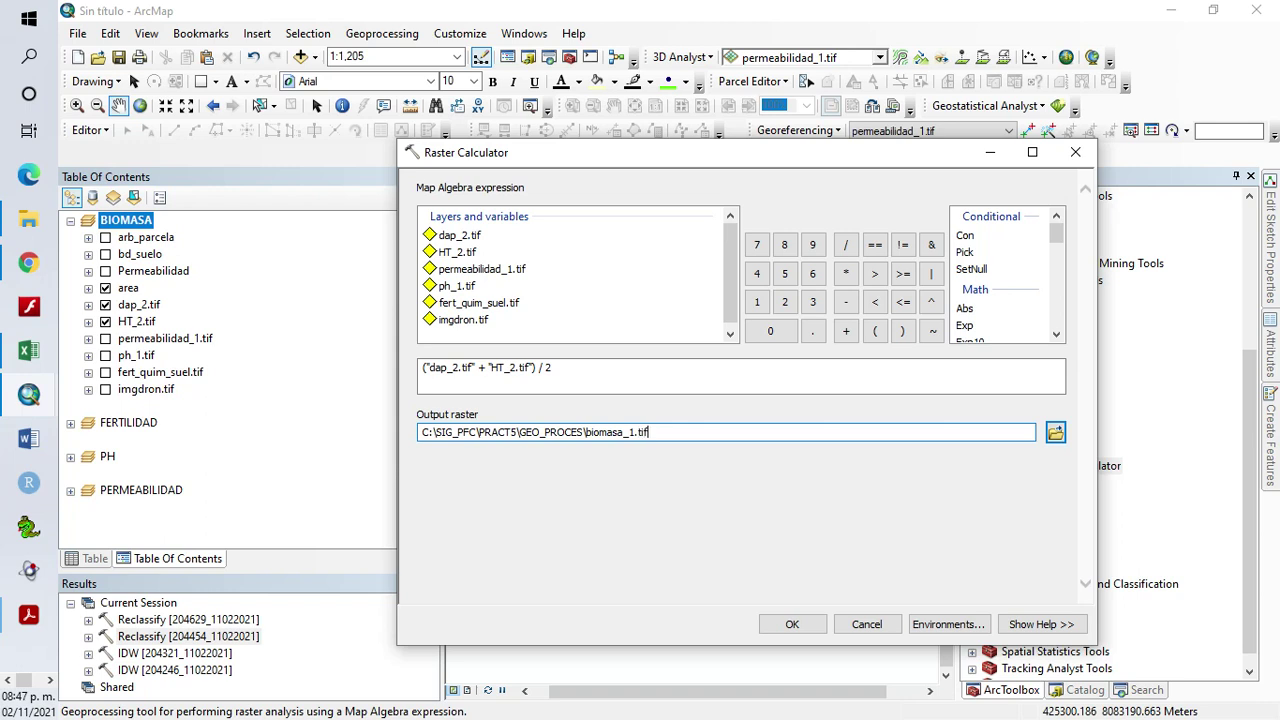
left_click(792, 624)
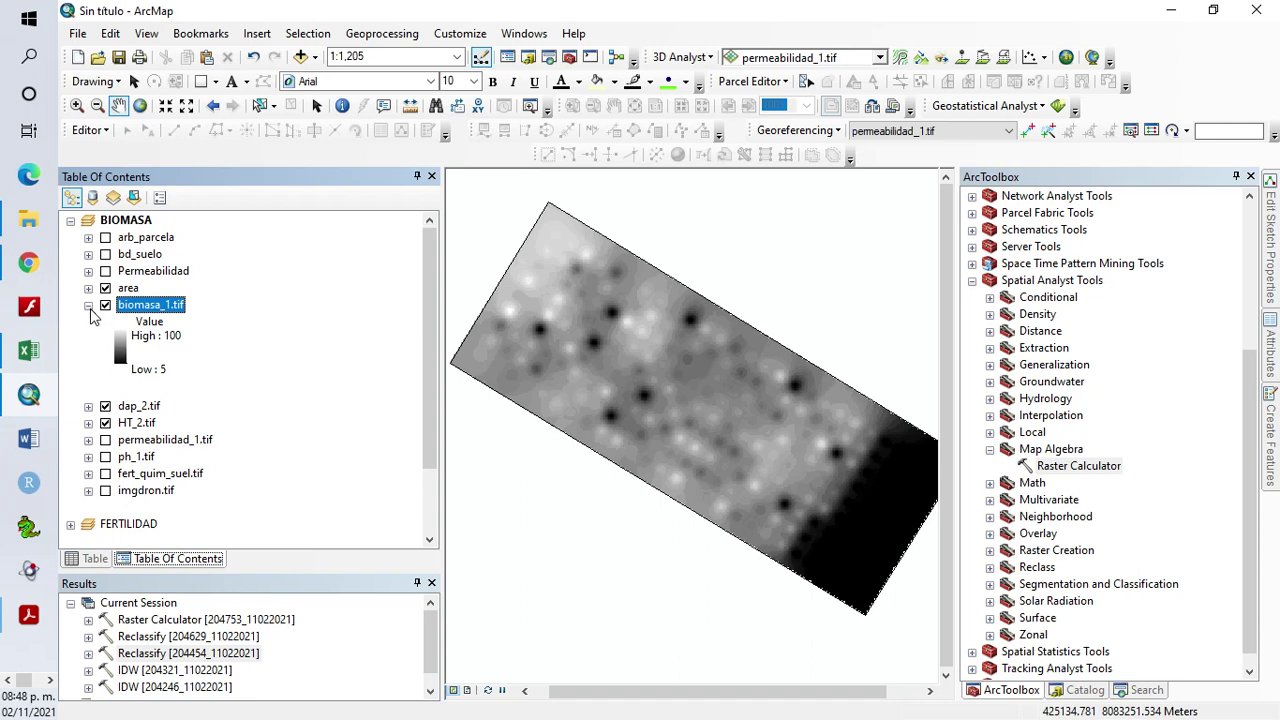
Check the biomasa_1.tif value range on the map, and hide the dap_2.tif and HT_2.tif layers
left_click(163, 338)
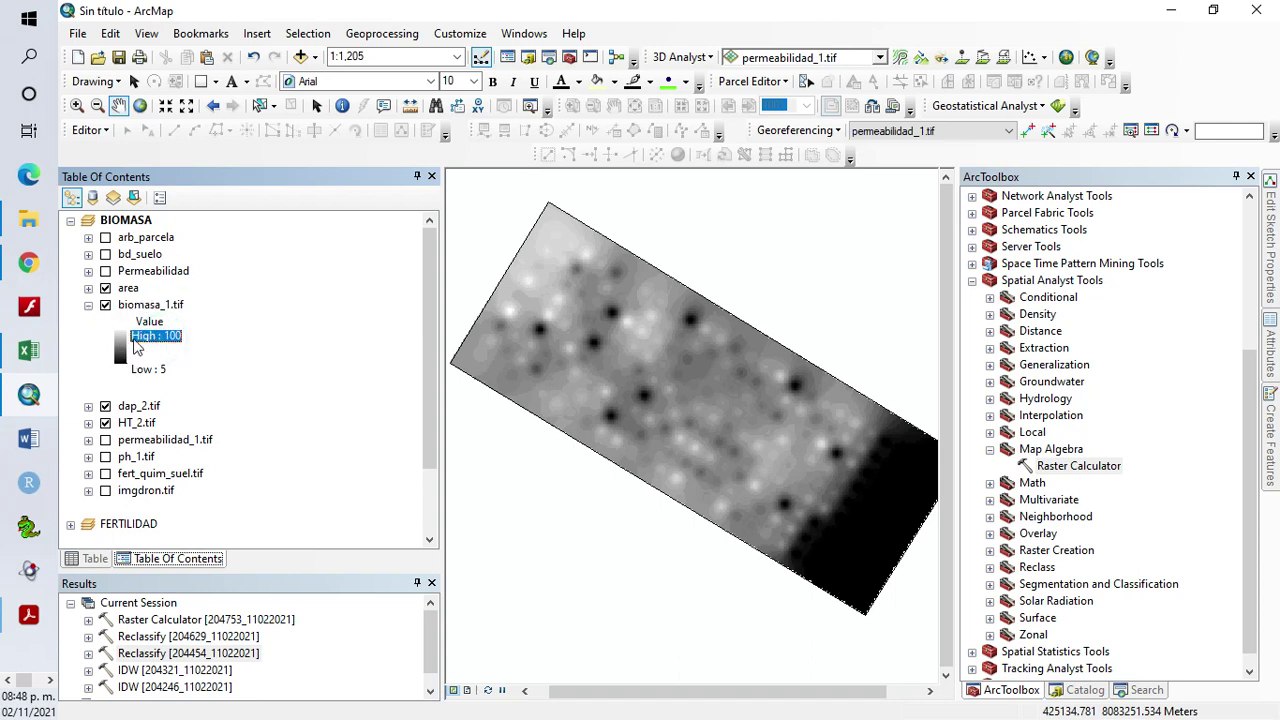
left_click(150, 370)
left_click_drag(614, 408, 627, 391)
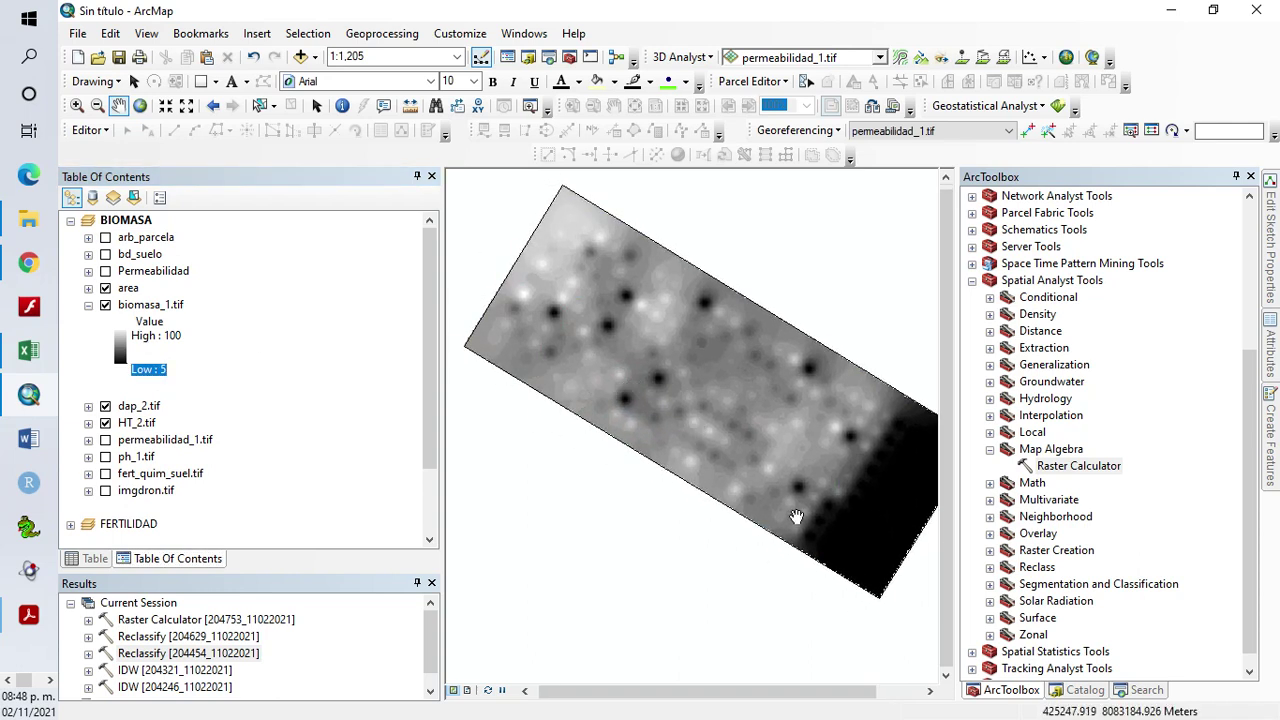
left_click_drag(797, 517, 776, 501)
left_click(105, 406)
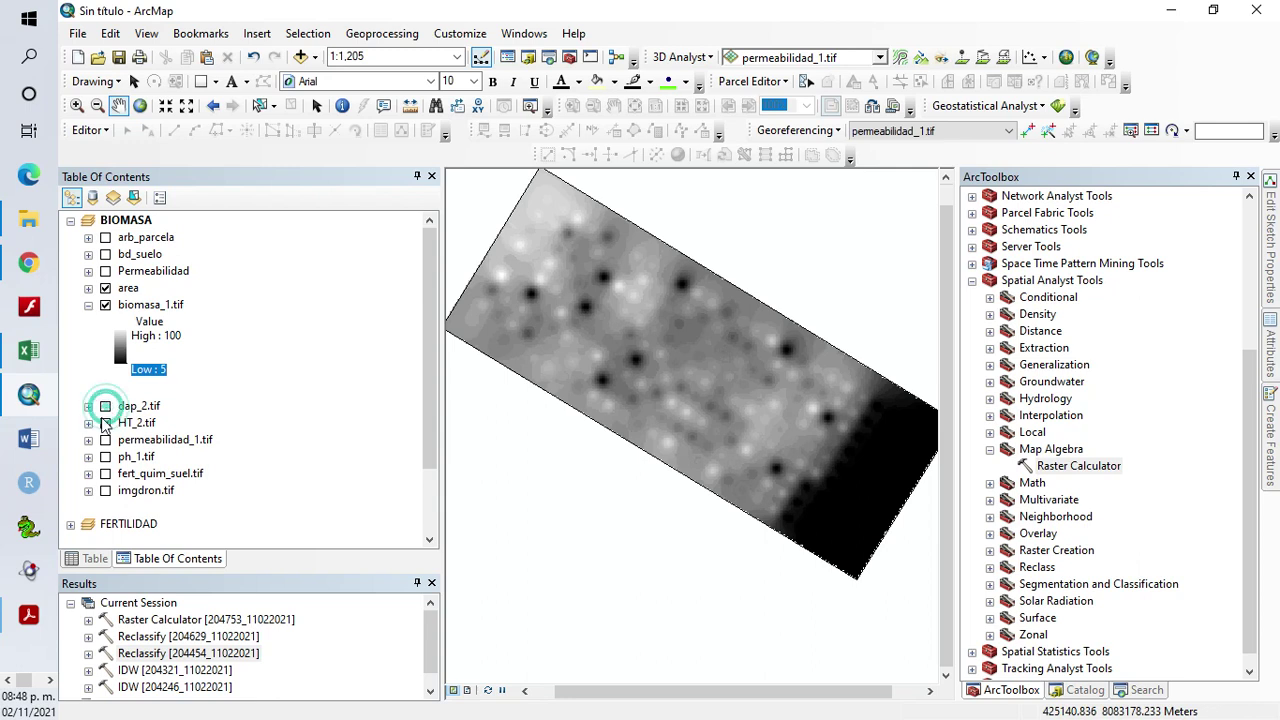
left_click(88, 305)
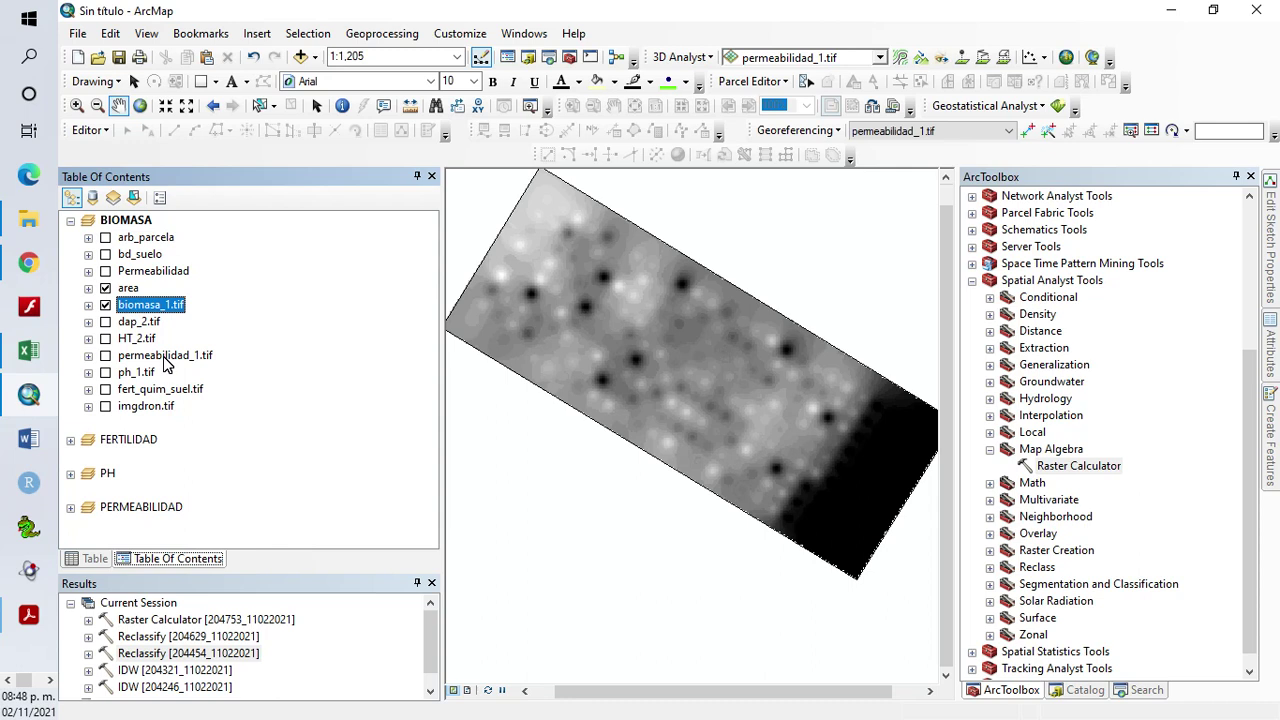
Add permeabilidad_2.tif from the PRACT4 GEOPROCES folder to view its classes, and remove it from the map
left_click(1068, 690)
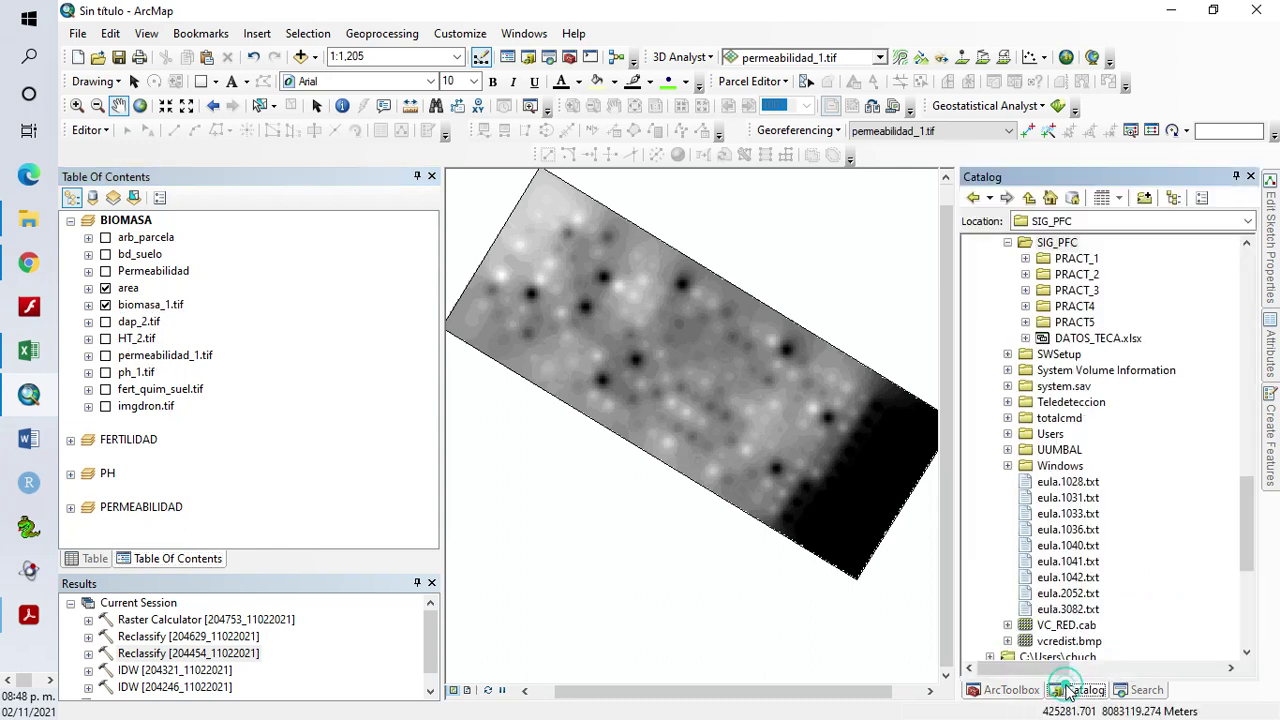
scroll(1040, 462, "up", 3)
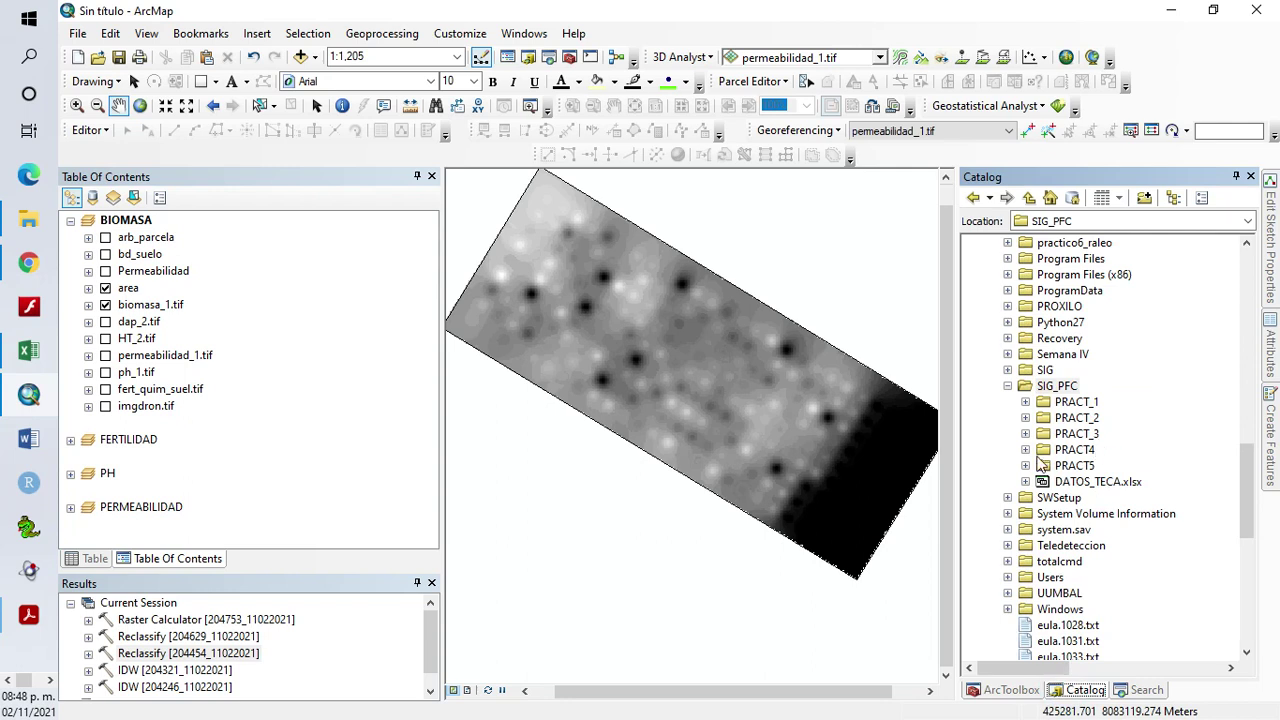
left_click(1025, 450)
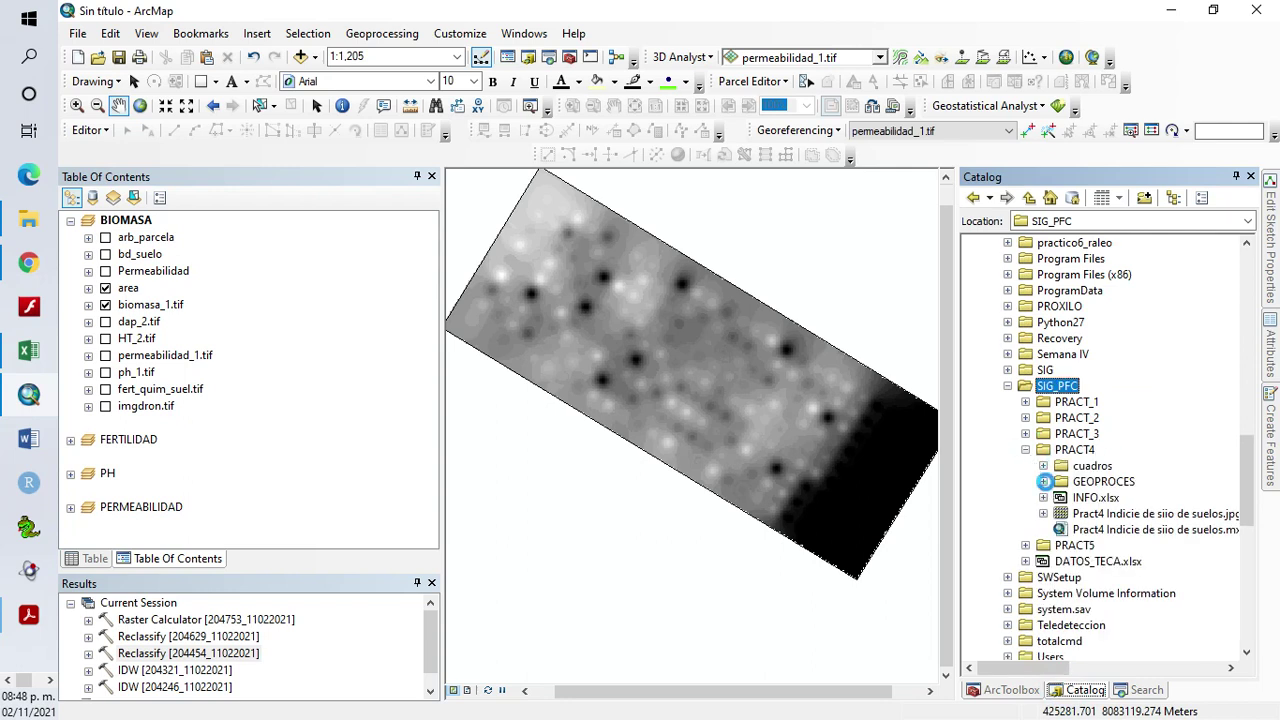
left_click(1044, 481)
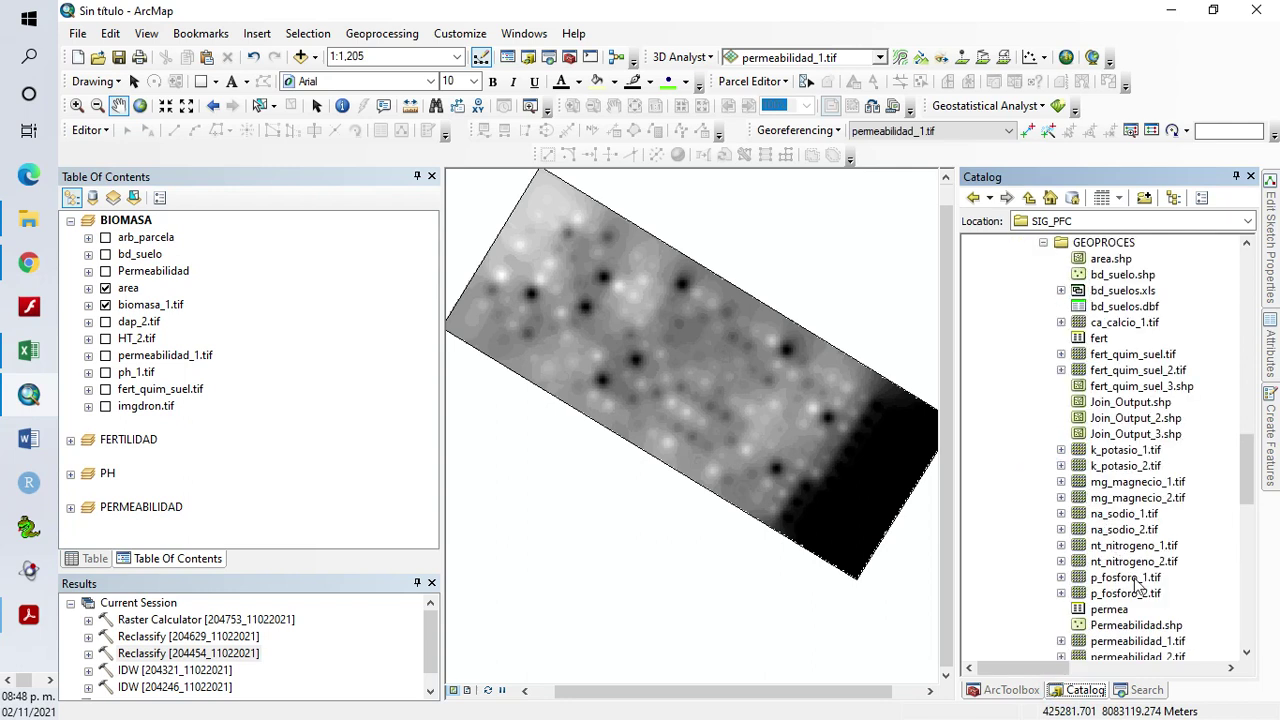
scroll(1148, 518, "down", 1)
left_click_drag(1130, 610, 765, 500)
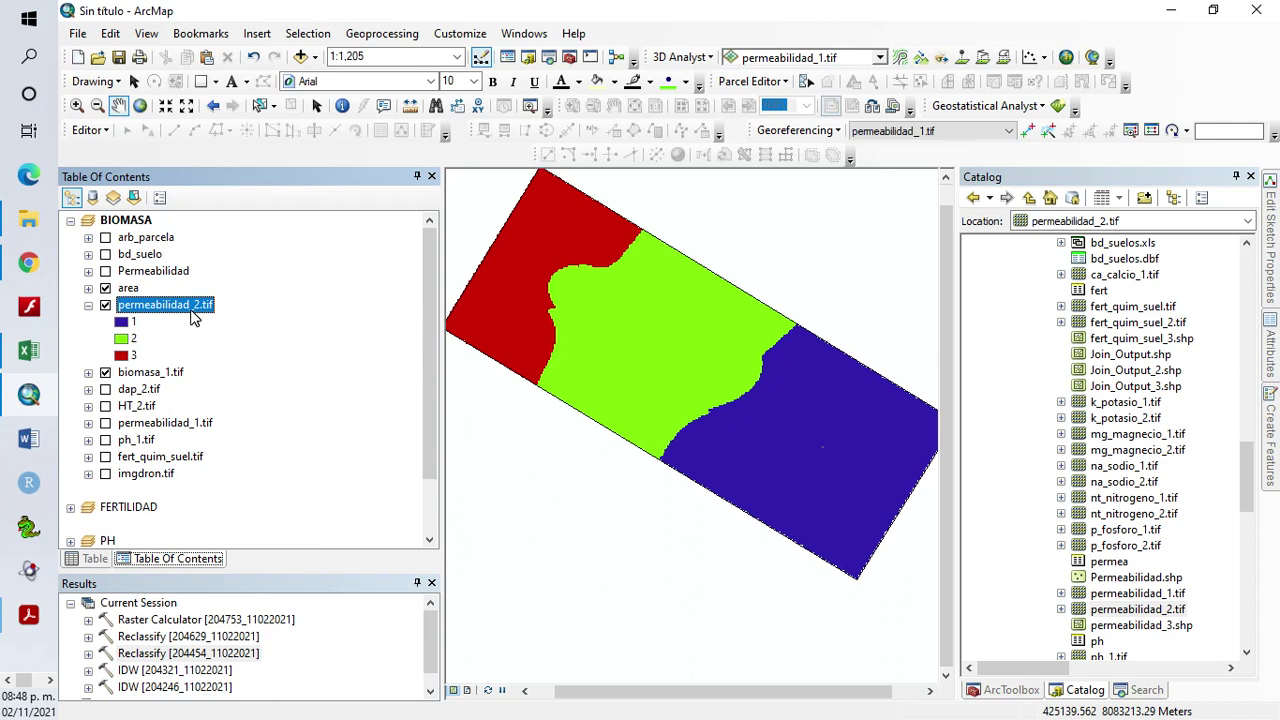
right_click(193, 314)
left_click(236, 340)
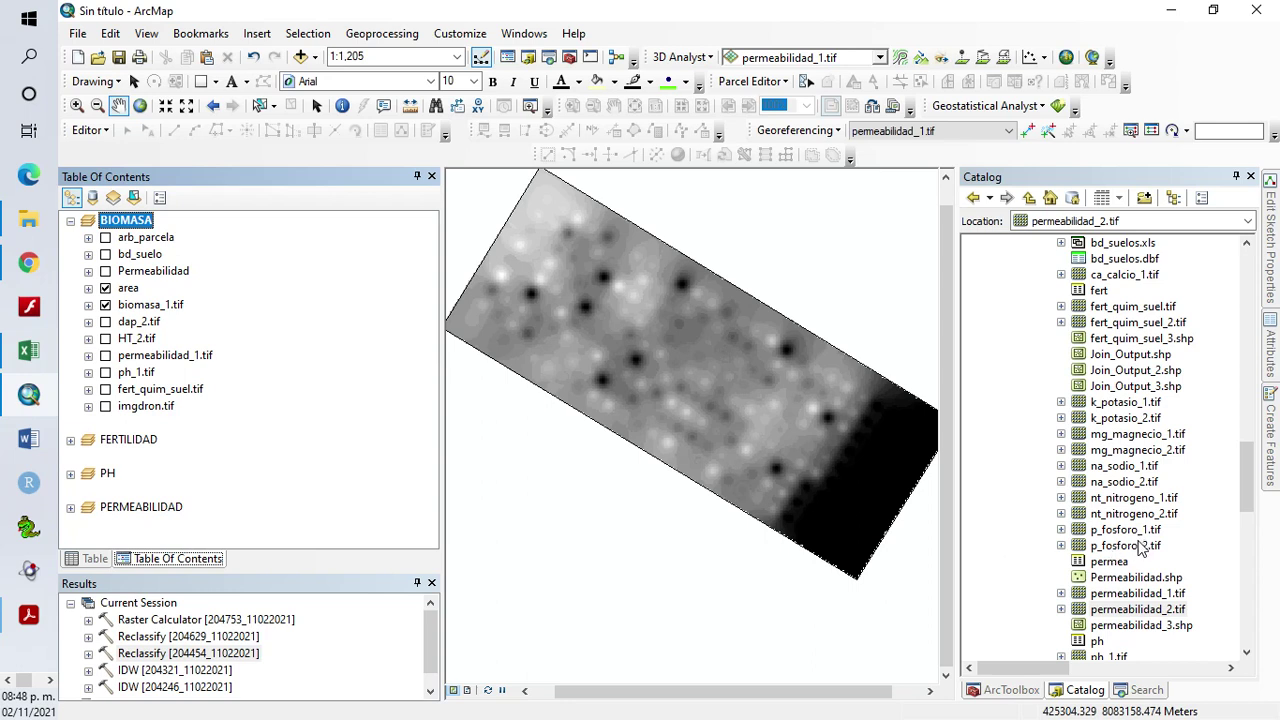
Add ph_2.tif from the PRACT4 GEOPROCES folder to view its classes, and remove it from the map
scroll(1113, 514, "down", 1)
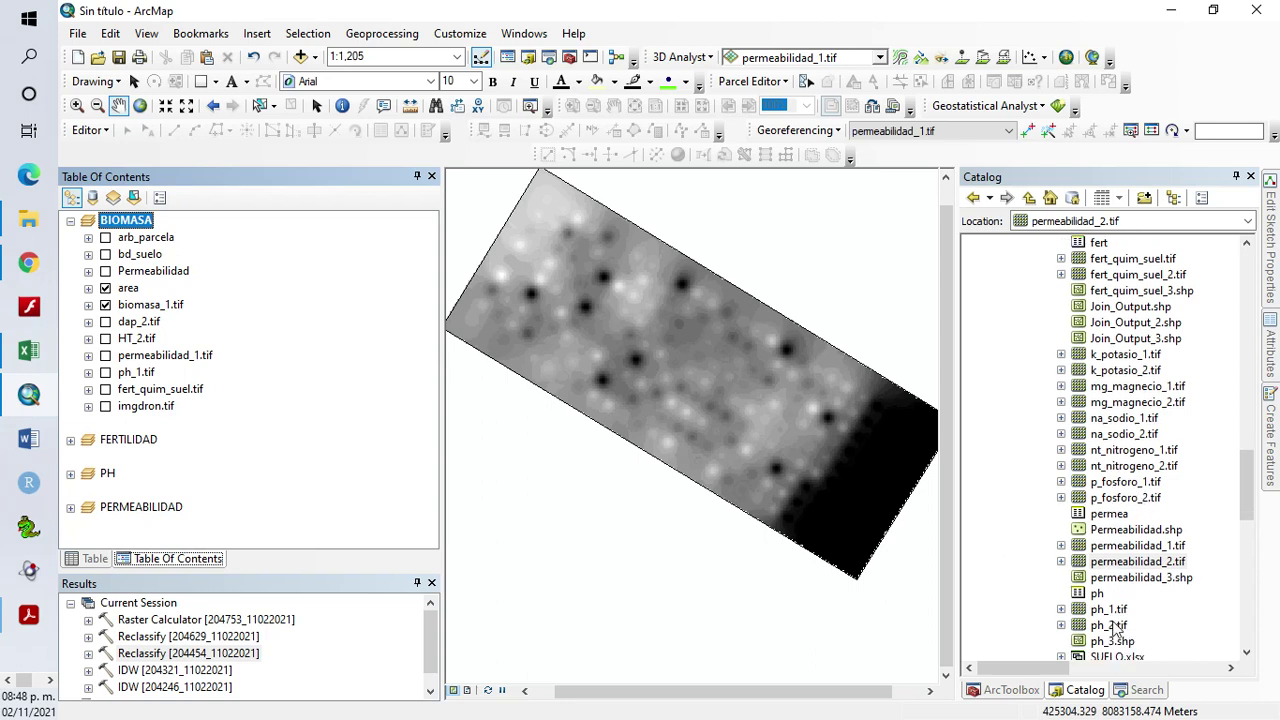
left_click(1110, 626)
scroll(1115, 628, "down", 1)
left_click_drag(1108, 578, 811, 522)
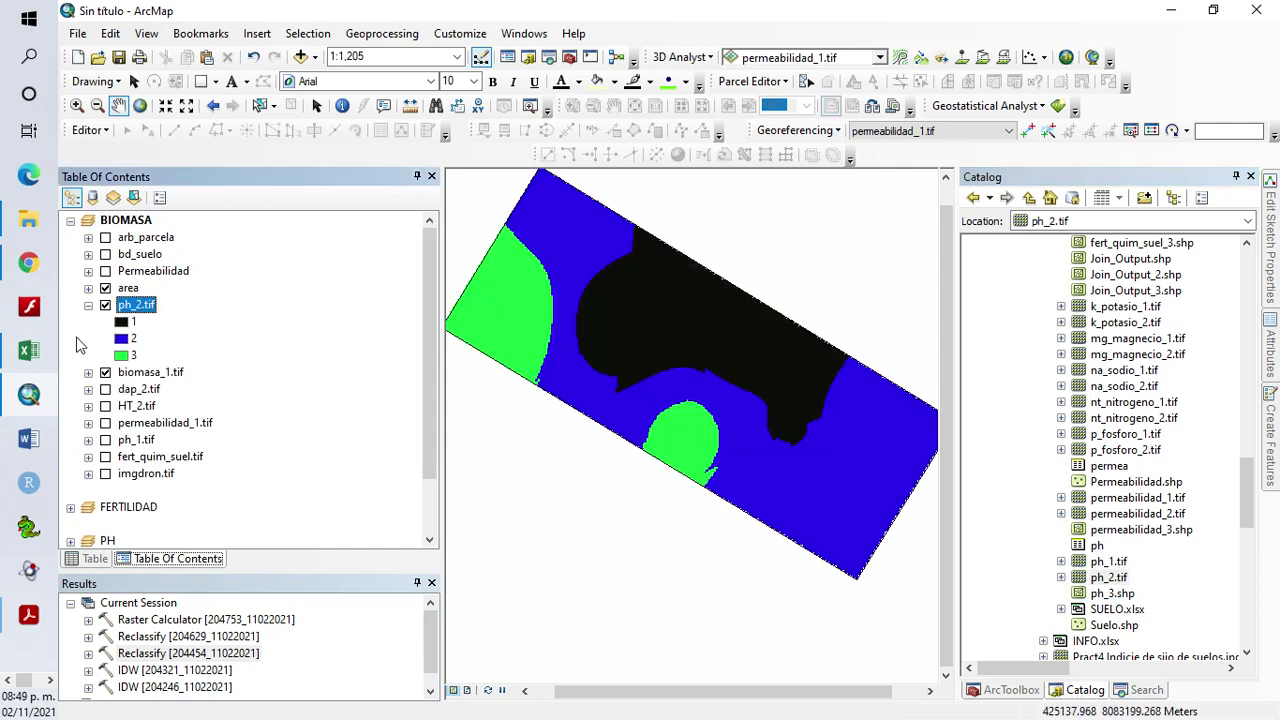
right_click(143, 311)
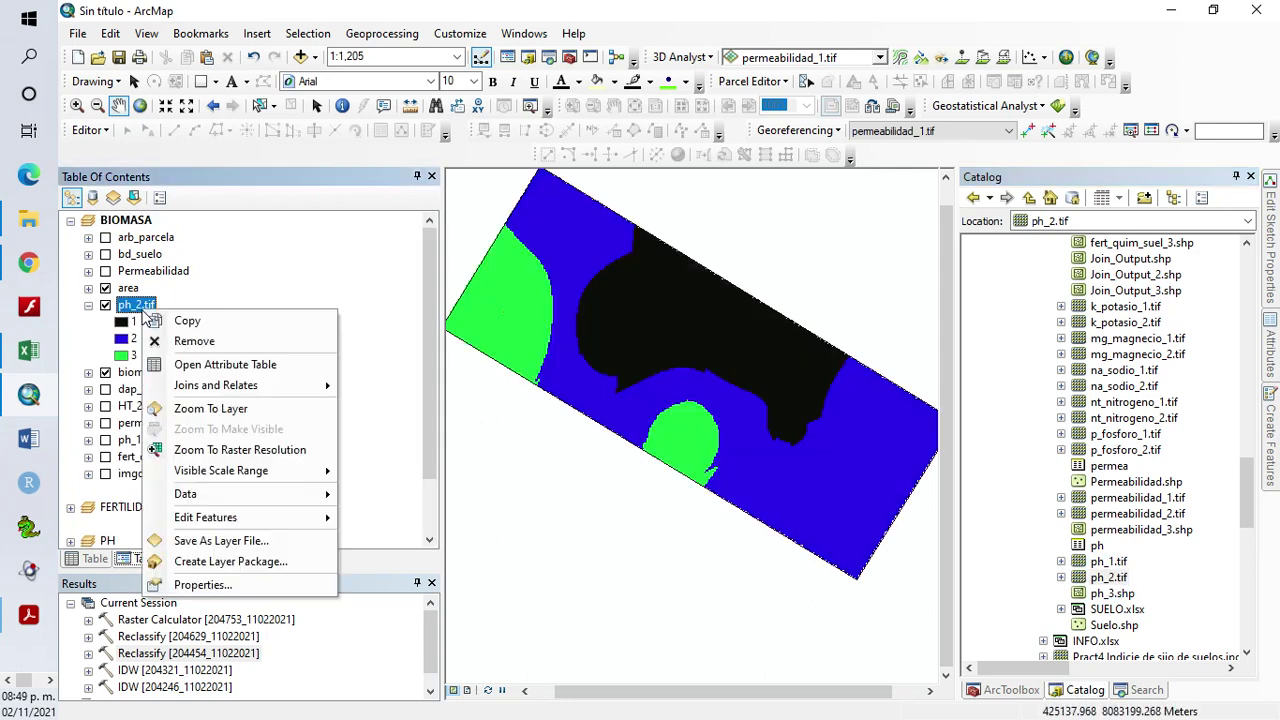
left_click(186, 345)
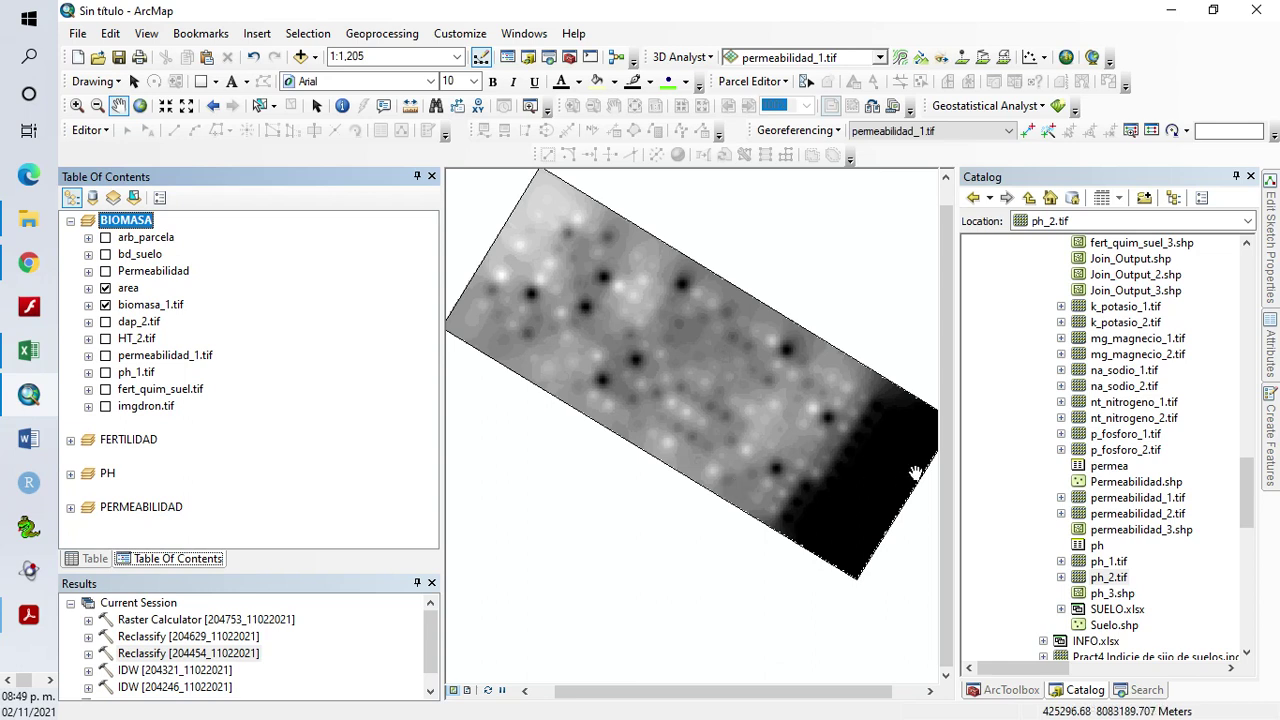
Examine the value range in the fert_quim_suel.tif legend and collapse it
scroll(1078, 478, "up", 1)
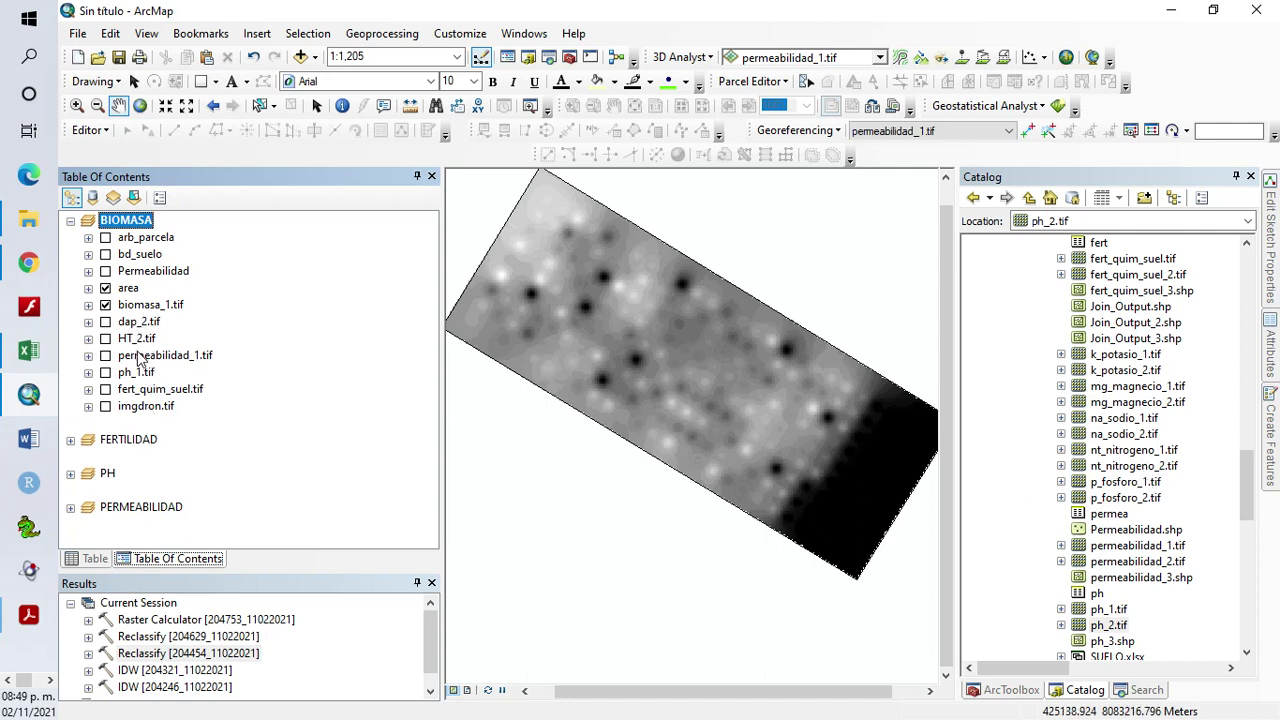
left_click(88, 389)
left_click(148, 421)
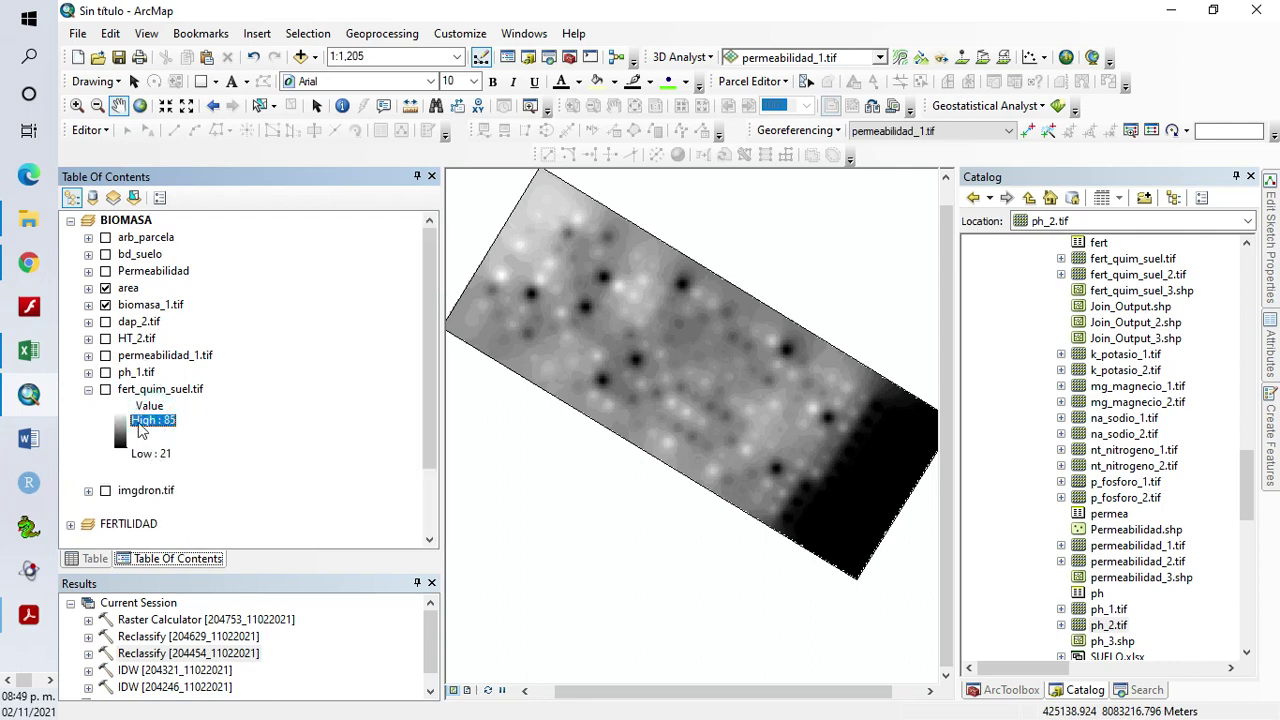
left_click(88, 390)
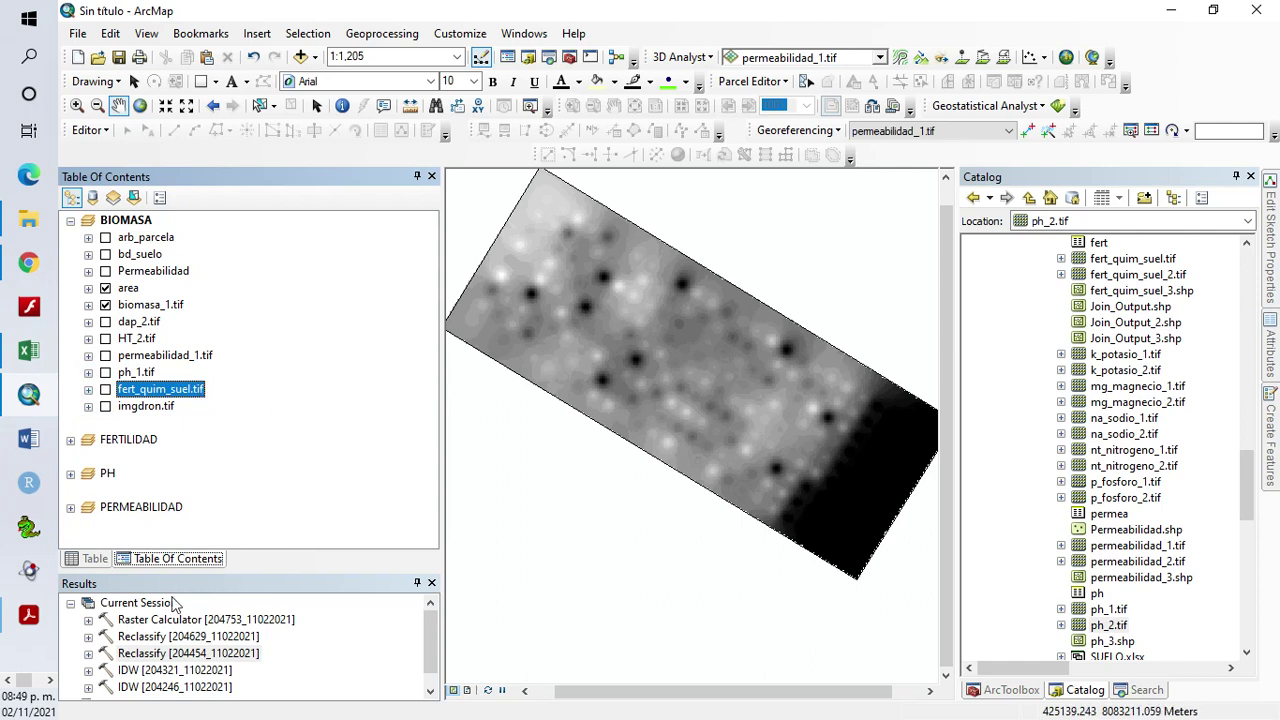
Reuse the earlier dap_1.tif Reclassify run with ph_1.tif as input raster and ph_2.tif in the GEO_PROCES folder as output
scroll(175, 612, "down", 1)
scroll(165, 640, "up", 1)
double_click(155, 640)
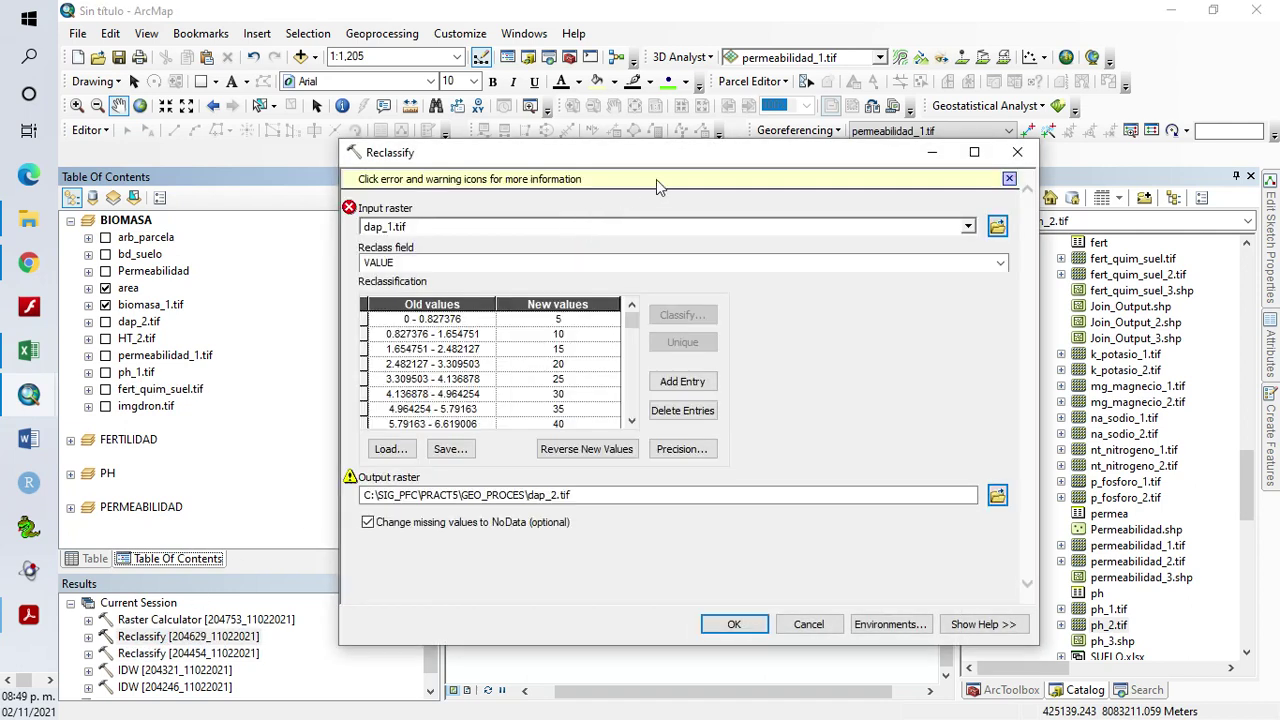
left_click_drag(706, 158, 814, 166)
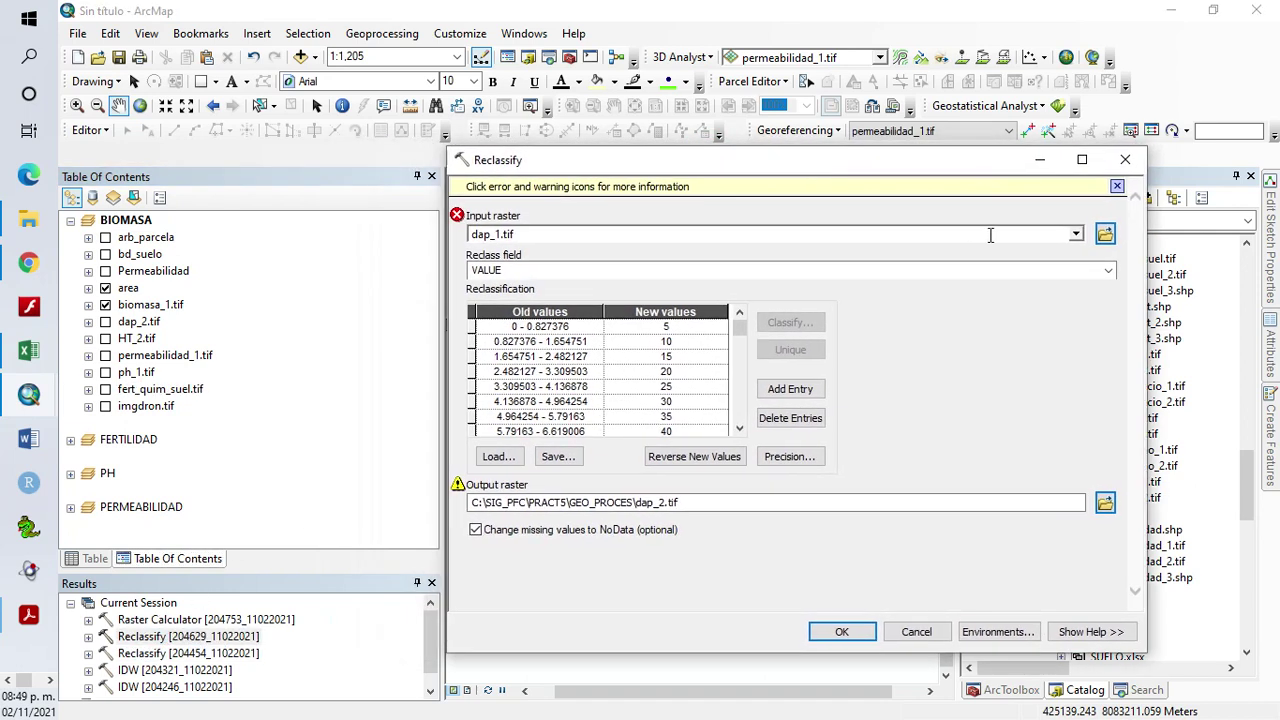
left_click(1076, 234)
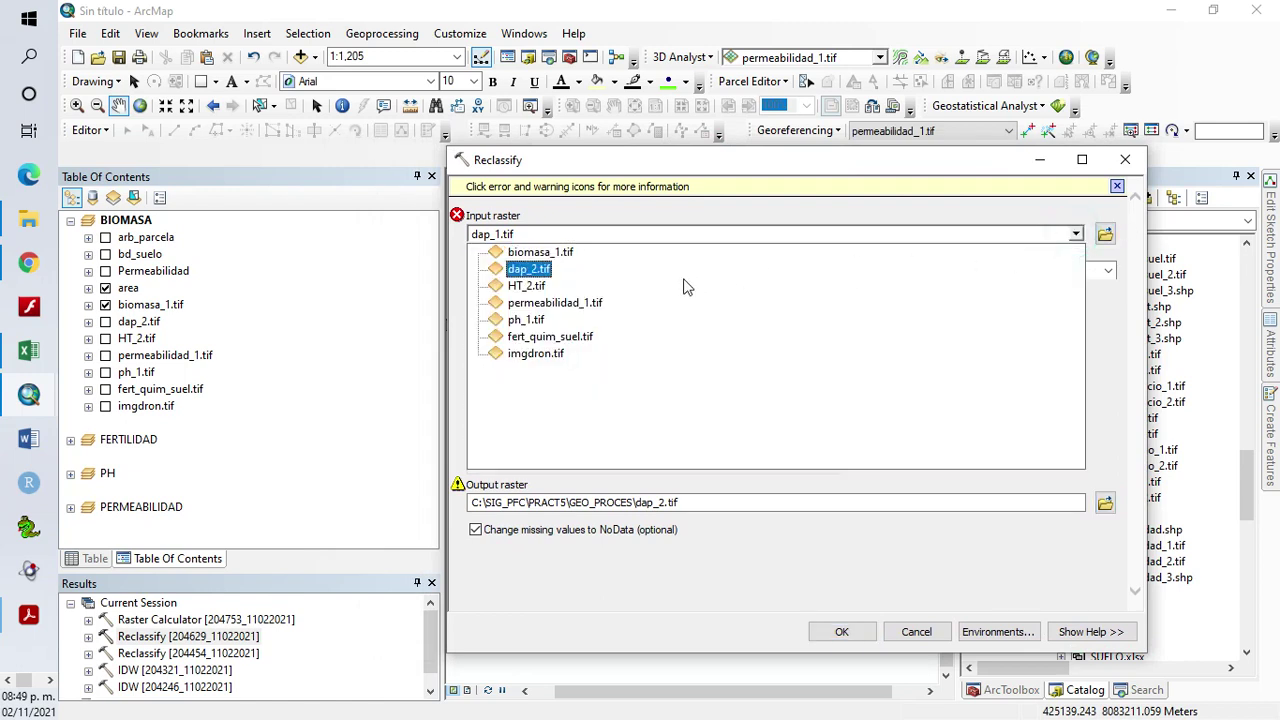
left_click(536, 324)
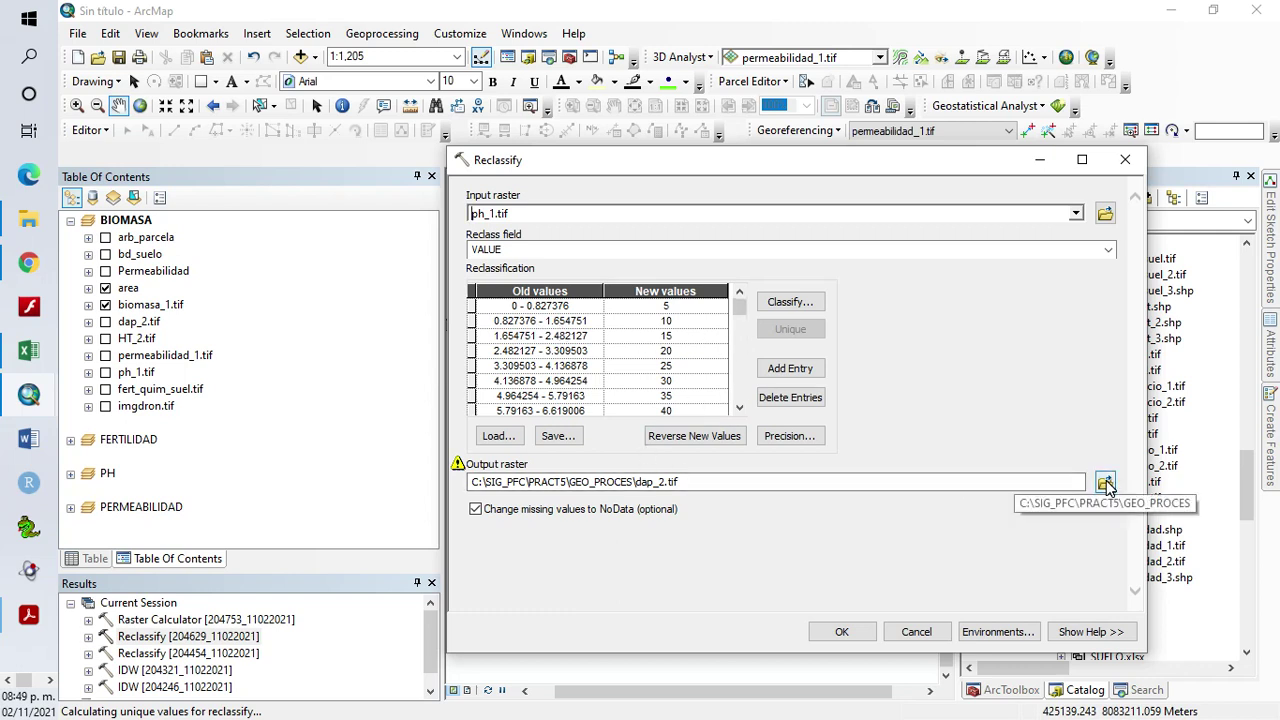
left_click(1105, 484)
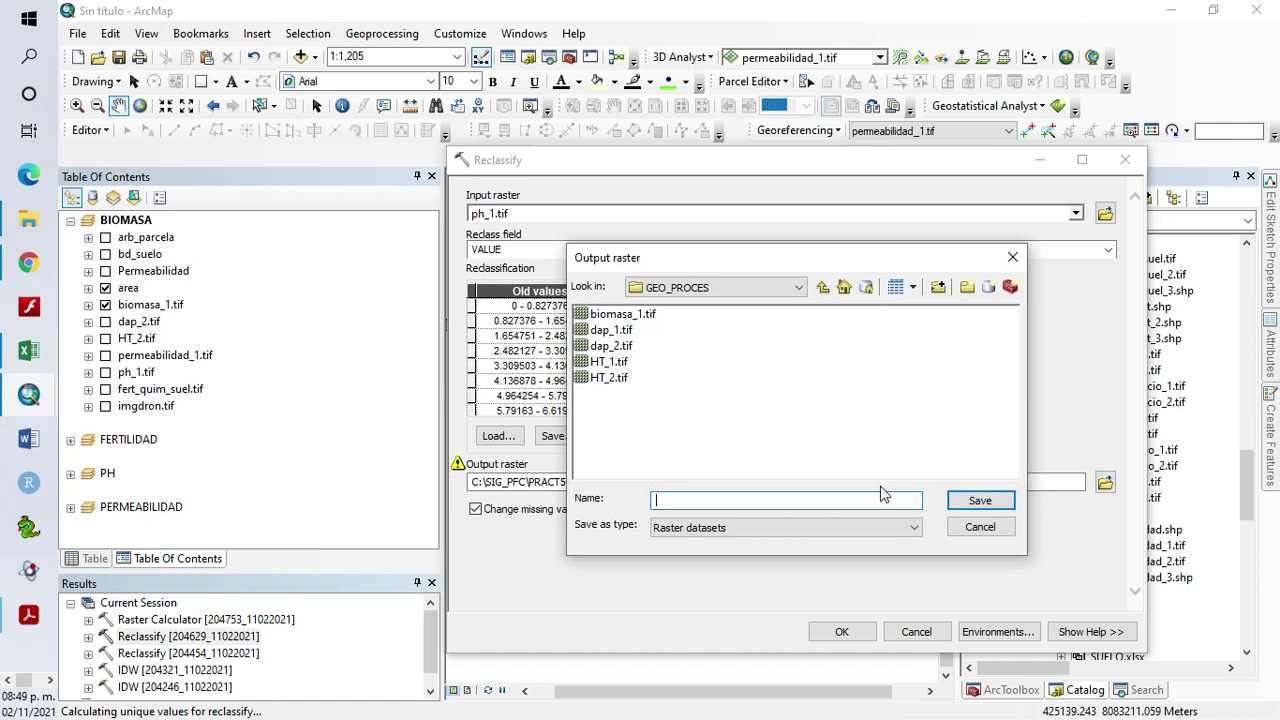
left_click(745, 503)
type("ph_2.tif")
left_click(983, 502)
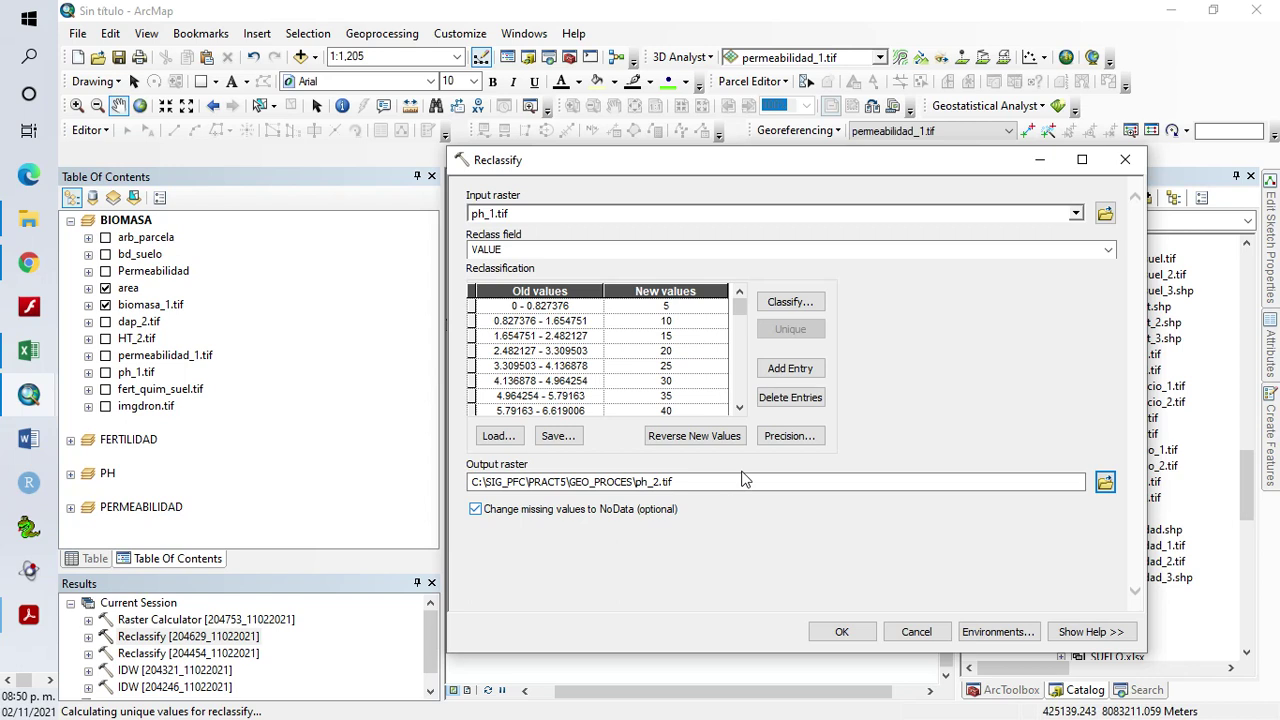
Classify the ph_1.tif values into 20 classes with the Equal Interval method
left_click(813, 304)
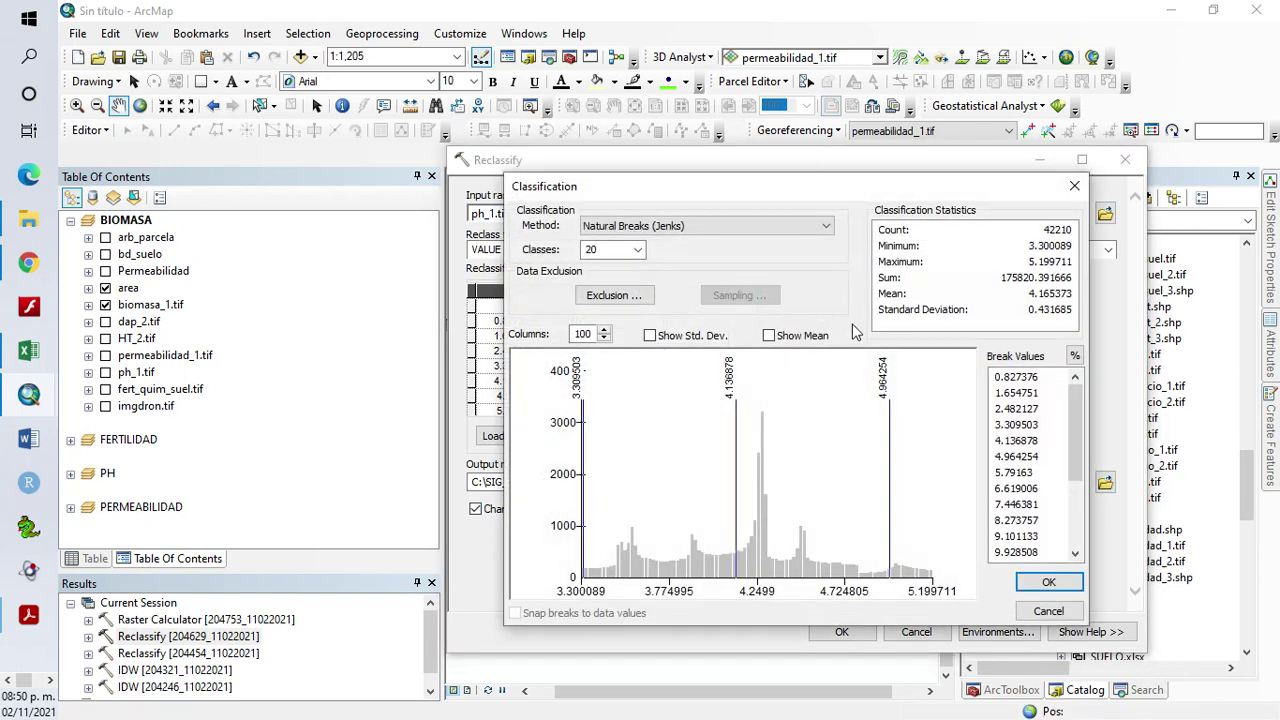
left_click(641, 252)
left_click(603, 476)
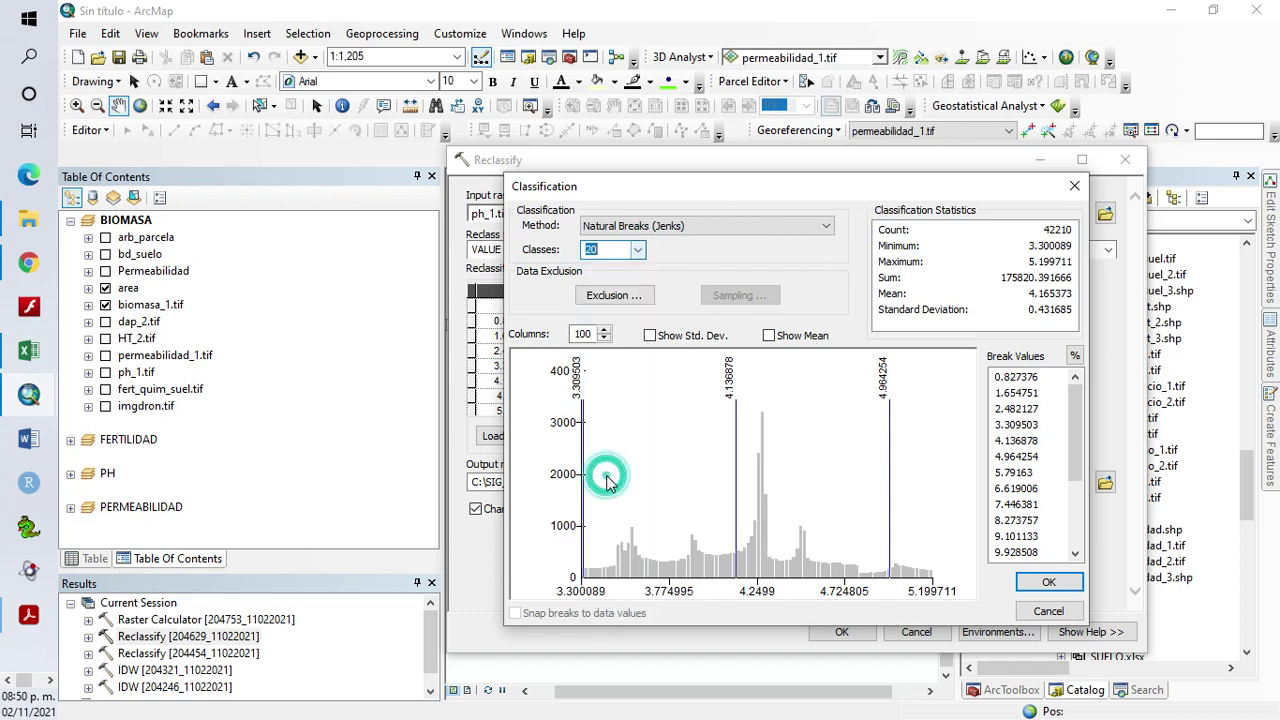
left_click(826, 226)
left_click(748, 257)
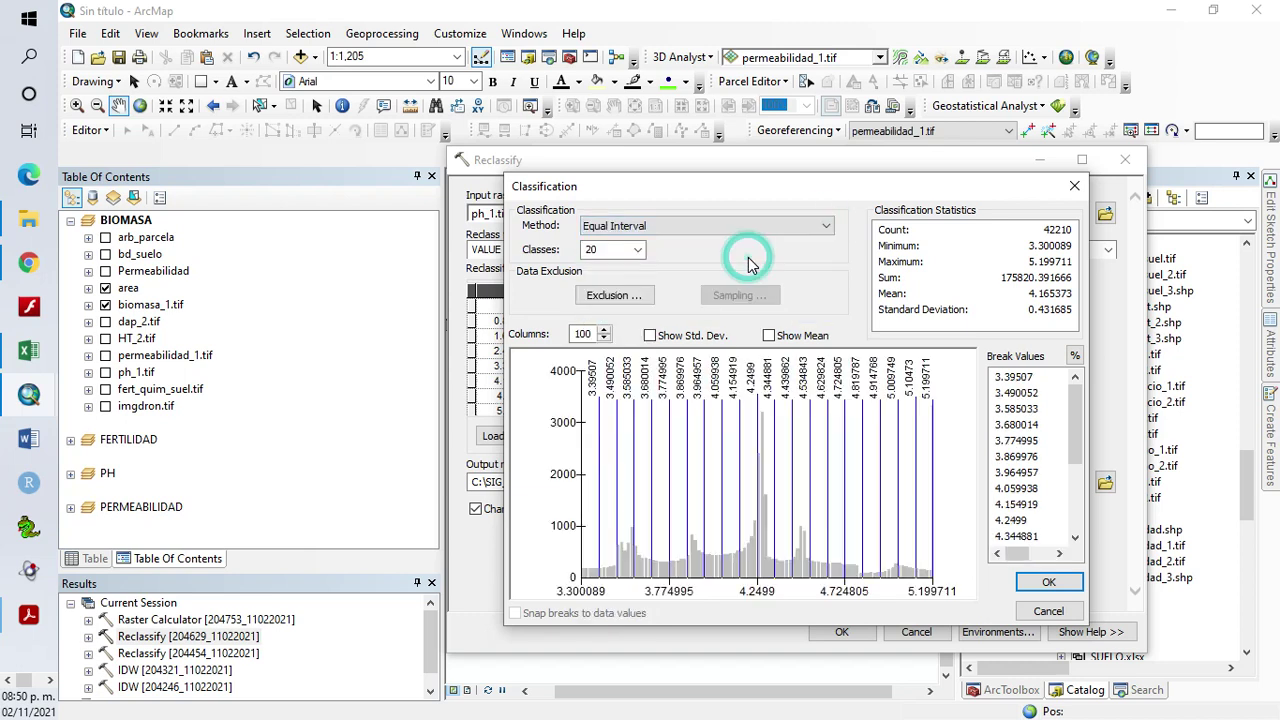
left_click_drag(1073, 429, 1075, 540)
left_click(1052, 586)
Assign new values from 5 to 100 in increments of 5 to the 20 pH classes in ascending order
left_click(665, 306)
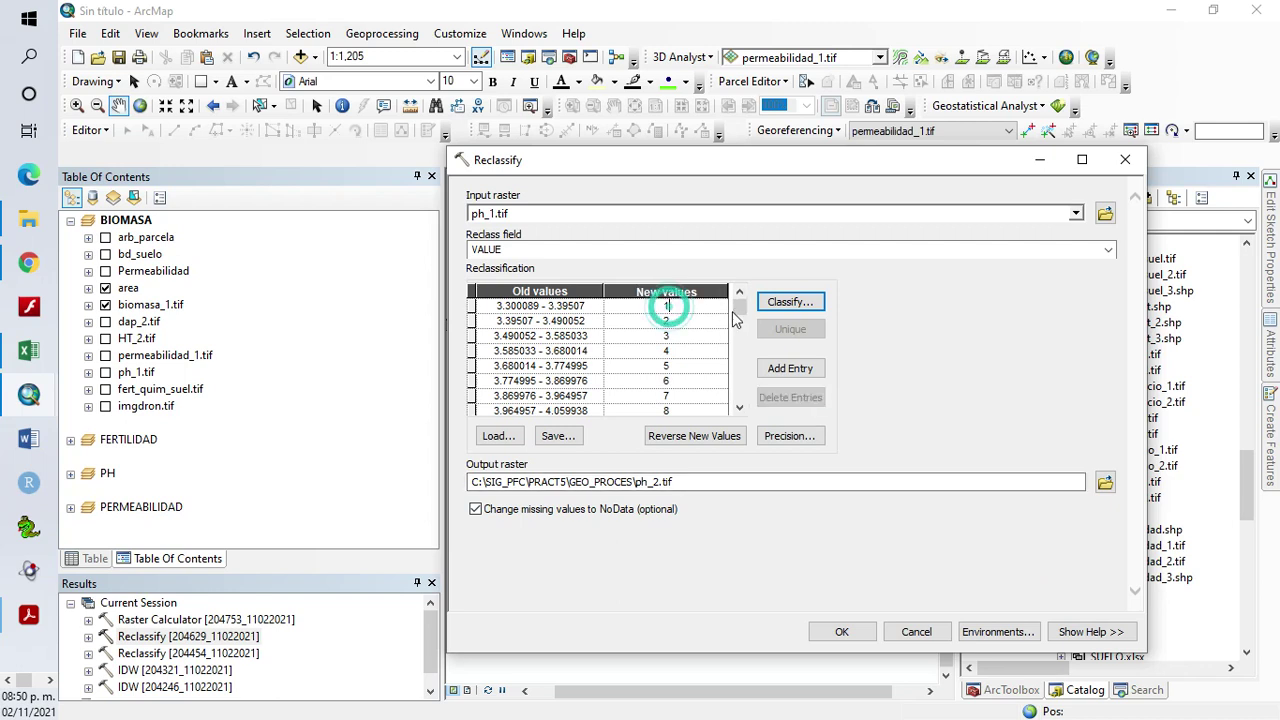
double_click(694, 308)
left_click(656, 318)
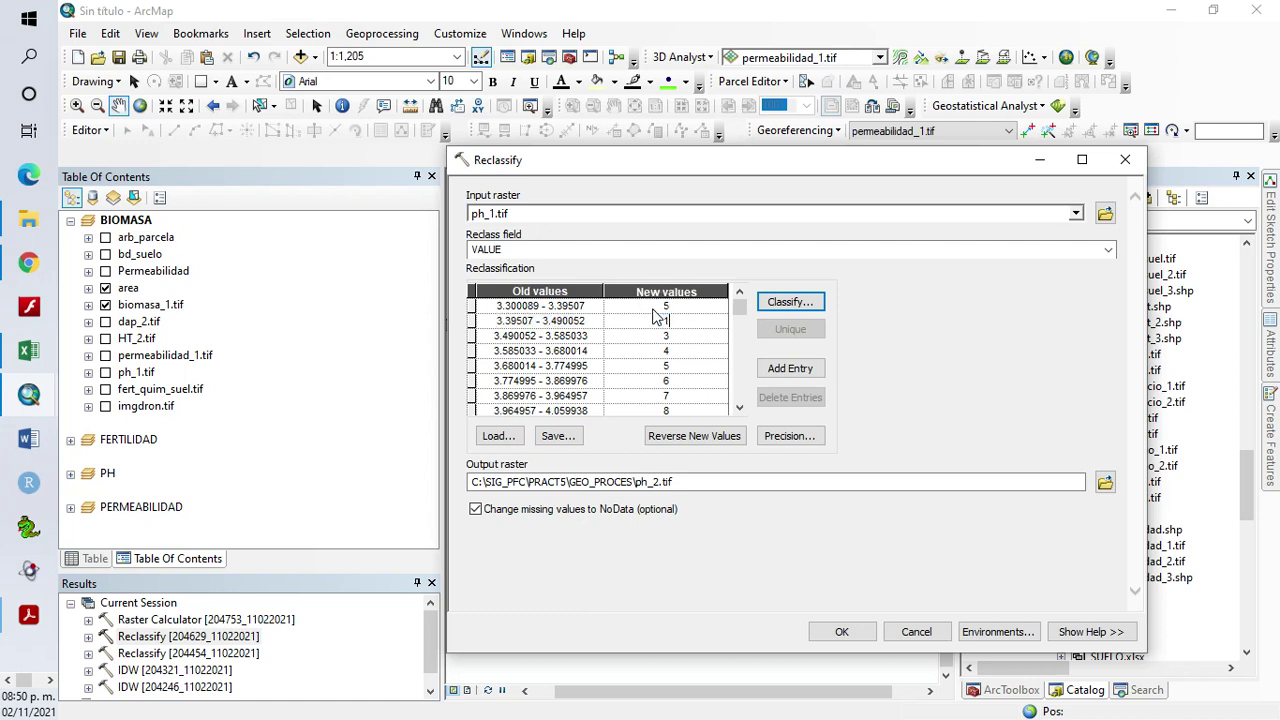
key("Return")
type("15")
key("Return")
type("20")
key("Return")
type("25")
key("Return")
type("30")
key("Return")
type("35")
key("Return")
type("40")
key("Return")
type("45")
key("Return")
type("50")
key("Return")
type("55")
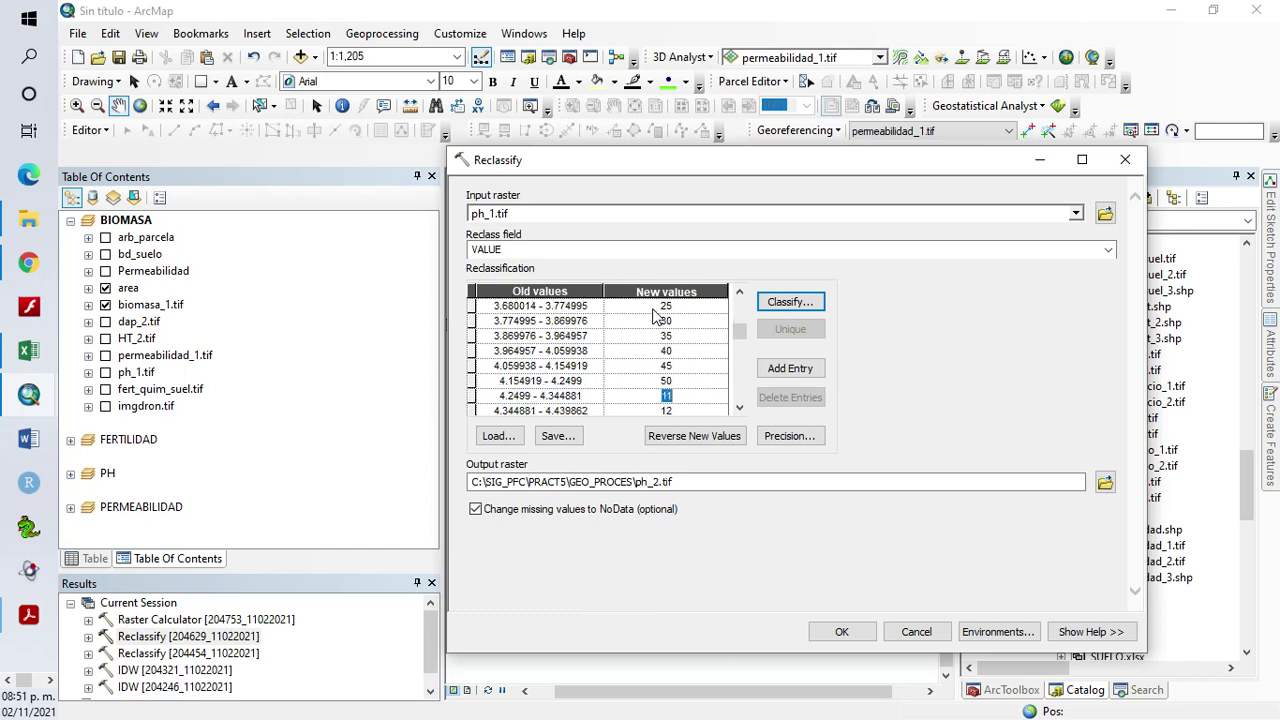
key("Return")
type("6")
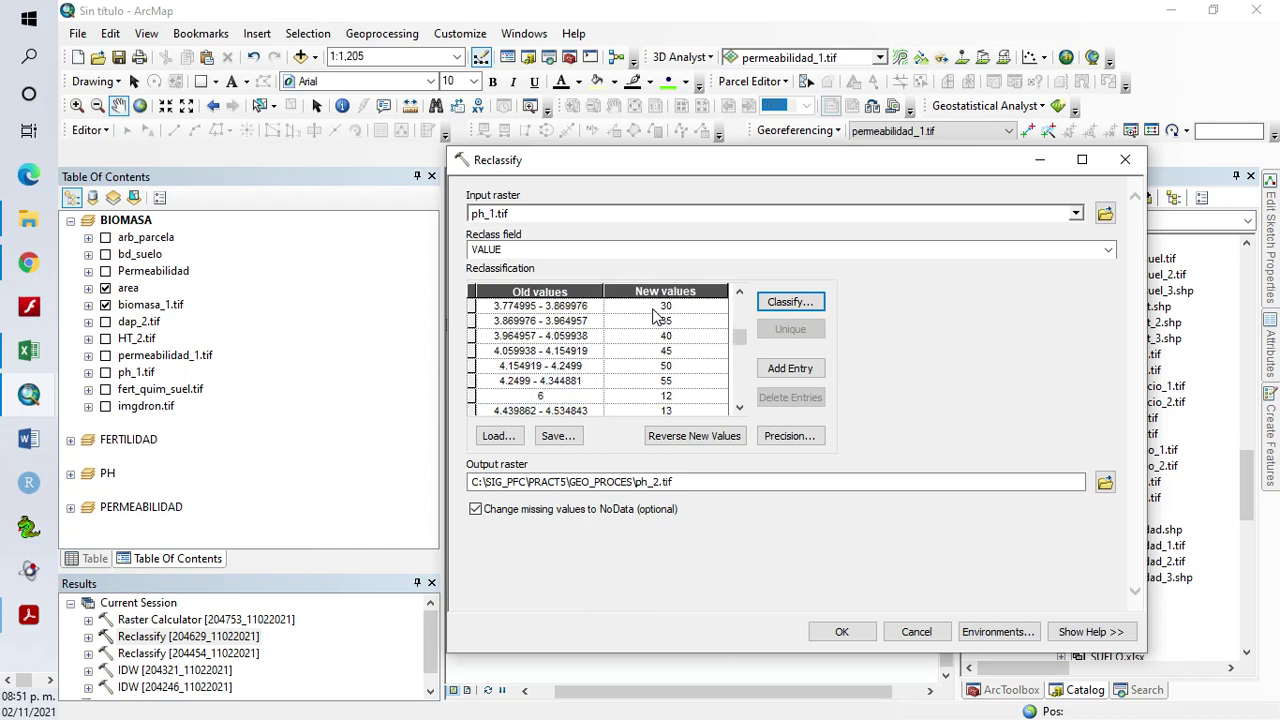
key("Escape")
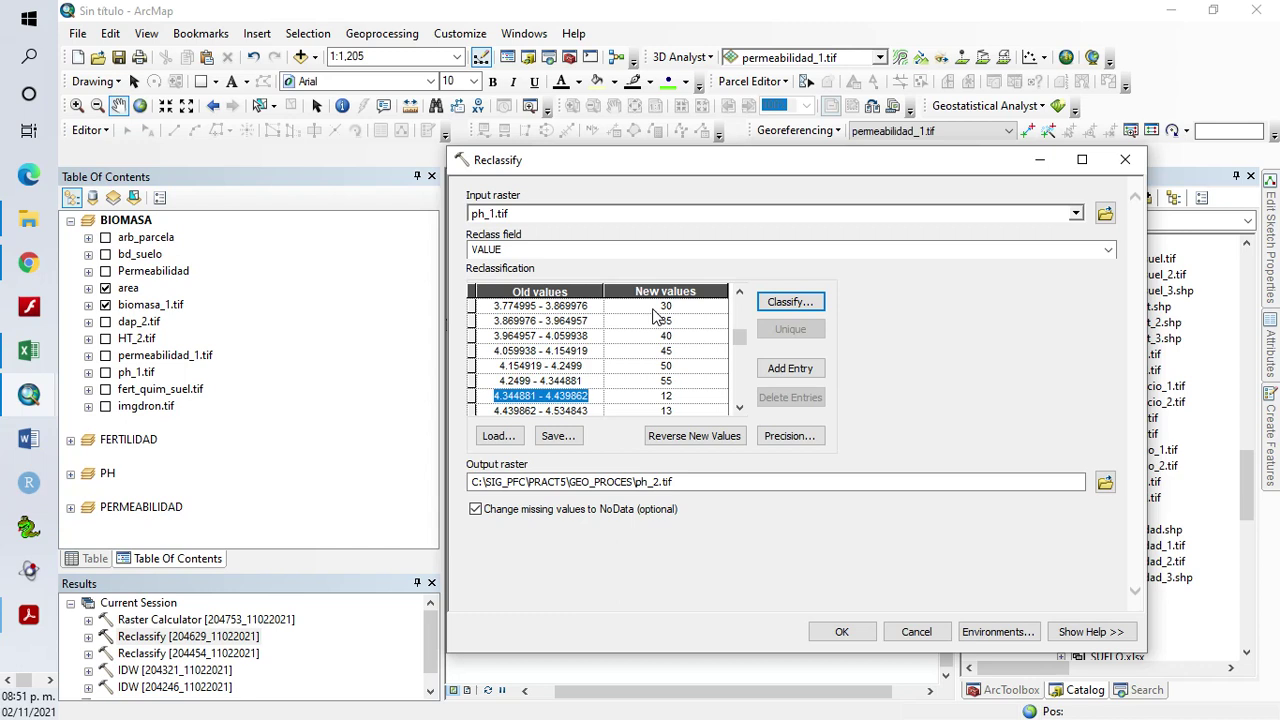
key("Tab")
type("60")
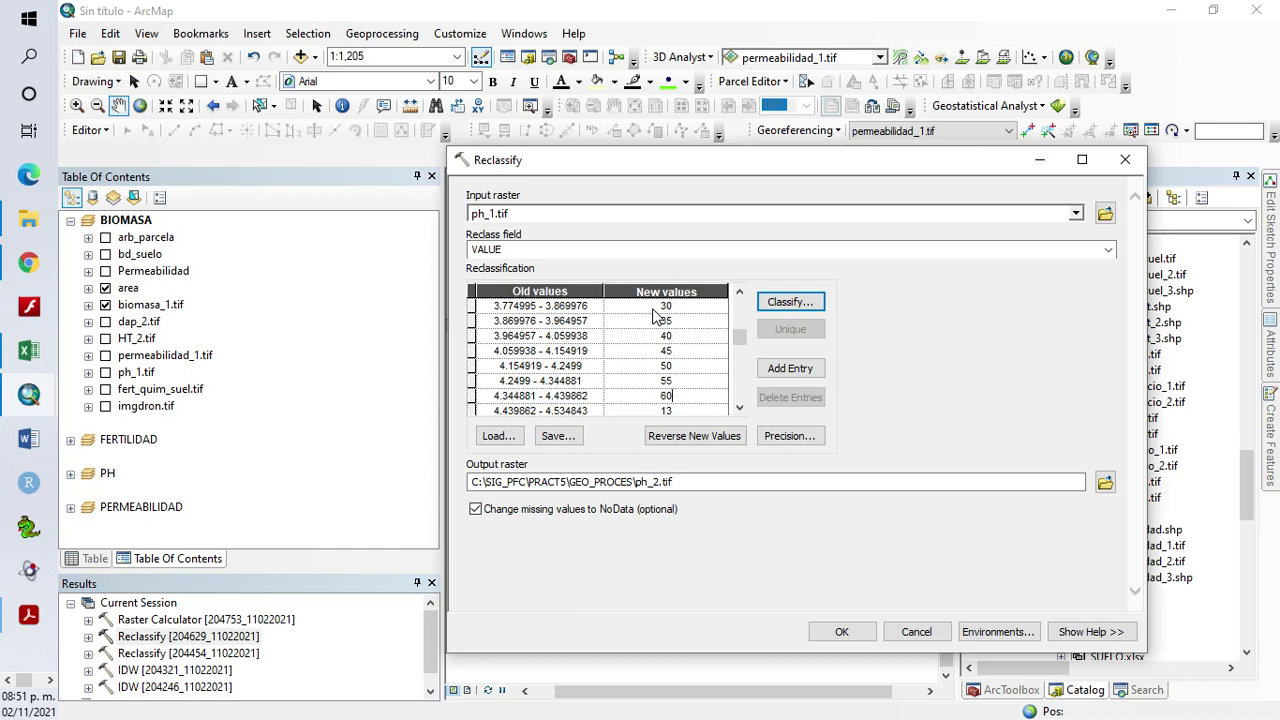
key("Down")
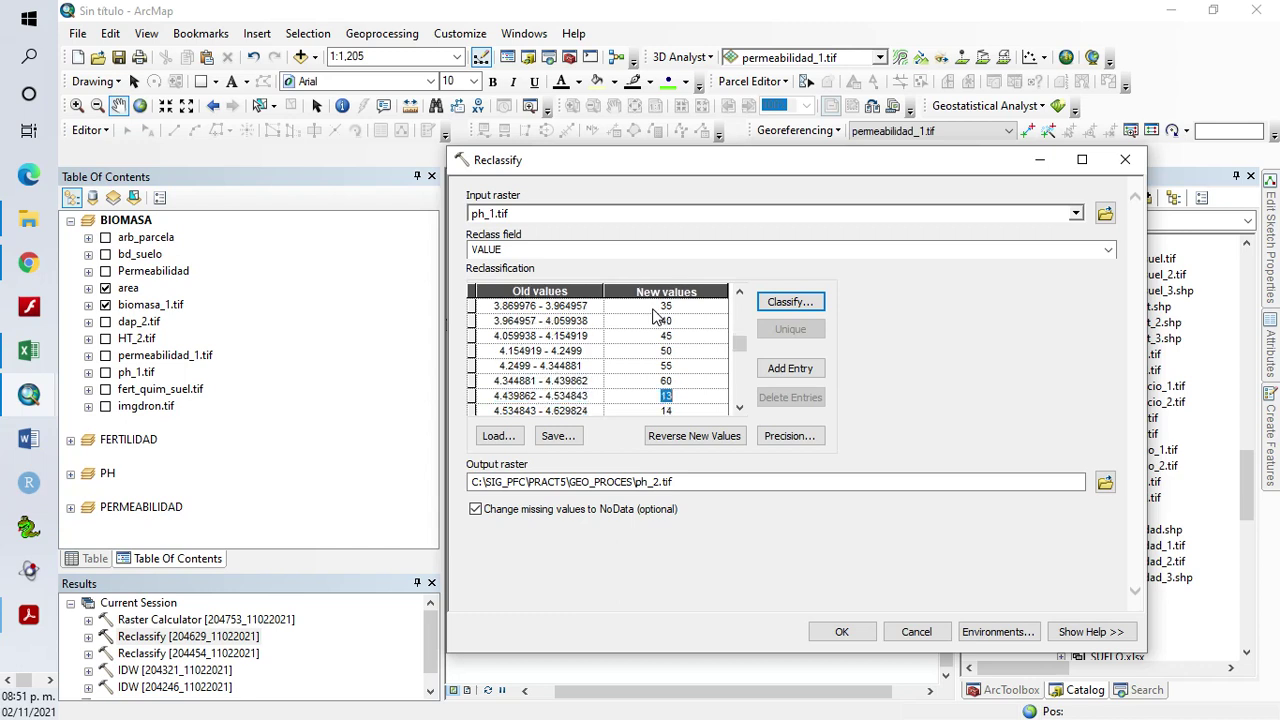
type("65")
key("Down")
type("7")
key("Down")
type("75")
key("Down")
type("80")
key("Down")
type("85")
key("Down")
type("90")
key("Down")
type("95")
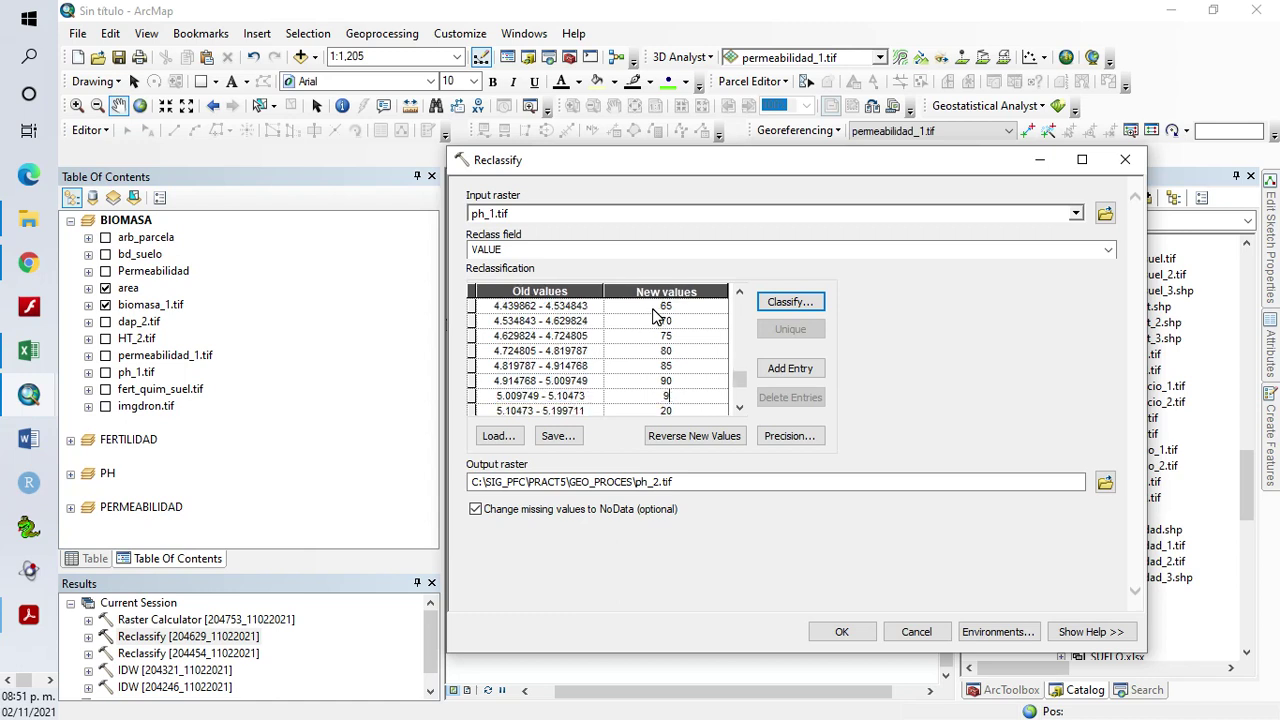
key("Down")
type("1")
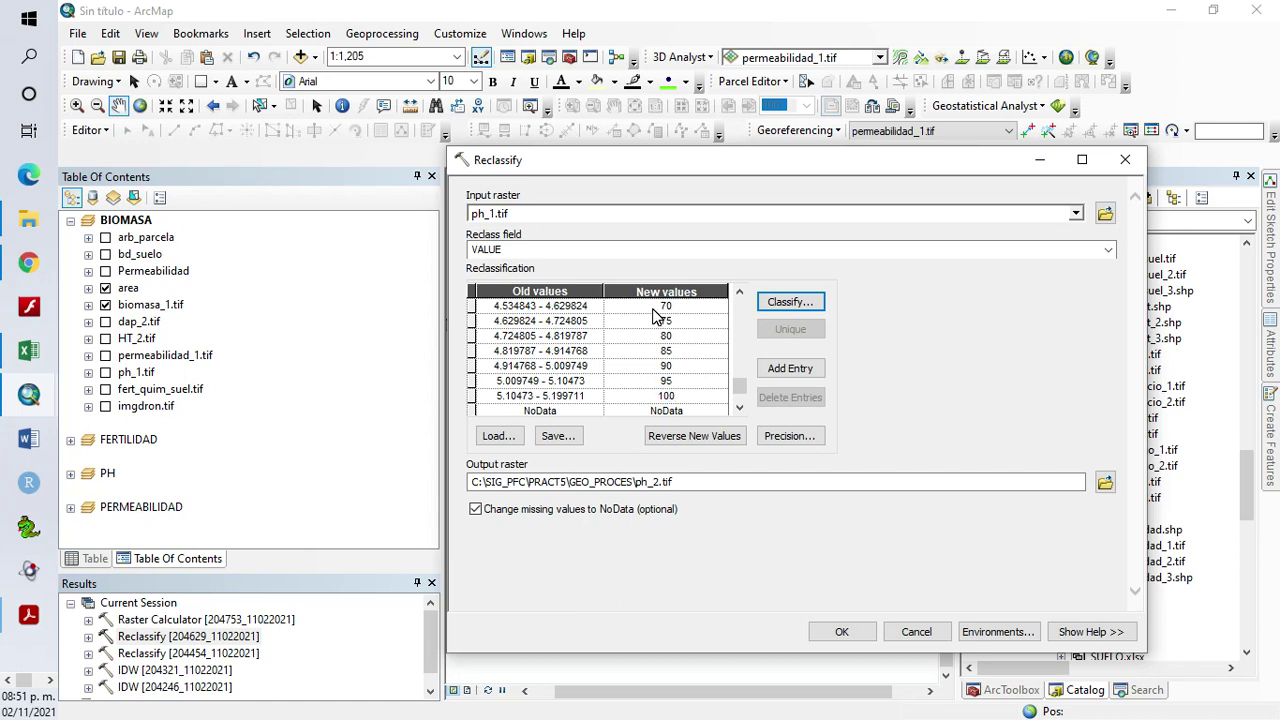
Review the pH reclassification table down to its NoData row and run the Reclassify tool
key("Return")
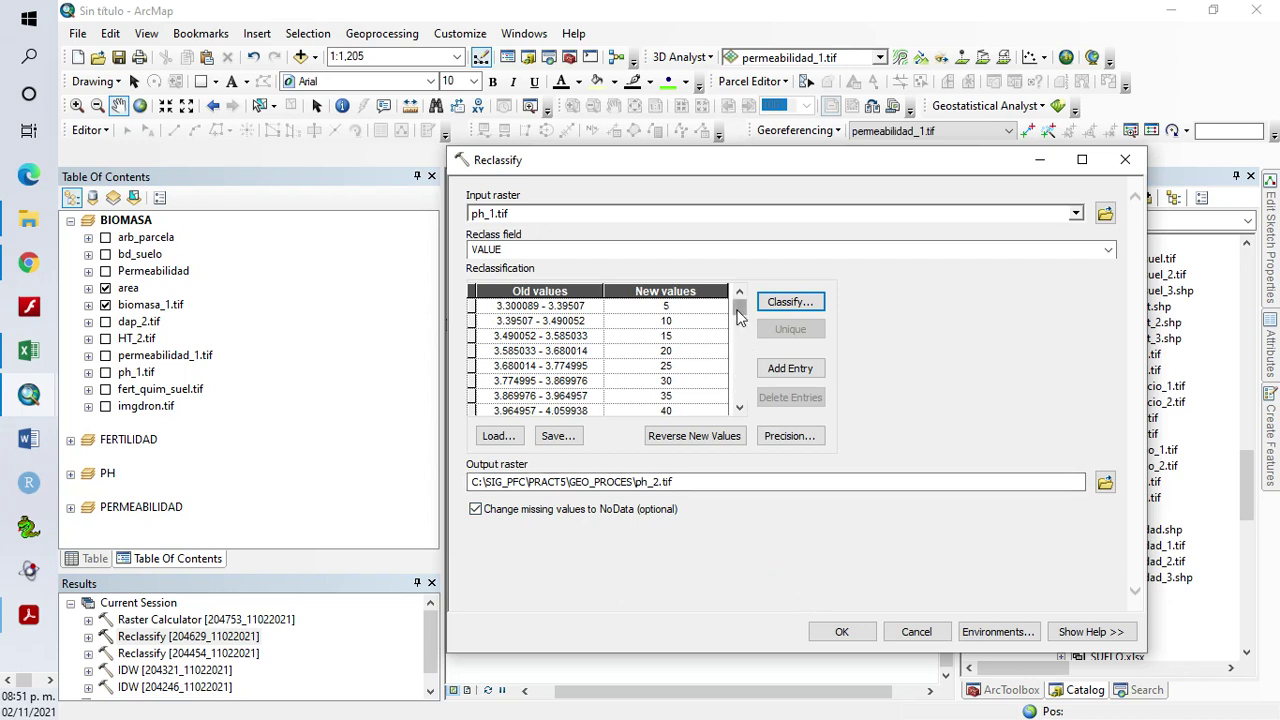
left_click_drag(739, 308, 739, 392)
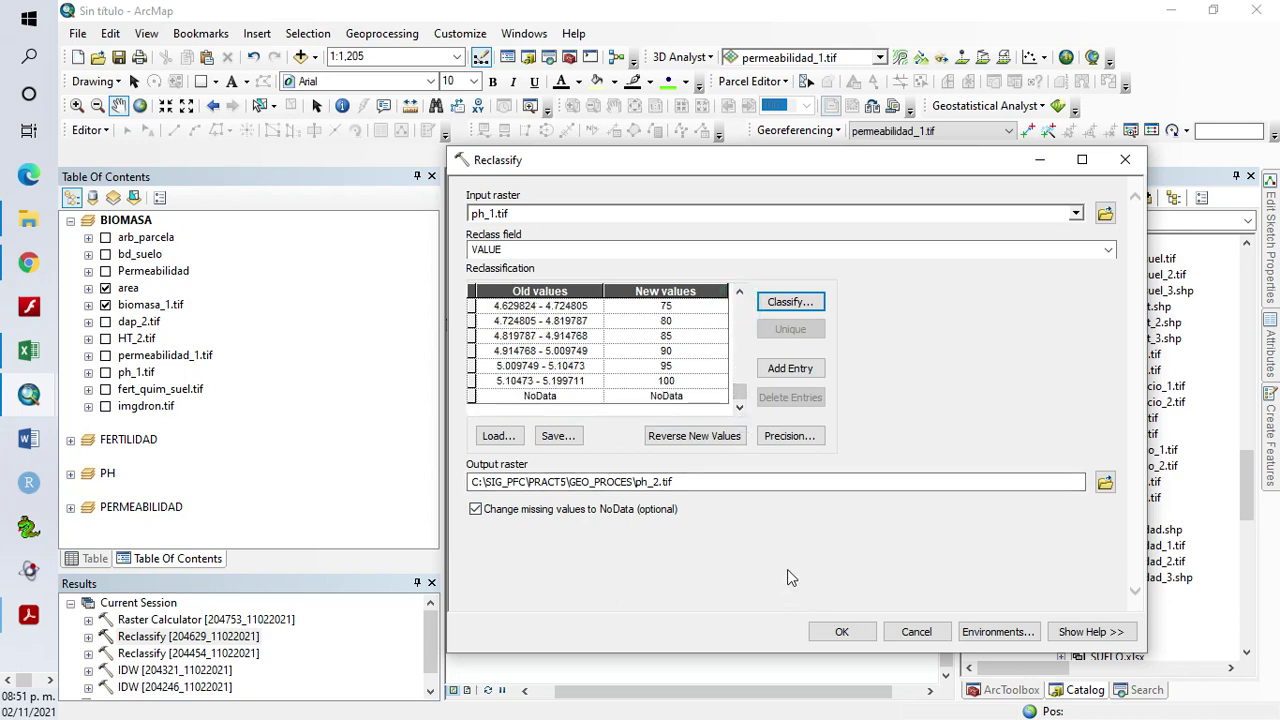
left_click(823, 632)
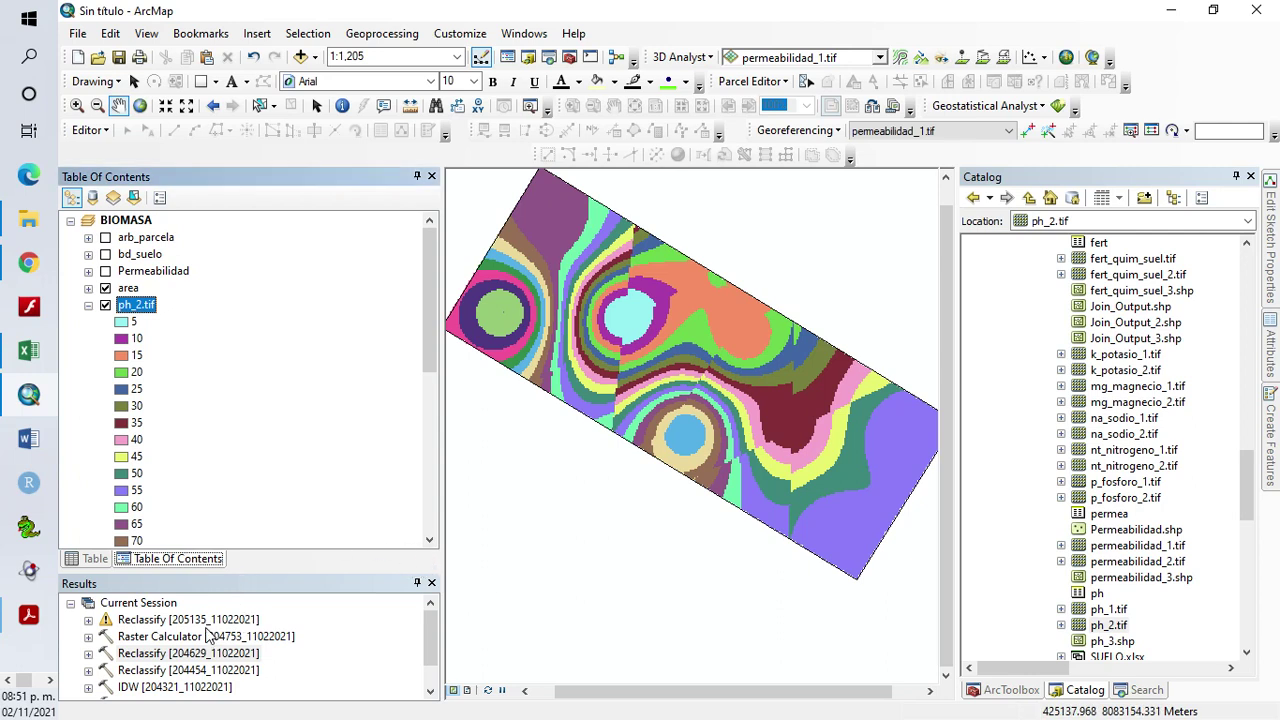
Examine the class values in the ph_2.tif legend from the first to the last class
double_click(165, 621)
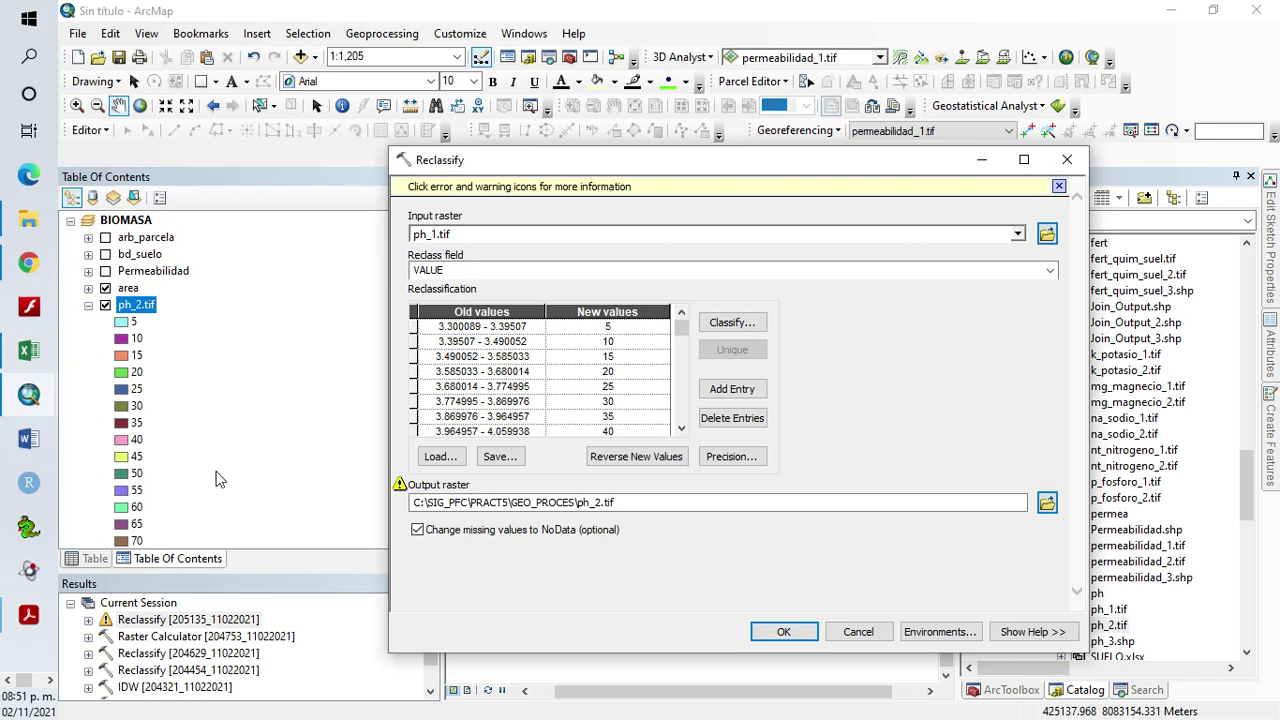
left_click(982, 162)
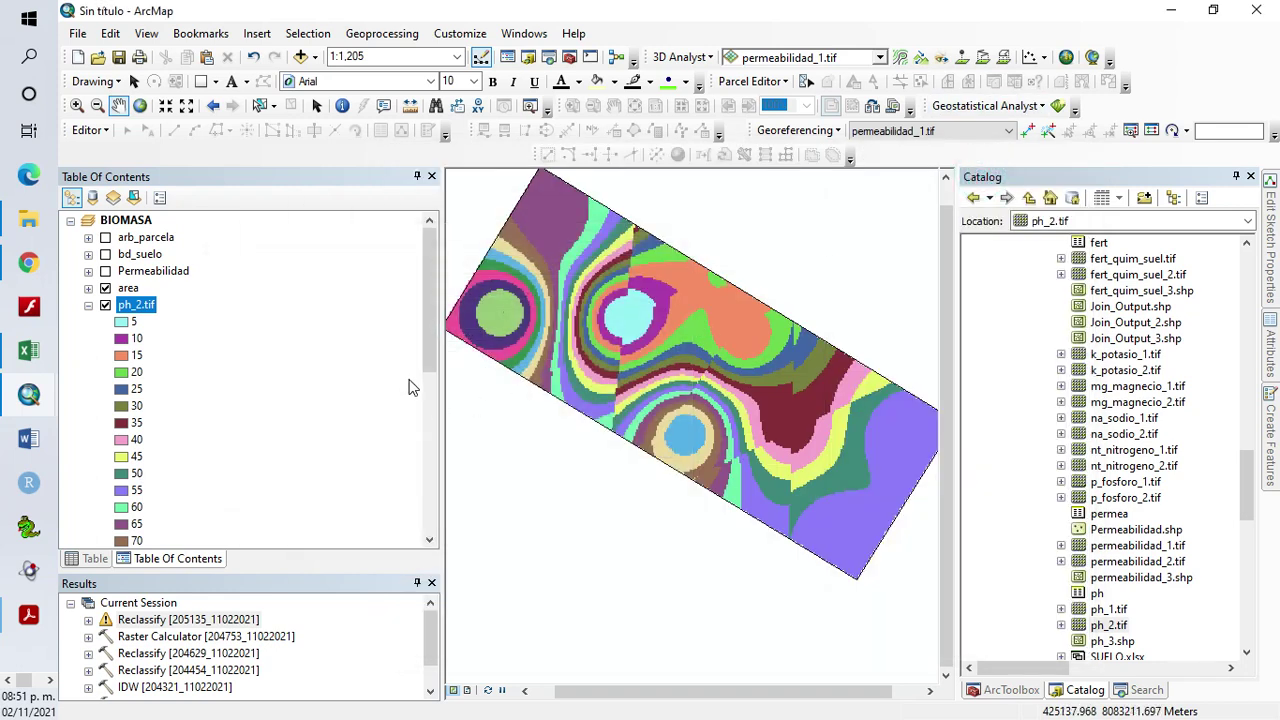
left_click(136, 440)
key("Down")
key("Down")
key("Down")
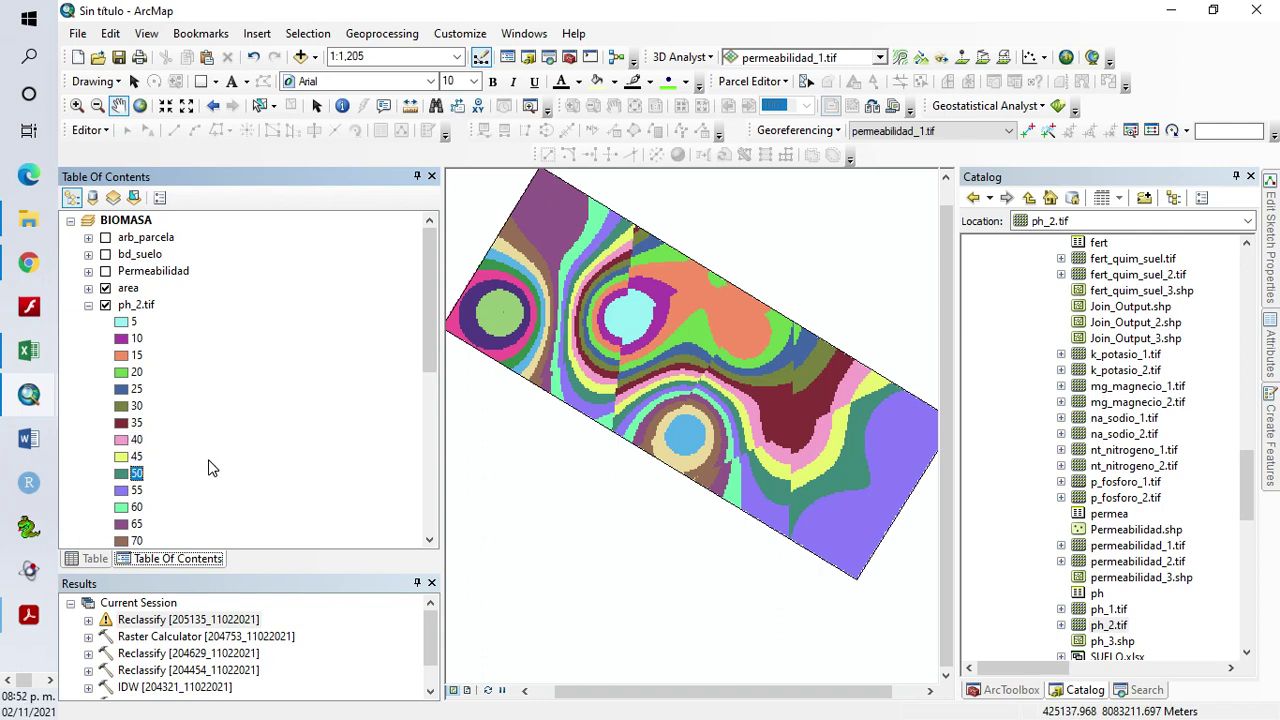
key("Down")
key("Down")
key("Down")
key("Down")
key("Down")
key("Down")
key("Down")
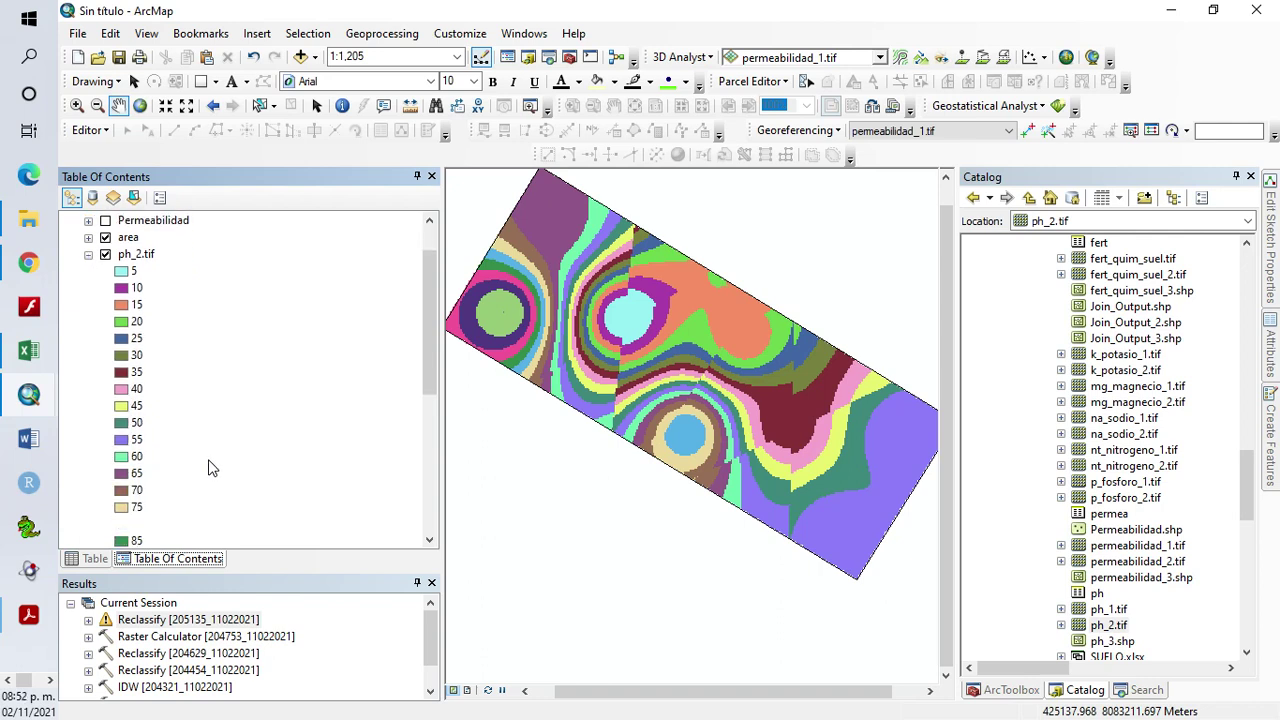
key("Down")
key("Down")
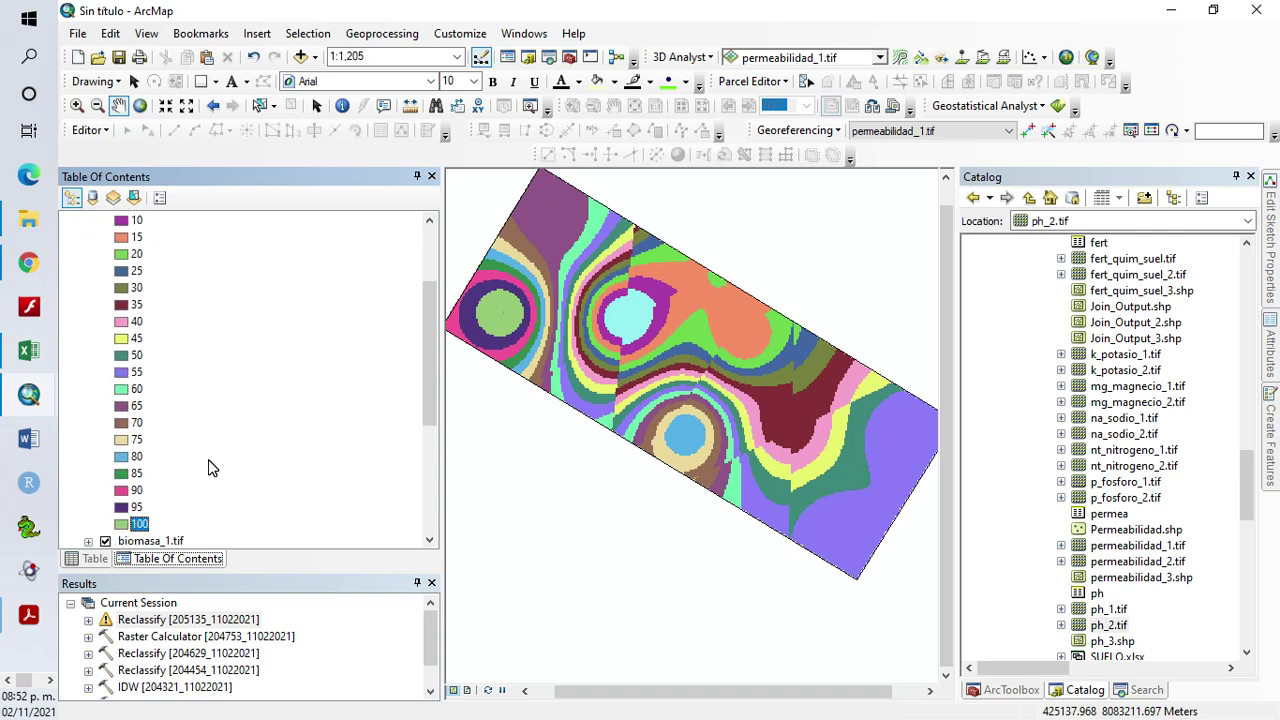
Reopen the latest Reclassify run from the results and collapse the ph_2.tif legend
double_click(166, 621)
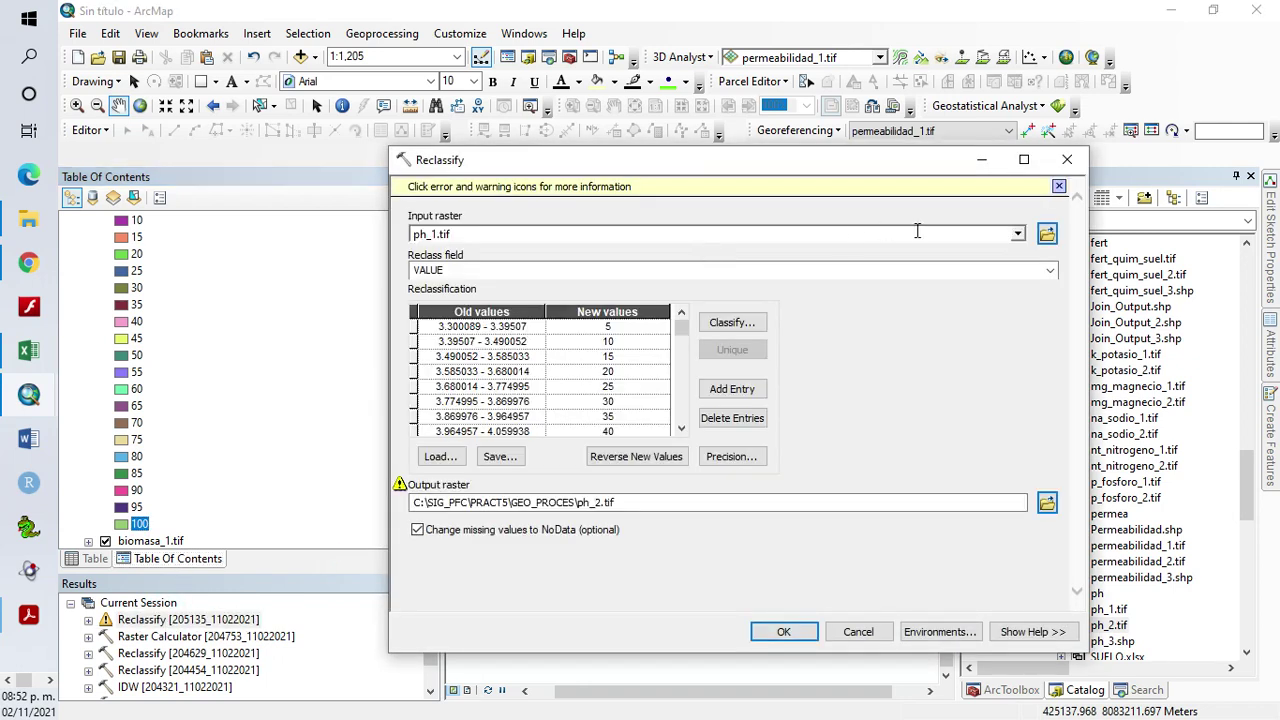
scroll(200, 380, "up", 10)
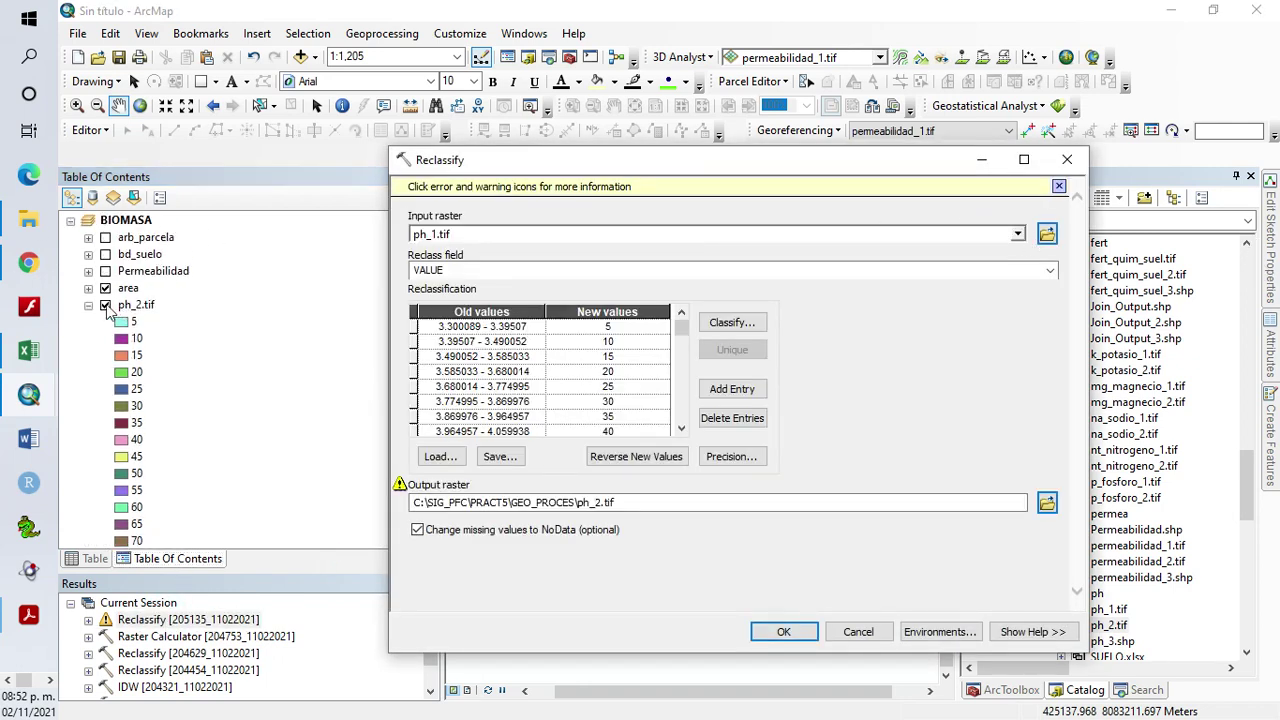
left_click(89, 305)
left_click(105, 321)
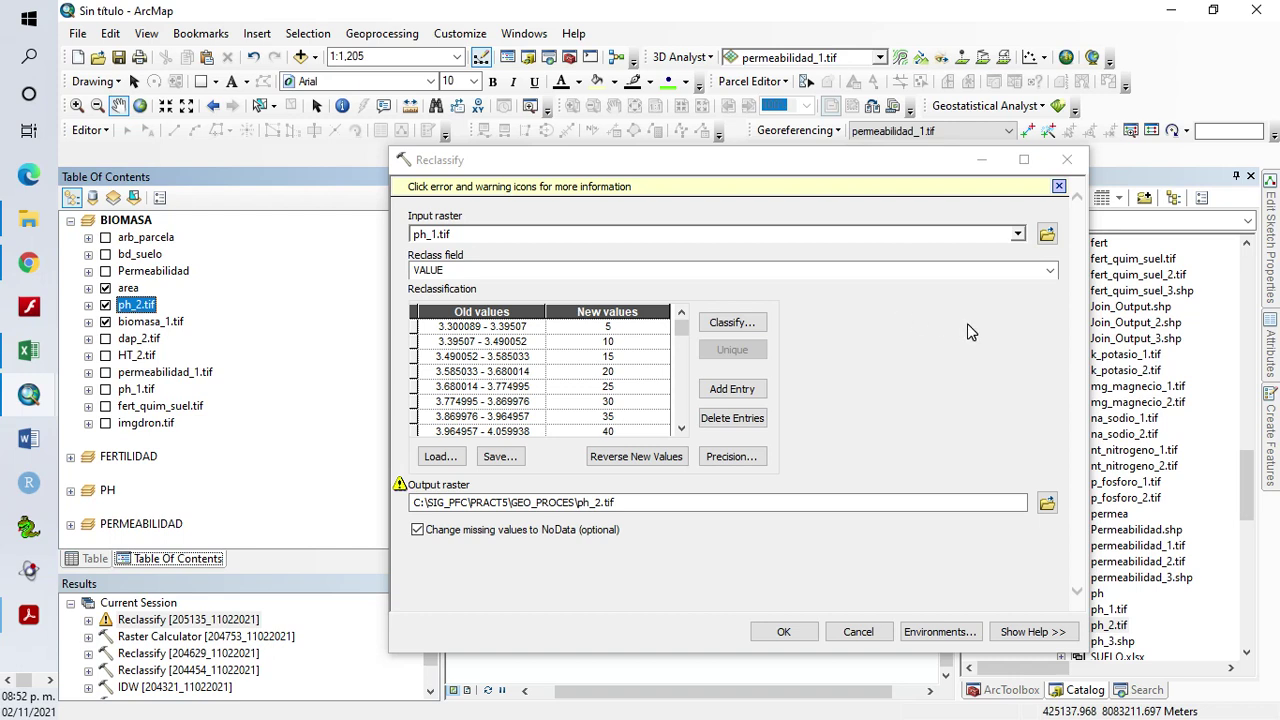
Set permeabilidad_1.tif as the Reclassify input raster and permeabilidad_2.tif in the GEO_PROCES folder as the output
left_click(1017, 234)
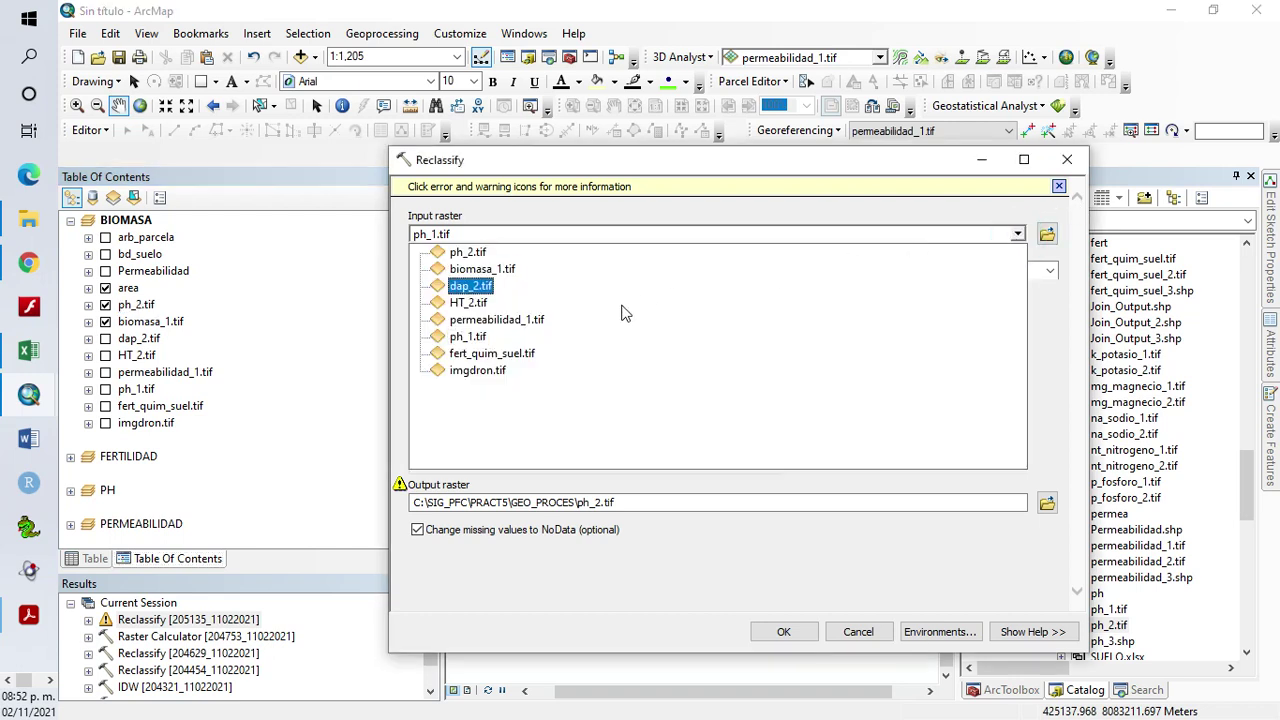
left_click(543, 320)
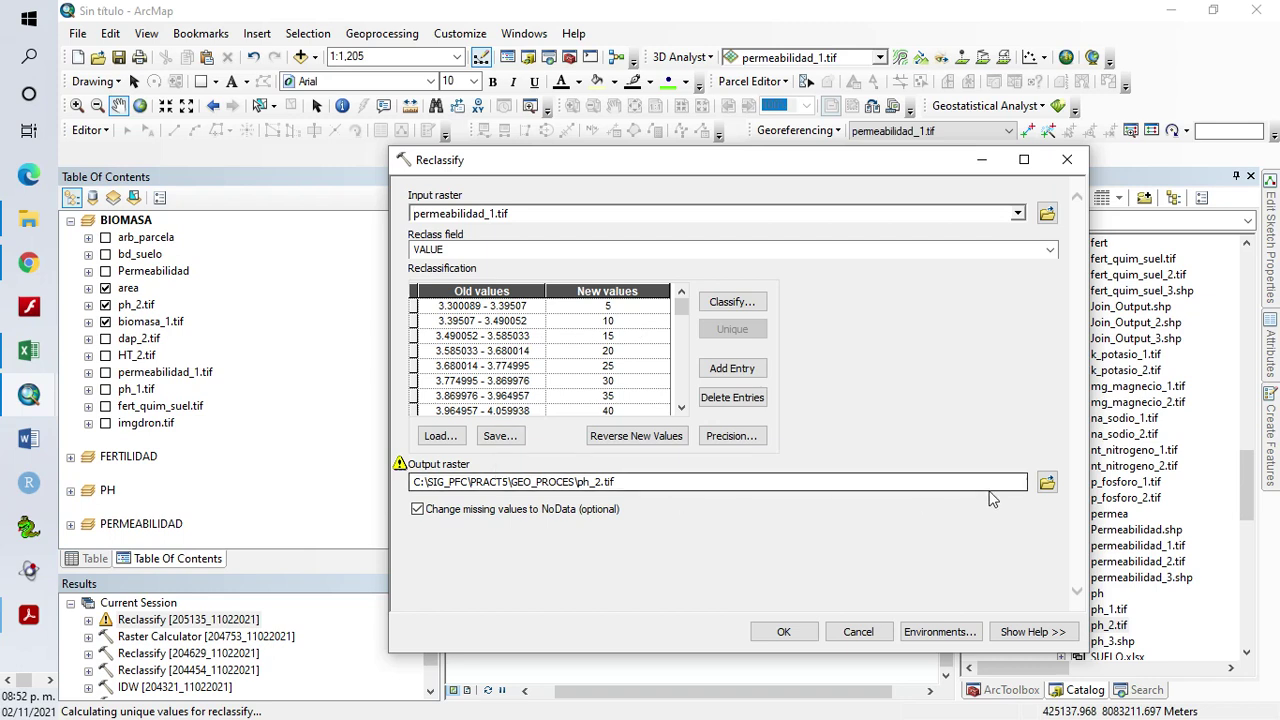
left_click(656, 482)
left_click_drag(656, 482, 583, 487)
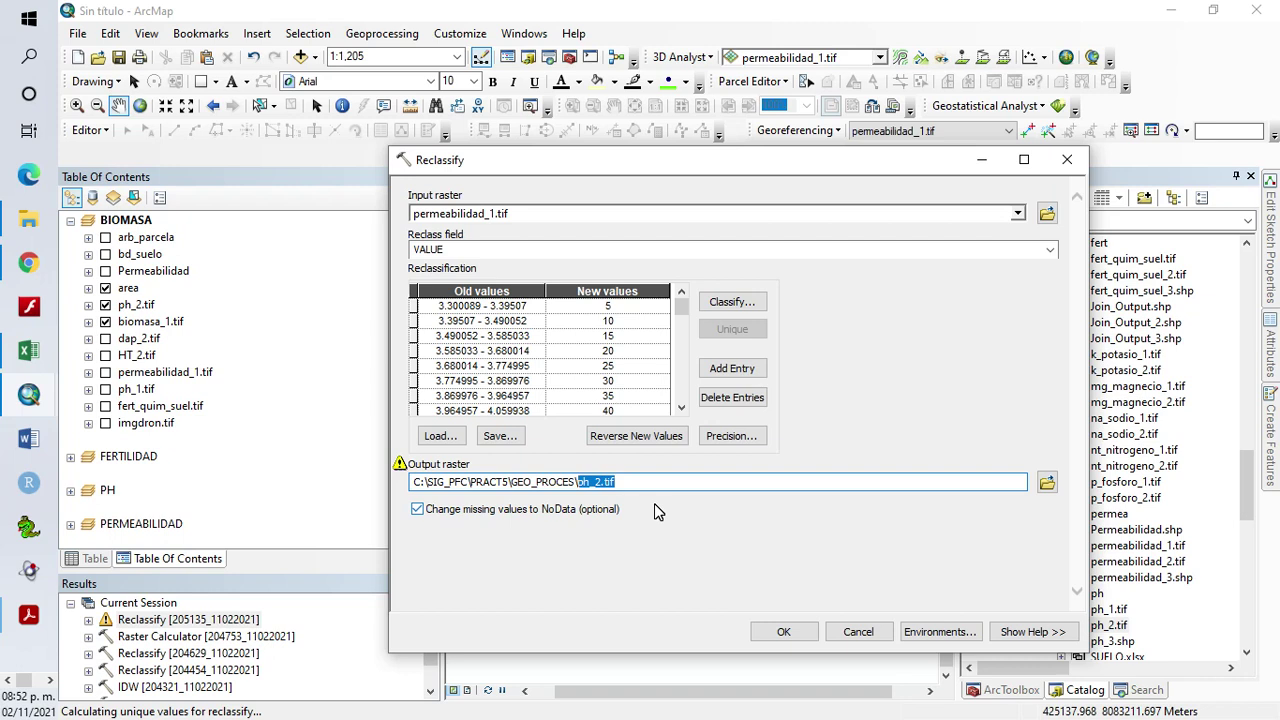
type("permeabilidad")
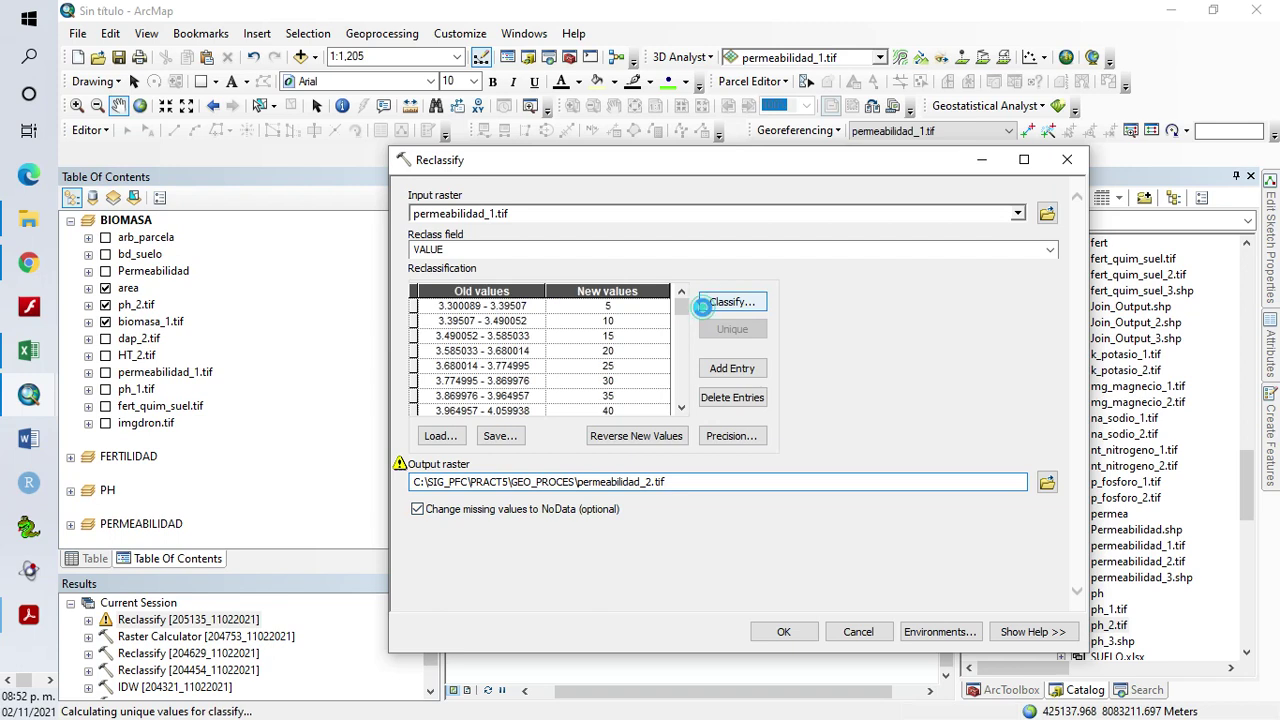
Classify permeabilidad_1.tif into 20 classes with the Equal Interval method
left_click(705, 303)
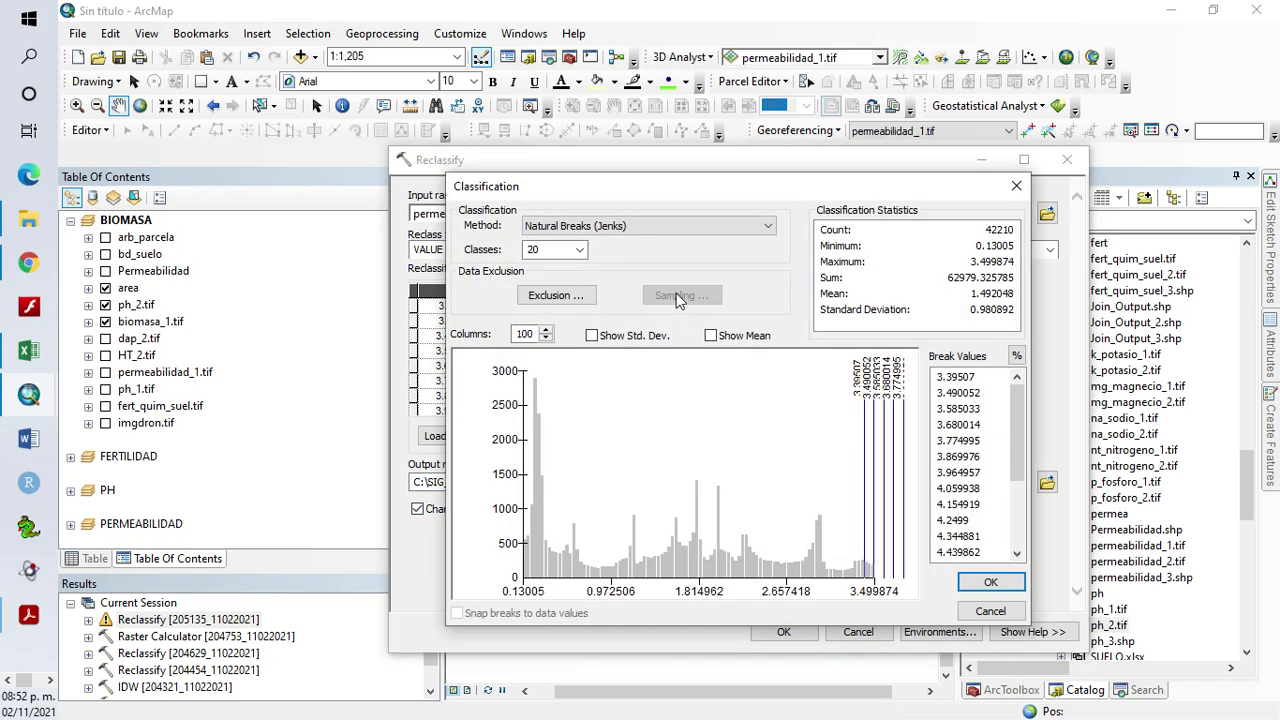
left_click(595, 231)
left_click(592, 253)
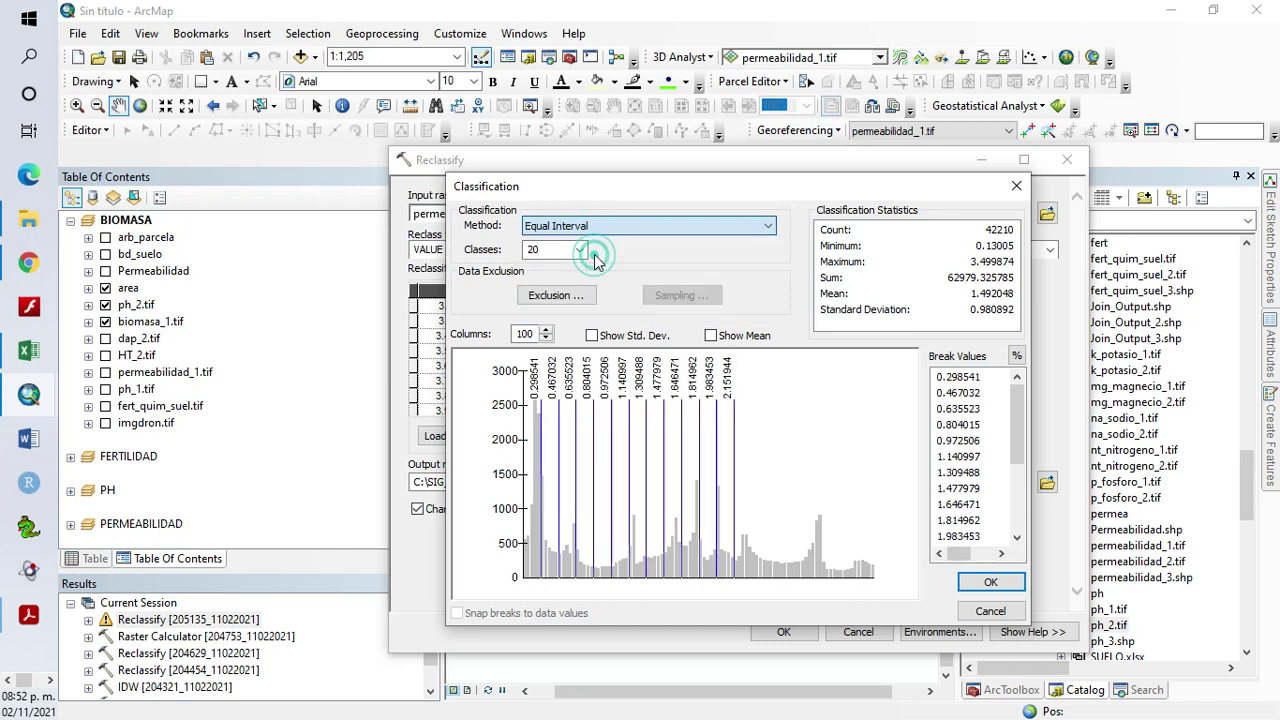
left_click(990, 582)
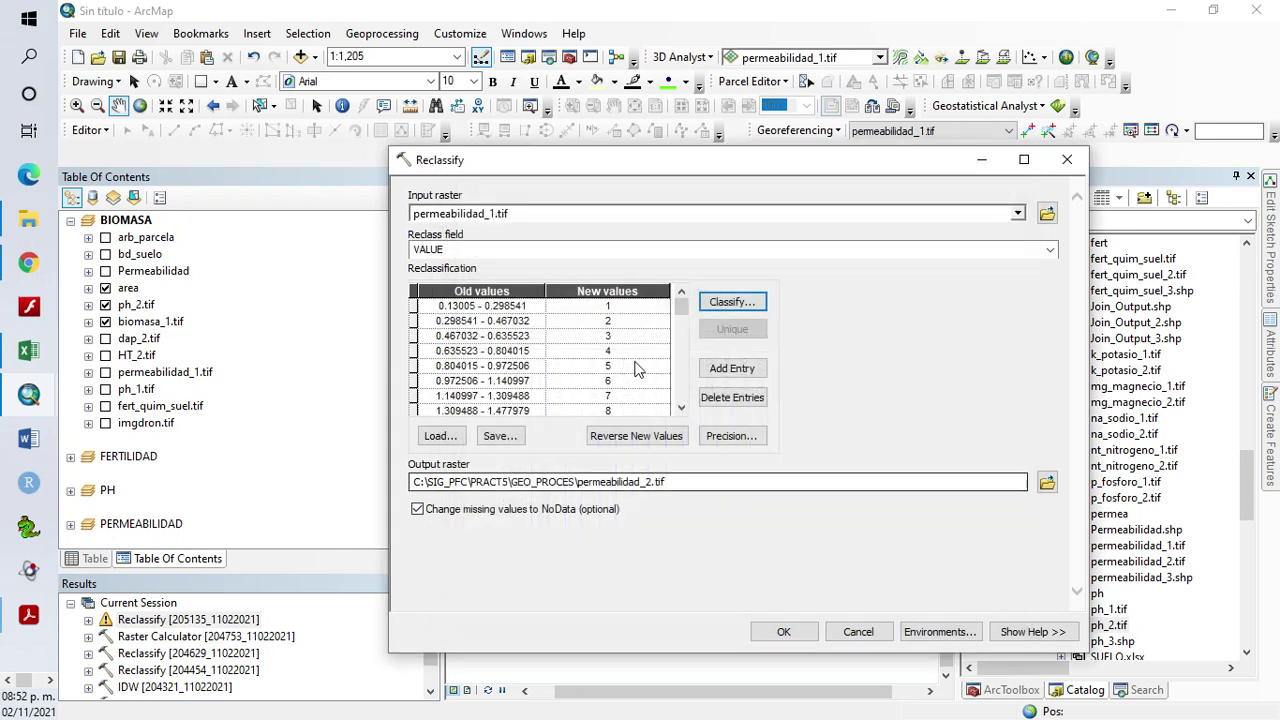
Set the new values of the 20 permeability classes from 5 to 100 in increments of 5 and run Reclassify
left_click(604, 310)
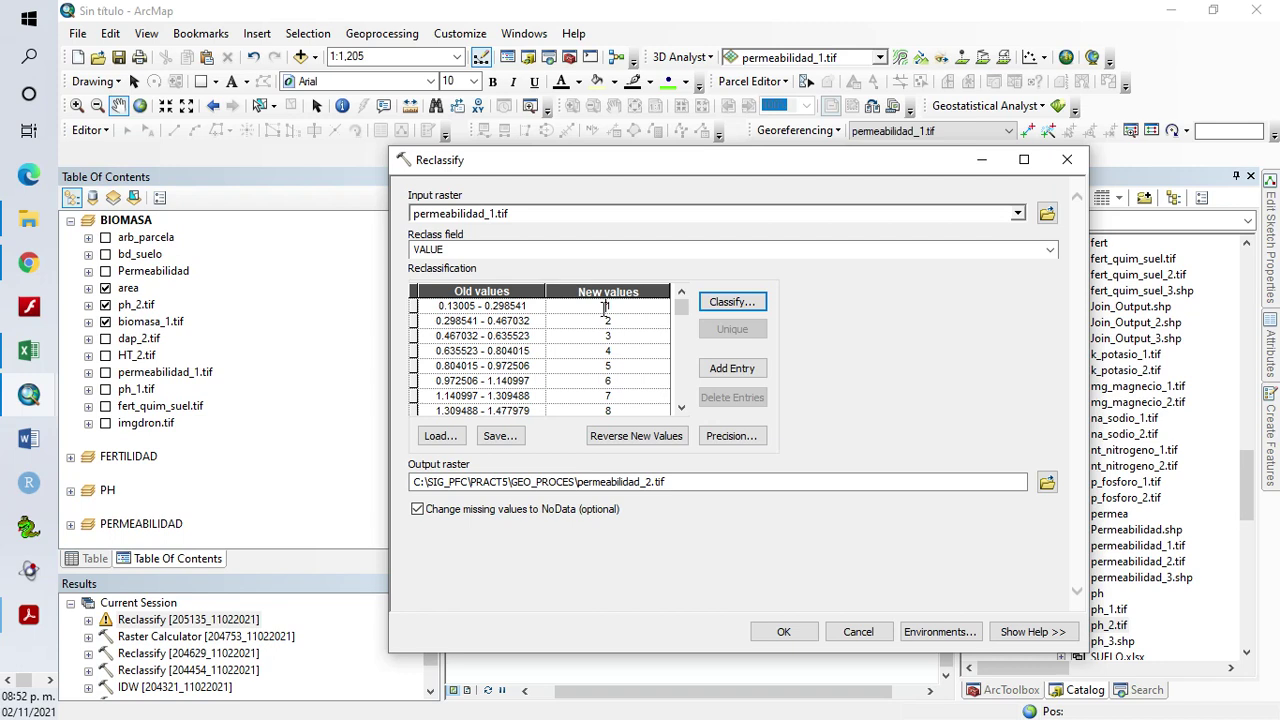
double_click(606, 307)
key("Down")
key("Down")
type("25")
key("Down")
type("30")
key("Down")
type("35")
key("Down")
type("40")
key("Down")
type("45")
key("Down")
type("5")
key("Down")
type("55")
key("Down")
type("6")
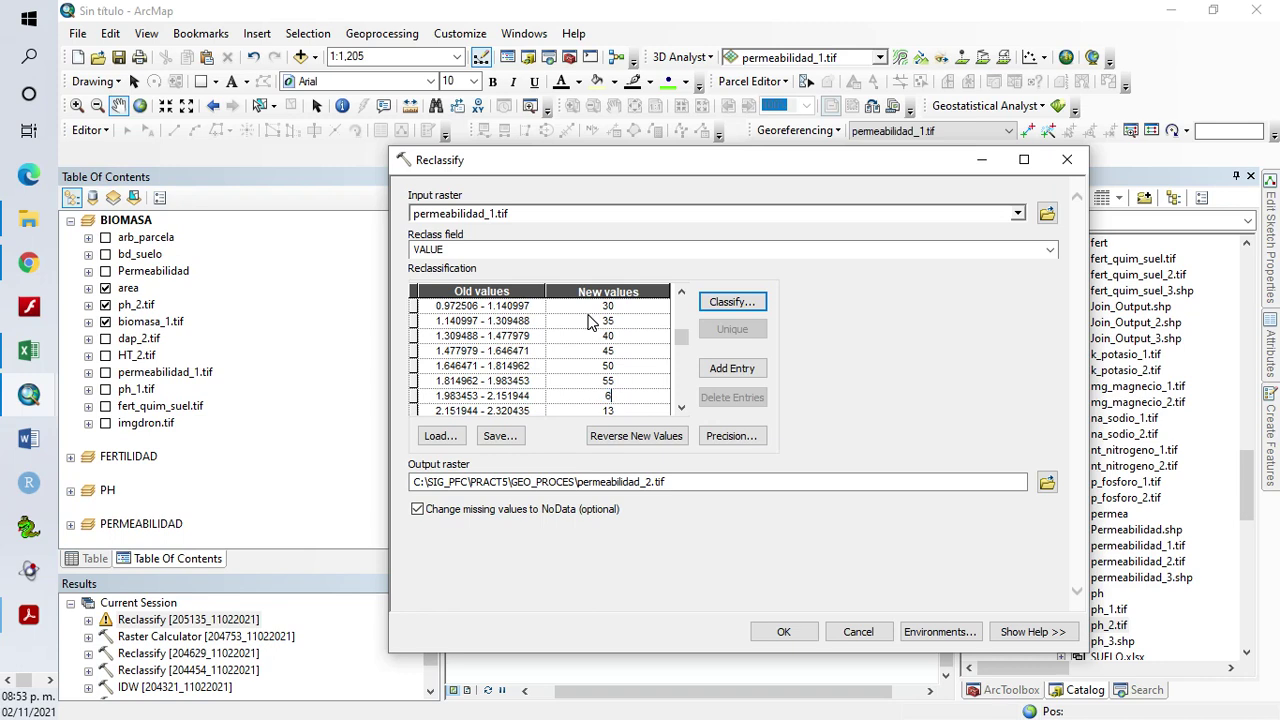
type("0")
key("Down")
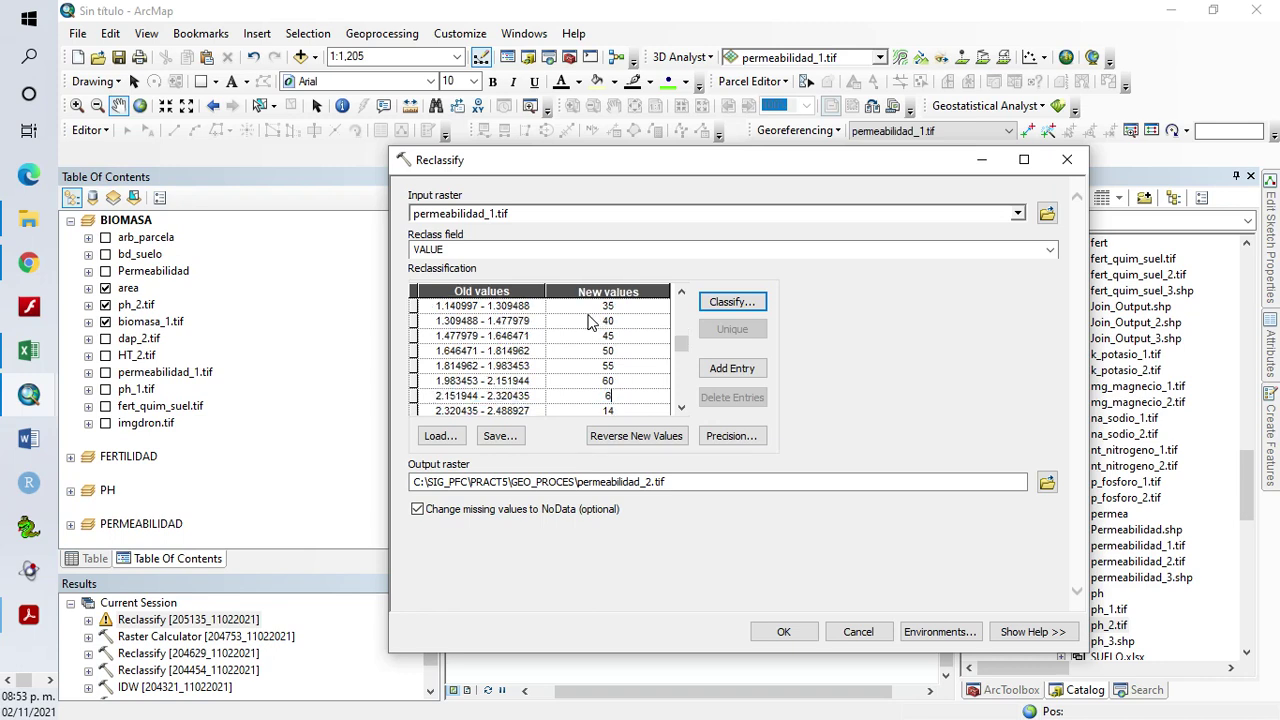
type("65")
key("Down")
type("70")
key("Down")
type("7")
key("Down")
type("80")
key("Down")
key("Down")
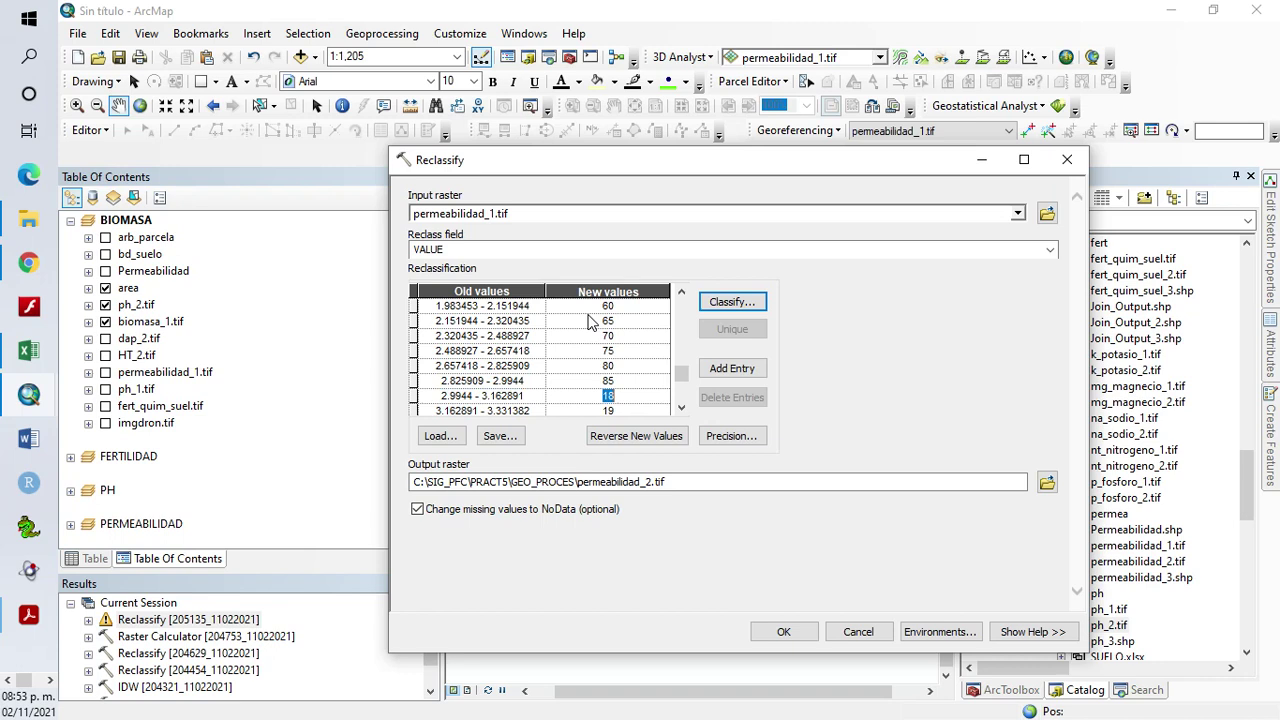
type("90")
key("Down")
type("95")
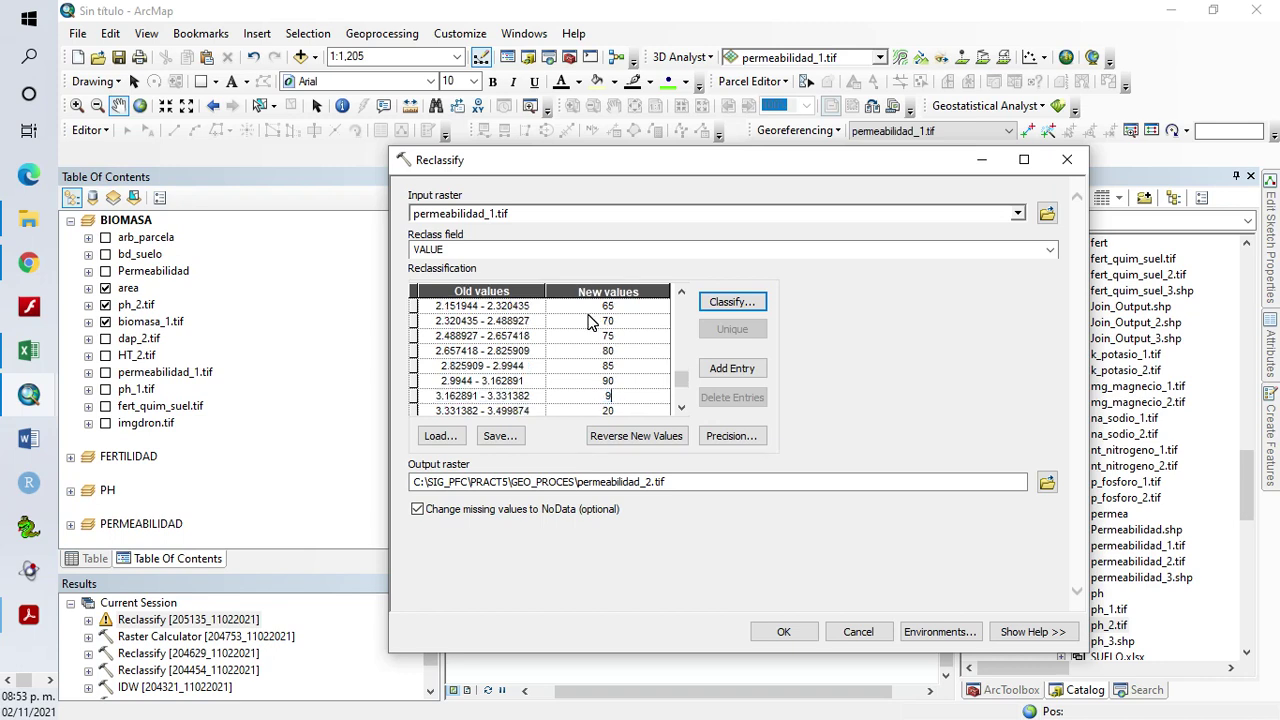
key("Down")
type("100")
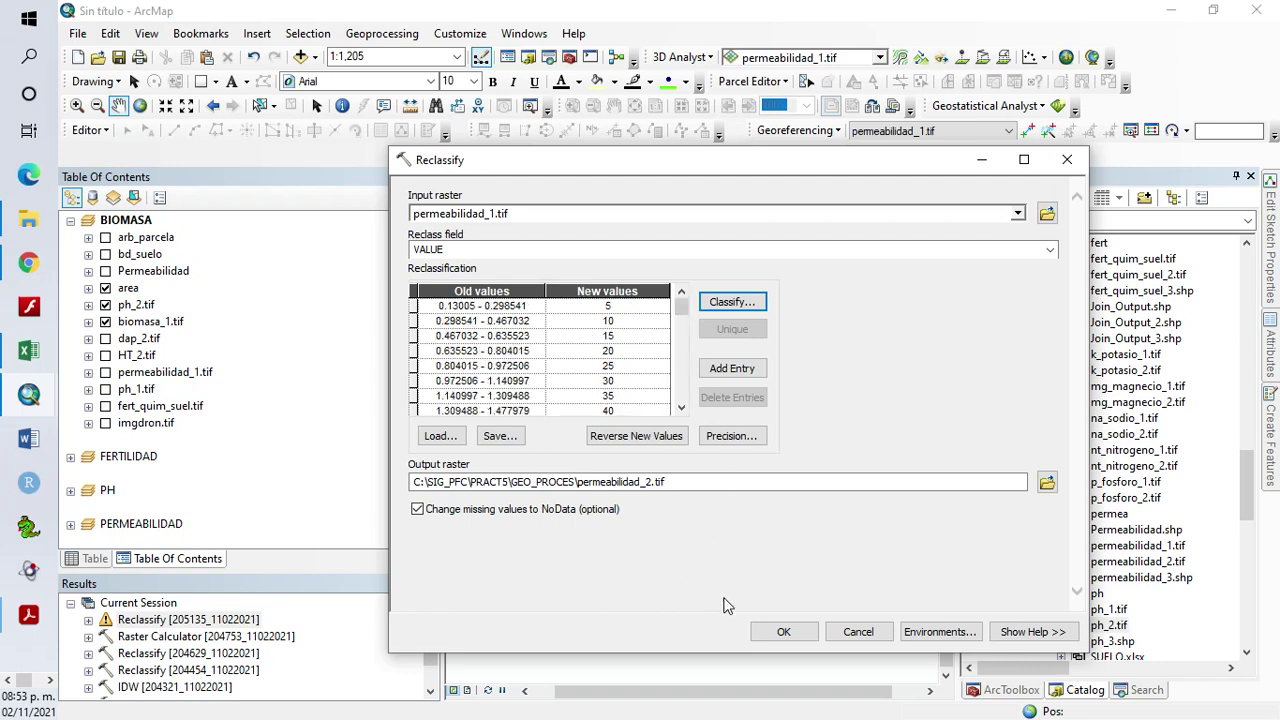
left_click(777, 630)
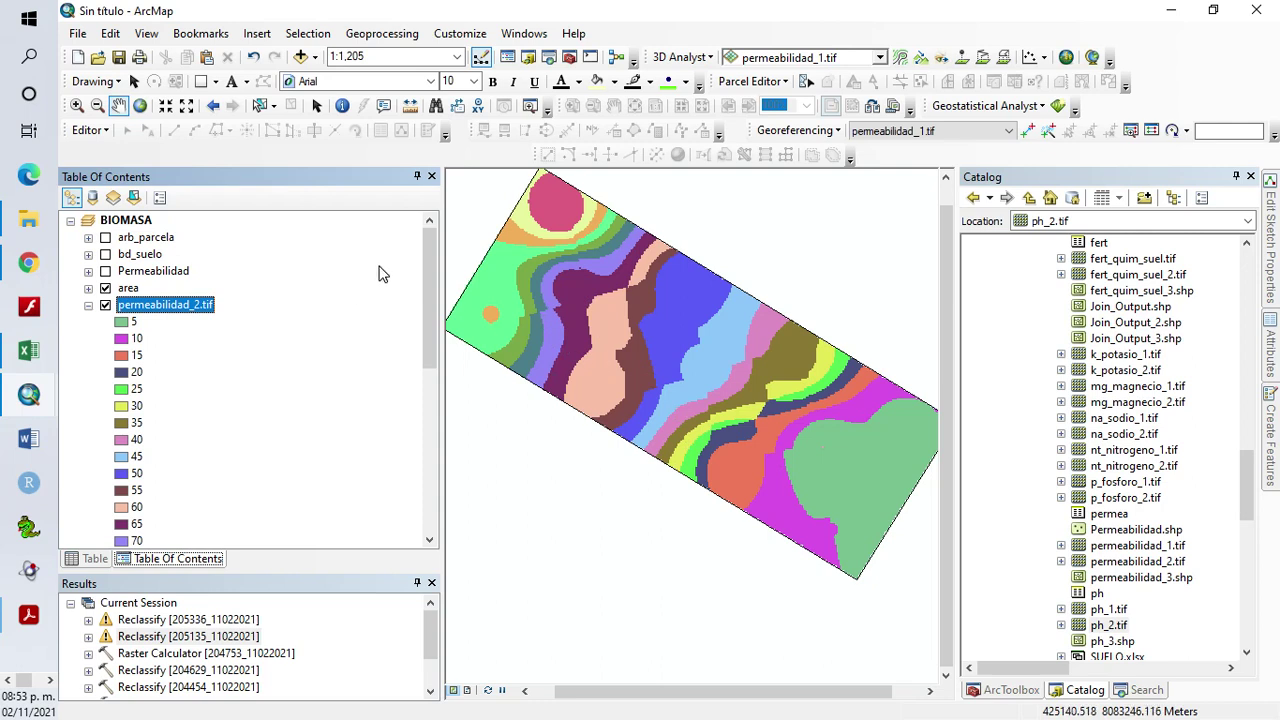
Collapse the permeabilidad_2.tif legend and open the Raster Calculator, placing its dialog clear of the layer list
left_click(89, 306)
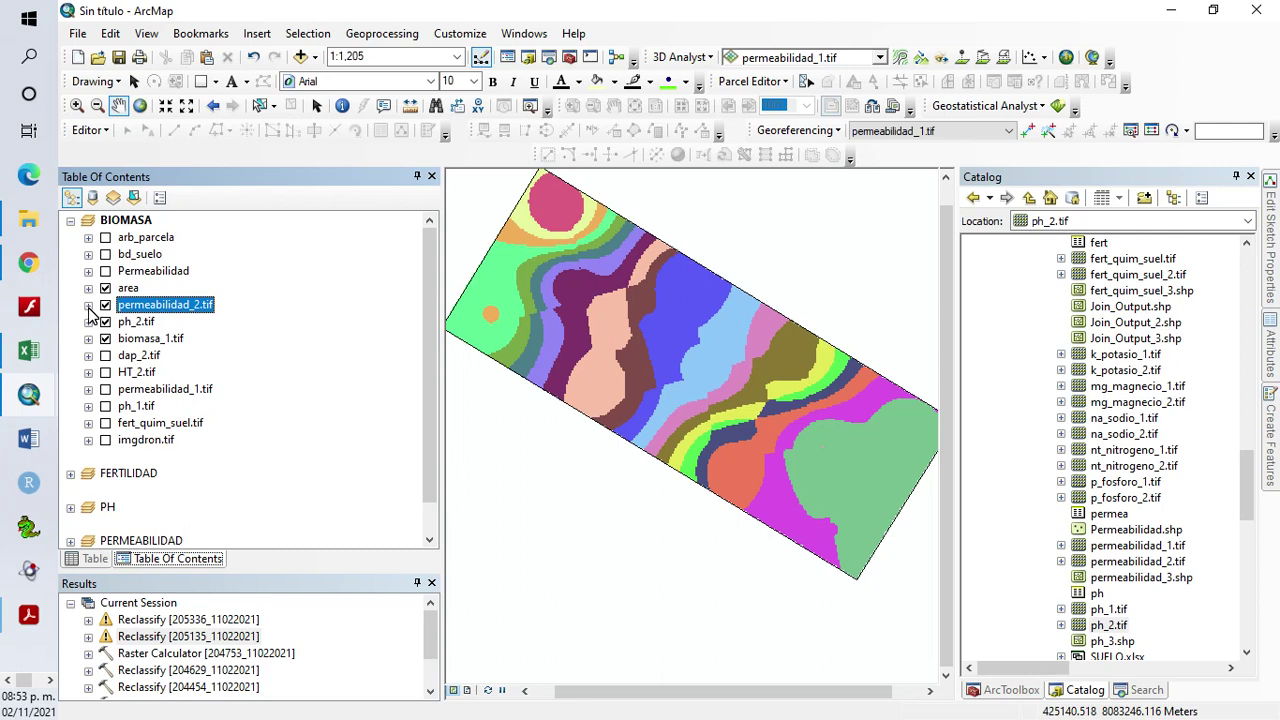
left_click(1015, 690)
double_click(1053, 469)
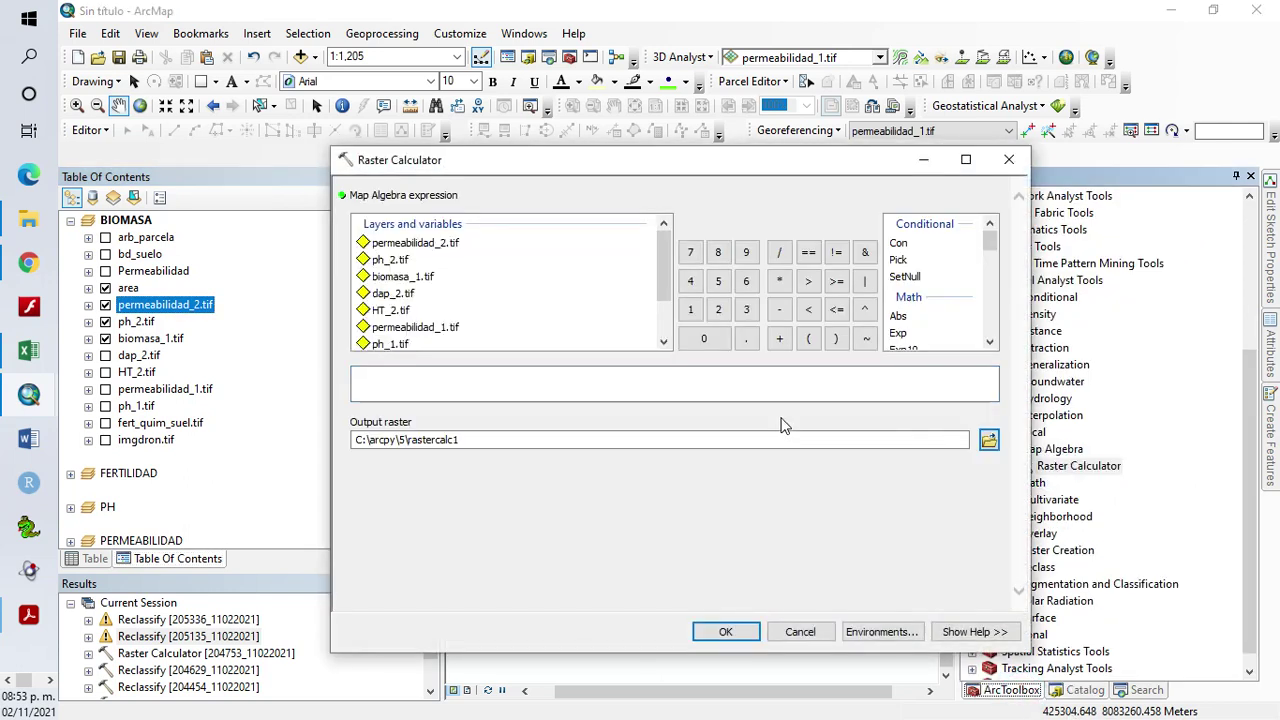
left_click_drag(569, 166, 663, 171)
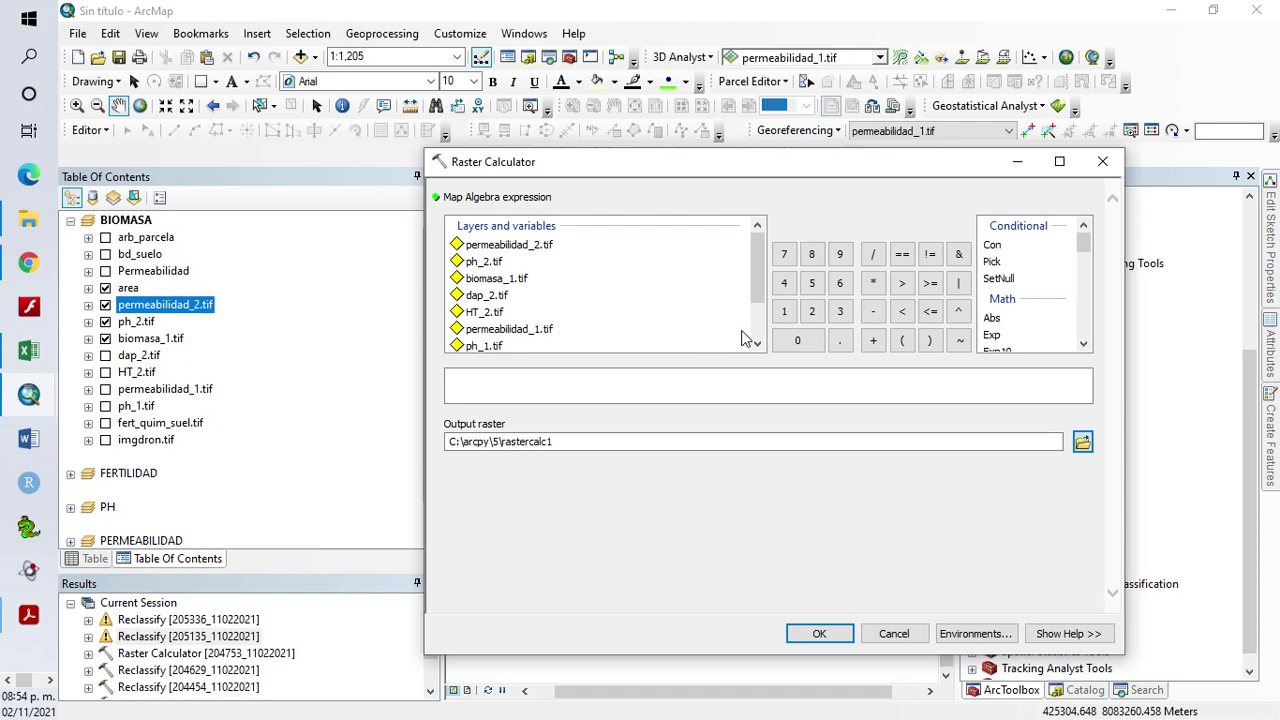
Start a parenthesised map algebra sum with permeabilidad_2.tif plus ph_2.tif
left_click(902, 340)
left_click(929, 341)
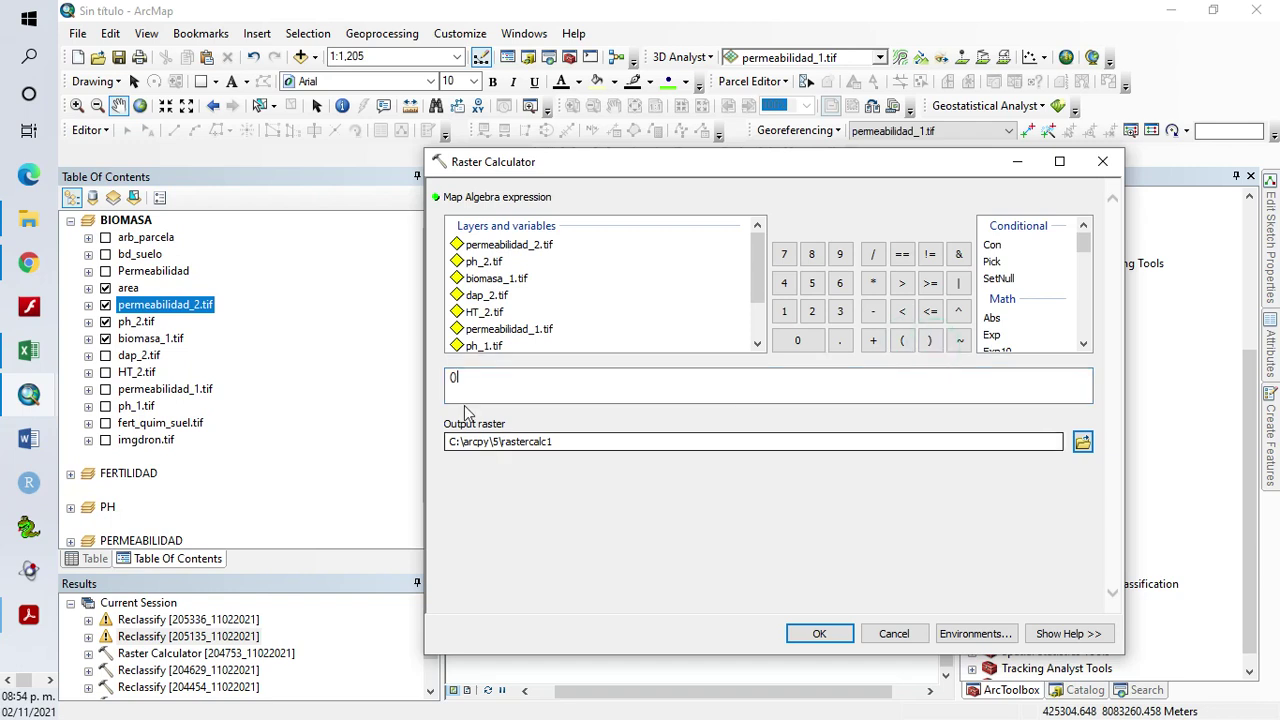
left_click(453, 378)
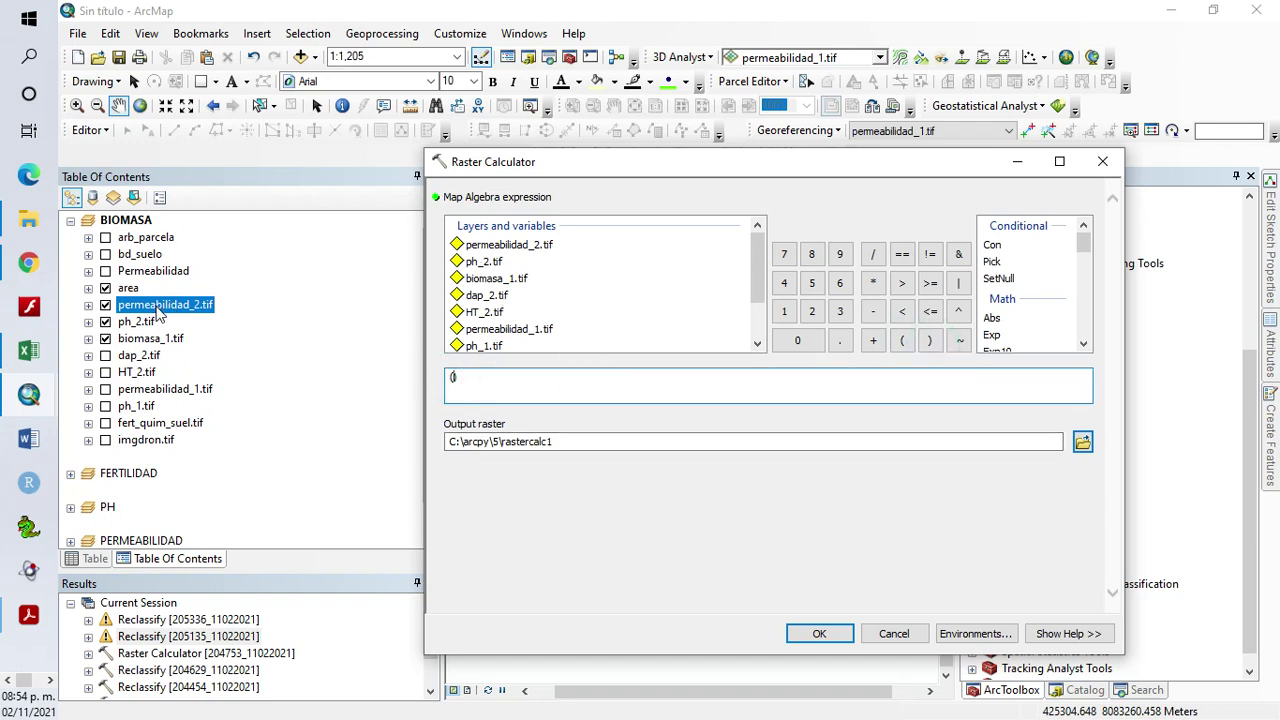
double_click(508, 249)
left_click(876, 343)
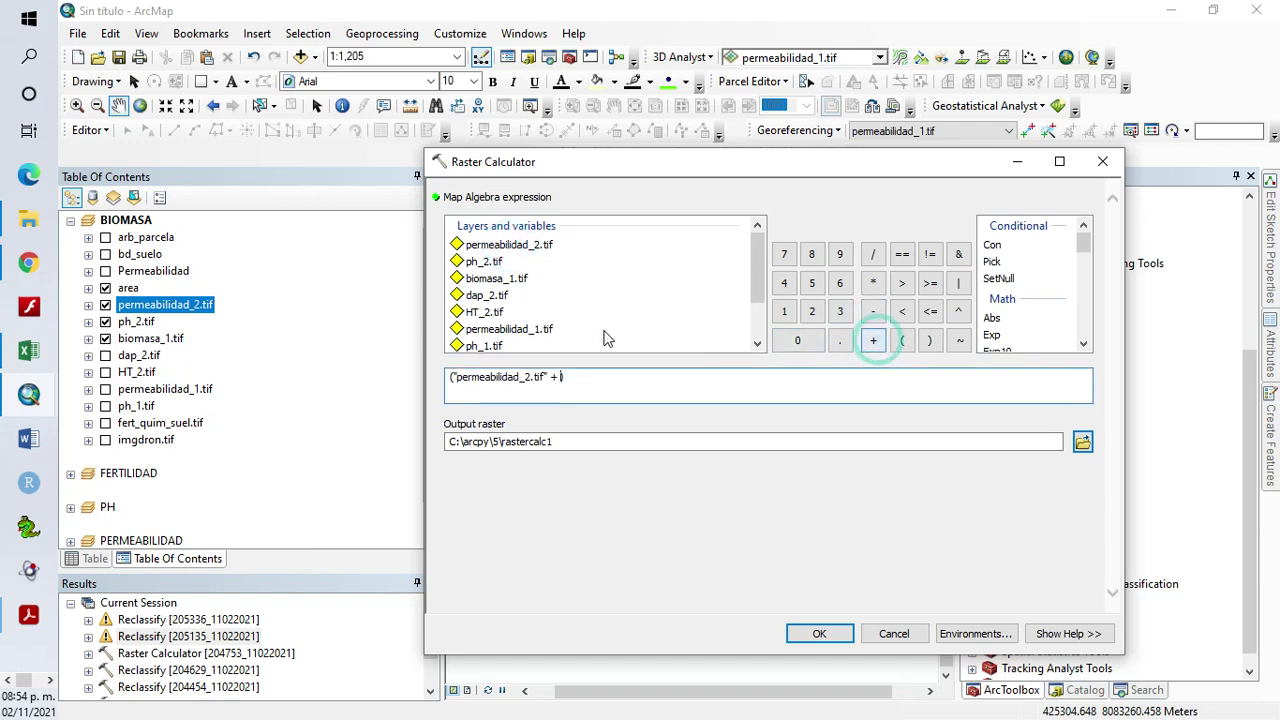
double_click(482, 264)
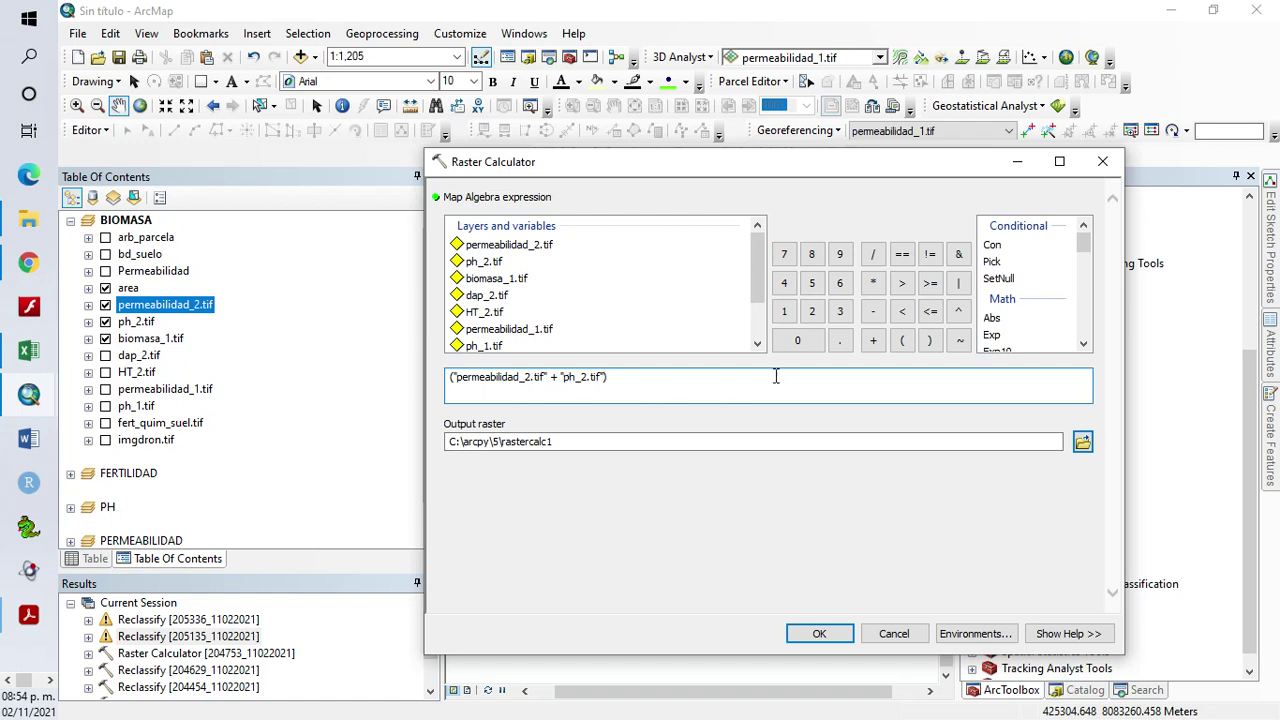
Add biomasa_1.tif and fert_quim_suel.tif to the sum inside the parentheses, checking the biomass raster's value range
left_click(872, 342)
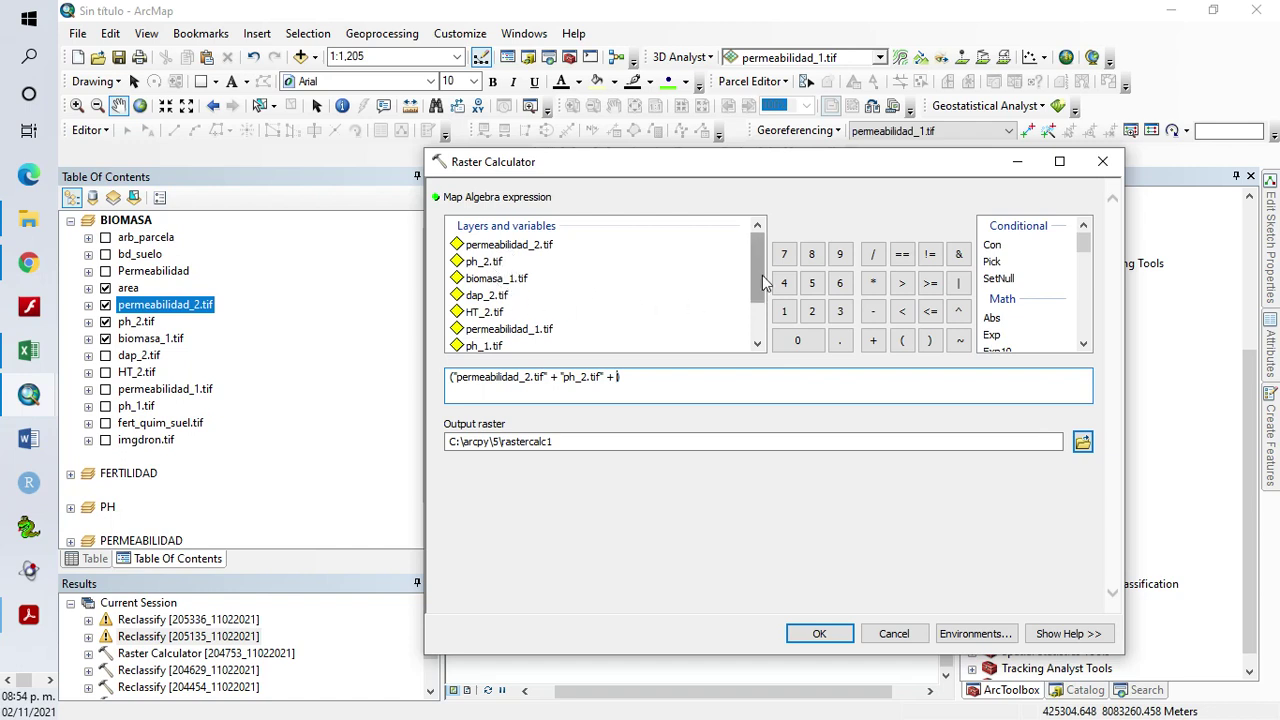
left_click_drag(760, 283, 763, 305)
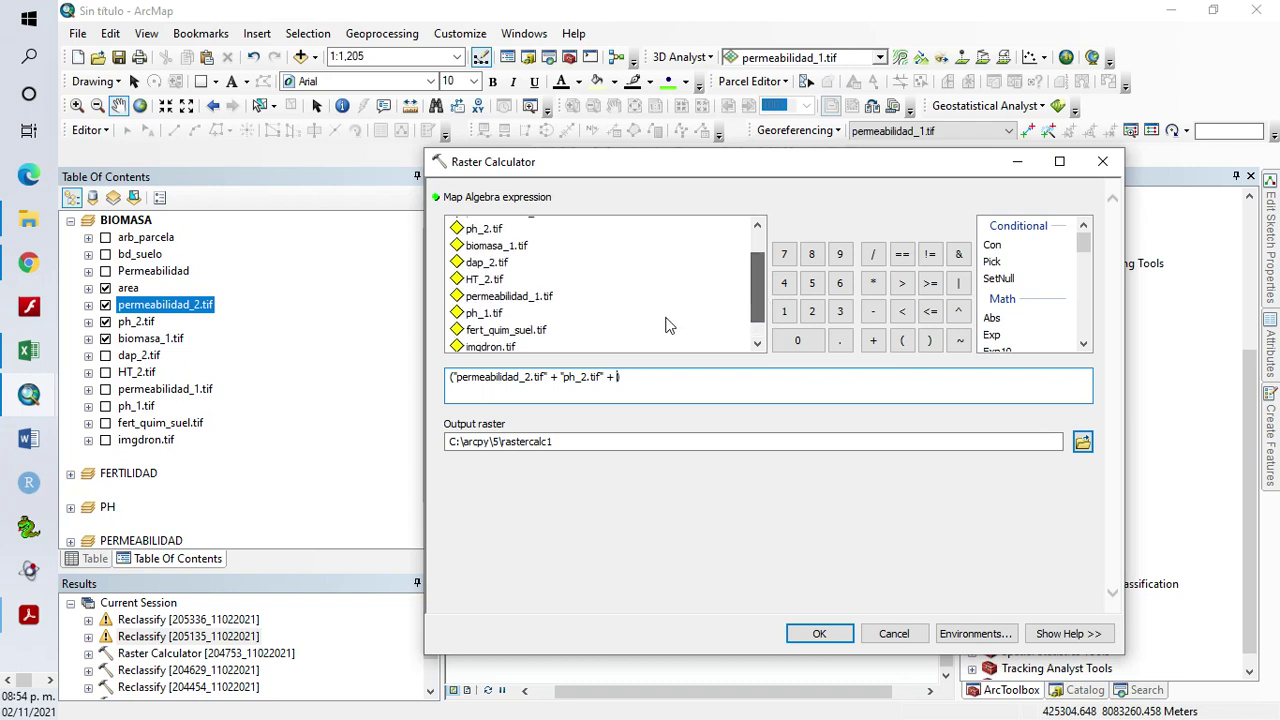
left_click(89, 338)
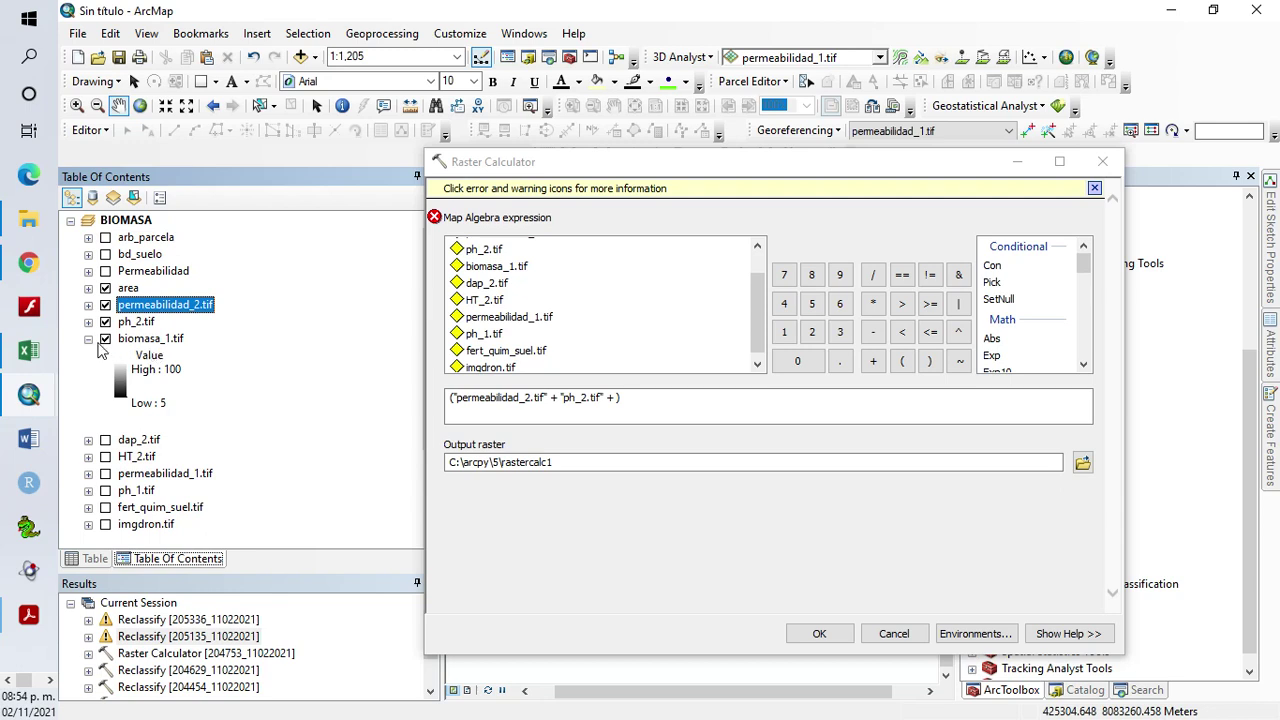
left_click(90, 340)
left_click(613, 398)
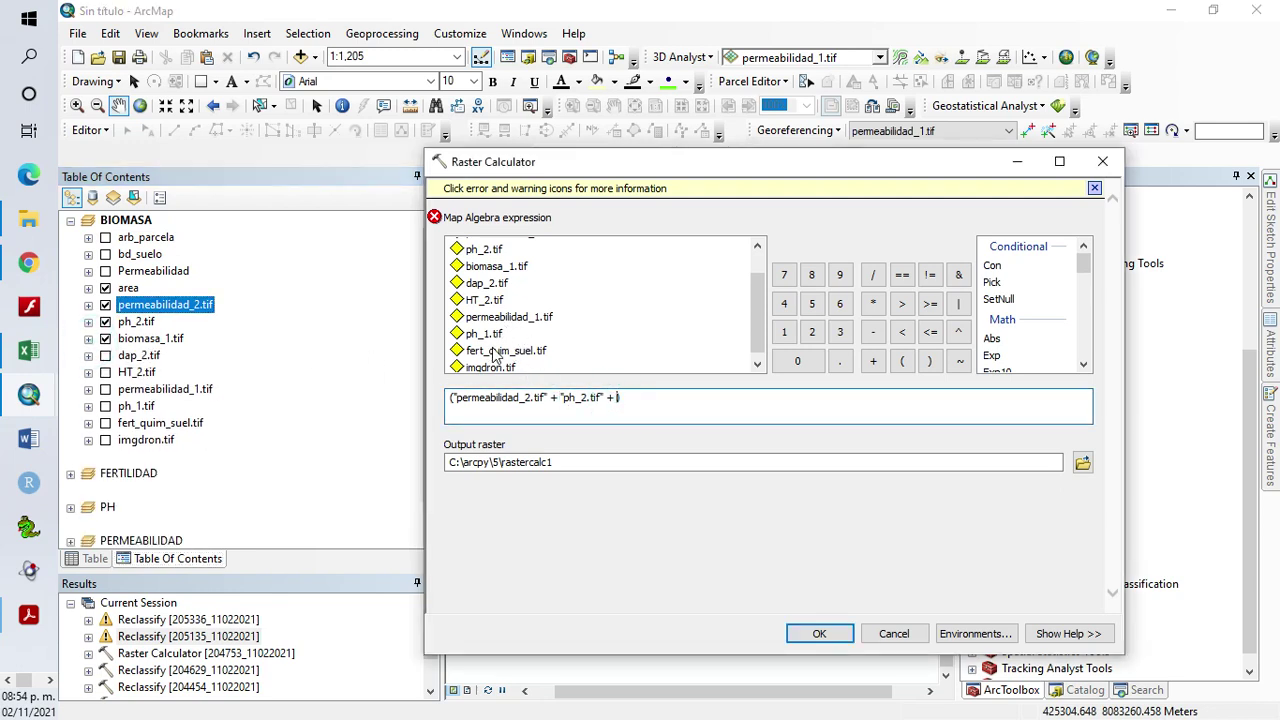
double_click(497, 266)
left_click(873, 361)
left_click(757, 366)
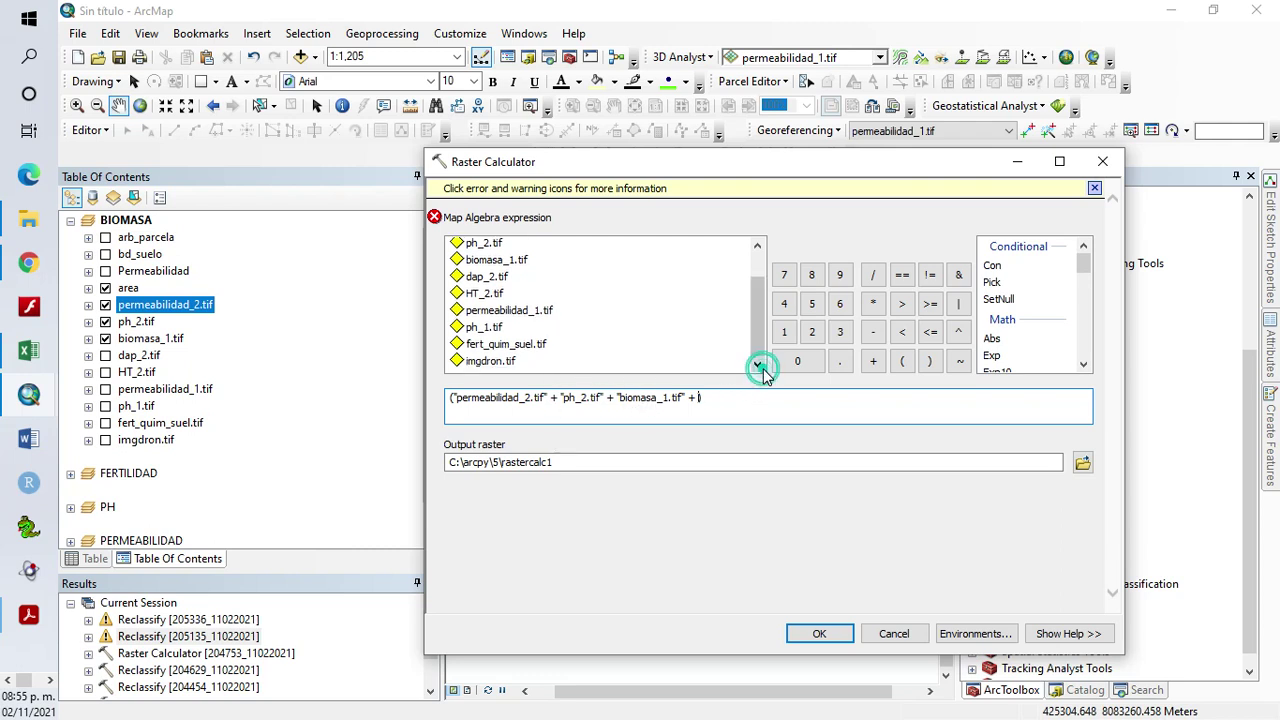
double_click(512, 344)
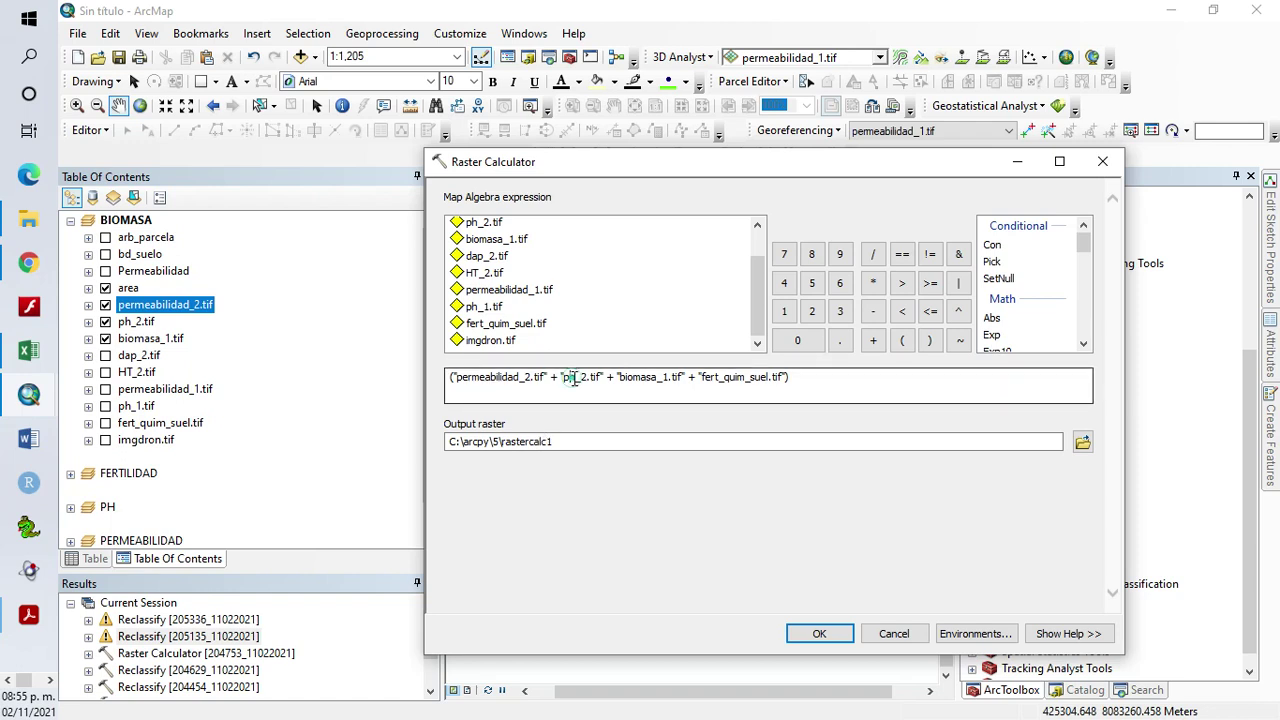
Divide the parenthesised sum of the four rasters by 4
left_click(716, 378)
left_click(810, 378)
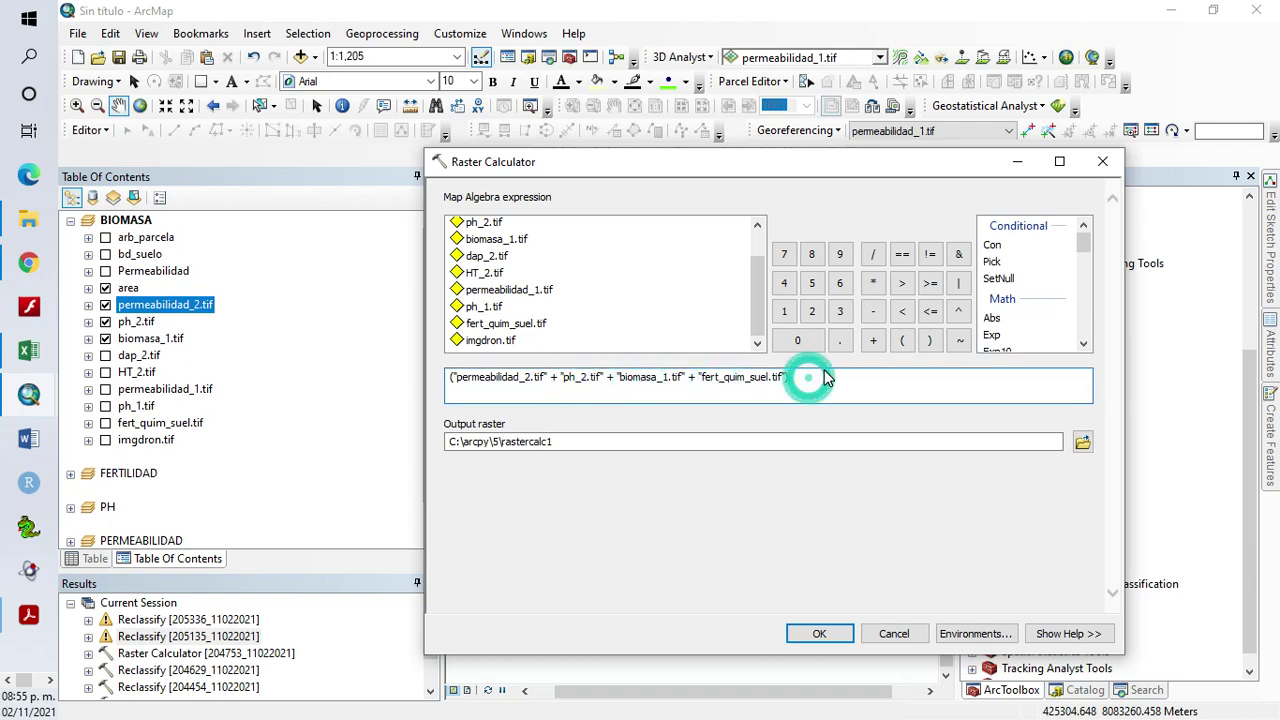
left_click(872, 254)
left_click(786, 285)
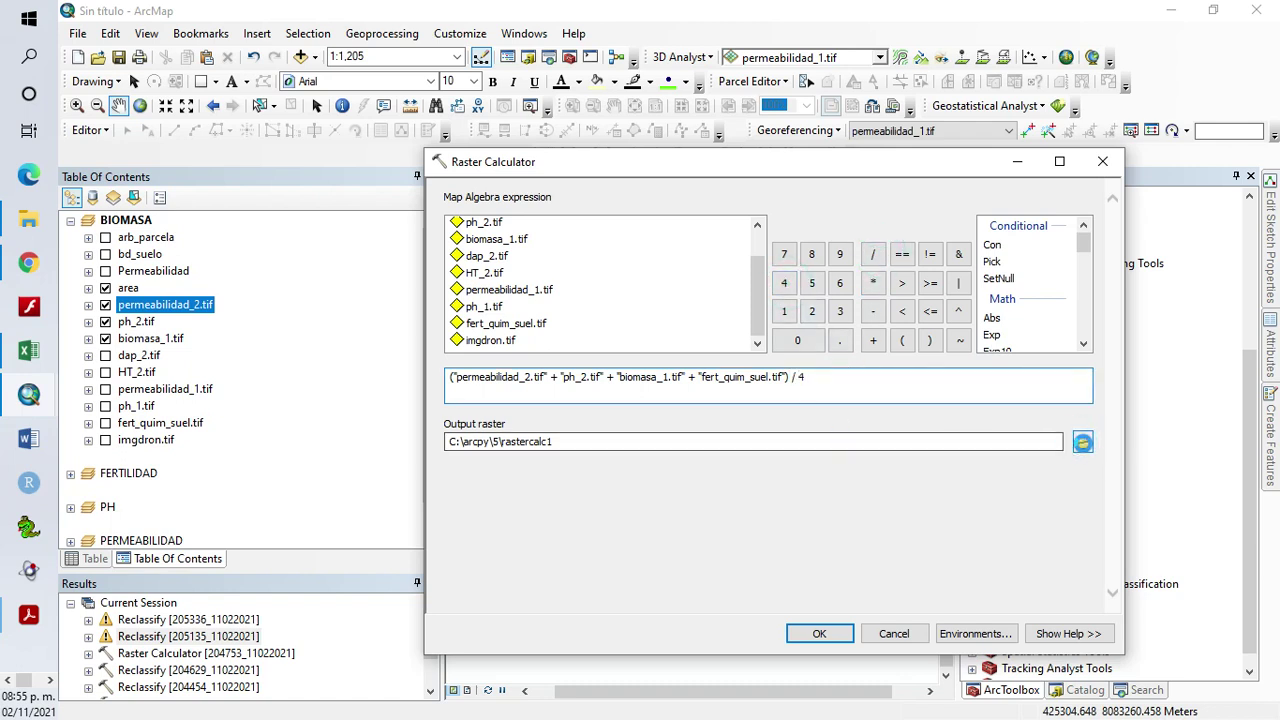
Set the output raster to indice_sitio.tif in the GEO_PROCES folder and run the raster calculation
left_click(1083, 442)
left_click(677, 503)
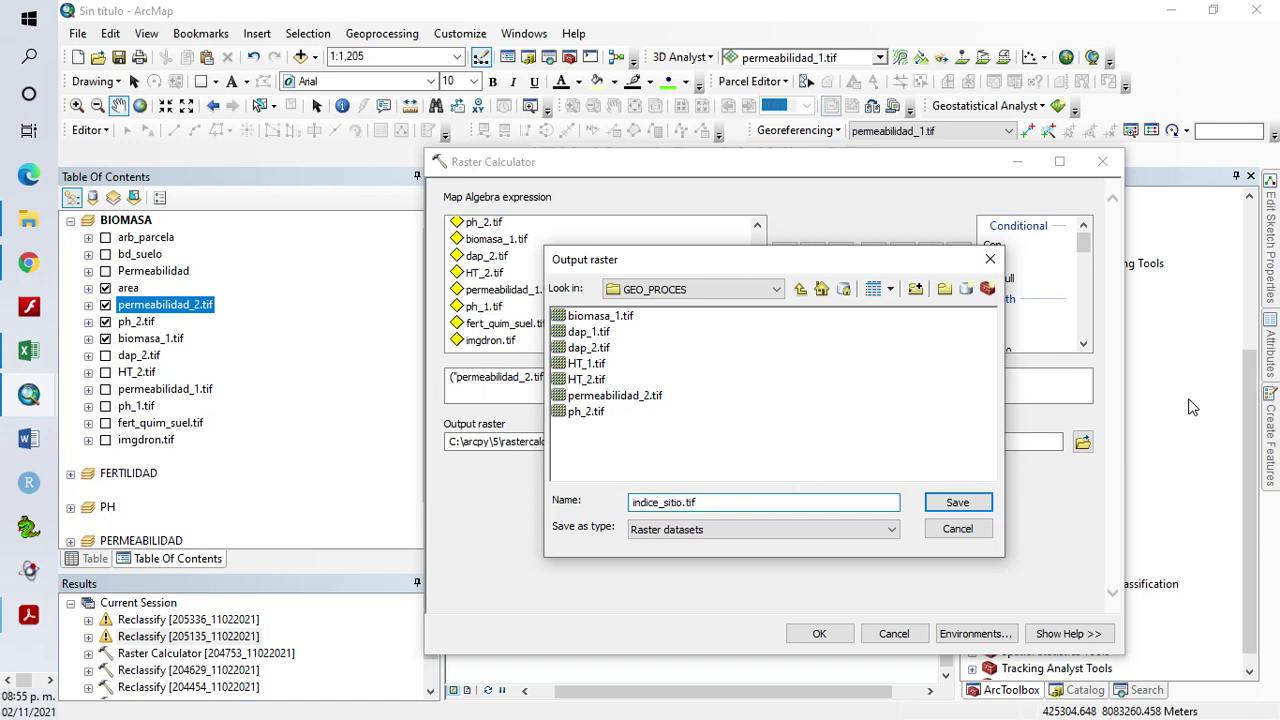
left_click(955, 503)
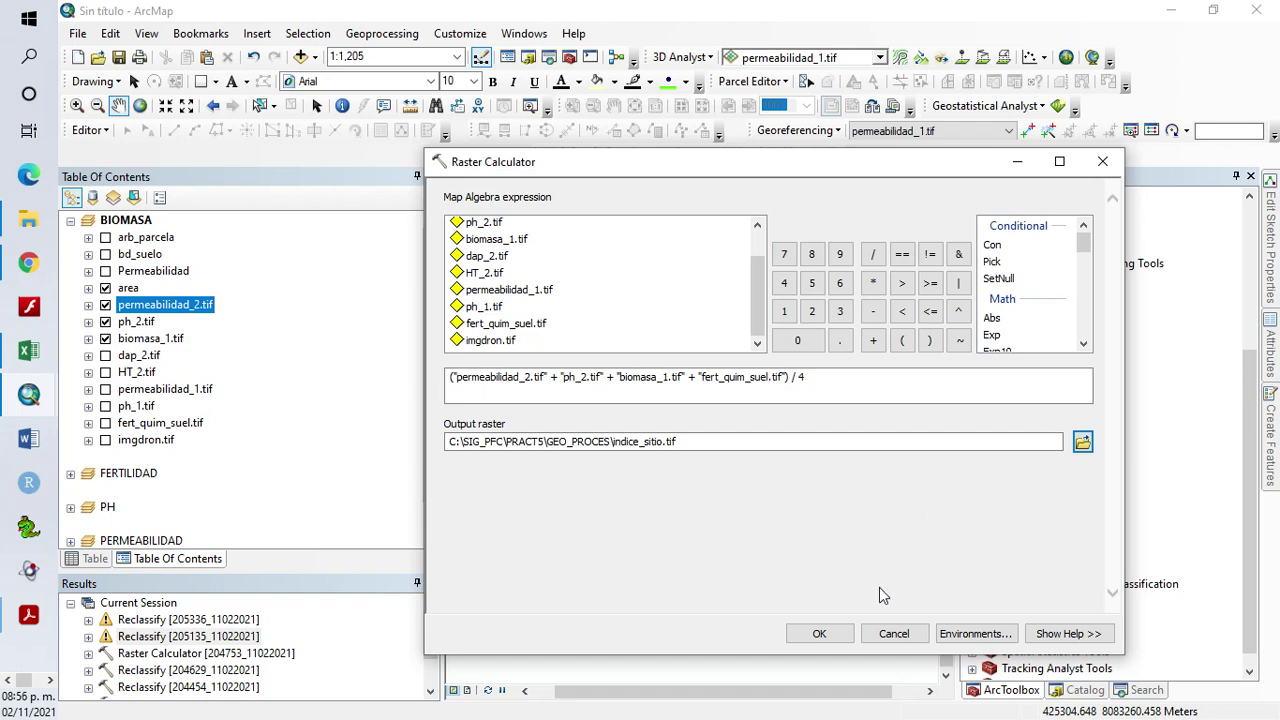
left_click(818, 634)
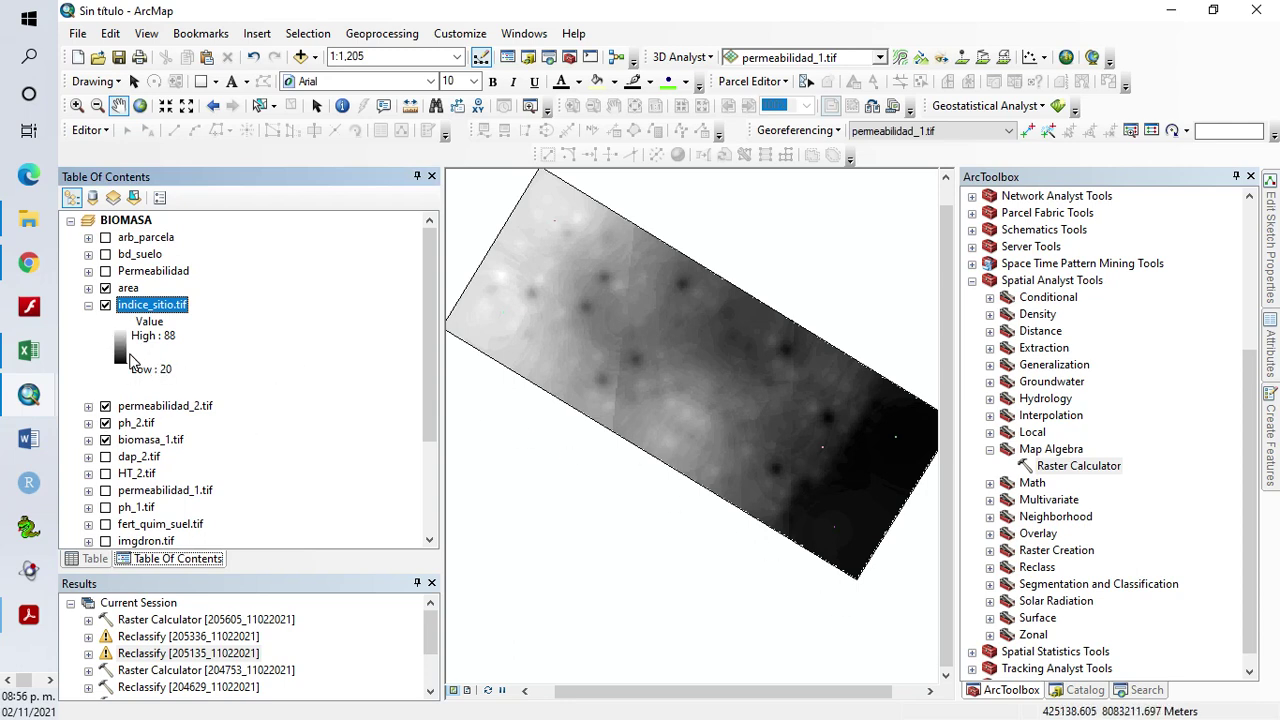
Apply the red-yellow-green color ramp to indice_sitio.tif
double_click(120, 352)
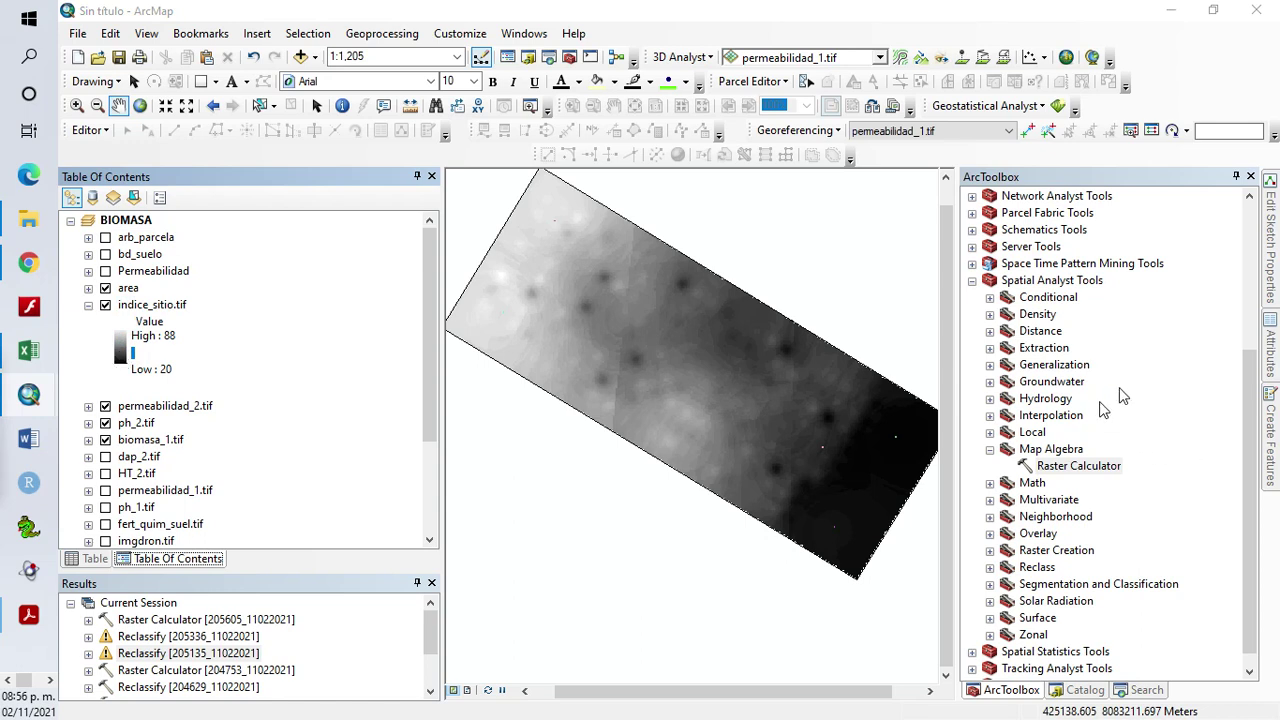
left_click(757, 413)
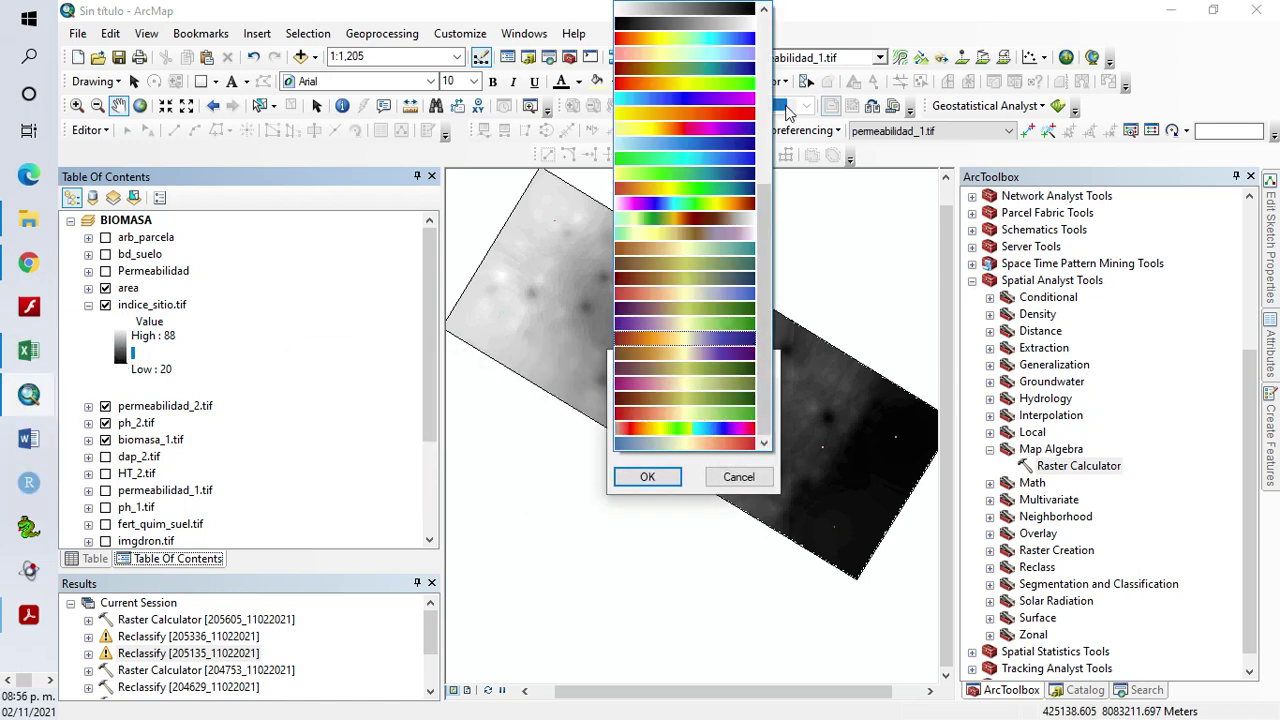
left_click(700, 95)
left_click(650, 476)
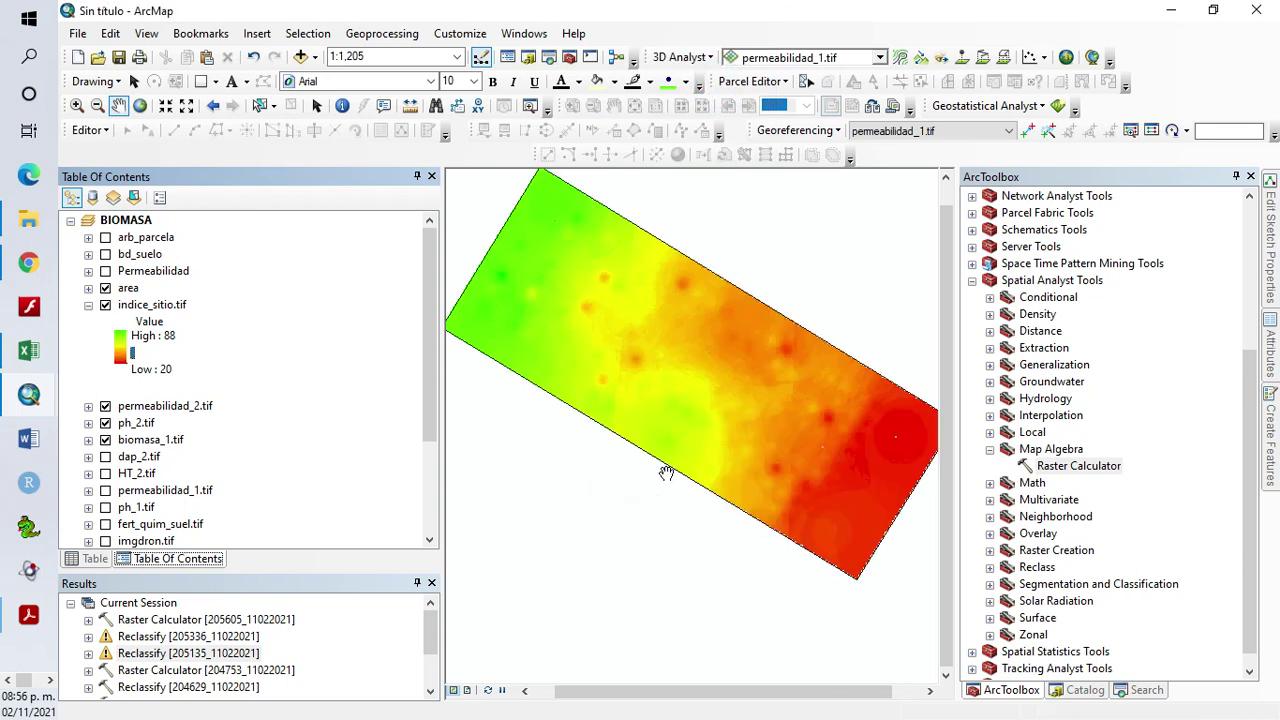
left_click_drag(608, 280, 626, 287)
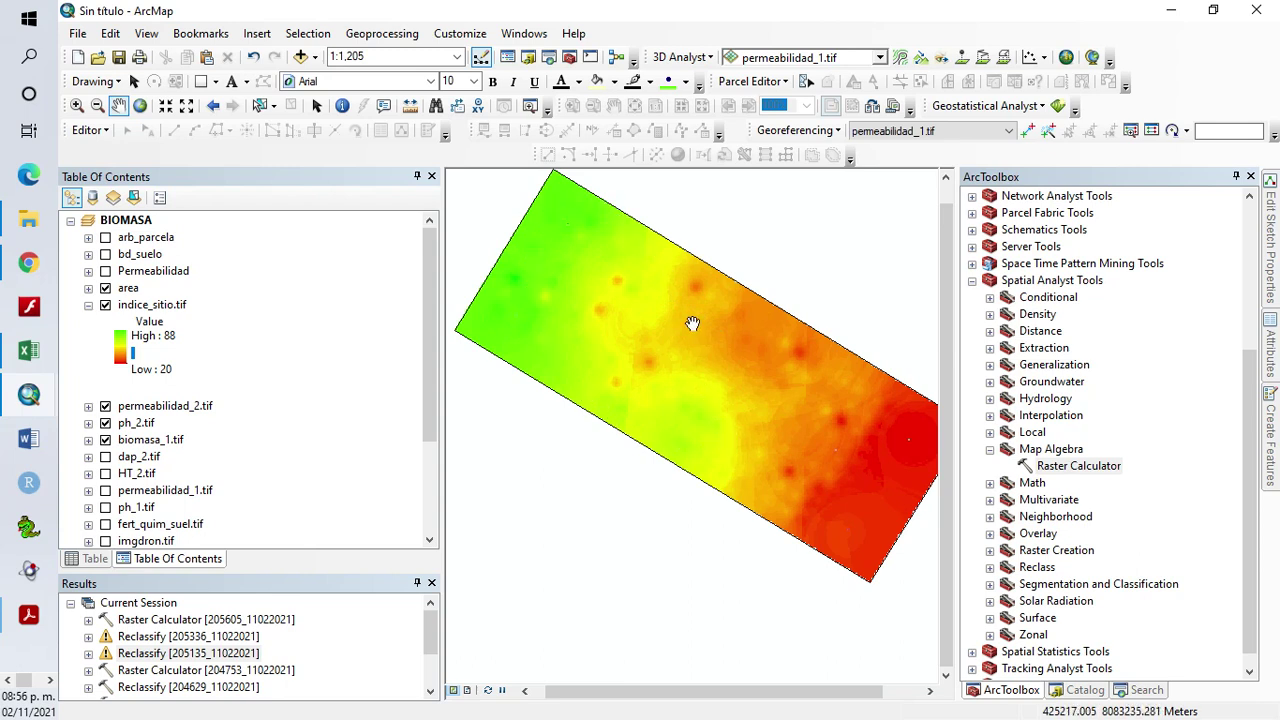
left_click_drag(807, 481, 798, 521)
left_click_drag(581, 282, 586, 278)
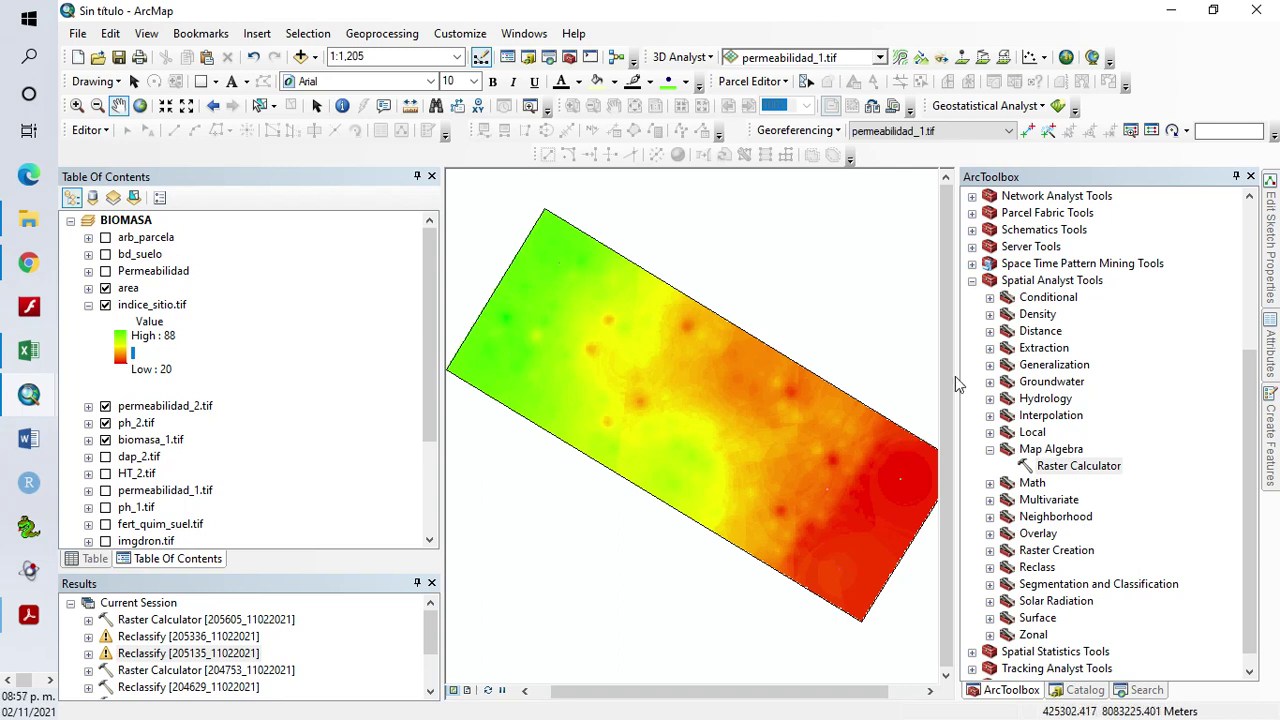
Start the Spatial Analyst Contour tool with indice_sitio.tif as the input raster
left_click(1020, 281)
left_click(991, 449)
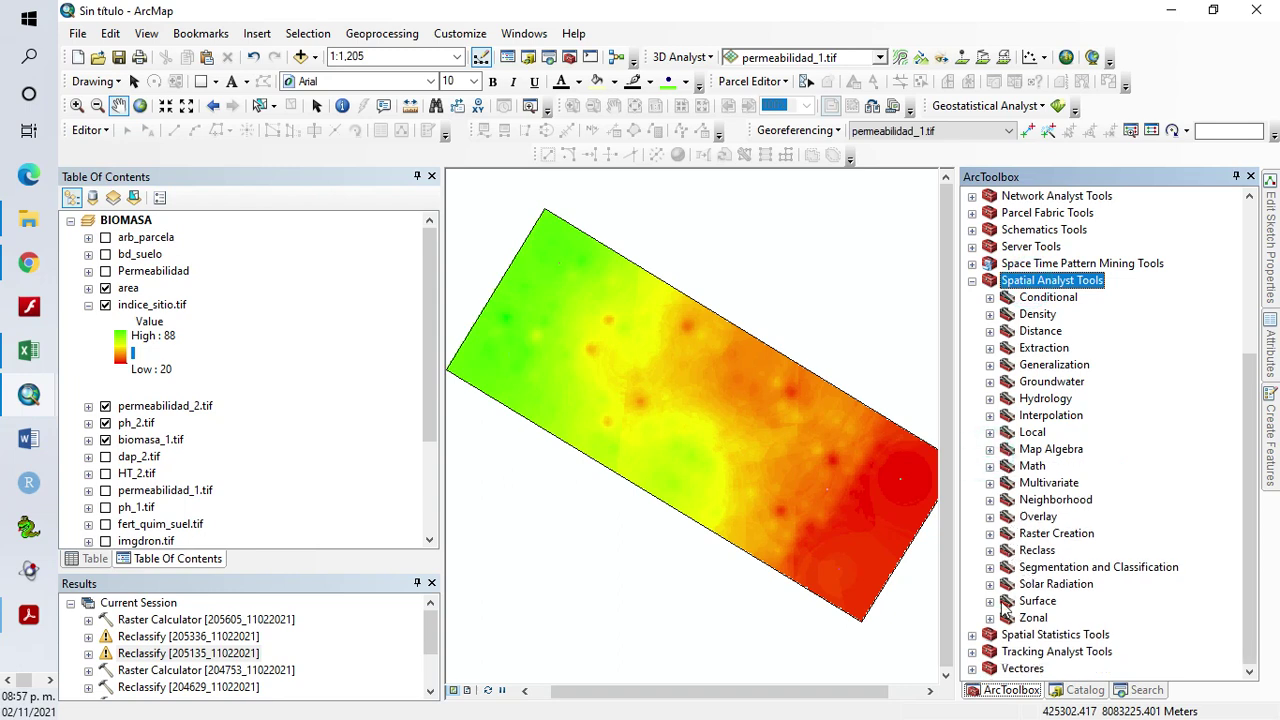
left_click(990, 601)
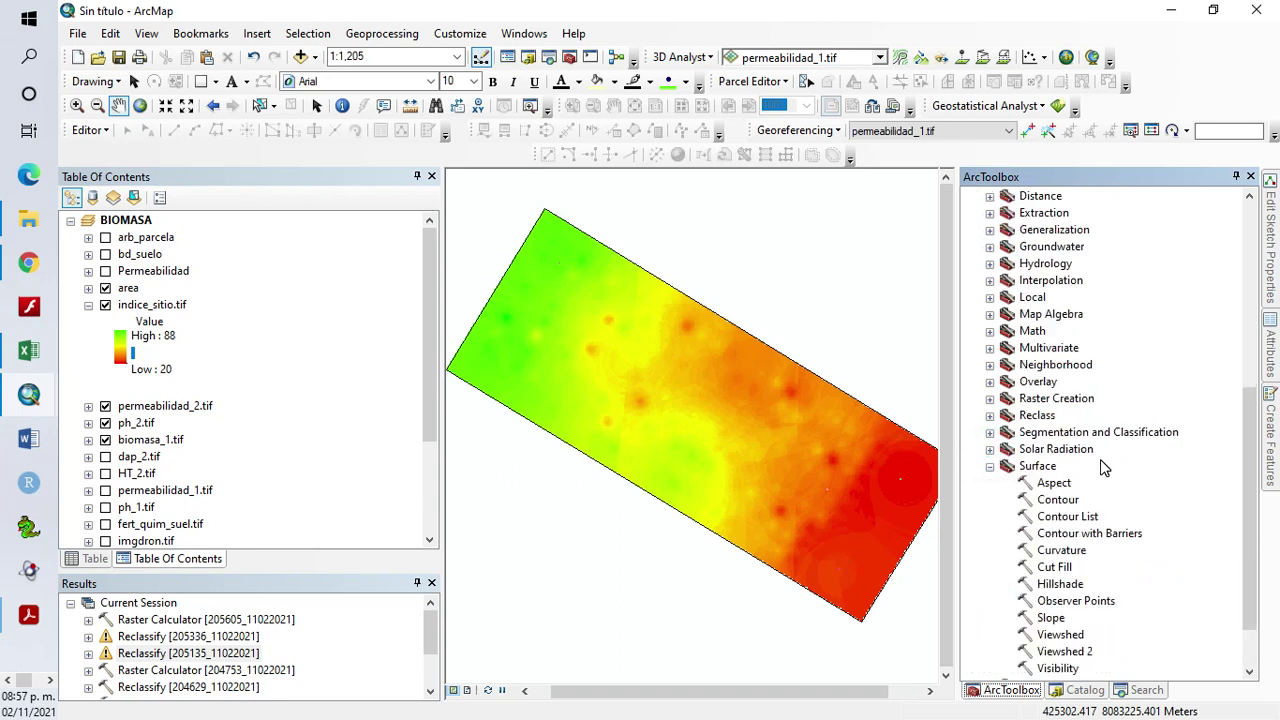
left_click(1055, 500)
double_click(1050, 499)
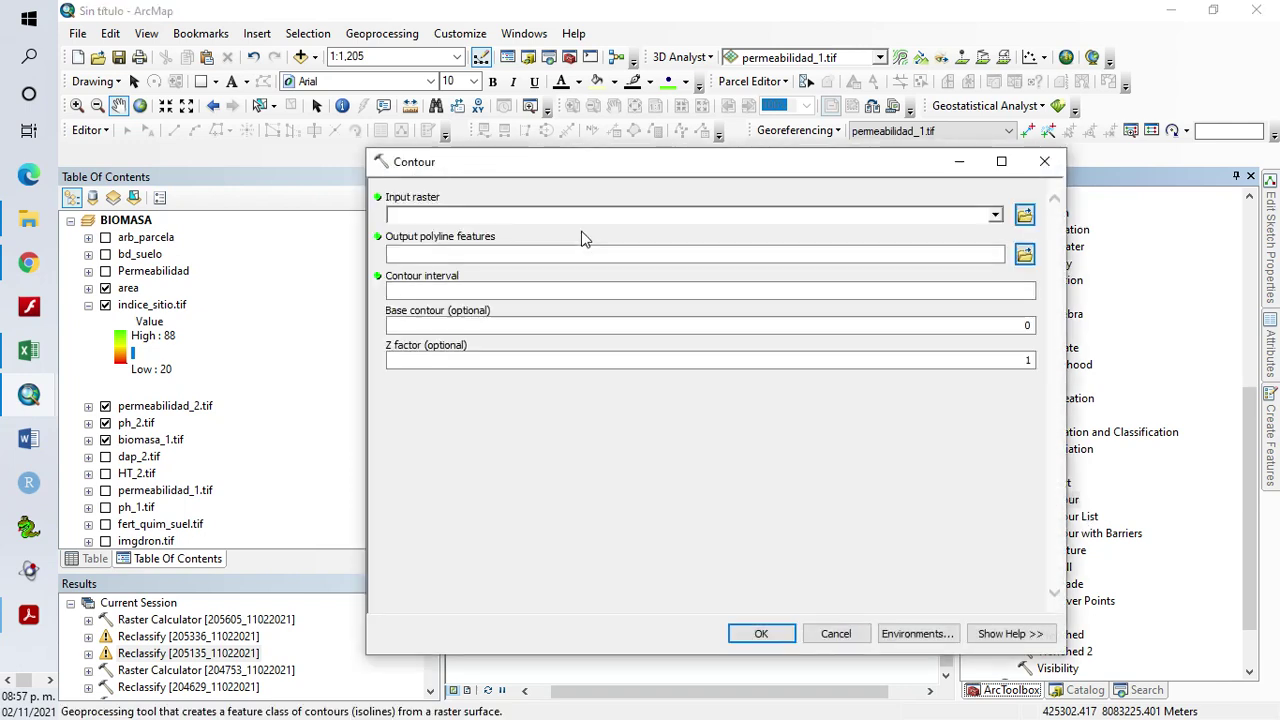
left_click_drag(600, 171, 688, 111)
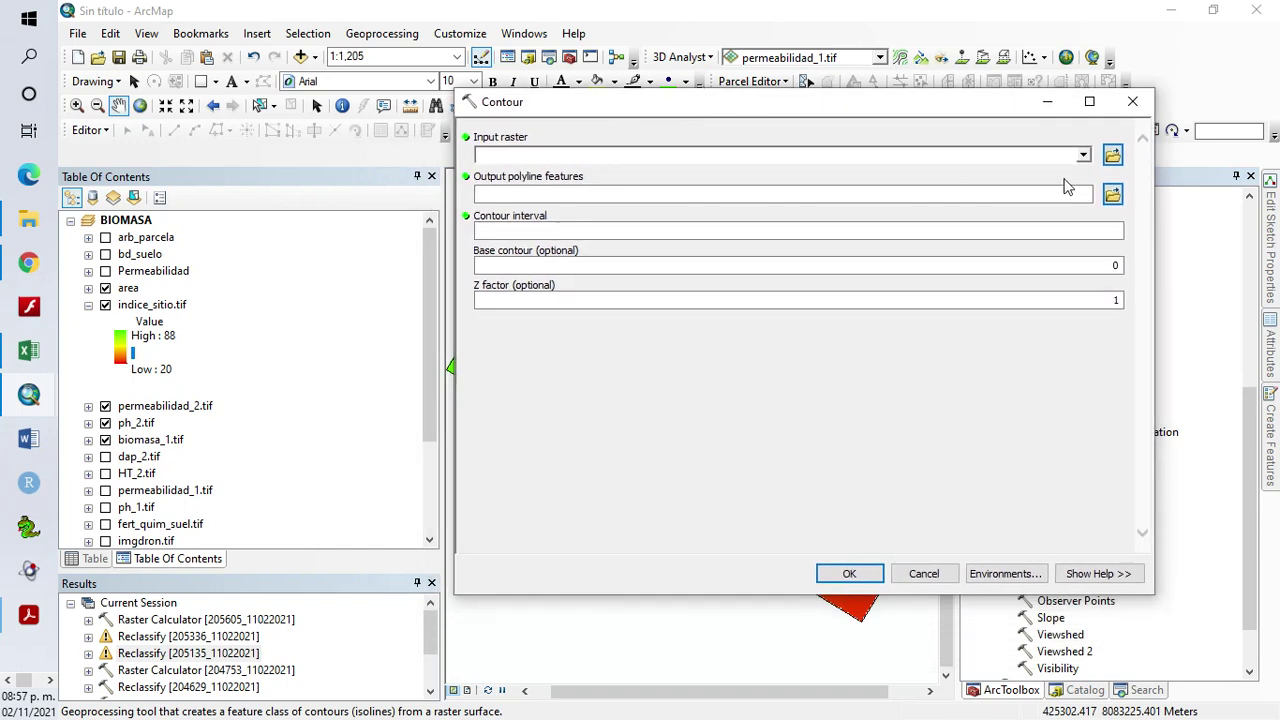
left_click(1083, 158)
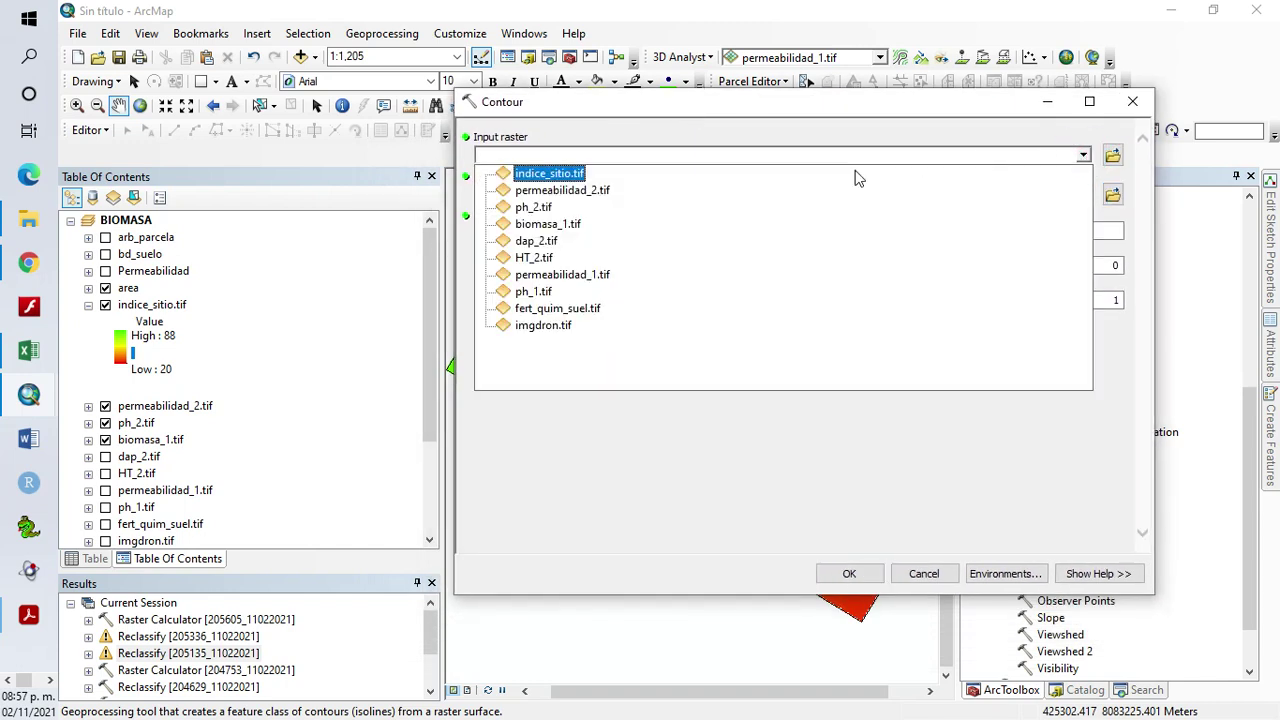
left_click(569, 175)
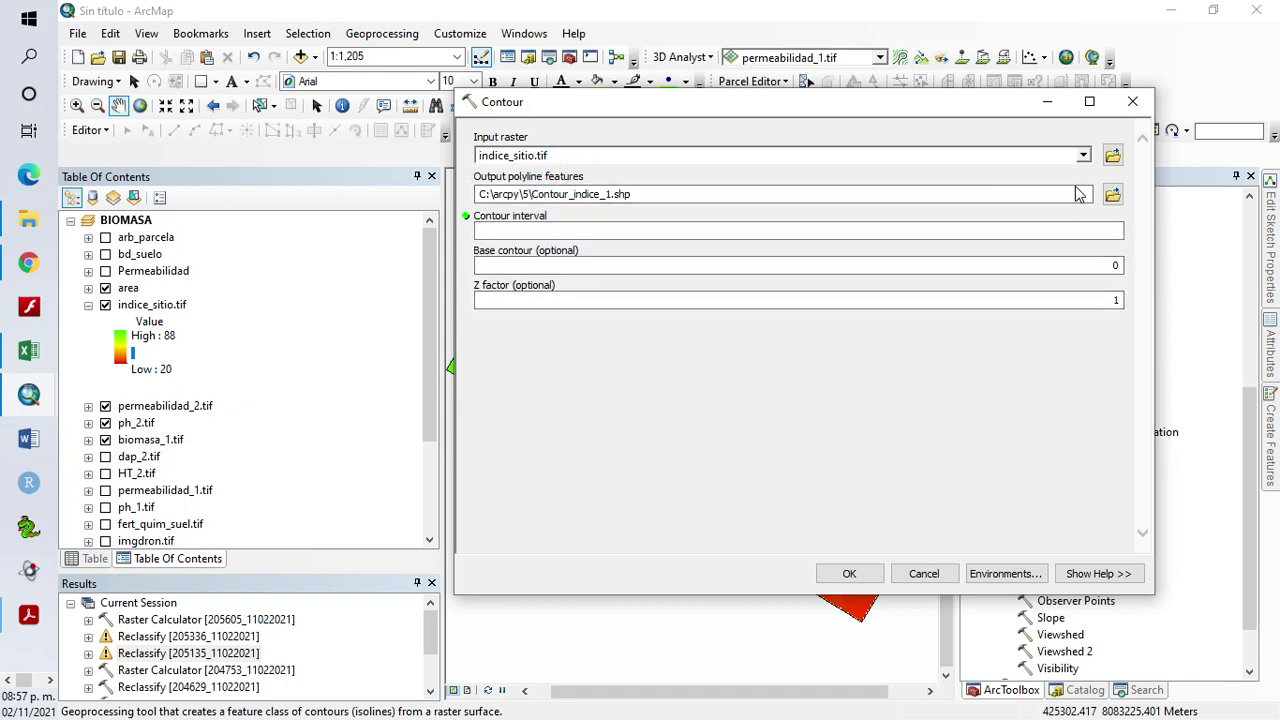
Set the contour output polyline features to curvas_IS.shp in the GEO_PROCES folder
left_click(1112, 194)
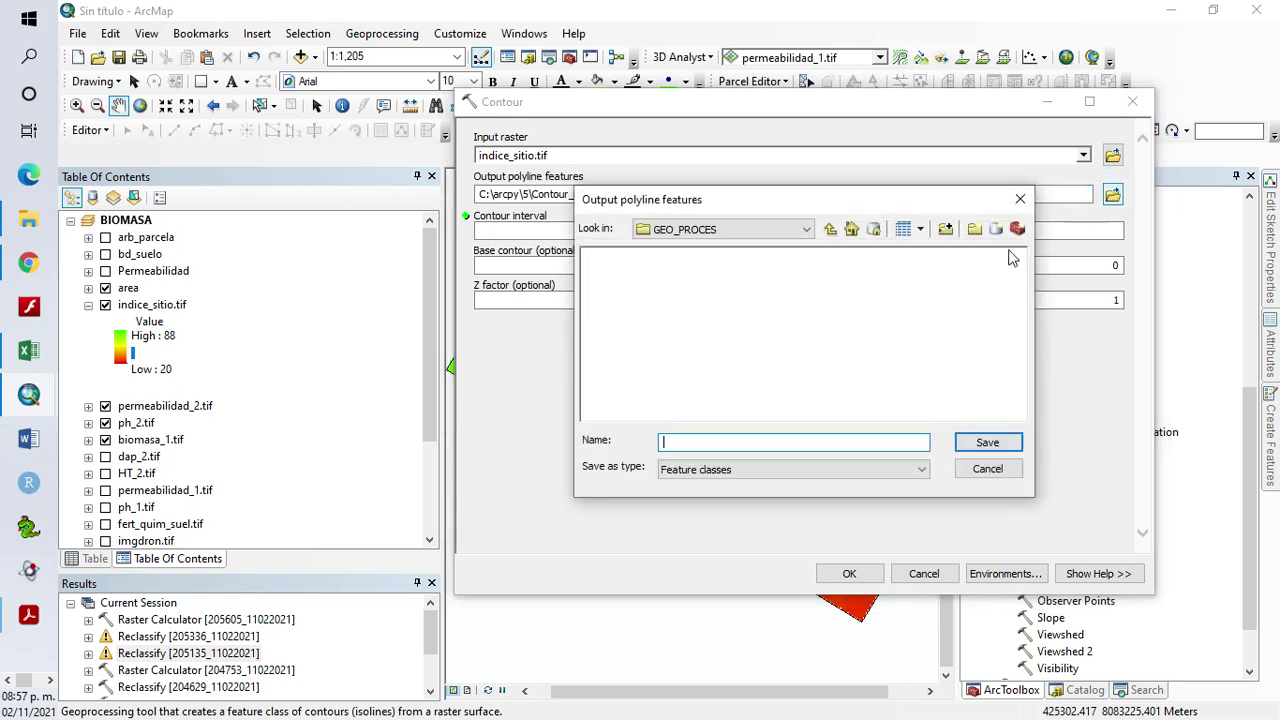
left_click(830, 229)
left_click(621, 262)
double_click(621, 258)
left_click(703, 441)
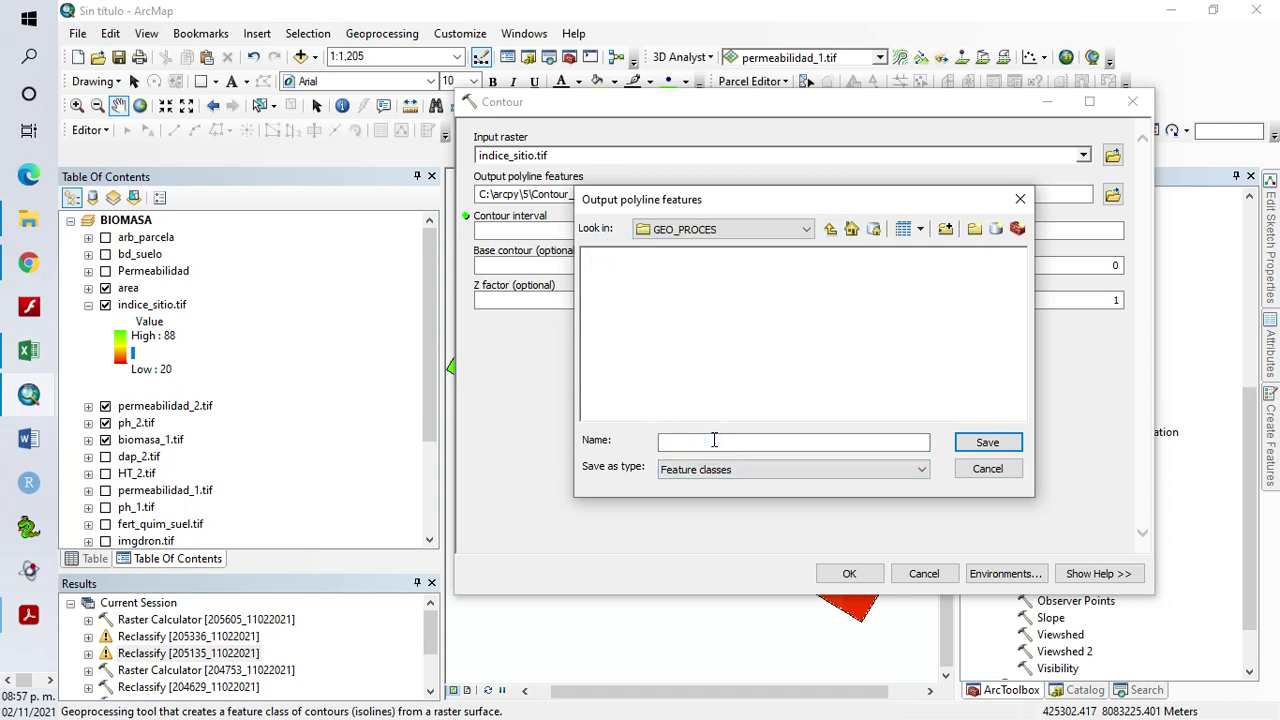
type("curvas_IS.tif")
left_click(975, 443)
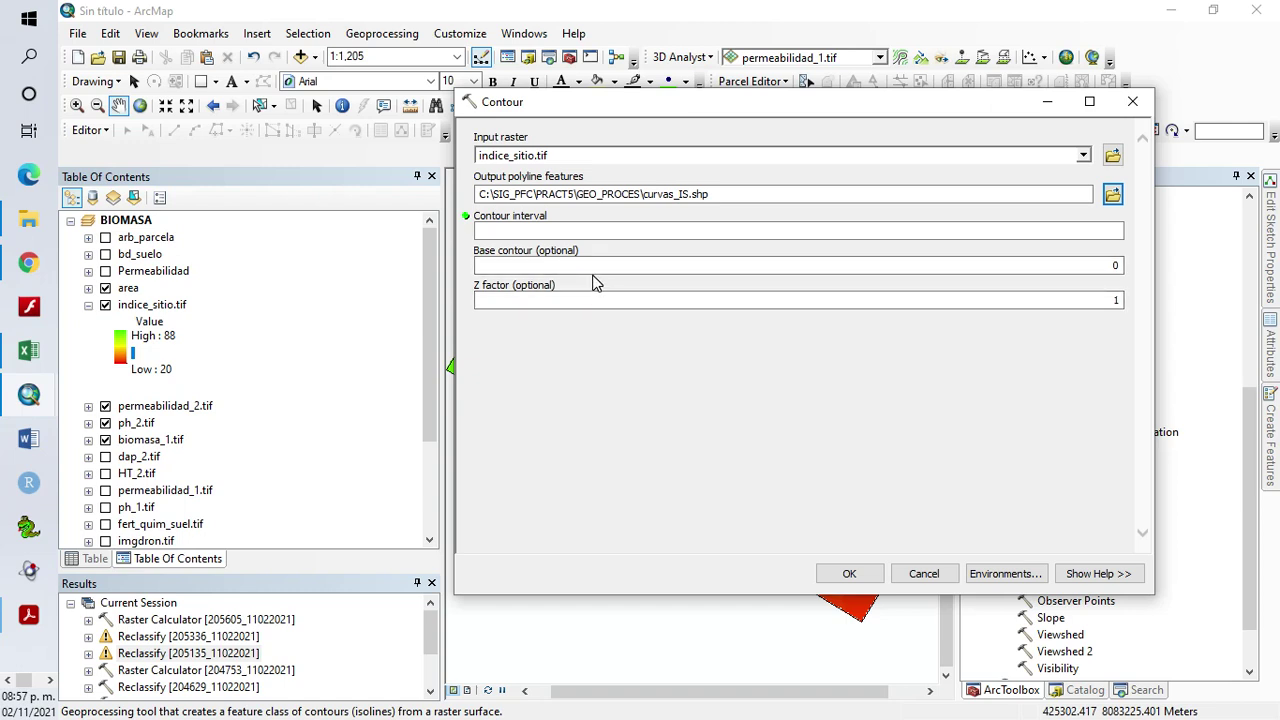
Set the contour interval to 5 and generate the contour lines
left_click(1035, 234)
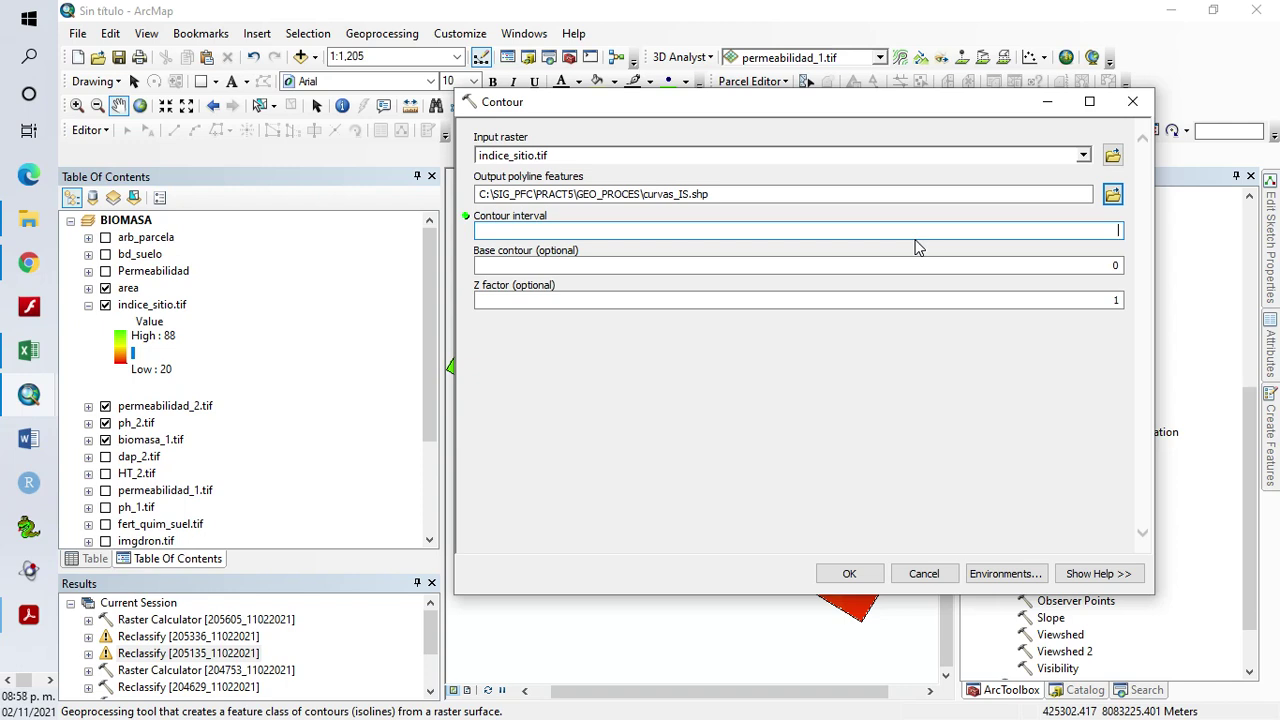
type("5")
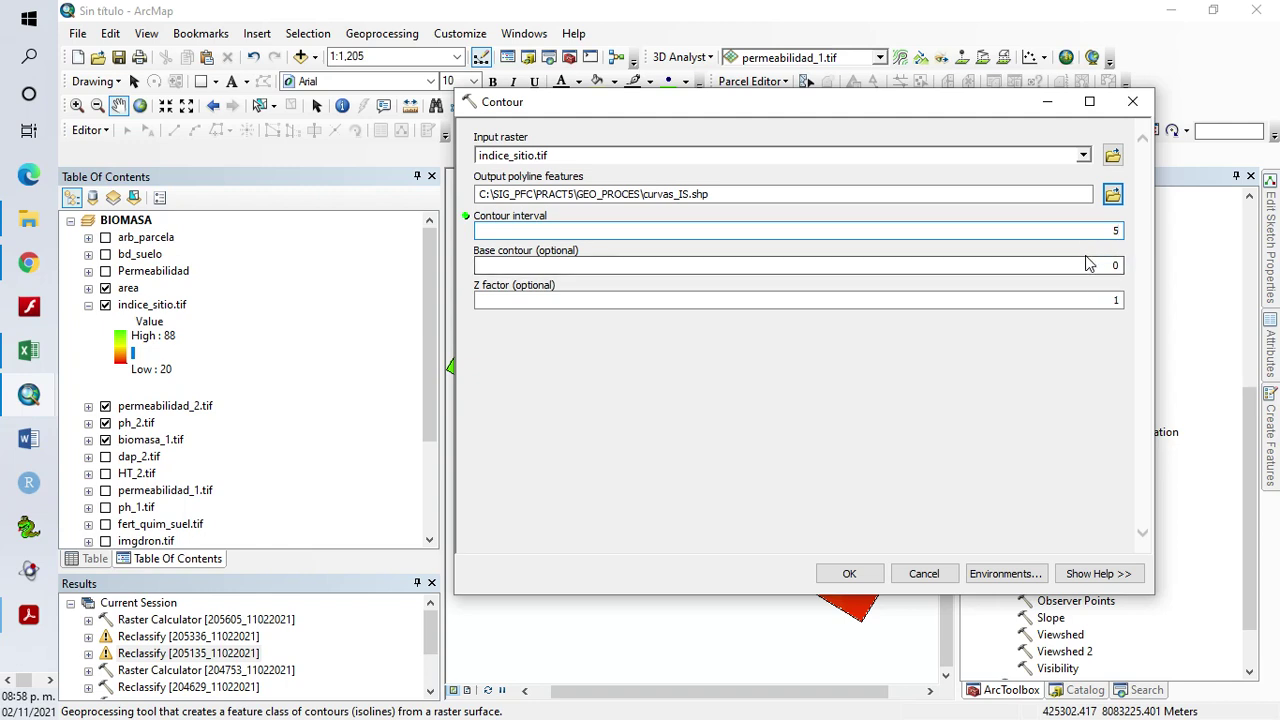
left_click(849, 575)
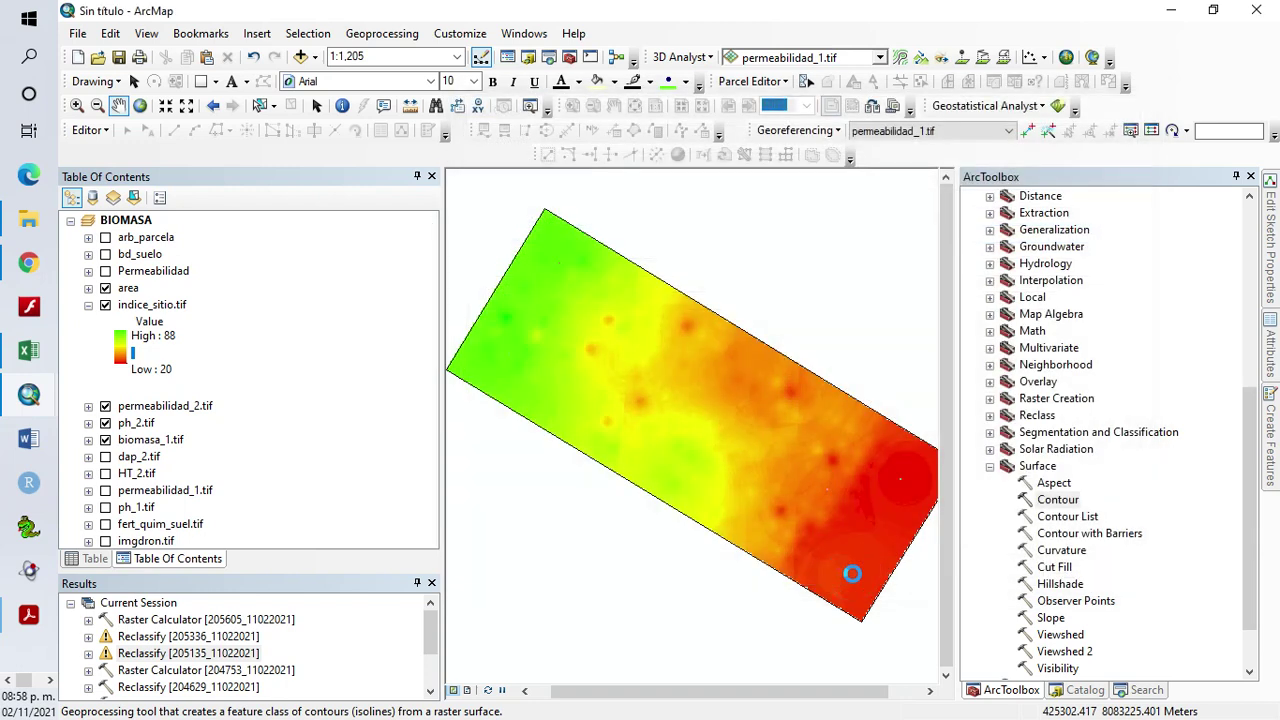
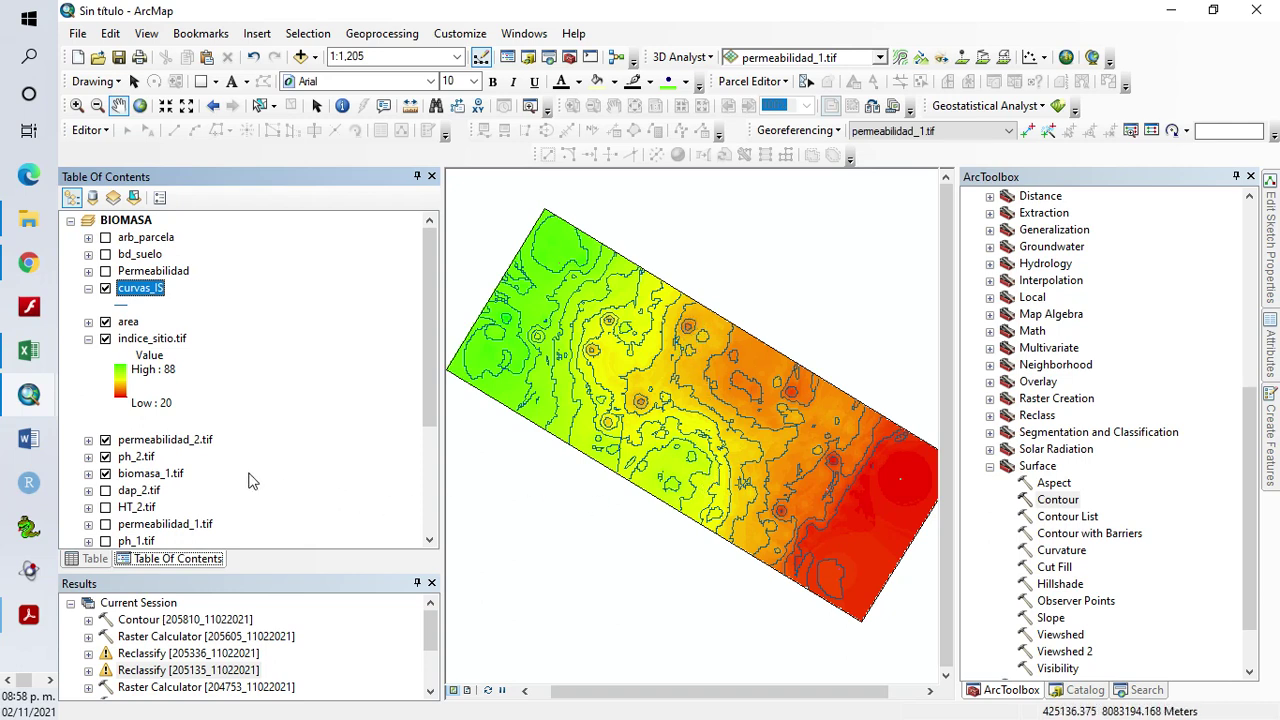
left_click(990, 467)
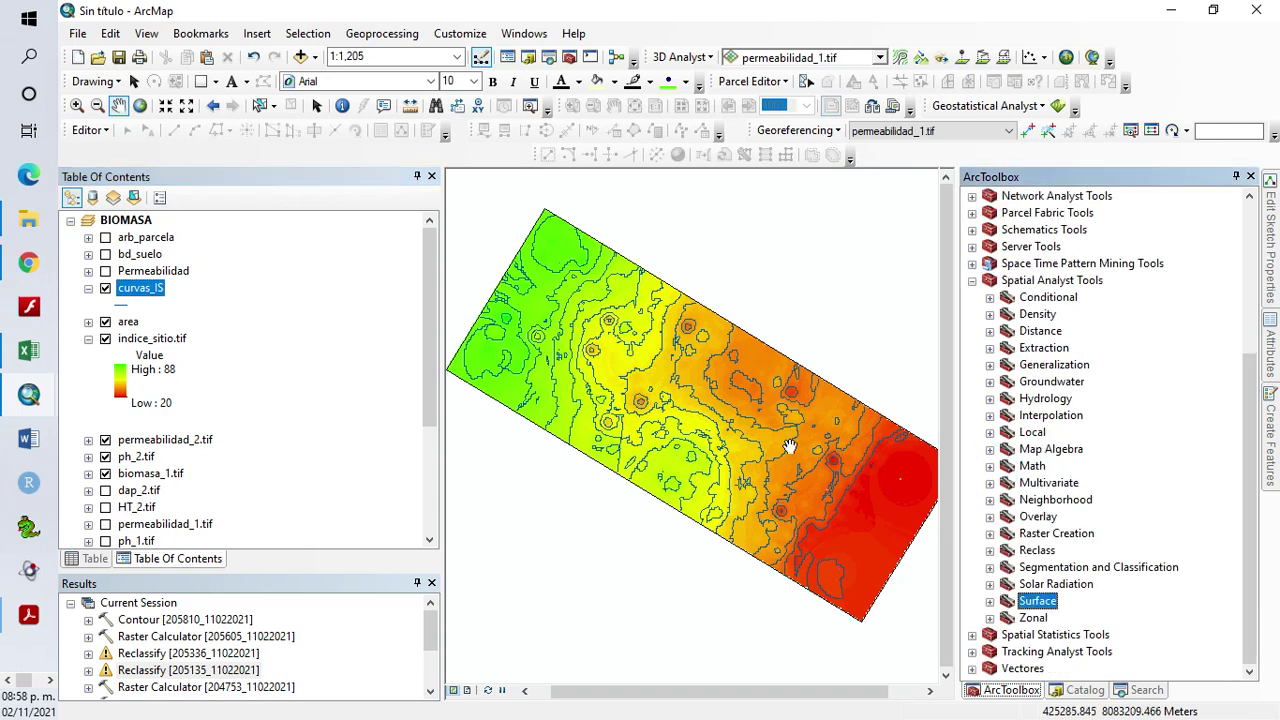
Examine the shape of the curvas_IS contour lines up close over the site index raster
scroll(682, 426, "down", 3)
scroll(682, 426, "down", 3)
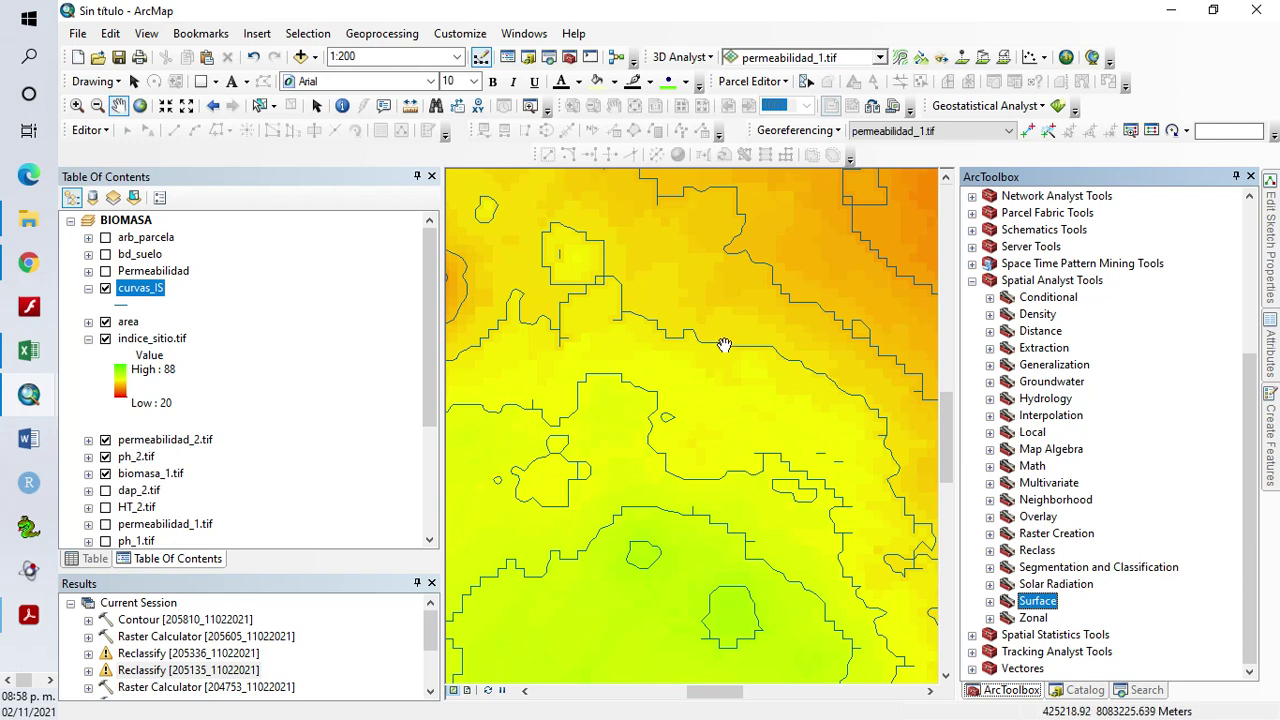
left_click_drag(713, 488, 811, 421)
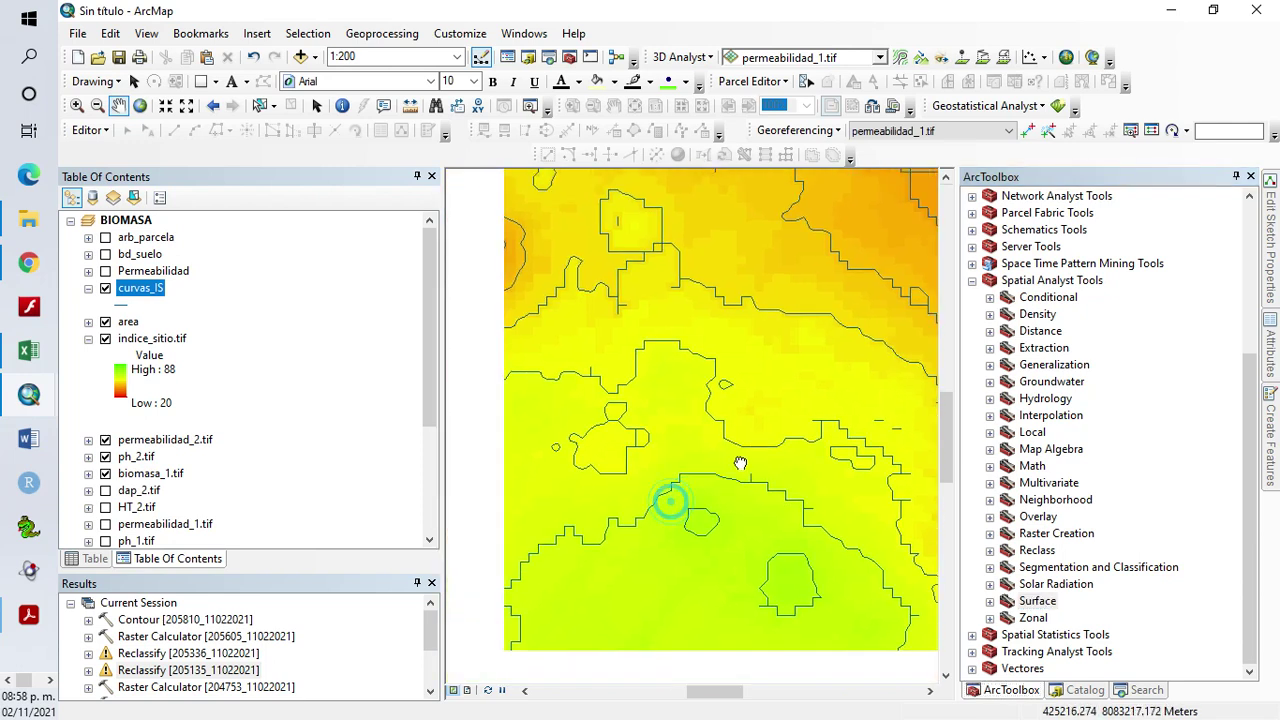
mouse_move(611, 494)
left_mouse_down()
mouse_move(608, 471)
mouse_move(608, 491)
left_mouse_up()
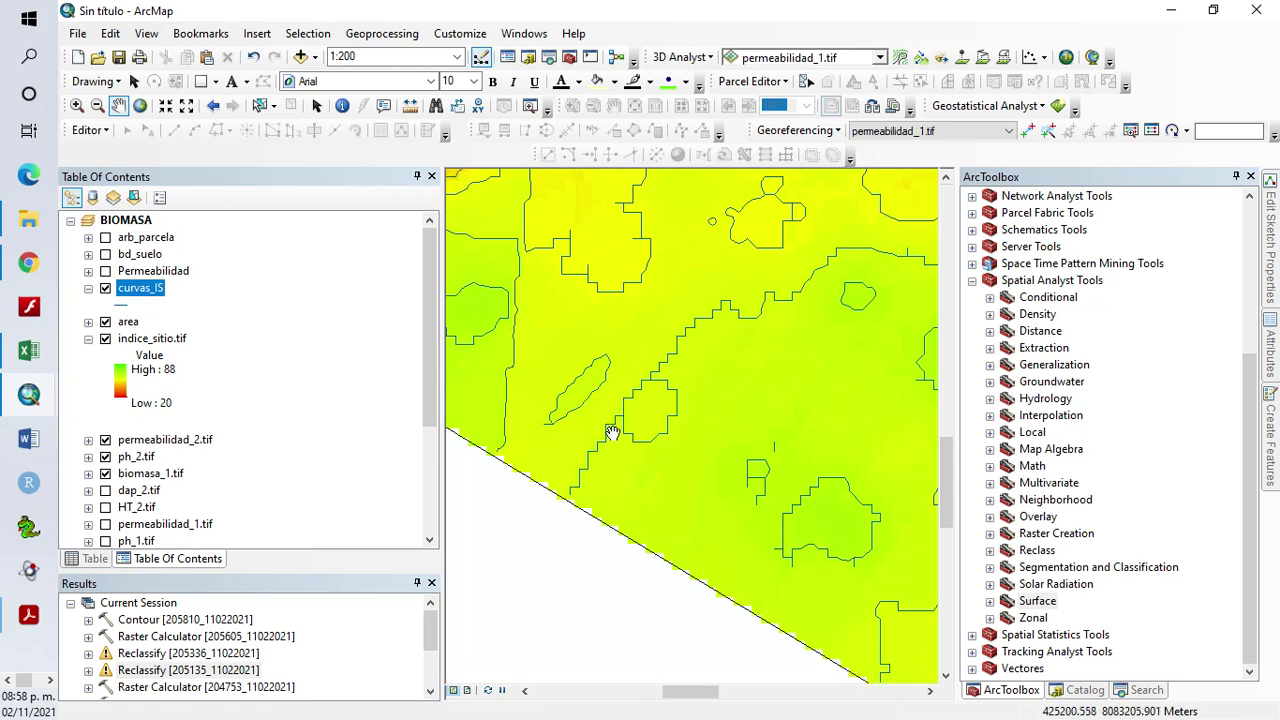
left_click_drag(620, 413, 651, 528)
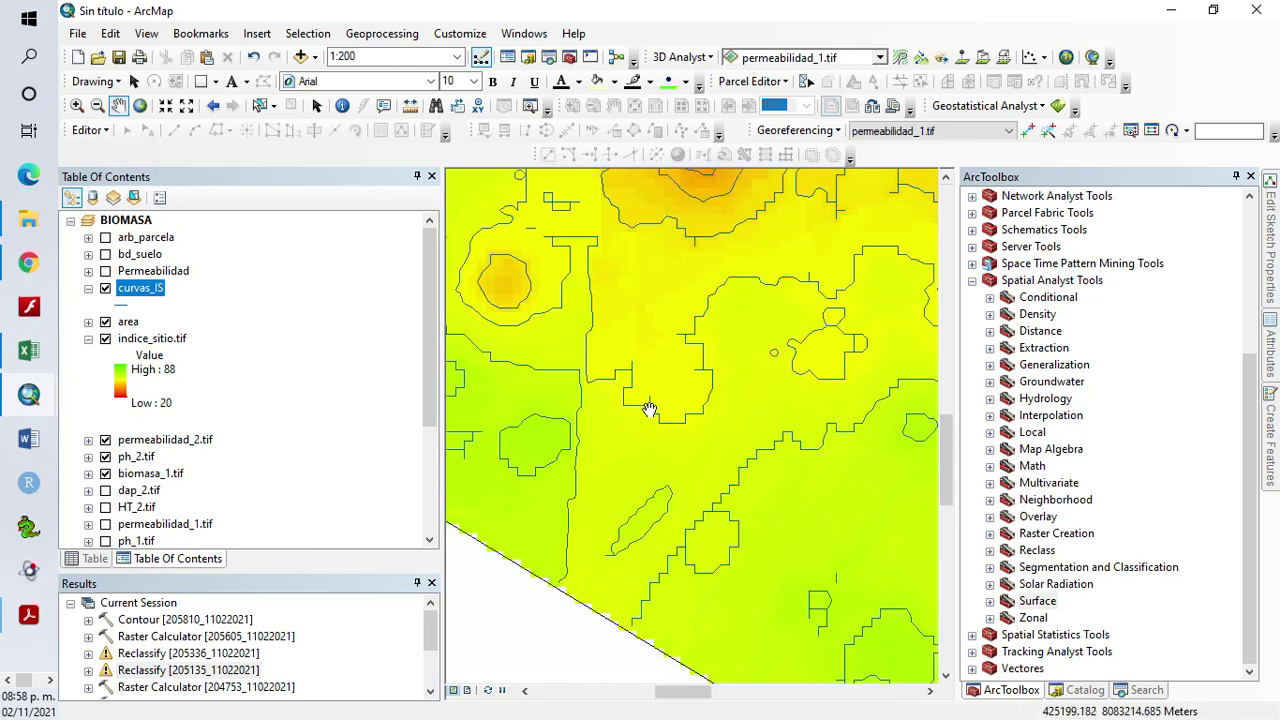
left_click_drag(633, 407, 656, 471)
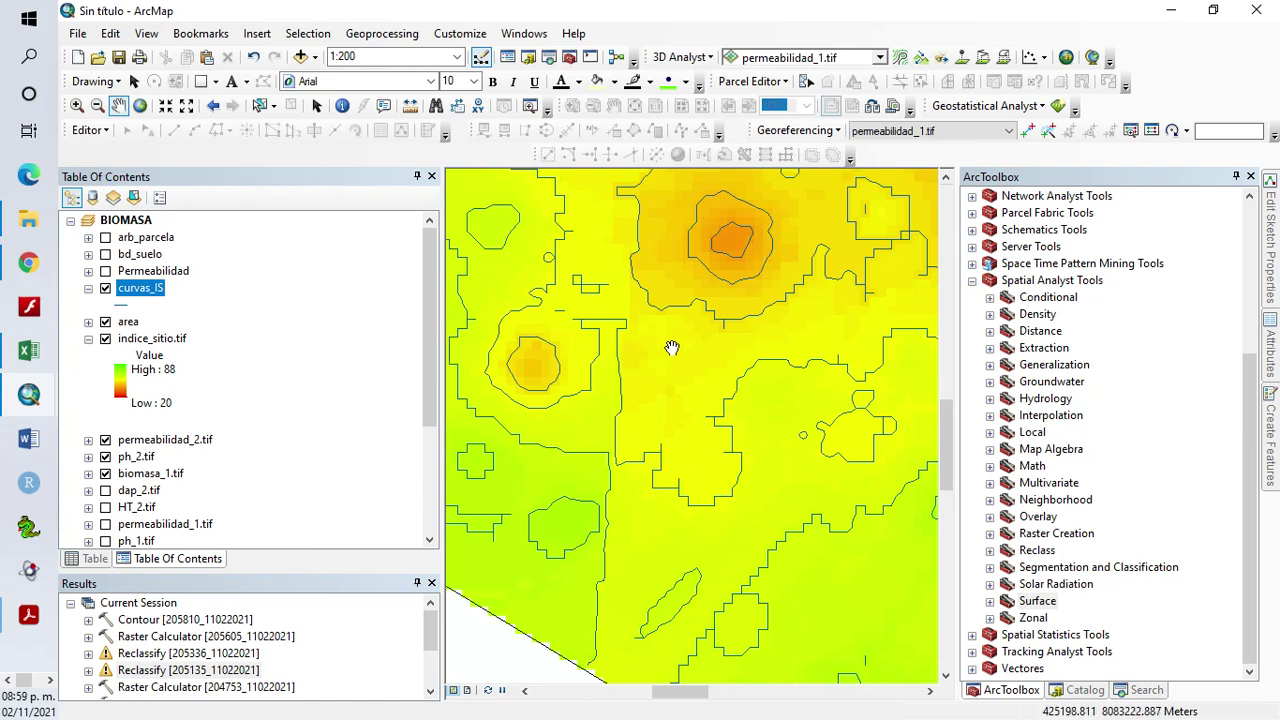
scroll(697, 400, "up", 4)
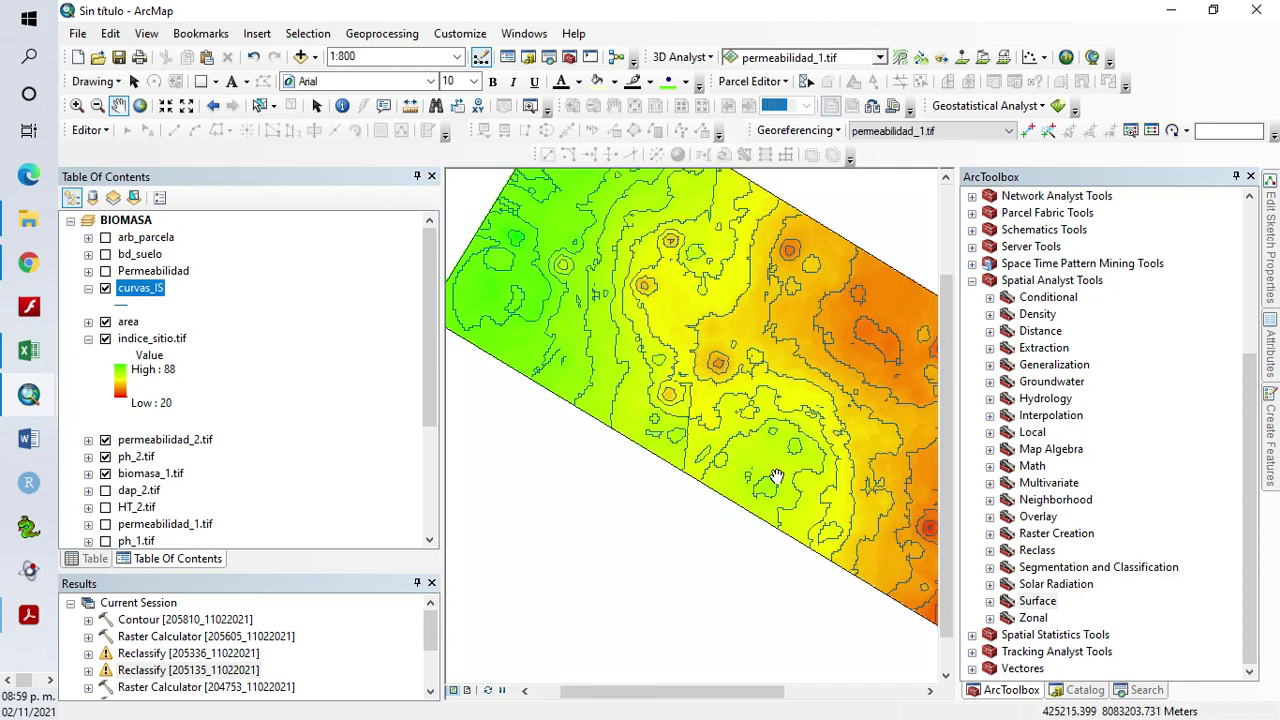
scroll(765, 472, "up", 2)
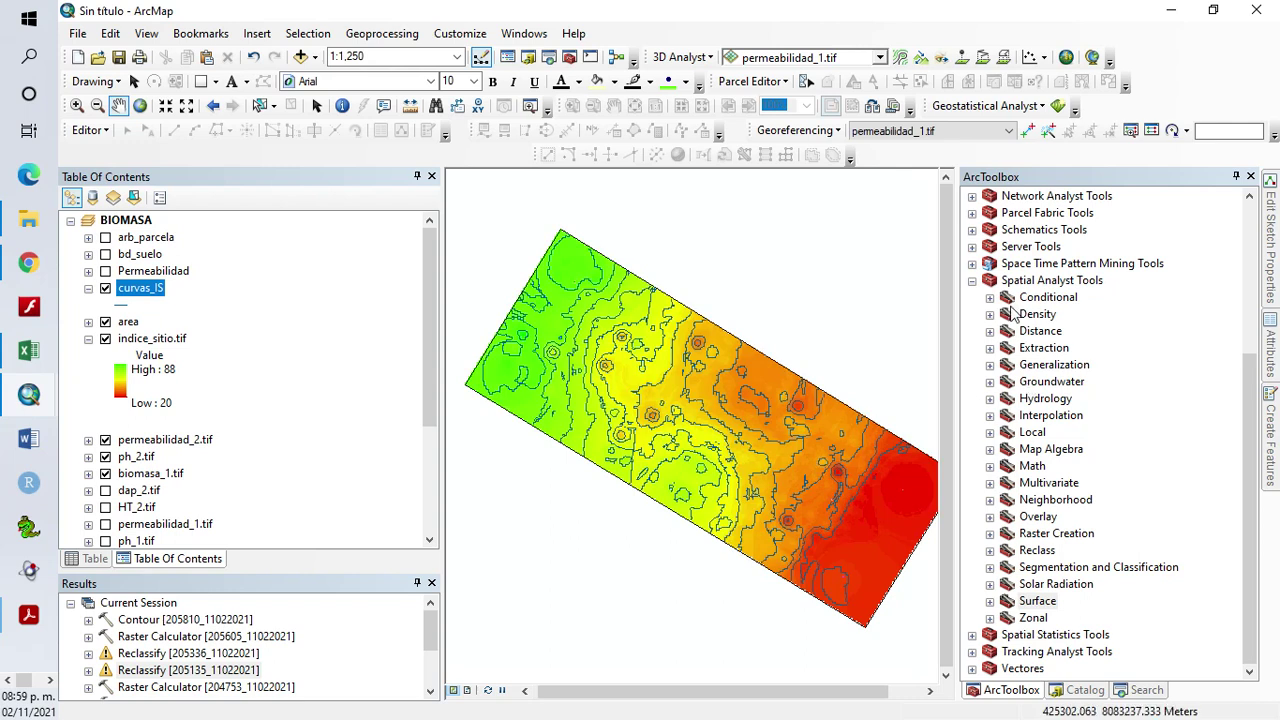
Start the Smooth Line generalization tool from the Cartography tools with curvas_IS as the input features
left_click(972, 281)
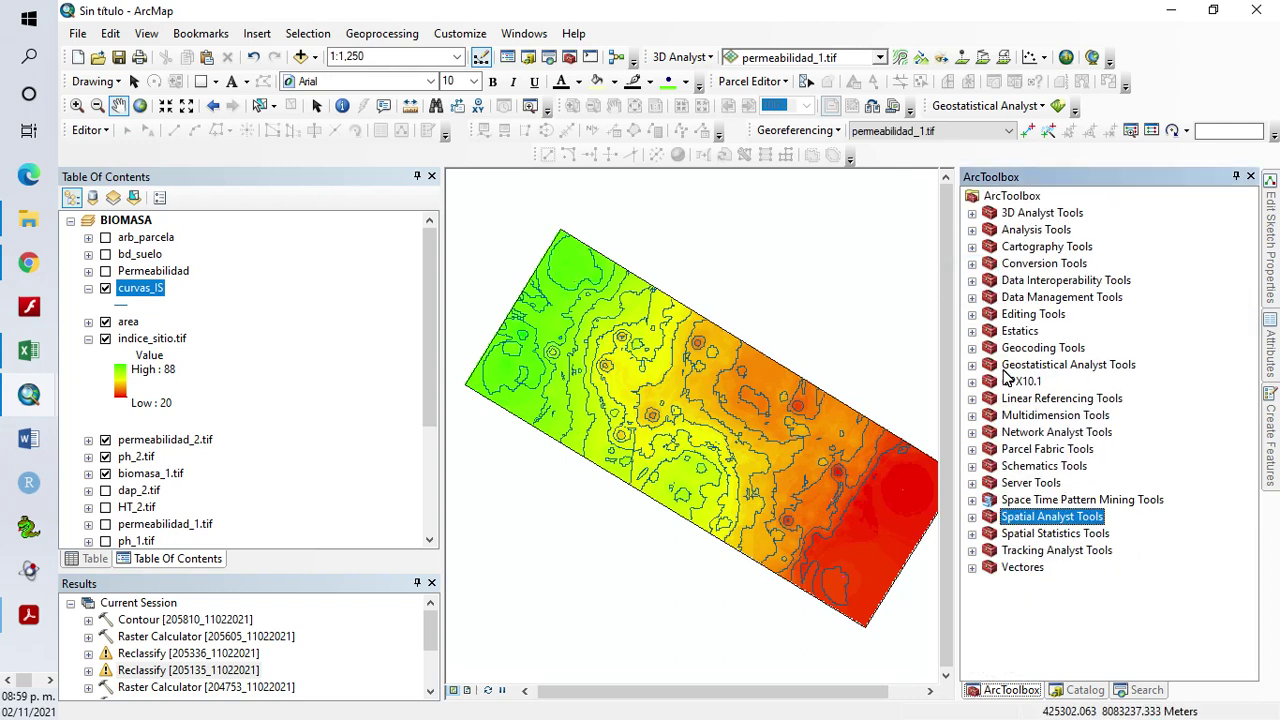
left_click(972, 247)
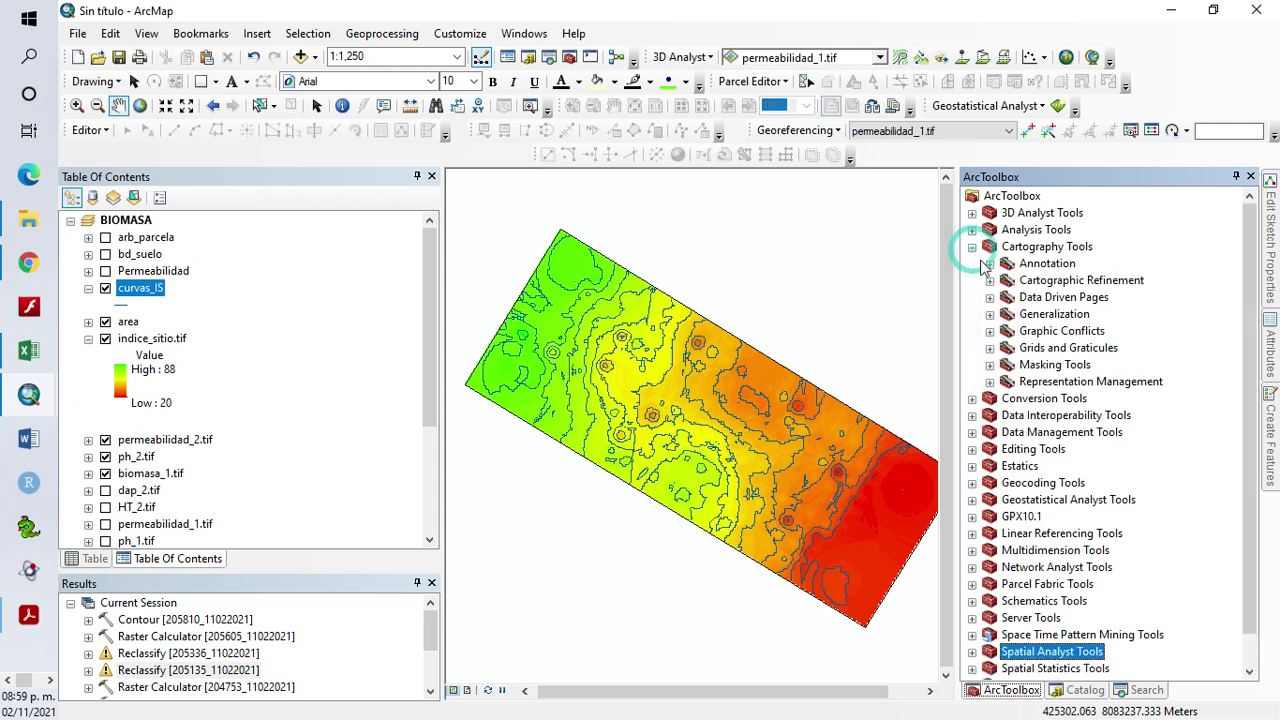
left_click(990, 314)
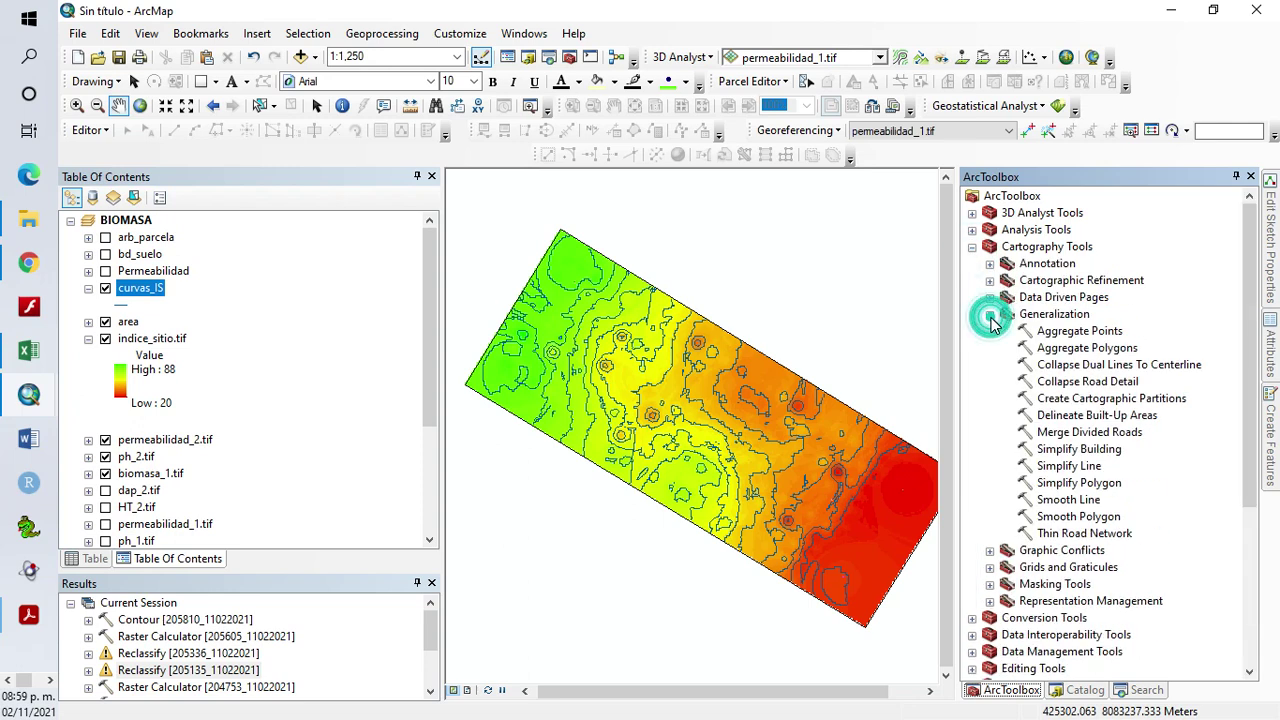
double_click(1067, 501)
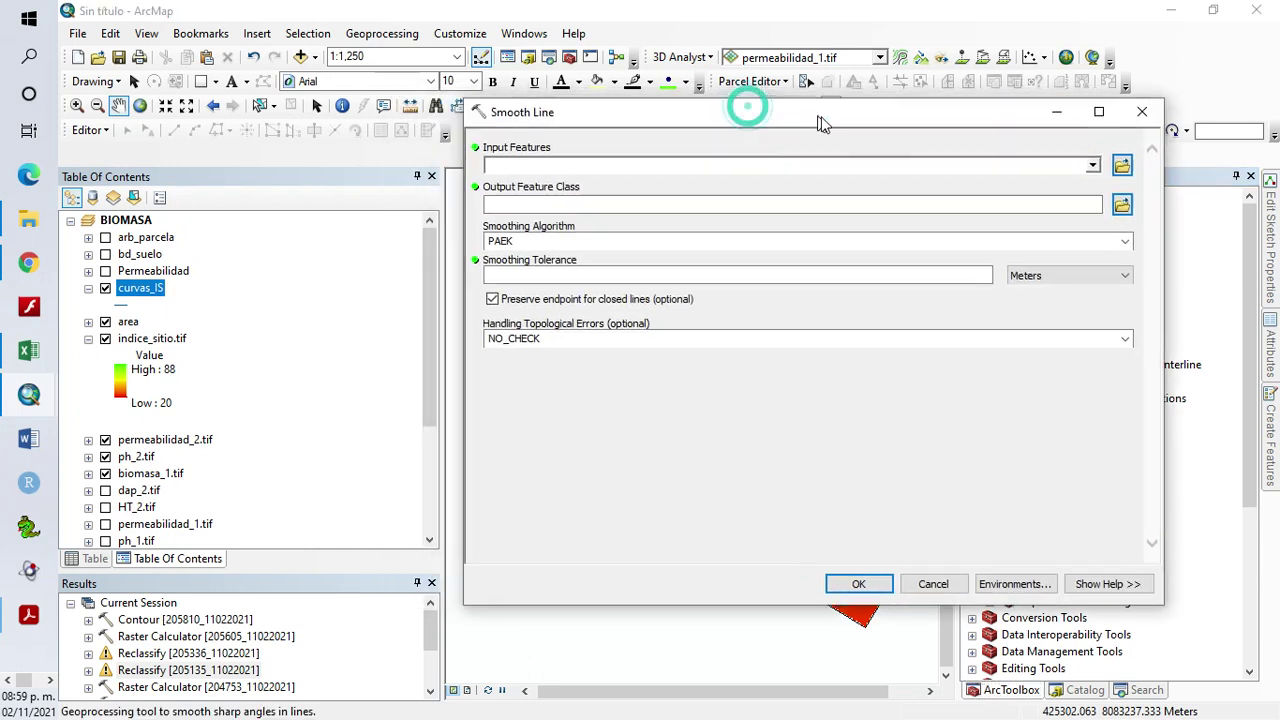
left_click(1110, 166)
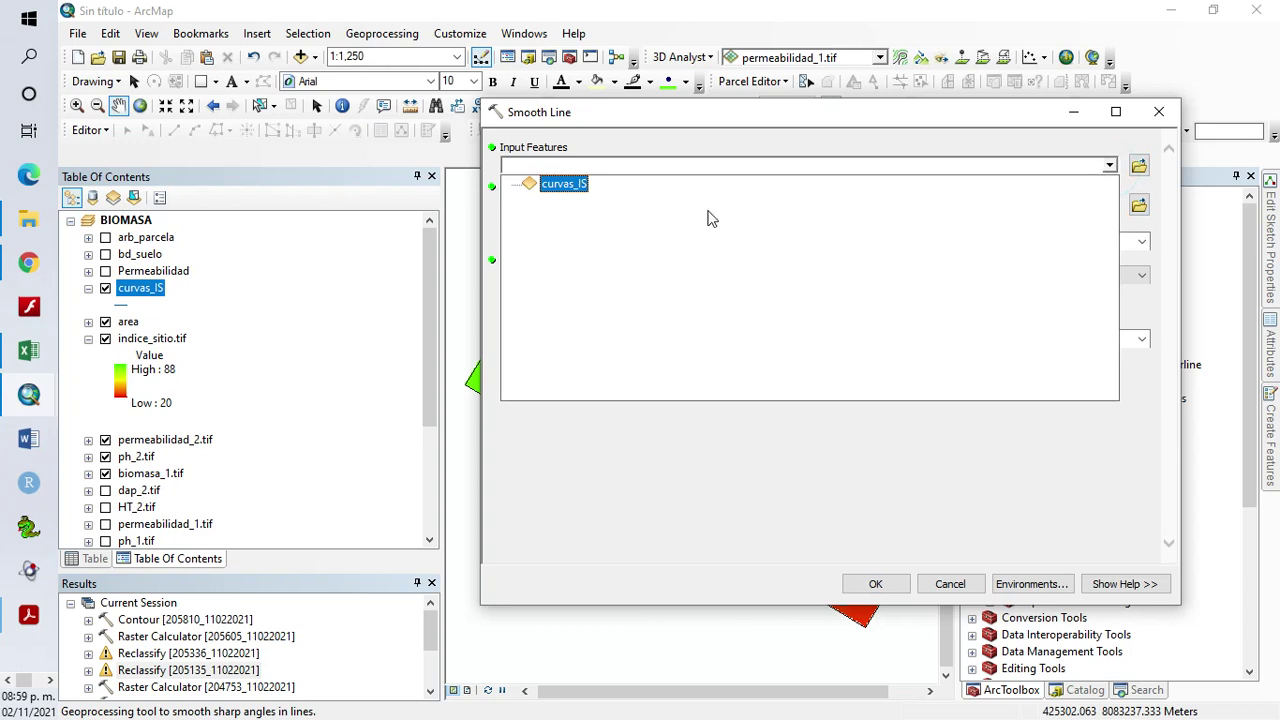
left_click(568, 190)
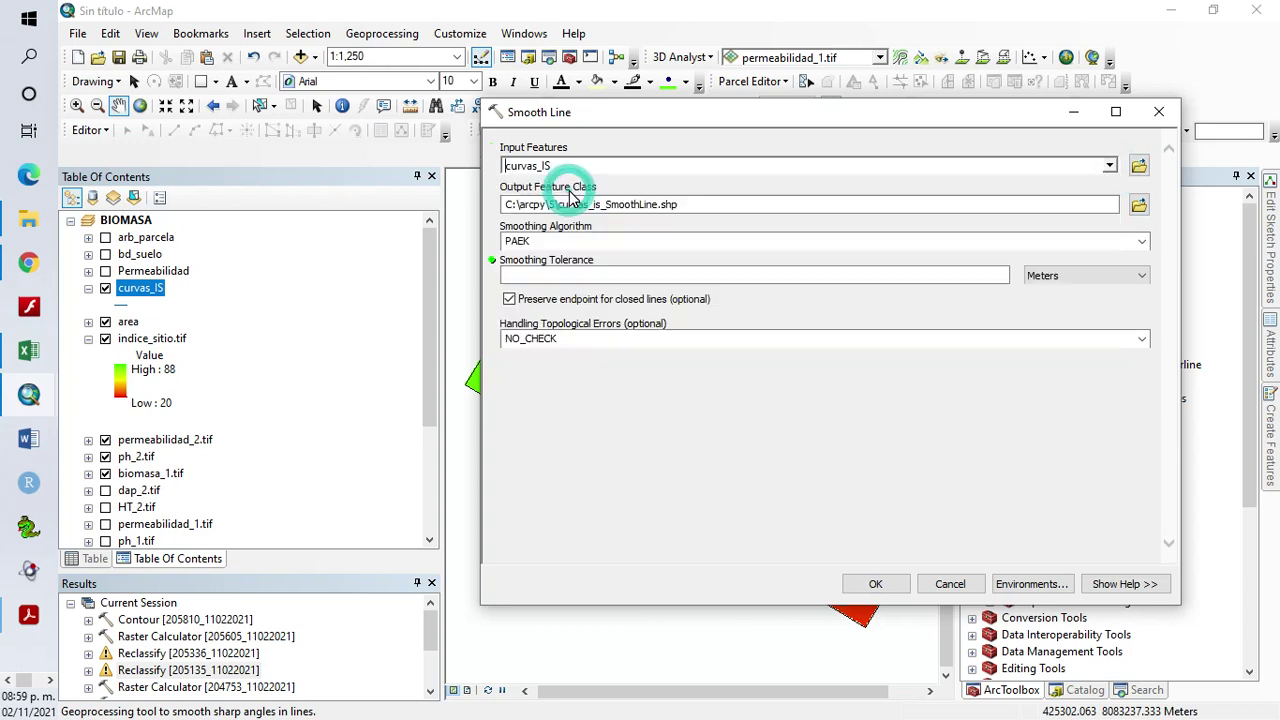
Set the smoothed line output feature class to curvas_is_2.shp in the GEO_PROCES folder
left_click(1138, 206)
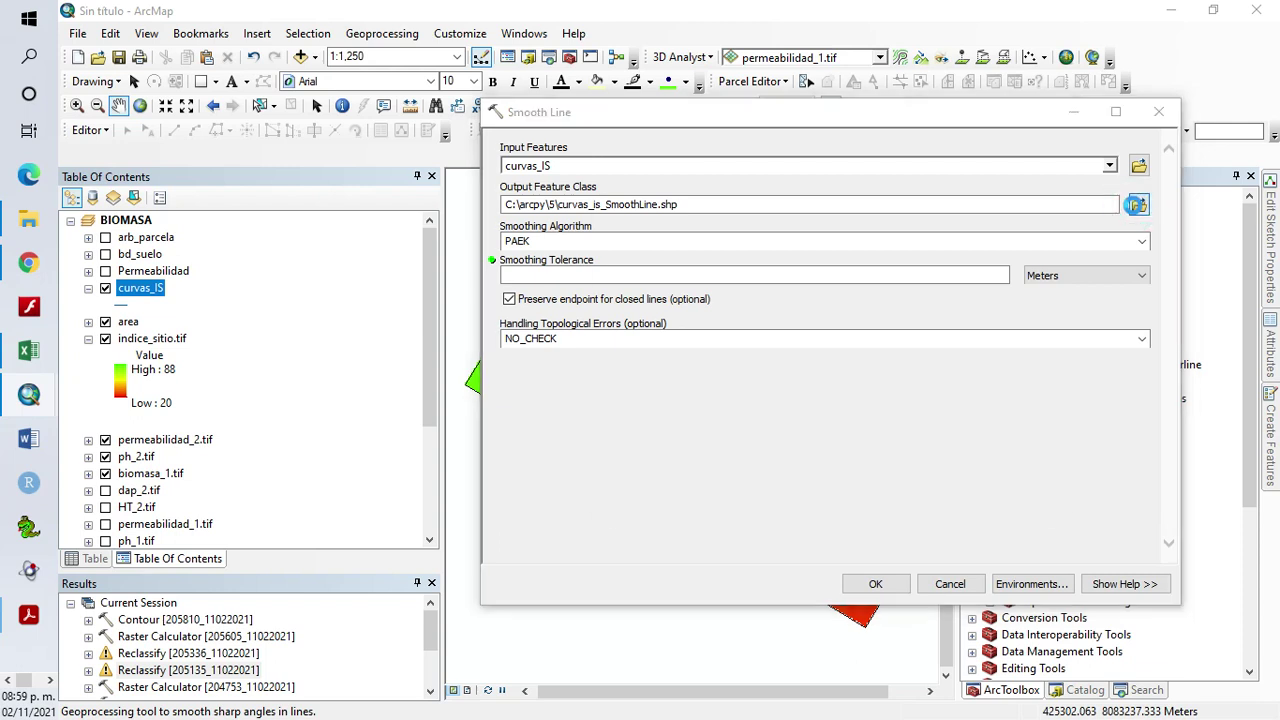
left_click(660, 267)
left_click(730, 452)
type("_2.shp")
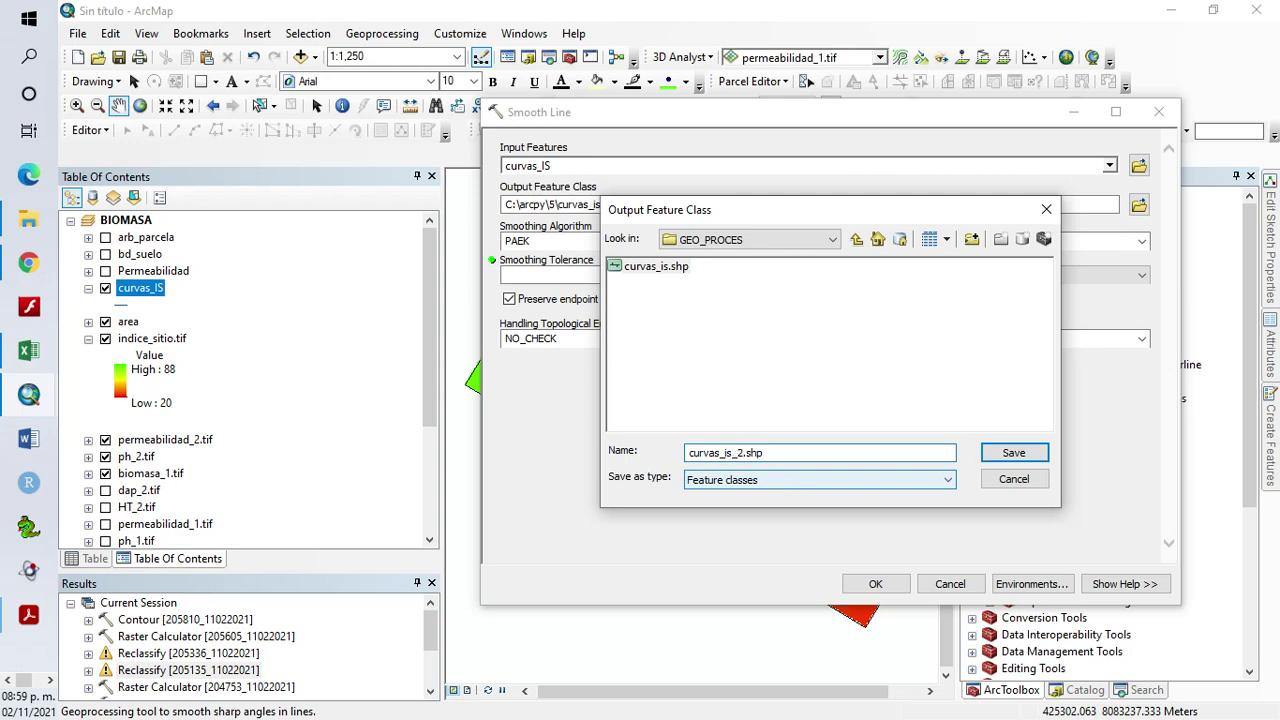
left_click(1024, 452)
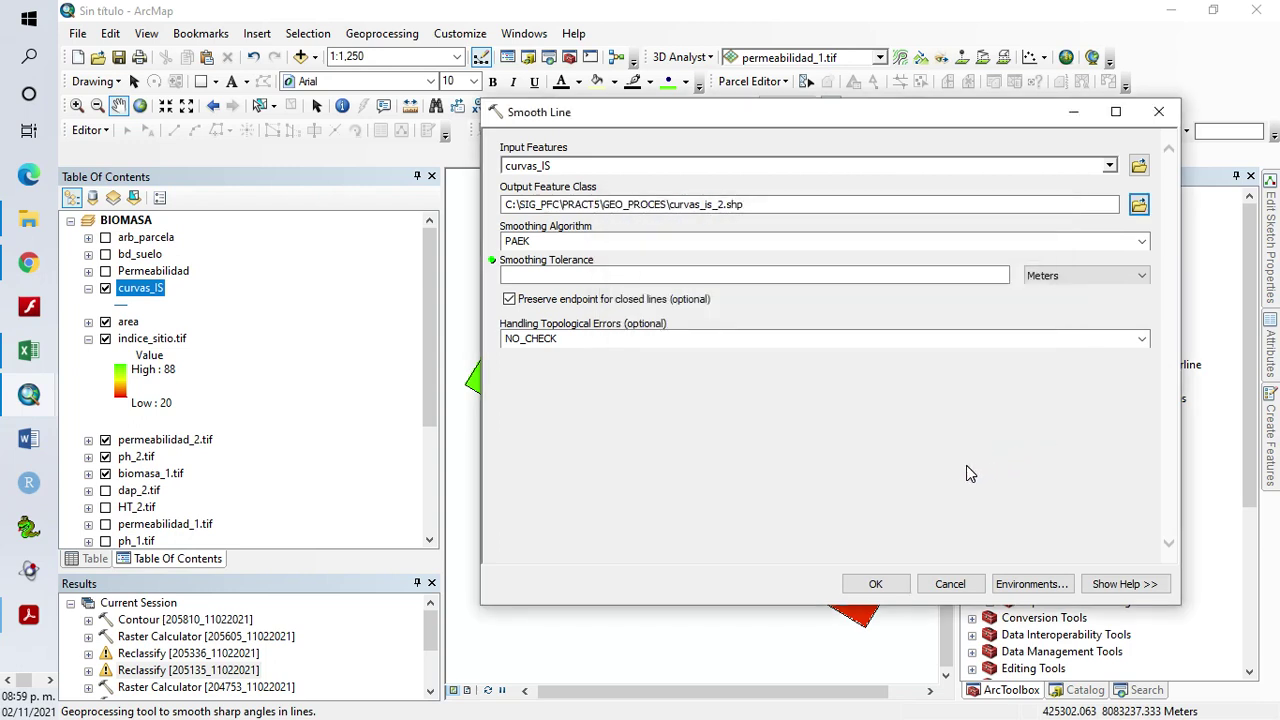
Smooth the curvas_IS contour lines using the PAEK algorithm, a 5-meter smoothing tolerance and NO_CHECK topological error handling
left_click(526, 275)
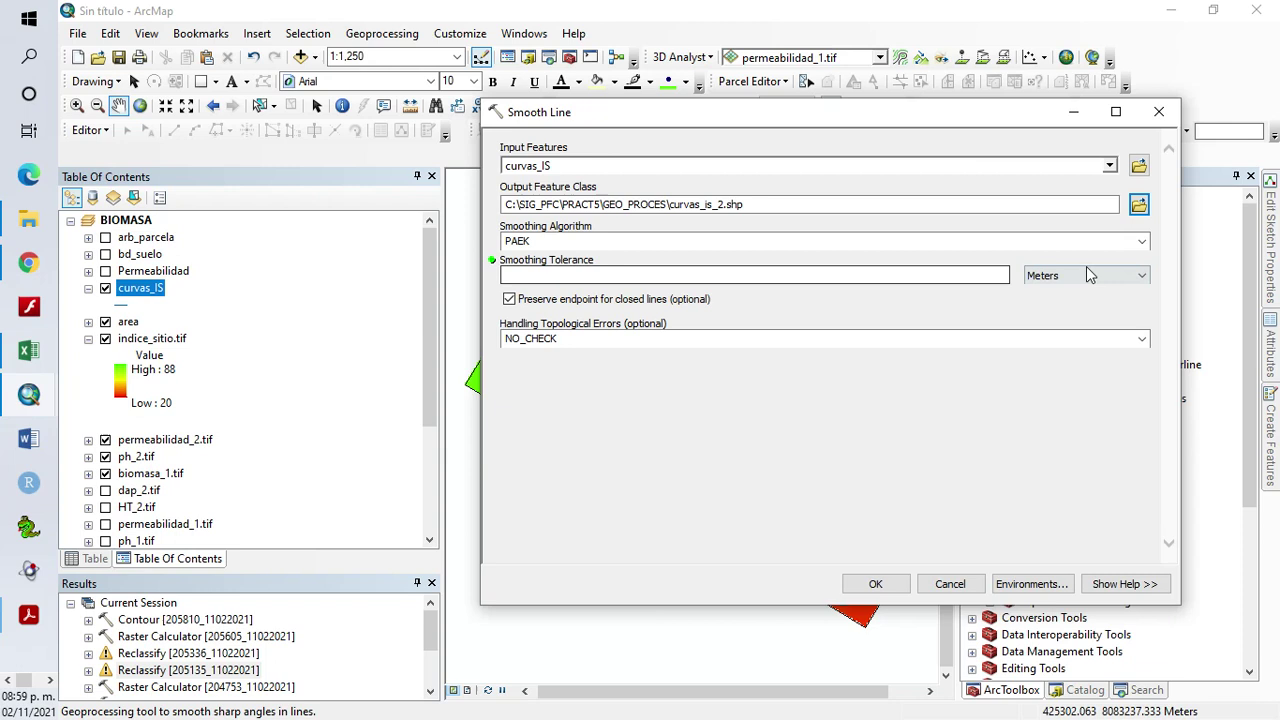
left_click(1143, 242)
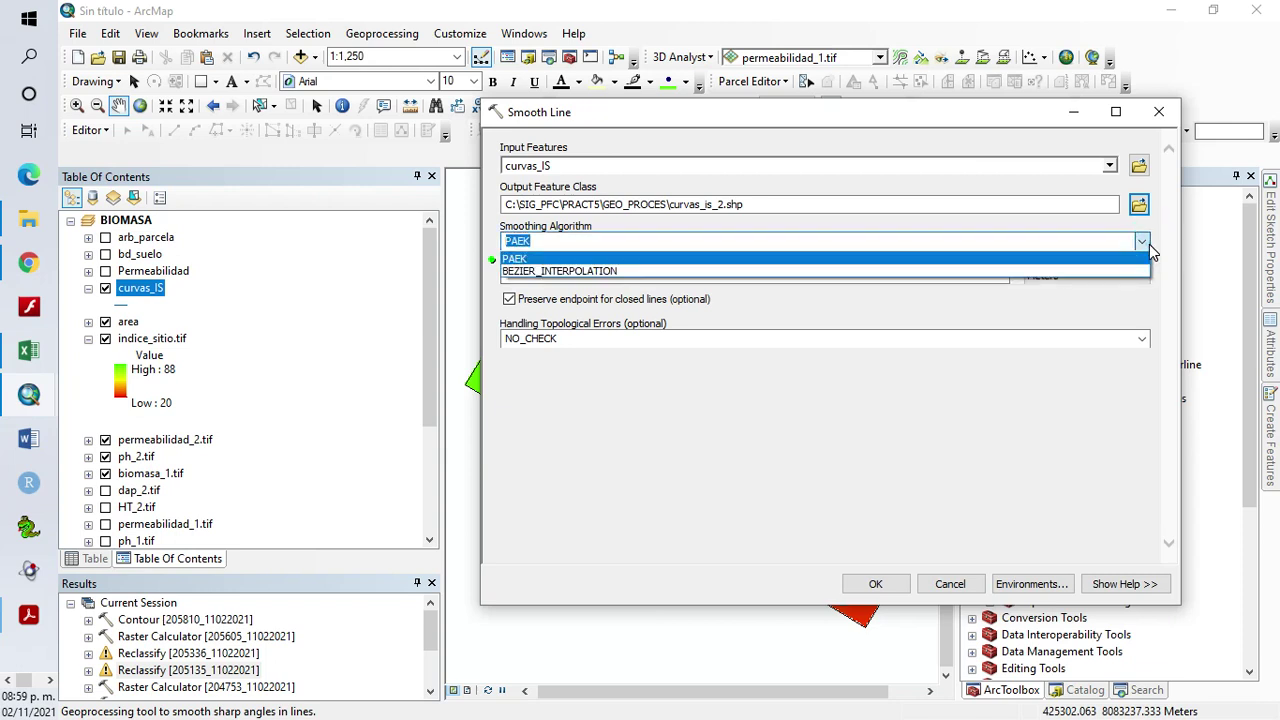
left_click(1149, 244)
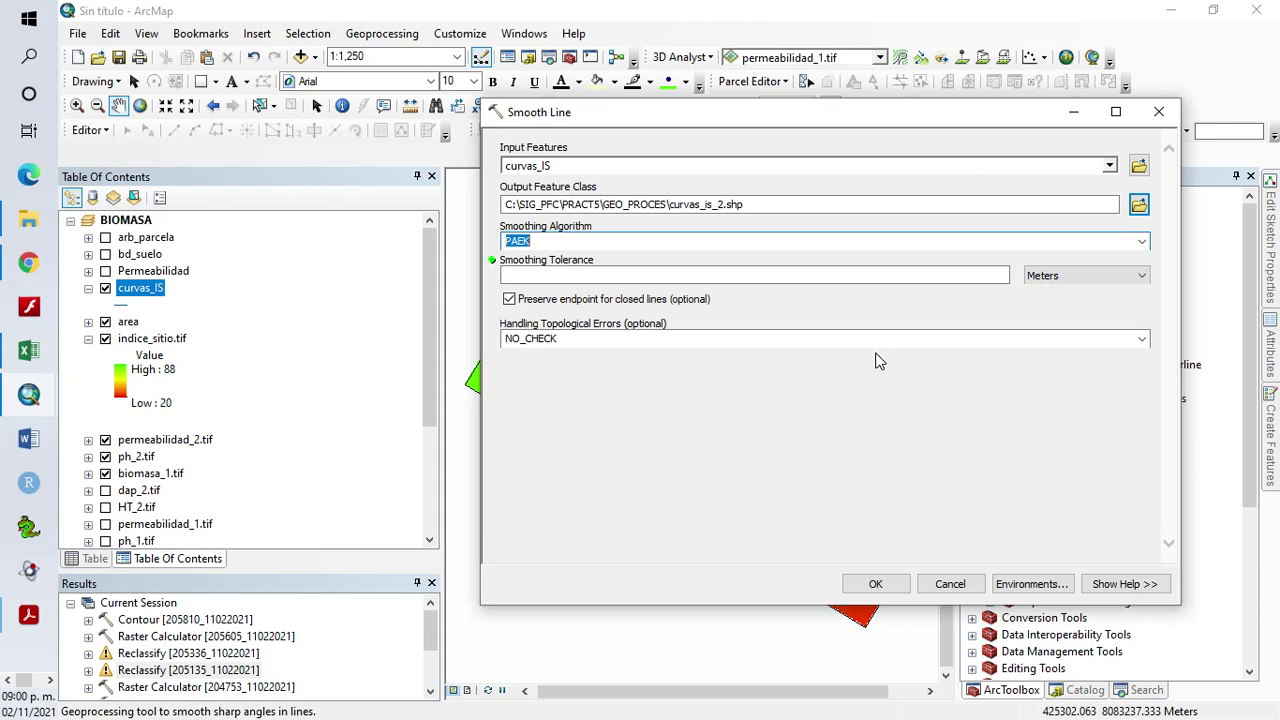
left_click(885, 277)
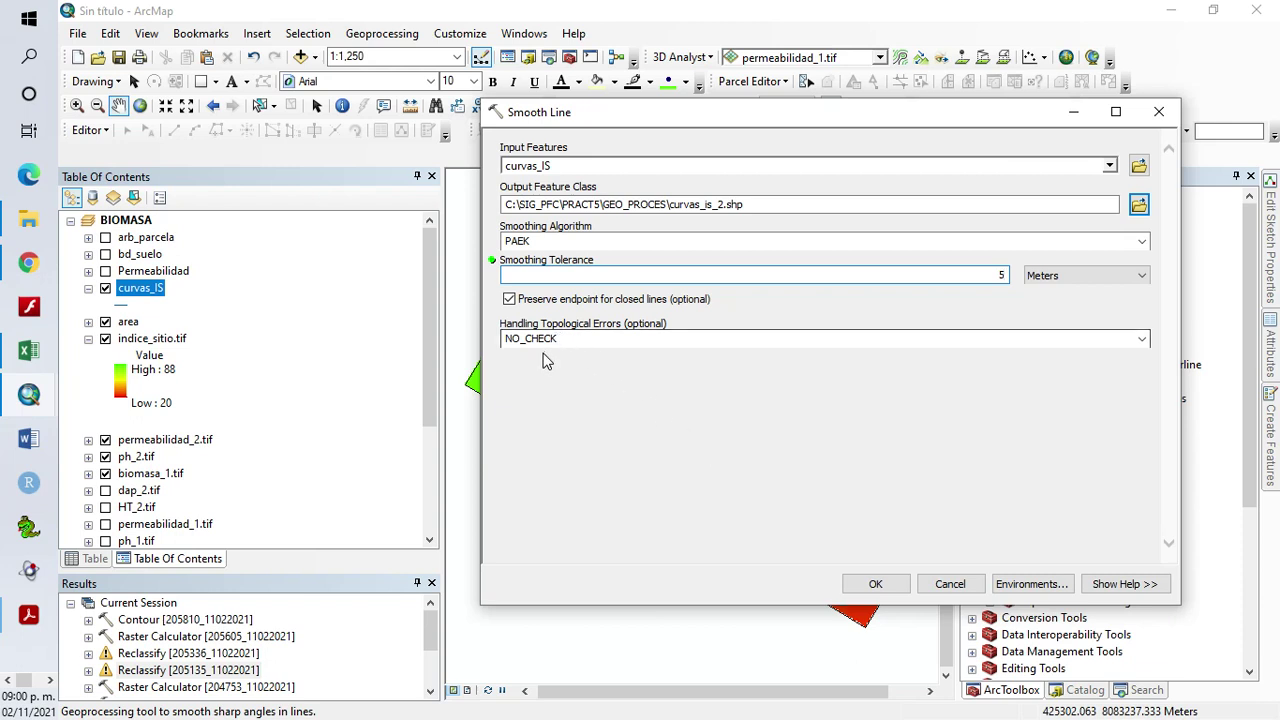
left_click(1142, 339)
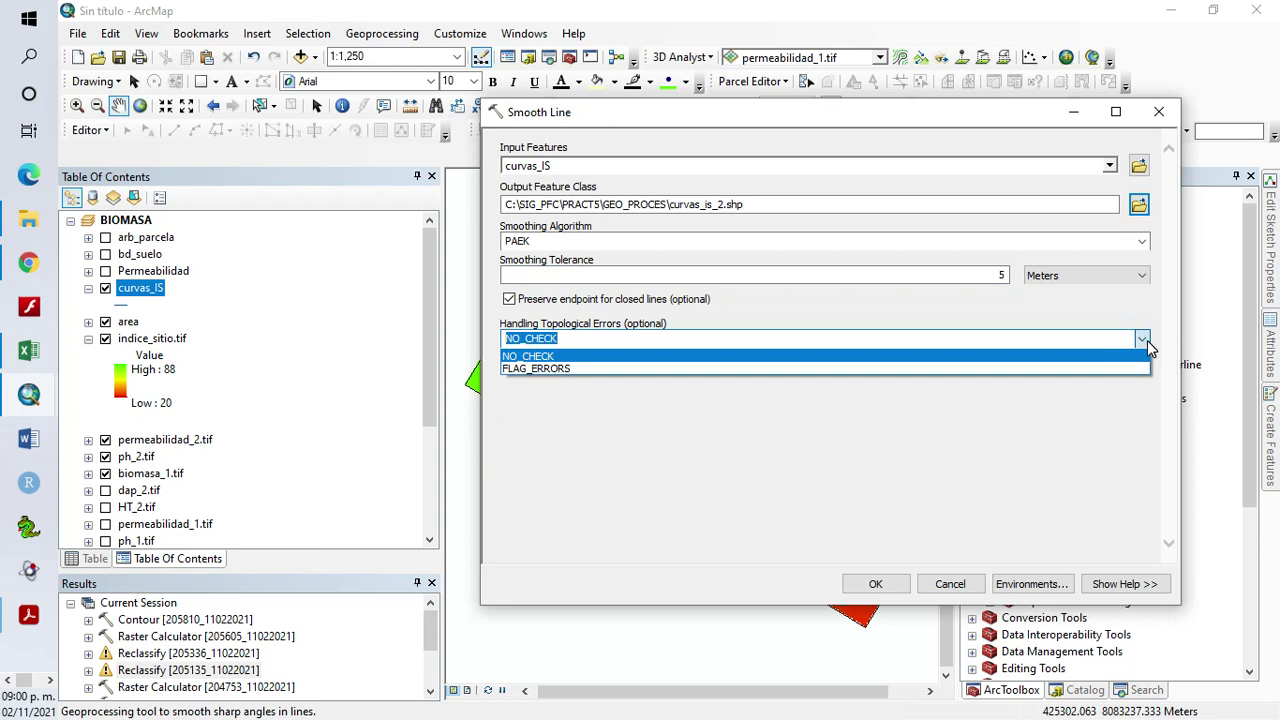
left_click(1148, 345)
left_click(758, 454)
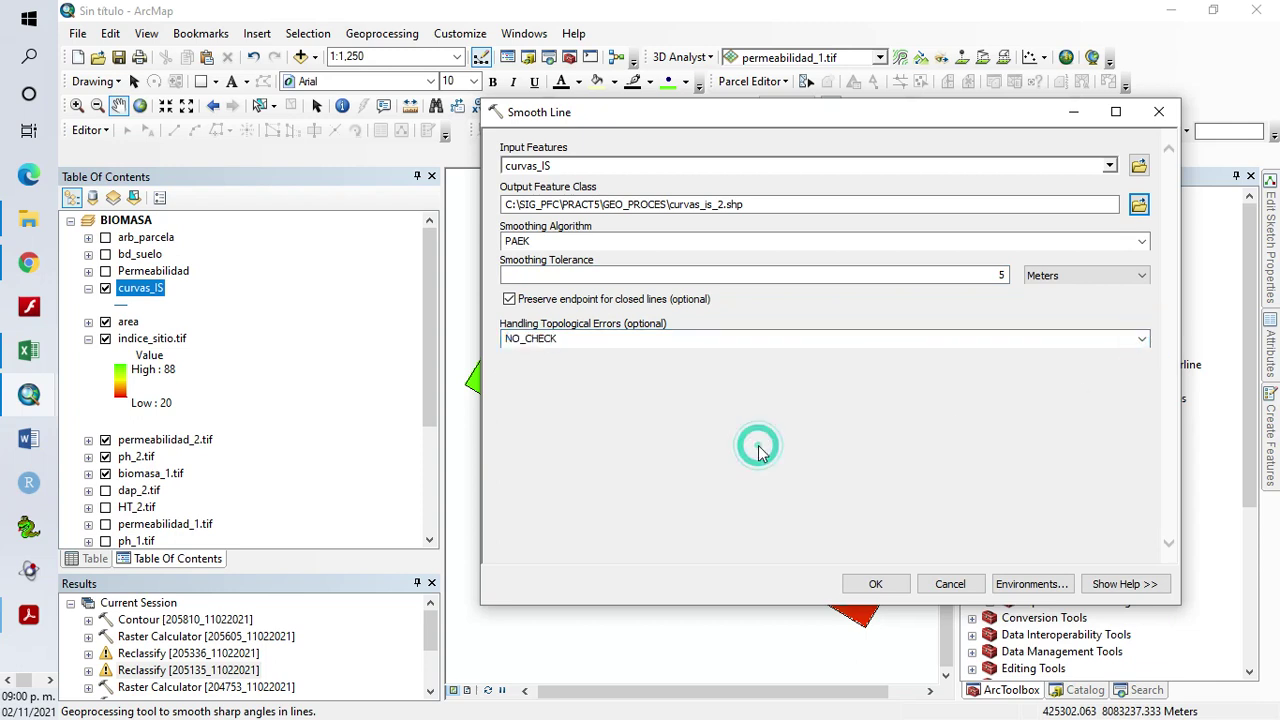
left_click(876, 585)
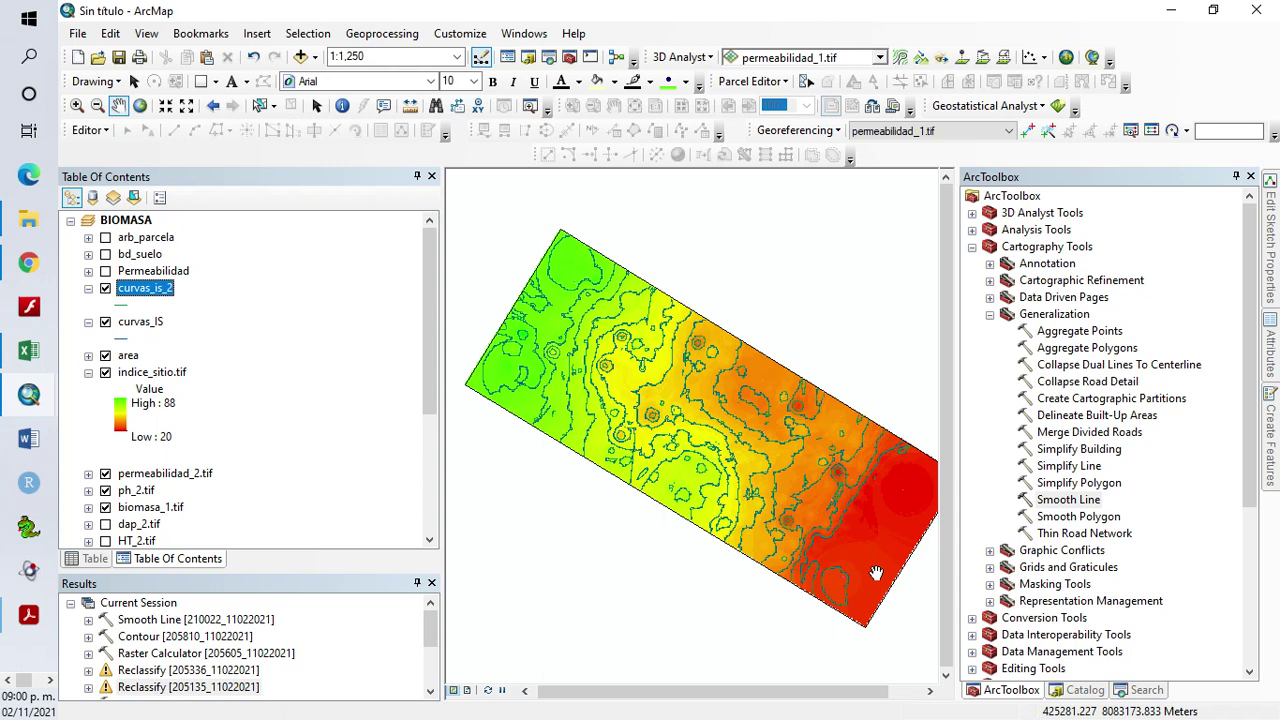
Compare the smoothed curvas_is_2 lines with the original curvas_IS contours up close by toggling the original layer's visibility
left_click(105, 322)
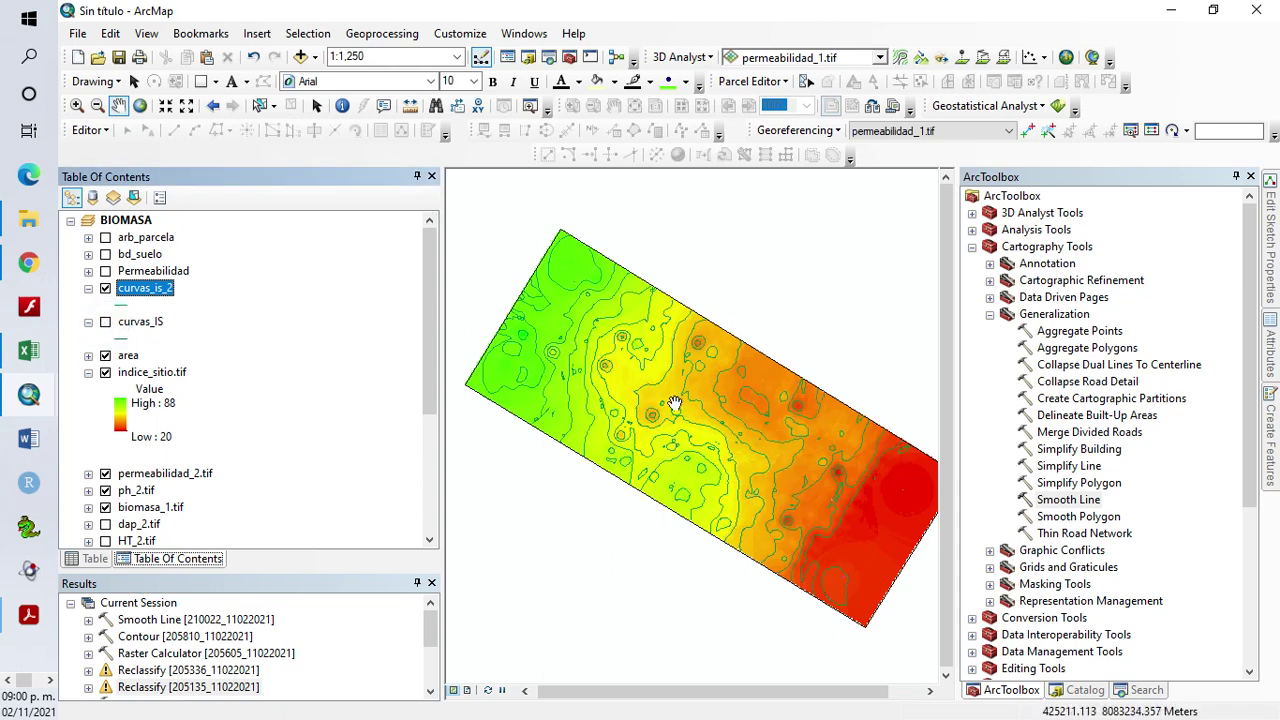
scroll(676, 403, "down", 4)
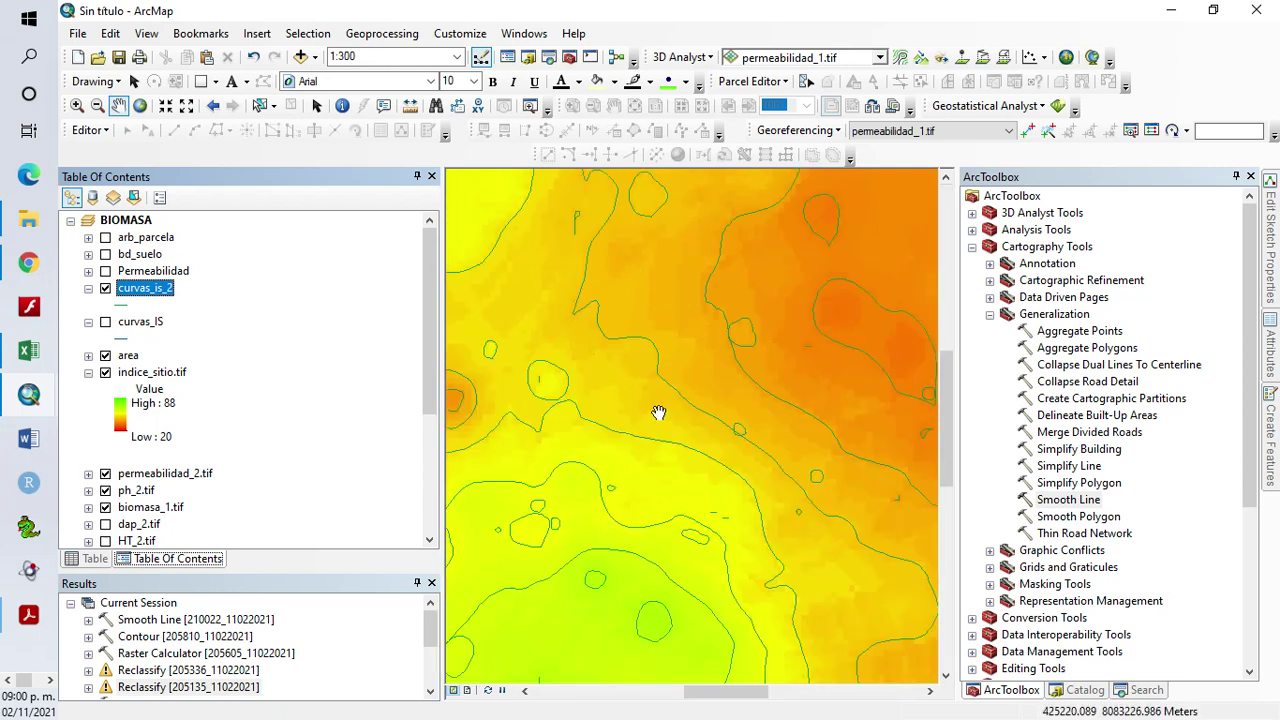
left_click_drag(623, 343, 693, 443)
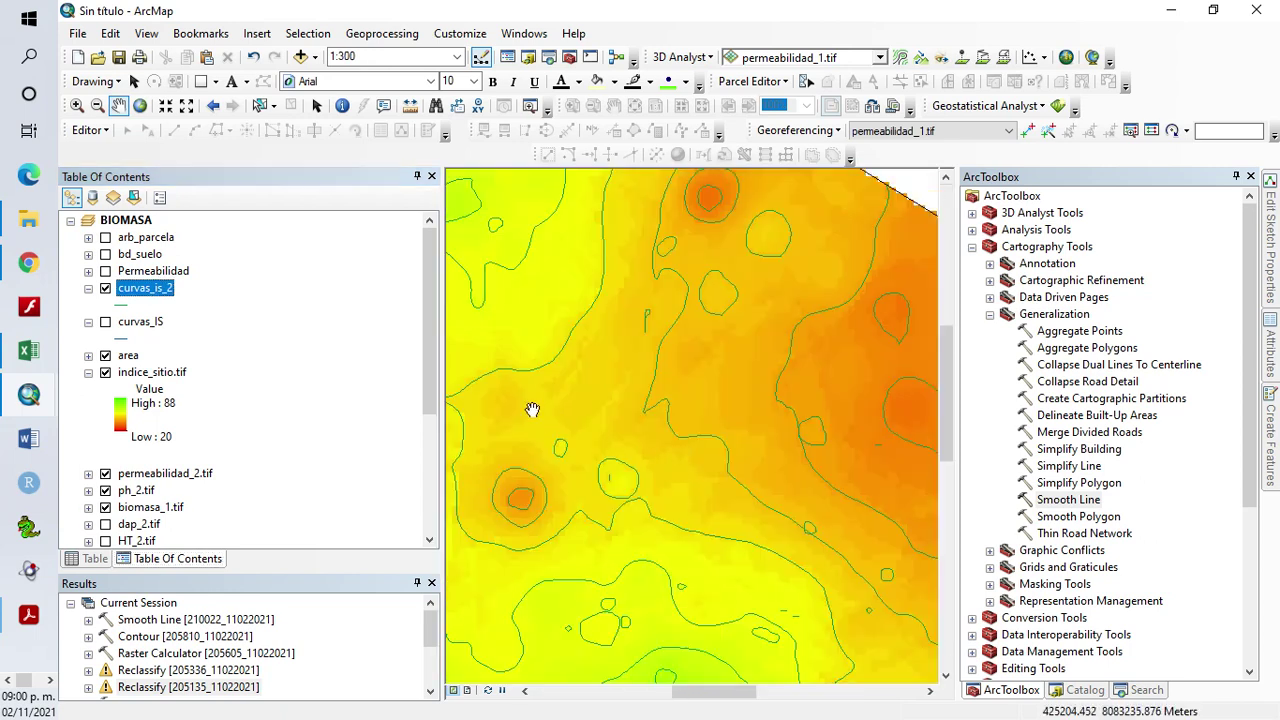
left_click(105, 323)
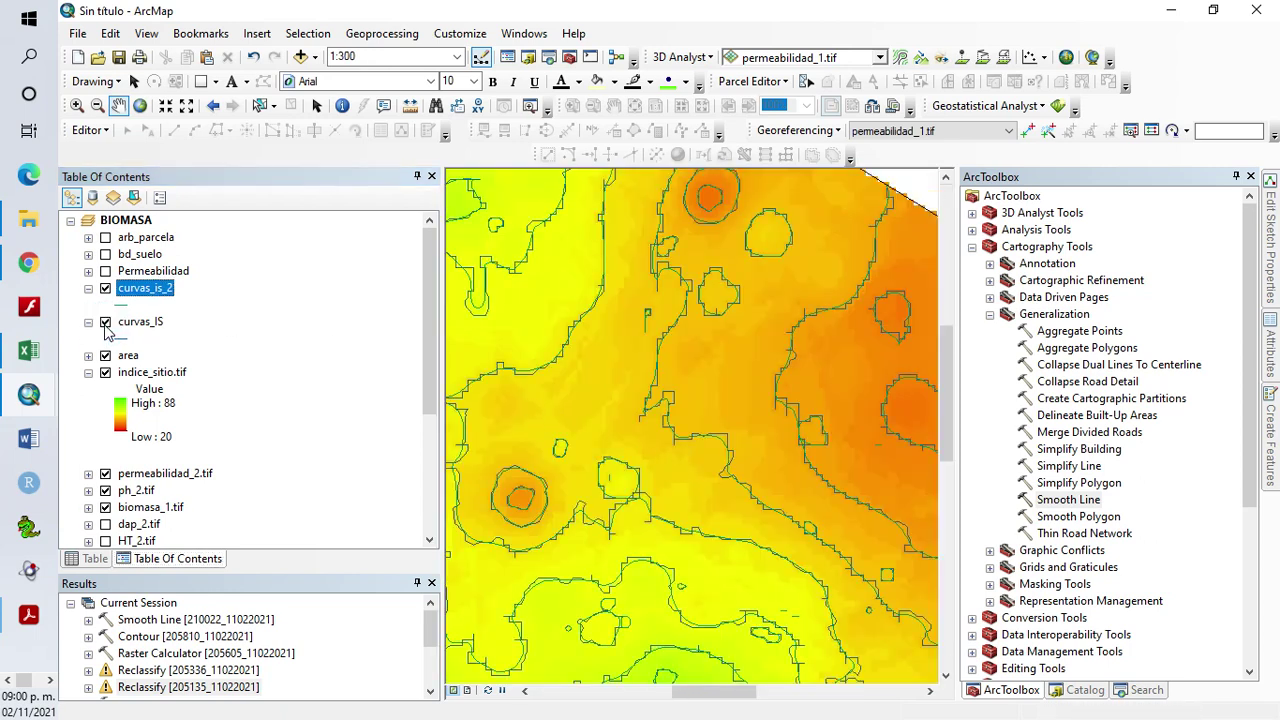
left_click(105, 323)
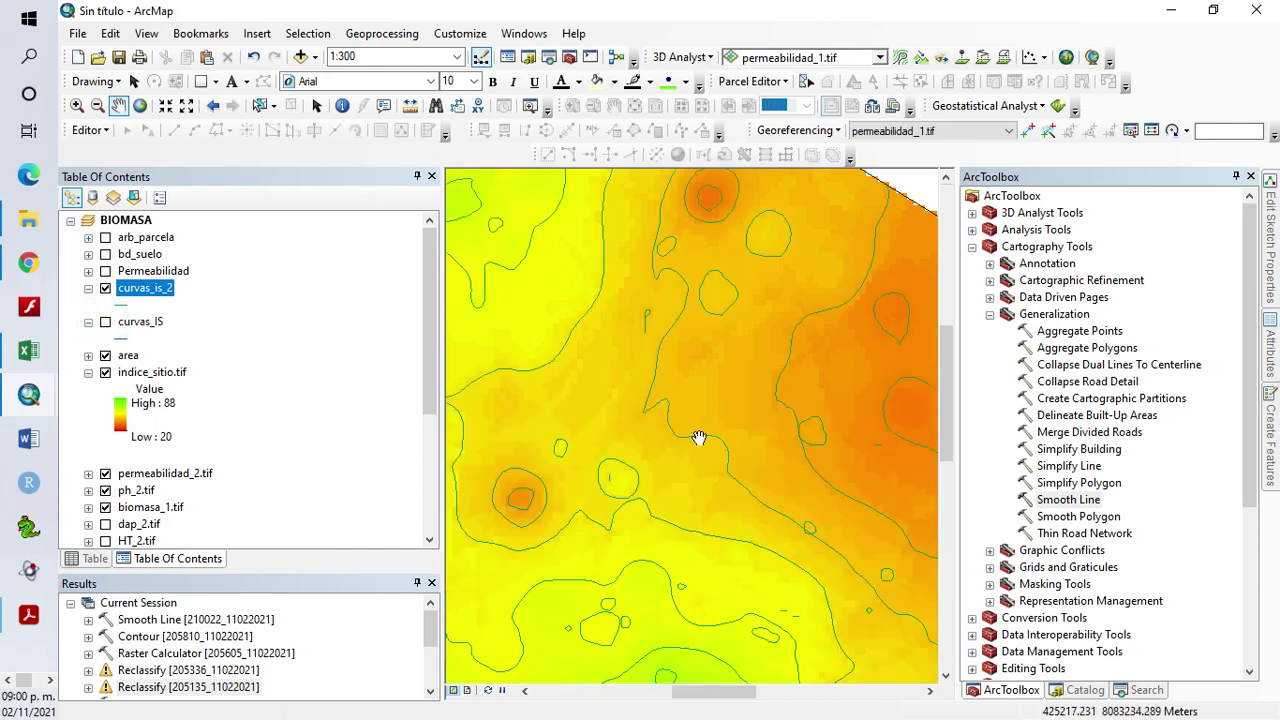
left_click_drag(773, 503, 748, 431)
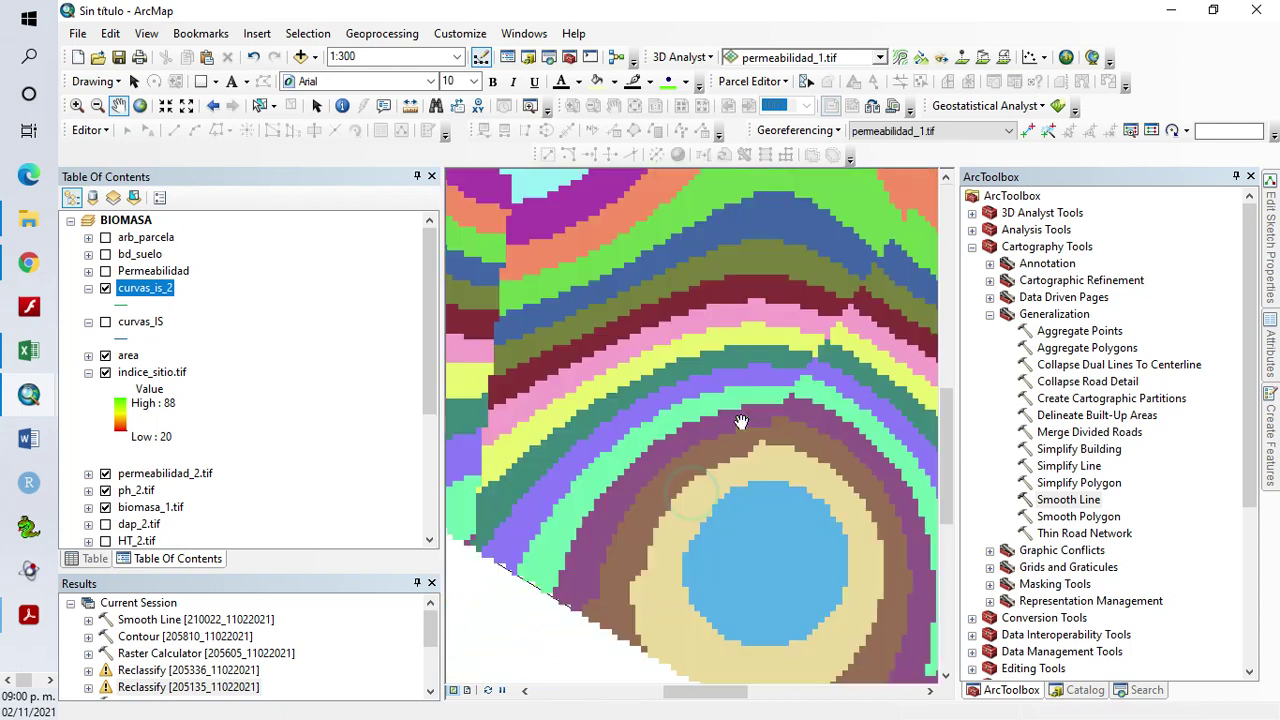
scroll(728, 502, "down", 4)
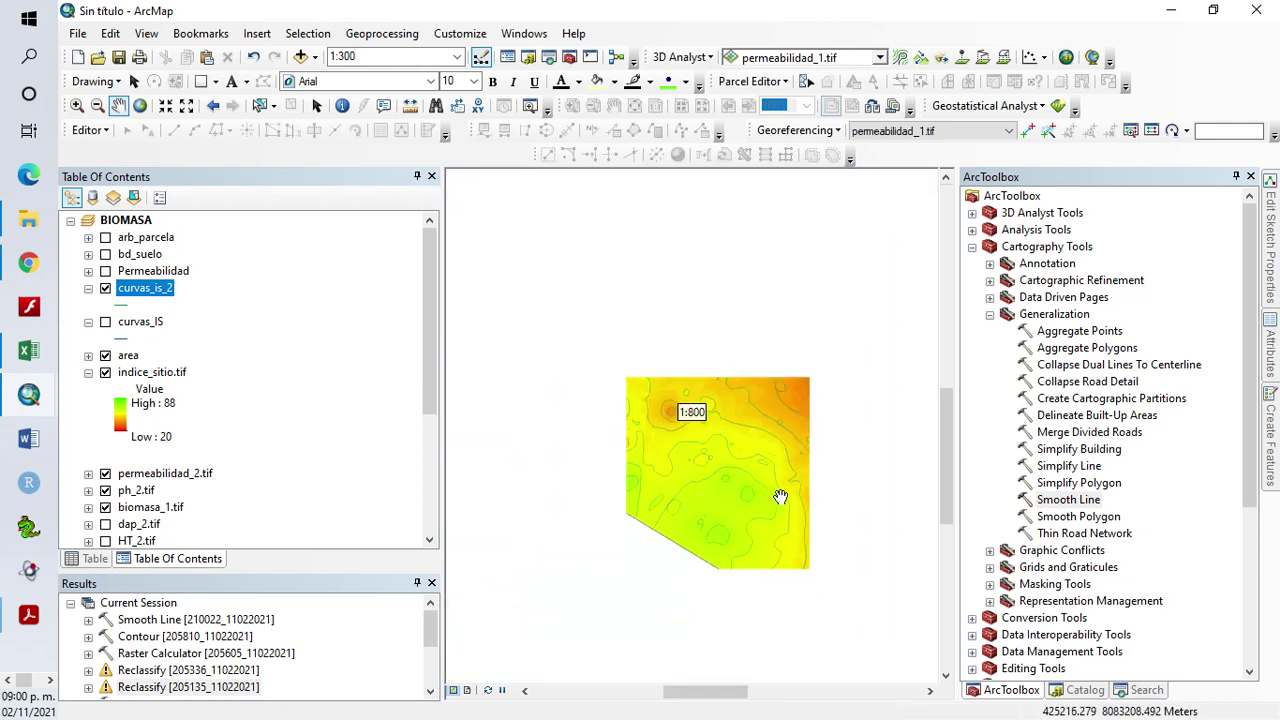
scroll(752, 520, "down", 2)
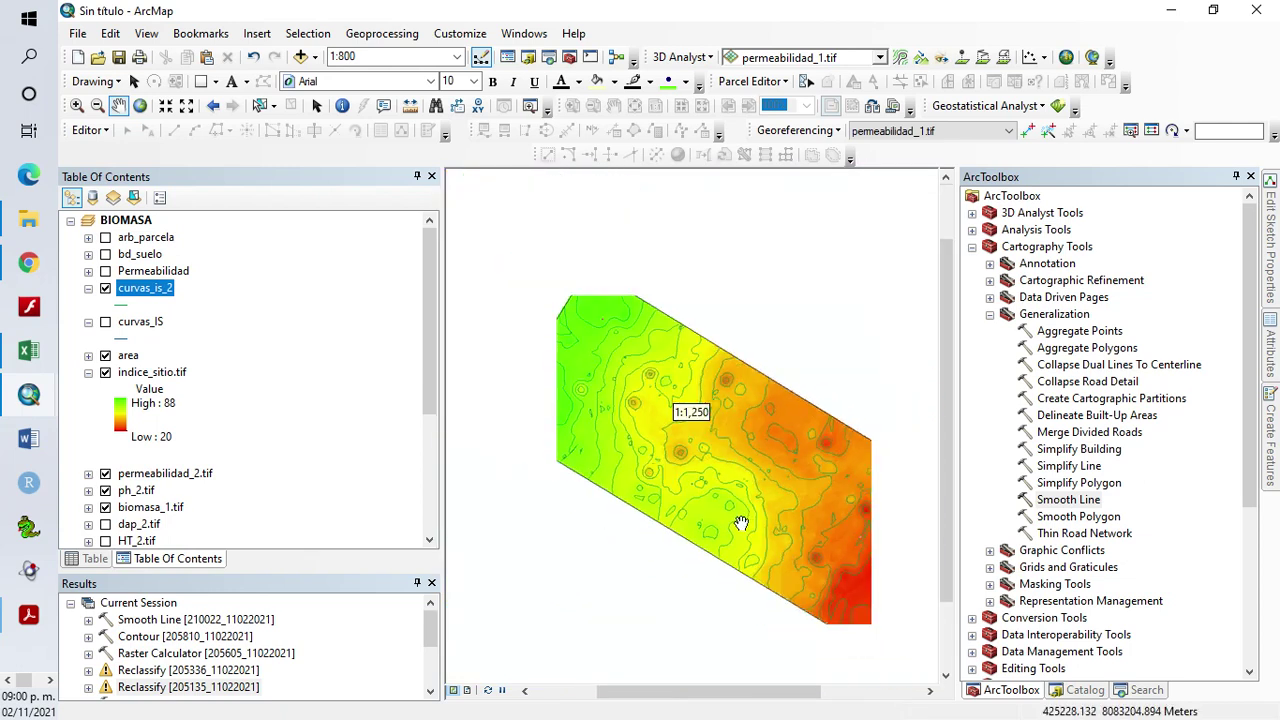
left_click_drag(734, 510, 727, 485)
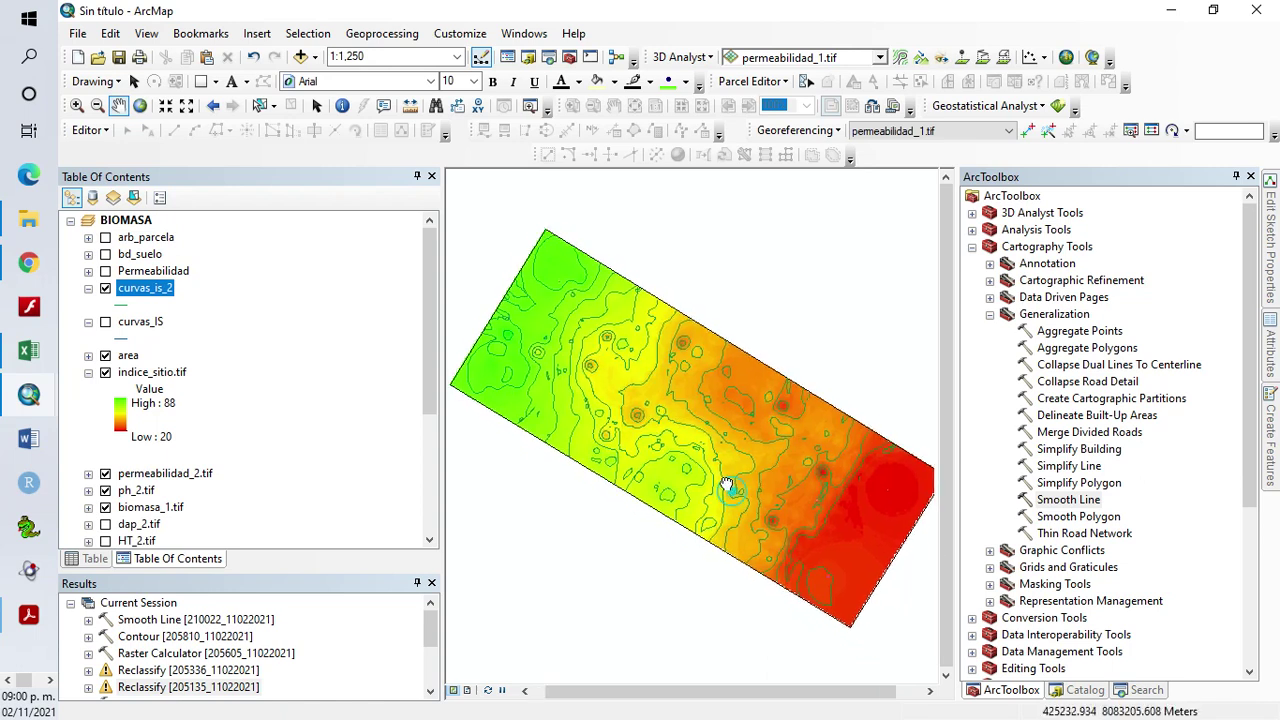
left_click(675, 482)
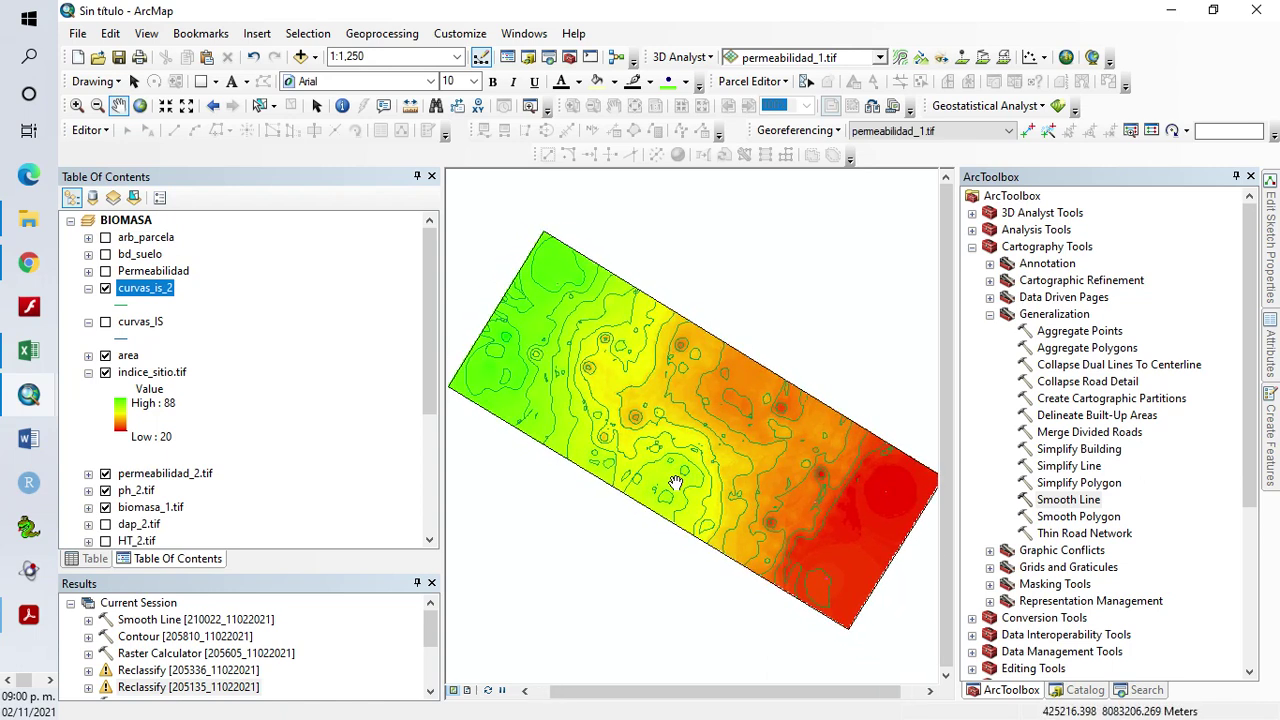
left_click_drag(675, 482, 682, 488)
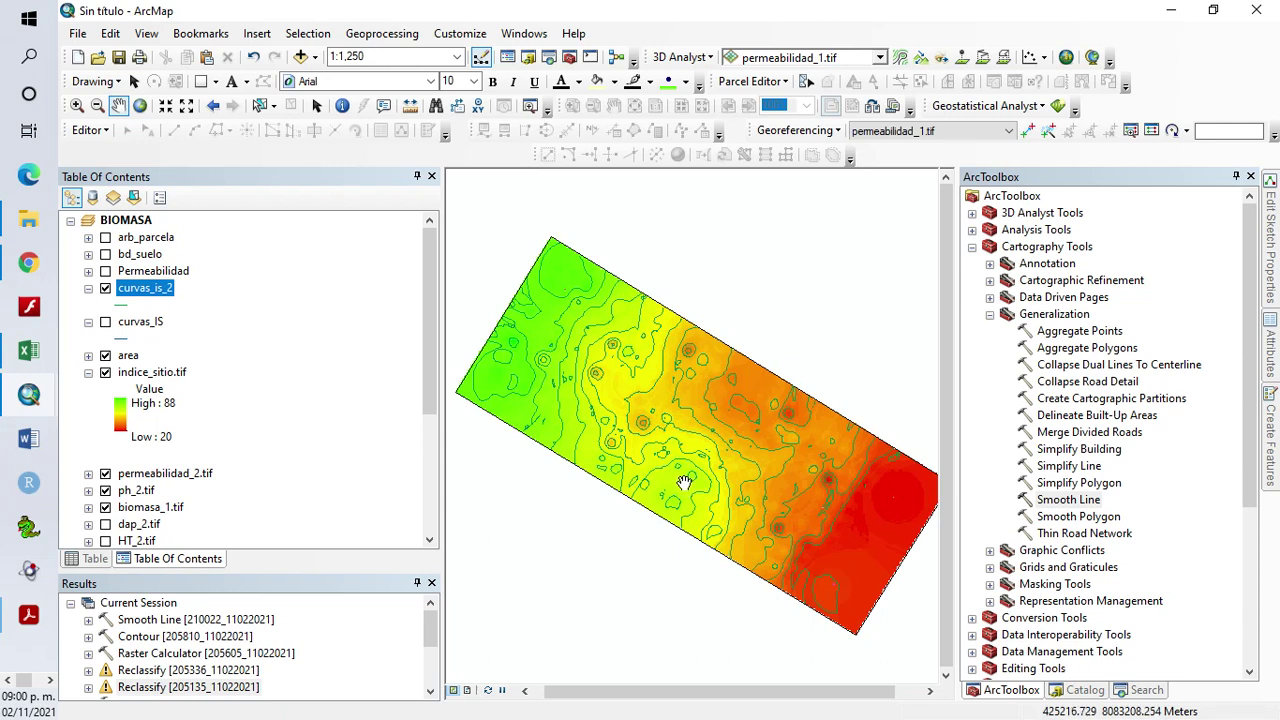
Remove the curvas_IS layer from the map and open the symbology settings of the curvas_is_2 layer
right_click(148, 335)
left_click(219, 348)
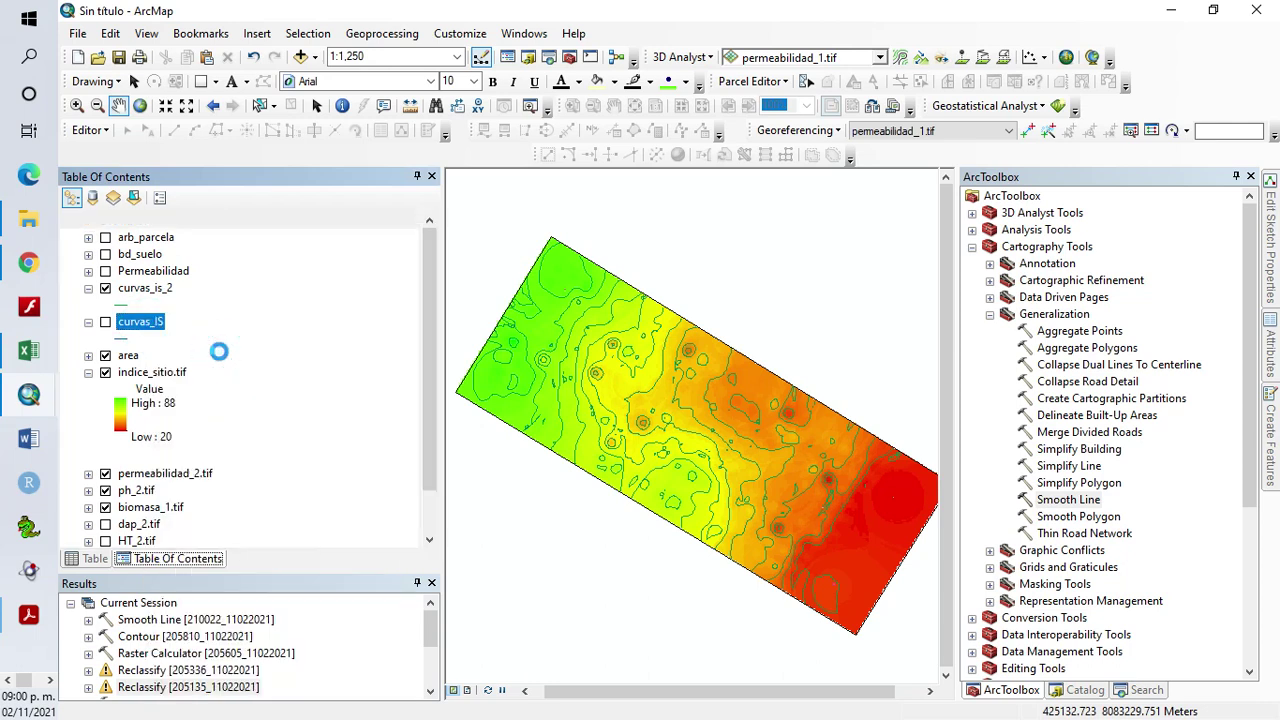
right_click(146, 292)
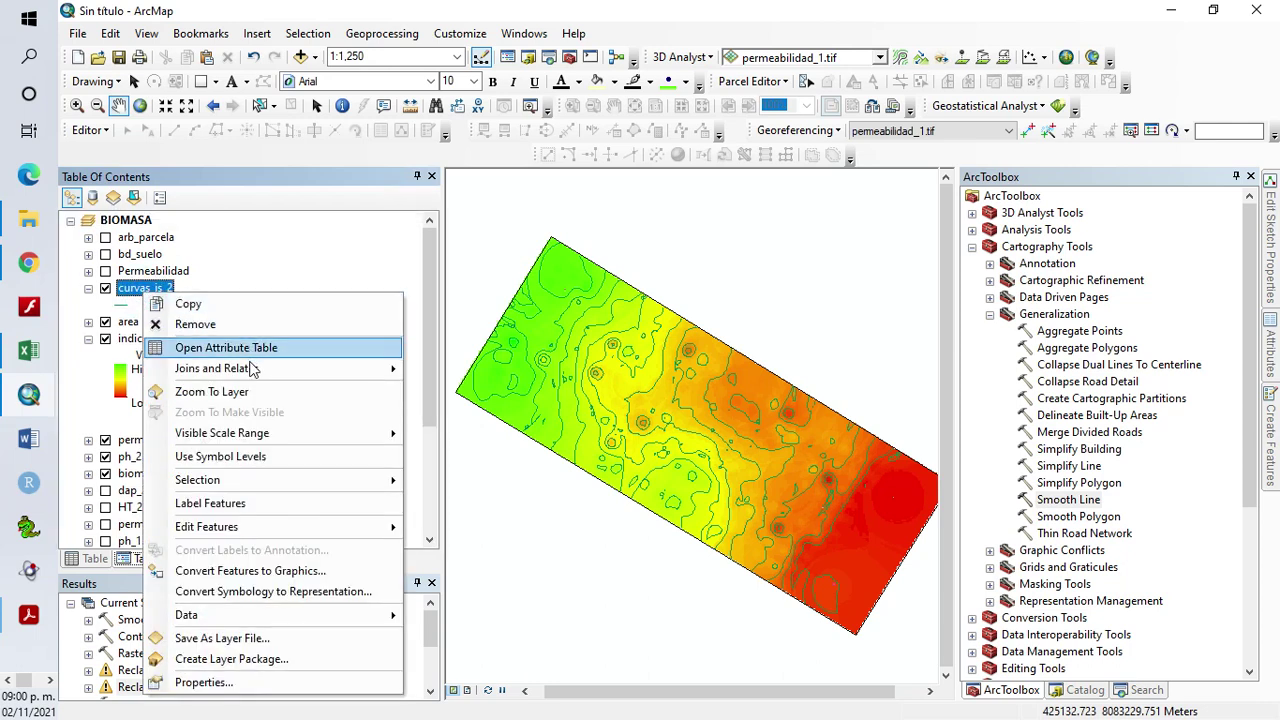
left_click(204, 682)
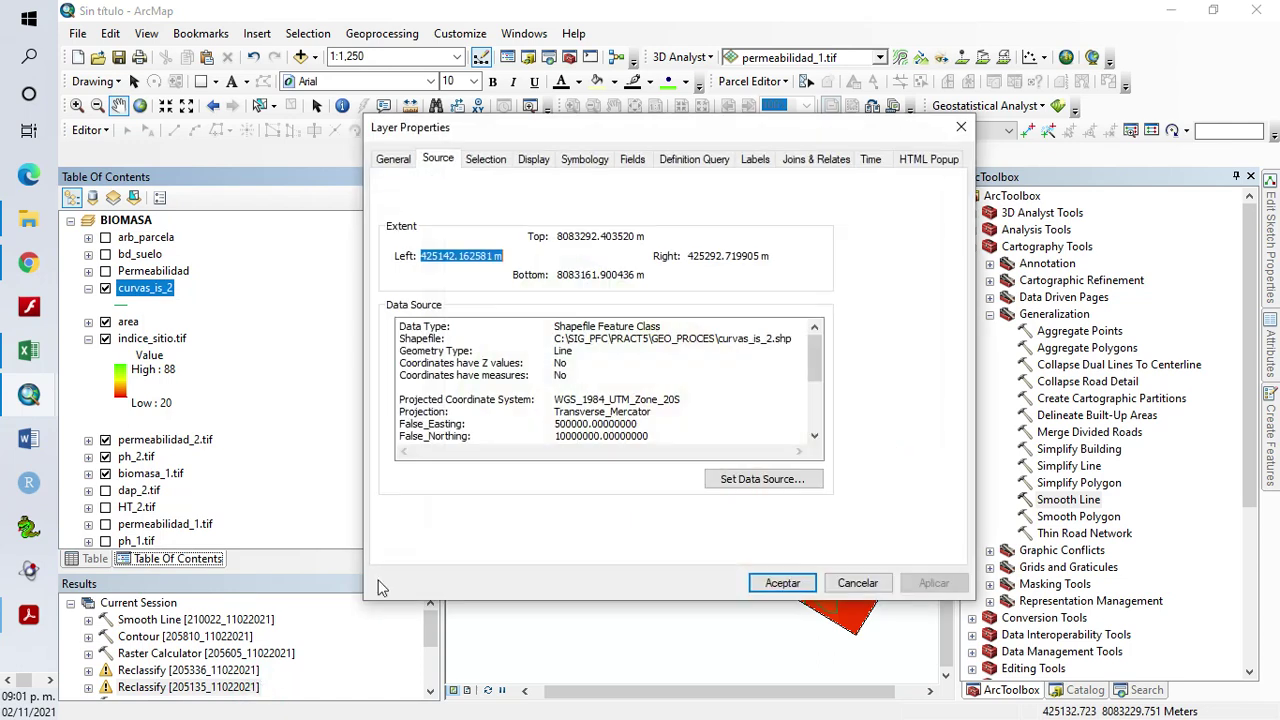
left_click(585, 160)
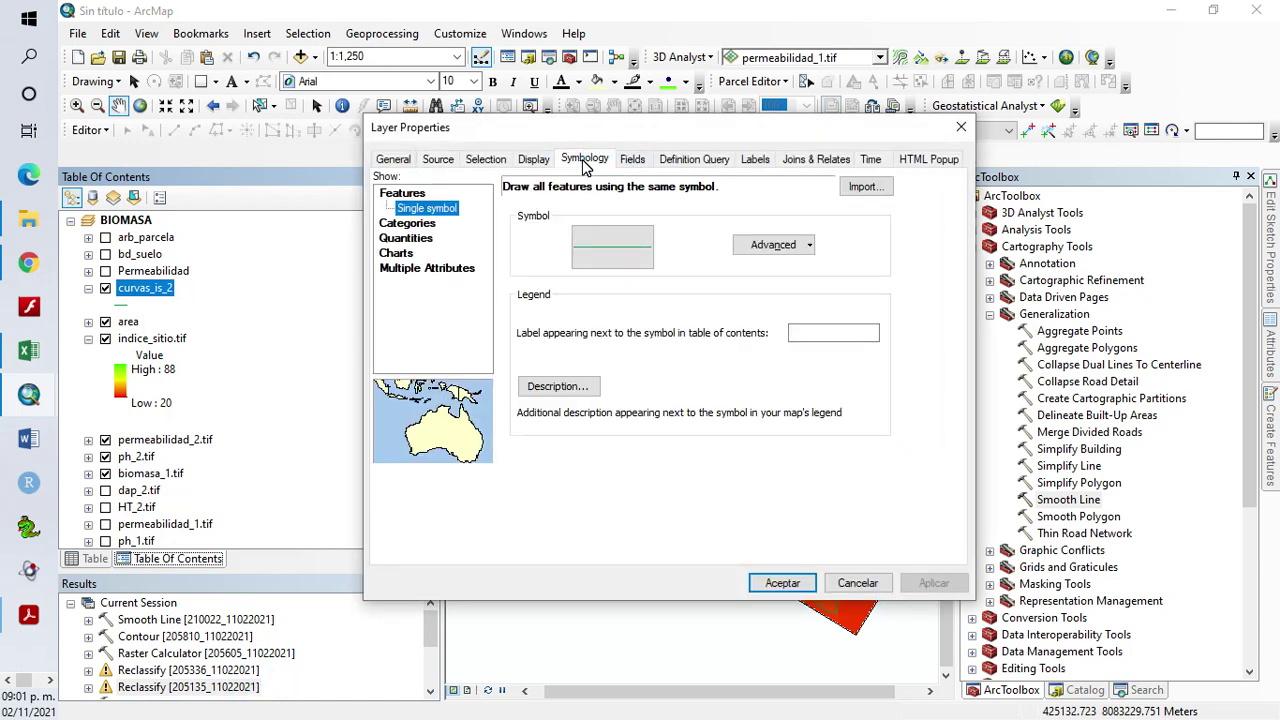
Try to symbolize curvas_is_2 by unique values of the CONTOUR field, adding all values
left_click(413, 229)
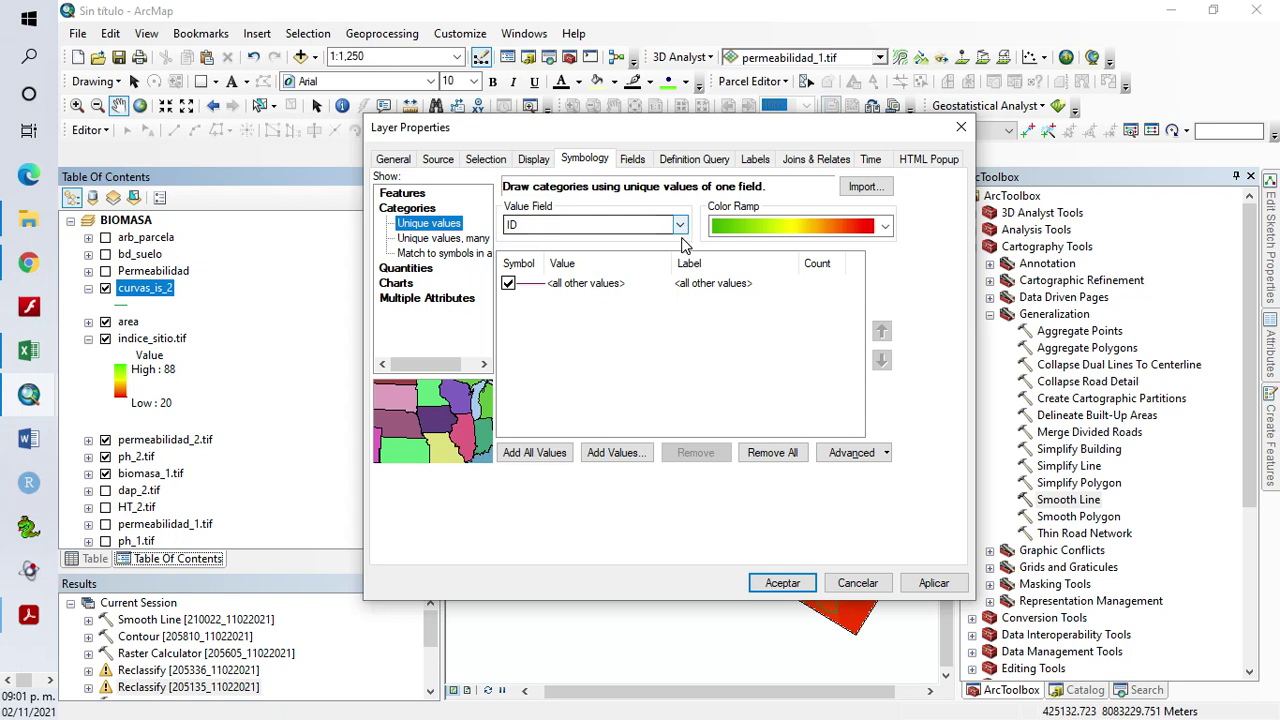
left_click(680, 226)
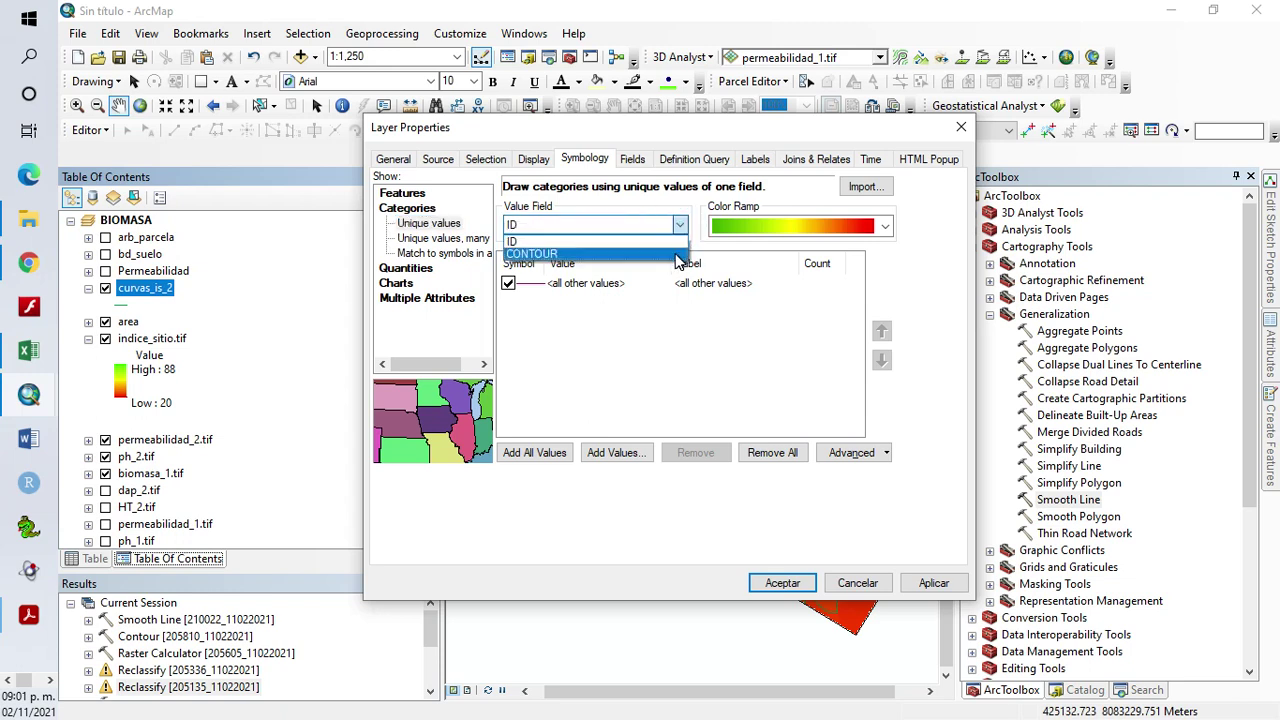
left_click(676, 255)
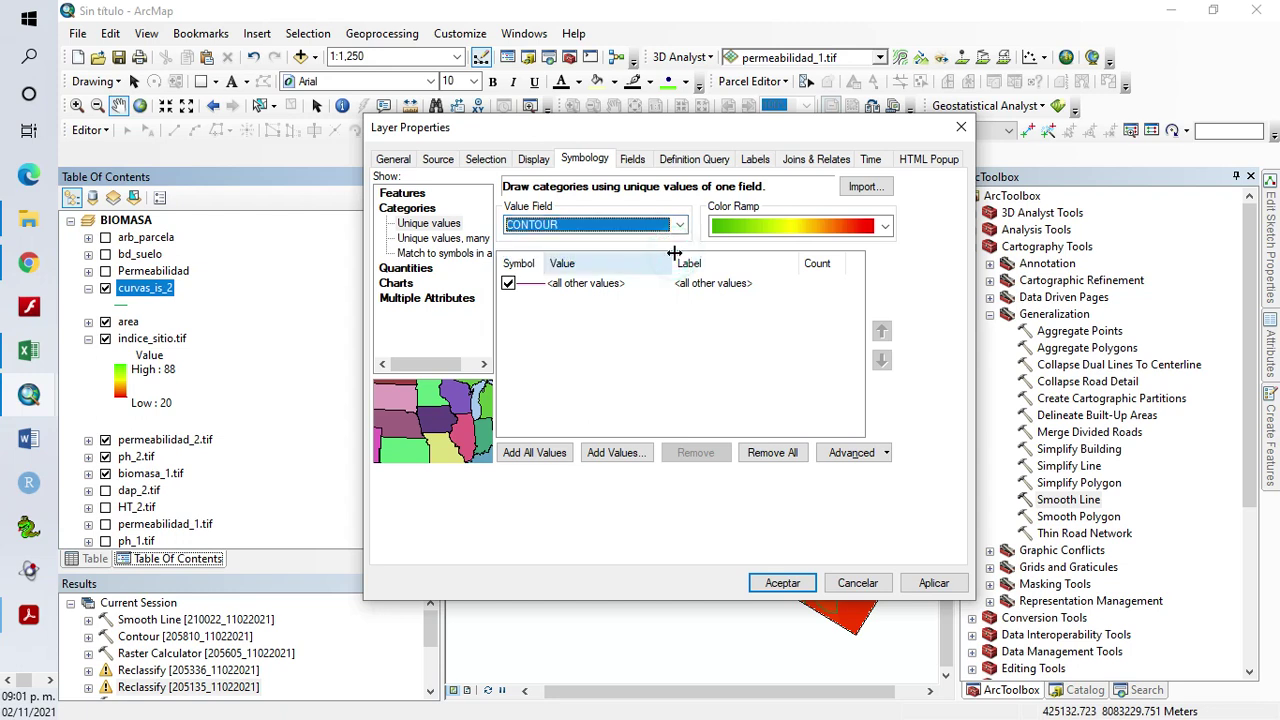
left_click(536, 453)
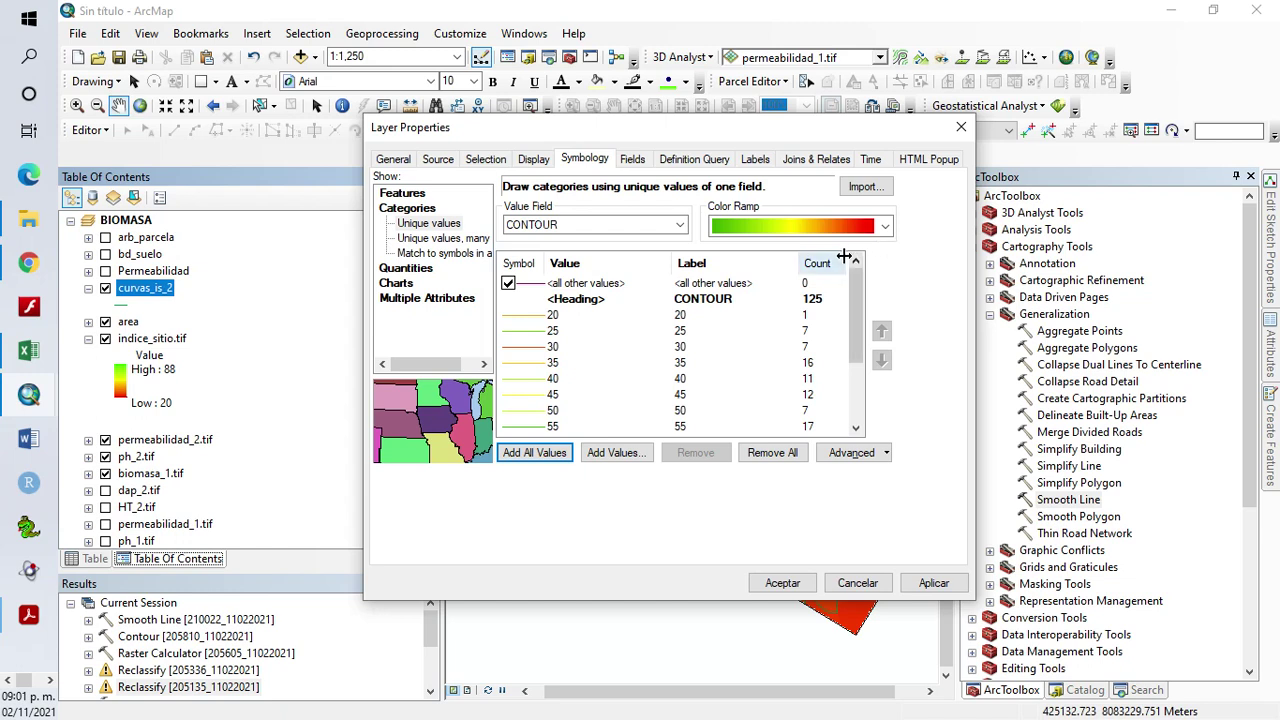
Symbolize curvas_is_2 with graduated colors based on the CONTOUR field, divided into 10 classes, and apply it to the map
left_click(418, 270)
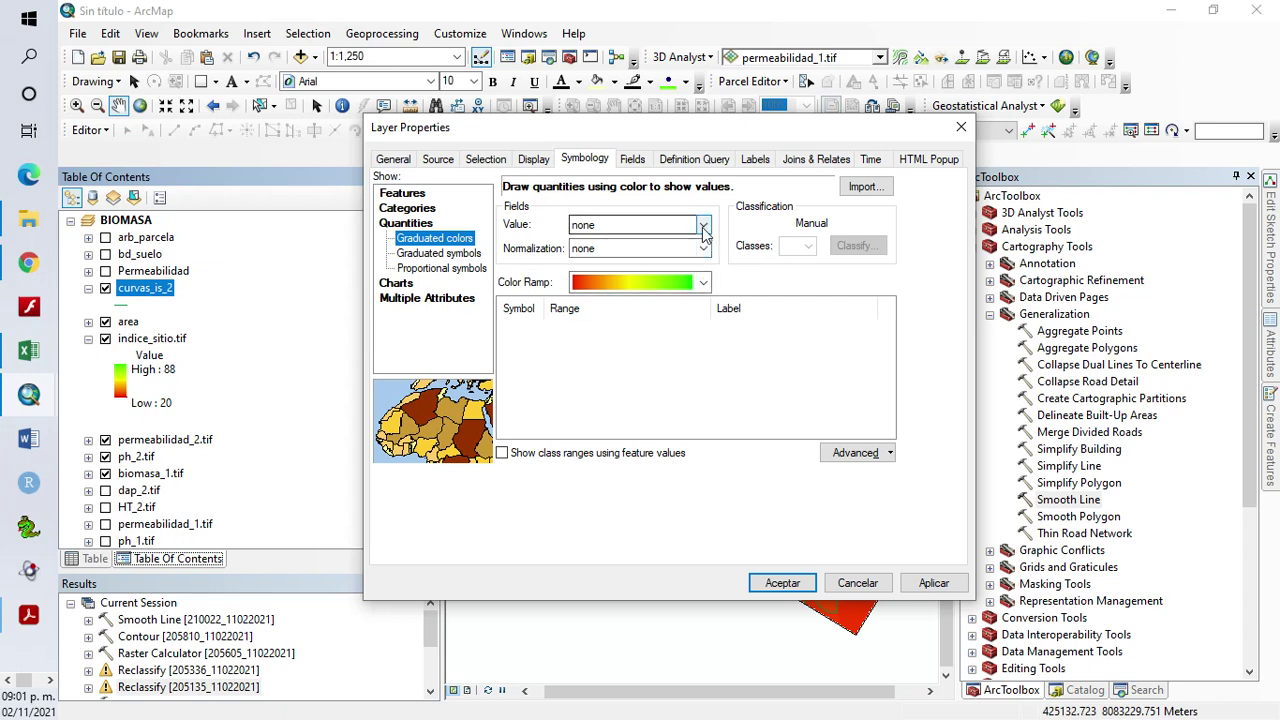
left_click(704, 225)
left_click(693, 258)
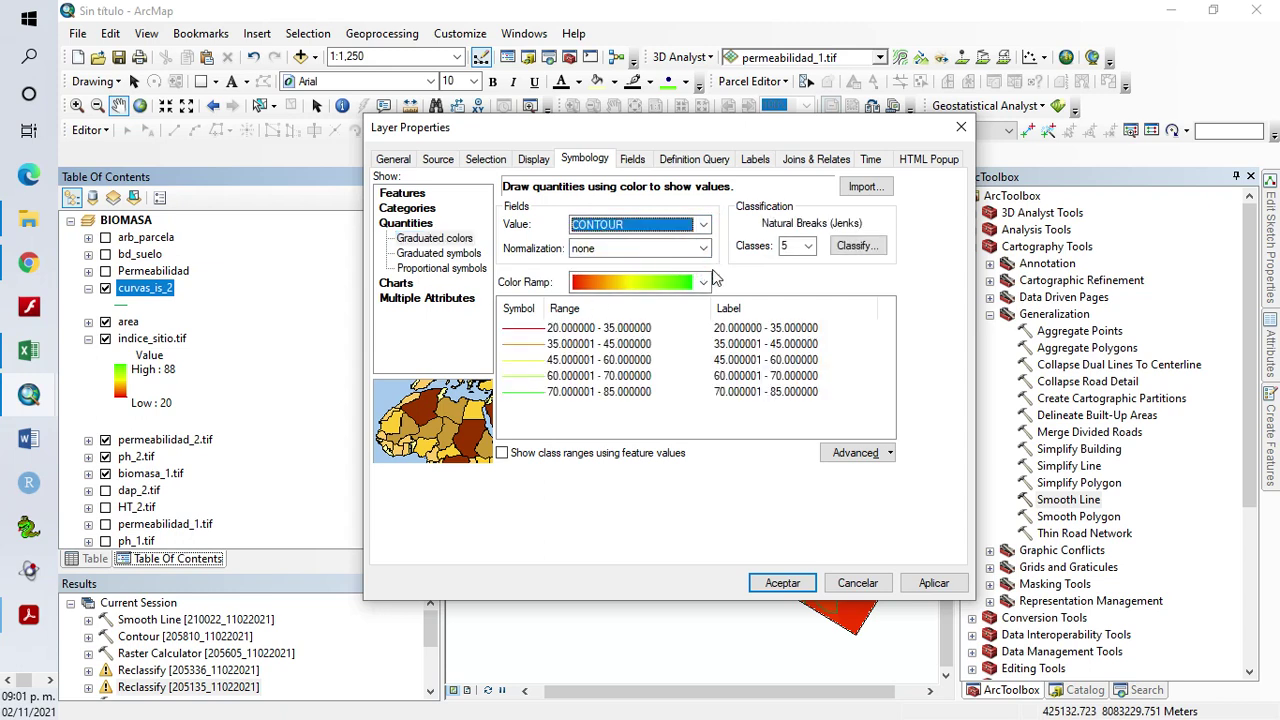
left_click(806, 246)
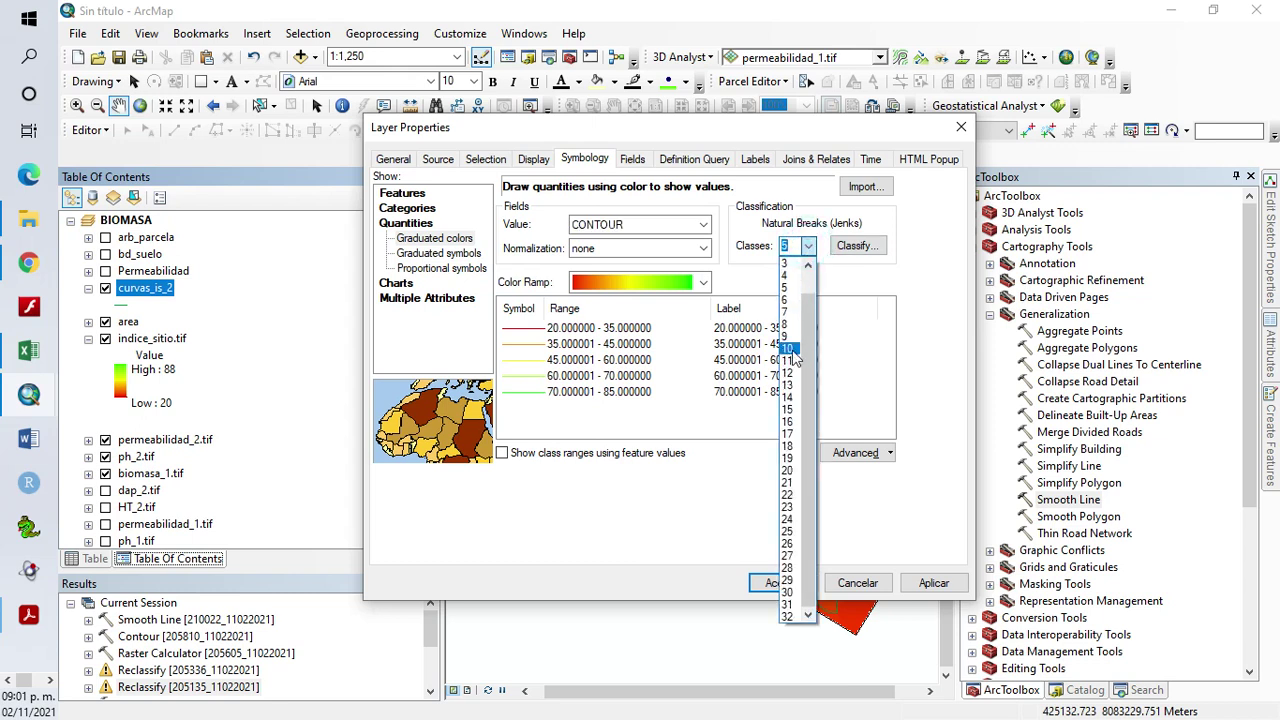
left_click(790, 348)
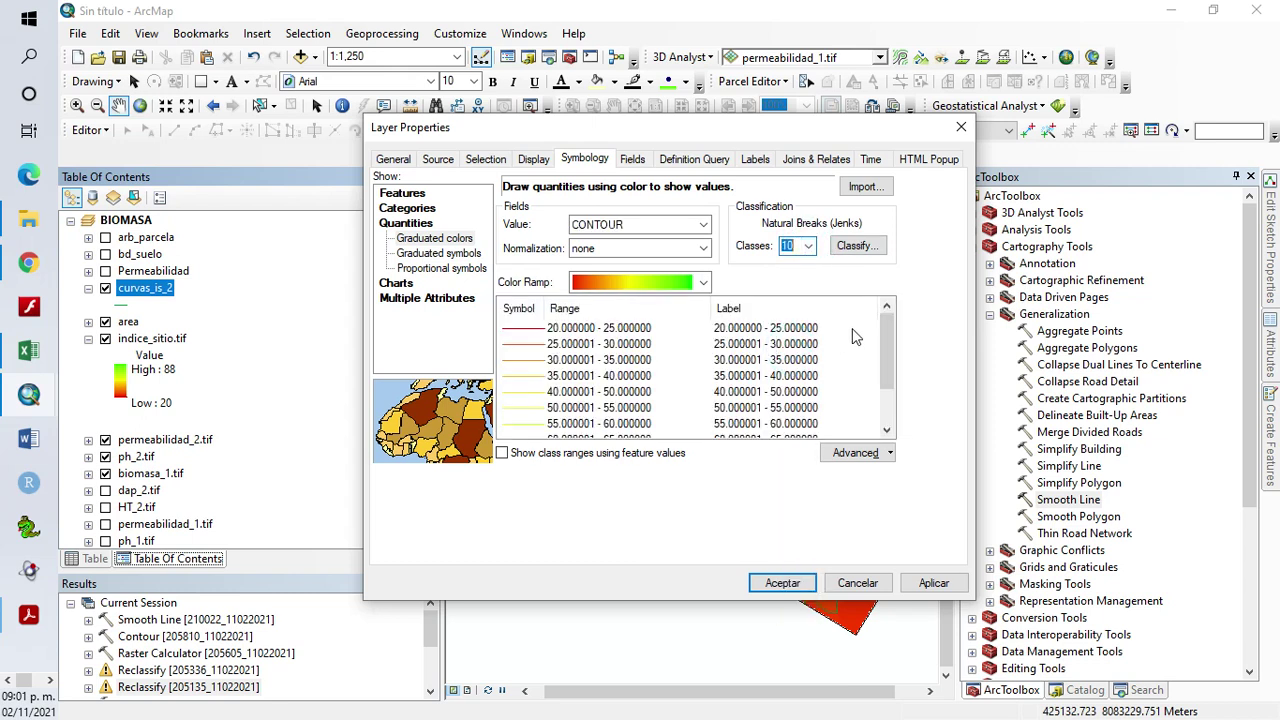
left_click_drag(892, 339, 900, 408)
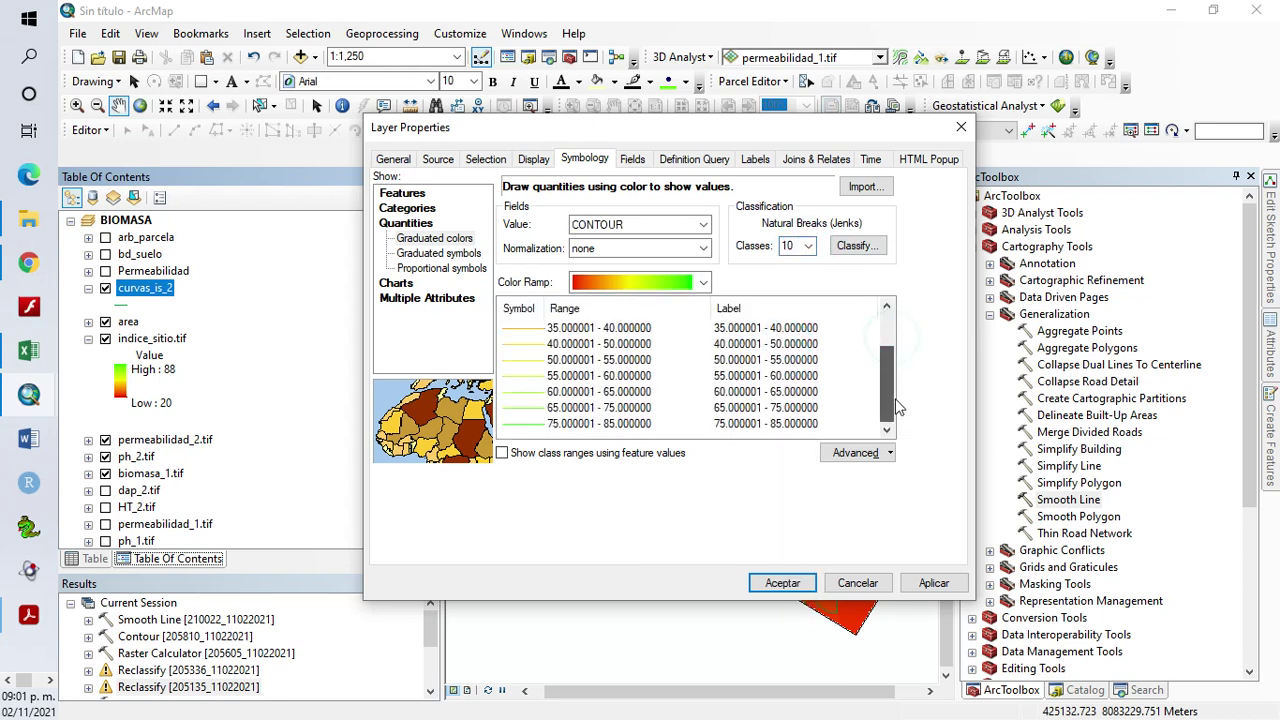
left_click(920, 583)
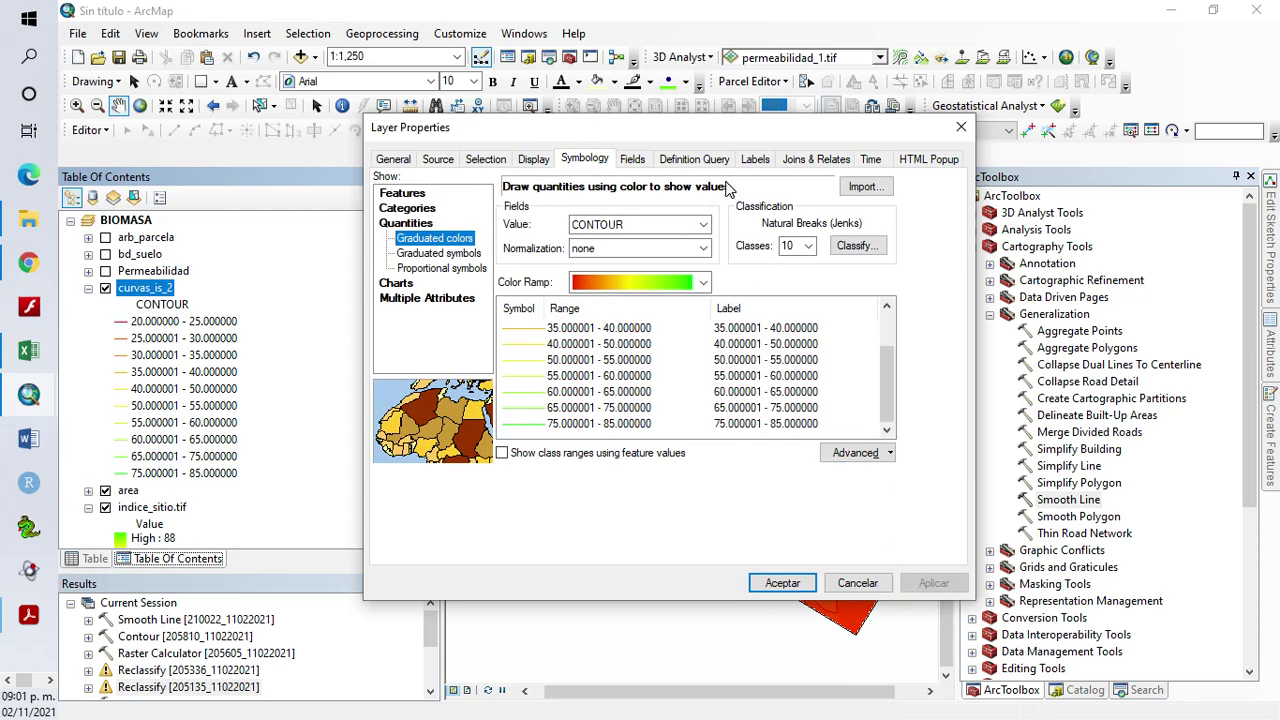
left_click_drag(725, 135, 847, 101)
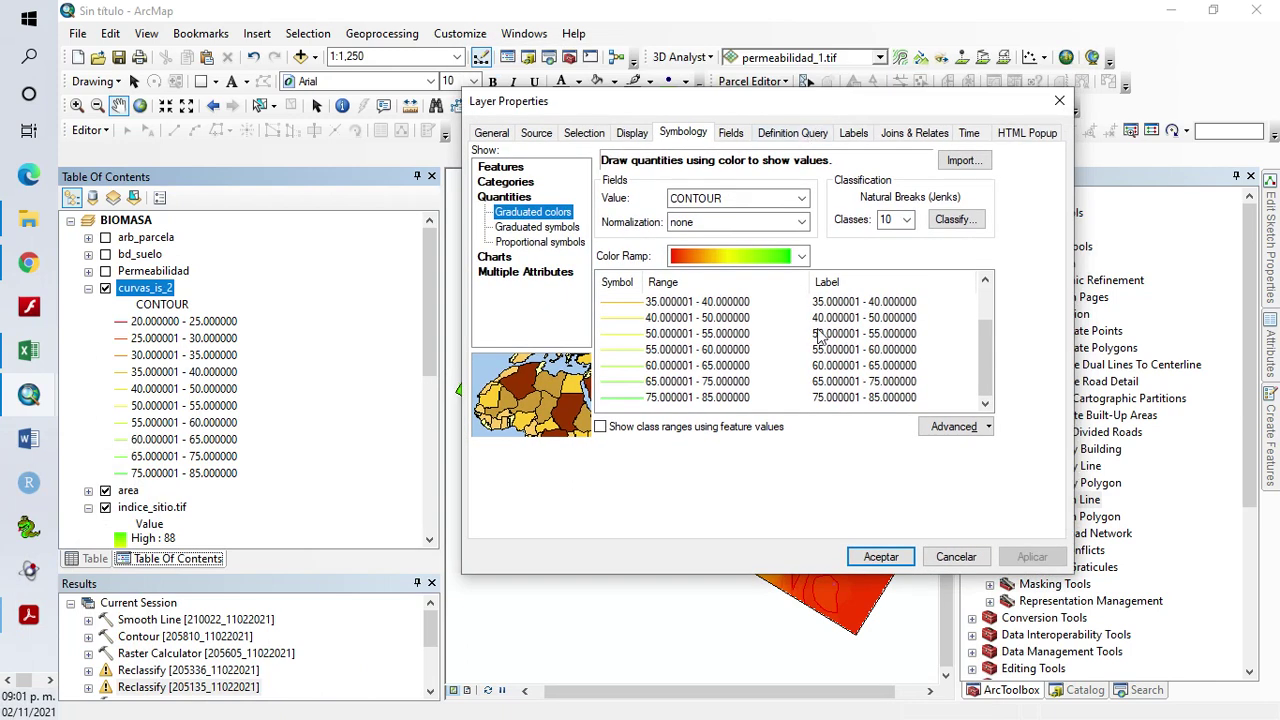
left_click(881, 557)
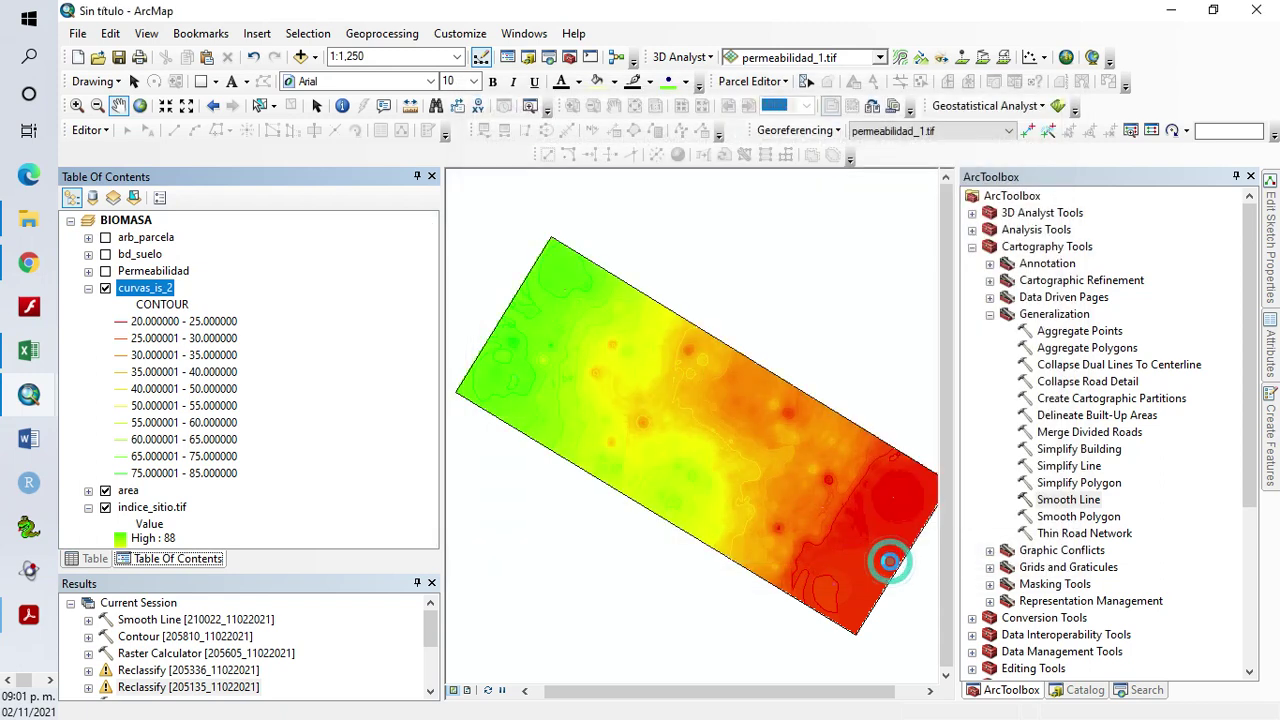
left_click_drag(655, 449, 706, 484)
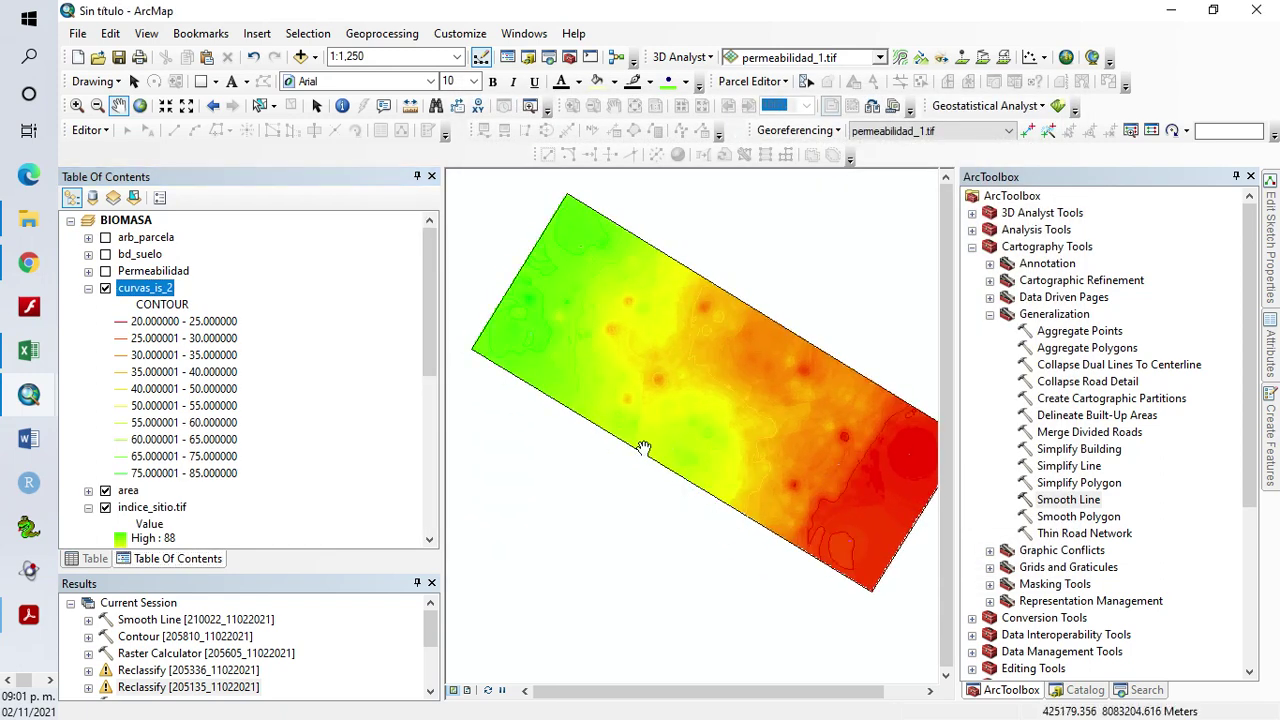
Try an orange-red-purple-blue color ramp on the graduated CONTOUR classes of curvas_is_2 and apply it to the map
right_click(172, 291)
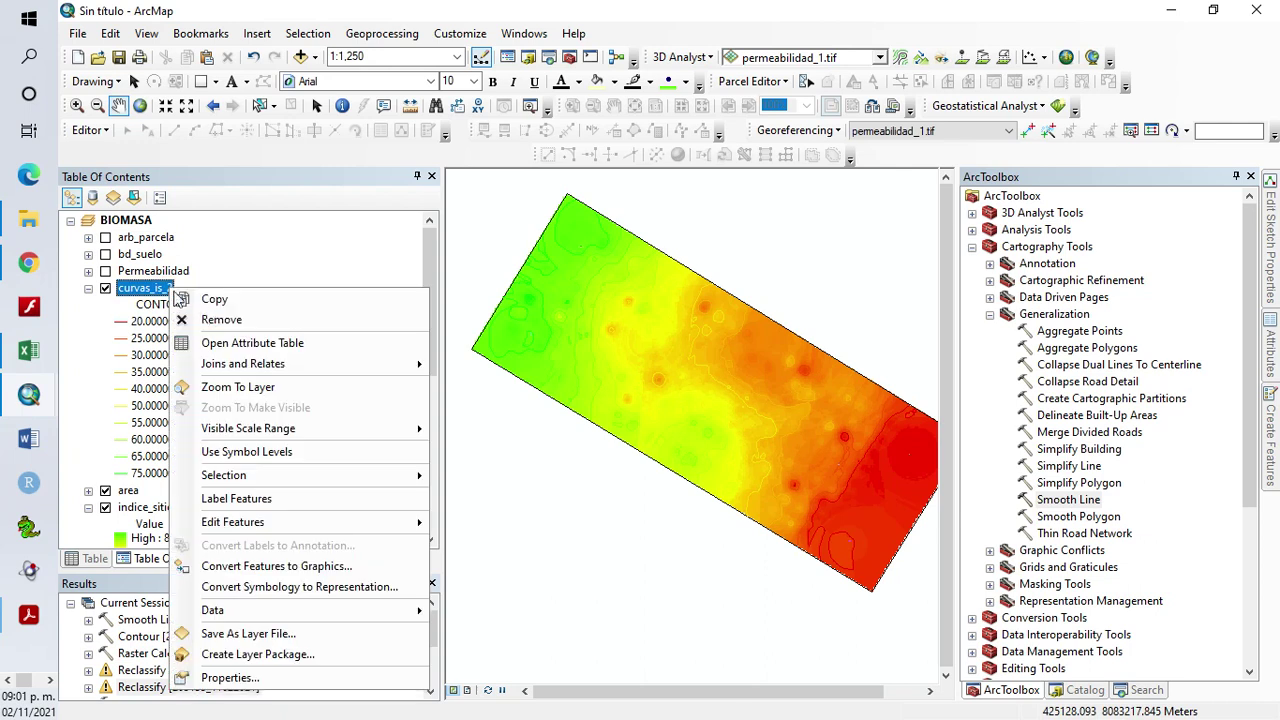
left_click(336, 677)
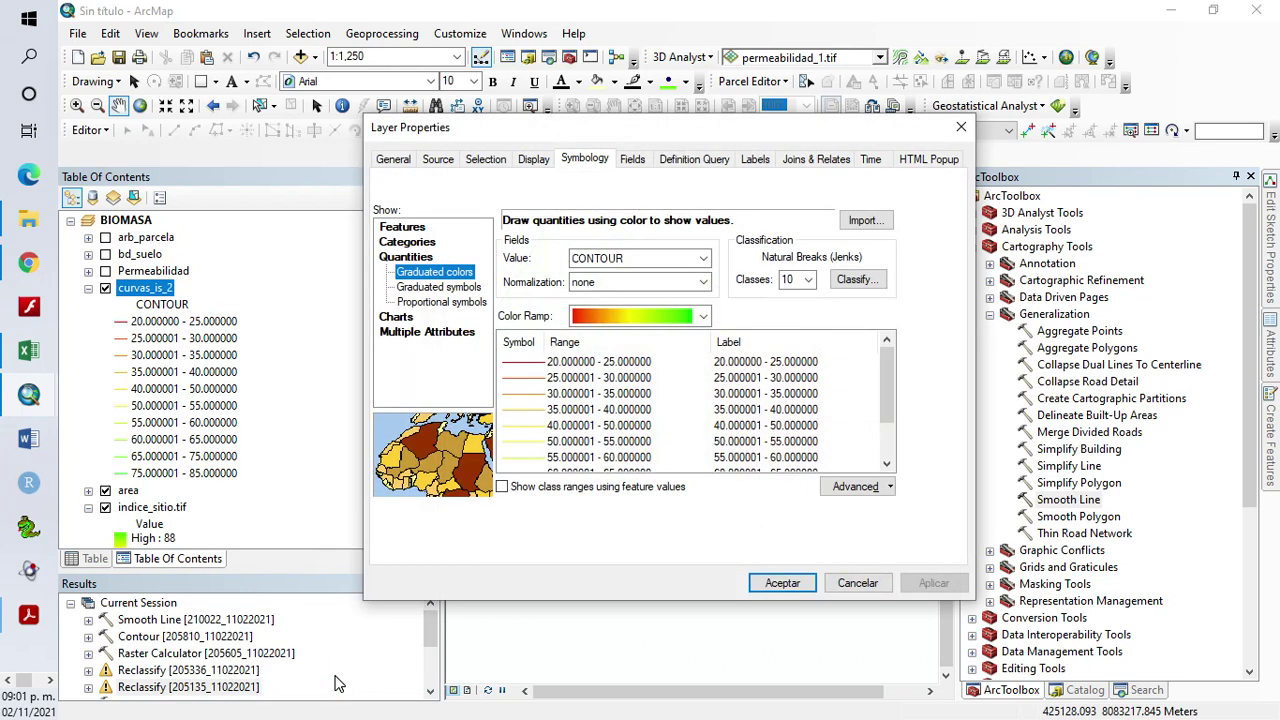
left_click(710, 316)
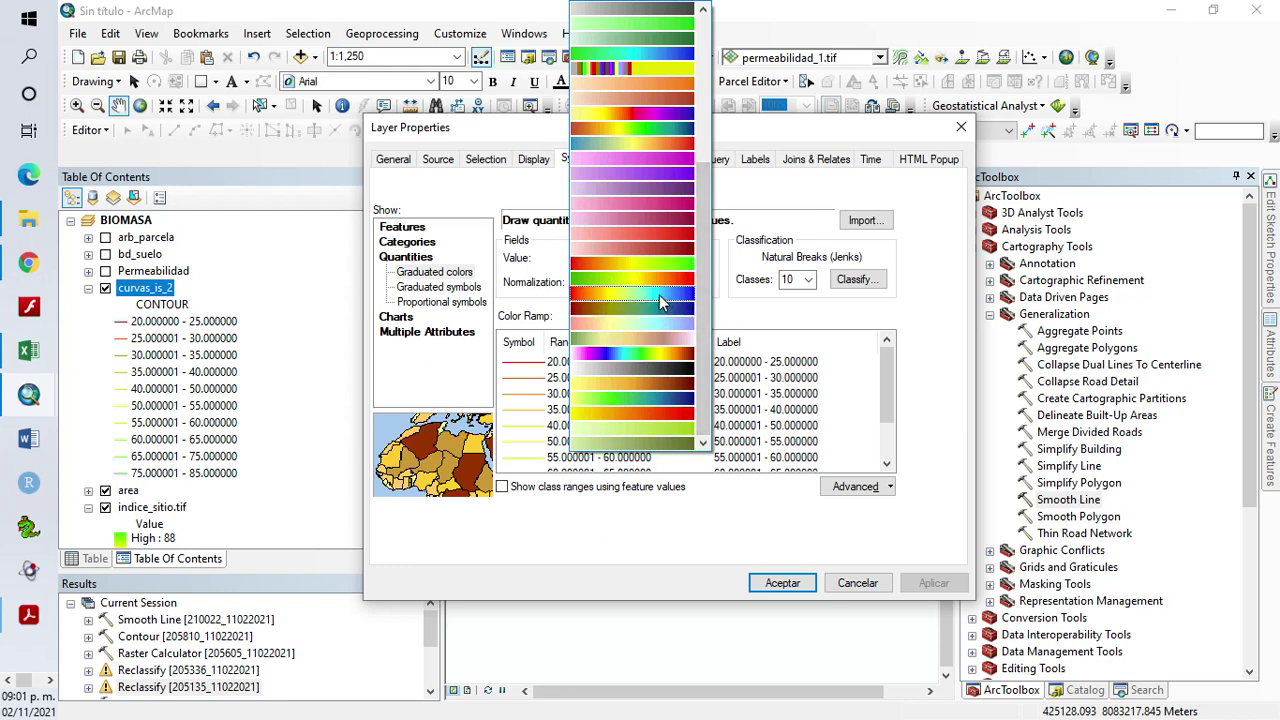
left_click_drag(706, 420, 716, 335)
left_click(632, 247)
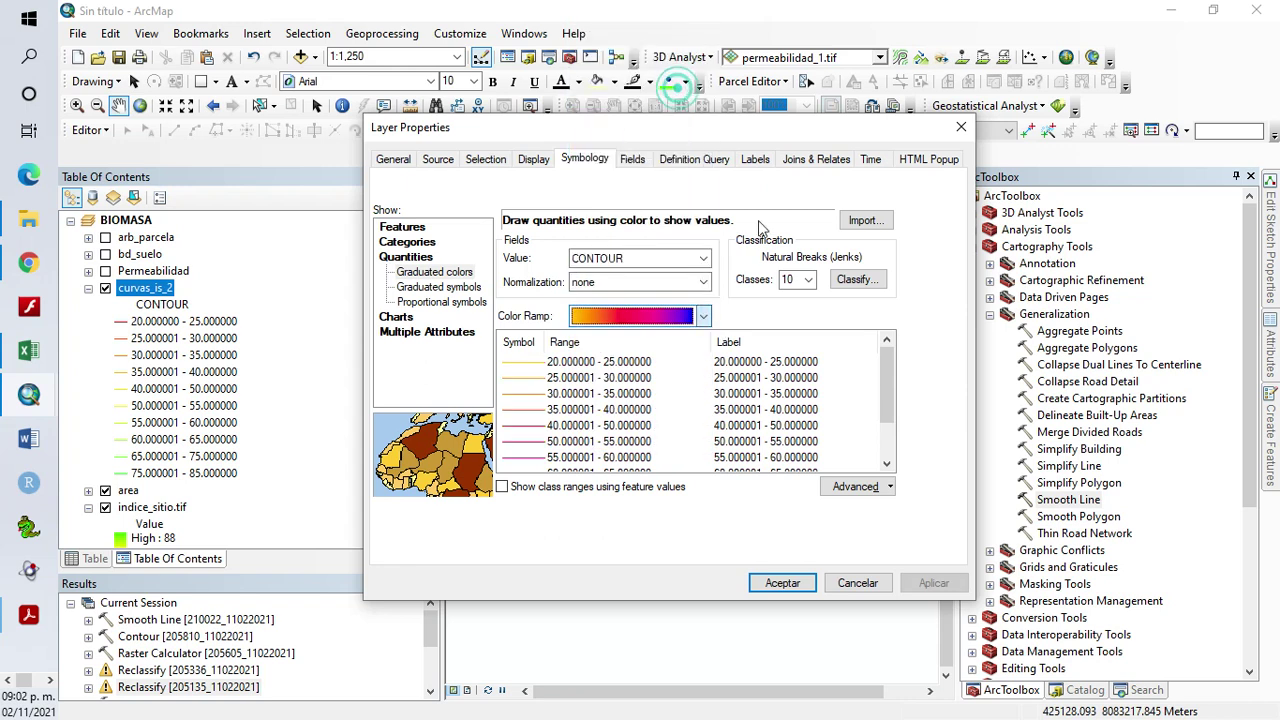
left_click(933, 582)
left_click_drag(851, 127, 488, 430)
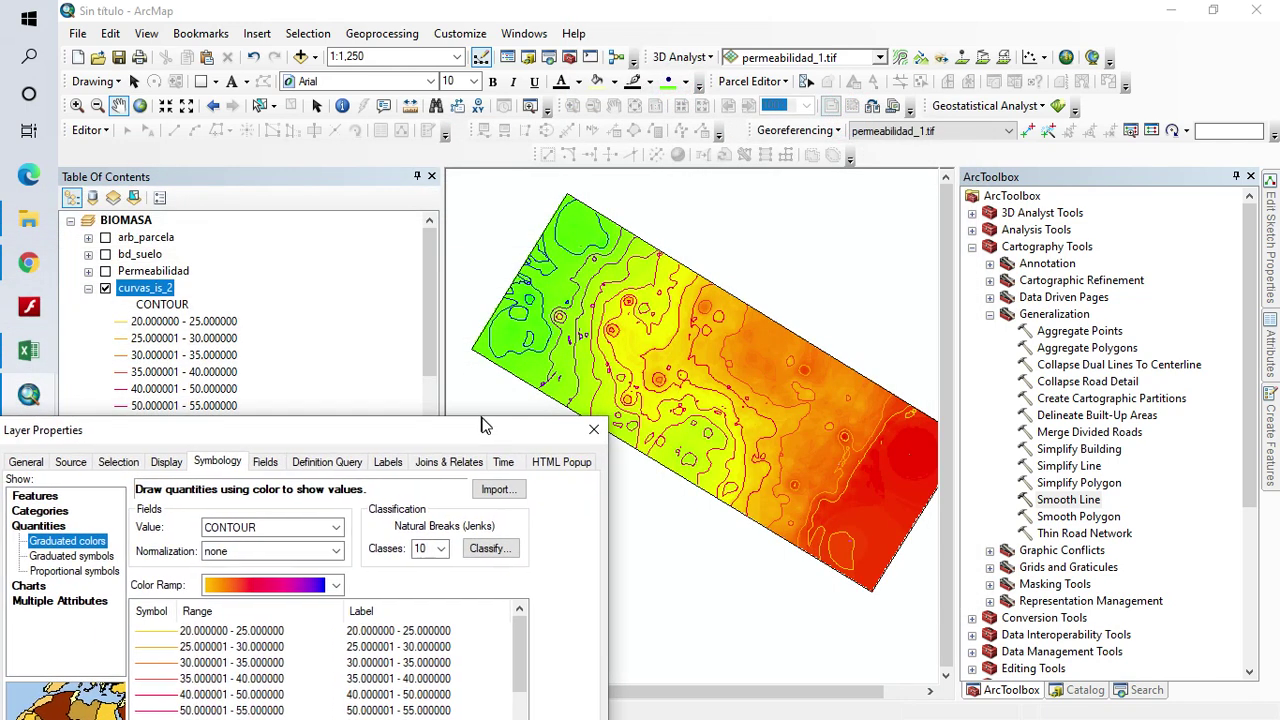
Try an orange-yellow-green-blue color ramp for the curvas_is_2 contour classes and apply it to the map
left_click_drag(395, 432, 677, 155)
left_click(622, 311)
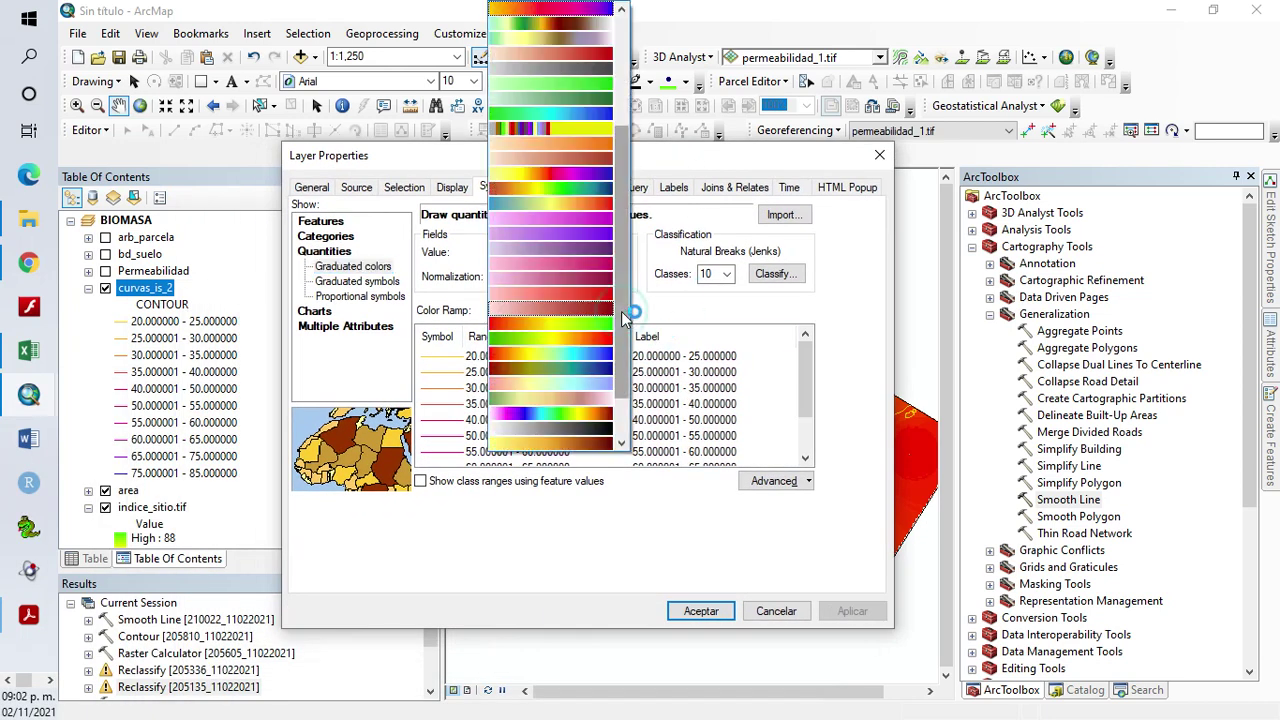
left_click(583, 192)
left_click(851, 611)
left_click_drag(747, 167, 765, 215)
Assign the yellow-green-dark blue color ramp to the curvas_is_2 contour classes and accept the layer properties
left_click(640, 358)
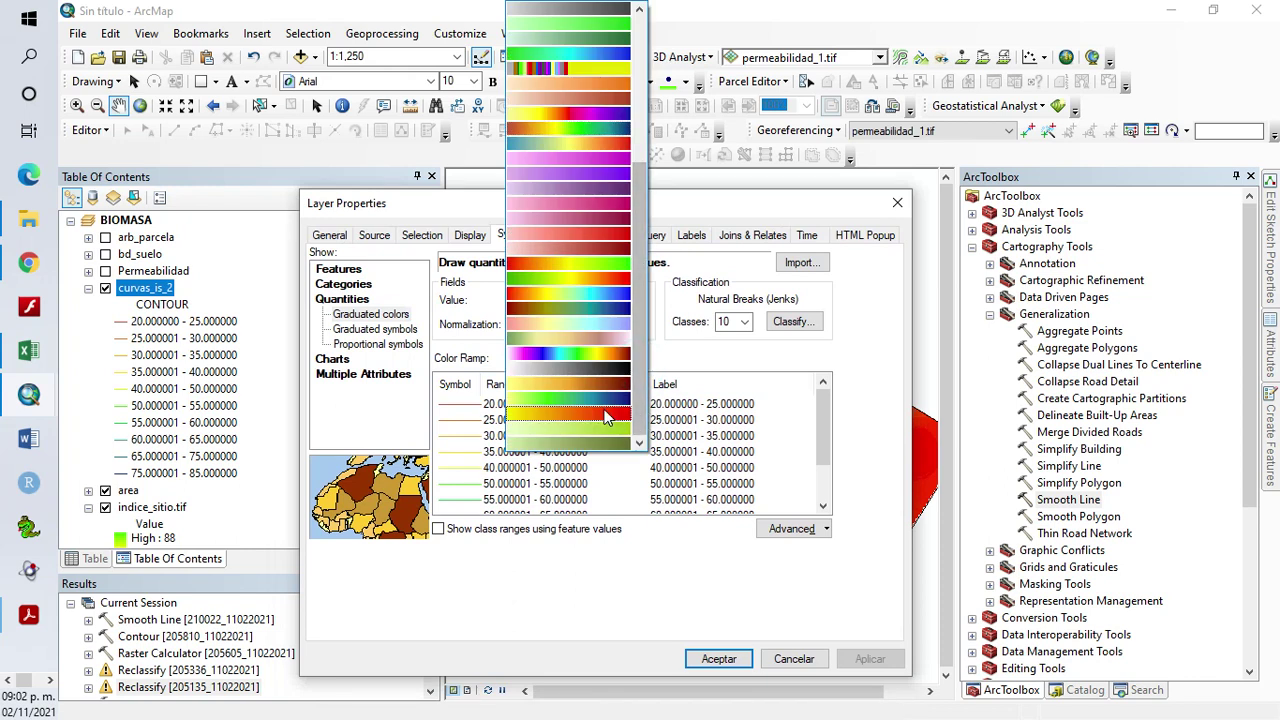
left_click(605, 417)
left_click(880, 662)
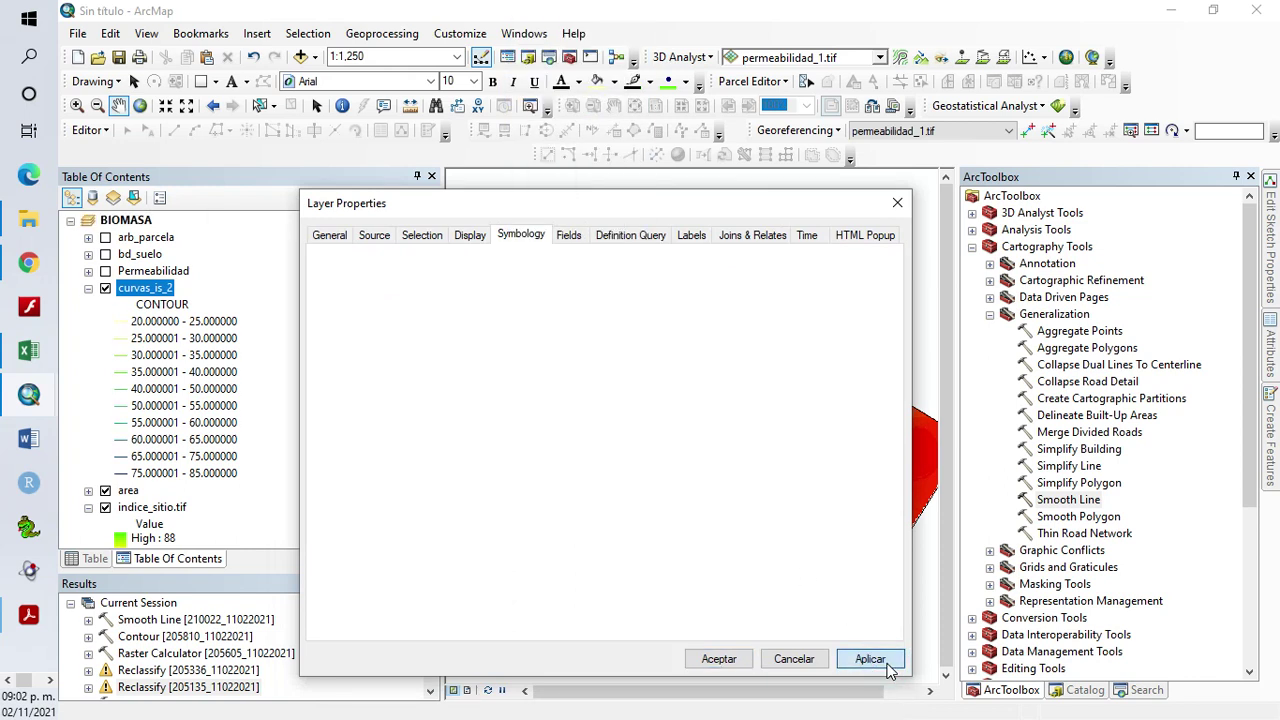
left_click_drag(770, 200, 811, 100)
left_click(764, 563)
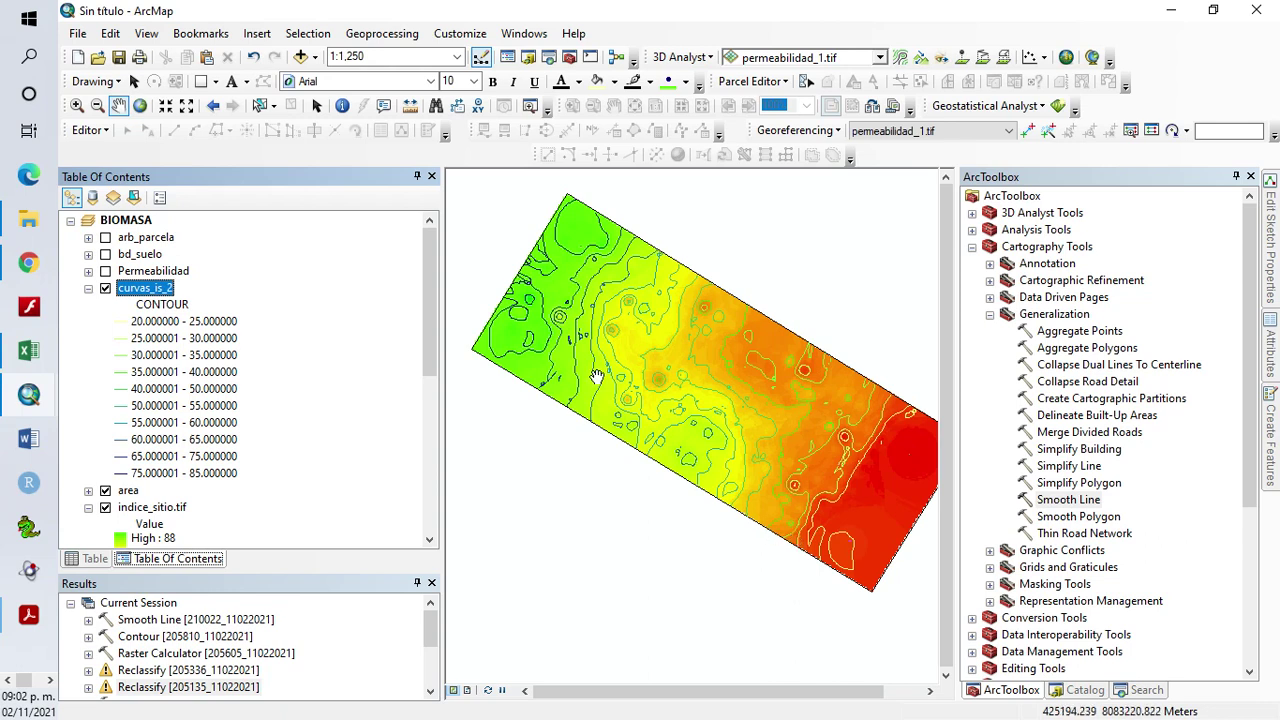
Collapse the curvas_is_2 and indice_sitio.tif legends and open the attribute table of bd_suelo at its first fields
left_click(88, 290)
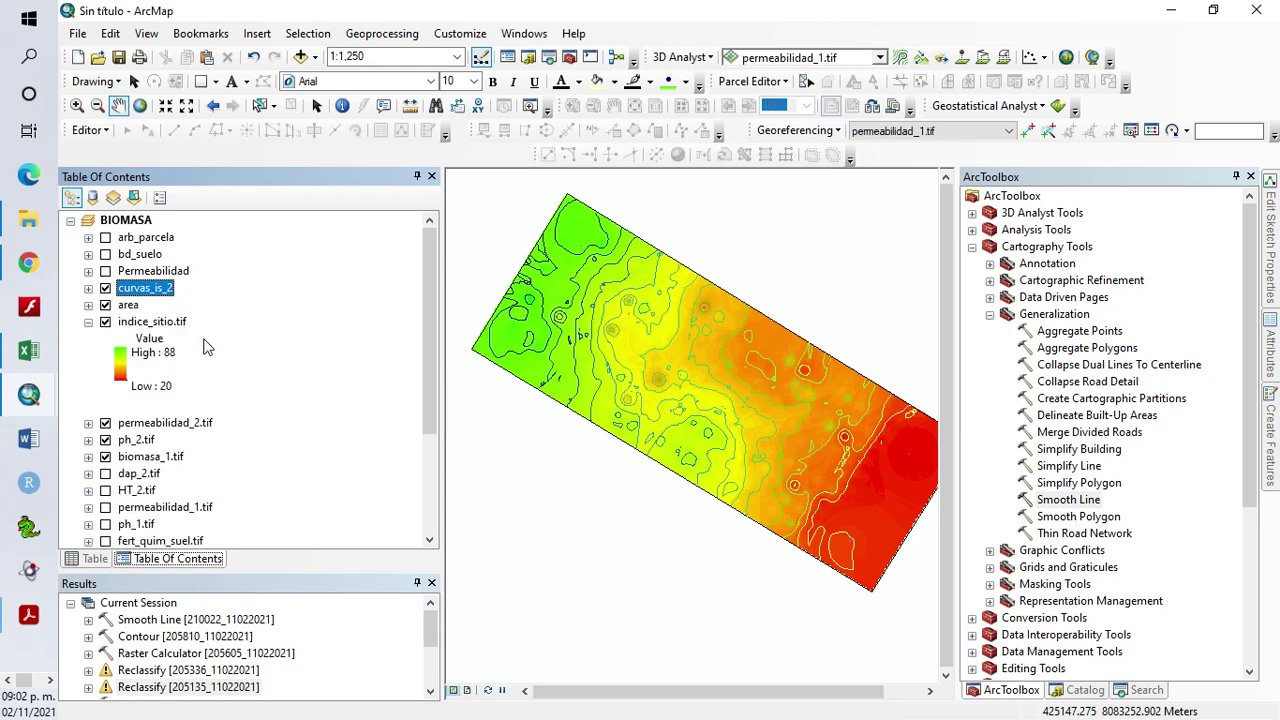
left_click(88, 322)
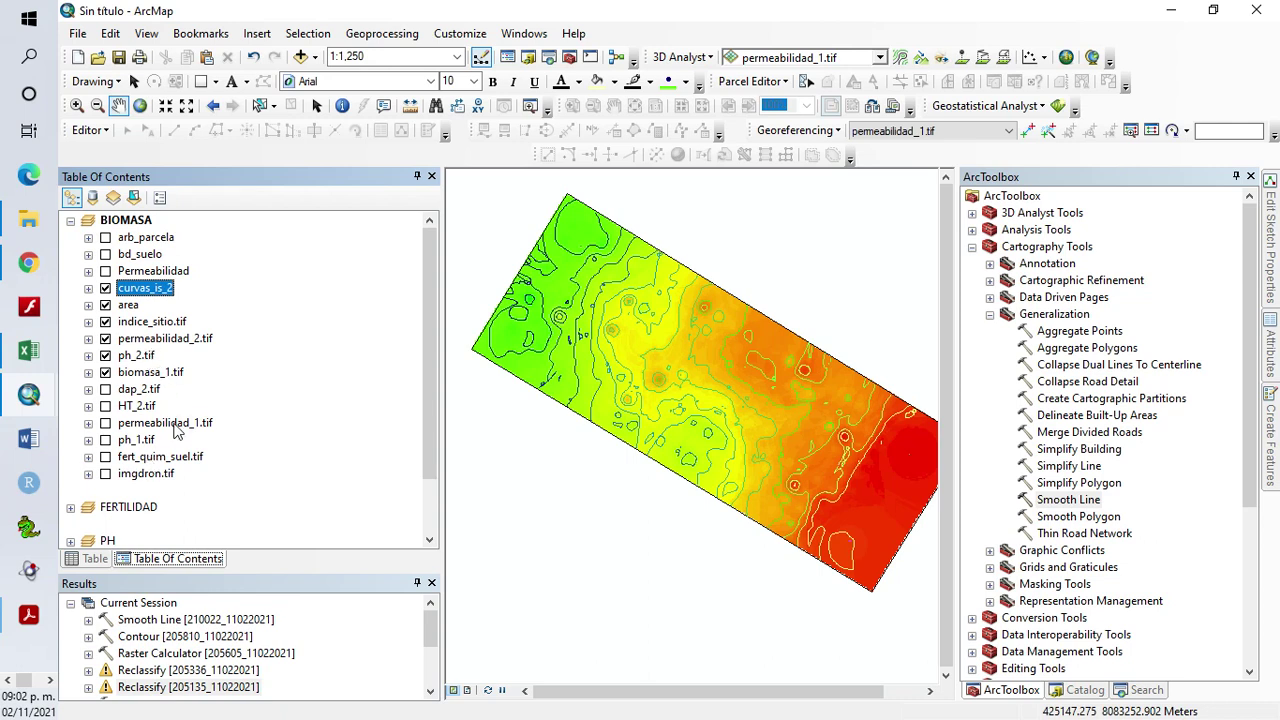
left_click(140, 254)
right_click(143, 255)
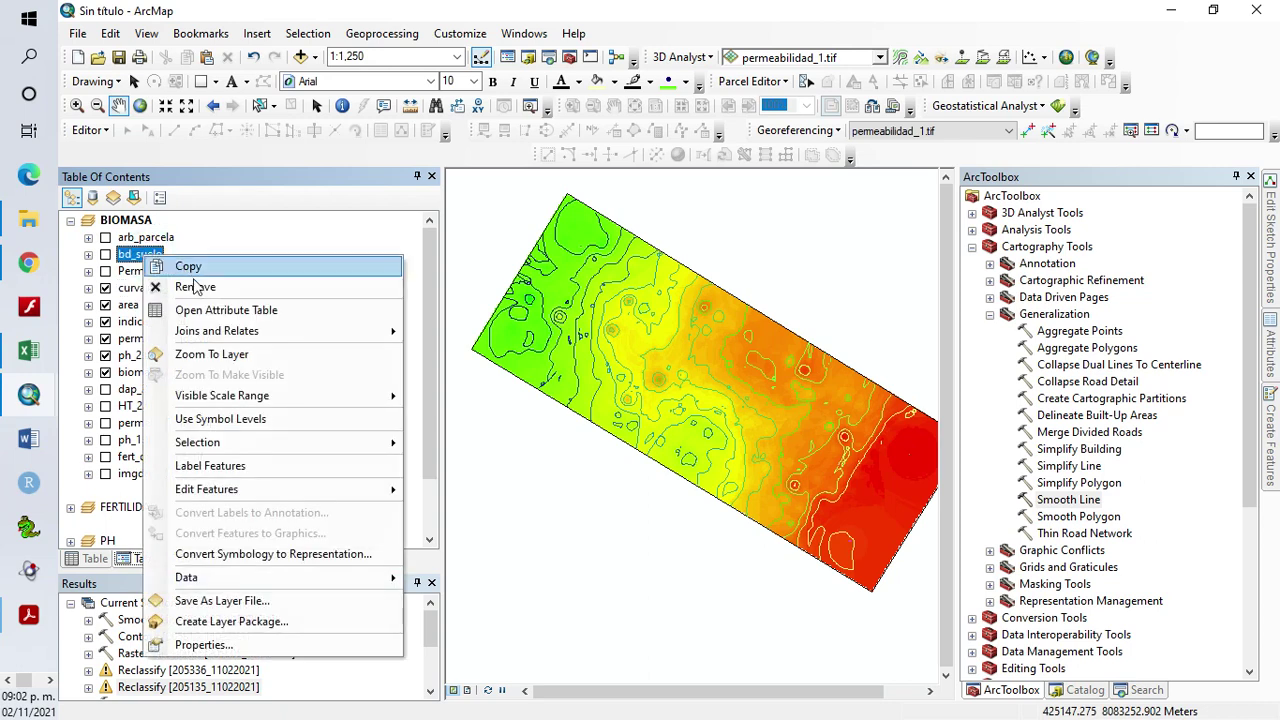
left_click(207, 310)
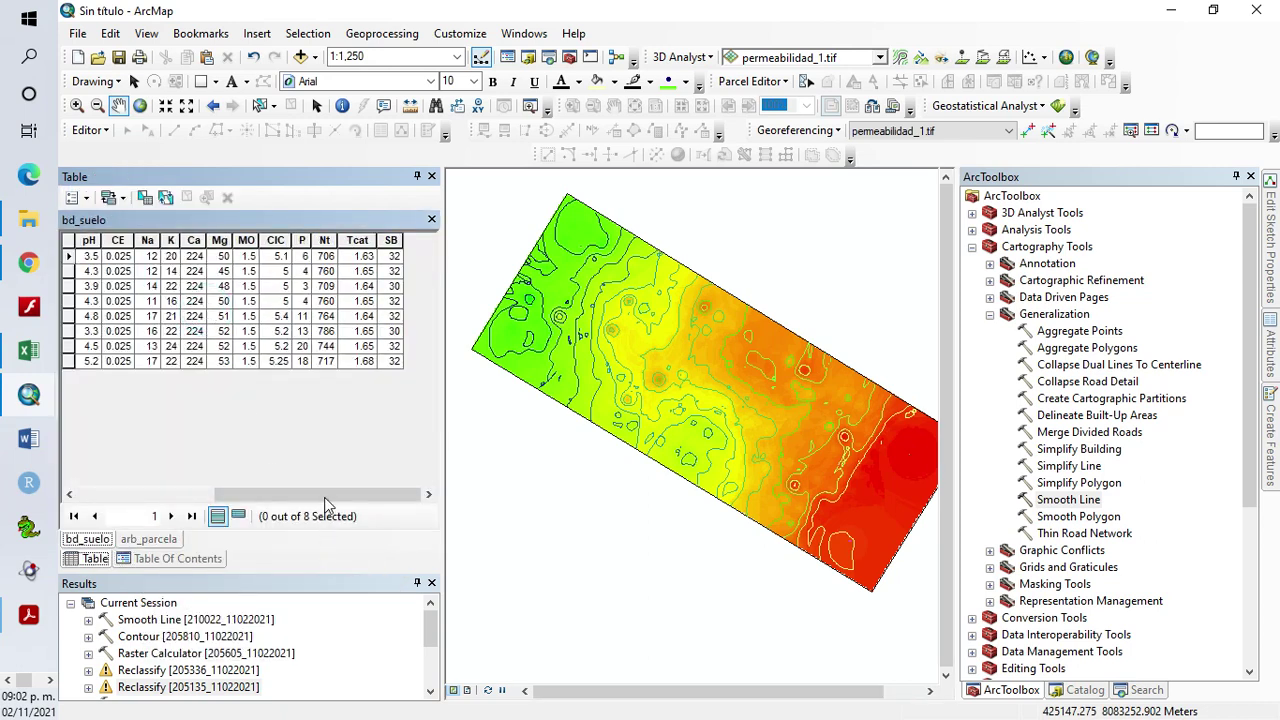
left_click_drag(324, 495, 113, 490)
Select all records of the bd_suelo table and copy them
left_click(76, 197)
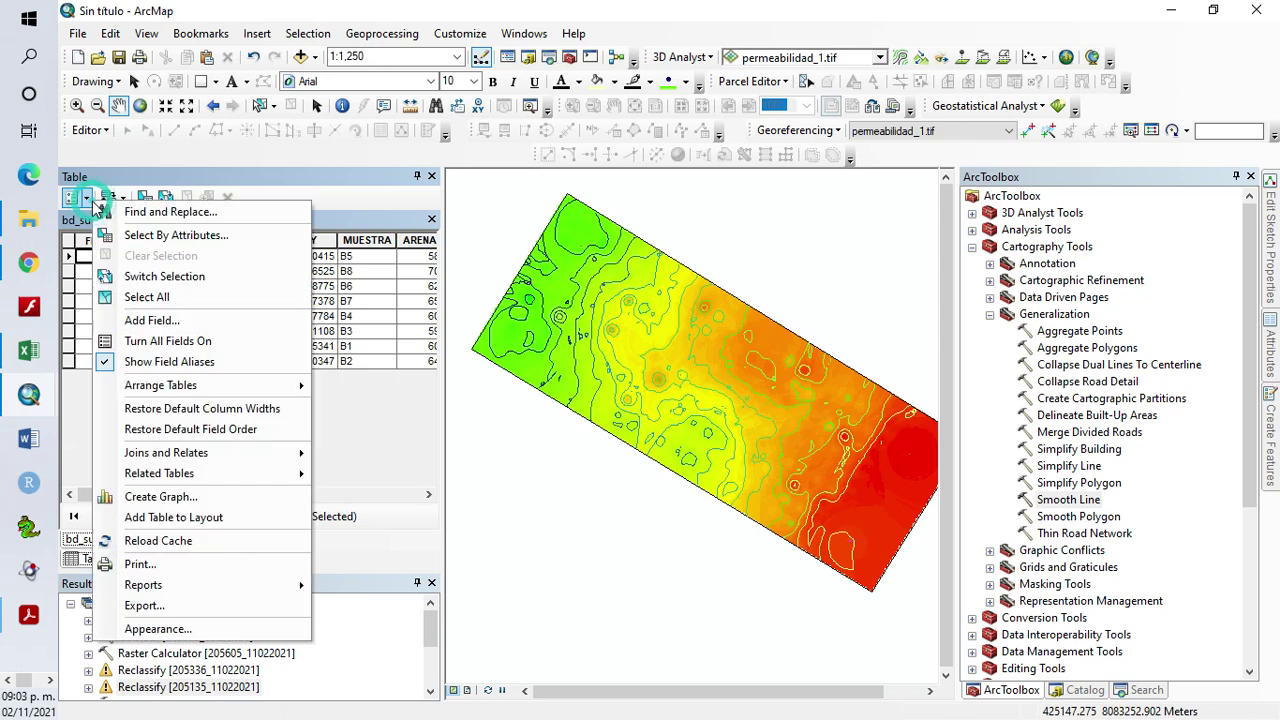
left_click(146, 297)
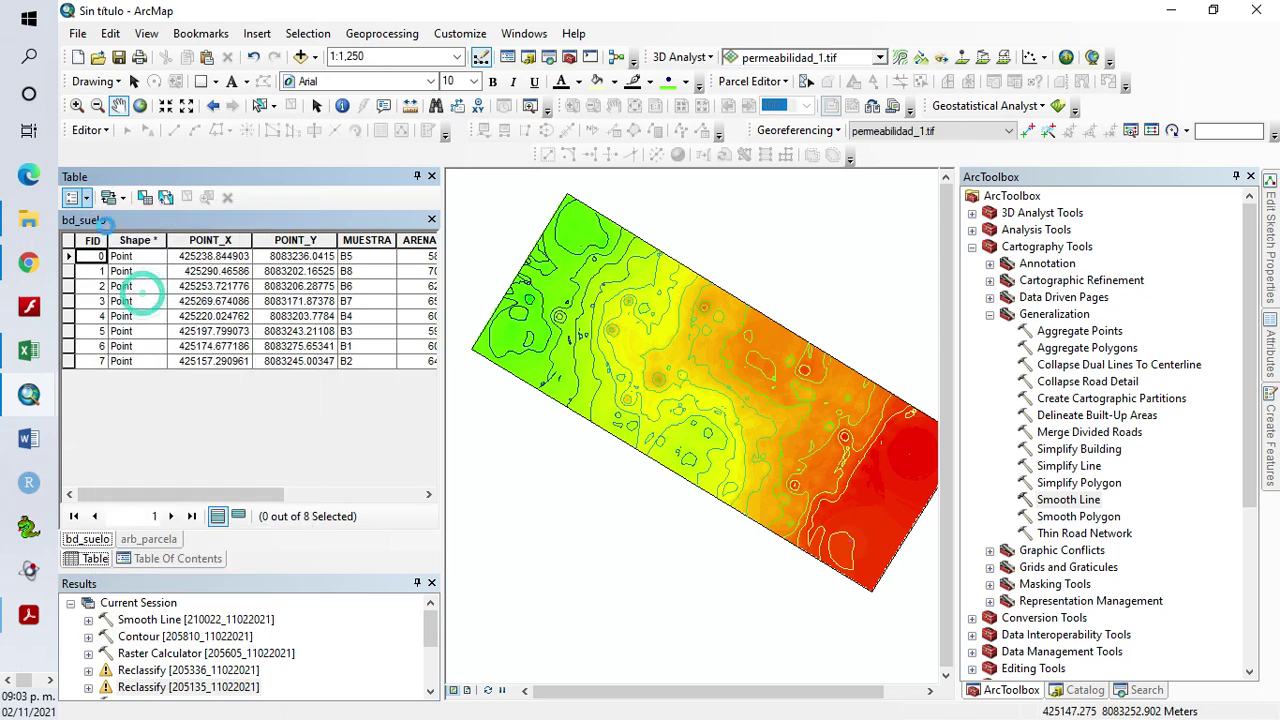
right_click(70, 290)
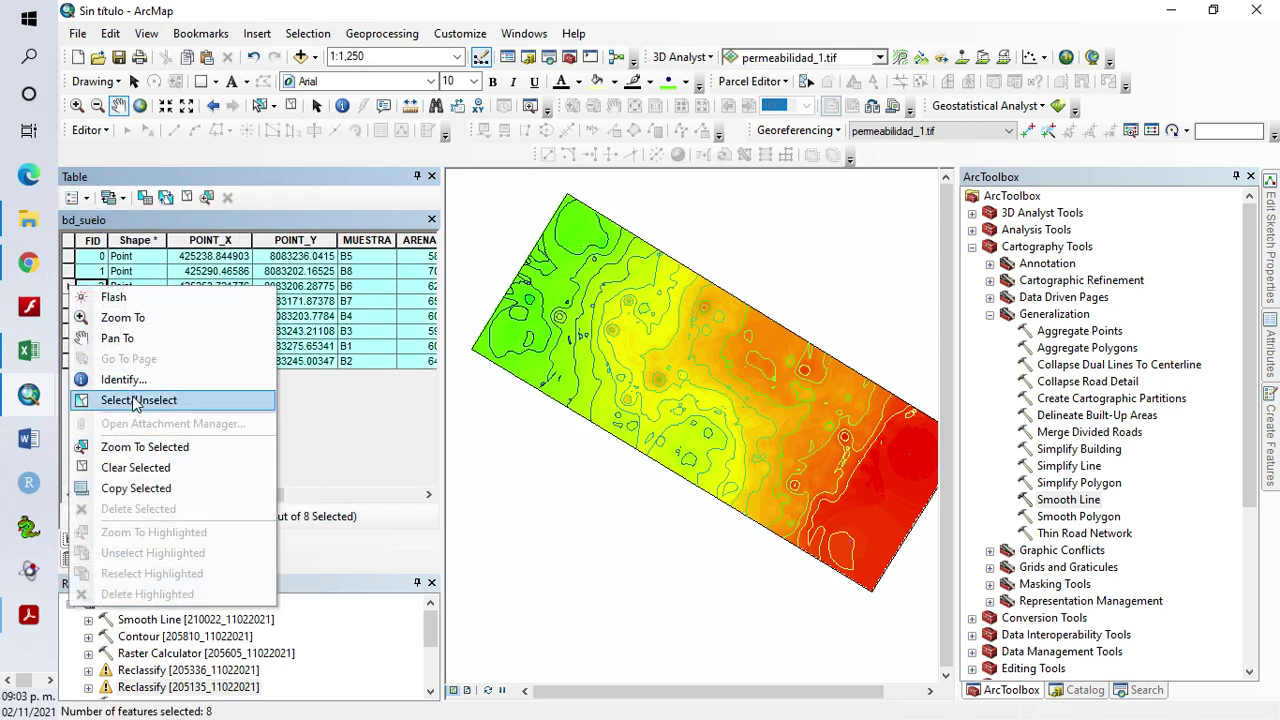
left_click(145, 488)
Switch to Excel, clear the RAIZ formula in cell E3 and paste the copied soil records starting at cell B3
left_click(30, 358)
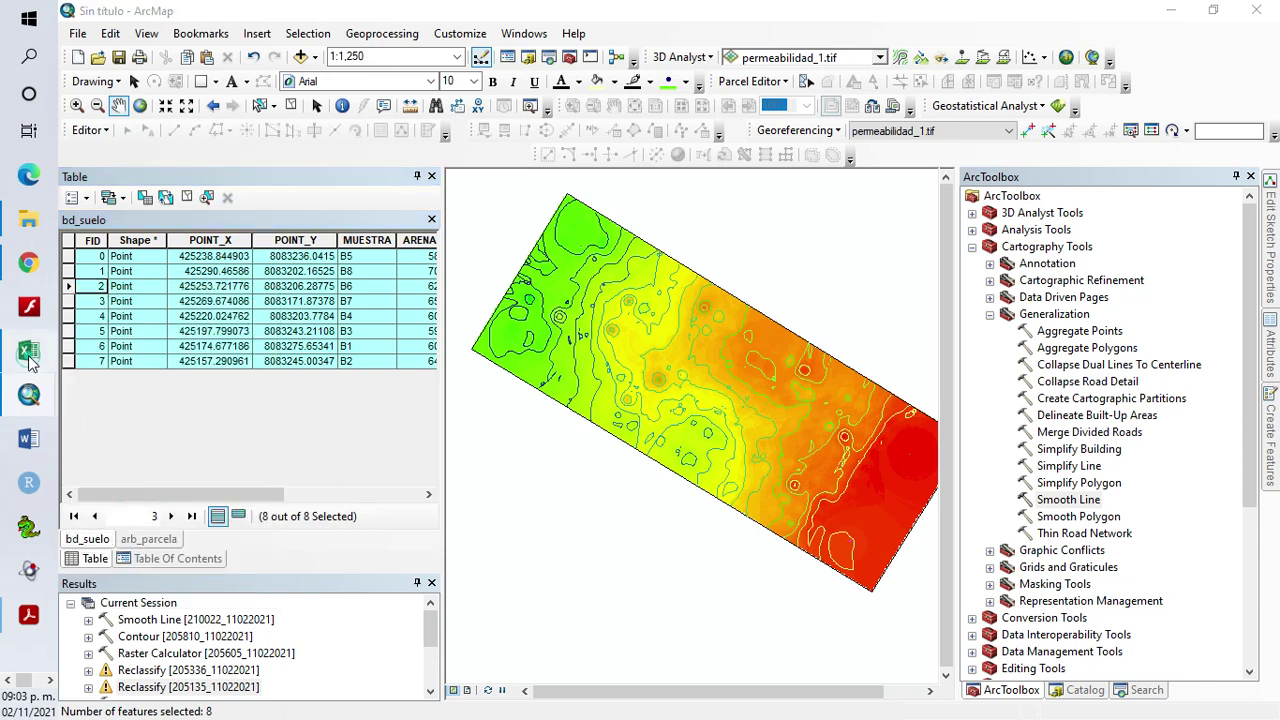
left_click(1041, 157)
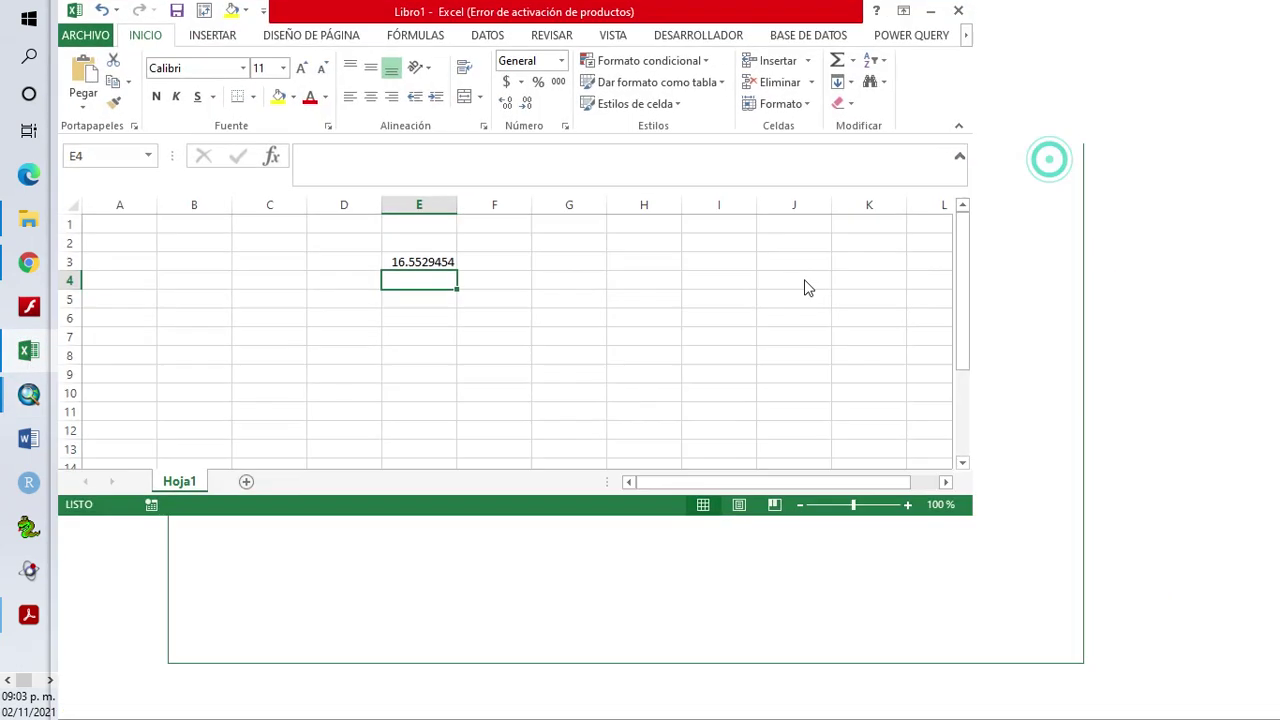
left_click(421, 261)
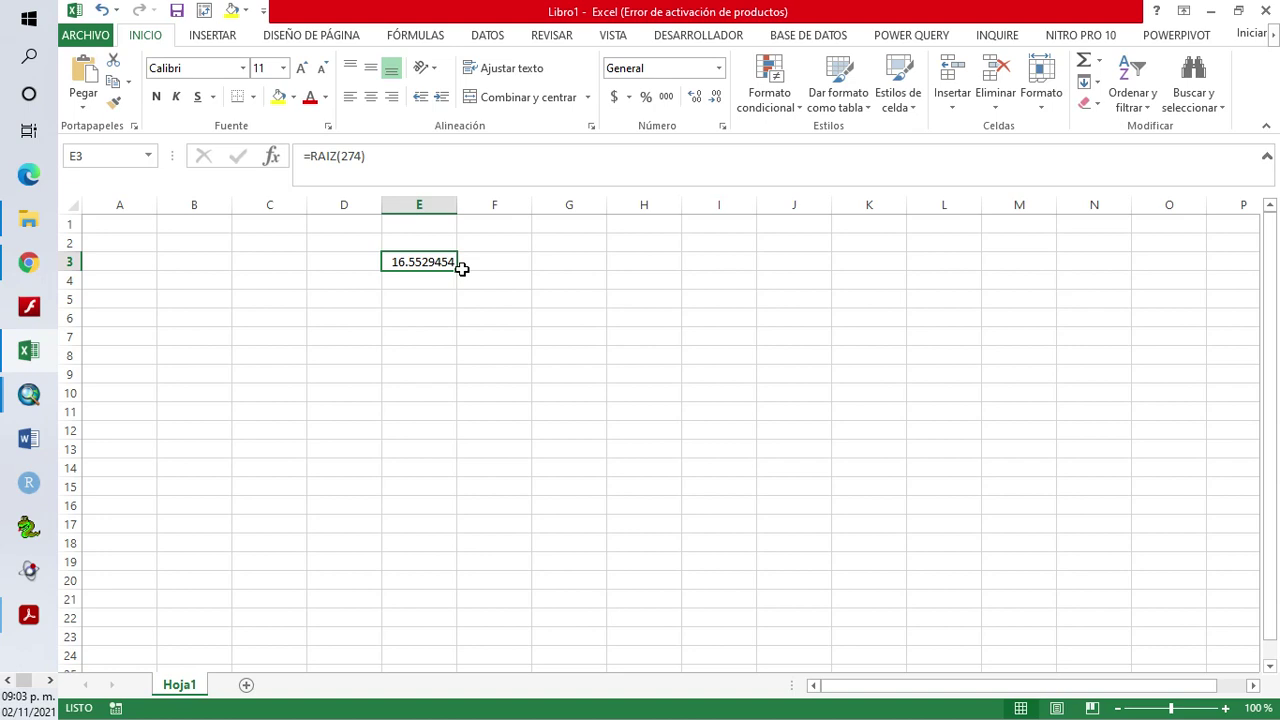
key("Delete")
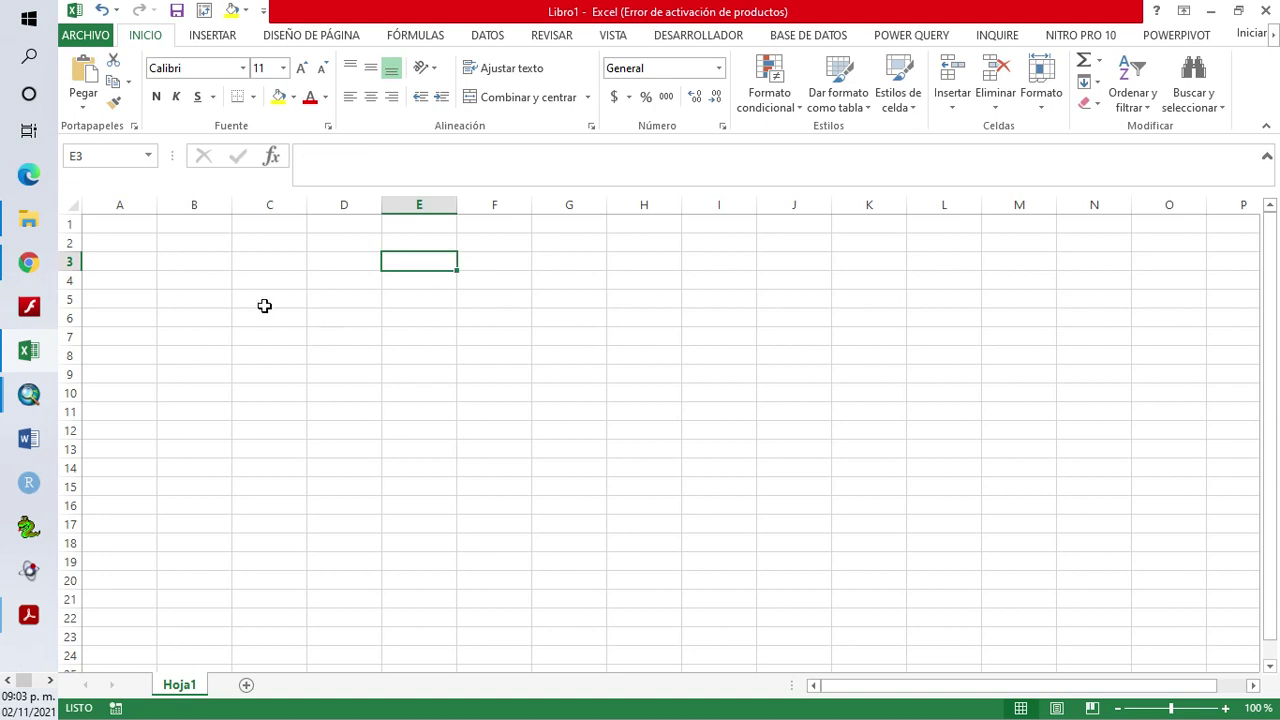
right_click(176, 259)
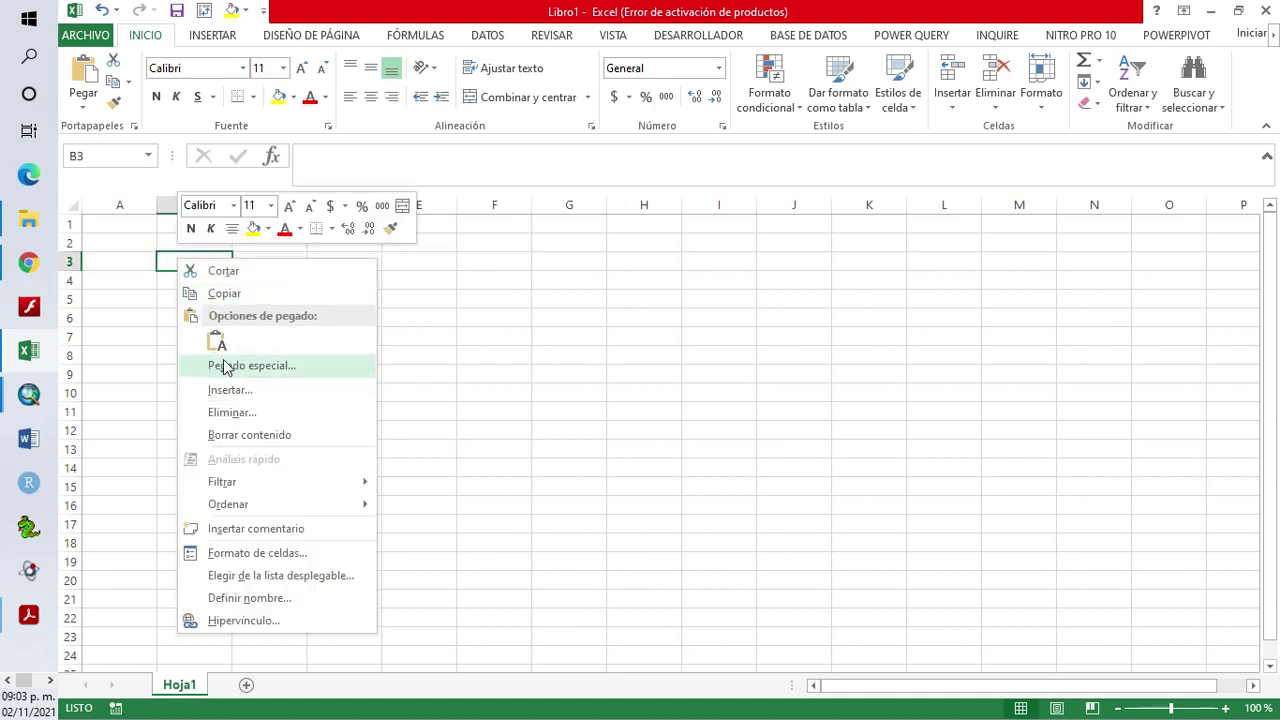
left_click(221, 344)
left_click(308, 518)
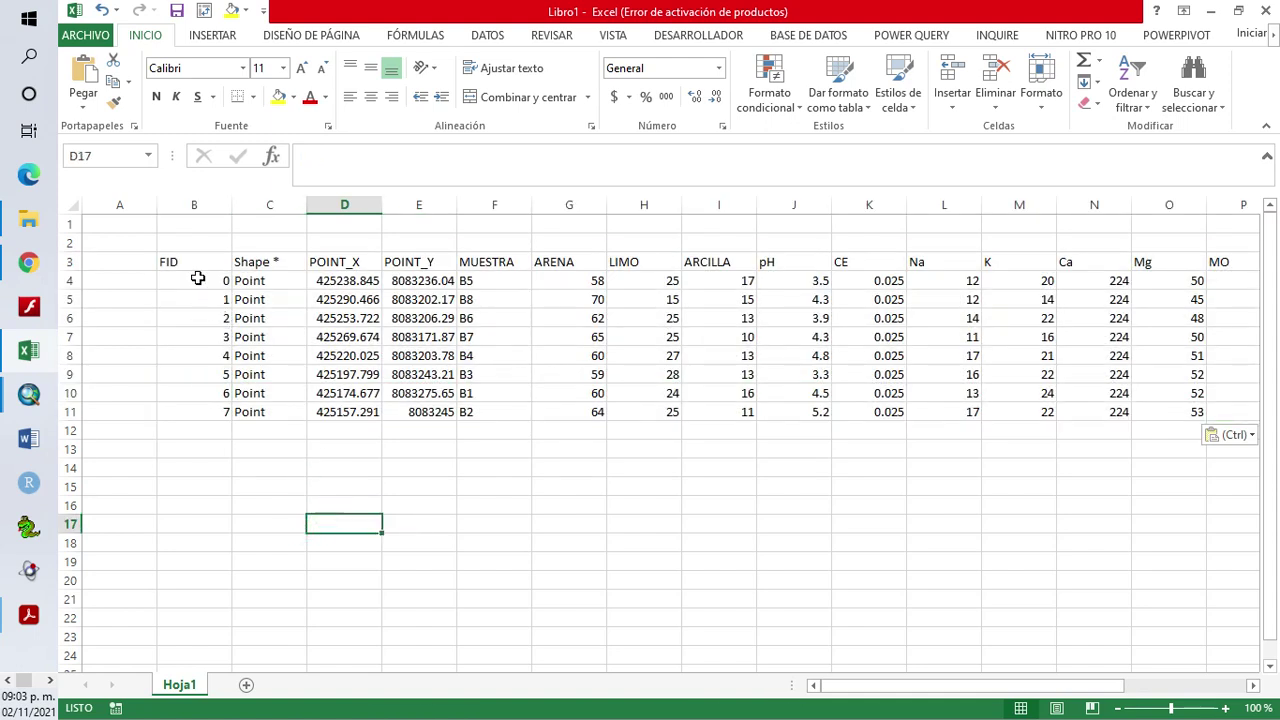
Clear the FID, Shape, POINT_X and POINT_Y data from columns B to E
left_click(170, 204)
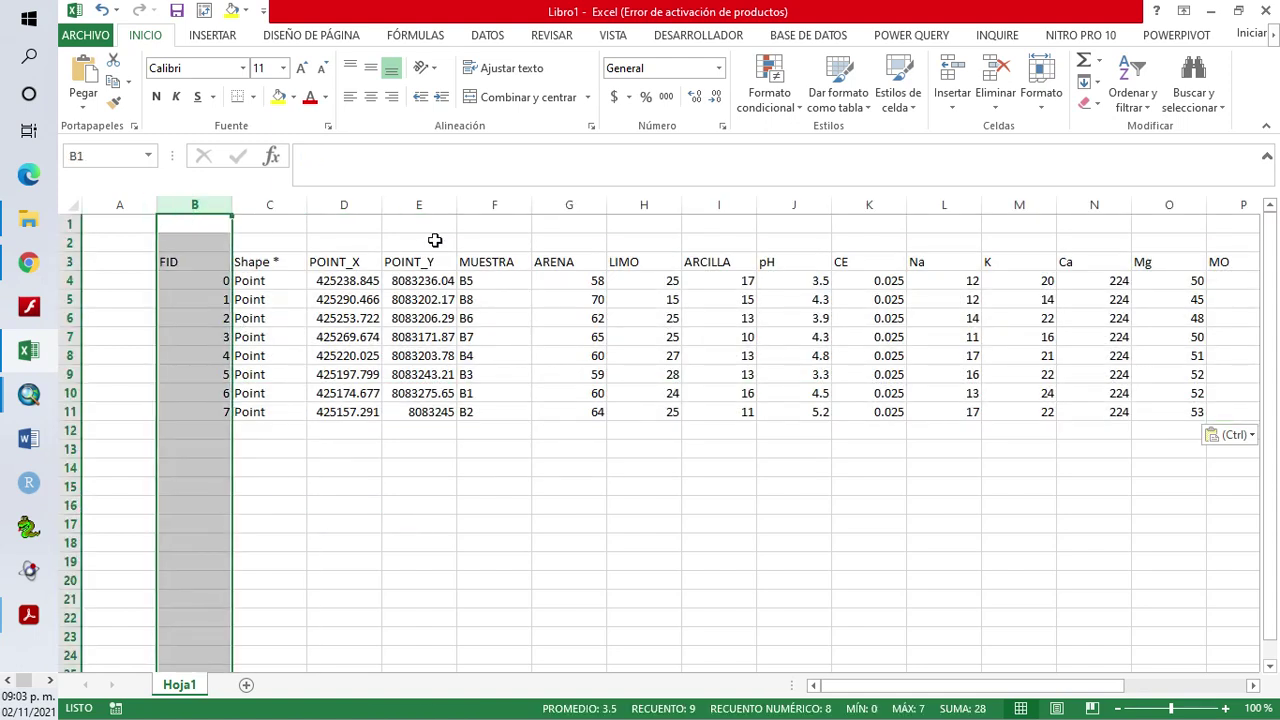
left_click(429, 204, "shift")
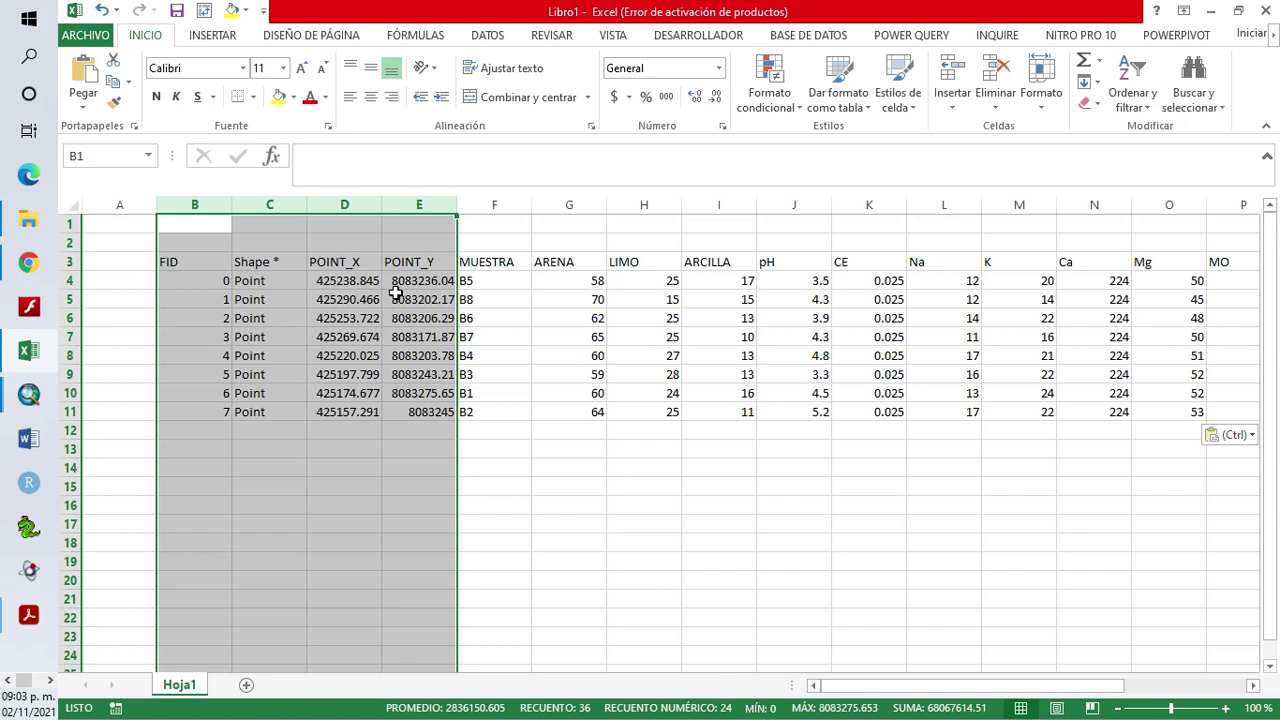
key("Delete")
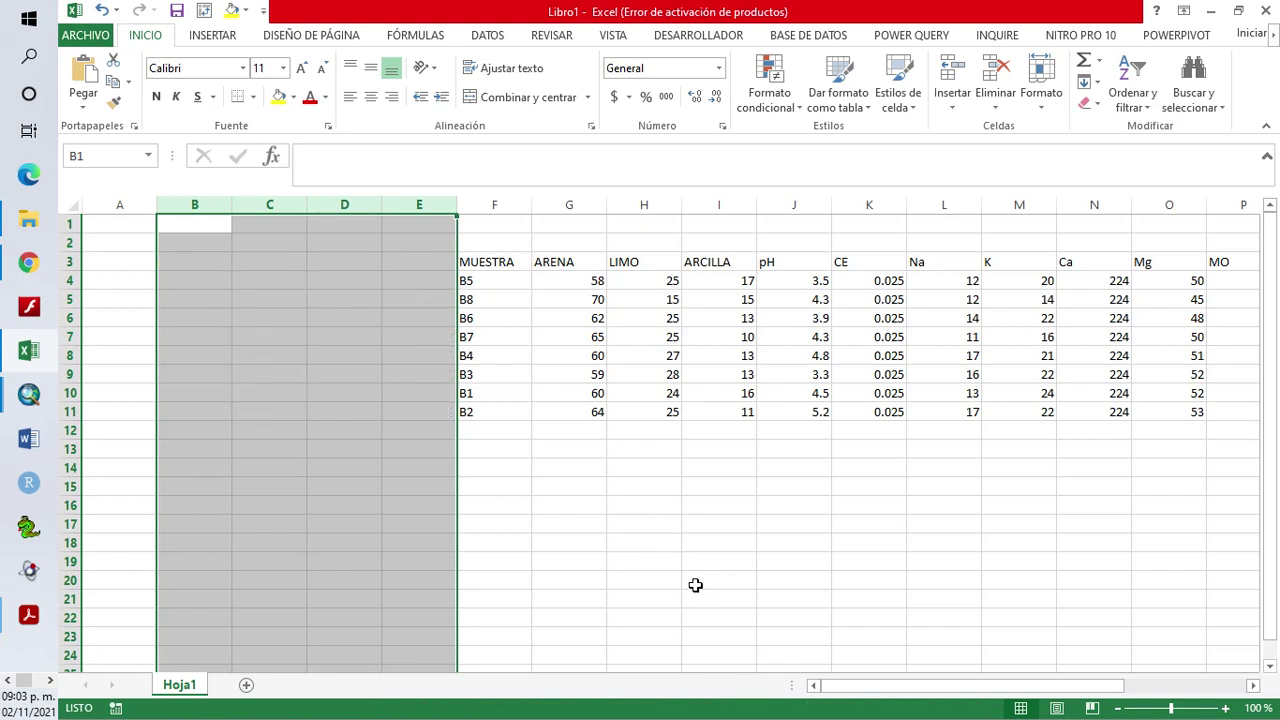
Delete the empty columns A to D so the soil table starts in column B
left_click_drag(487, 264, 493, 421)
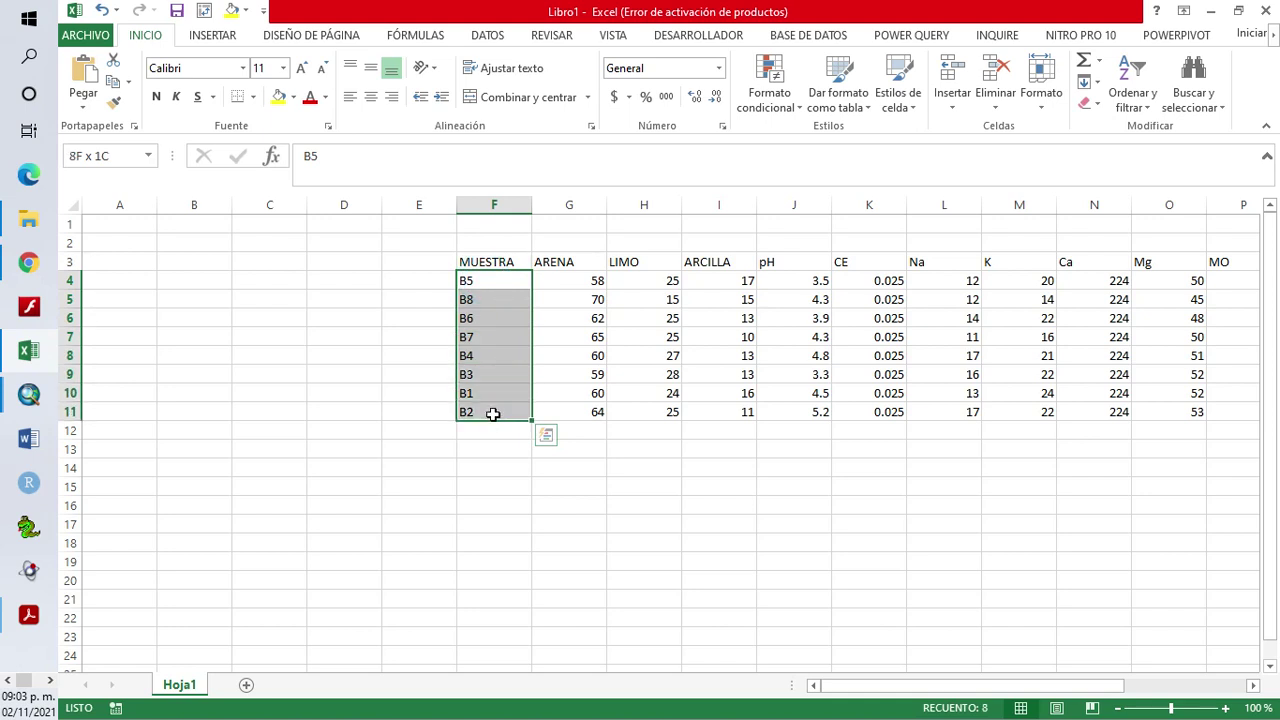
left_click(115, 205)
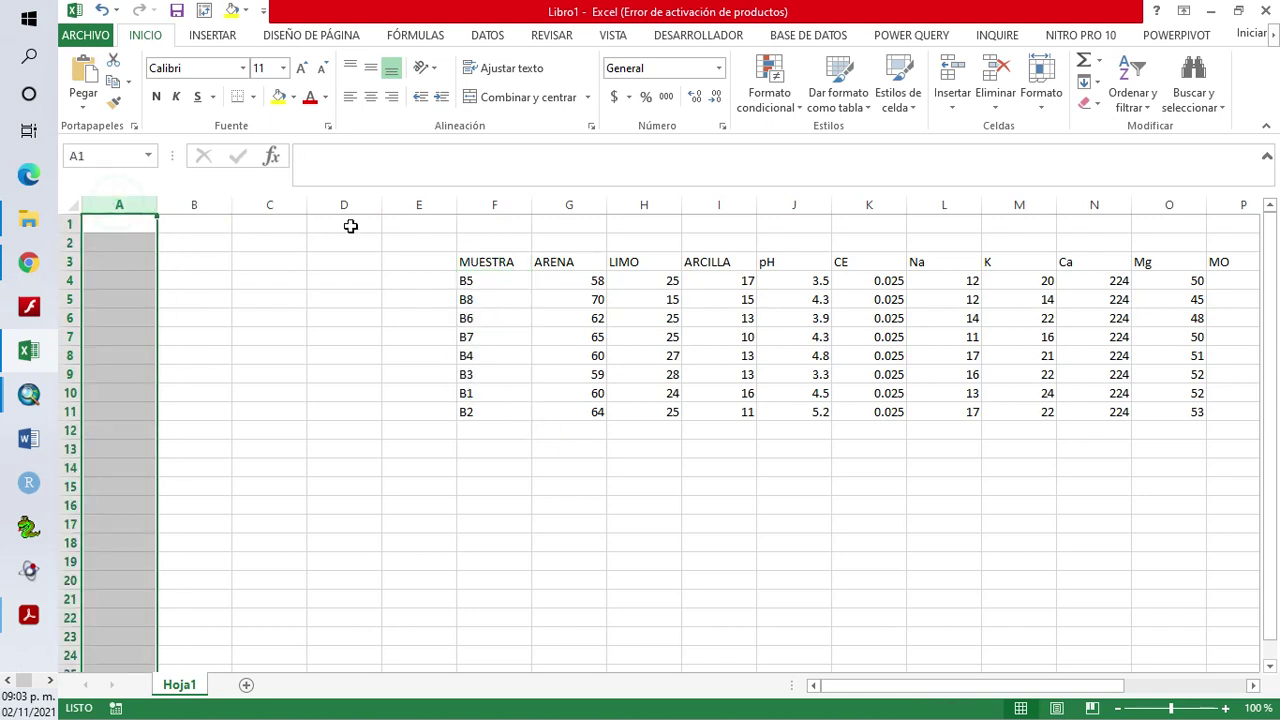
left_click(358, 204, "shift")
right_click(358, 204)
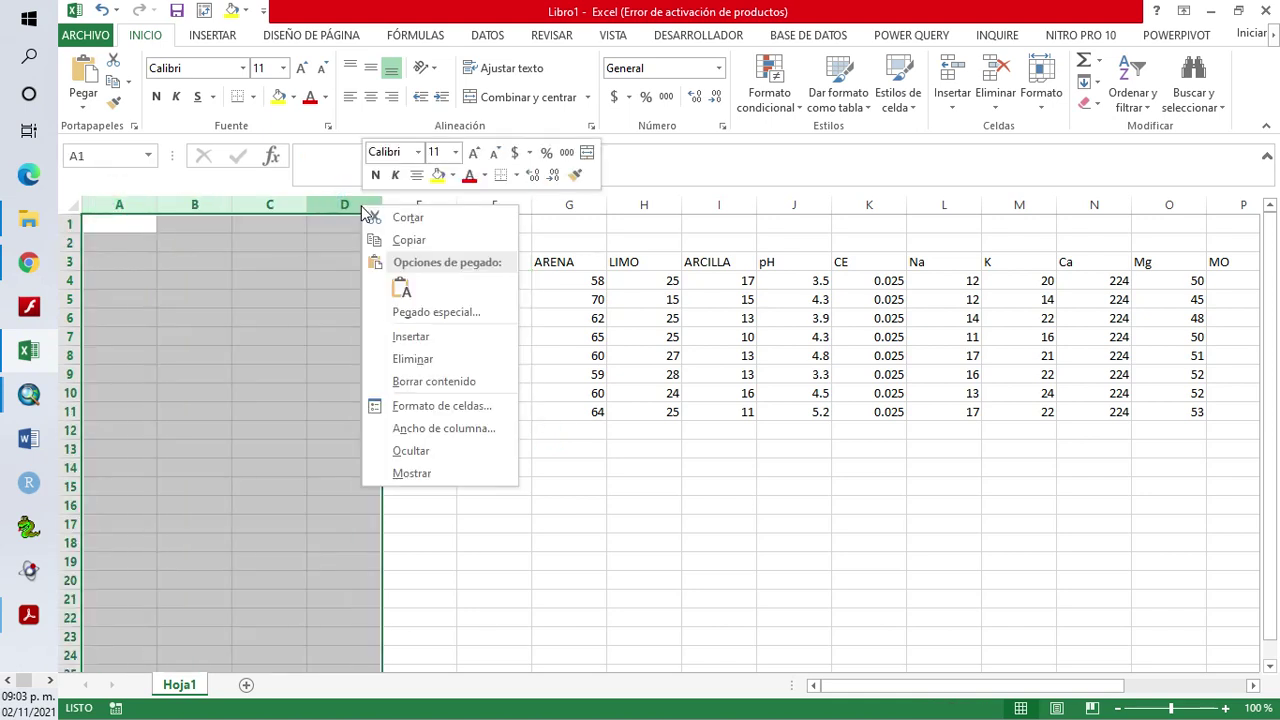
left_click(435, 362)
left_click(690, 520)
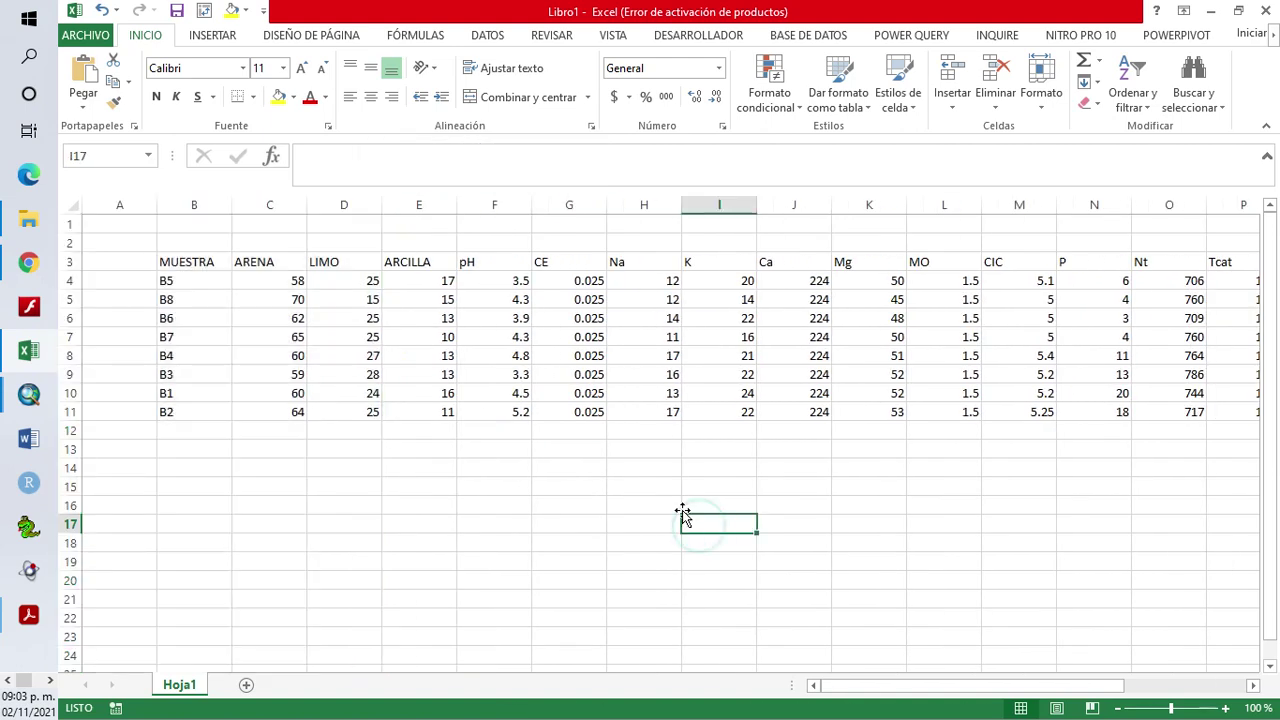
Autofit the widths of columns B to Q to the soil table's contents
left_click(198, 204)
left_click_drag(932, 690, 1037, 692)
left_click(866, 204, "shift")
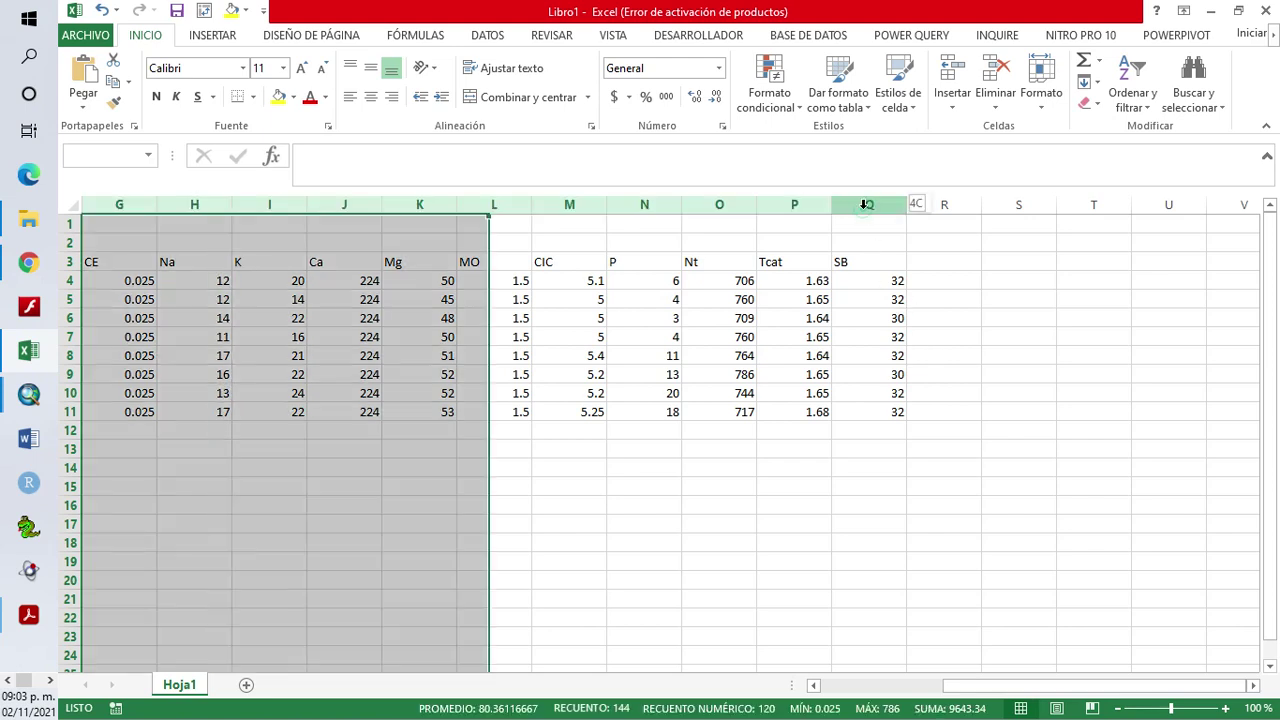
double_click(903, 205)
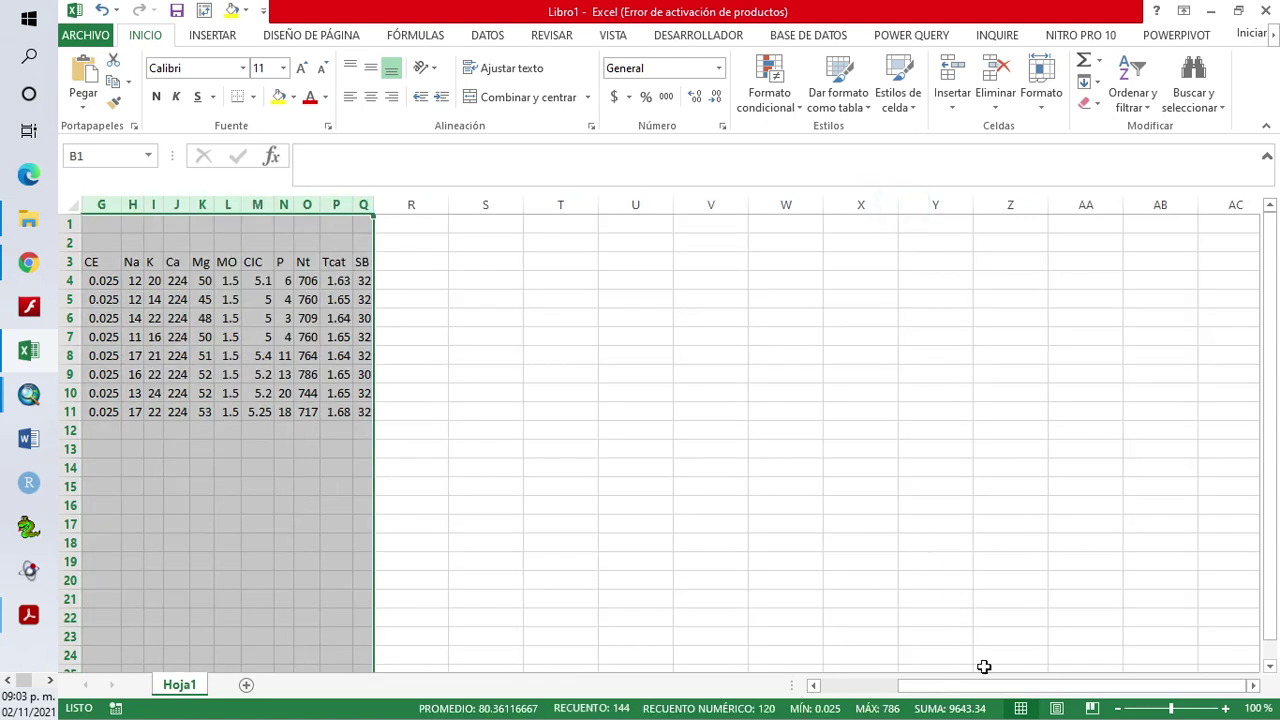
left_click_drag(984, 686, 905, 686)
left_click(501, 542)
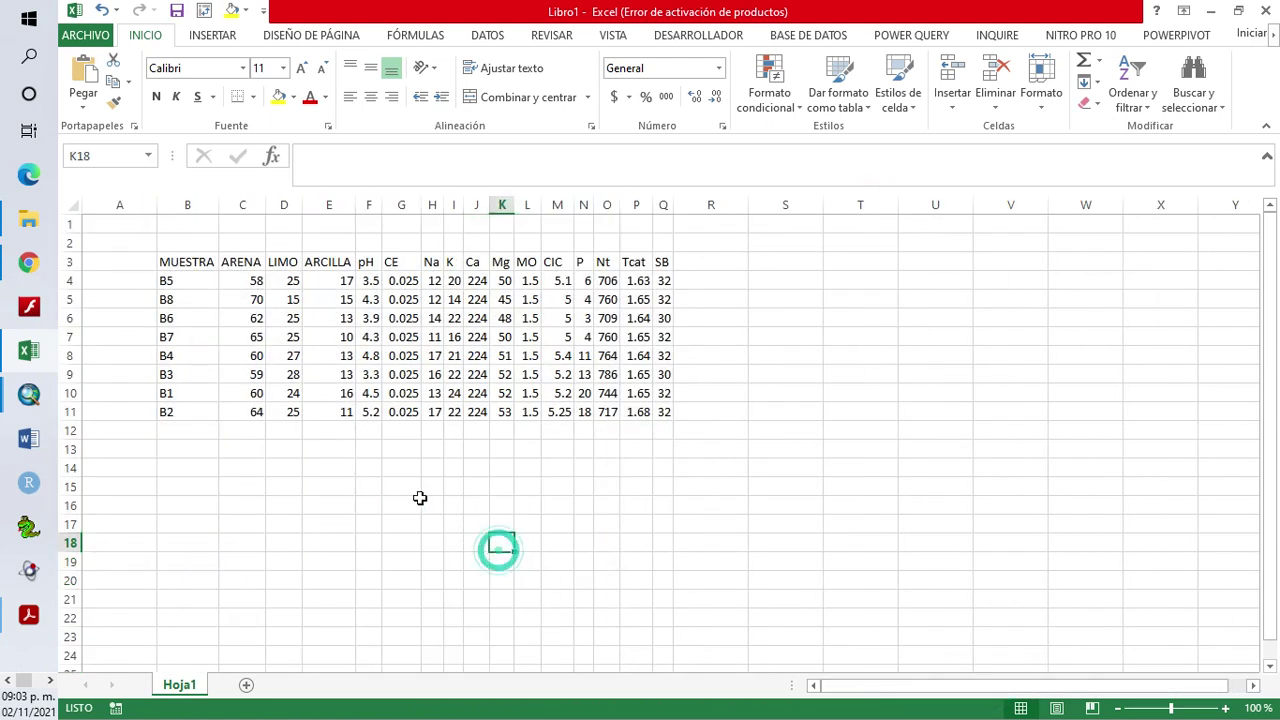
Enter a formula beginning with +P in cell F12, below the pH values
left_click(229, 434)
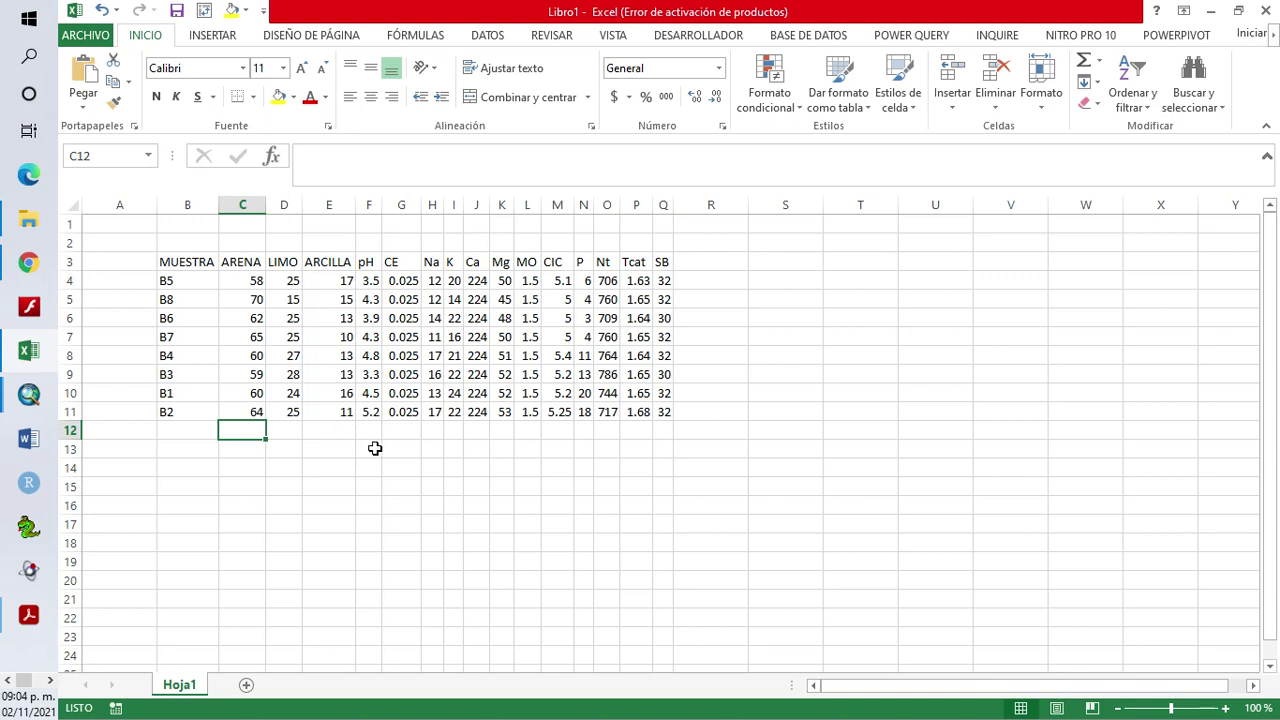
left_click(374, 432)
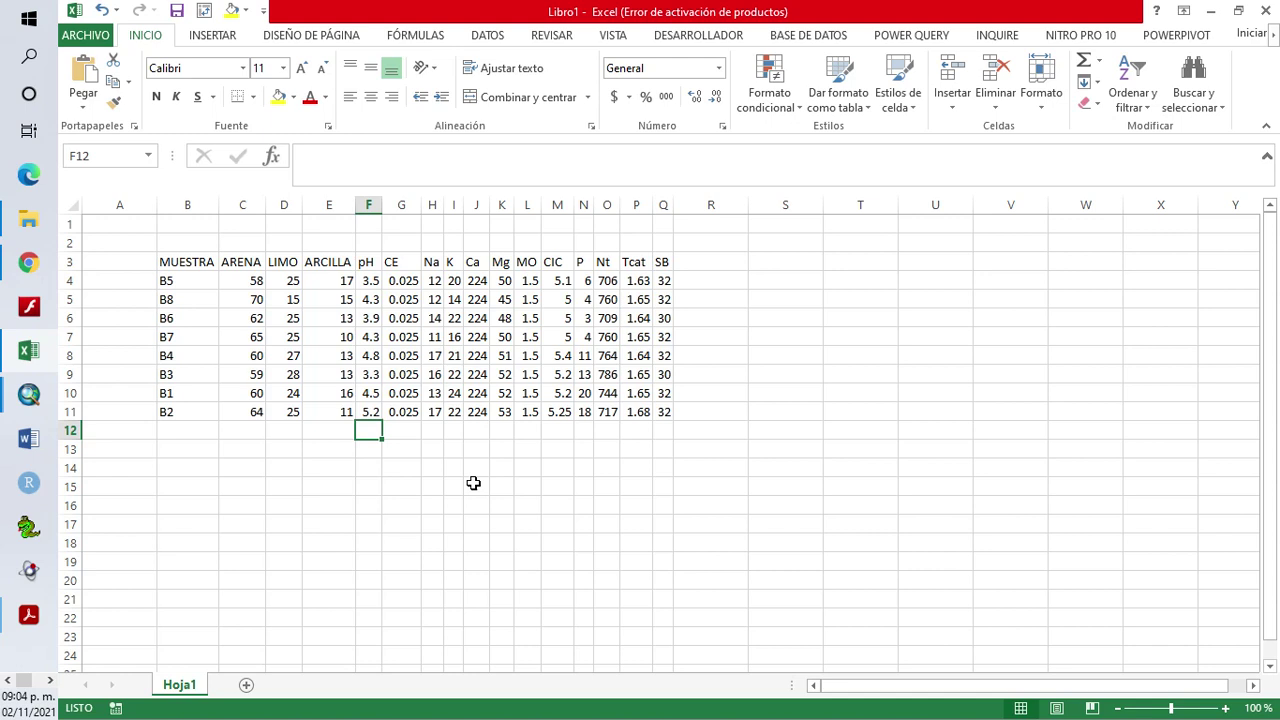
key("Up")
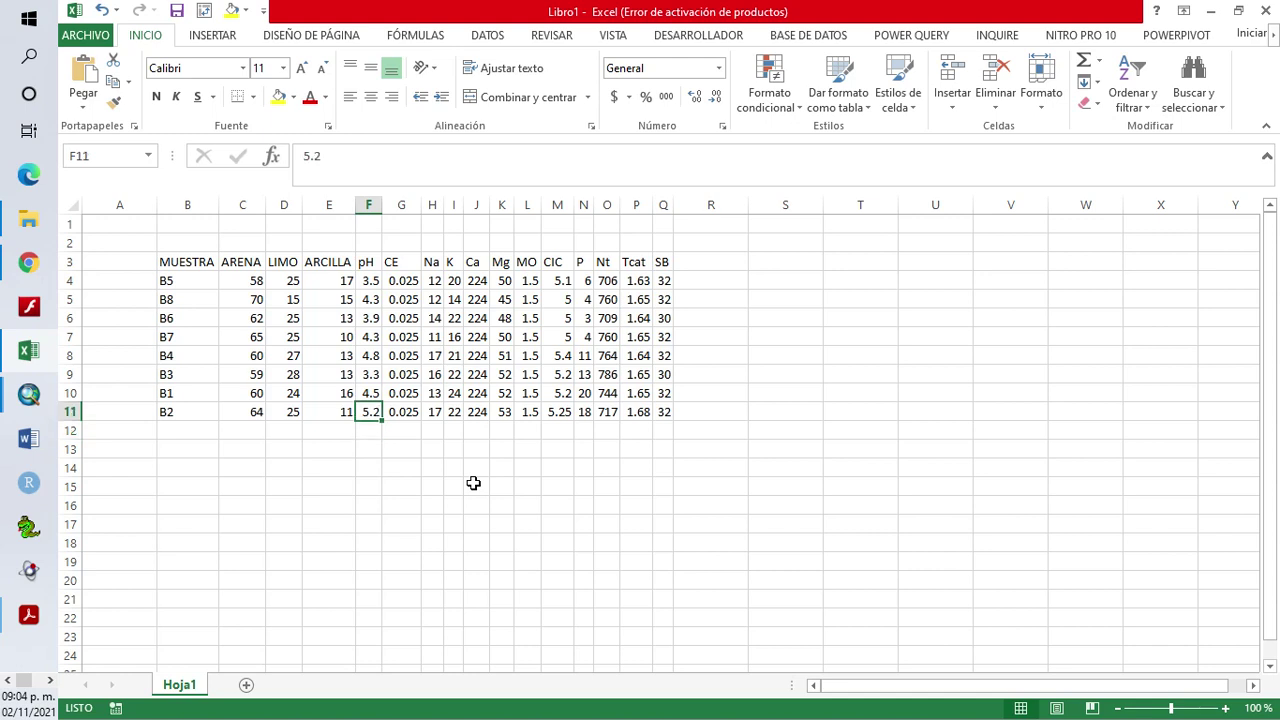
key("Down")
type("+P")
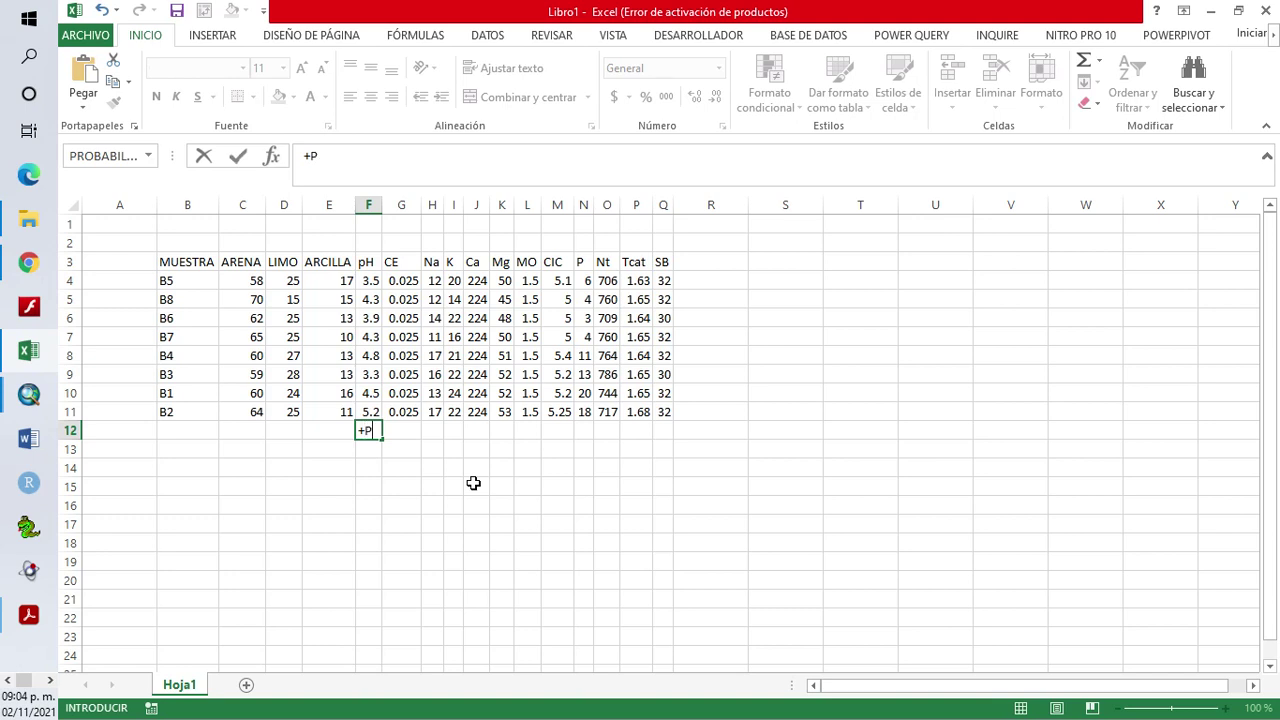
Complete the formula in F12 with PROMEDIO to average the pH values in F4:F11
type("rom")
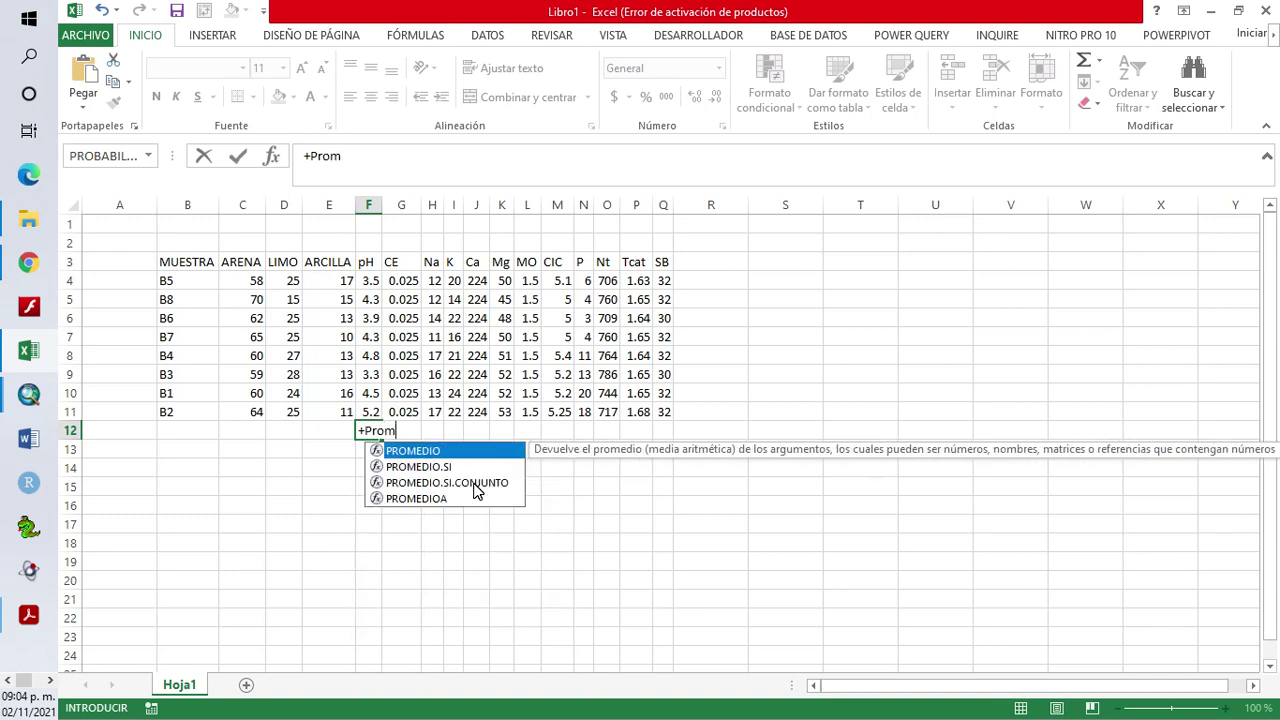
key("Tab")
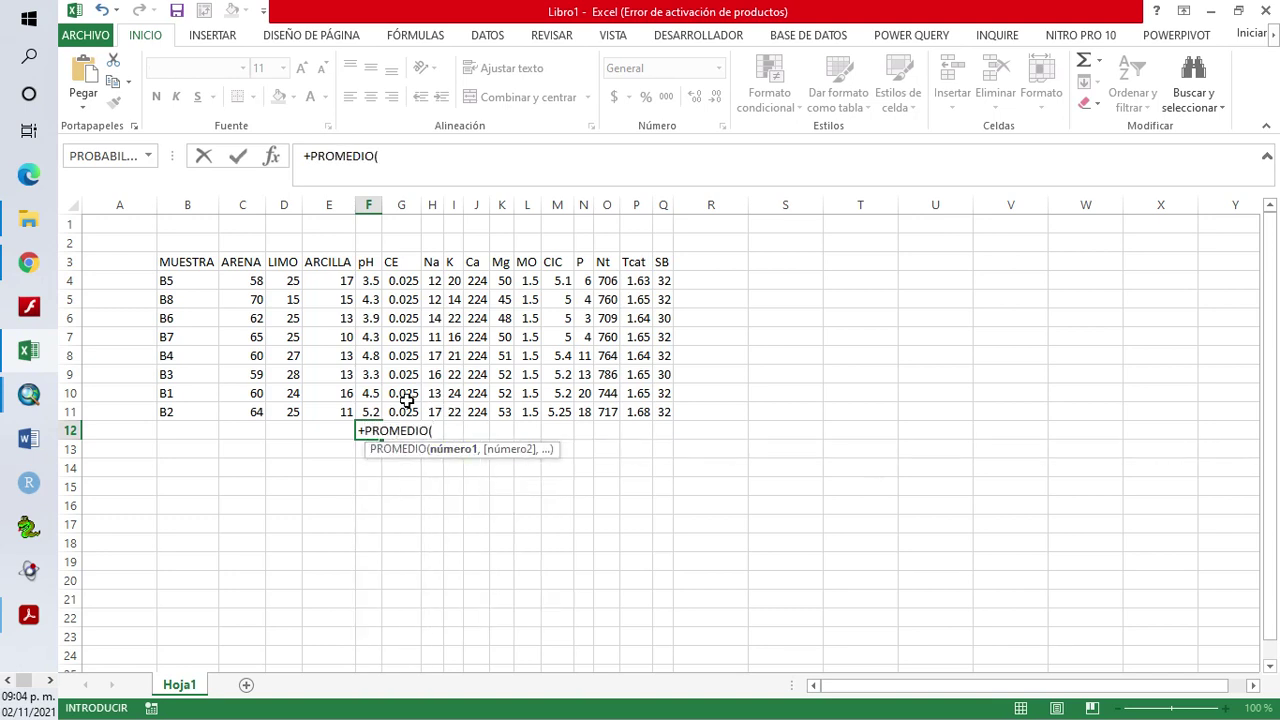
left_click_drag(372, 411, 370, 281)
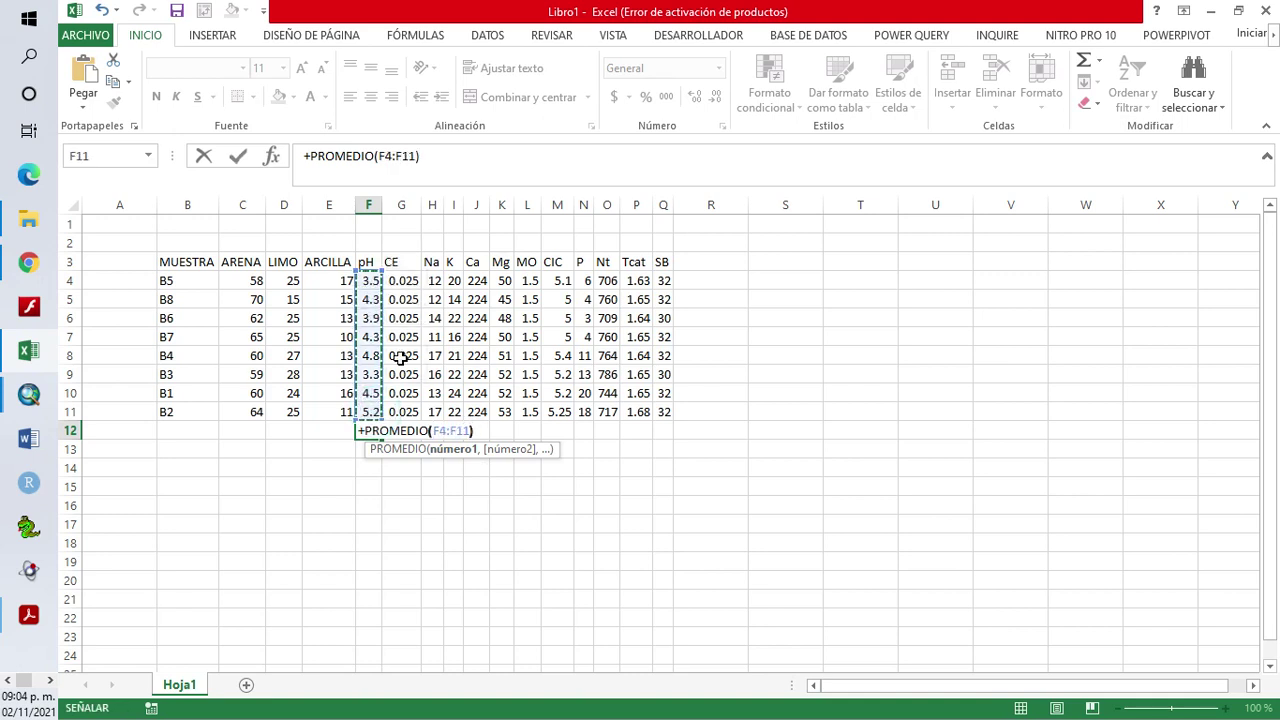
type(")")
key("Return")
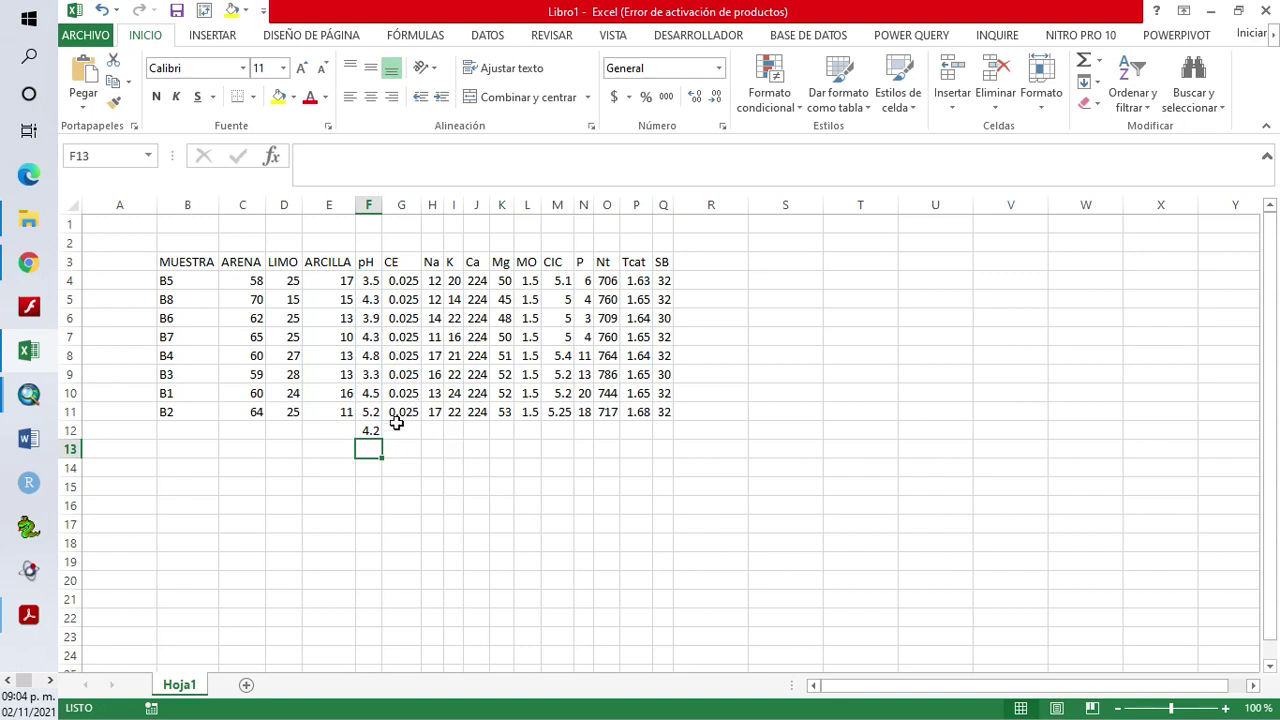
Fill the average formula from F12 across through Q12 and check the copied formula under CE
left_click(370, 431)
left_click_drag(381, 438, 676, 439)
left_click(546, 496)
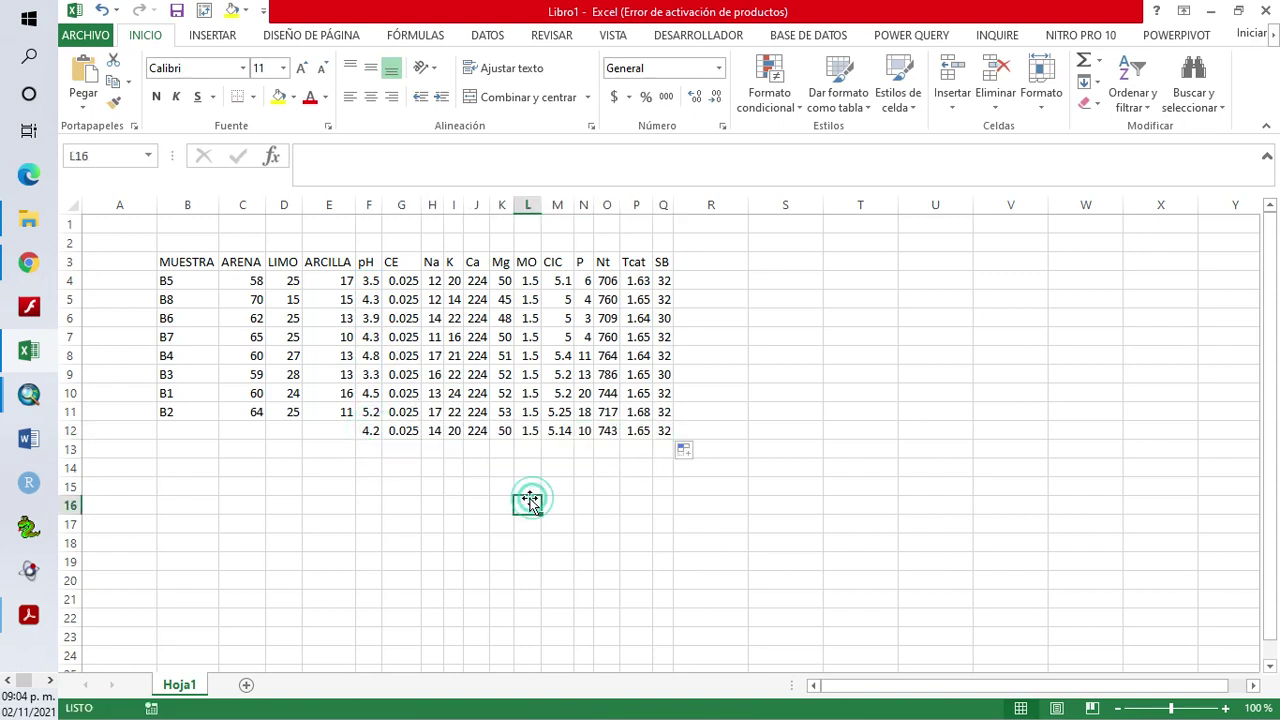
left_click(372, 432)
left_click(403, 432)
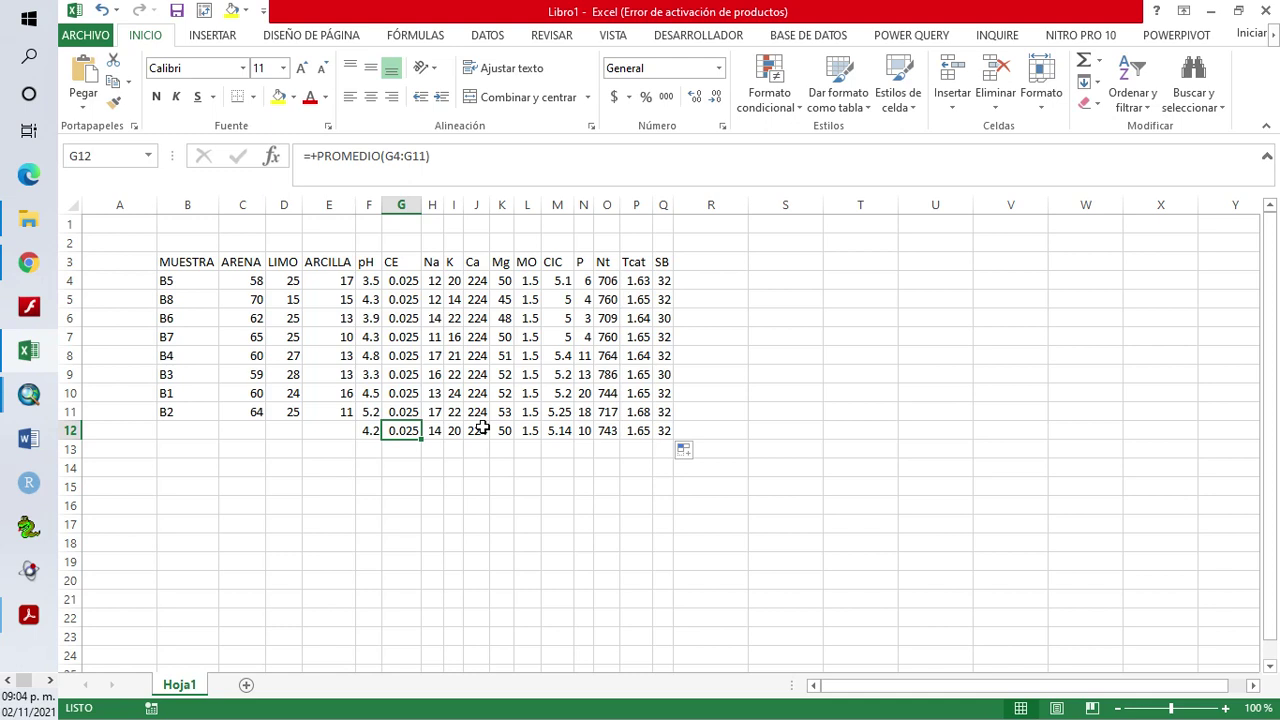
left_click(372, 268)
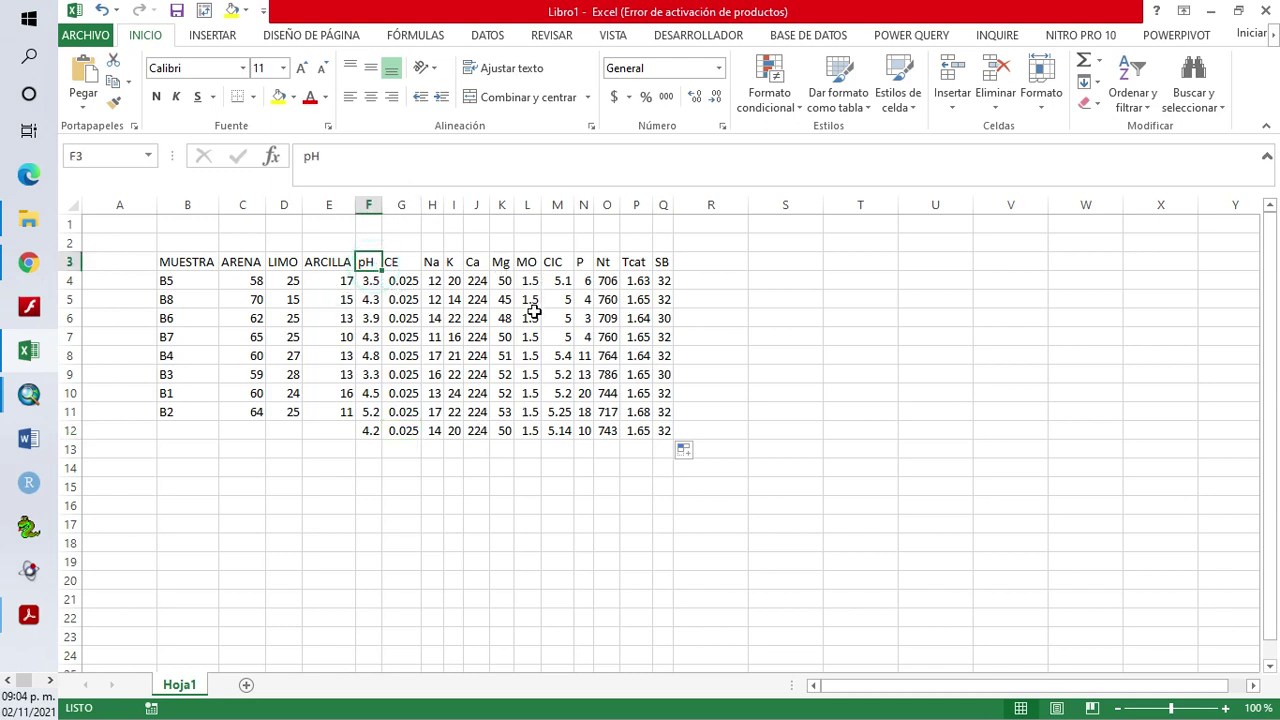
left_click(528, 264)
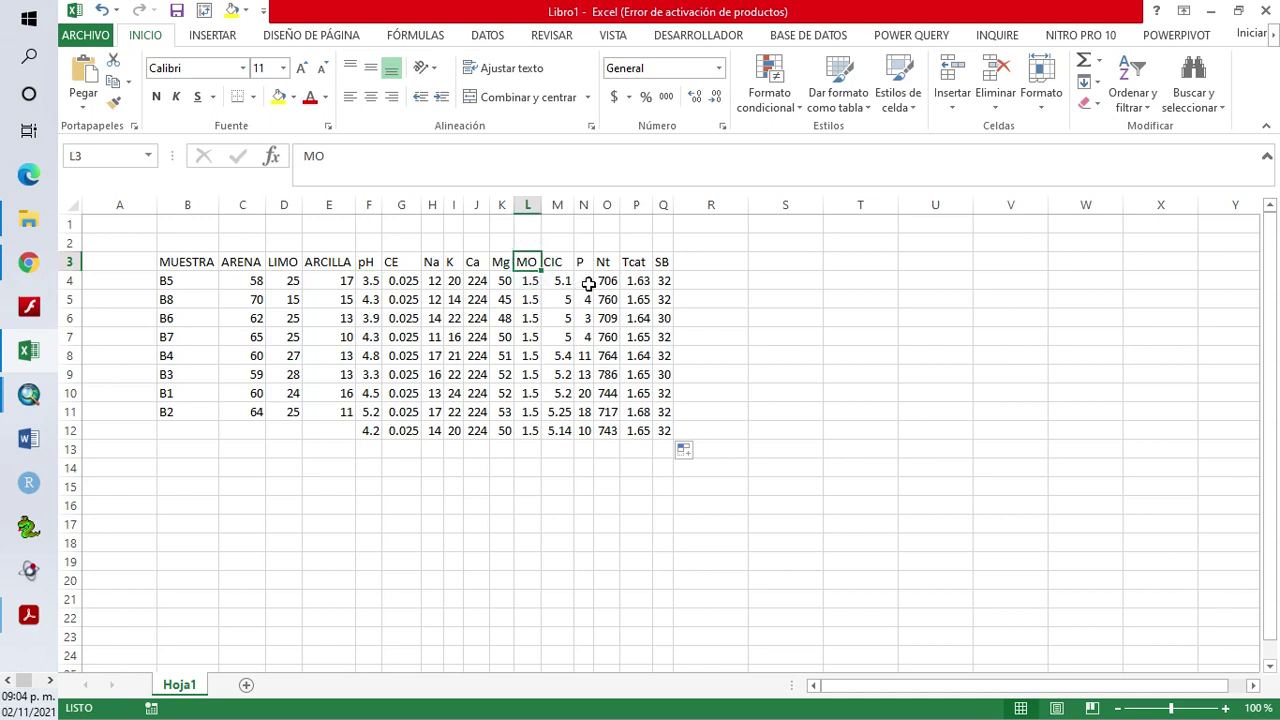
left_click(645, 263)
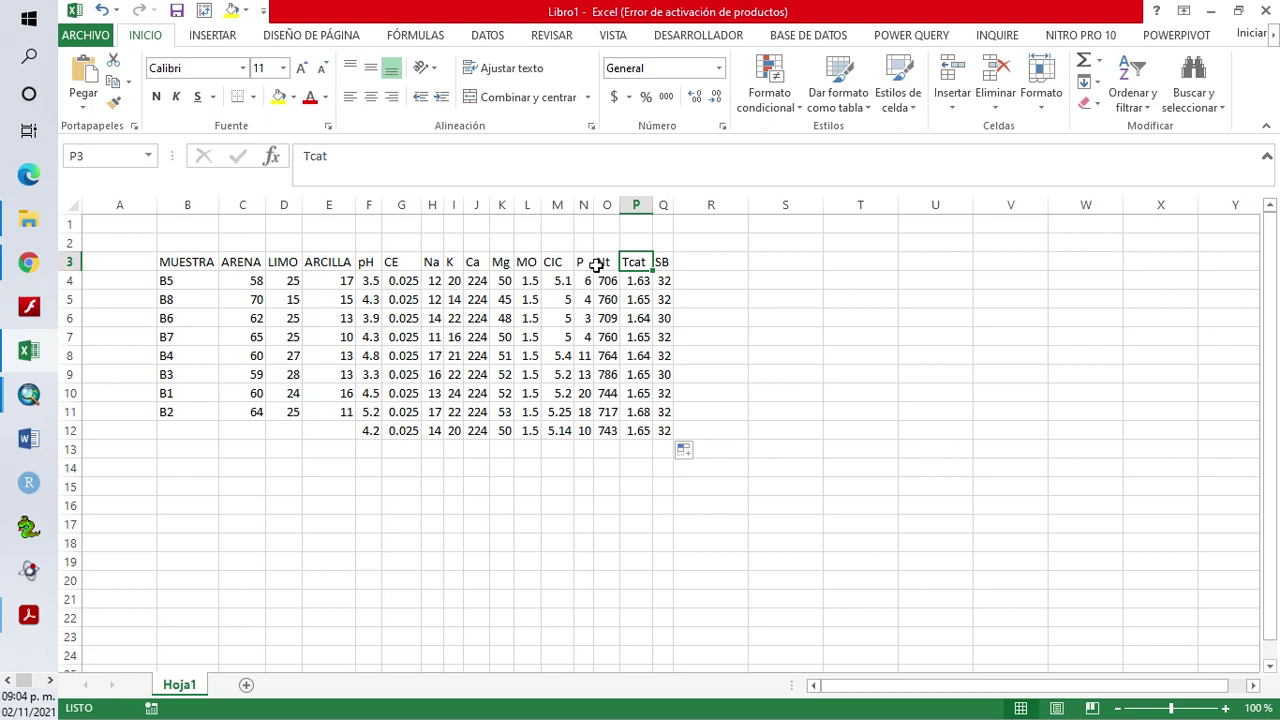
Copy the row of averages in F12:Q12
left_click_drag(370, 427, 662, 432)
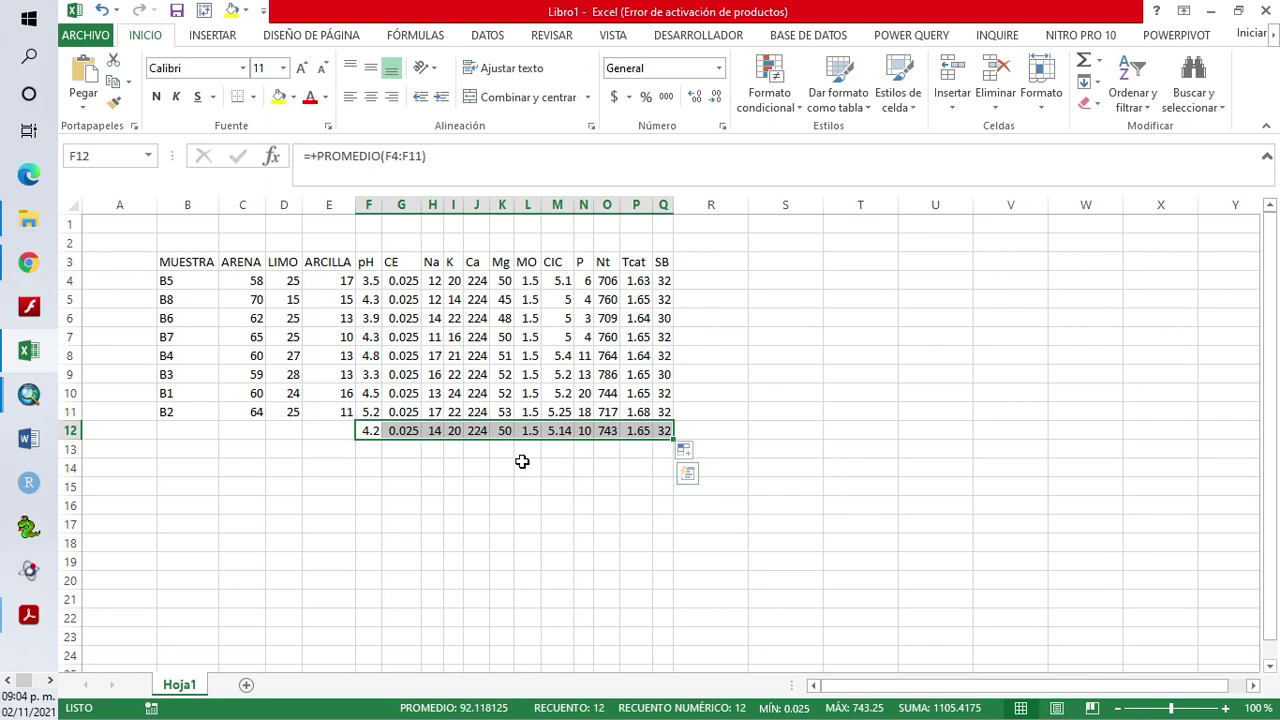
key("ctrl+c")
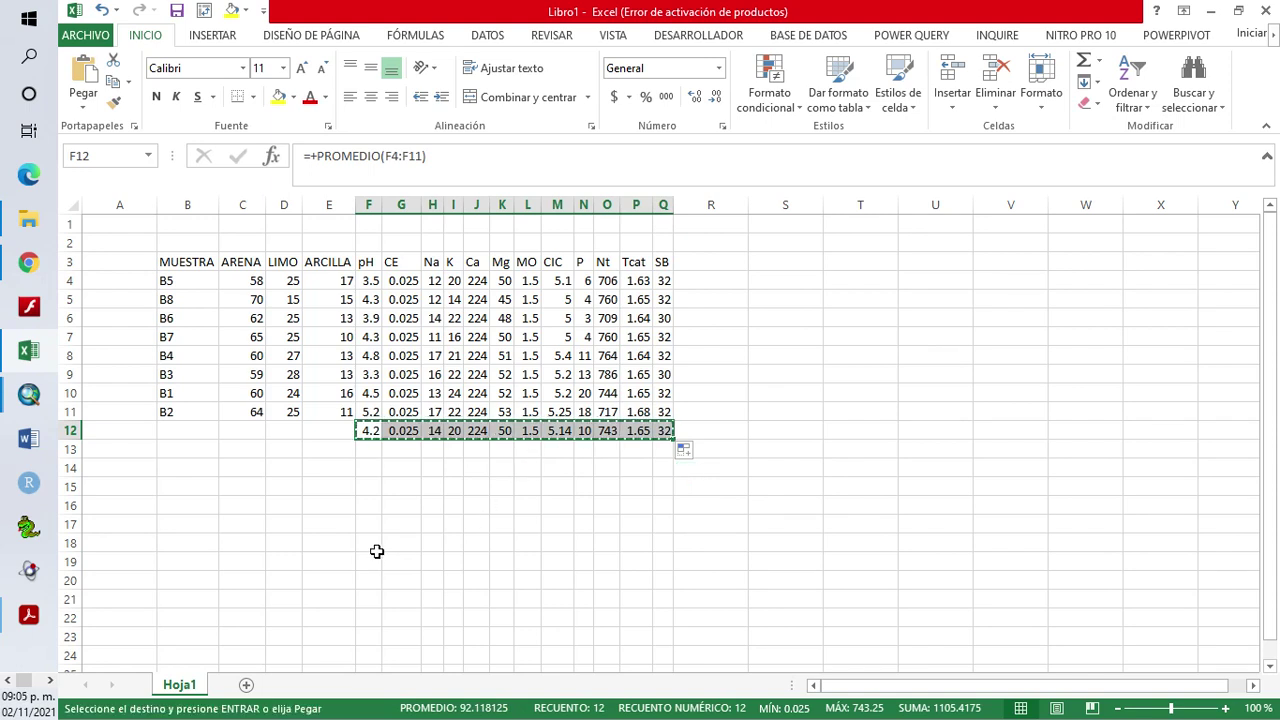
left_click(395, 545)
right_click(395, 545)
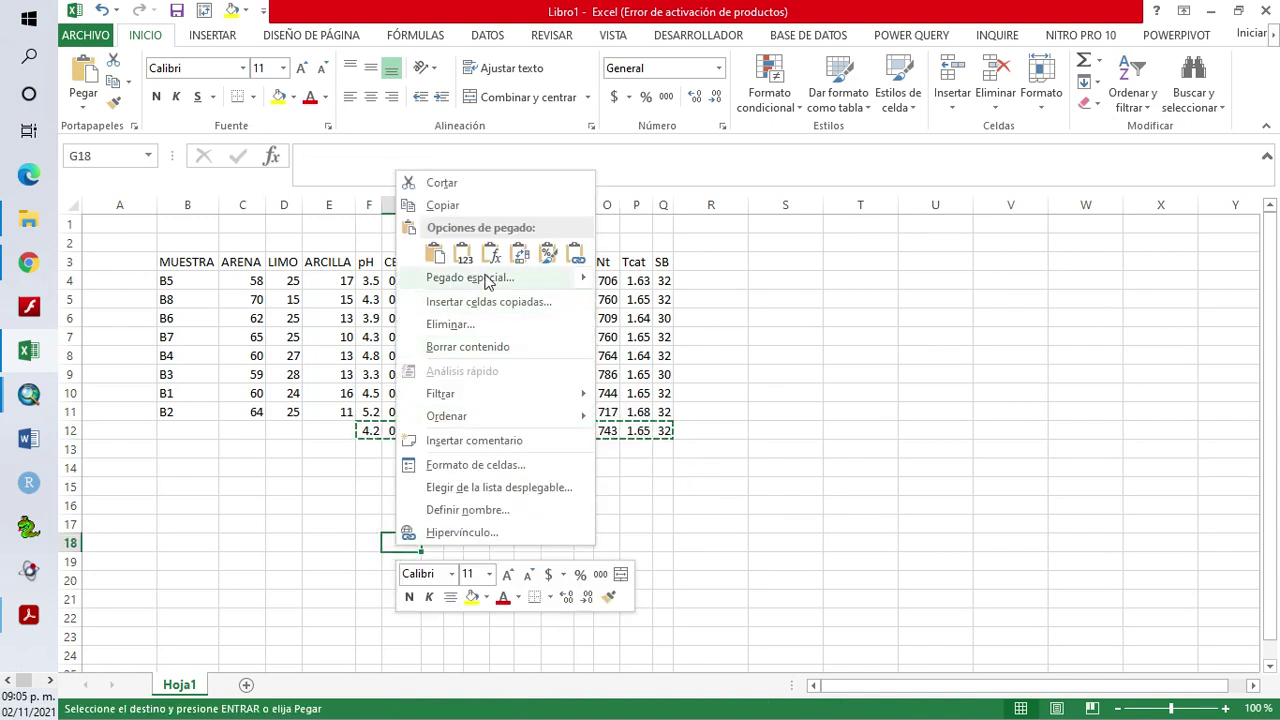
left_click(449, 252)
left_click(499, 619)
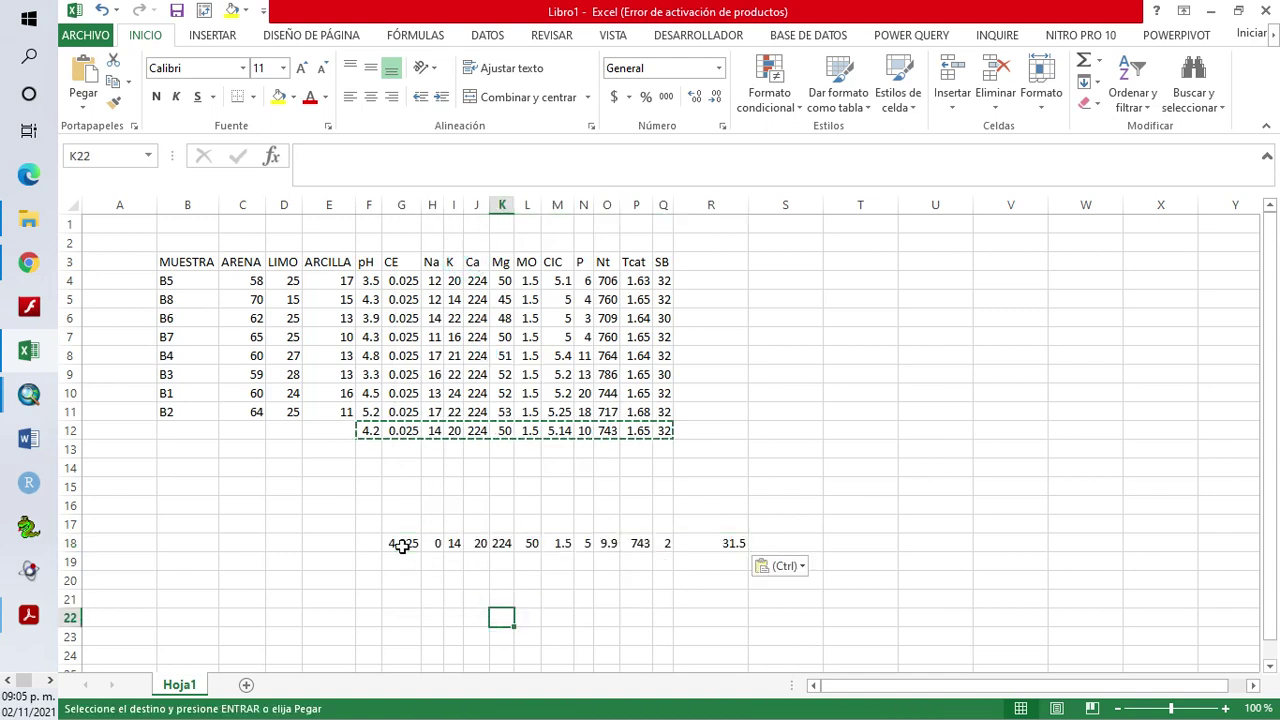
key("Escape")
key("ctrl+z")
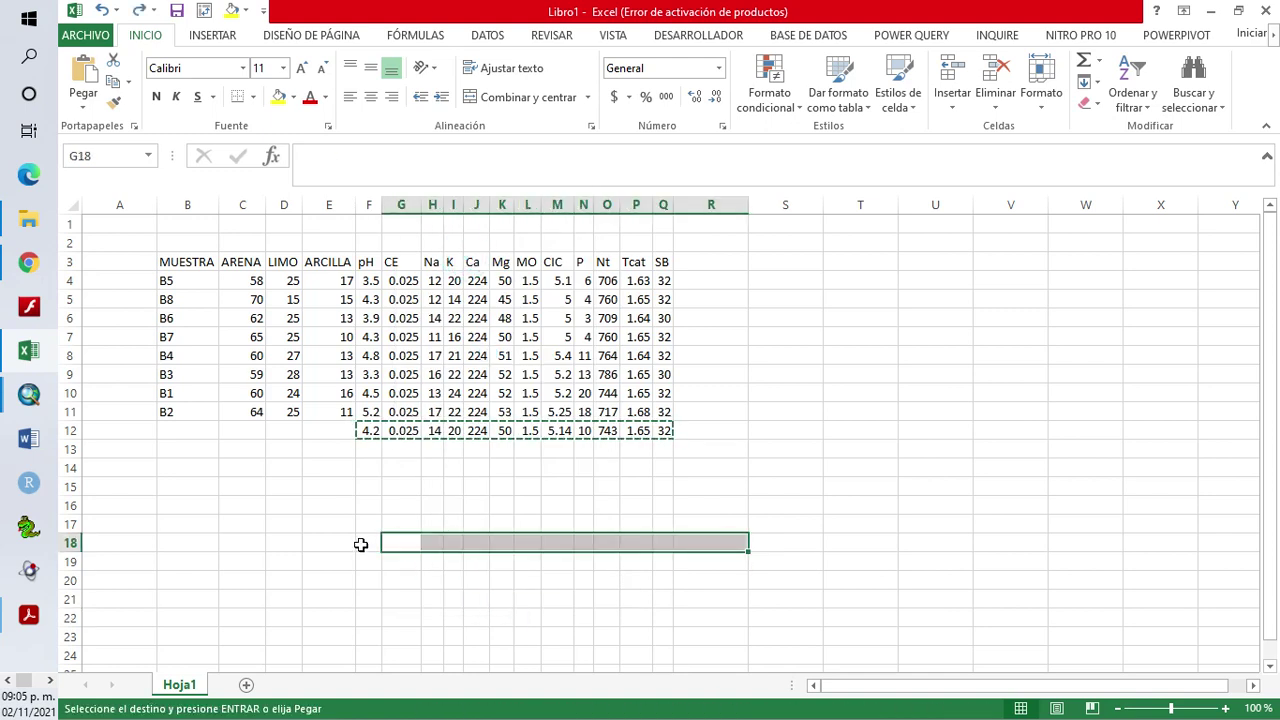
Paste the copied averages as values only into row 18, starting at F18
left_click(362, 545)
right_click(370, 546)
left_click(404, 252)
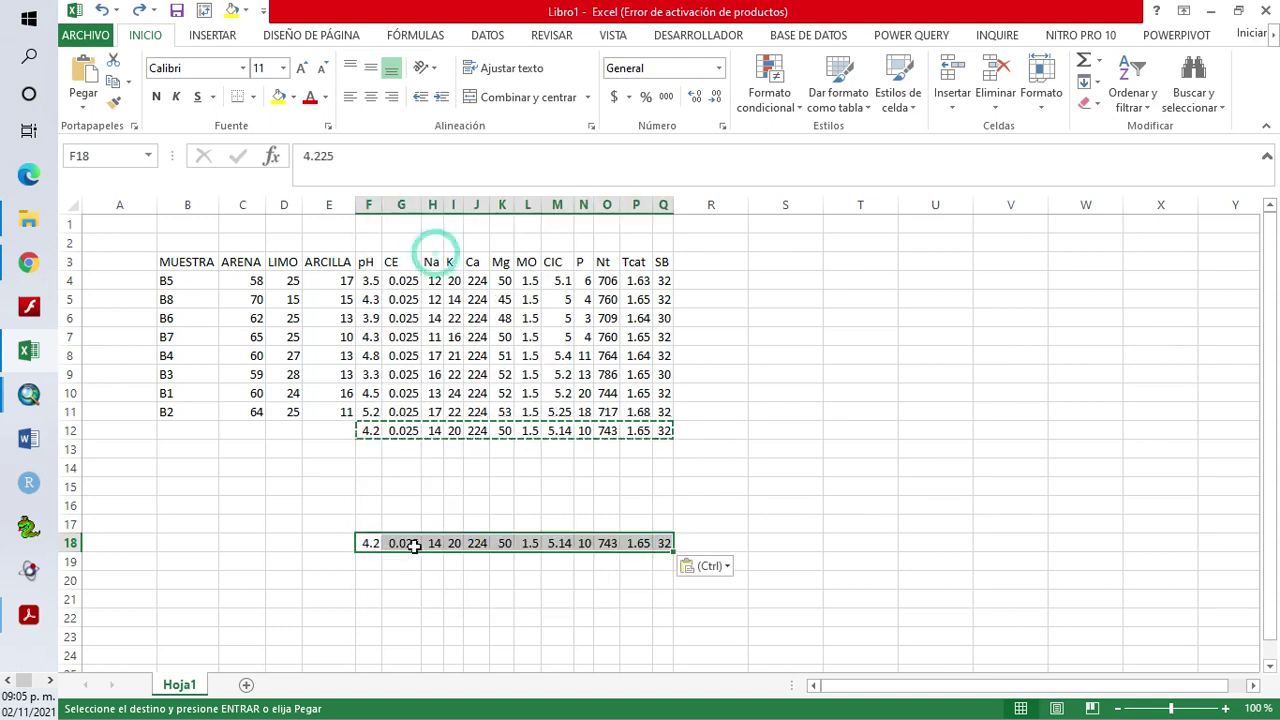
left_click(425, 595)
Copy the column headers pH through SB from F3:Q3 and paste them as values into row 17, starting at F17
left_click_drag(368, 262, 650, 285)
key("ctrl+c")
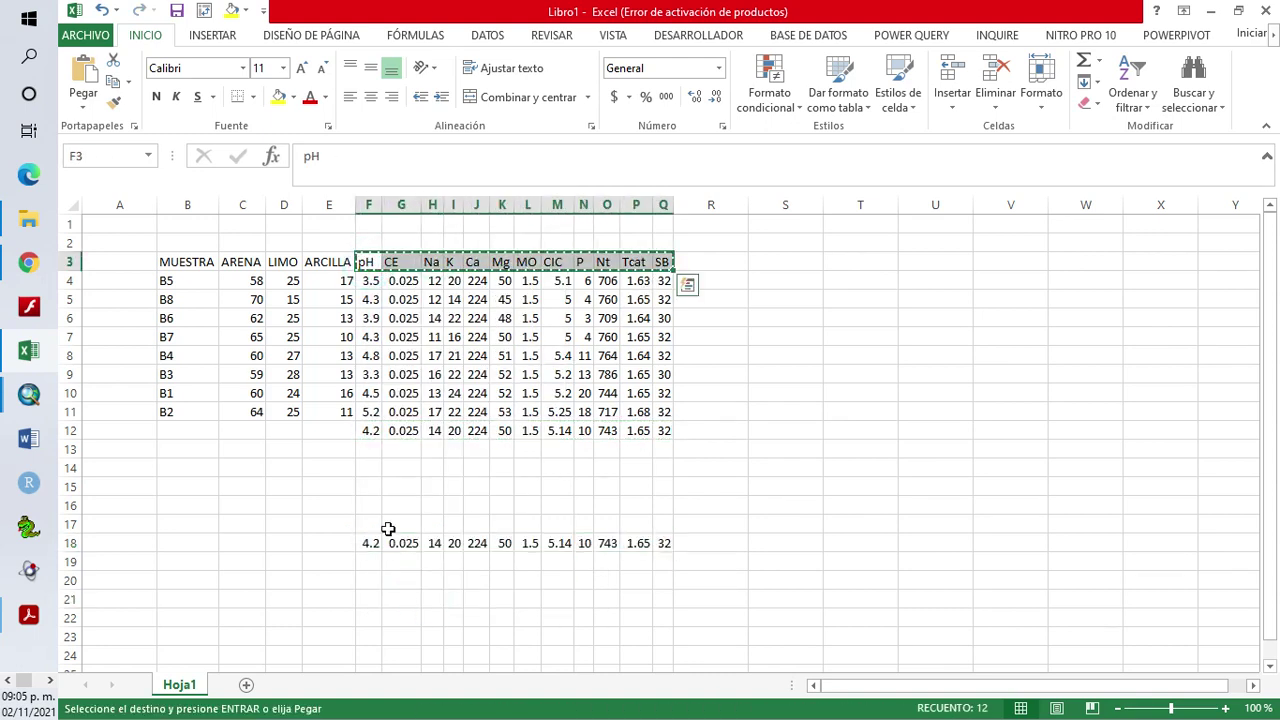
left_click(369, 524)
right_click(369, 524)
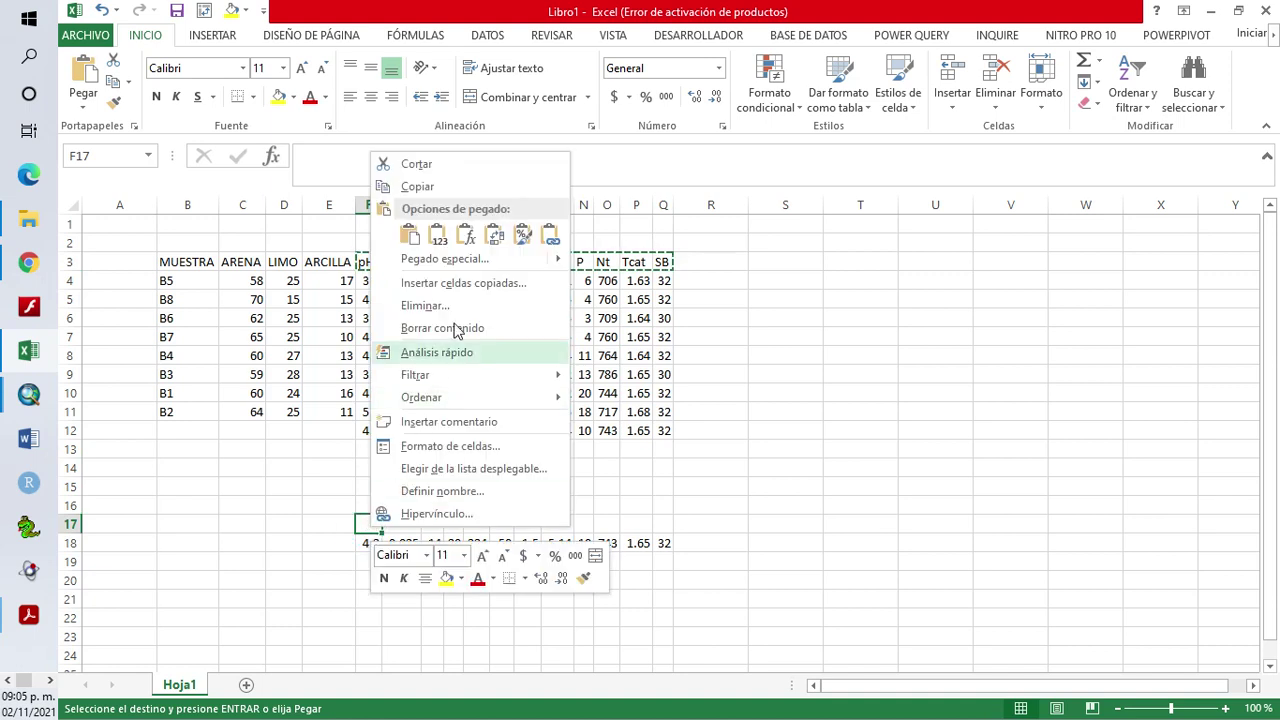
left_click(438, 234)
left_click(524, 596)
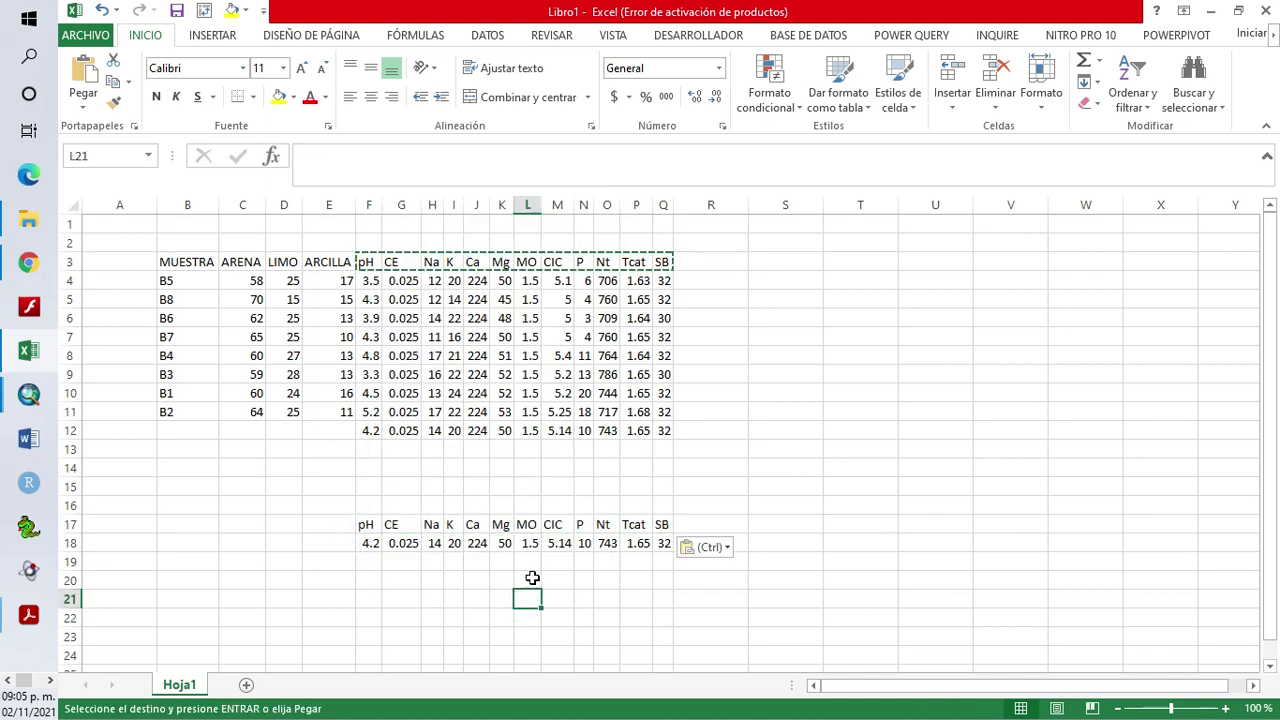
key("Escape")
Insert the recommended clustered column chart (Columna agrupada) for the headers and averages in F17:Q18
left_click_drag(367, 524, 663, 543)
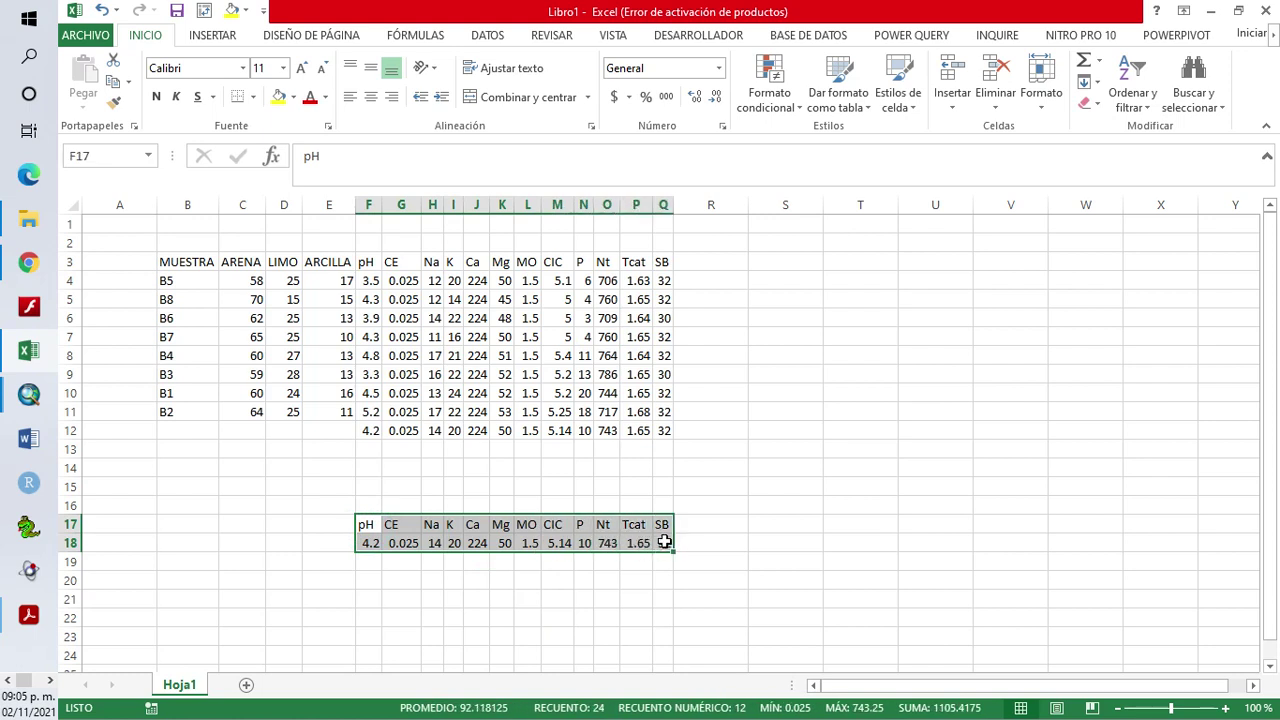
left_click(216, 37)
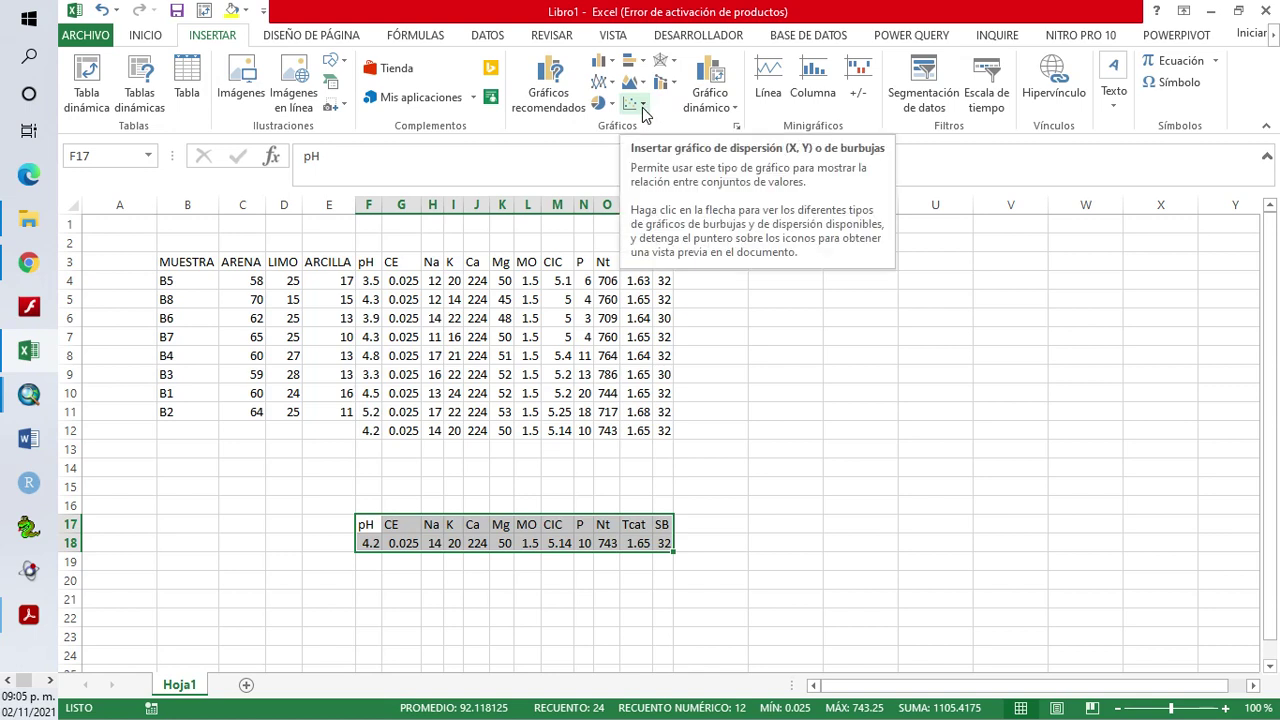
left_click(546, 90)
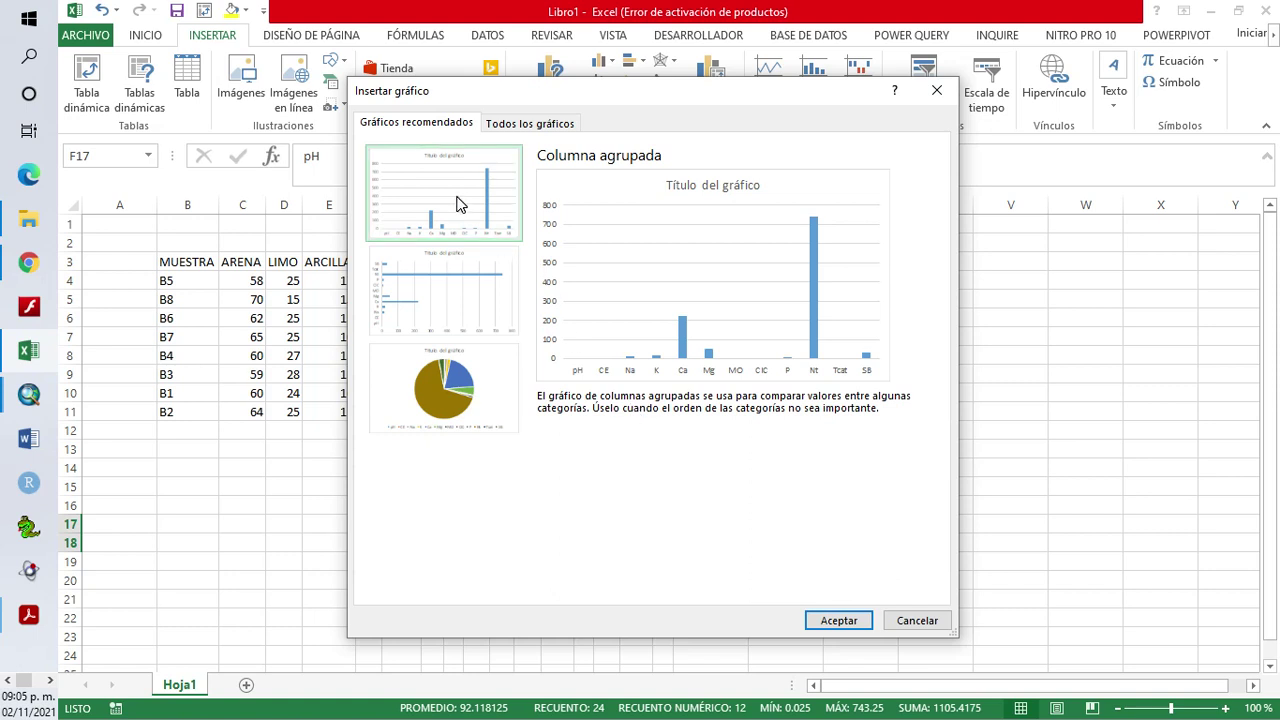
left_click(838, 621)
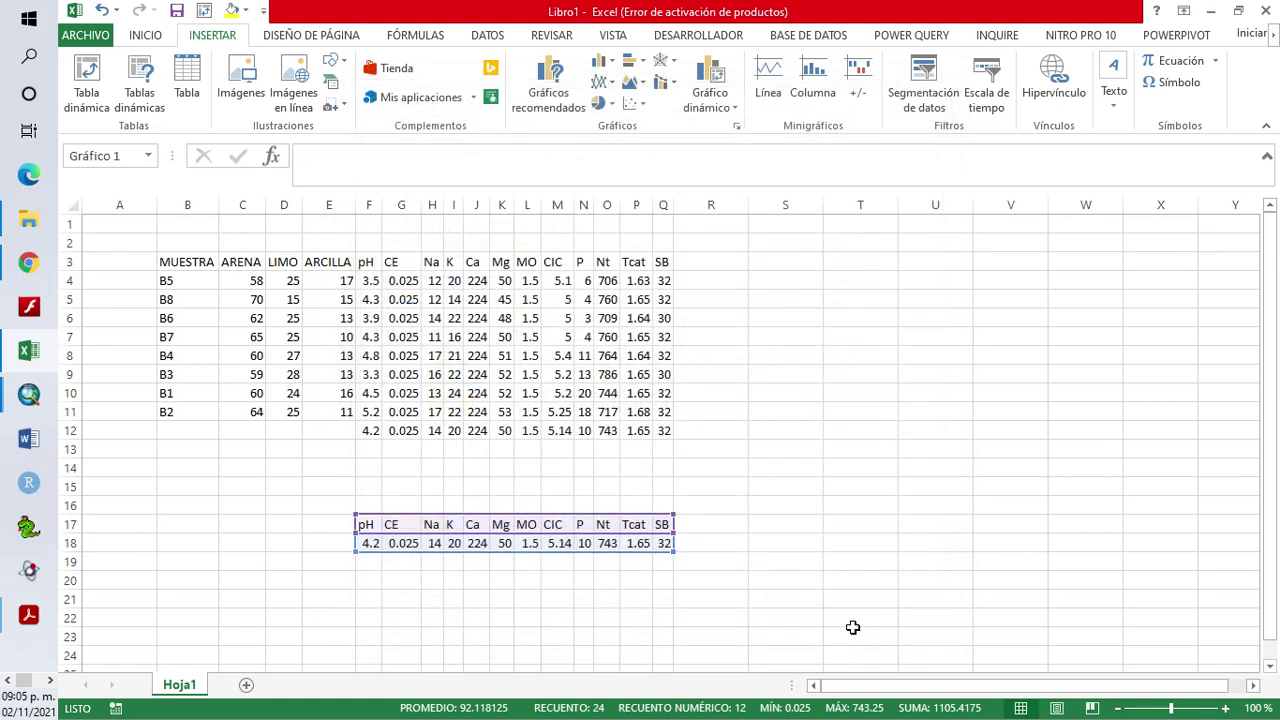
left_click_drag(520, 334, 509, 319)
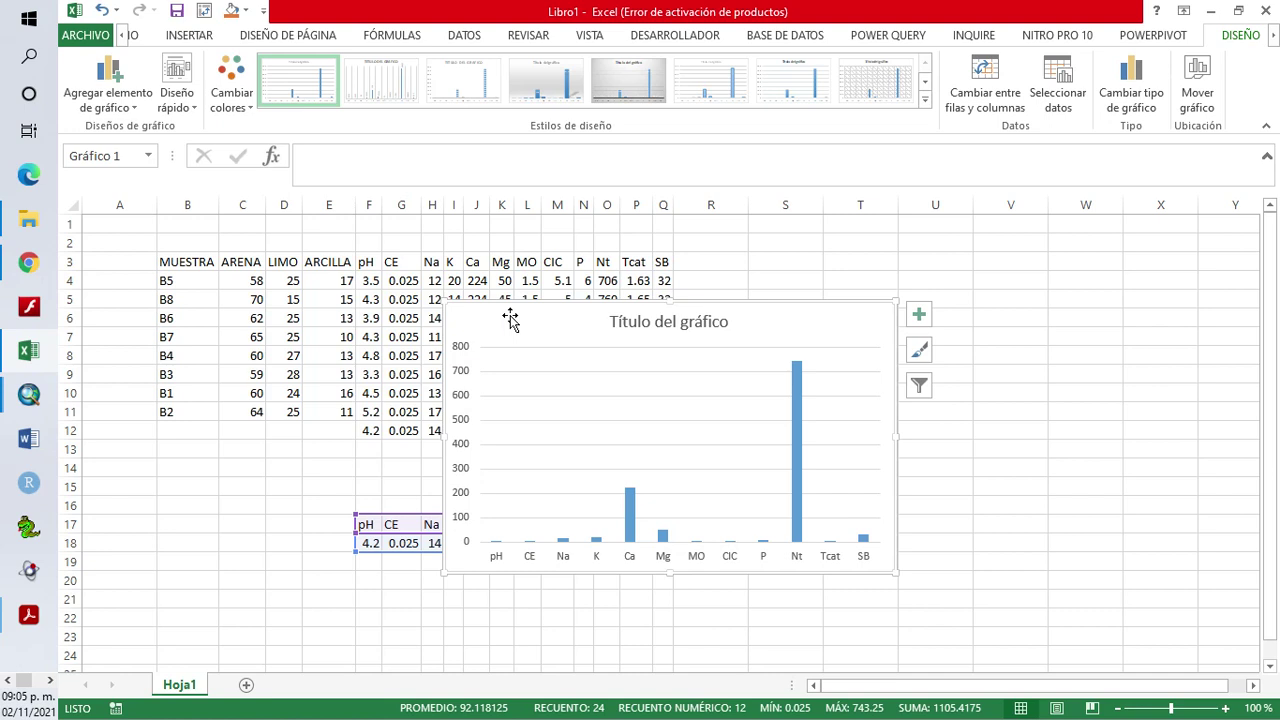
left_click(664, 324)
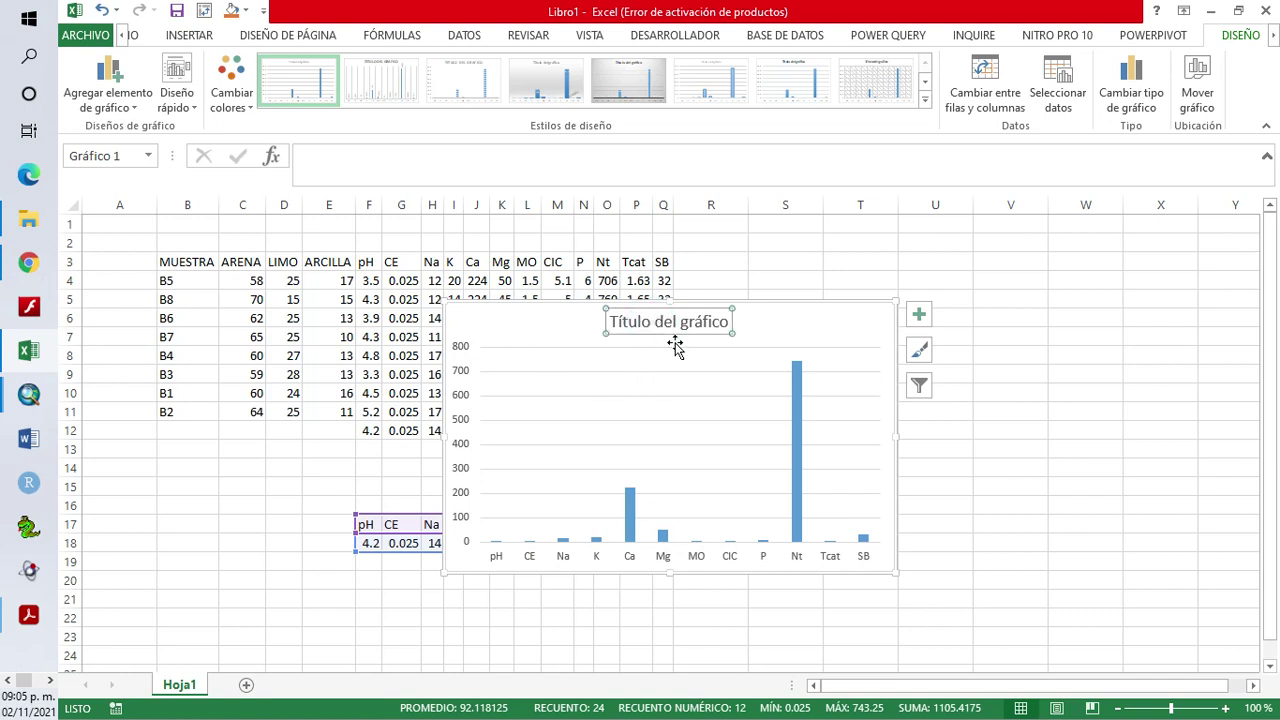
left_click_drag(614, 322, 724, 333)
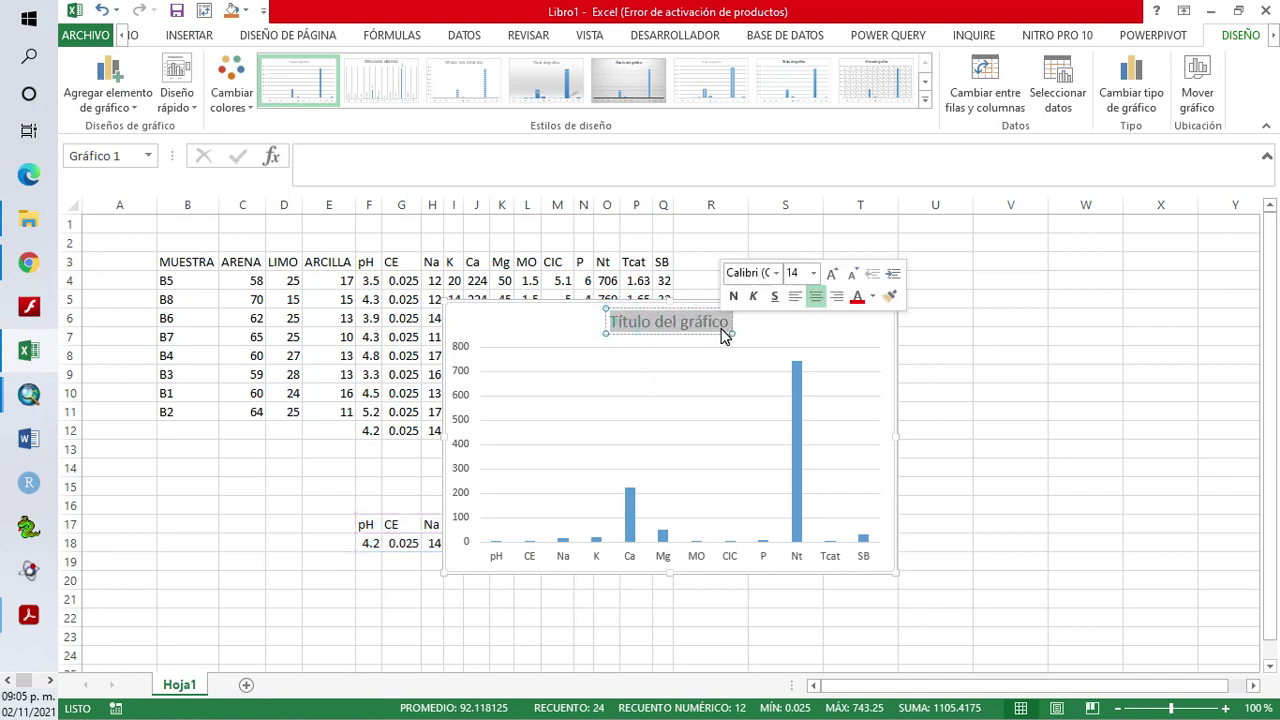
left_click(506, 334)
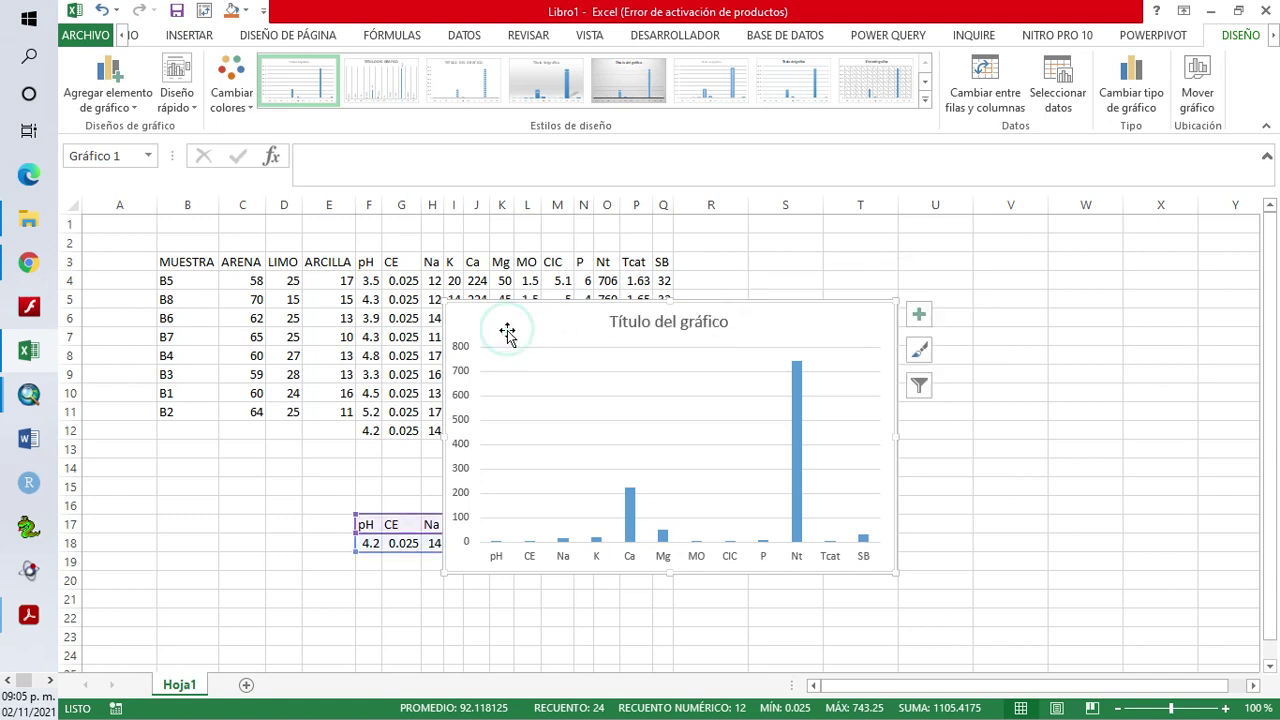
Set all of the chart's text to the Arial font and colour it black
left_click(148, 40)
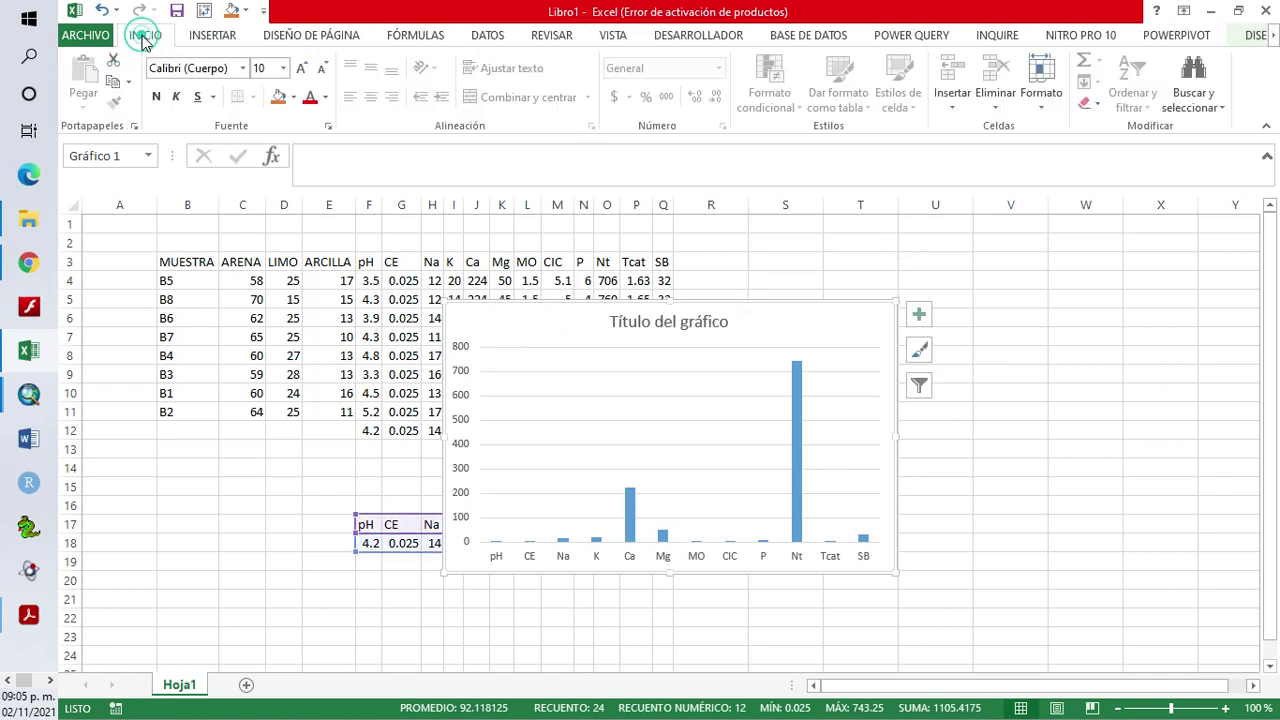
left_click(240, 70)
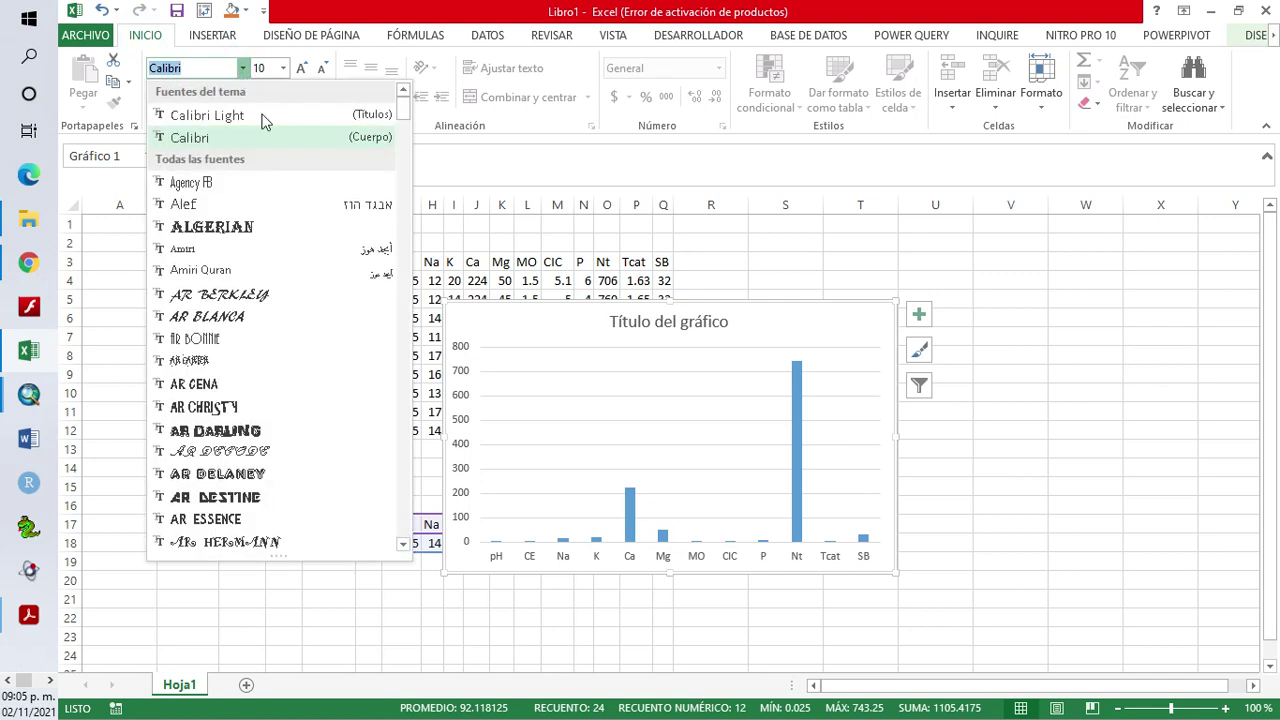
left_click(402, 545)
left_click(294, 520)
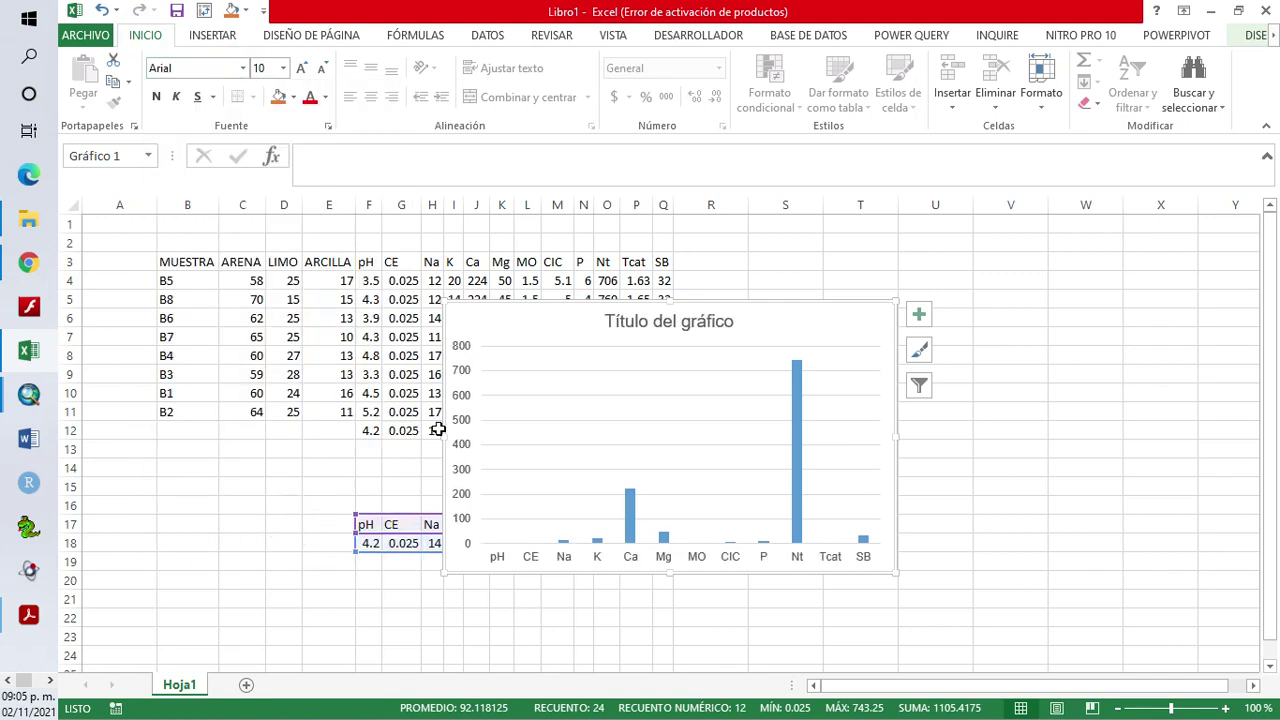
left_click(604, 322)
left_click(466, 320)
left_click(325, 97)
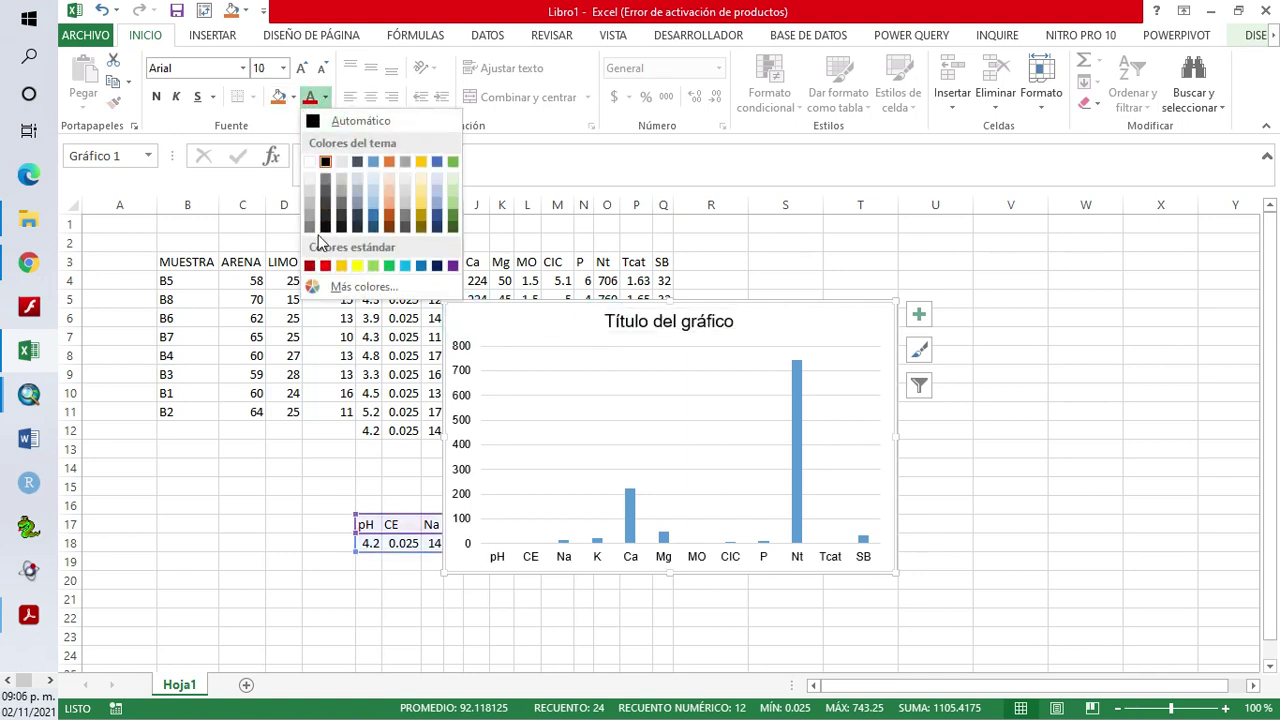
left_click(322, 162)
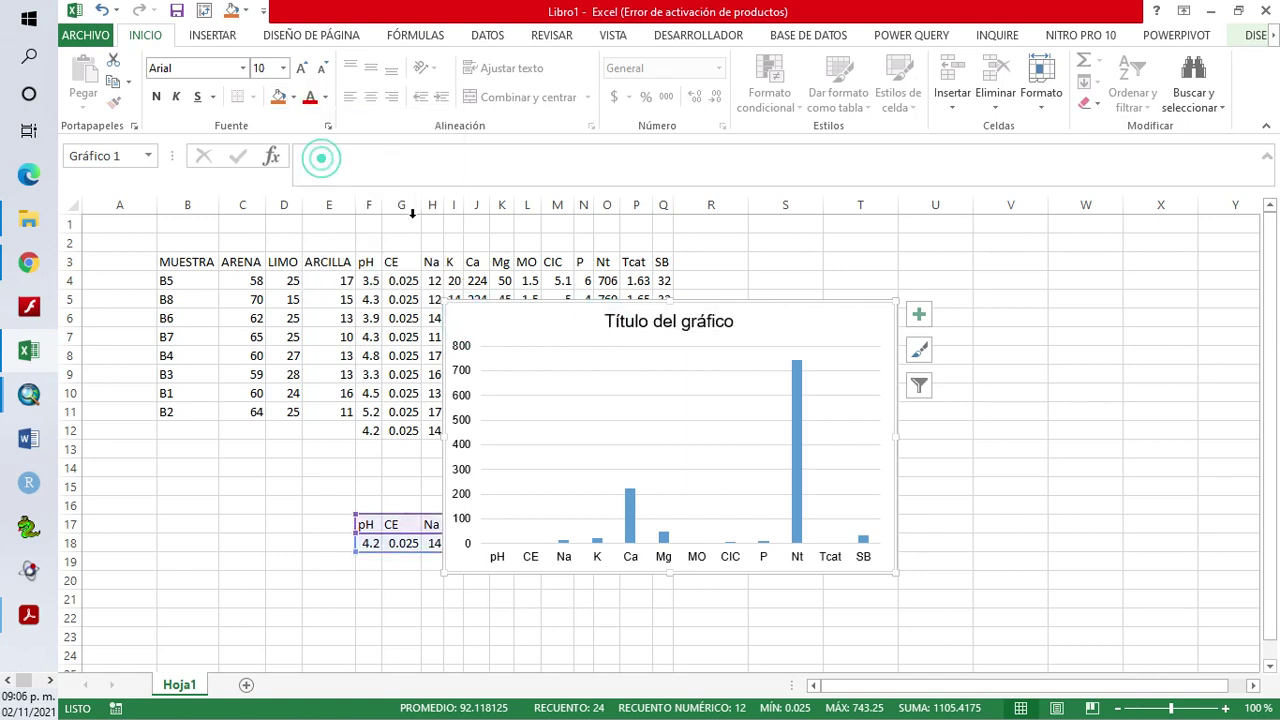
Replace the placeholder chart title with "Contenido Químico del Suelo"
left_click(622, 322)
left_click_drag(606, 321, 716, 326)
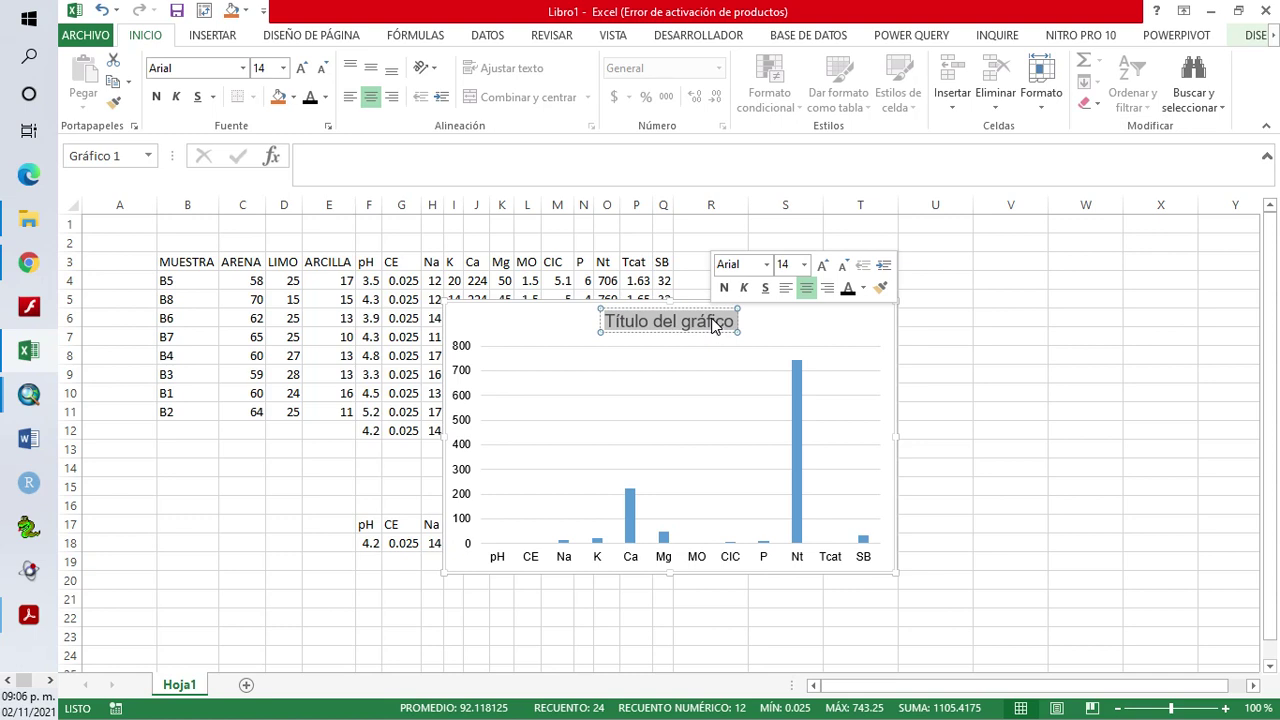
type("Contenido de Mienrales")
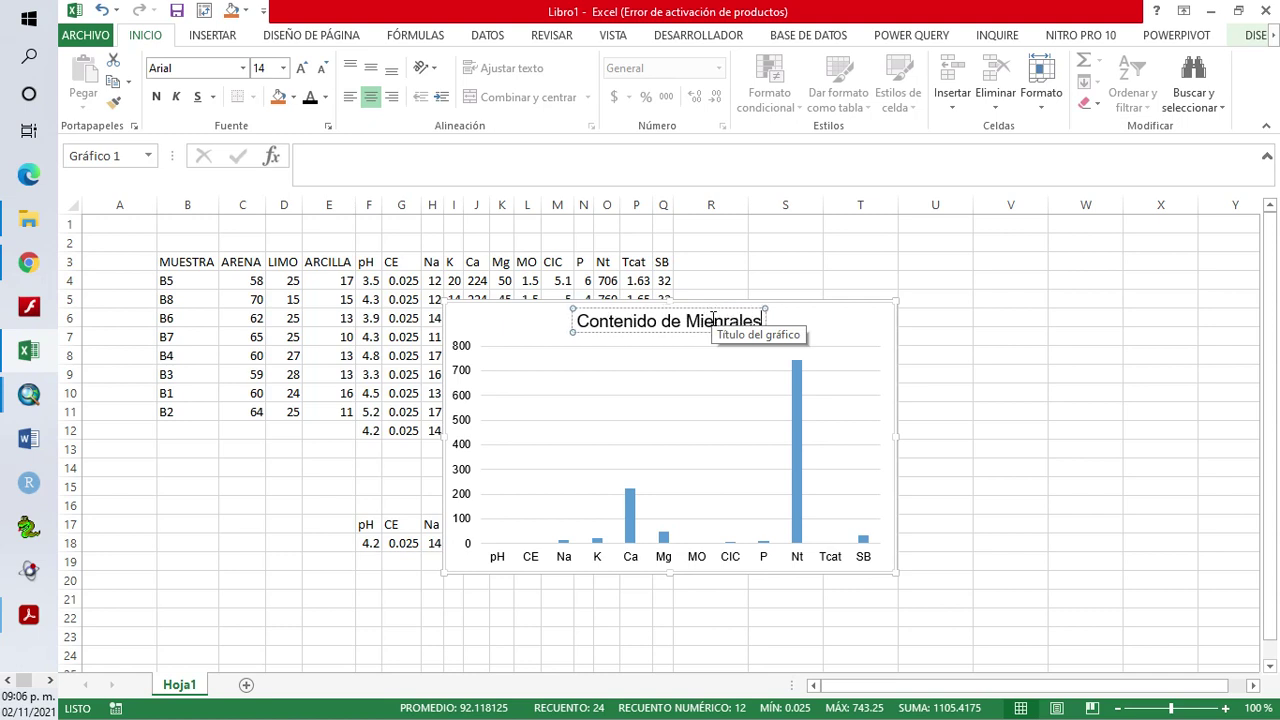
type(" del Suelo")
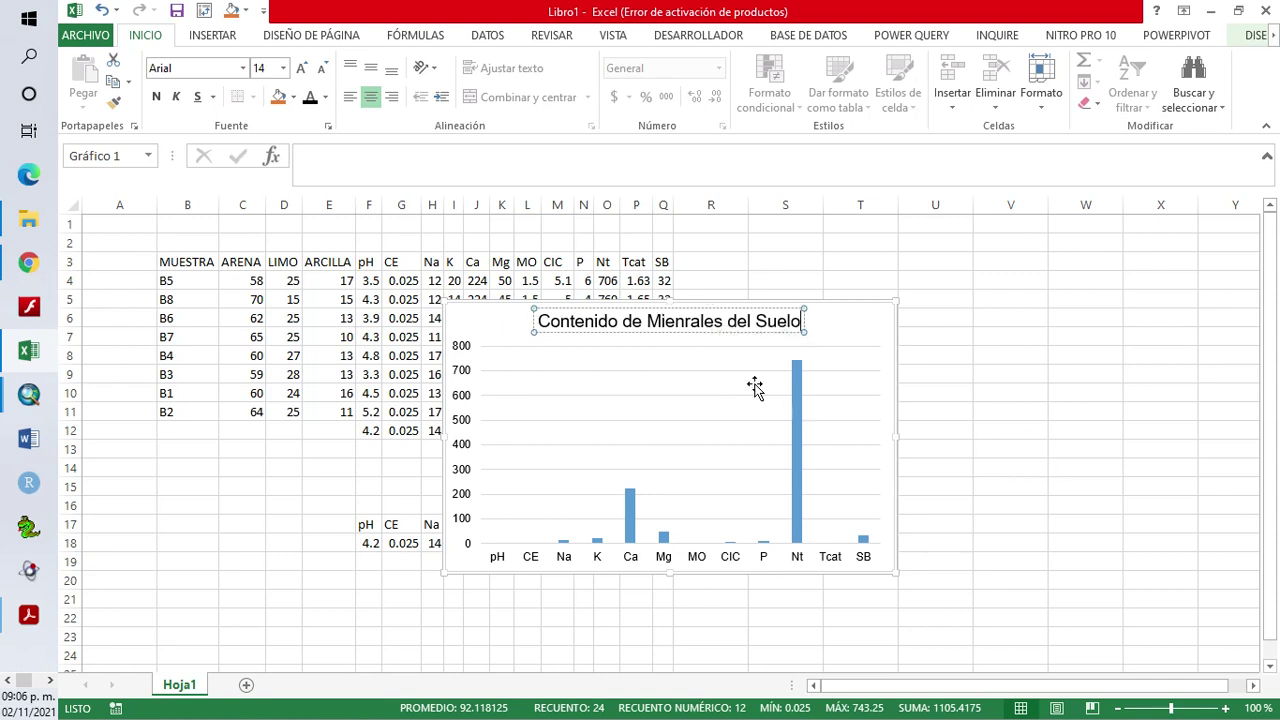
left_click_drag(728, 323, 626, 330)
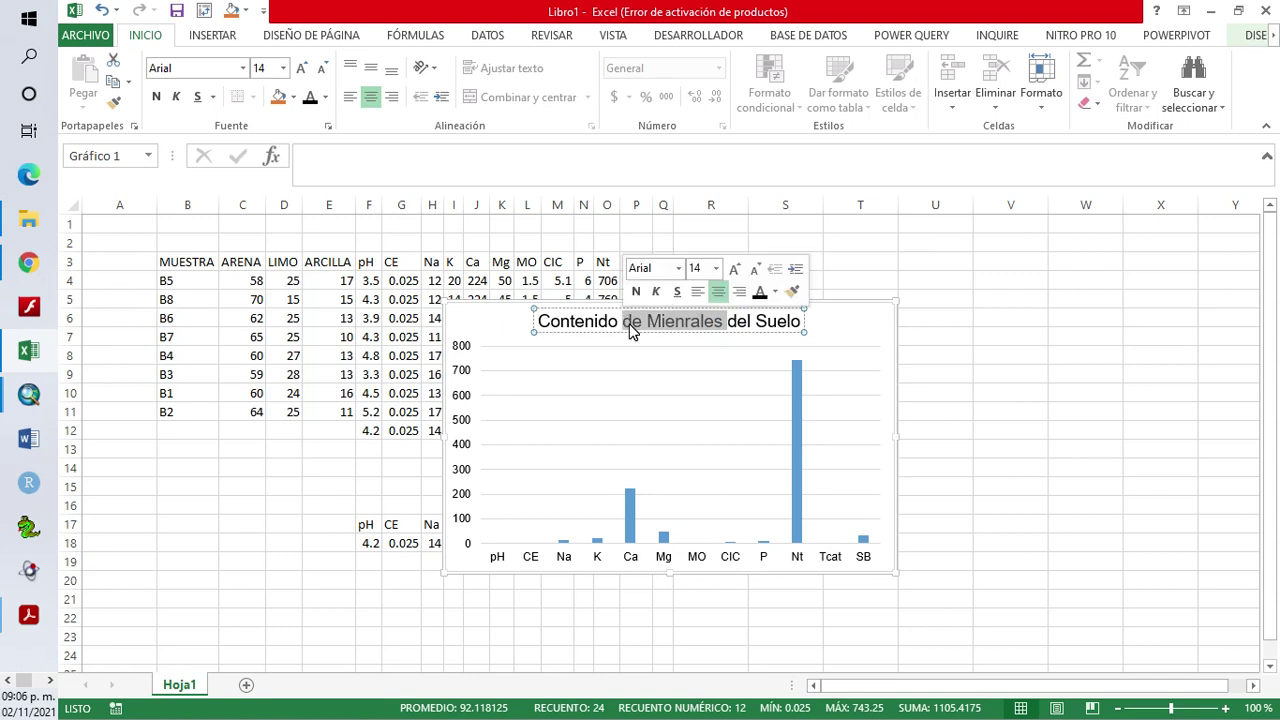
type("Qui")
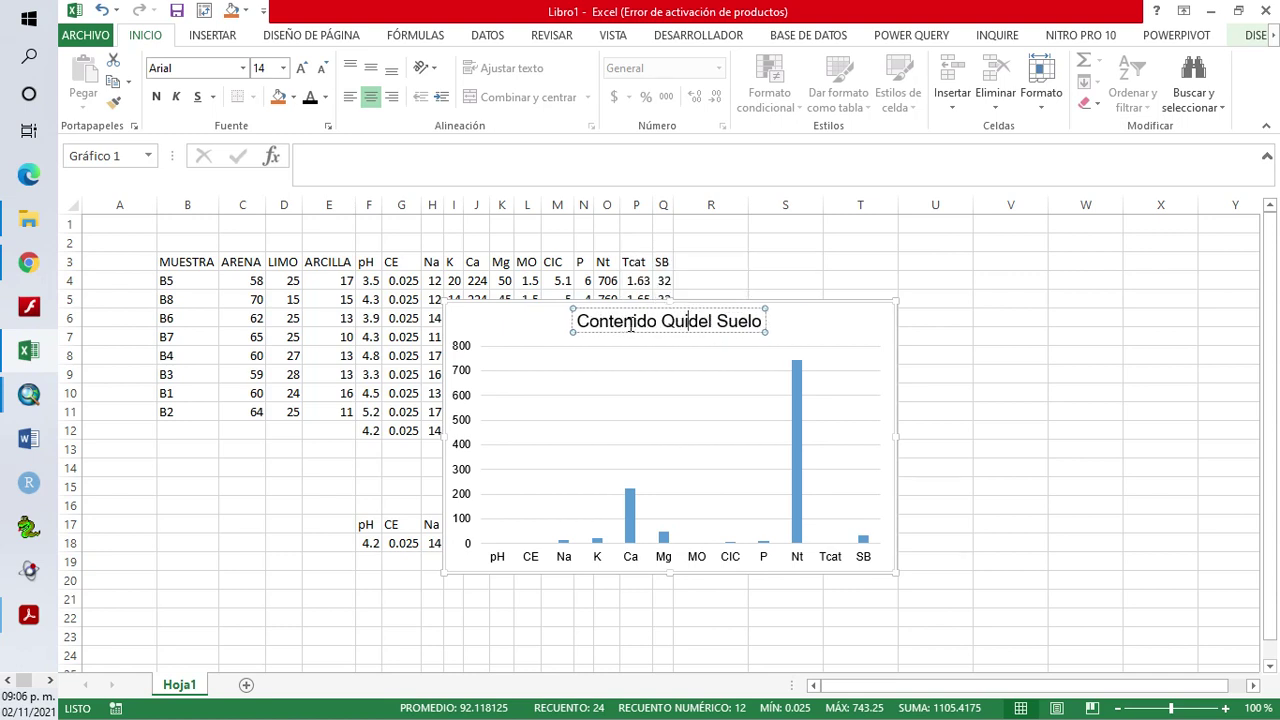
type("mico")
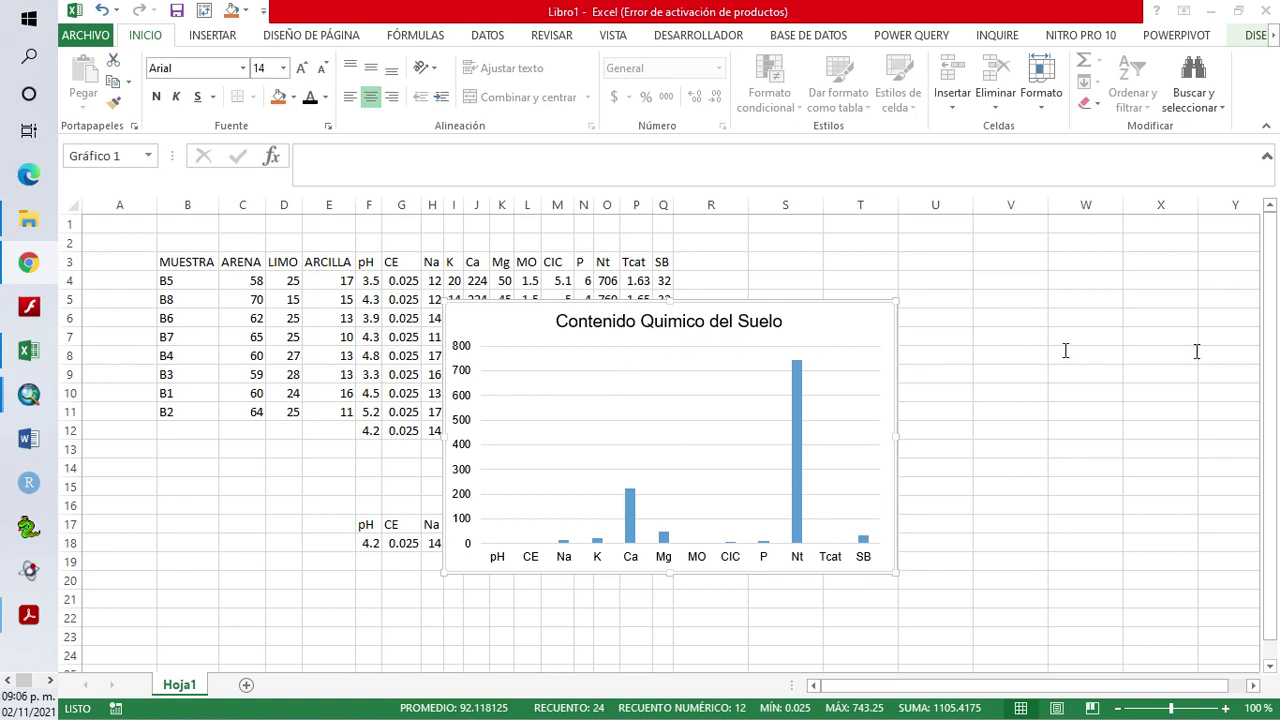
left_click(612, 322)
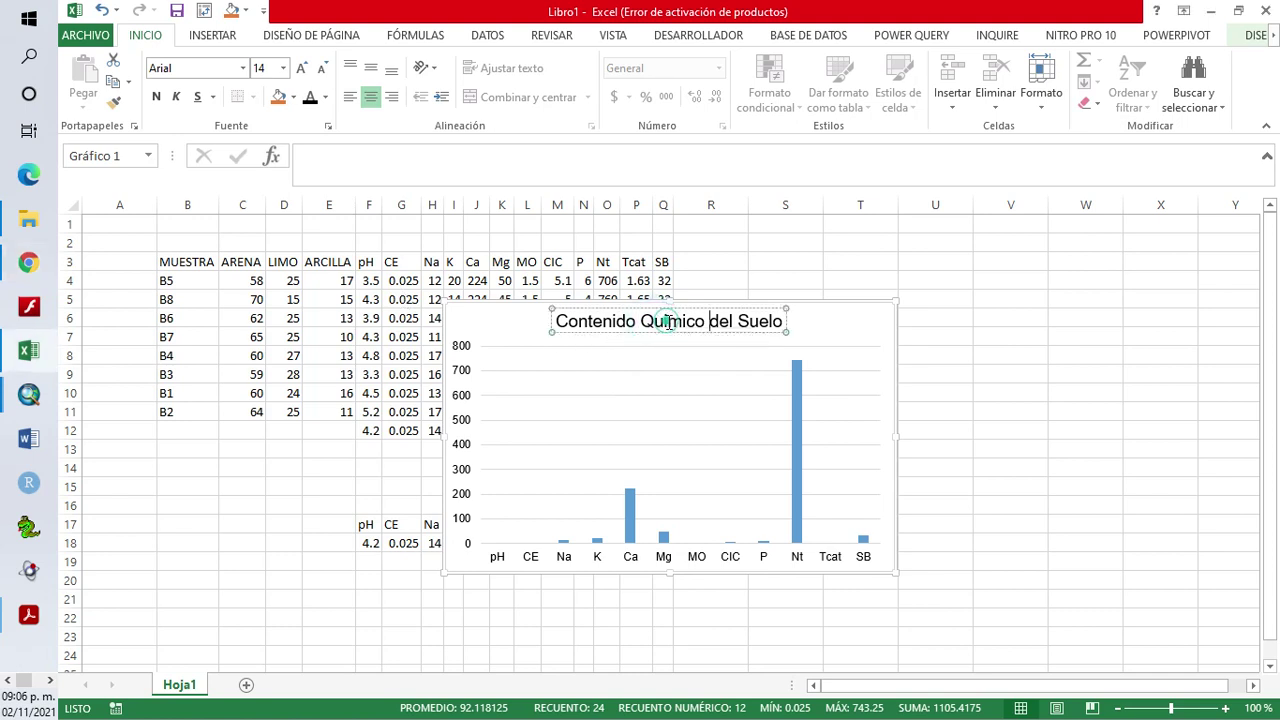
key("BackSpace")
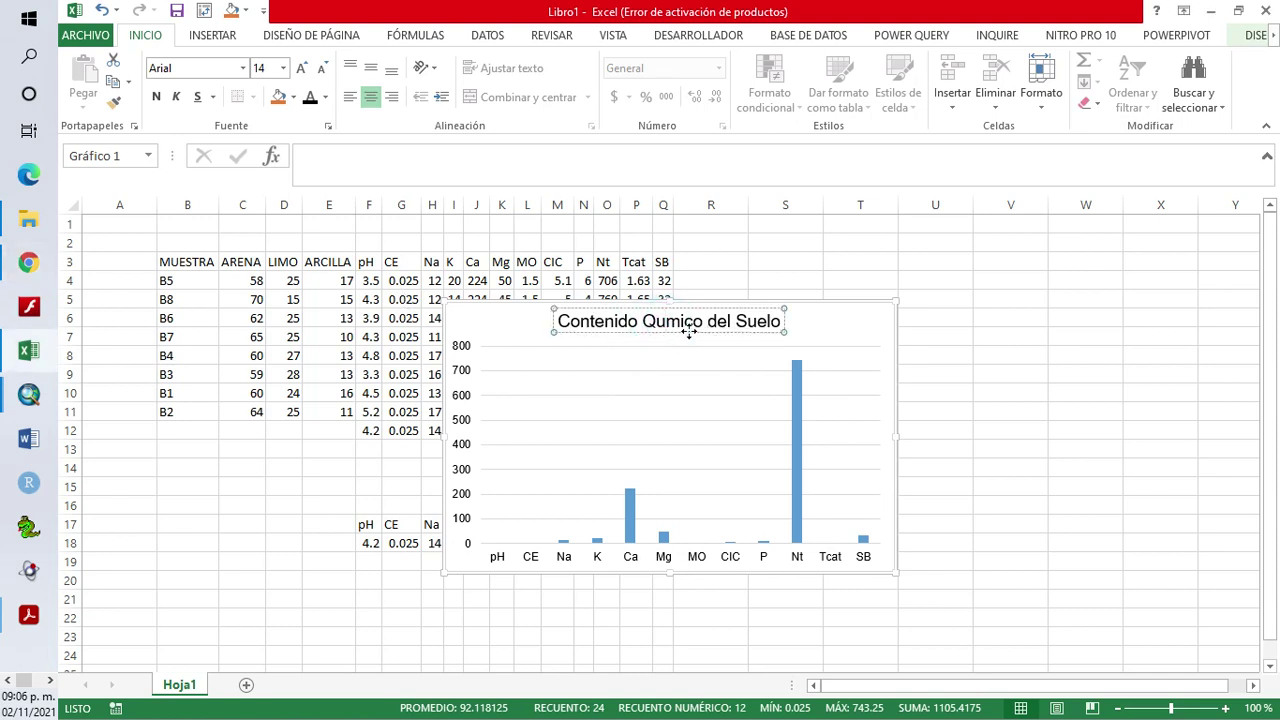
type("í")
left_click(1012, 428)
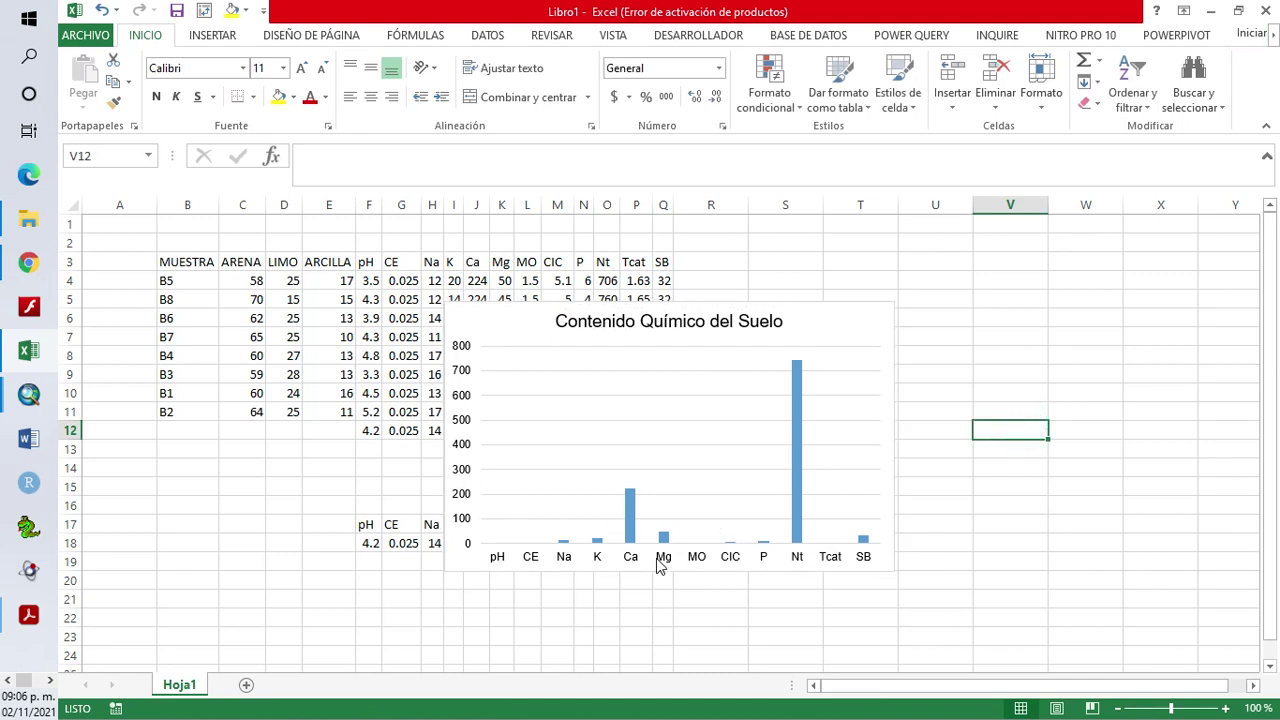
Add axis titles (Títulos de ejes) to the soil content chart
left_click(510, 455)
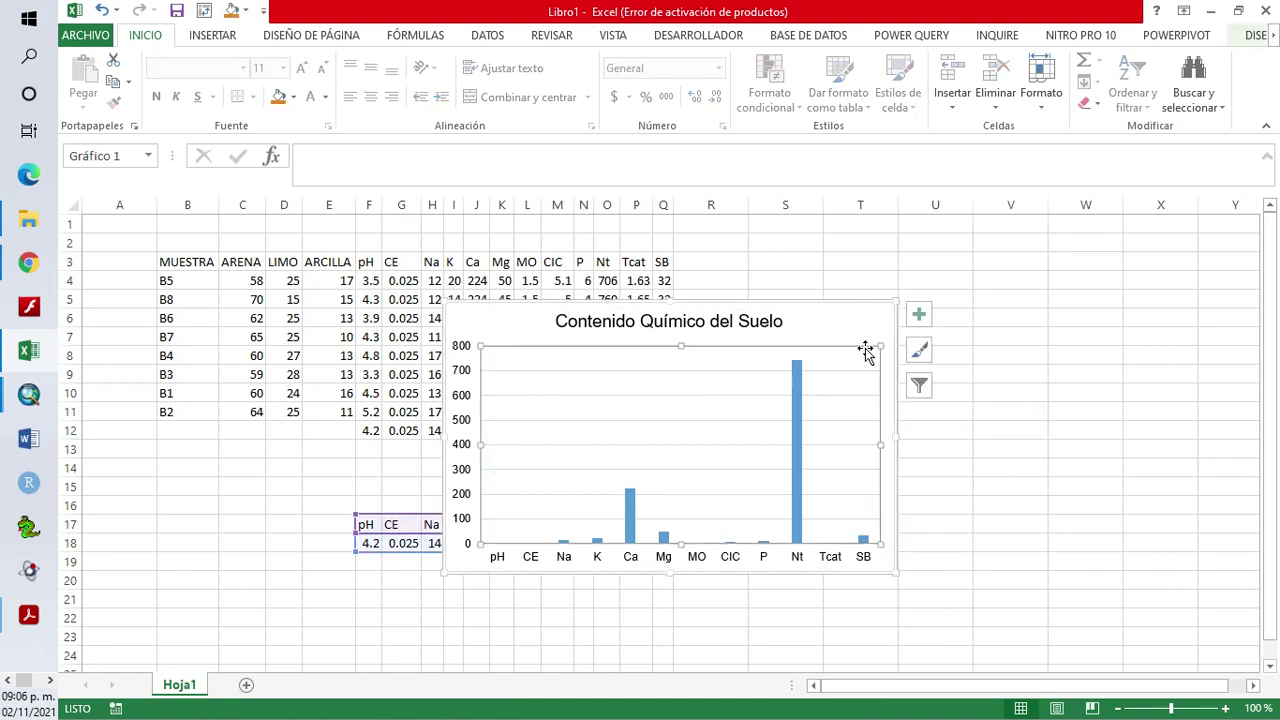
left_click(851, 323)
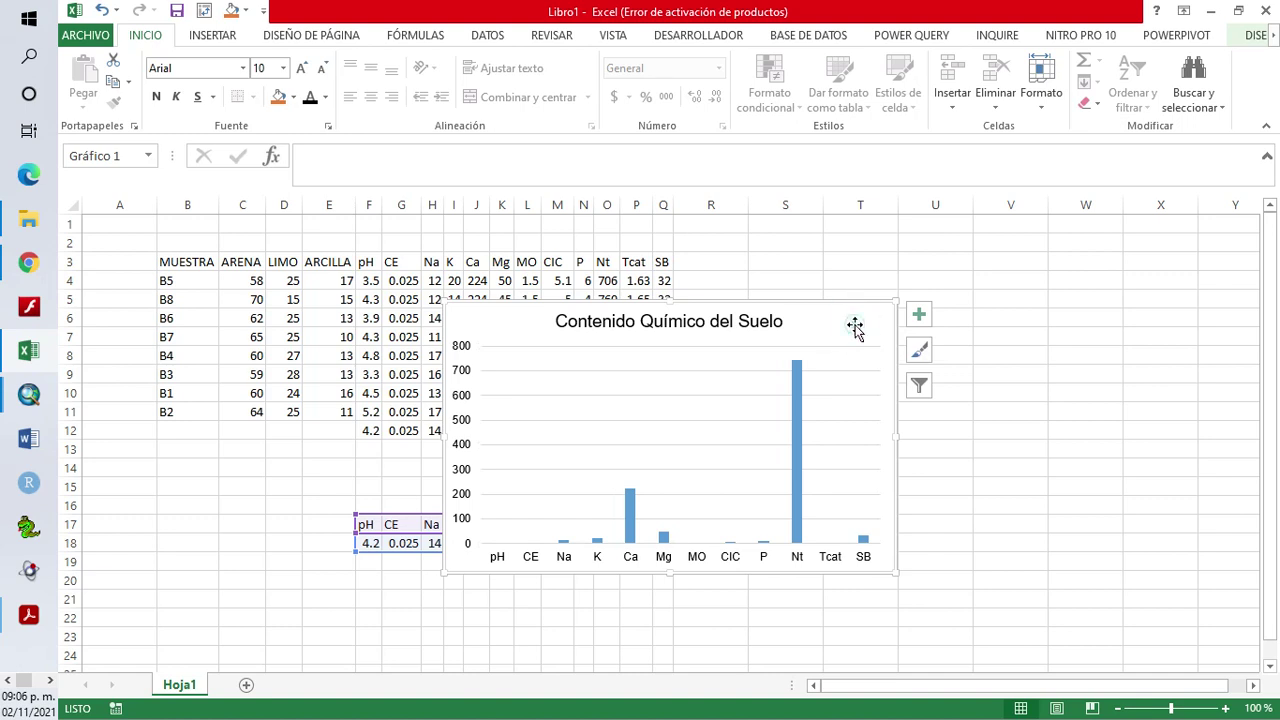
left_click(919, 318)
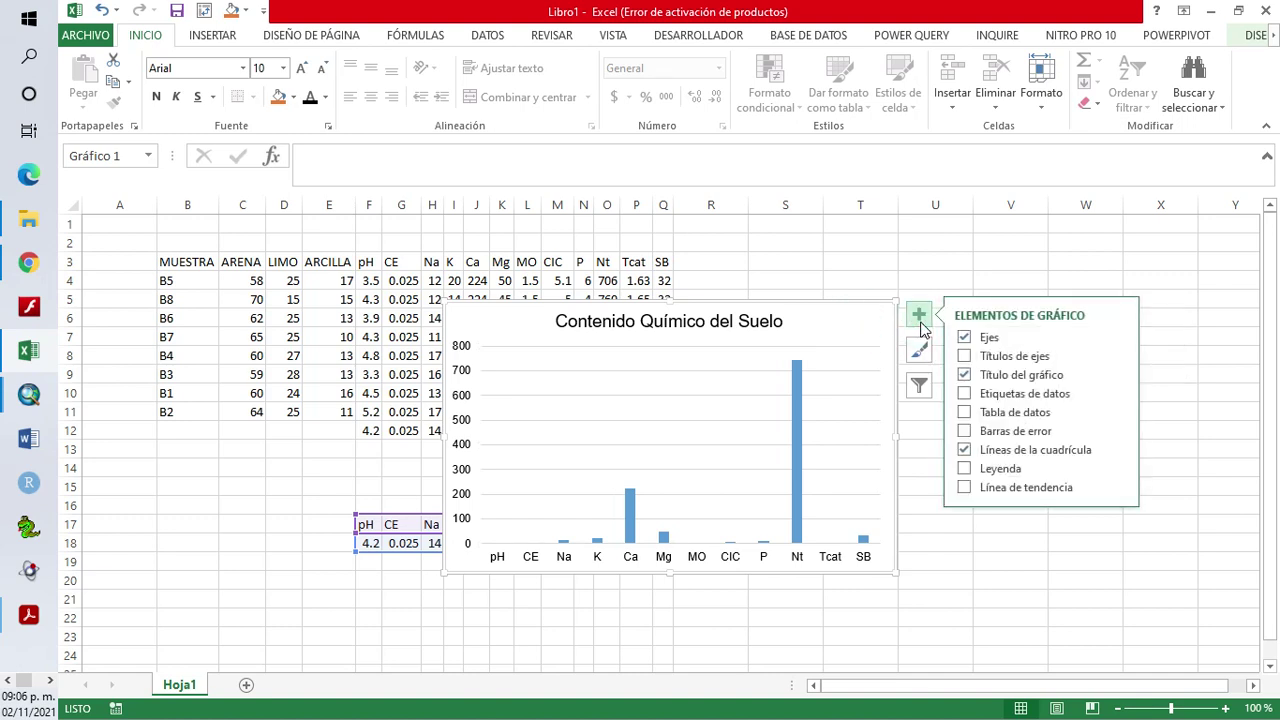
left_click(966, 358)
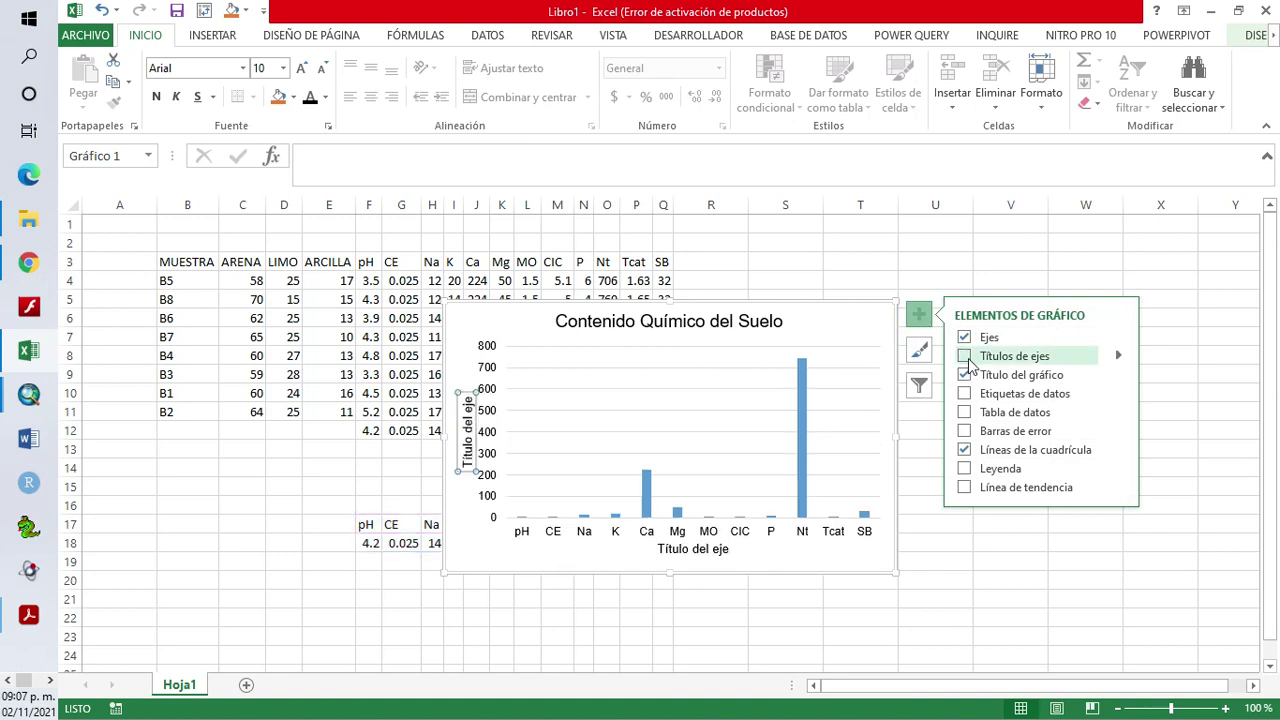
Replace the placeholder title of the horizontal axis with "Minerales"
left_click(664, 550)
left_click(664, 550)
left_click_drag(664, 550, 712, 555)
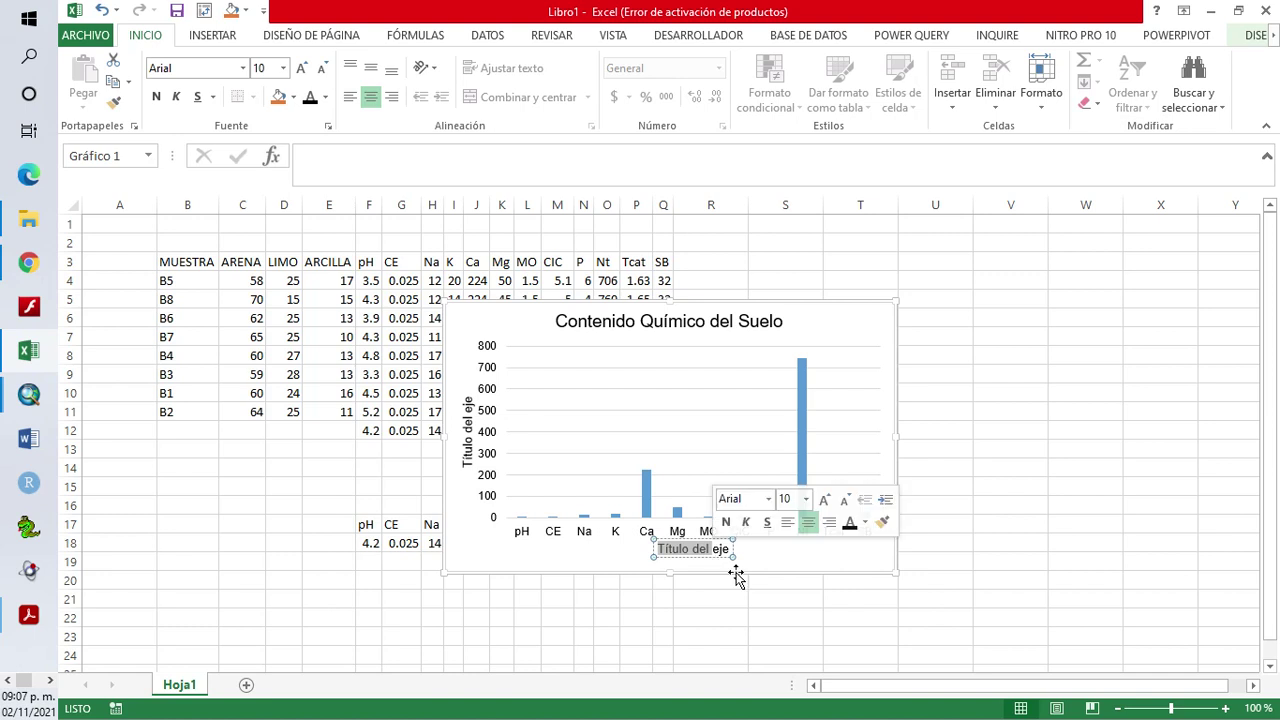
left_click(690, 550)
left_click_drag(660, 552, 732, 556)
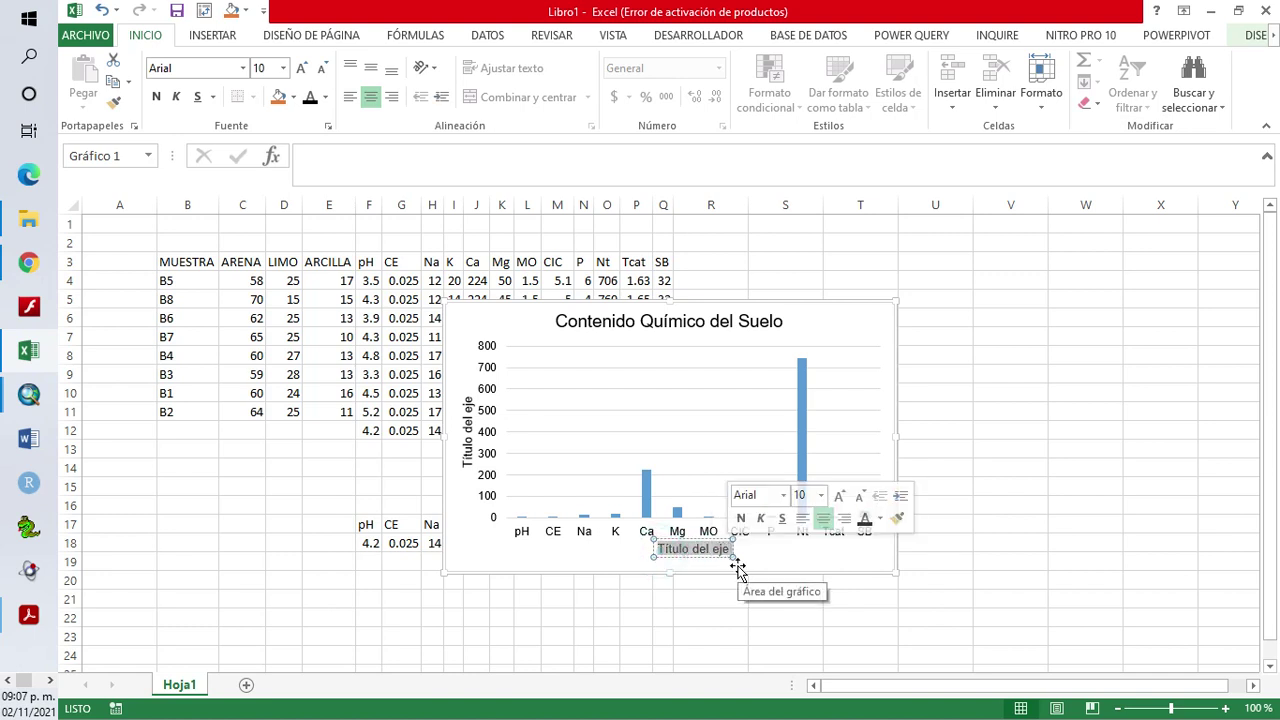
type("M")
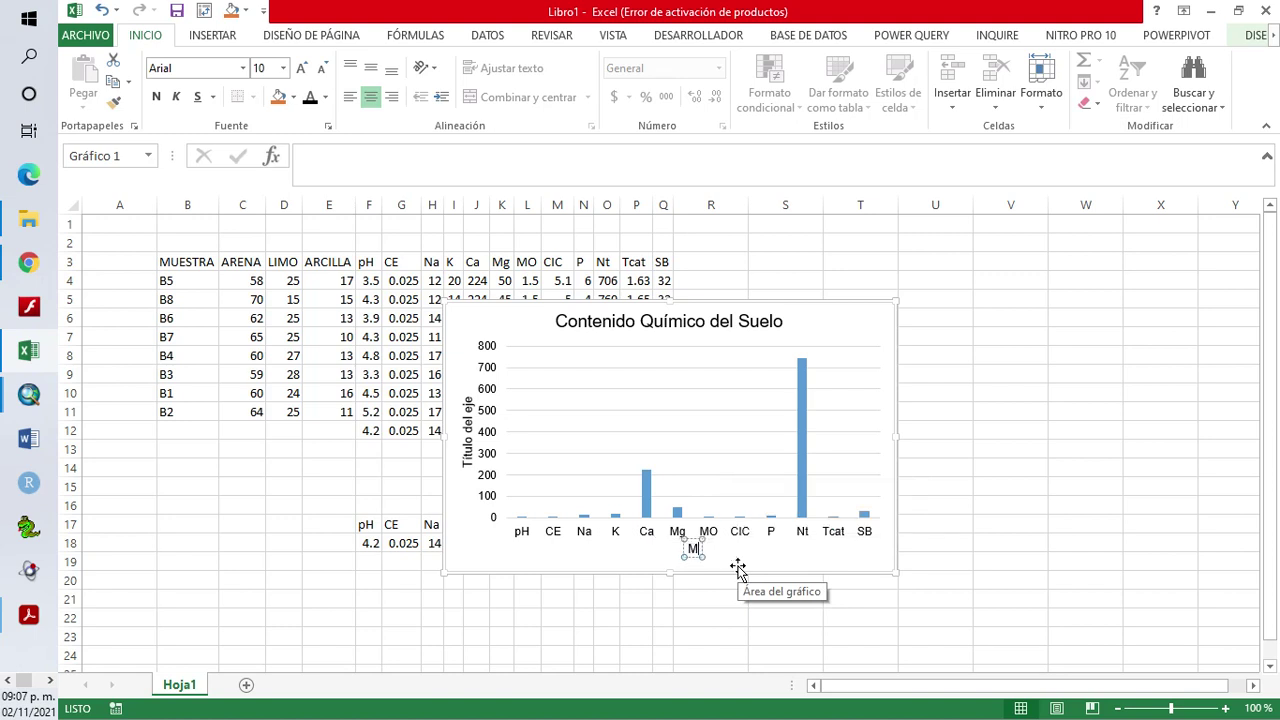
type("inerales")
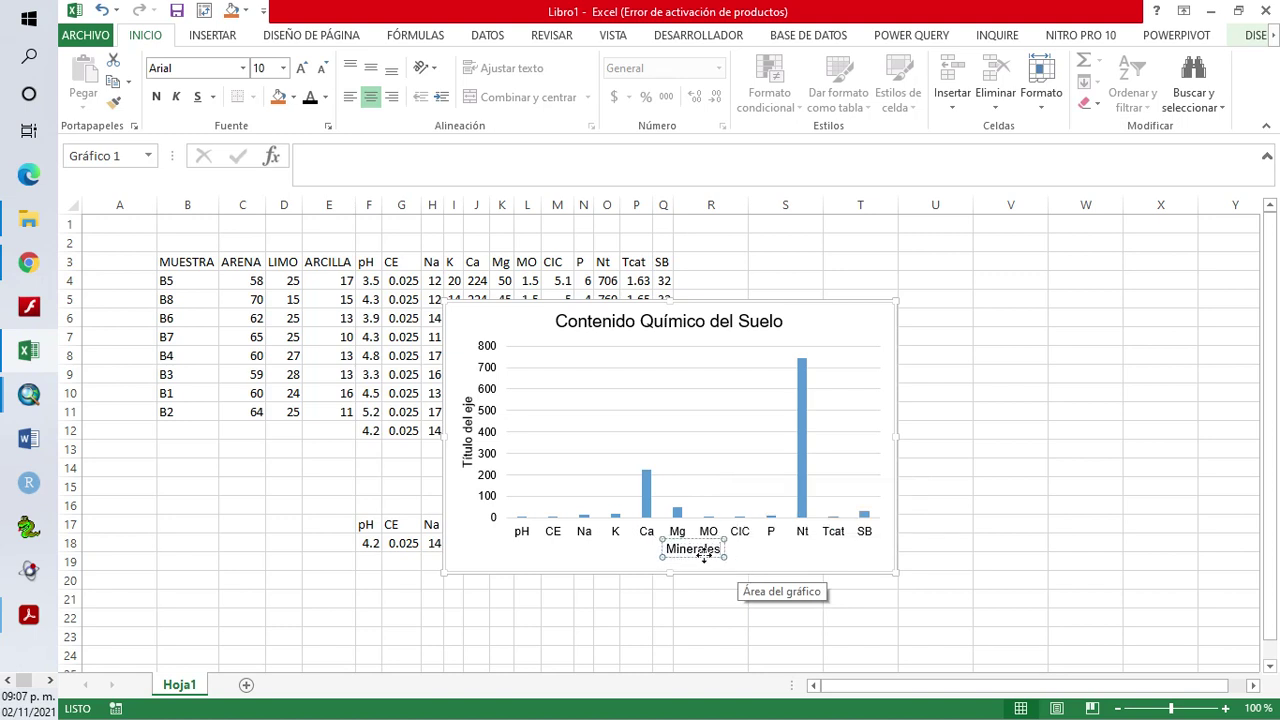
Replace the placeholder title of the vertical axis with "(ppm)"
left_click(467, 464)
left_click_drag(467, 464, 472, 412)
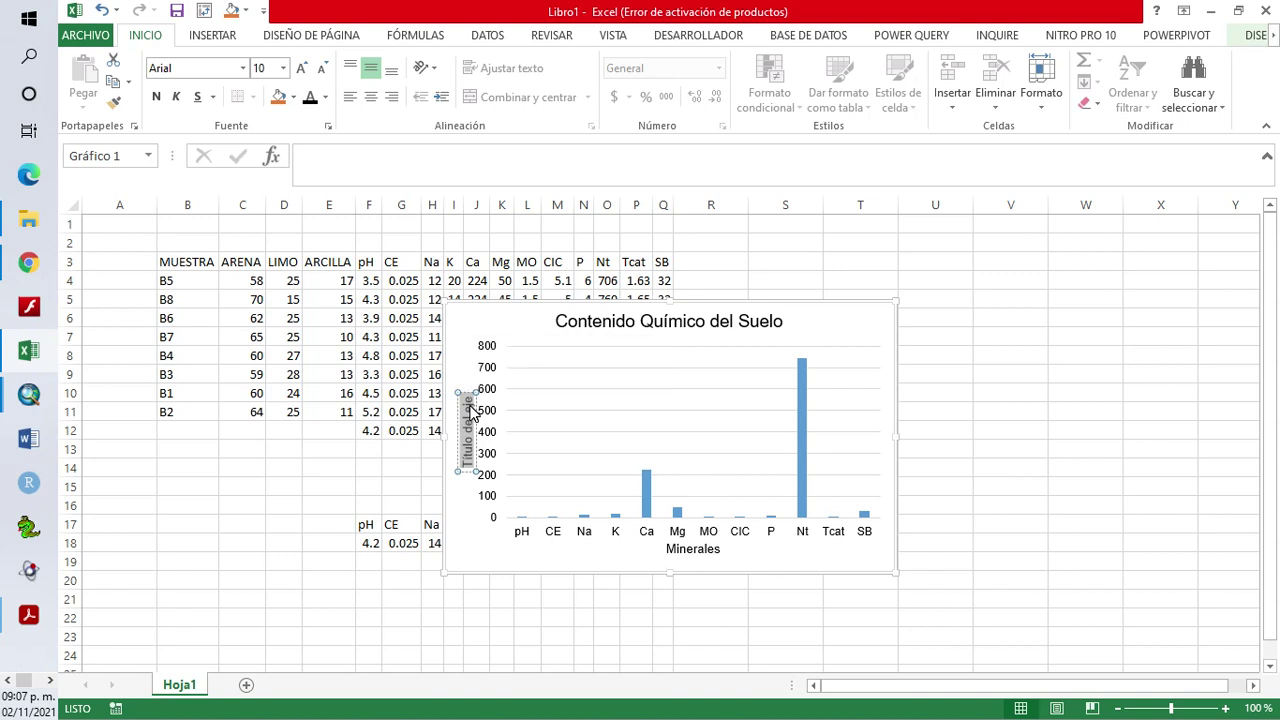
key("Delete")
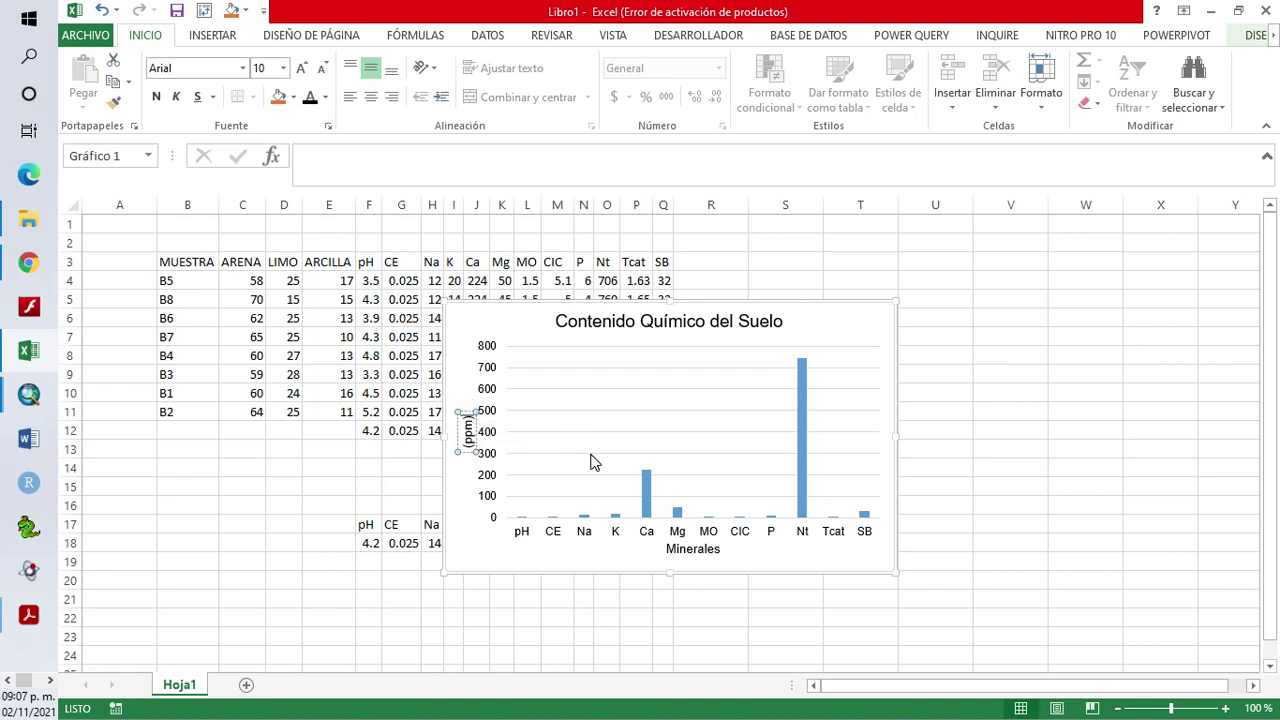
left_click(987, 468)
Widen the chart and position it over columns B to Q, starting at row 6, with the chart area formatting options open
left_click(523, 323)
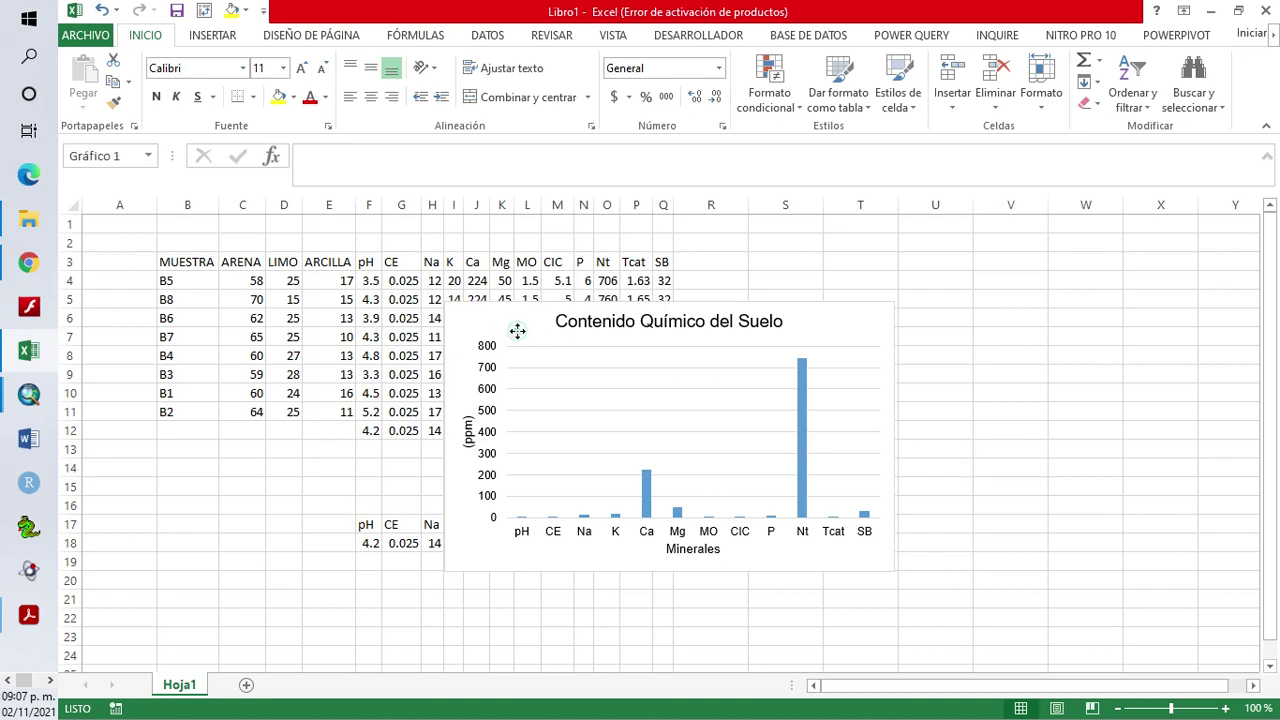
left_click_drag(532, 325, 371, 385)
left_click_drag(733, 497, 791, 497)
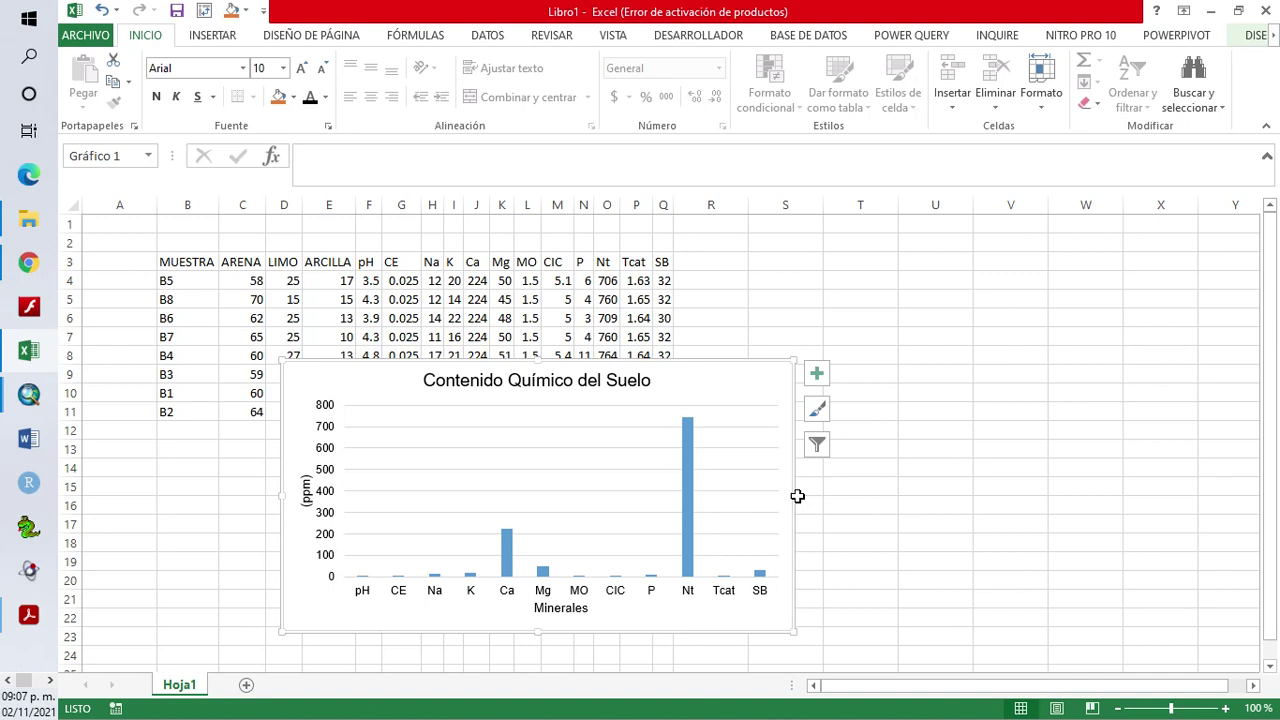
double_click(738, 392)
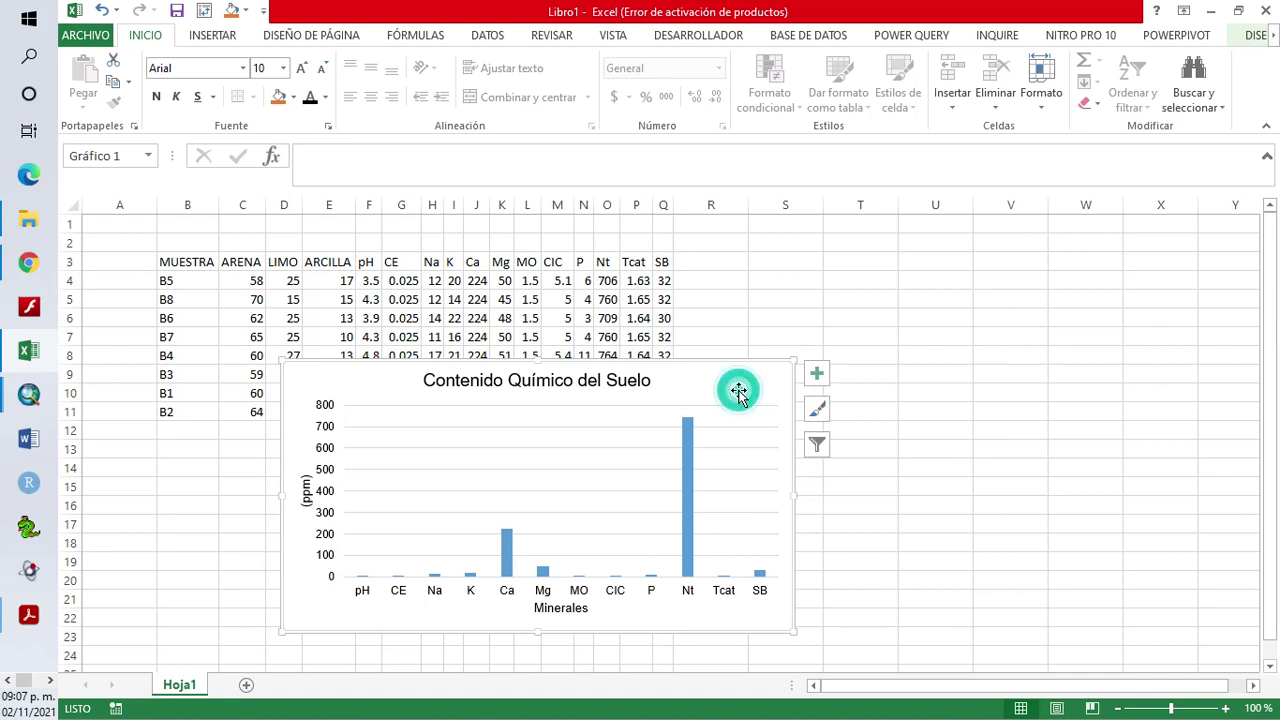
mouse_move(386, 366)
left_mouse_down()
mouse_move(349, 377)
mouse_move(259, 327)
left_mouse_up()
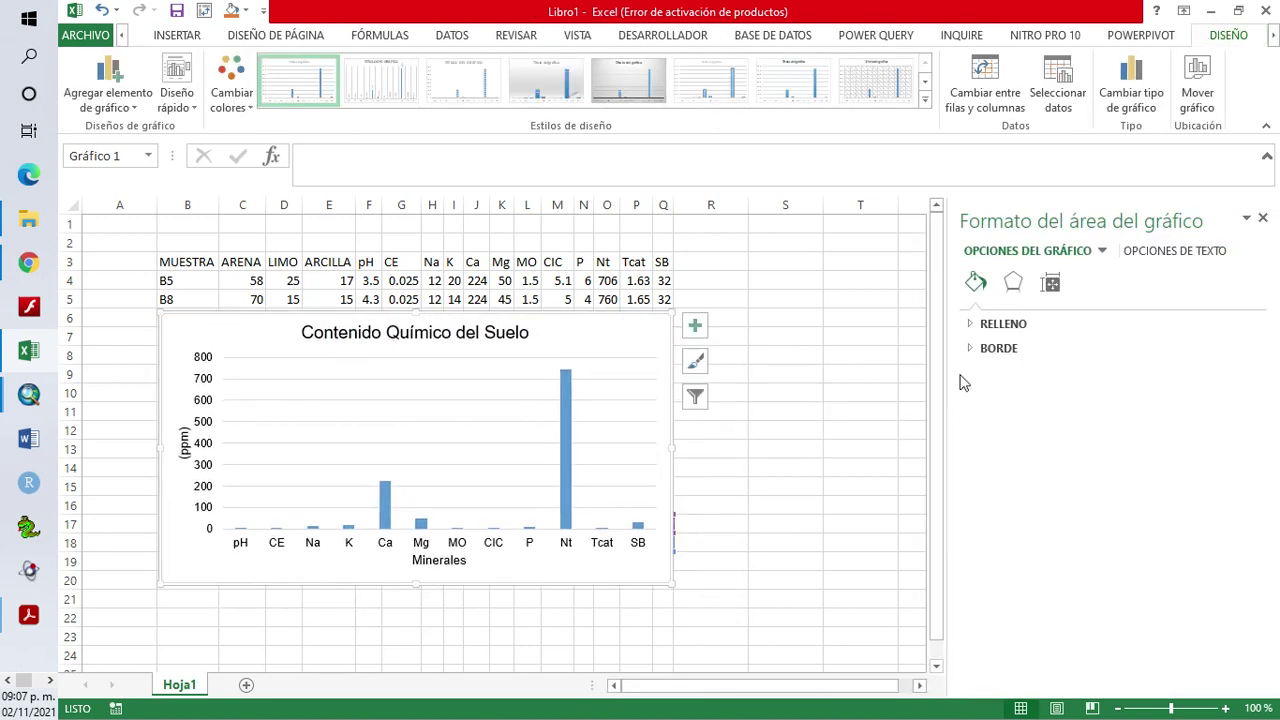
left_click(566, 431)
left_click(1052, 288)
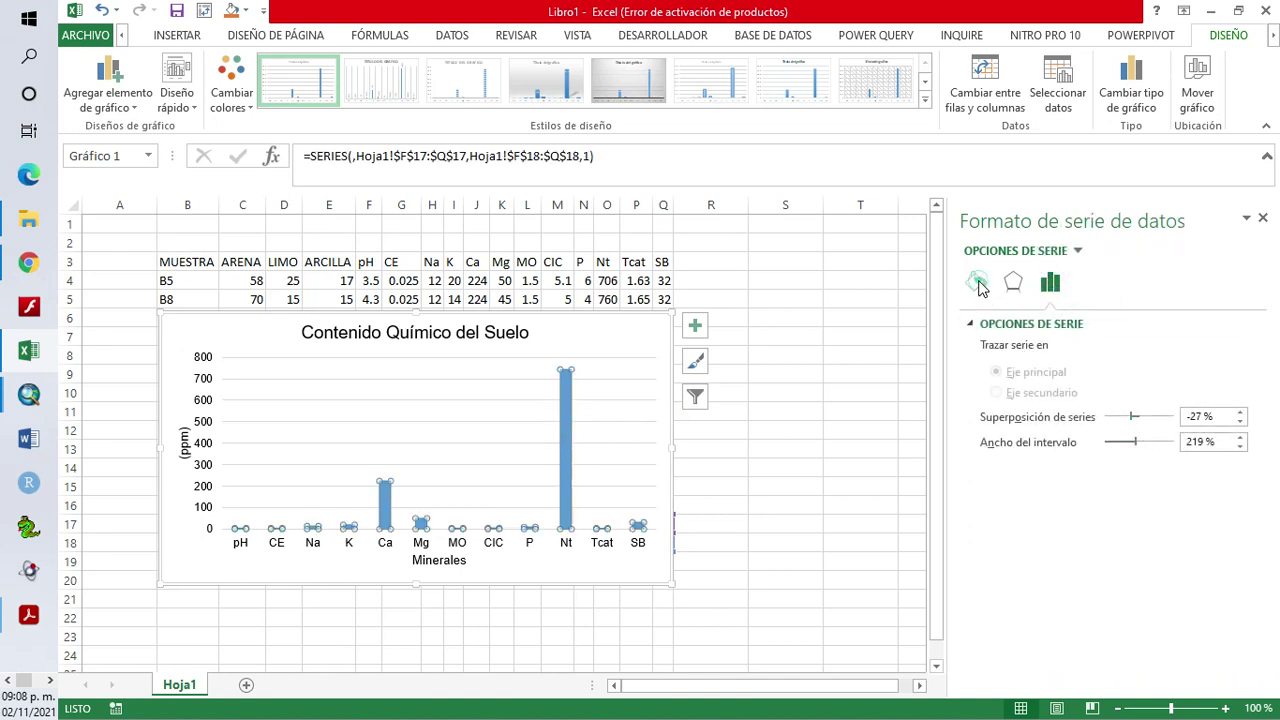
left_click(975, 282)
left_click(1014, 284)
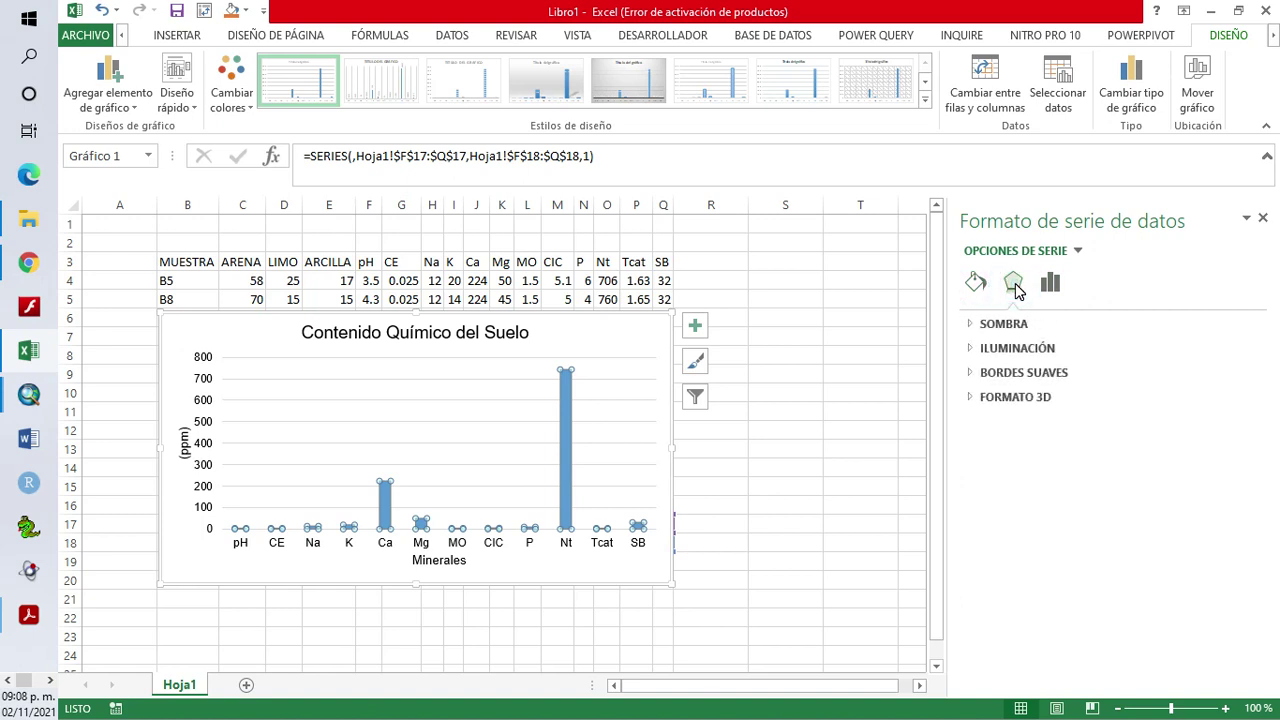
left_click(1050, 286)
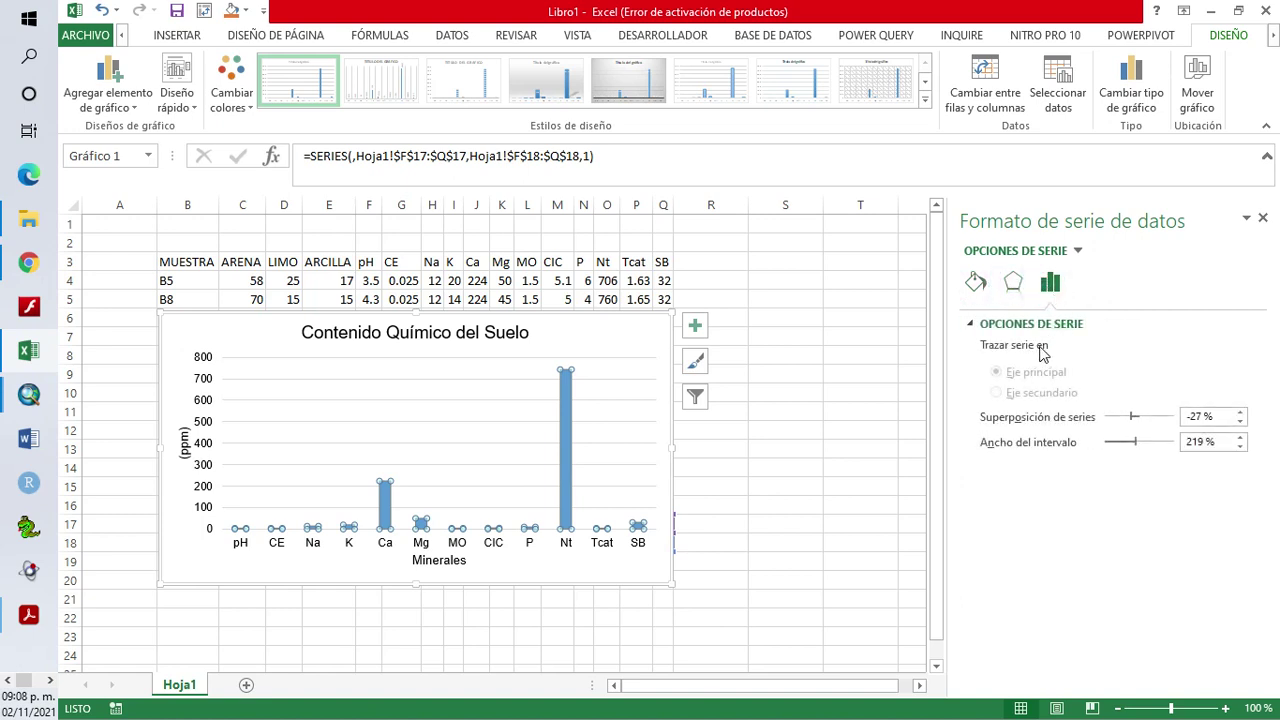
Set the maximum limit of the vertical axis to 100
left_click(205, 470)
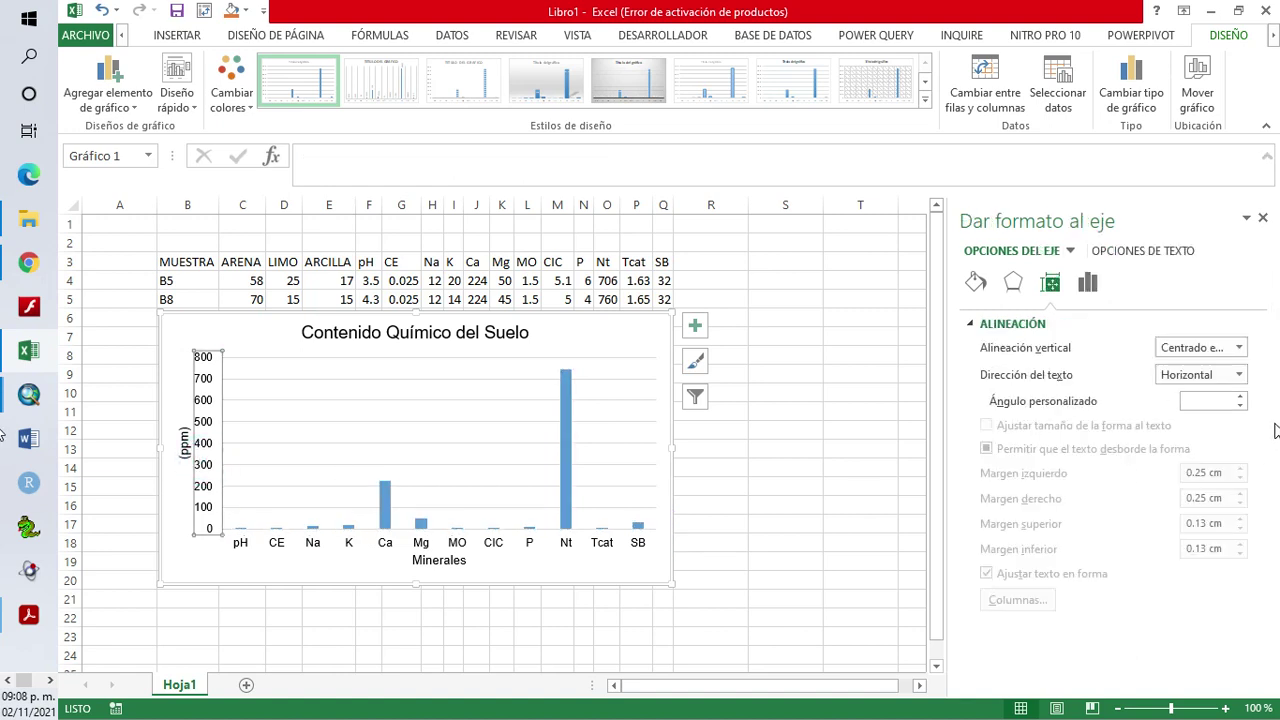
left_click(1088, 284)
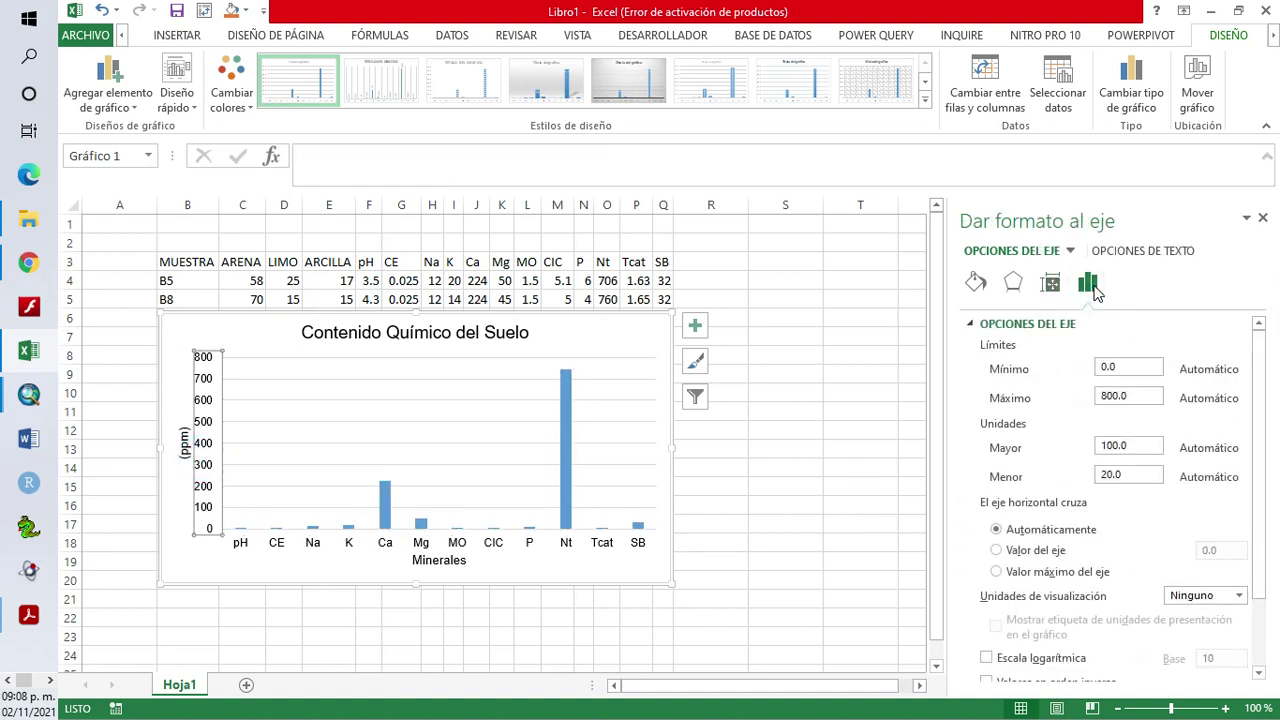
left_click_drag(1143, 397, 1104, 403)
type("100")
left_click(776, 526)
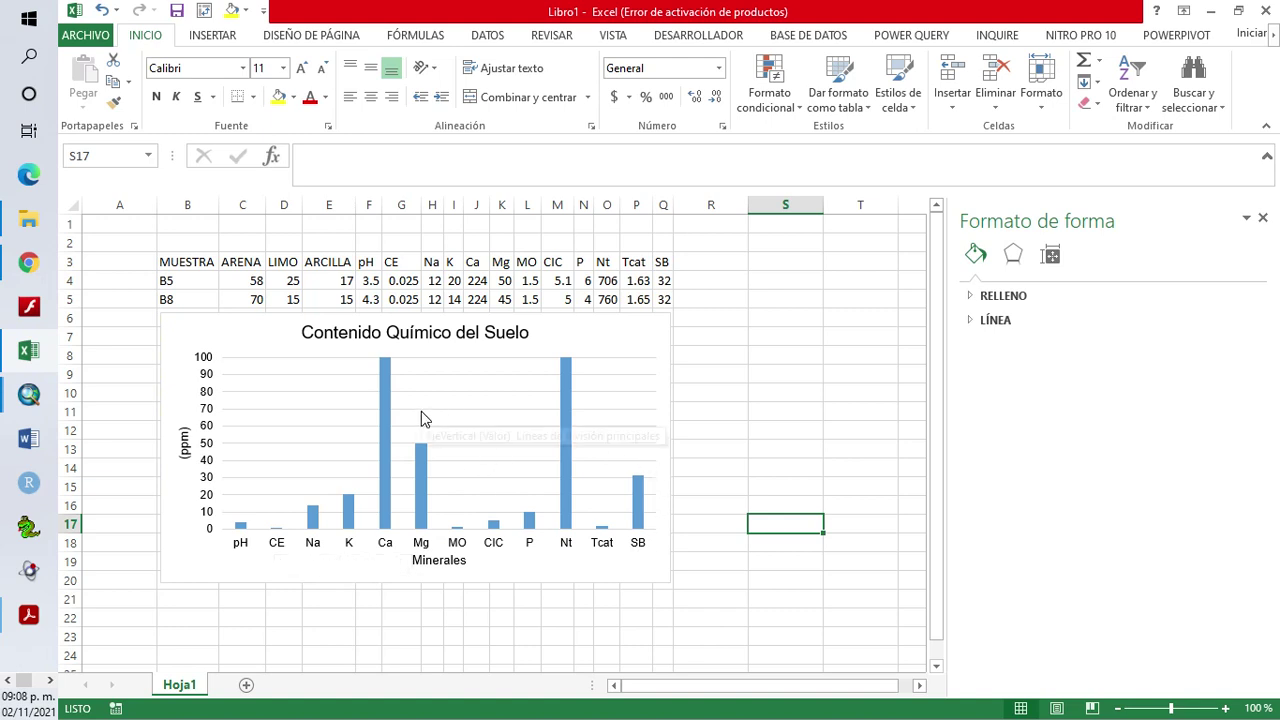
Move the chart down to about row 8, then add data labels in the Base interior position and select them
left_click_drag(608, 336, 583, 366)
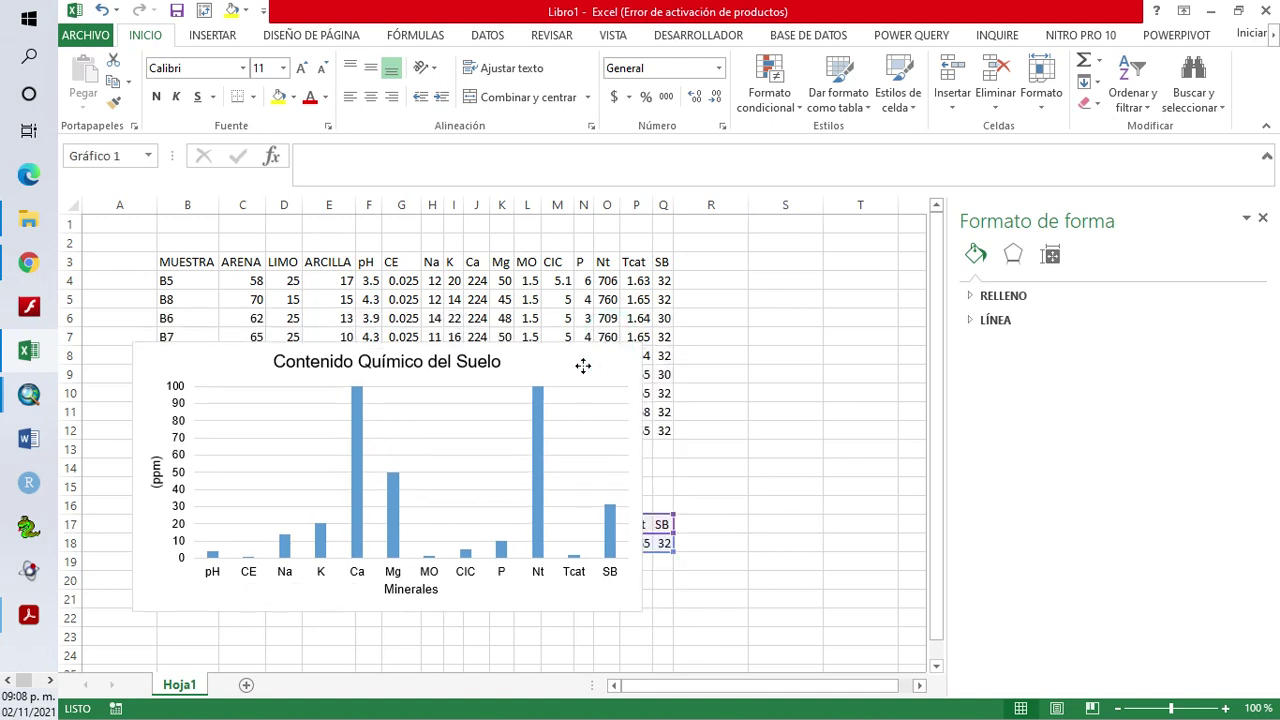
mouse_move(362, 400)
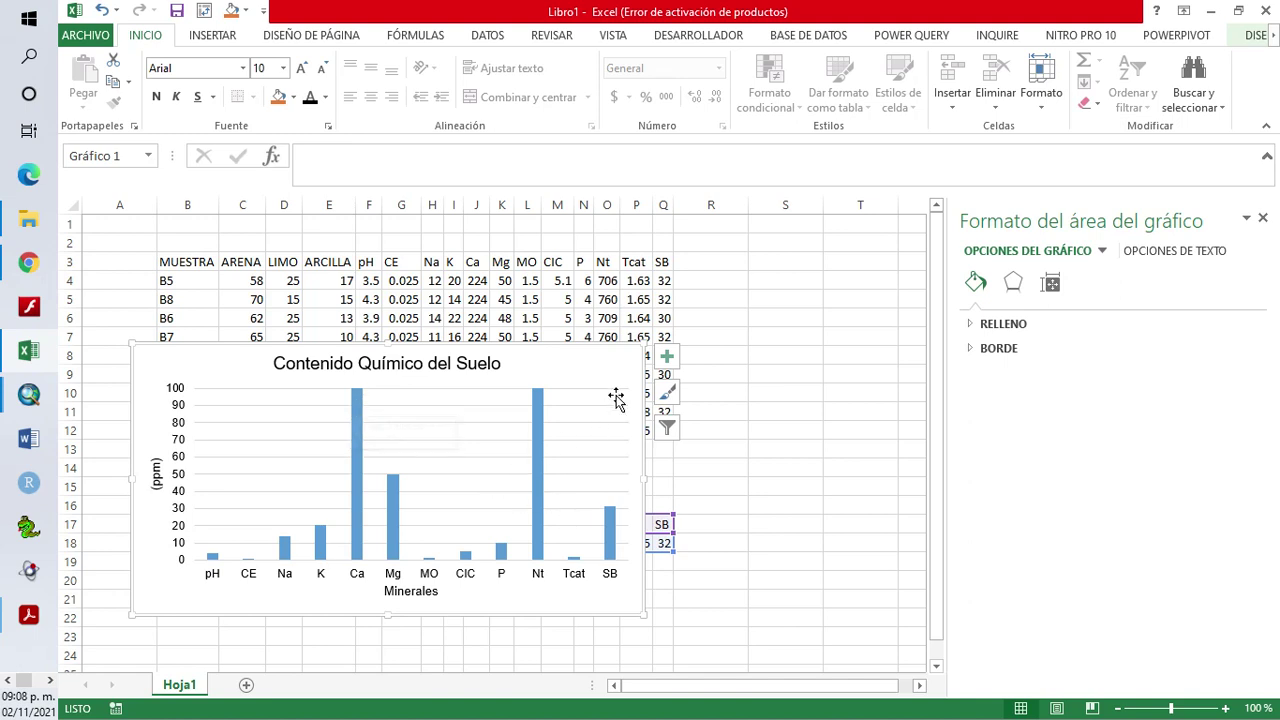
left_click(668, 358)
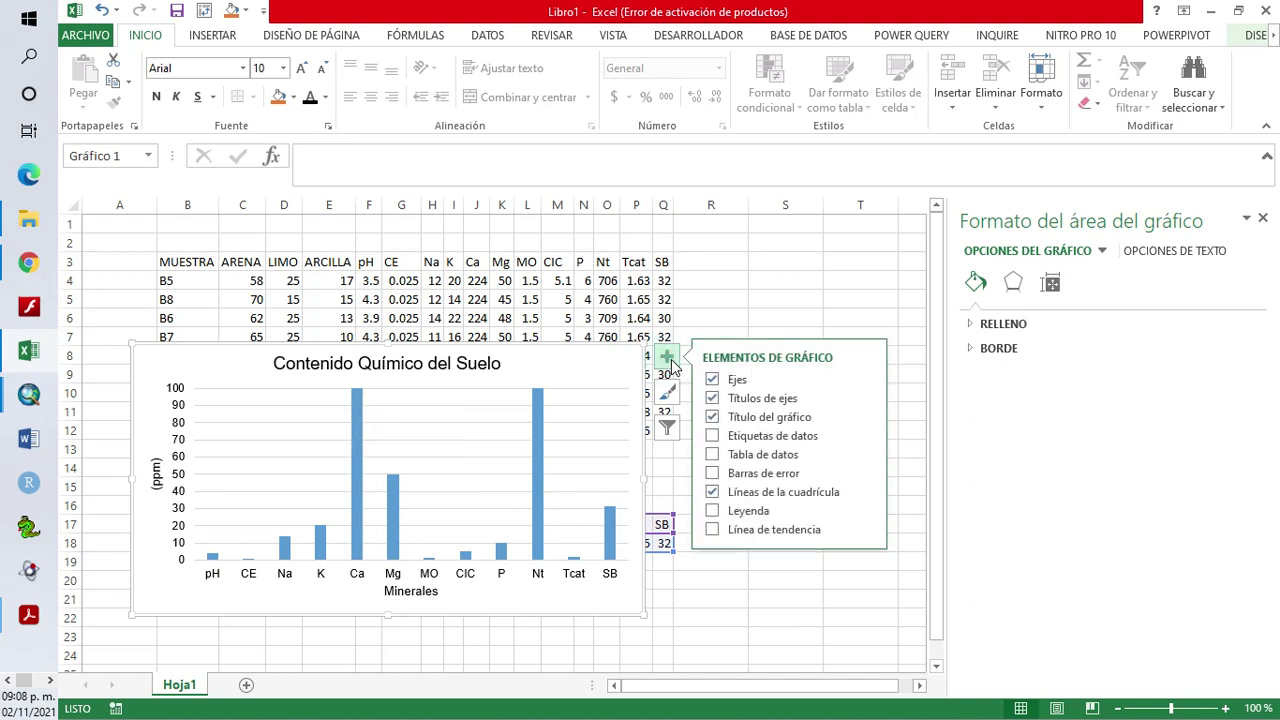
left_click(866, 436)
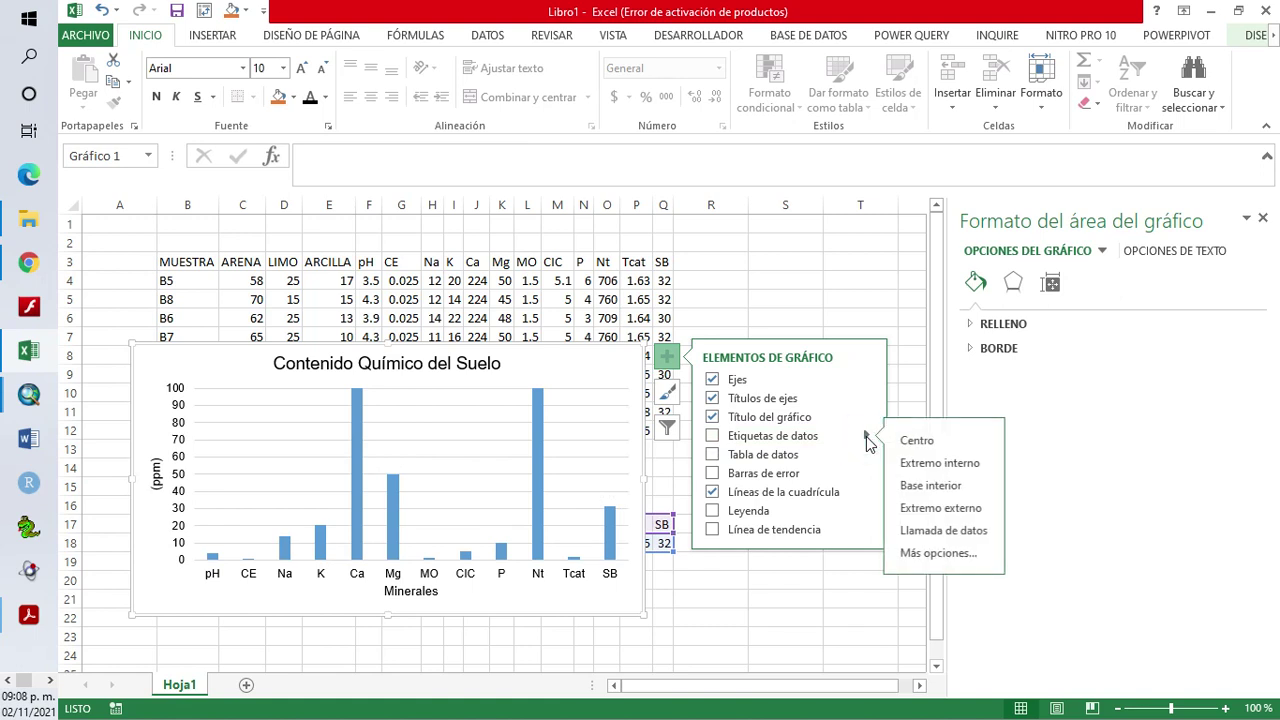
left_click(928, 486)
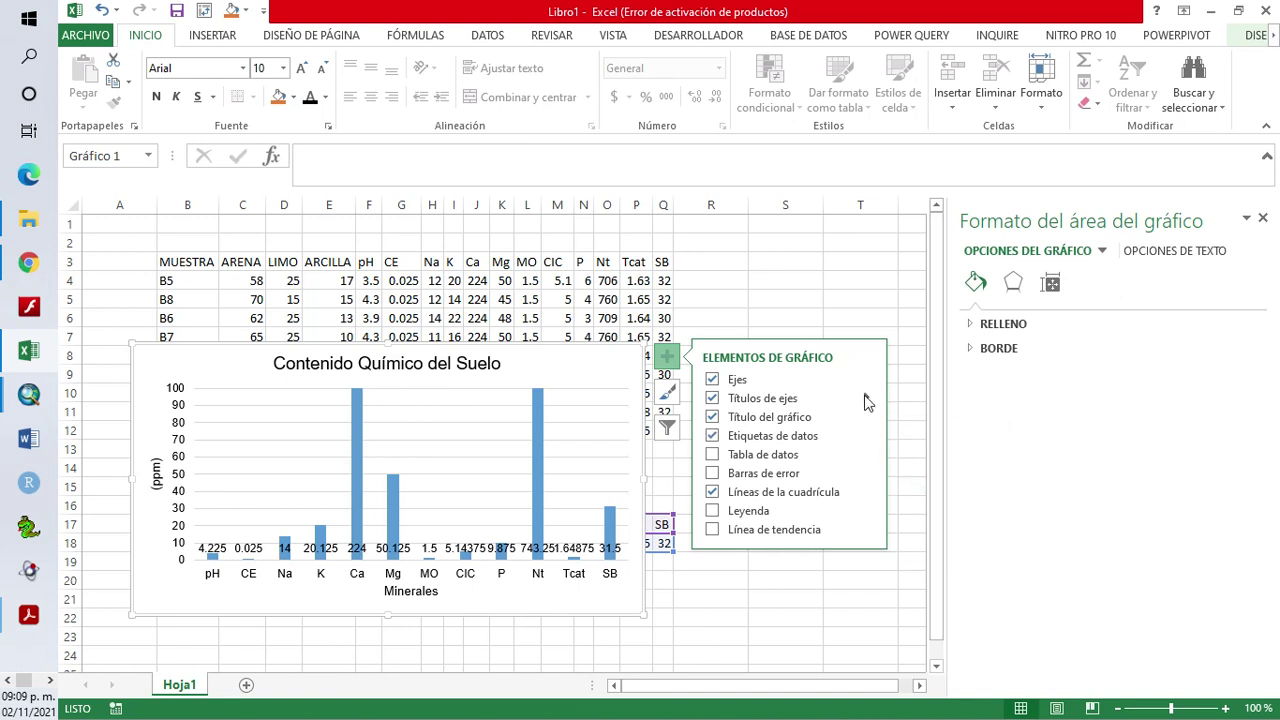
left_click(538, 549)
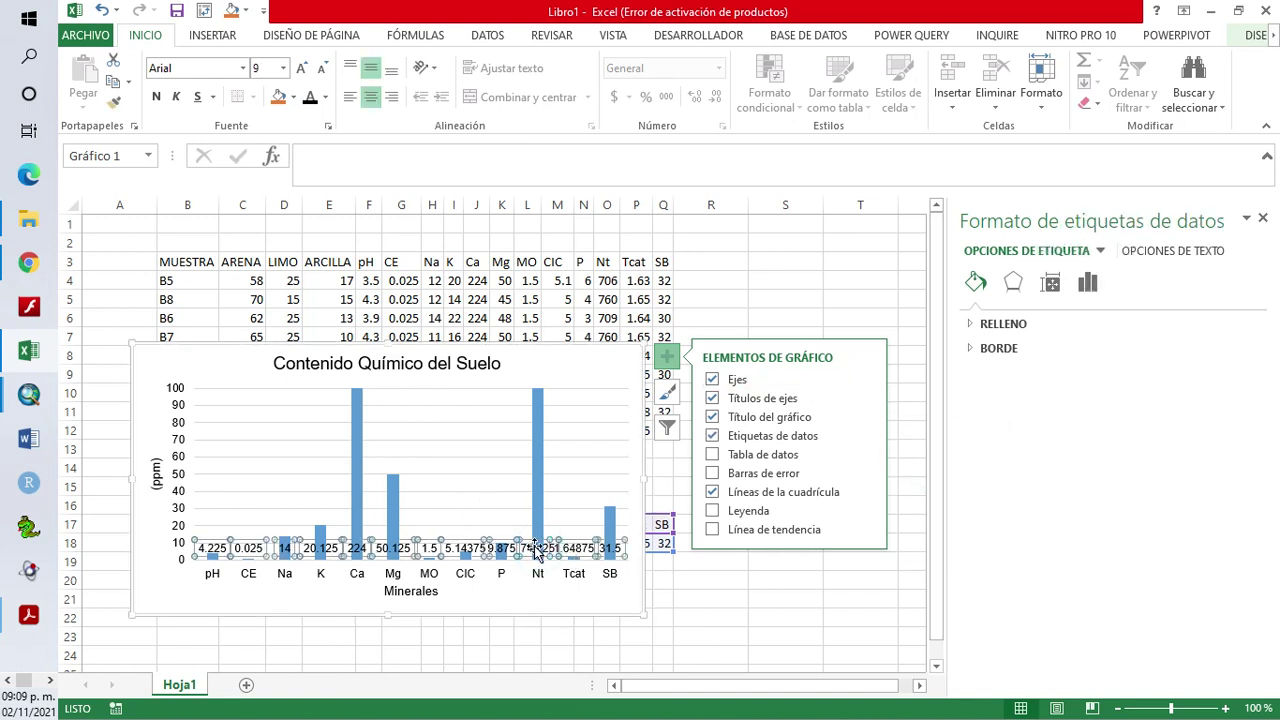
Move the Nt data label up to about mid-height of its column and the SB label just above its column
left_click(487, 491)
left_click(538, 542)
left_click(530, 540)
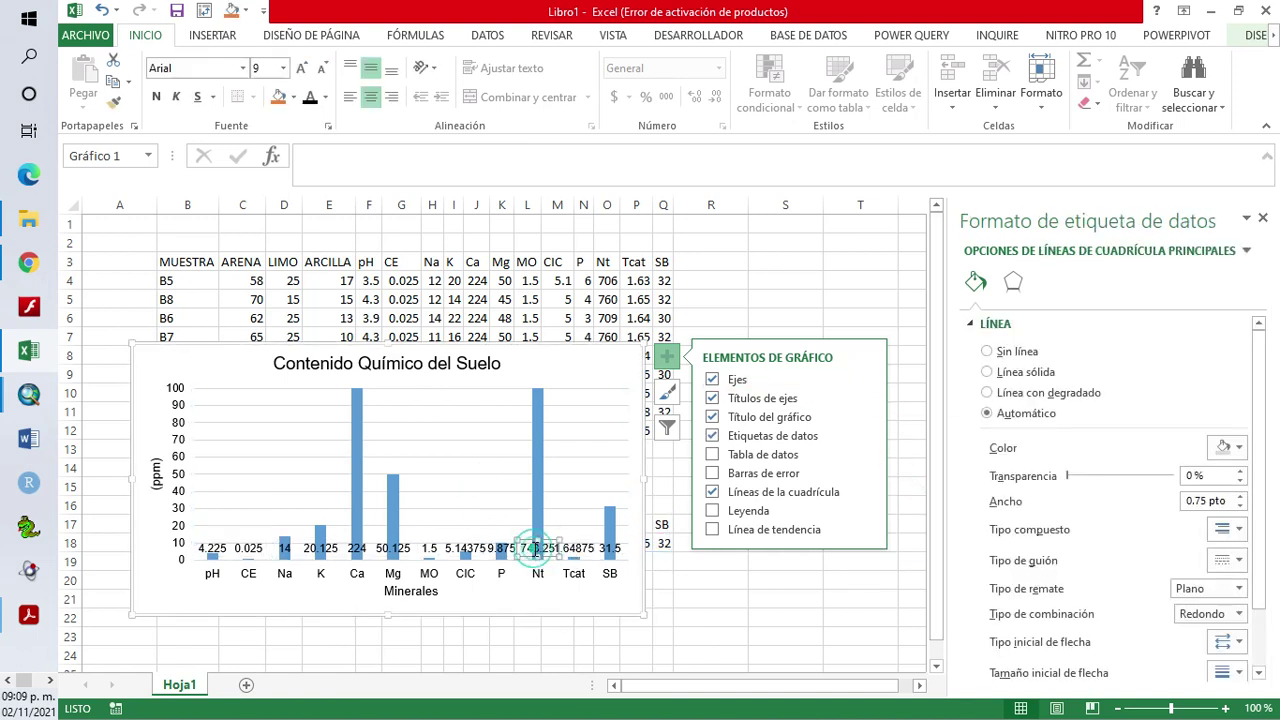
left_click_drag(525, 540, 540, 490)
left_click(607, 546)
left_click_drag(605, 540, 521, 475)
left_click(545, 486)
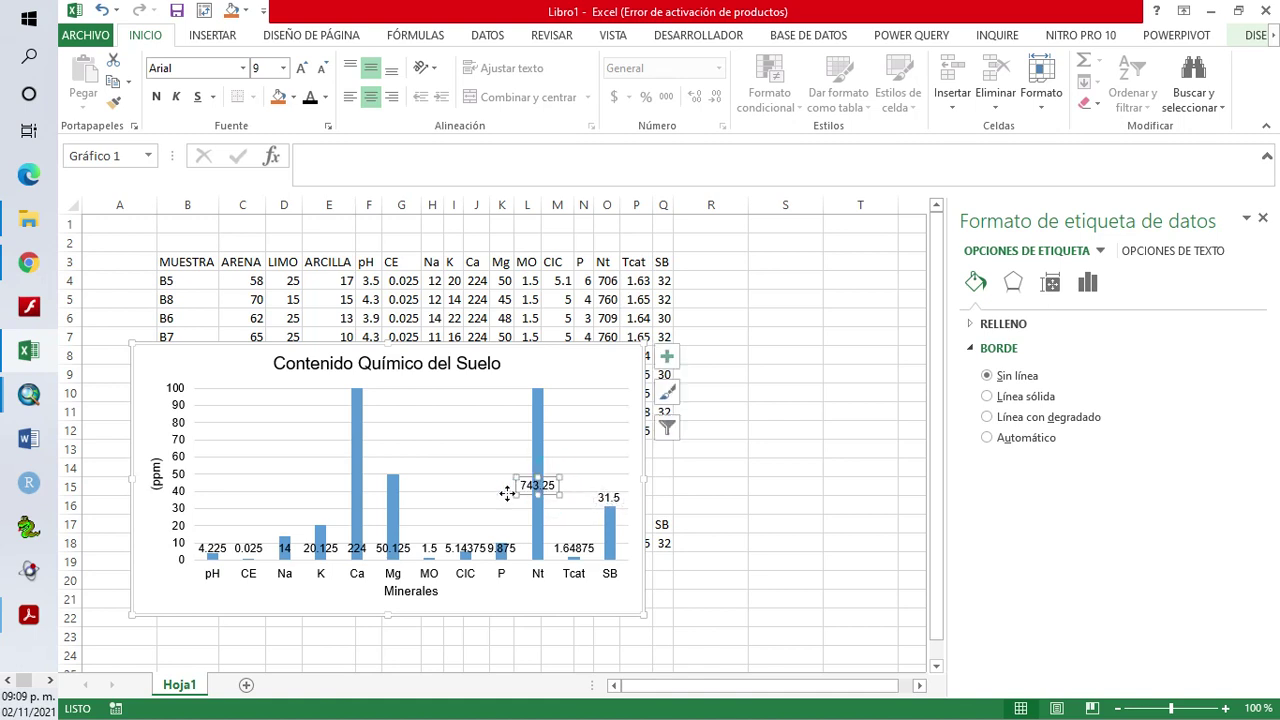
Raise the P and CIC data labels so that they sit just above their columns
left_click(503, 547)
left_click_drag(503, 547, 510, 528)
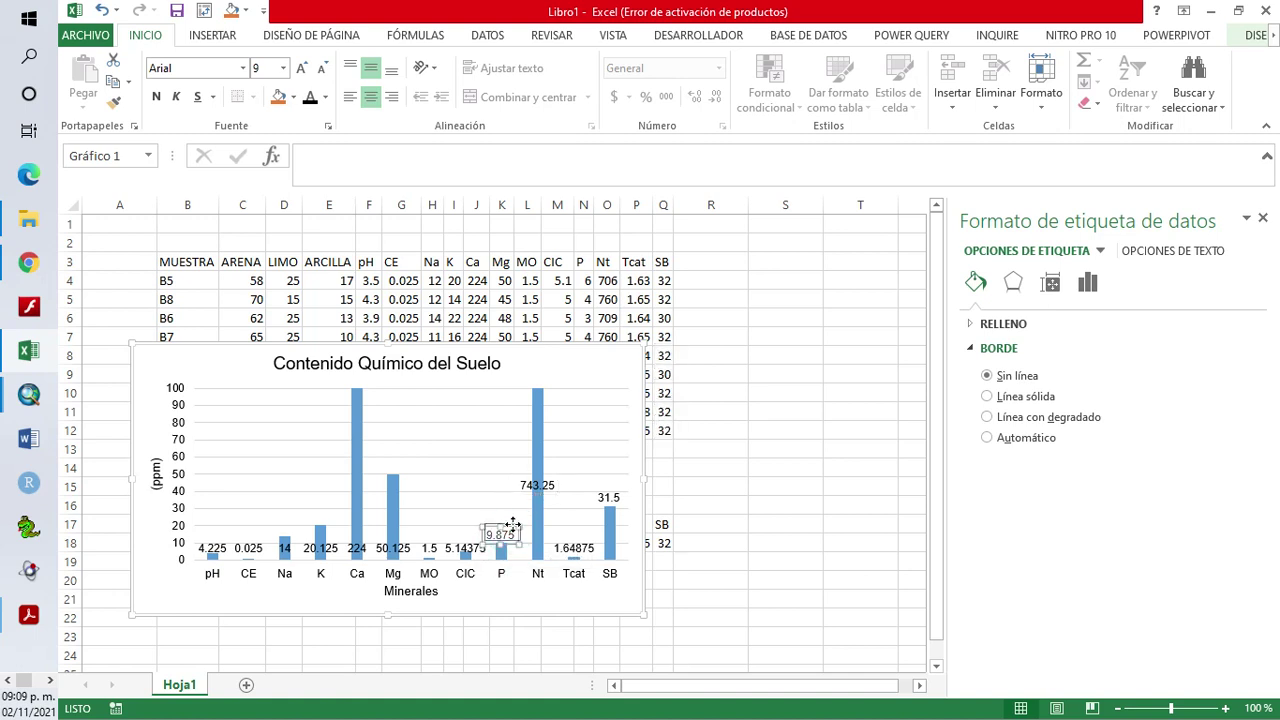
left_click(465, 550)
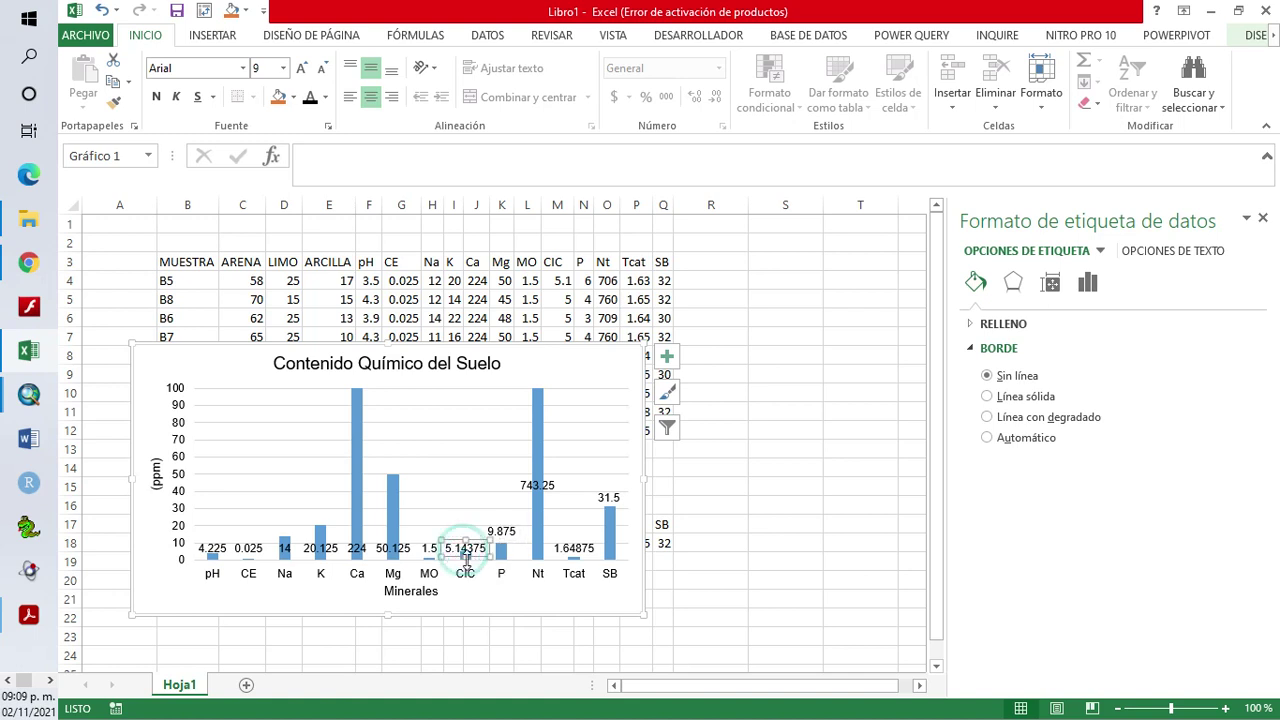
left_click_drag(465, 550, 455, 526)
Move the Mg data label into the upper part of its column and the Ca label up beside its column, slightly higher
left_click(391, 545)
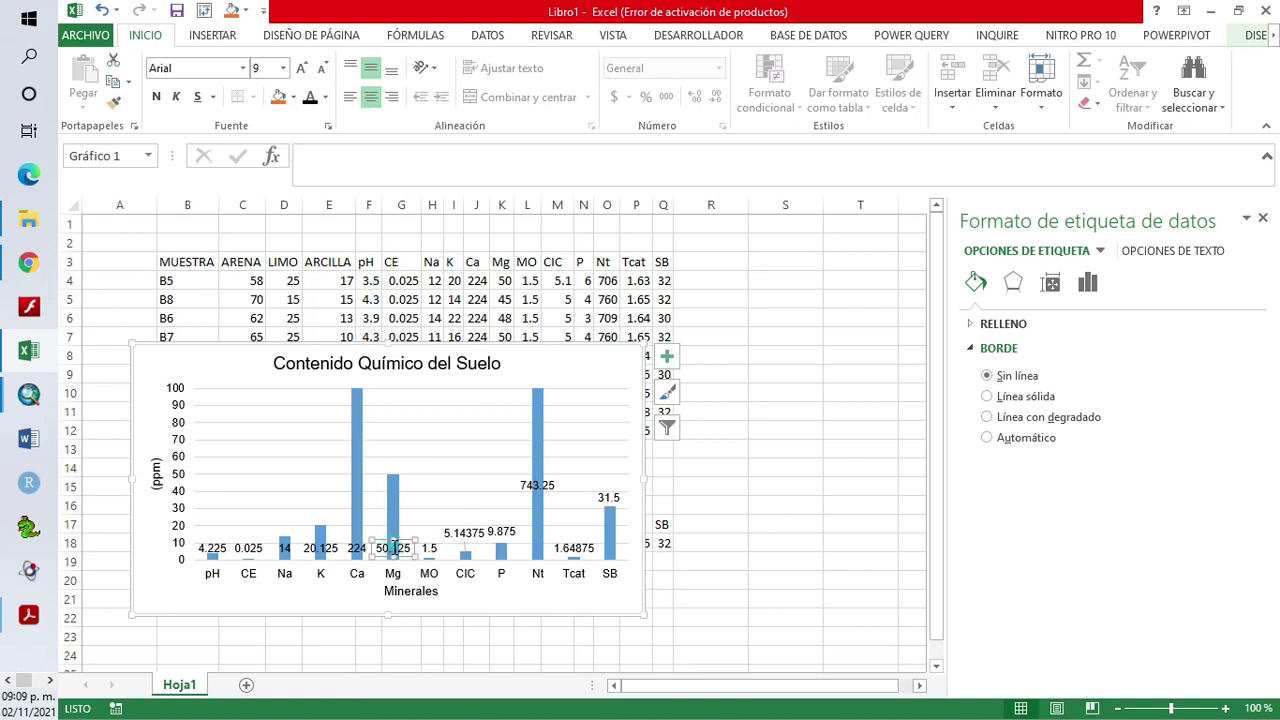
left_click_drag(384, 540, 384, 484)
left_click(357, 550)
left_click_drag(349, 536, 361, 450)
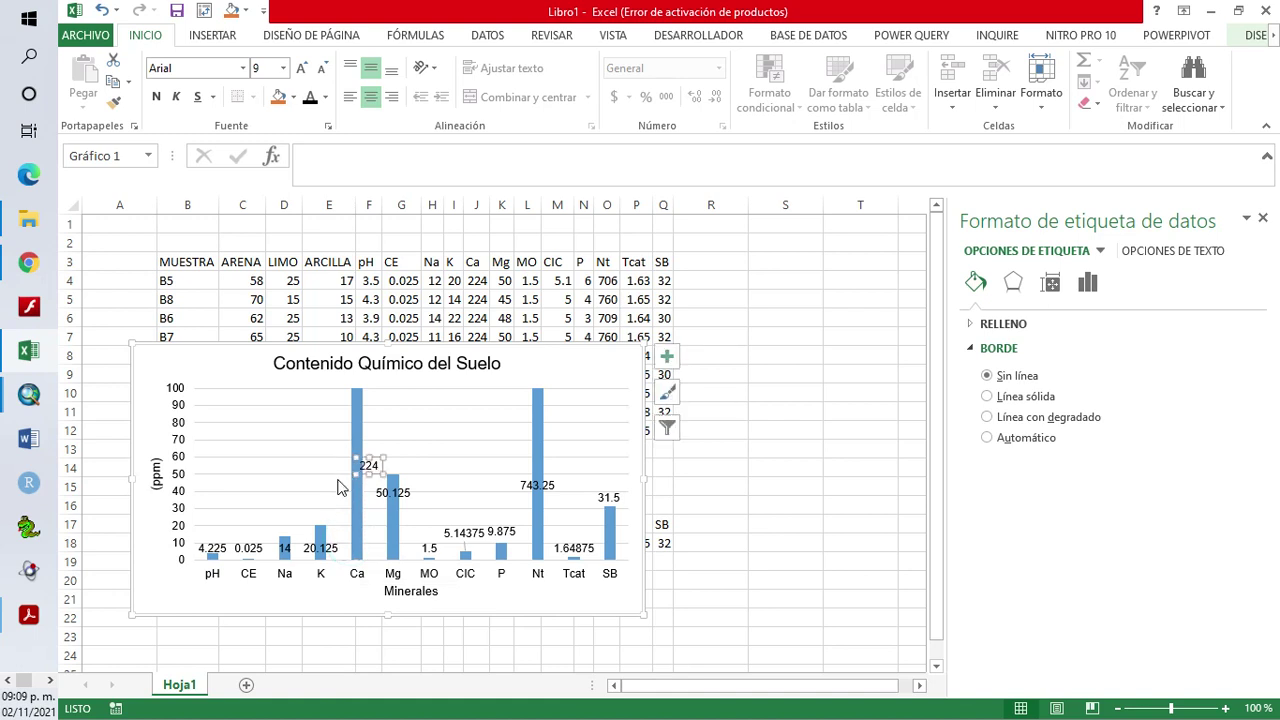
Raise the K, Na and CE data labels above their columns, then deselect the chart
left_click(323, 552)
left_click_drag(323, 550, 285, 529)
left_click(285, 546)
left_click(216, 549)
left_click(216, 549)
left_click(250, 548)
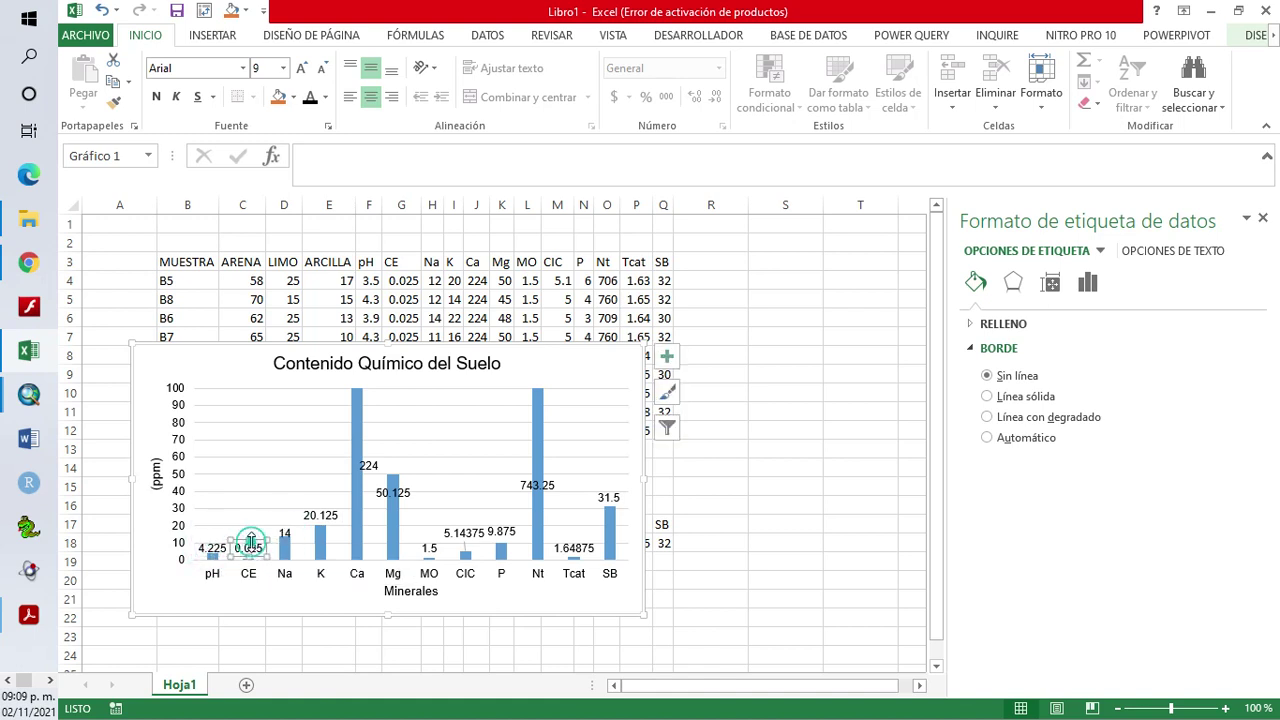
left_click_drag(259, 537, 258, 536)
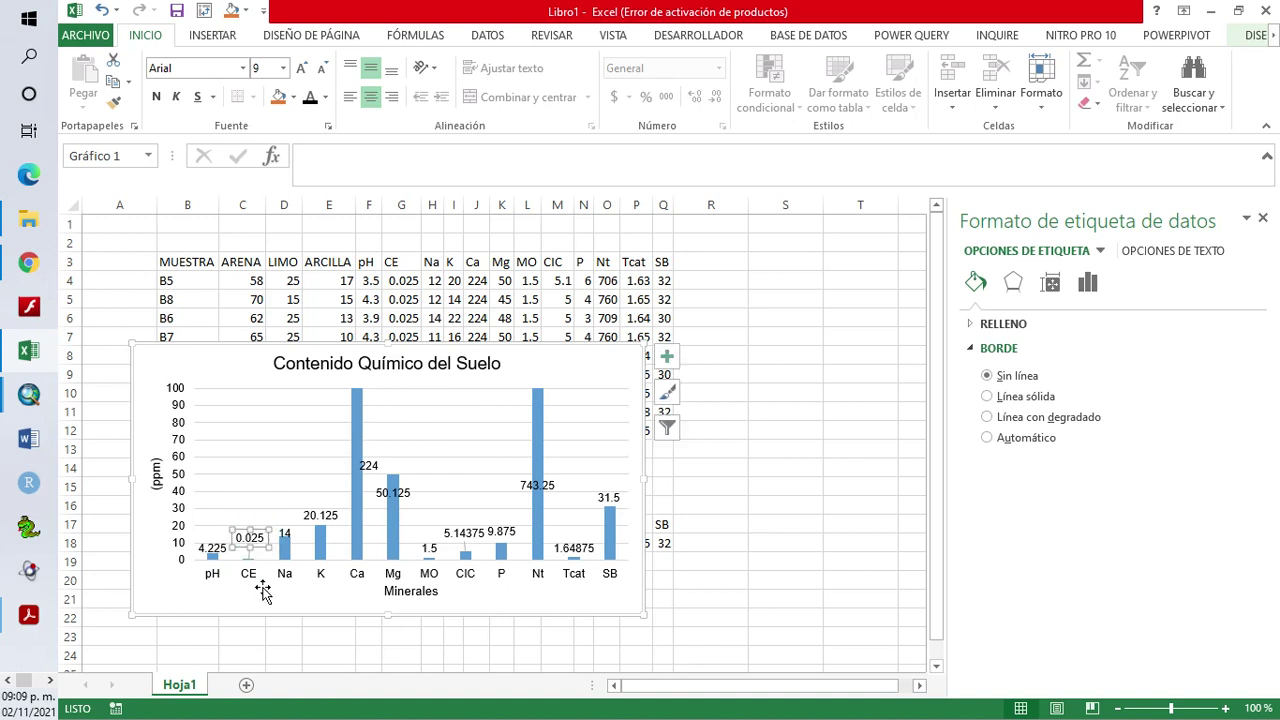
left_click(427, 621)
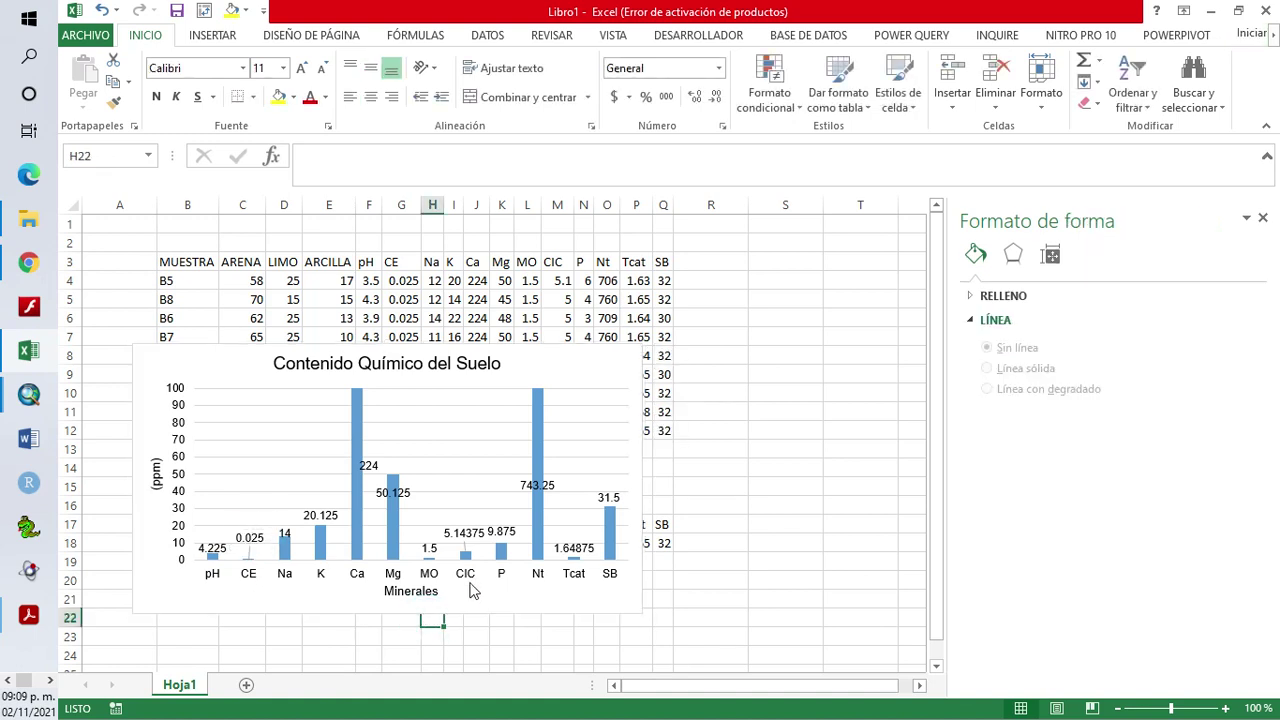
Apply a solid fill to all data labels of the chart
left_click(214, 547)
left_click(214, 547)
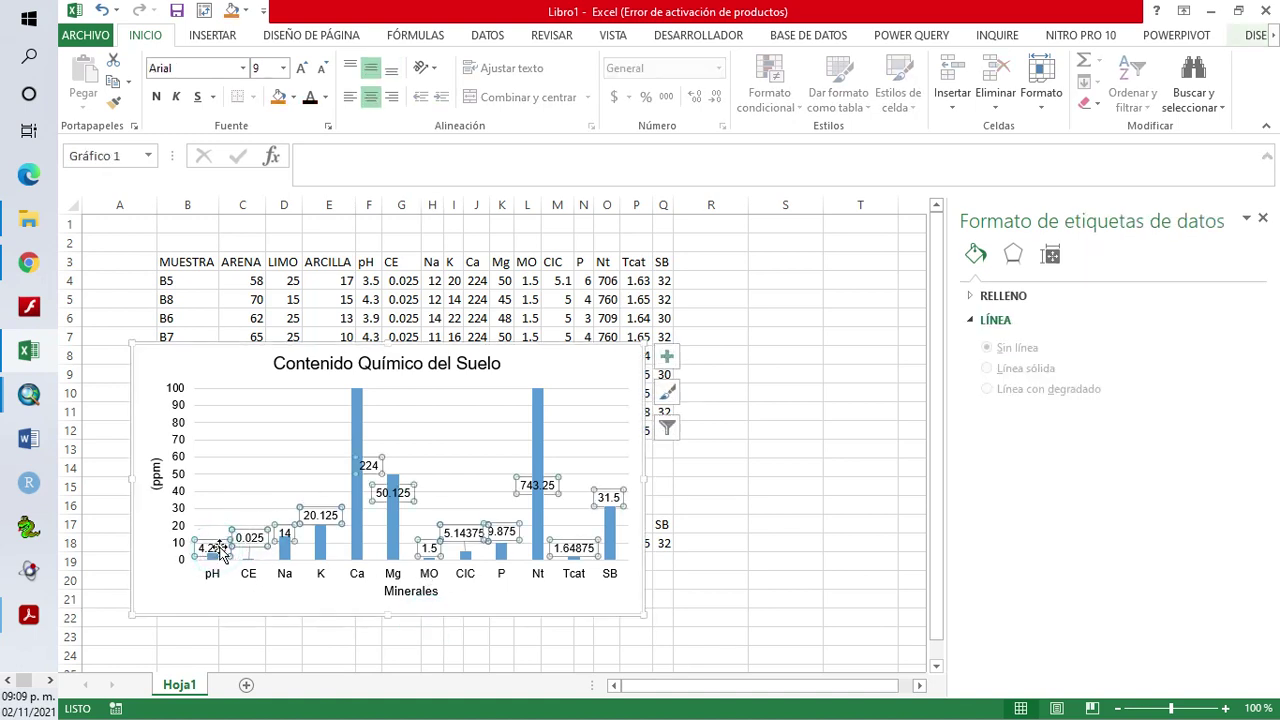
left_click(985, 283)
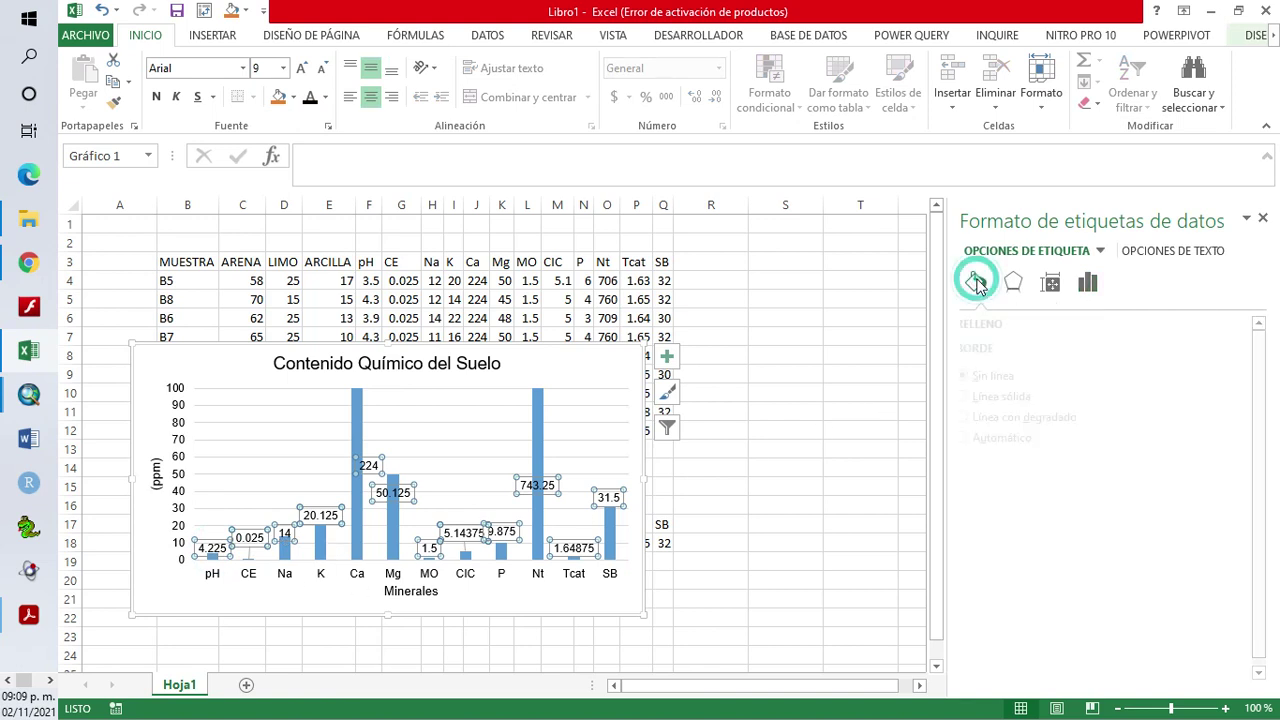
left_click(971, 326)
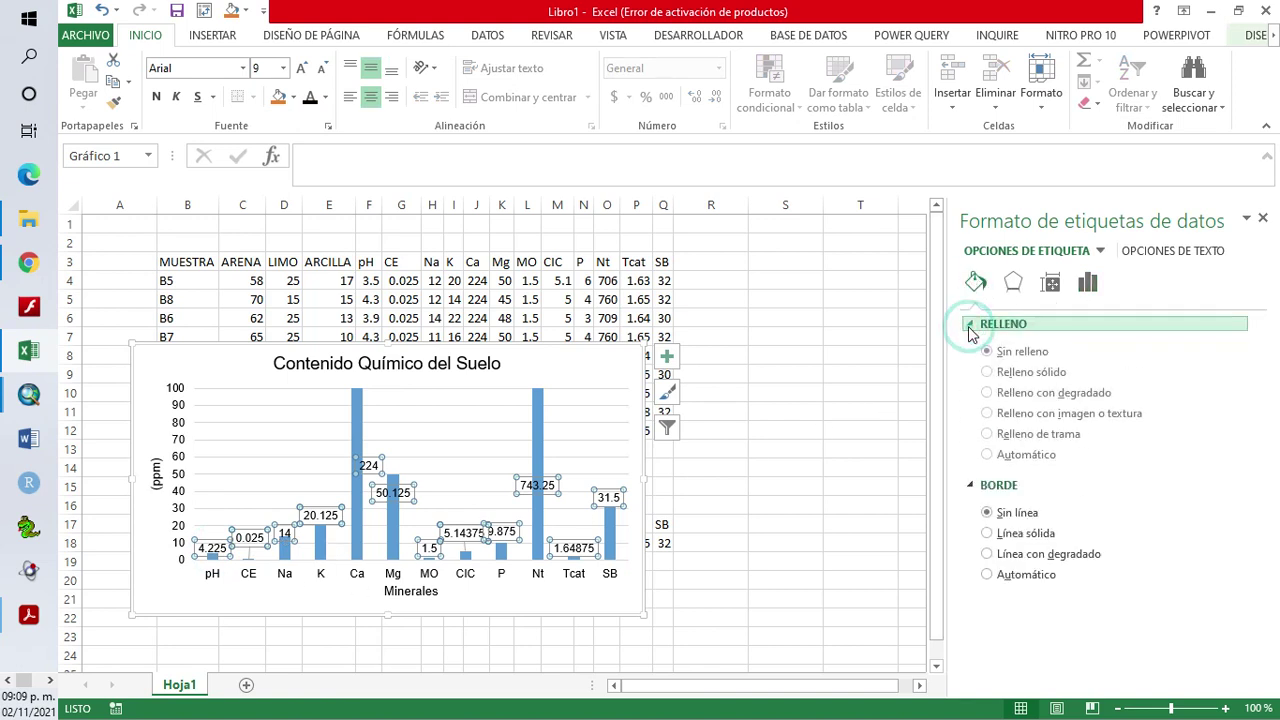
left_click(988, 372)
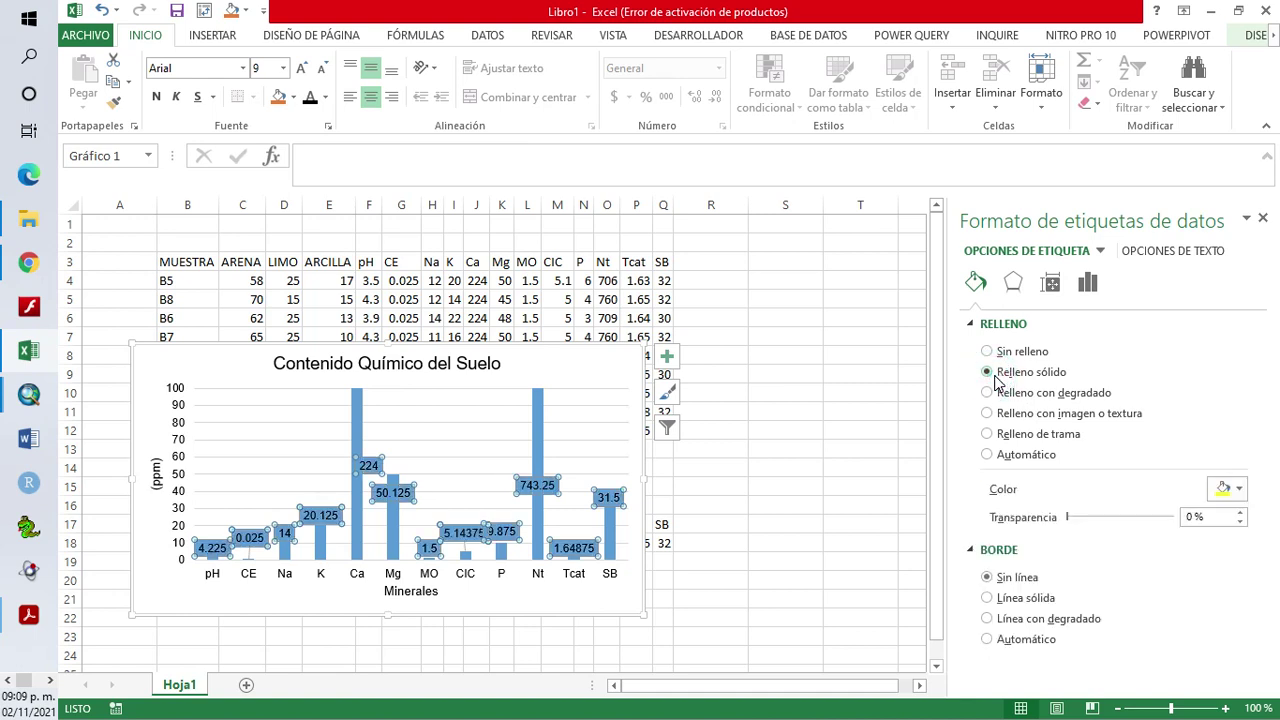
Try a light grey and a dark grey theme colour for the fill of the data labels
left_click(1228, 488)
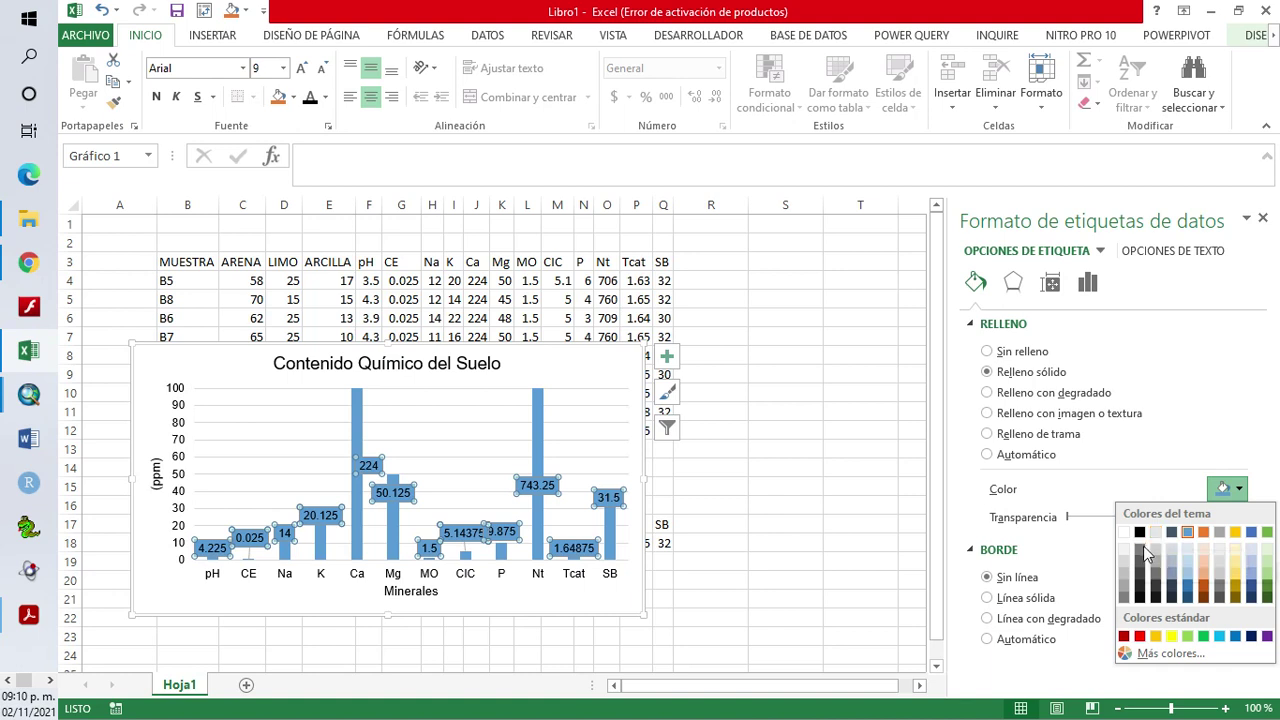
left_click(1156, 547)
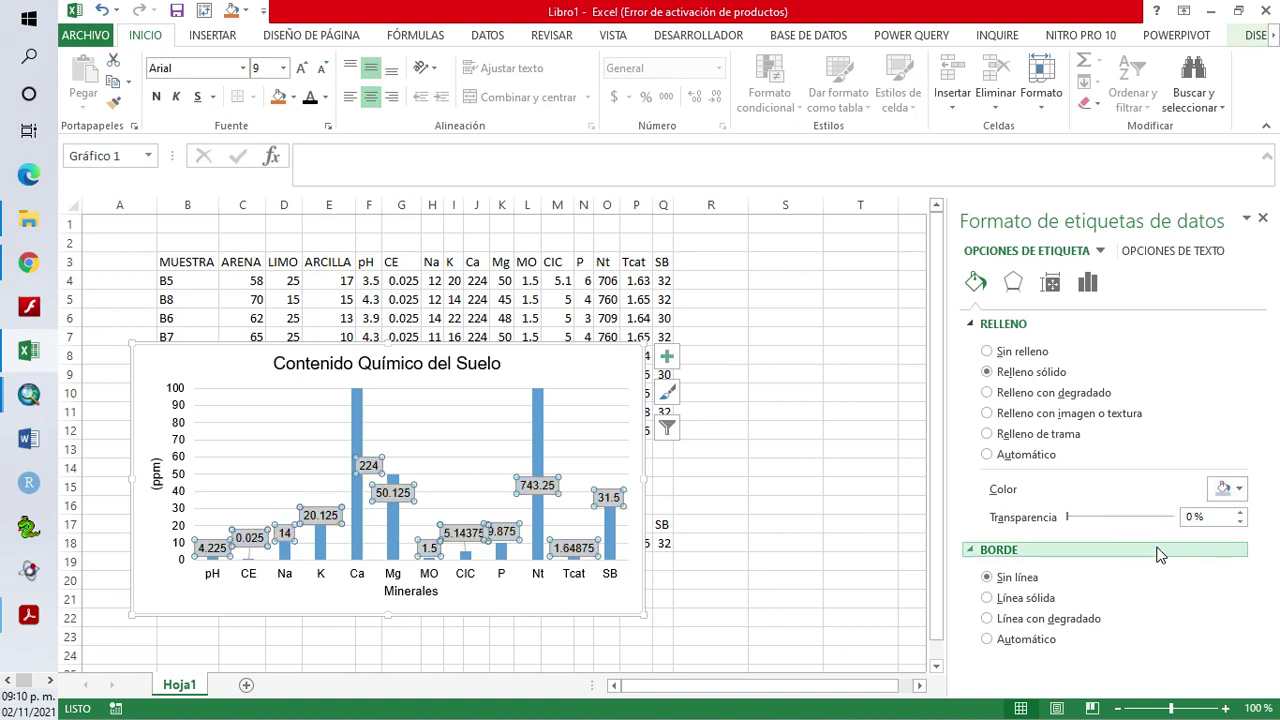
left_click(1228, 489)
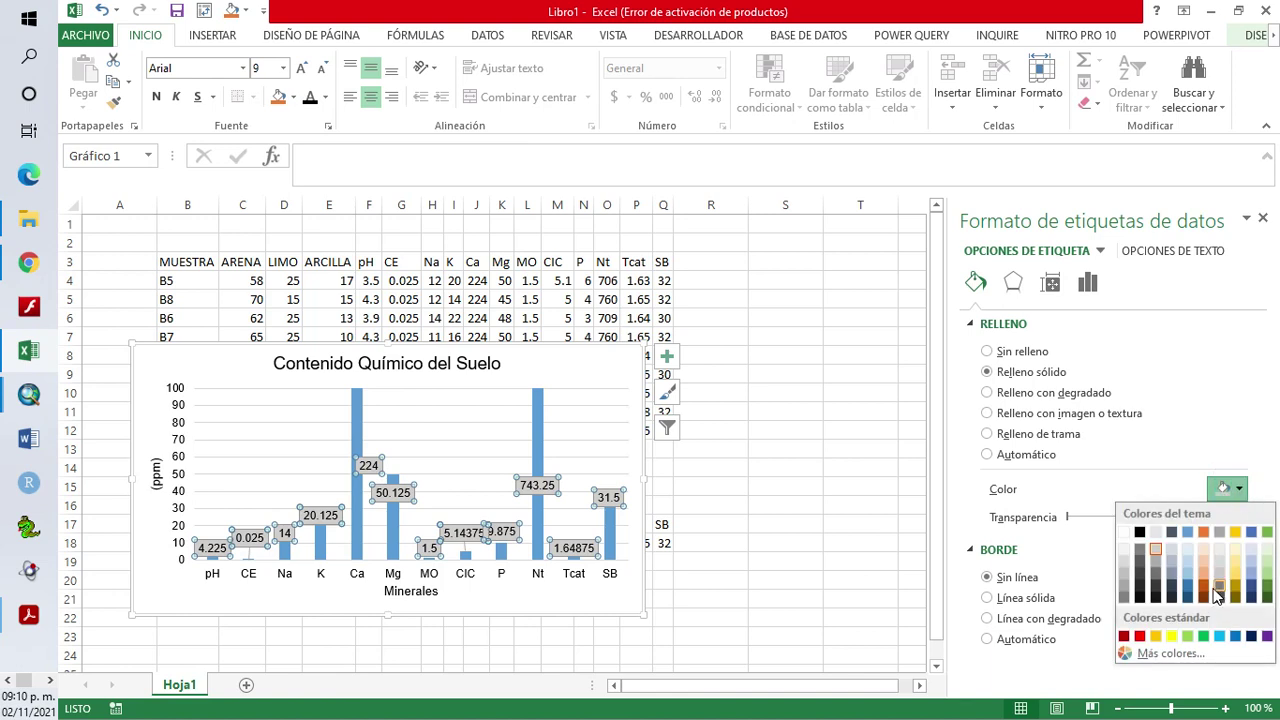
left_click(1127, 598)
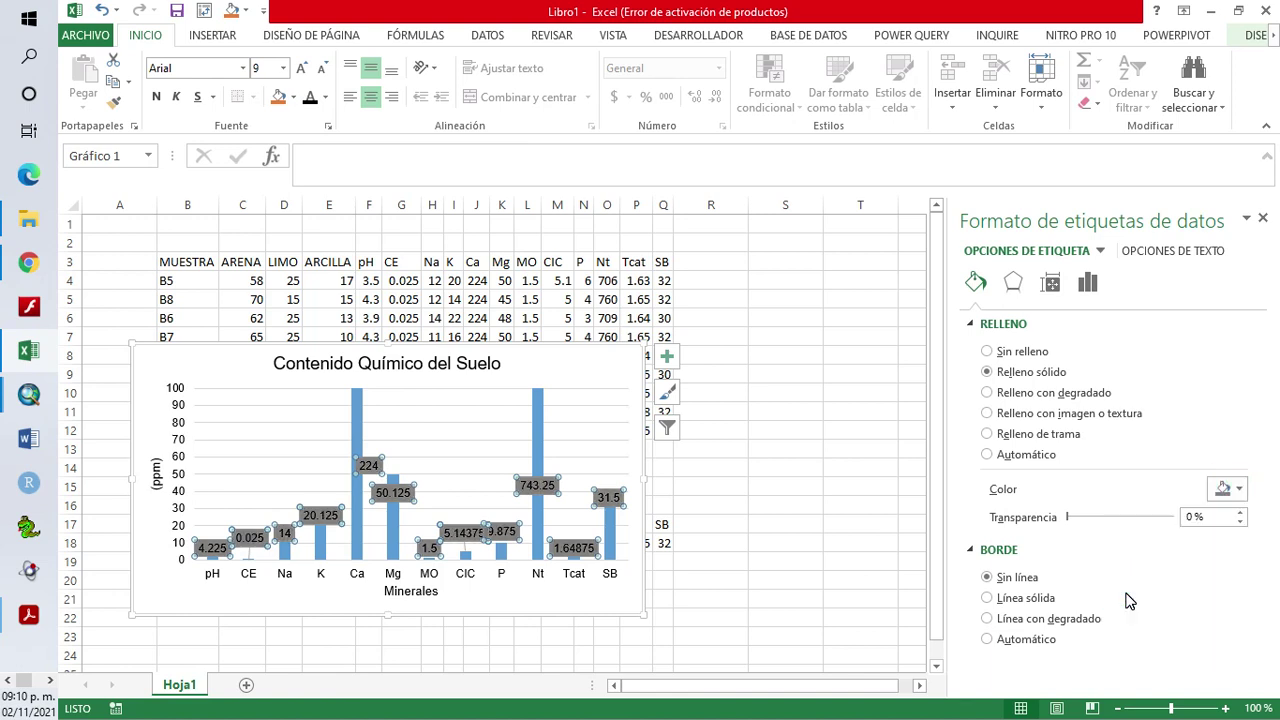
Set the fill of all data labels to the lightest blue theme shade
left_click(1237, 498)
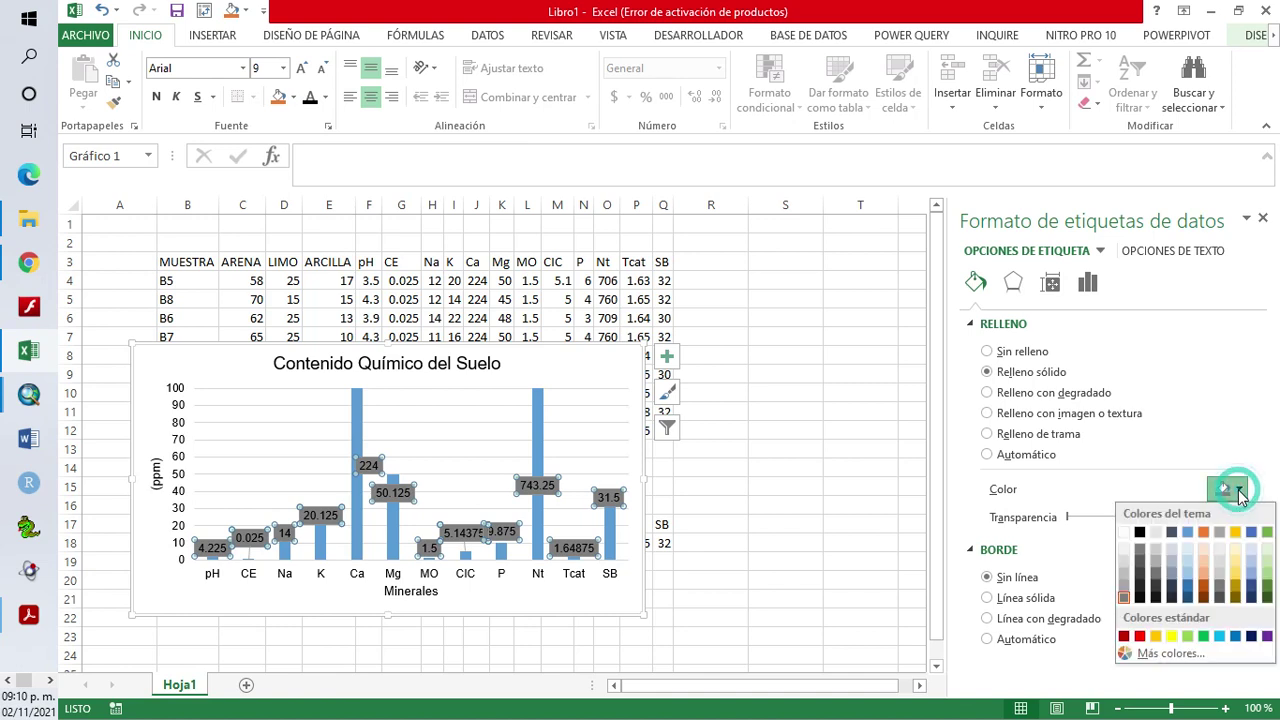
left_click(1250, 553)
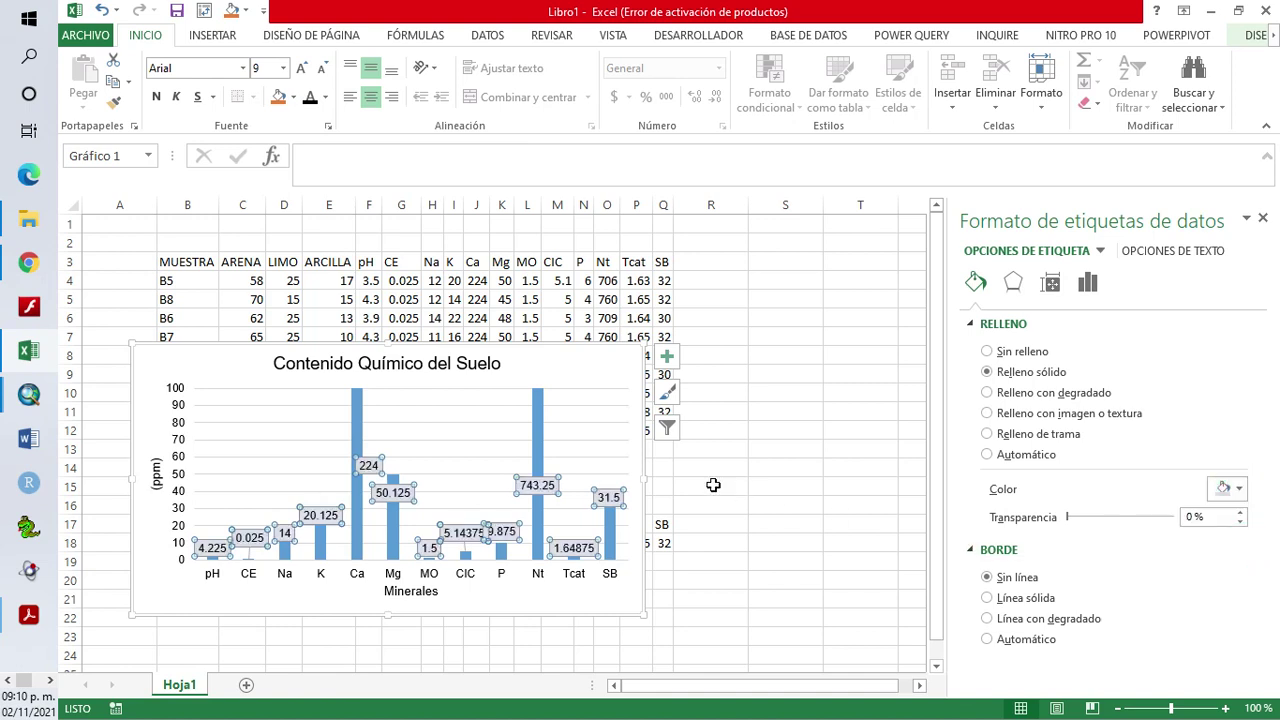
left_click(572, 369)
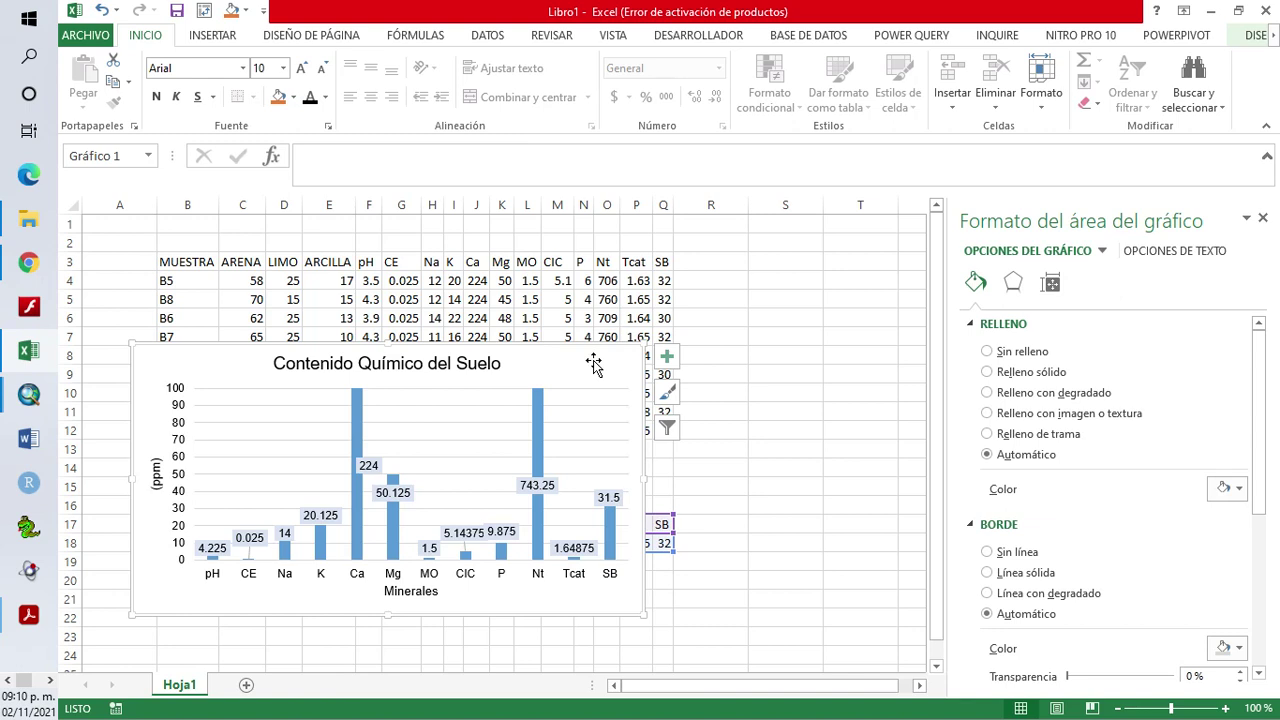
Move the chart below the pH to SB averages table, starting at about row 20
left_click(205, 360)
left_click_drag(193, 386, 200, 591)
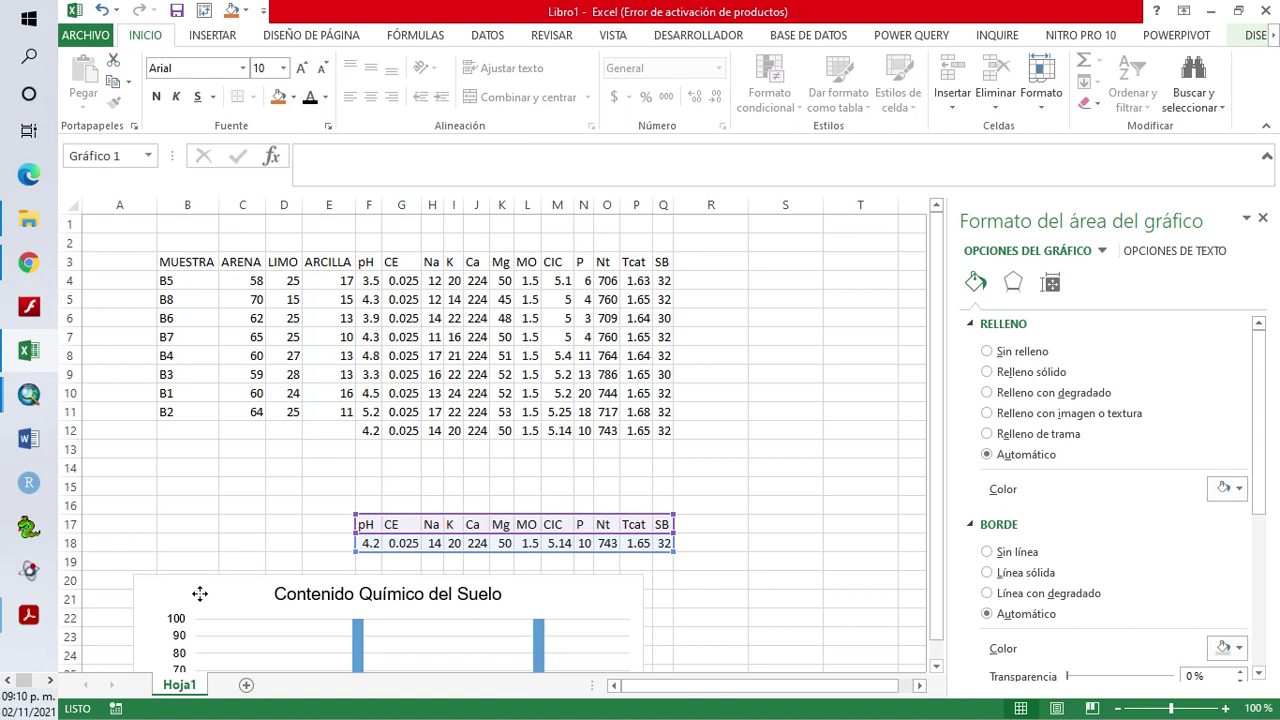
Extend the average formula from F12 leftward to C12:E12 for the ARENA, LIMO and ARCILLA columns
left_click(345, 432)
left_click(368, 432)
mouse_move(357, 438)
left_mouse_down()
mouse_move(283, 443)
mouse_move(372, 432)
left_mouse_up()
left_click_drag(380, 440, 234, 431)
left_click(258, 480)
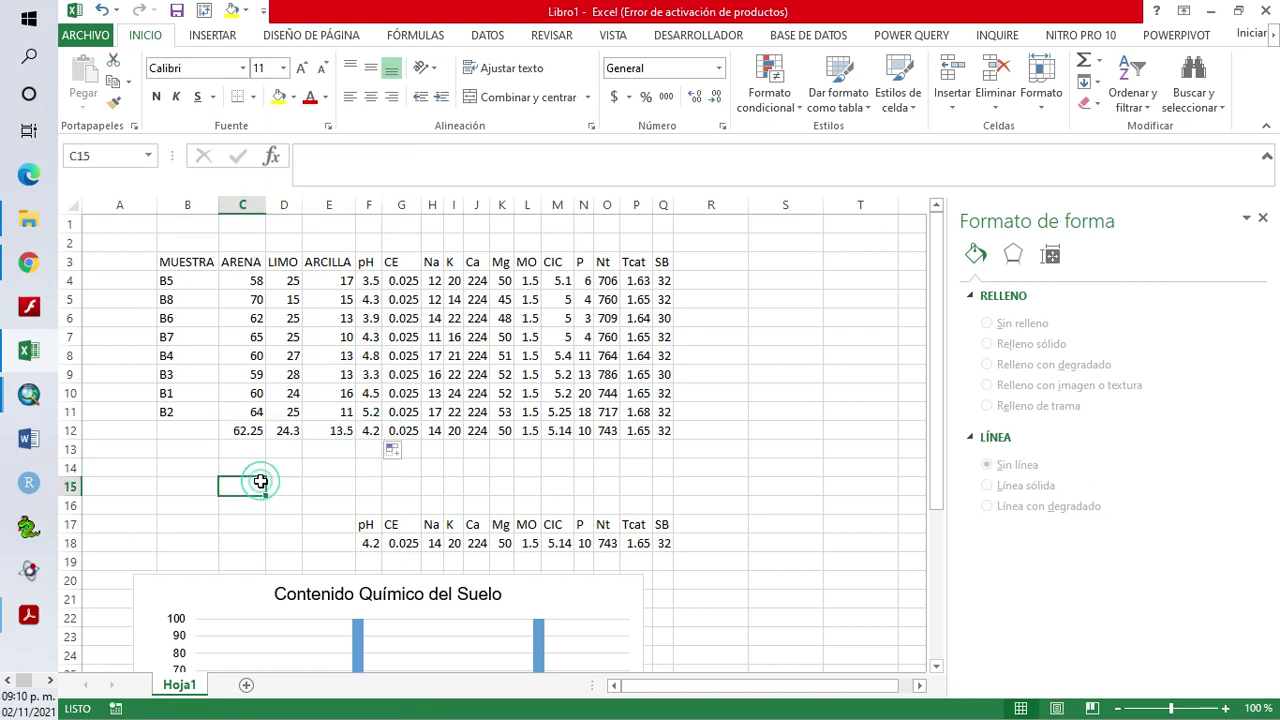
Close the format options and move the chart down and left, starting at about row 21 in column A
left_click(345, 466)
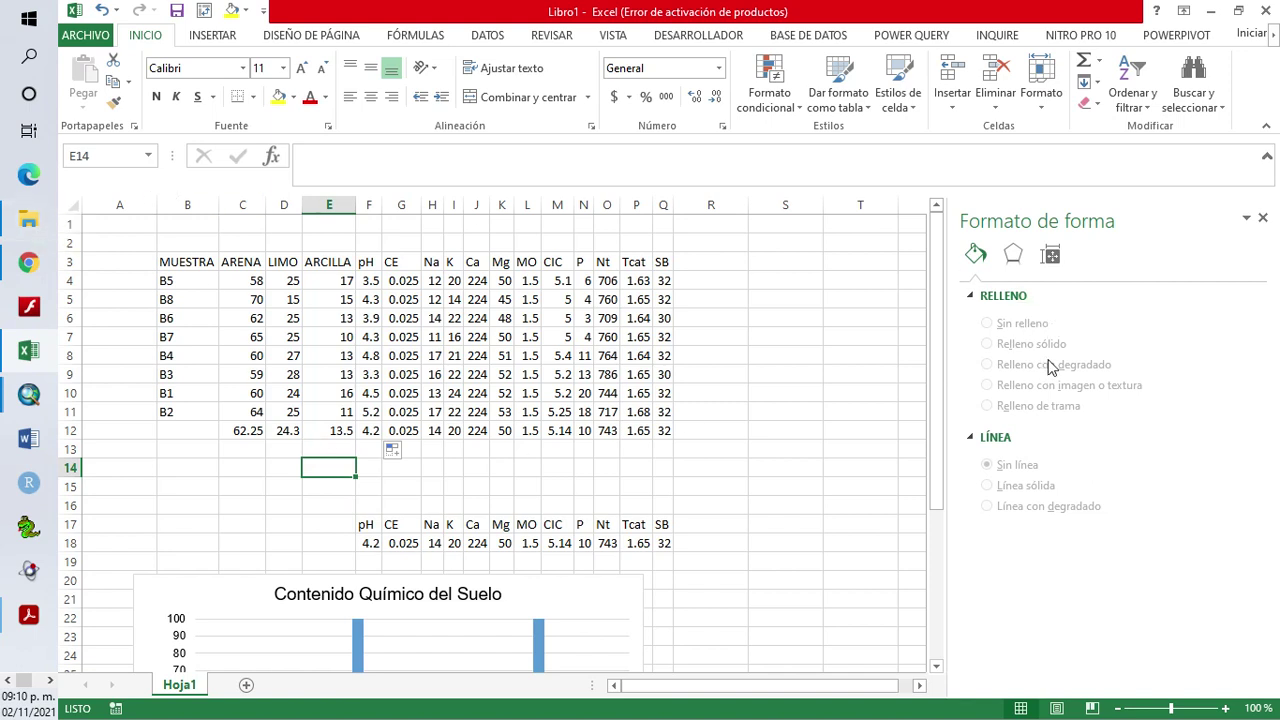
left_click(1262, 218)
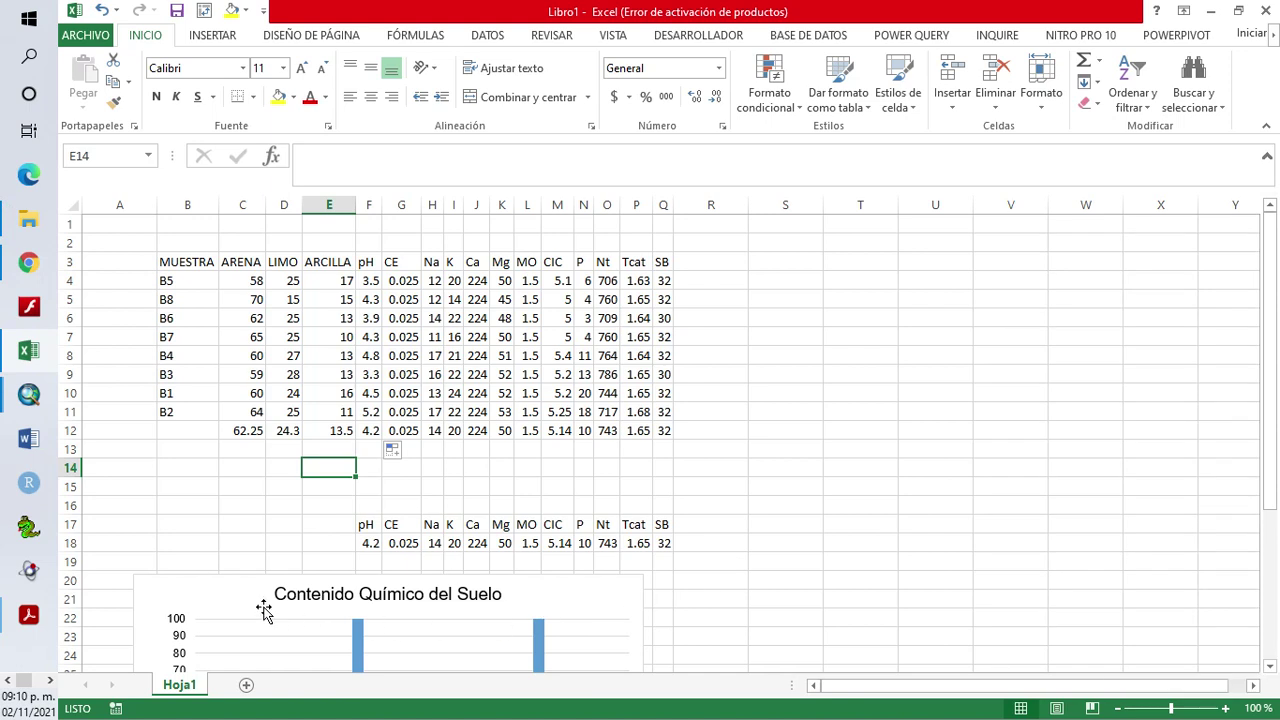
left_click_drag(227, 587, 171, 610)
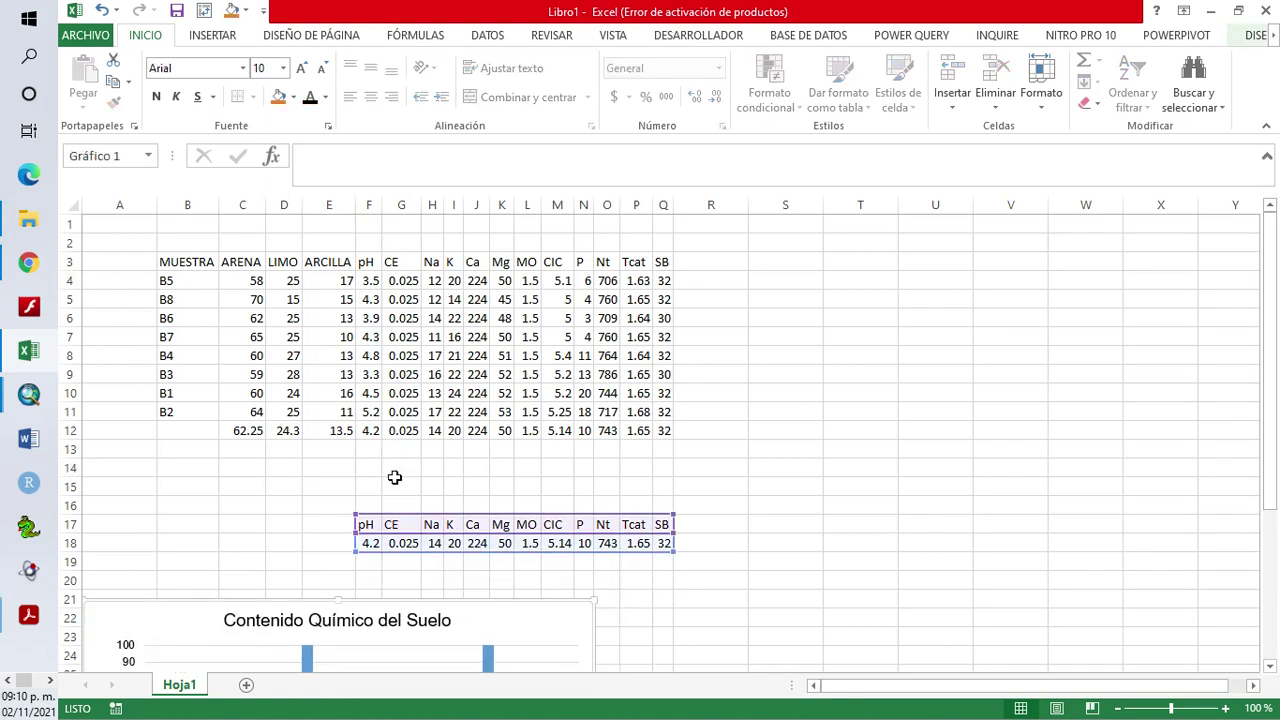
Examine the ARENA, LIMO and ARCILLA values of samples B5, B8 and B6, ending on sample B5
left_click(264, 285)
key("Right")
key("Right")
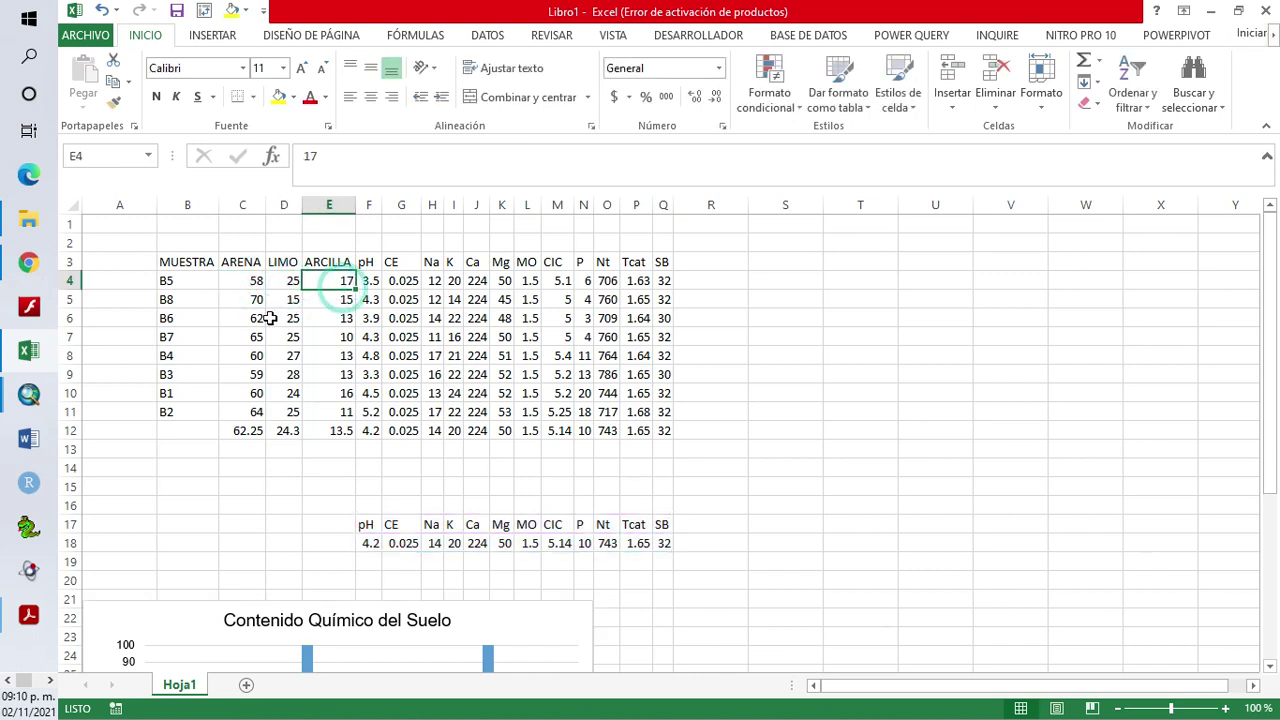
left_click(250, 300)
key("Right")
key("Right")
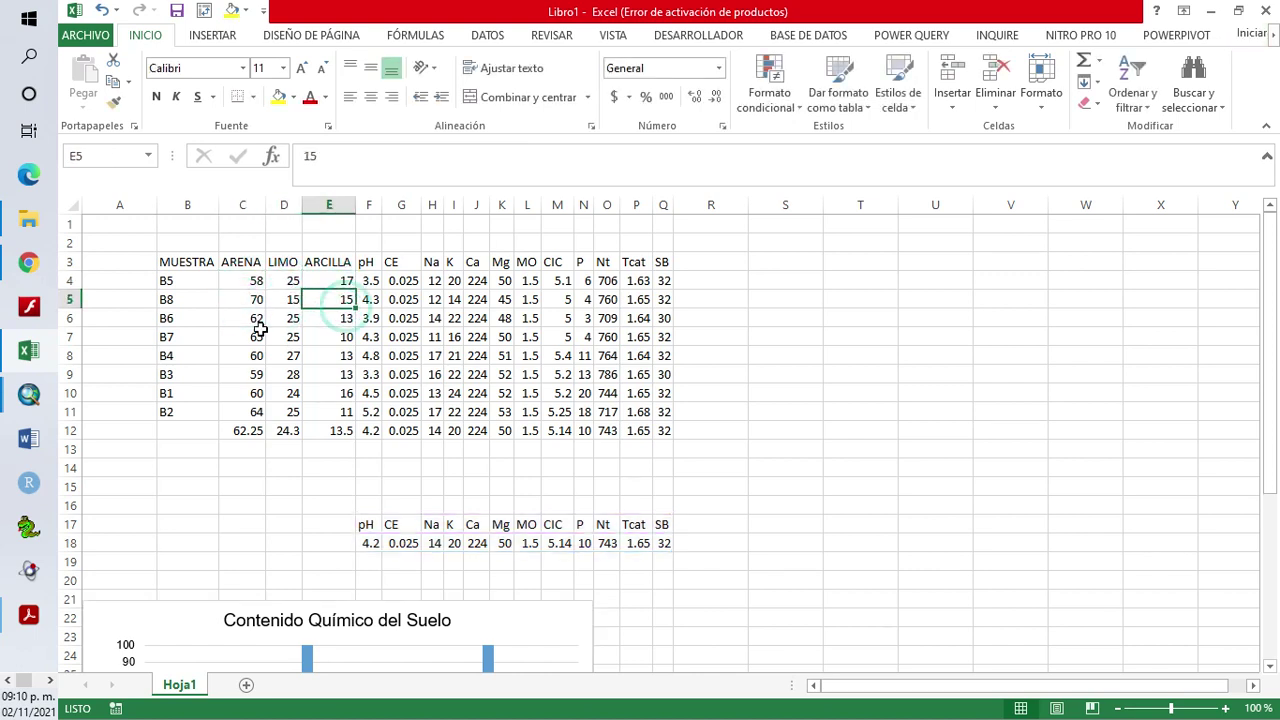
left_click(250, 320)
key("Right")
key("Right")
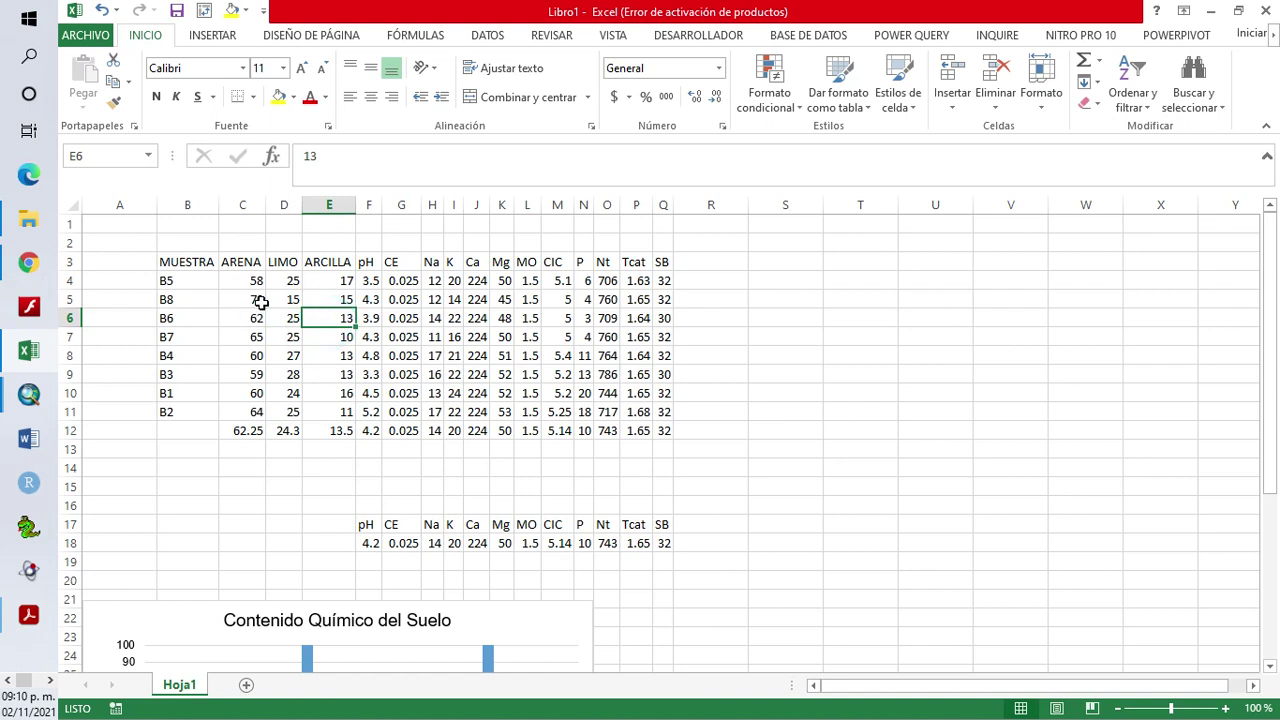
left_click(241, 282)
left_click(287, 283)
left_click(337, 280)
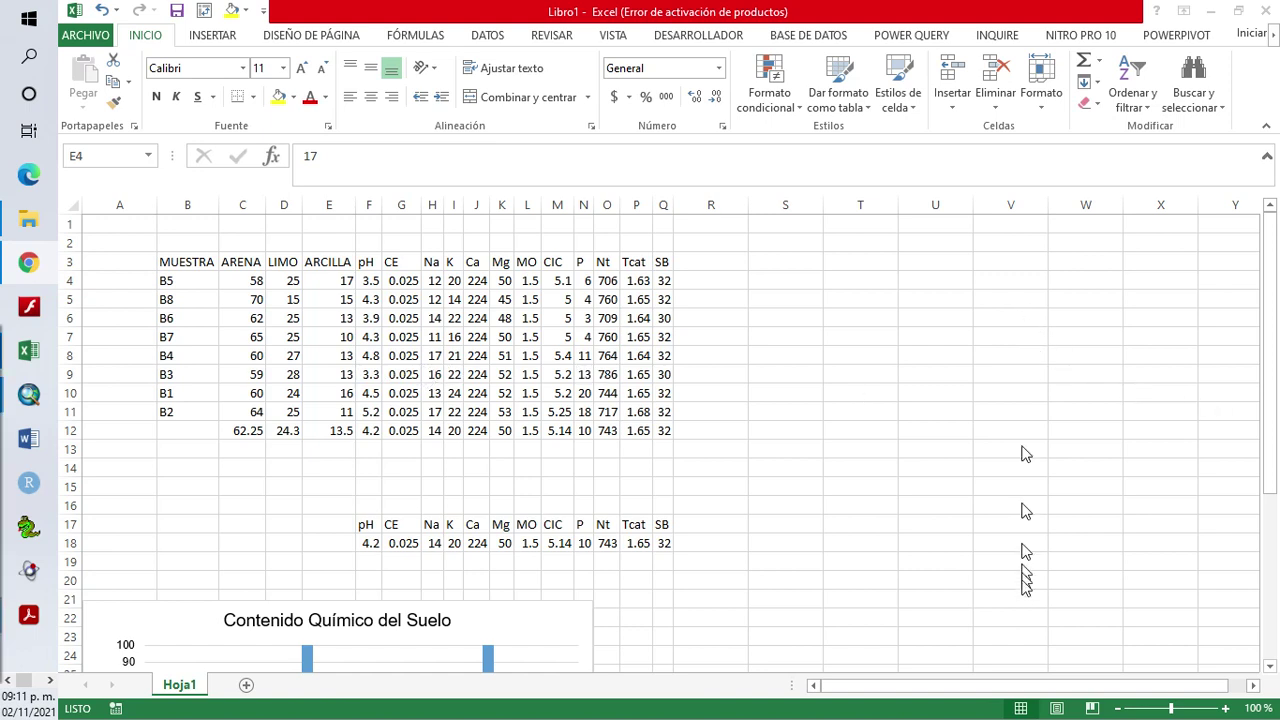
Clear cell E4 and paste the copied "Triángulo de Suelos del NRCS" picture, placing it beside the data table over columns R to X
left_click(1020, 347)
key("Delete")
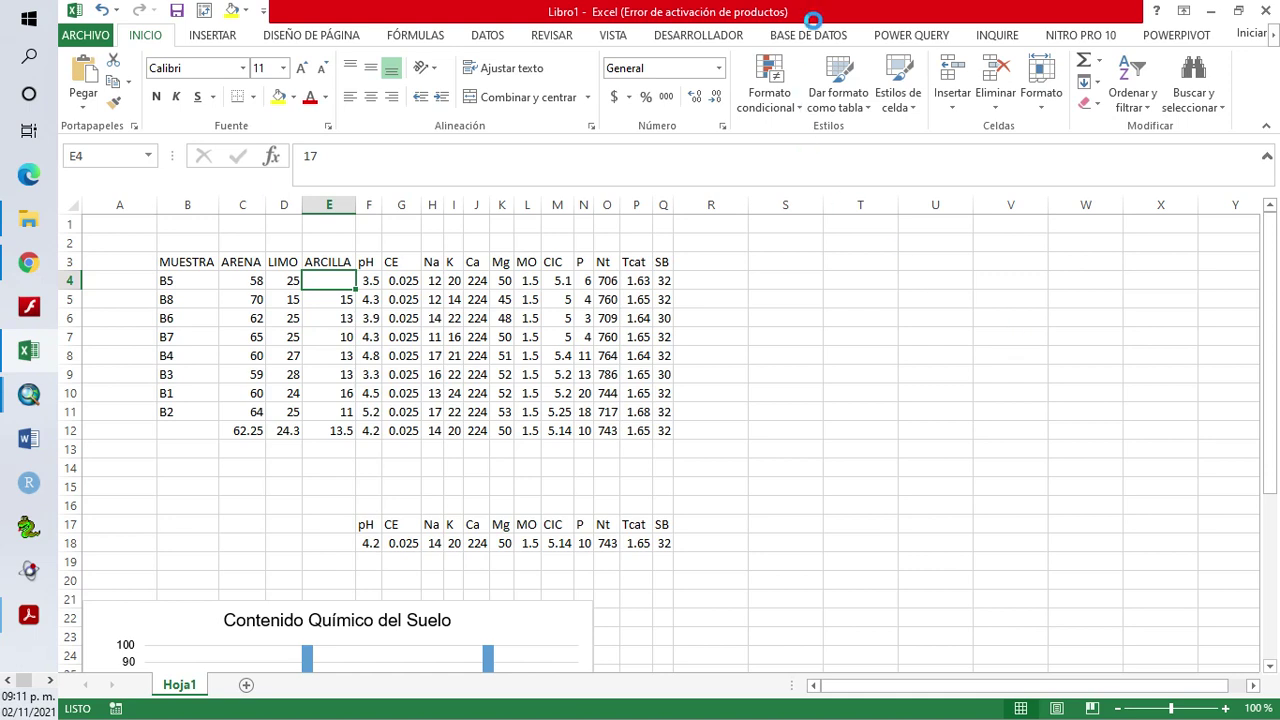
key("ctrl+v")
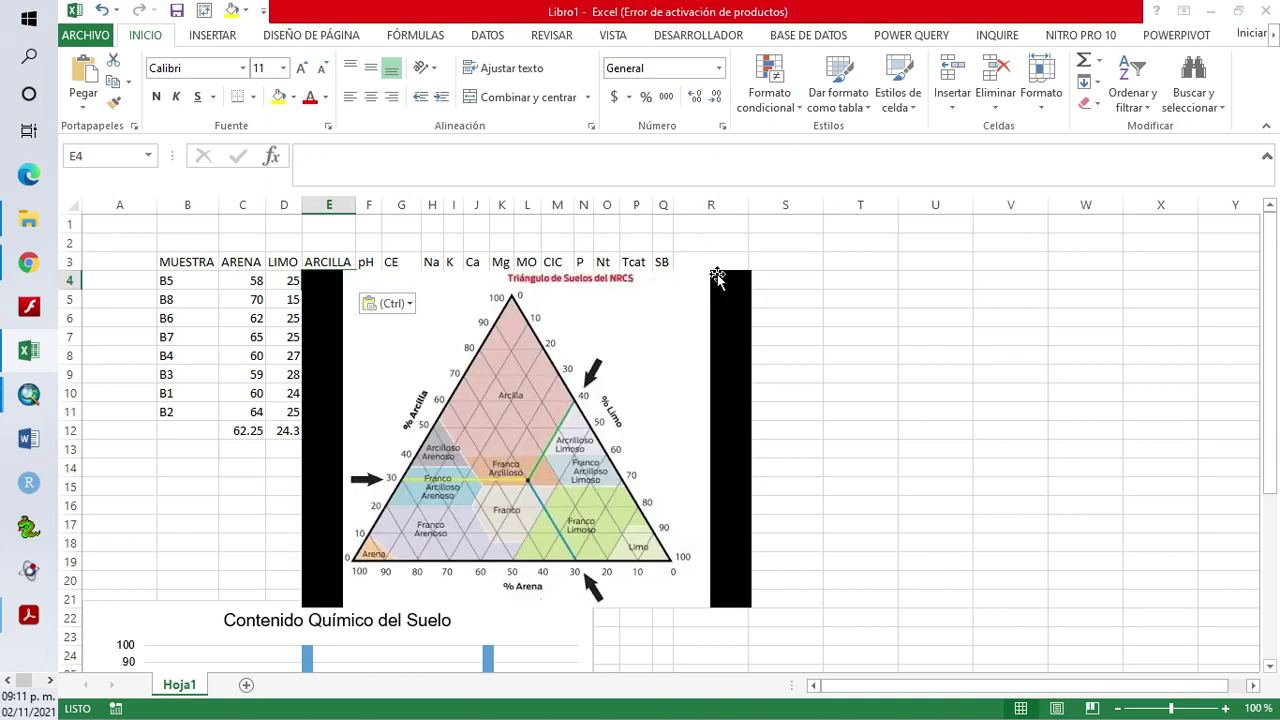
left_click_drag(555, 443, 952, 446)
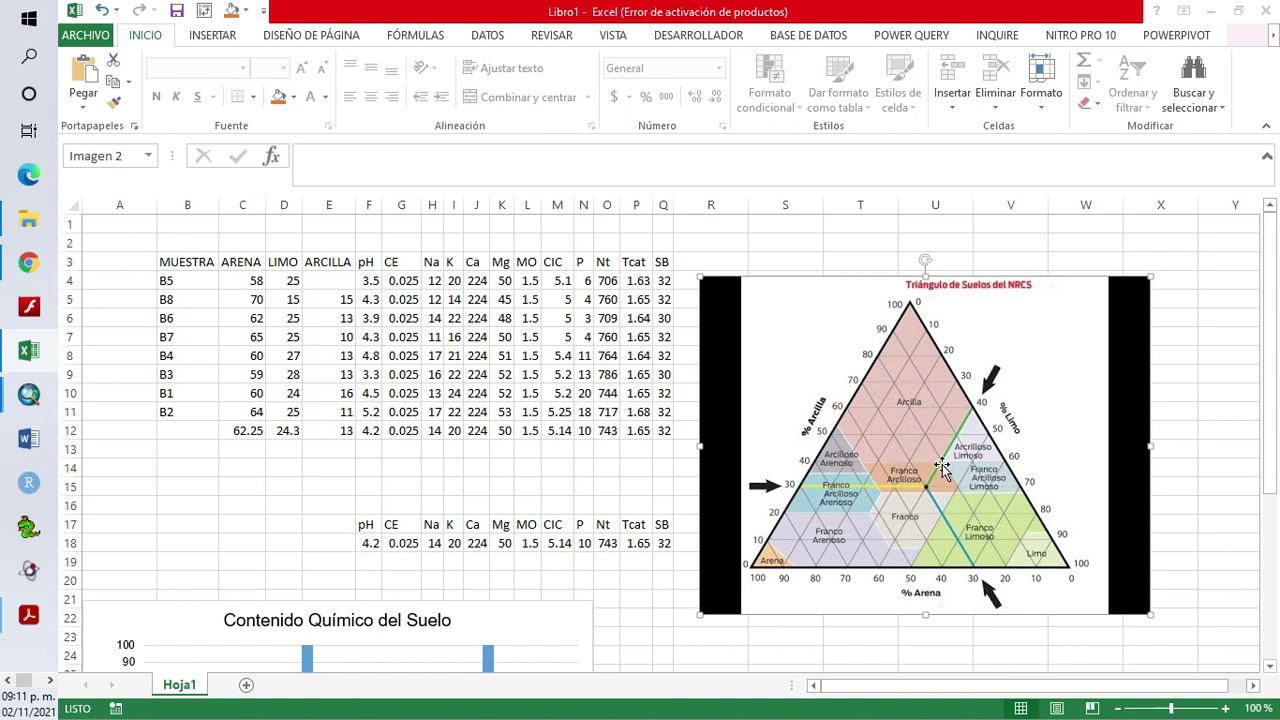
left_click_drag(894, 466, 930, 468)
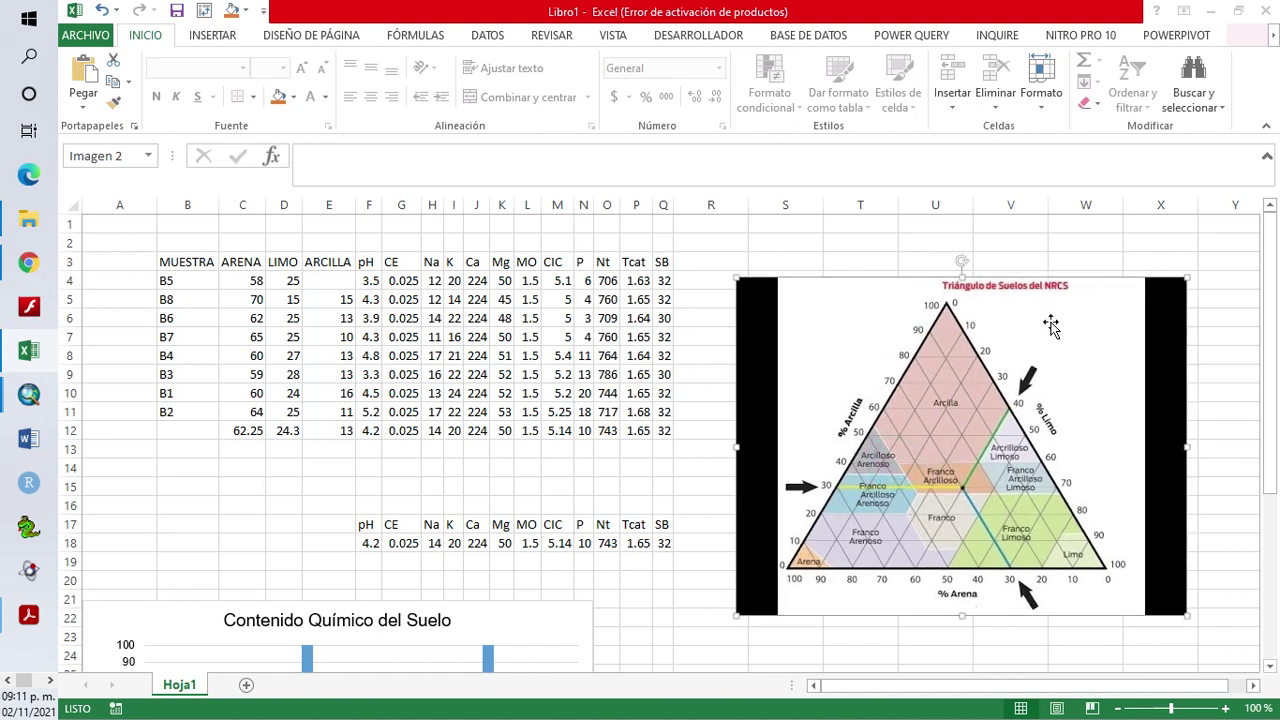
Crop the black bands off both sides of the soil triangle picture, reducing its width to 10.03 cm
double_click(1001, 368)
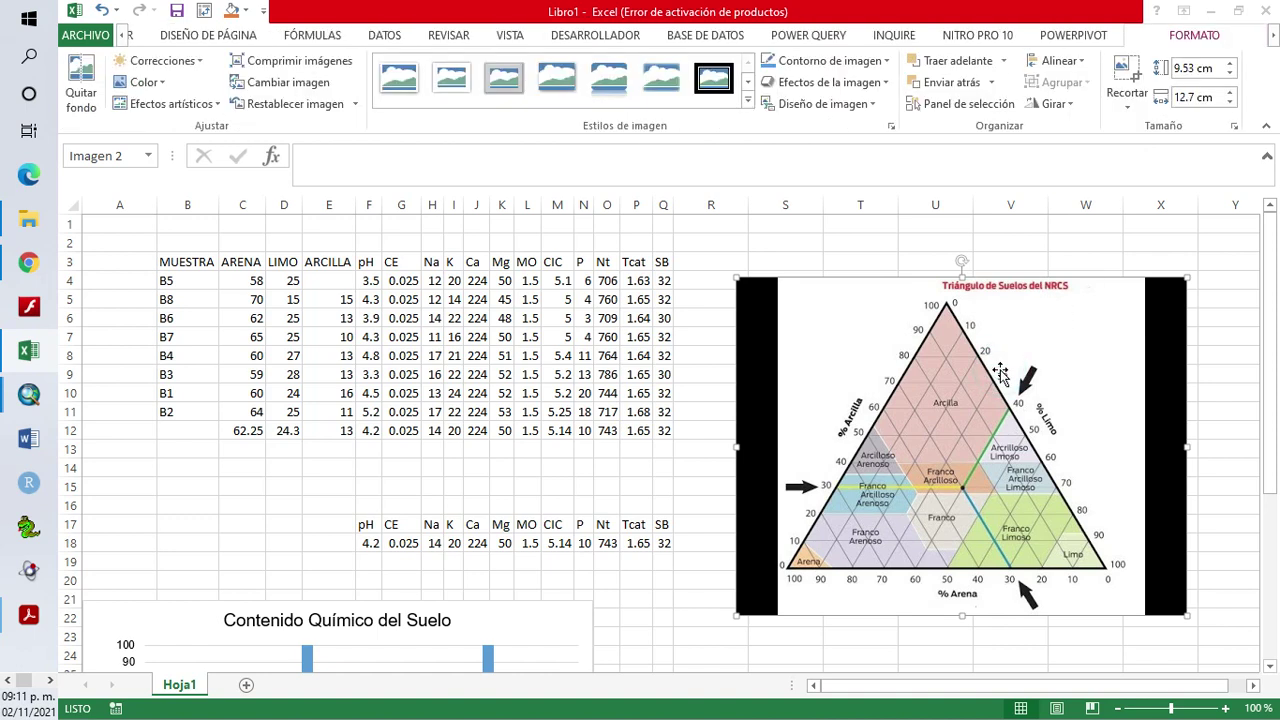
left_click(1124, 70)
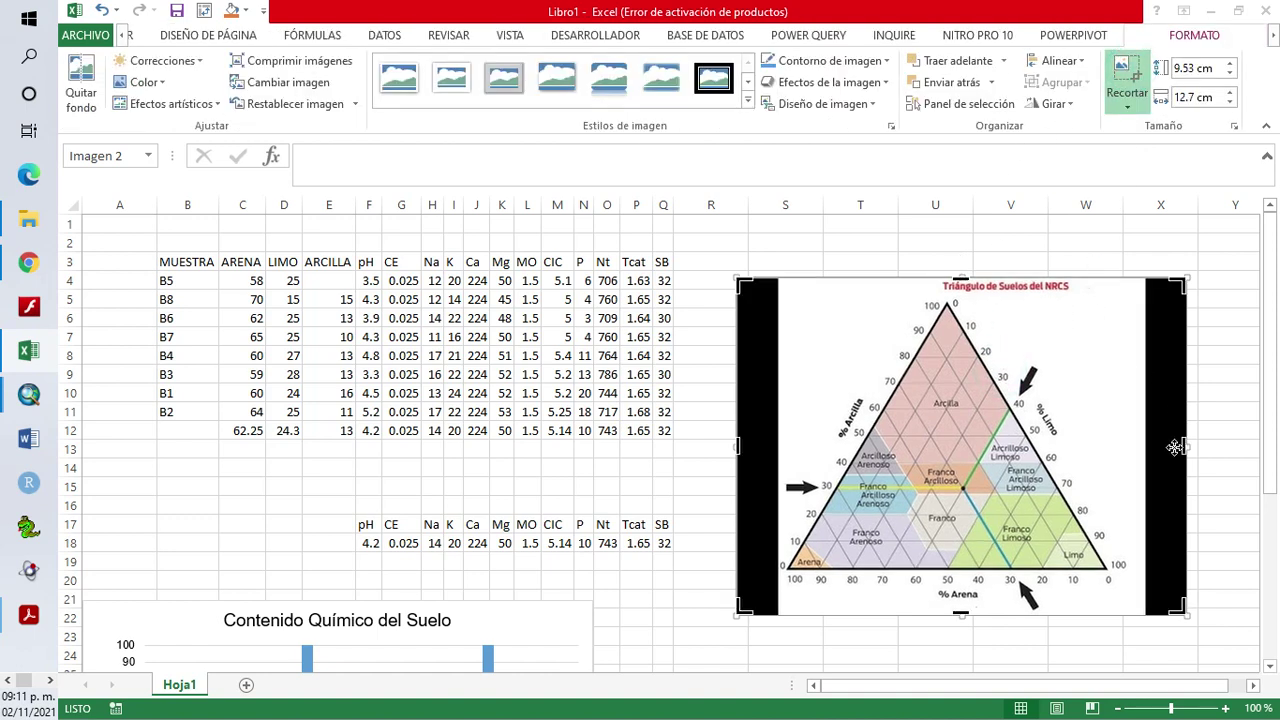
left_click_drag(1185, 447, 1130, 451)
left_click_drag(738, 447, 776, 452)
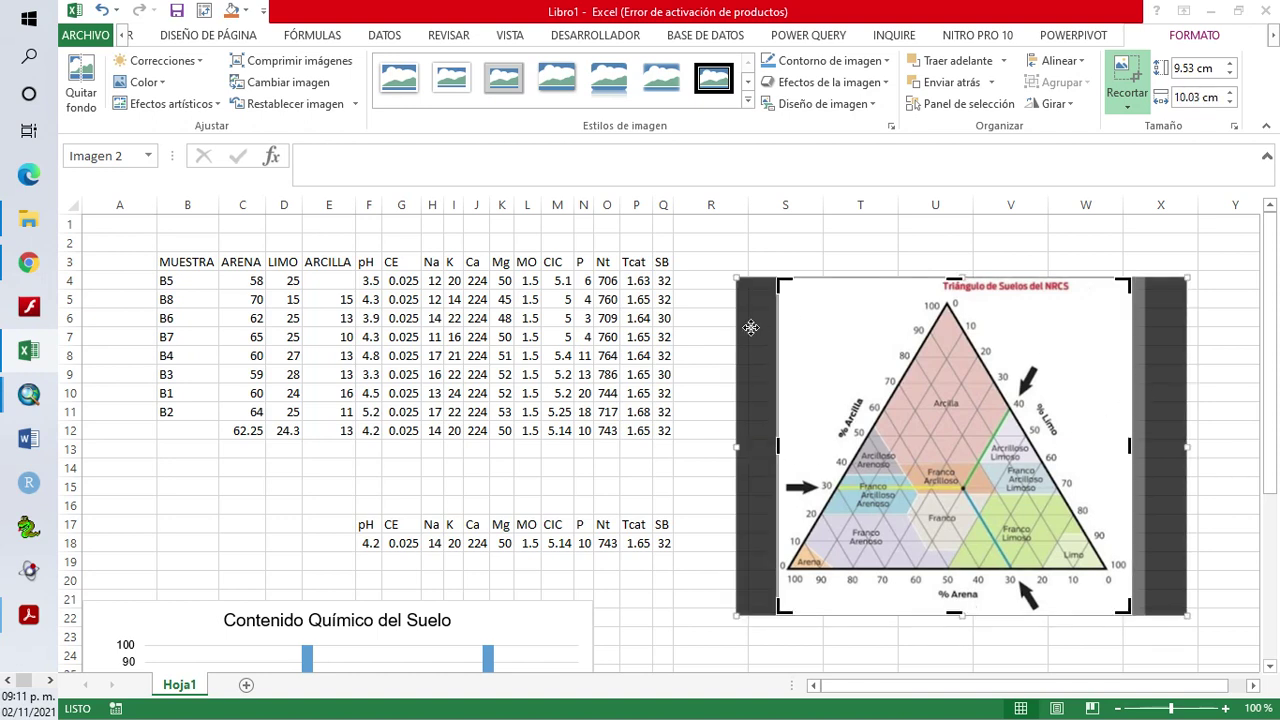
left_click(692, 318)
Crop the picture's left edge slightly further to 9.98 cm wide and move it up and left, starting at row 3
left_click(838, 390)
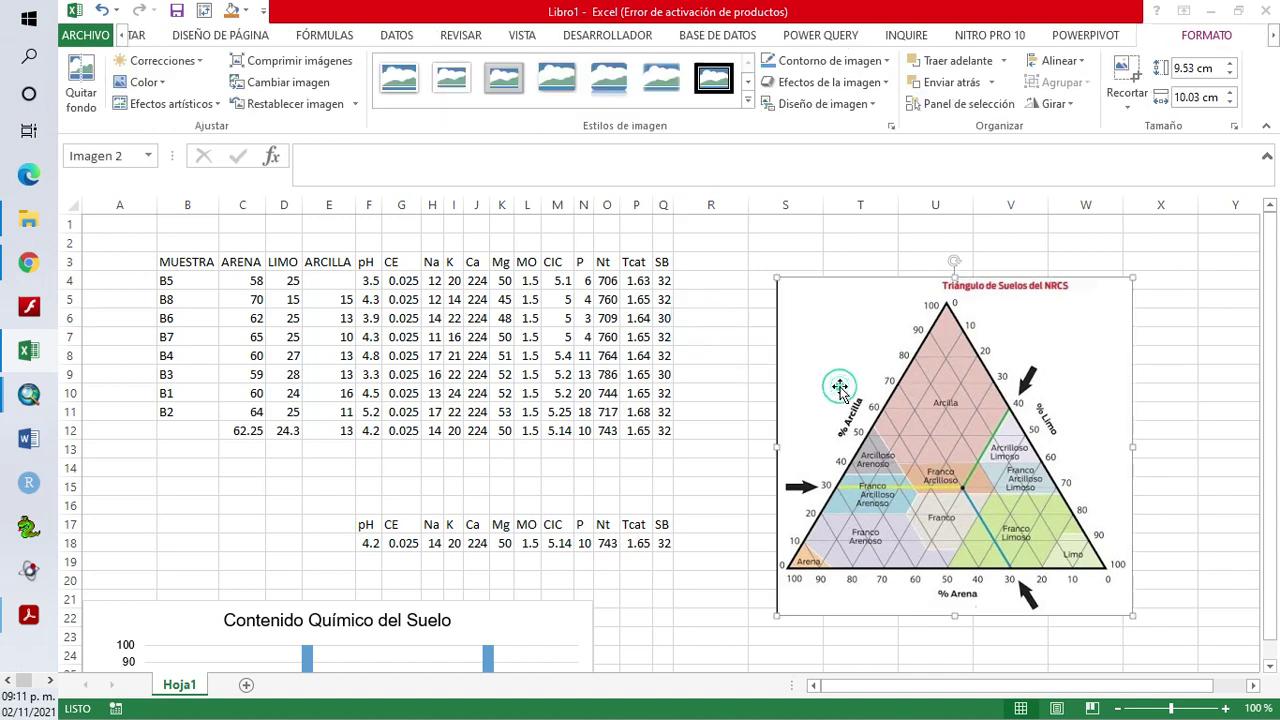
left_click(1123, 72)
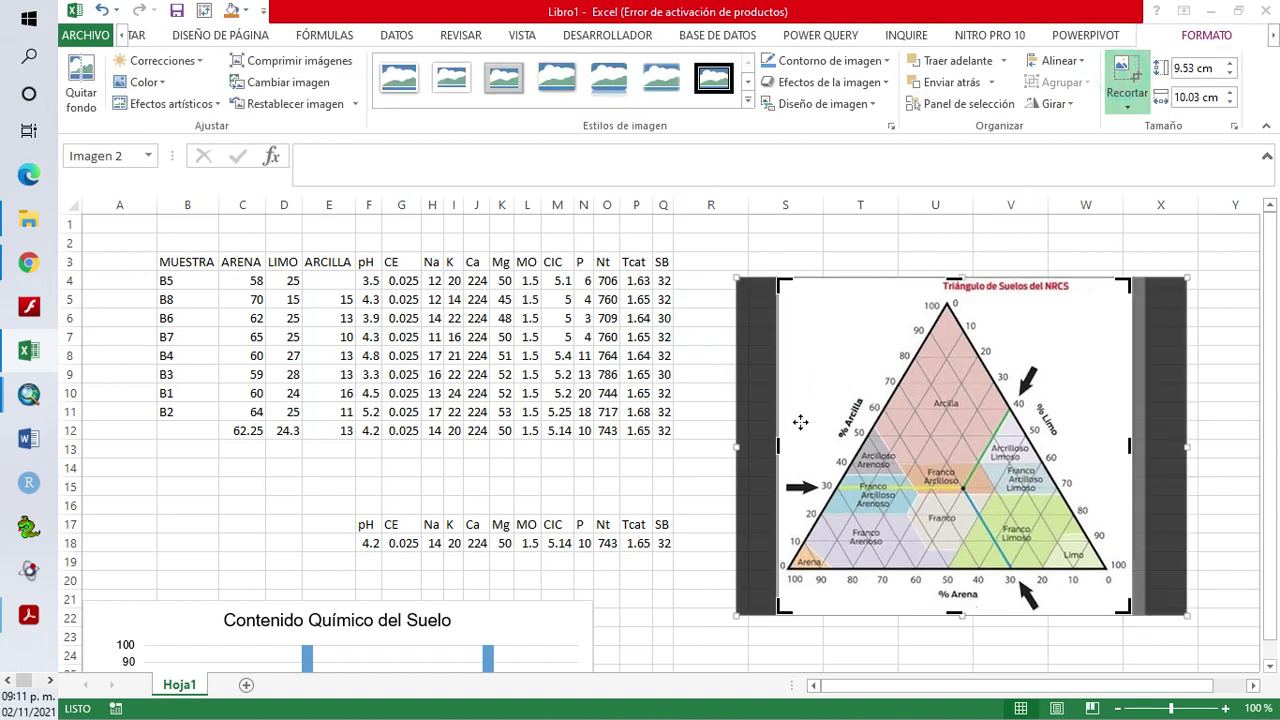
left_click(775, 450)
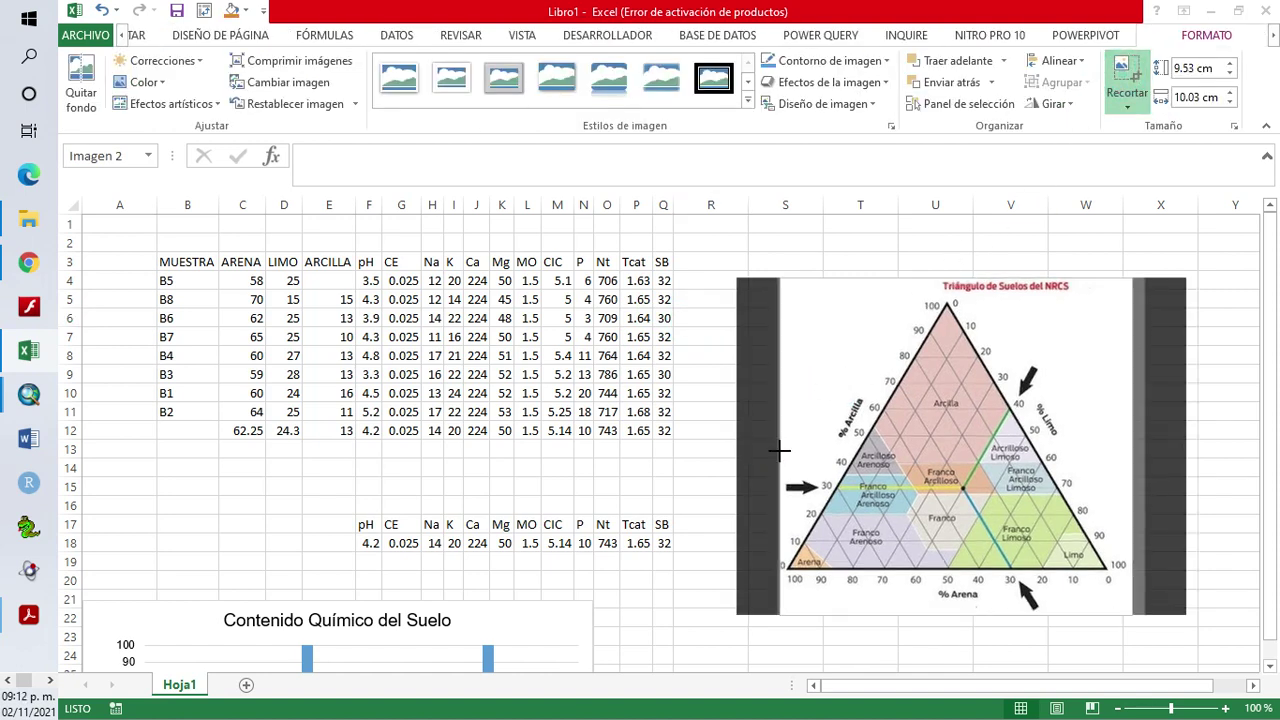
left_click(690, 410)
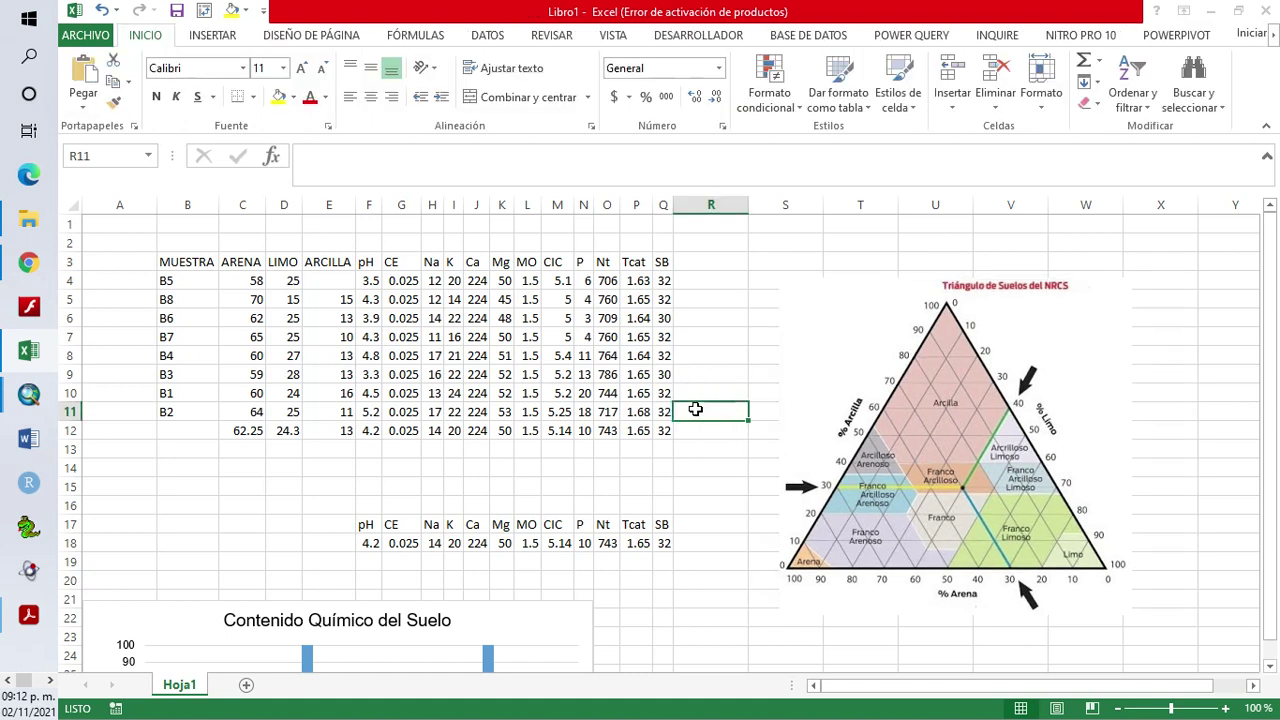
left_click_drag(910, 428, 888, 397)
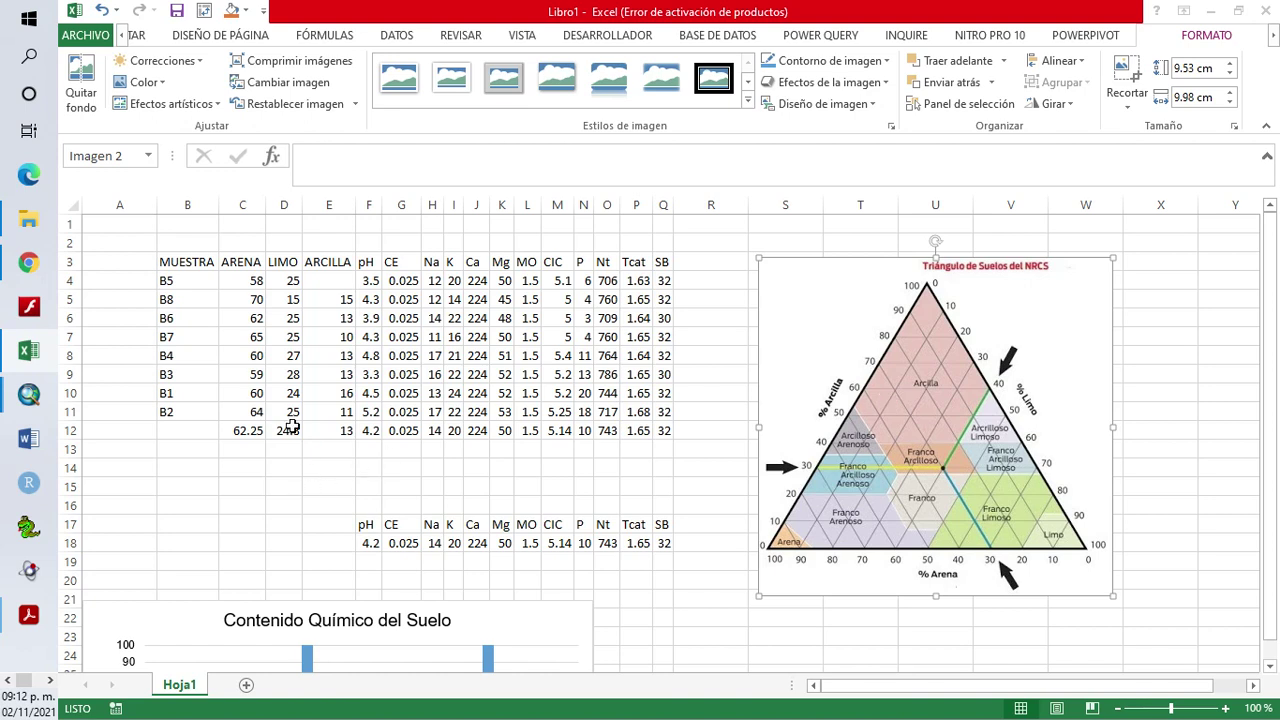
Format the ARENA, LIMO and ARCILLA averages in C12:E12 as numbers without decimals
left_click_drag(230, 431, 340, 432)
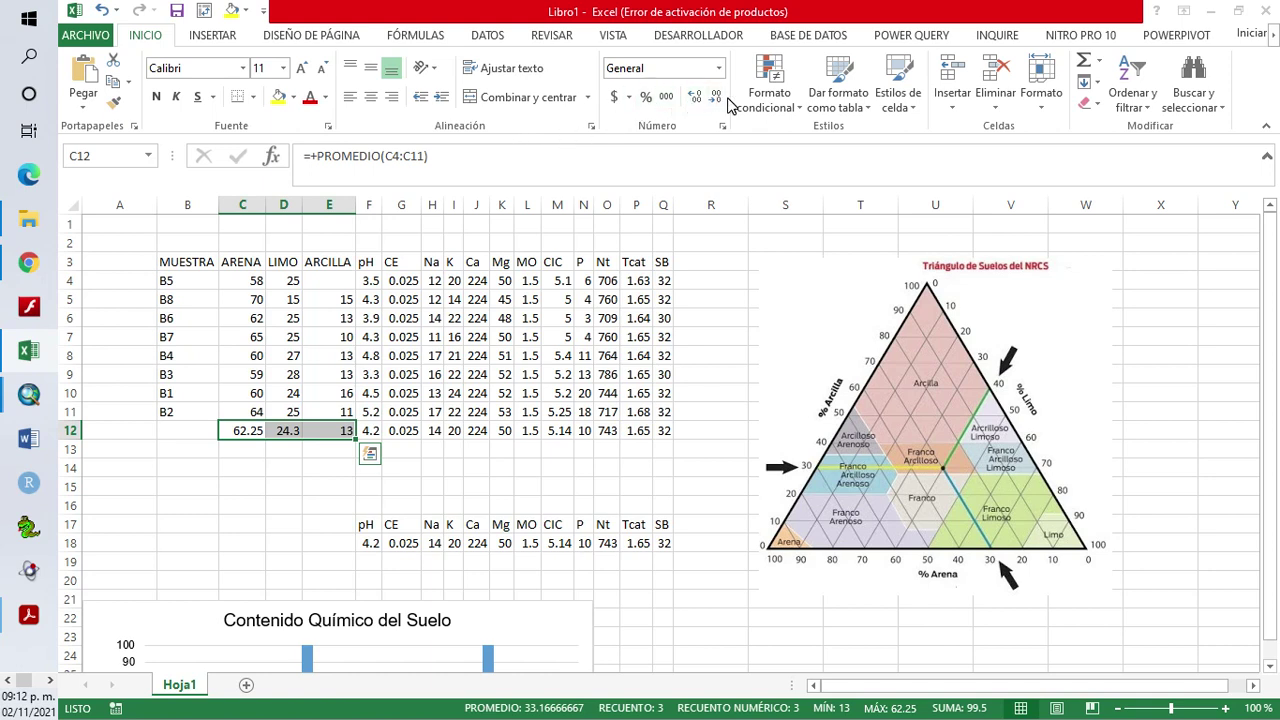
left_click(695, 97)
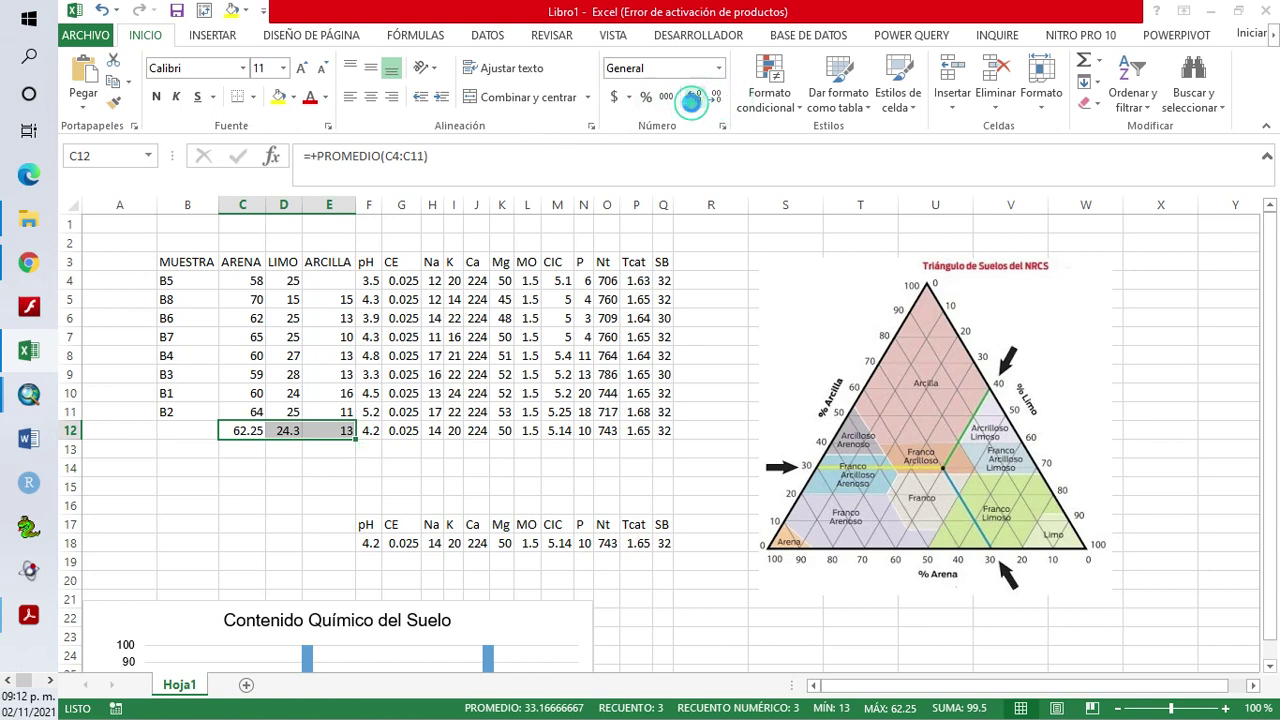
left_click(695, 97)
left_click(716, 97)
left_click(716, 97)
left_click(716, 97)
left_click(716, 97)
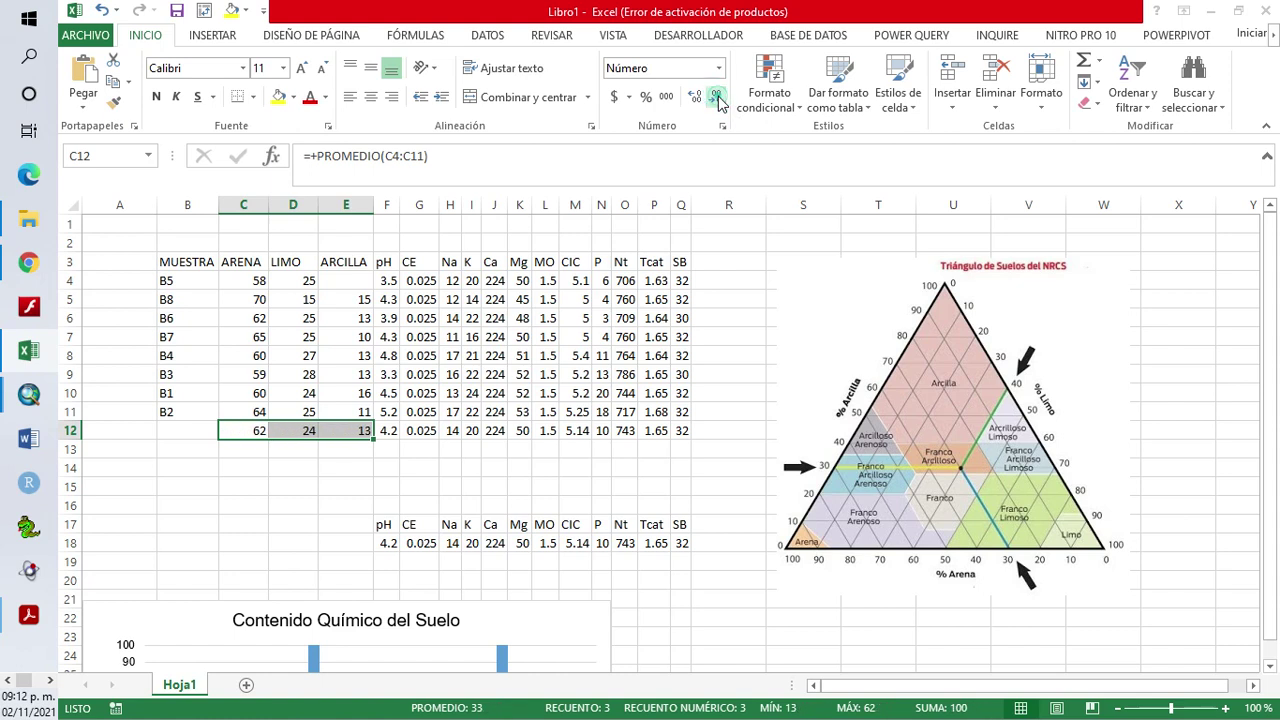
Highlight the texture averages in C12:E12 with a yellow fill
left_click(890, 496)
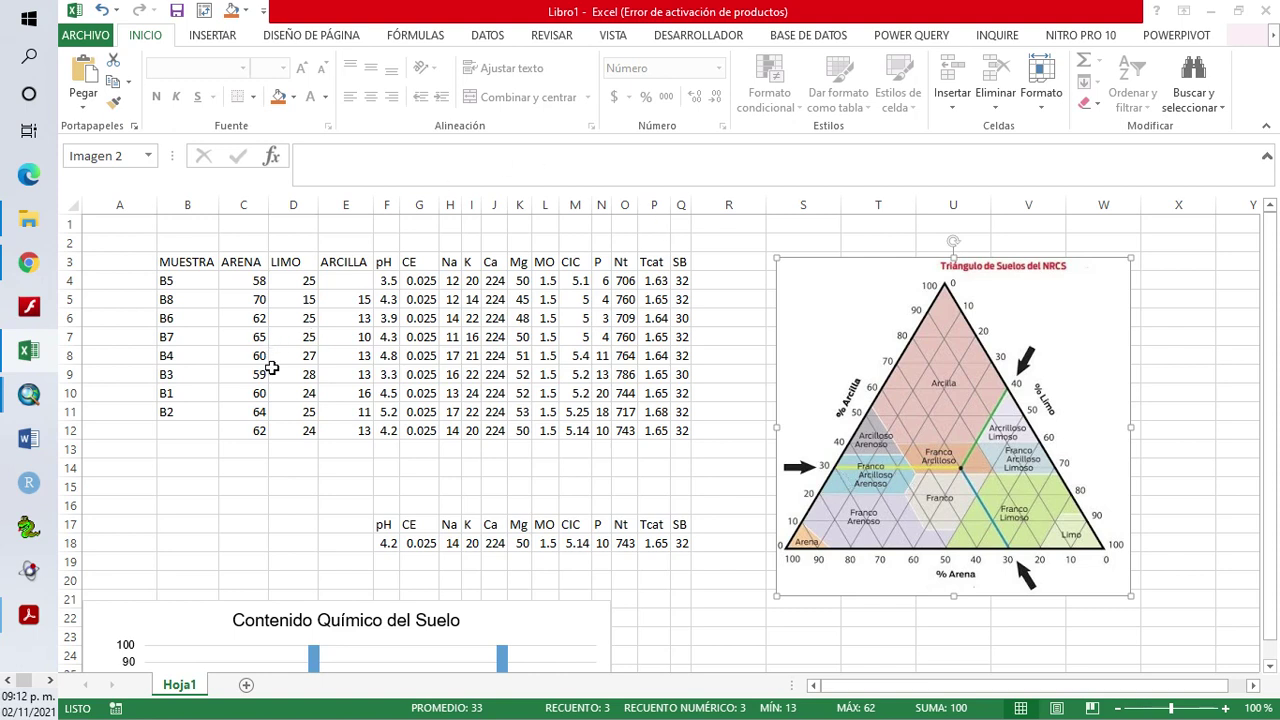
left_click(258, 440)
left_click(251, 449)
left_click_drag(251, 430, 340, 437)
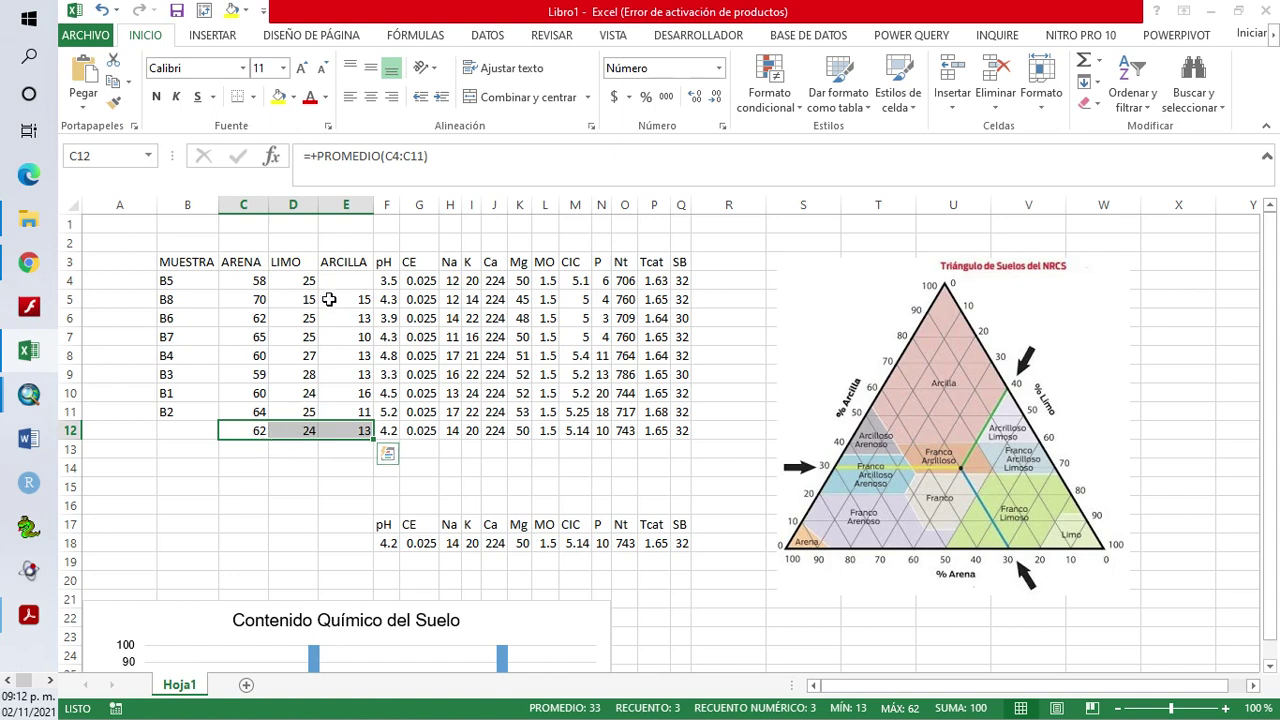
left_click(279, 96)
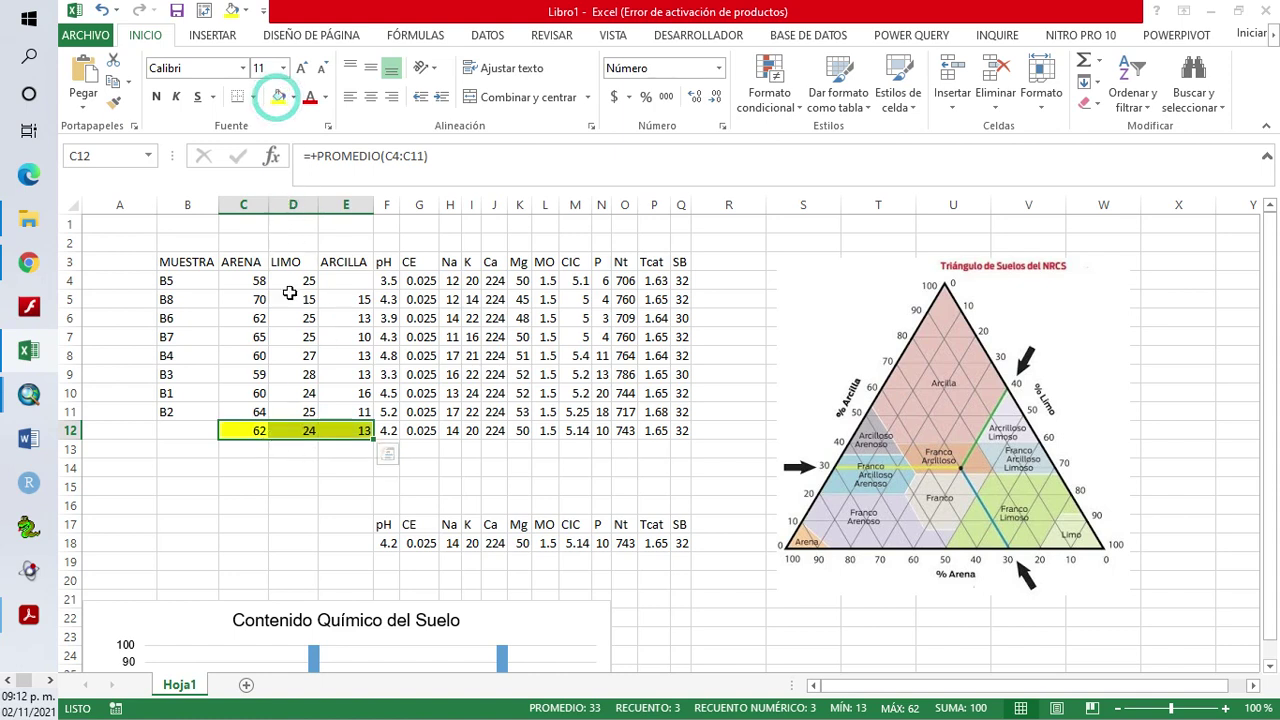
Review the ARENA, LIMO and ARCILLA sample values above the averages, ending on empty cell E4
left_click(255, 430)
left_click_drag(255, 286, 258, 411)
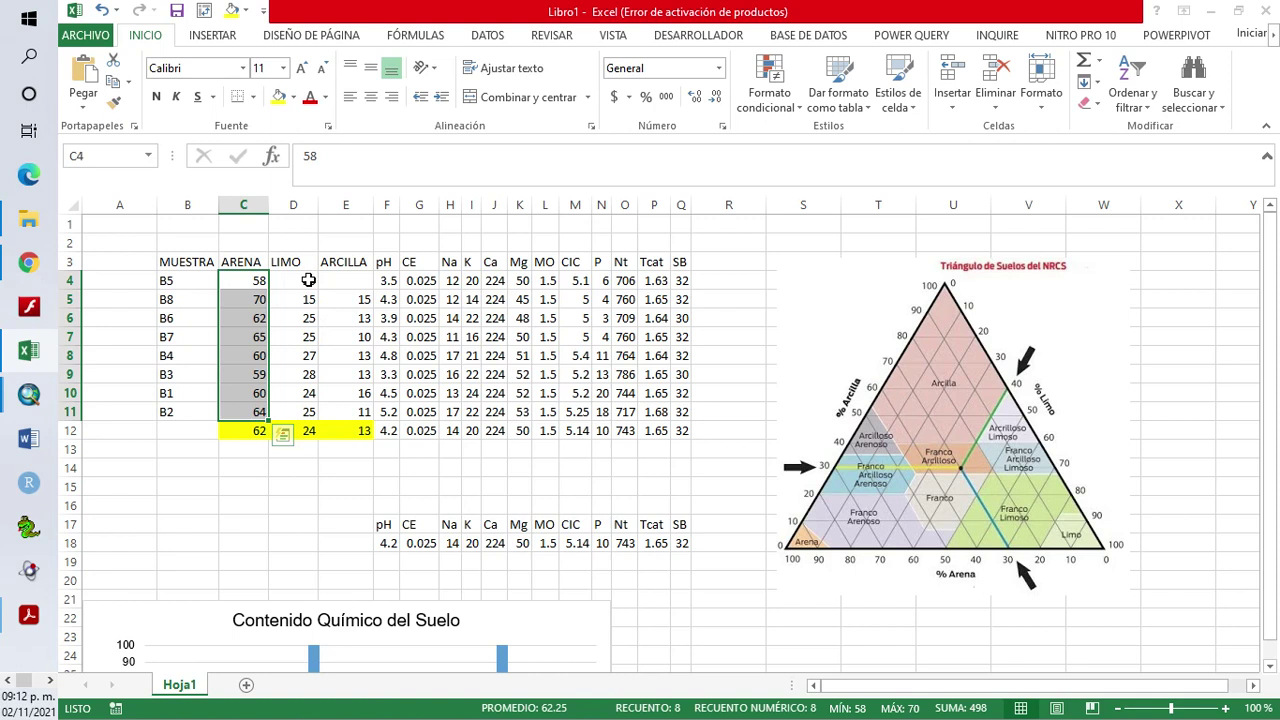
left_click_drag(303, 281, 309, 415)
left_click_drag(346, 299, 350, 400)
left_click(350, 410)
left_click(350, 283)
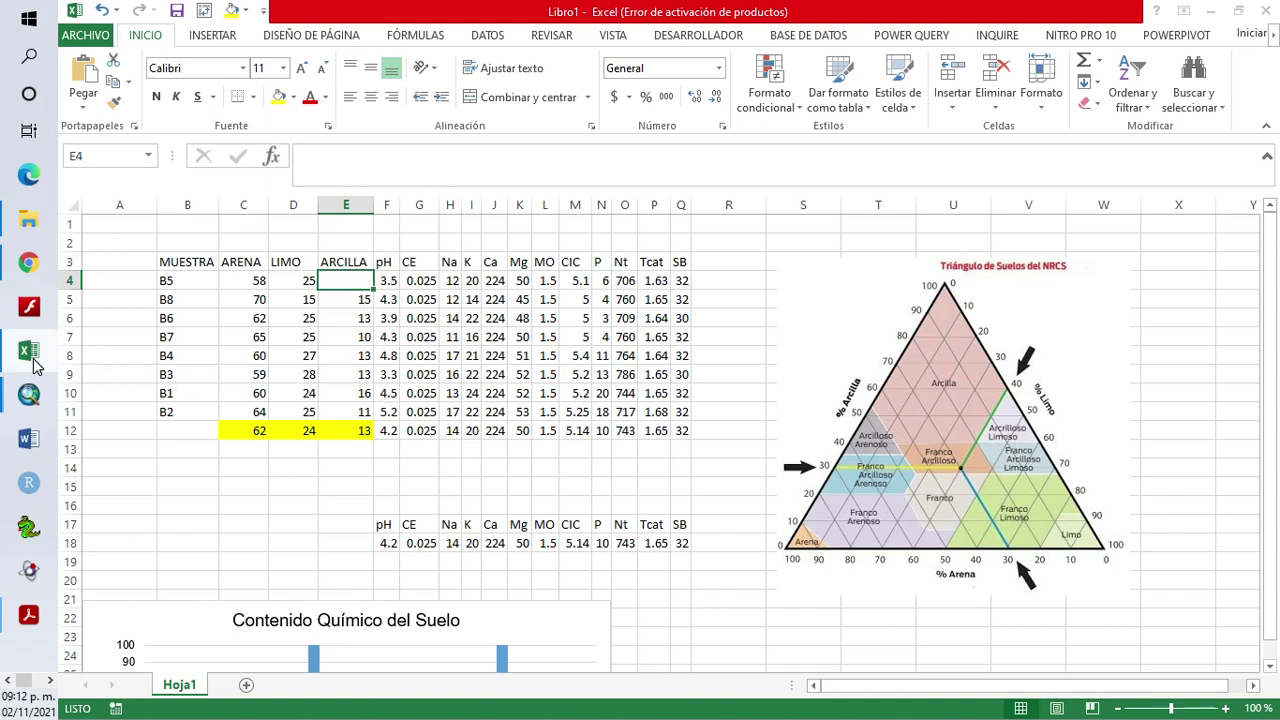
Switch to ArcMap, copy sample B5's ARCILLA value 17 from the bd_suelo table, and paste it into E4 of the Excel sheet
mouse_move(31, 417)
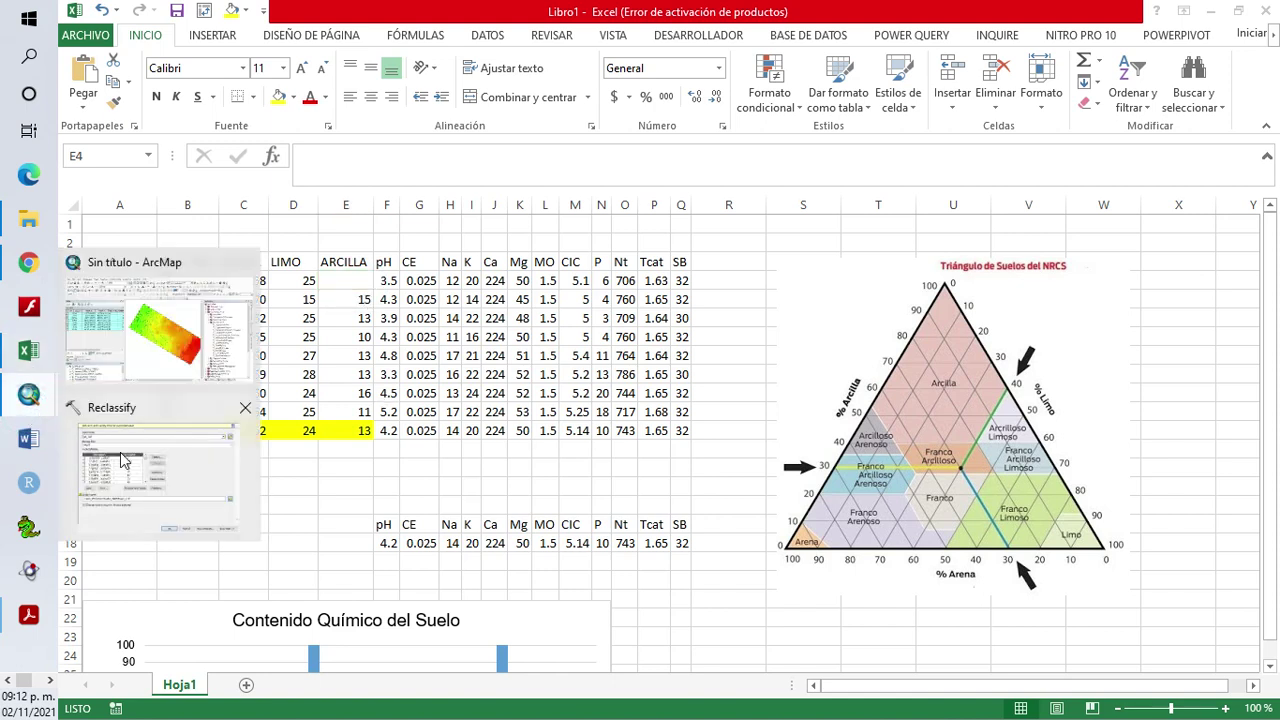
left_click(127, 377)
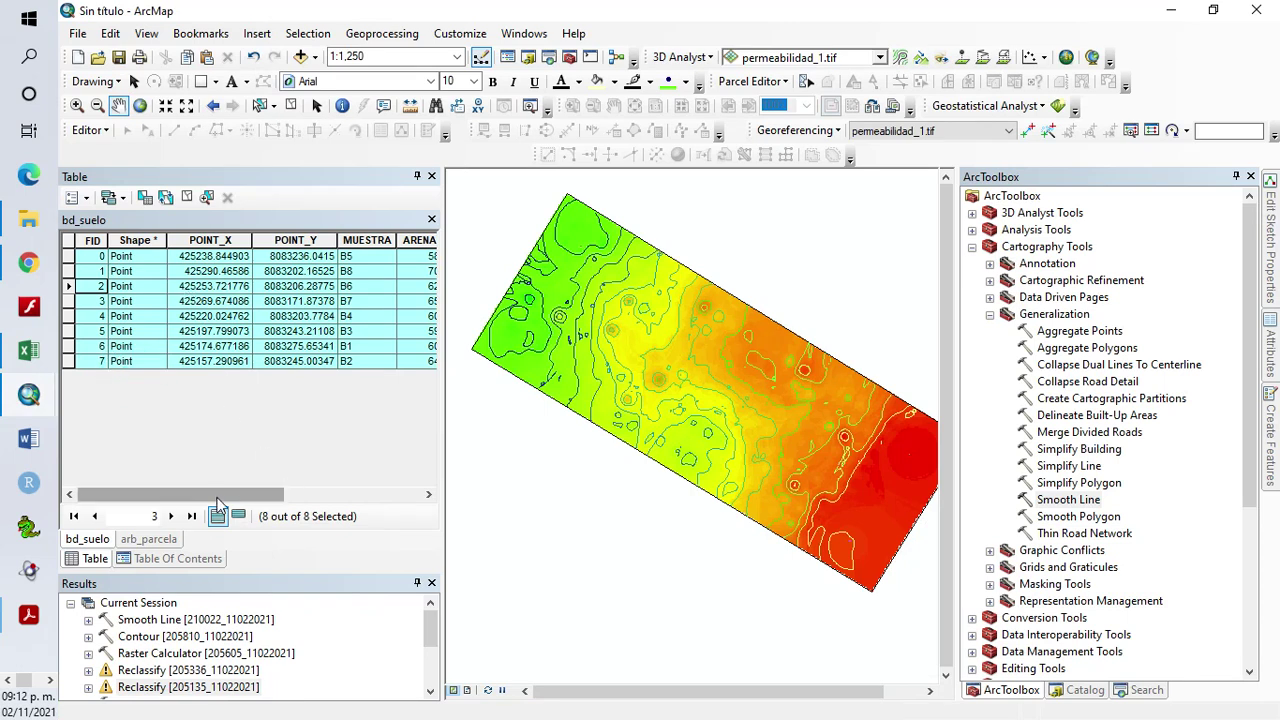
left_click_drag(212, 502, 264, 502)
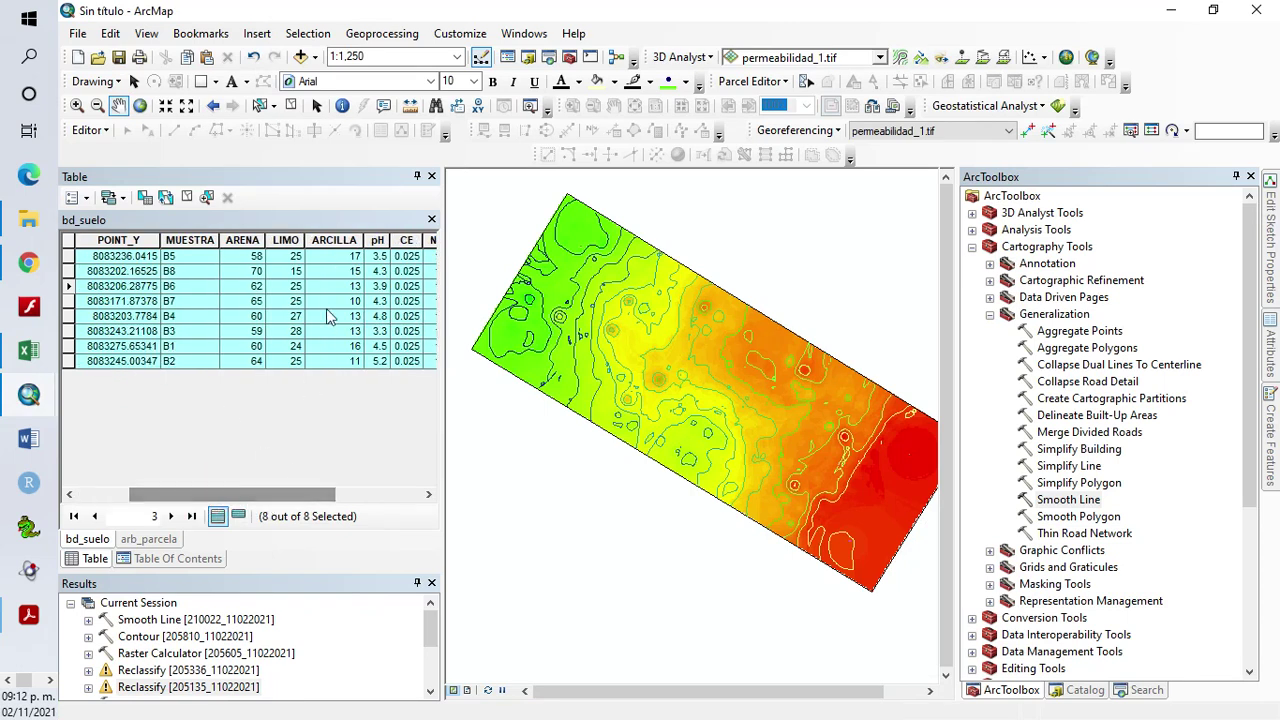
left_click(340, 258)
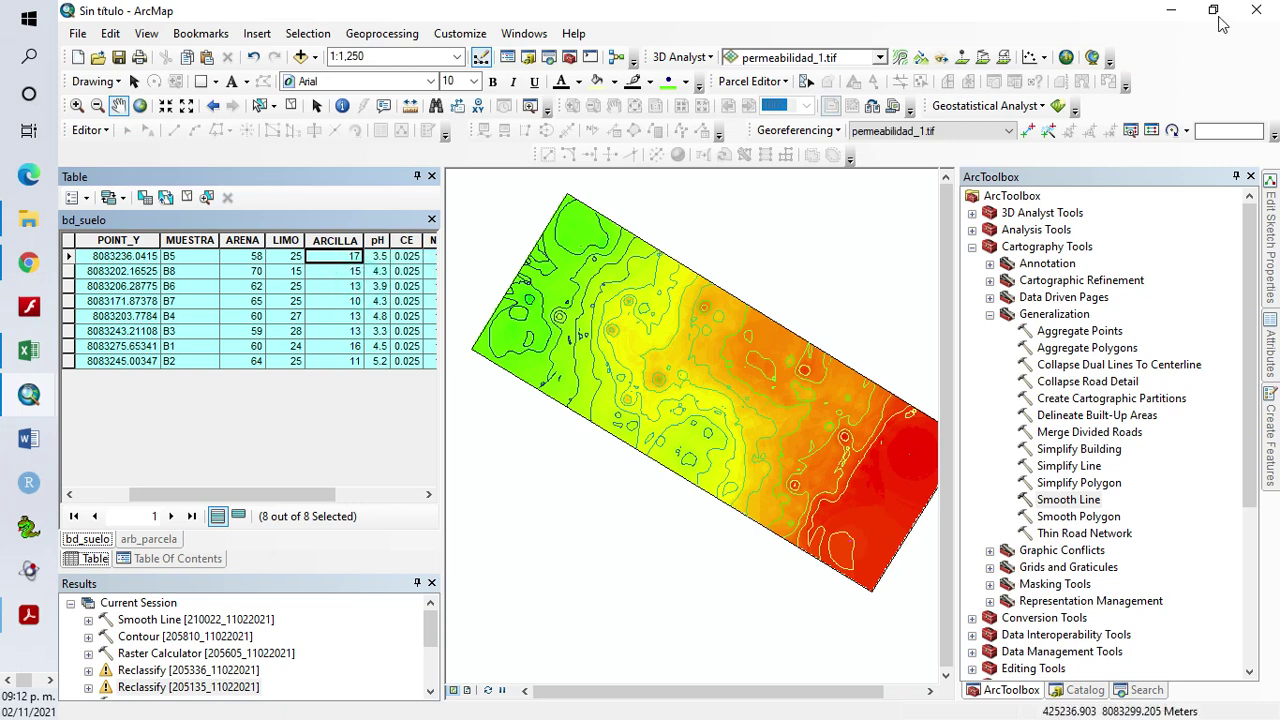
left_click(1180, 13)
right_click(350, 282)
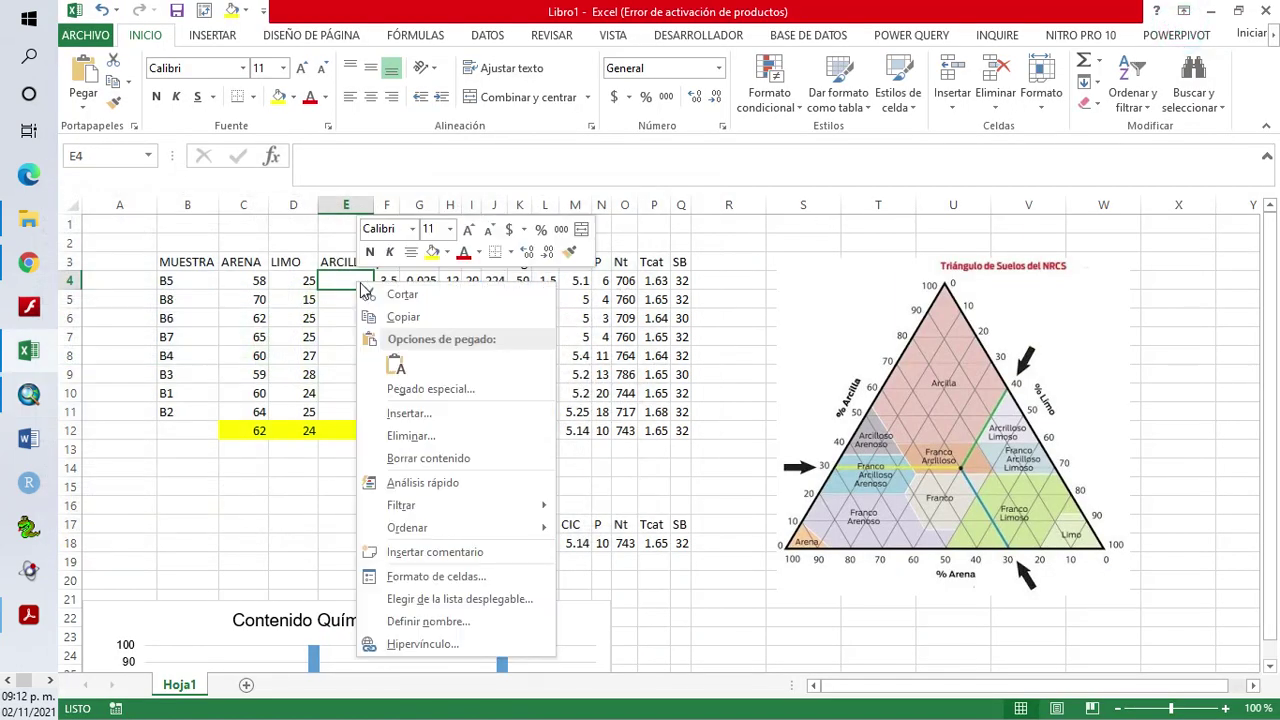
left_click(396, 367)
left_click(293, 480)
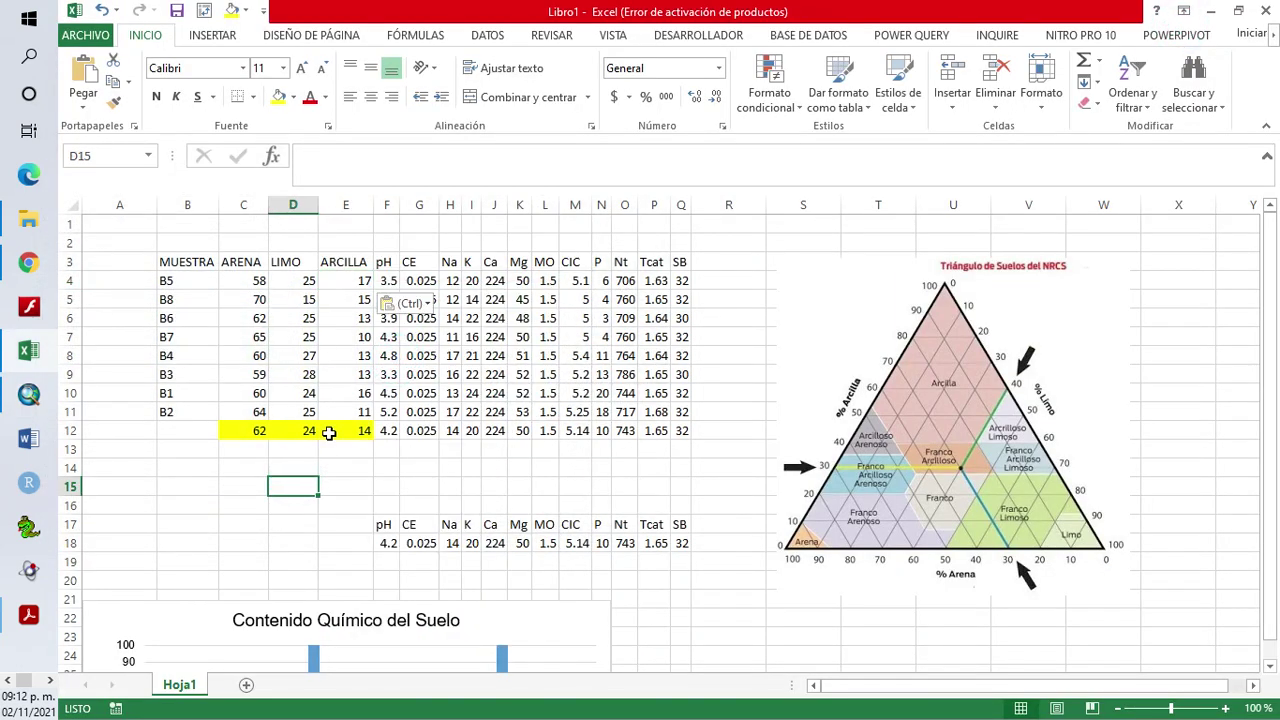
Draw a straight line on the soil triangle from near 40 on % Arcilla to 60 on % Arena, about 3.77 cm high and 2.27 cm wide
left_click(345, 431)
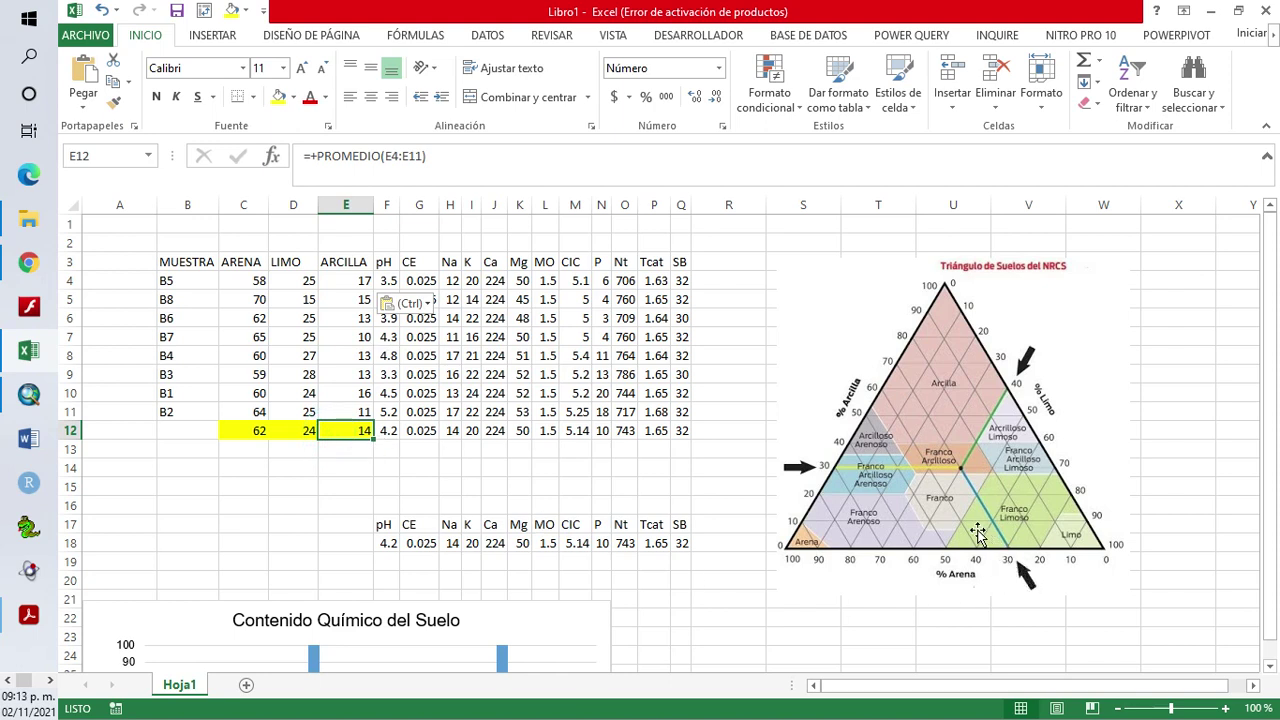
left_click(1225, 708)
left_click(1225, 708)
left_click_drag(1034, 686, 1108, 688)
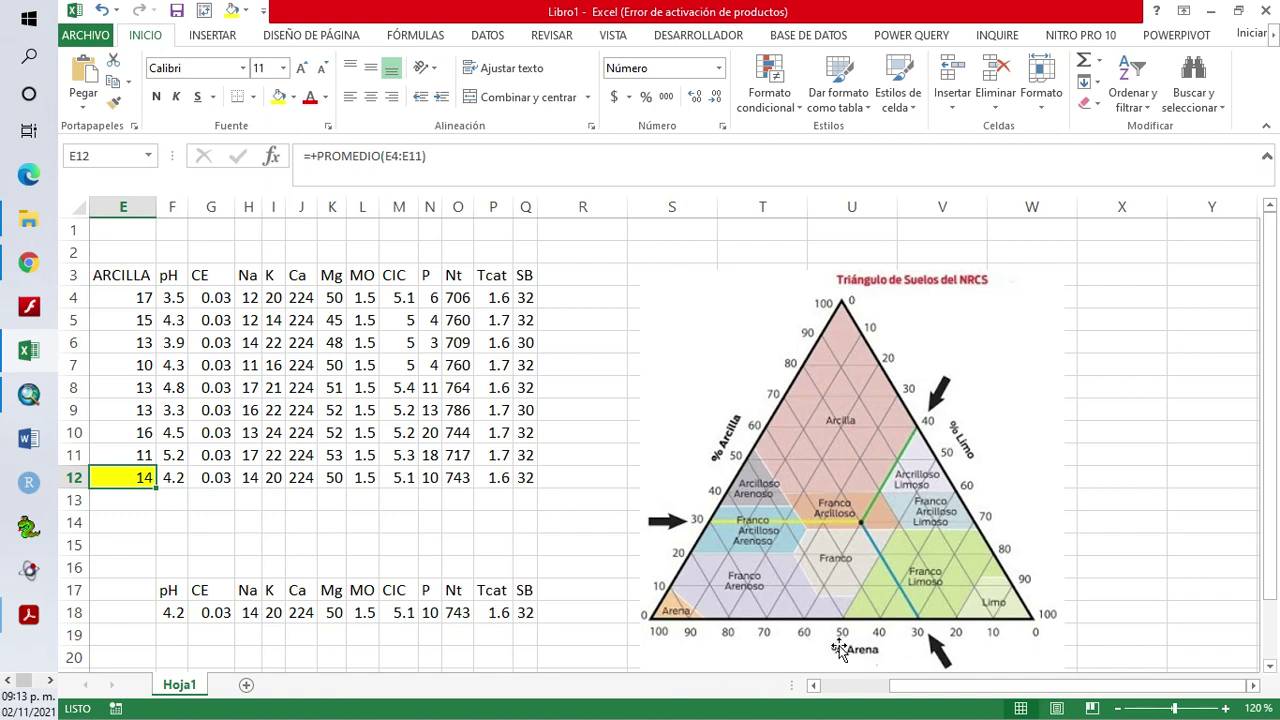
left_click_drag(924, 688, 870, 688)
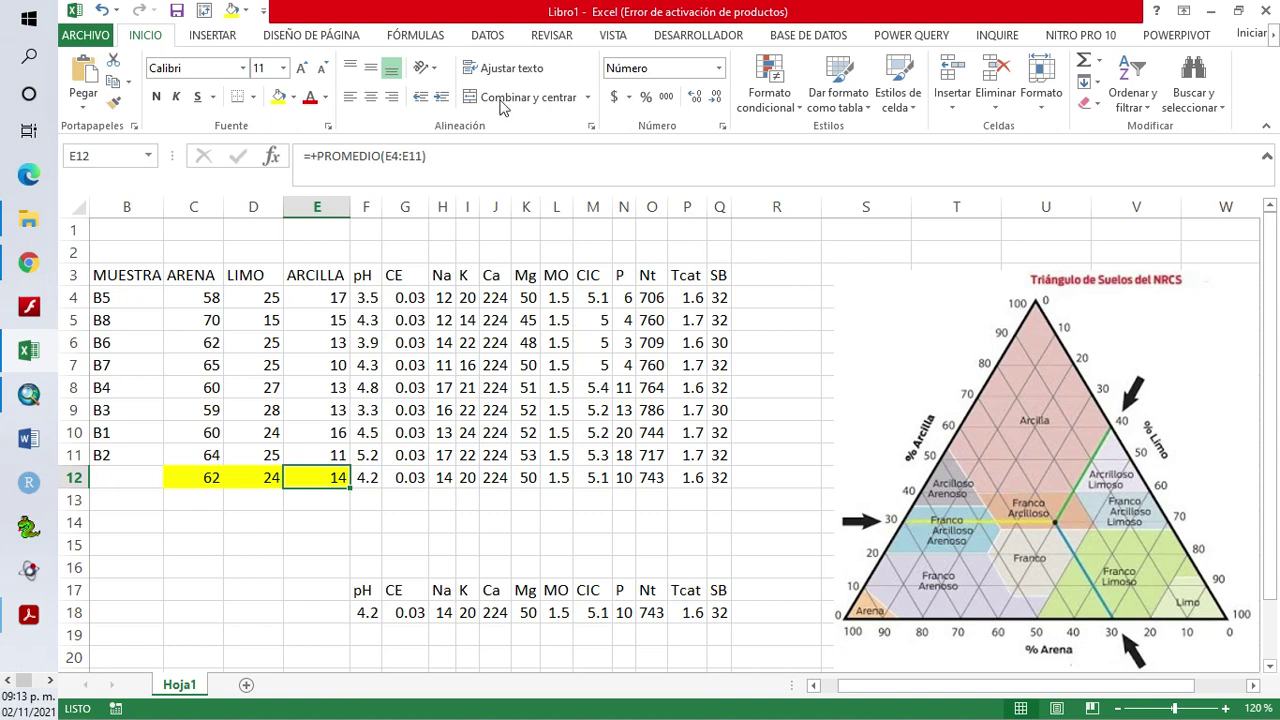
left_click(212, 36)
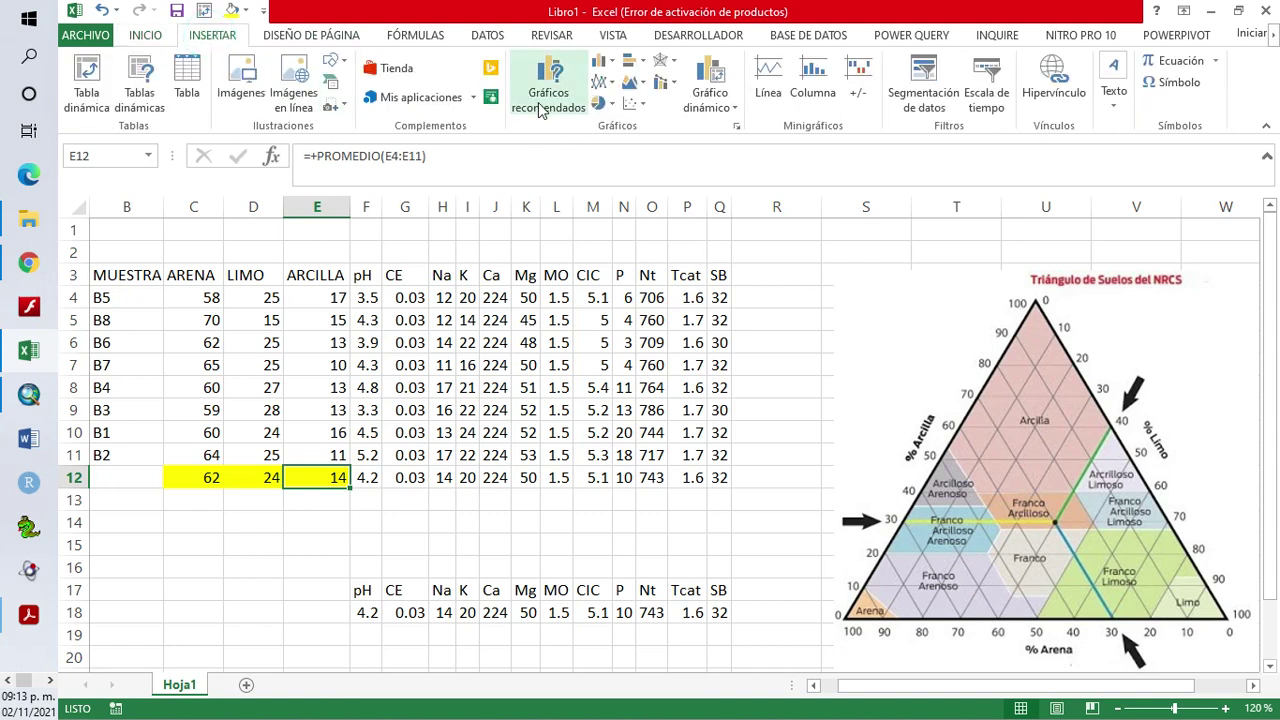
left_click(331, 64)
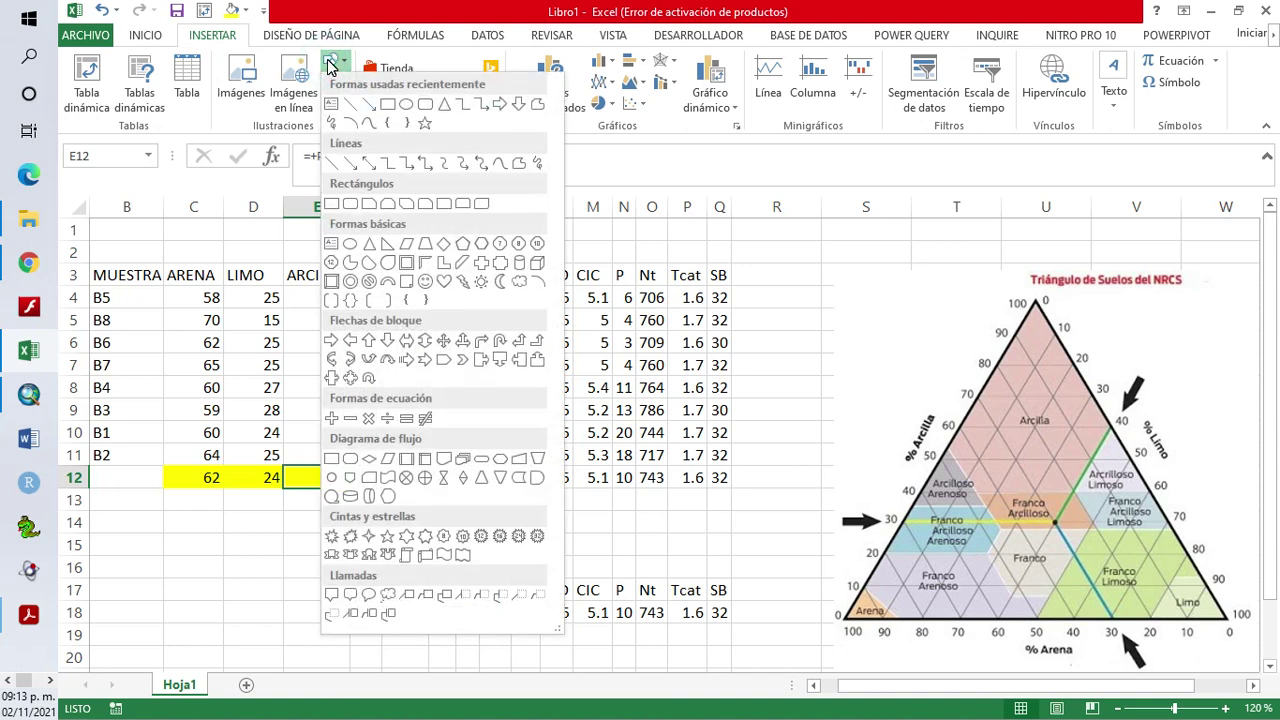
left_click(351, 107)
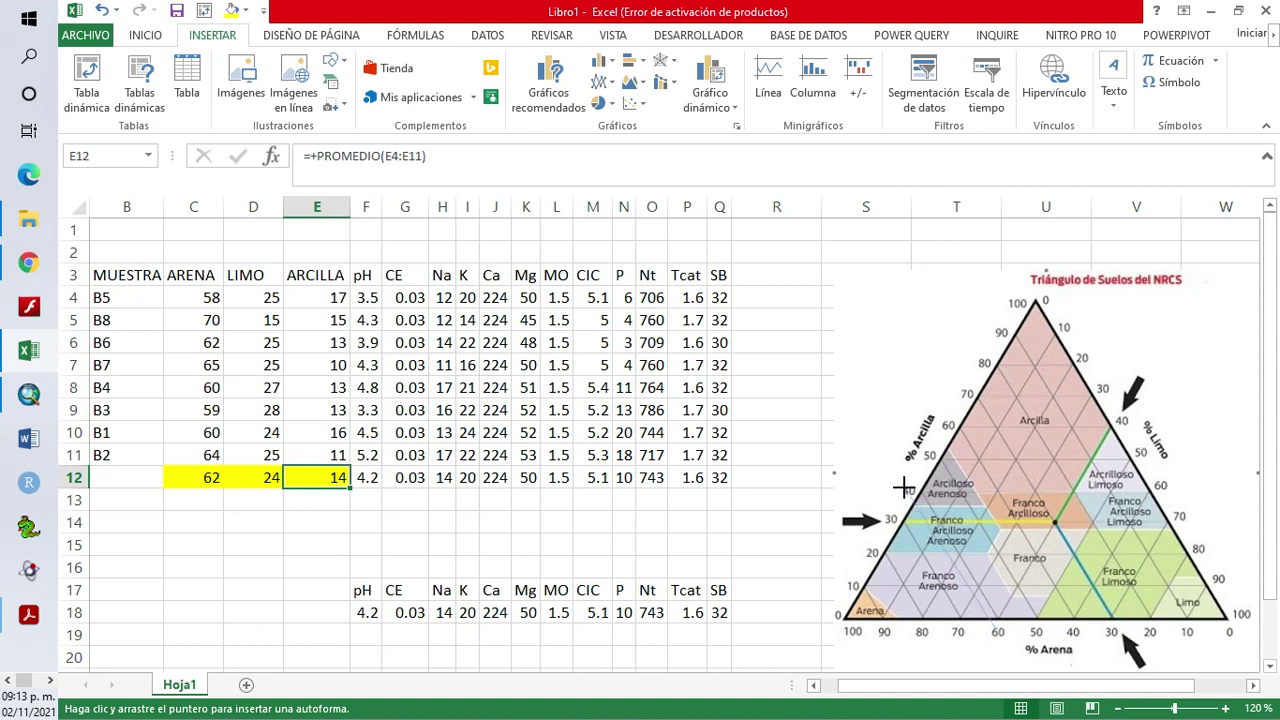
left_click_drag(898, 469, 997, 630)
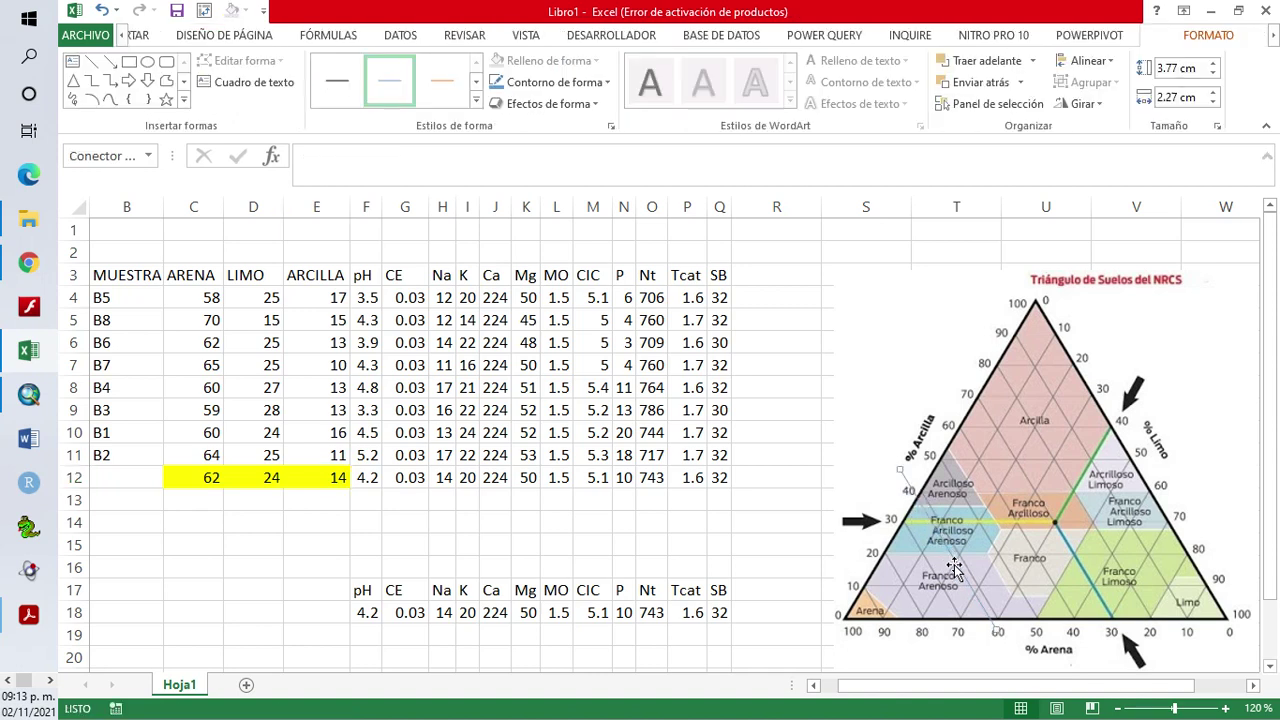
Set the line's outline color to dark red and its weight to 3 pt
left_click(608, 83)
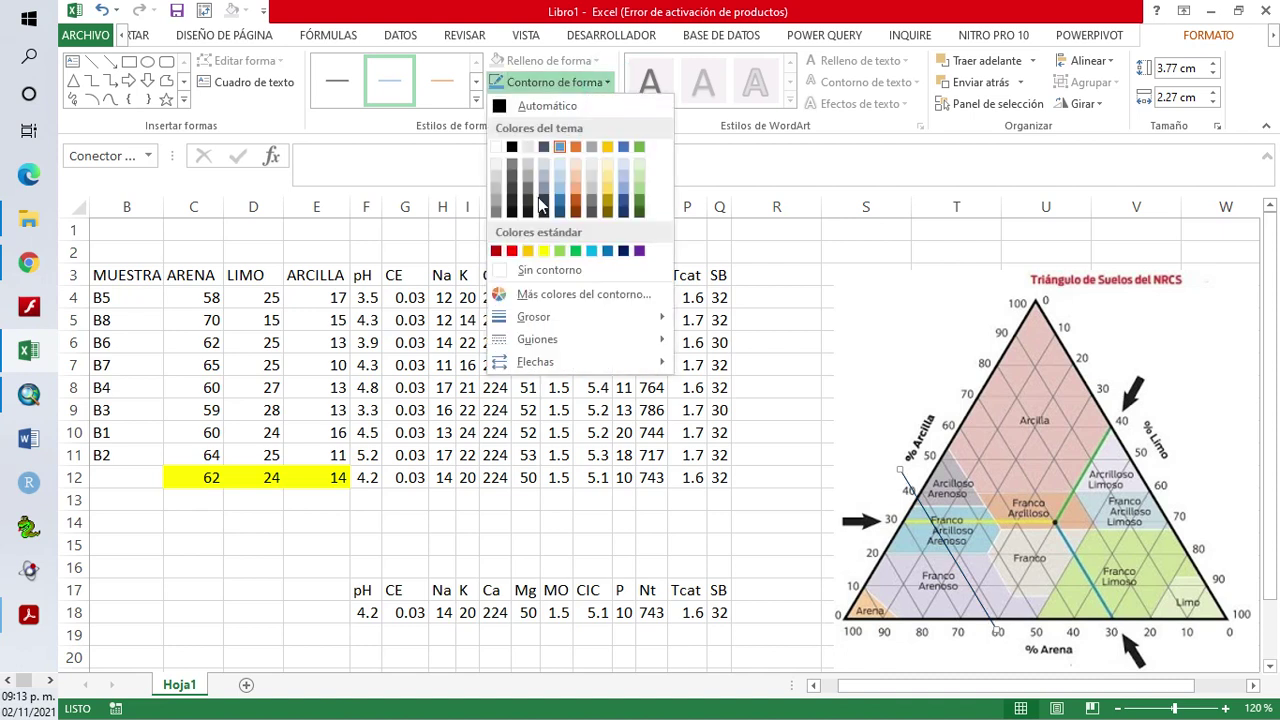
left_click(497, 251)
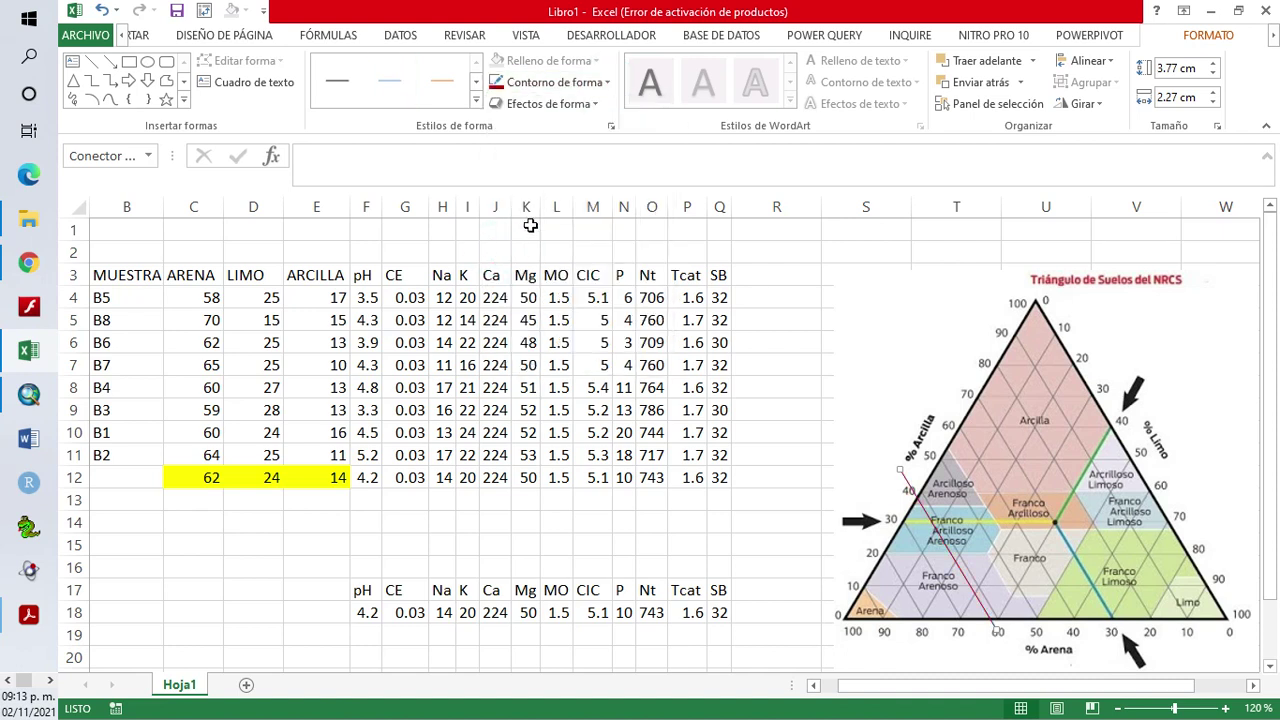
left_click(606, 84)
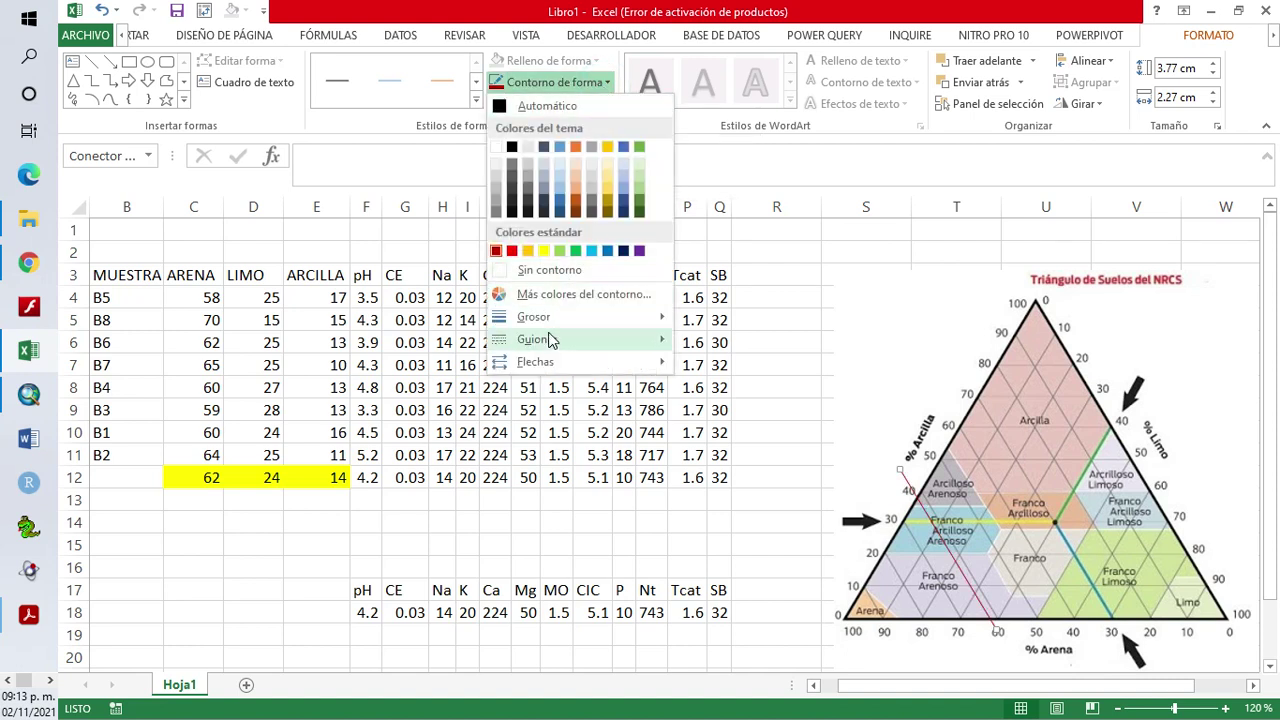
mouse_move(549, 344)
mouse_move(562, 318)
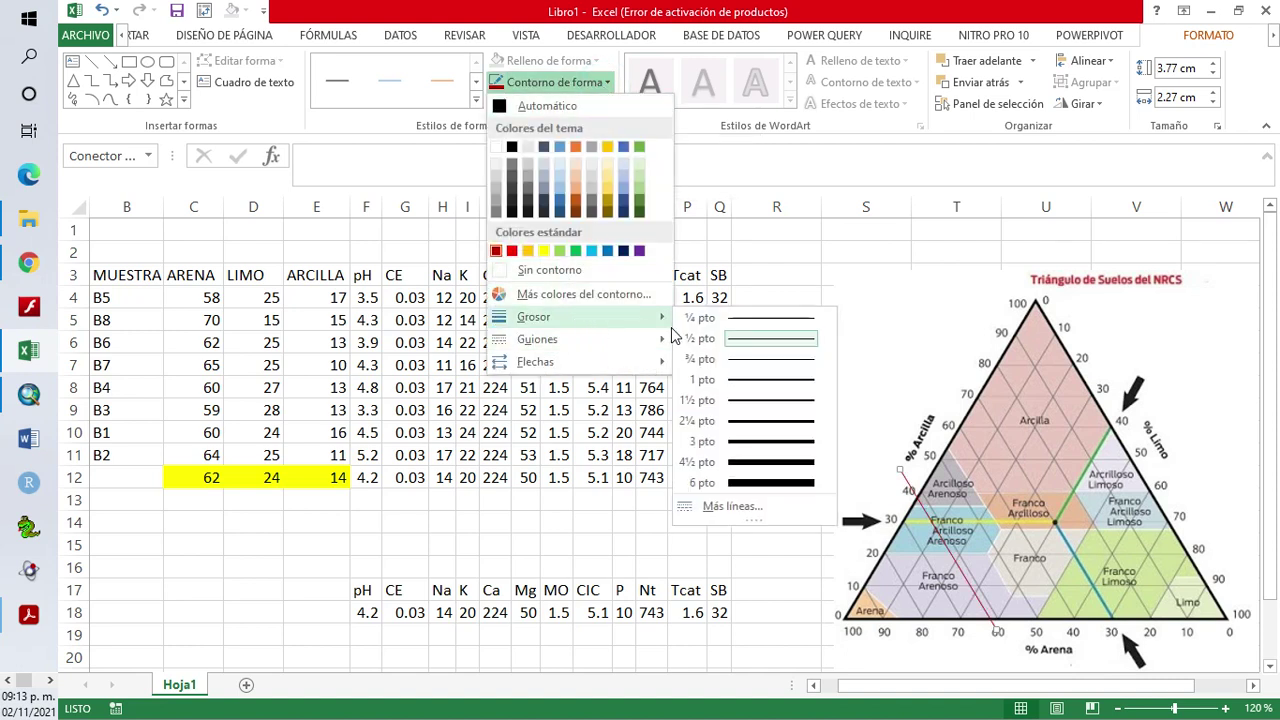
left_click(771, 441)
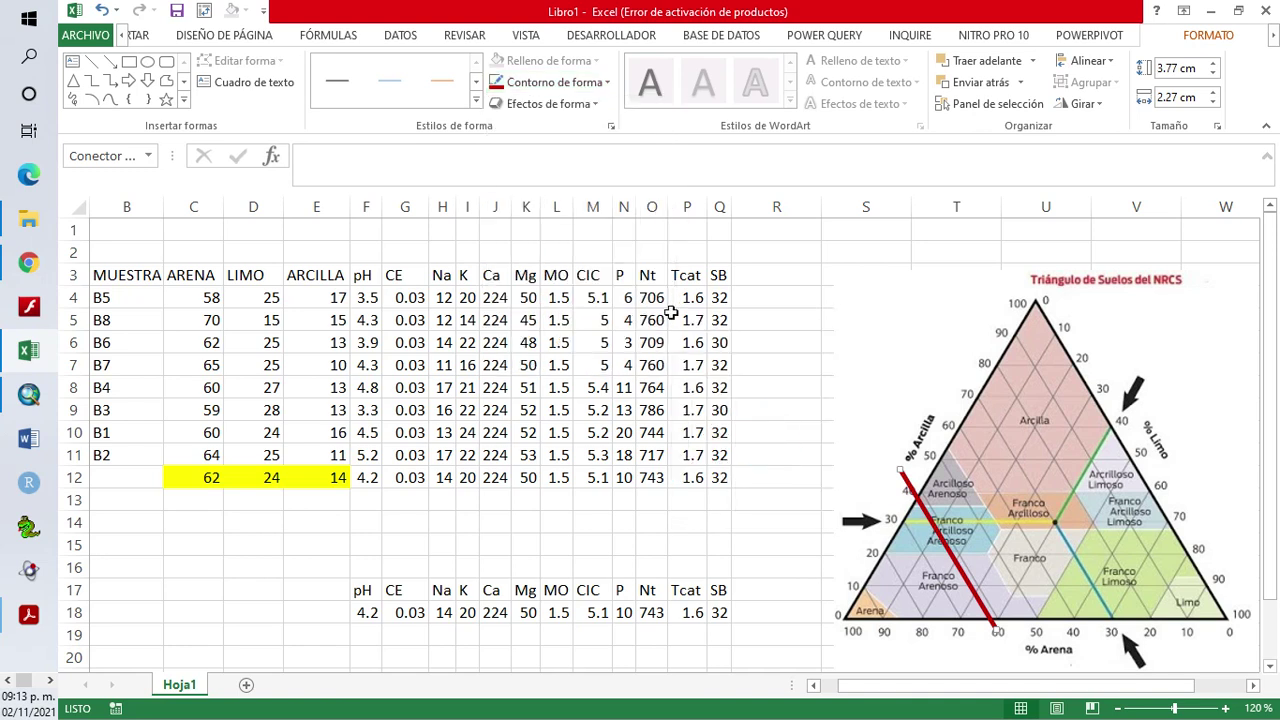
Set the weight of the dark red line on the soil triangle to 1½ pt
left_click(545, 88)
mouse_move(599, 316)
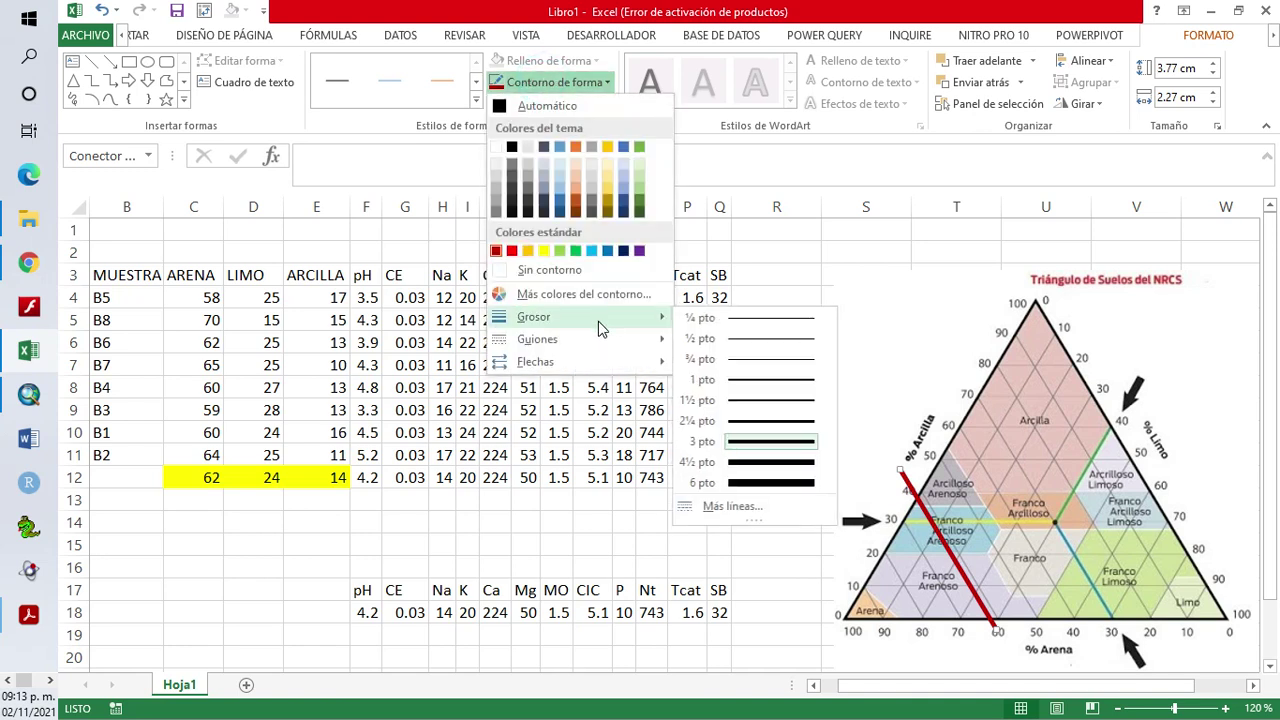
left_click(781, 404)
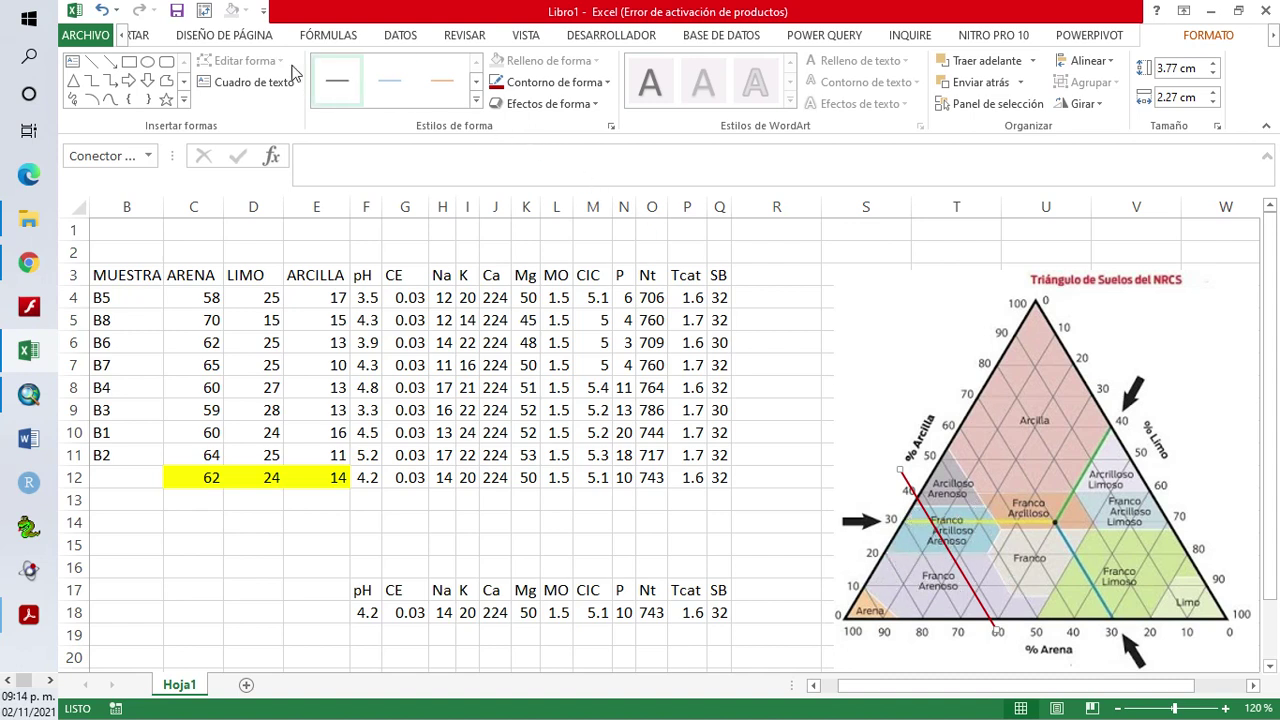
Draw a horizontal line about 8.45 cm wide across the soil triangle near 15 % Arcilla, with a dark red 1½ pt outline
left_click(91, 61)
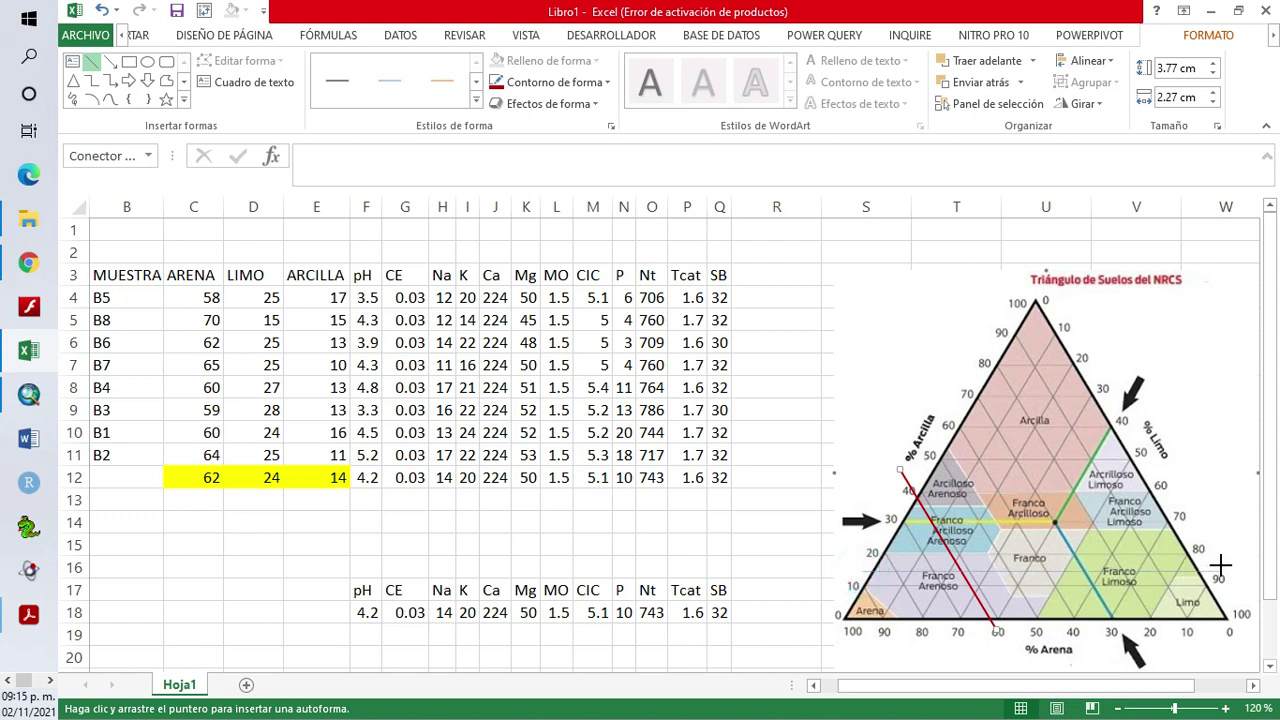
left_click_drag(862, 572, 1220, 566)
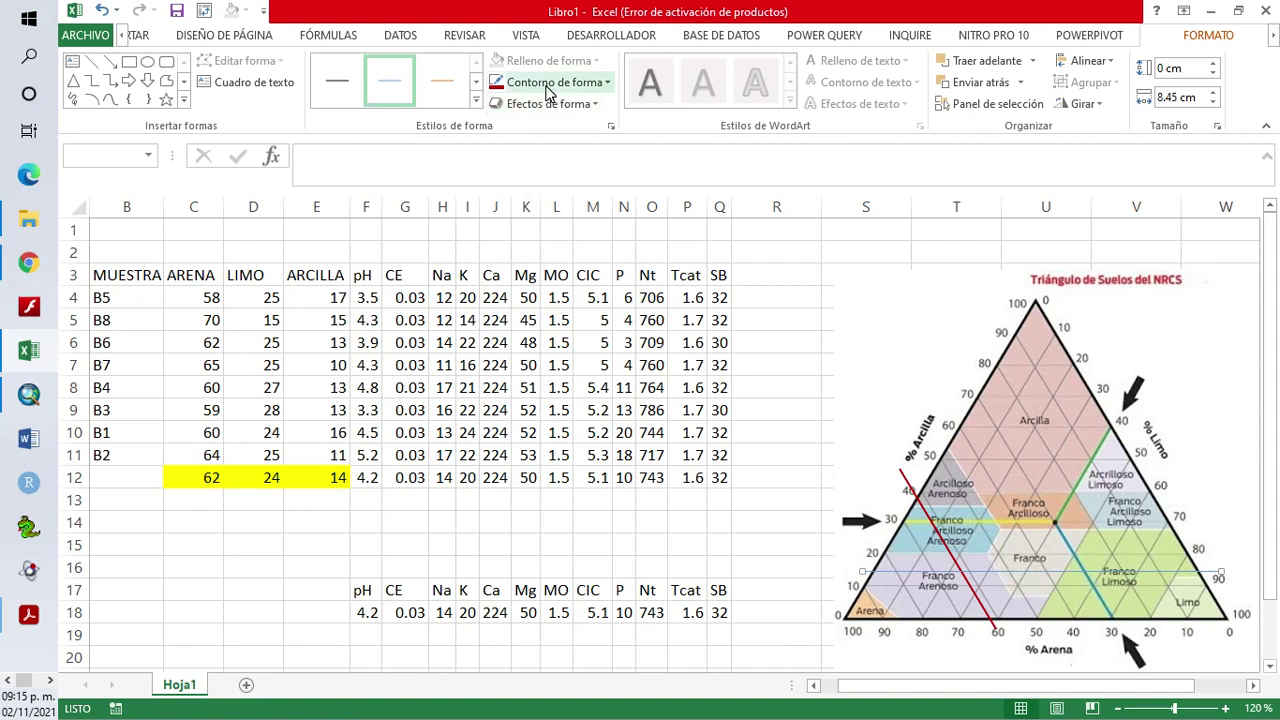
left_click(496, 82)
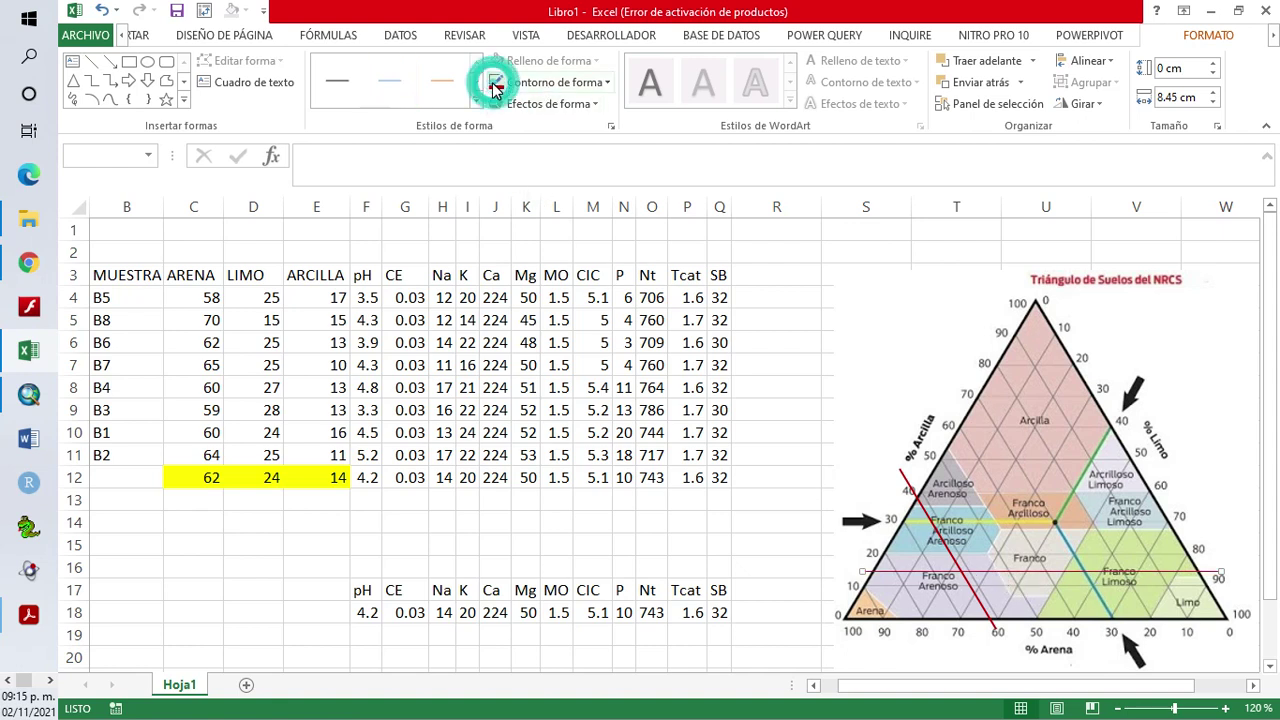
left_click(608, 84)
mouse_move(610, 320)
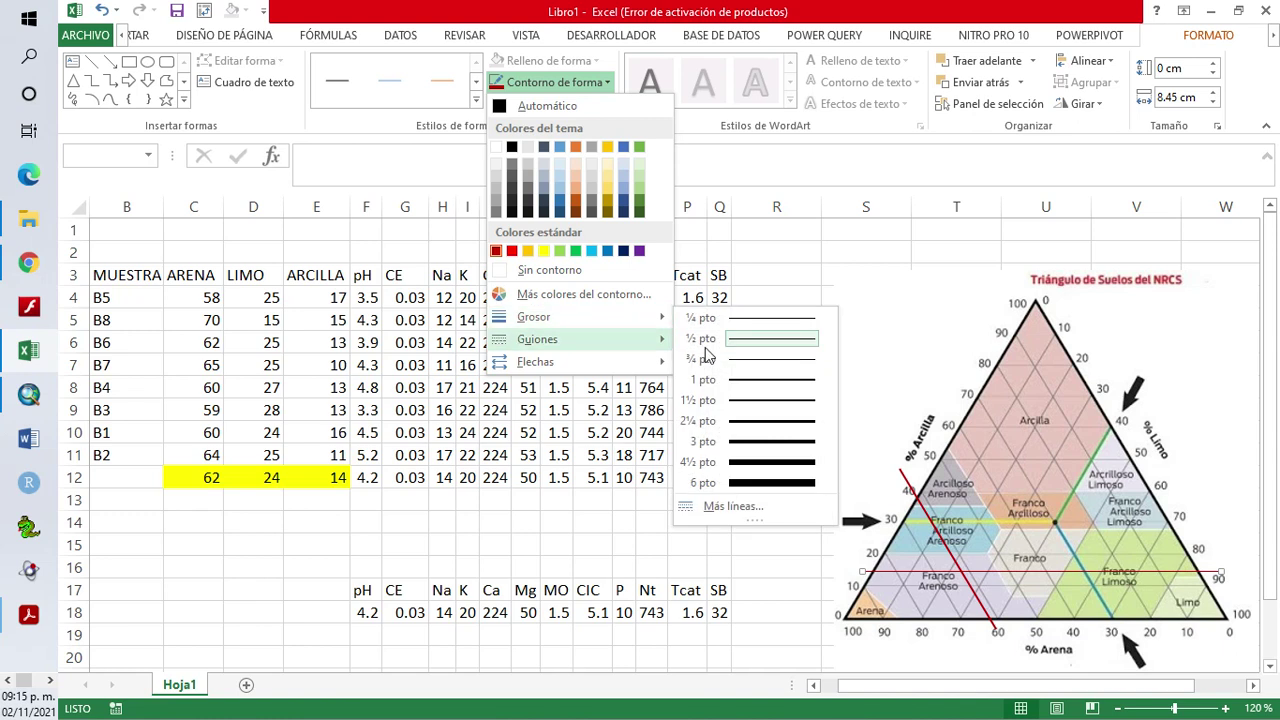
left_click(752, 410)
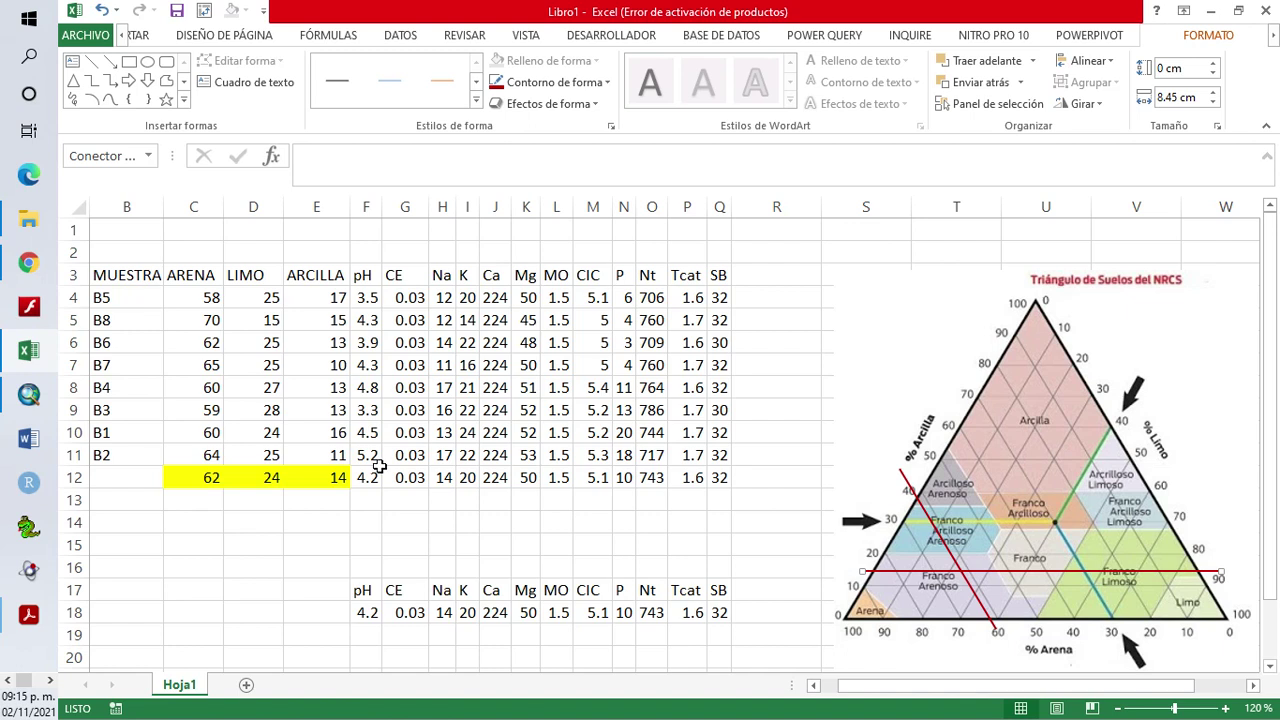
Draw a straight line from below 80 on % Arena up to between 20 and 30 on % Limo, about 6.5 cm high and 3.95 cm wide
left_click(262, 478)
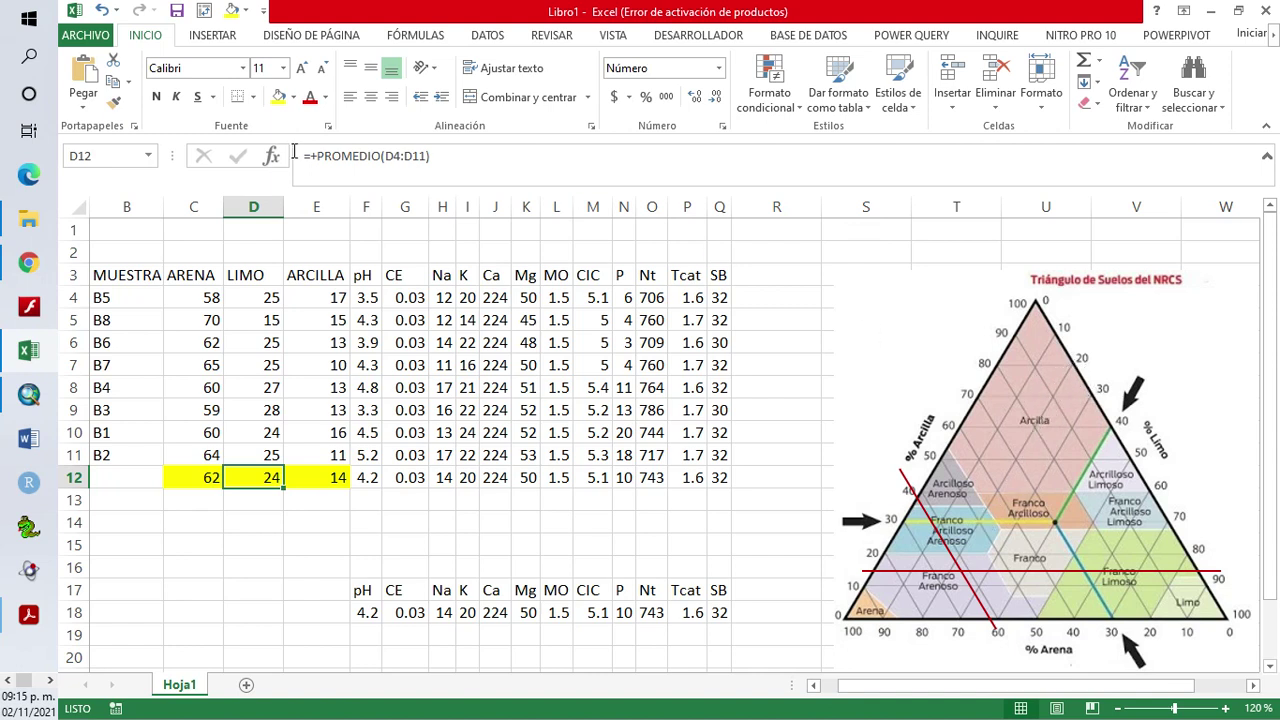
left_click(212, 40)
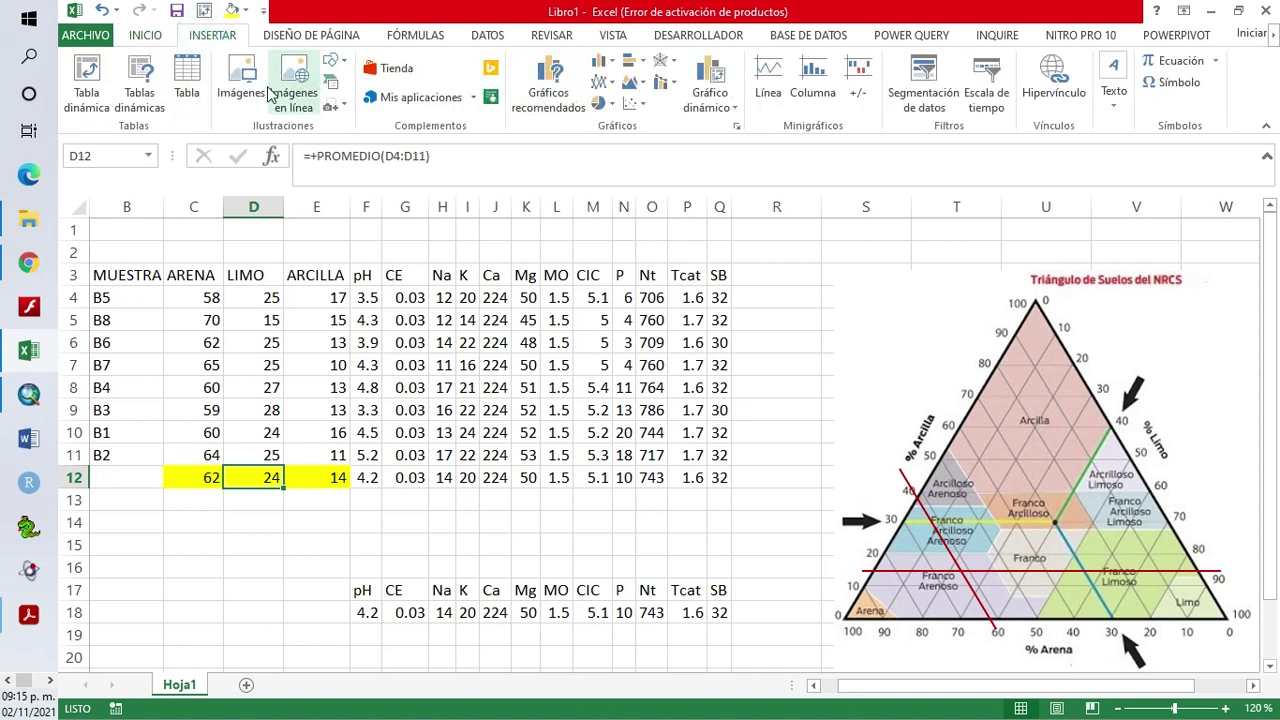
left_click(332, 60)
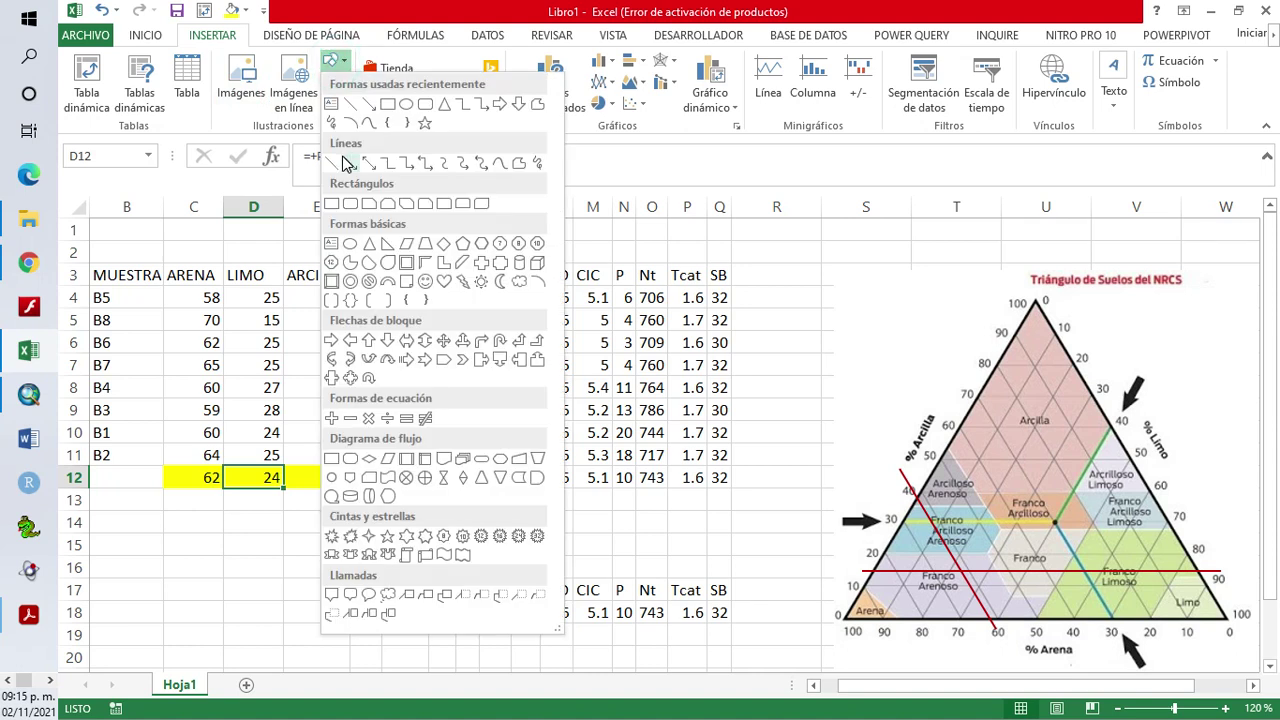
left_click(330, 163)
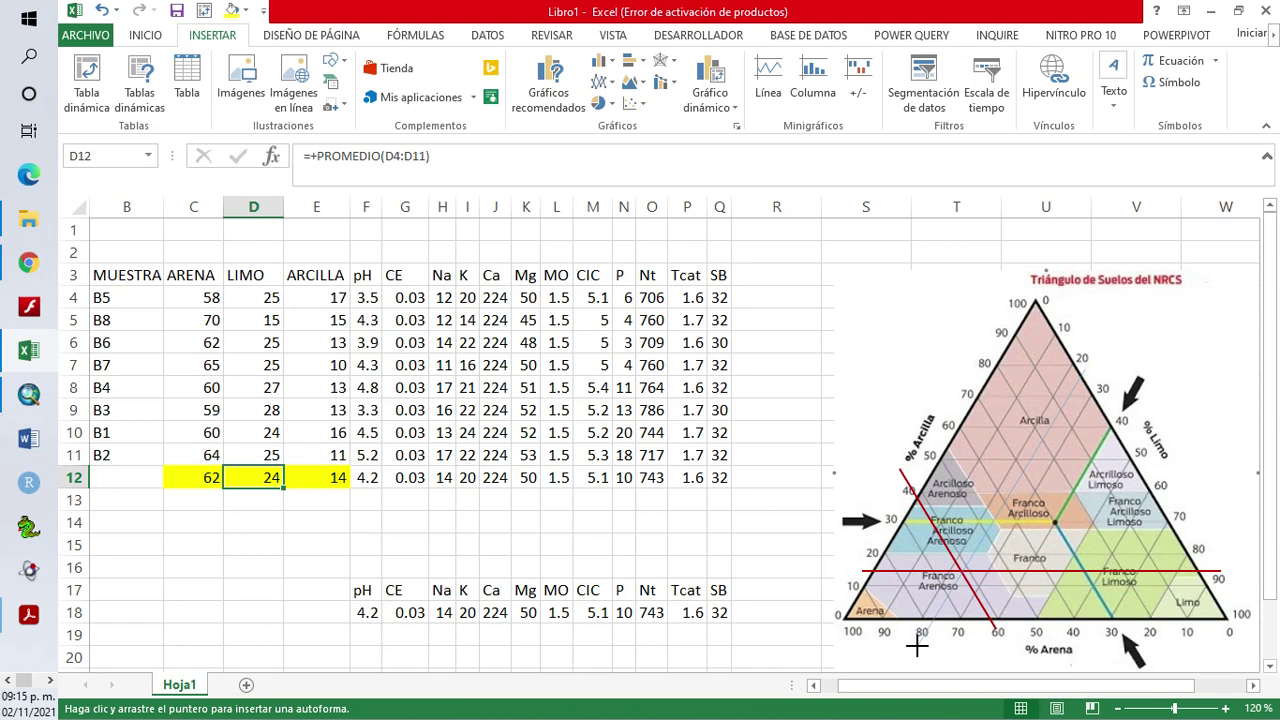
left_click_drag(917, 646, 1085, 369)
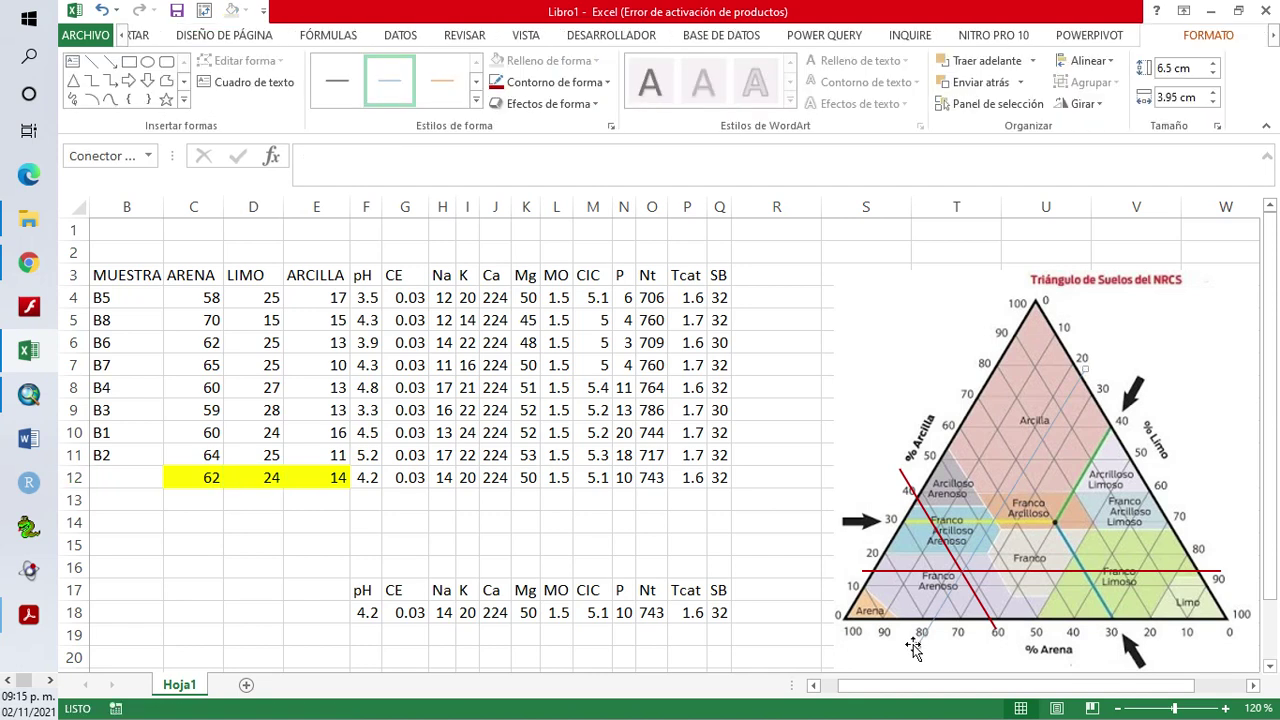
Give the % Limo line a dark red outline with a weight of 1½ pt
left_click(533, 83)
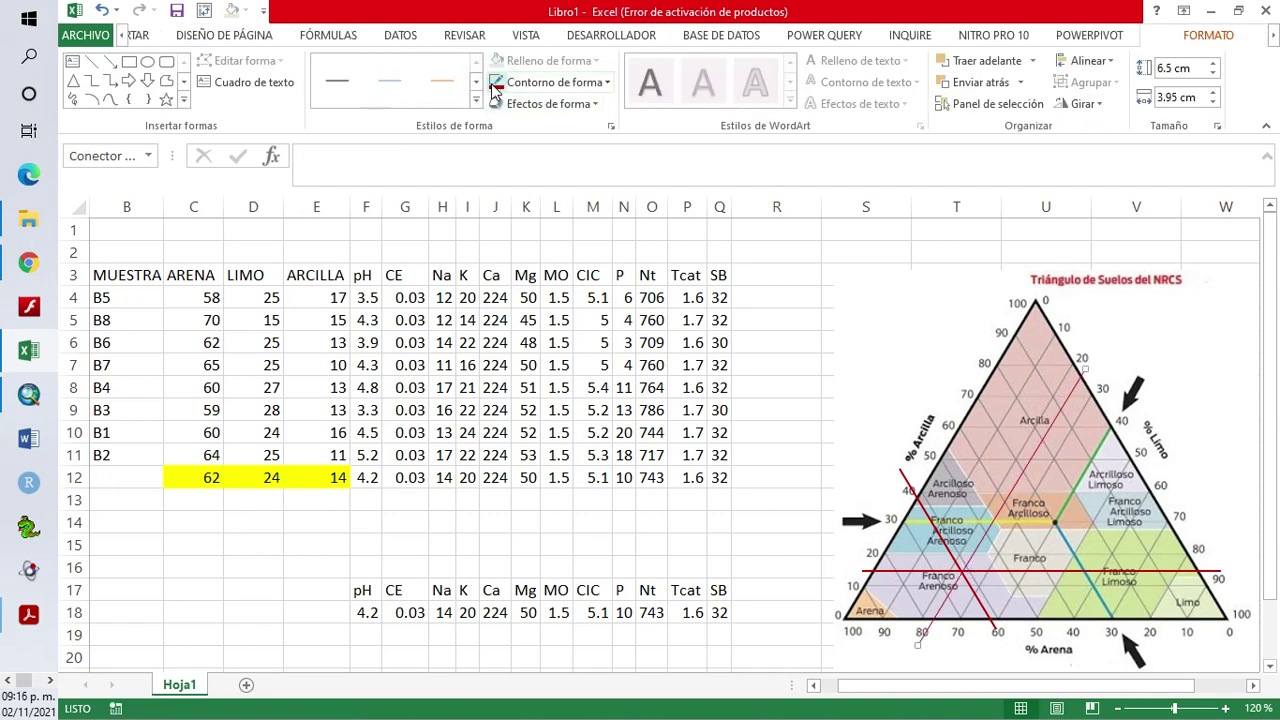
left_click(604, 83)
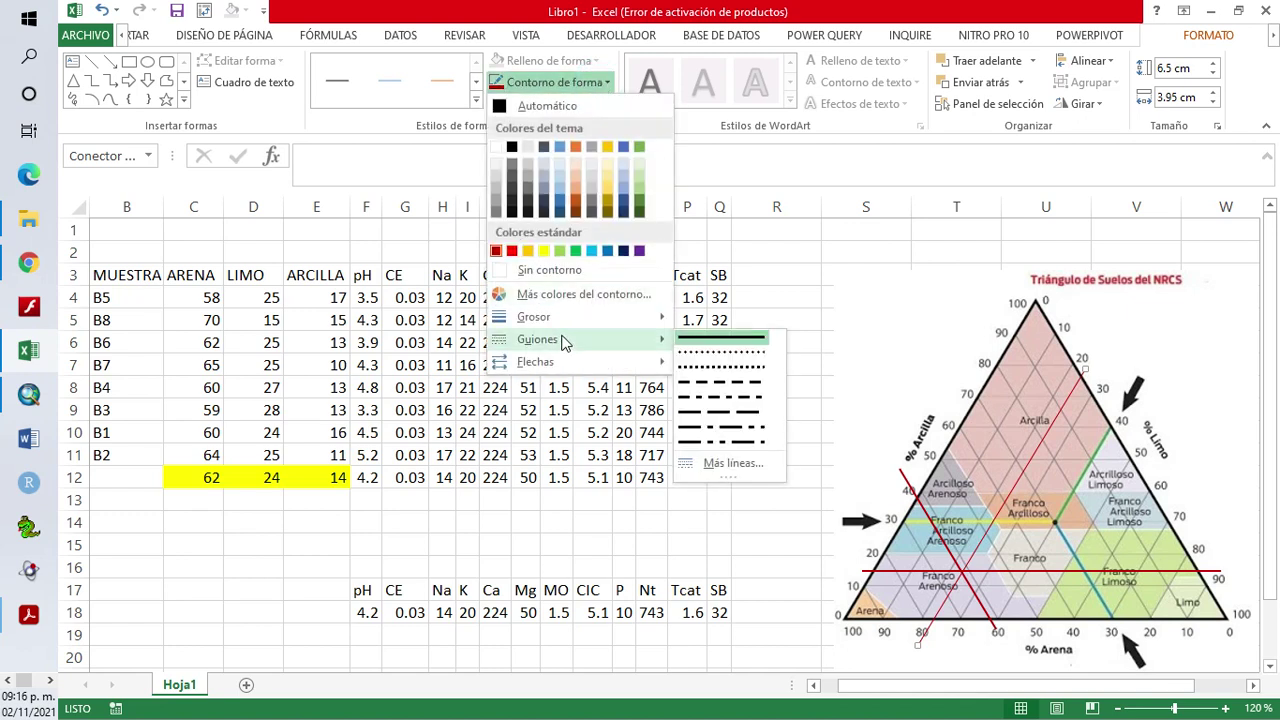
mouse_move(586, 317)
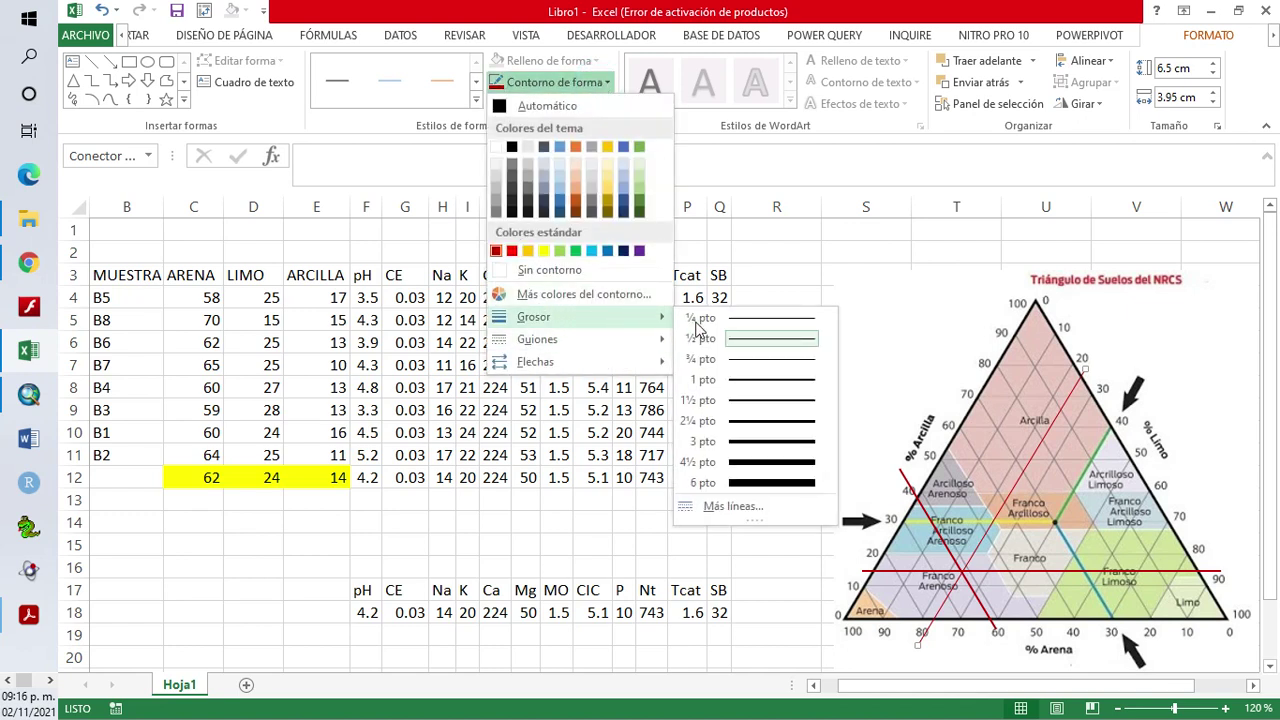
left_click(760, 400)
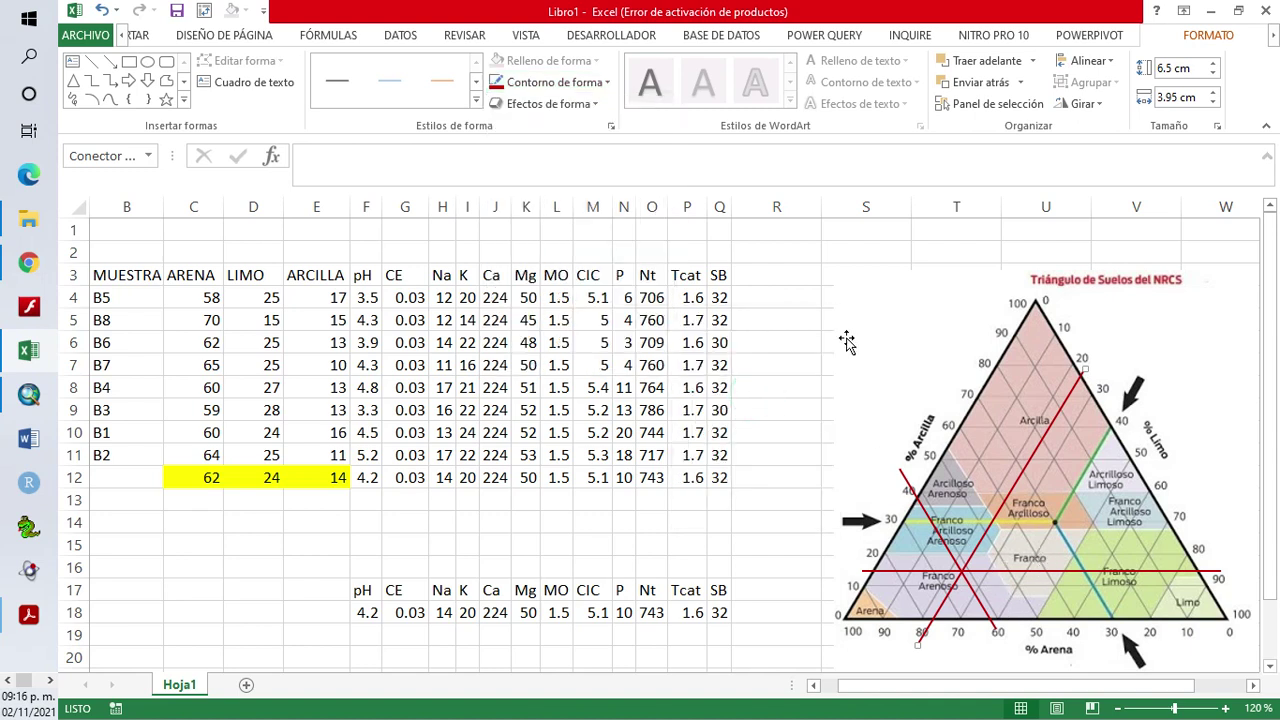
Examine up close which texture class of the soil triangle contains the crossing point of the three dark red lines
left_click(1225, 708)
left_click(1225, 708)
left_click_drag(1020, 690, 1066, 693)
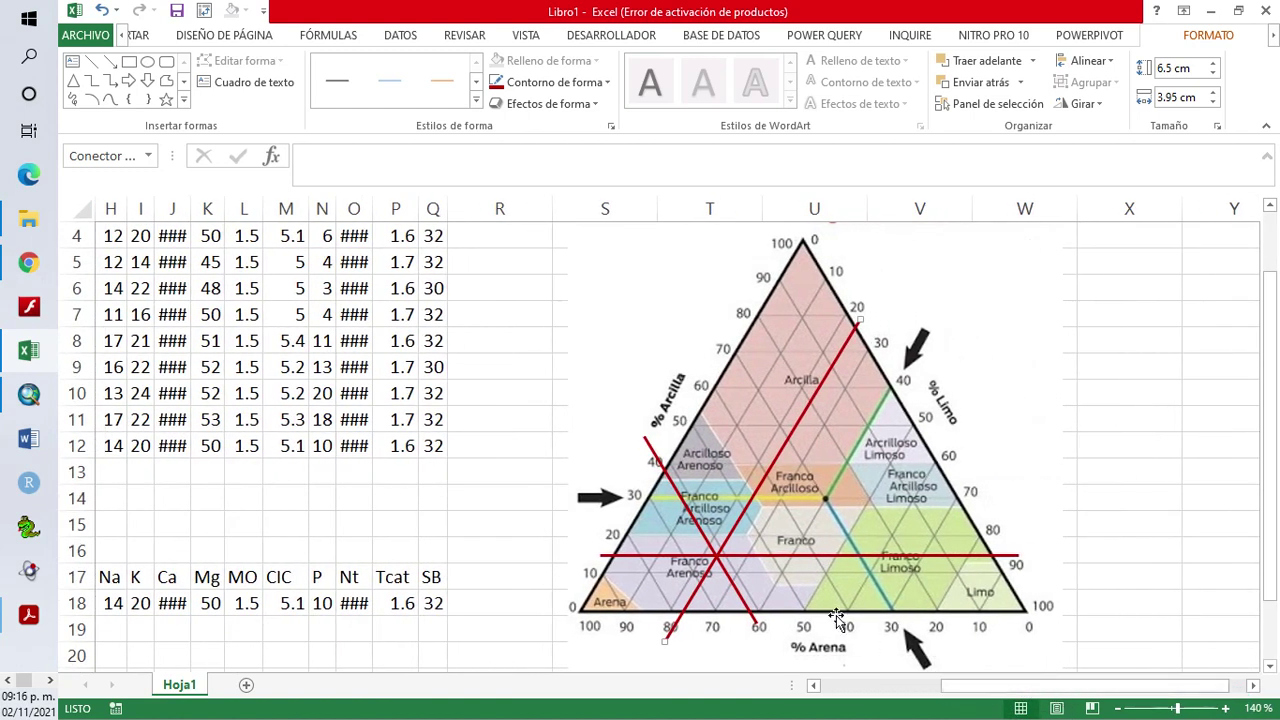
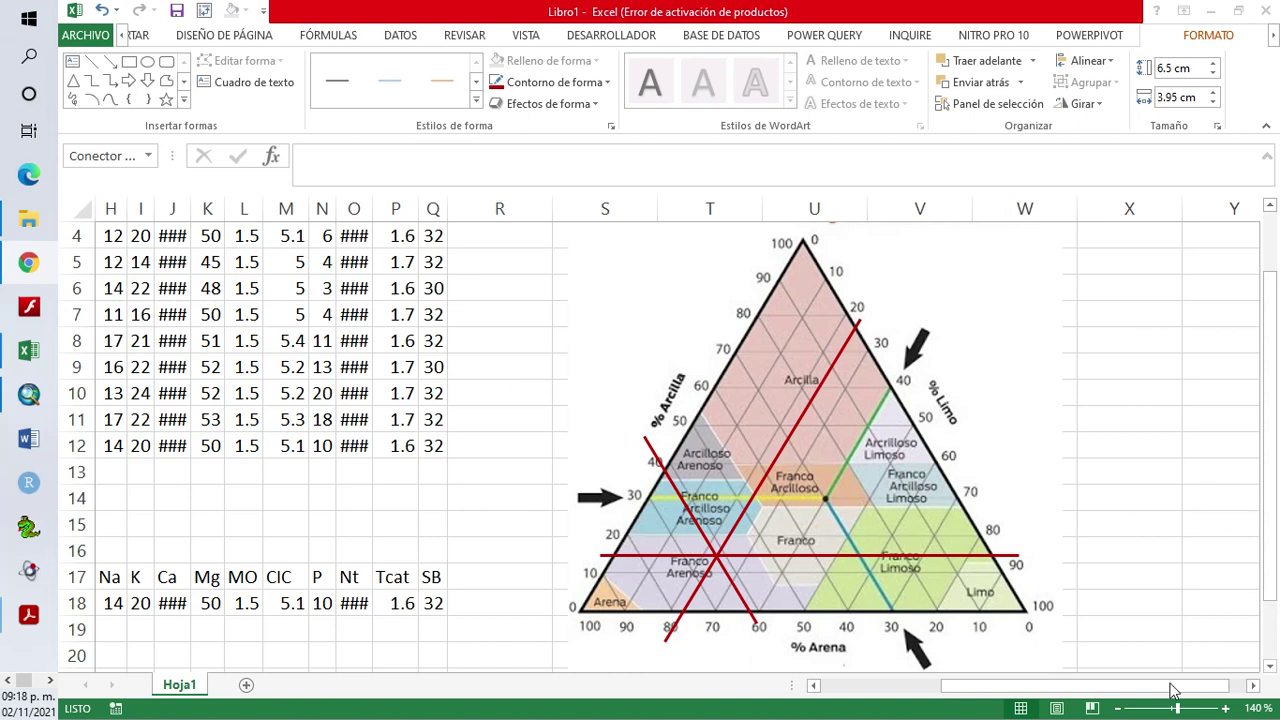
left_click(1117, 709)
left_click(1117, 709)
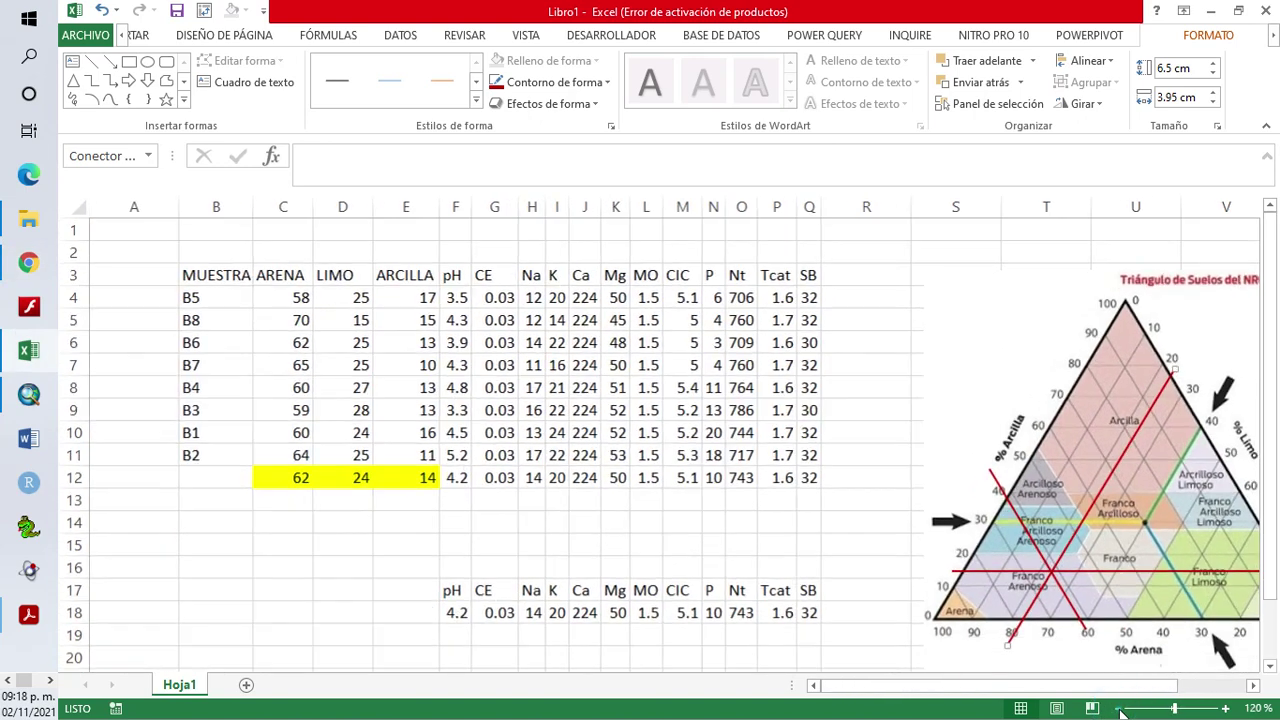
Paste the copied Escala del pH image, place it just below the averages row, and compare the average pH in F12 with it
left_click(1118, 709)
scroll(667, 528, "down", 2)
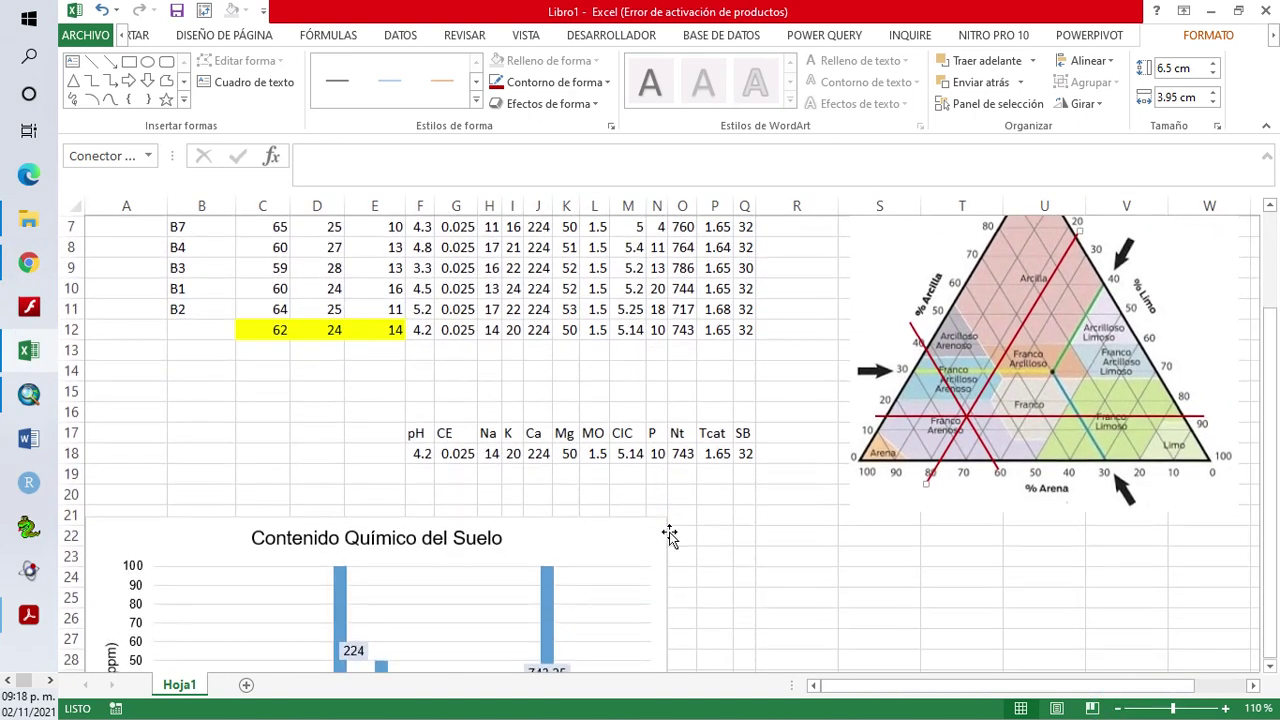
left_click(812, 558)
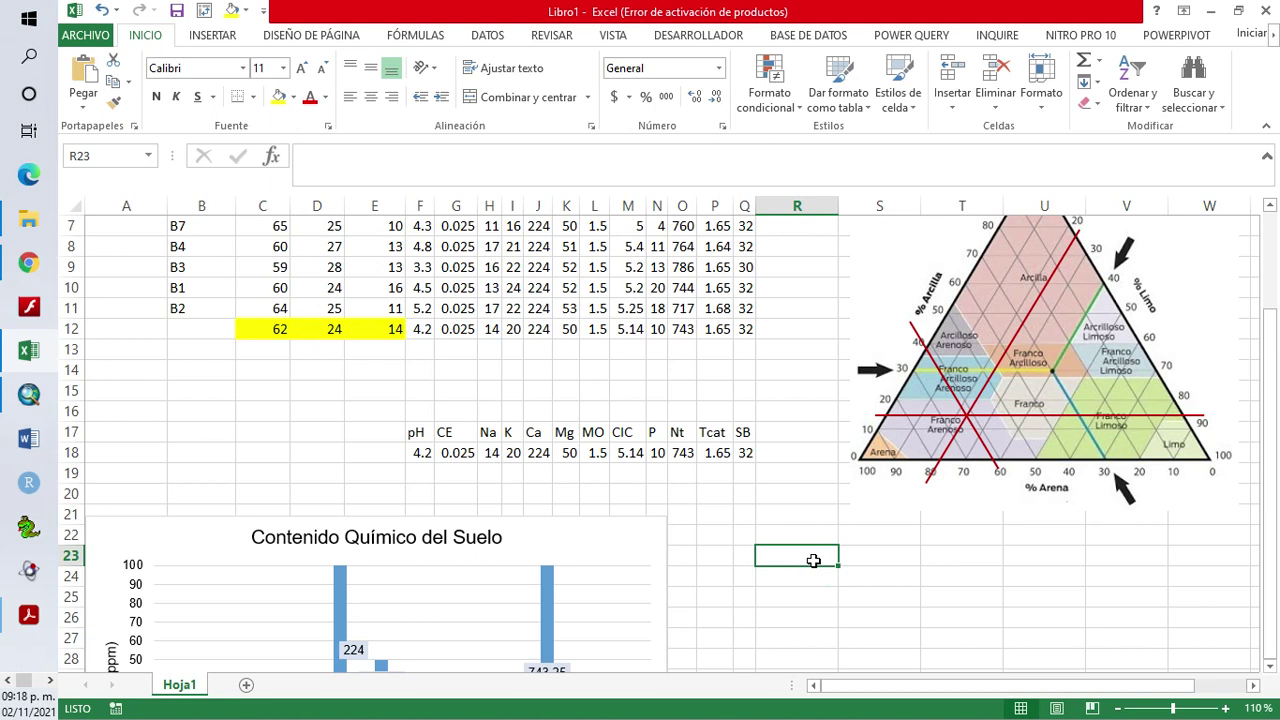
key("ctrl+v")
left_click_drag(868, 612, 371, 437)
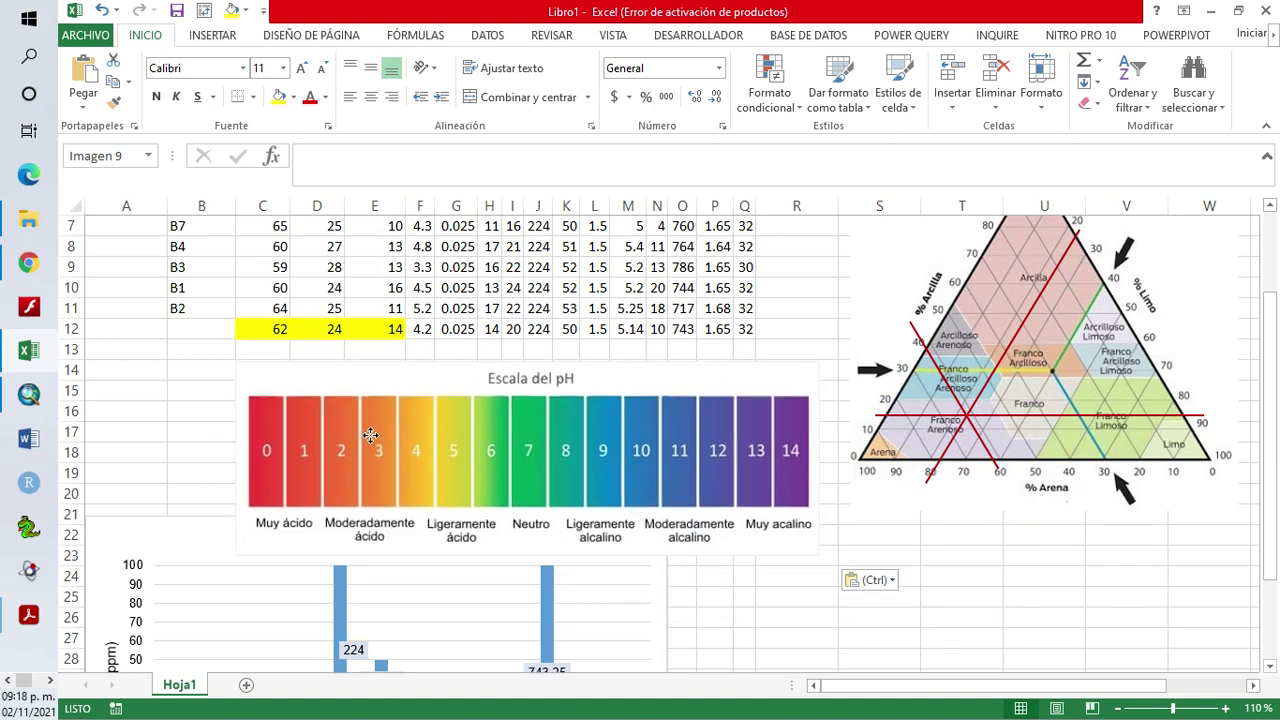
scroll(456, 408, "up", 2)
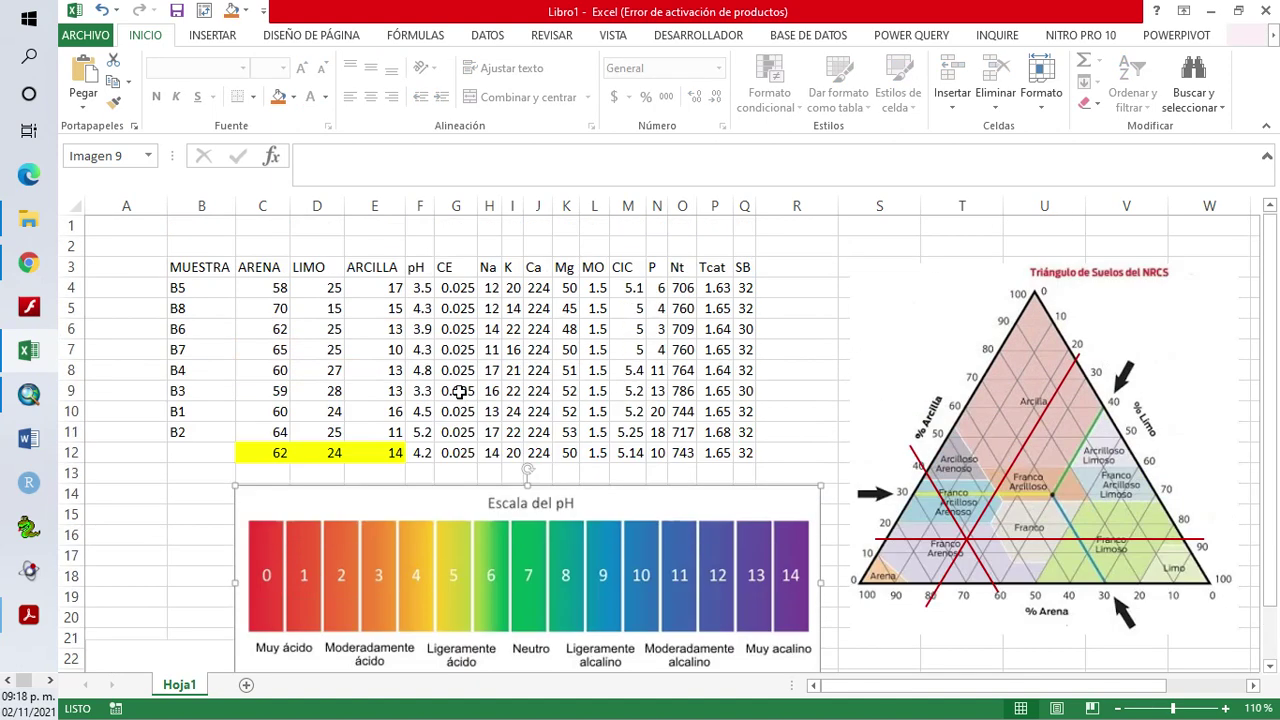
left_click(421, 453)
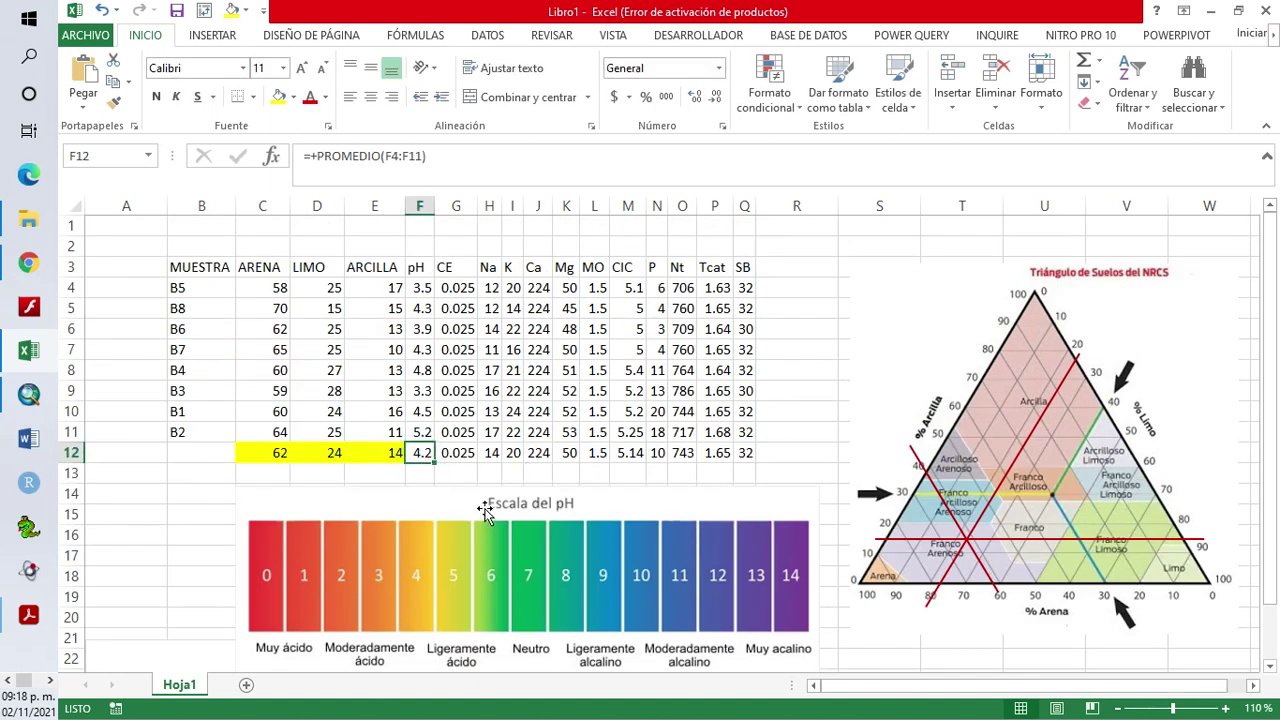
scroll(484, 510, "down", 1)
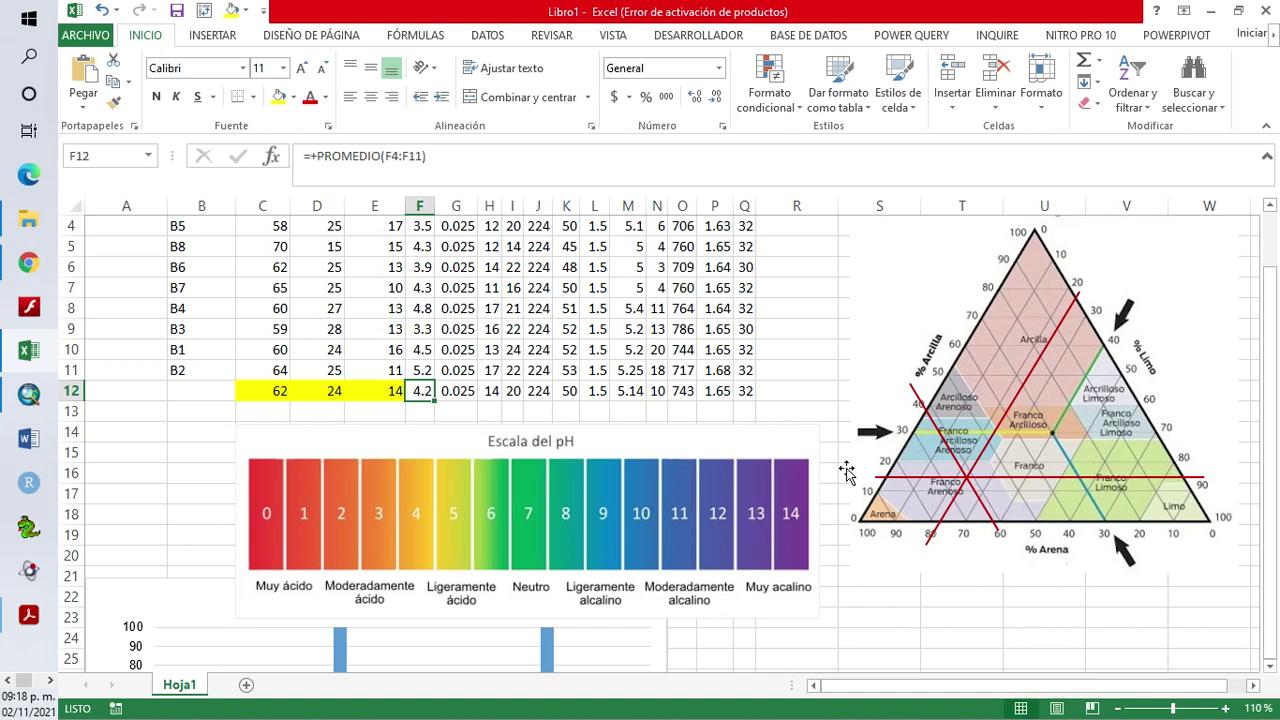
Start saving the workbook as a new file and browse to the folder C:\SIG_PFC\PRACT5
left_click(92, 38)
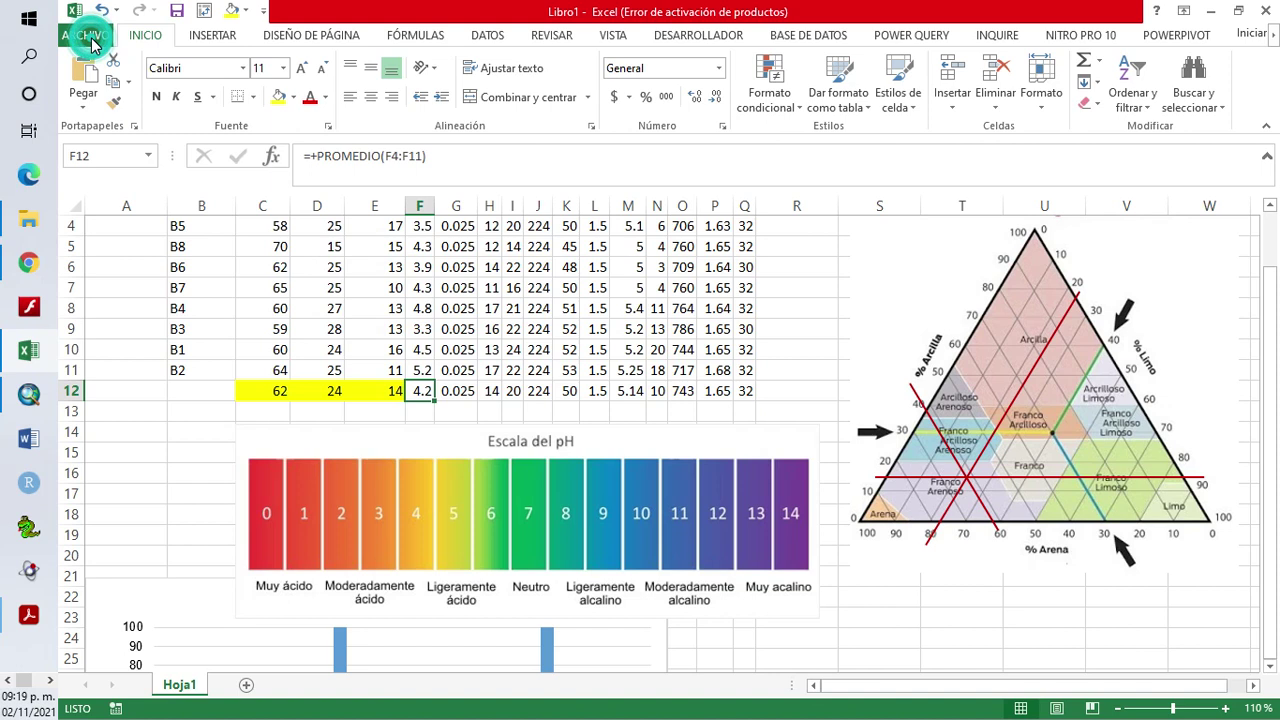
left_click(117, 223)
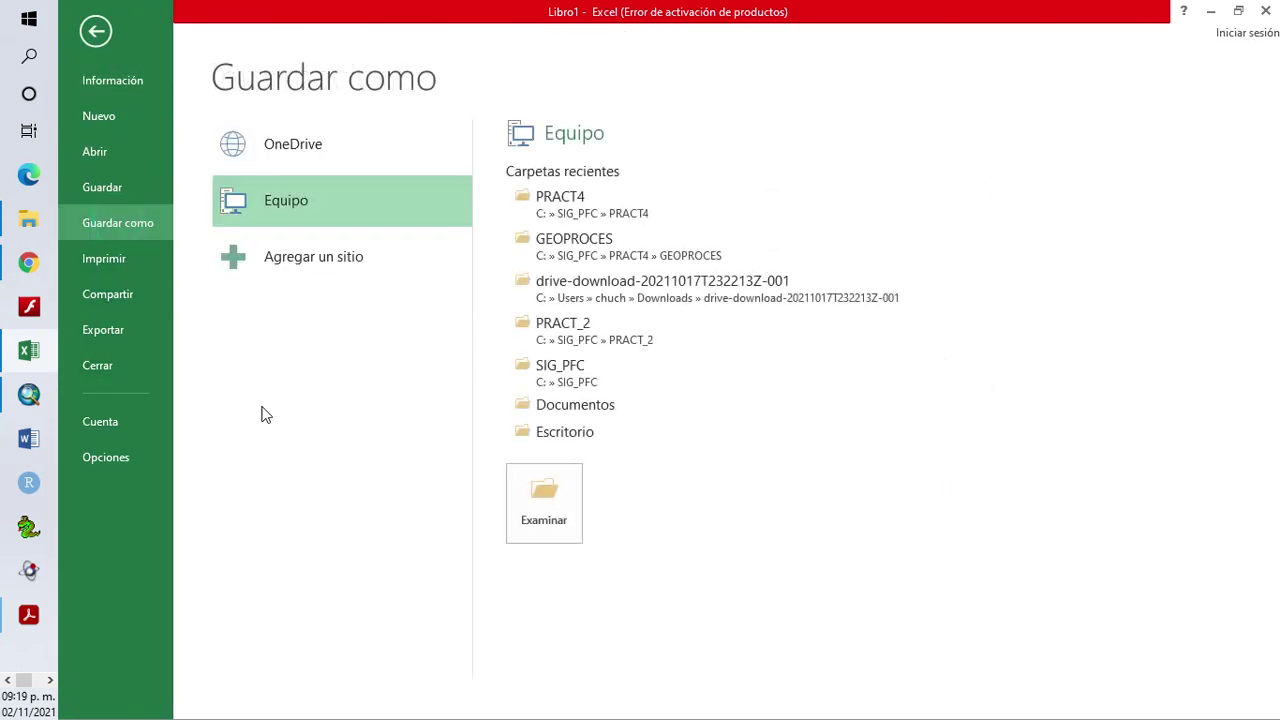
left_click(535, 509)
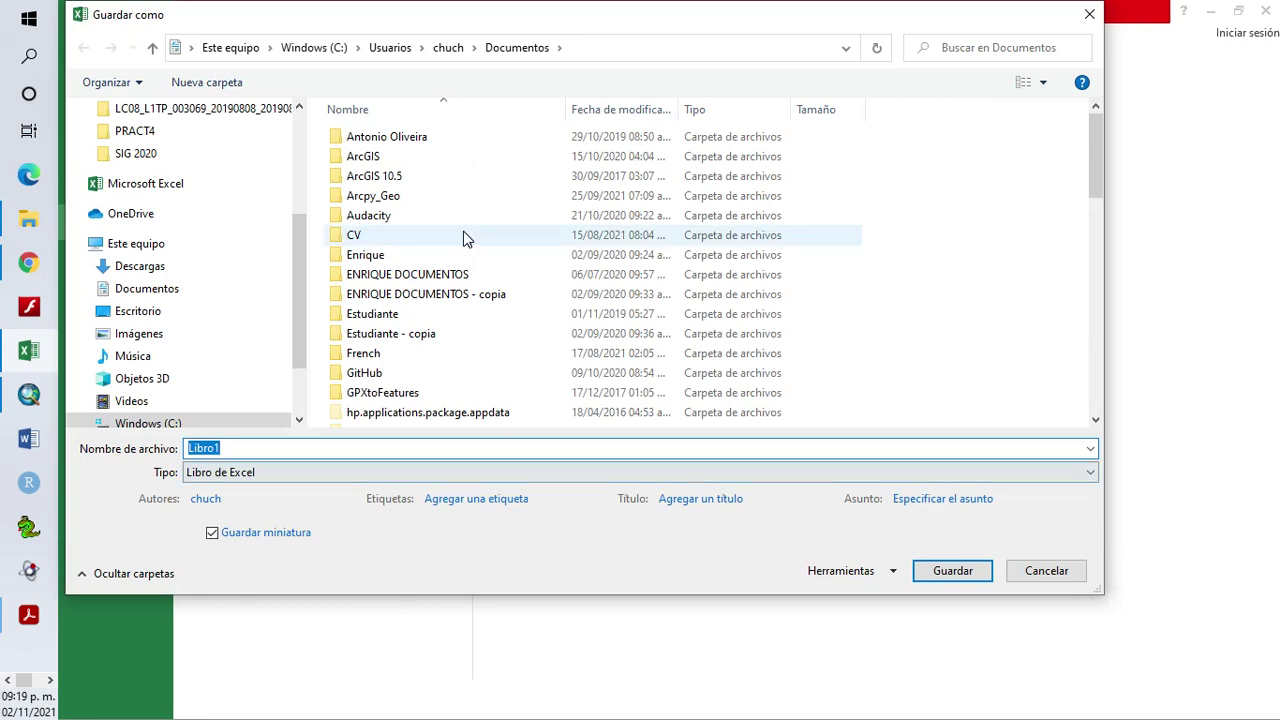
left_click_drag(1099, 165, 1071, 360)
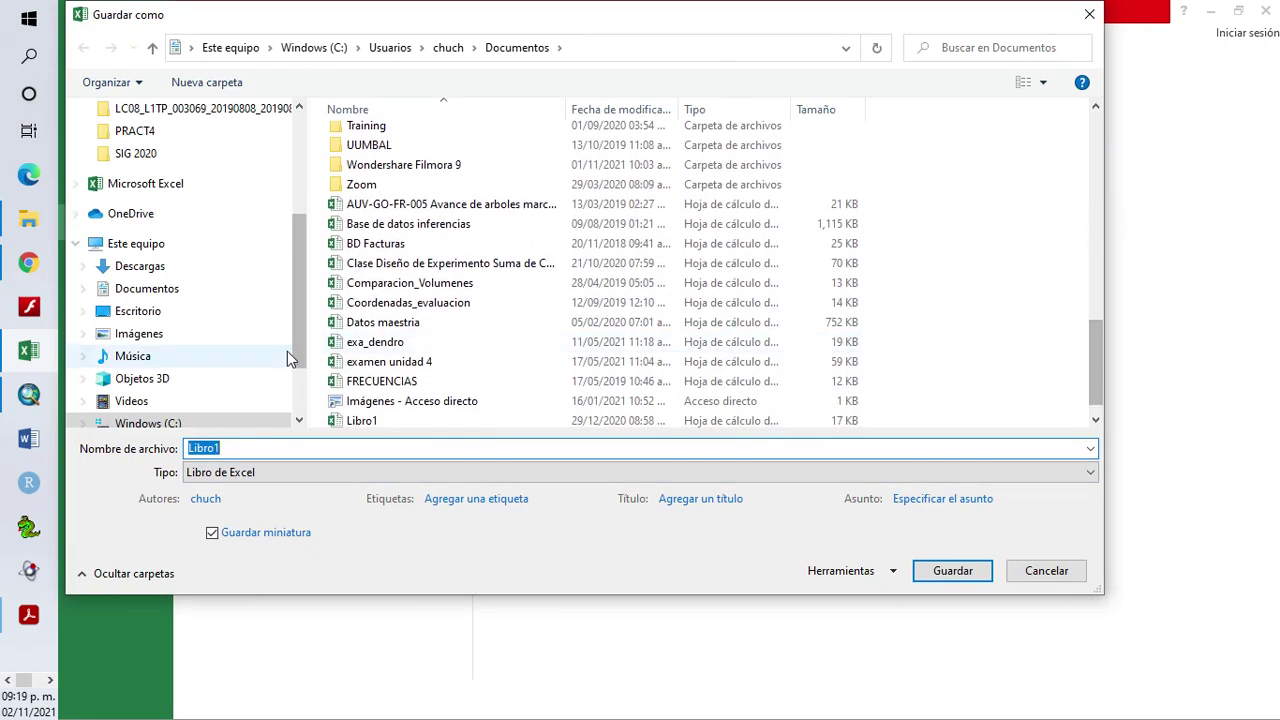
left_click(172, 424)
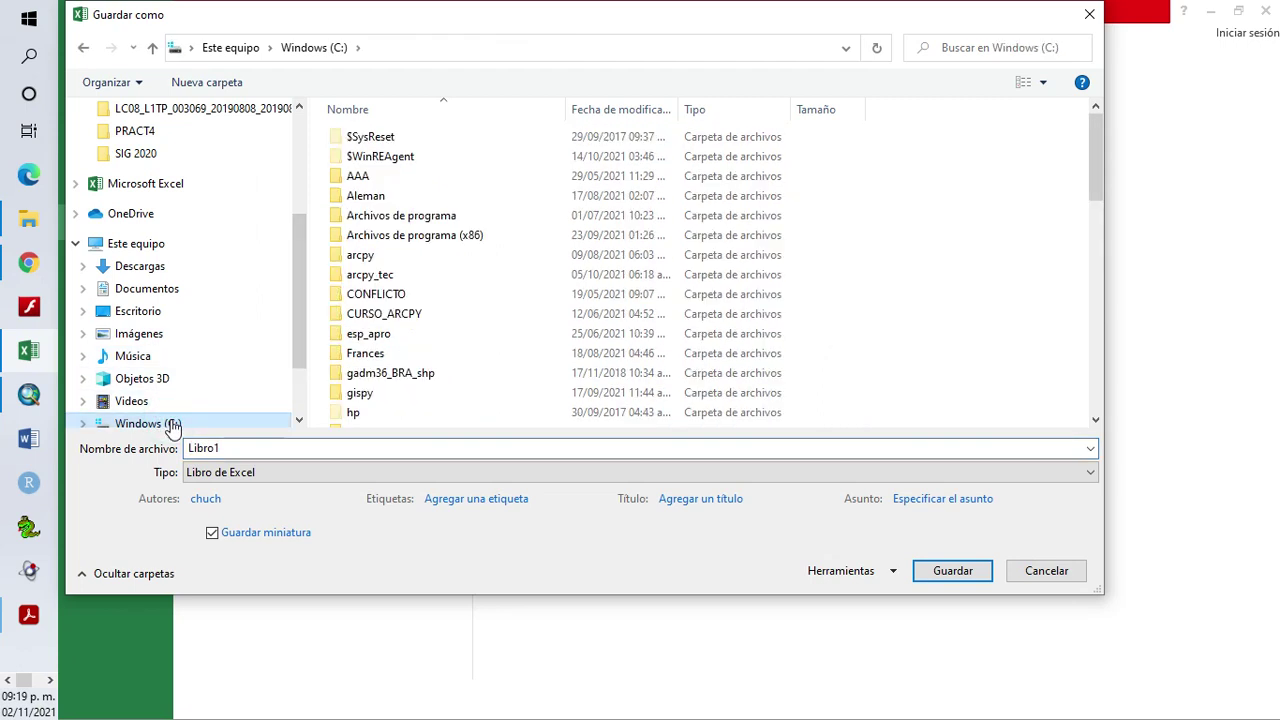
scroll(560, 280, "down", 5)
scroll(555, 283, "down", 7)
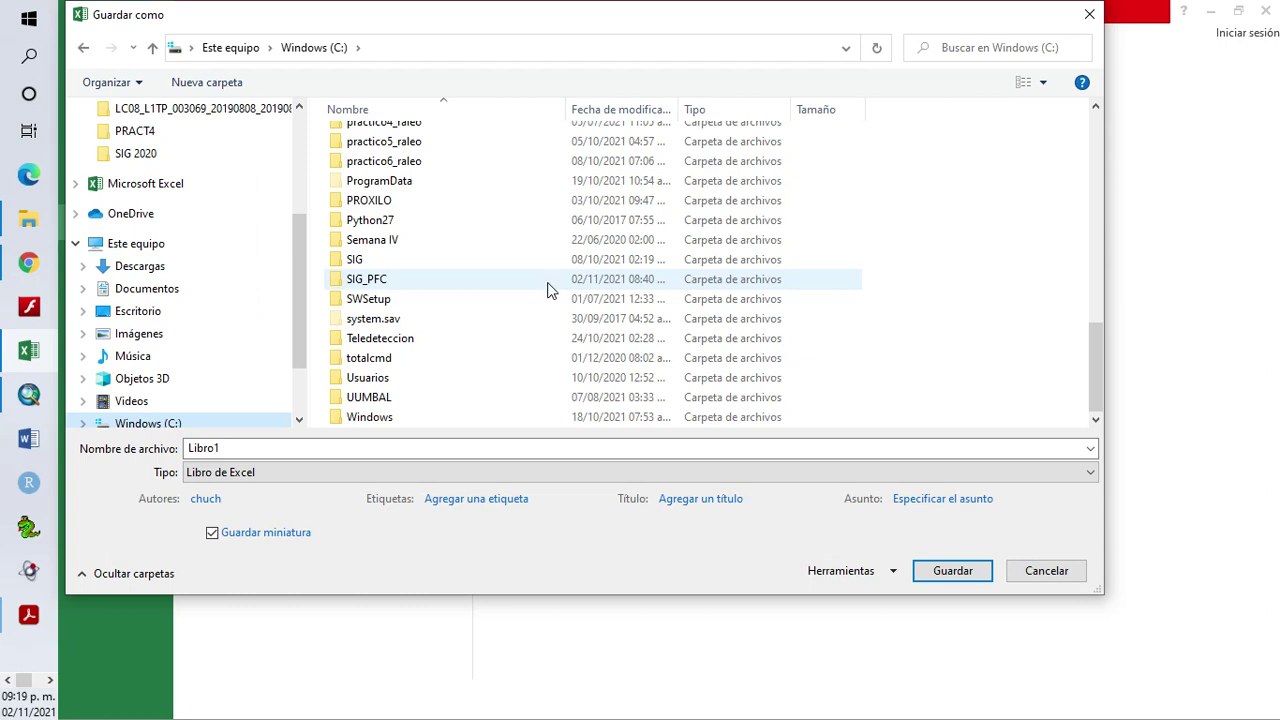
left_click(437, 283)
double_click(463, 283)
left_click(372, 214)
double_click(371, 213)
Name the workbook datos and save it as an Excel workbook
double_click(315, 447)
type("datos")
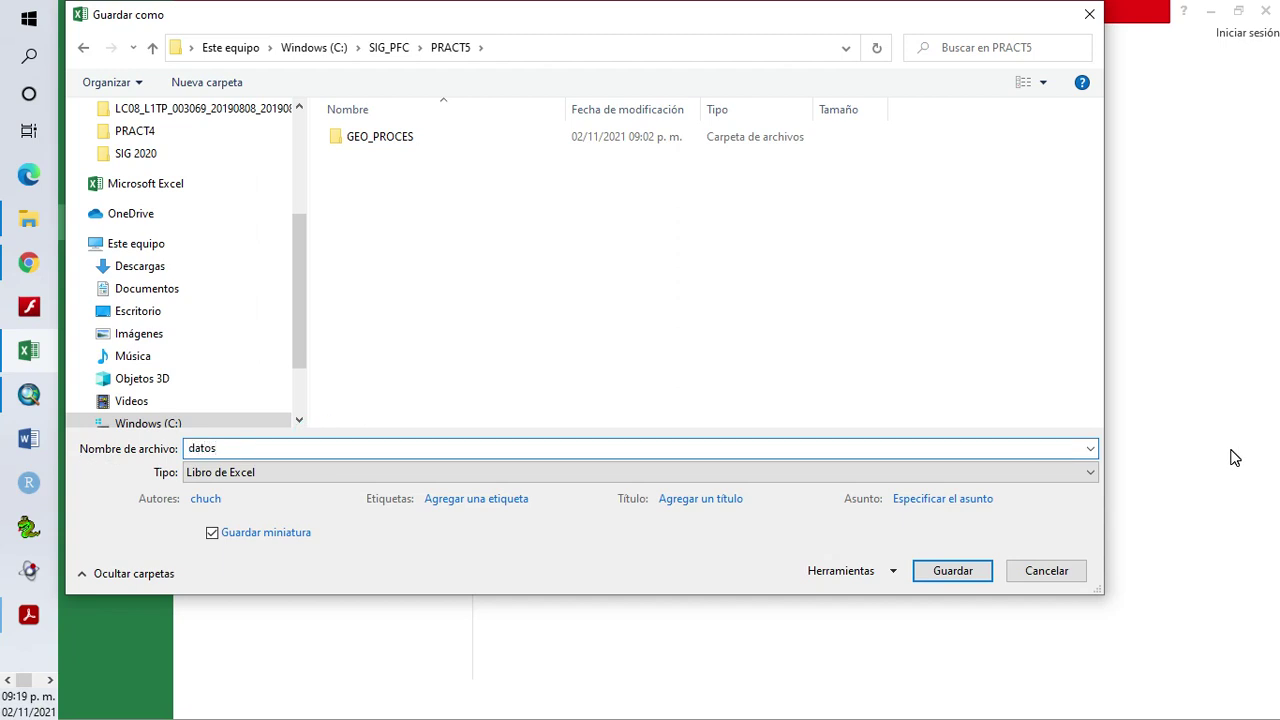
key("Return")
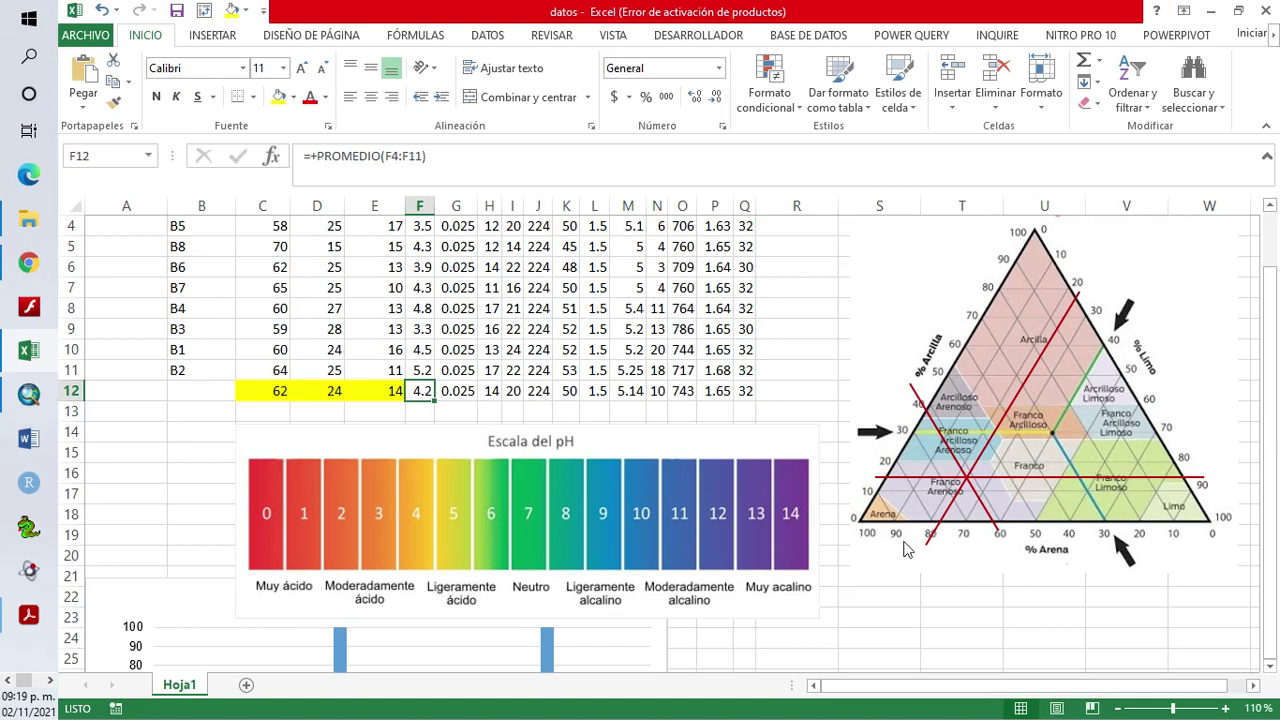
Add a second sheet to the workbook, and in ArcMap open the attribute table of the arb_parcela layer
left_click(246, 684)
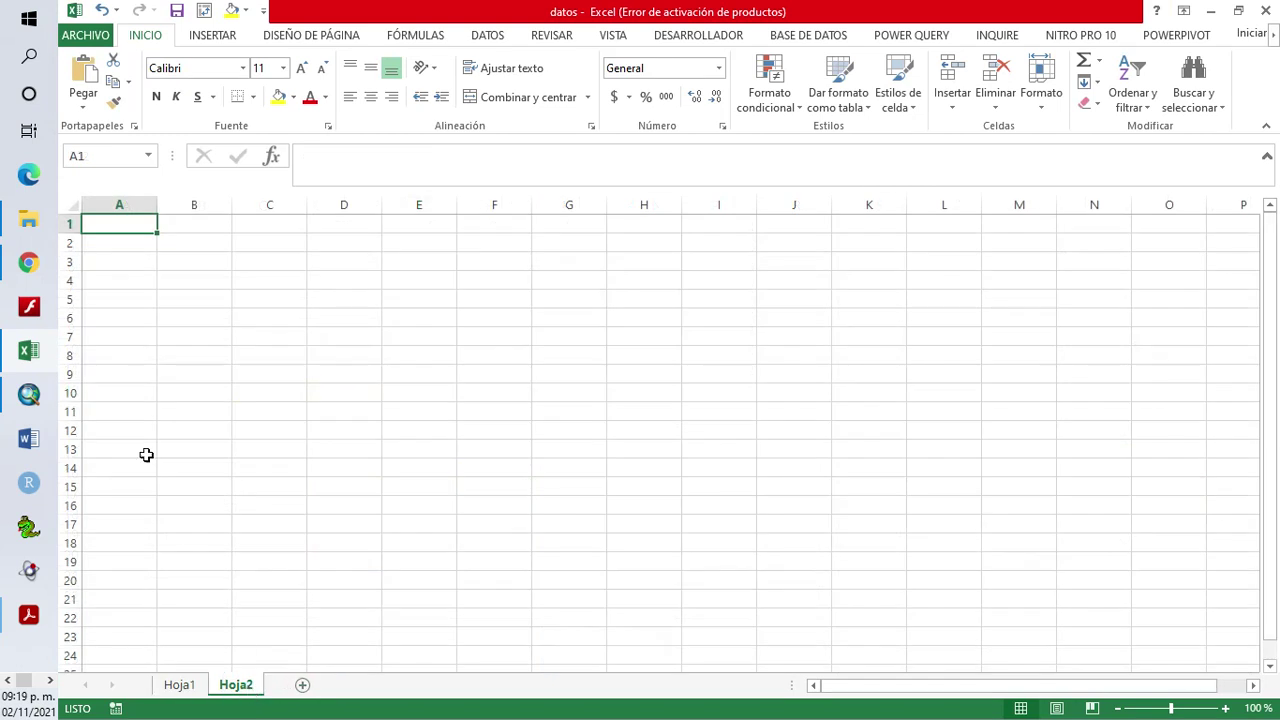
left_click(28, 394)
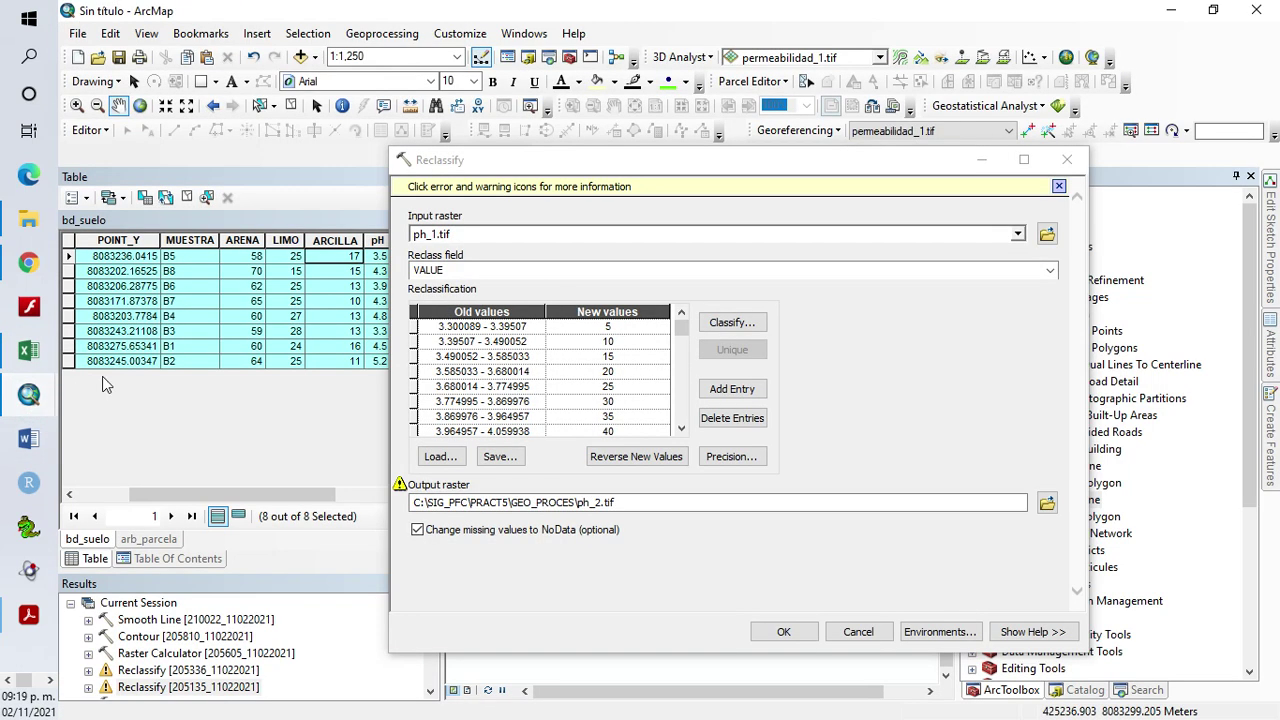
left_click(1076, 166)
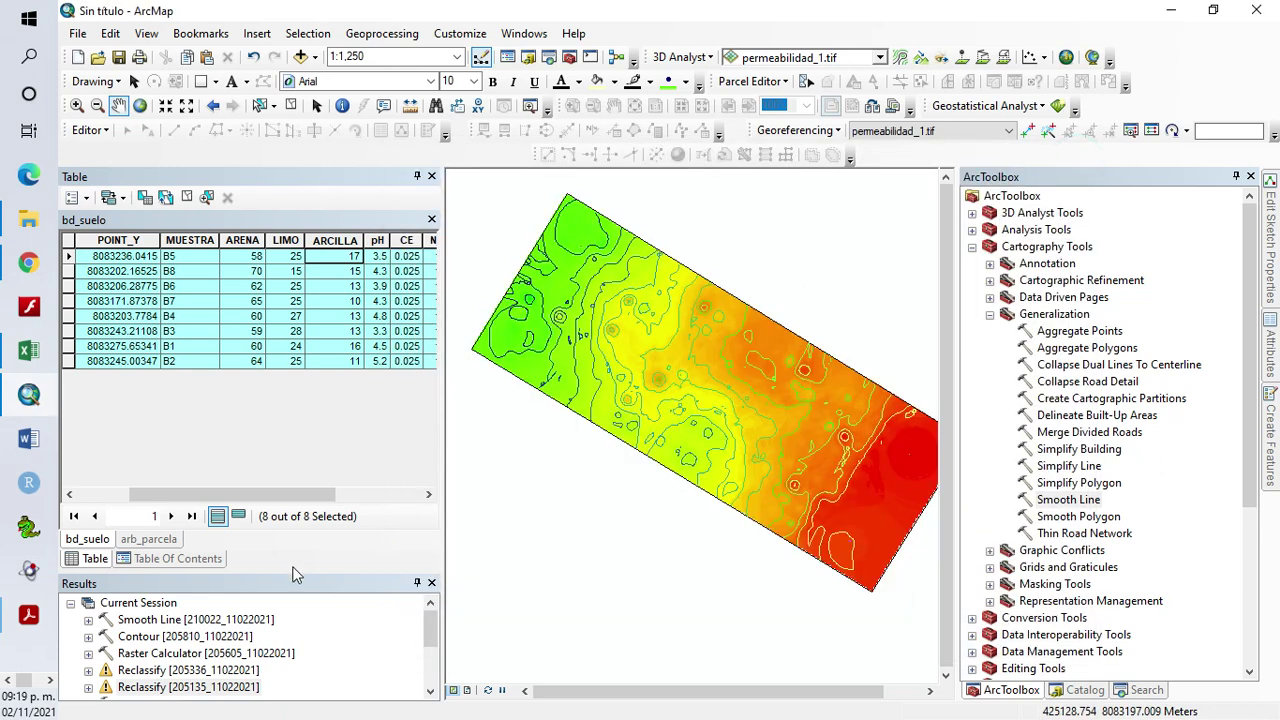
left_click(141, 560)
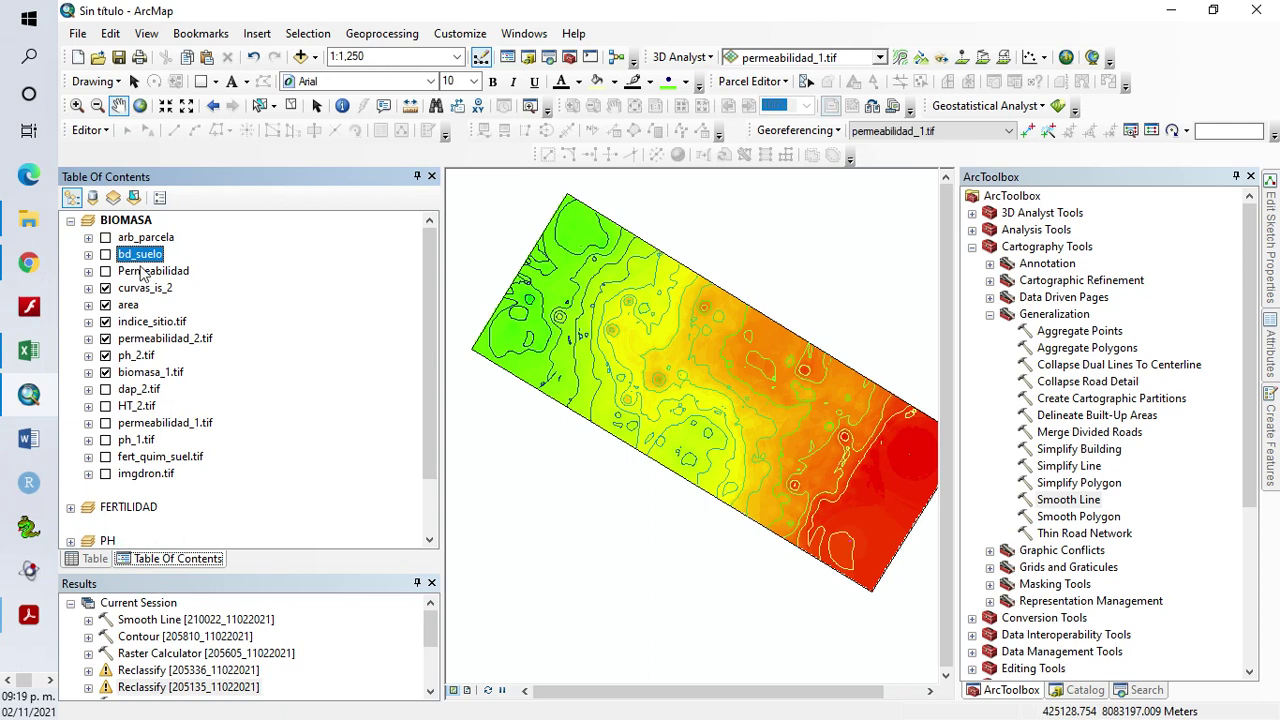
left_click(145, 237)
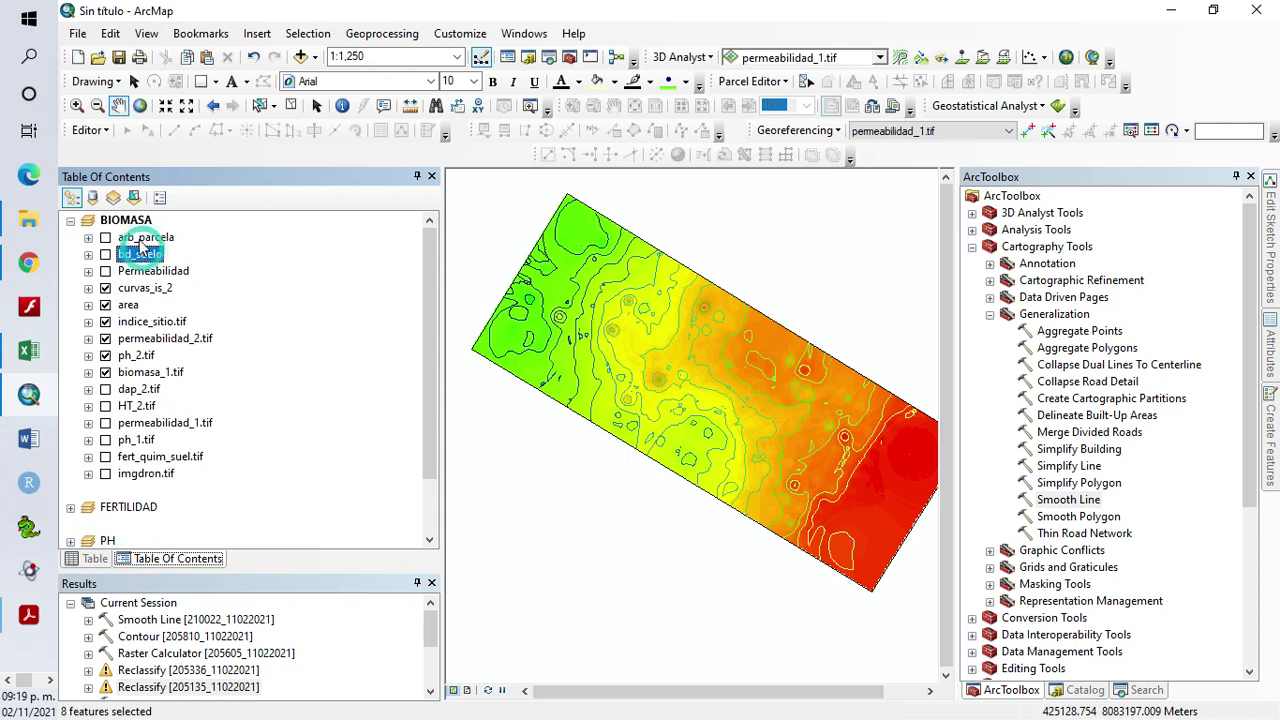
right_click(150, 238)
left_click(197, 289)
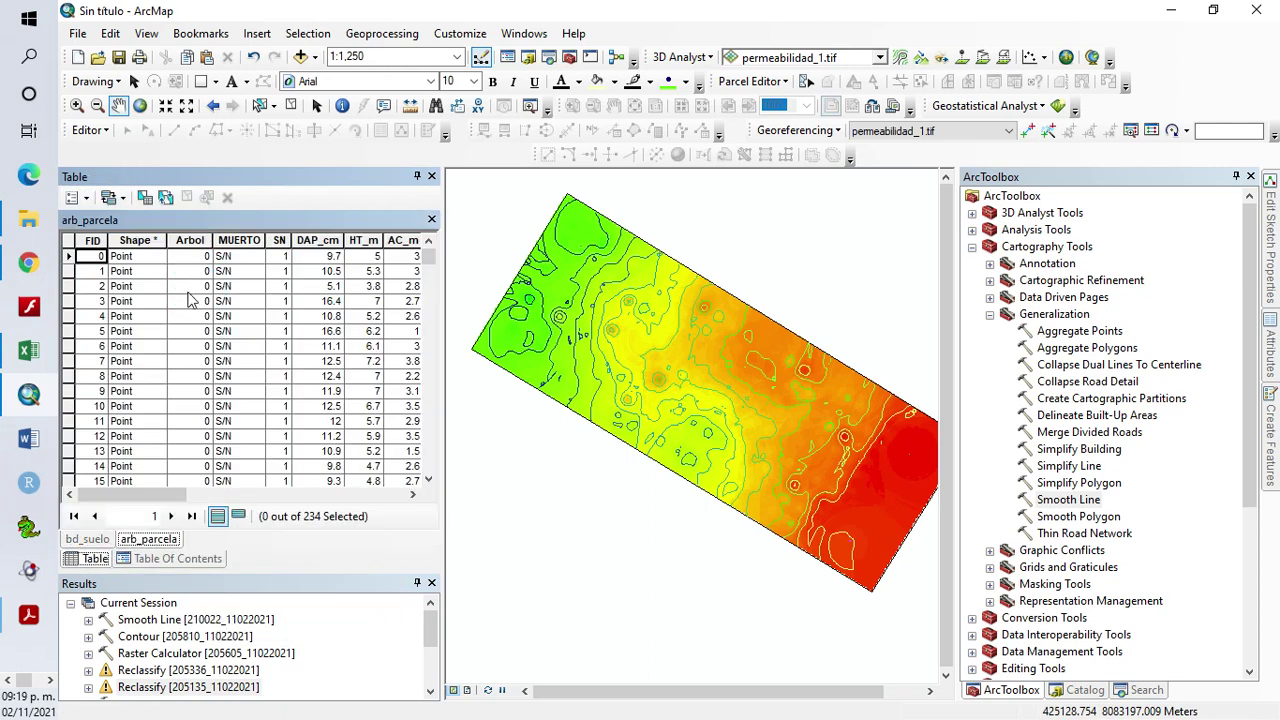
Select all records in the arb_parcela attribute table and copy them
left_click(72, 197)
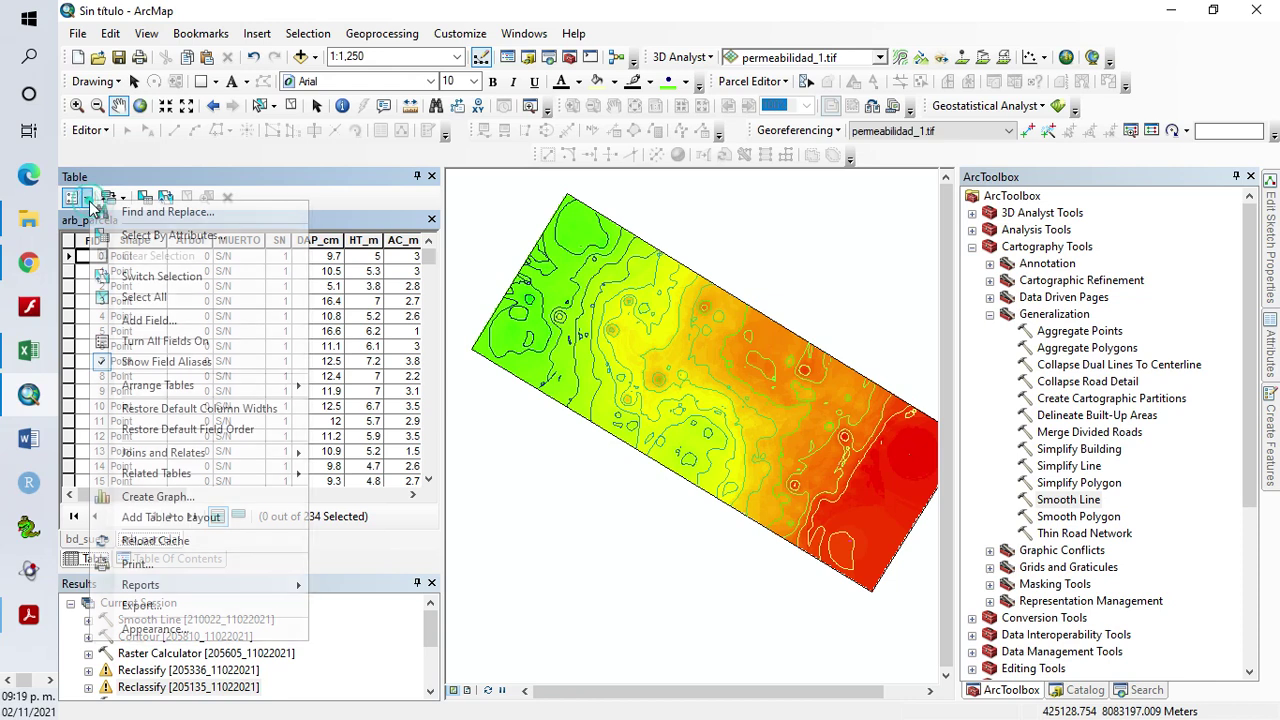
left_click(131, 298)
right_click(70, 272)
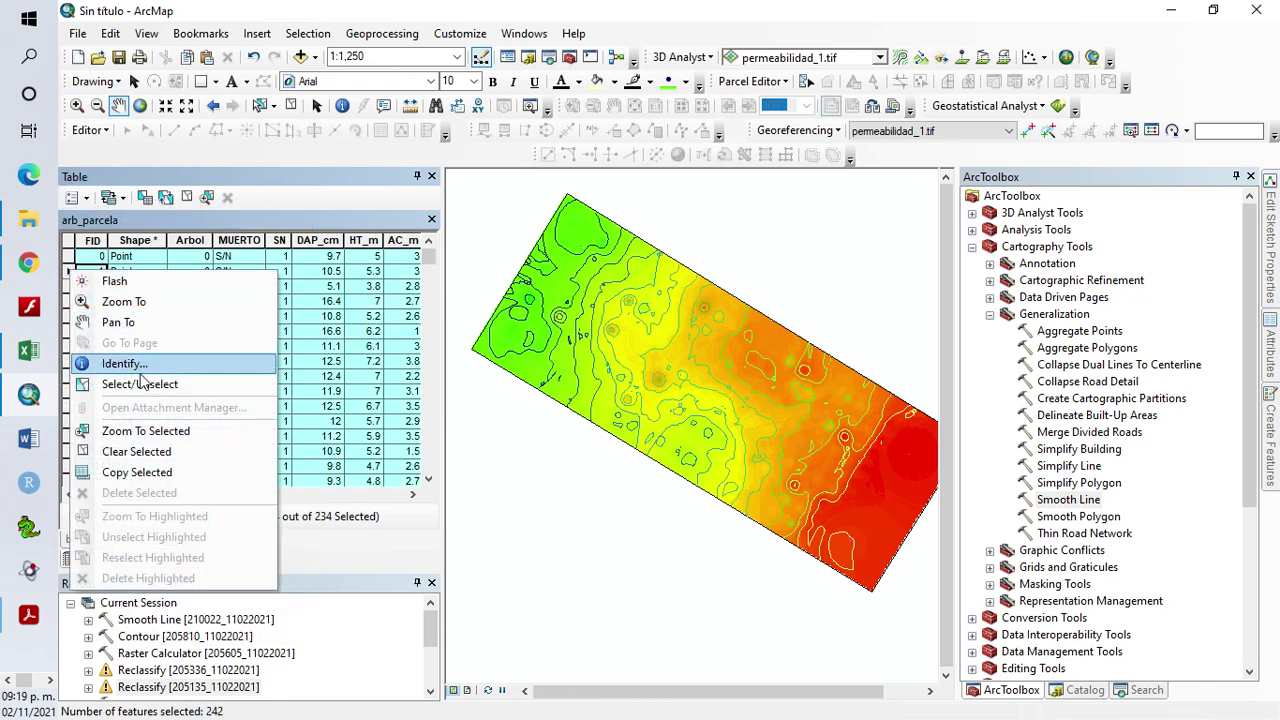
left_click(165, 474)
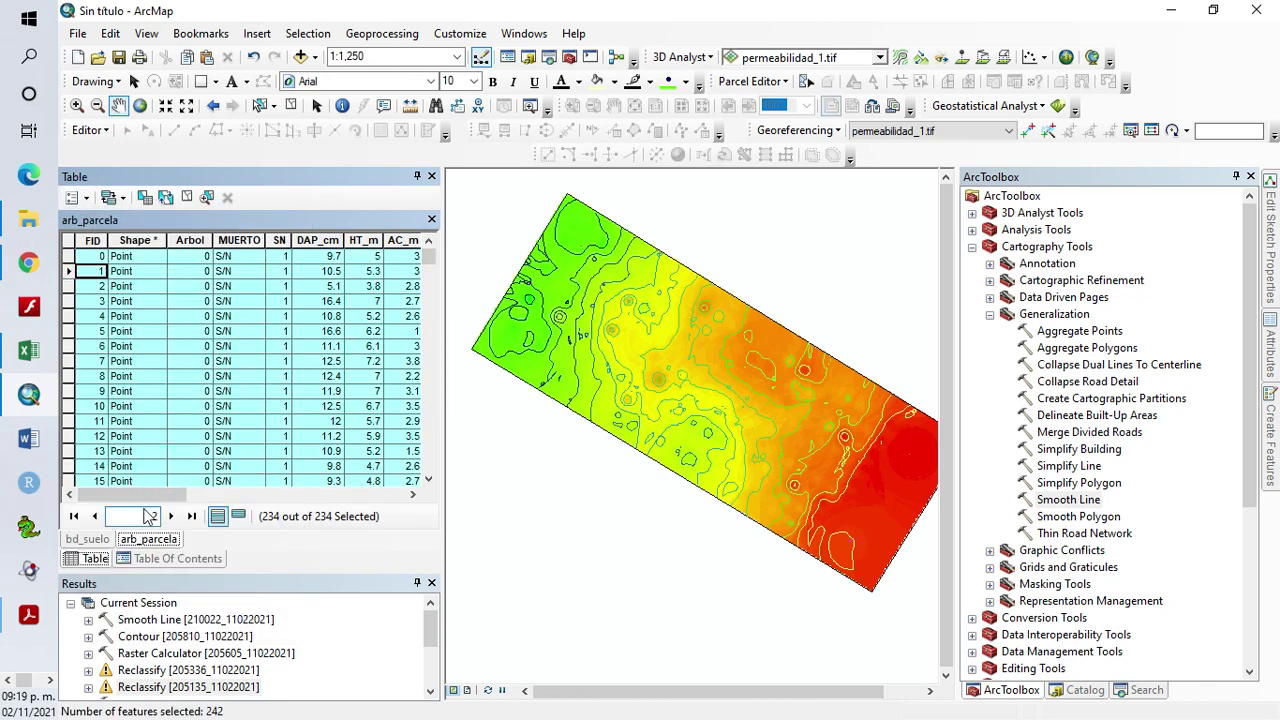
Return to Excel, paste the copied tree records into Hoja2 starting at A1, and look over the pasted rows
left_click(28, 350)
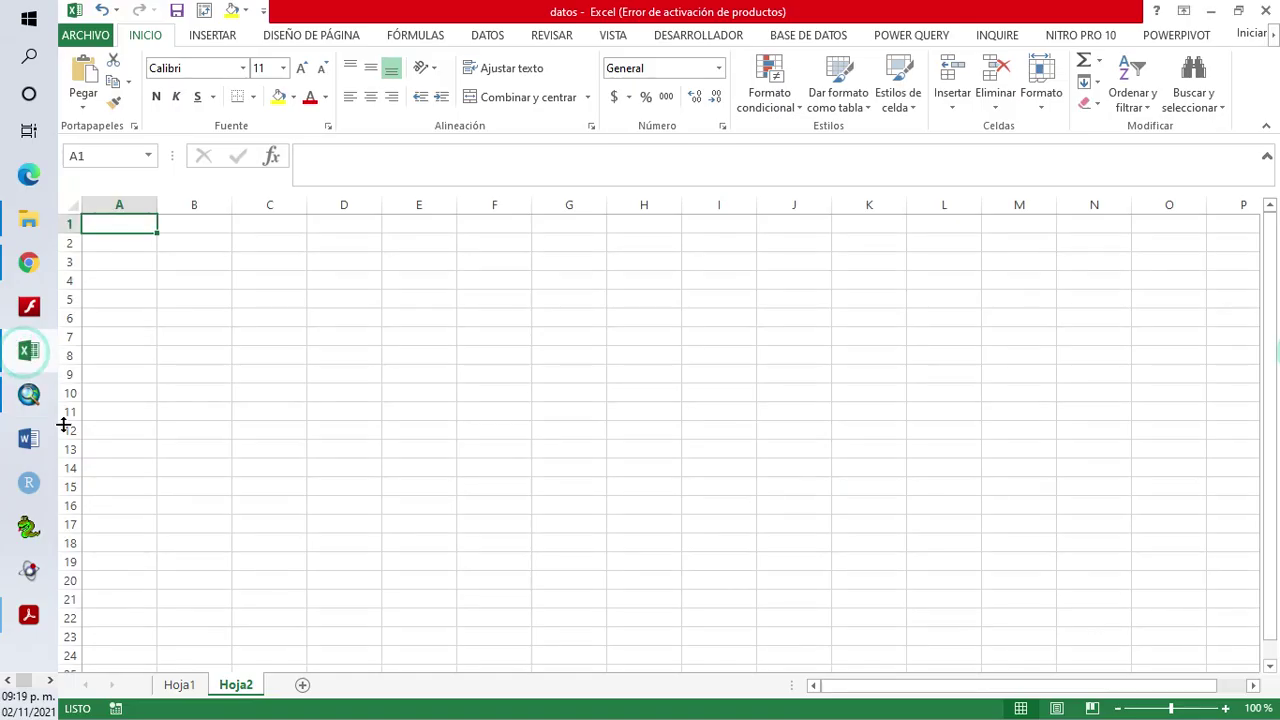
right_click(120, 222)
left_click(183, 306)
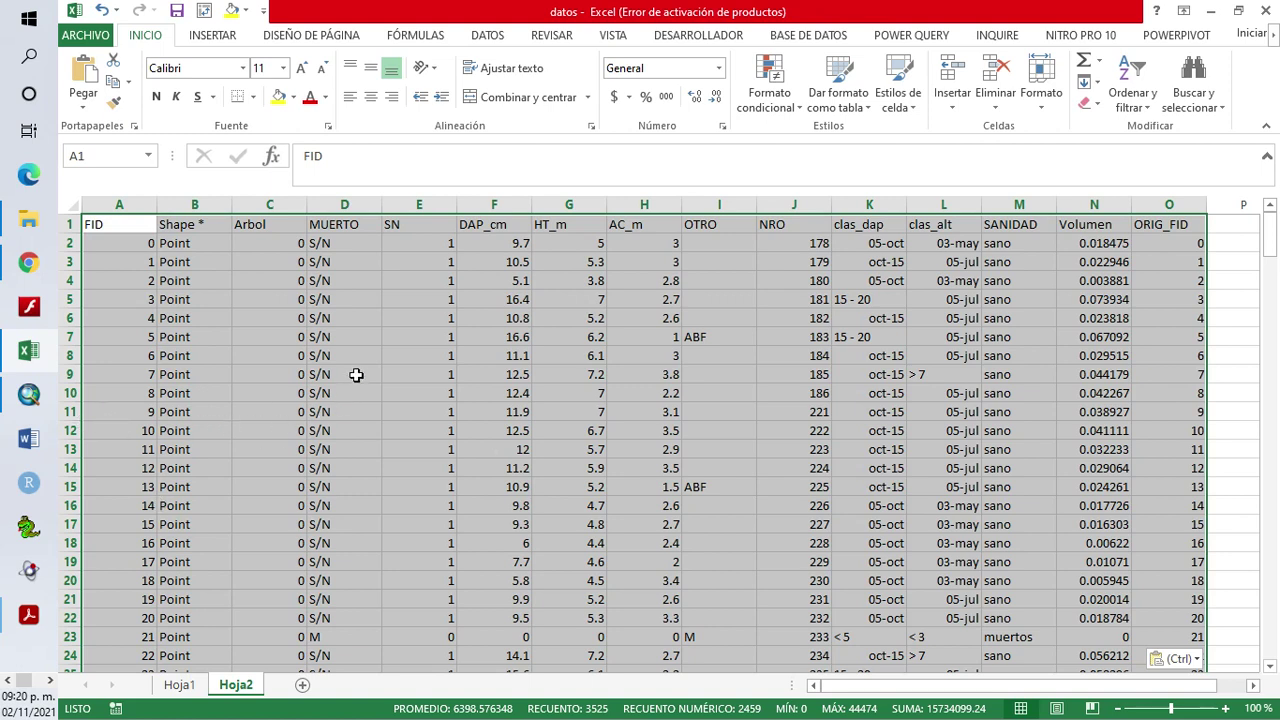
left_click_drag(180, 342, 180, 356)
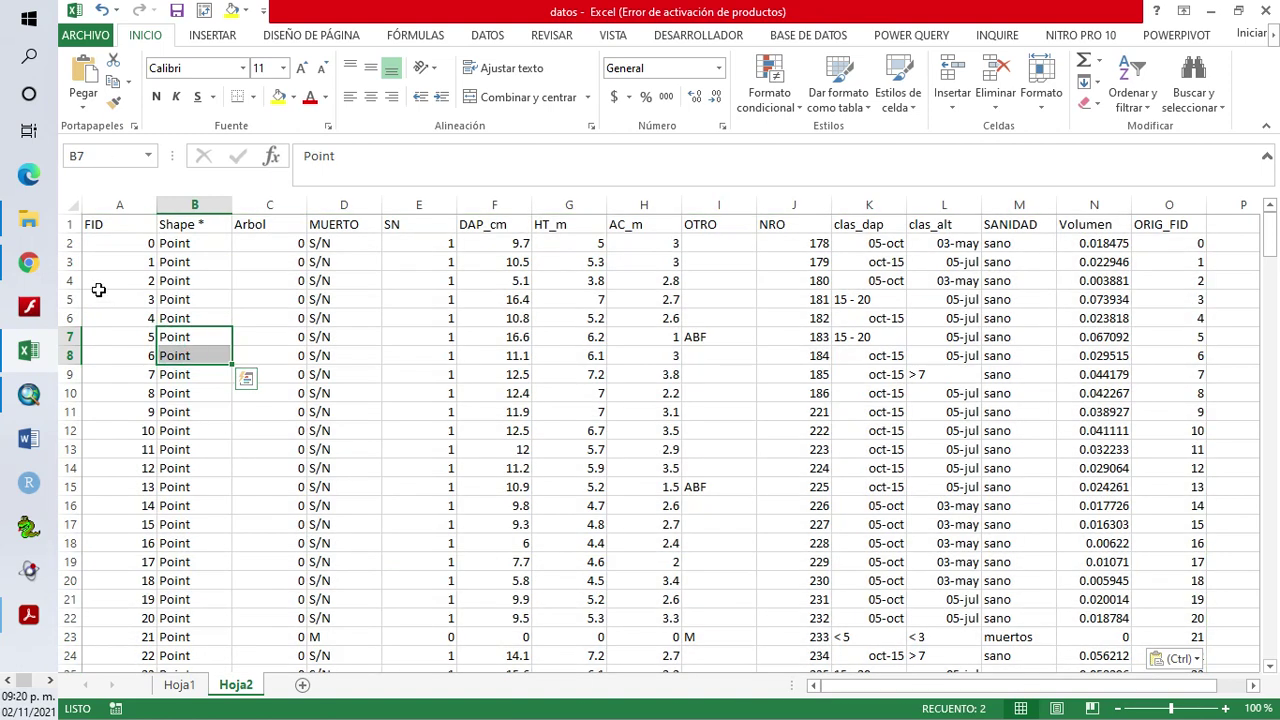
scroll(245, 400, "down", 17)
scroll(242, 402, "up", 17)
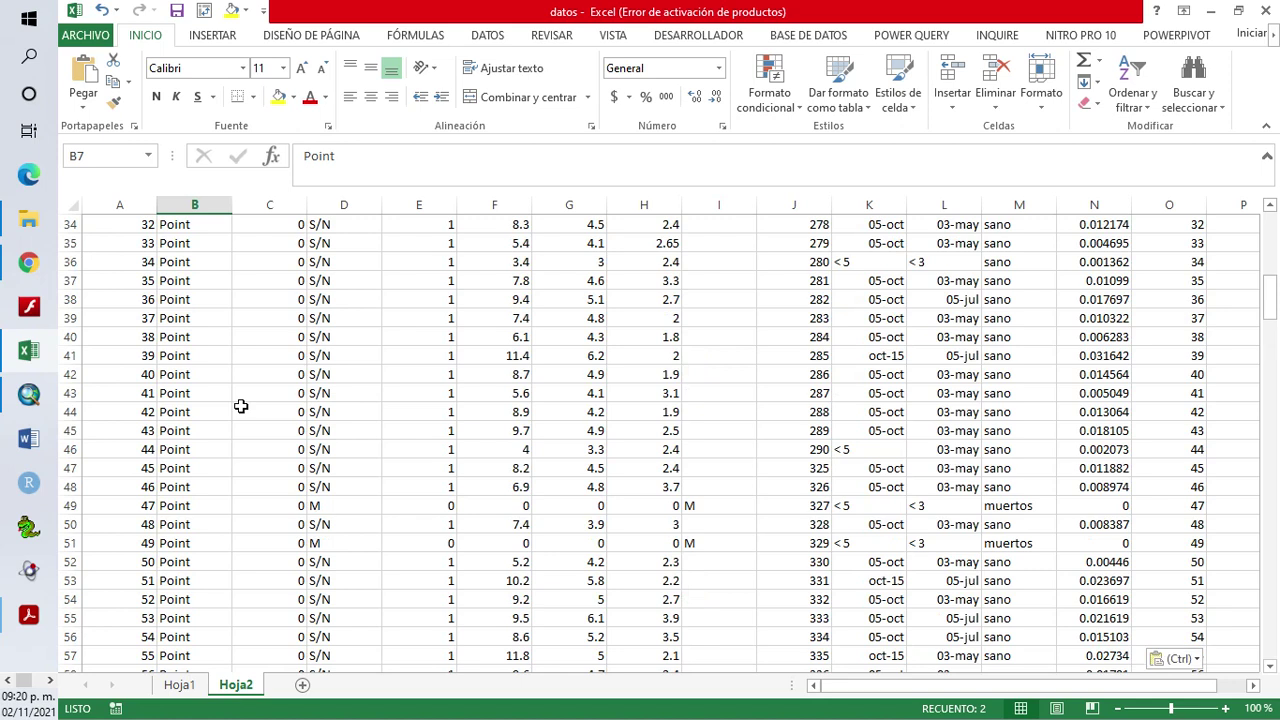
Delete the FID, Shape * and Arbol columns from Hoja2
left_click_drag(110, 205, 257, 209)
right_click(252, 205)
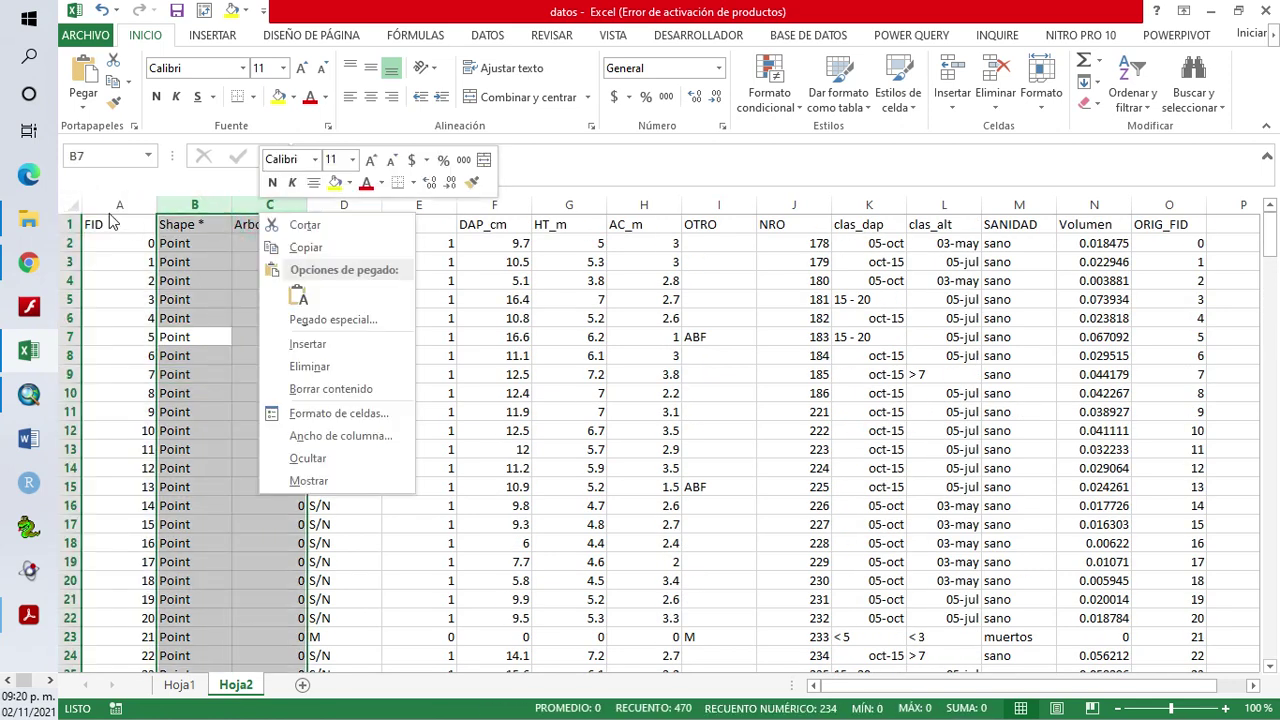
left_click(103, 203)
left_click(272, 205, "shift")
right_click(272, 205)
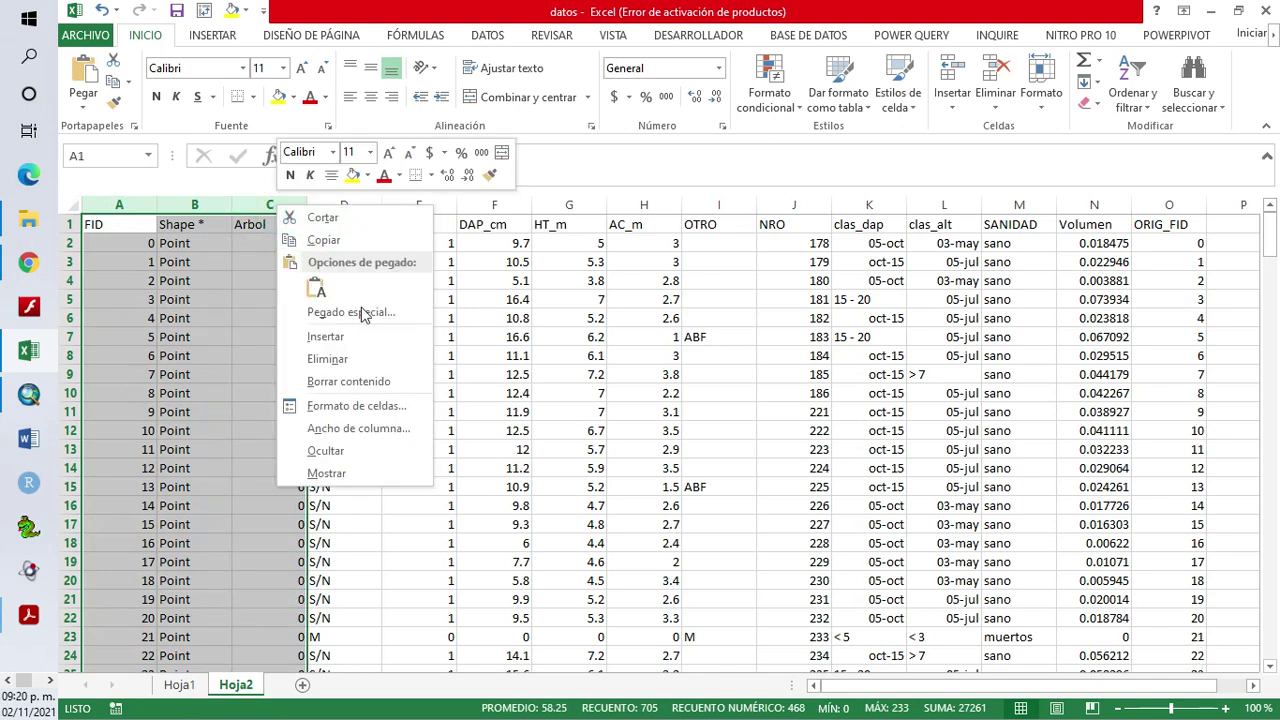
left_click(367, 360)
left_click(620, 468)
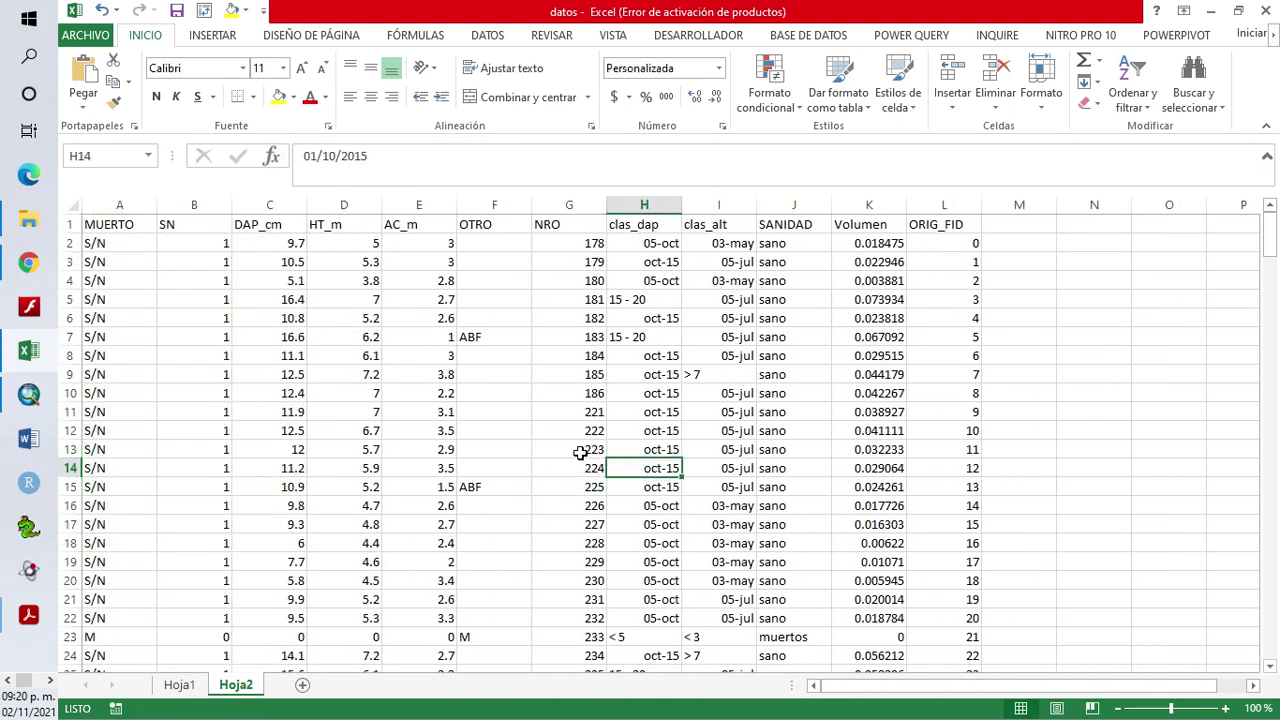
Check the first clas_dap and clas_alt values and delete the ORIG_FID column
left_click(650, 245)
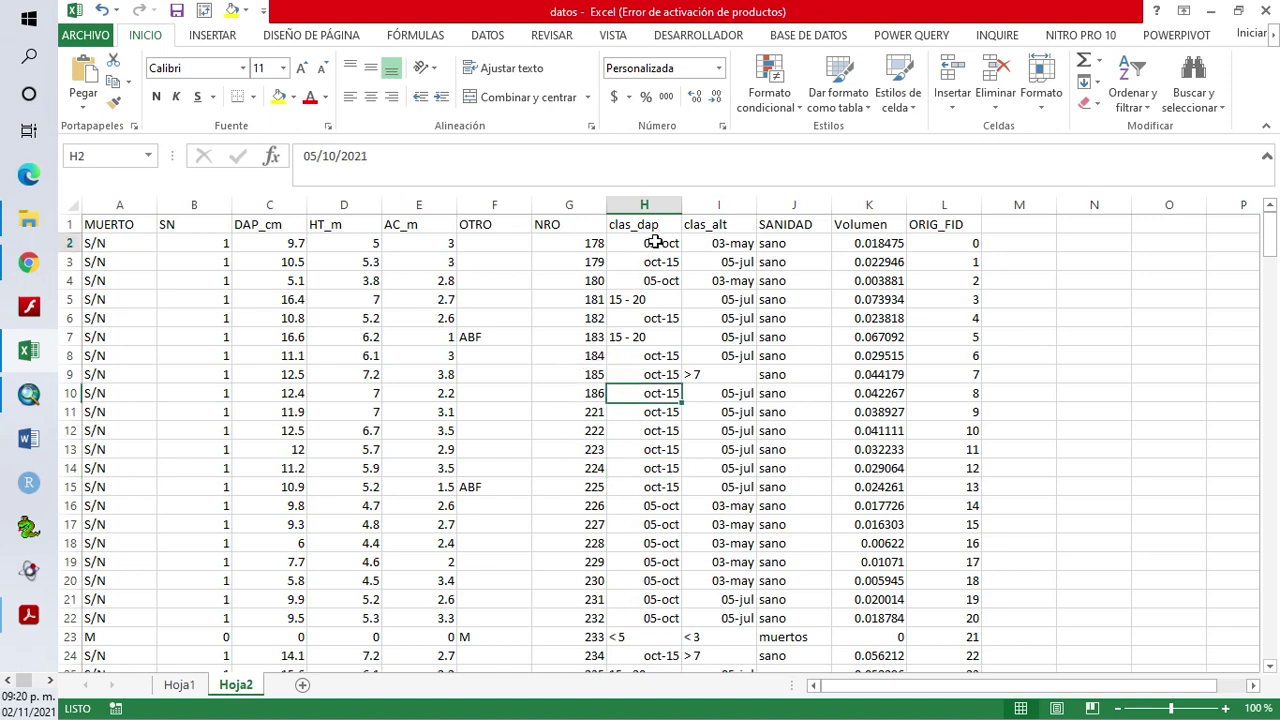
left_click(708, 246)
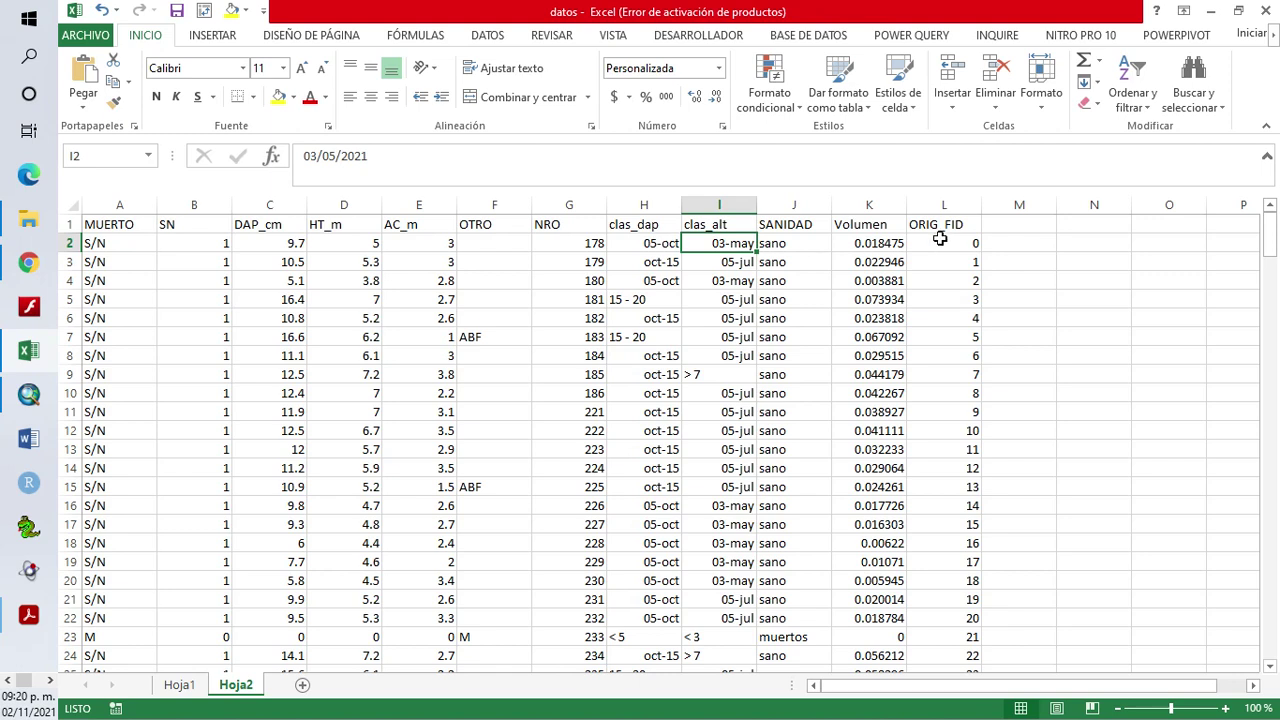
left_click(940, 205)
right_click(938, 206)
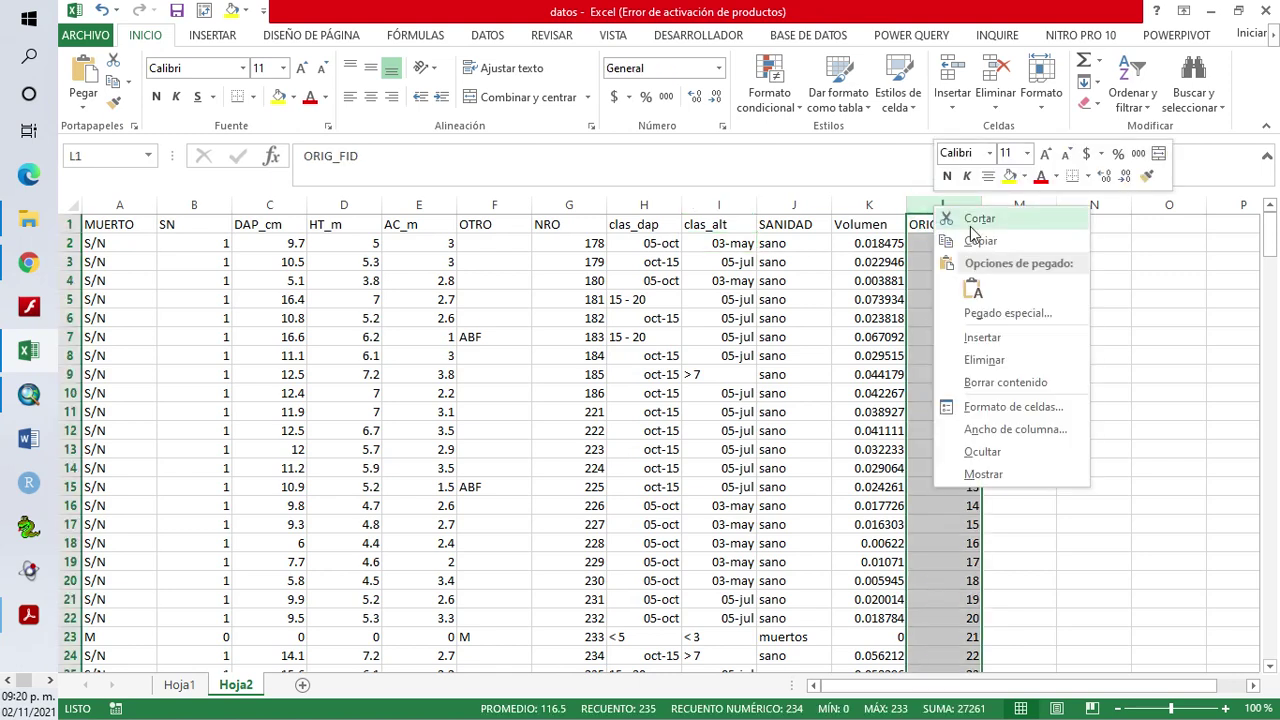
left_click(996, 361)
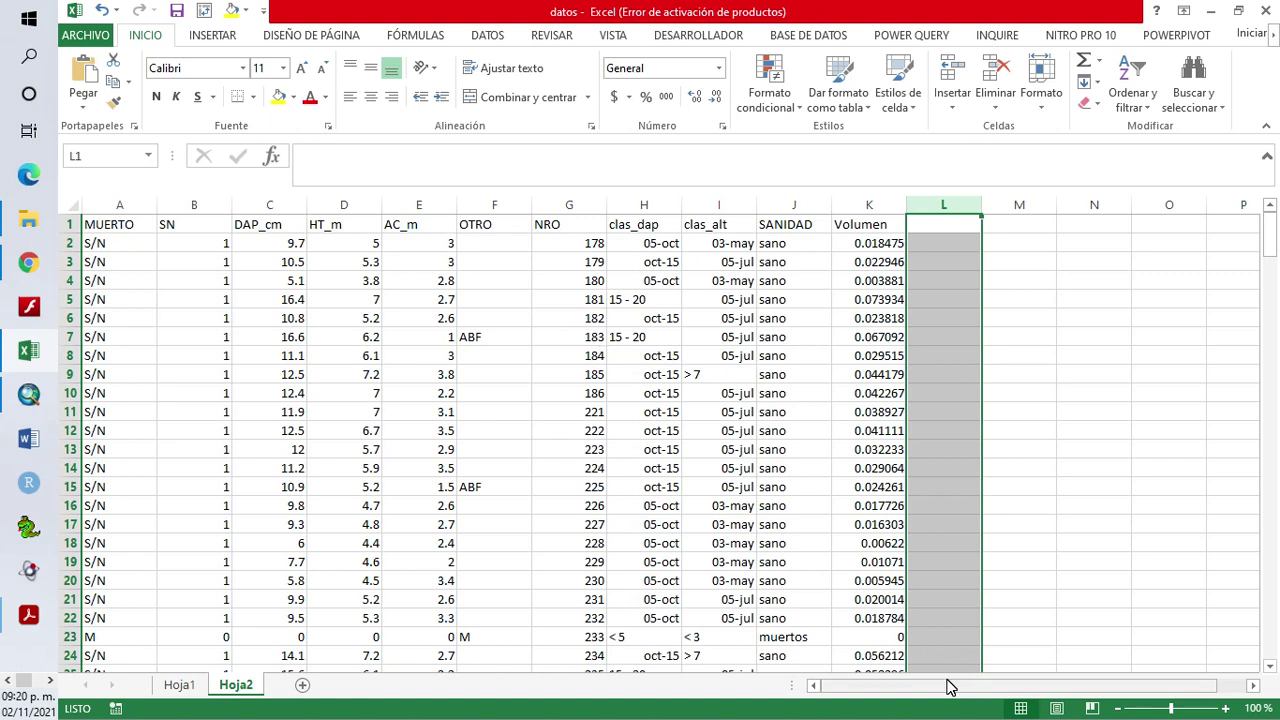
Undo the deletion of the ORIG_FID column and of the FID, Shape * and Arbol columns
key("ctrl+z")
key("ctrl+z")
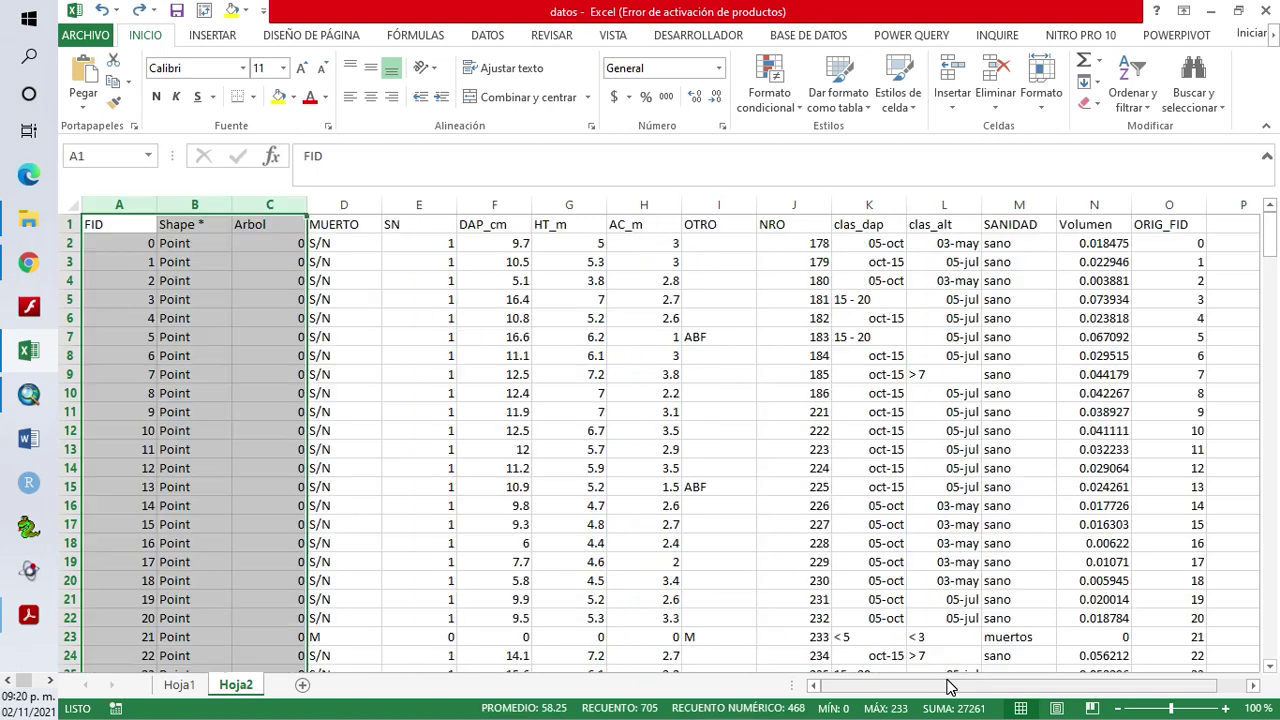
left_click(236, 394)
left_click(194, 205)
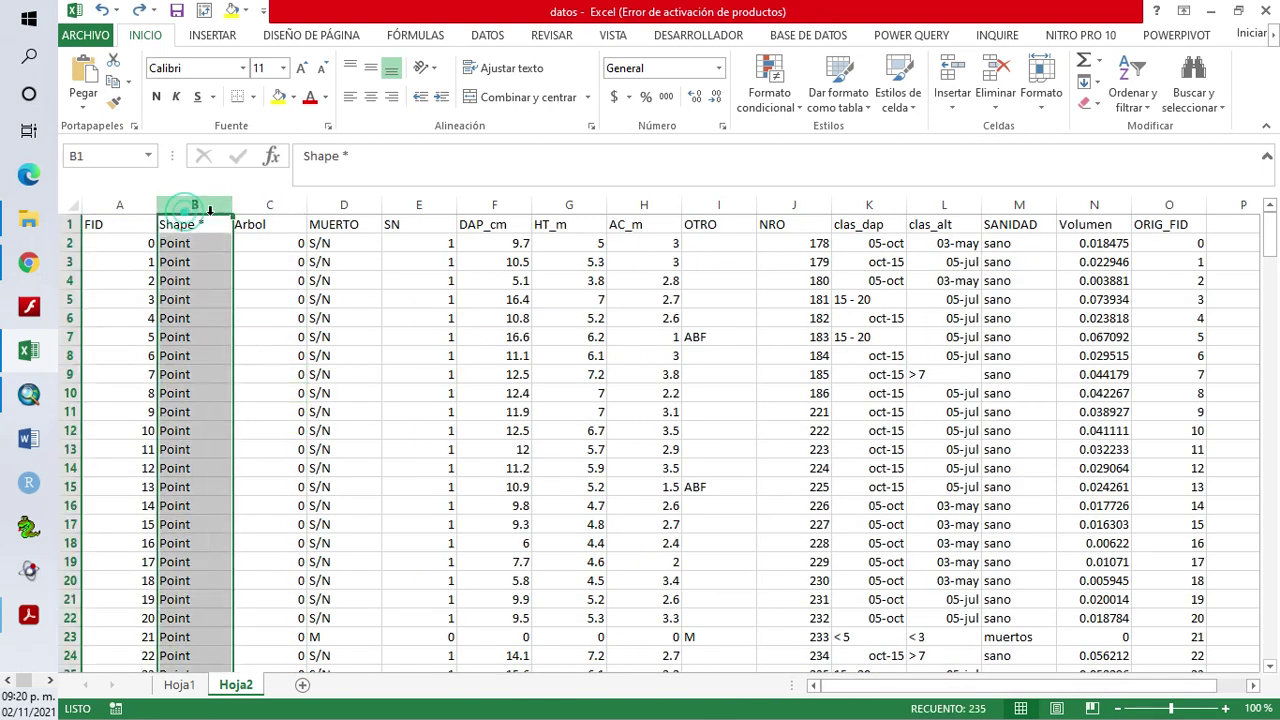
left_click(700, 390)
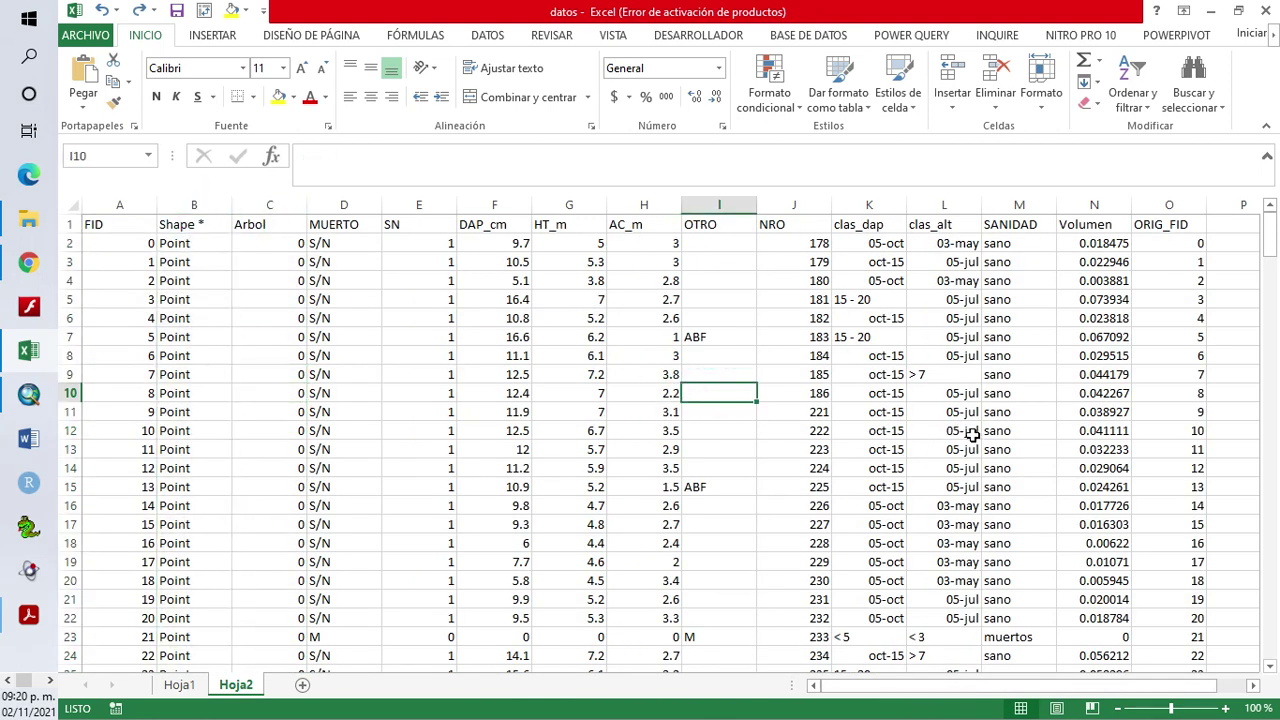
Examine how the first clas_dap and clas_alt values are stored in row 2
left_click(947, 244)
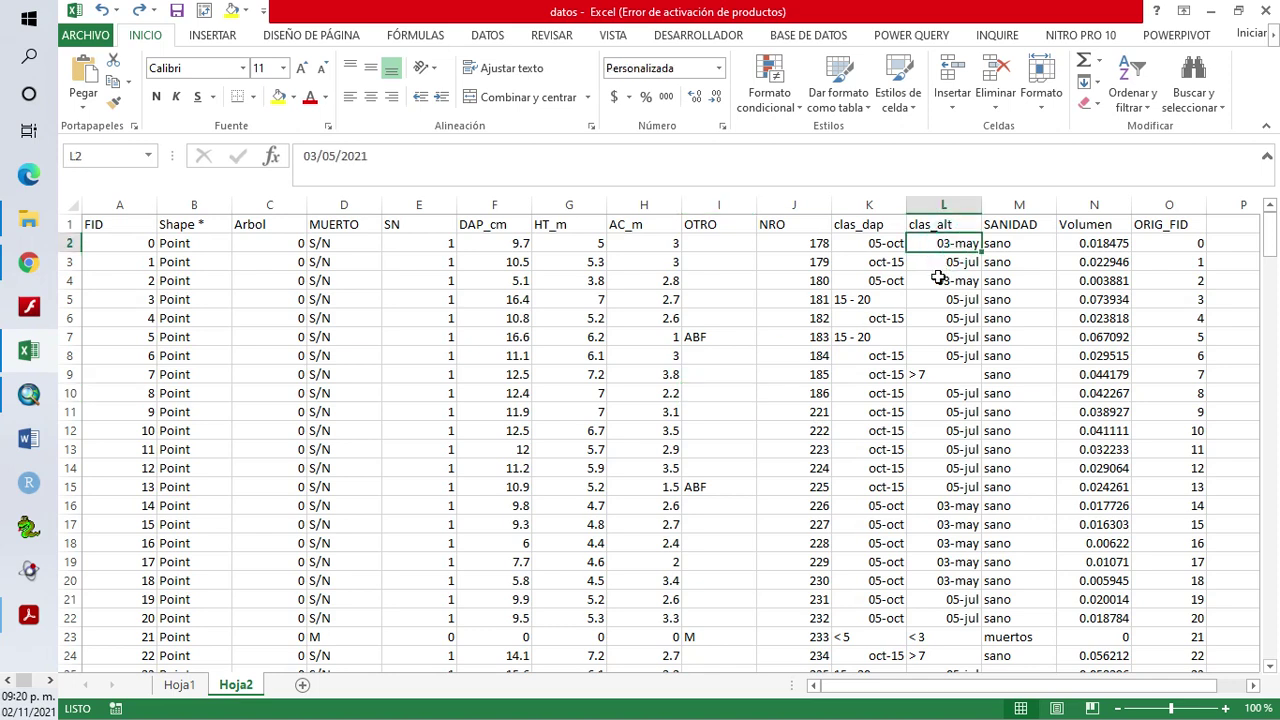
left_click(870, 249)
left_click(956, 249)
Switch to File Explorer and open the folder C:\SIG_PFC\PRACT_3\GEO_PROCES
left_click(36, 228)
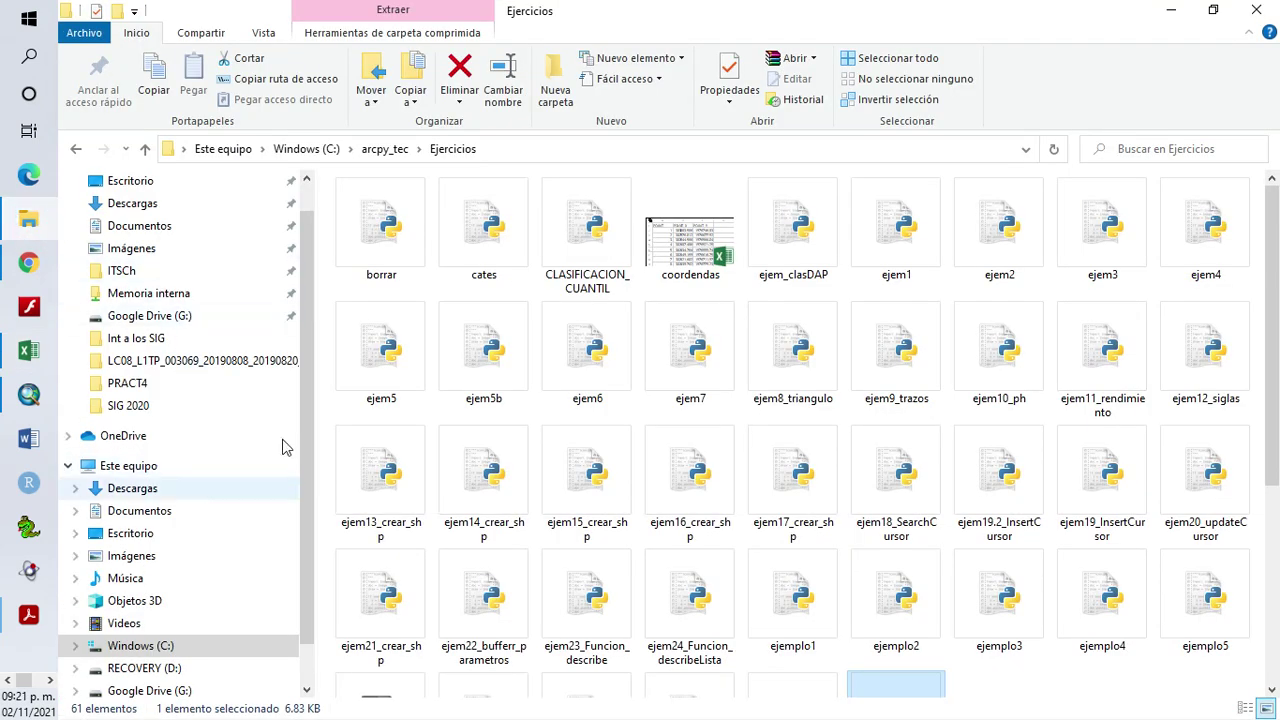
left_click(306, 148)
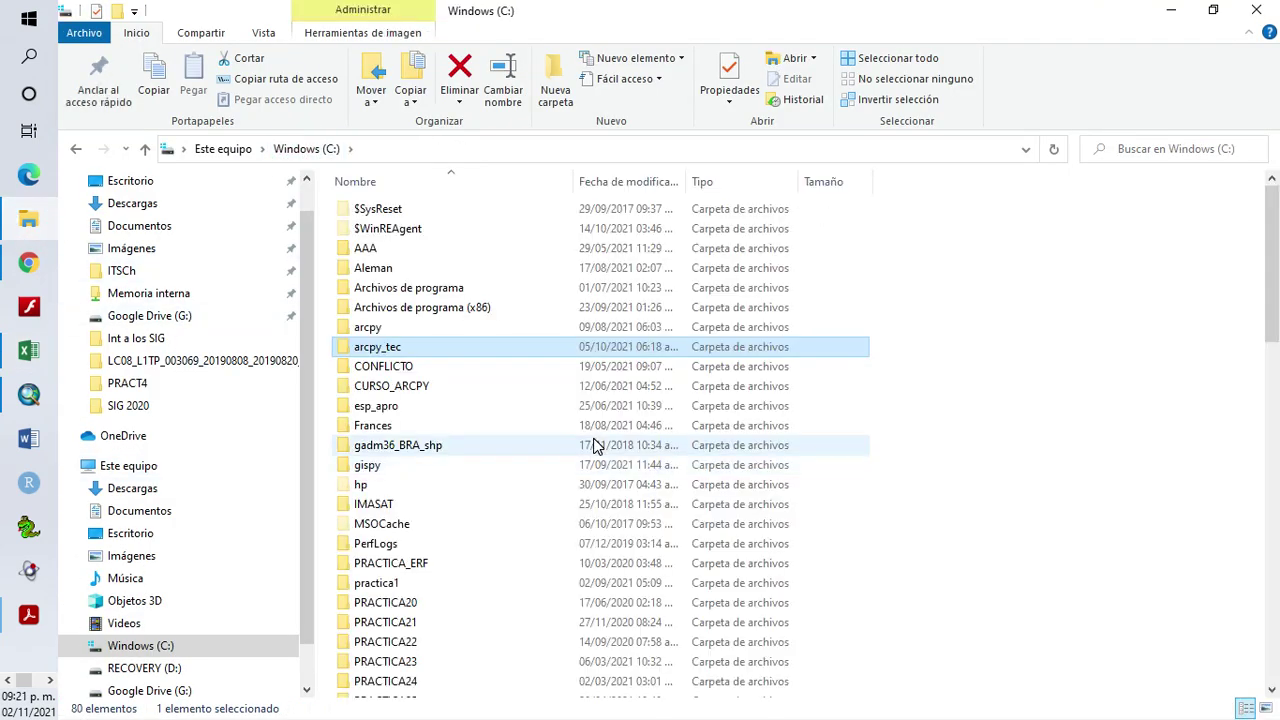
scroll(594, 443, "down", 10)
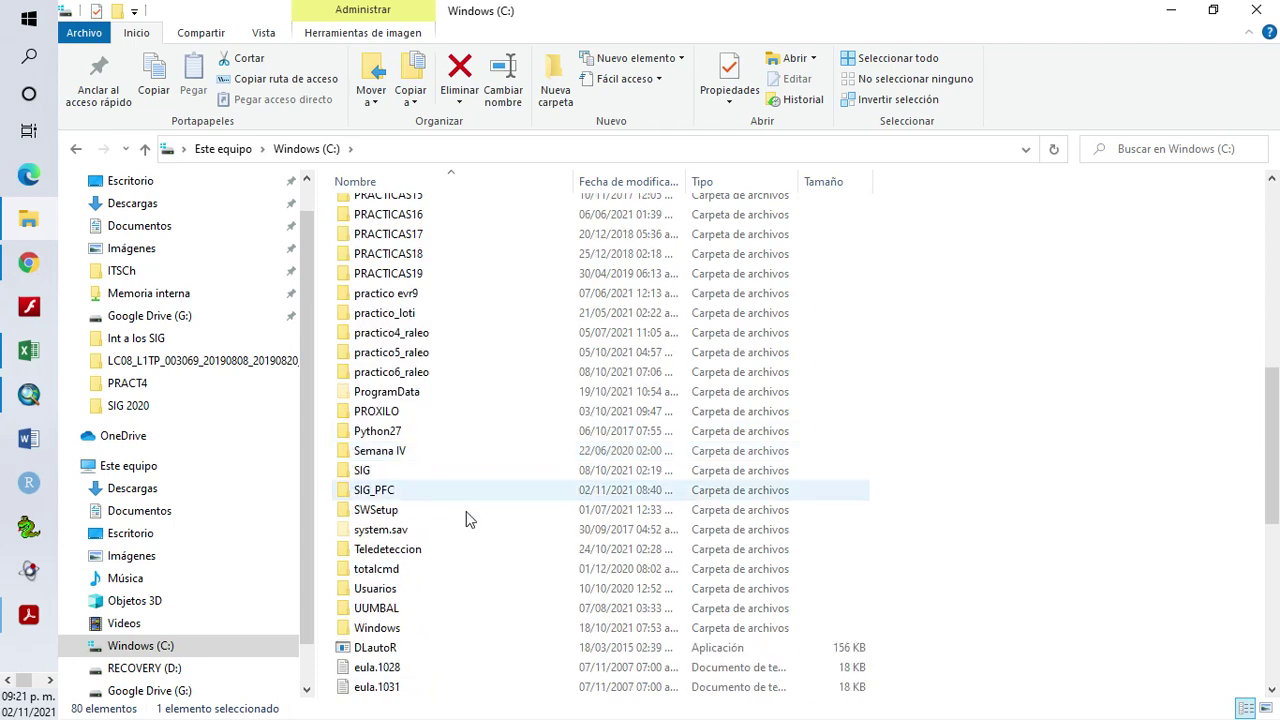
double_click(385, 490)
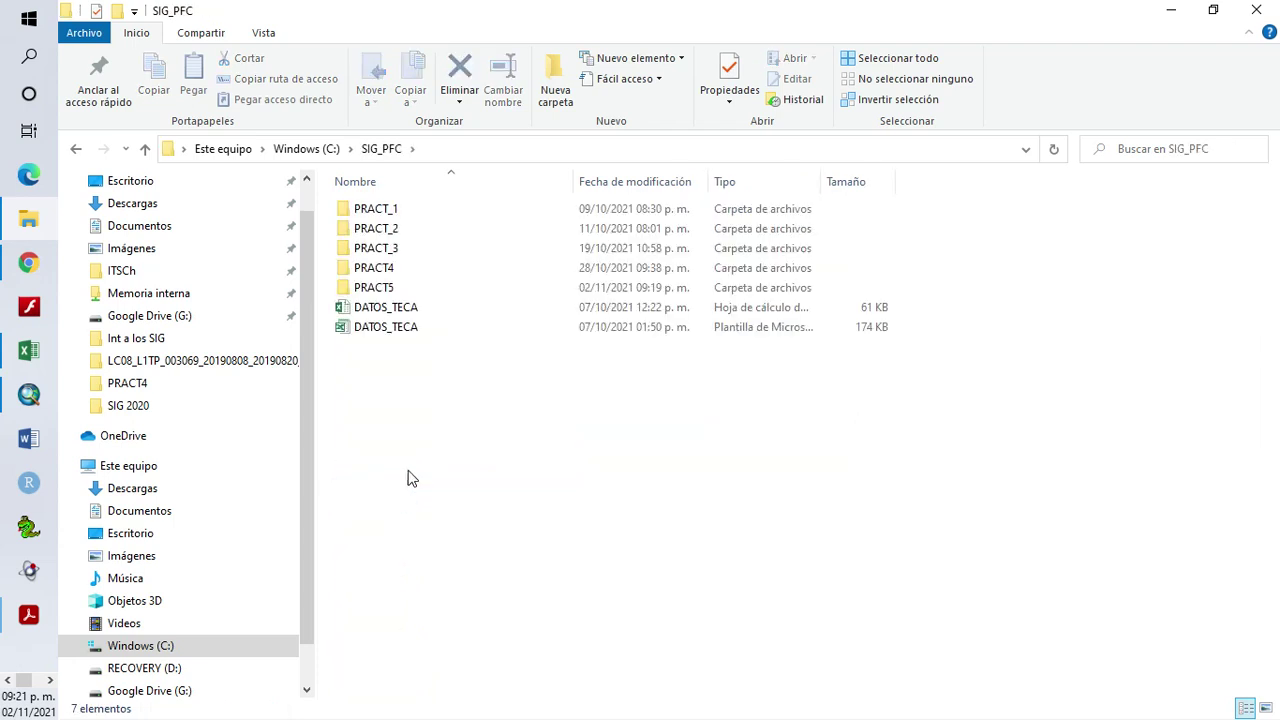
double_click(395, 249)
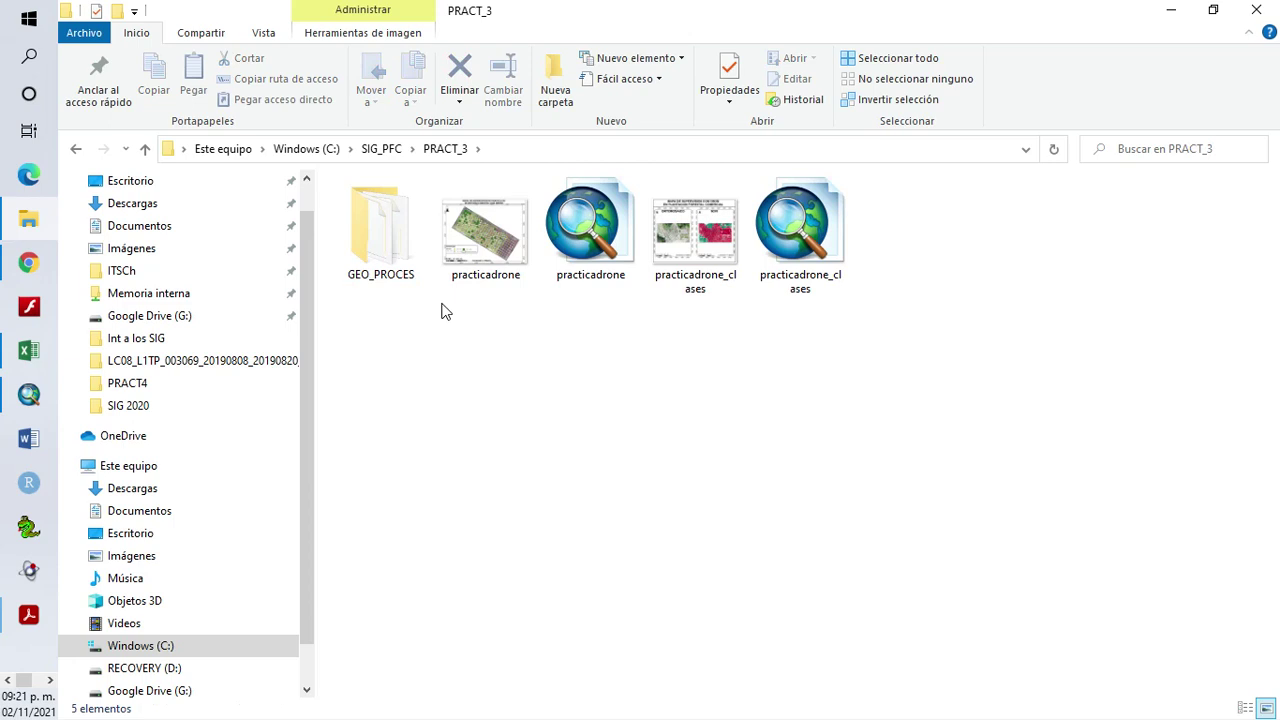
double_click(403, 255)
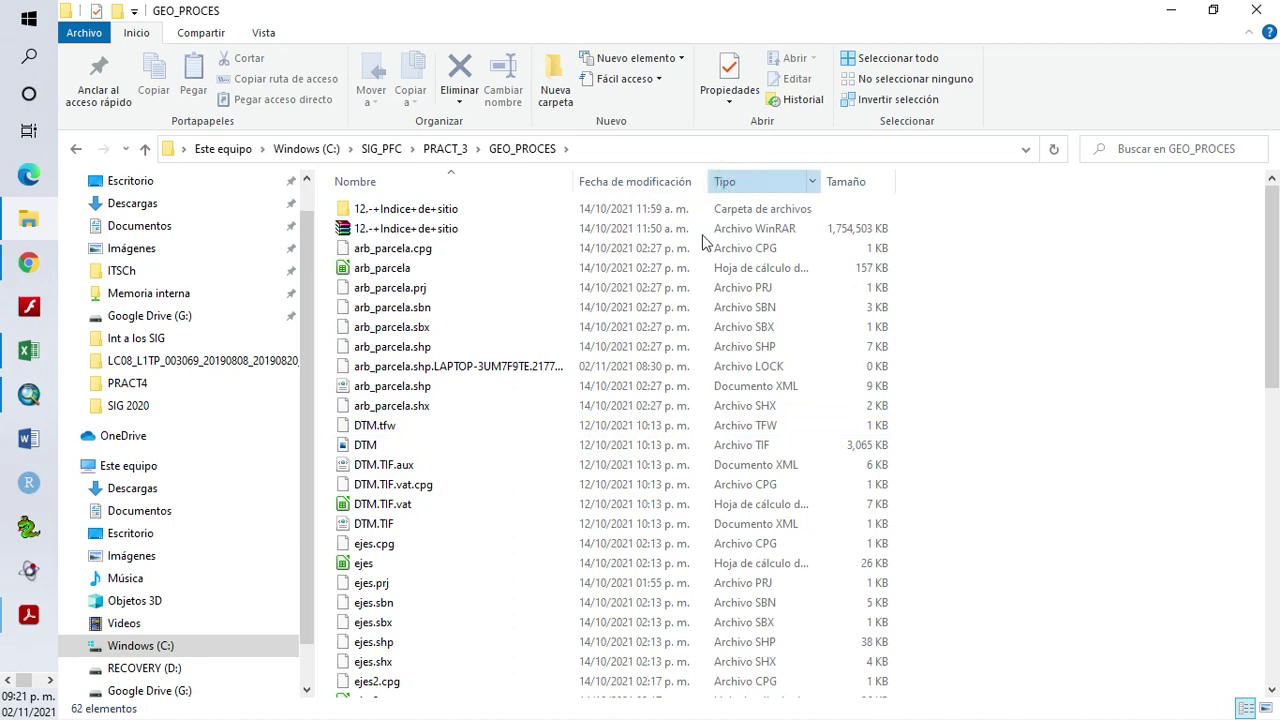
Sort the GEO_PROCES files by type and look through them for the source of the tree data
left_click(725, 181)
scroll(592, 397, "down", 10)
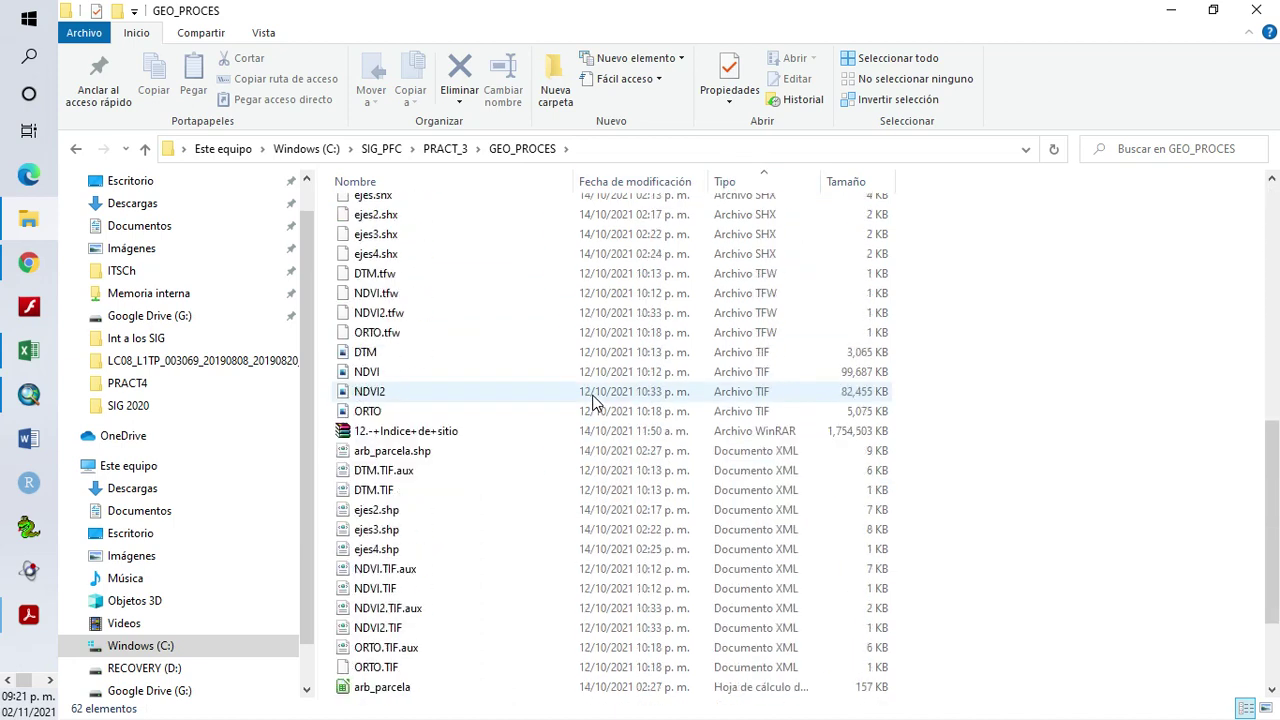
scroll(592, 401, "down", 2)
scroll(592, 401, "up", 11)
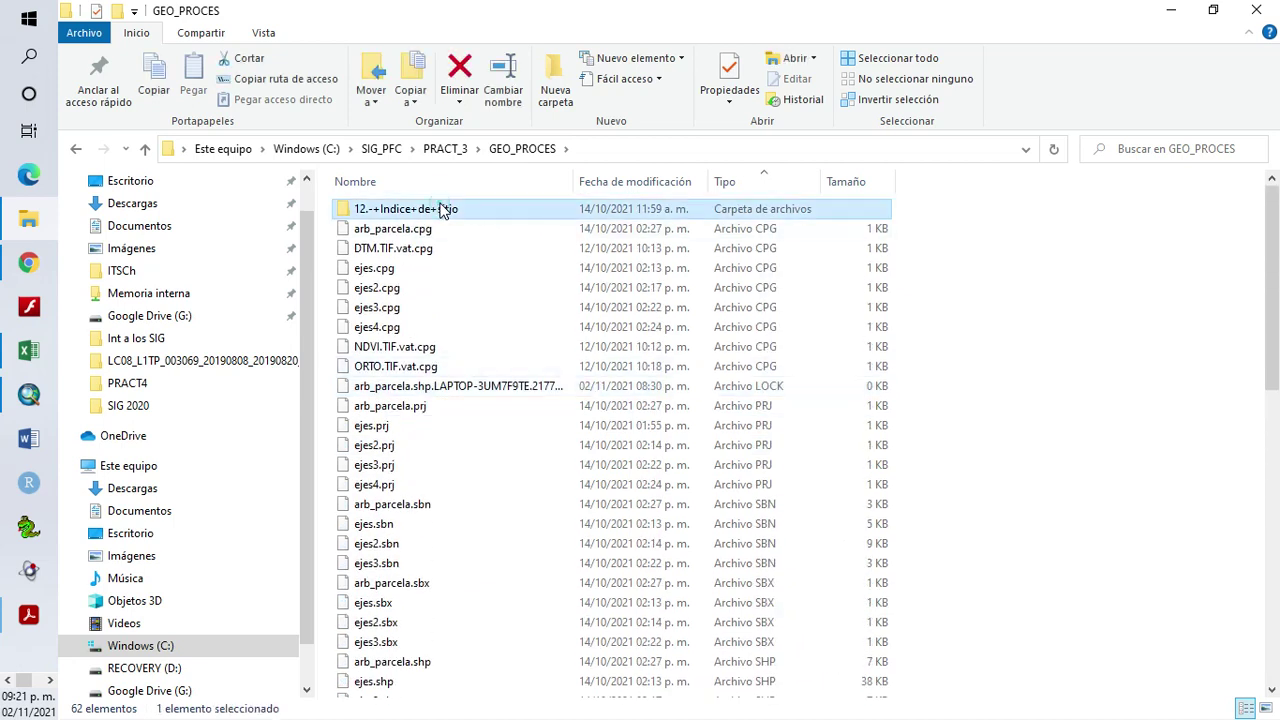
Open the 9.- Indice de sitio folder inside 12.-+Indice+de+sitio and look through its files
double_click(443, 209)
double_click(443, 214)
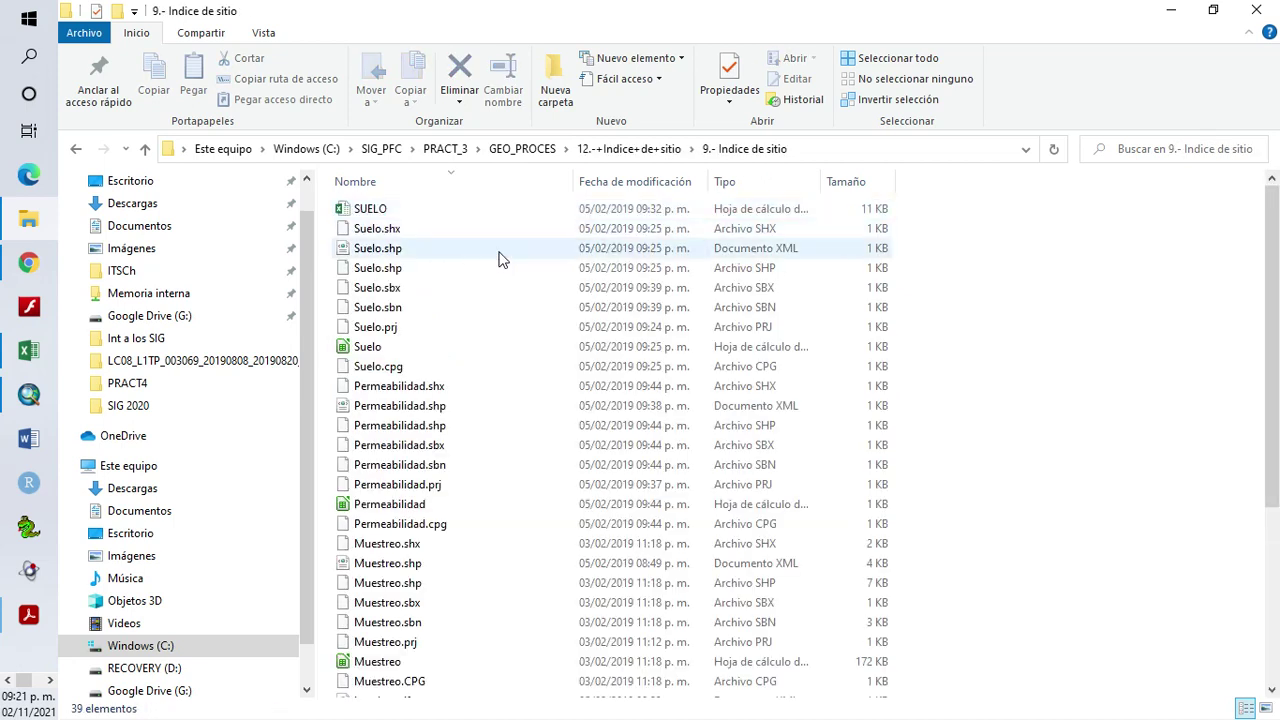
scroll(508, 381, "down", 5)
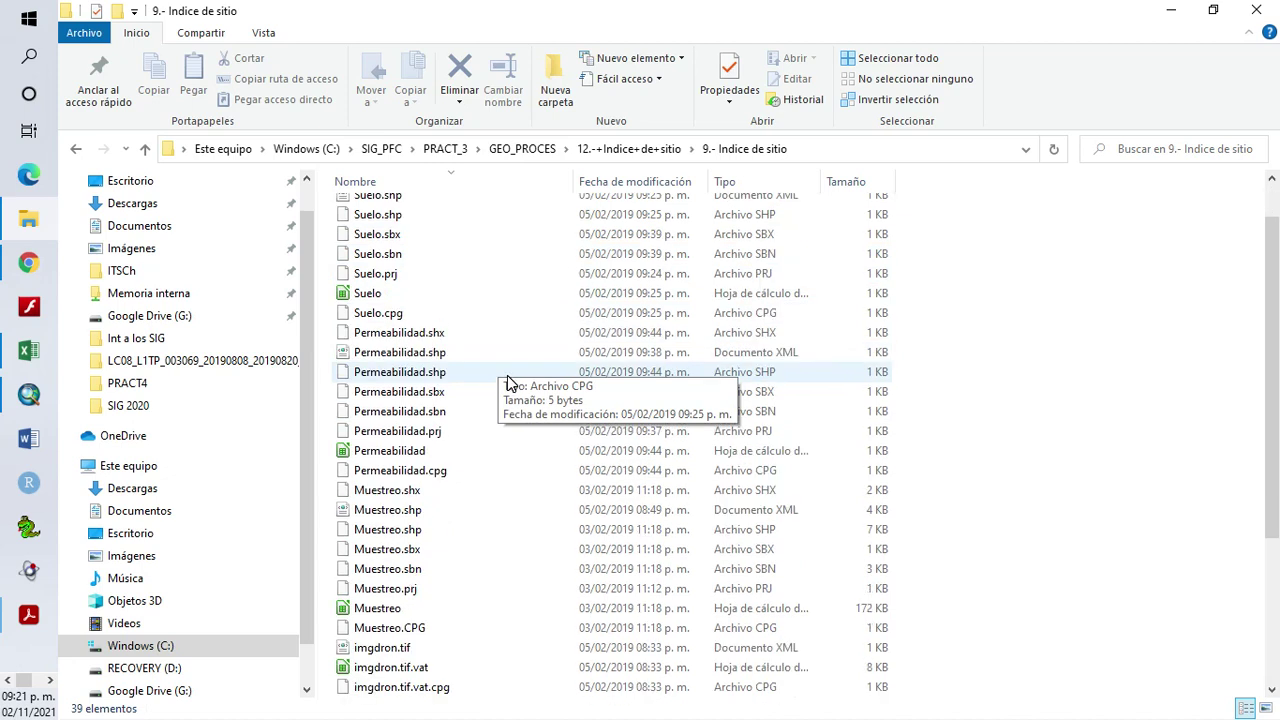
scroll(508, 381, "up", 5)
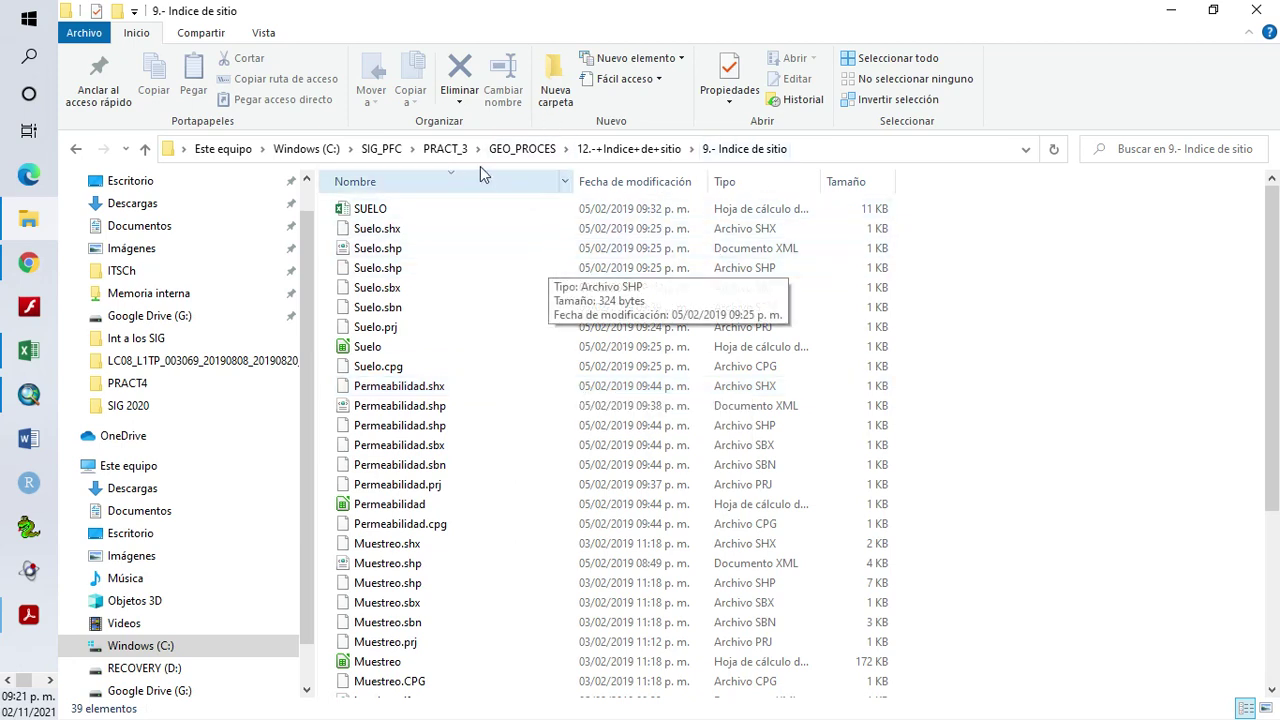
Open the PRACT4 folder in SIG_PFC and check the contents of its INFO workbook, leaving it closed
left_click(390, 150)
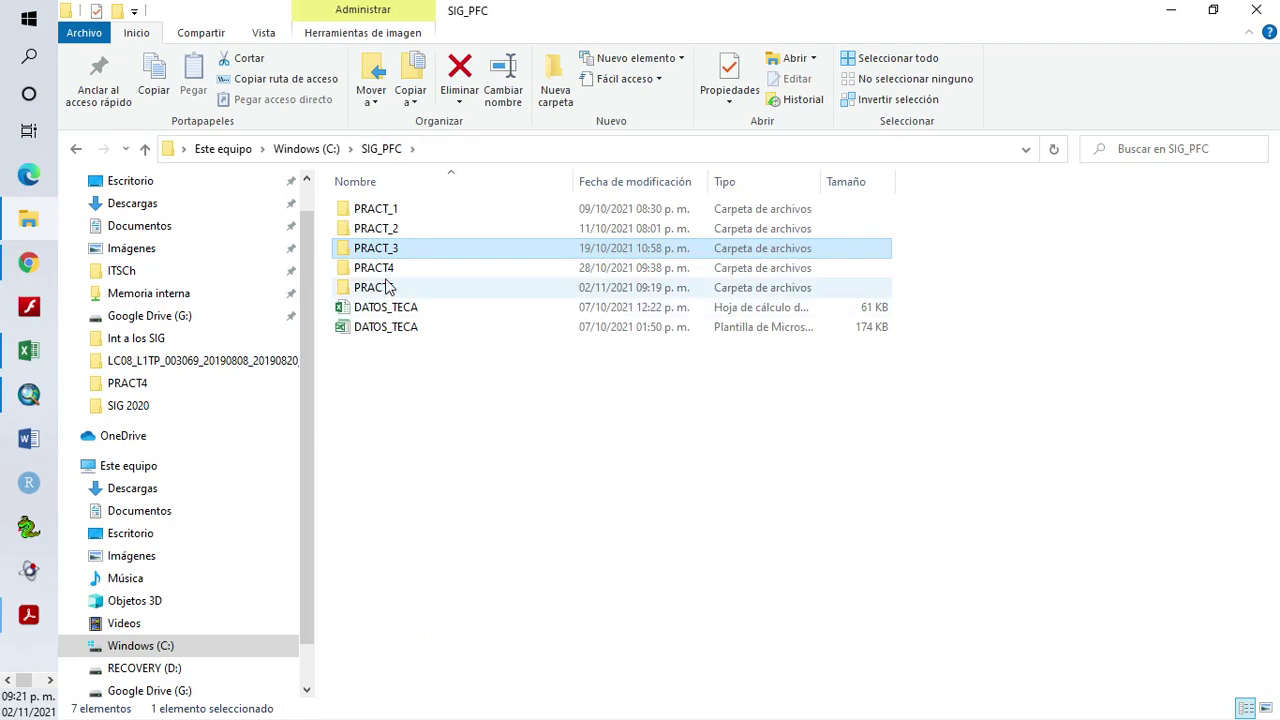
double_click(380, 269)
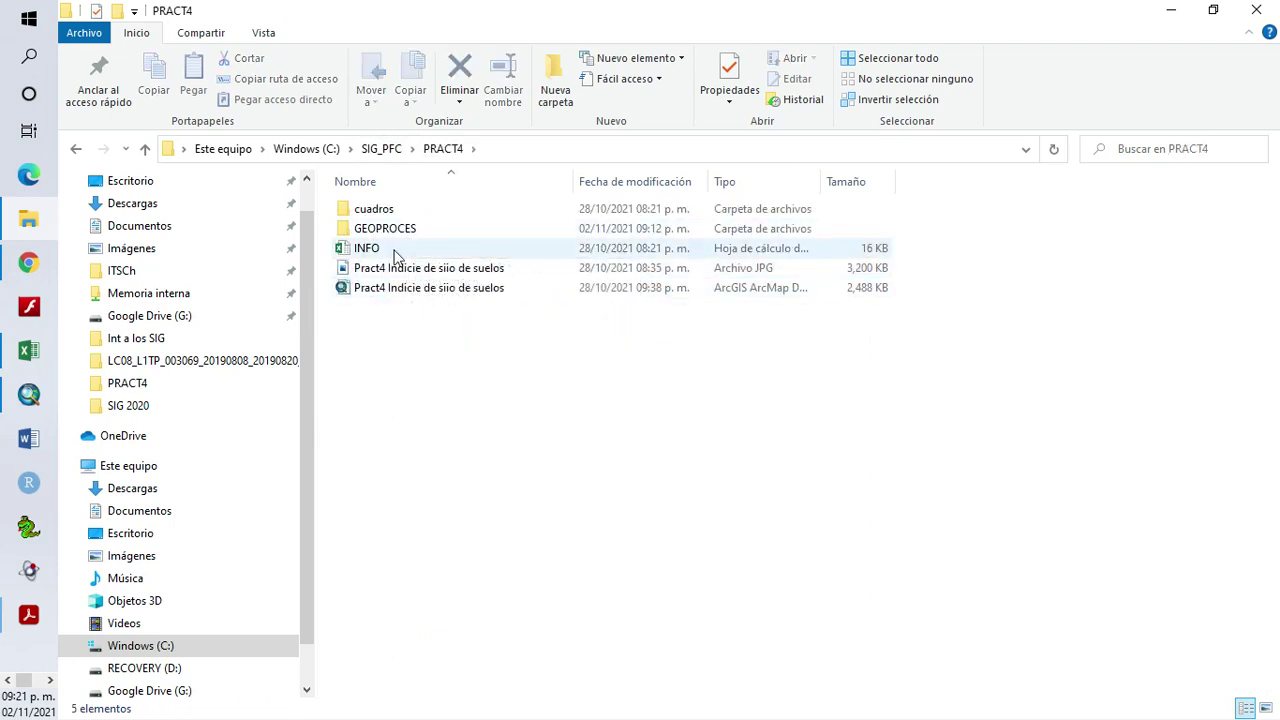
double_click(380, 252)
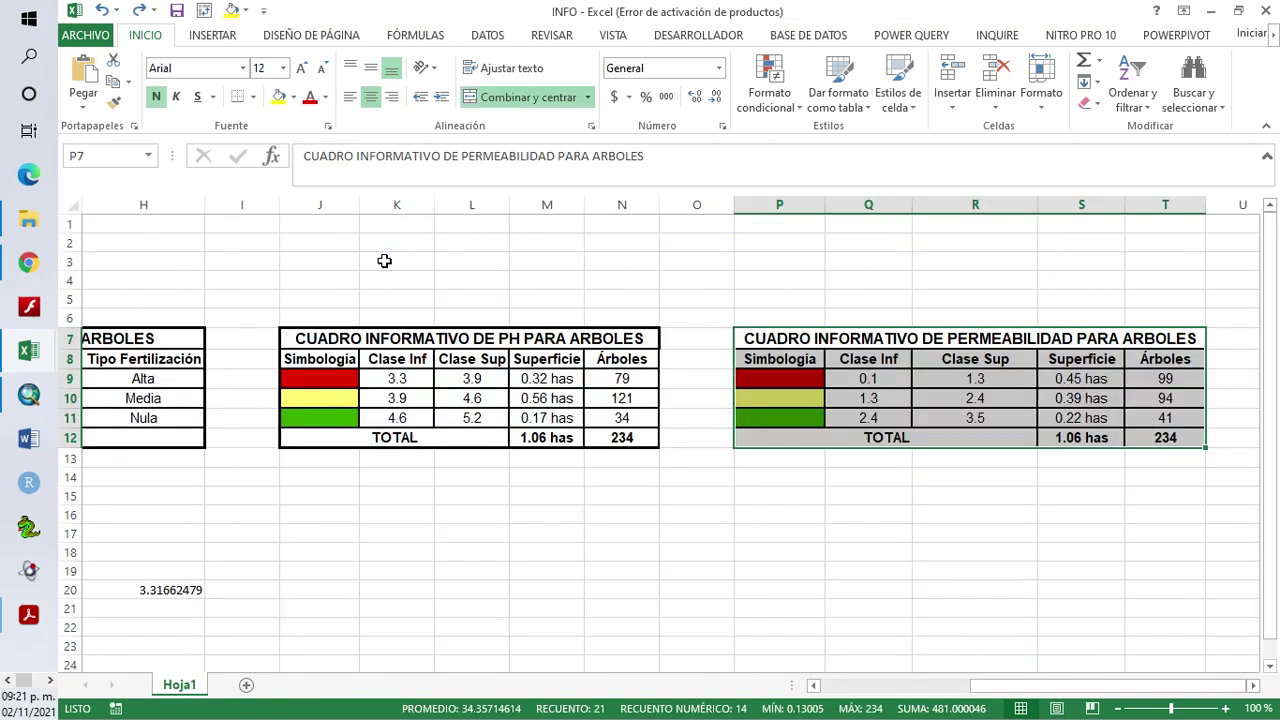
left_click(1267, 10)
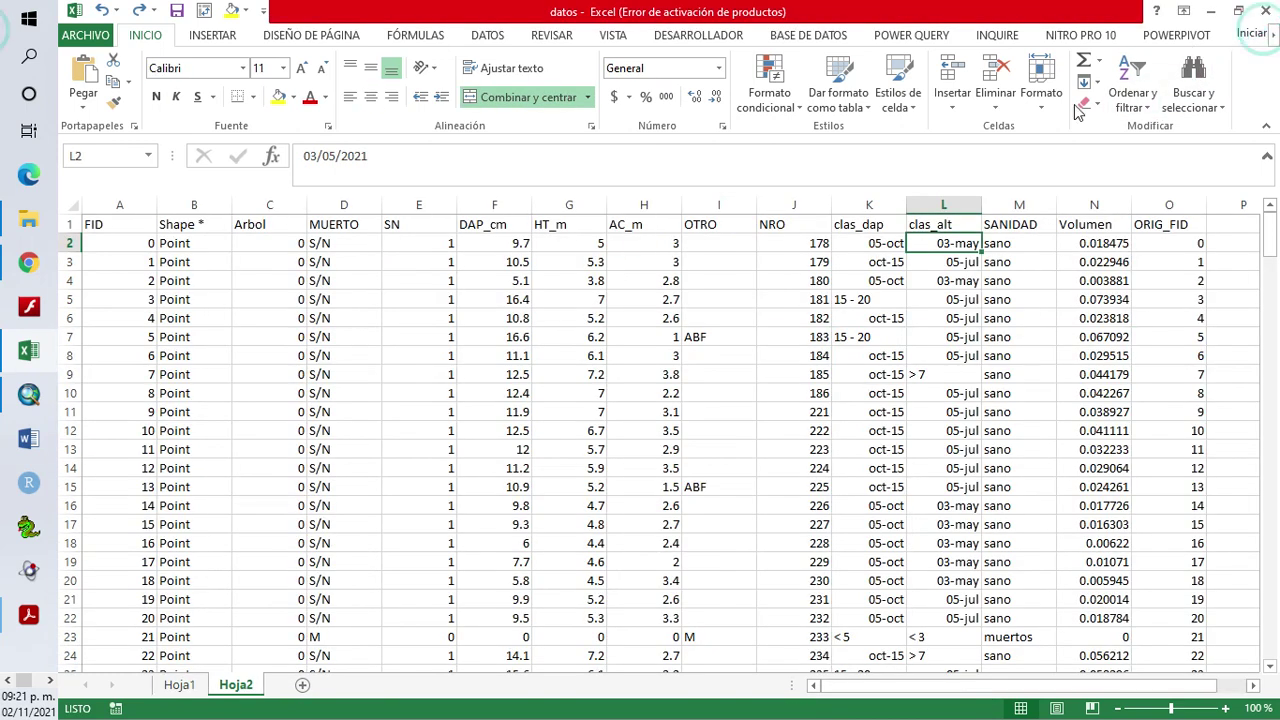
left_click(1268, 9)
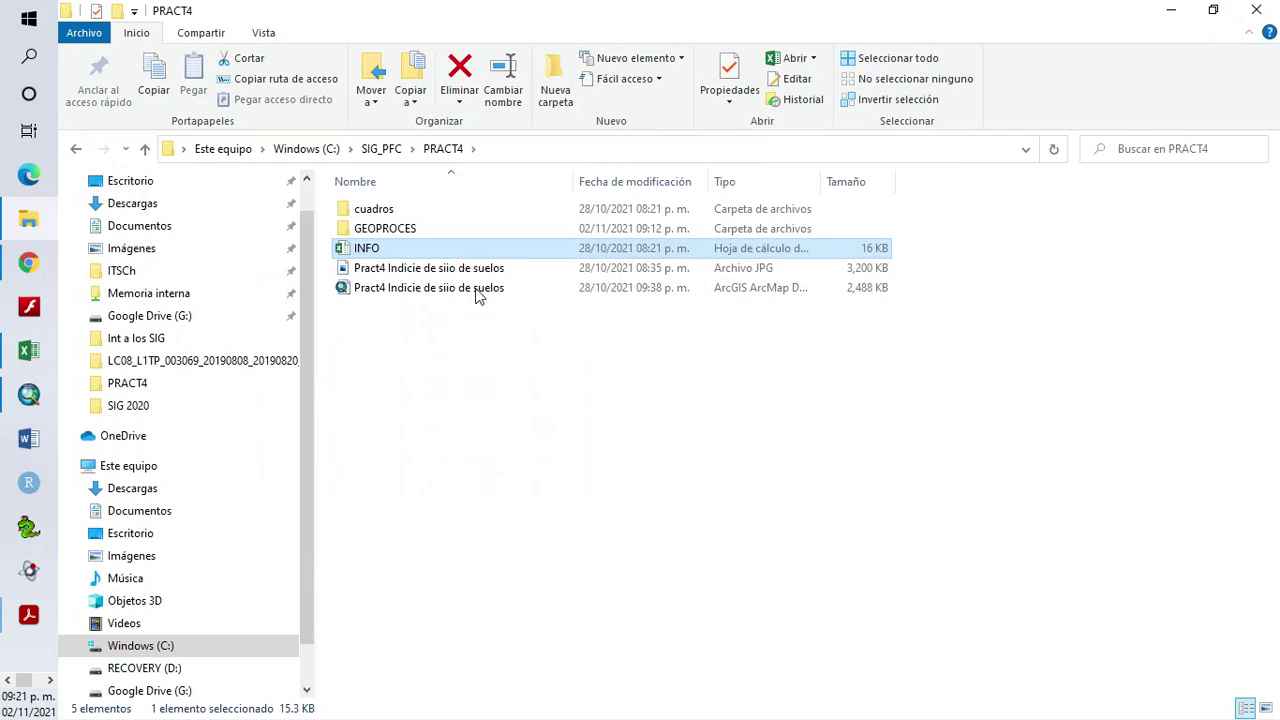
Open the GEOPROCES folder inside PRACT4, sort its files by type and look through them for the tree data
double_click(403, 232)
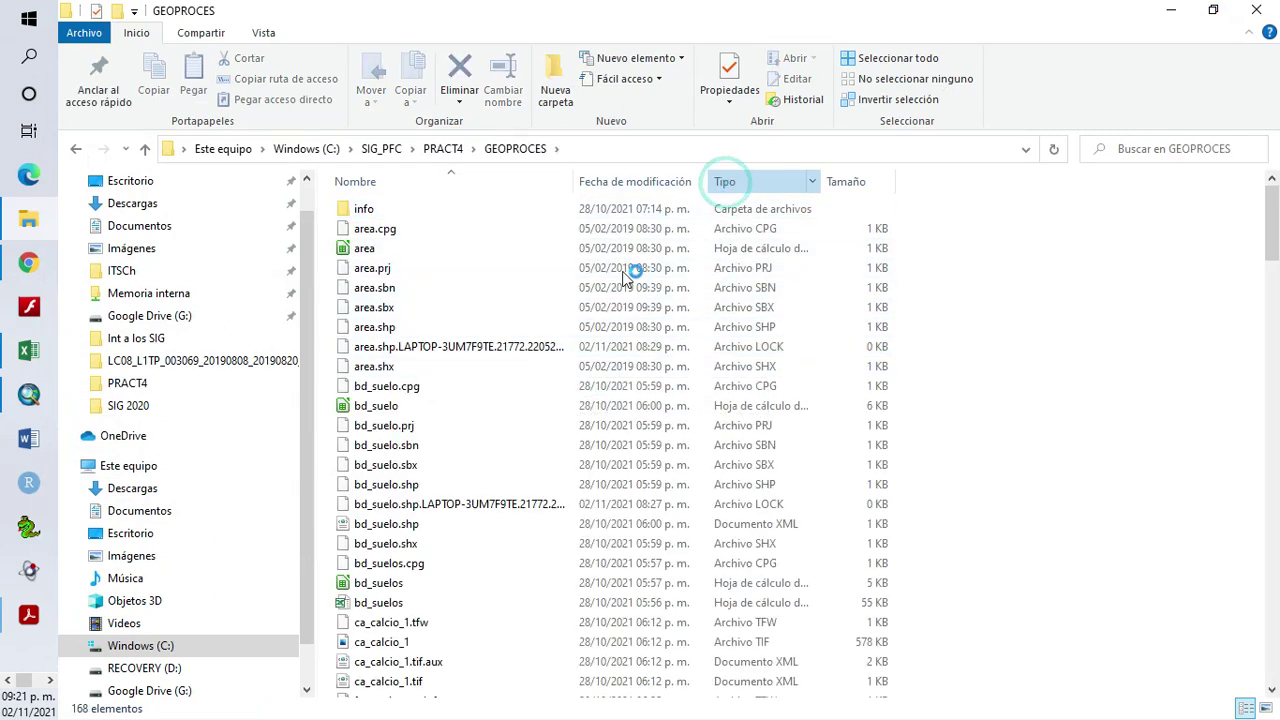
left_click(724, 181)
scroll(575, 393, "down", 20)
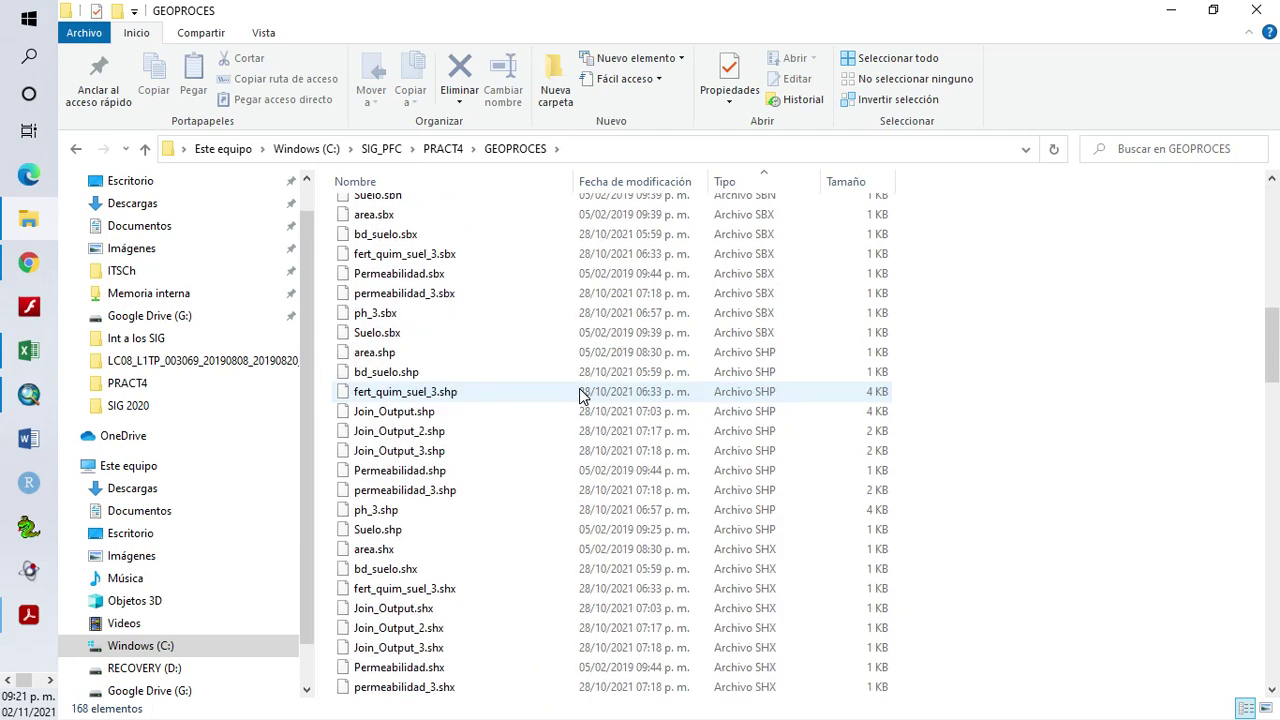
scroll(588, 393, "down", 15)
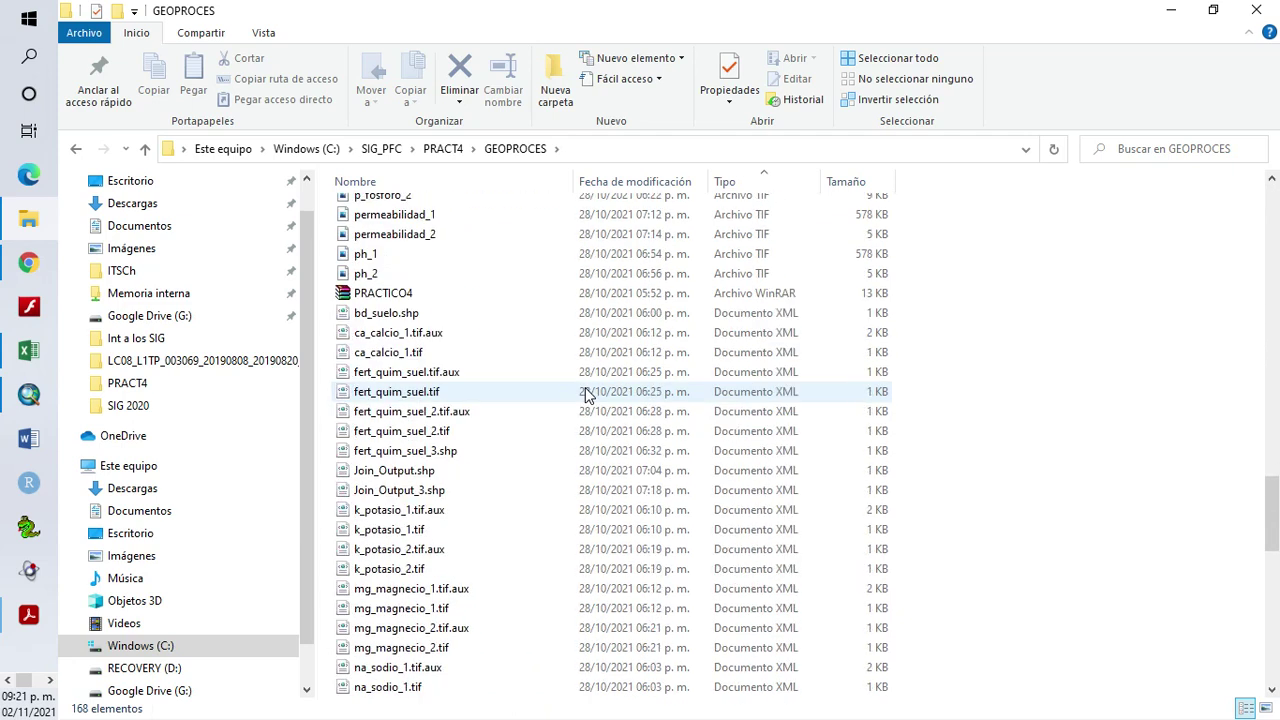
scroll(588, 393, "down", 3)
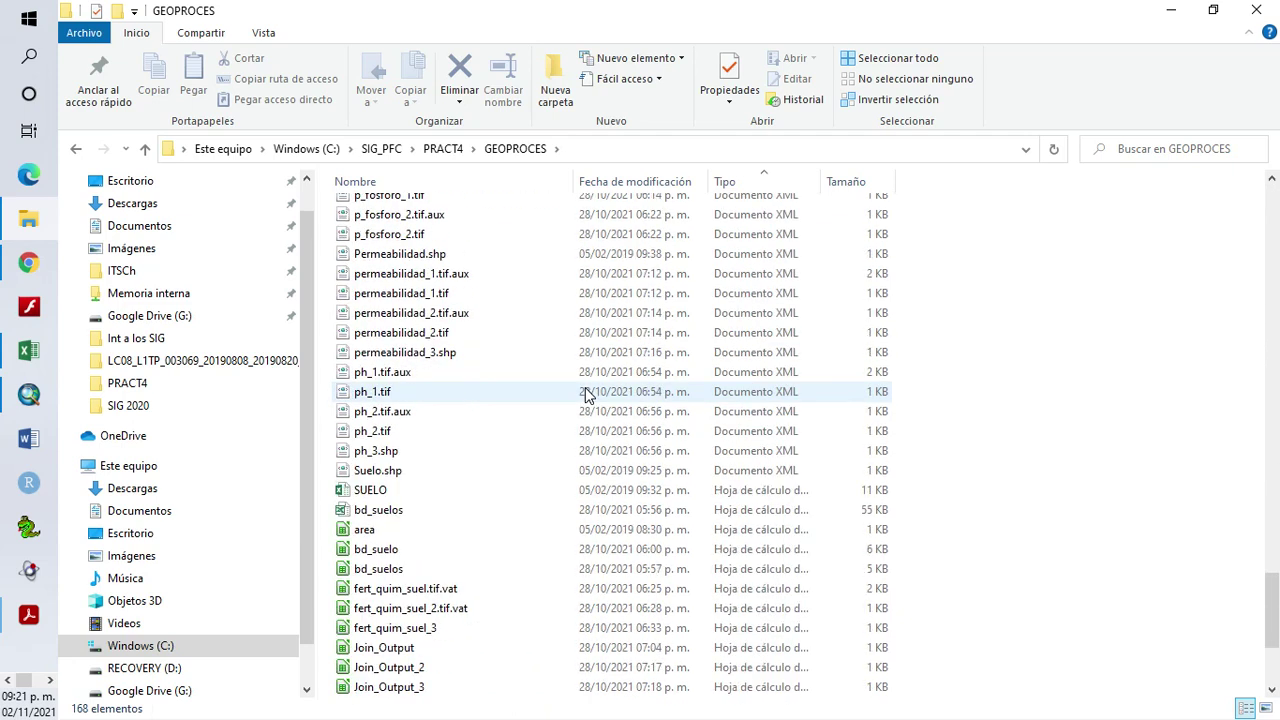
scroll(588, 393, "up", 1)
scroll(588, 393, "down", 5)
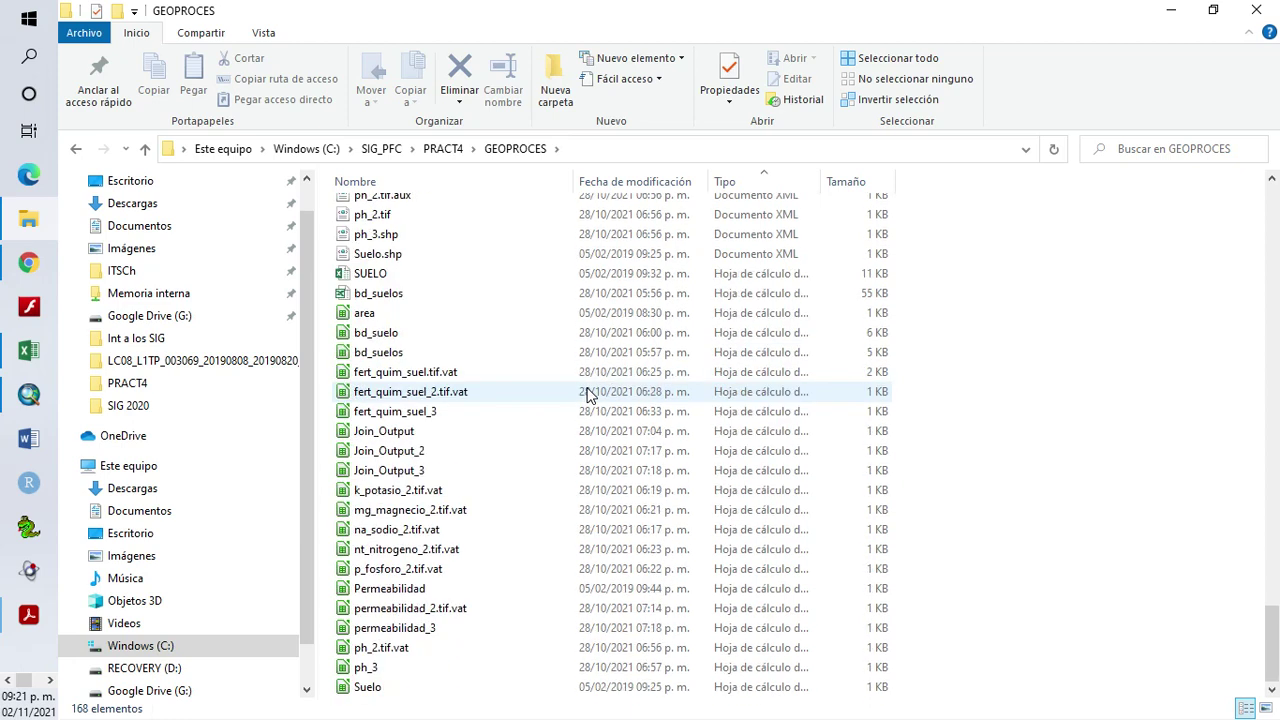
Switch to ArcMap, widen the arb_parcela table and compare how DAP_cm, clas_dap and clas_alt are written in the first records
left_click(1171, 12)
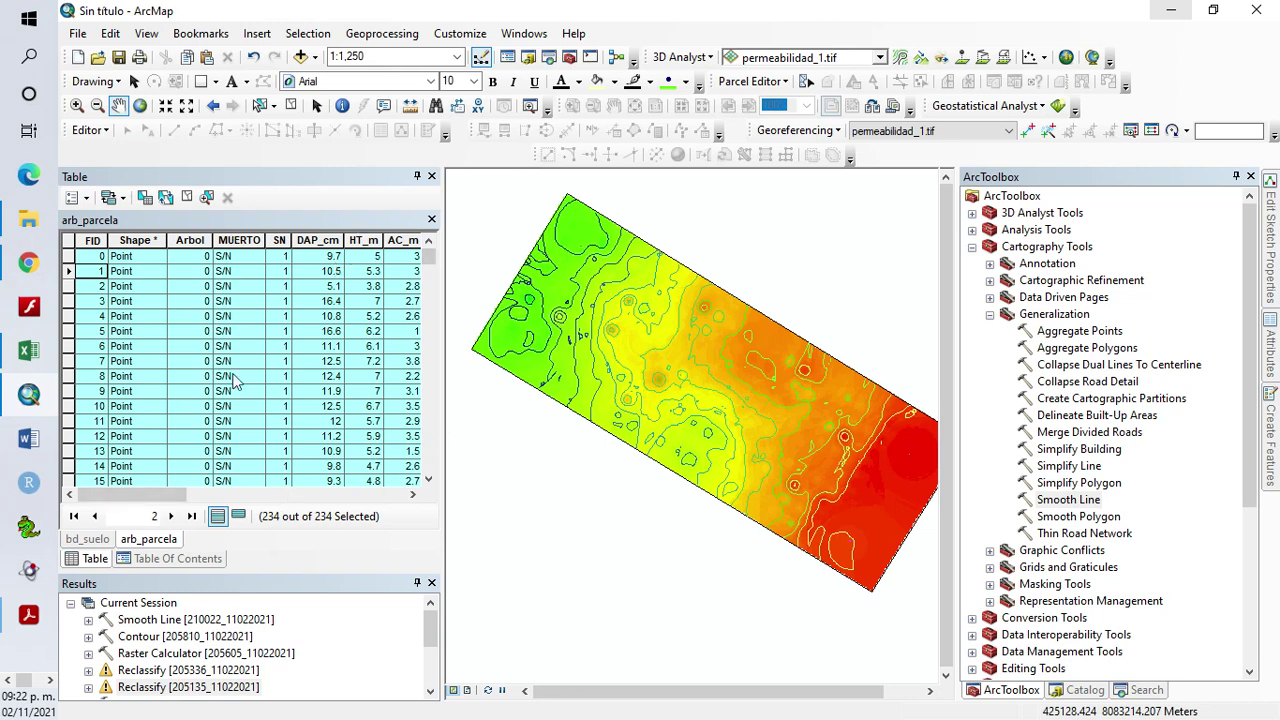
left_click_drag(443, 375, 686, 378)
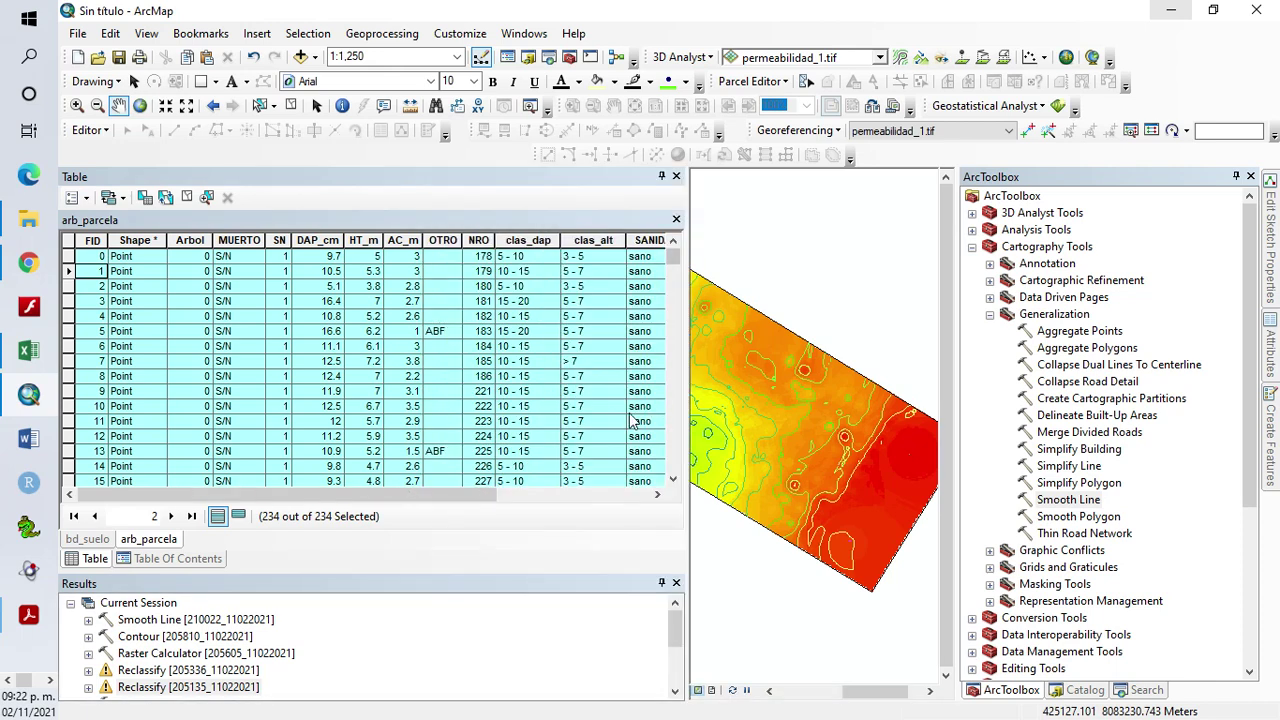
left_click(530, 270)
left_click(532, 285)
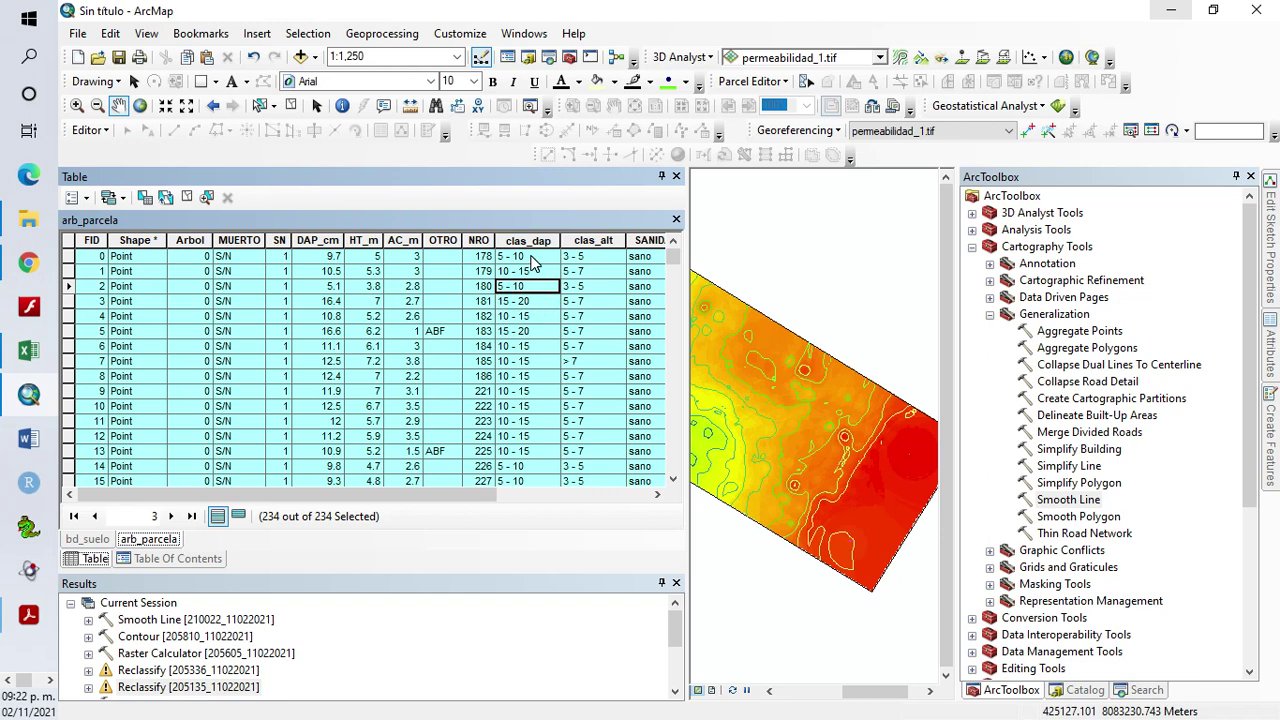
left_click(532, 257)
left_click(586, 257)
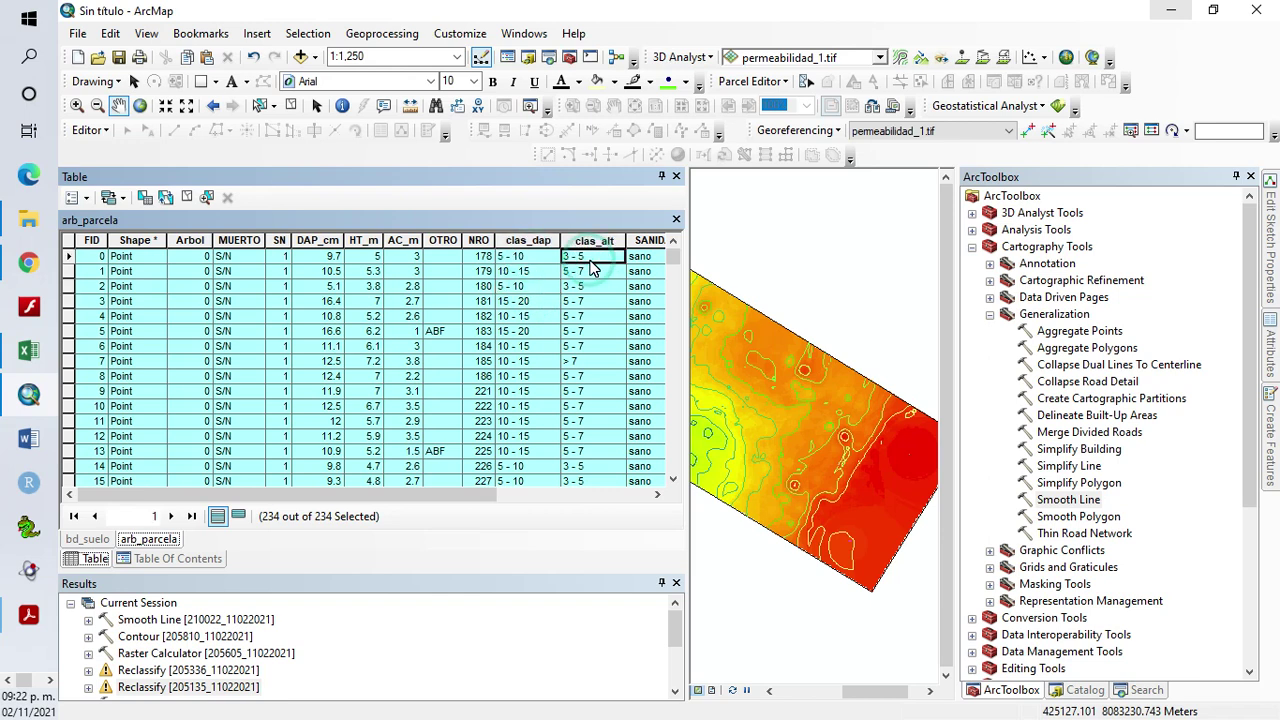
left_click(531, 261)
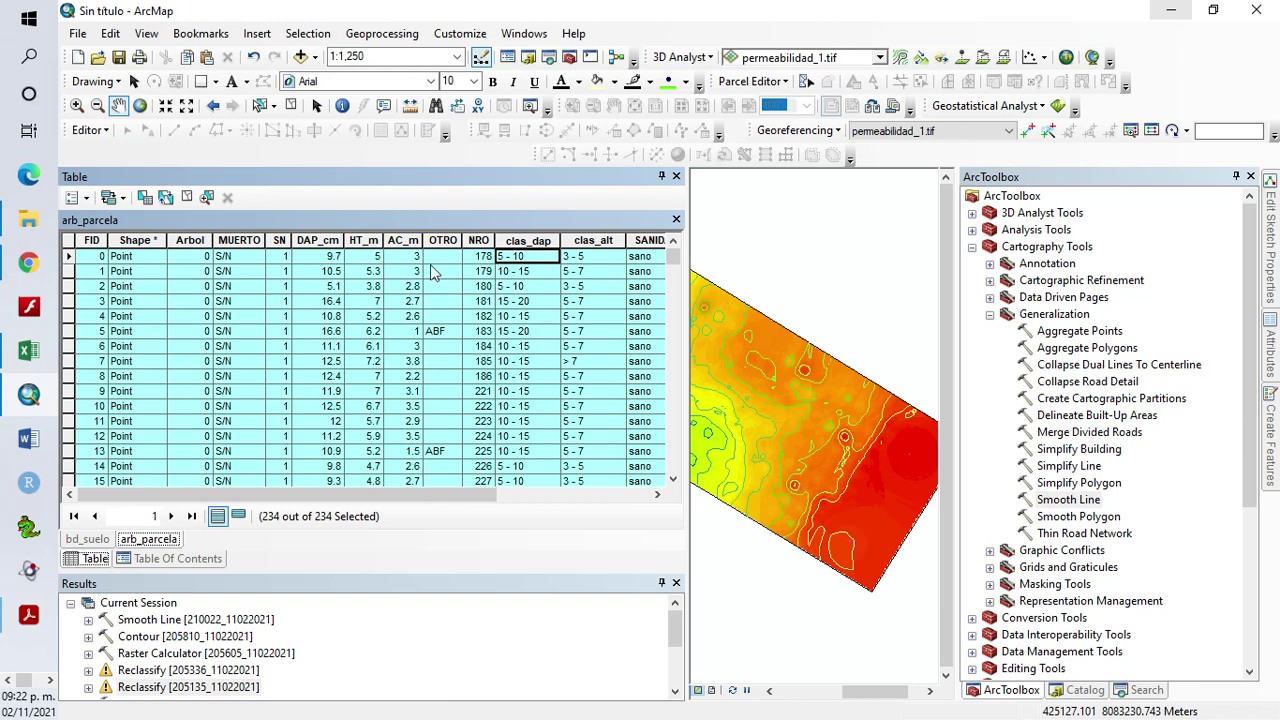
left_click(317, 257)
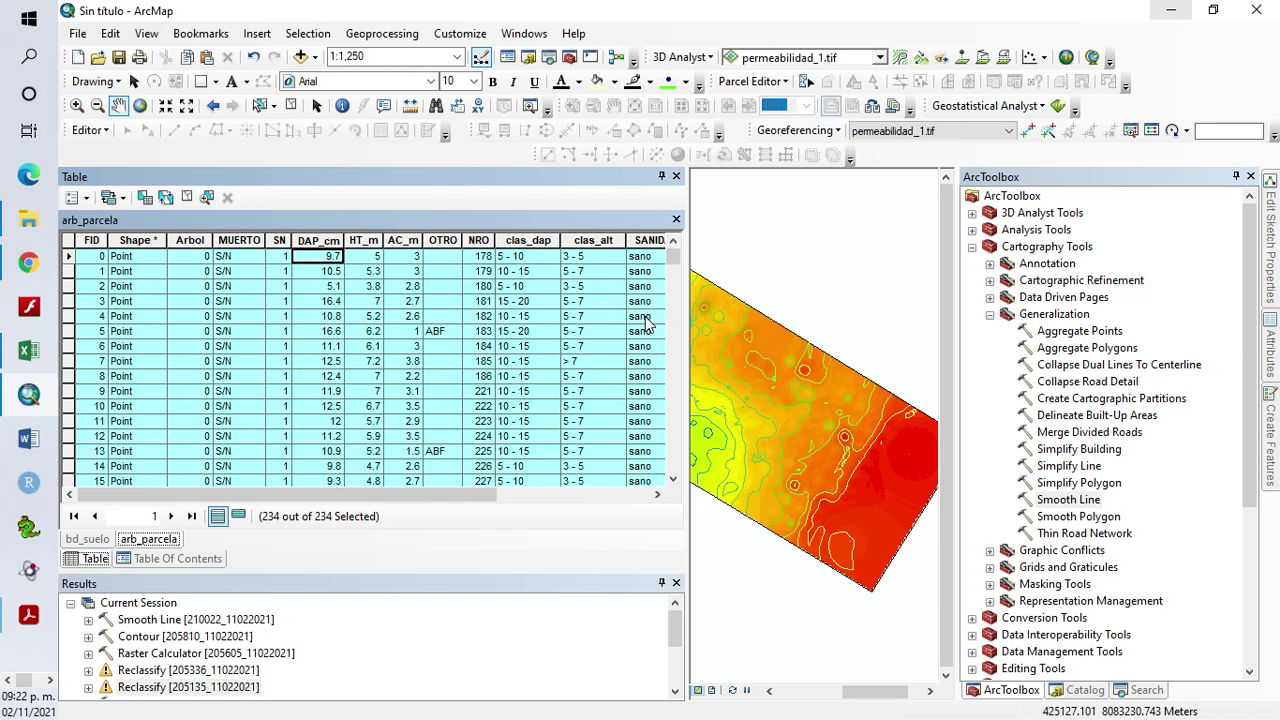
left_click_drag(674, 258, 622, 256)
left_click(515, 316)
left_click(67, 257)
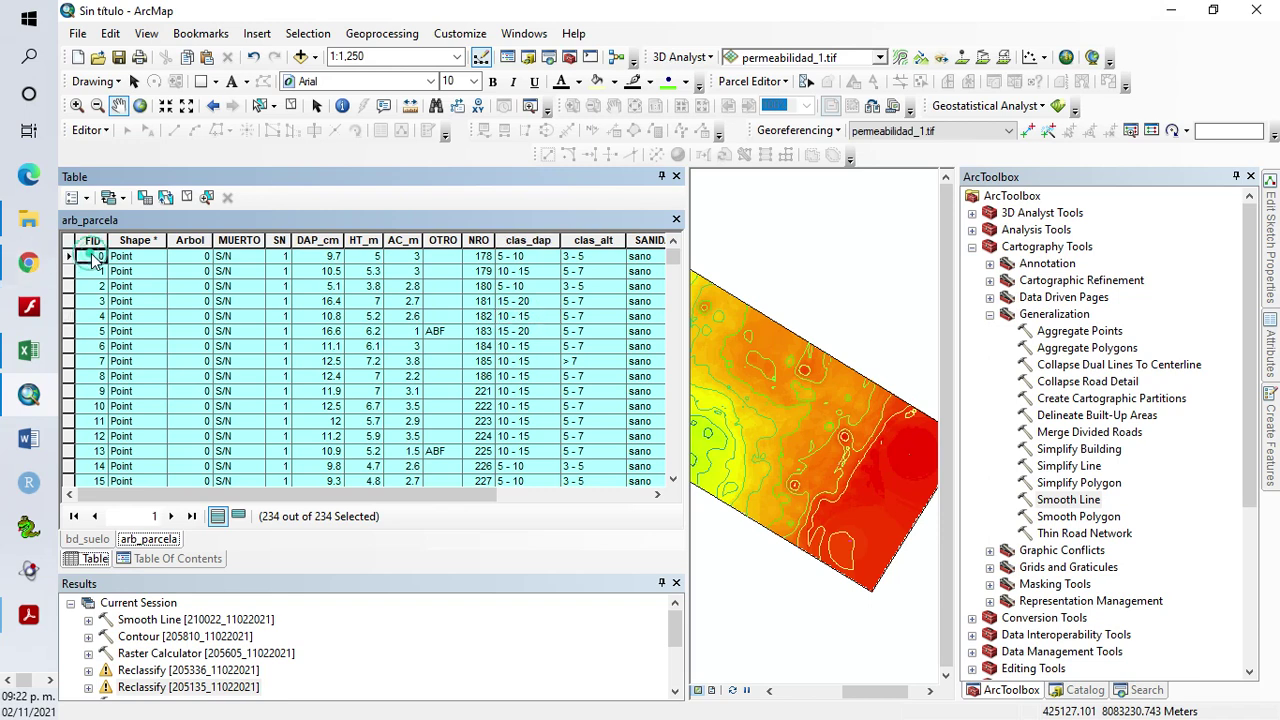
left_click(525, 258)
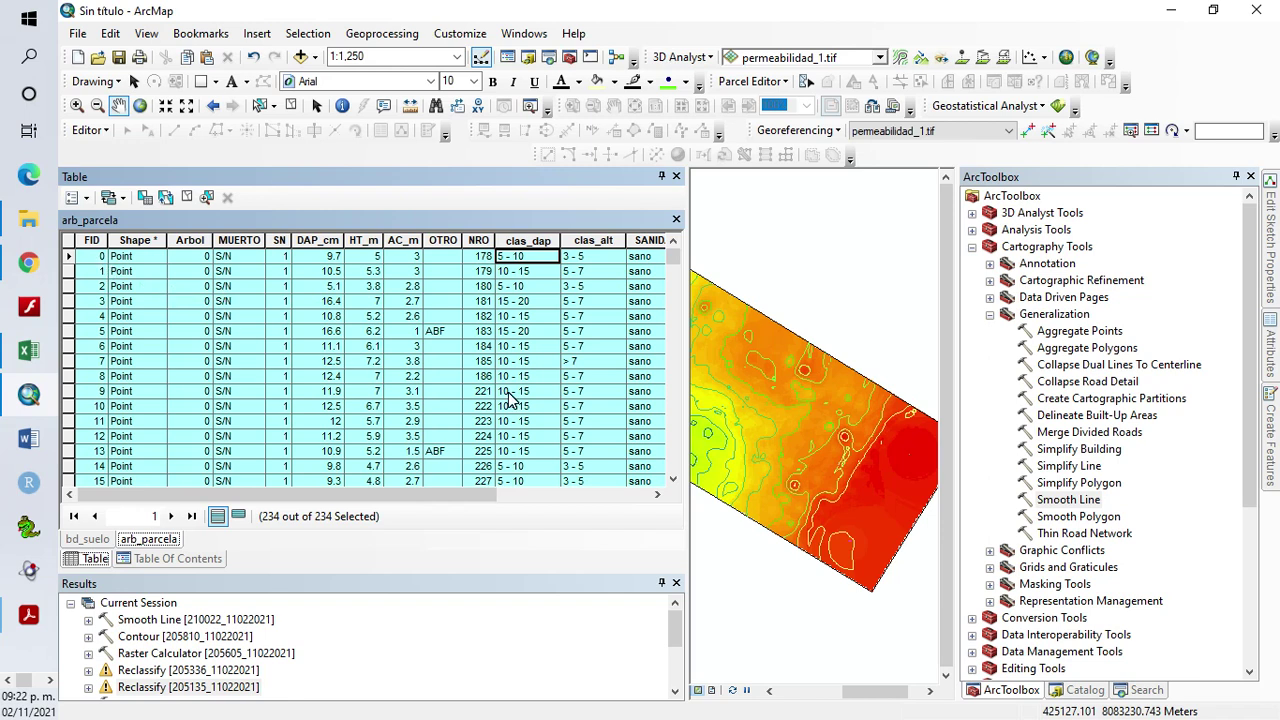
Sort the arb_parcela records by clas_dap in both directions and examine how its classes are written
double_click(525, 240)
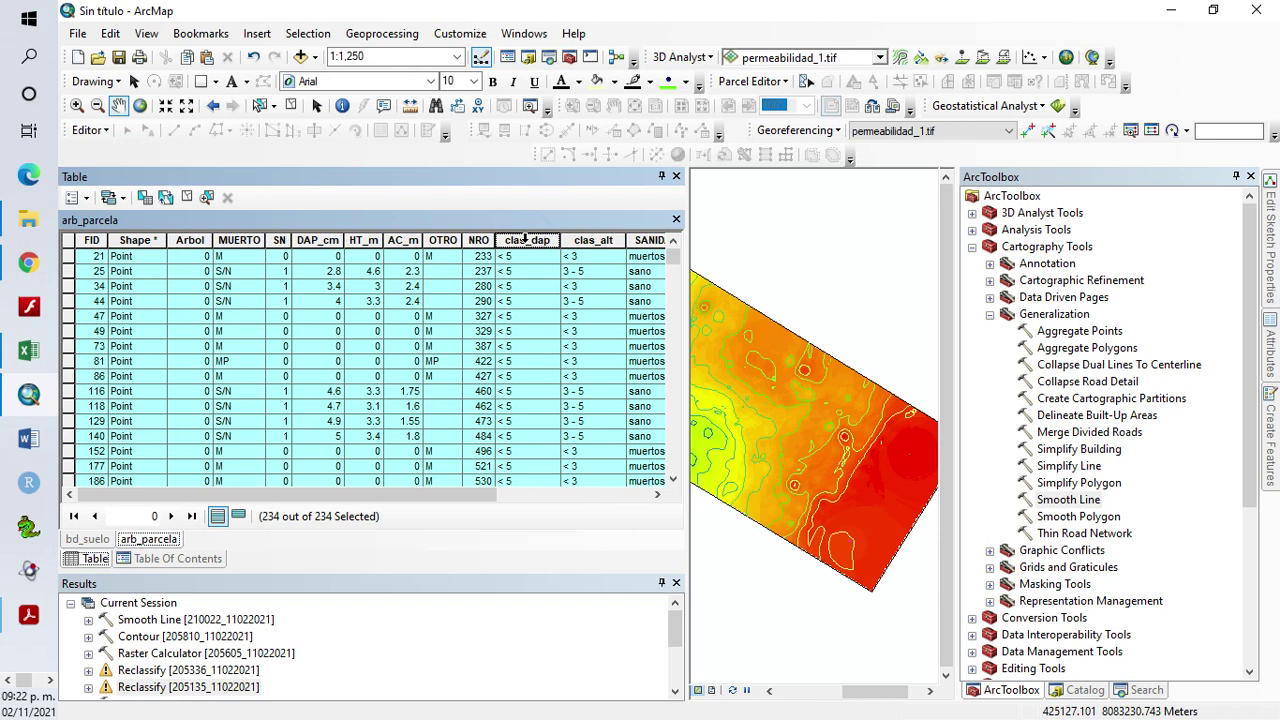
double_click(525, 240)
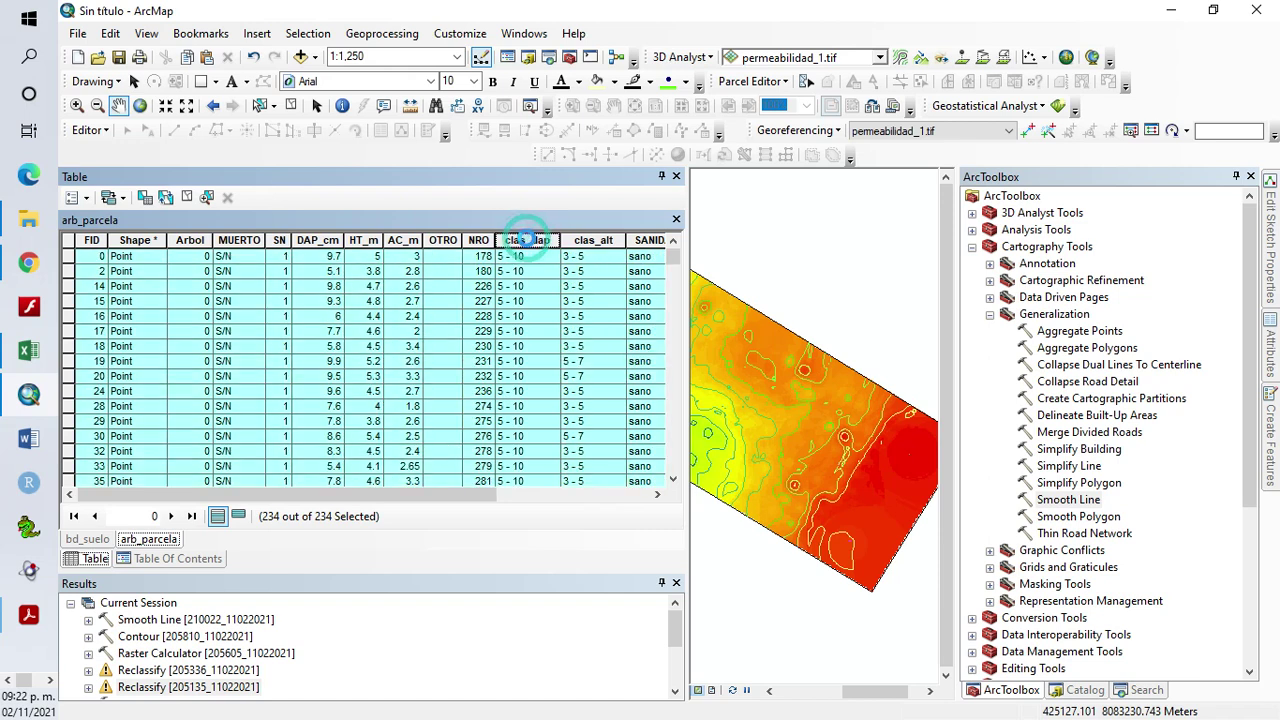
double_click(525, 240)
left_click(522, 257)
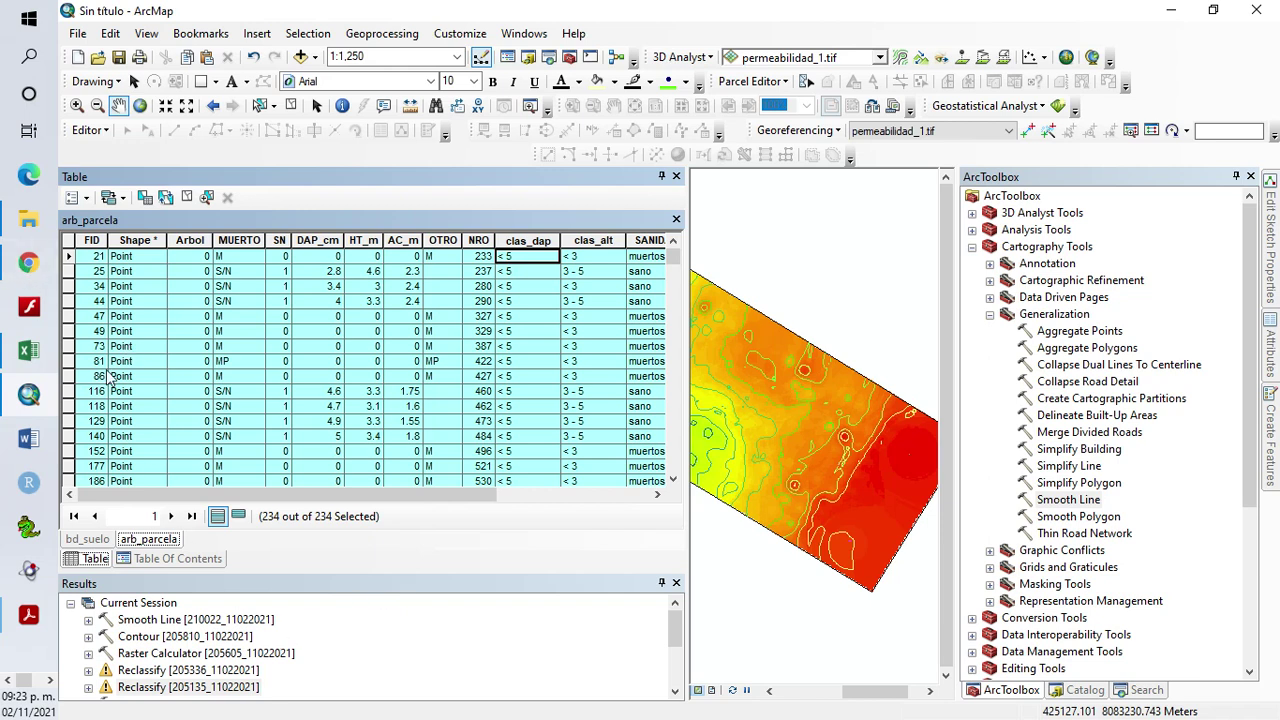
Switch to the datos workbook in Excel and add filters to the header row from FID to ORIG_FID on Hoja2
left_click(28, 349)
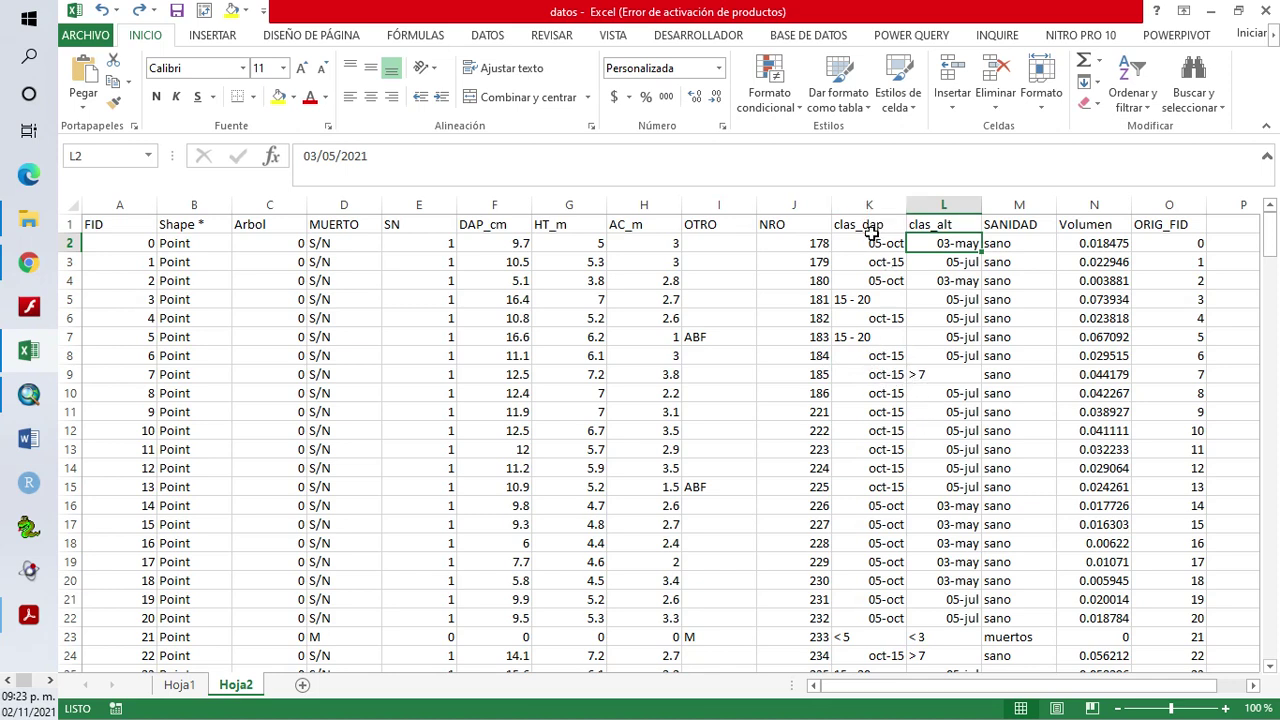
left_click_drag(104, 228, 1172, 229)
left_click(1118, 108)
left_click(1145, 200)
left_click(890, 352)
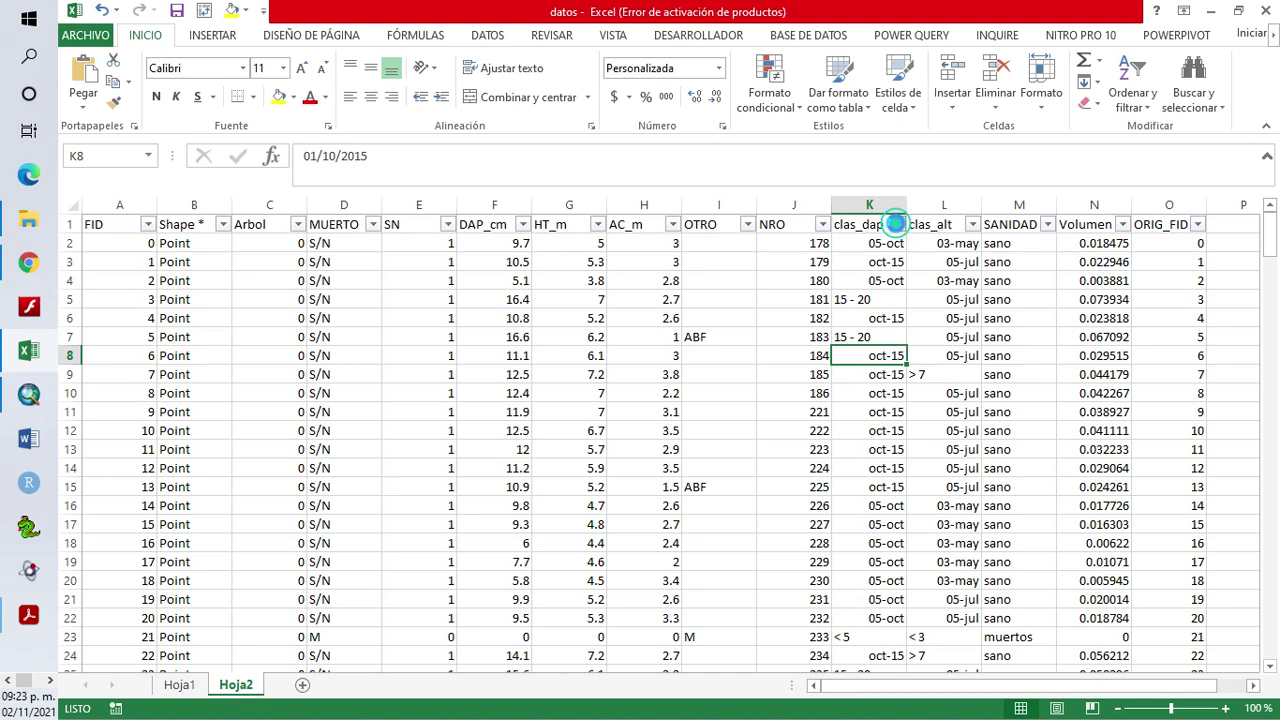
Filter clas_dap to the 2021 dates only and check the stored values in K2 and K22
left_click(897, 224)
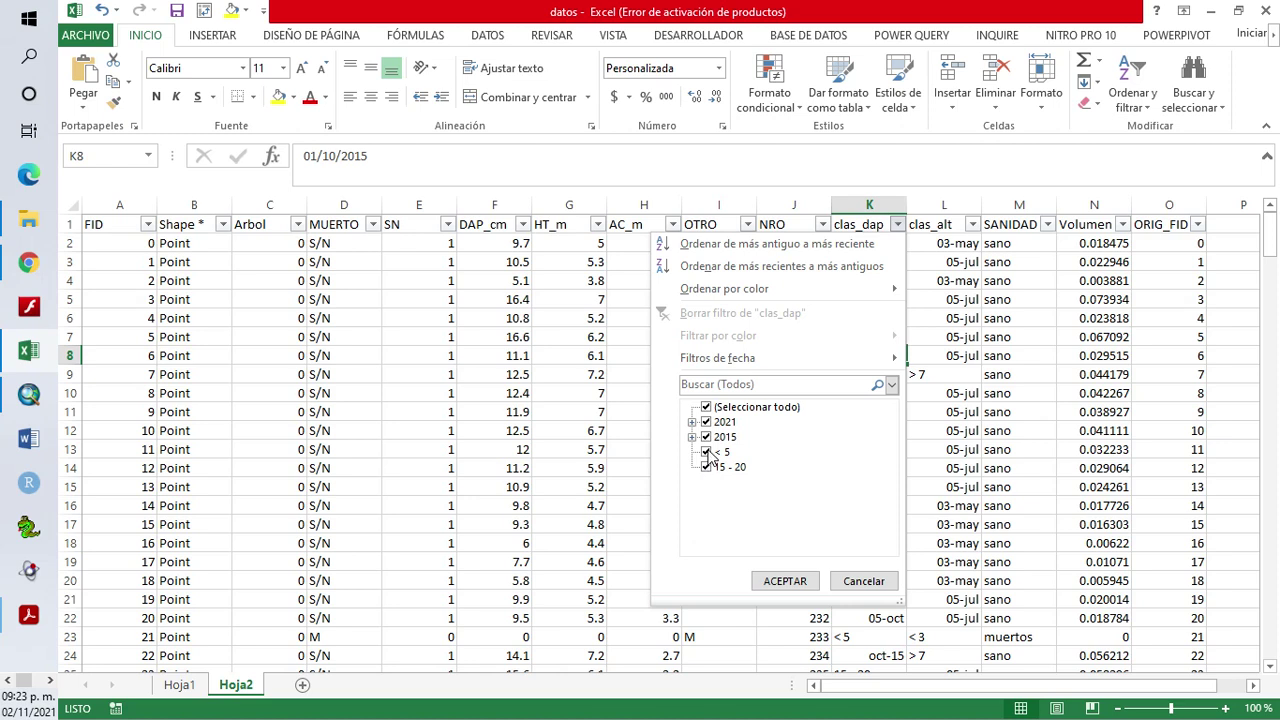
left_click(706, 407)
left_click(706, 421)
left_click(785, 581)
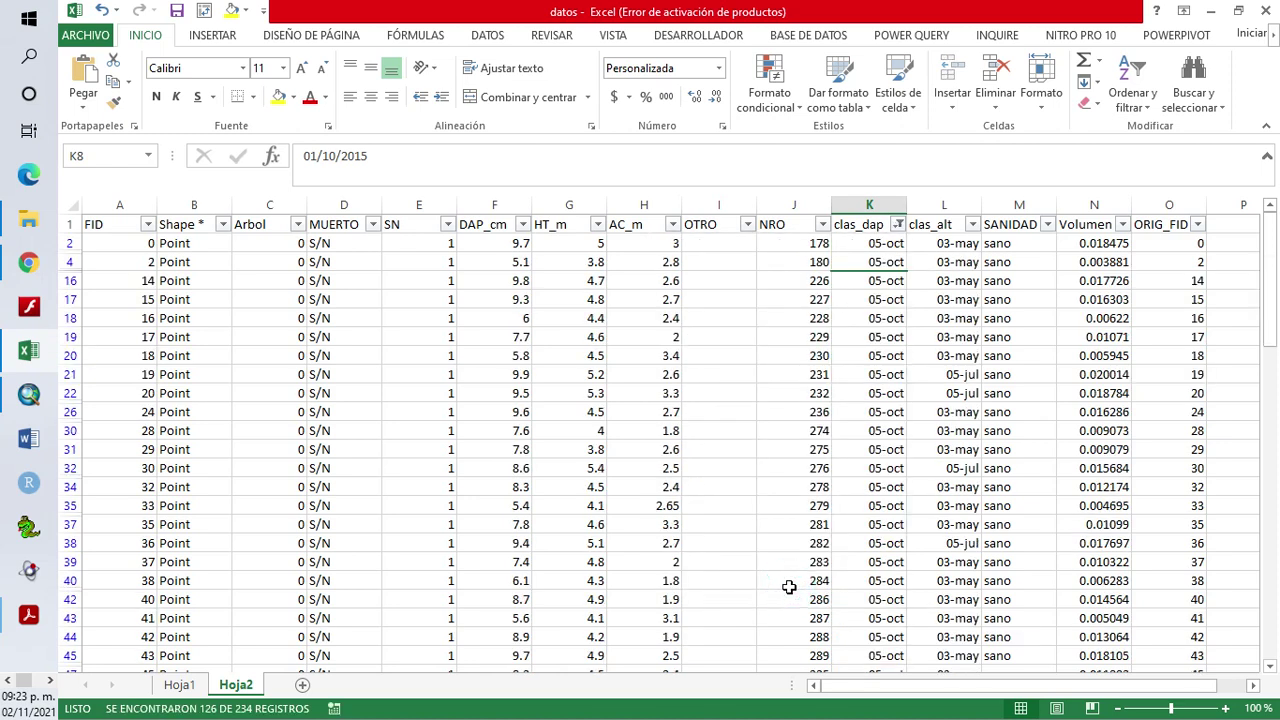
left_click(877, 246)
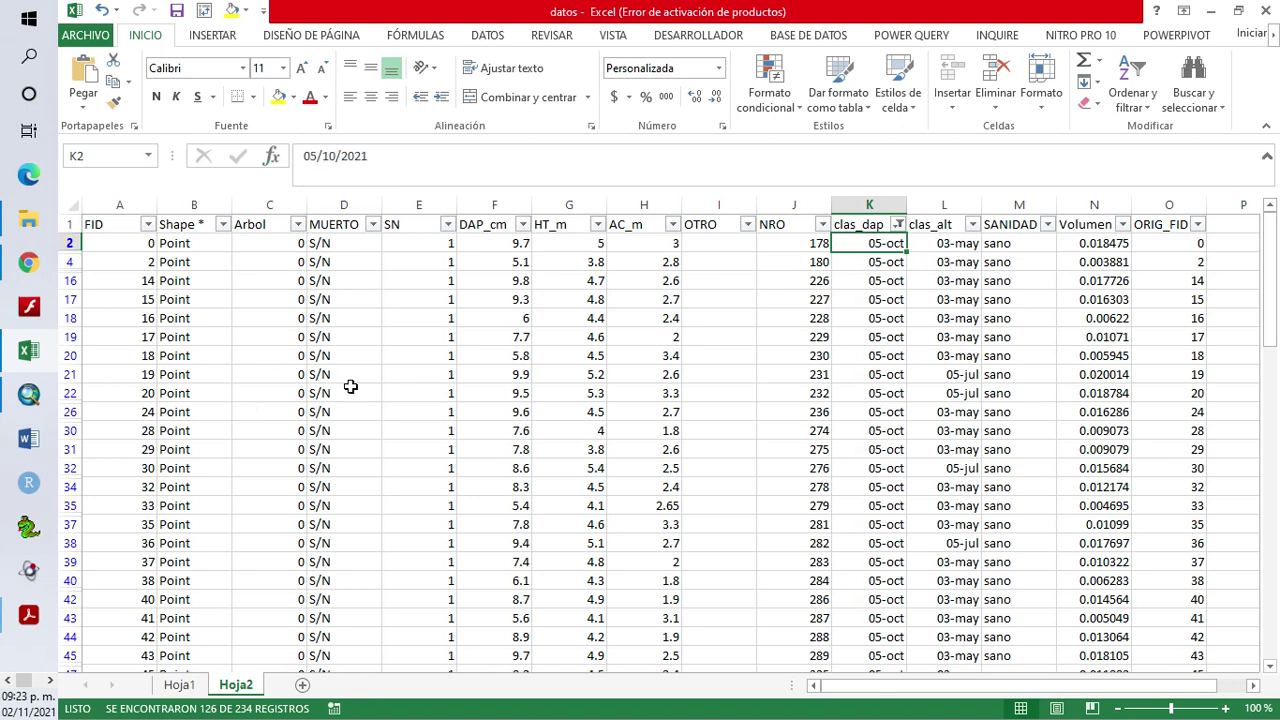
left_click(854, 396)
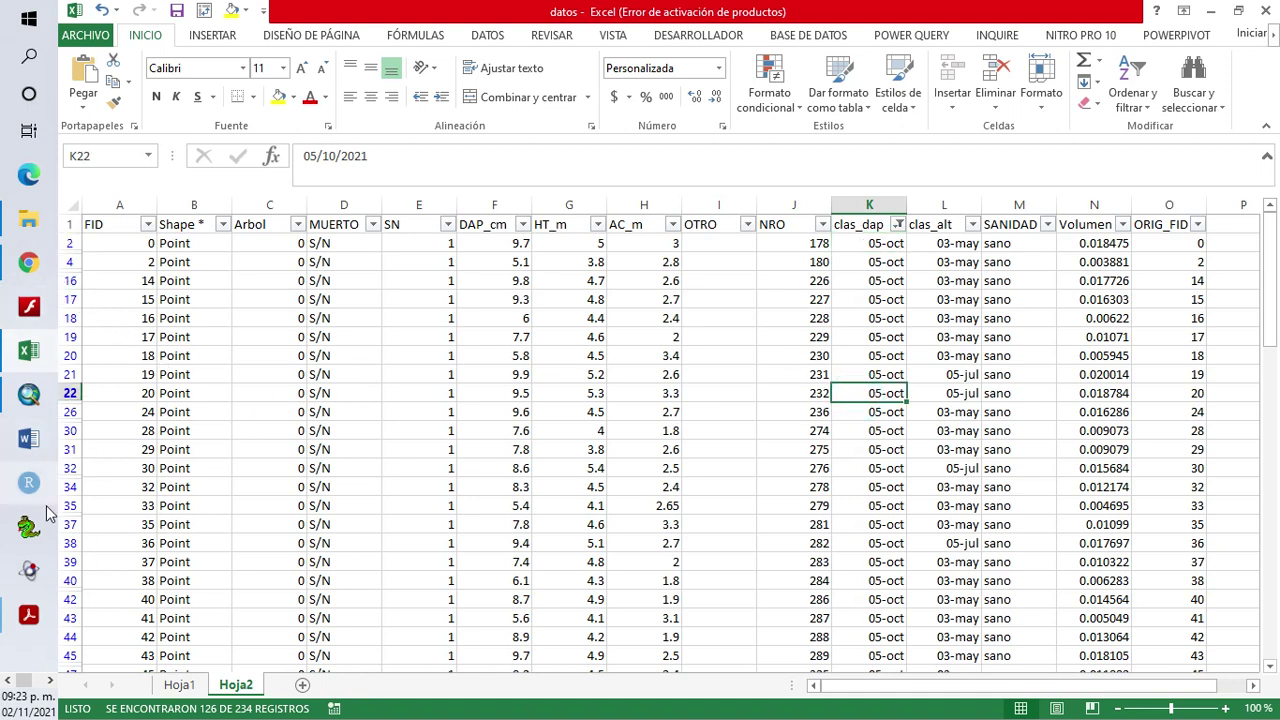
Switch to ArcMap, sort arb_parcela by clas_dap in descending order and copy the first record's 5 - 10 value
left_click(29, 394)
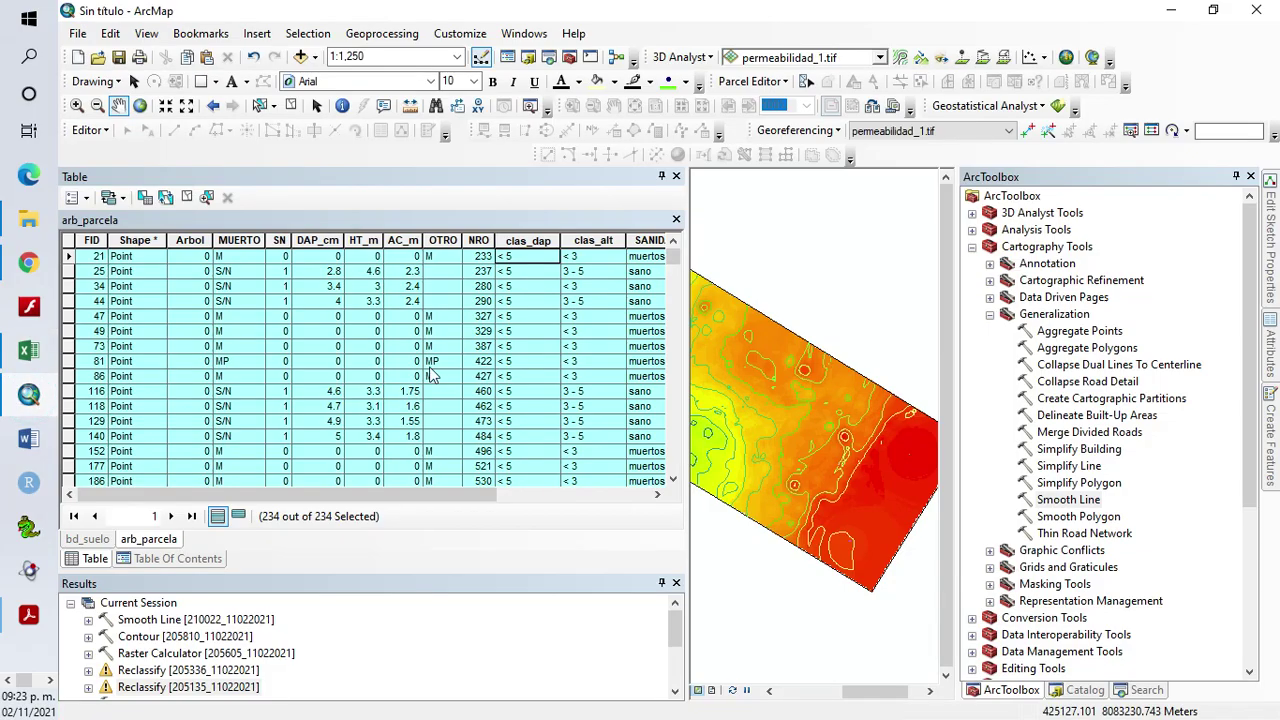
double_click(503, 241)
left_click(531, 262)
right_click(531, 262)
key("Escape")
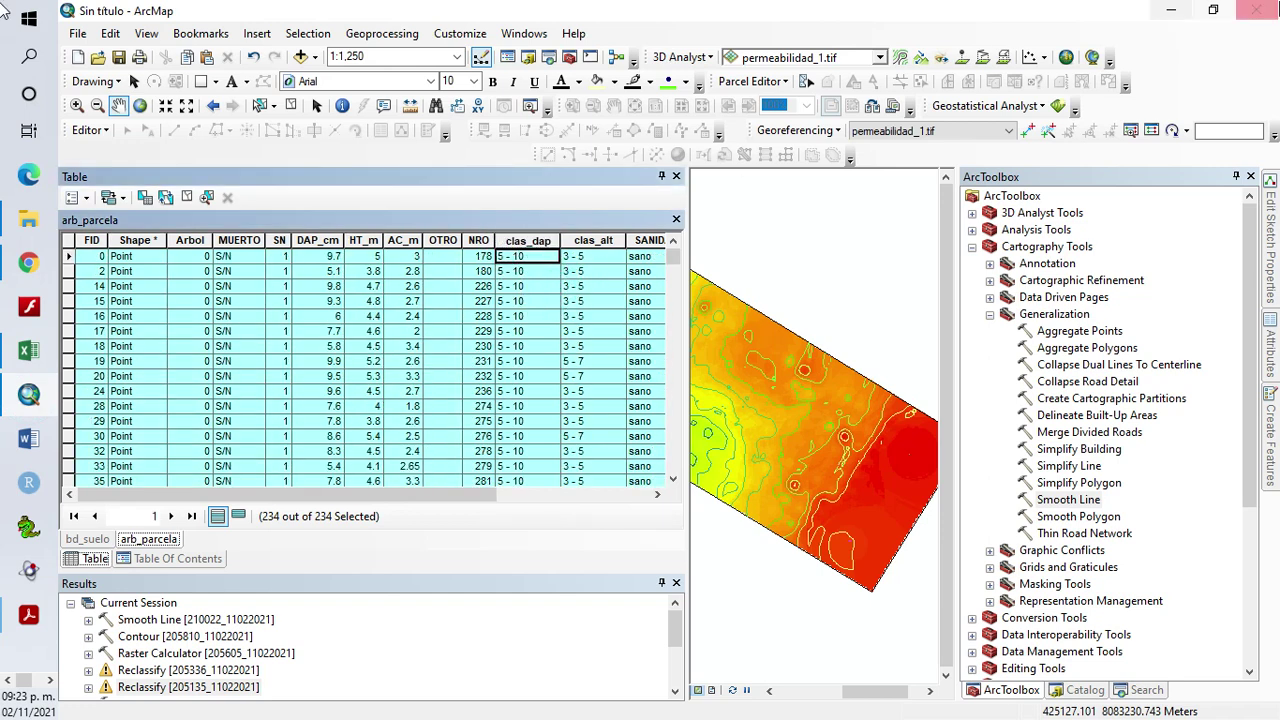
left_click(1171, 10)
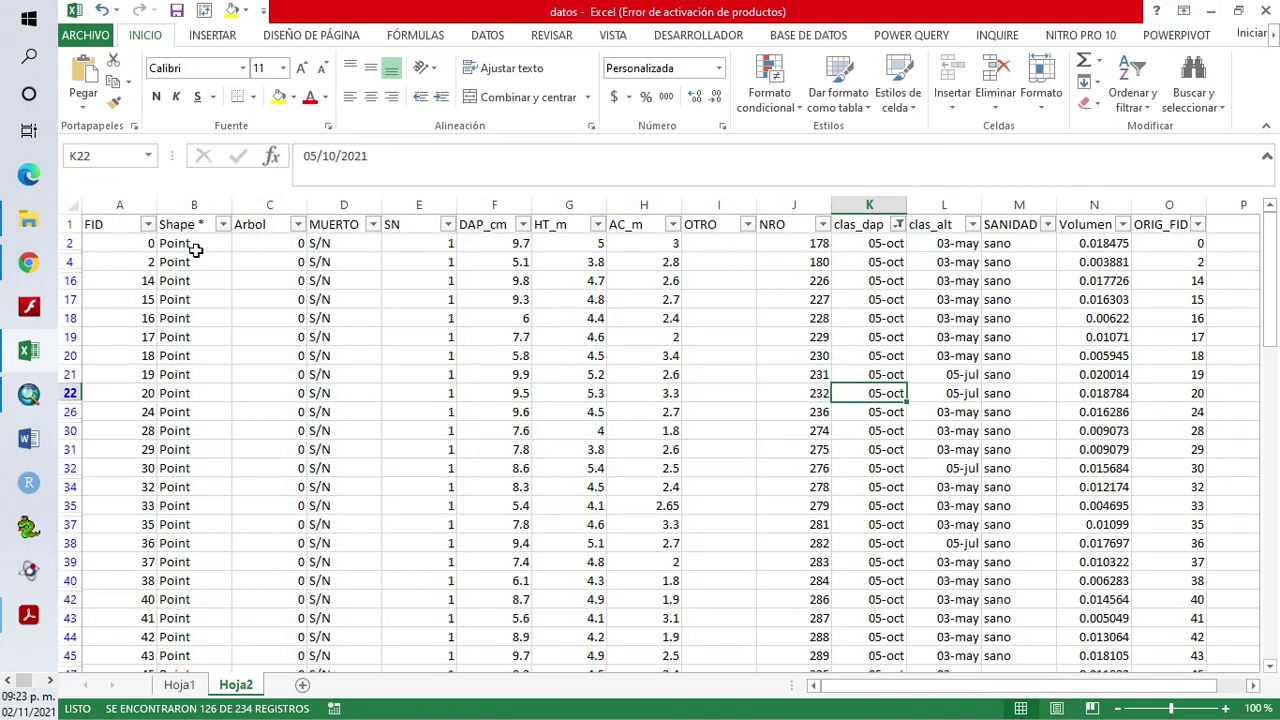
Return to the datos workbook and try to replace the date in K2 with the copied 5 - 10 class, matching destination formatting
left_click(145, 243)
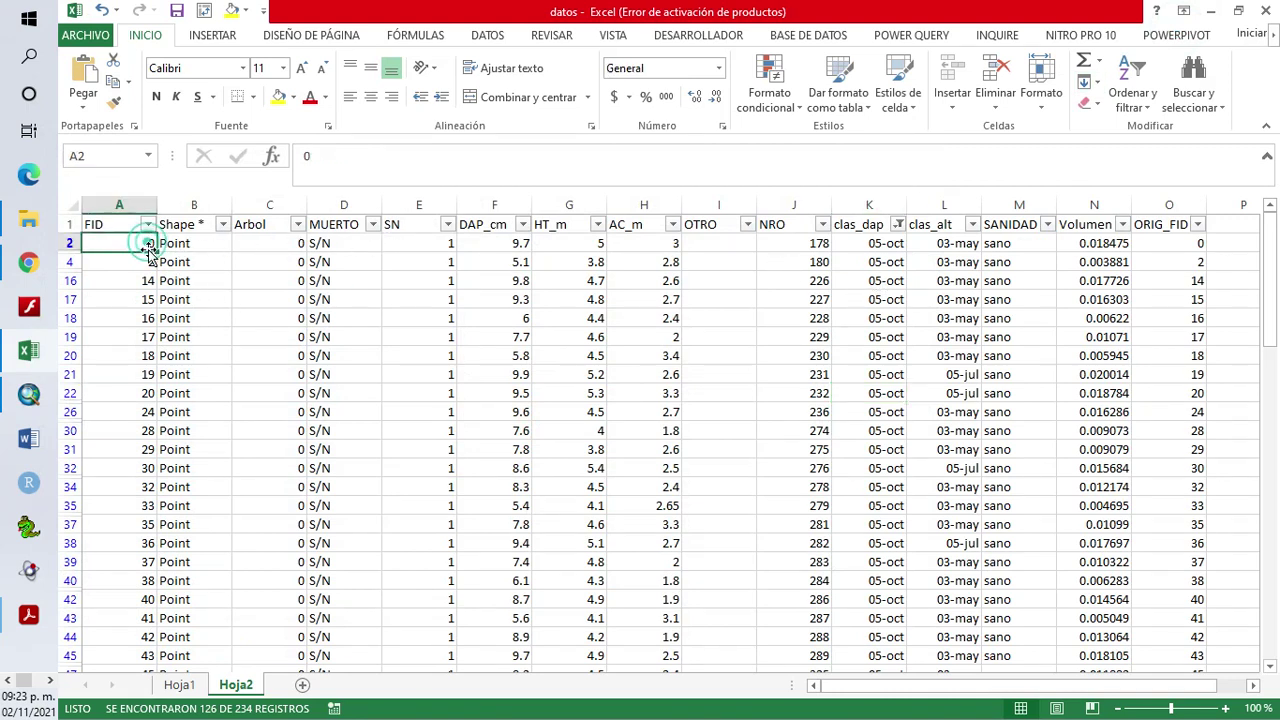
left_click(1212, 12)
left_click(28, 394)
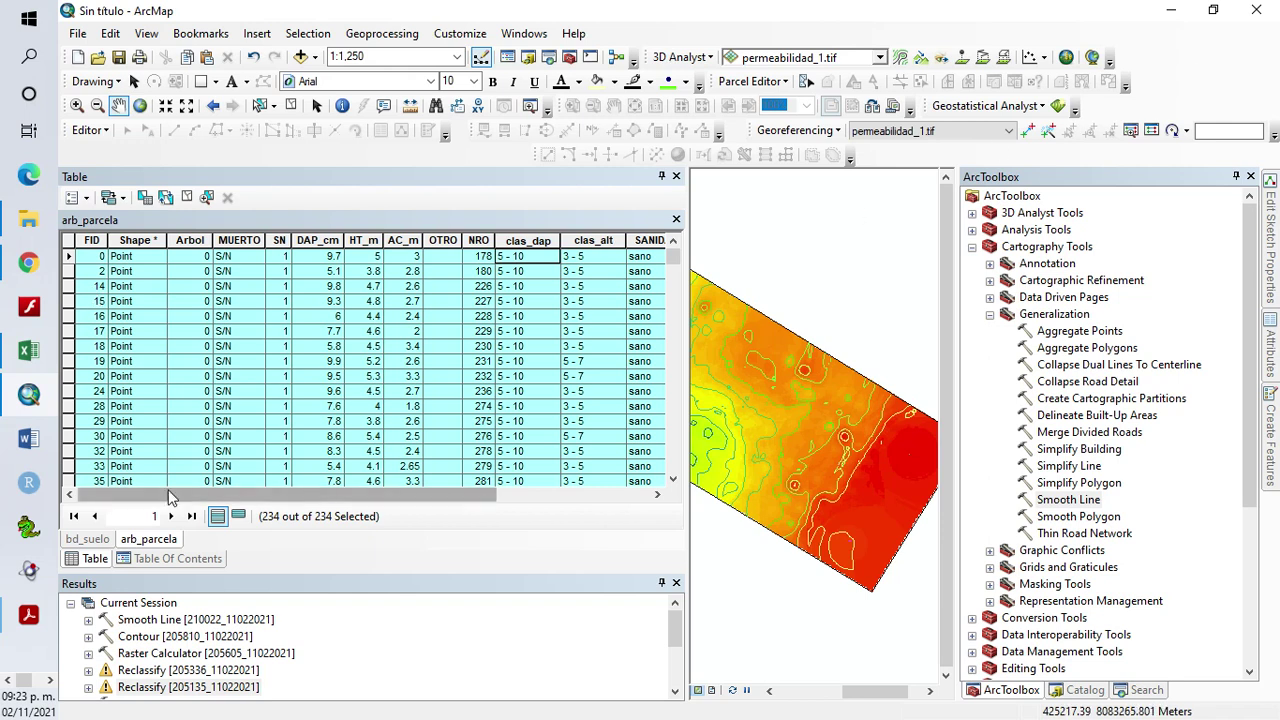
left_click(29, 352)
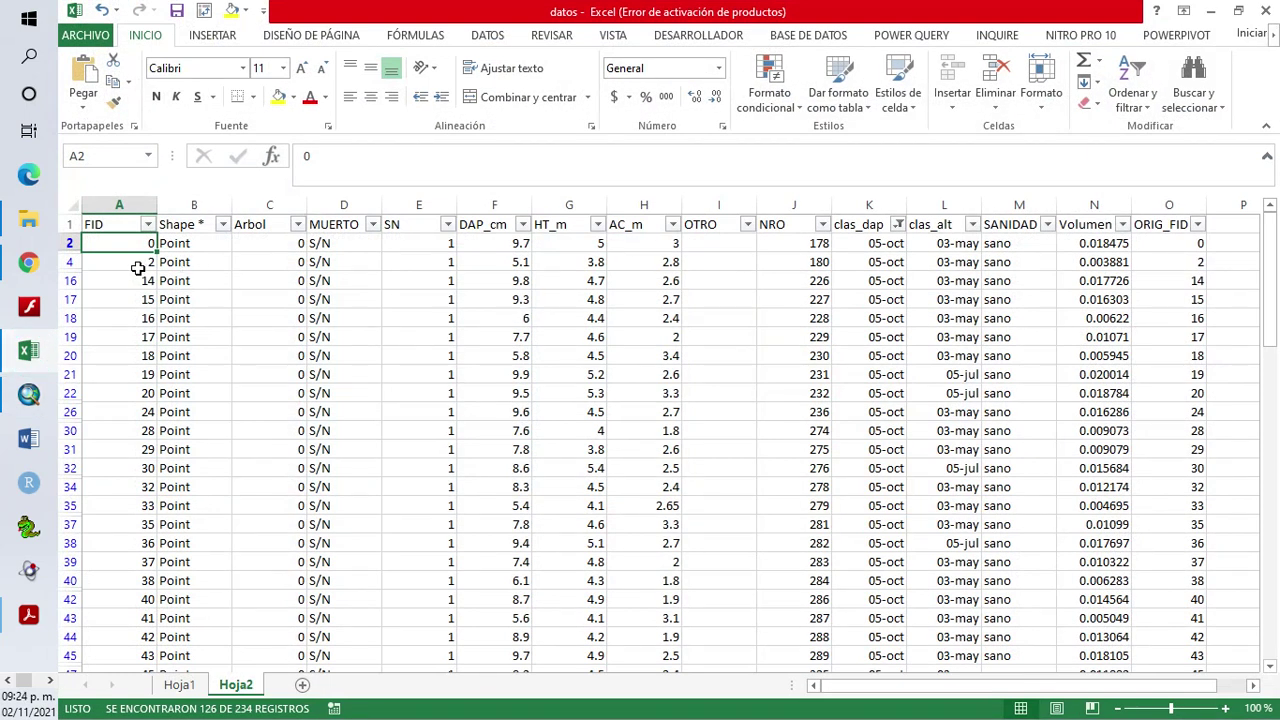
left_click(860, 247)
right_click(862, 248)
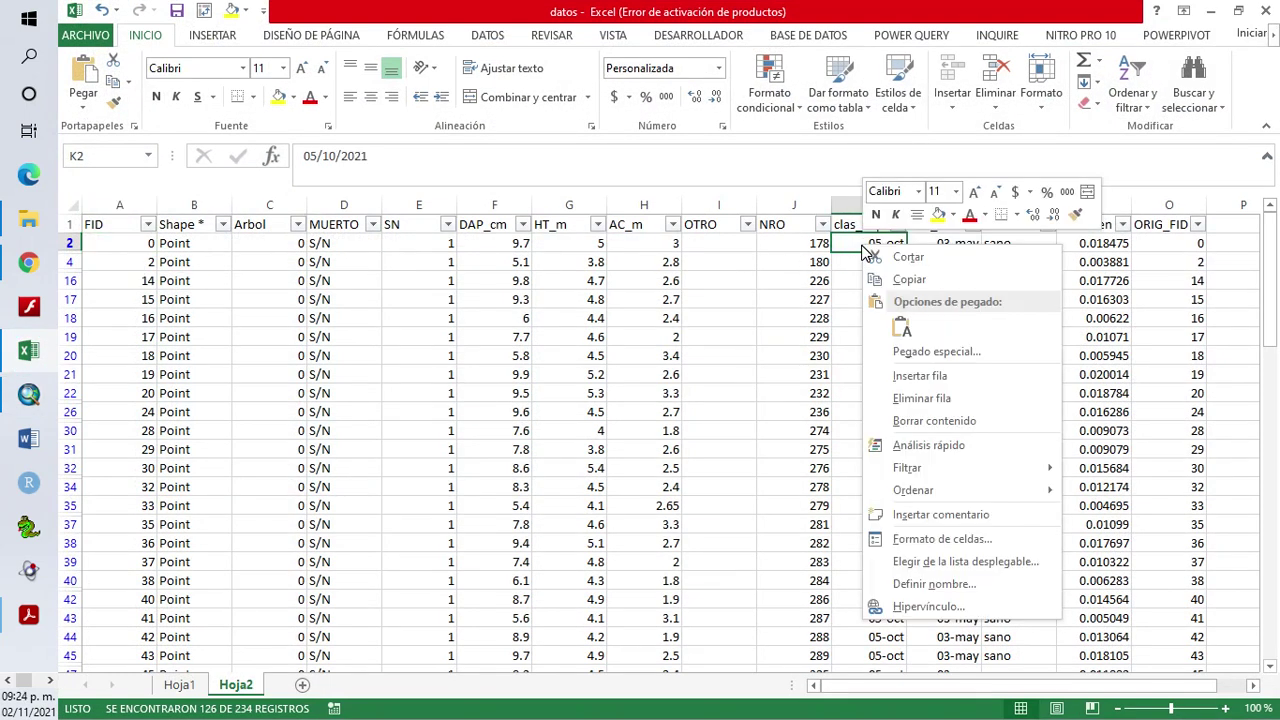
left_click(897, 324)
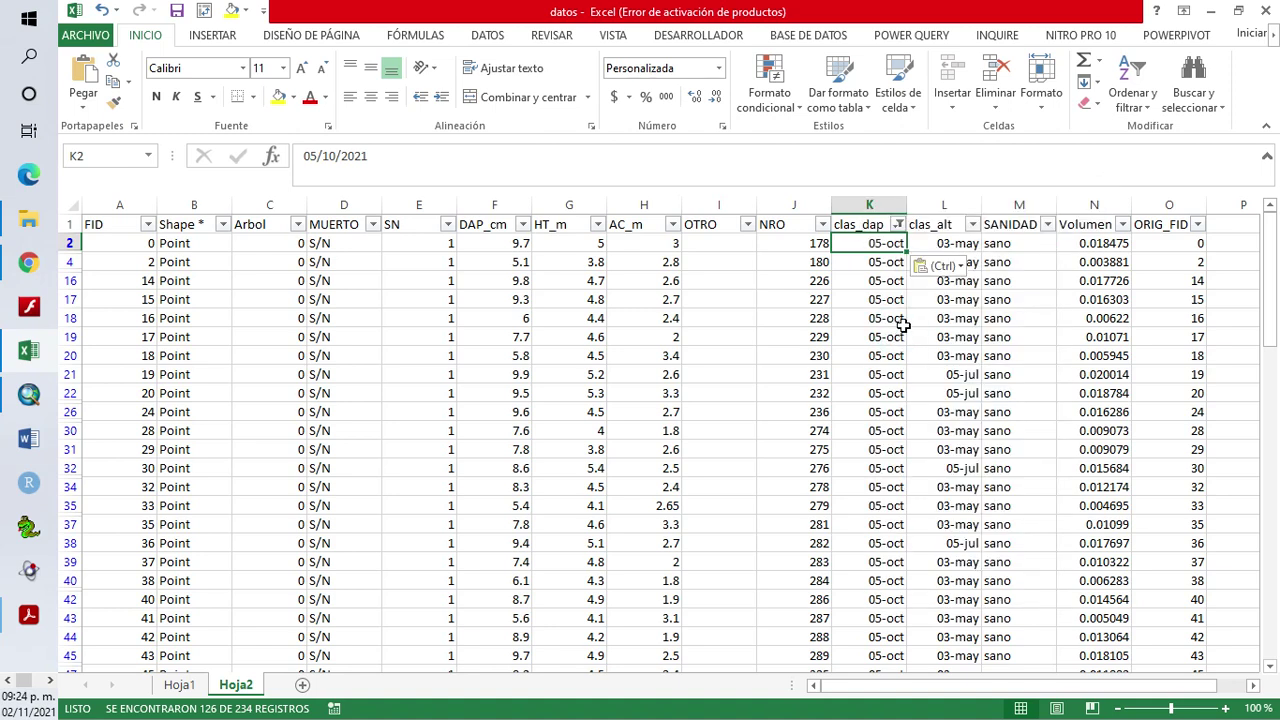
Select all the filtered clas_dap cells from K2 down to K196
left_click(896, 336)
left_click_drag(893, 259, 855, 712)
scroll(948, 507, "down", 2)
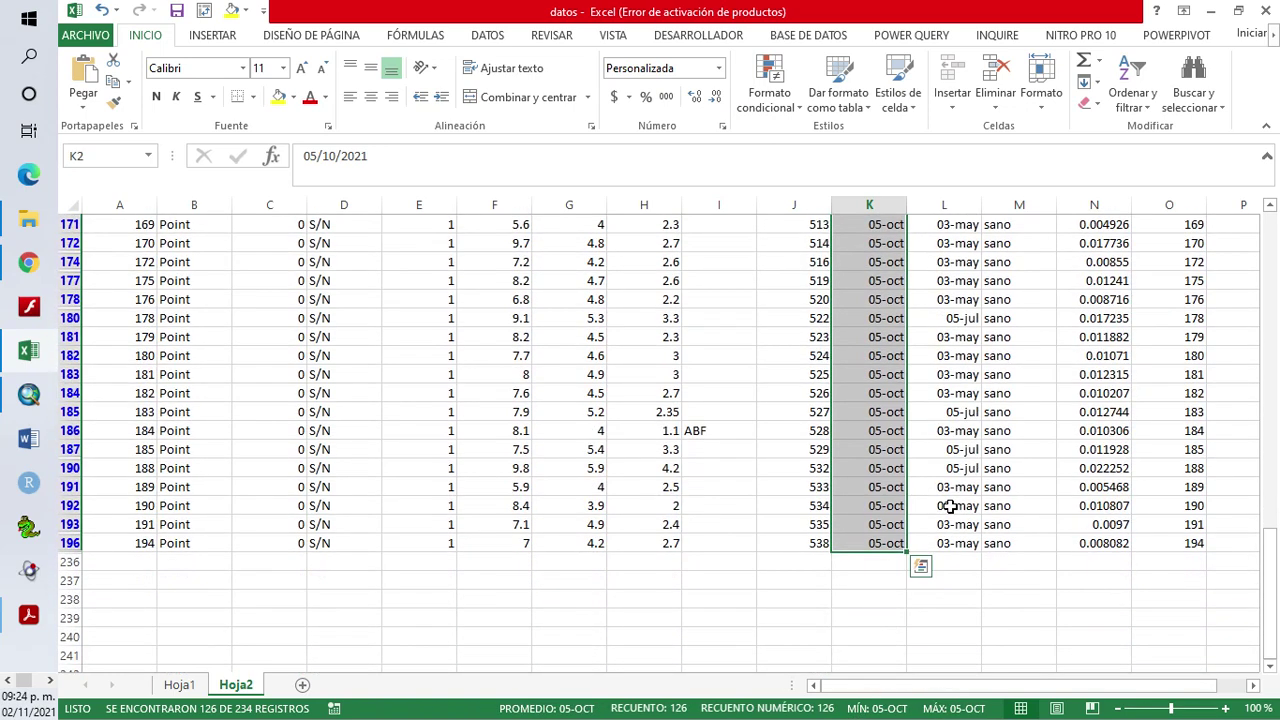
scroll(948, 507, "up", 20)
scroll(1060, 350, "up", 18)
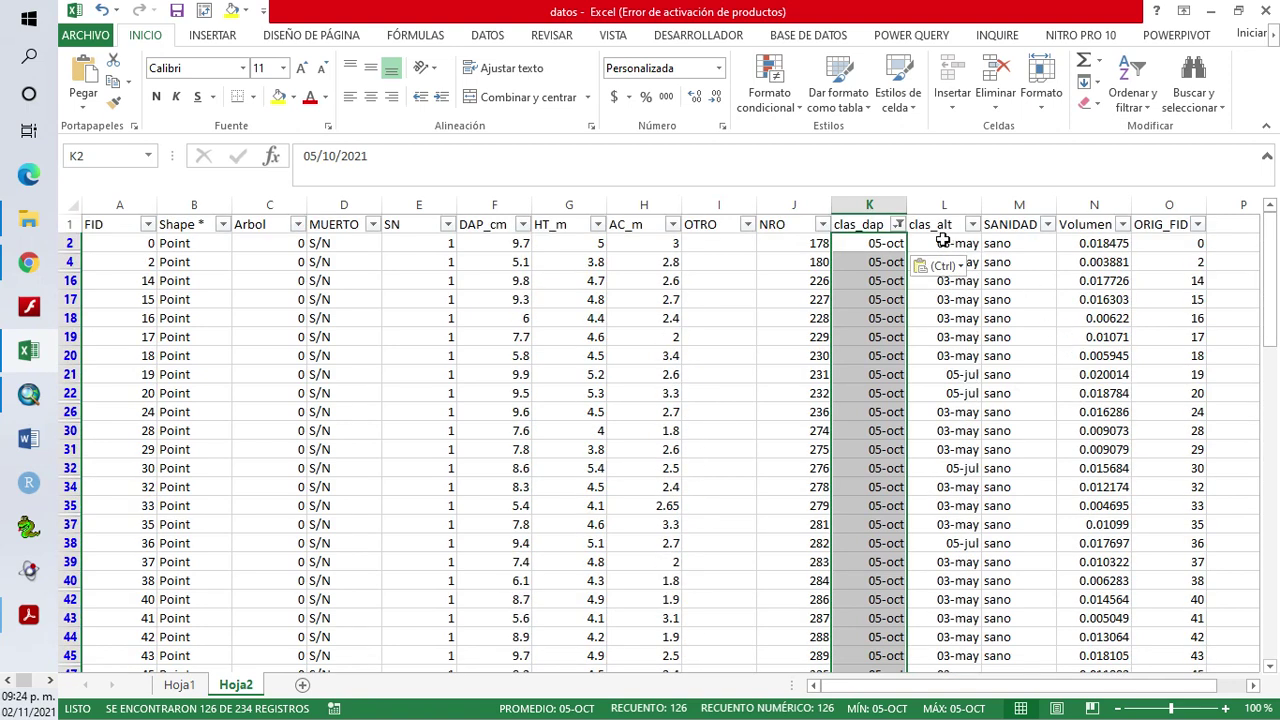
left_click(1153, 108)
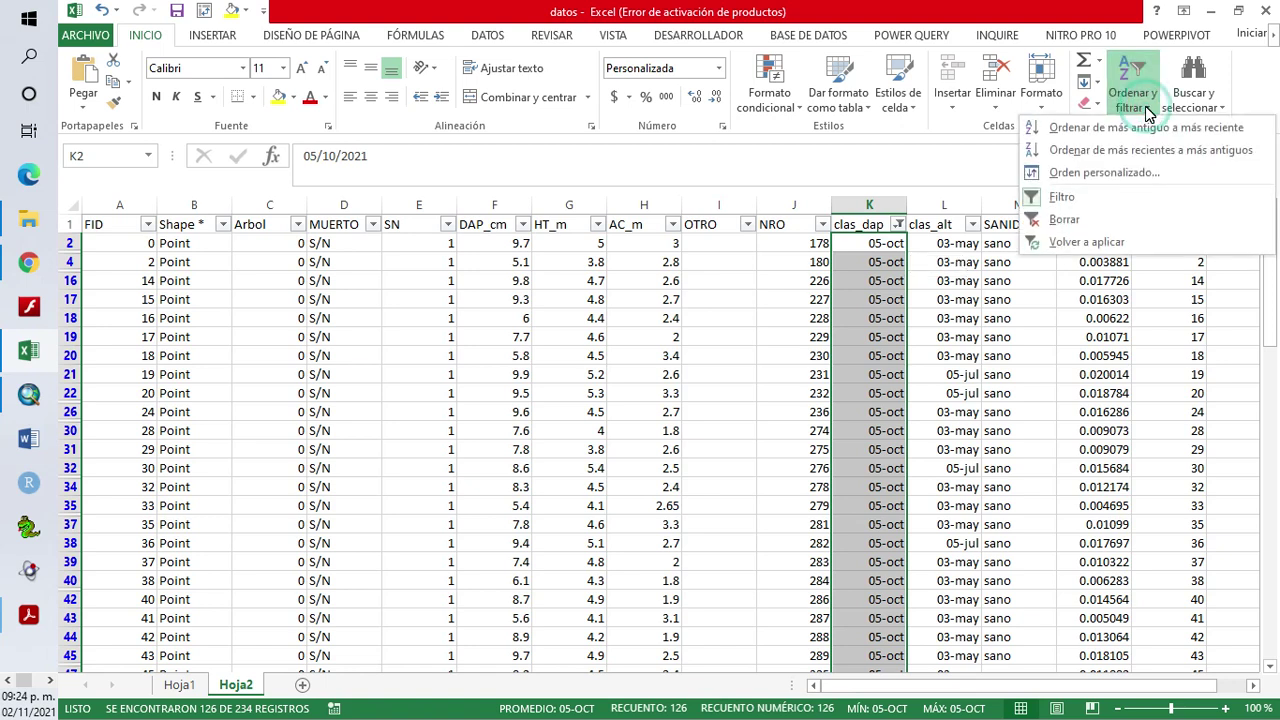
left_click(1147, 111)
left_click(1098, 105)
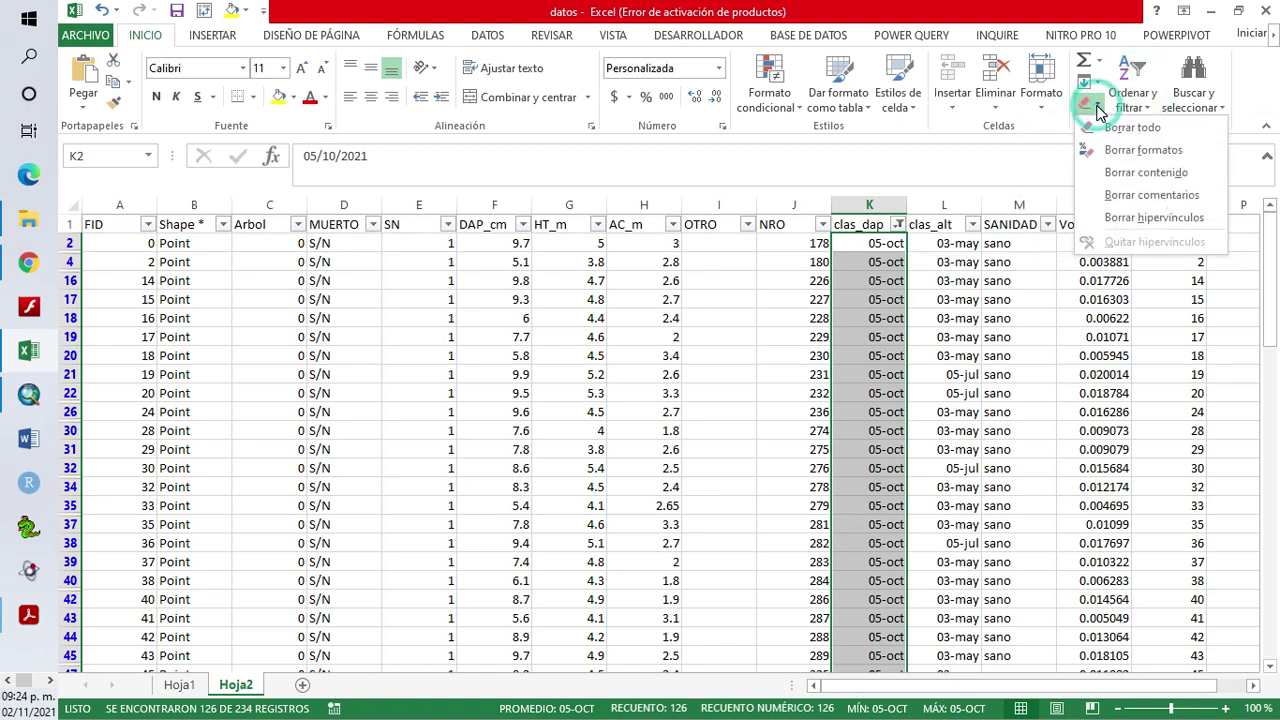
left_click(1098, 105)
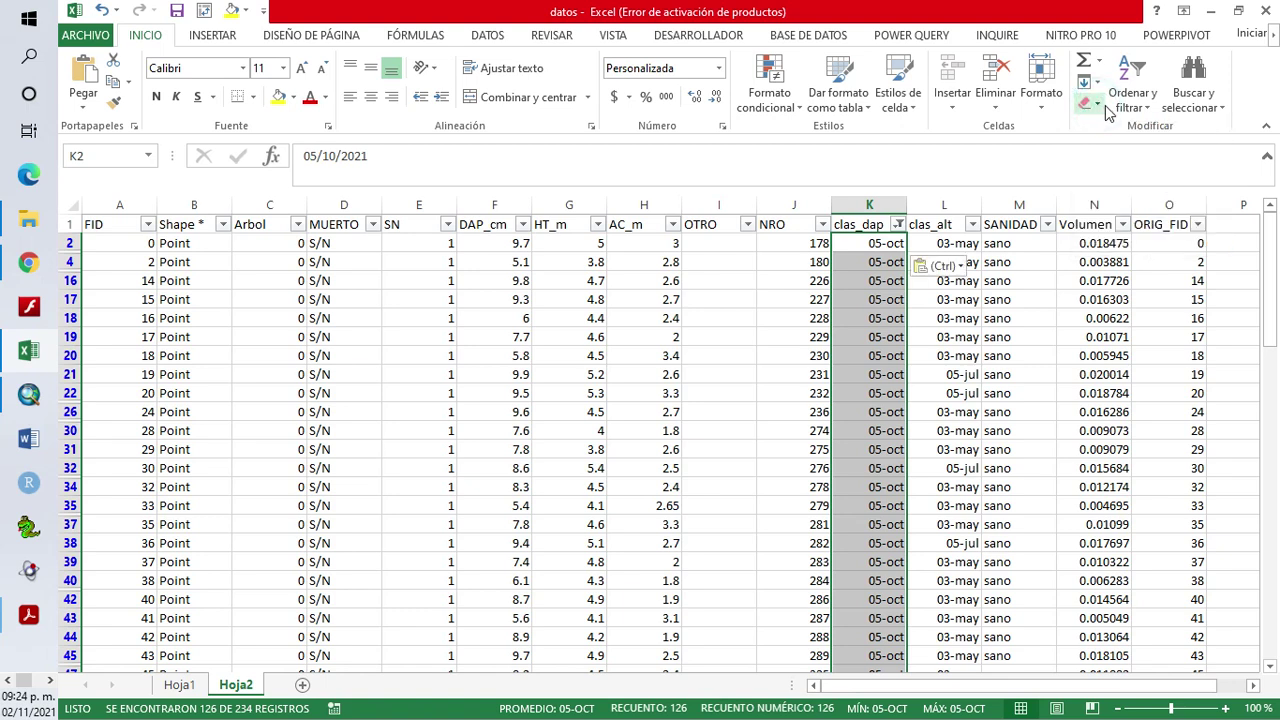
Change the number format of the selected clas_dap cells to Texto
left_click(721, 127)
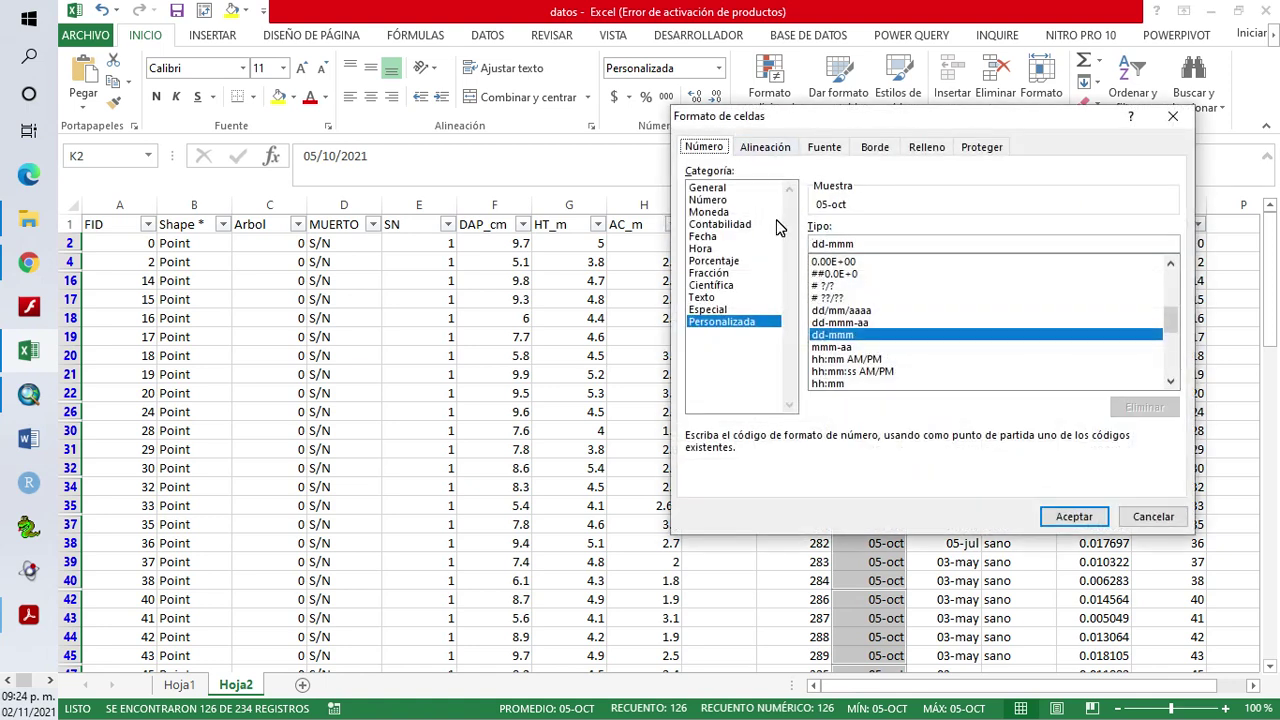
left_click(712, 298)
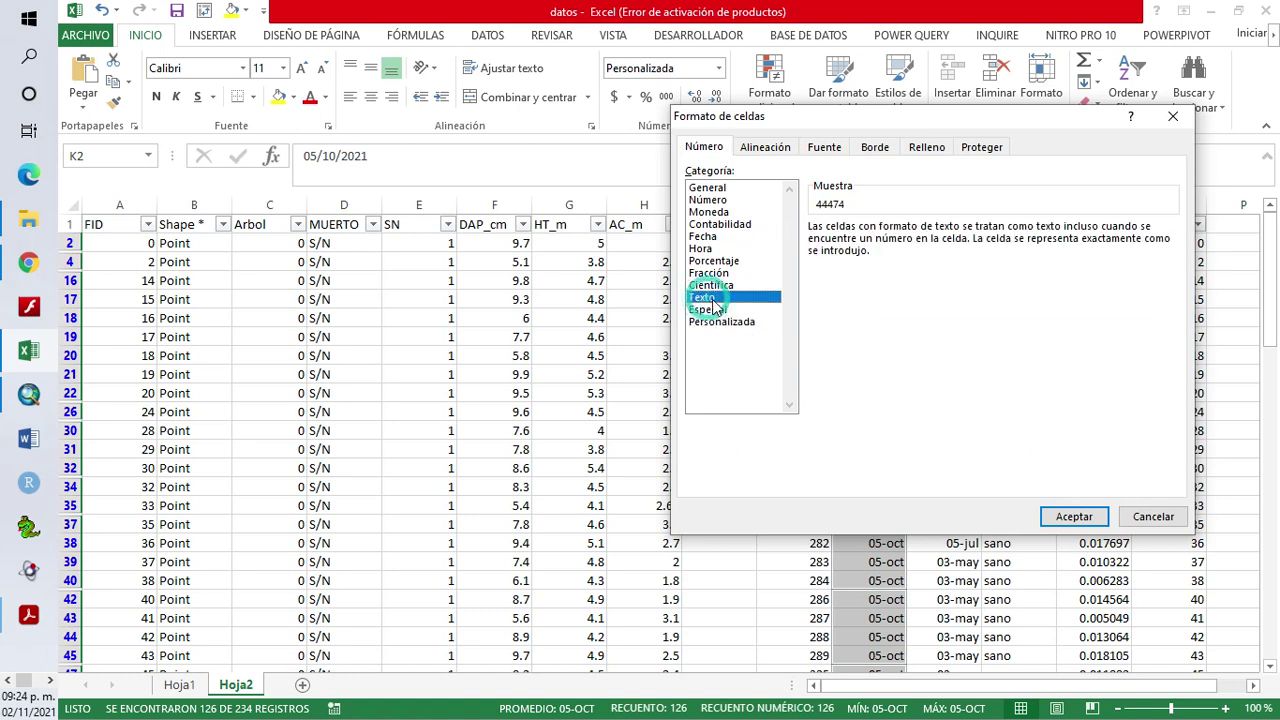
left_click(1071, 518)
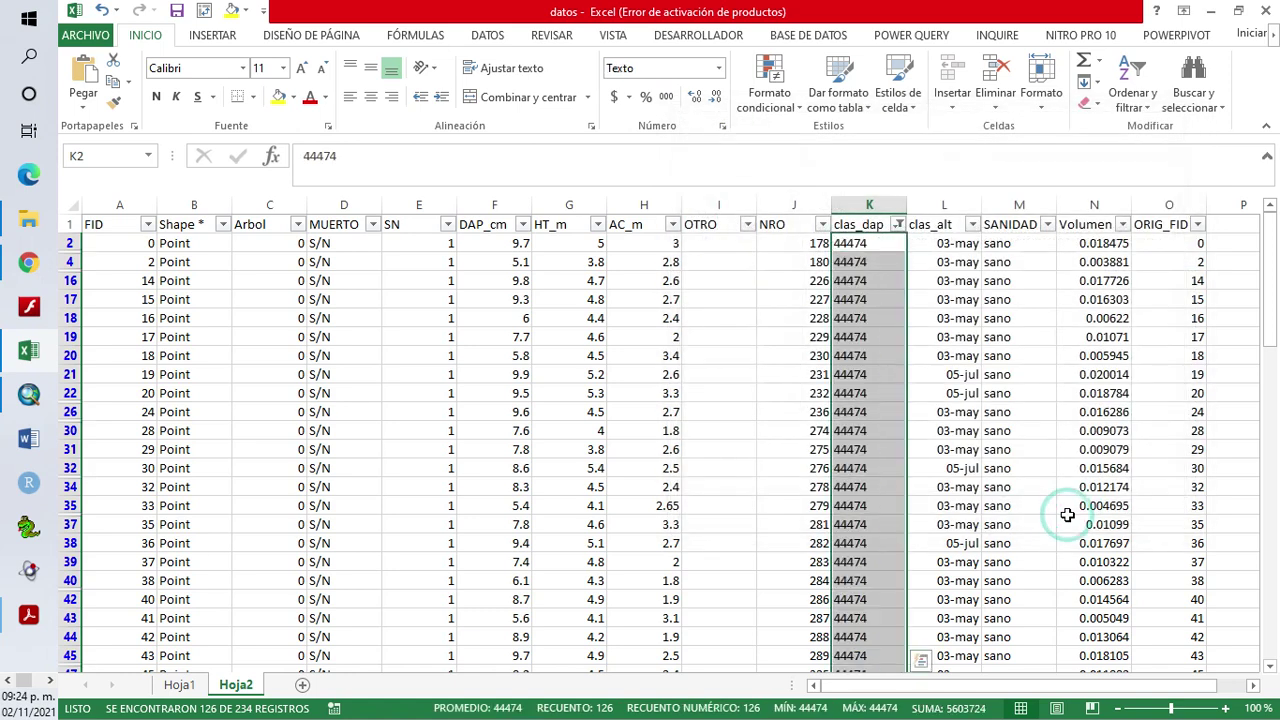
Replace the serial number in K2 with the class 5 - 10
left_click(880, 246)
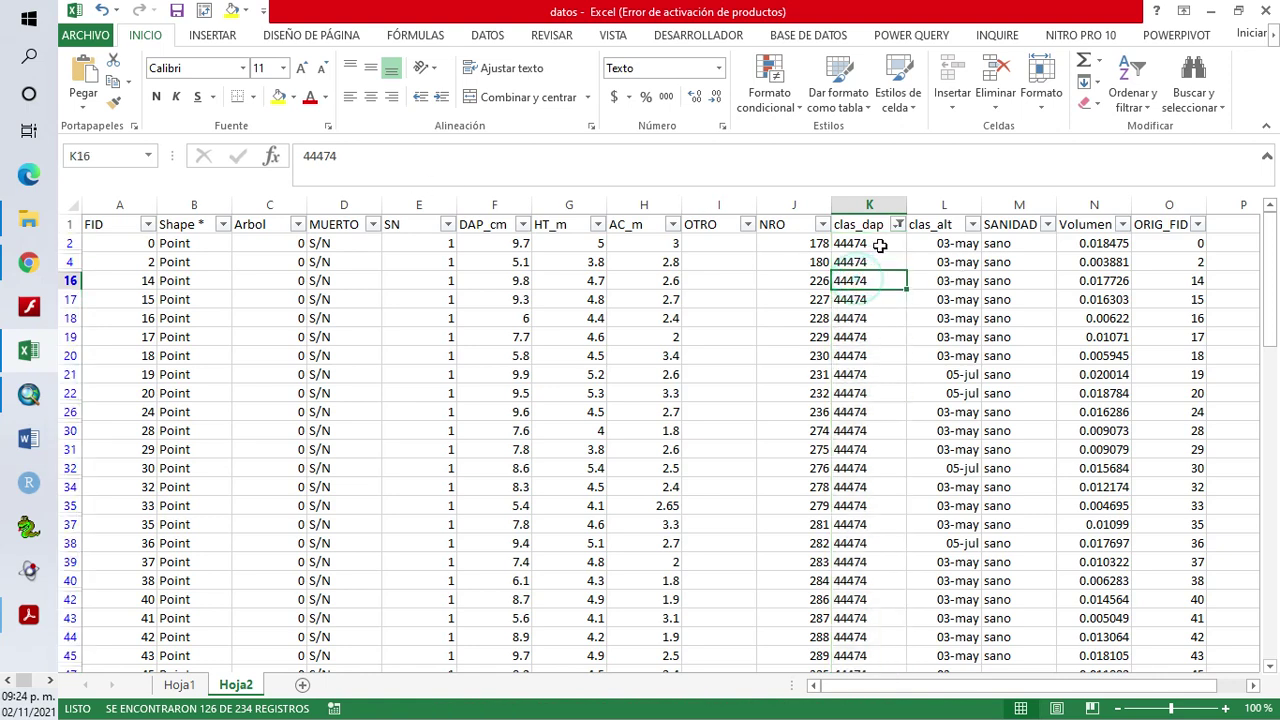
left_click_drag(880, 246, 794, 243)
double_click(320, 156)
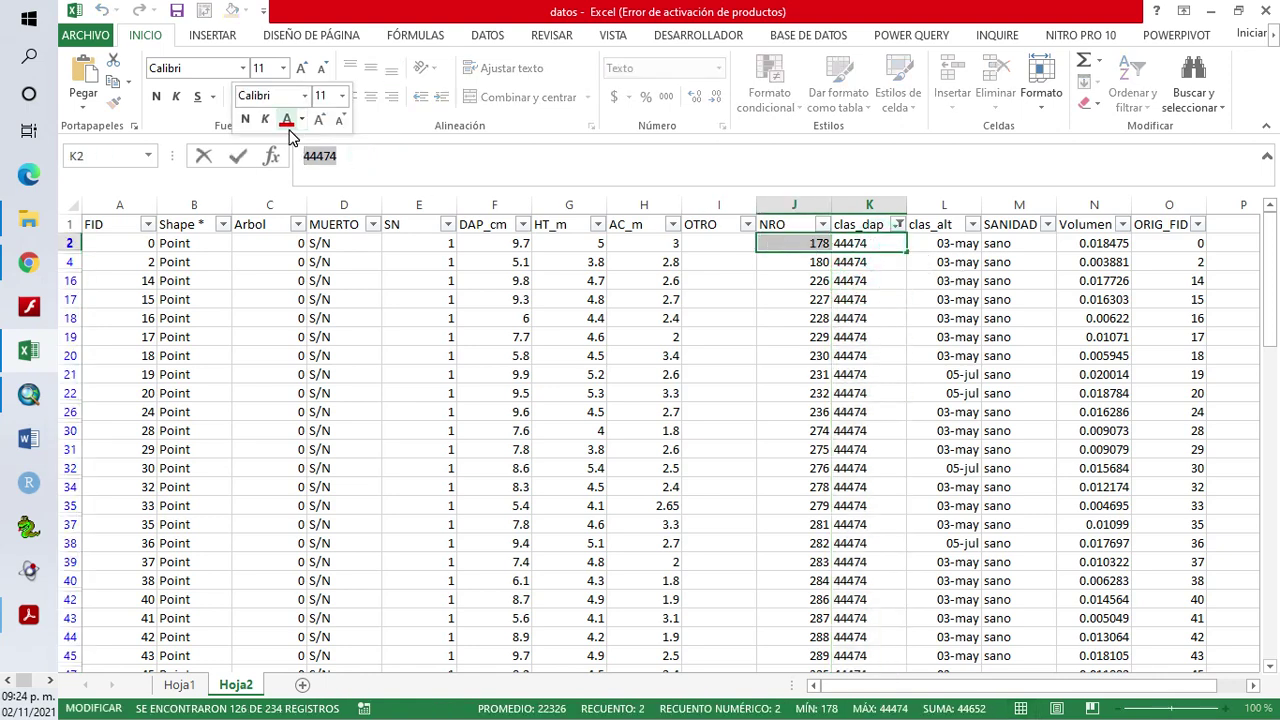
type("5 - 10")
key("Return")
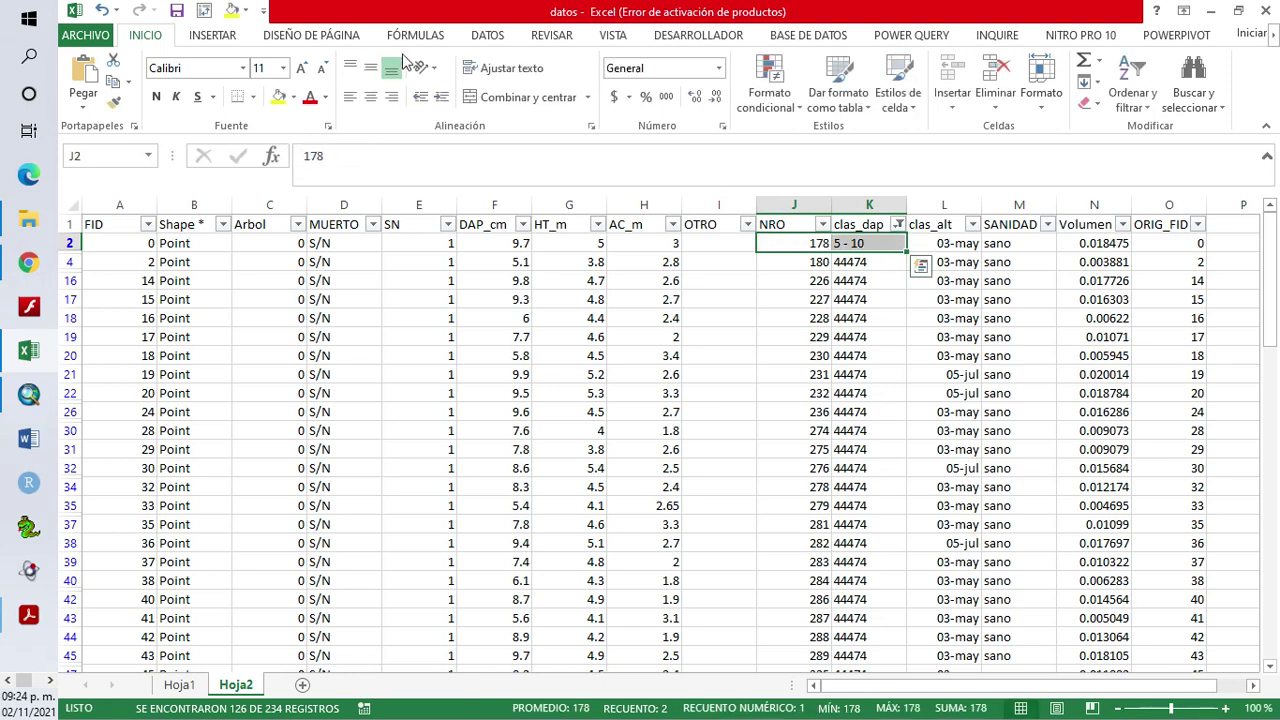
Fill the 5 - 10 class from K2 down through all the filtered clas_dap rows
left_click(860, 337)
left_click(863, 243)
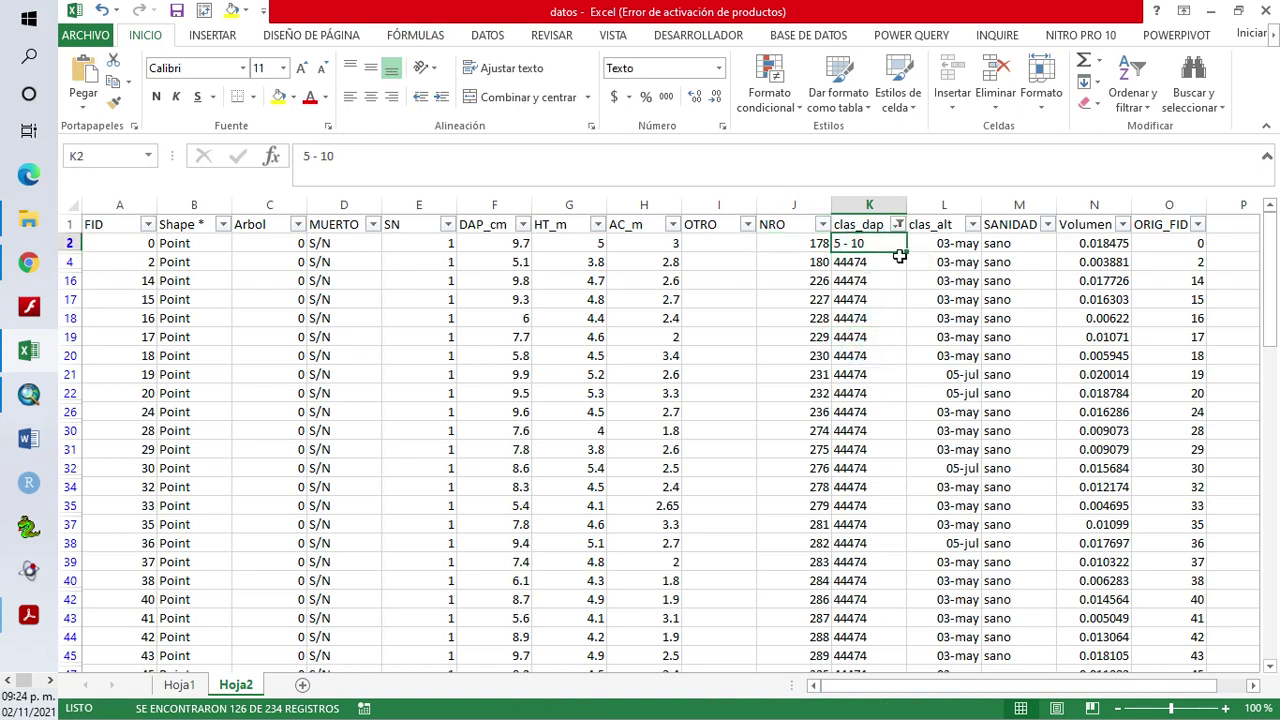
double_click(907, 251)
scroll(880, 391, "down", 5)
scroll(882, 388, "up", 5)
scroll(882, 388, "up", 1)
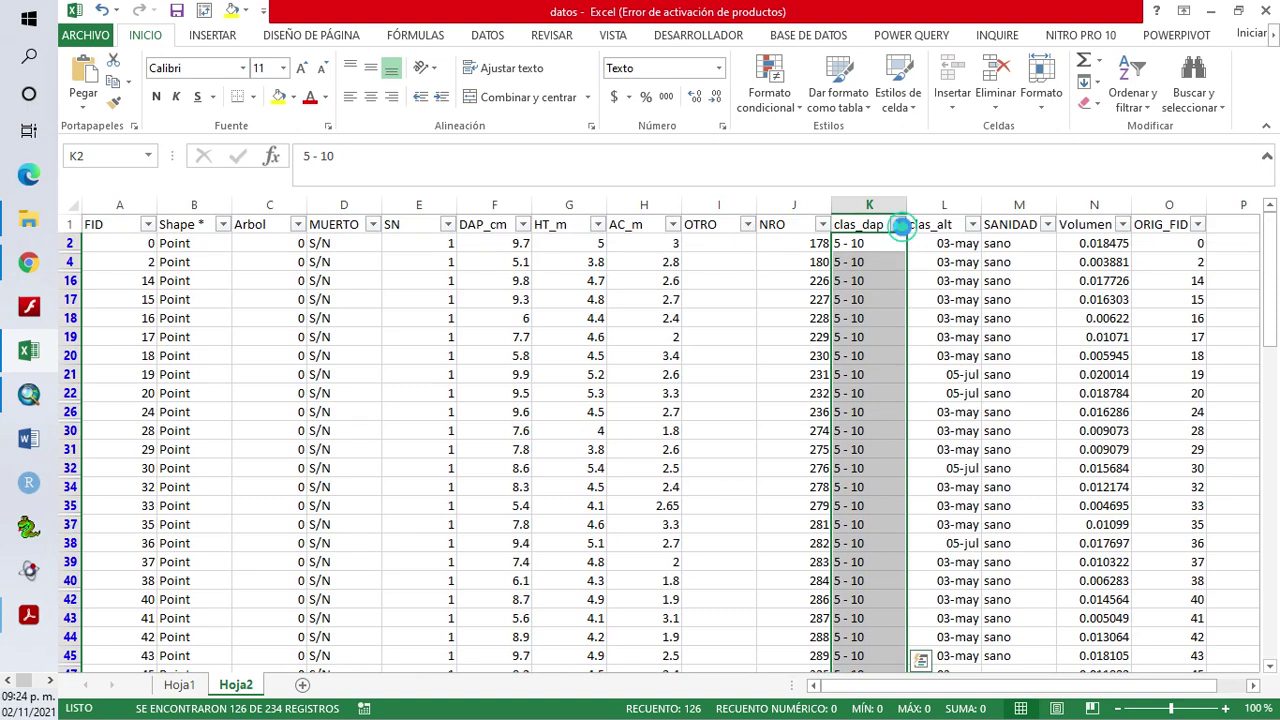
Review the remaining clas_dap filter values and clear the filter from clas_dap
left_click(898, 224)
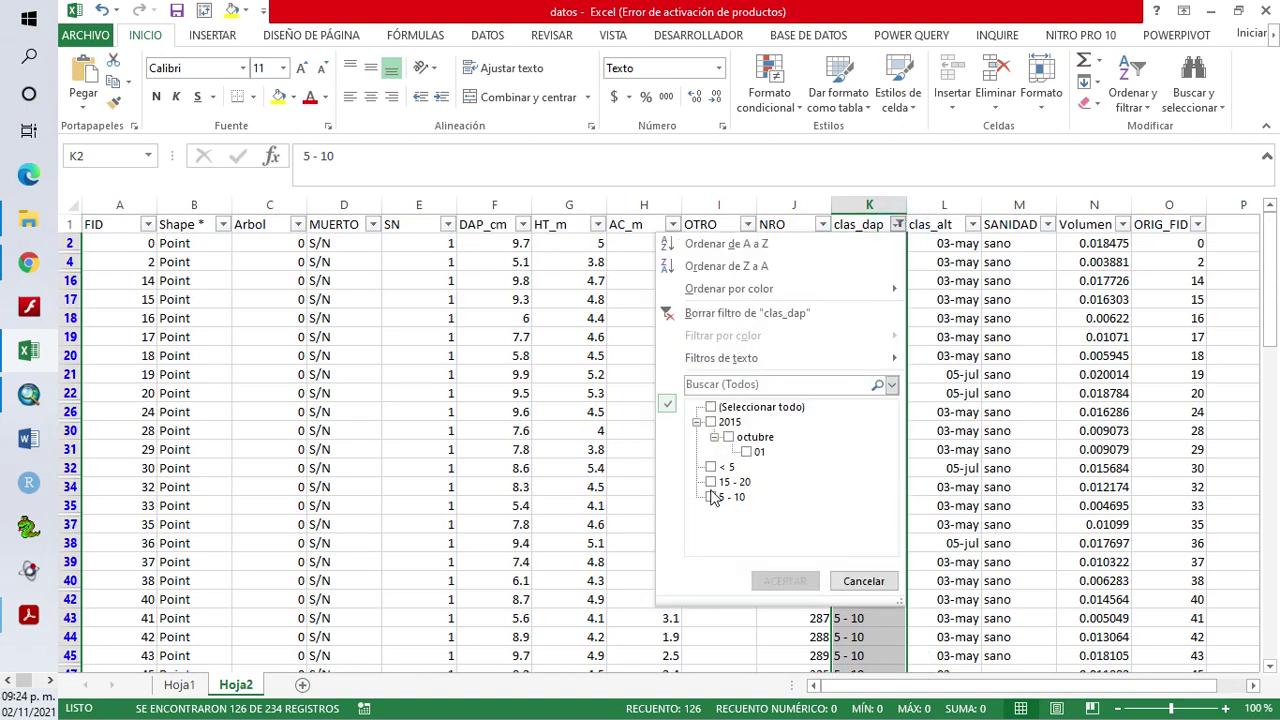
left_click(856, 581)
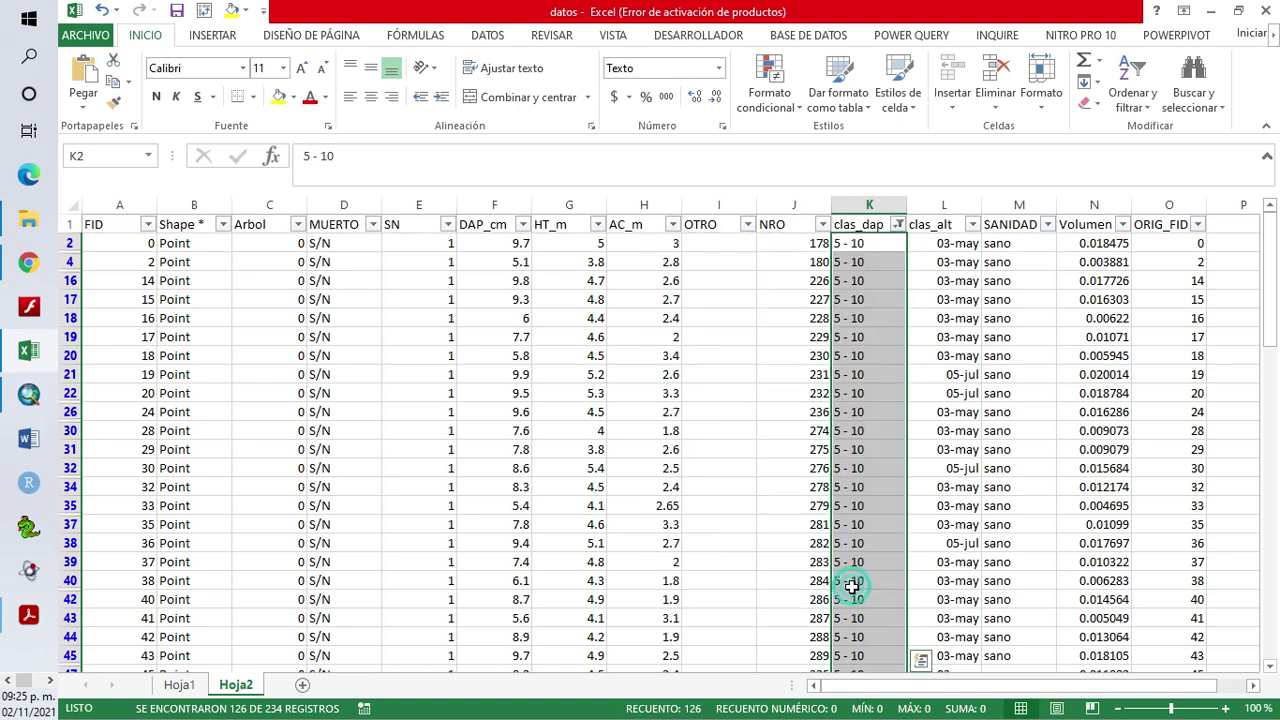
left_click(898, 224)
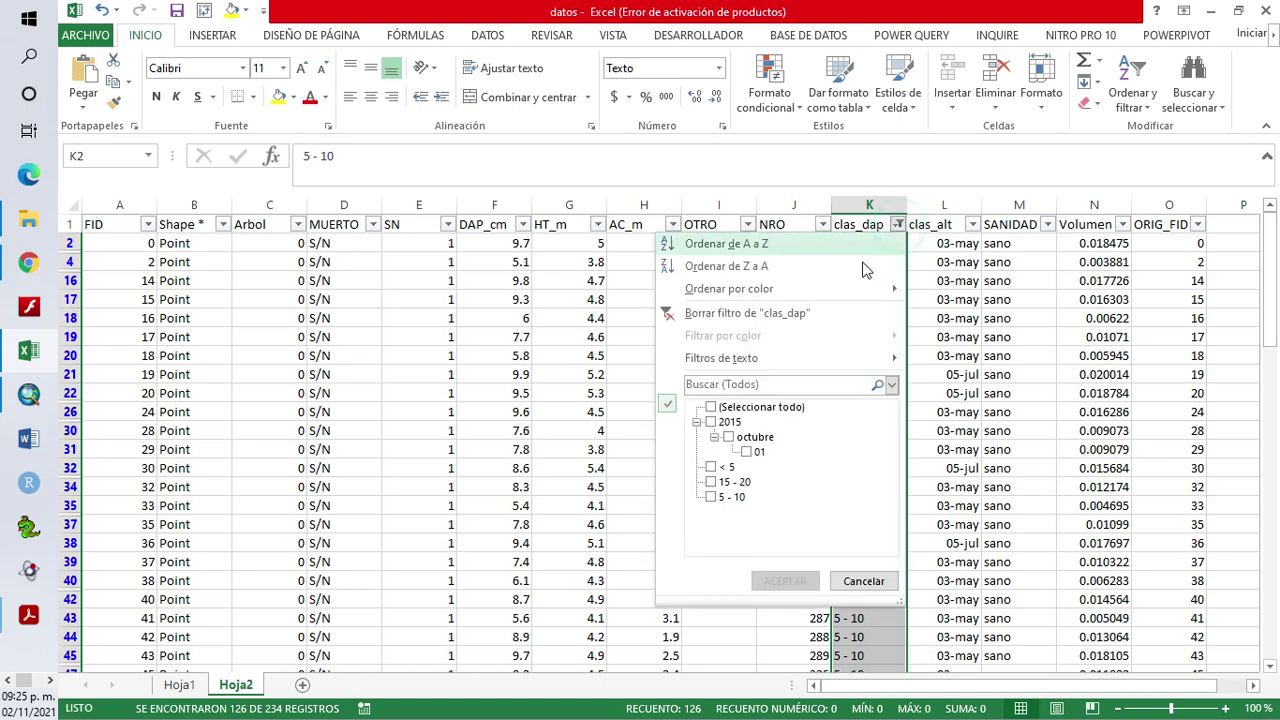
left_click(792, 313)
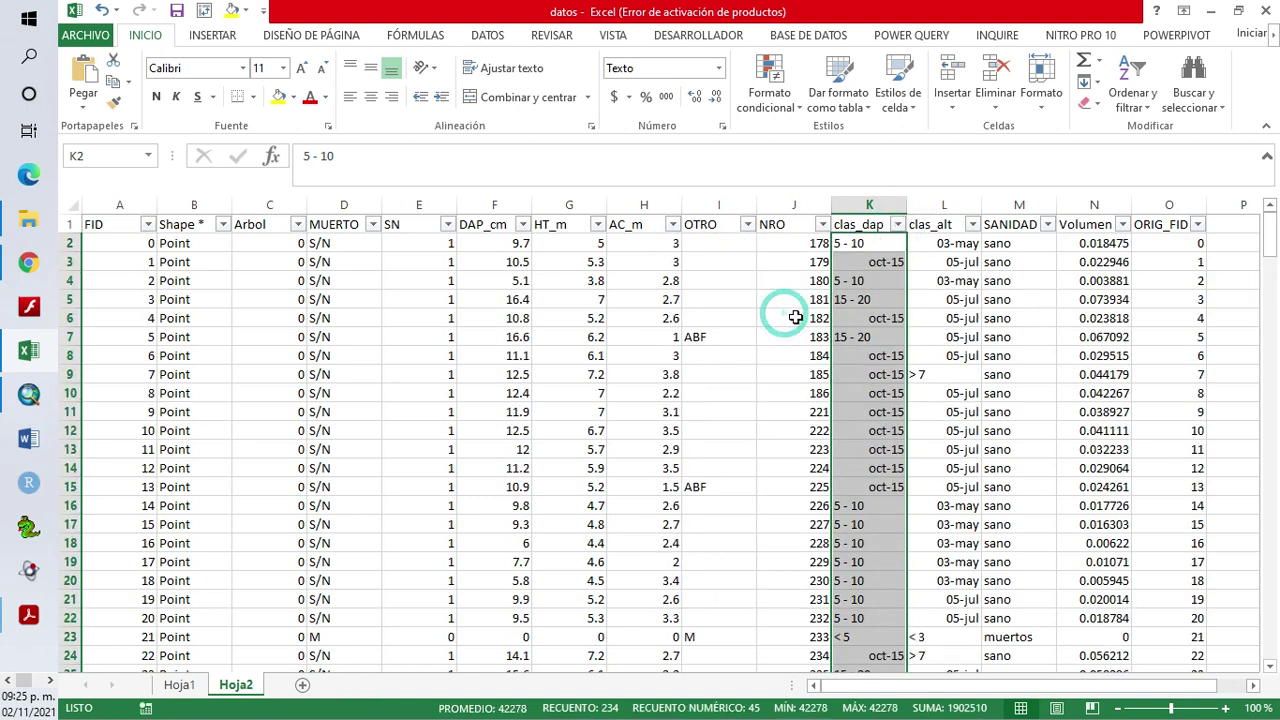
Filter clas_dap to the 2015 dates only, excluding < 5, 15 - 20 and 5 - 10
left_click(894, 264)
left_click(898, 226)
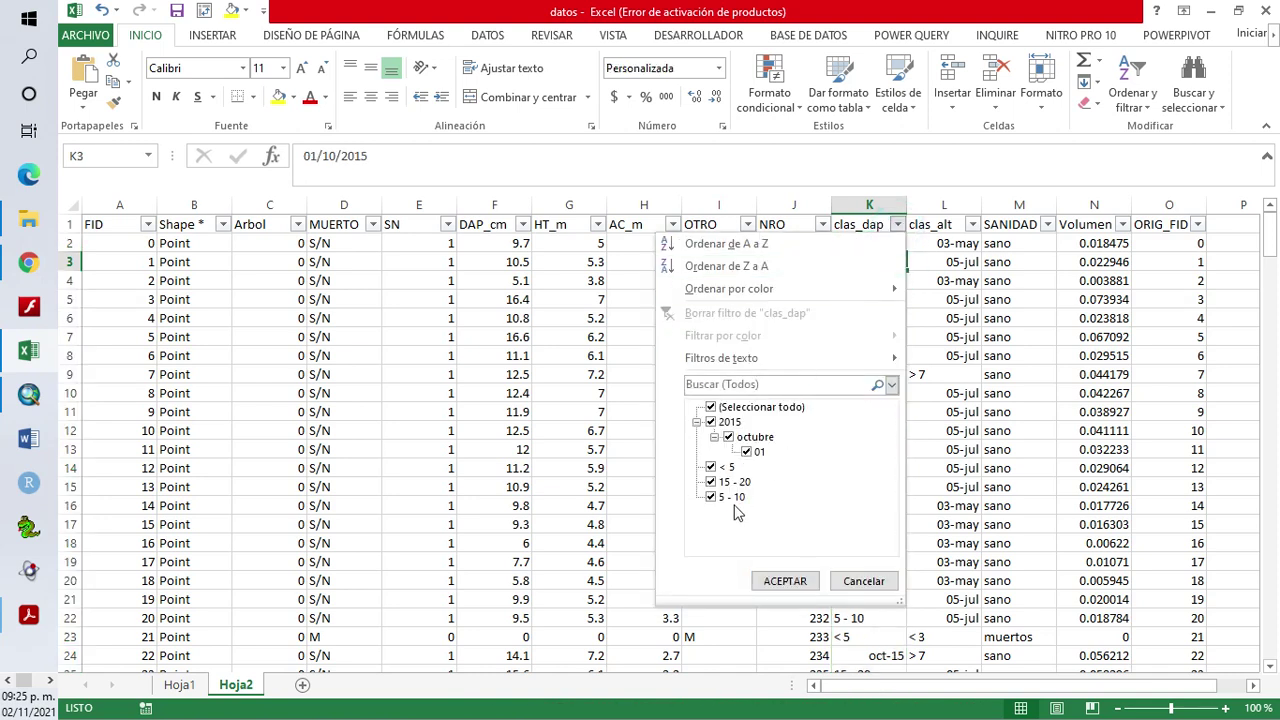
left_click(710, 467)
left_click(710, 482)
left_click(710, 497)
left_click(785, 581)
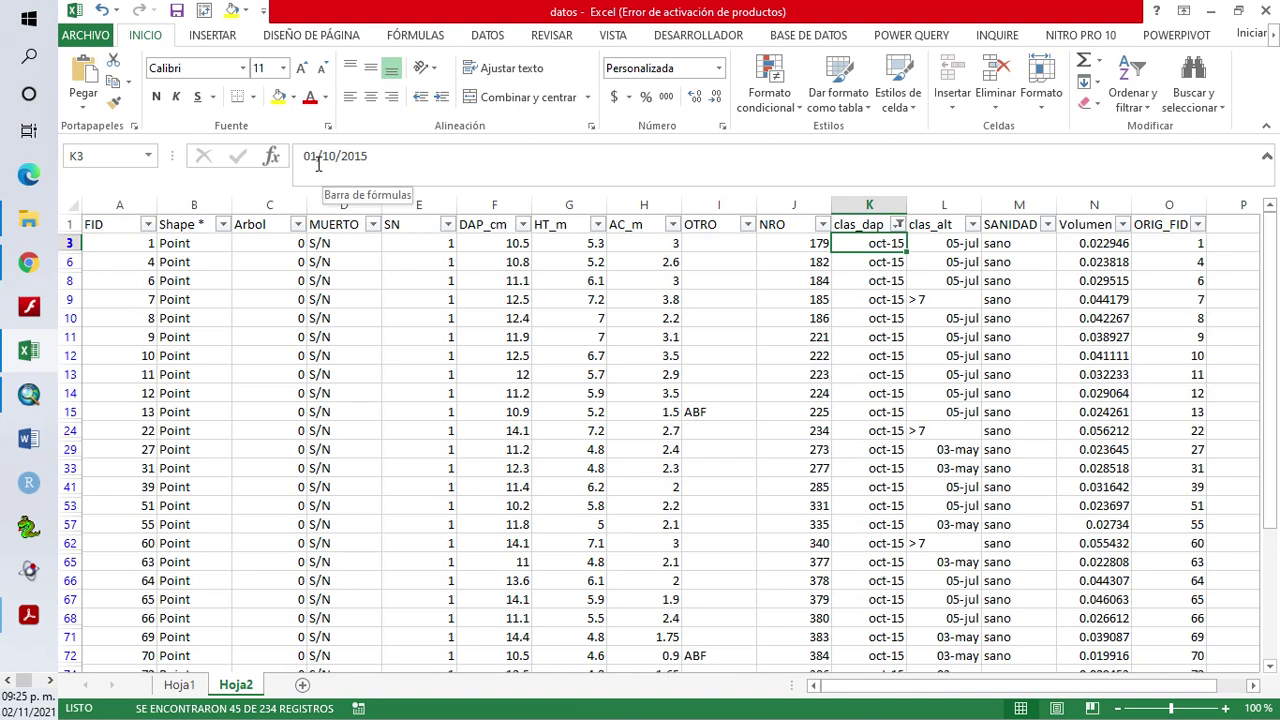
Switch to ArcMap, sort arb_parcela by clas_dap in ascending order and examine which classes the field contains
left_click(1211, 11)
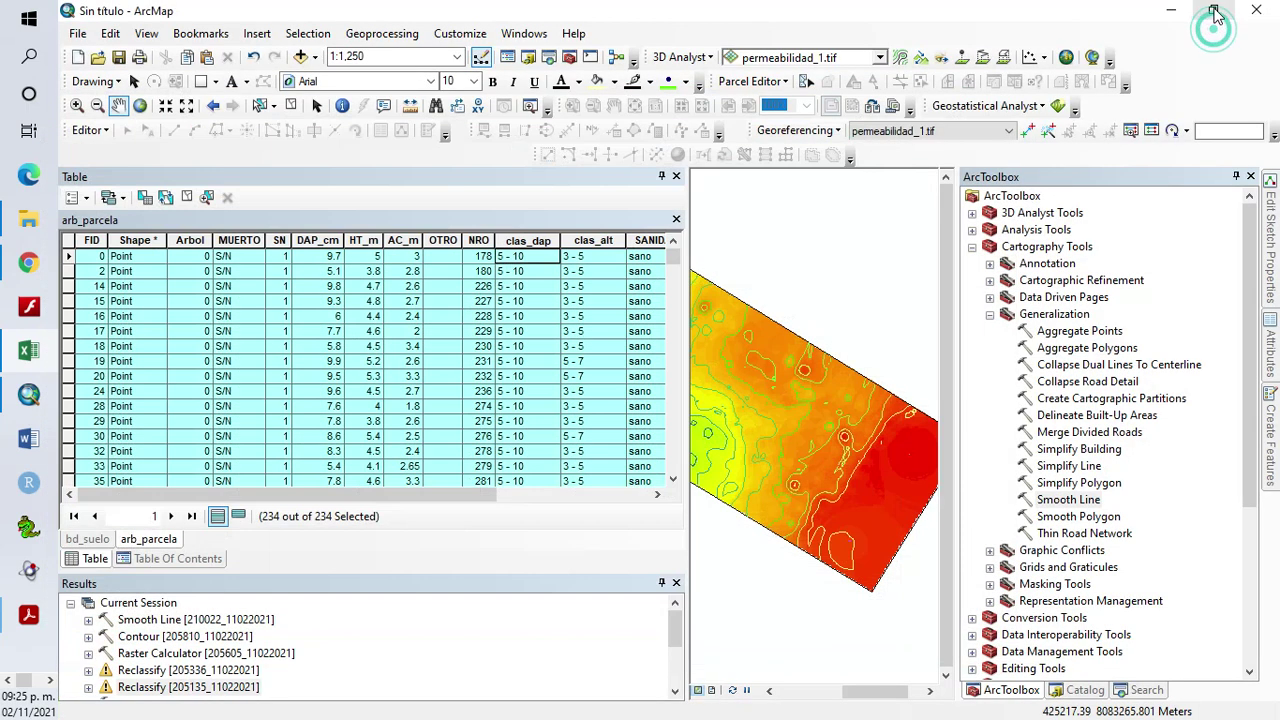
mouse_move(675, 257)
left_mouse_down()
mouse_move(674, 314)
mouse_move(674, 254)
left_mouse_up()
left_click(551, 240)
left_click(551, 240)
scroll(583, 333, "down", 15)
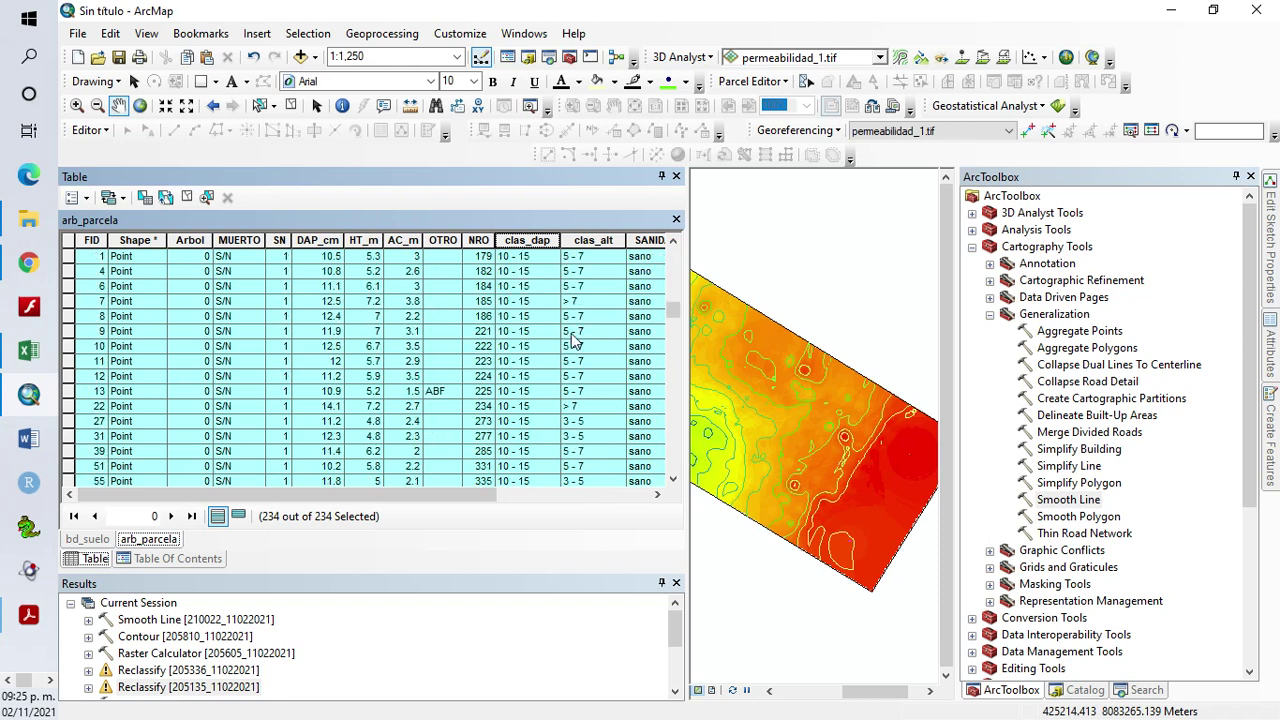
scroll(575, 342, "up", 1)
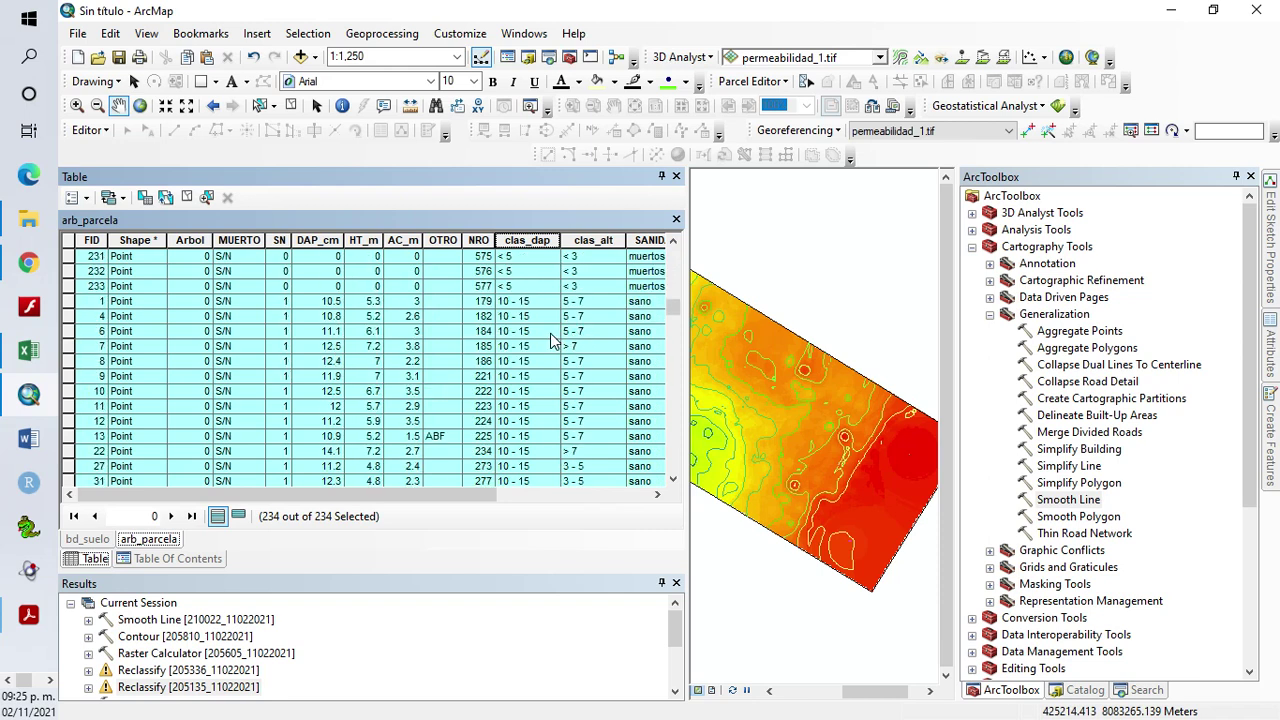
scroll(551, 340, "down", 15)
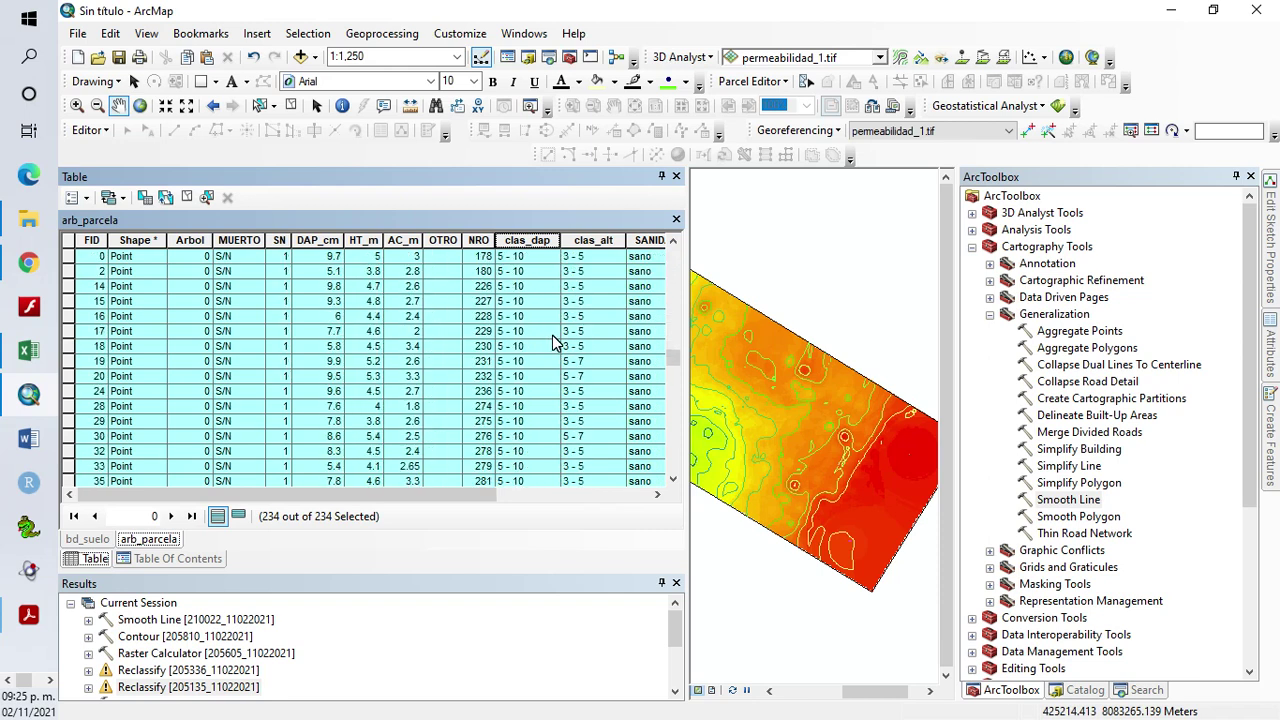
scroll(555, 343, "up", 3)
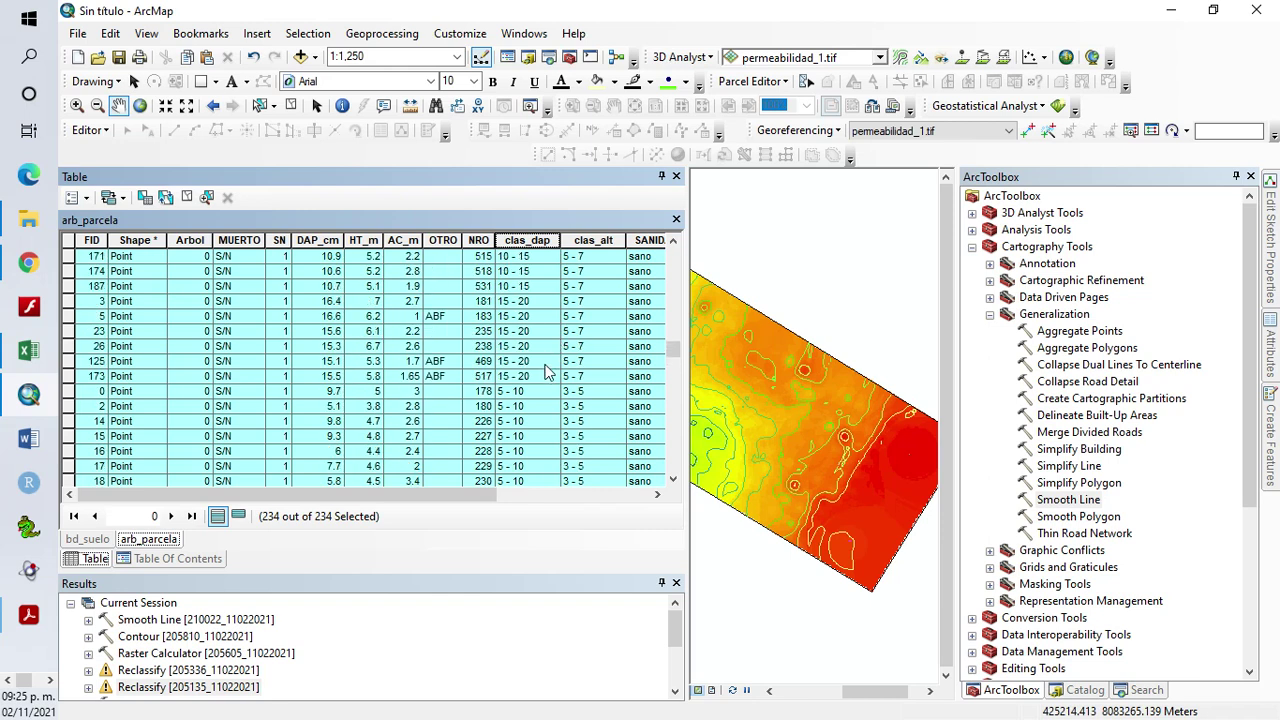
scroll(546, 376, "up", 1)
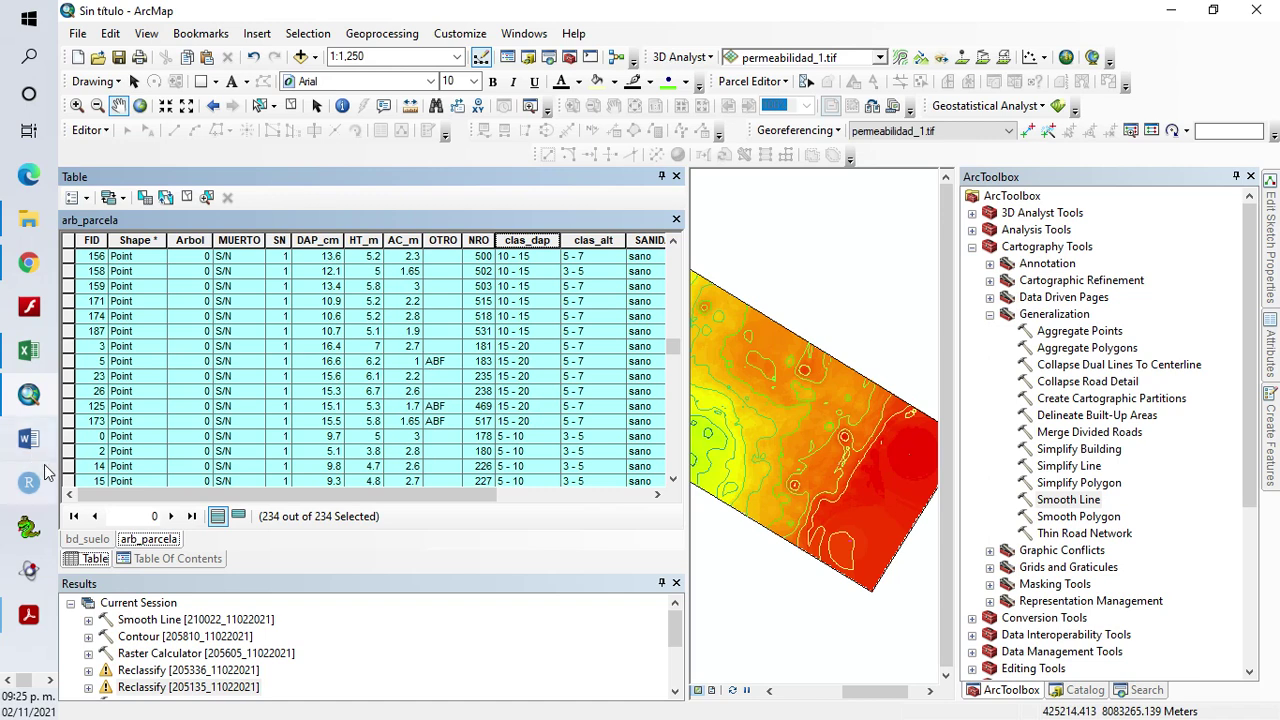
Return to the datos workbook in Excel and compare the classes listed in the clas_dap filter
left_click(28, 350)
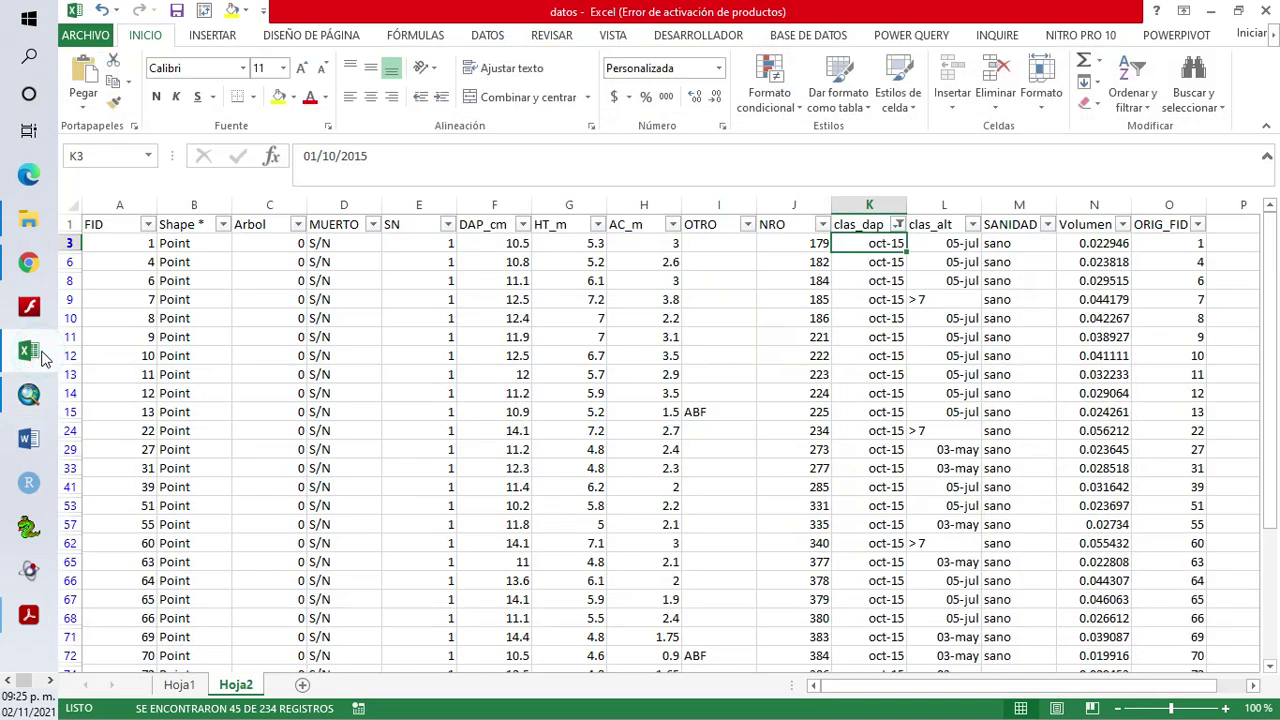
left_click(899, 225)
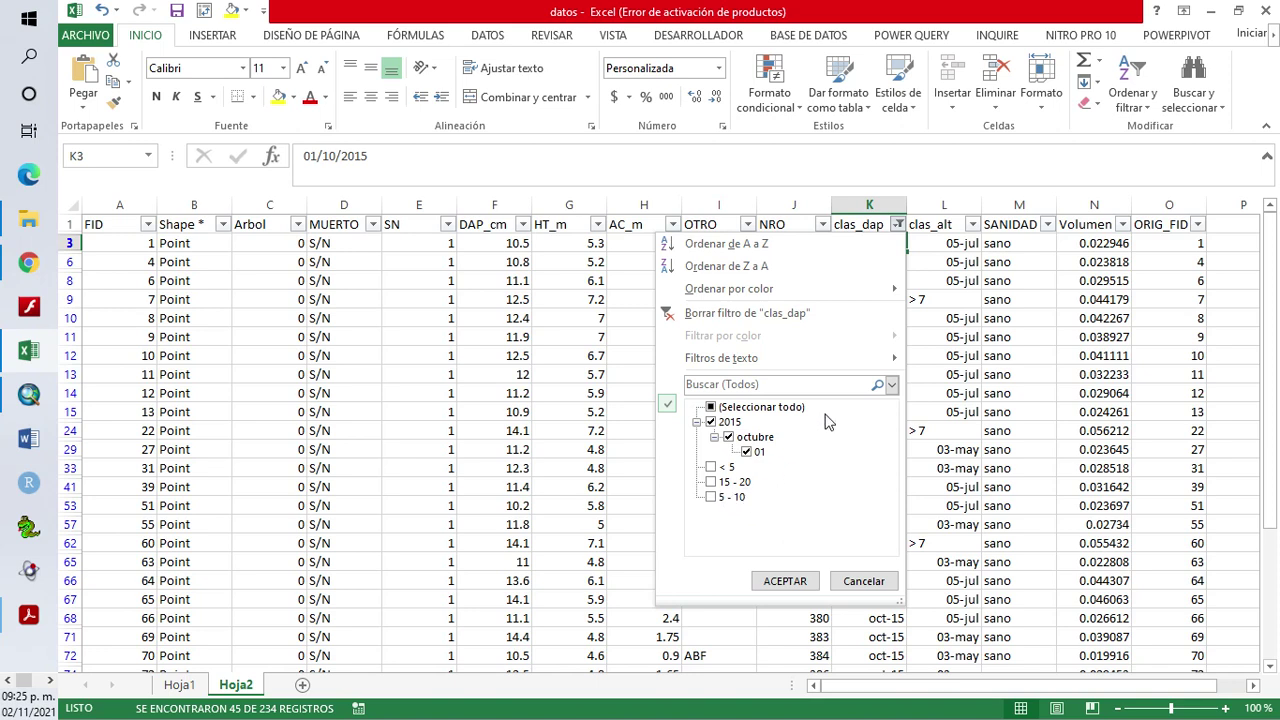
left_click(852, 163)
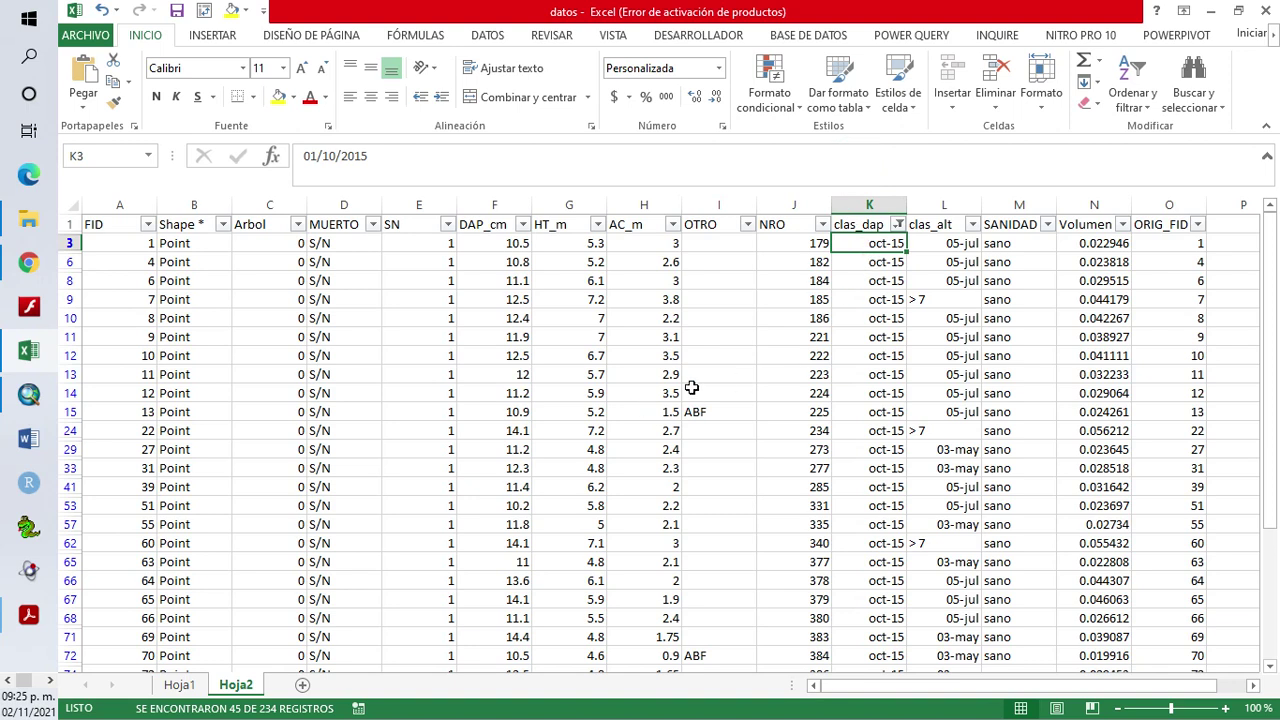
Switch to ArcMap and copy the 10 - 15 clas_dap value of the record with FID 156
left_click(30, 397)
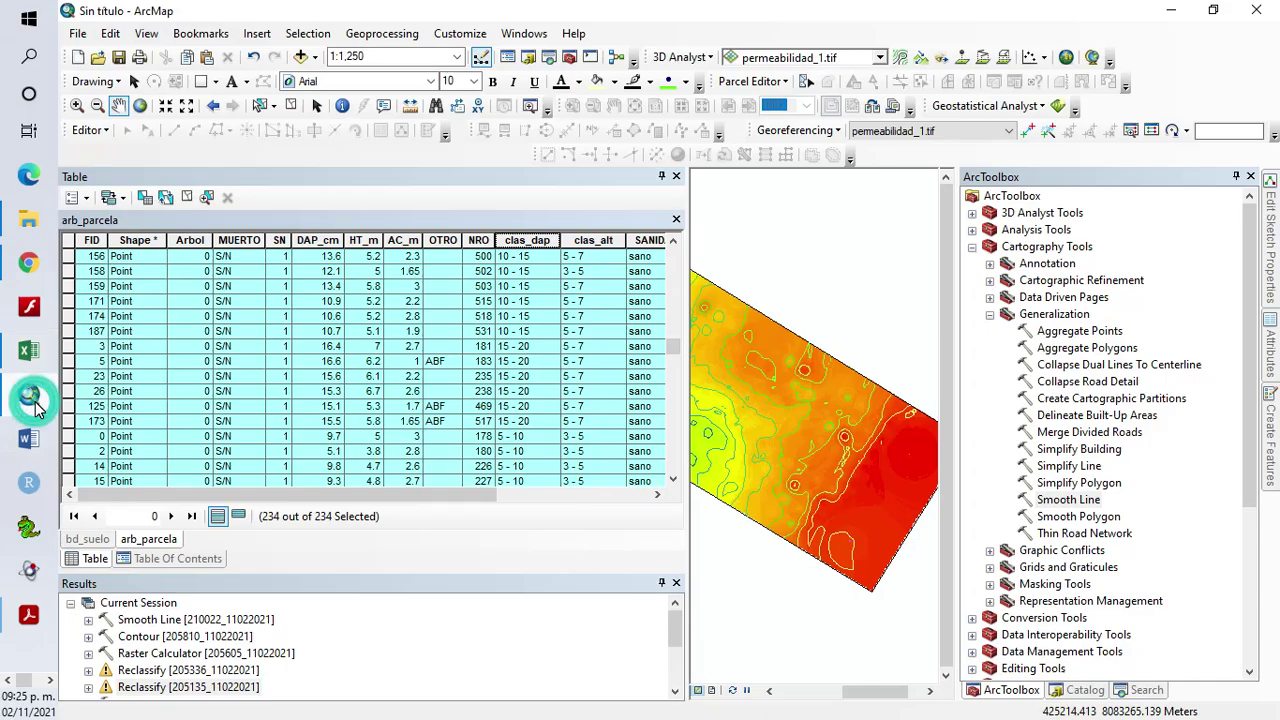
left_click(517, 257)
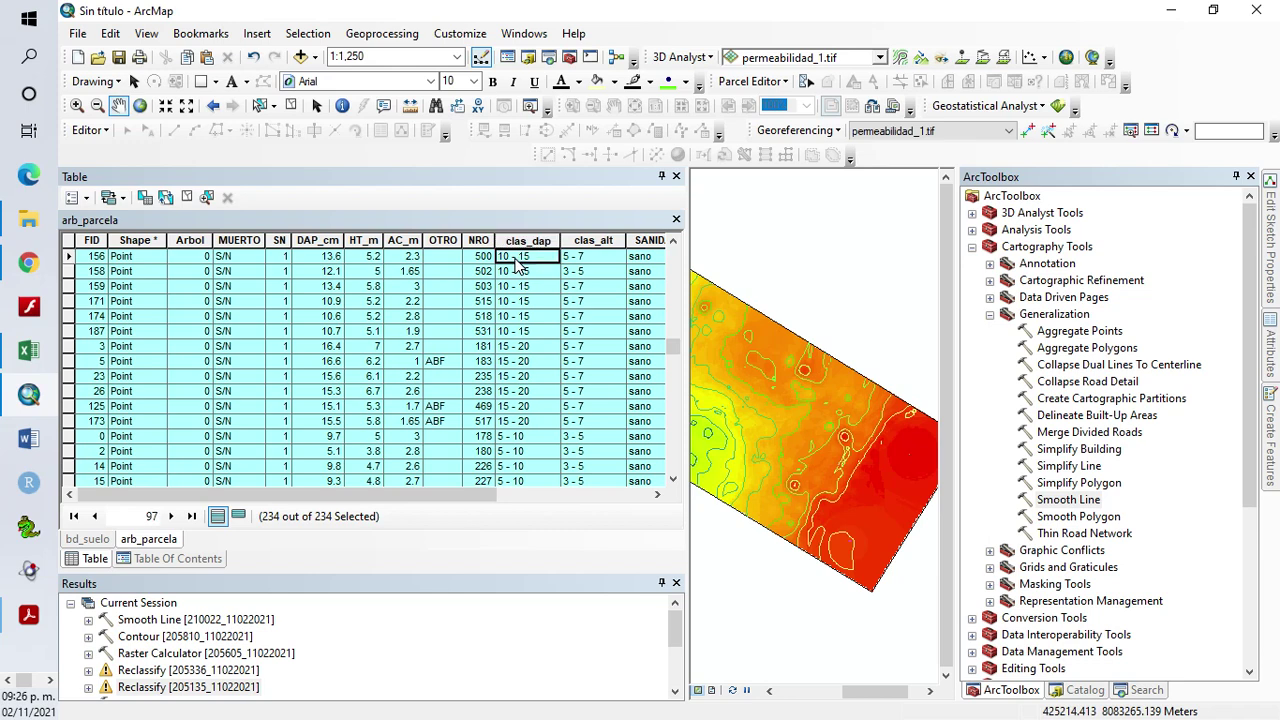
right_click(517, 258)
left_click(550, 290)
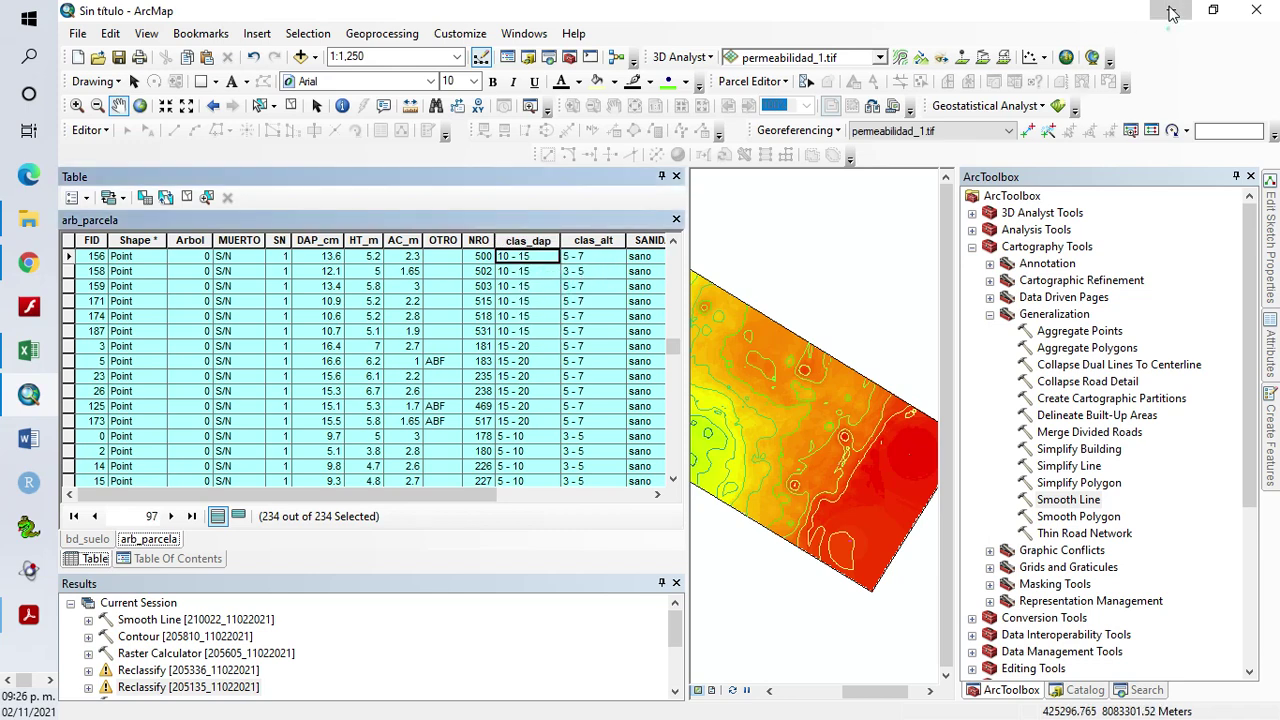
Return to the datos workbook and format the filtered clas_dap cells from K3 down to K189 as Texto
key("alt+Tab")
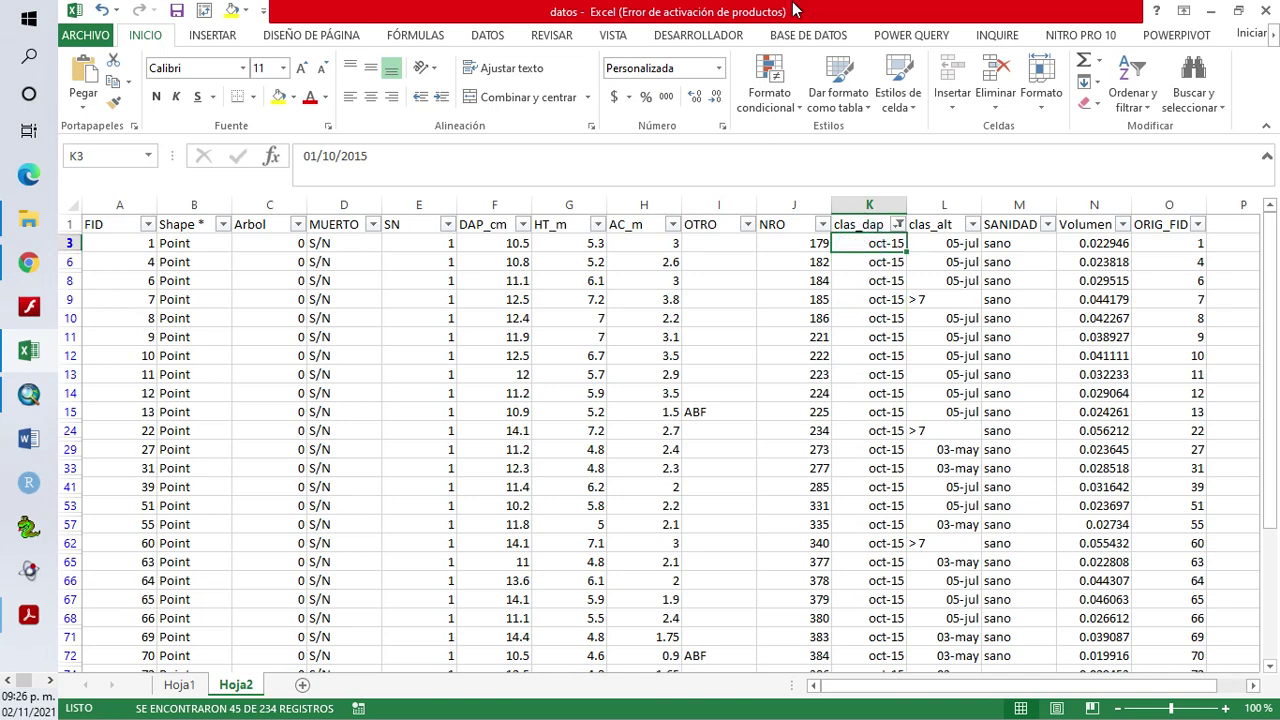
key("ctrl+shift+Down")
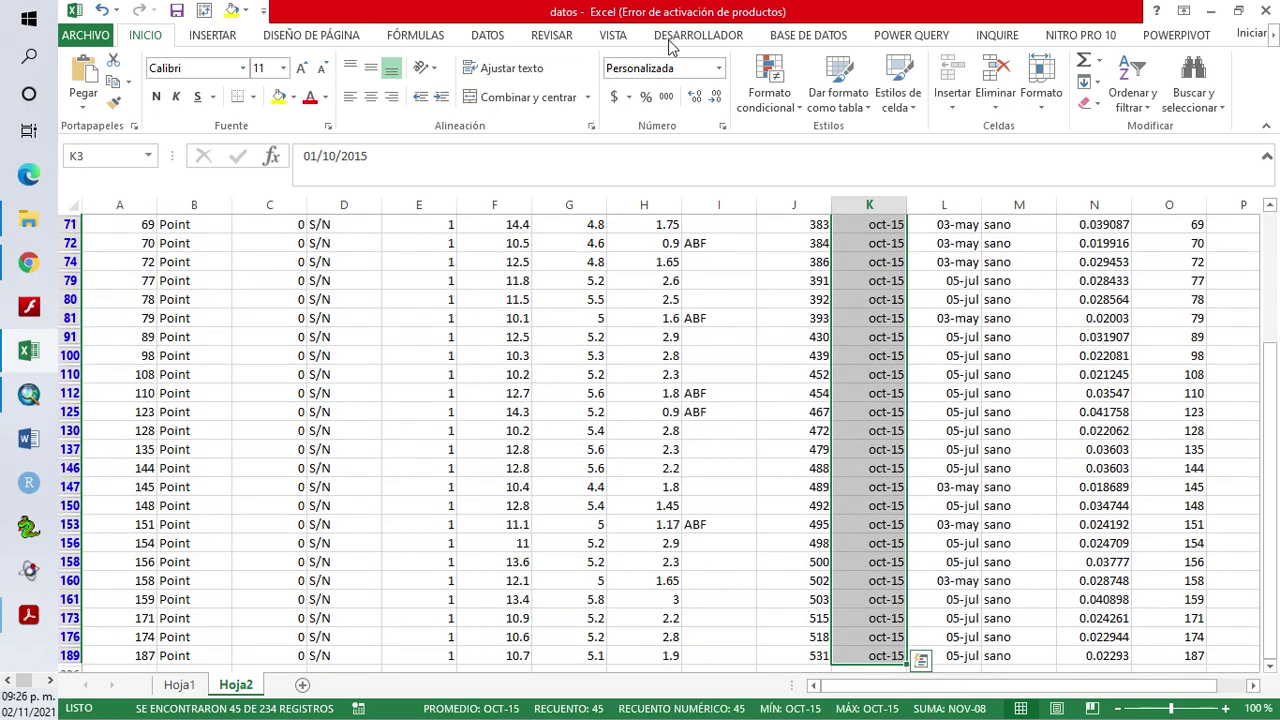
left_click(722, 125)
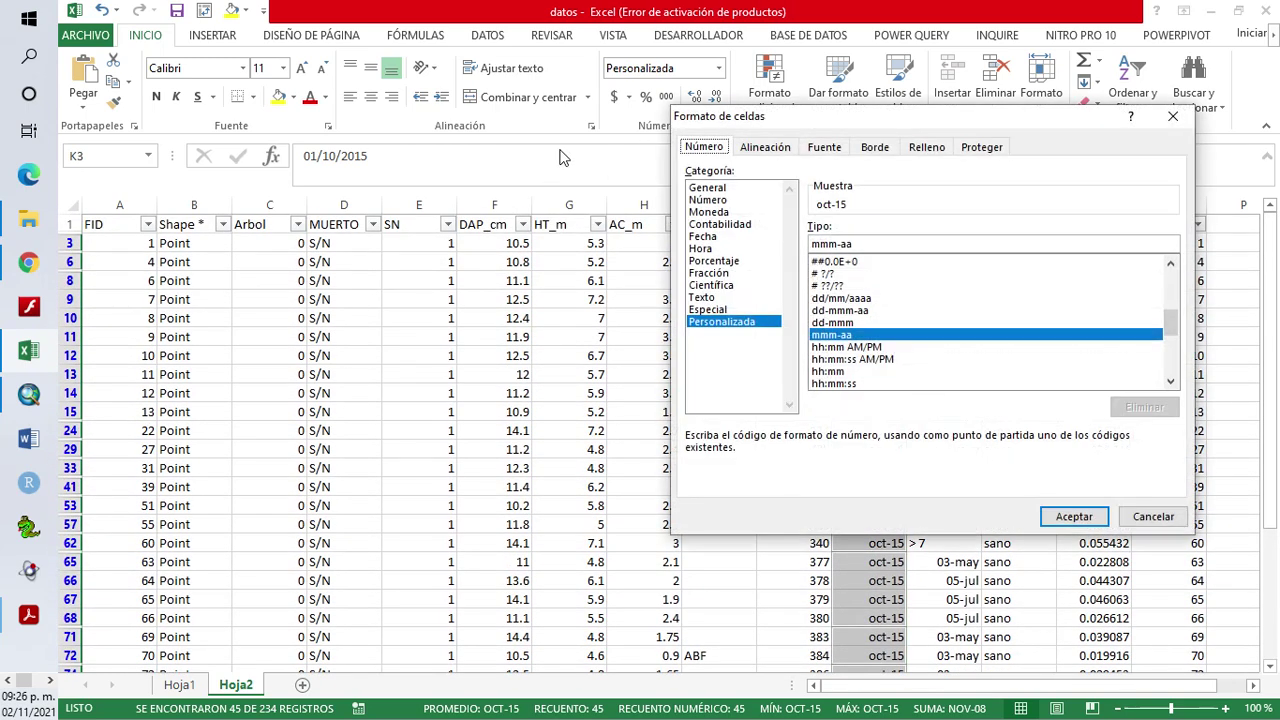
left_click(716, 297)
left_click(1074, 516)
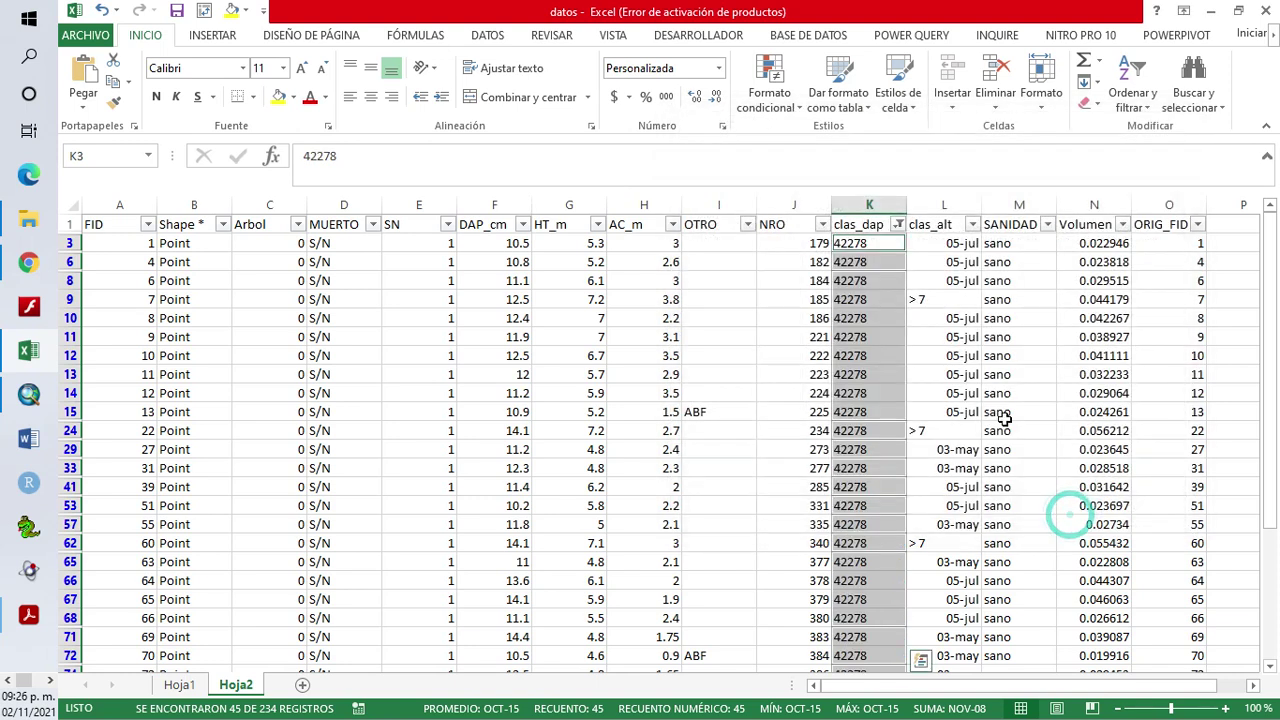
Paste the copied 10 - 15 class into K3 and fill it down through the filtered clas_dap cells
right_click(852, 244)
left_click(895, 322)
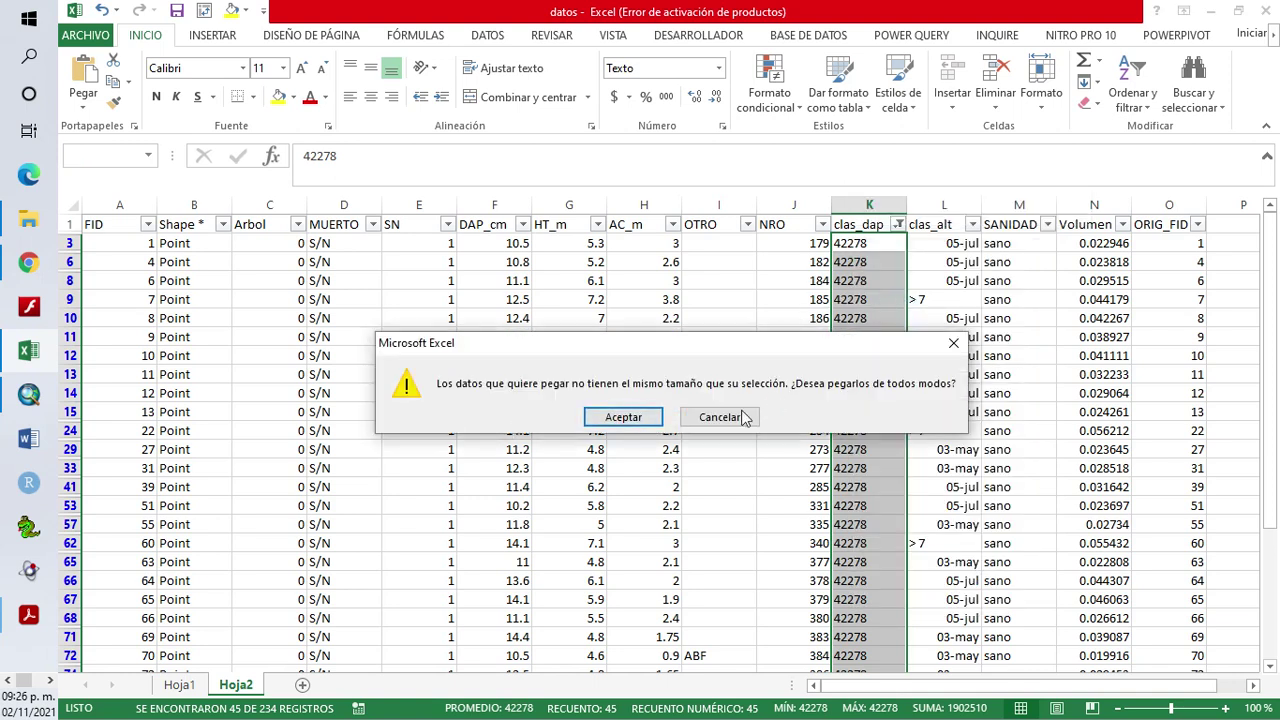
left_click(624, 417)
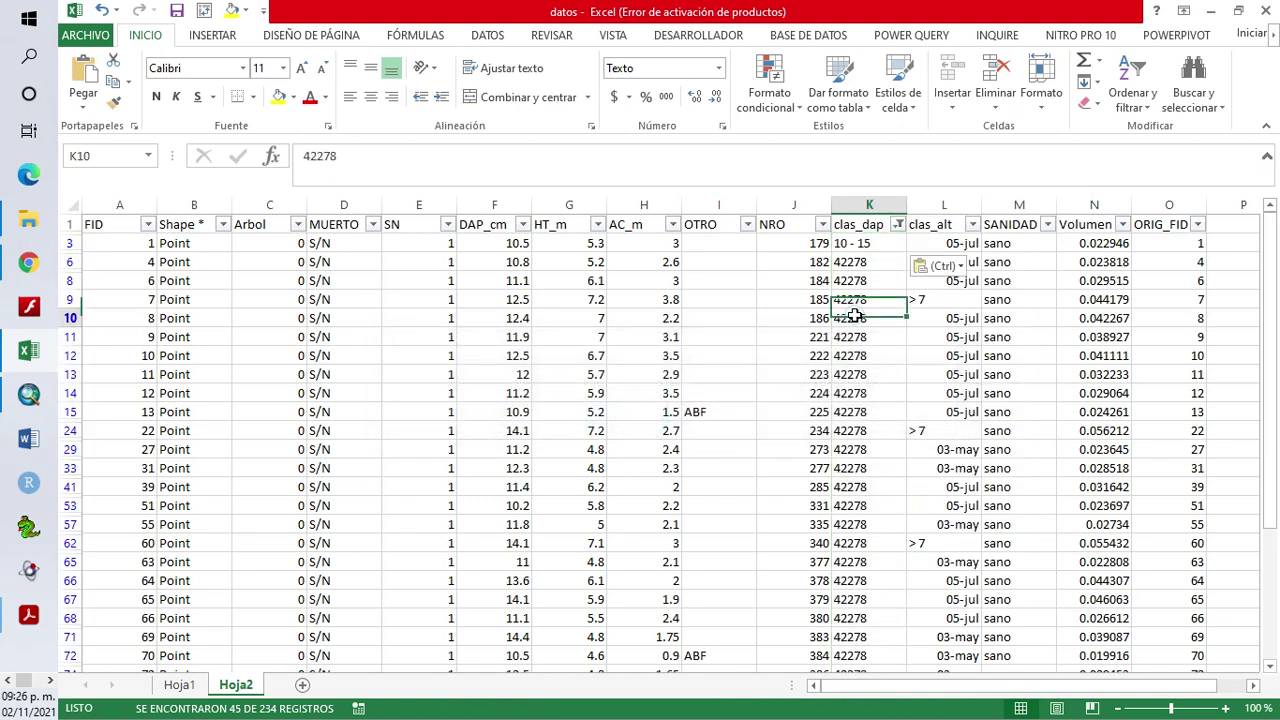
left_click(878, 250)
double_click(906, 252)
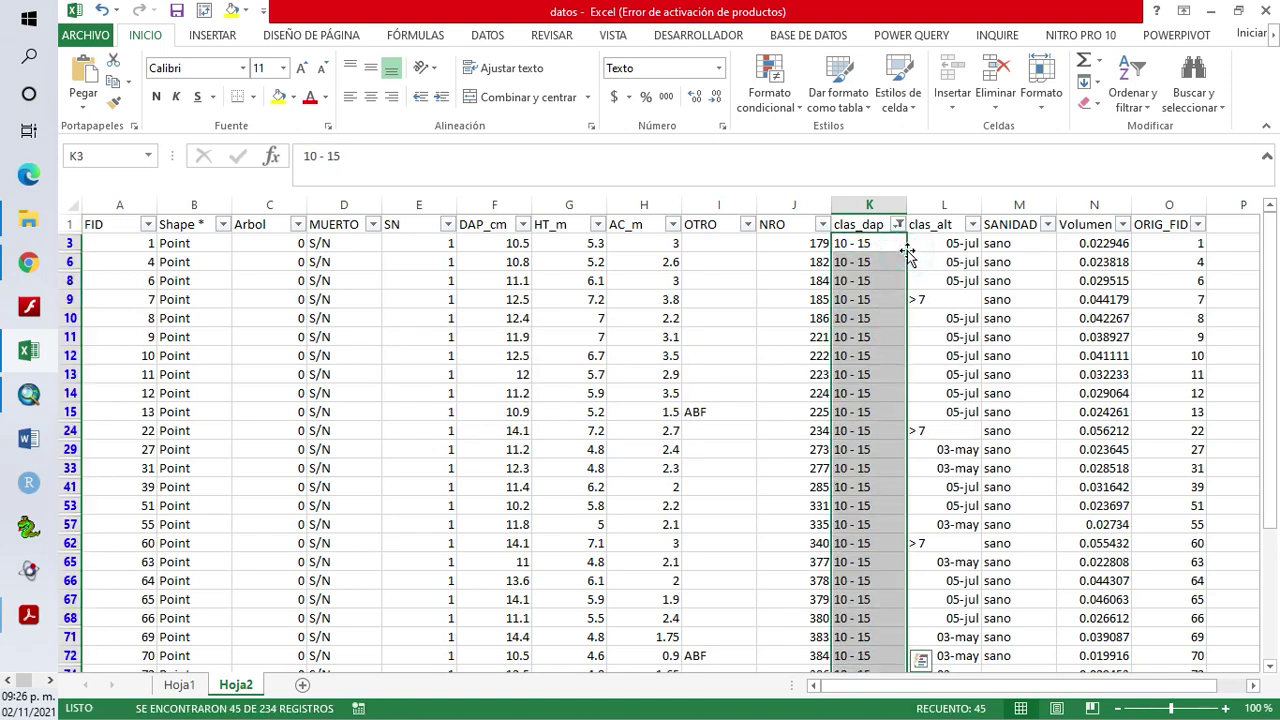
Examine the filled clas_dap cells down to the last filtered row, K189, and return to the header
scroll(893, 257, "down", 4)
left_click(893, 261)
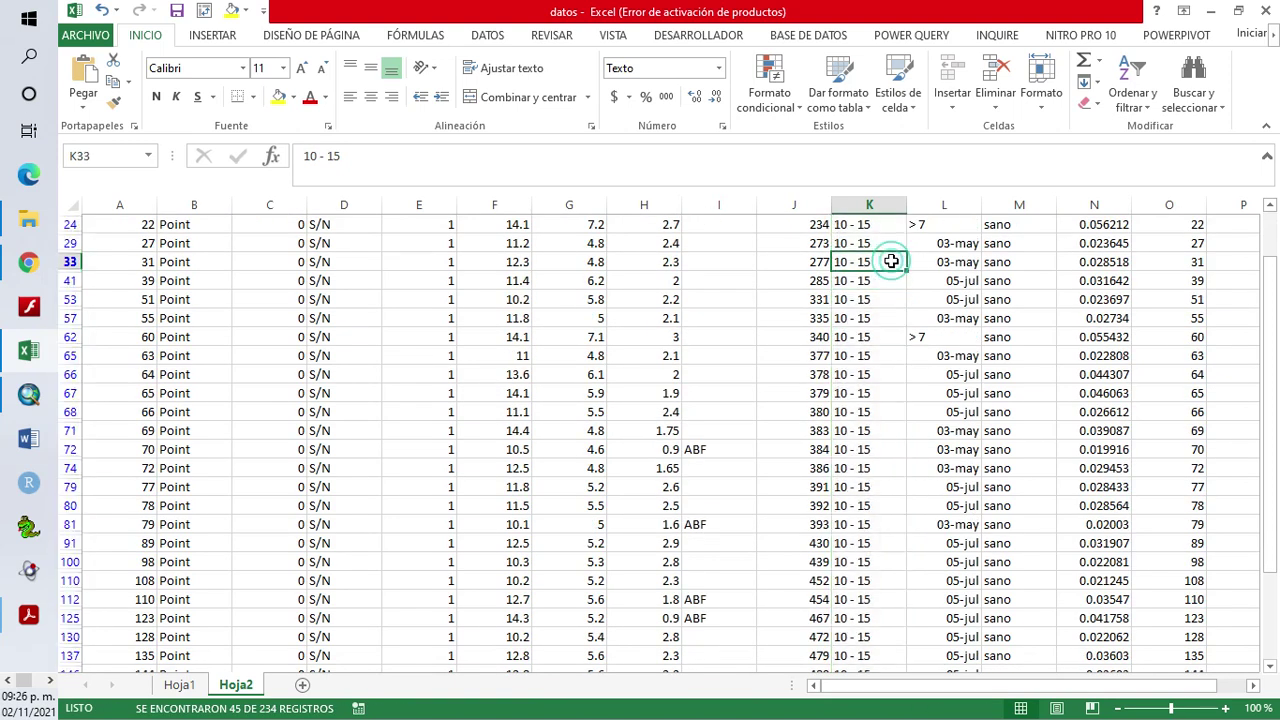
key("Down")
key("Down")
key("Down")
key("Down")
key("Down")
key("Down")
key("Down")
key("Down")
key("Down")
key("Down")
key("Down")
key("Down")
key("Down")
key("Down")
key("Down")
key("Down")
key("Down")
key("Down")
key("Down")
key("Down")
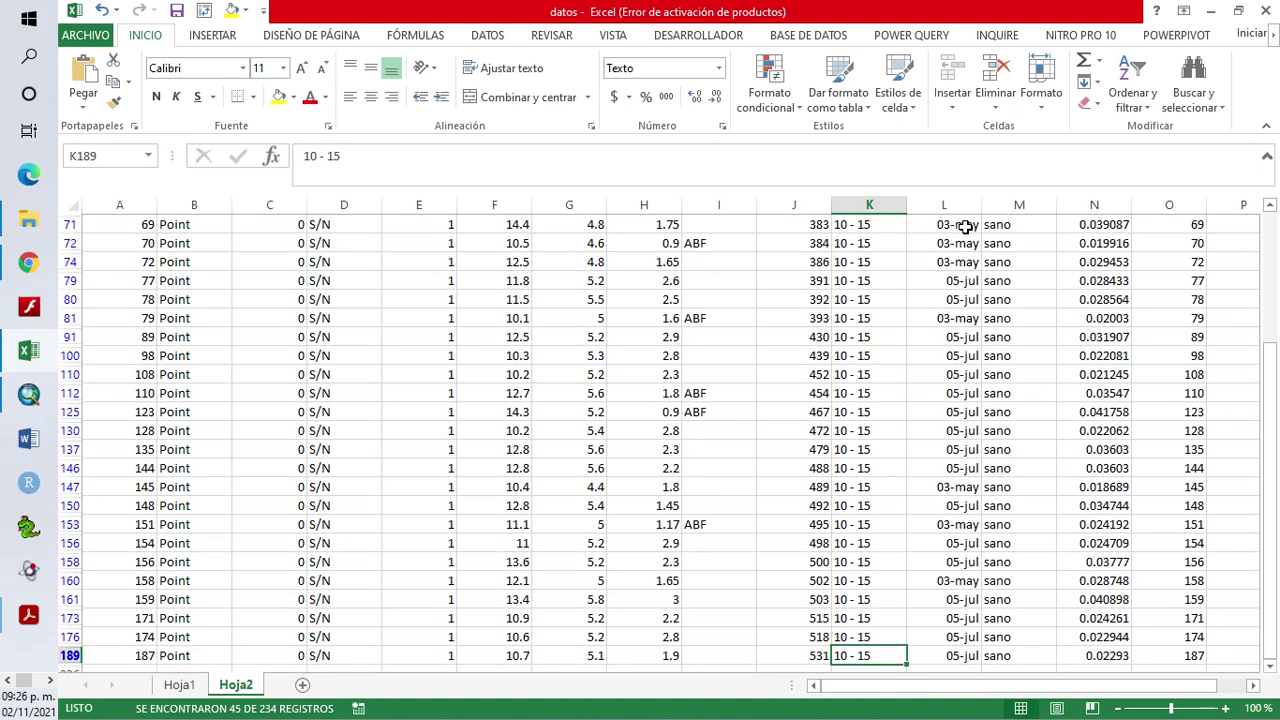
key("ctrl+Up")
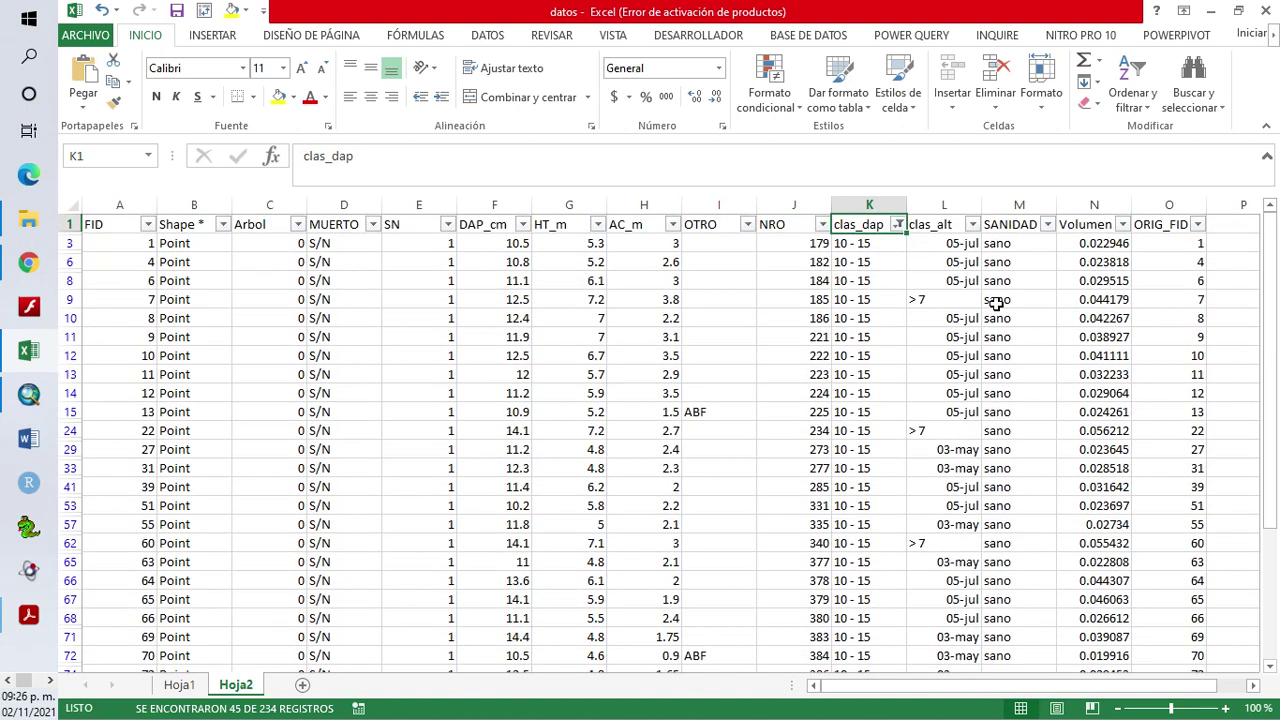
Clear the clas_dap filter and check the list of classes the column contains
left_click(897, 226)
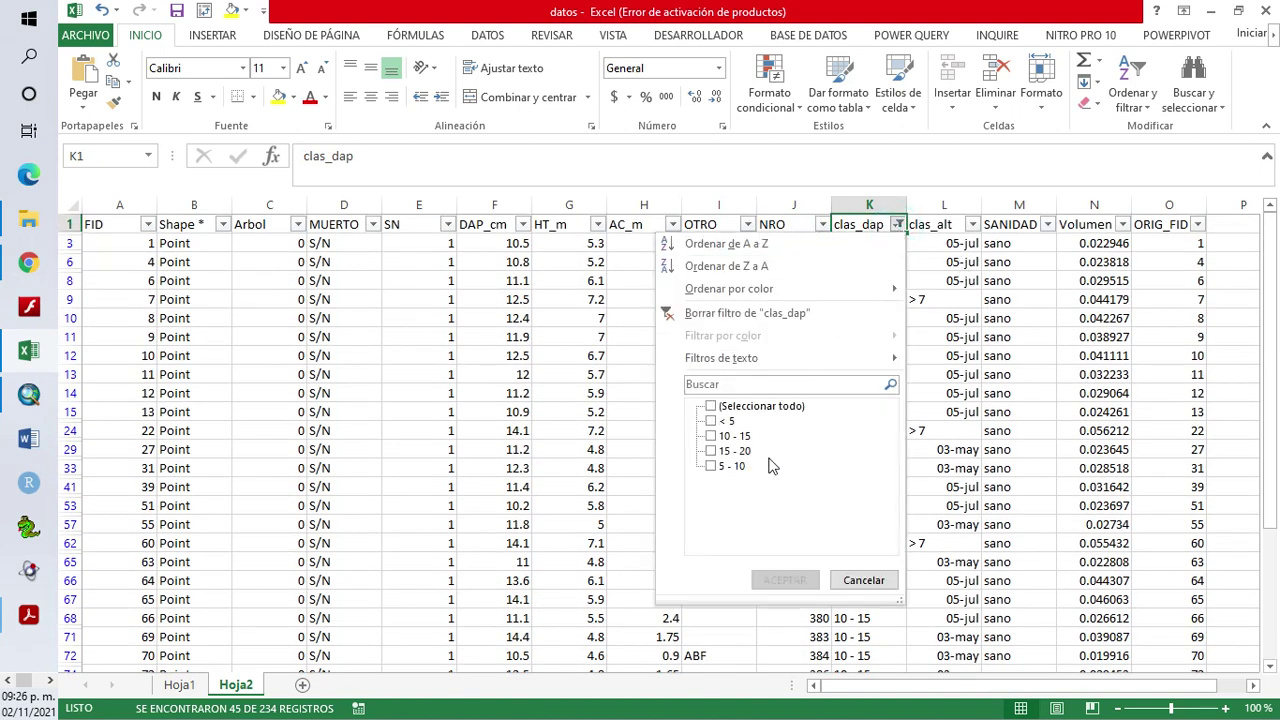
left_click(716, 313)
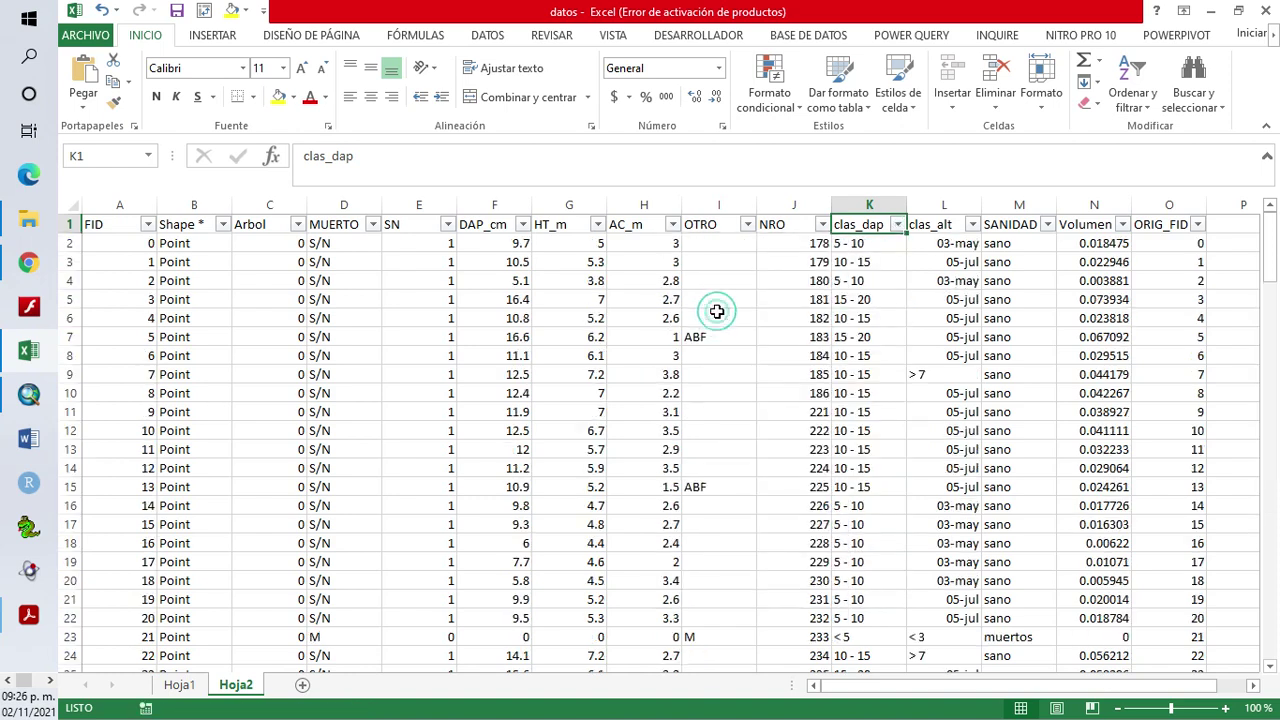
left_click(898, 226)
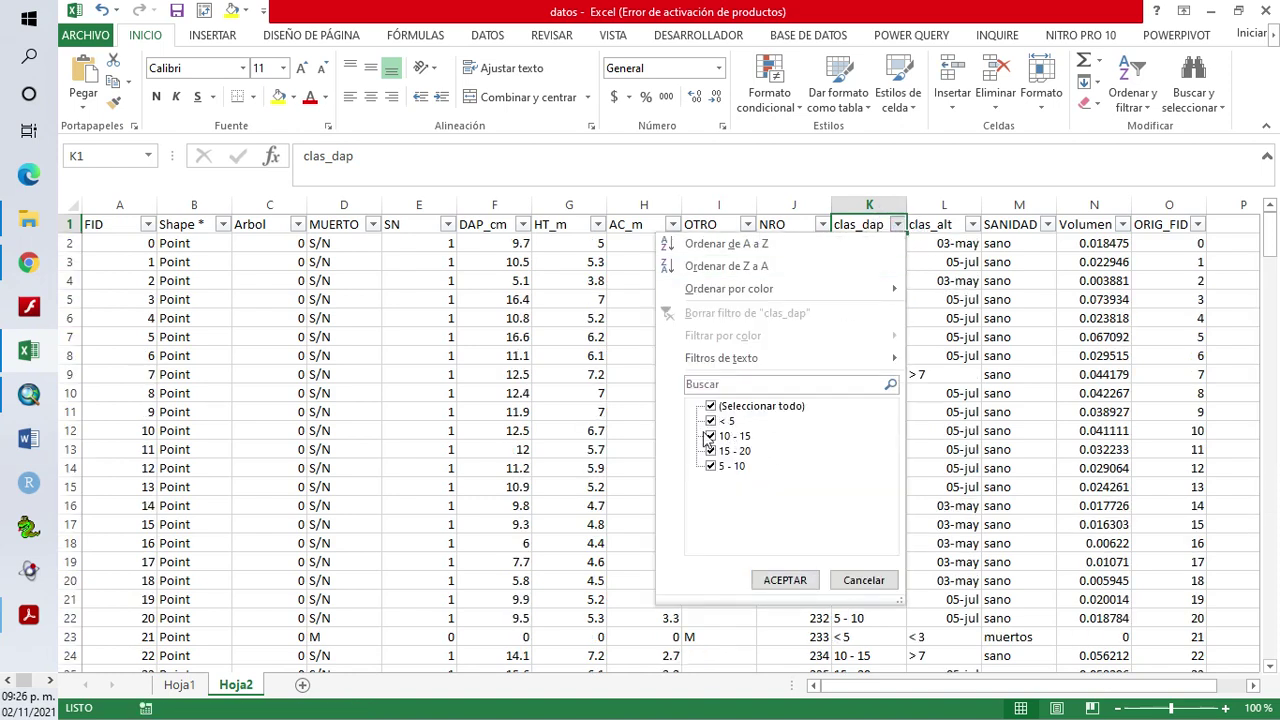
left_click(785, 580)
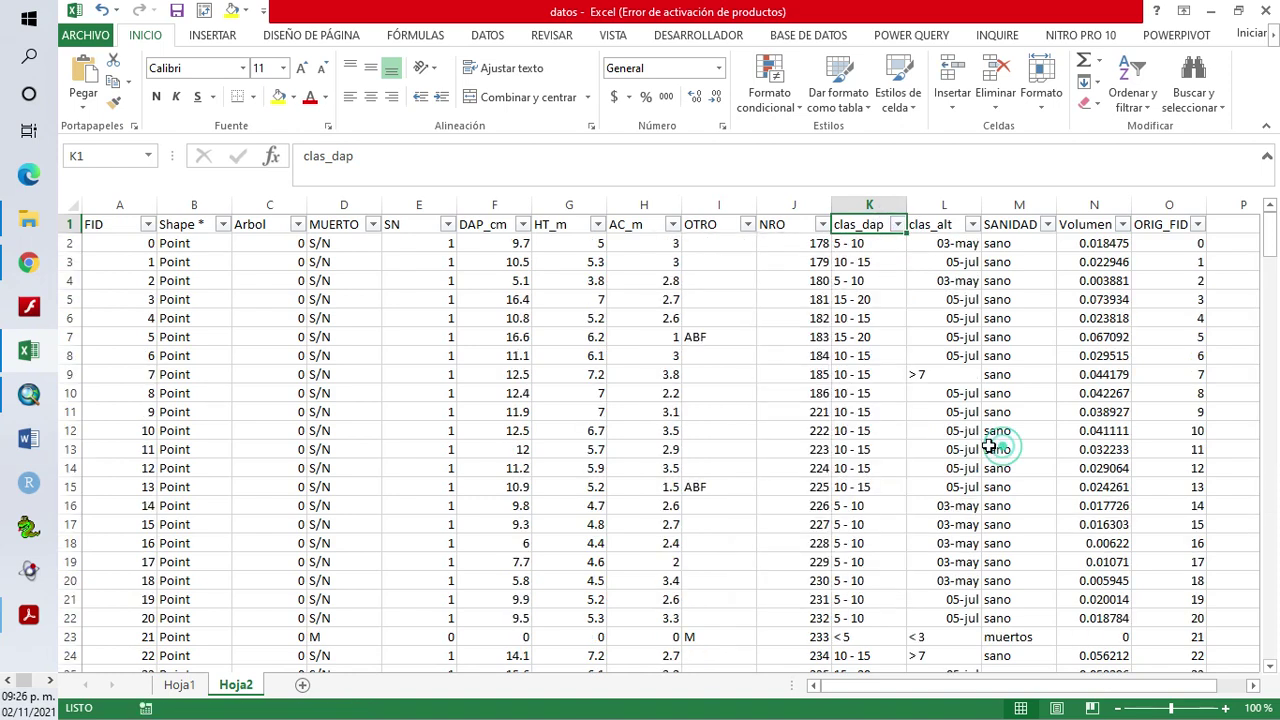
Filter clas_alt to only the mayo 2021 dates and select its first visible cell, L2
left_click(972, 224)
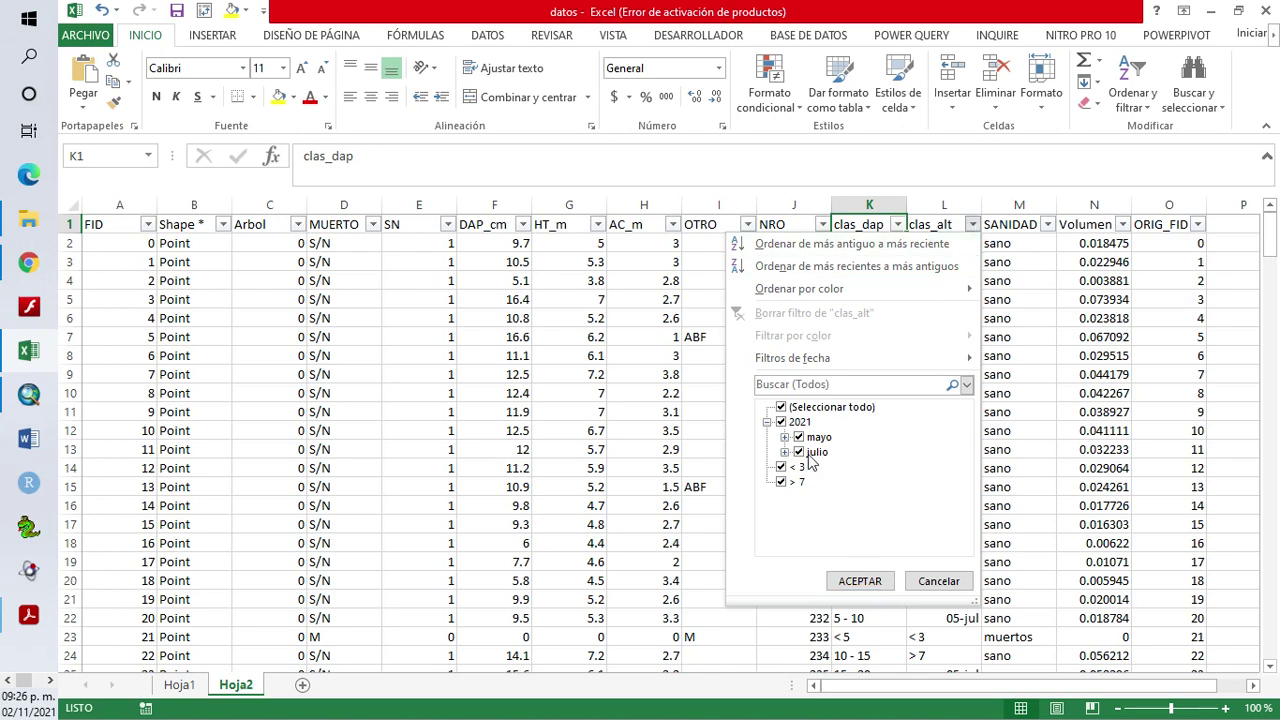
left_click(781, 408)
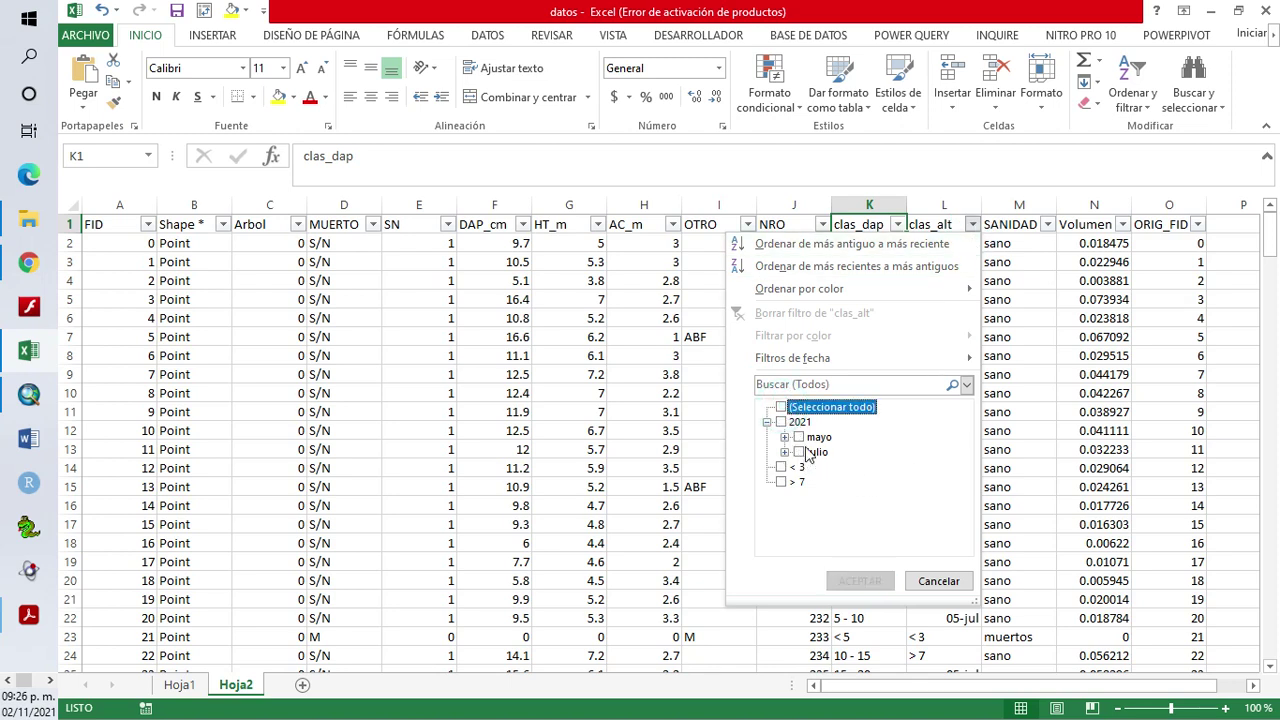
left_click(799, 438)
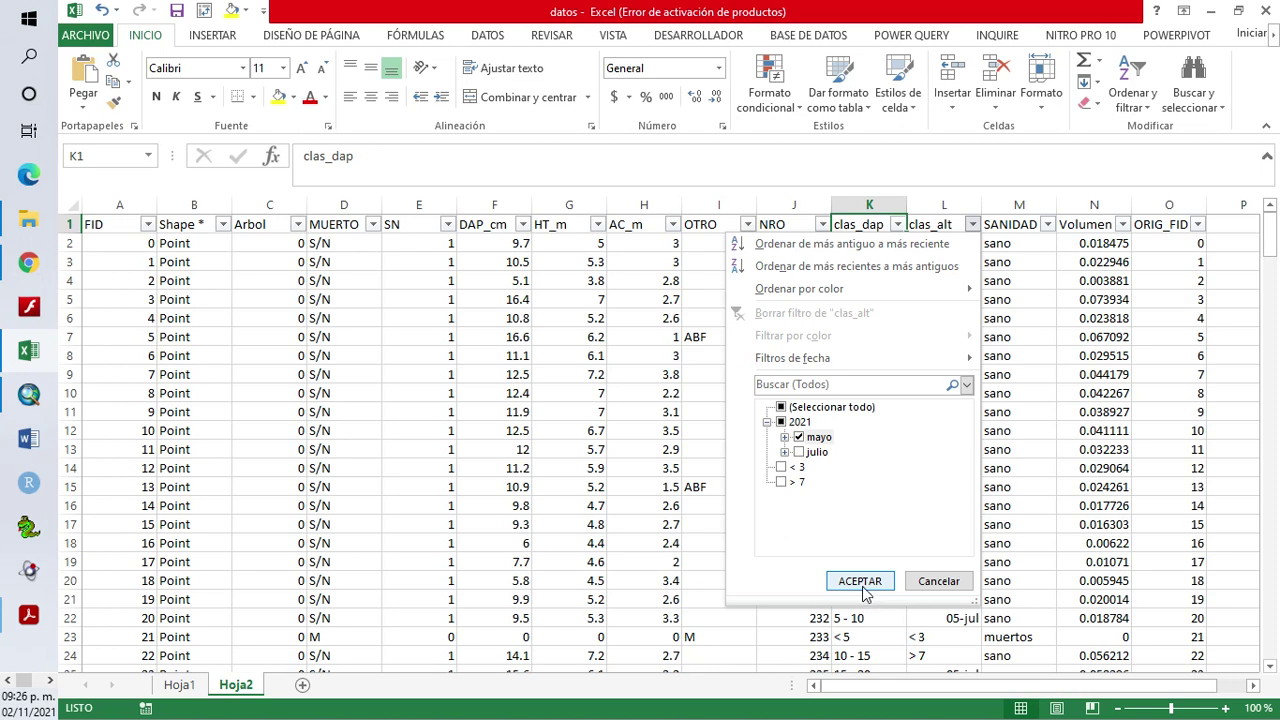
left_click(860, 581)
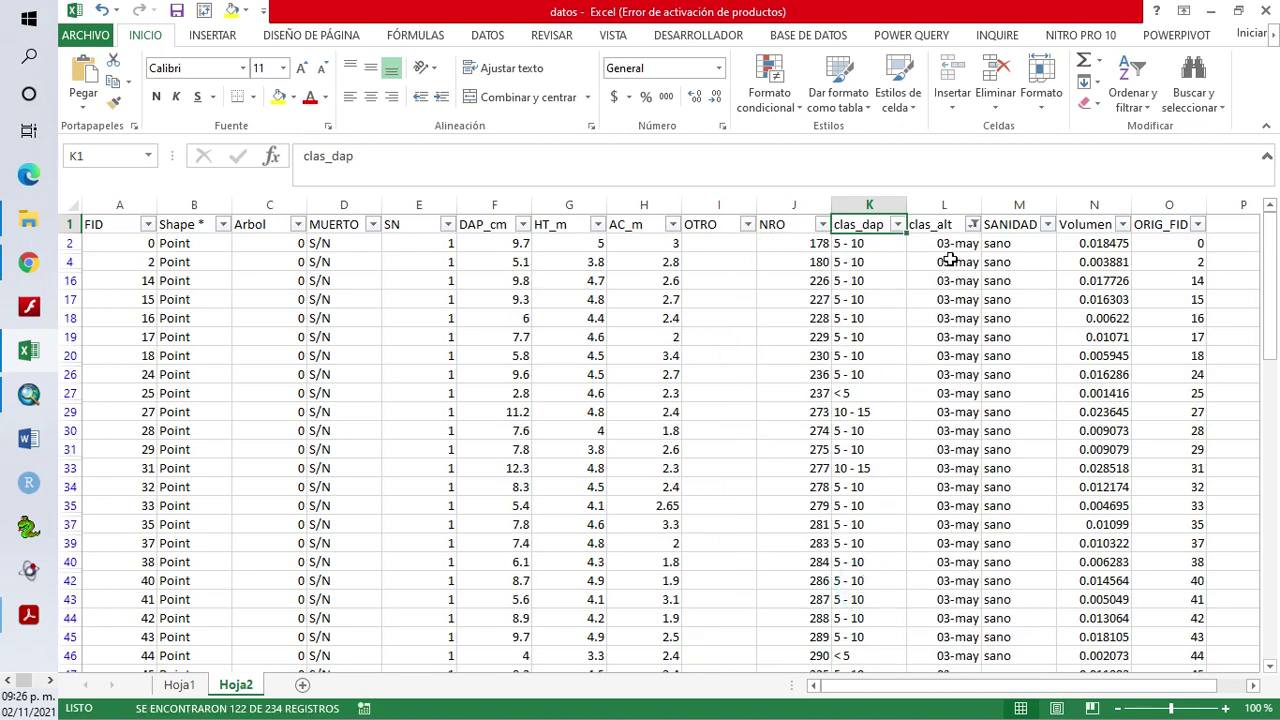
left_click(955, 246)
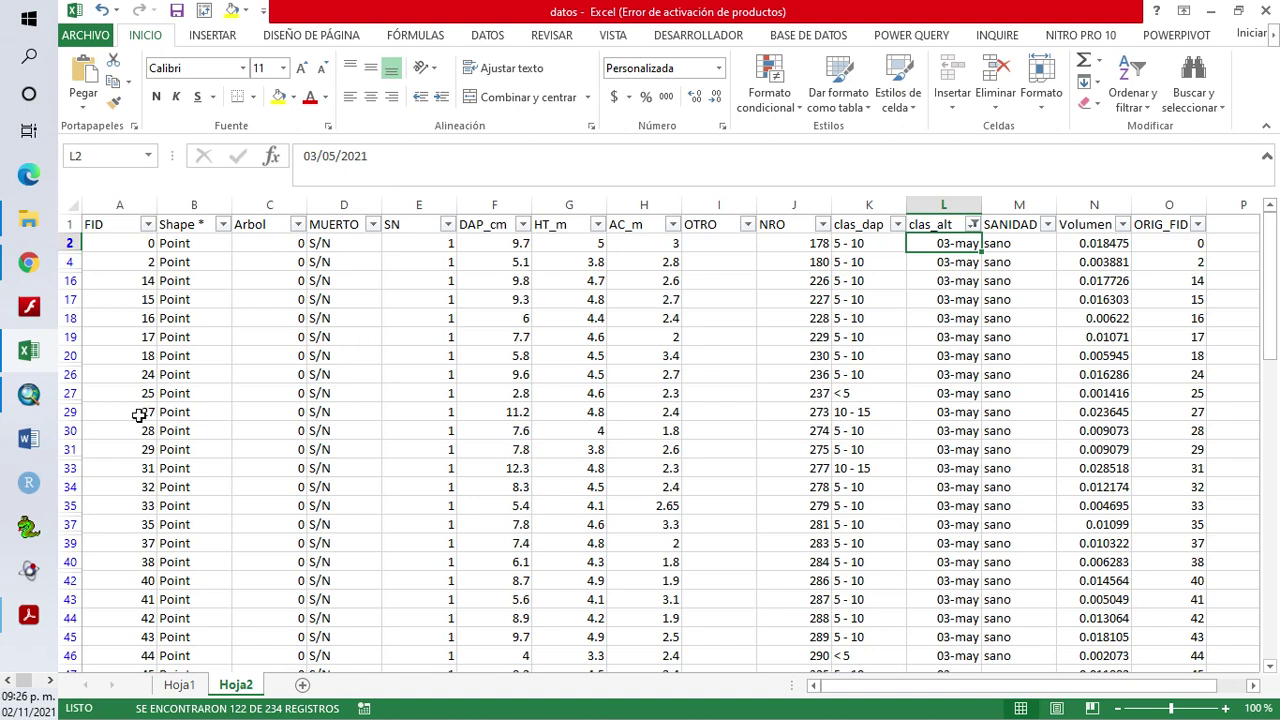
Switch to ArcMap, sort arb_parcela by clas_alt in ascending order and copy the 3 - 5 value of the record with FID 79
left_click(30, 405)
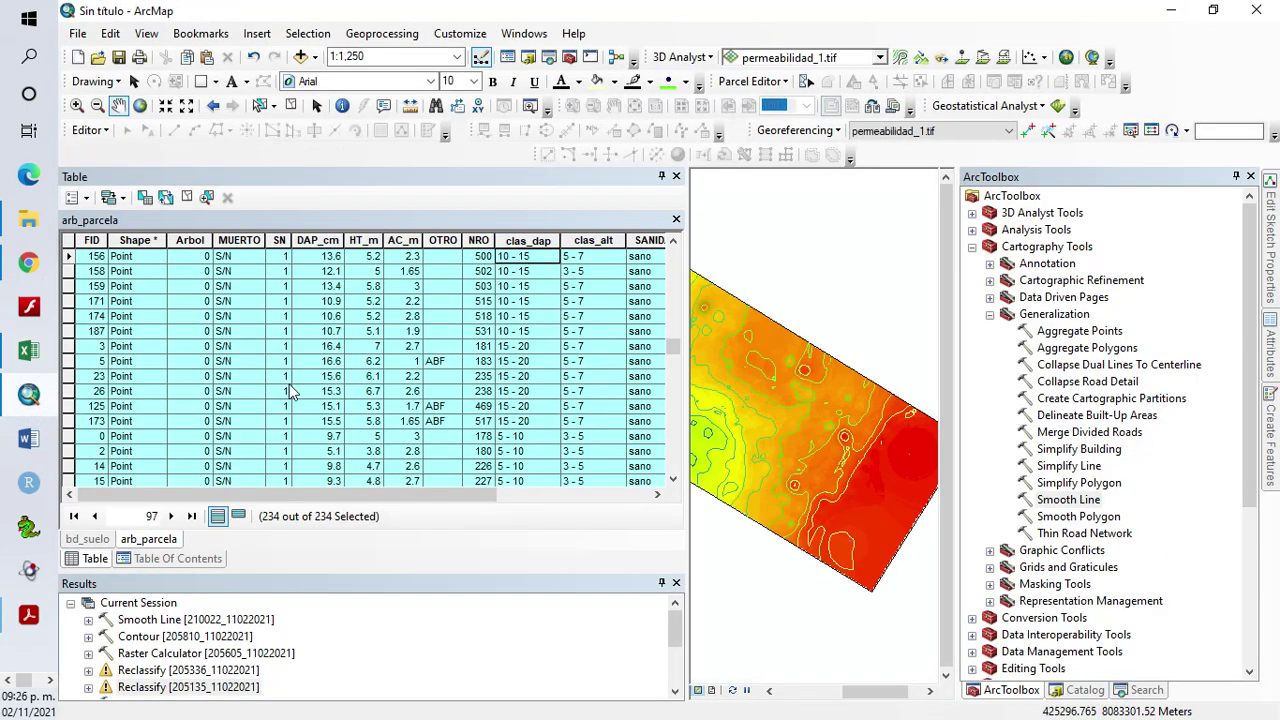
double_click(603, 247)
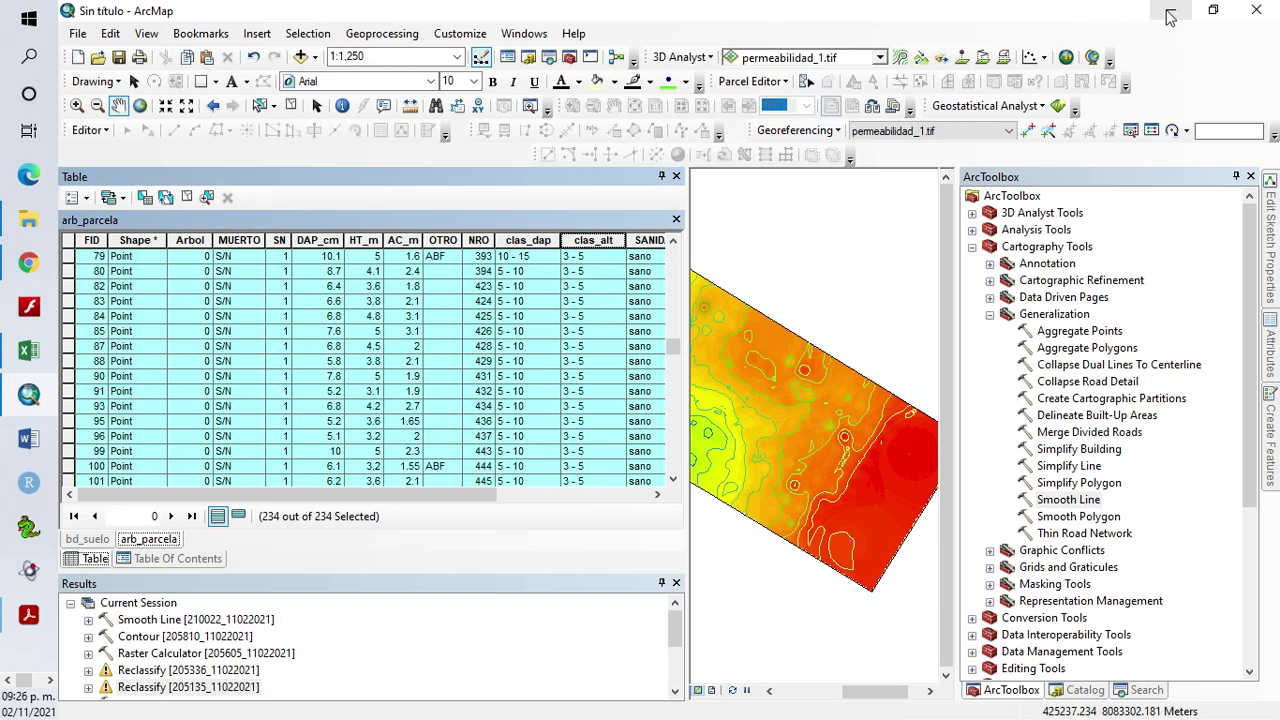
right_click(575, 265)
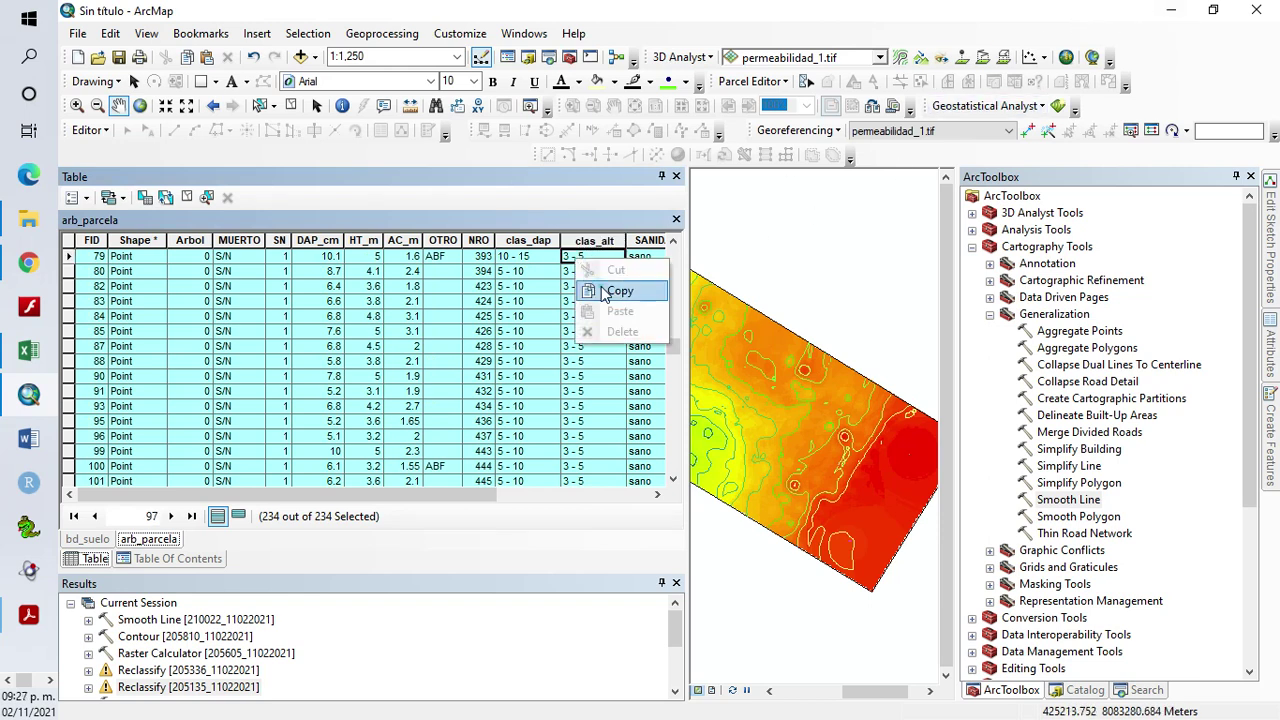
left_click(600, 292)
Return to the datos workbook in Excel and format the filtered clas_alt cells from L2 down to L196 as Texto
left_click(1178, 12)
left_click(943, 280)
left_click(940, 243)
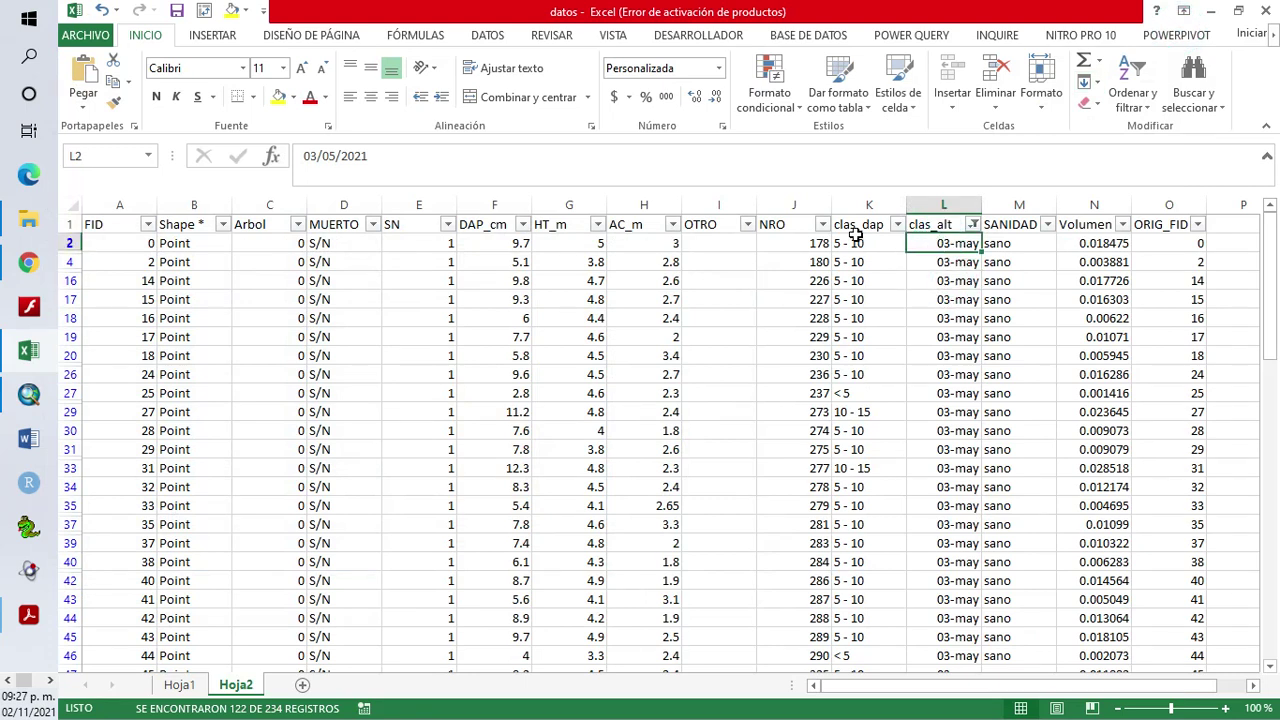
key("ctrl+shift+Down")
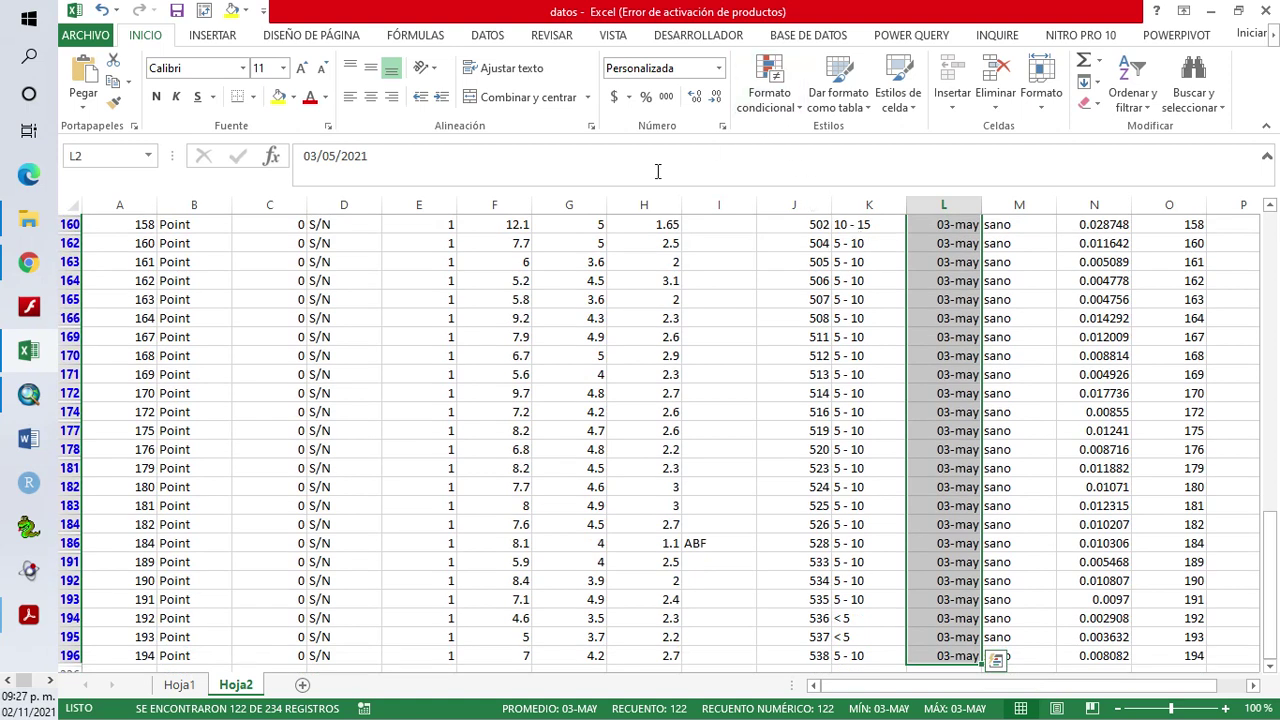
left_click(722, 126)
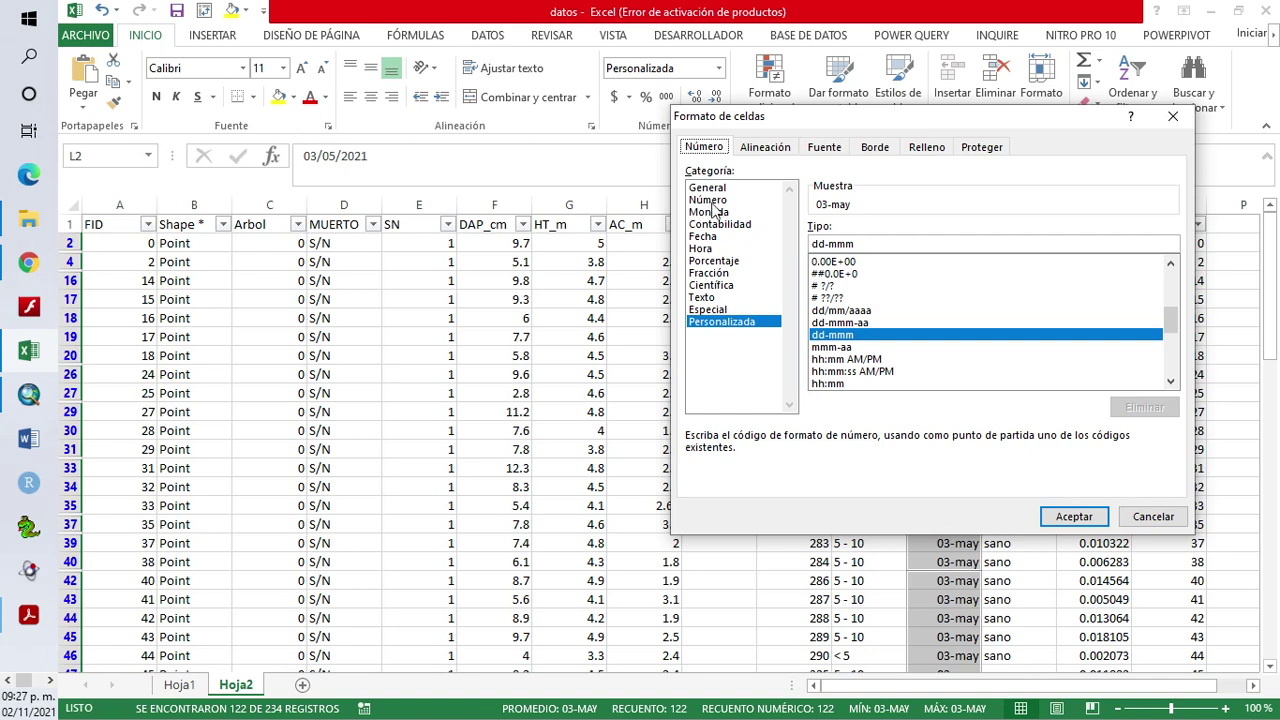
left_click(712, 297)
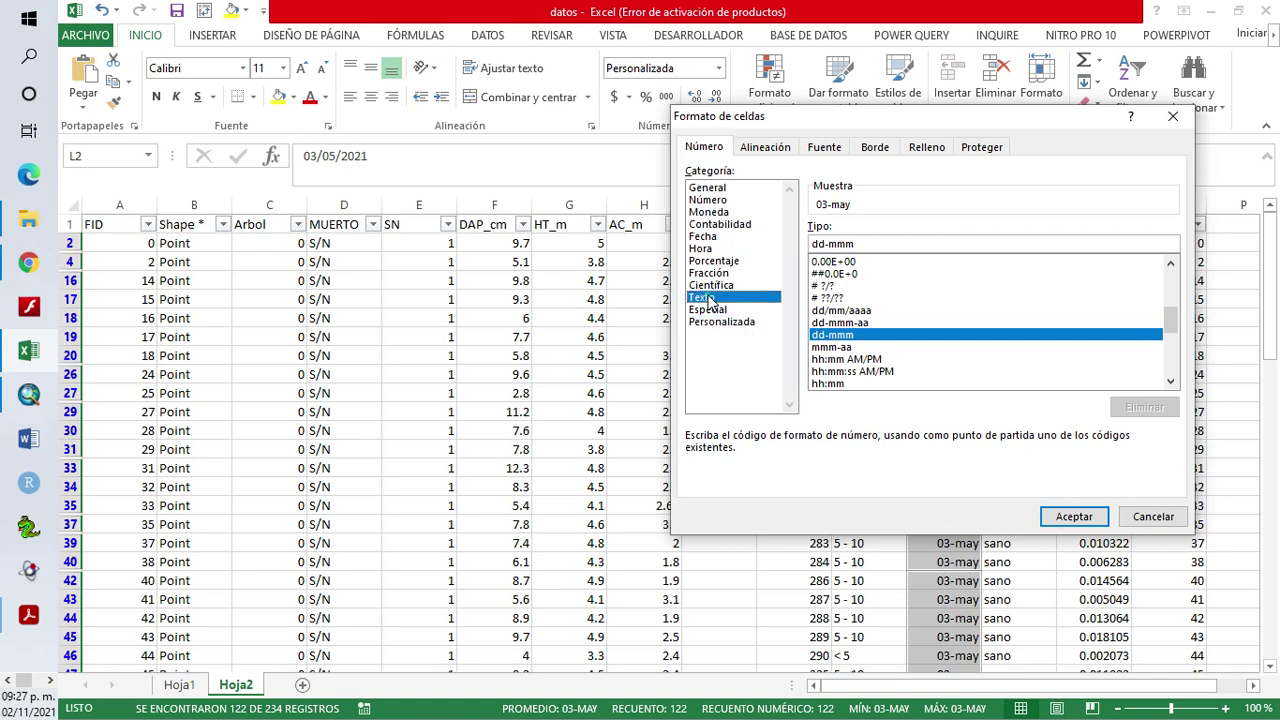
left_click(1073, 516)
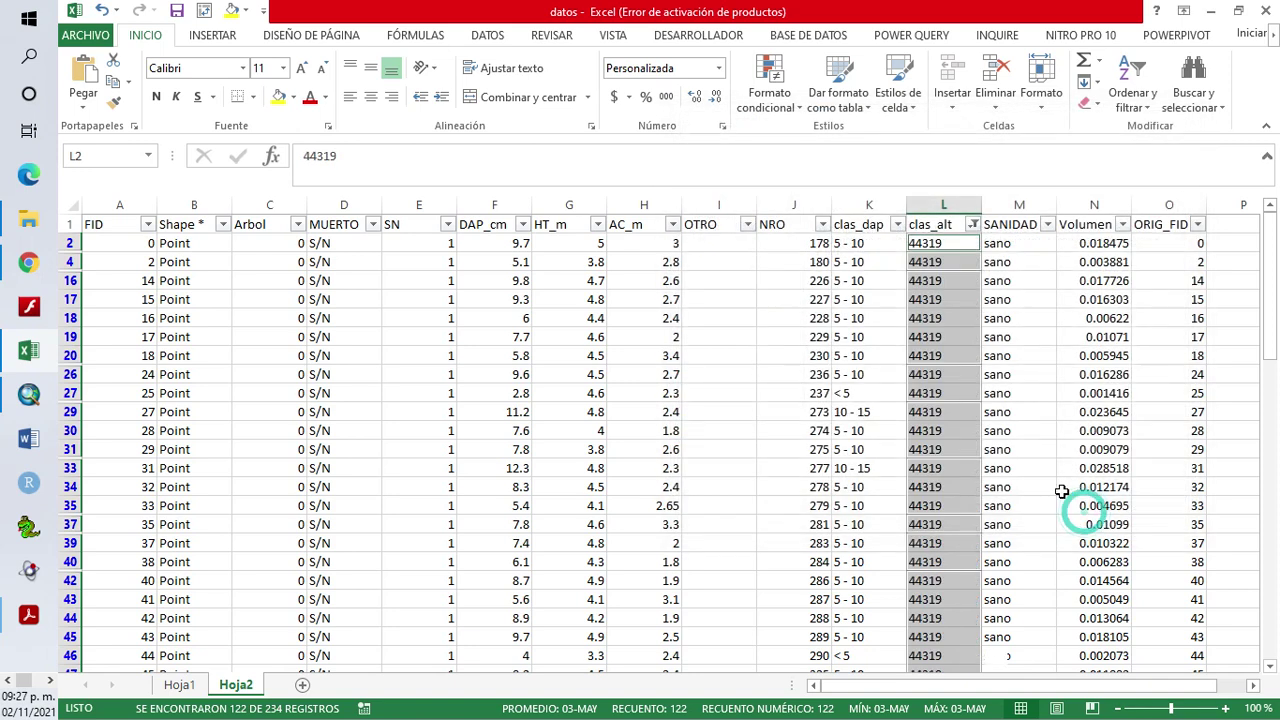
Paste the copied 3 - 5 class into L2, fill it down the filtered clas_alt cells and check the filled rows
left_click(940, 244)
right_click(940, 244)
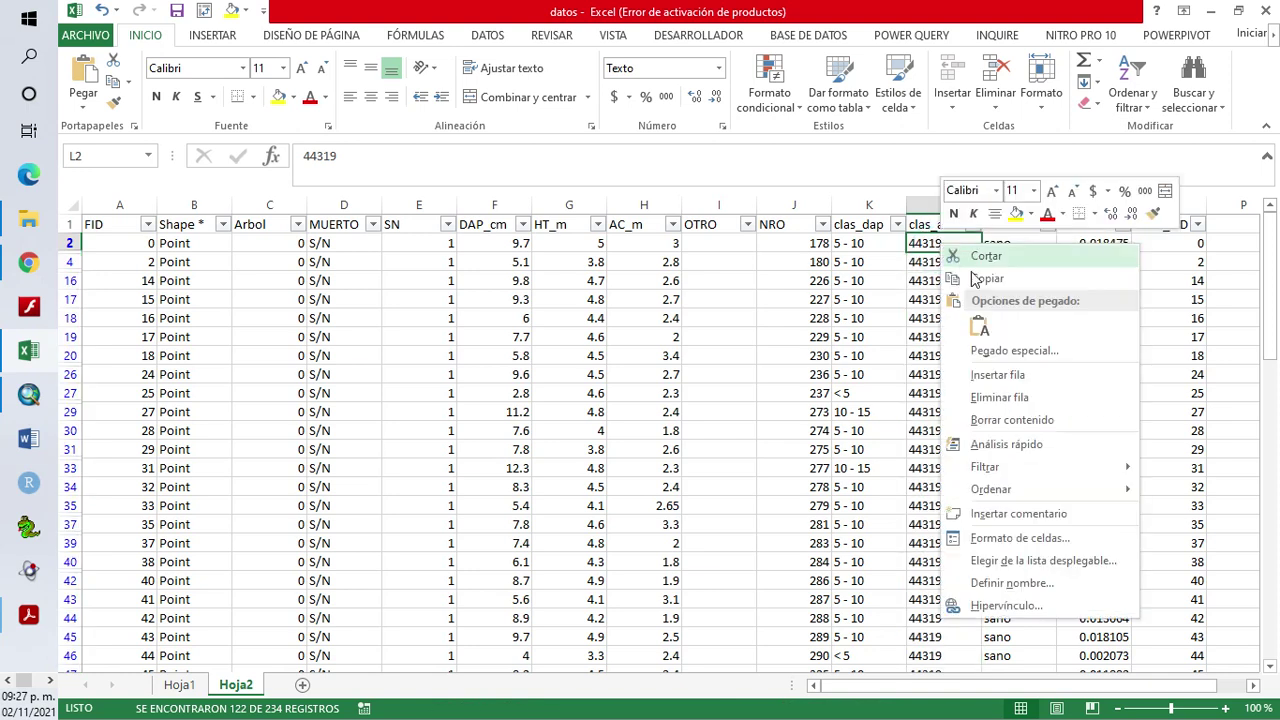
left_click(978, 328)
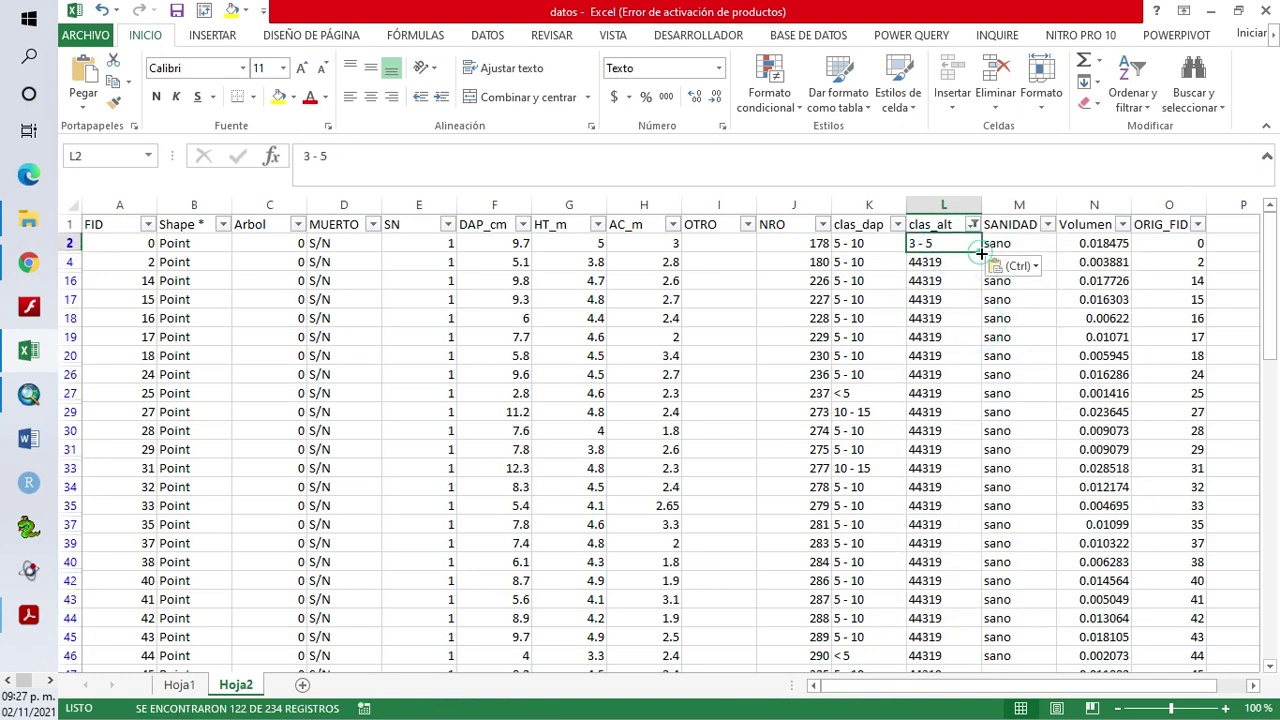
double_click(981, 252)
left_click(933, 393)
scroll(929, 350, "down", 6)
scroll(931, 343, "up", 6)
Change the clas_alt filter to only the julio 2021 dates and select its first visible cell, L3
left_click(972, 224)
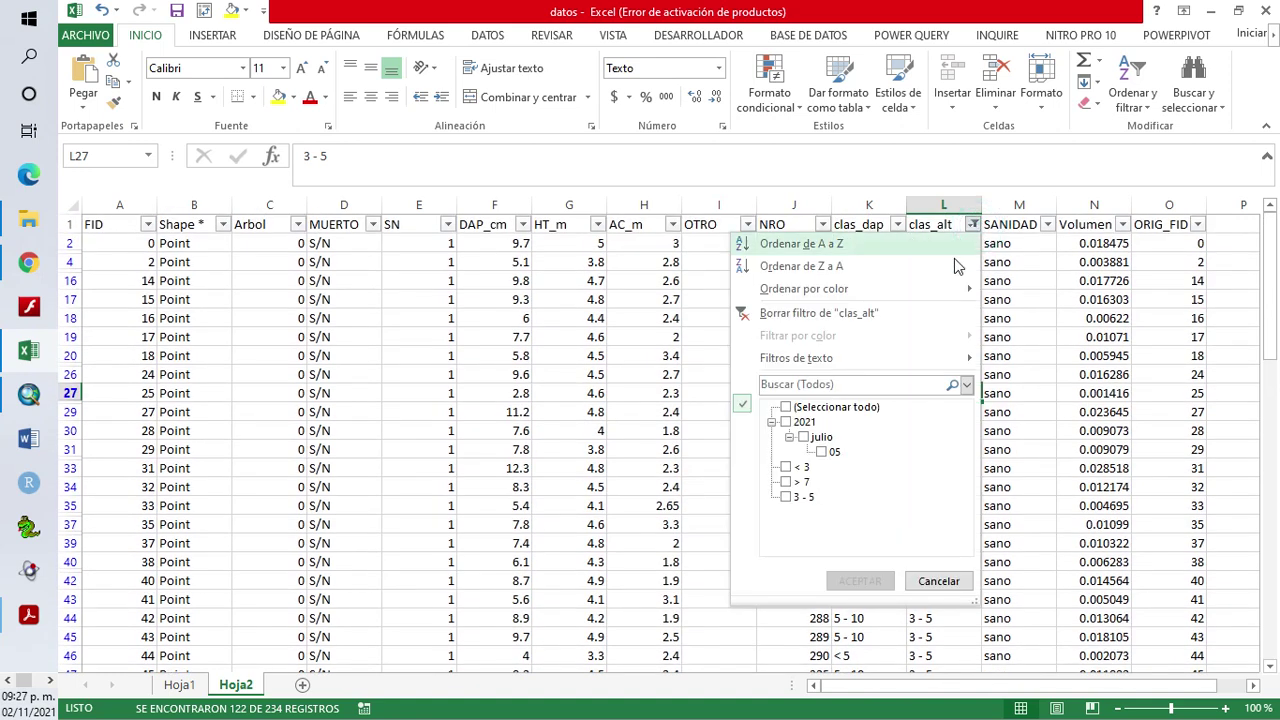
left_click(804, 438)
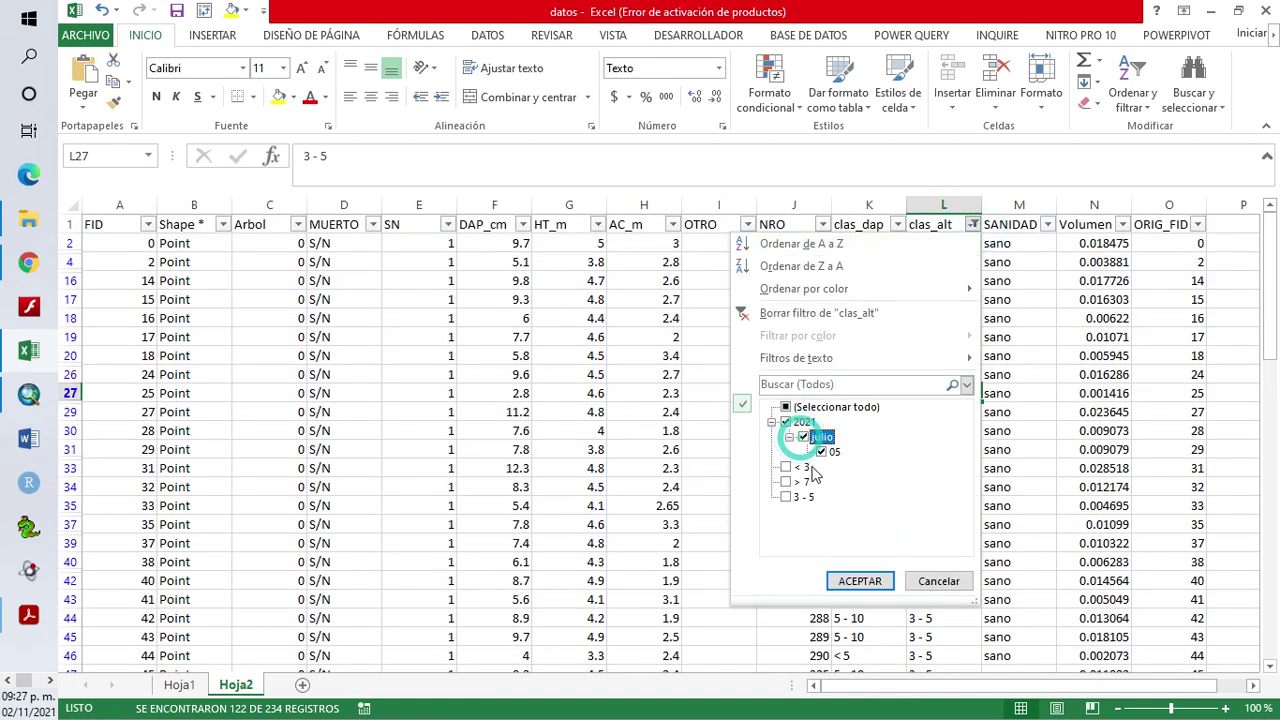
left_click(859, 581)
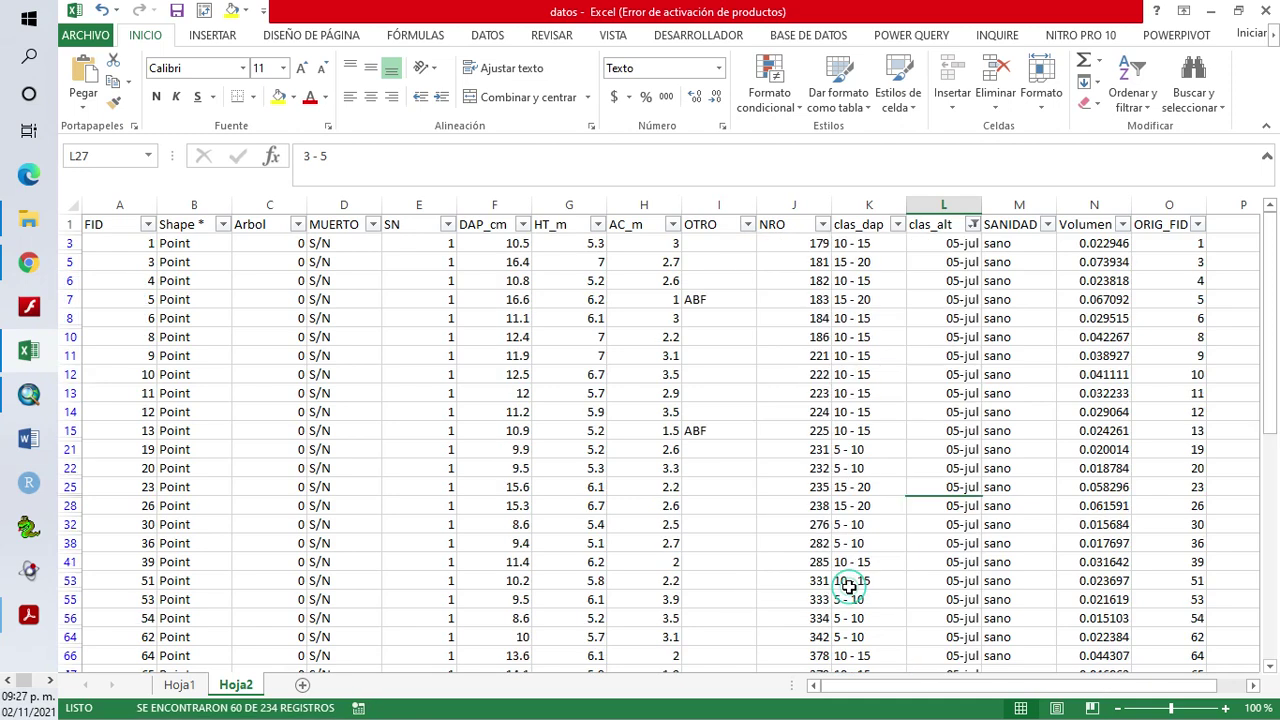
left_click(958, 247)
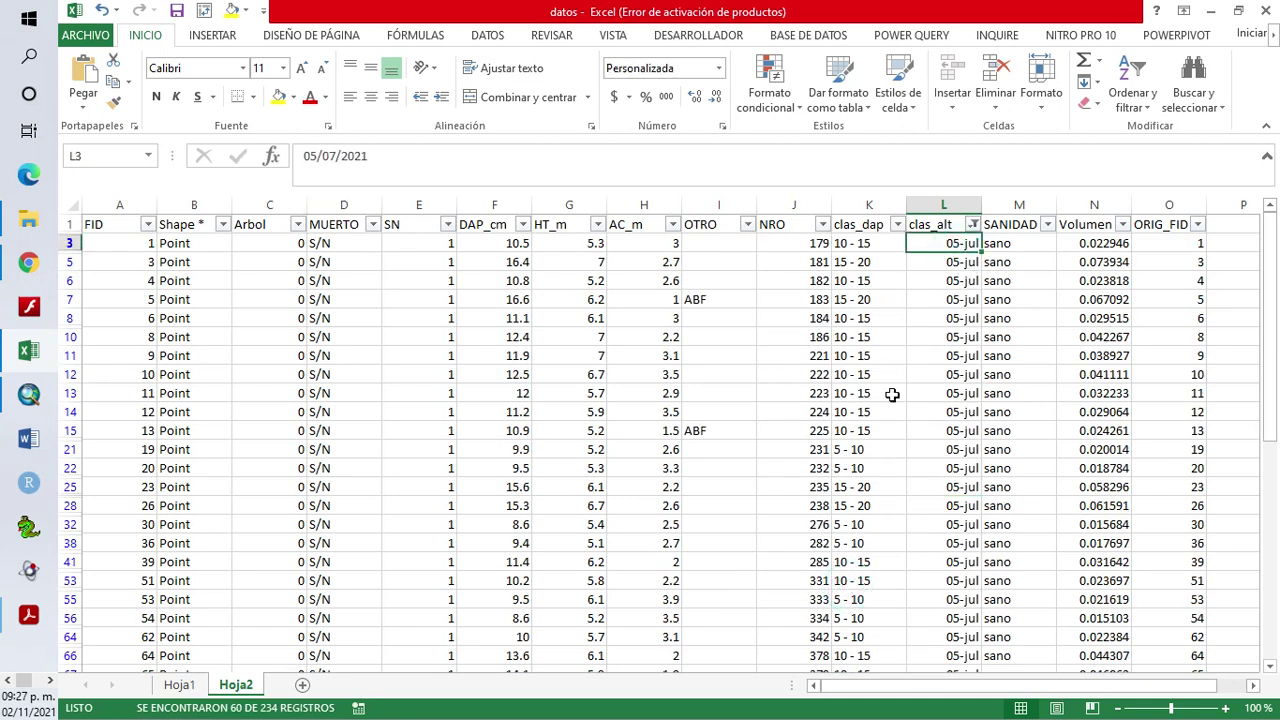
Switch to ArcMap and copy the 5 - 7 clas_alt value of the arb_parcela record with FID 9
left_click(28, 397)
scroll(593, 377, "down", 20)
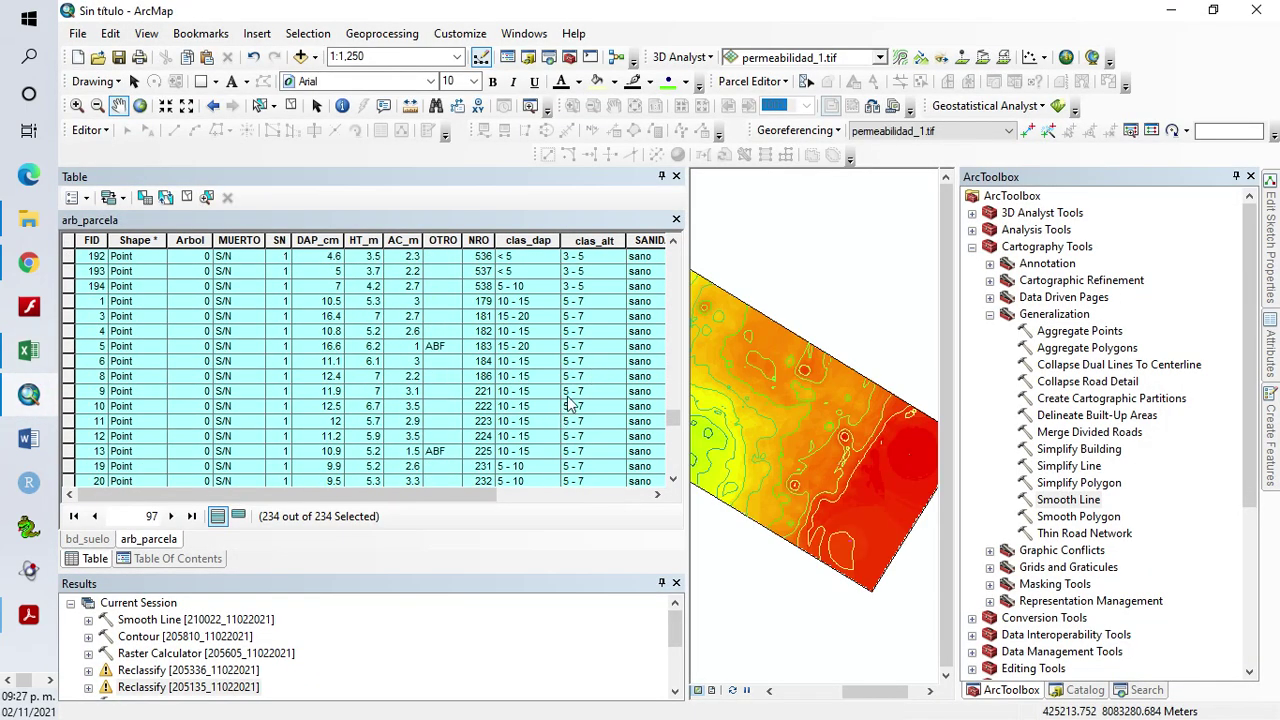
left_click(571, 393)
right_click(578, 398)
left_click(612, 421)
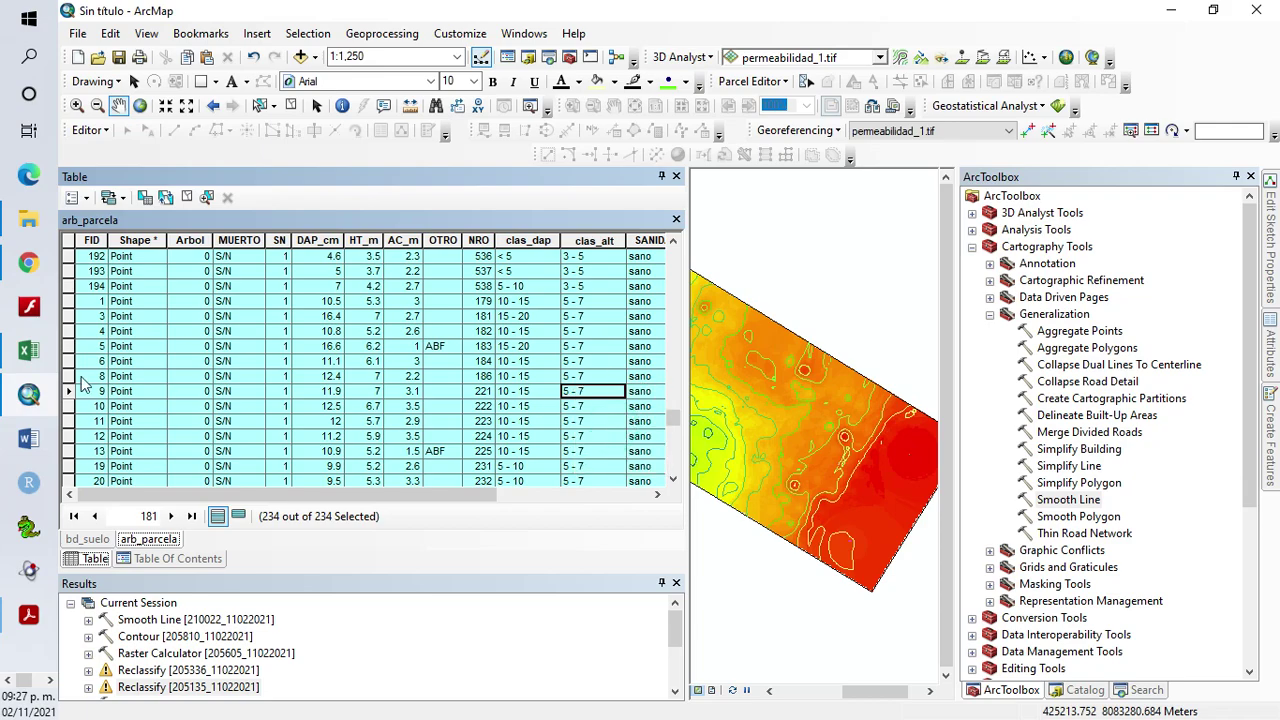
Switch to the Excel workbook and set the number format of all filtered clas_alt date cells to Text
left_click(28, 350)
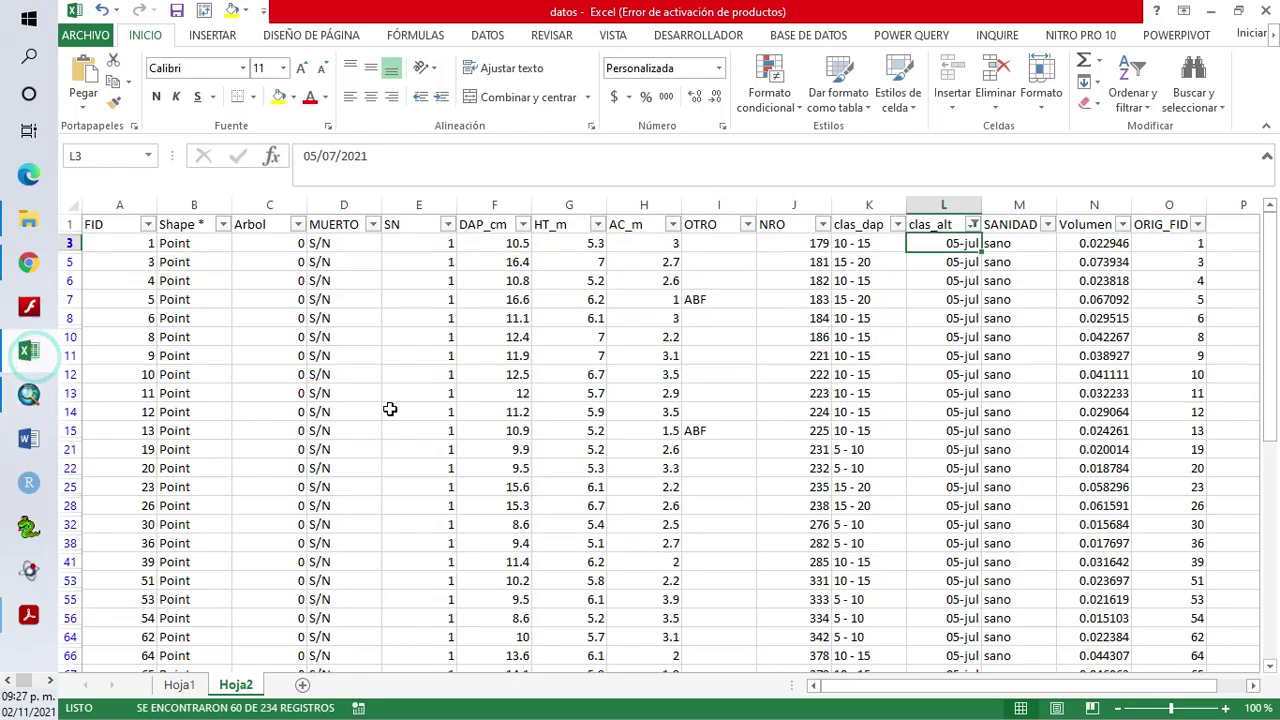
left_click(968, 330)
left_click(972, 224)
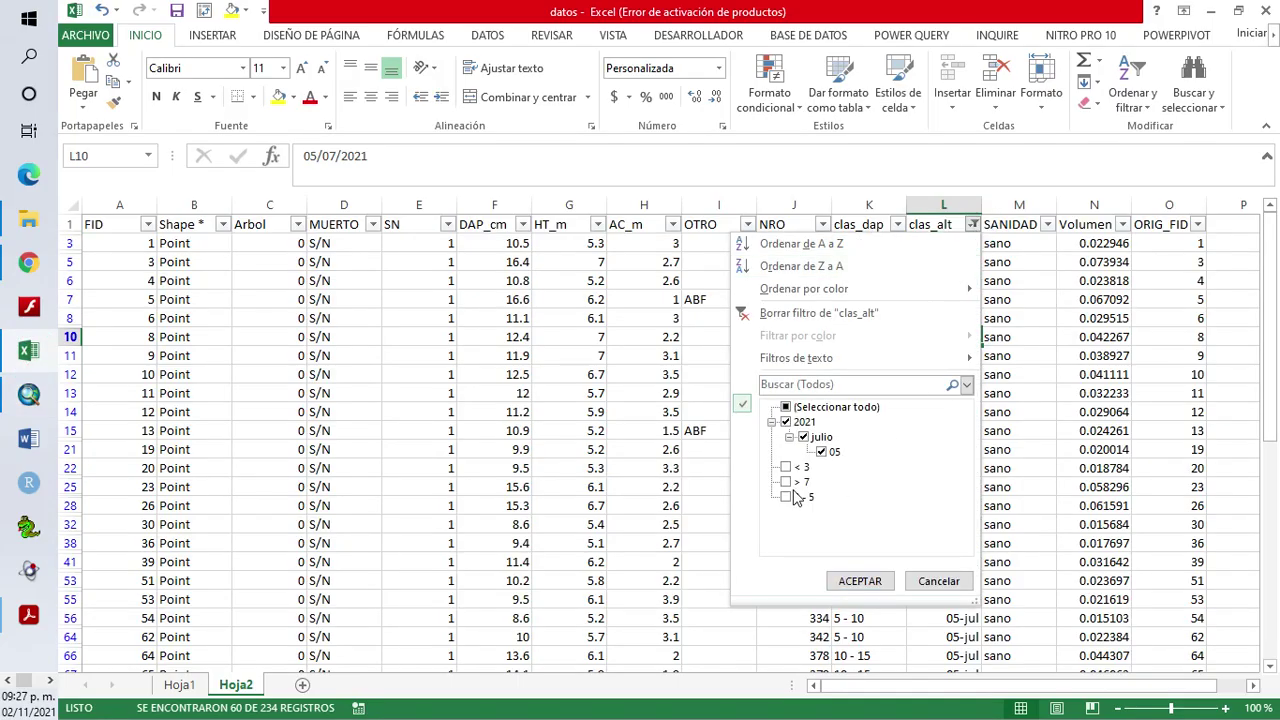
left_click(864, 580)
left_click(956, 245)
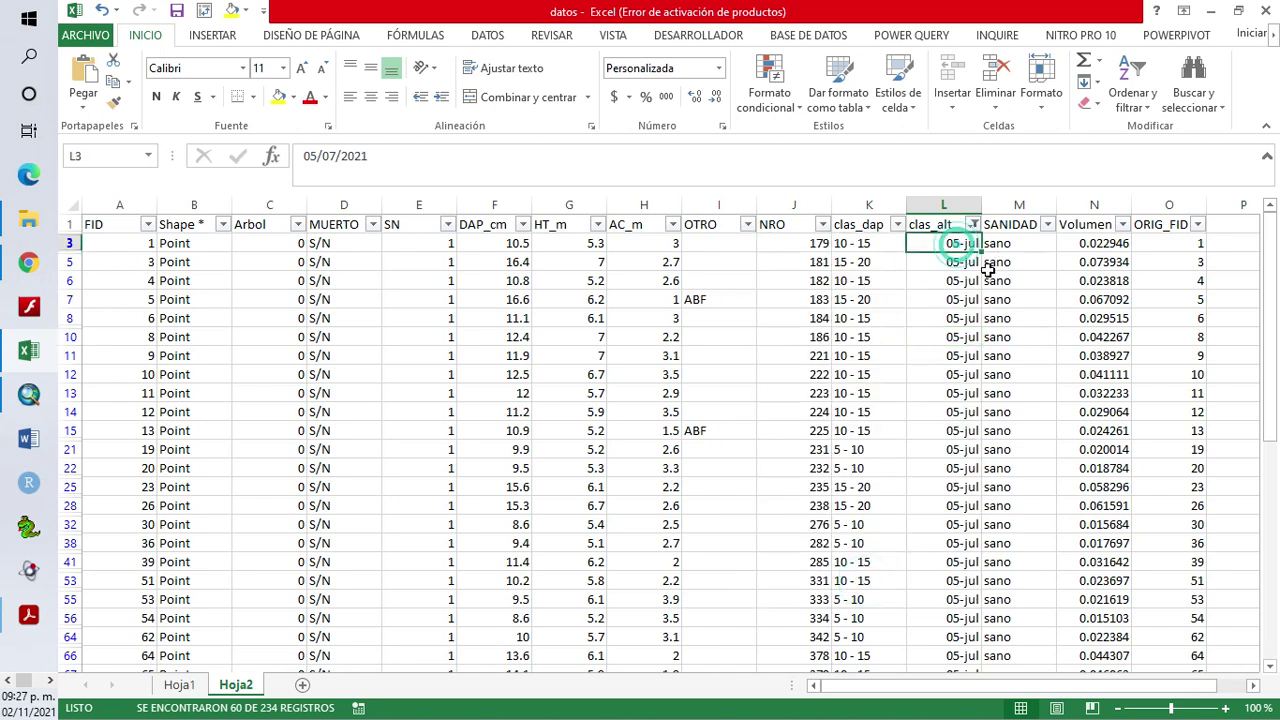
key("ctrl+shift+Down")
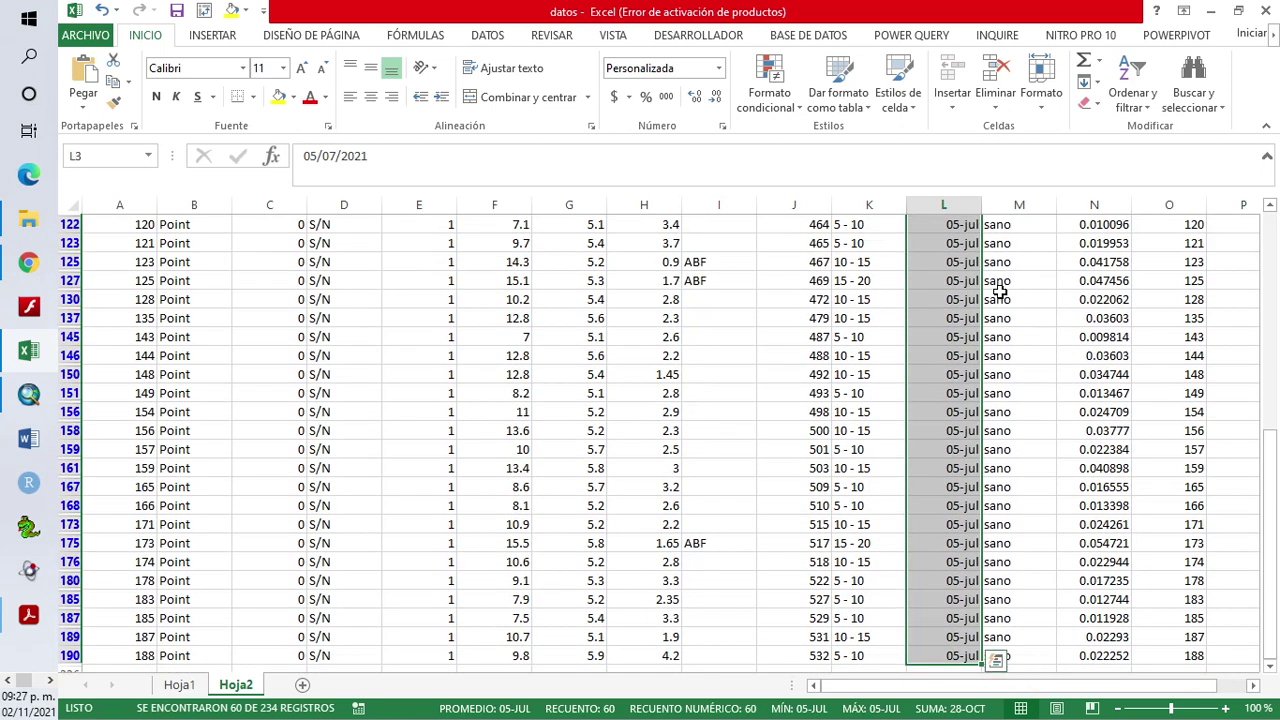
left_click(722, 126)
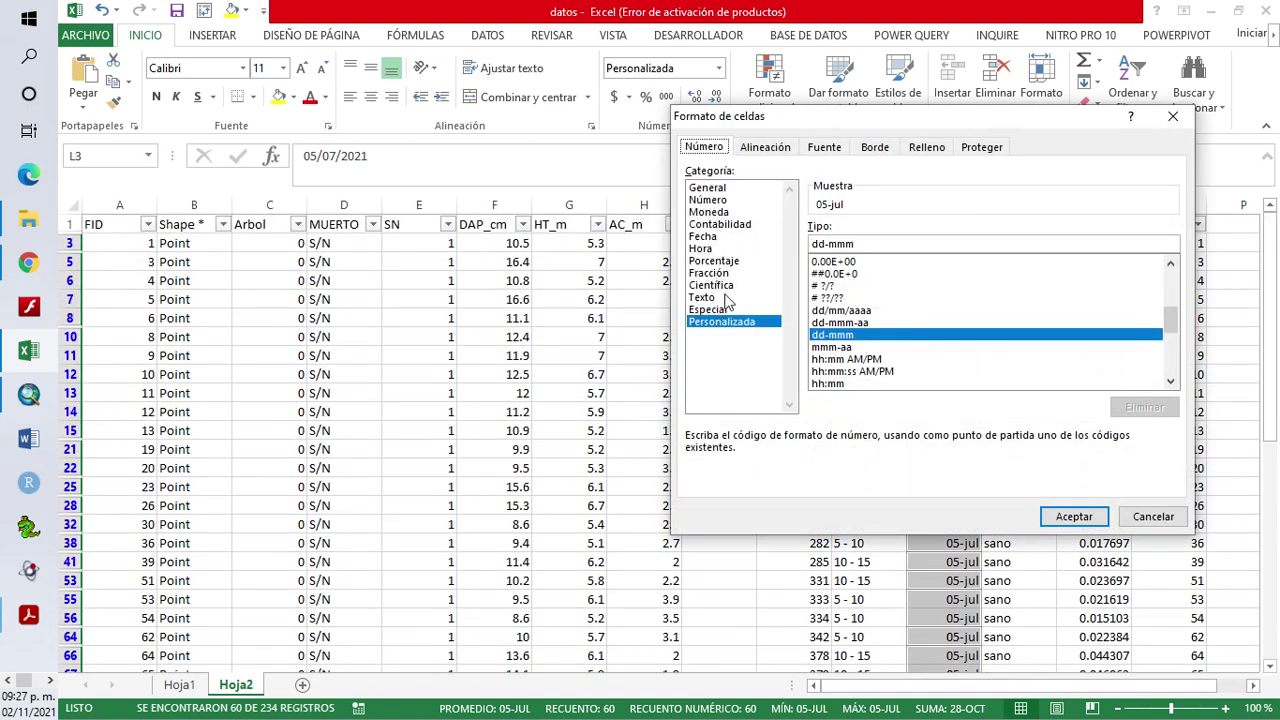
left_click(727, 299)
left_click(1073, 516)
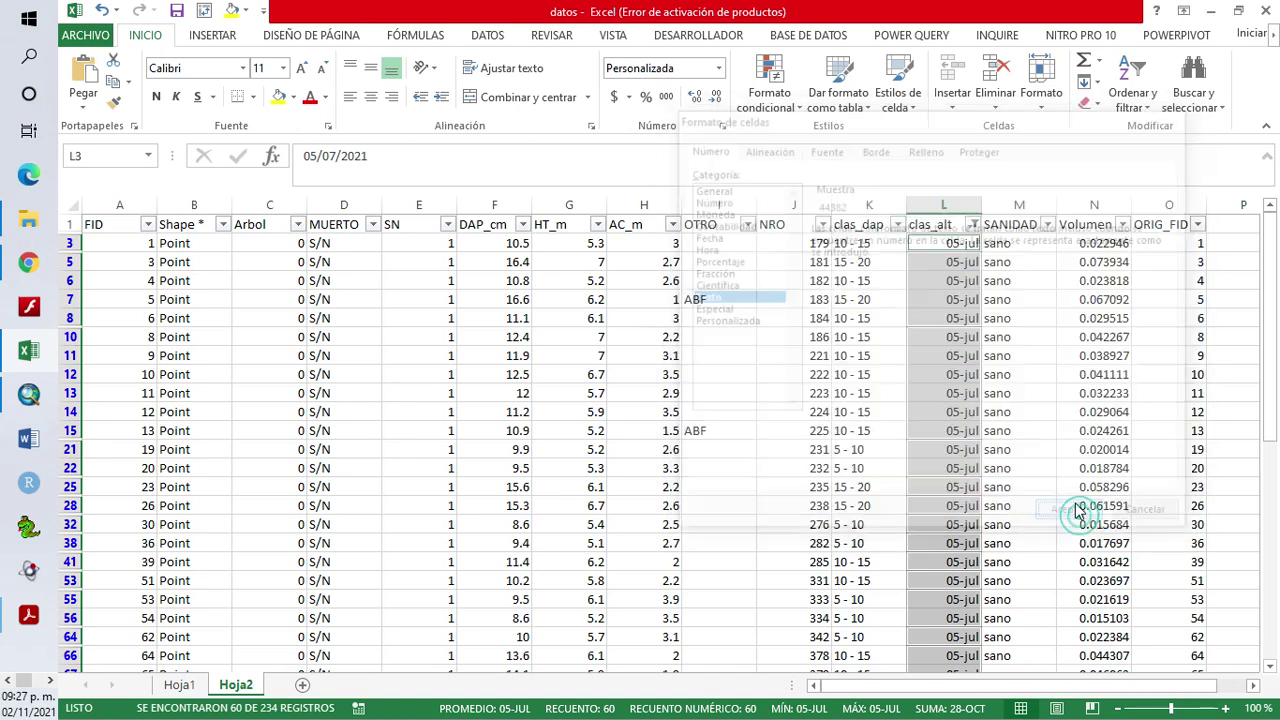
Paste the class label "5 - 7" into cell L3 and fill it down the filtered clas_alt rows
left_click(934, 245)
right_click(940, 246)
left_click(978, 328)
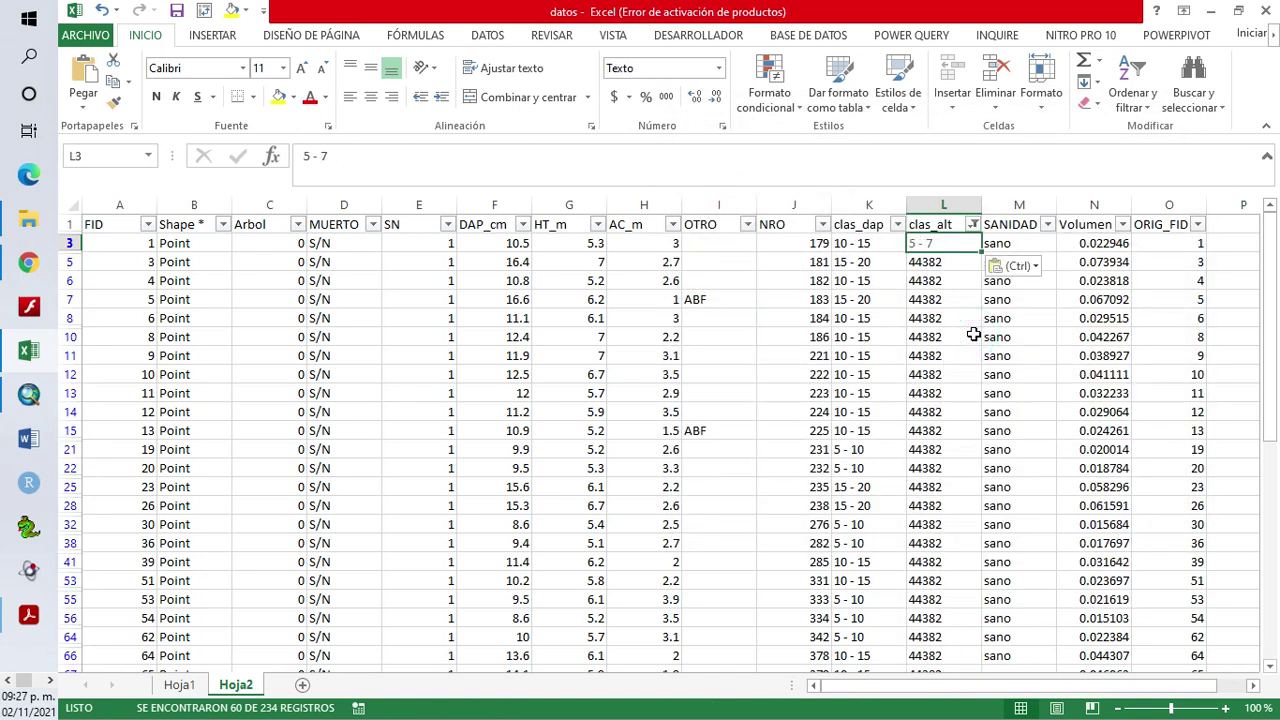
double_click(981, 252)
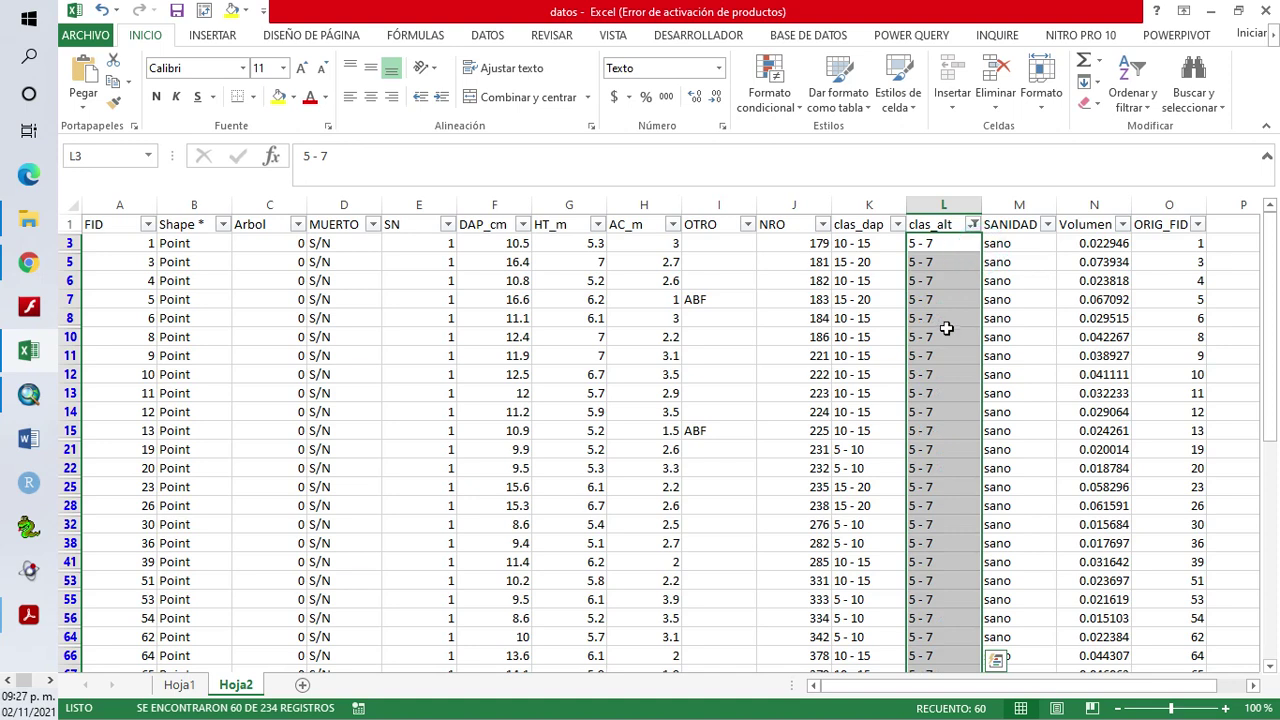
Clear the clas_alt filter and check the list of height classes in that column
left_click(972, 224)
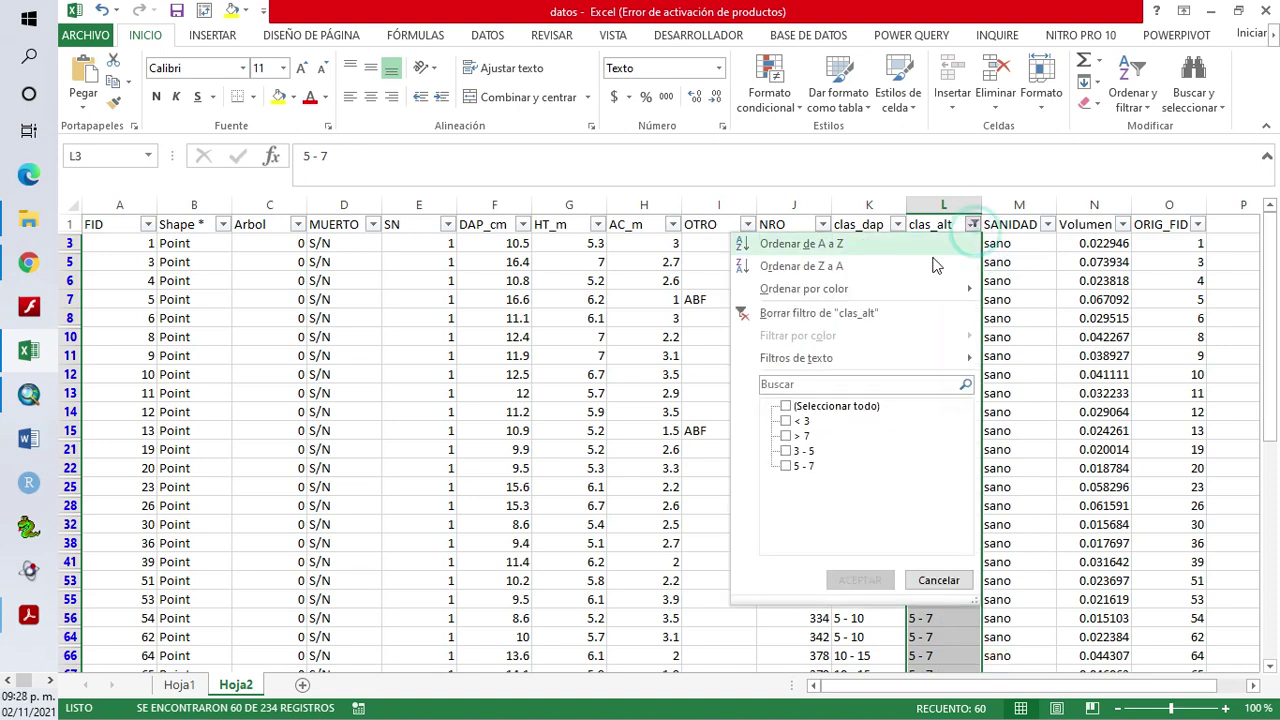
left_click(829, 312)
left_click(972, 224)
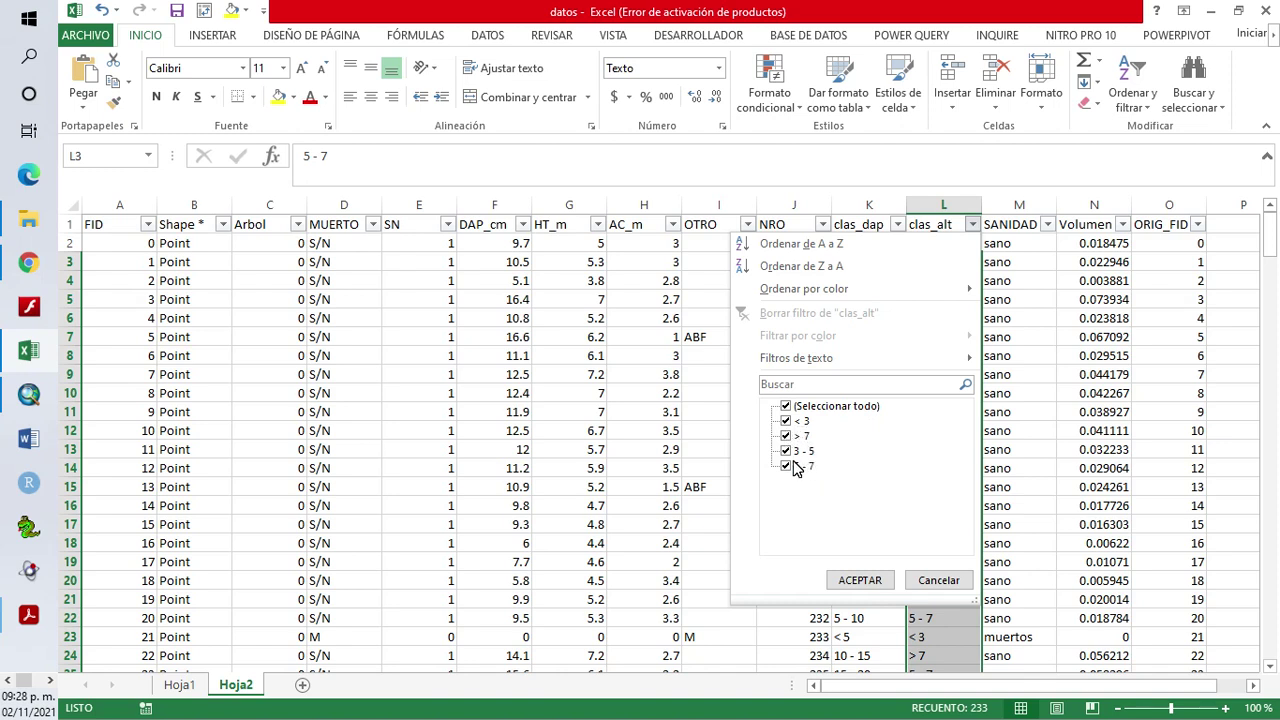
left_click(1035, 420)
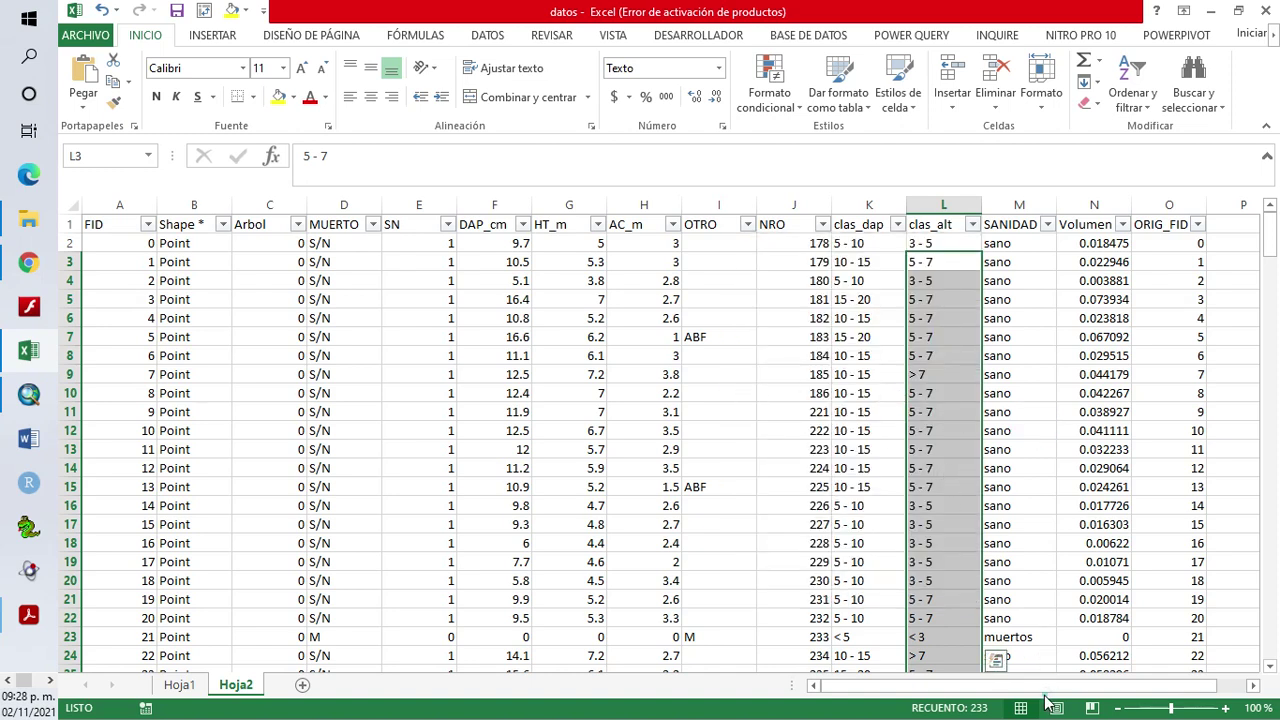
Convert the data range A1:O235 on Hoja2 into a table with headers
left_click(246, 320)
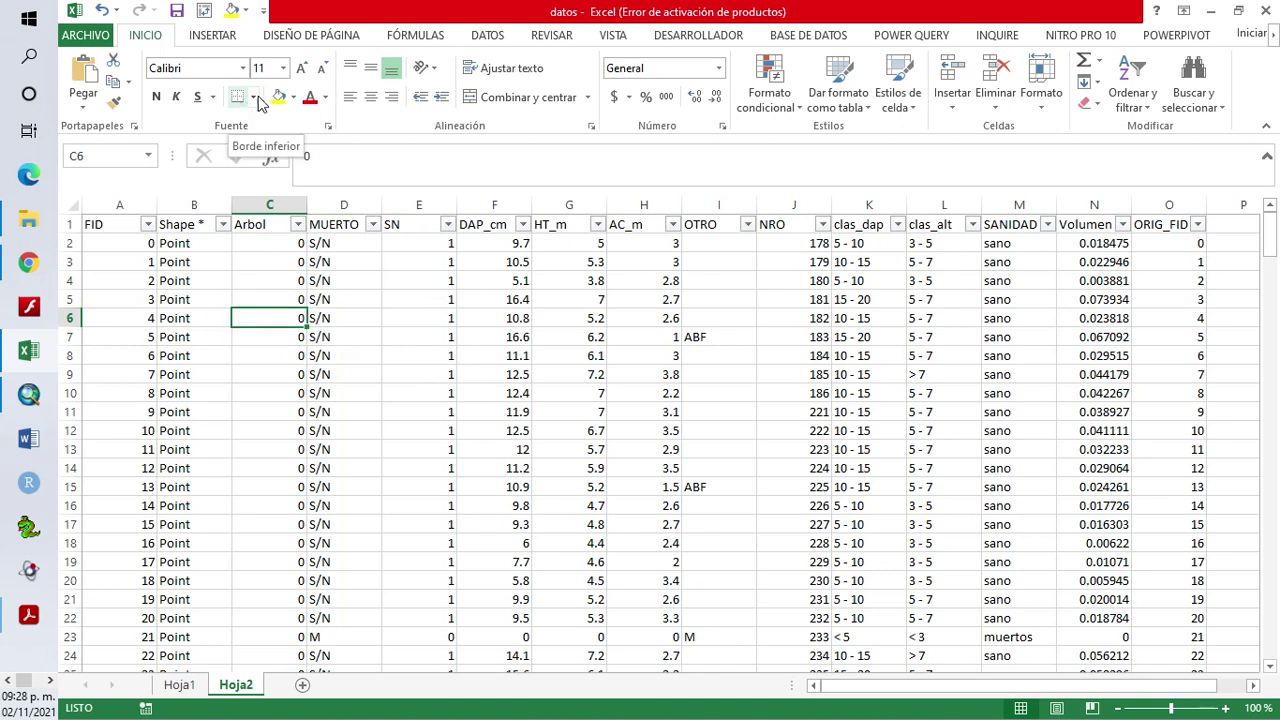
left_click(212, 35)
left_click(186, 80)
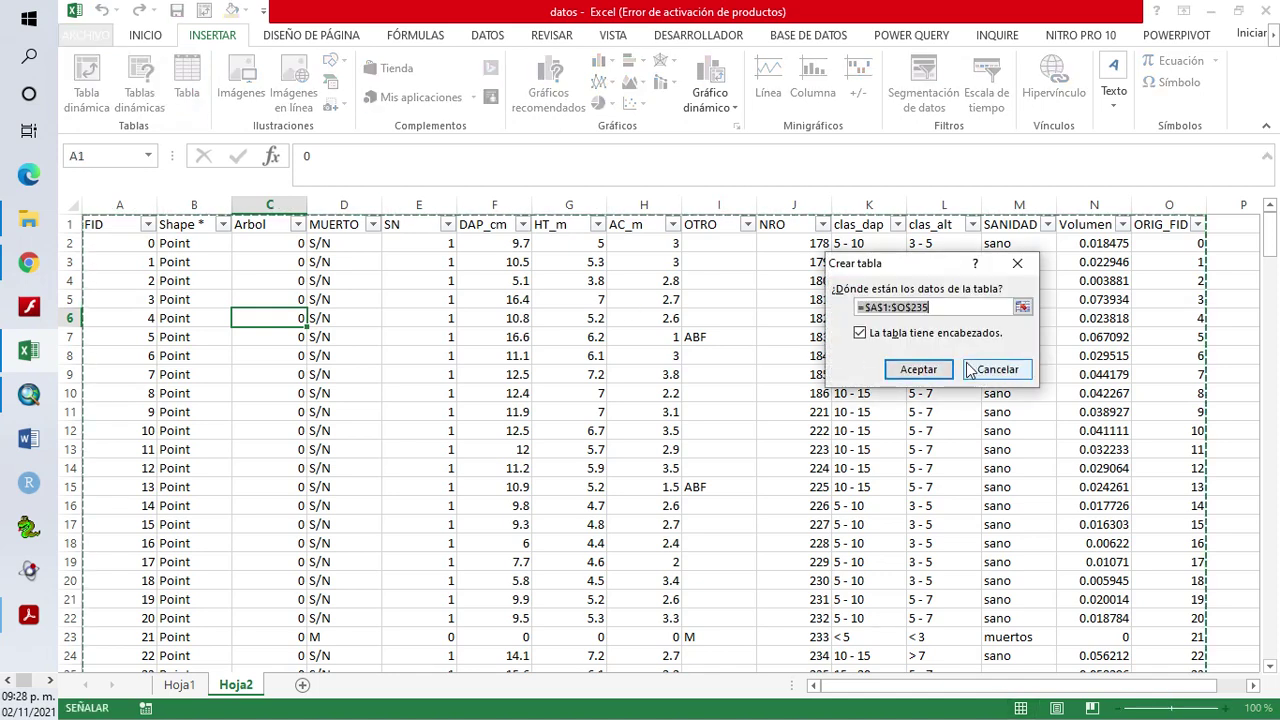
left_click(918, 369)
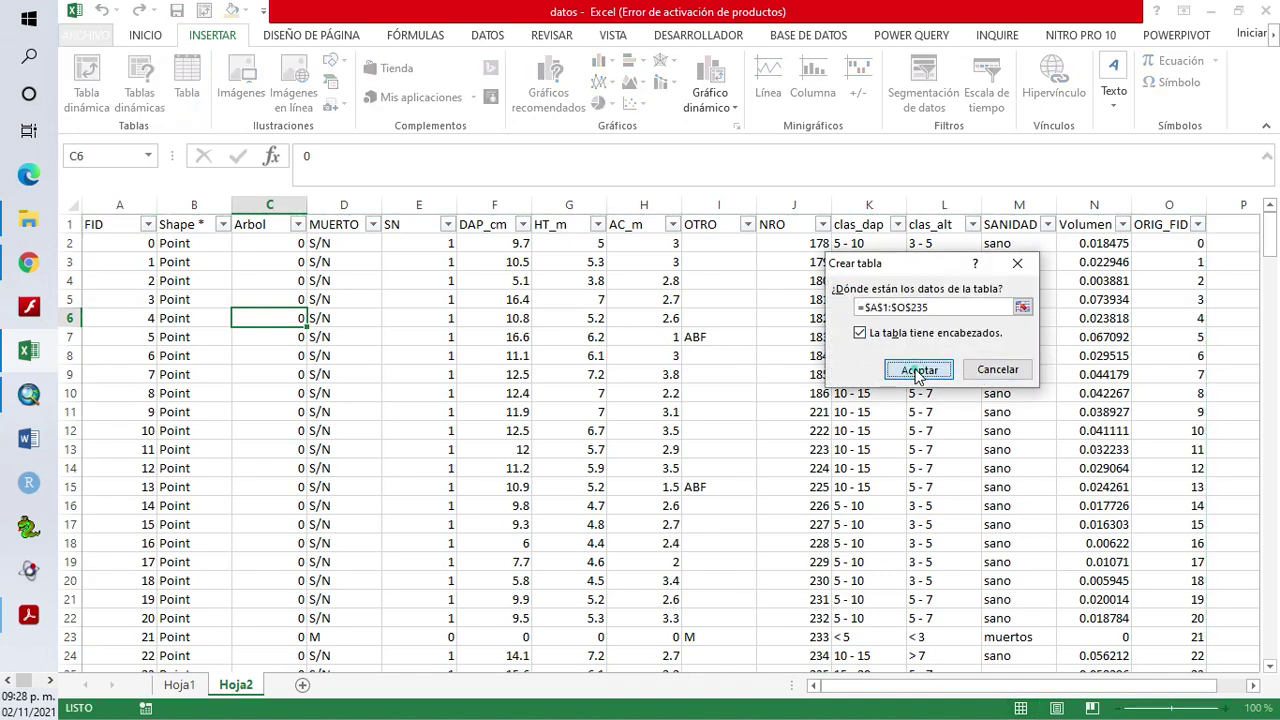
Name the table datos_arb and apply a plain table style without shading
left_click(114, 82)
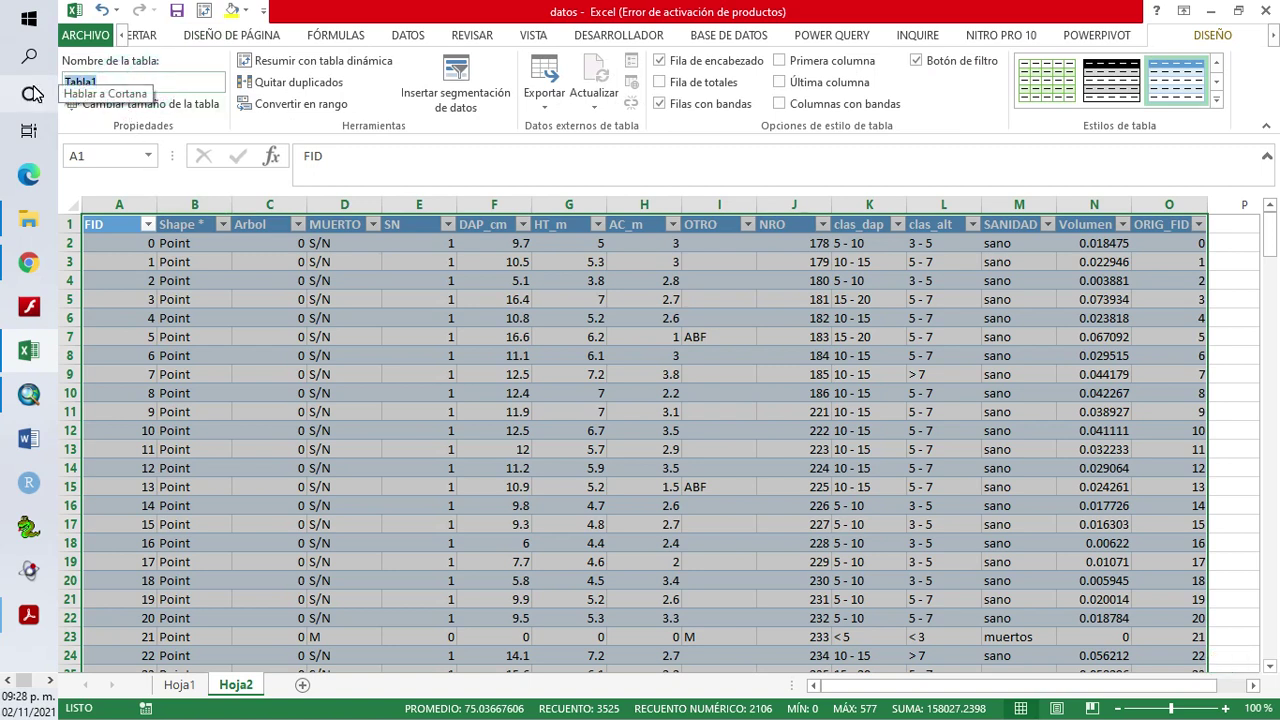
type("datos_arb")
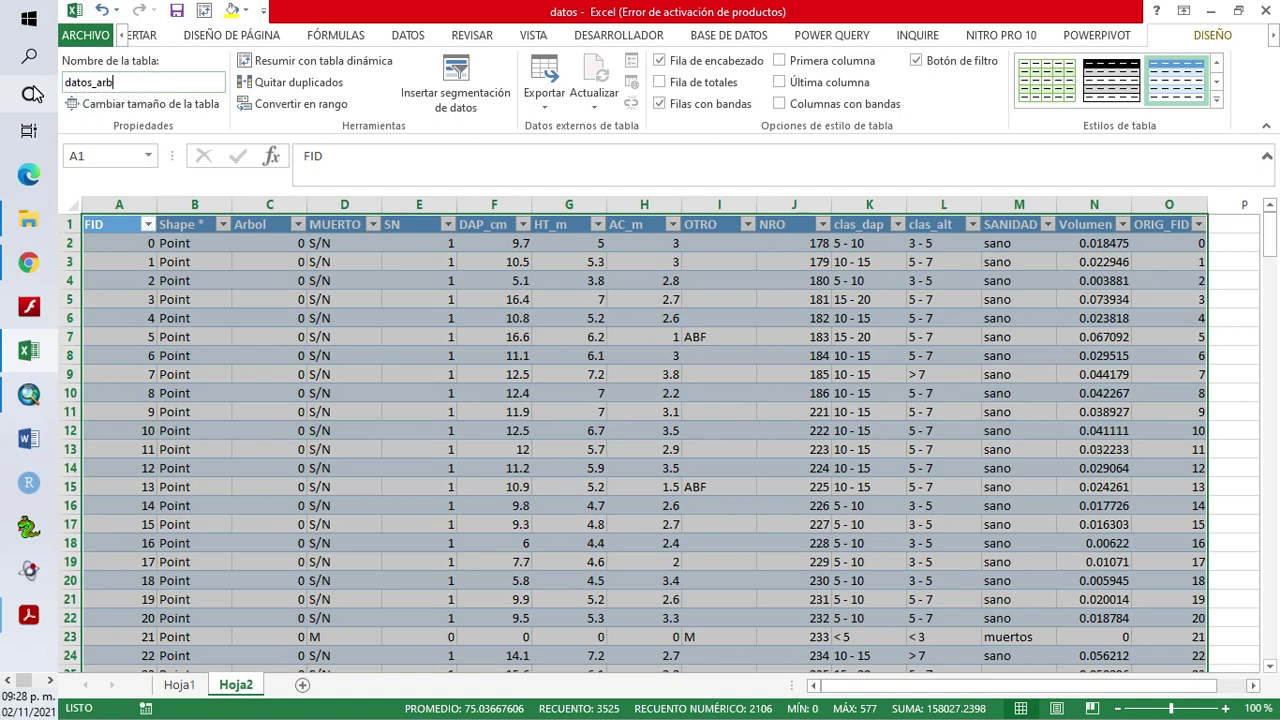
left_click(257, 357)
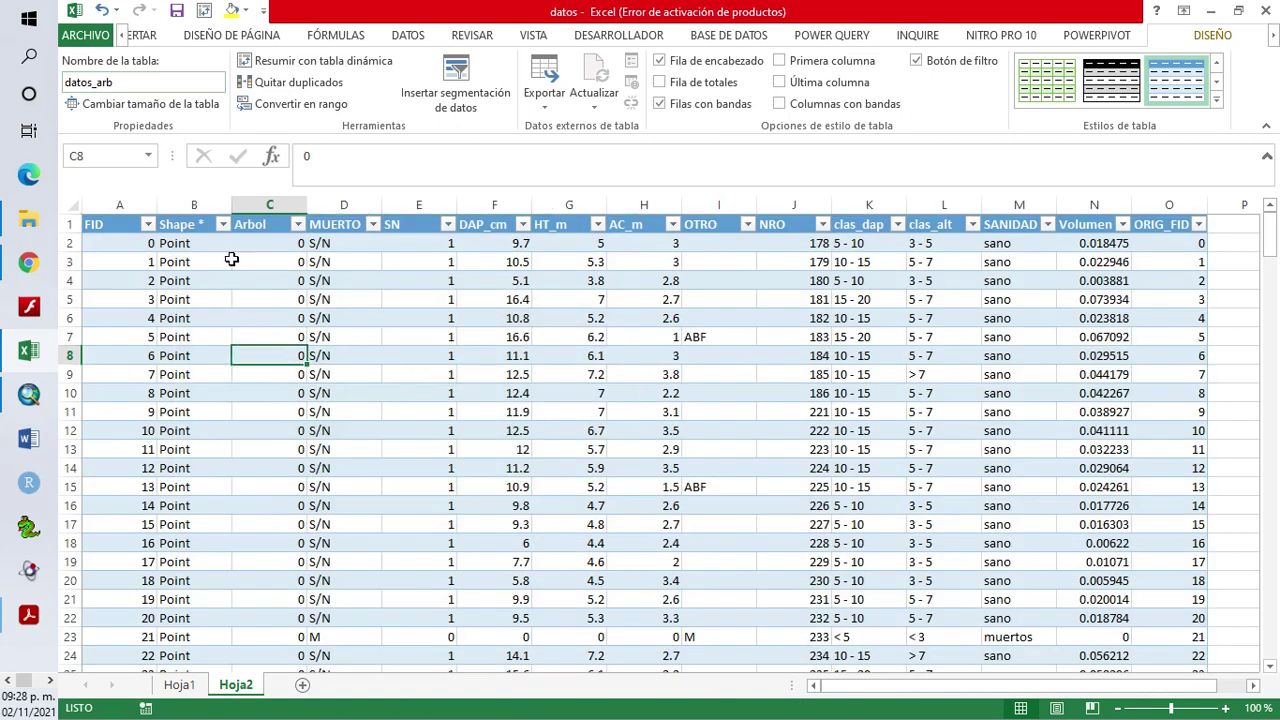
left_click(1216, 99)
left_click(838, 98)
left_click(620, 318)
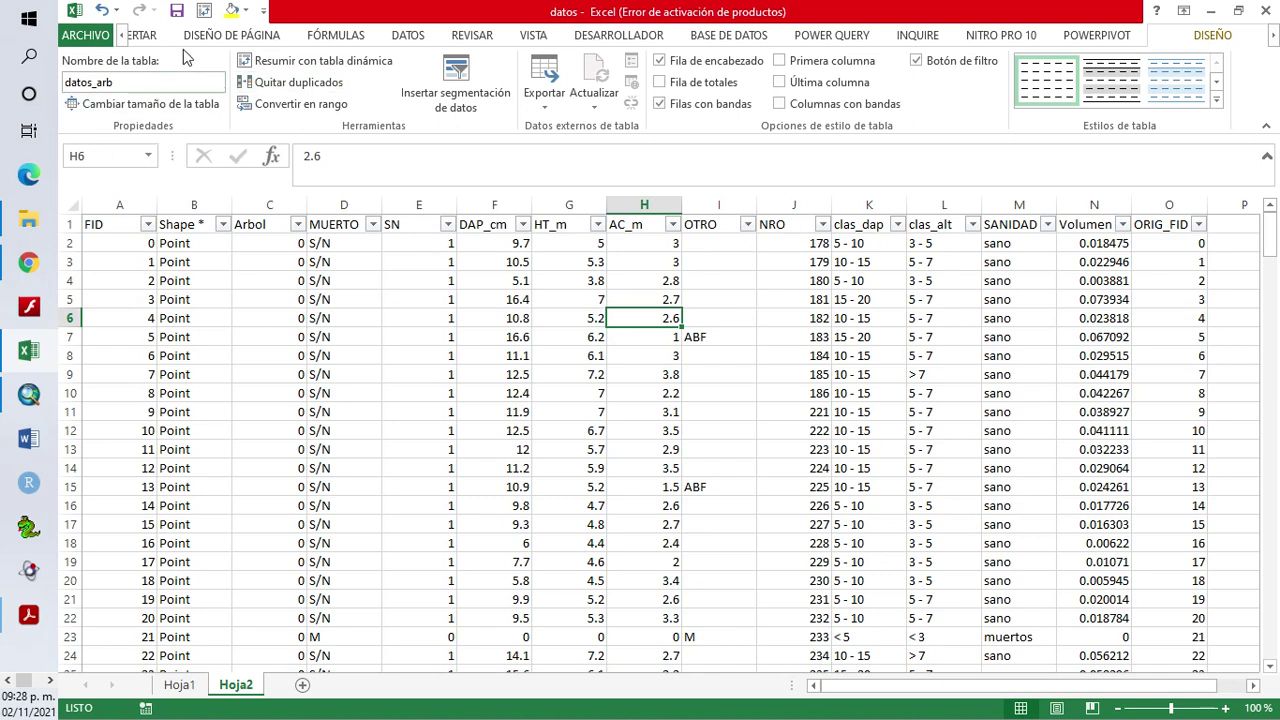
Create a pivot table from the datos_arb table on a new worksheet
left_click(141, 37)
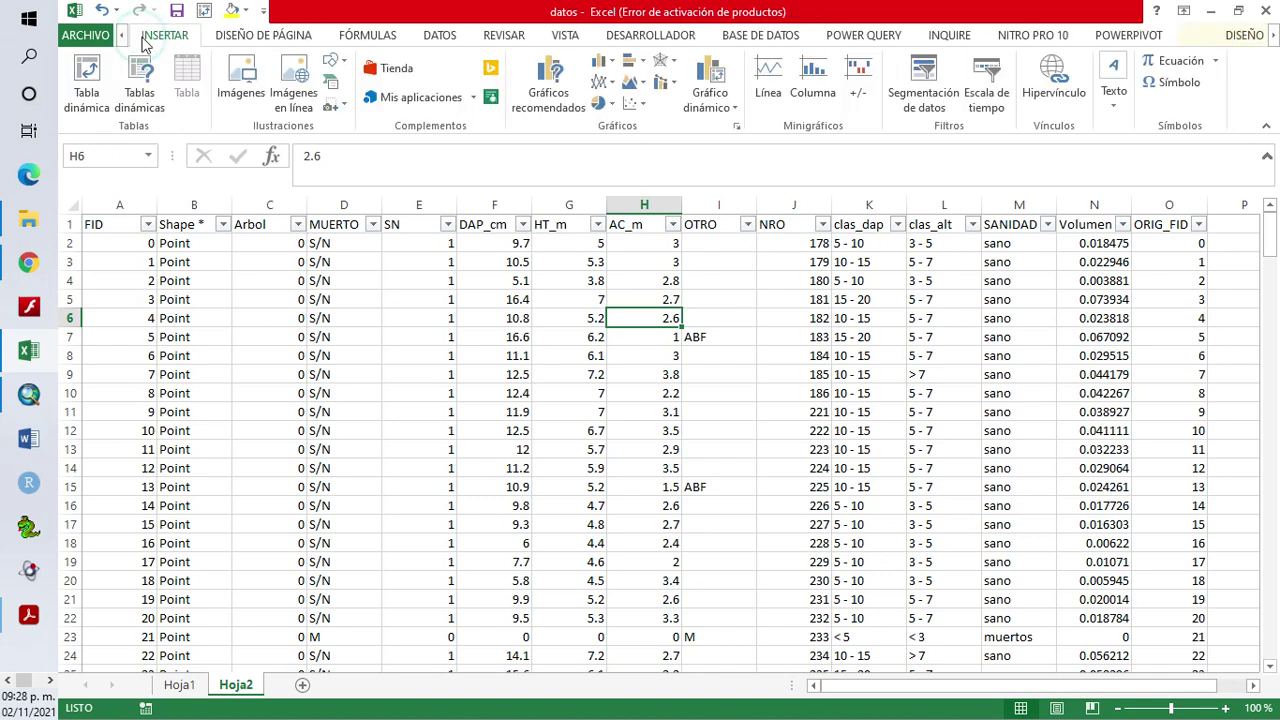
left_click(88, 100)
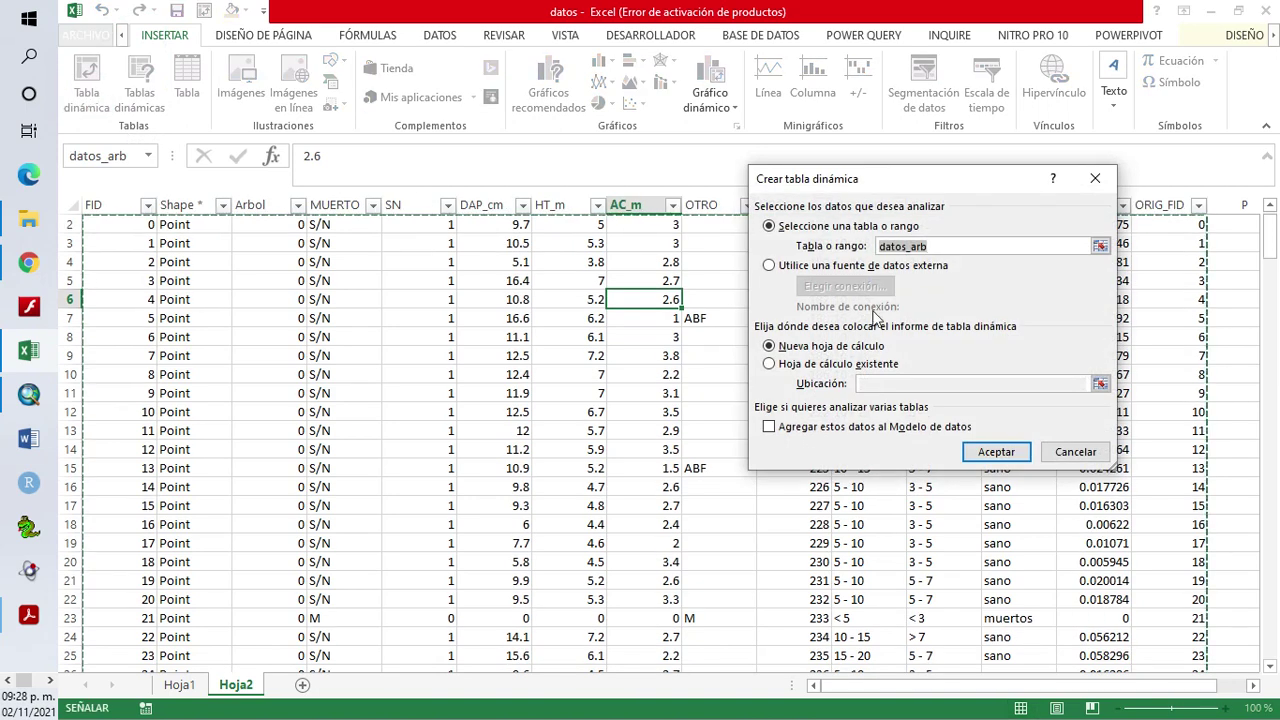
left_click_drag(900, 197, 860, 171)
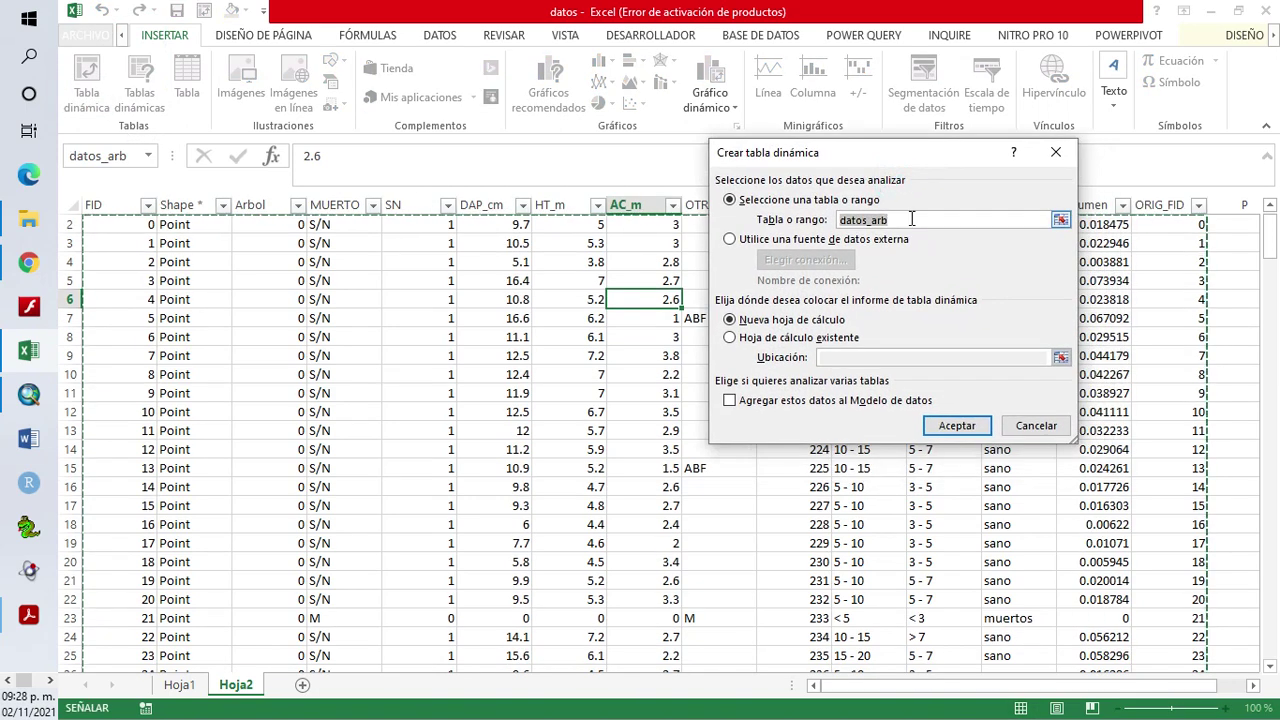
left_click(920, 220)
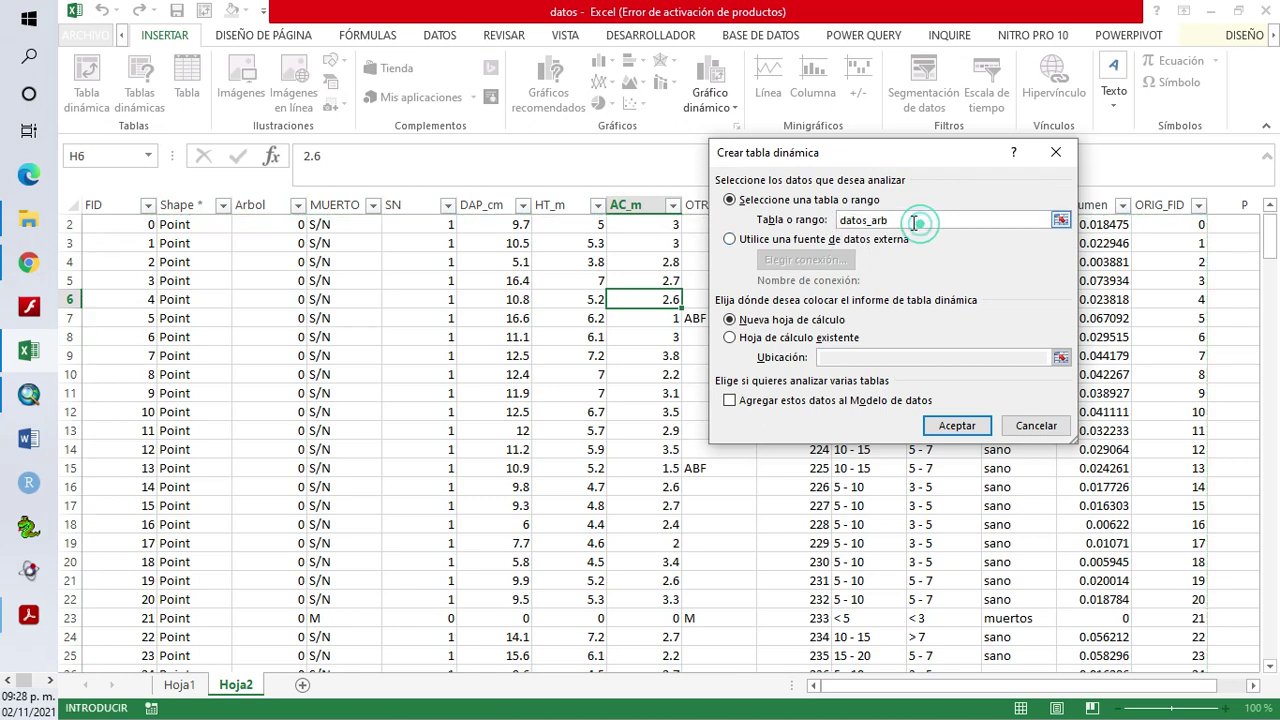
double_click(877, 220)
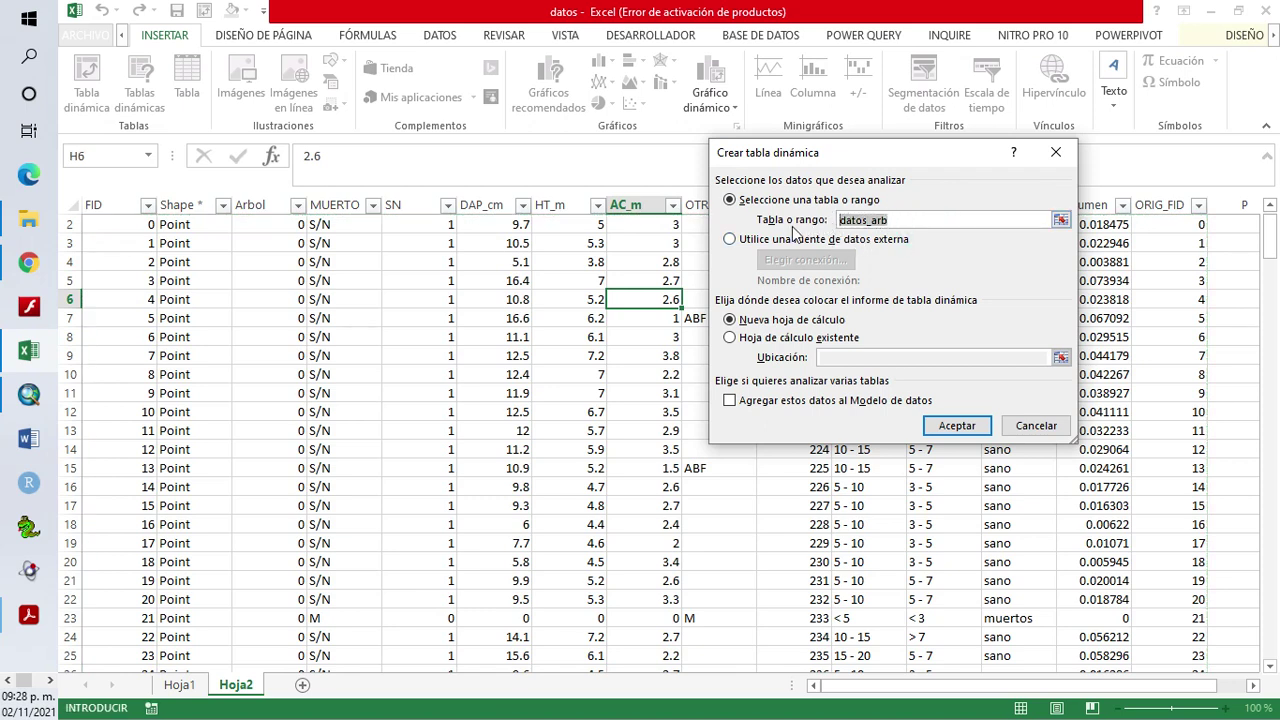
left_click_drag(899, 220, 836, 220)
left_click_drag(806, 160, 801, 140)
left_click(951, 406)
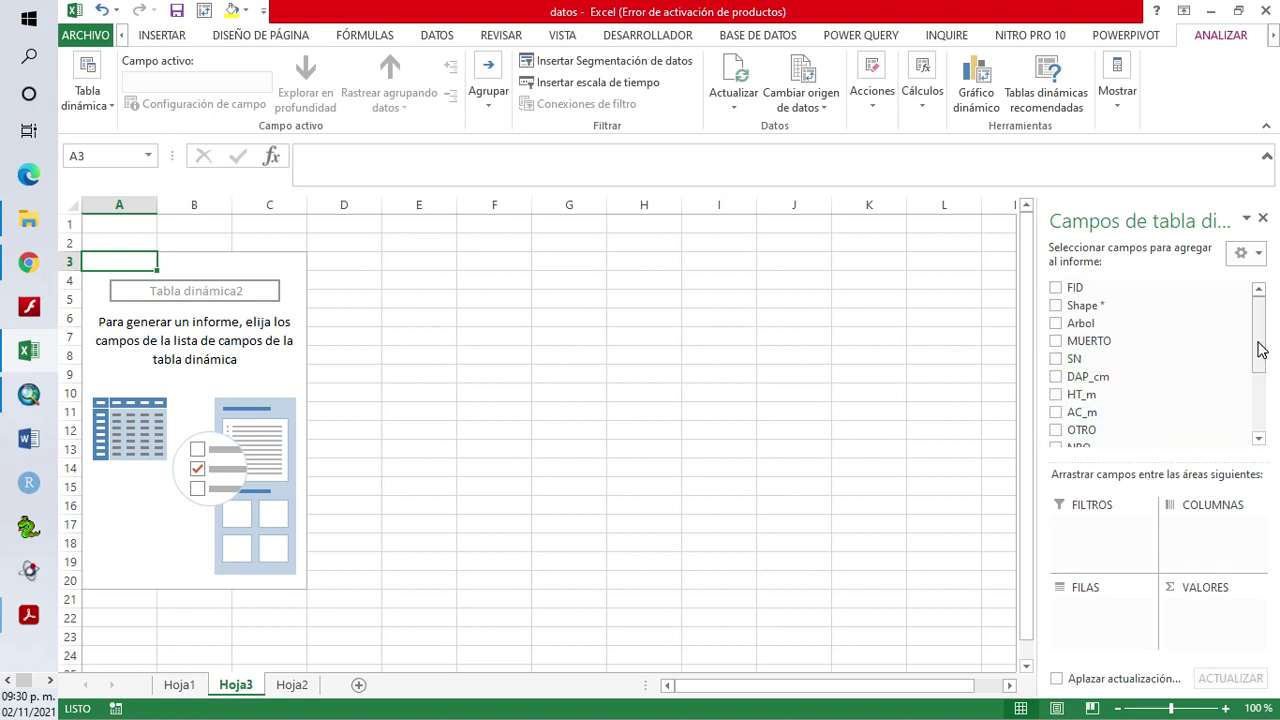
Set SANIDAD as pivot table rows, clas_dap as columns, and the count of clas_dap as values
left_click_drag(1260, 352, 1256, 388)
left_click_drag(1100, 405, 1110, 620)
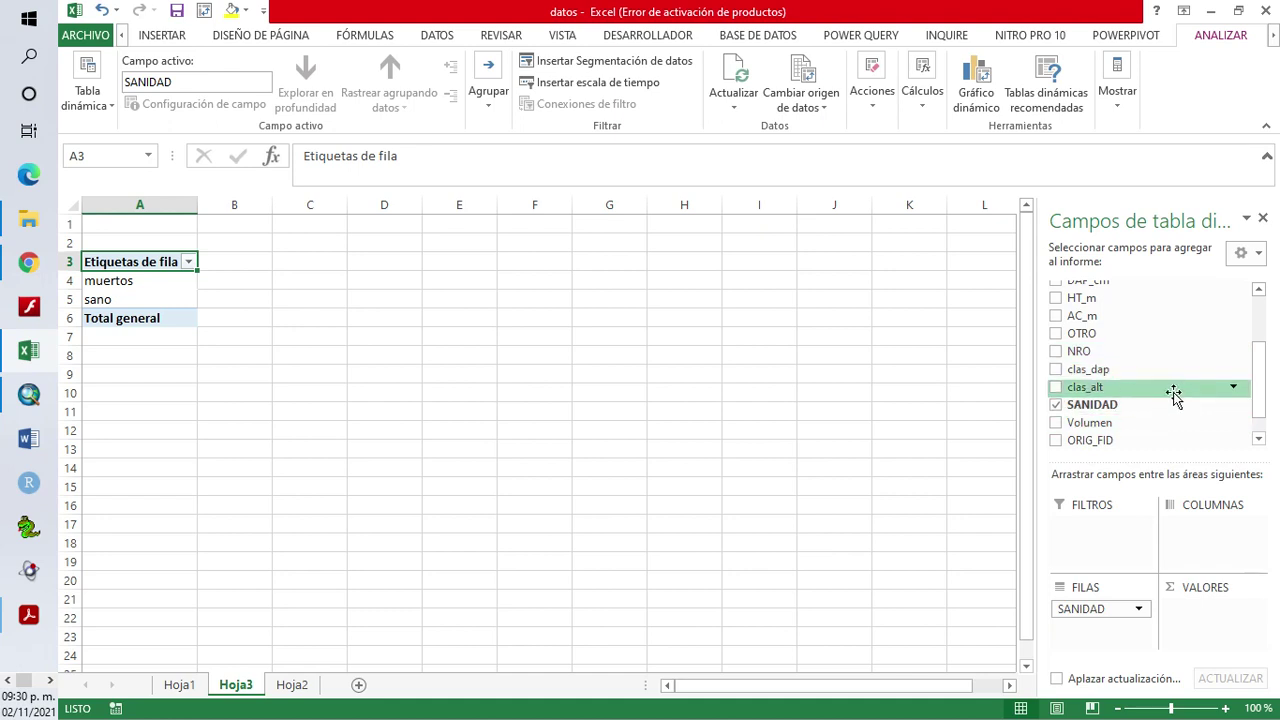
left_click_drag(1134, 372, 1195, 612)
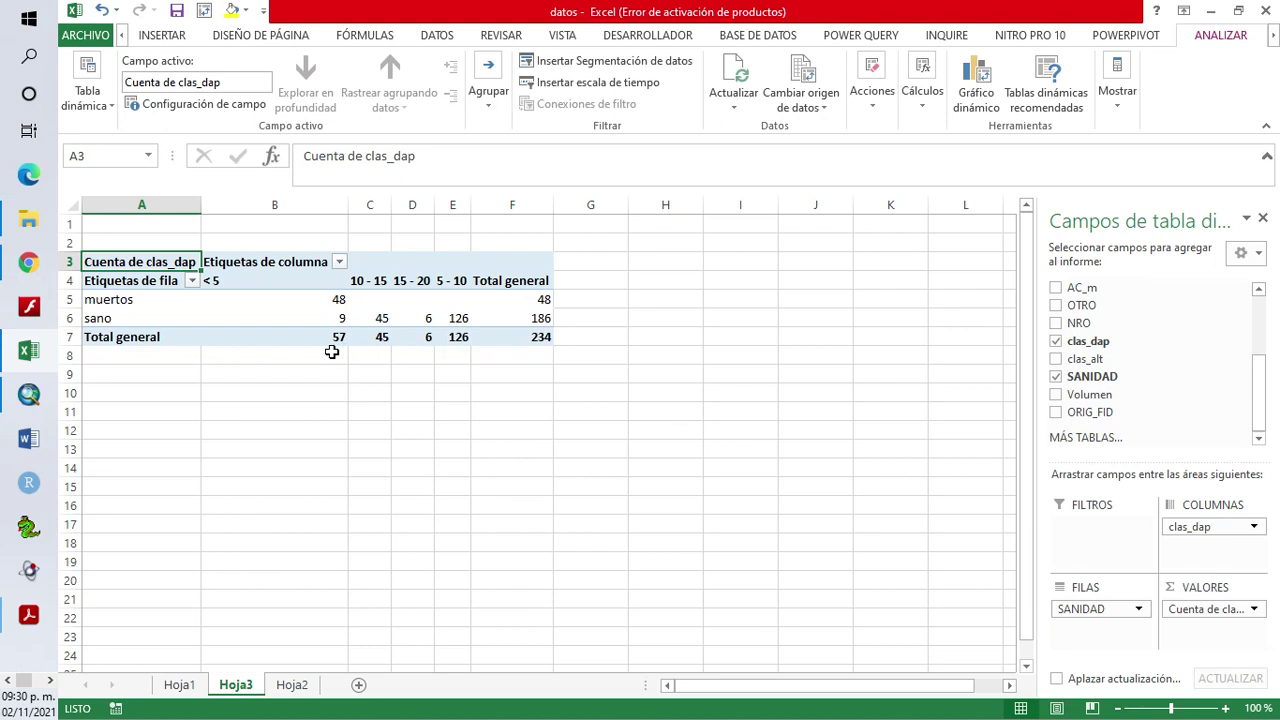
Examine the pivot table's tree counts for muertos and sano in each diameter class and their grand totals
mouse_move(325, 333)
mouse_move(160, 320)
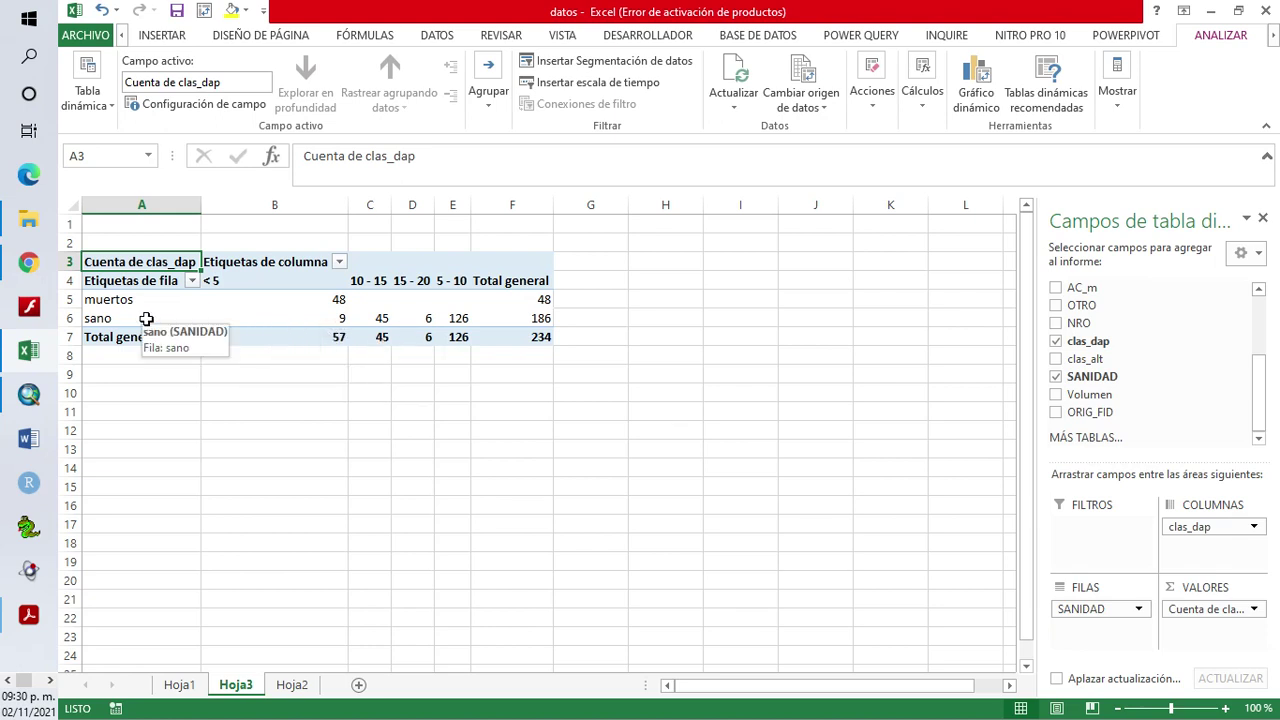
left_click(328, 302)
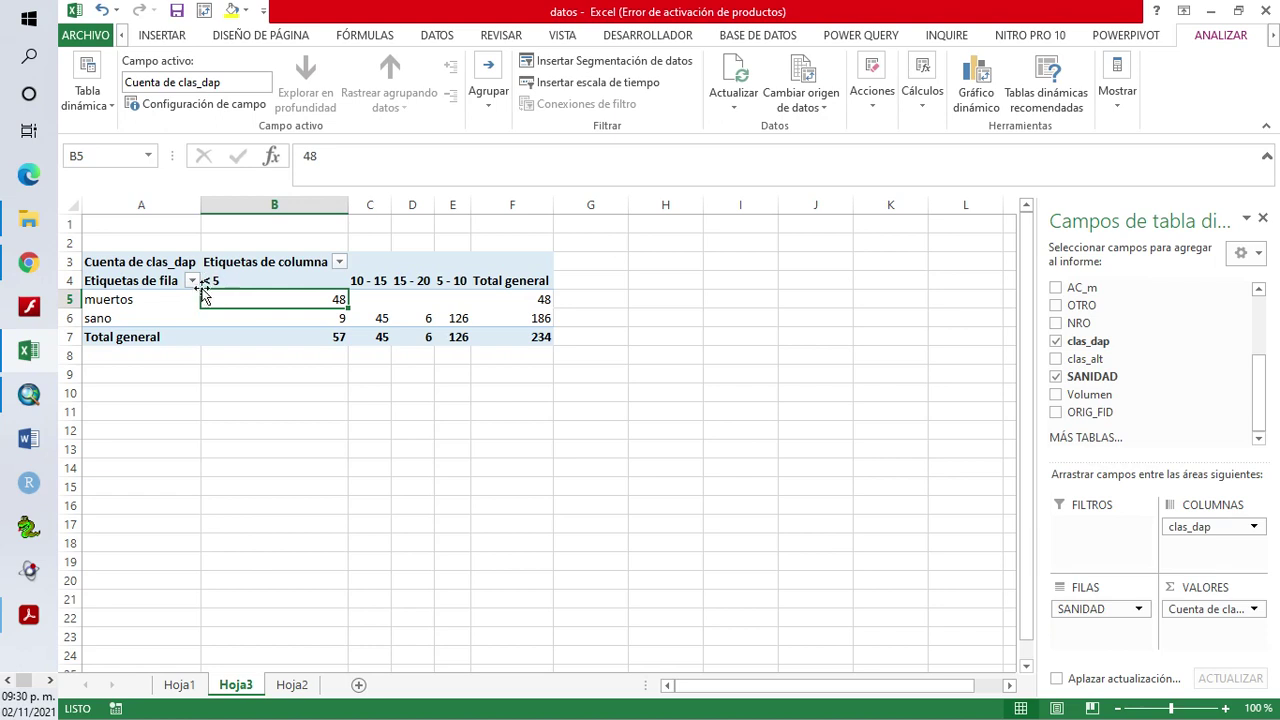
left_click(270, 318)
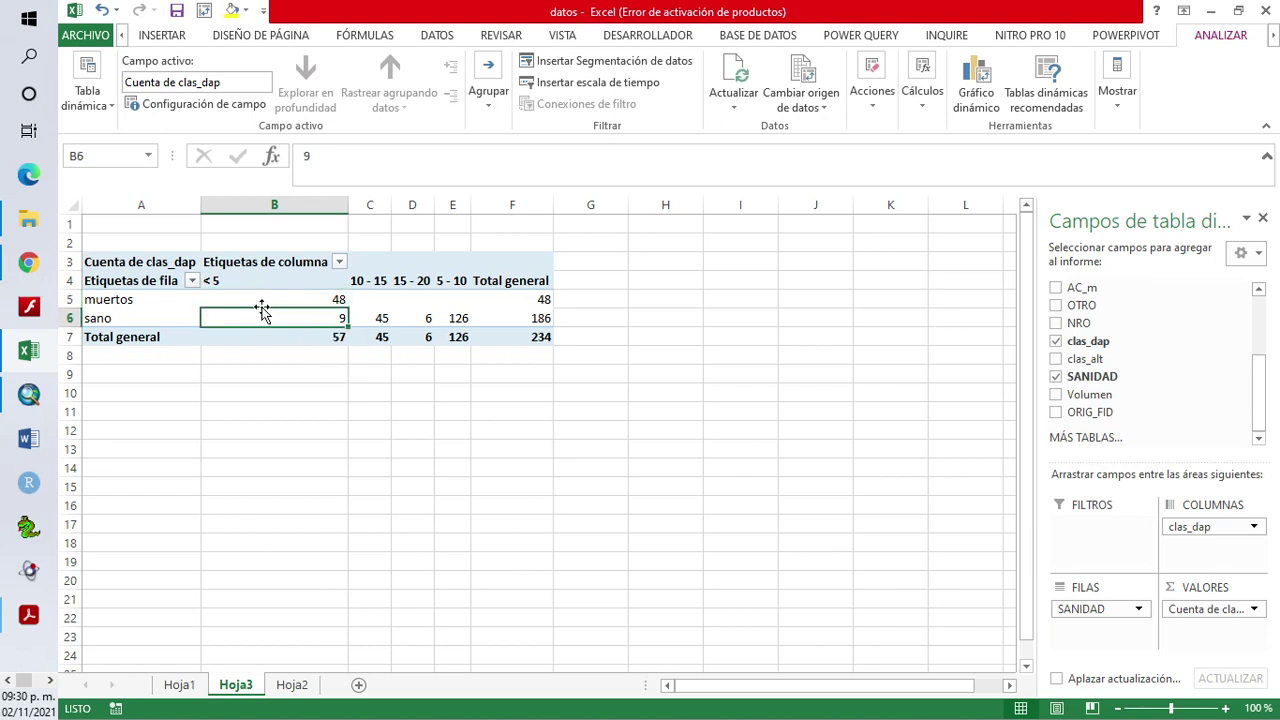
mouse_move(309, 295)
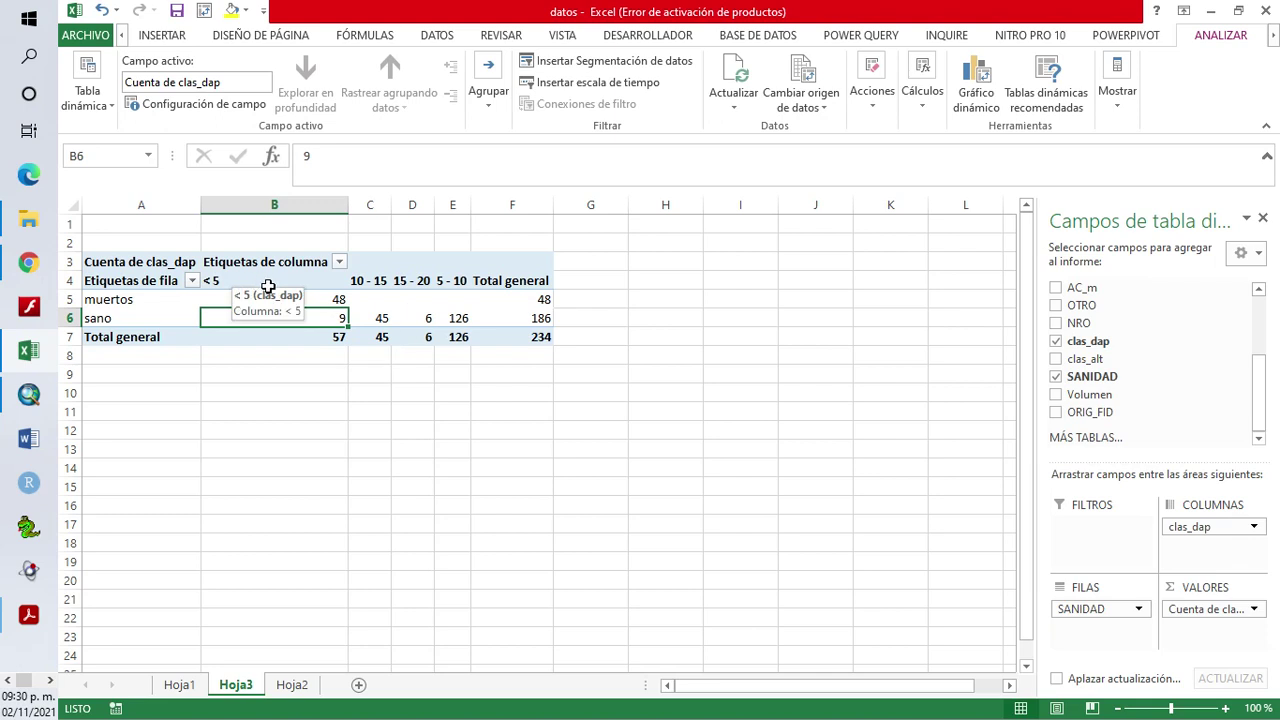
left_click(372, 299)
left_click(414, 299)
left_click(450, 299)
left_click(482, 299)
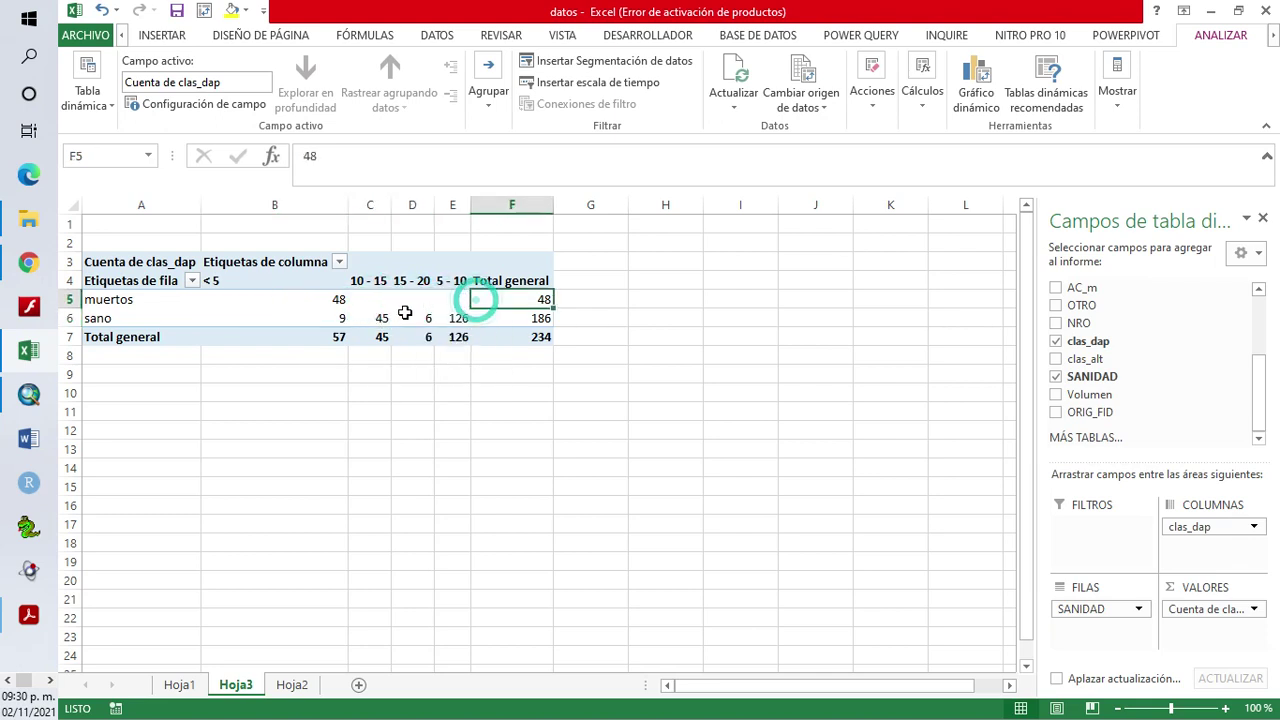
left_click(380, 318)
left_click(428, 318)
left_click(458, 318)
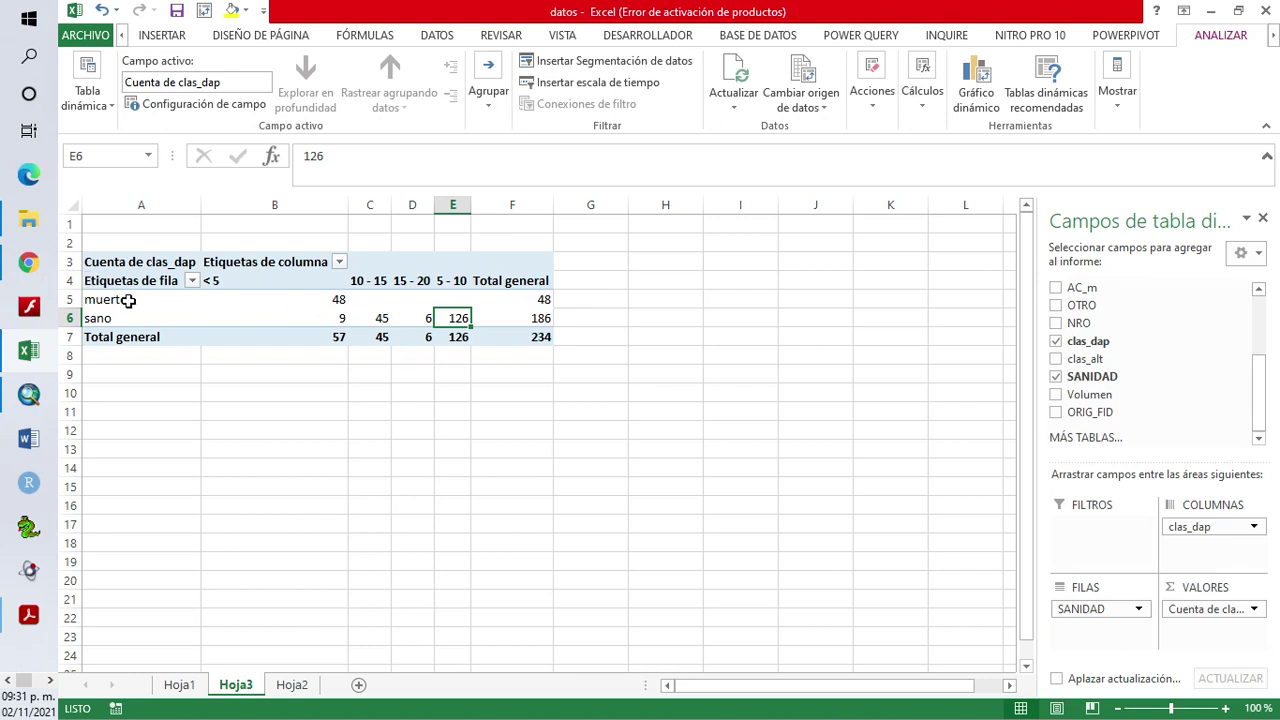
left_click_drag(98, 300, 100, 318)
left_click(163, 316)
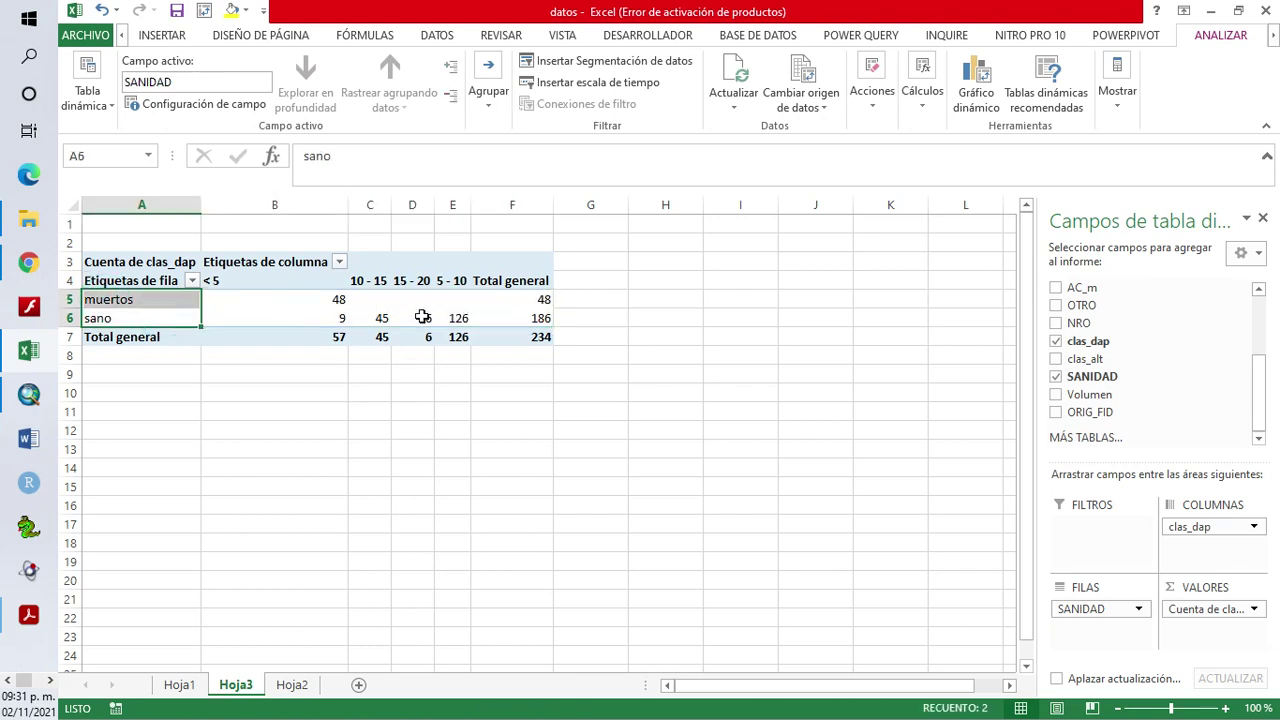
left_click(544, 301)
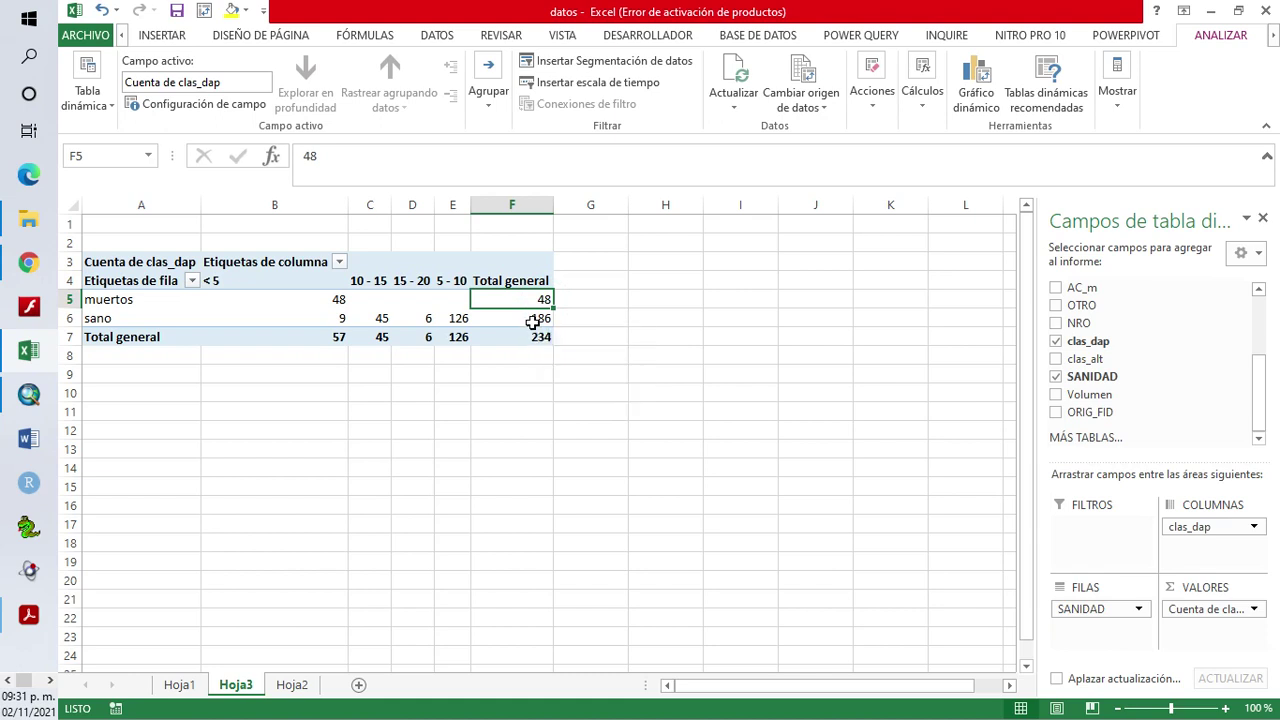
left_click(531, 317)
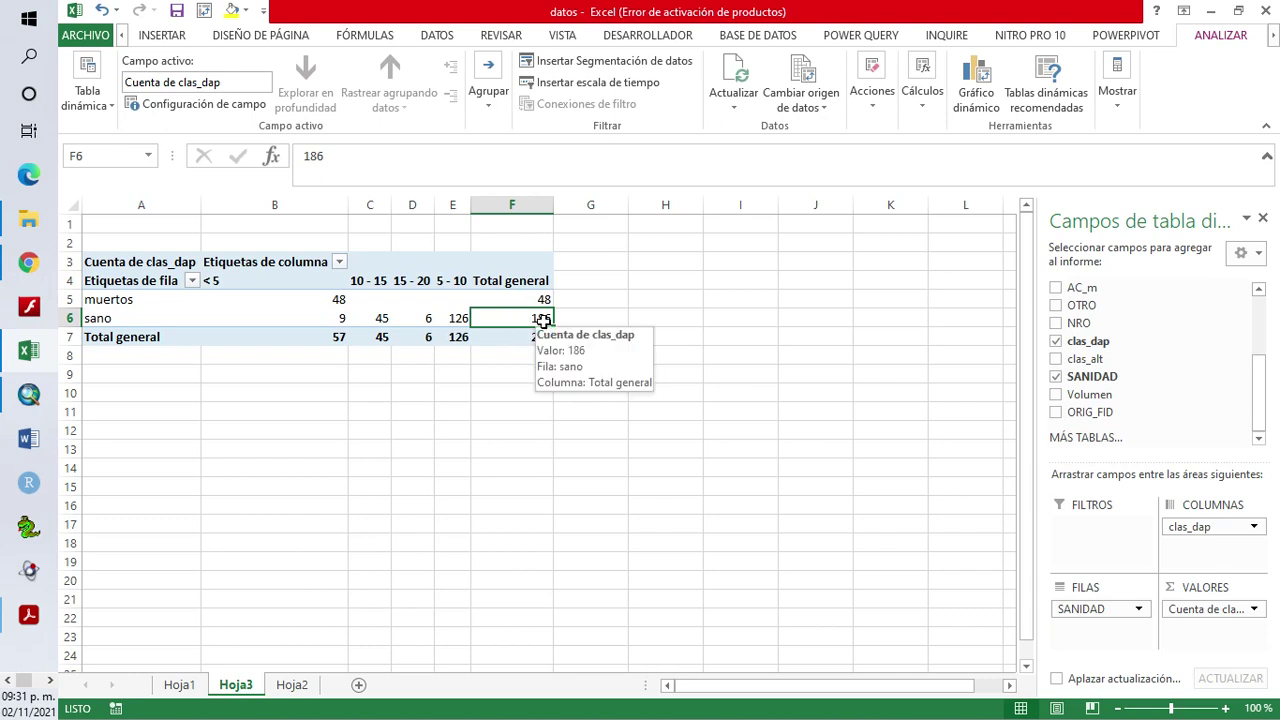
Examine the pivot table's sano counts against their diameter class headings < 5, 10 - 15, 15 - 20 and 5 - 10
left_click(320, 319)
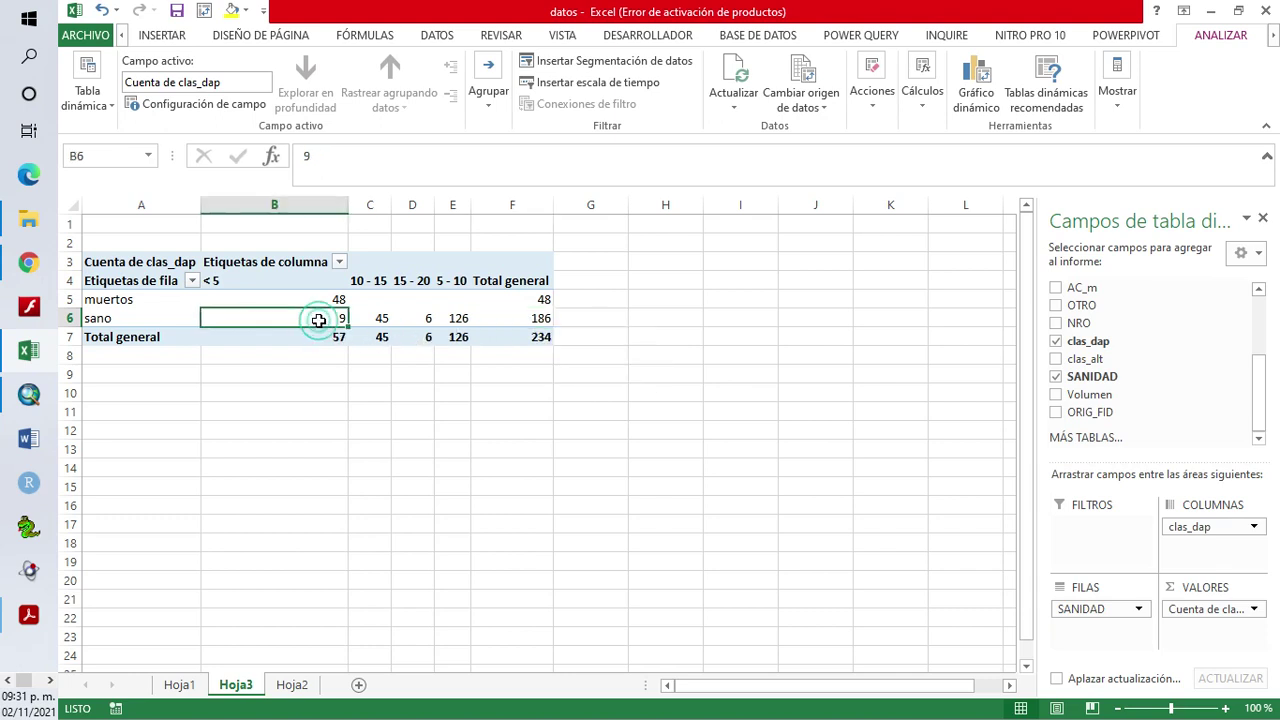
left_click(255, 284)
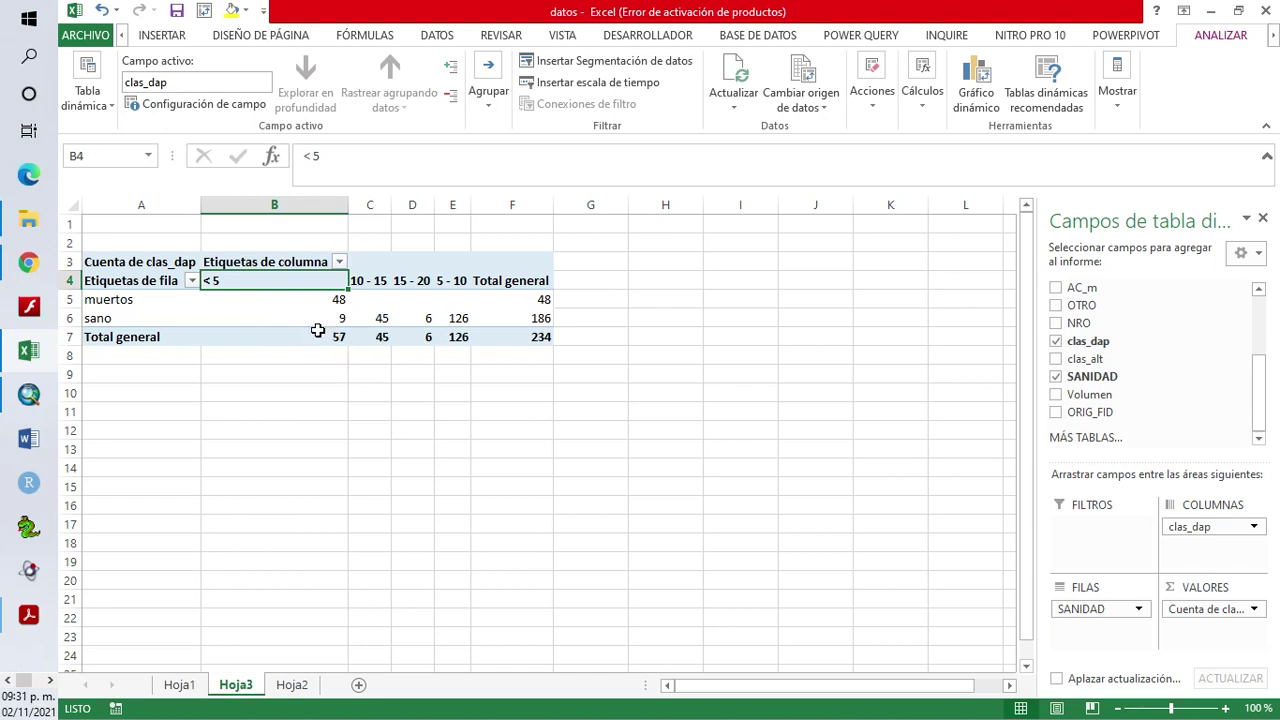
mouse_move(385, 330)
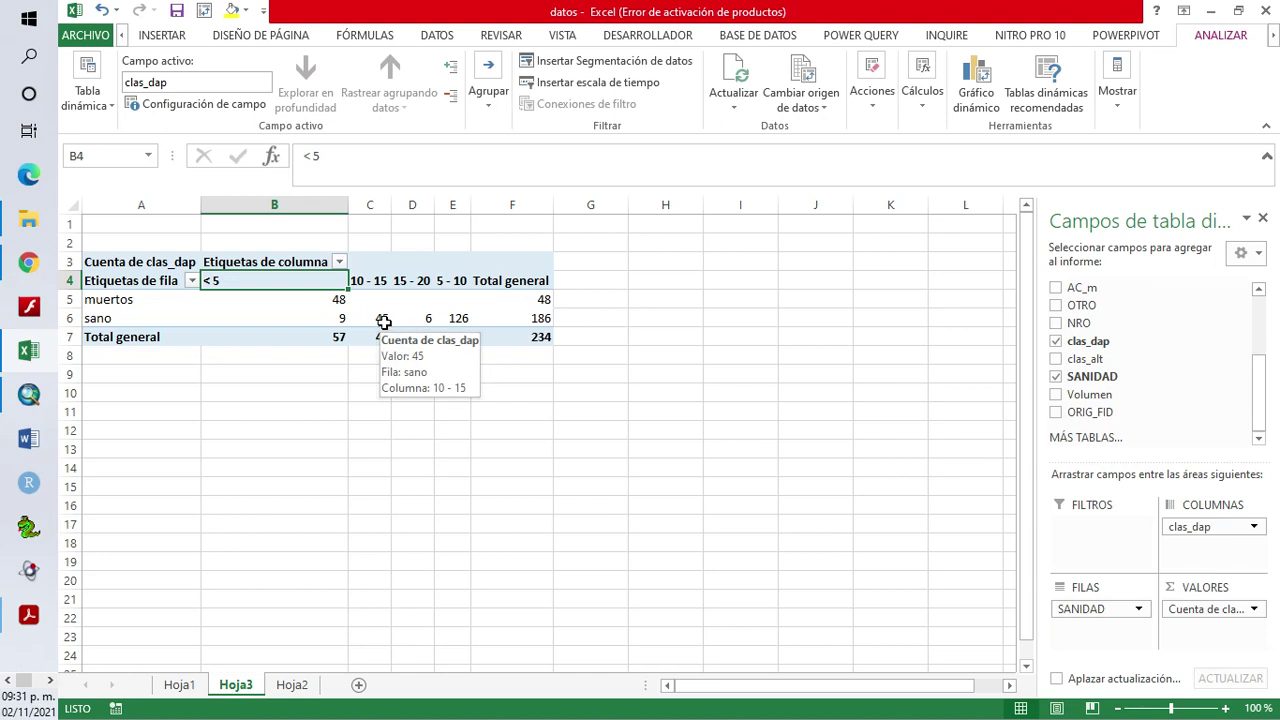
left_click(375, 322)
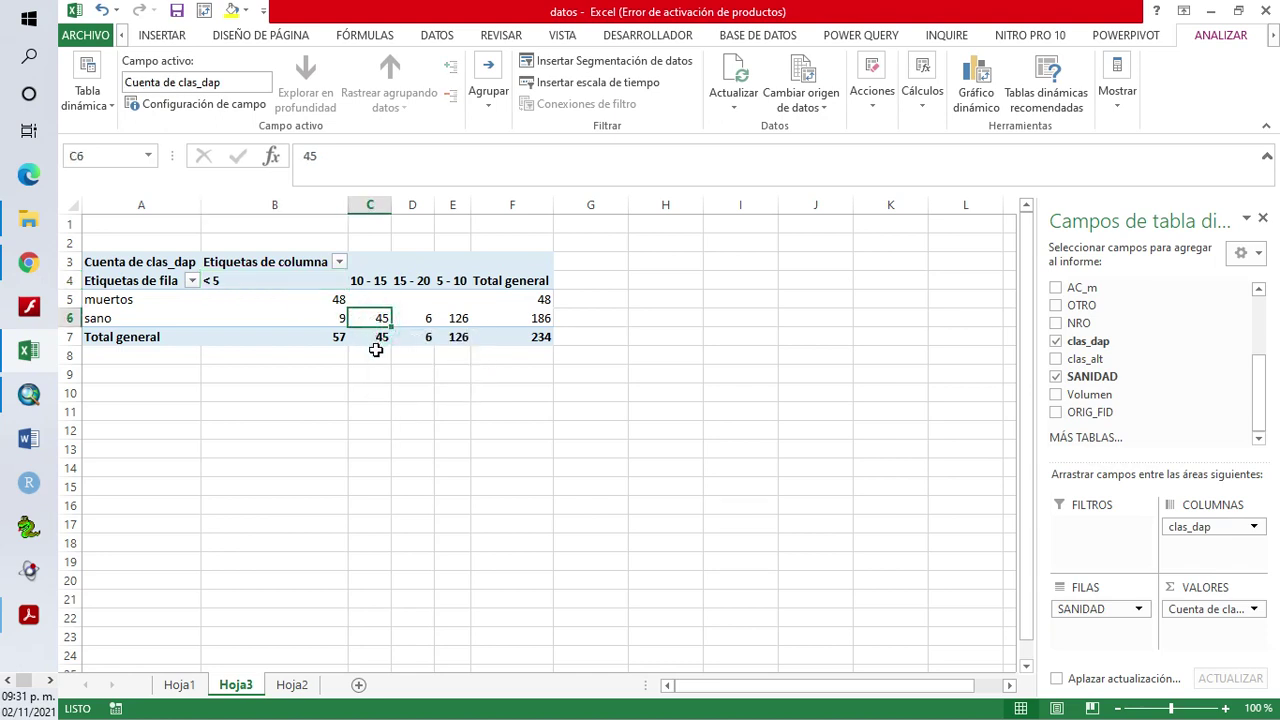
left_click(370, 282)
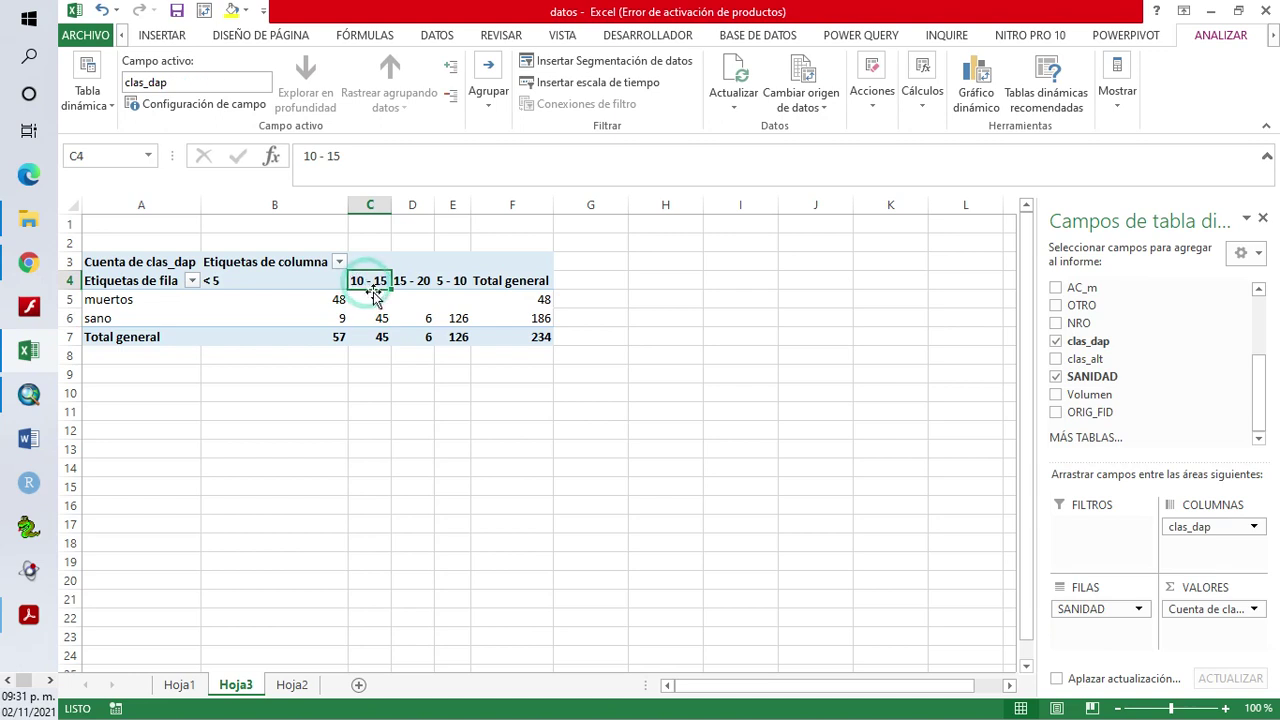
mouse_move(375, 293)
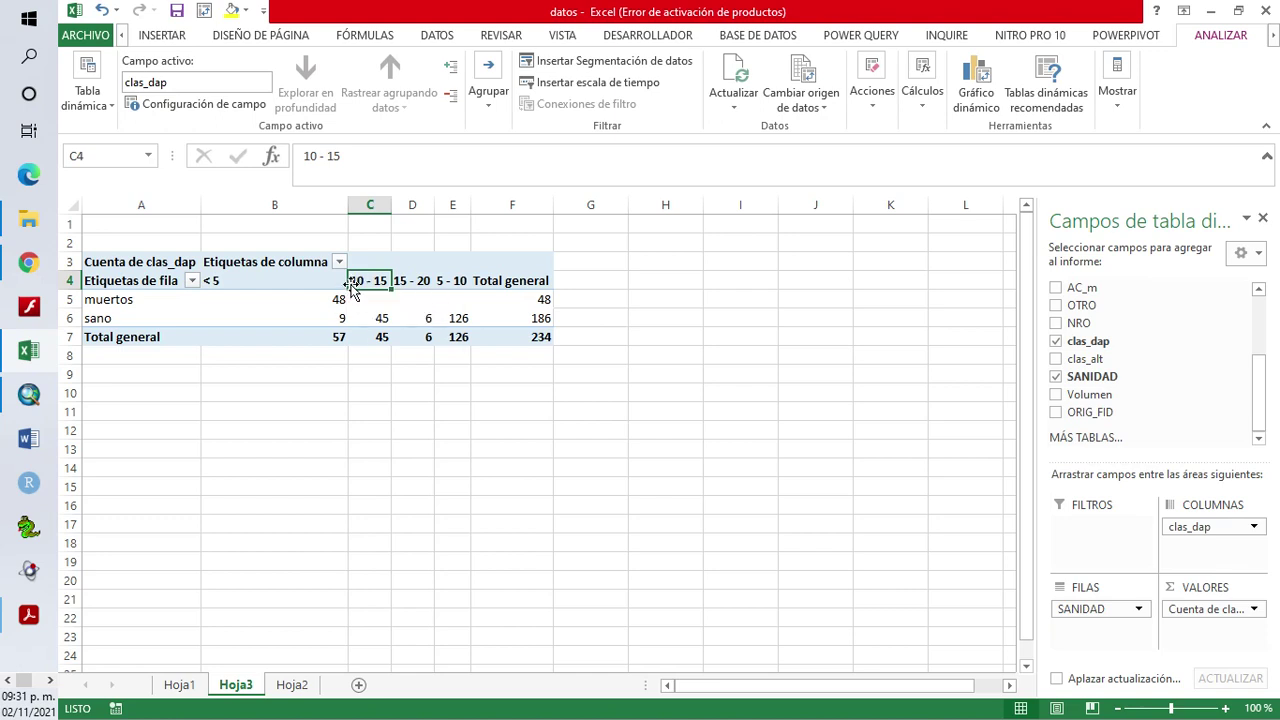
left_click(415, 318)
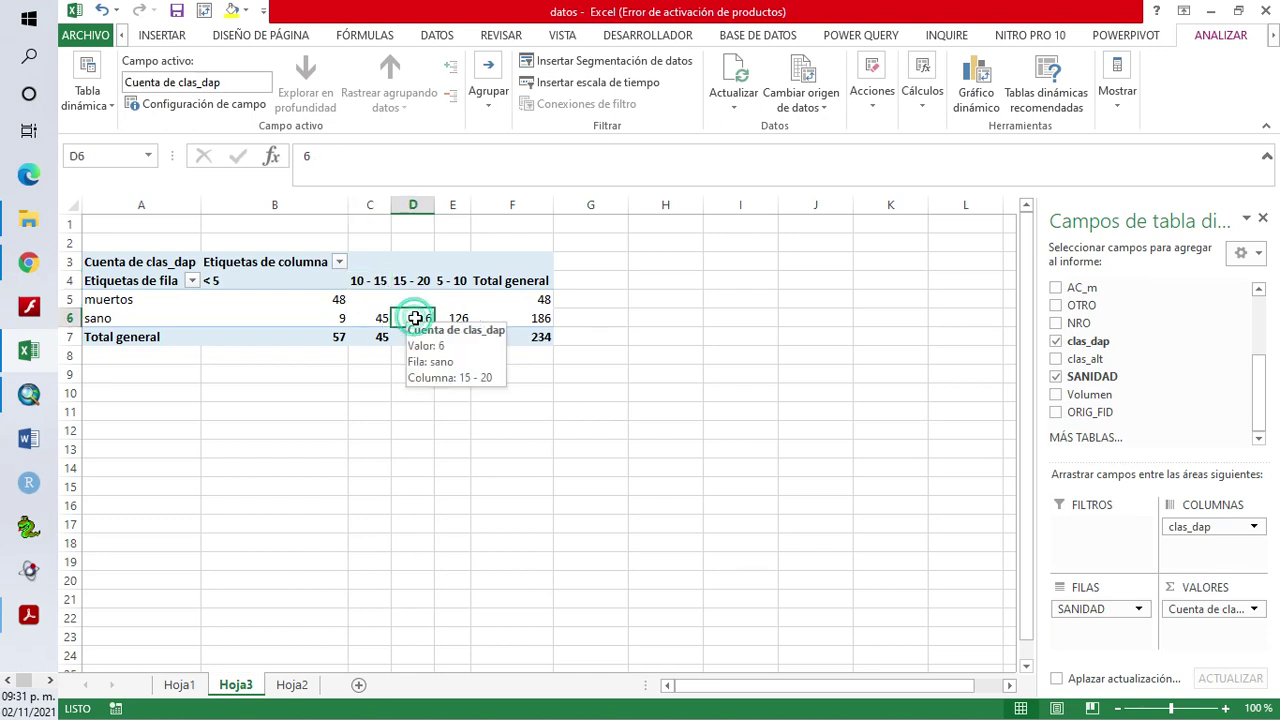
left_click(414, 280)
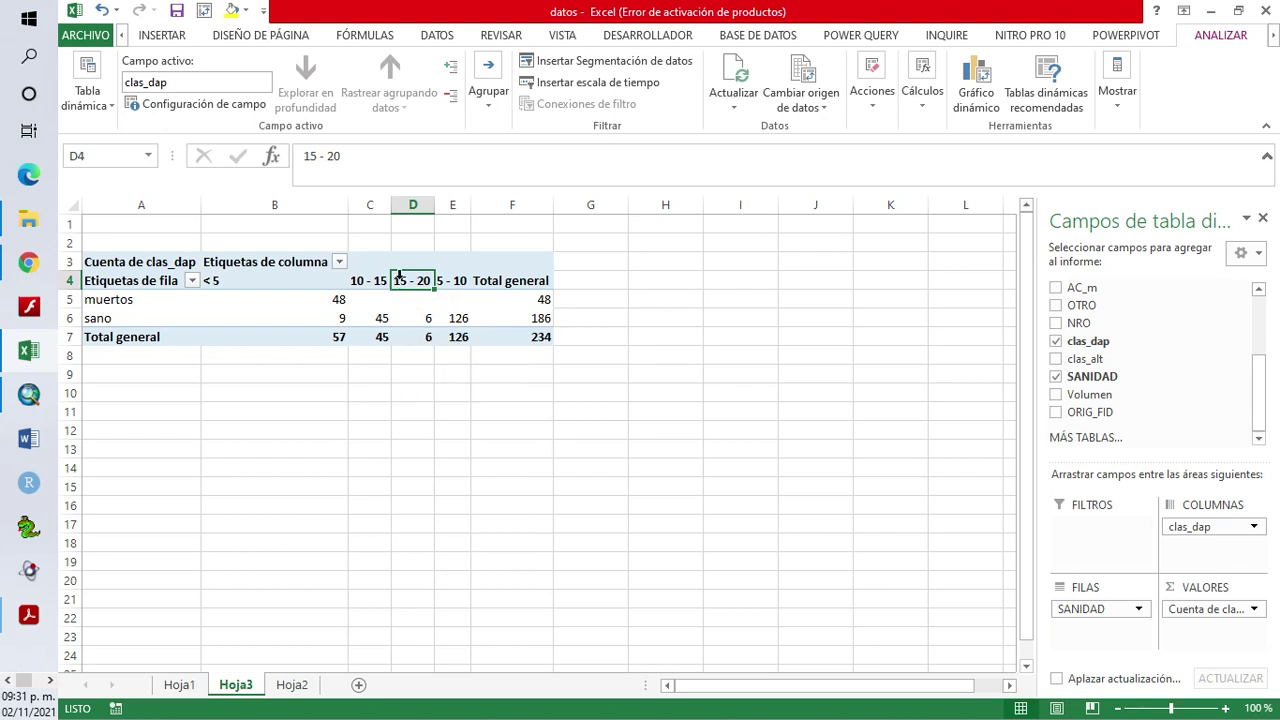
left_click(465, 325)
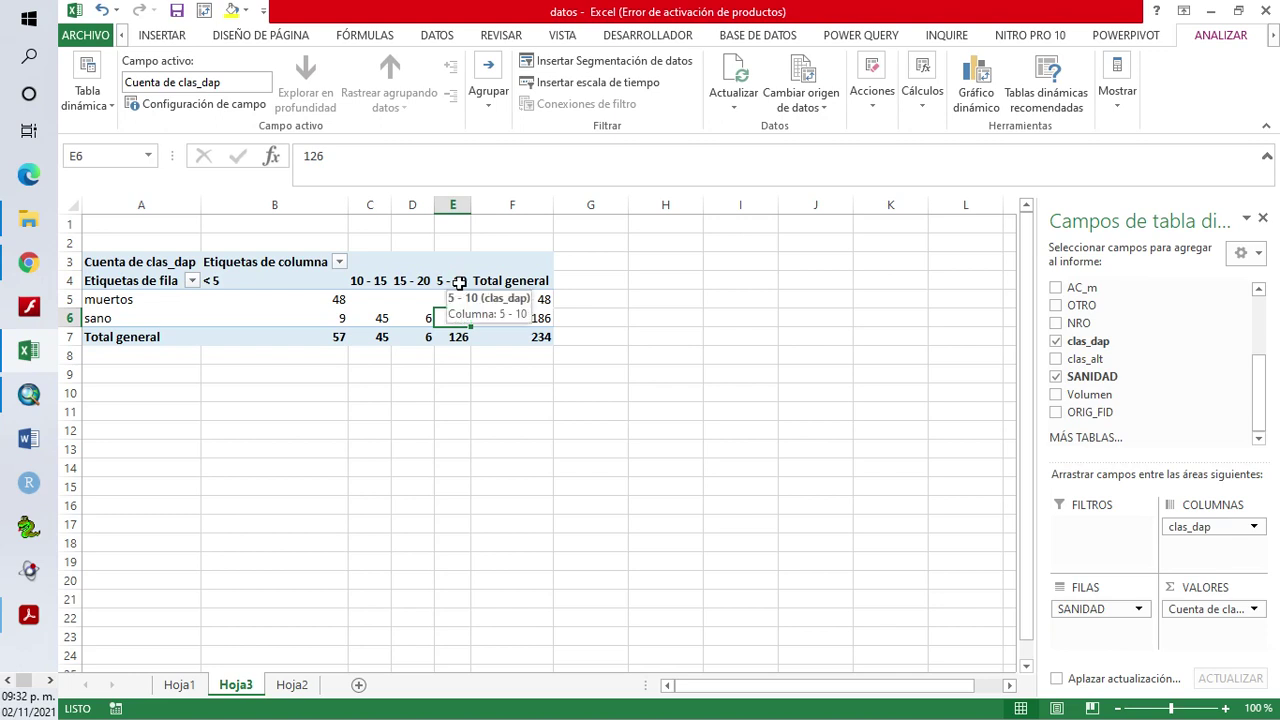
left_click(455, 283)
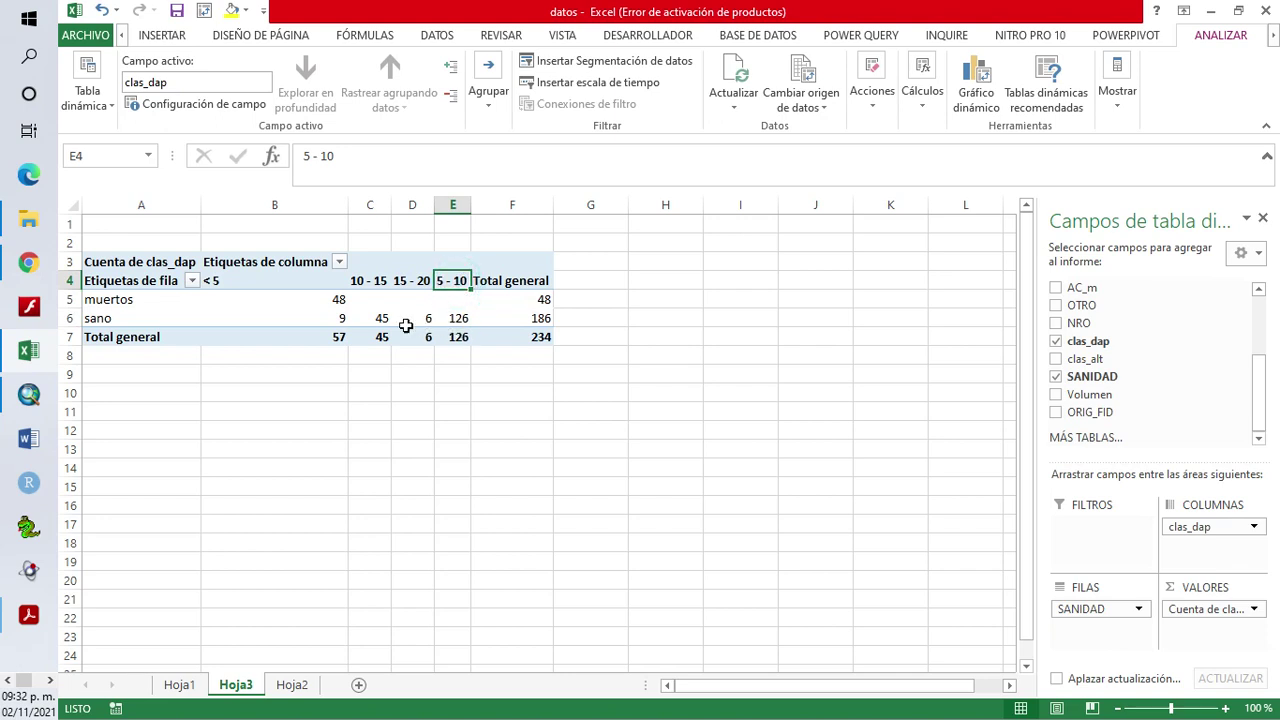
mouse_move(374, 318)
Move the 5 - 10 class ahead of 10 - 15 in the pivot table and narrow column B
left_click_drag(446, 281, 370, 281)
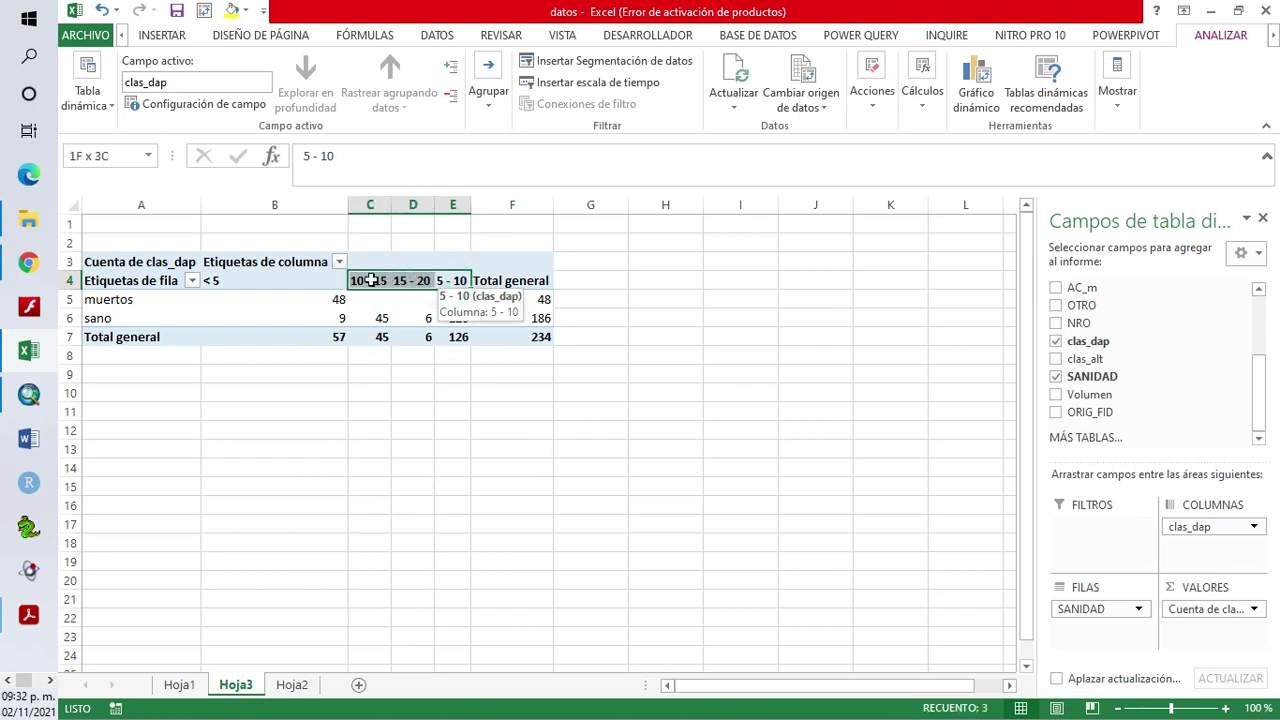
left_click(459, 271)
left_click_drag(450, 272, 358, 276)
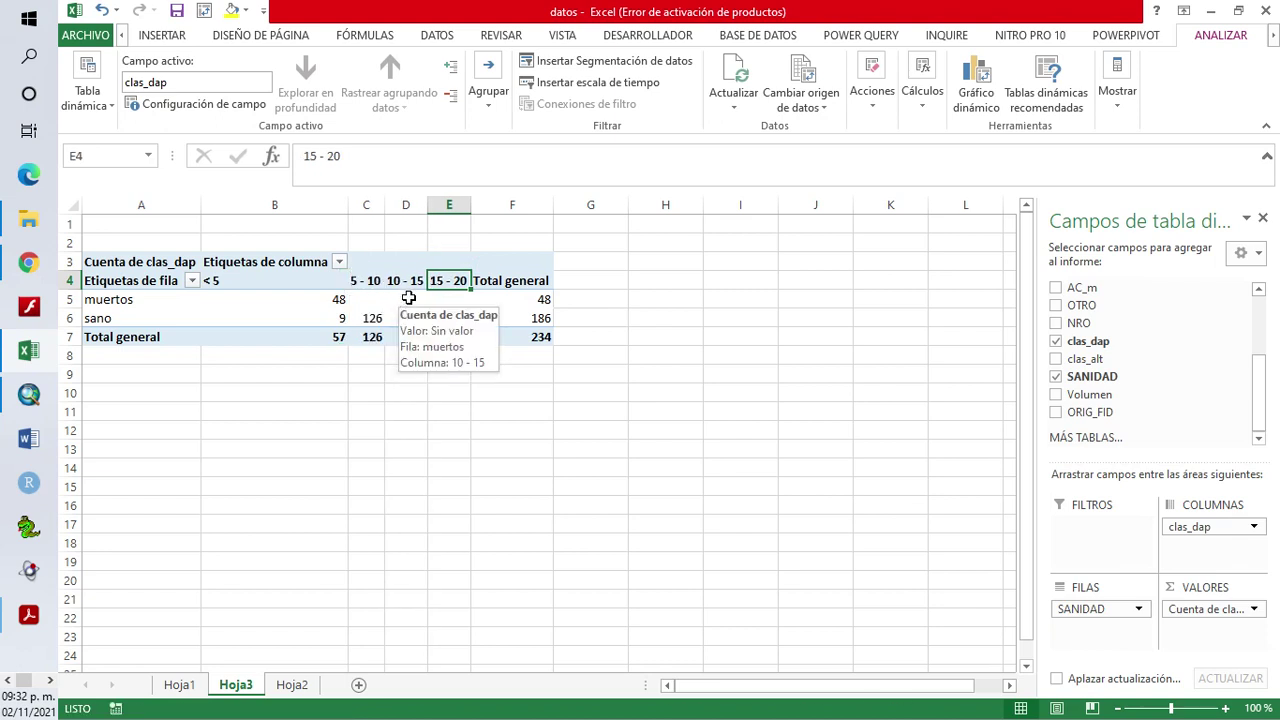
left_click(334, 284)
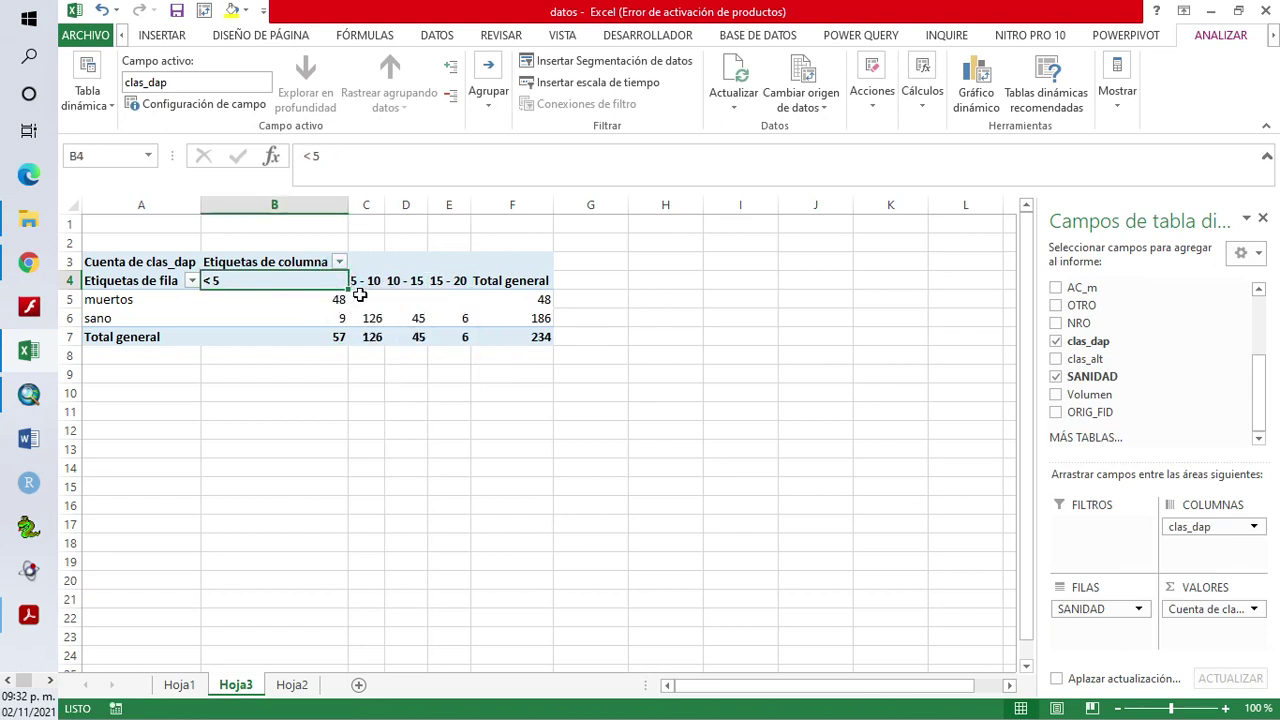
left_click_drag(347, 212, 287, 224)
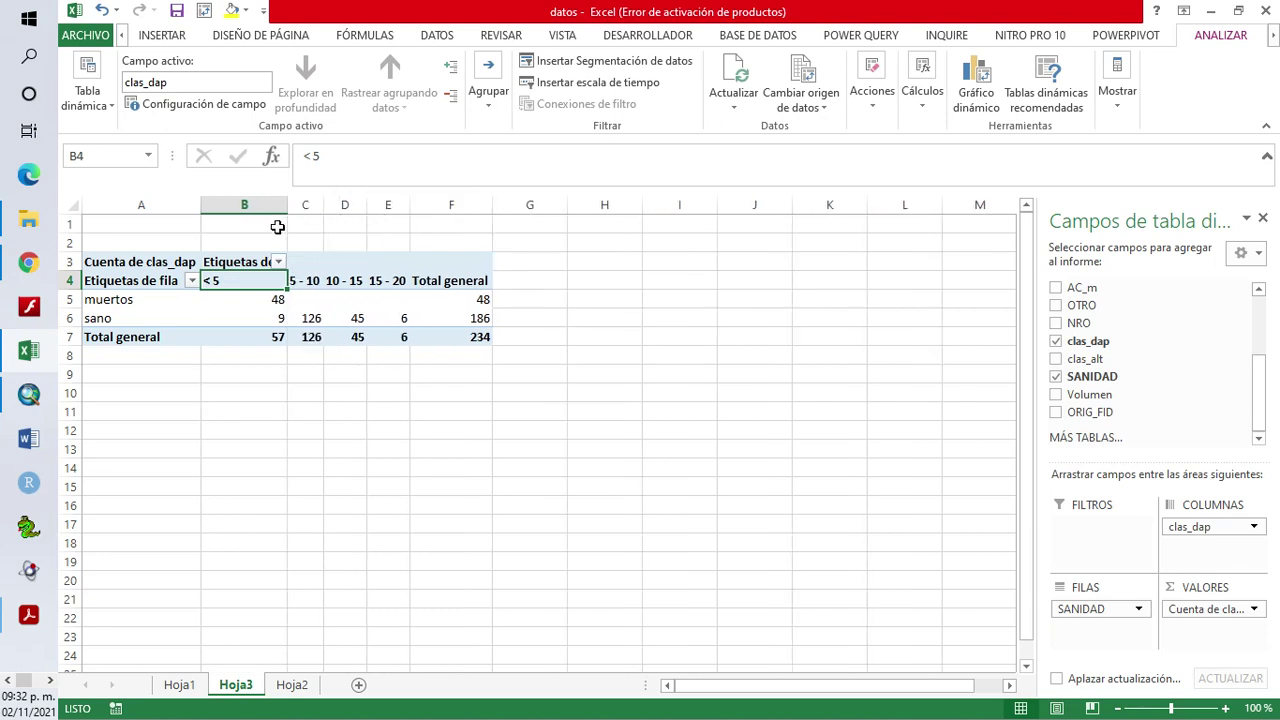
Read the muertos and sano counts across the reordered diameter classes
left_click(248, 300)
left_click(306, 280)
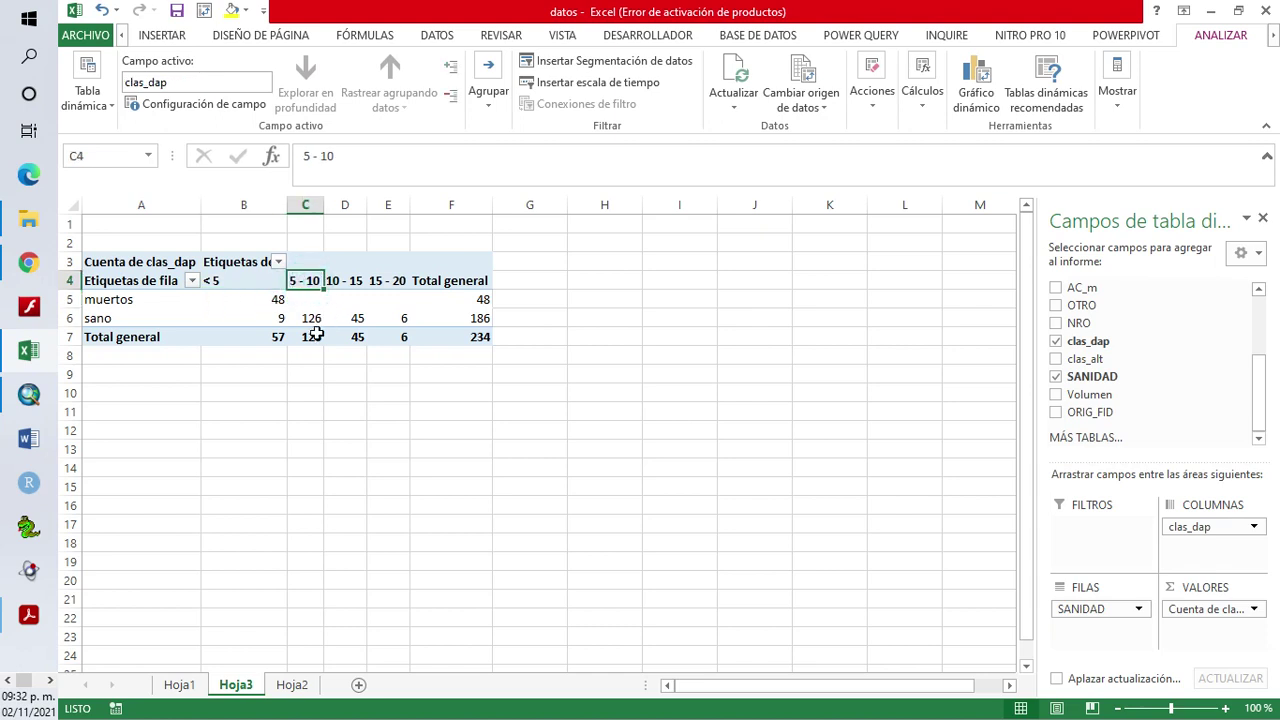
left_click(310, 320)
left_click(345, 320)
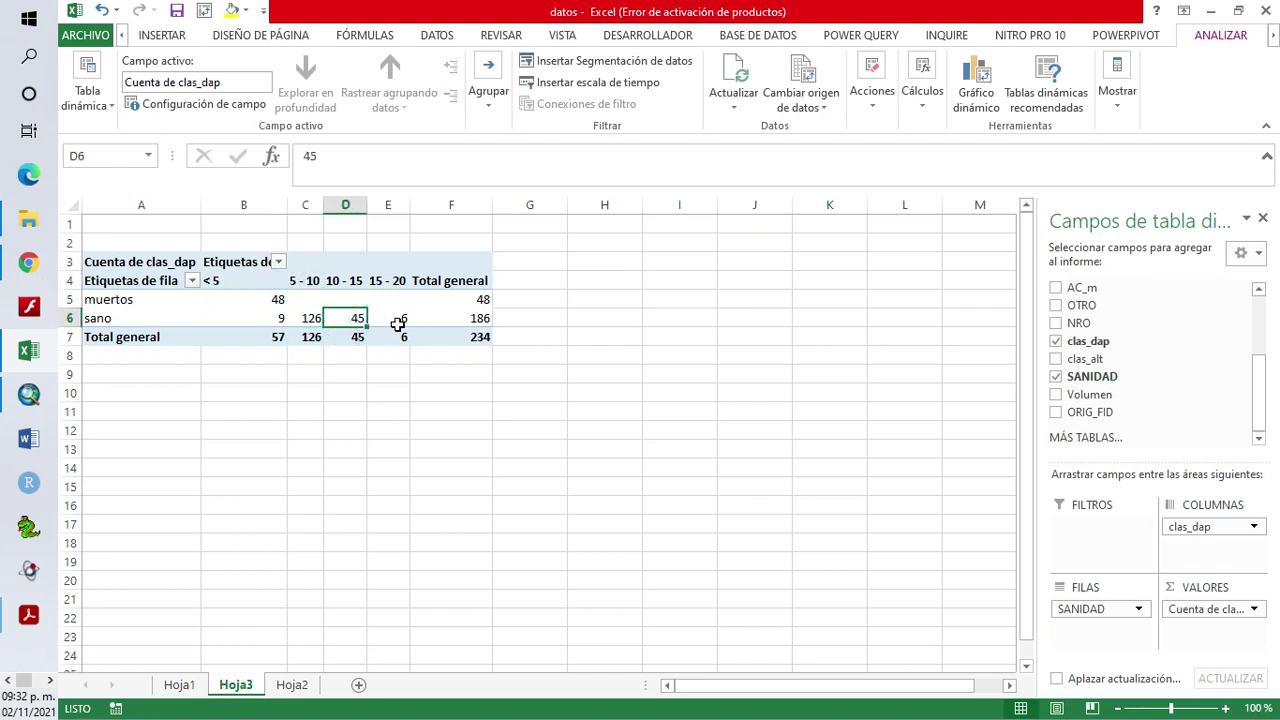
left_click(397, 322)
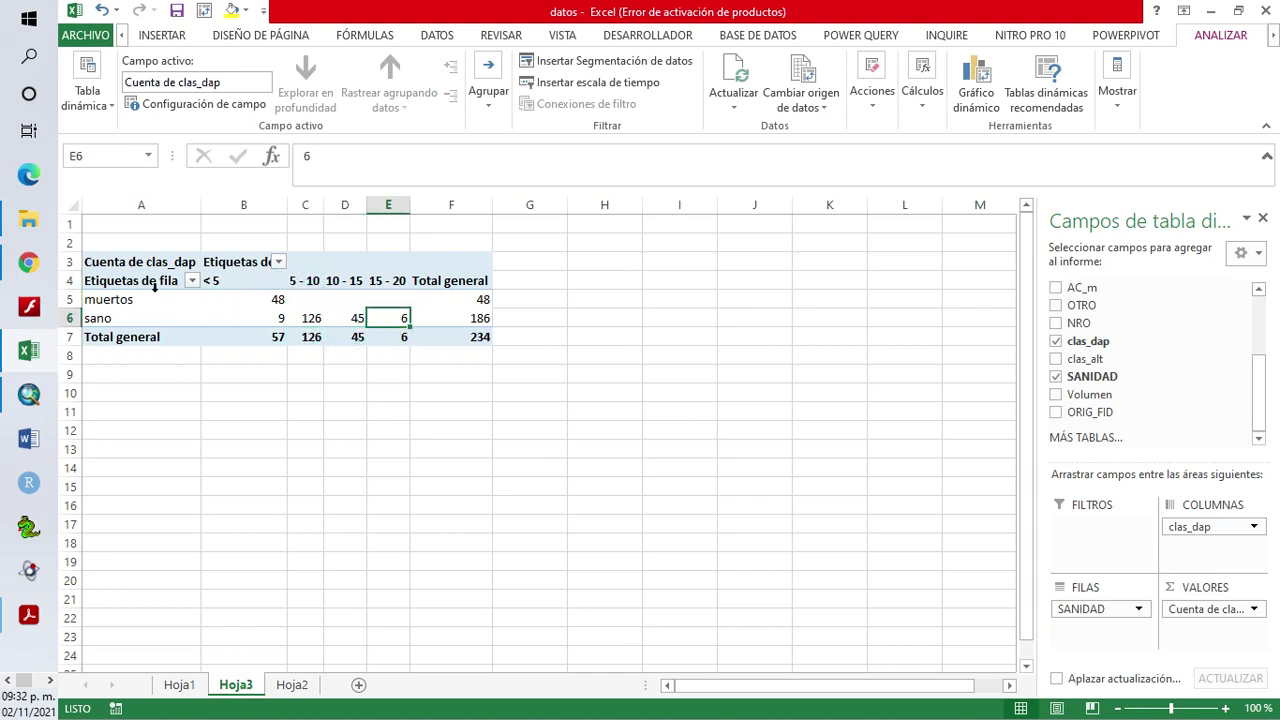
Center the pivot table's class headings, counts and totals in B4:F7 horizontally
left_click_drag(270, 283, 452, 336)
left_click(163, 35)
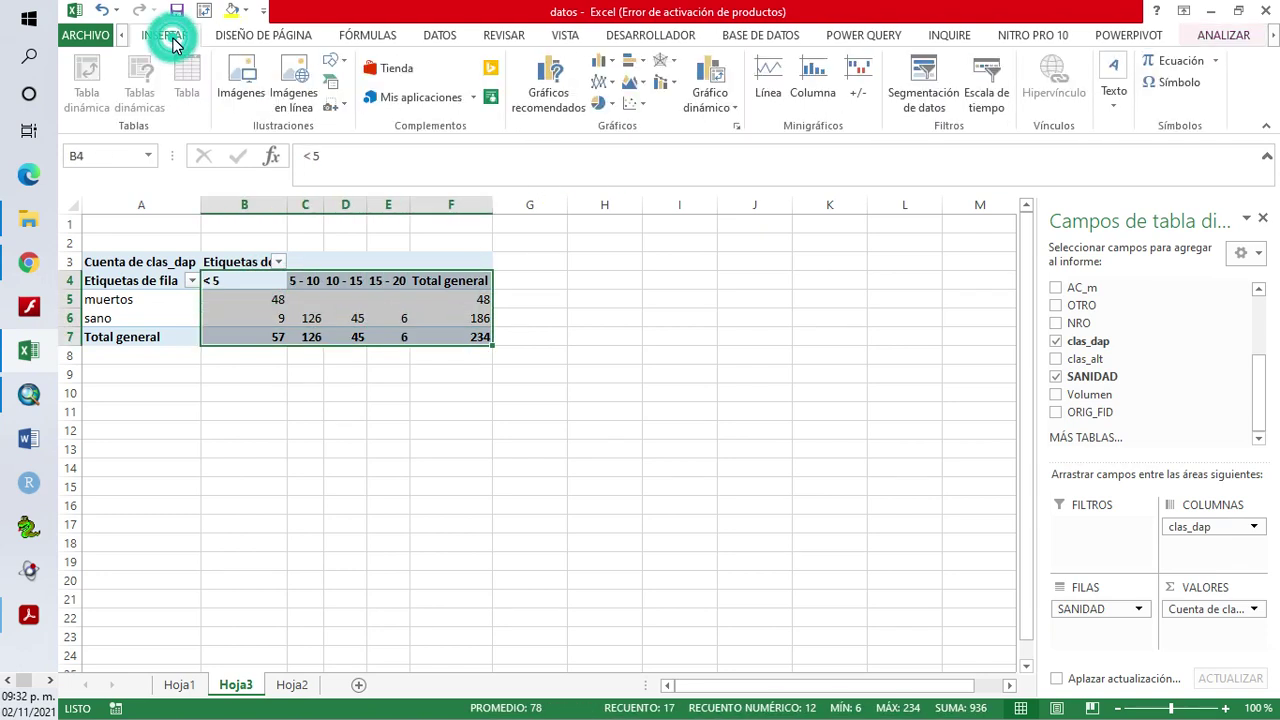
left_click(122, 37)
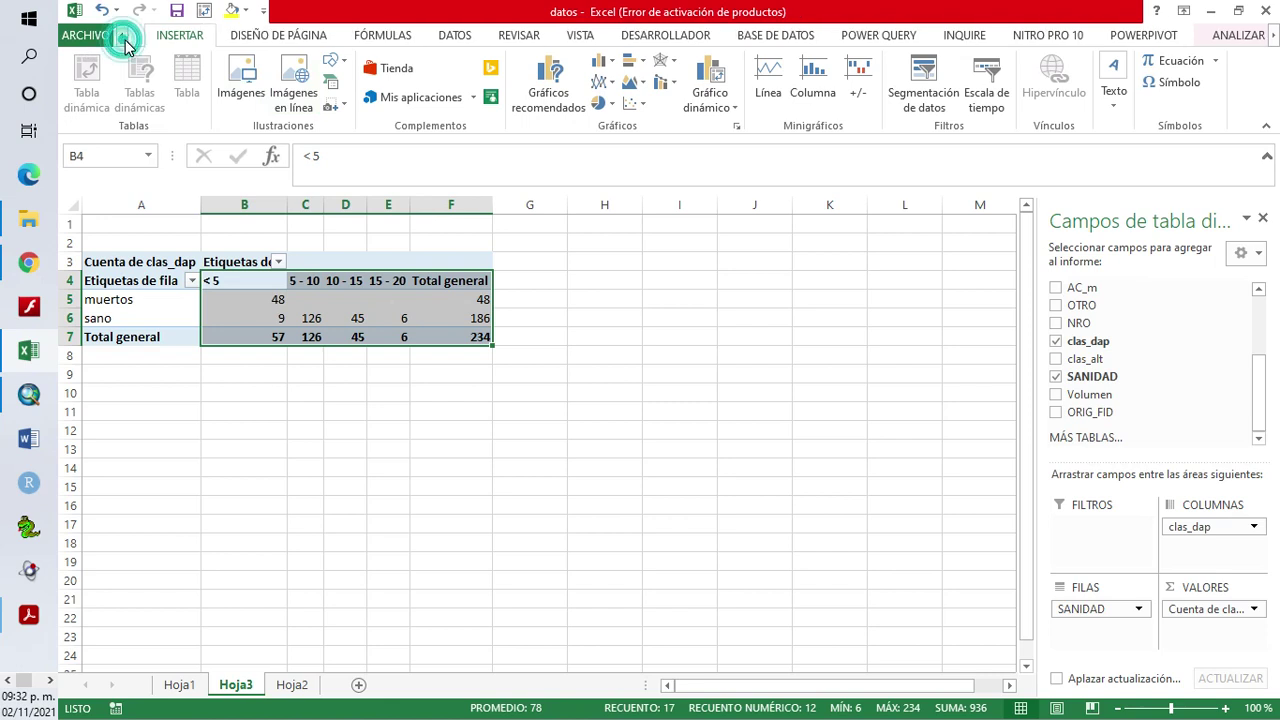
left_click(145, 35)
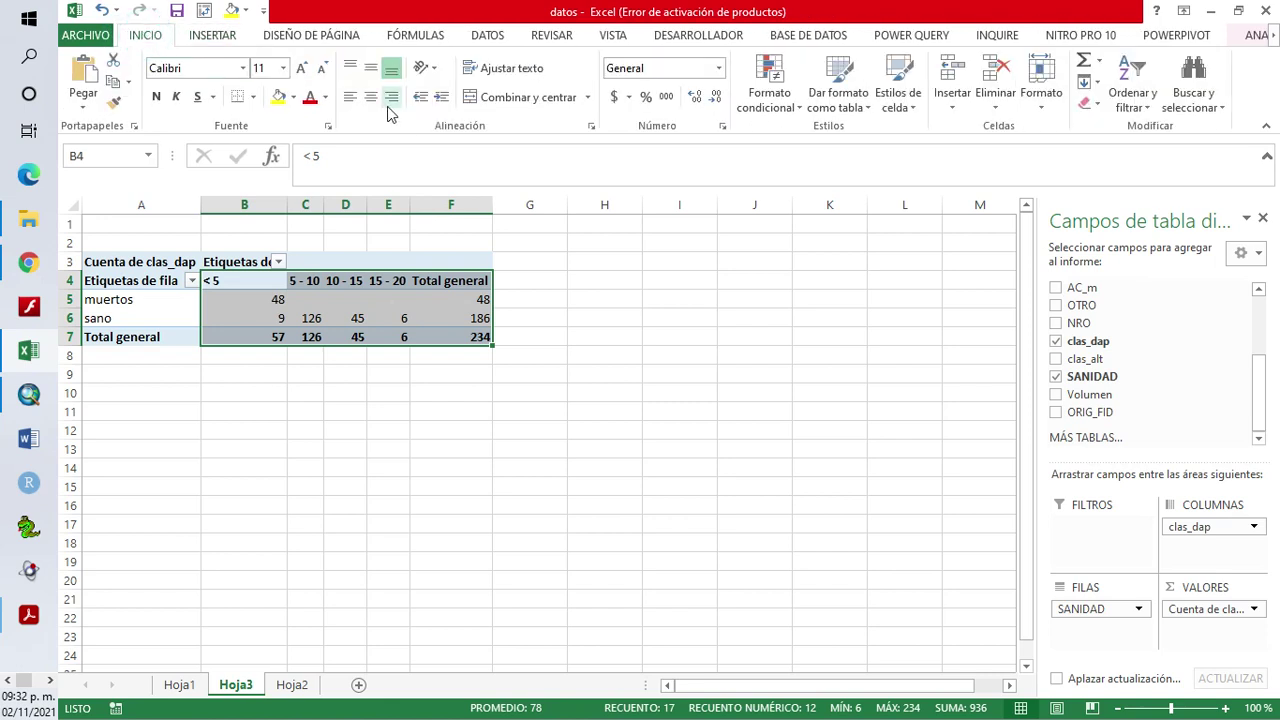
left_click(367, 100)
left_click(330, 336)
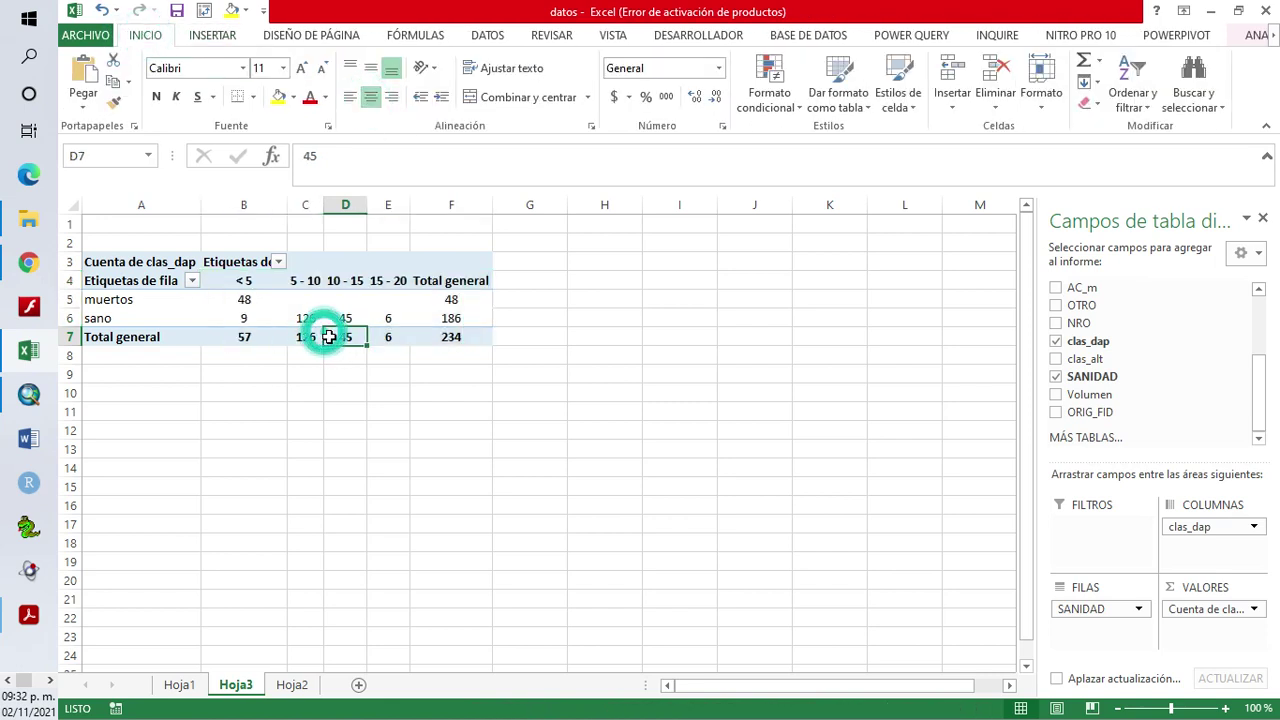
Examine the sano row's counts for the 5 - 10, 10 - 15 and 15 - 20 diameter classes
left_click(316, 318)
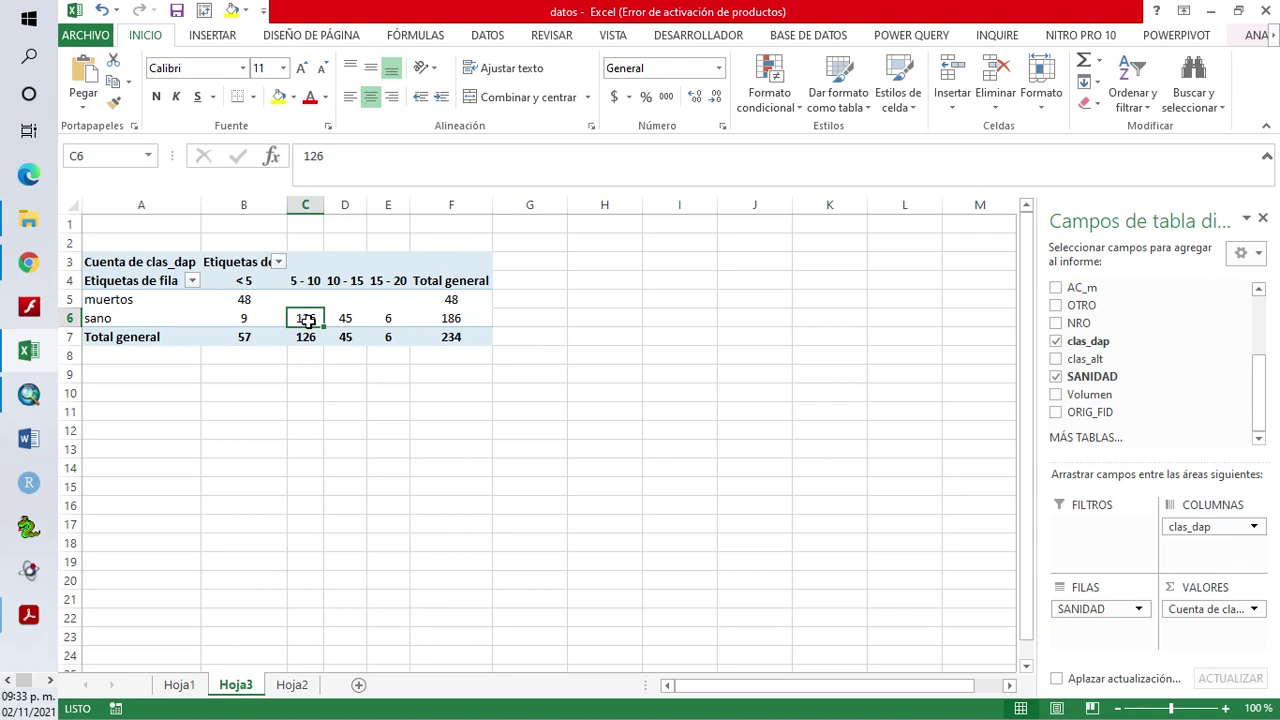
left_click(345, 320)
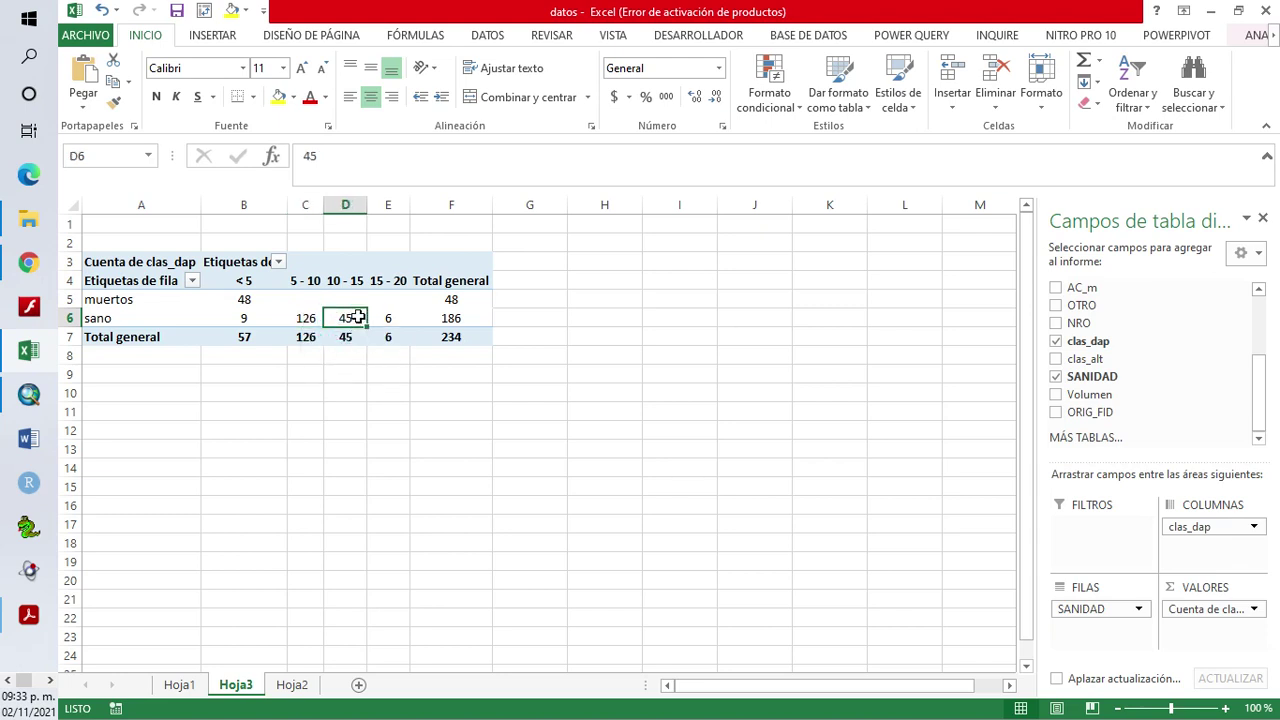
left_click(344, 320)
mouse_move(345, 318)
left_click(392, 320)
left_click(396, 282)
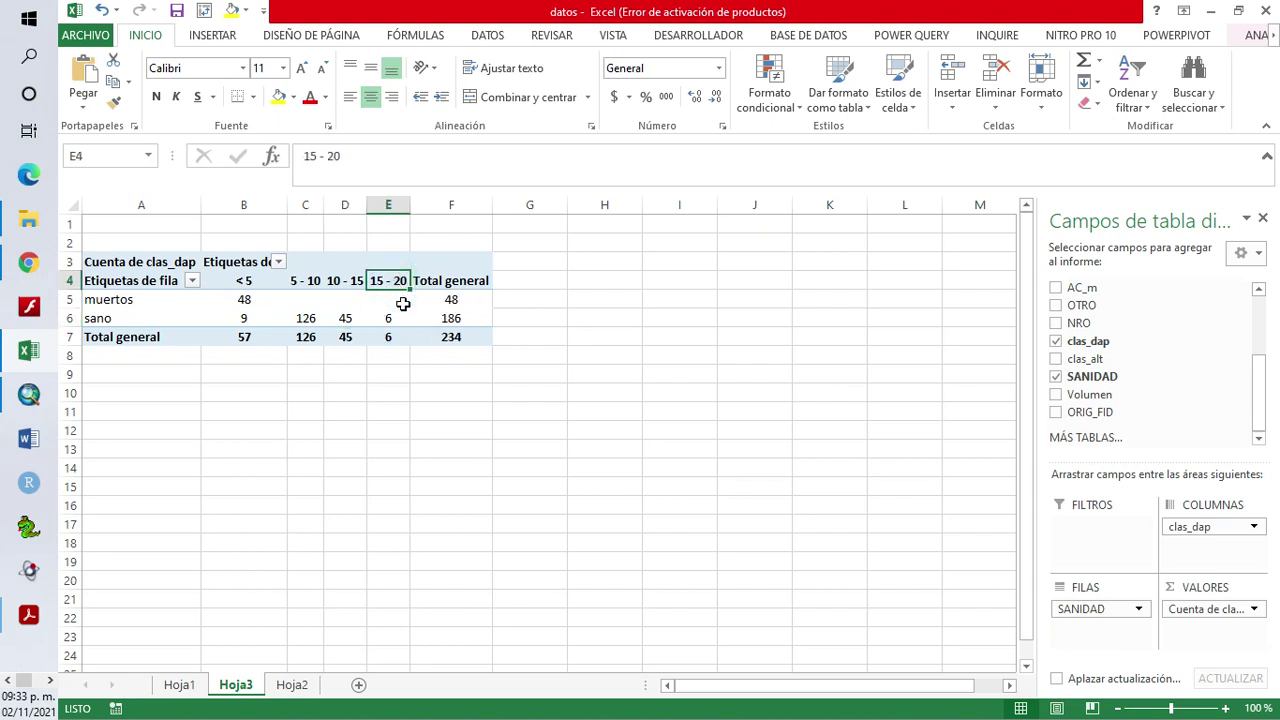
mouse_move(403, 328)
left_click(345, 318)
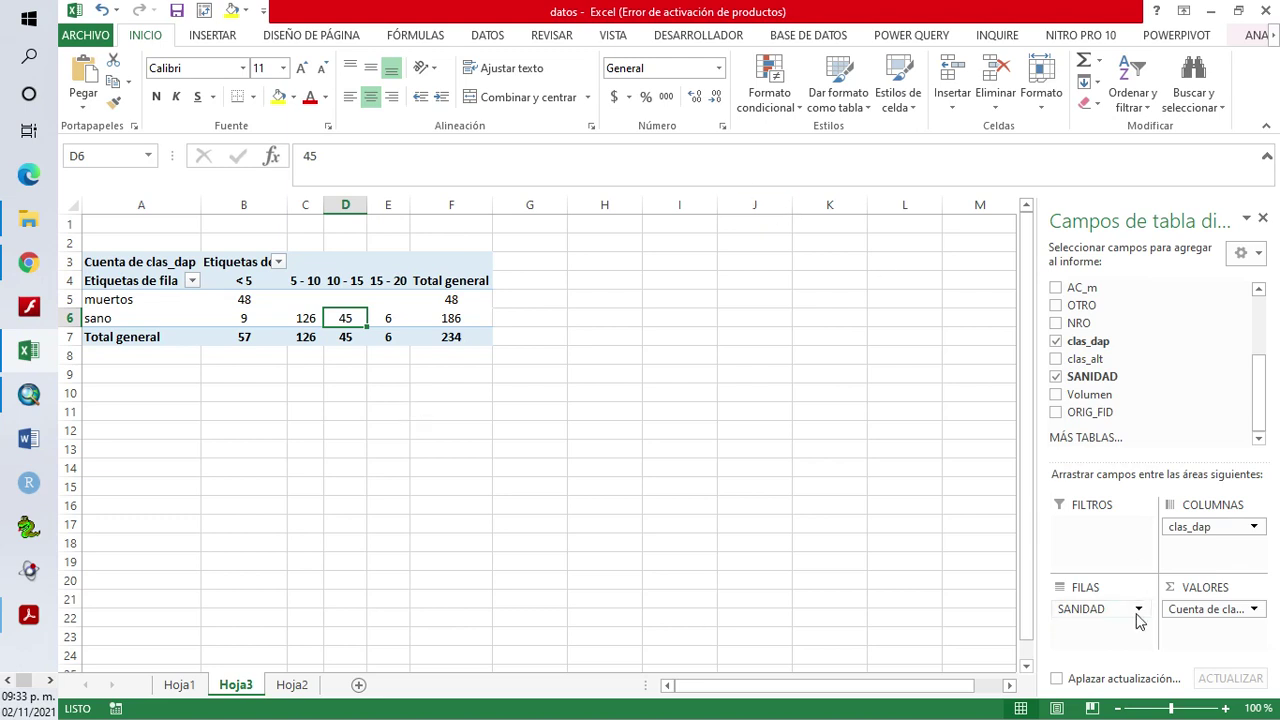
Rearrange the pivot table with clas_dap as rows, SANIDAD as columns, and the count of SANIDAD as values
left_click_drag(1116, 618, 917, 566)
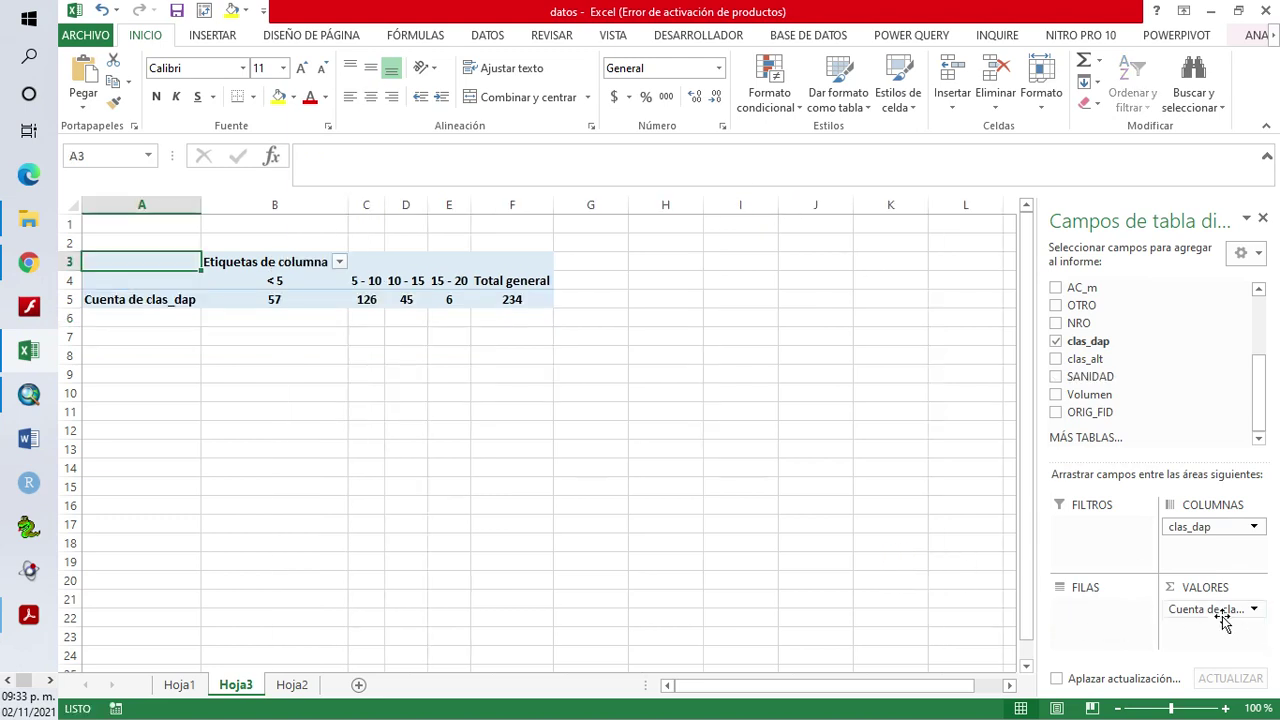
left_click_drag(1228, 612, 1010, 580)
left_click_drag(1205, 539, 1091, 631)
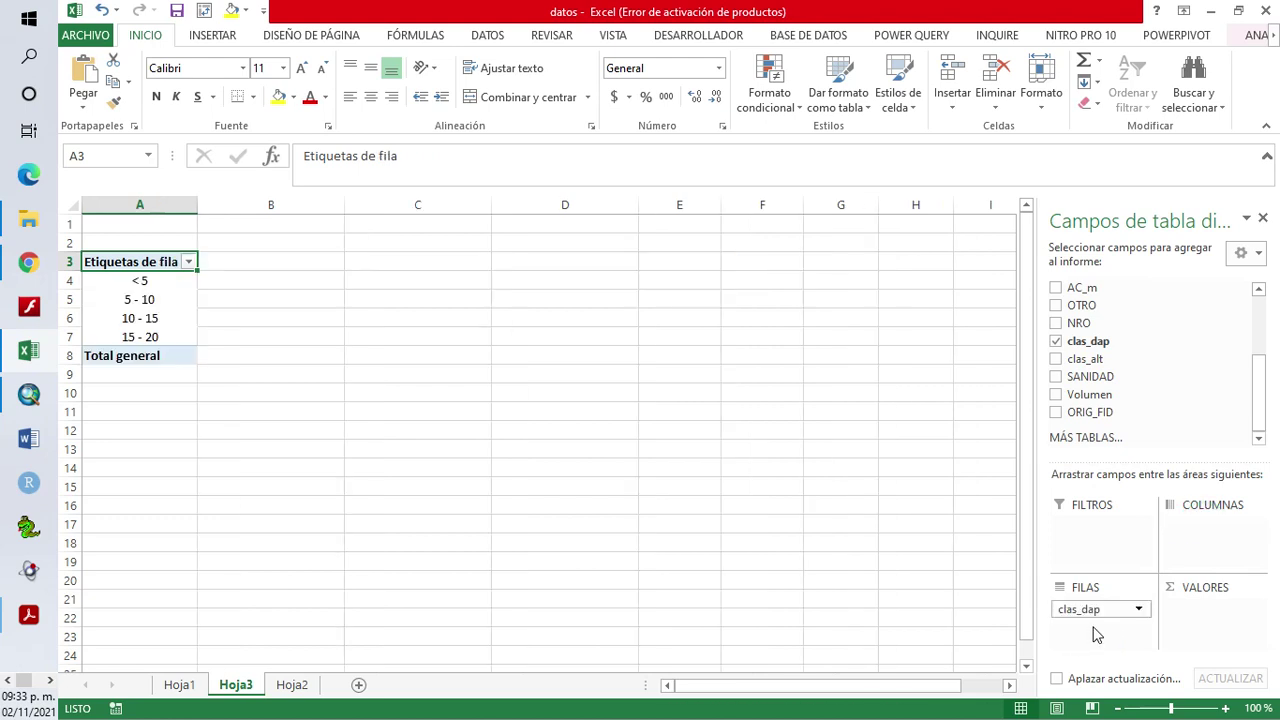
left_click_drag(1143, 376, 1218, 618)
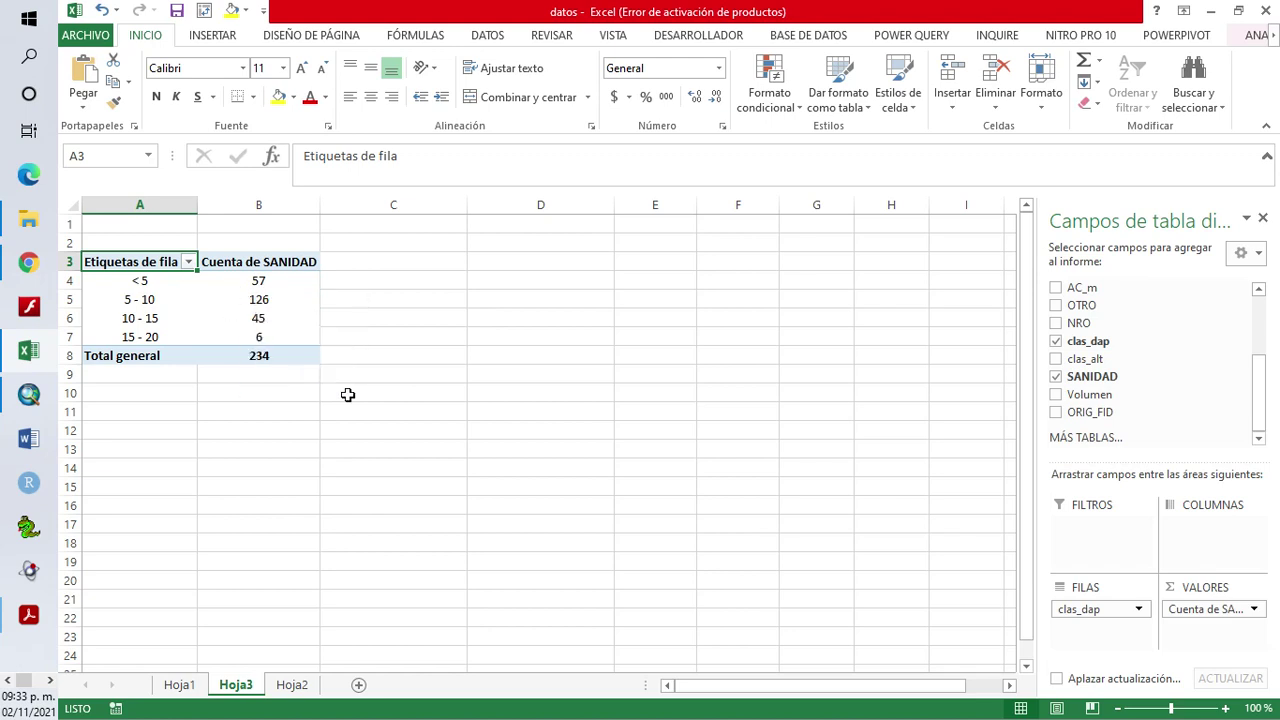
left_click_drag(1211, 610, 1214, 561)
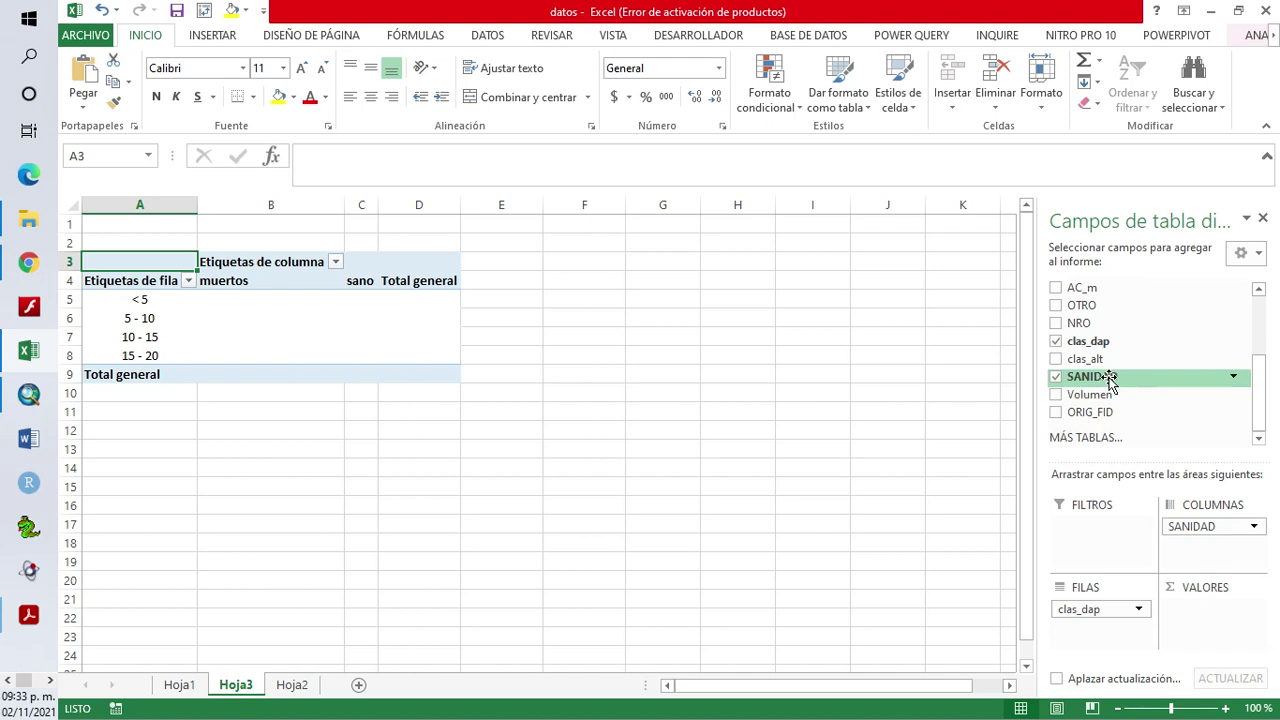
left_click_drag(1095, 377, 1215, 628)
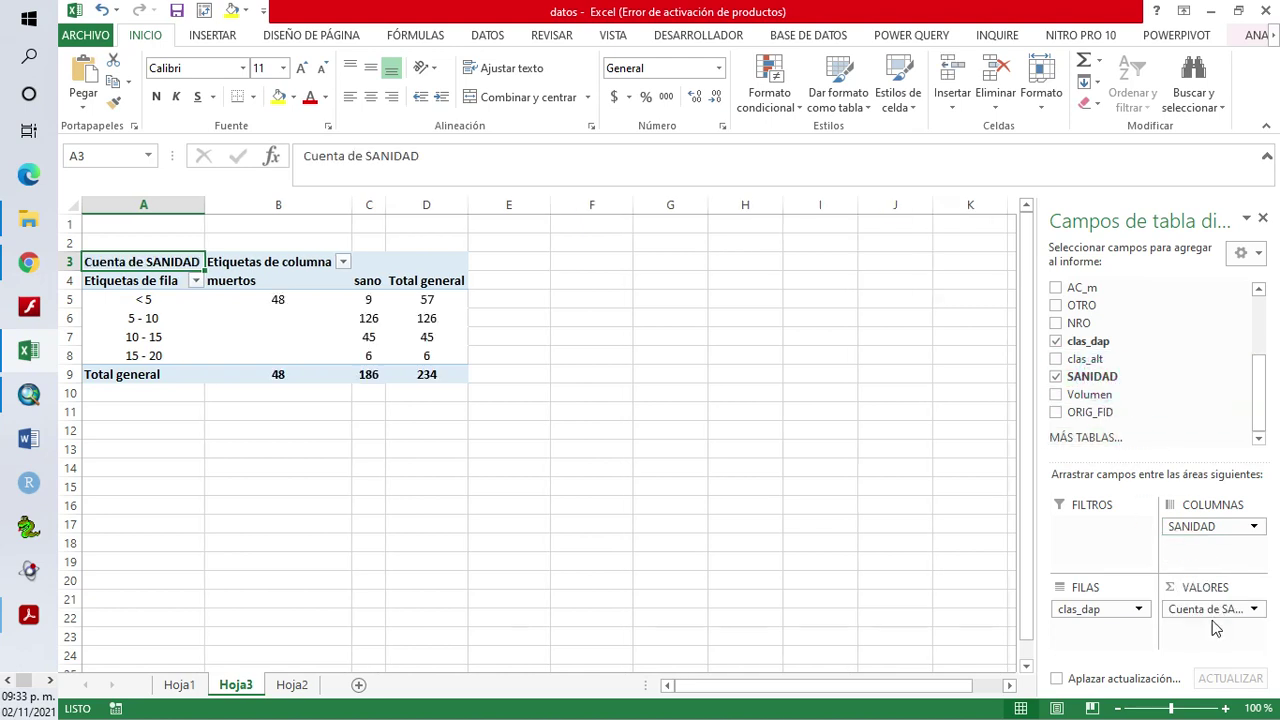
Examine the muertos and sano counts for each diameter class row and the overall total
left_click(160, 304)
left_click(157, 337)
left_click(157, 356)
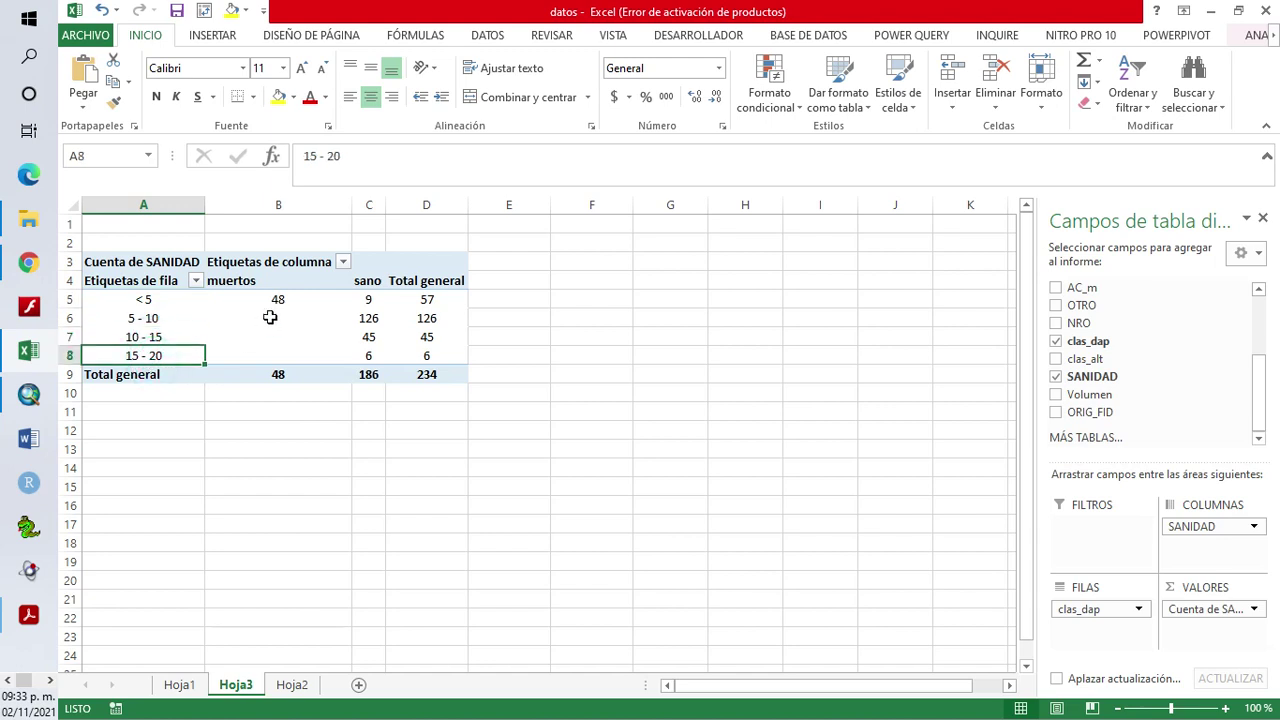
left_click(370, 302)
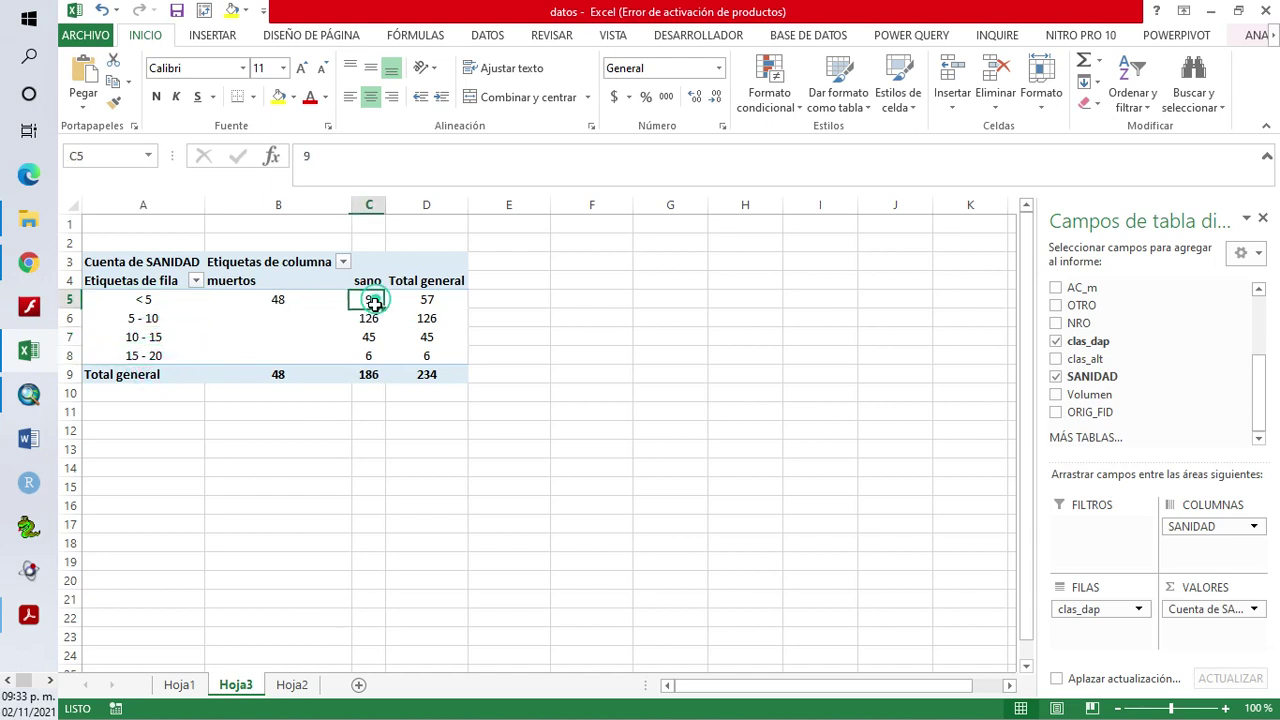
left_click(276, 299)
left_click(368, 318)
left_click(369, 337)
left_click(369, 356)
left_click(427, 374)
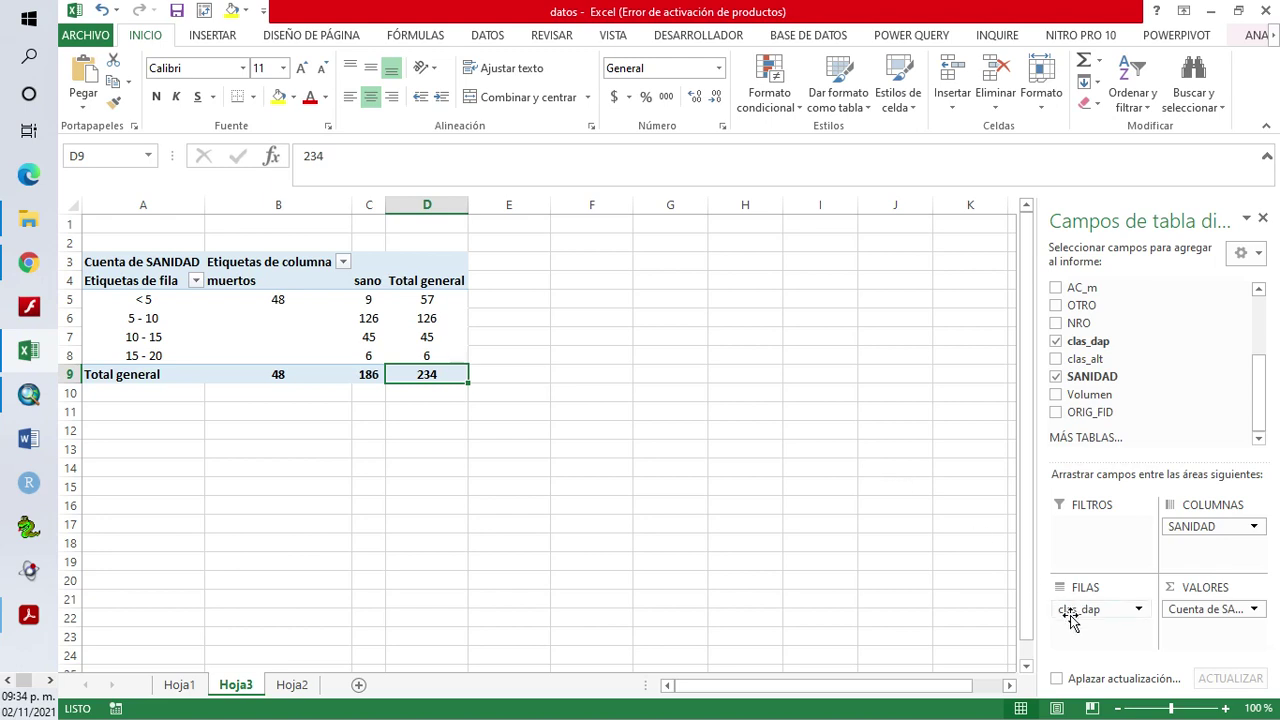
Remove all fields from the pivot table and set clas_alt as its row field
left_click_drag(1068, 604, 930, 578)
left_click_drag(1200, 609, 980, 563)
left_click_drag(1195, 527, 929, 514)
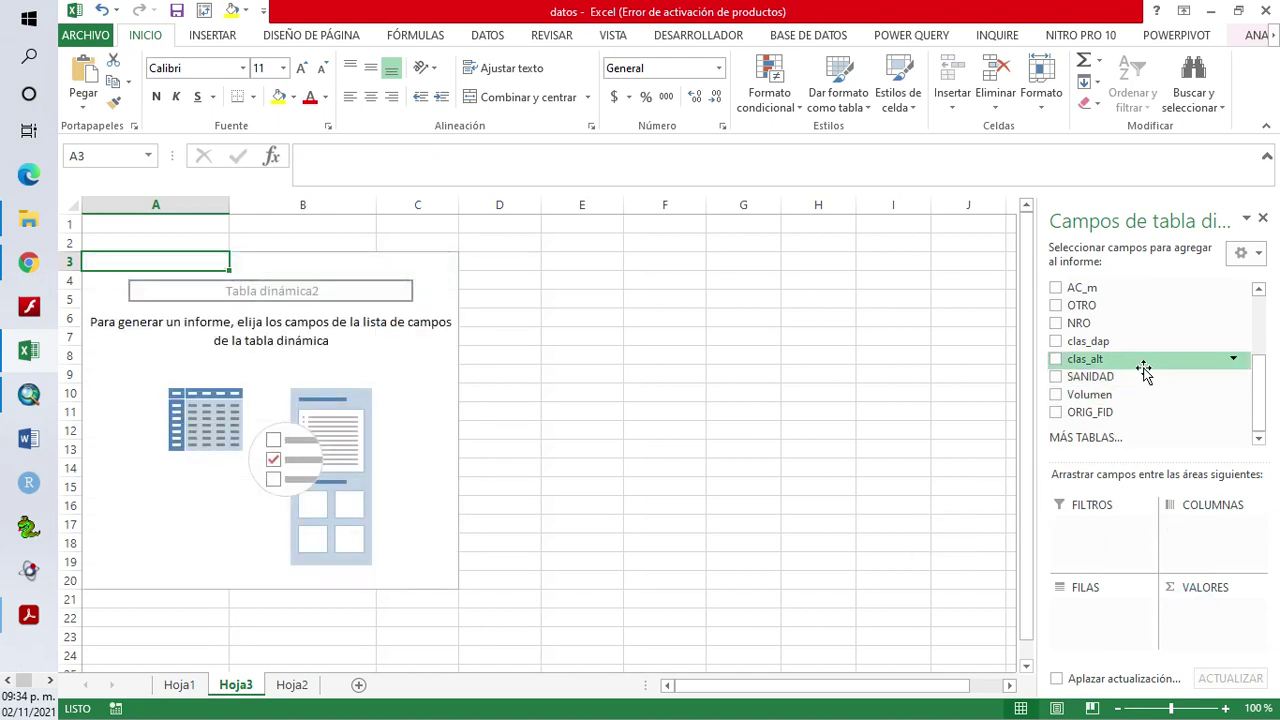
left_click_drag(1105, 359, 1097, 613)
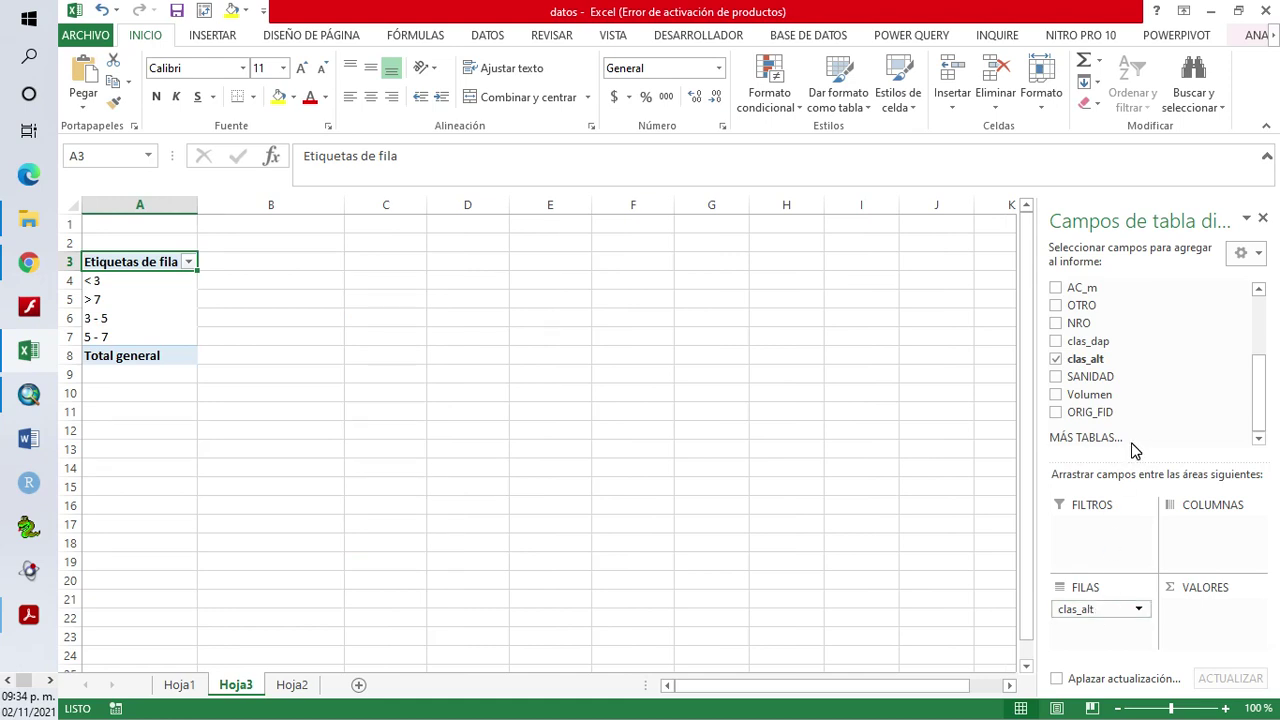
Move the > 7 height class below 5 - 7 so the pivot table's row labels run in ascending order
left_click(104, 299)
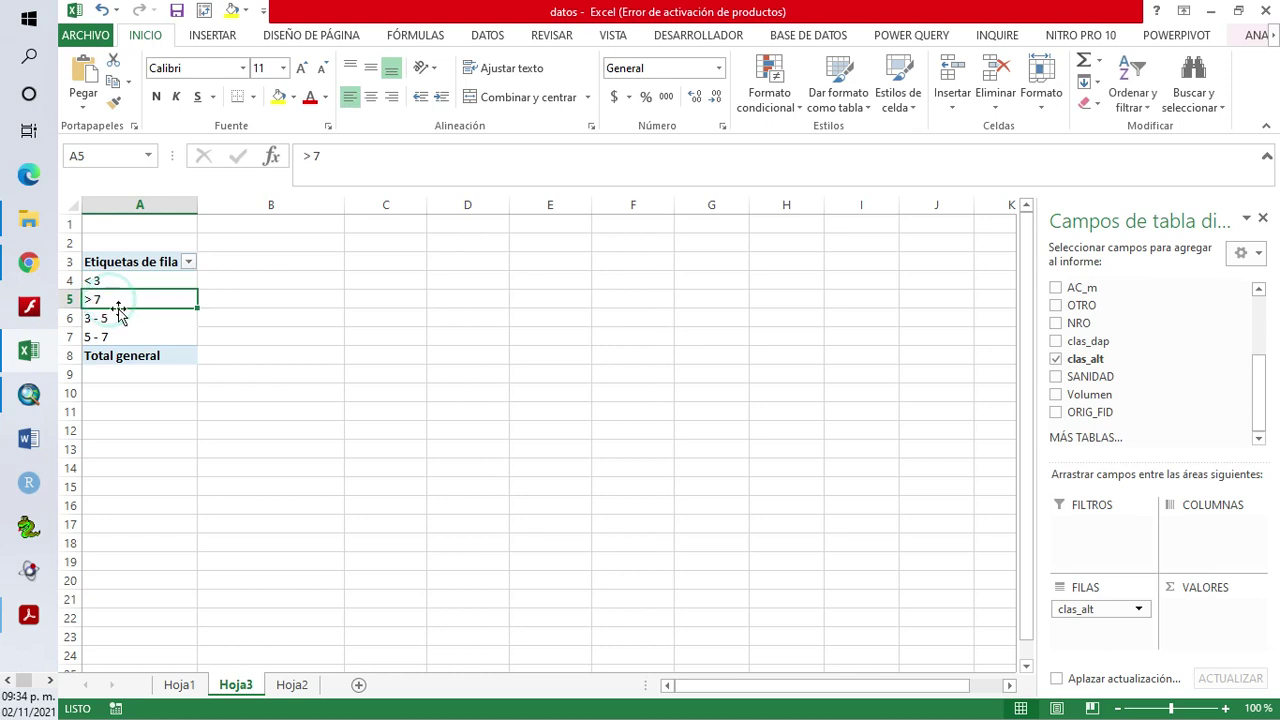
left_click_drag(120, 318, 140, 352)
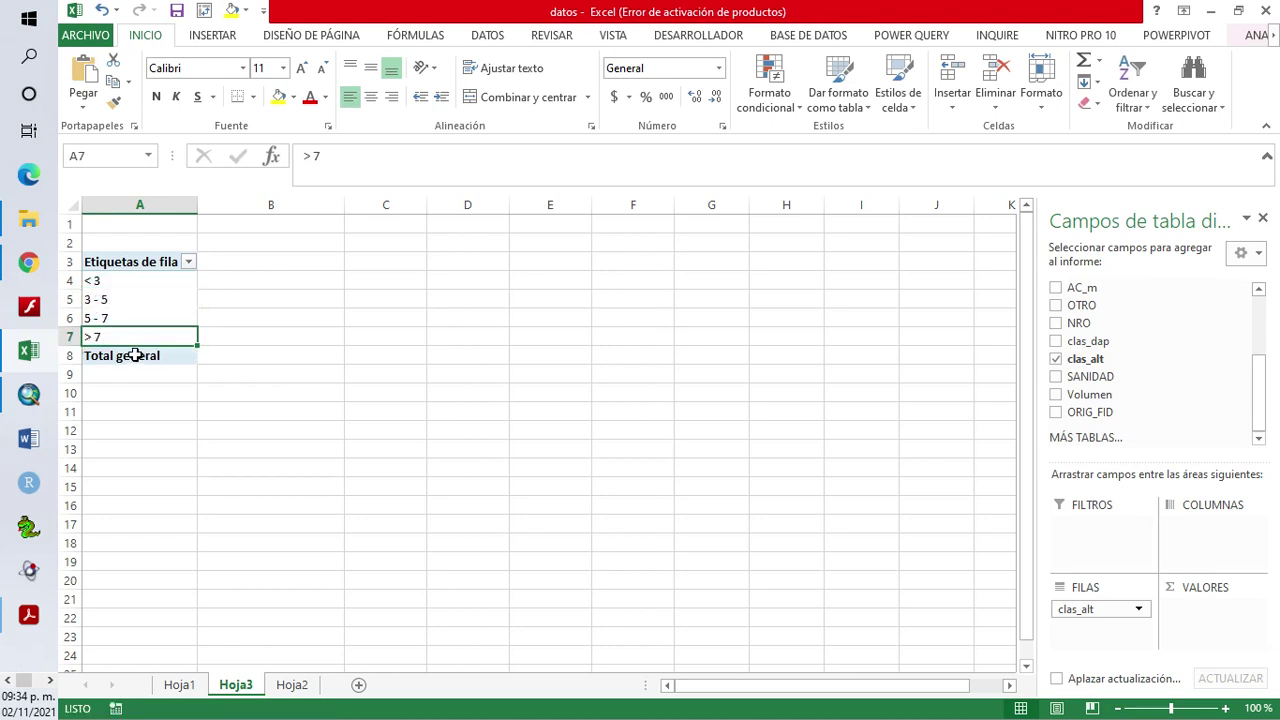
left_click(106, 282)
left_click(118, 300)
left_click(120, 319)
left_click(120, 338)
Add SANIDAD to the pivot table as the column field and its count as the values
mouse_move(1257, 408)
left_mouse_down()
mouse_move(1259, 390)
mouse_move(1261, 413)
left_mouse_up()
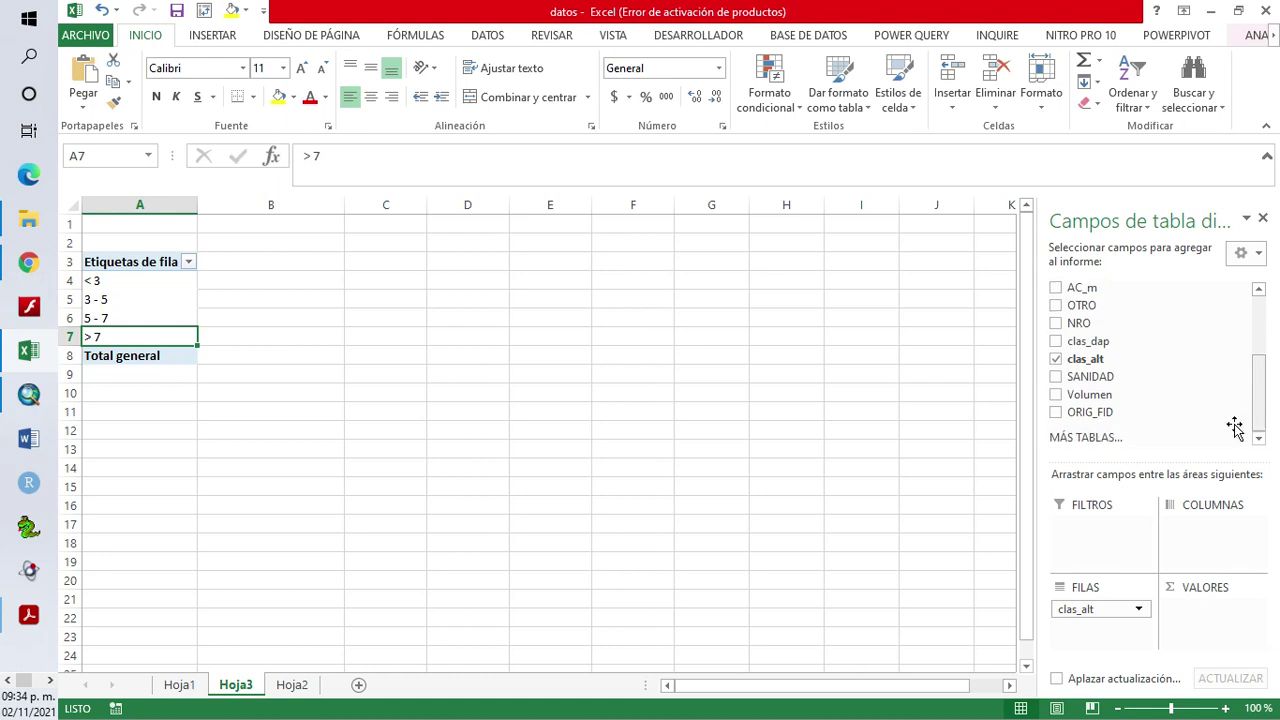
left_click_drag(1114, 377, 1212, 530)
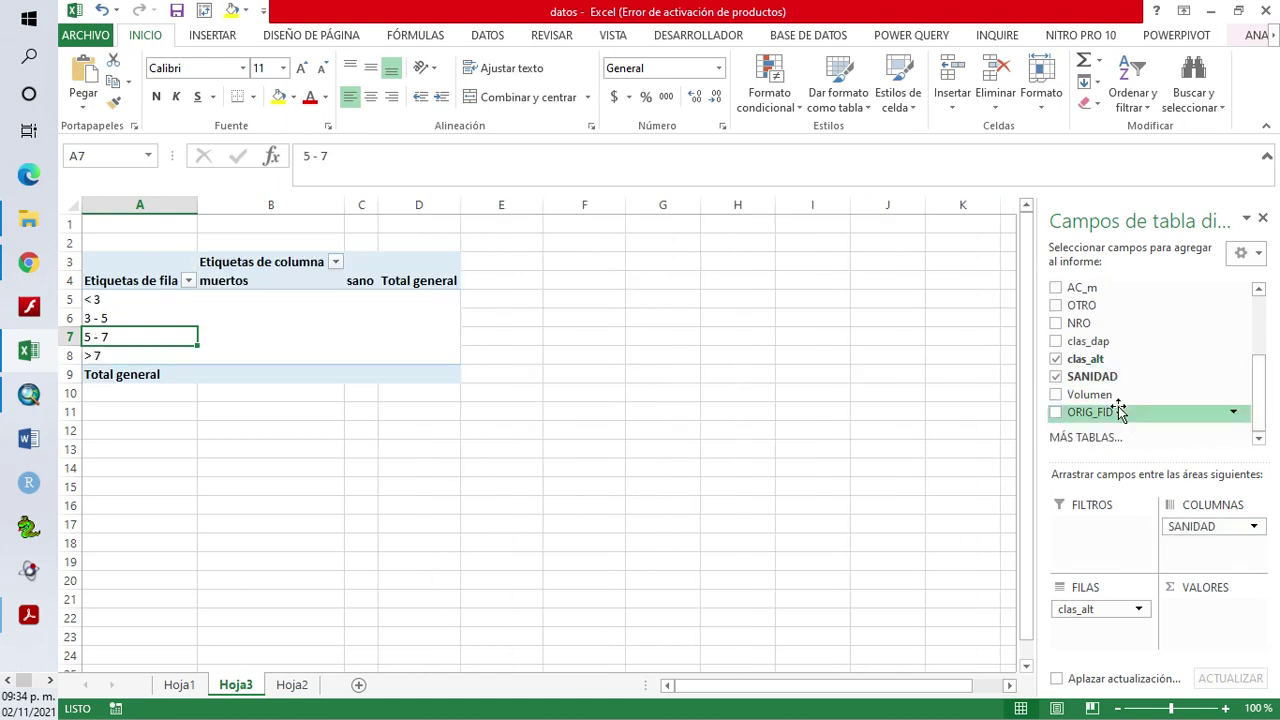
left_click_drag(1104, 376, 1212, 612)
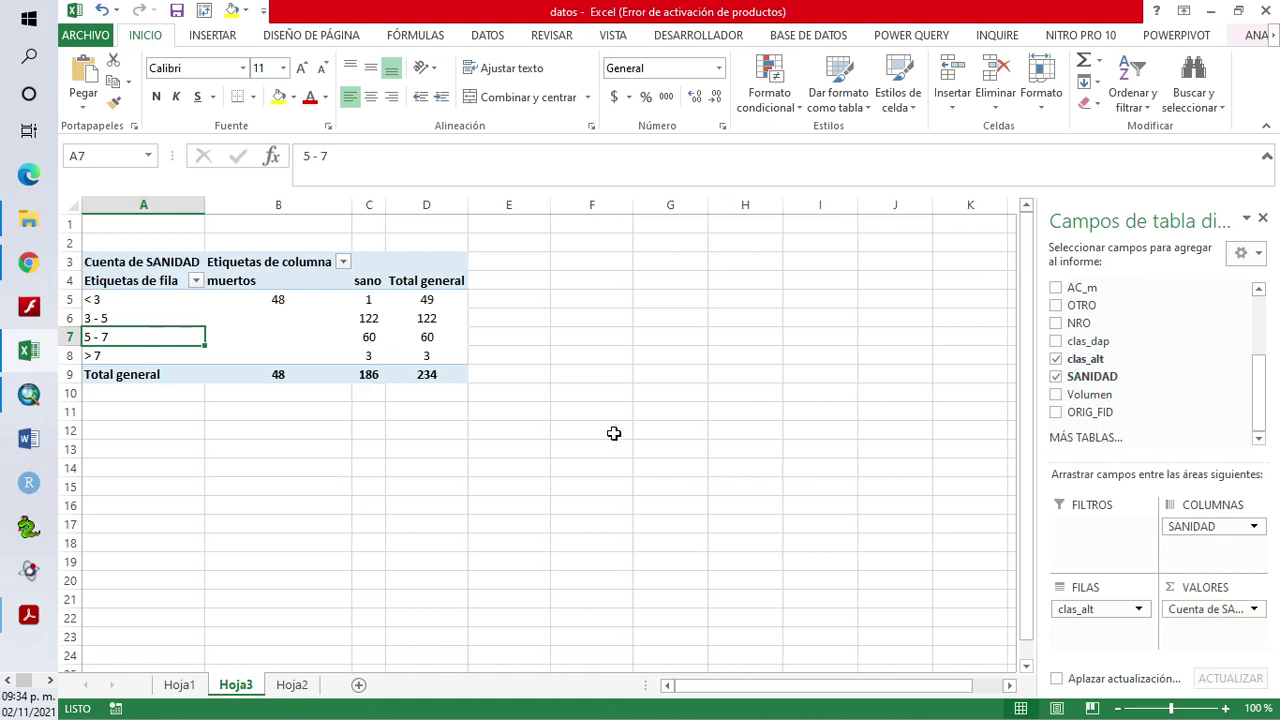
Examine the muertos and sano counts for each height class in the pivot table
left_click(278, 300)
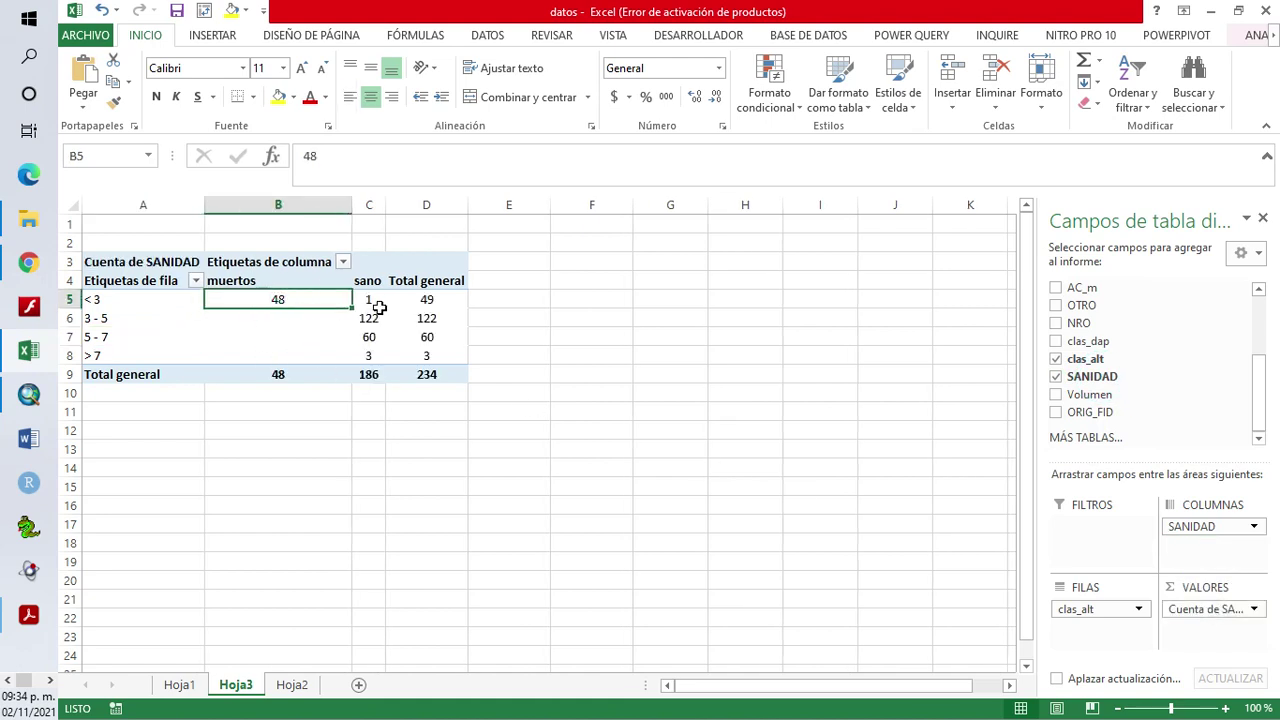
left_click(370, 300)
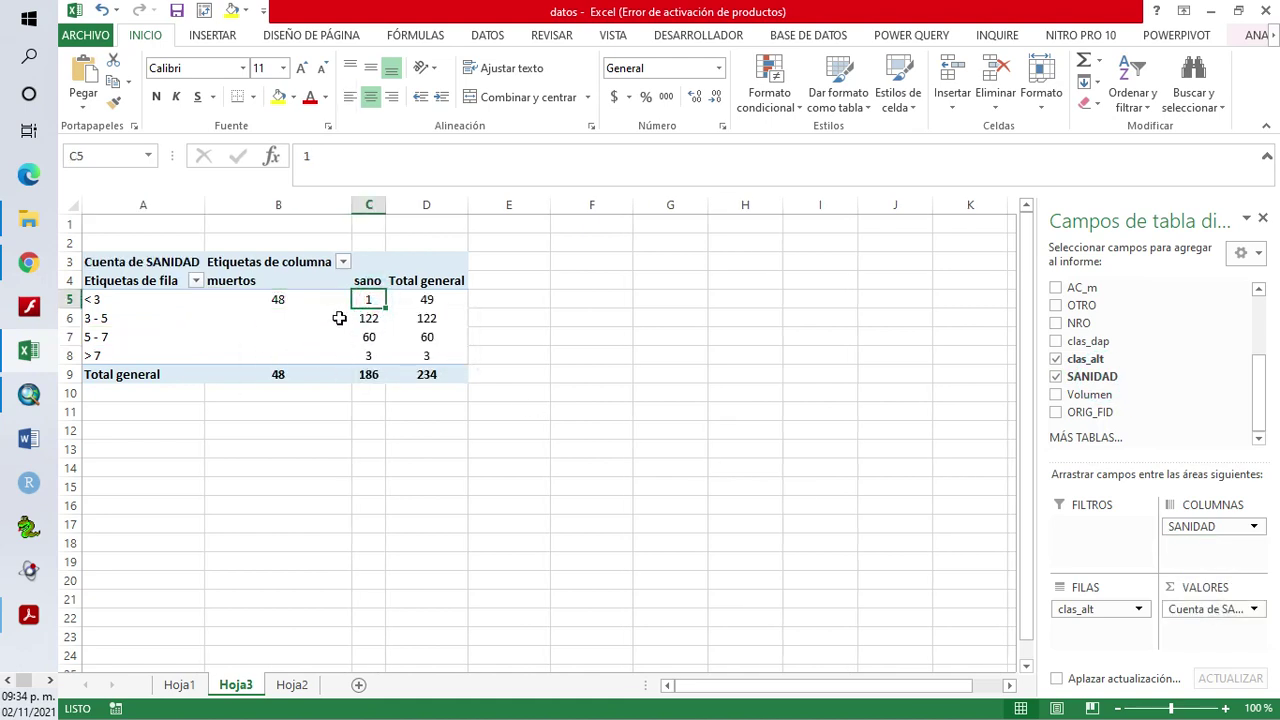
left_click(280, 300)
left_click(370, 299)
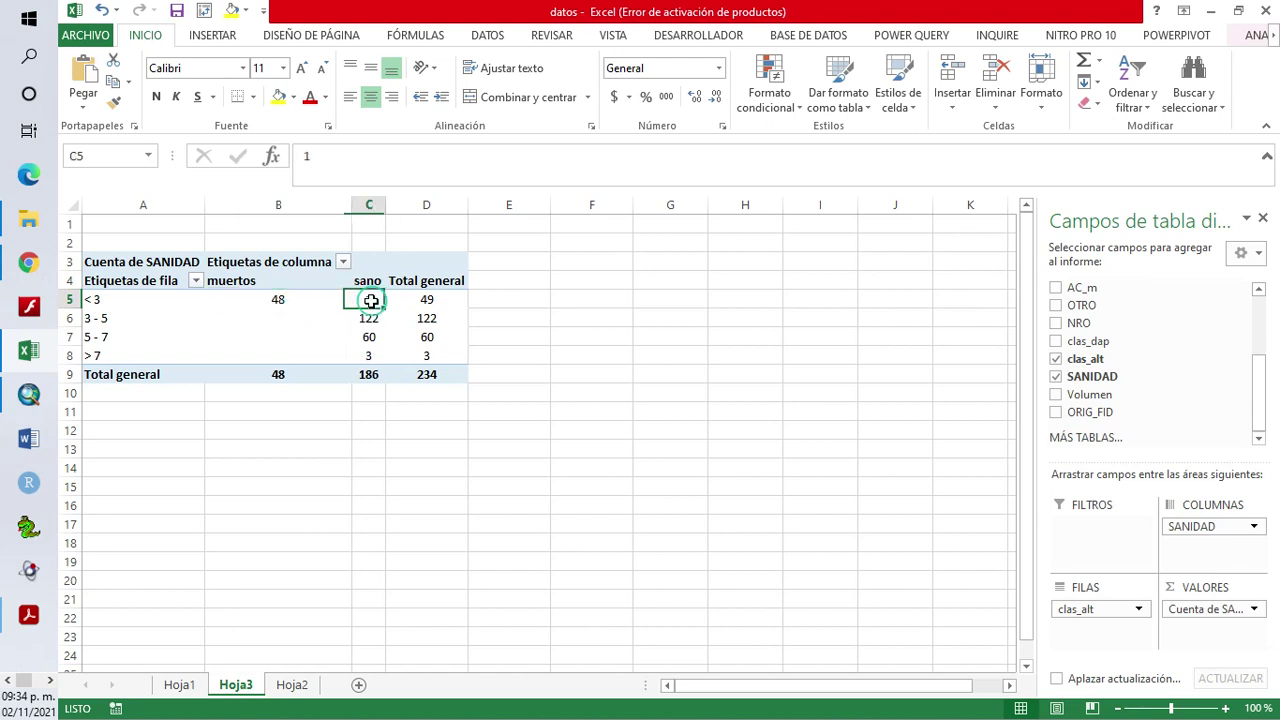
left_click(92, 300)
left_click(323, 318)
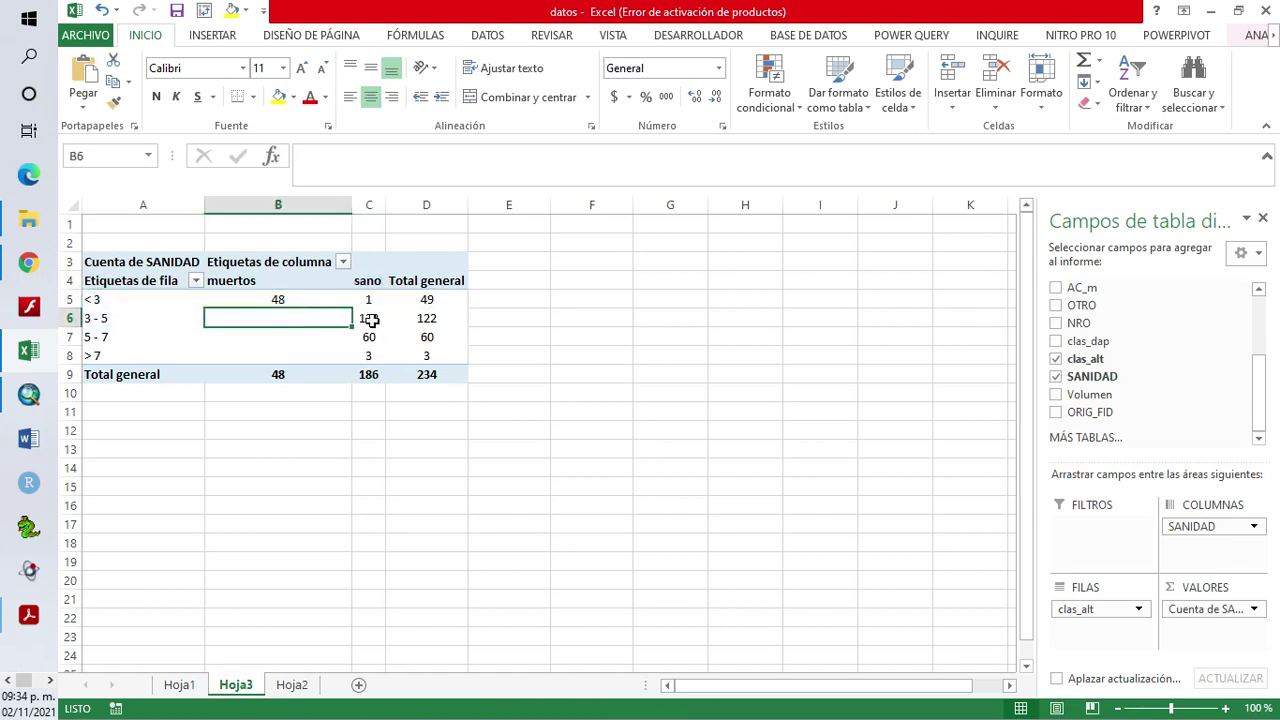
left_click(368, 337)
left_click(369, 357)
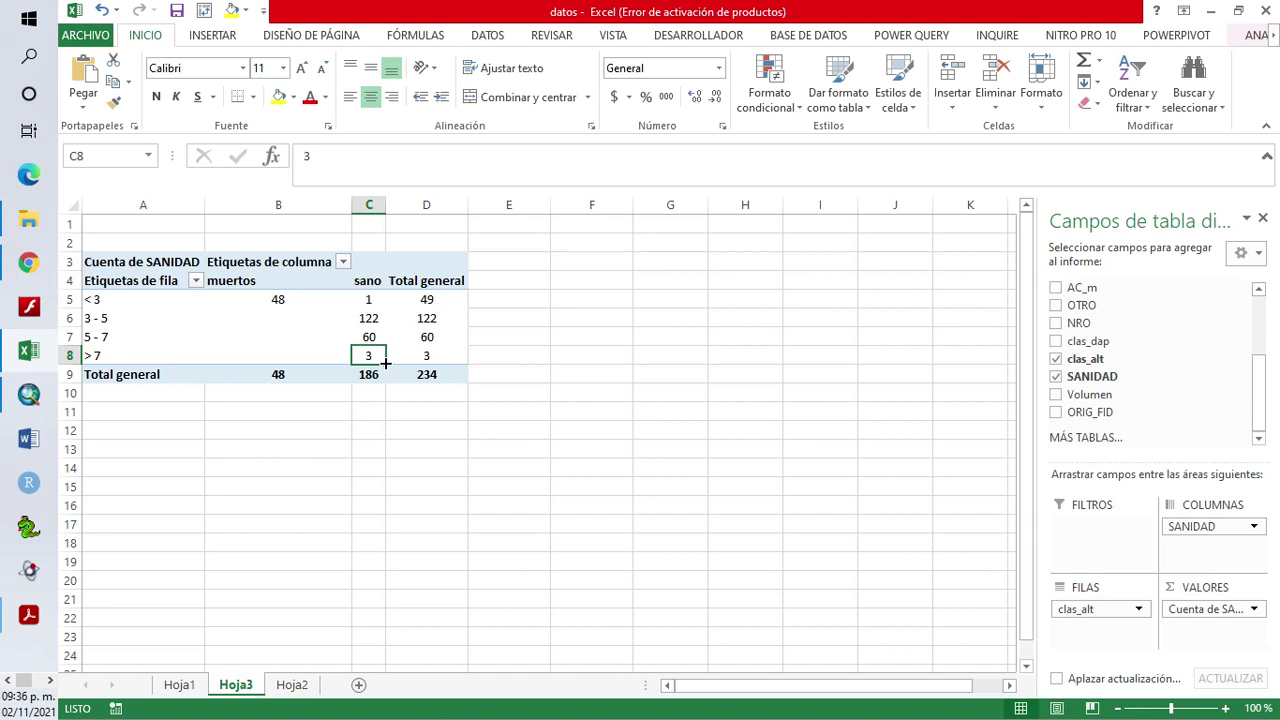
left_click(40, 537)
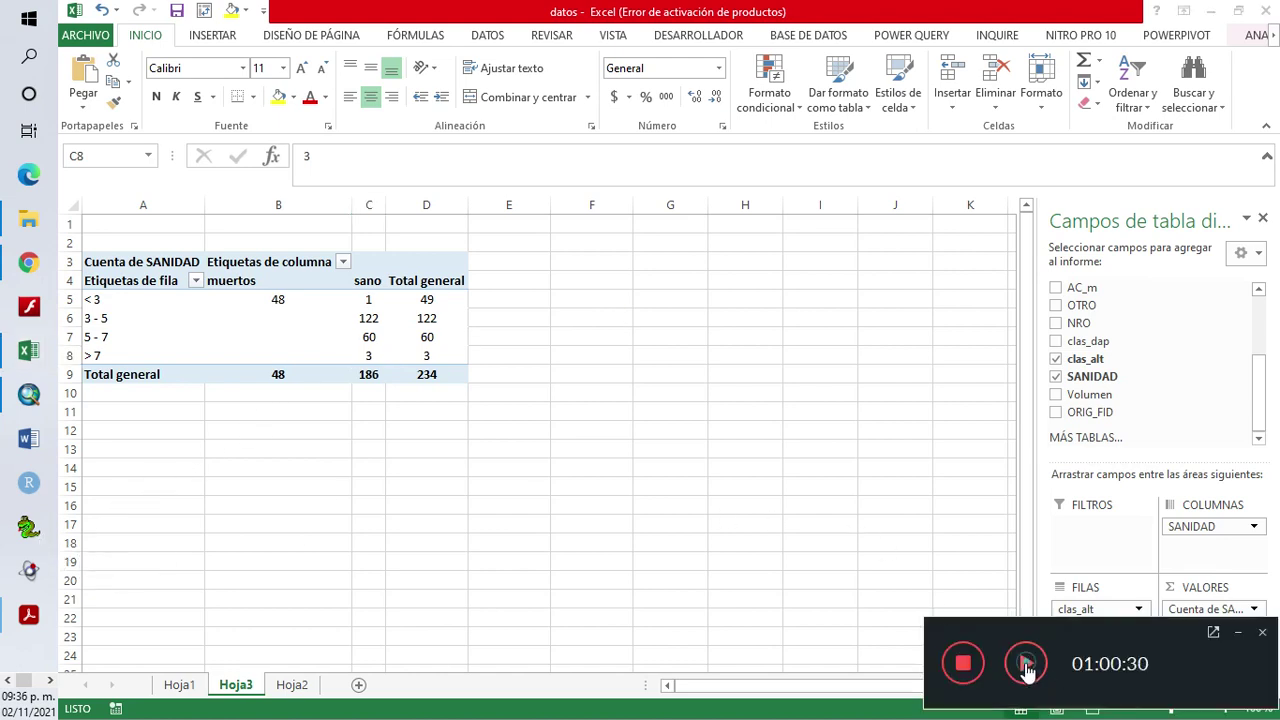
left_click(1027, 664)
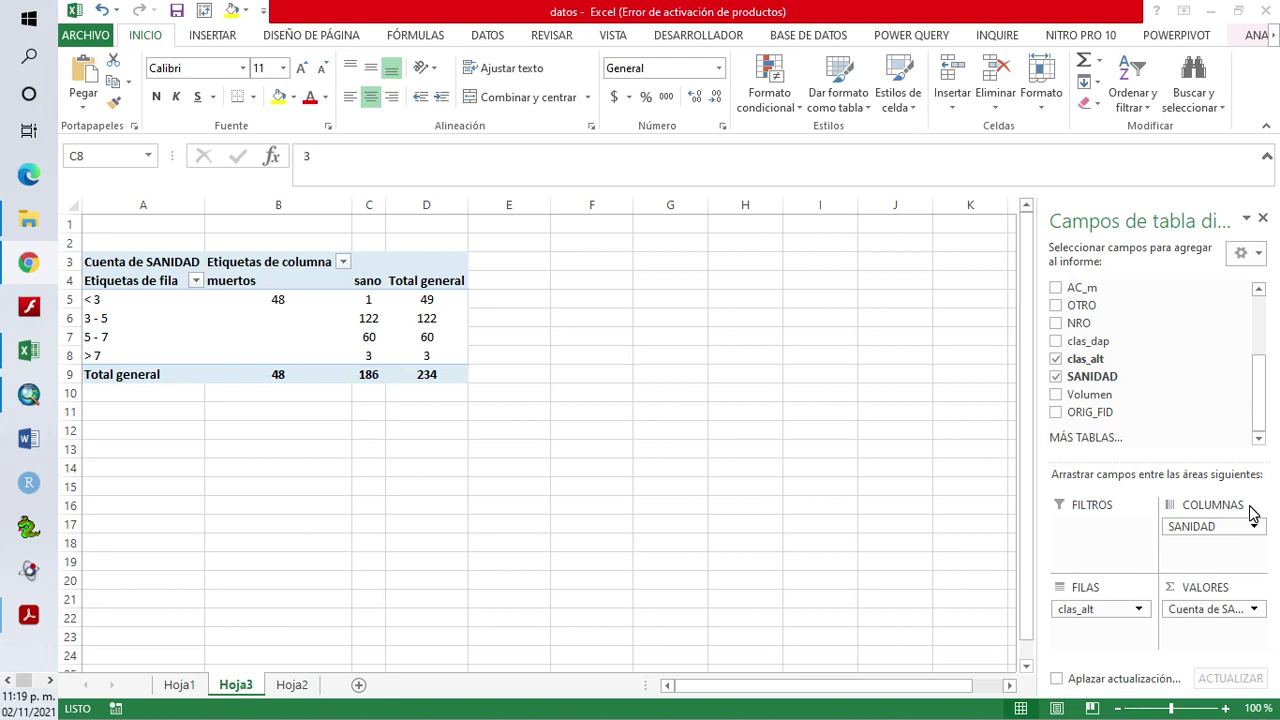
Rearrange the pivot table with SANIDAD as rows, clas_dap as columns, and the count of clas_dap as values
left_click_drag(1108, 612, 980, 572)
left_click_drag(1208, 609, 870, 572)
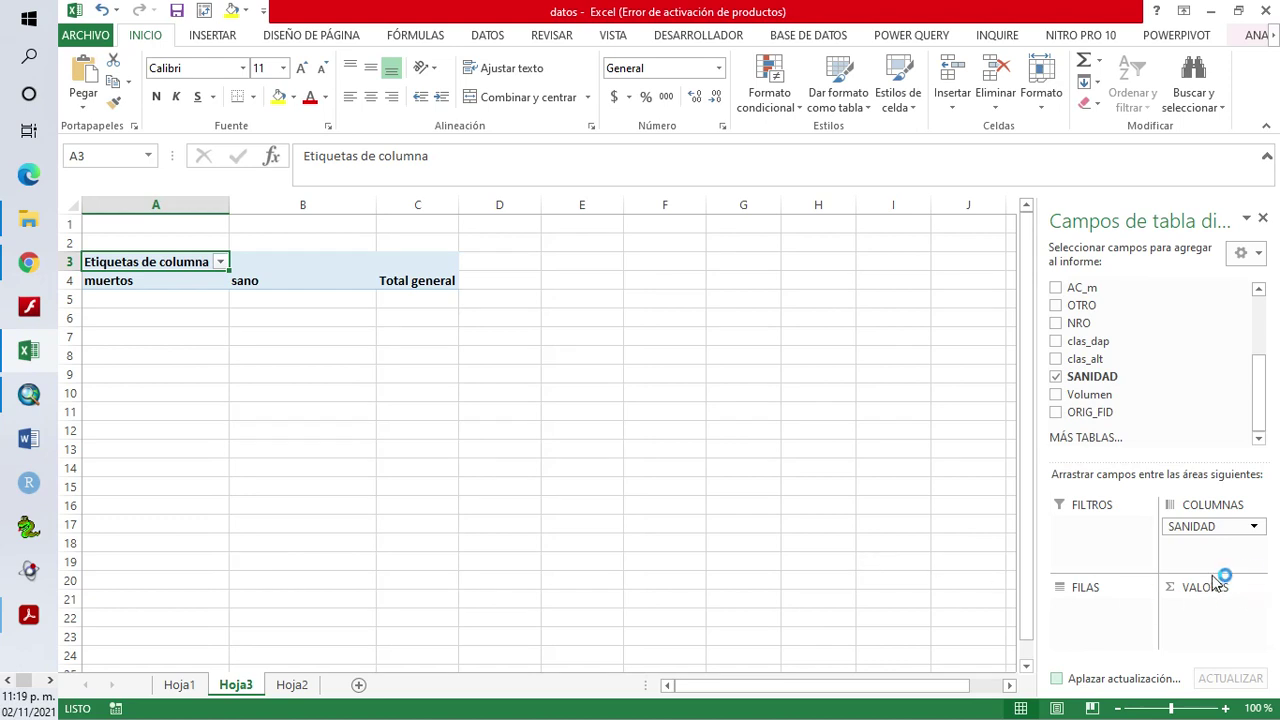
left_click_drag(1200, 530, 1085, 630)
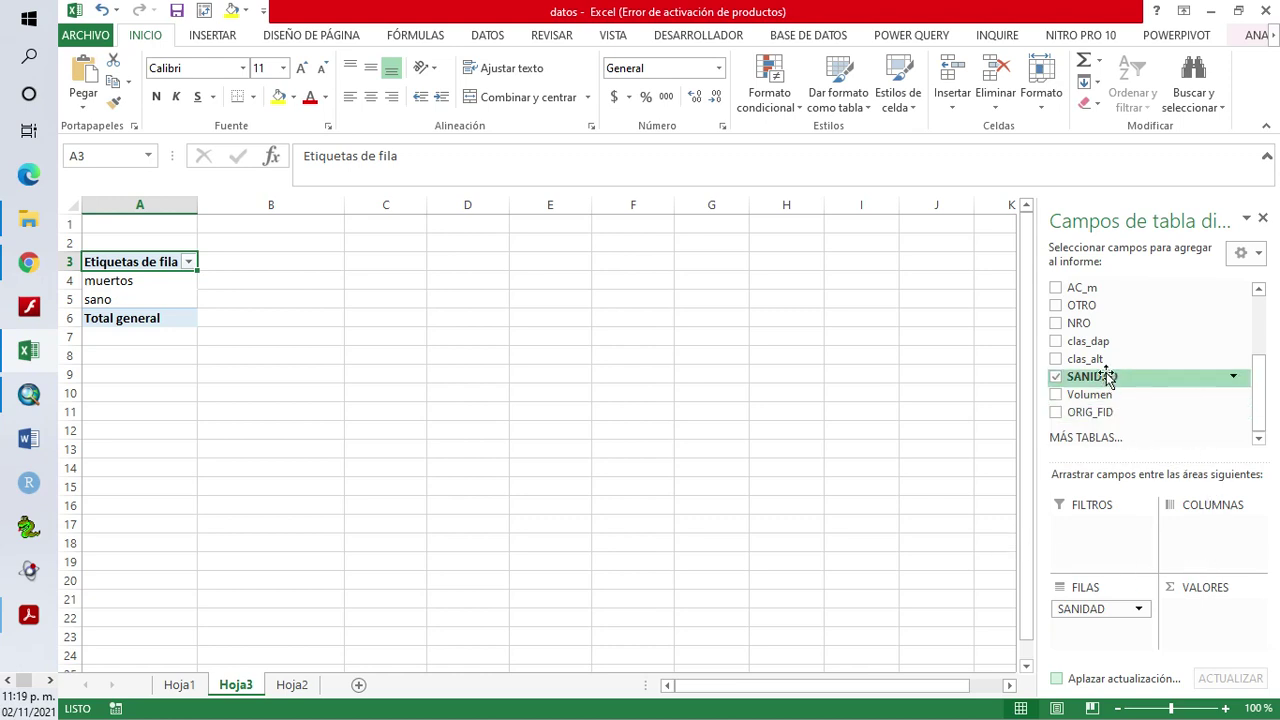
left_click_drag(1088, 341, 1212, 527)
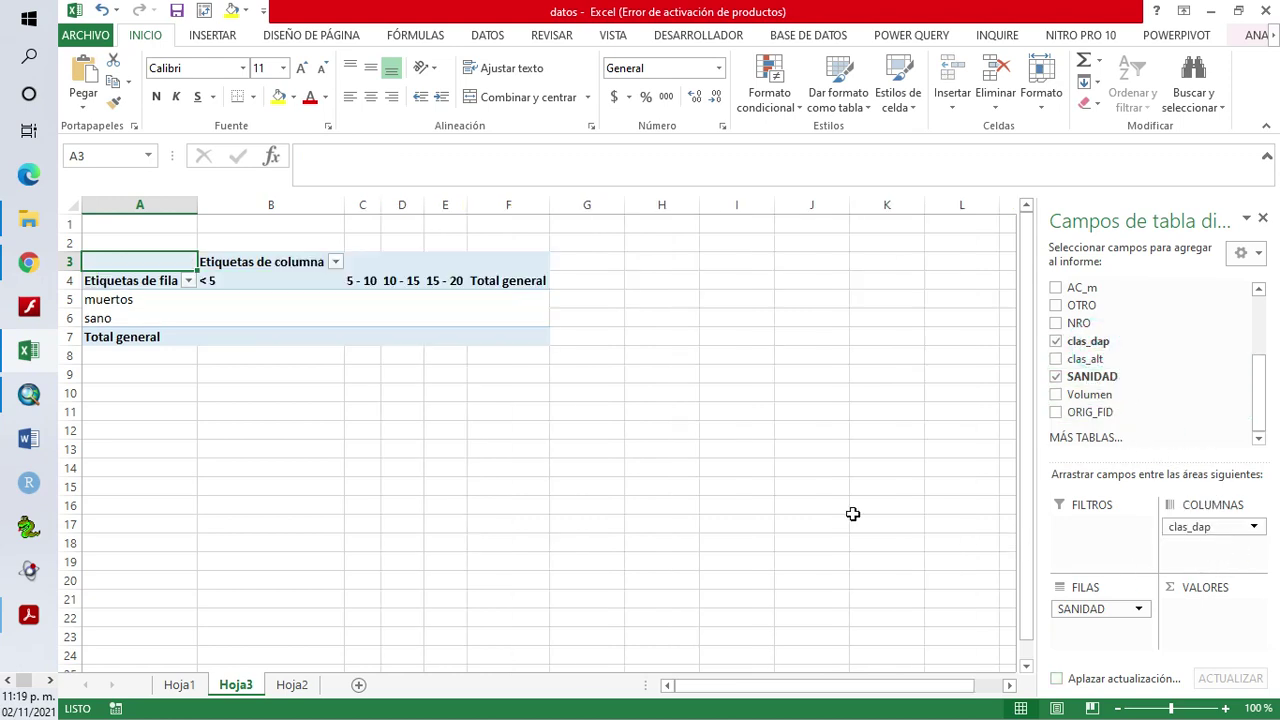
left_click_drag(1095, 348, 1228, 655)
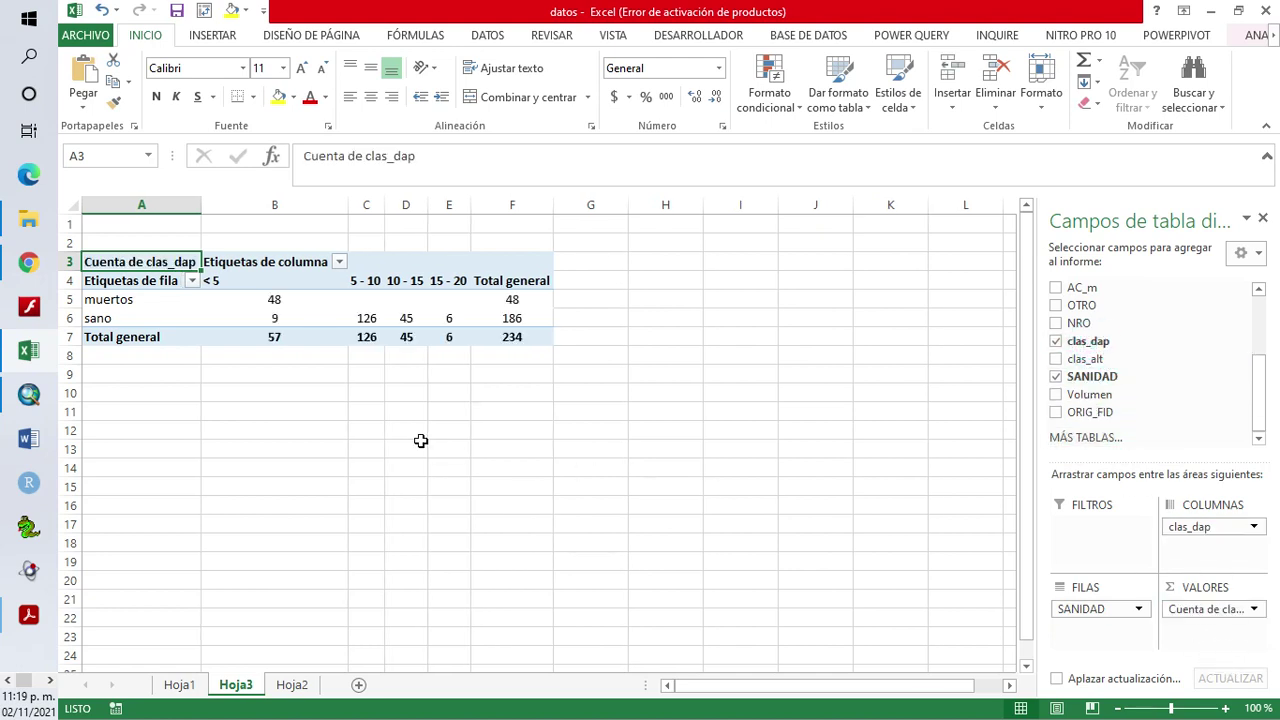
Copy the pivot table range A4:F7 and paste it as plain values starting at I18
left_click(326, 450)
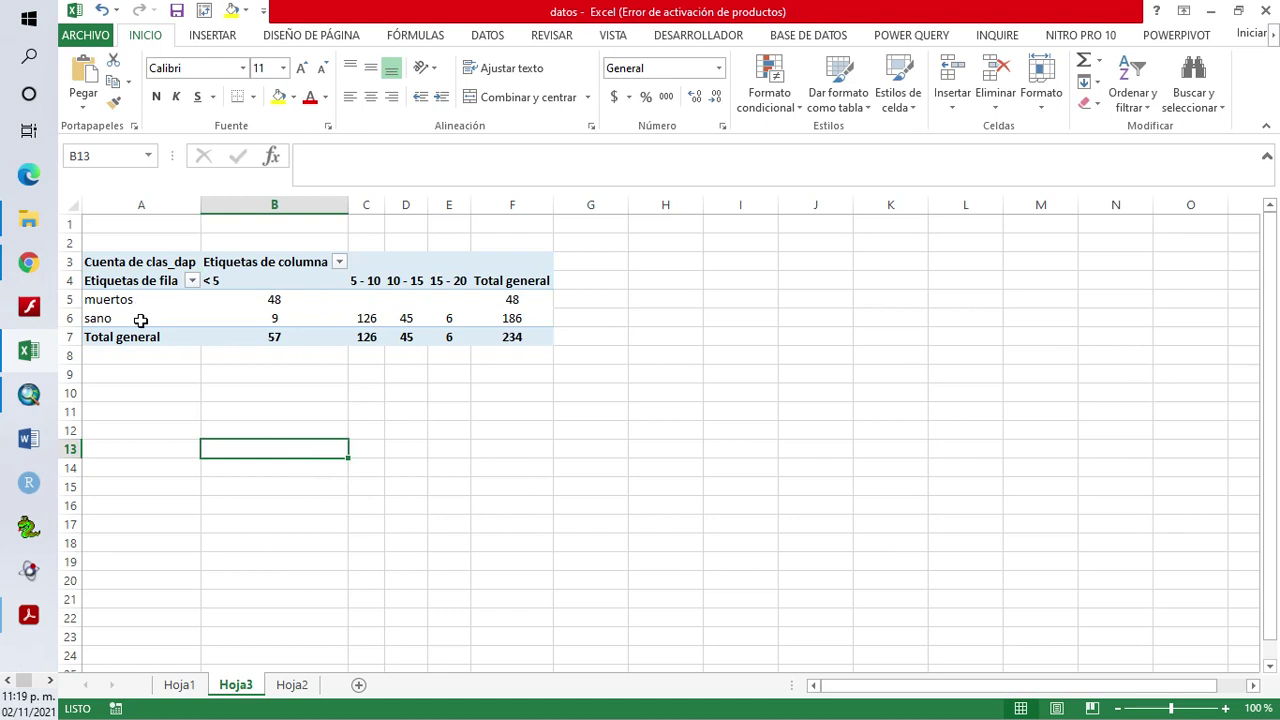
left_click(180, 354)
left_click_drag(130, 280, 508, 341)
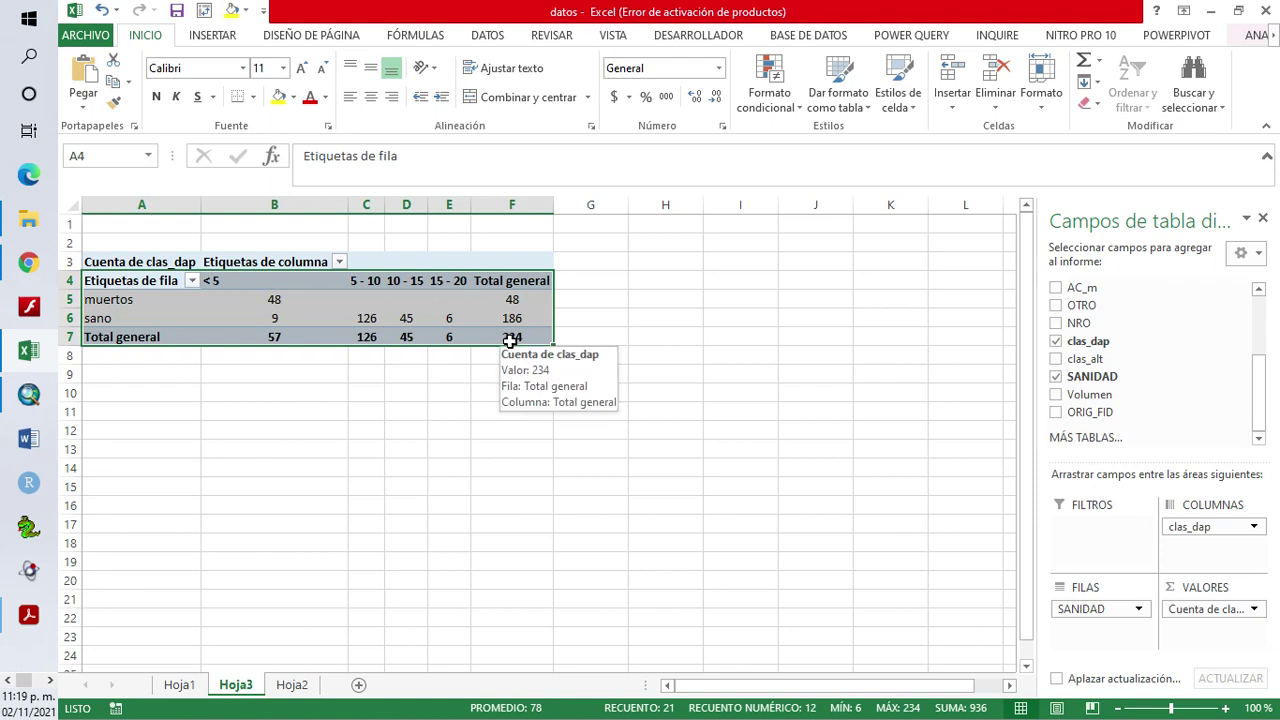
key("ctrl+c")
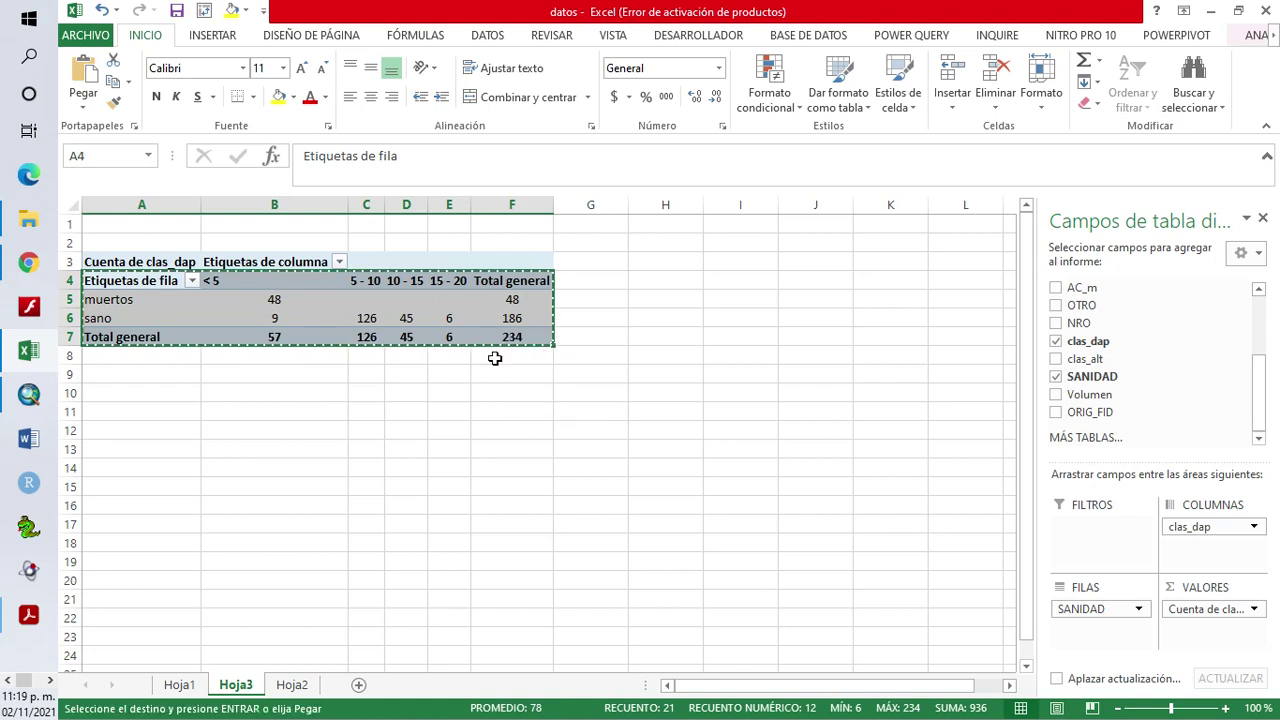
left_click(729, 538)
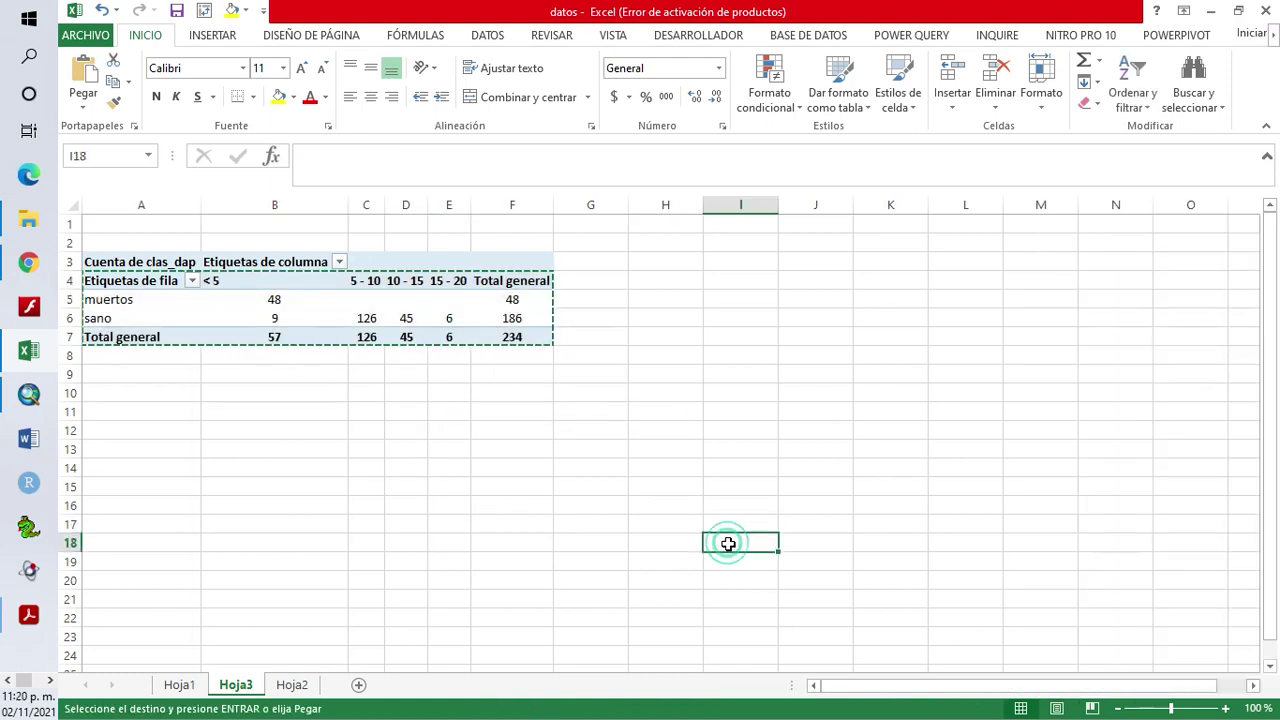
right_click(729, 540)
left_click(790, 254)
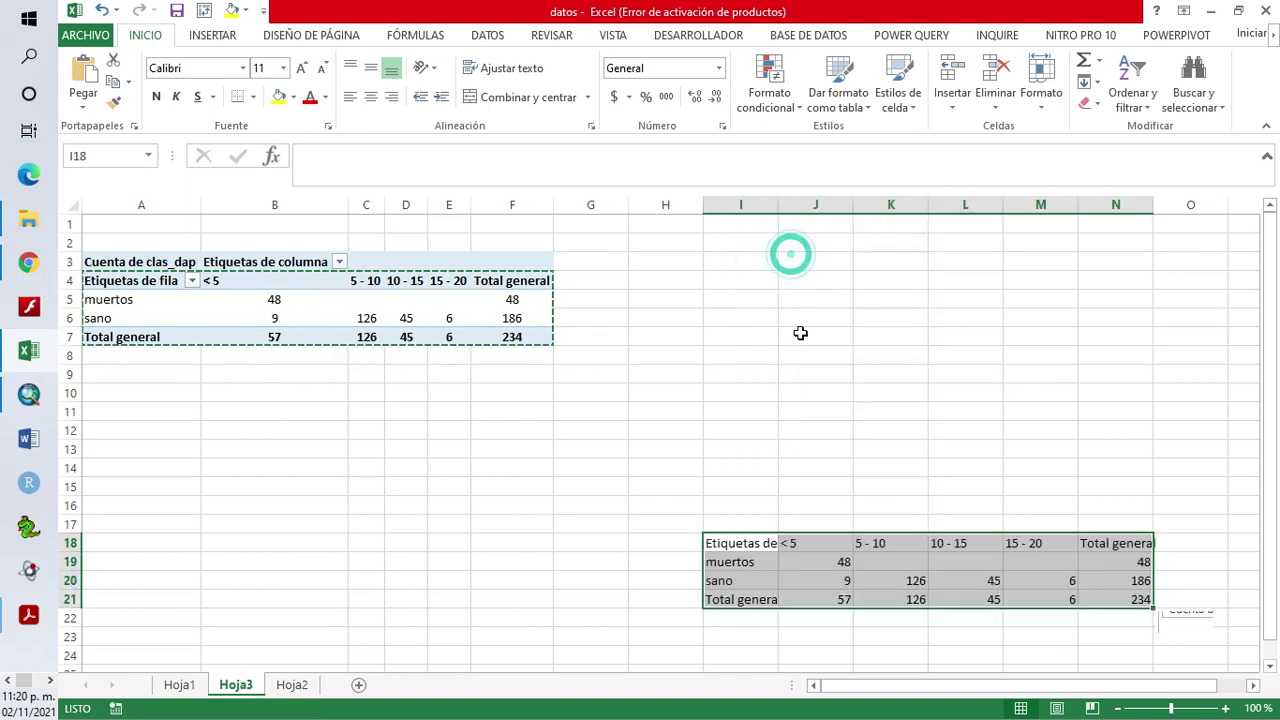
left_click(863, 617)
Replace the row label heading in I18 of the pasted table with "Sanidad"
left_click(741, 540)
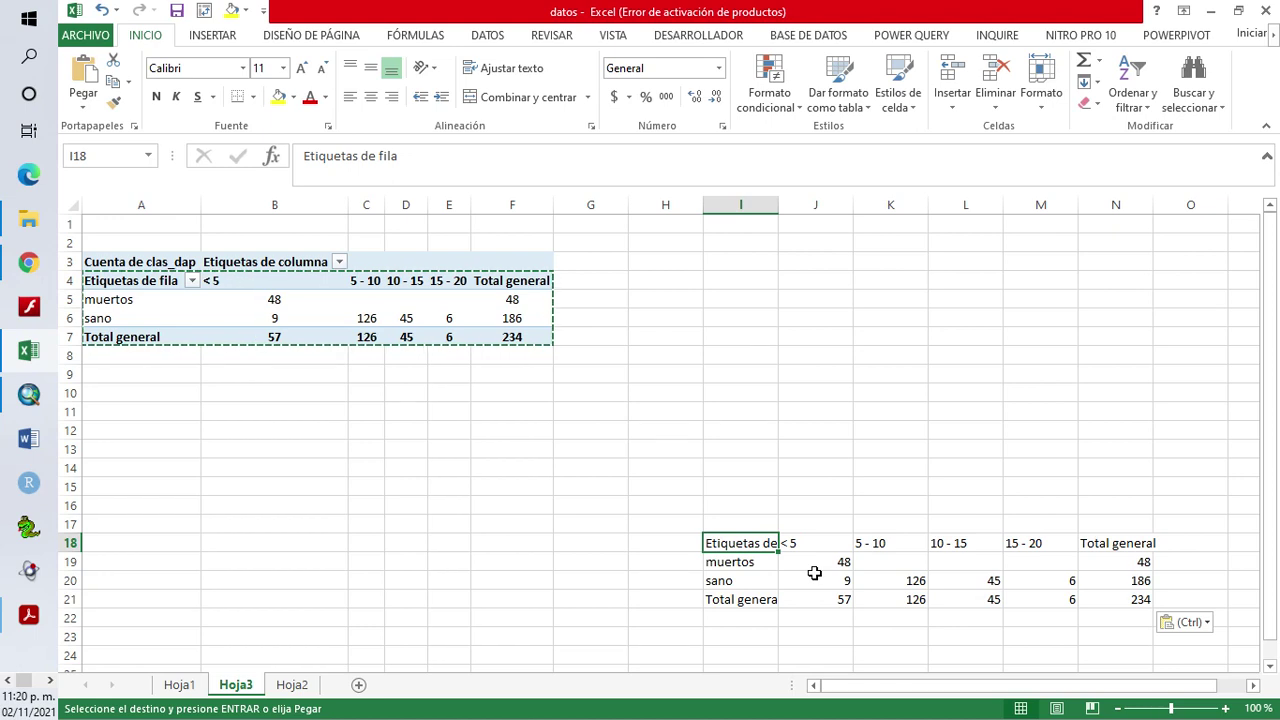
type("SA")
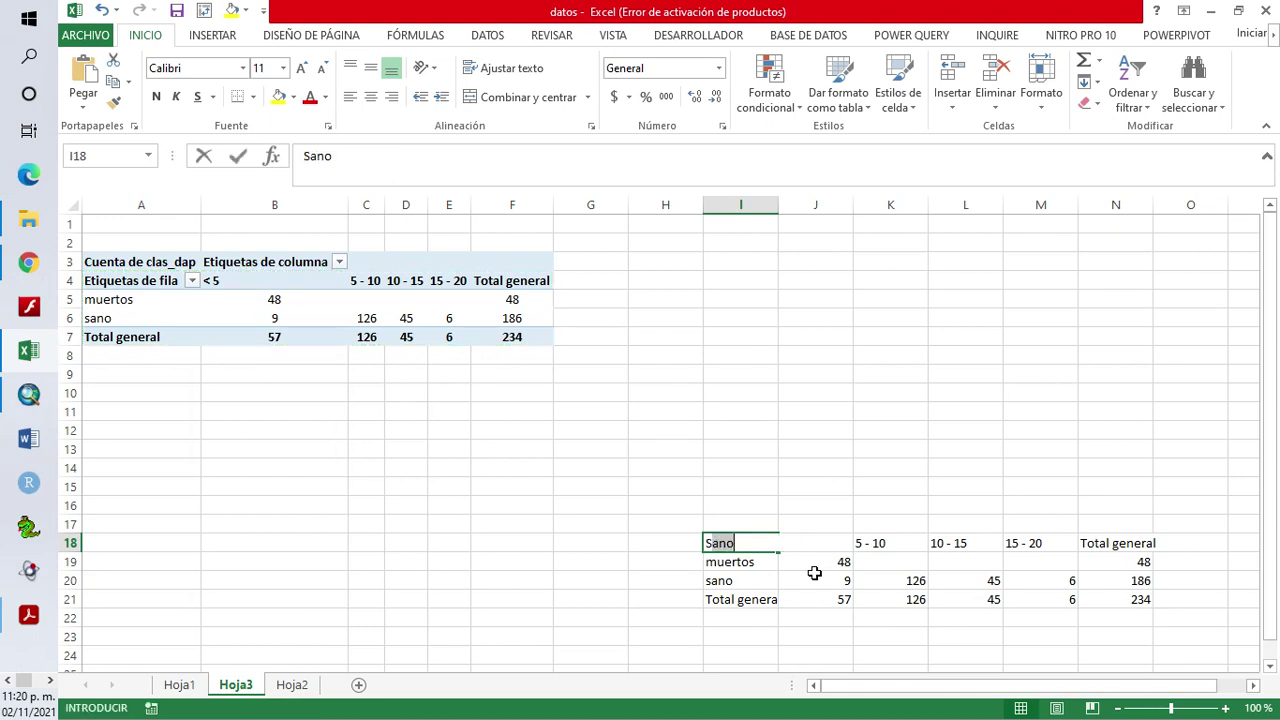
key("Delete")
type("n")
key("BackSpace")
key("BackSpace")
key("BackSpace")
type("Sanidad")
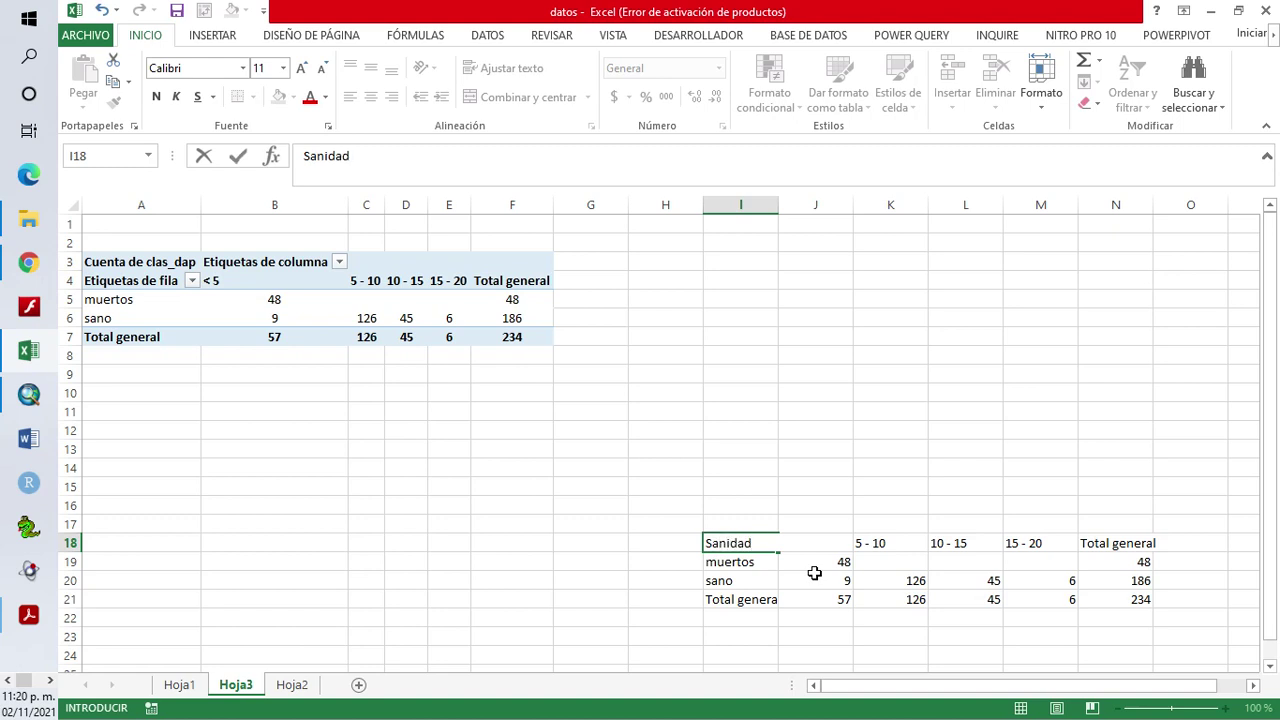
key("Return")
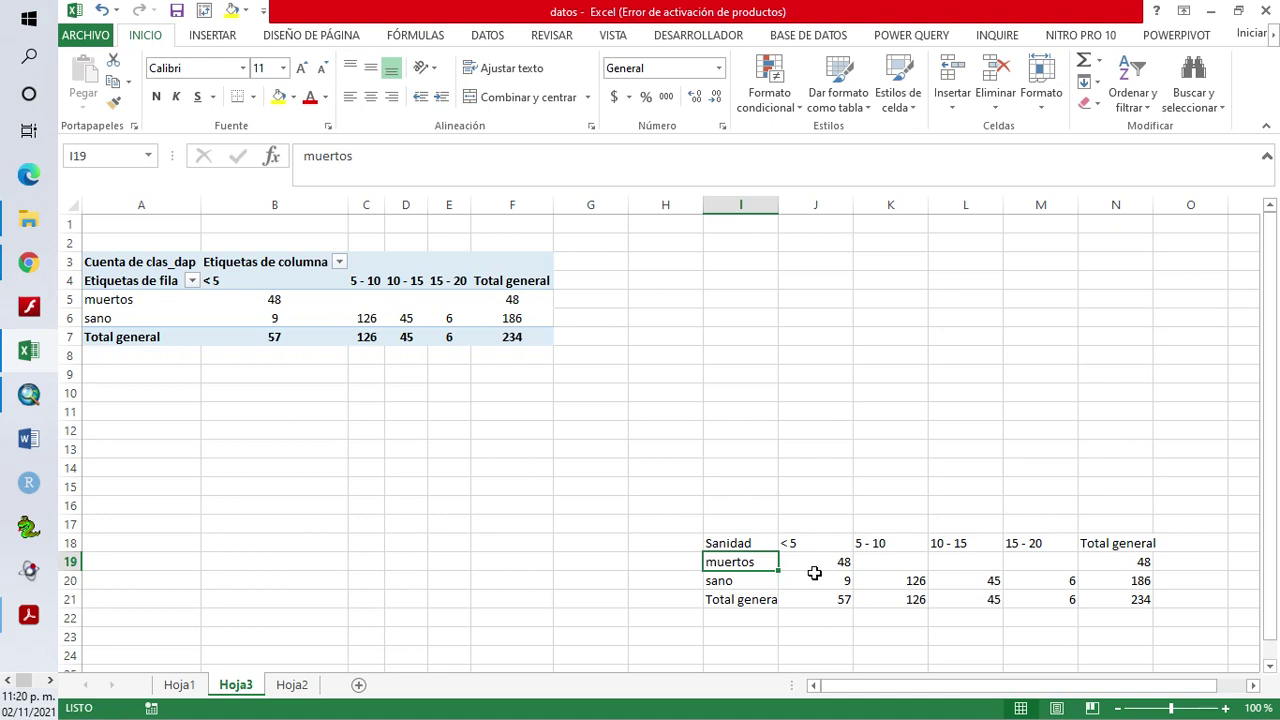
Enter the title "REPORTE DE LA PLANTACION POR CLASE DIAMETRICA" in I17 above the pasted table
left_click(760, 527)
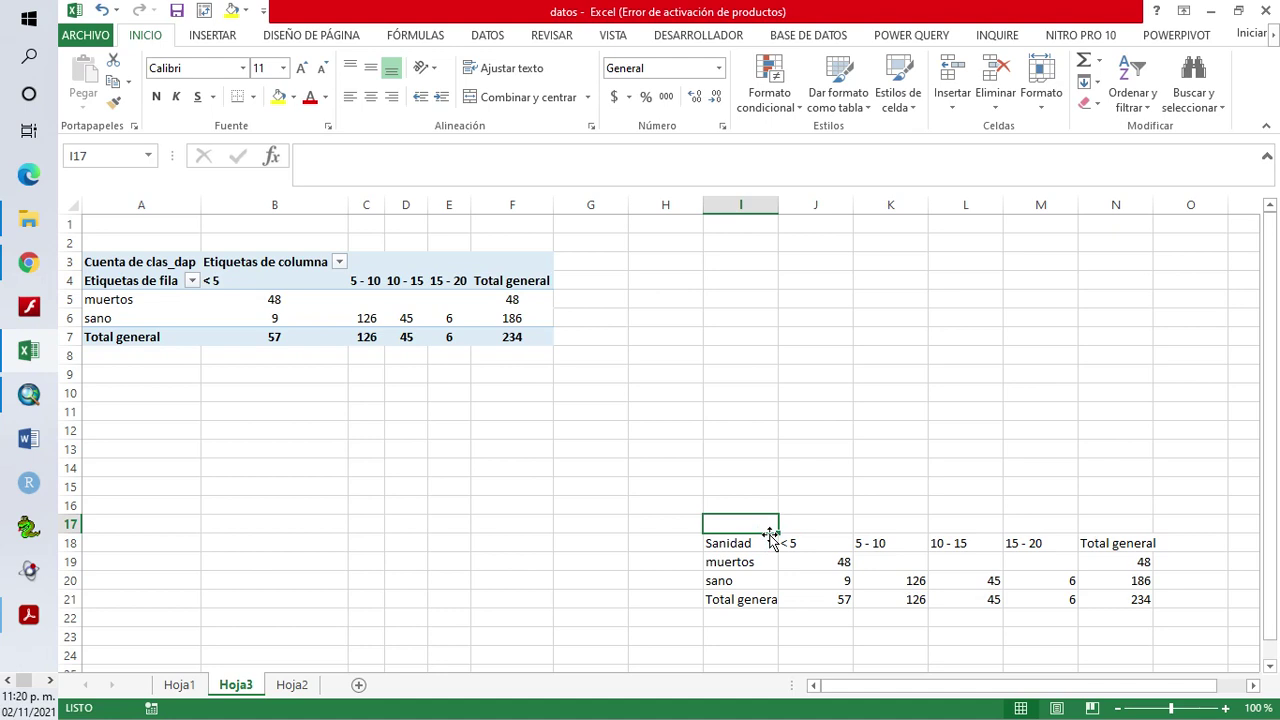
key("Right")
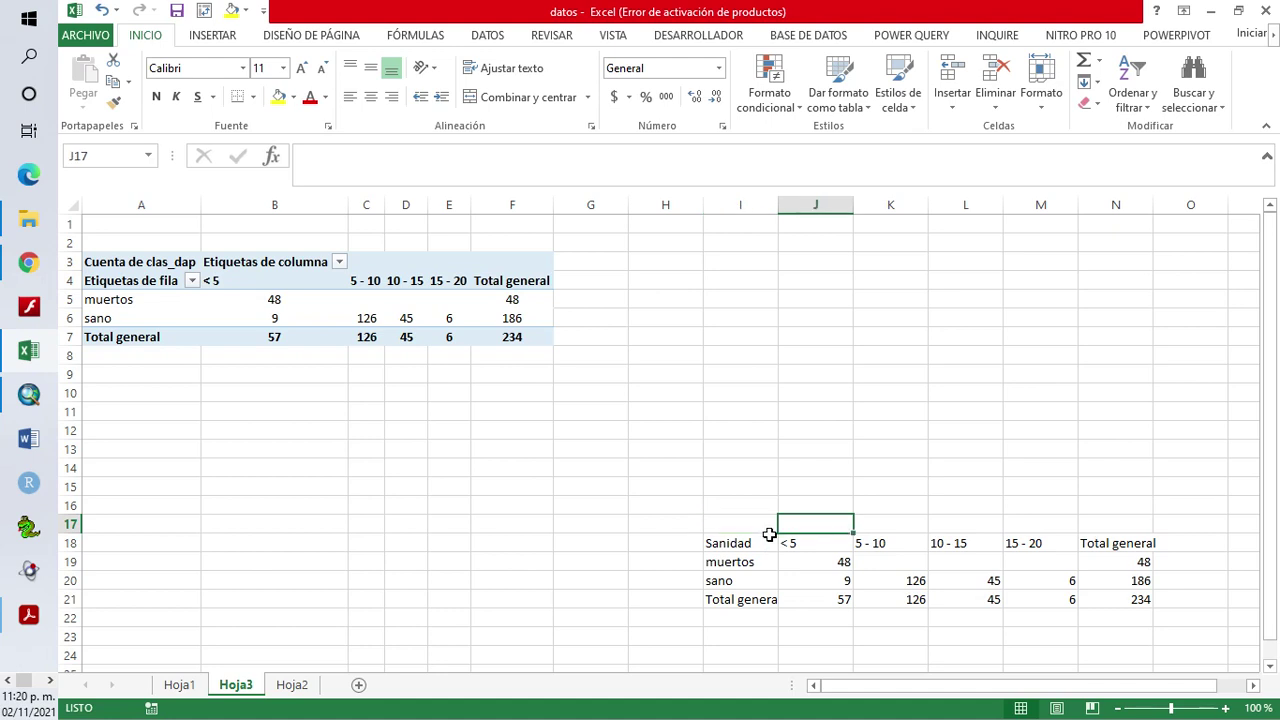
left_click(769, 536)
left_click(736, 525)
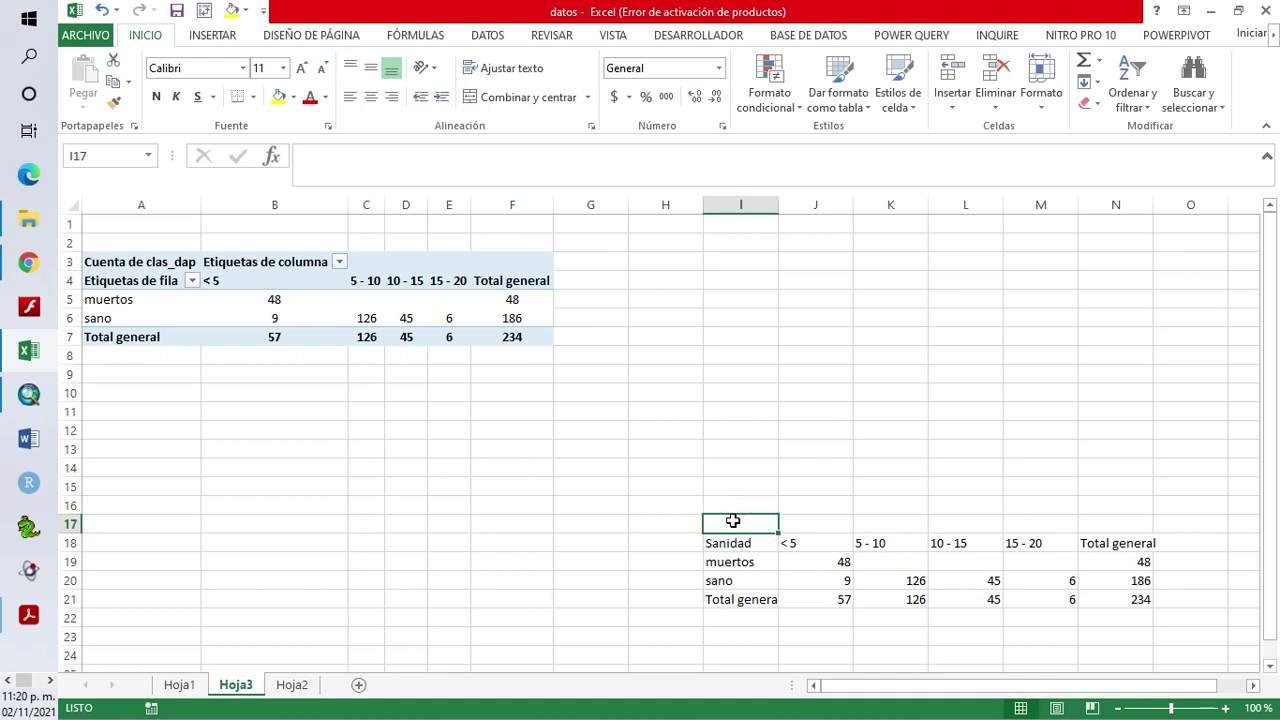
type("REPORTE DE LA PLANTACION POR CL")
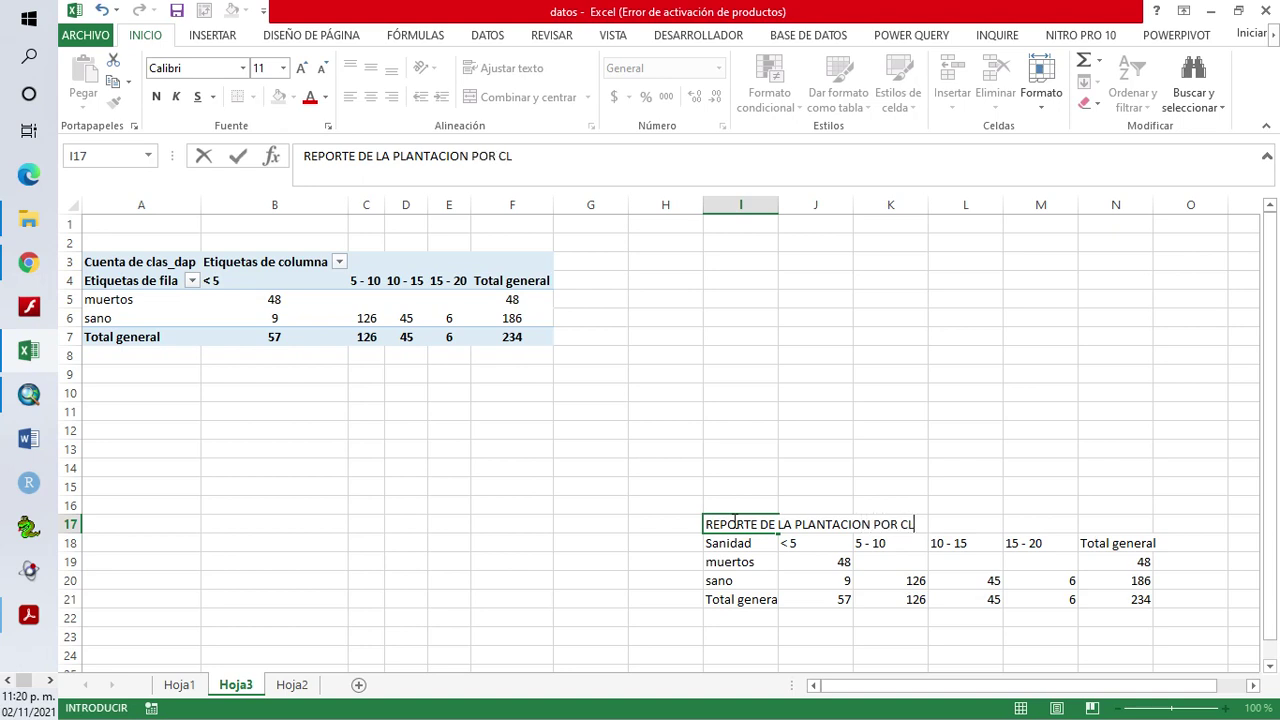
type("ASE DIAMETRICA")
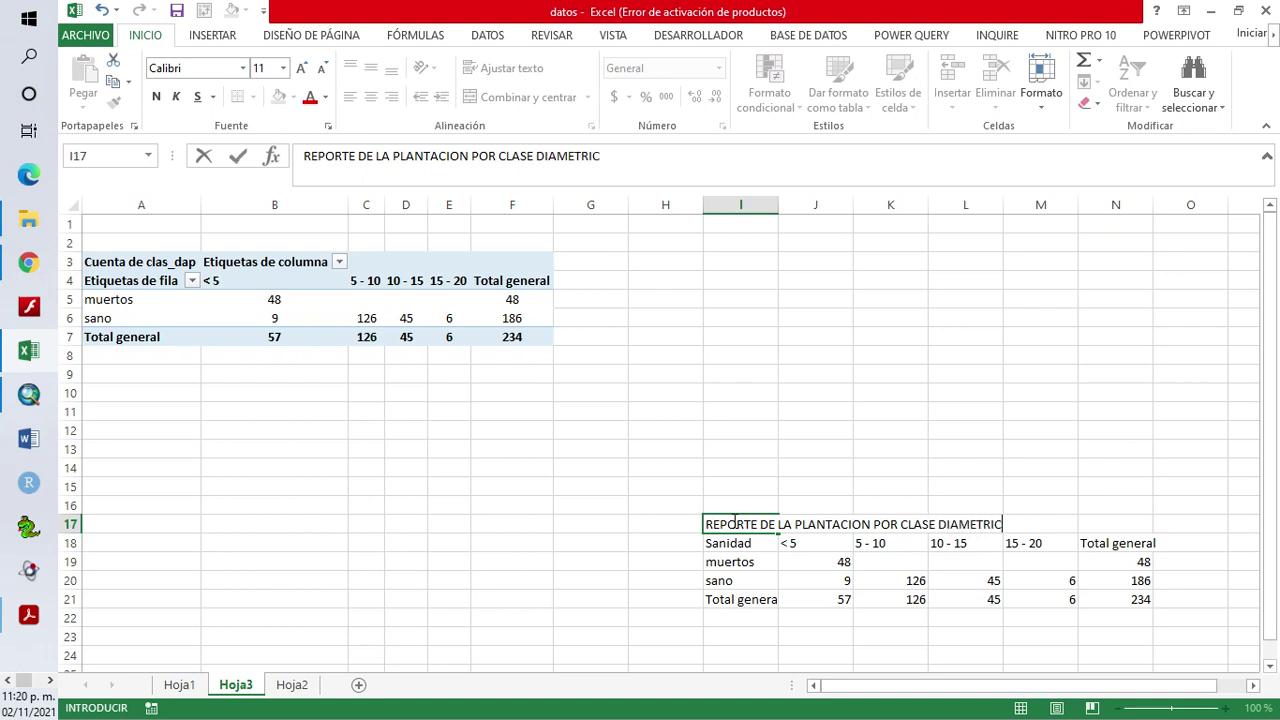
left_click(862, 636)
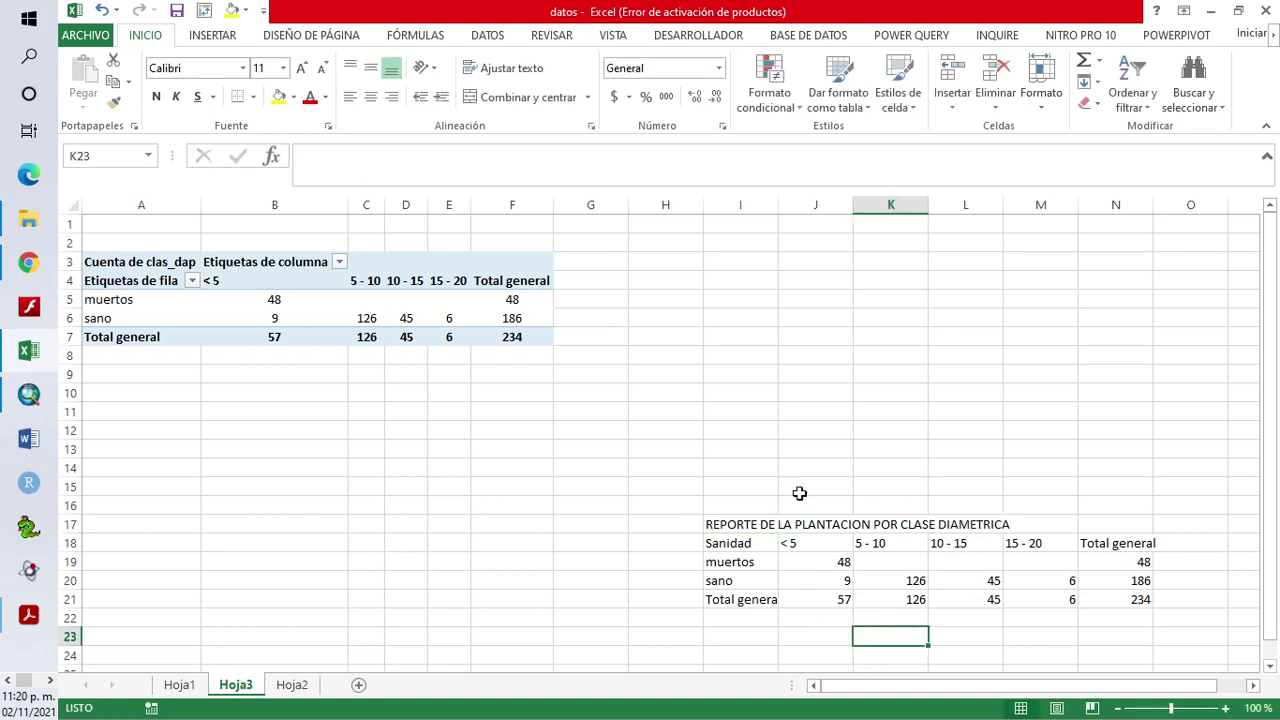
Try fitting column I's width to its contents, and undo the change
double_click(777, 208)
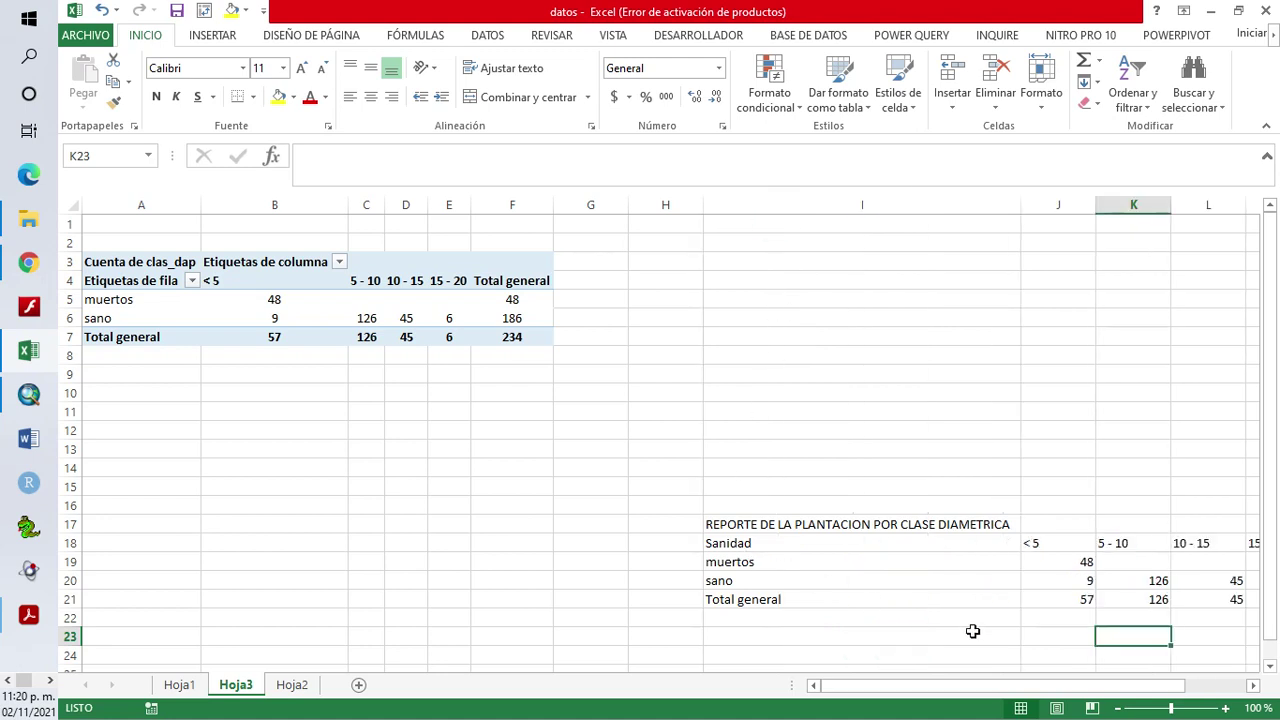
key("ctrl+z")
left_click(745, 600)
Merge and centre the title "REPORTE DE LA PLANTACION POR CLASE DIAMETRICA" across I17:N17
left_click_drag(753, 525, 1117, 527)
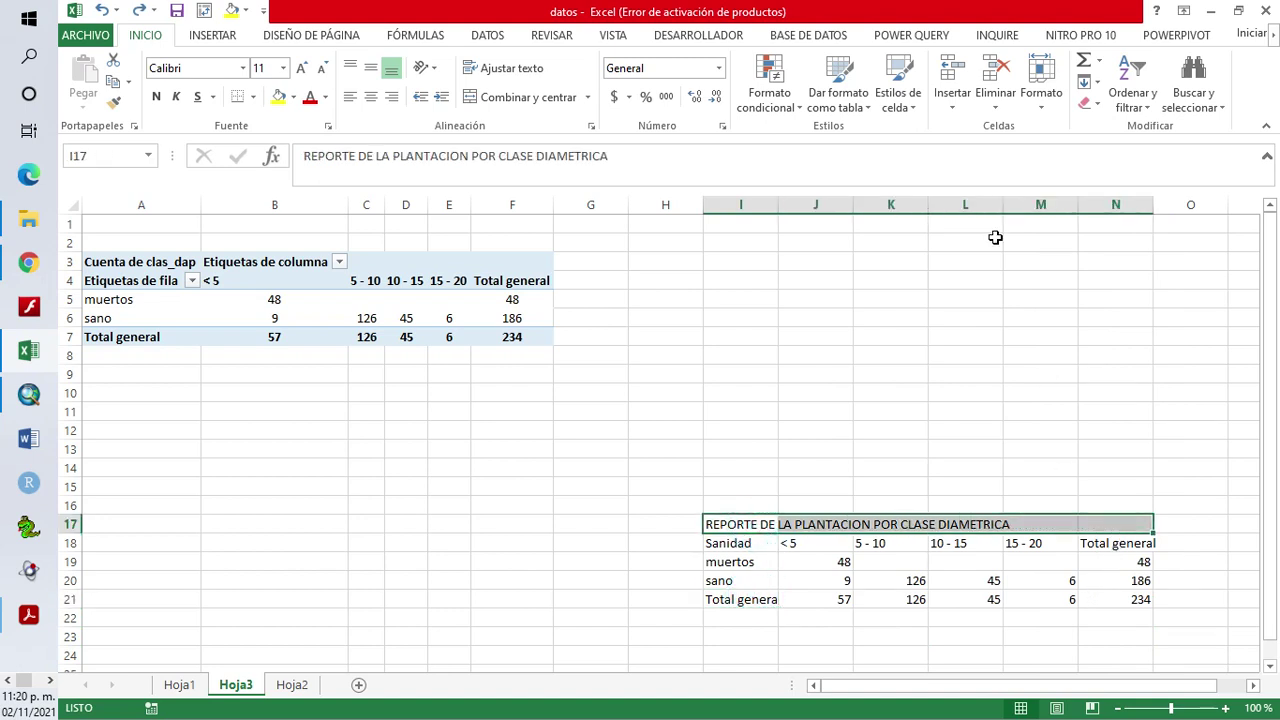
left_click(524, 98)
left_click(903, 631)
left_click_drag(766, 524, 771, 543)
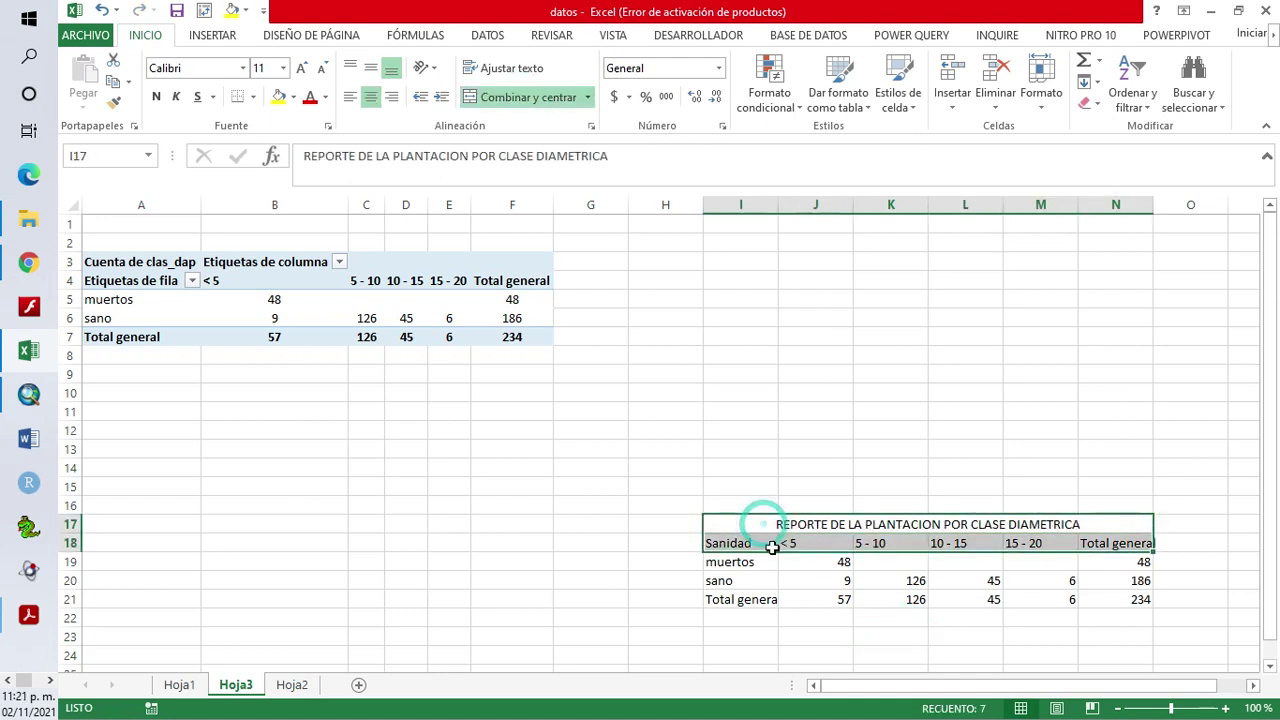
left_click(785, 614)
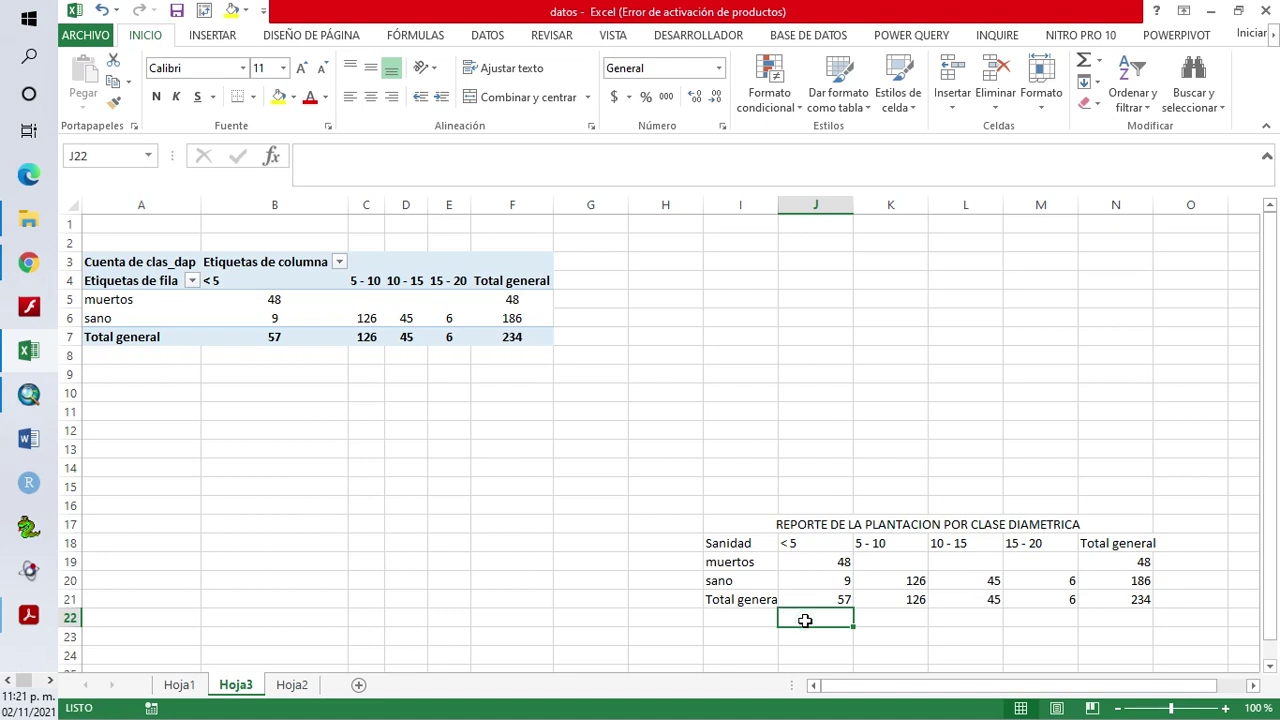
Widen column I slightly to show its labels and fit column N to its contents
left_click_drag(778, 205, 786, 206)
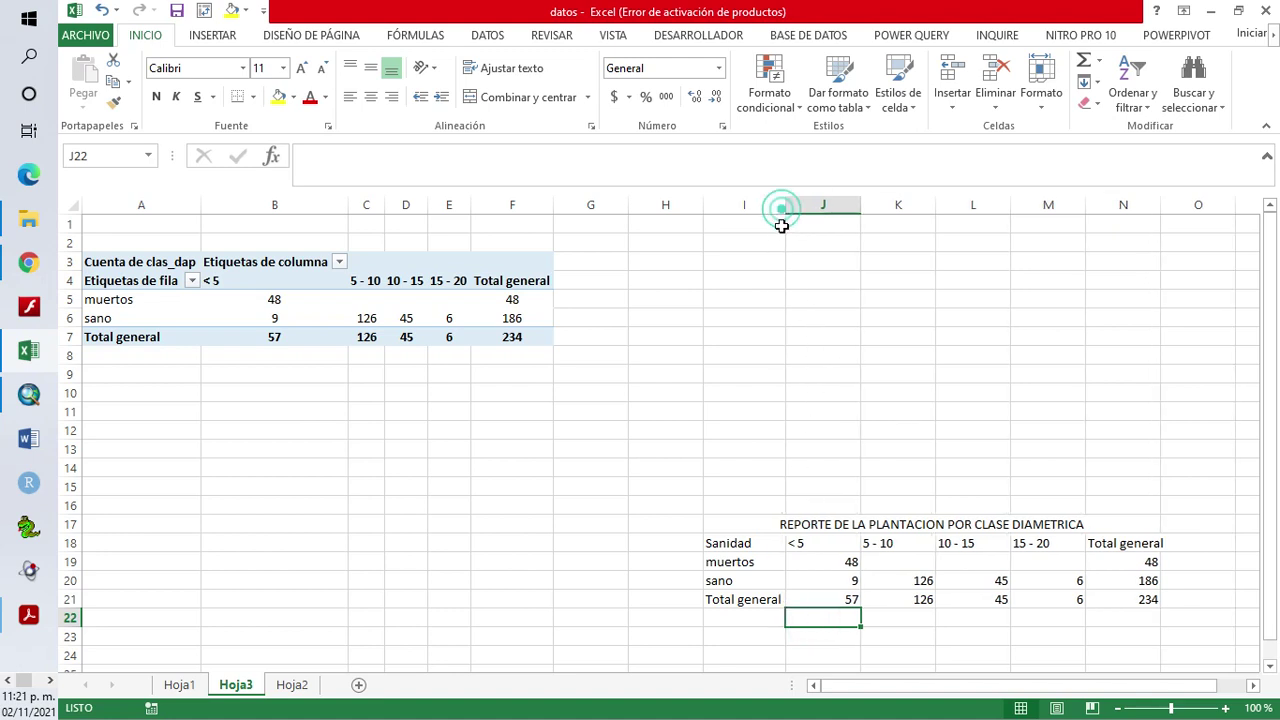
left_click(794, 655)
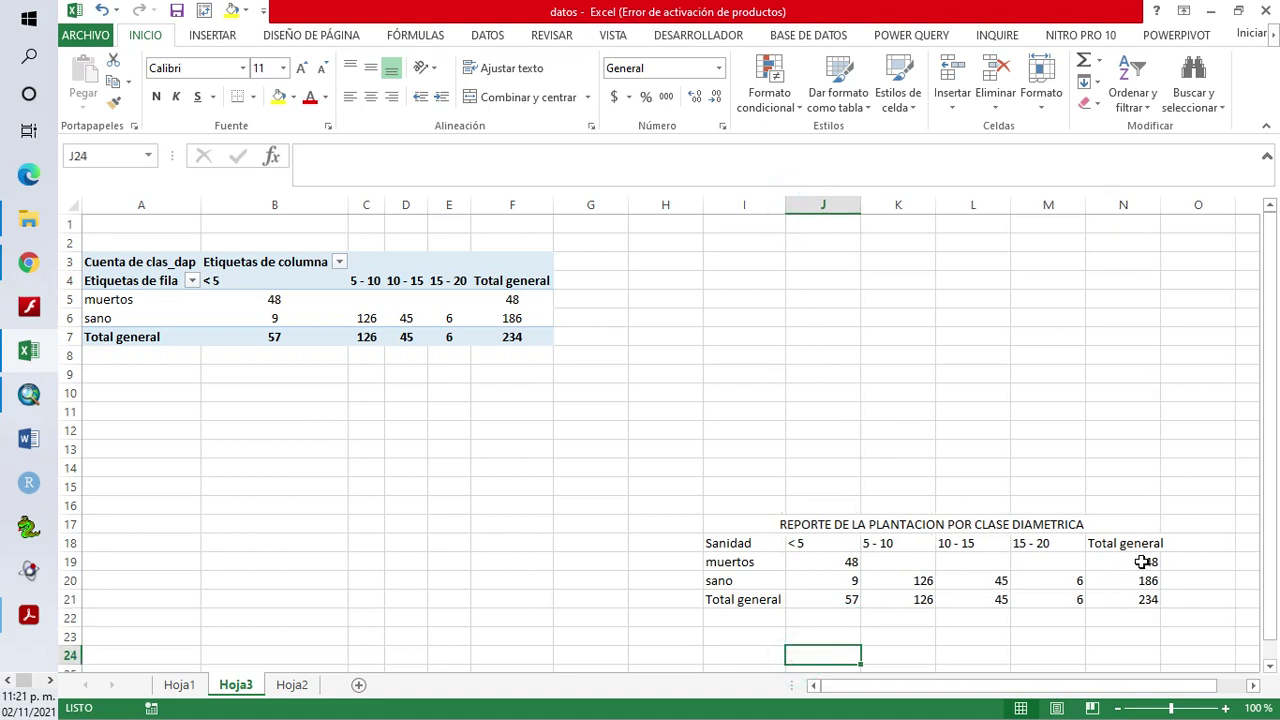
double_click(1161, 204)
left_click(1090, 600)
Change the font of the whole report table I17:N21 to Arial
left_click_drag(737, 528, 1015, 604)
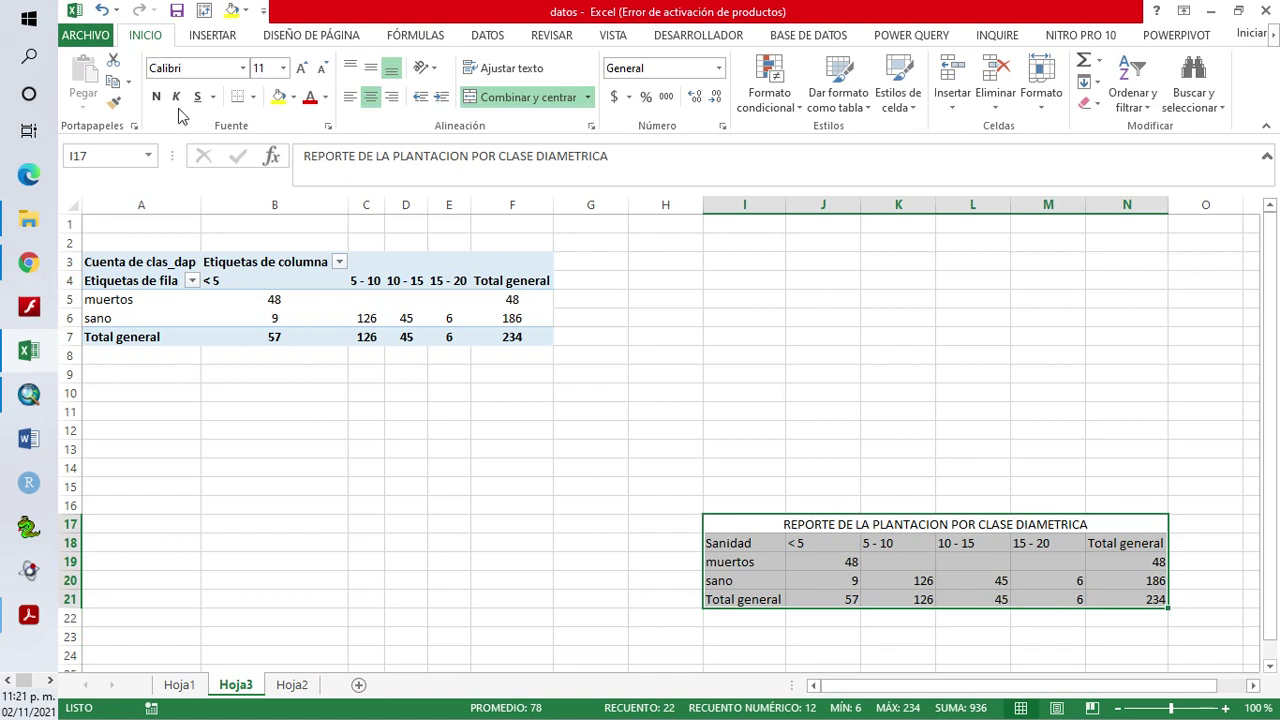
left_click(243, 68)
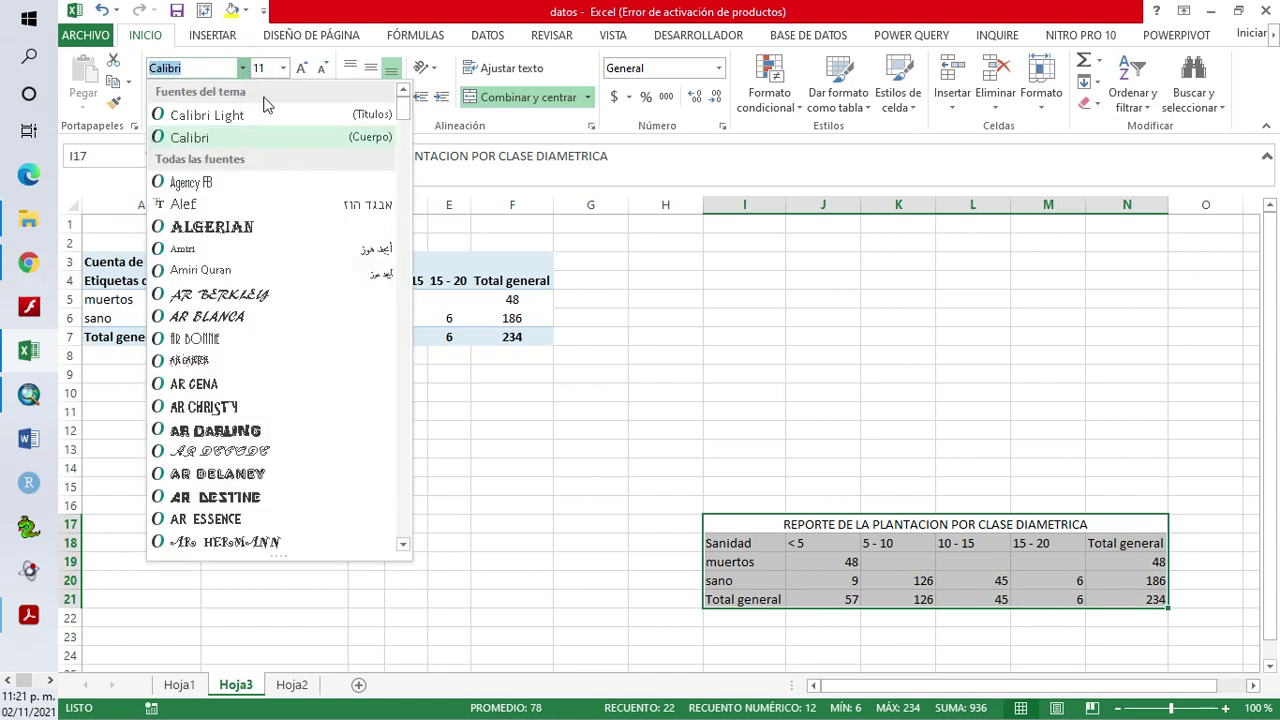
left_click(402, 543)
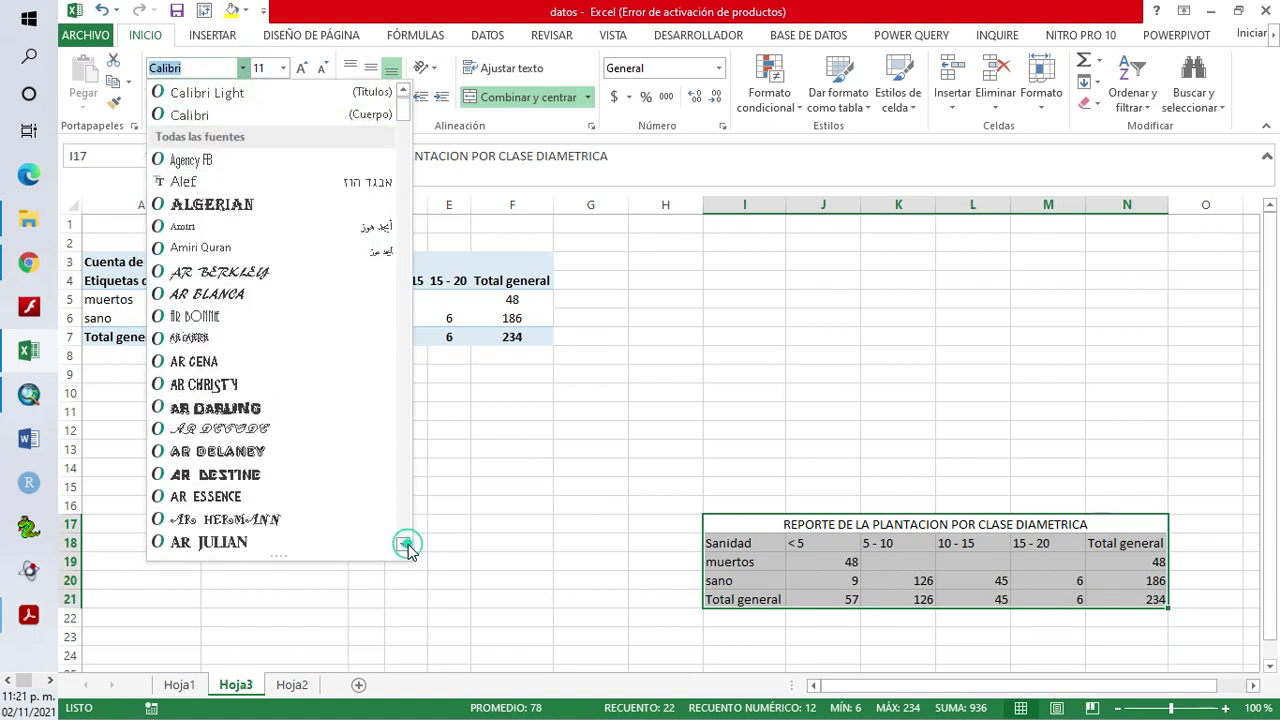
left_click(292, 539)
Make the title and the row labels I18:I21 bold, and refit column I to its contents
left_click(737, 523)
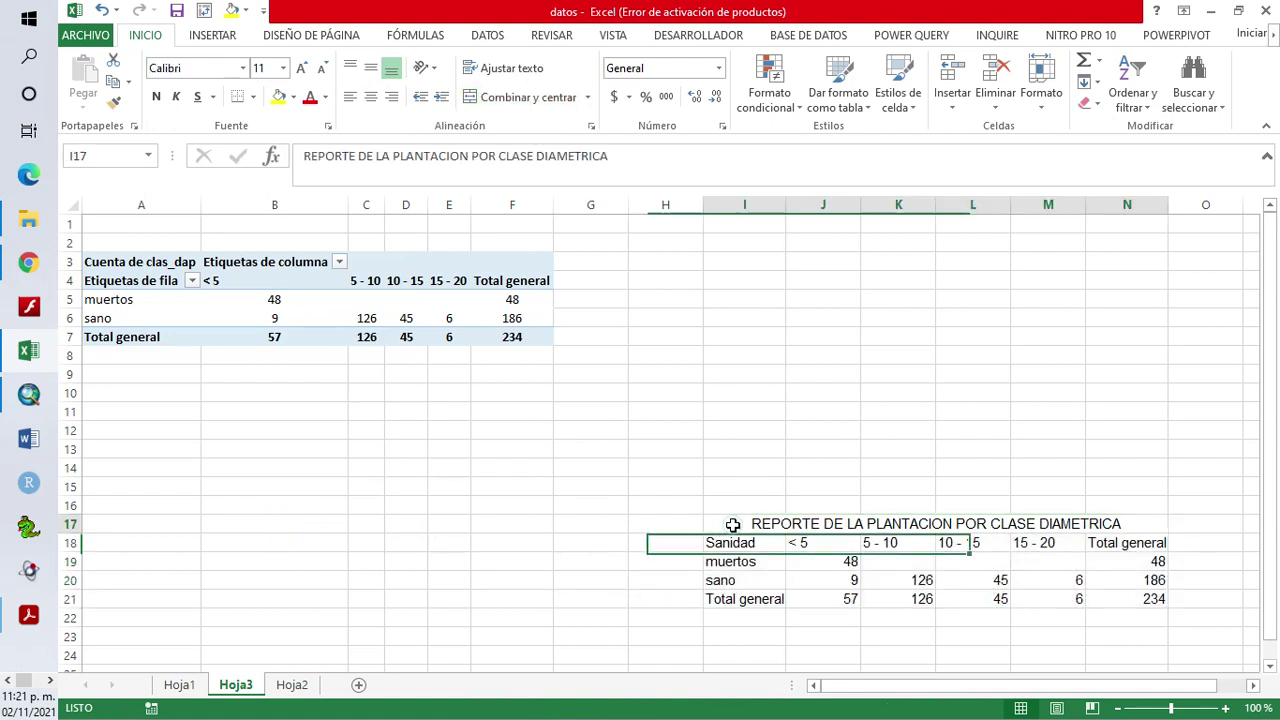
left_click(156, 97)
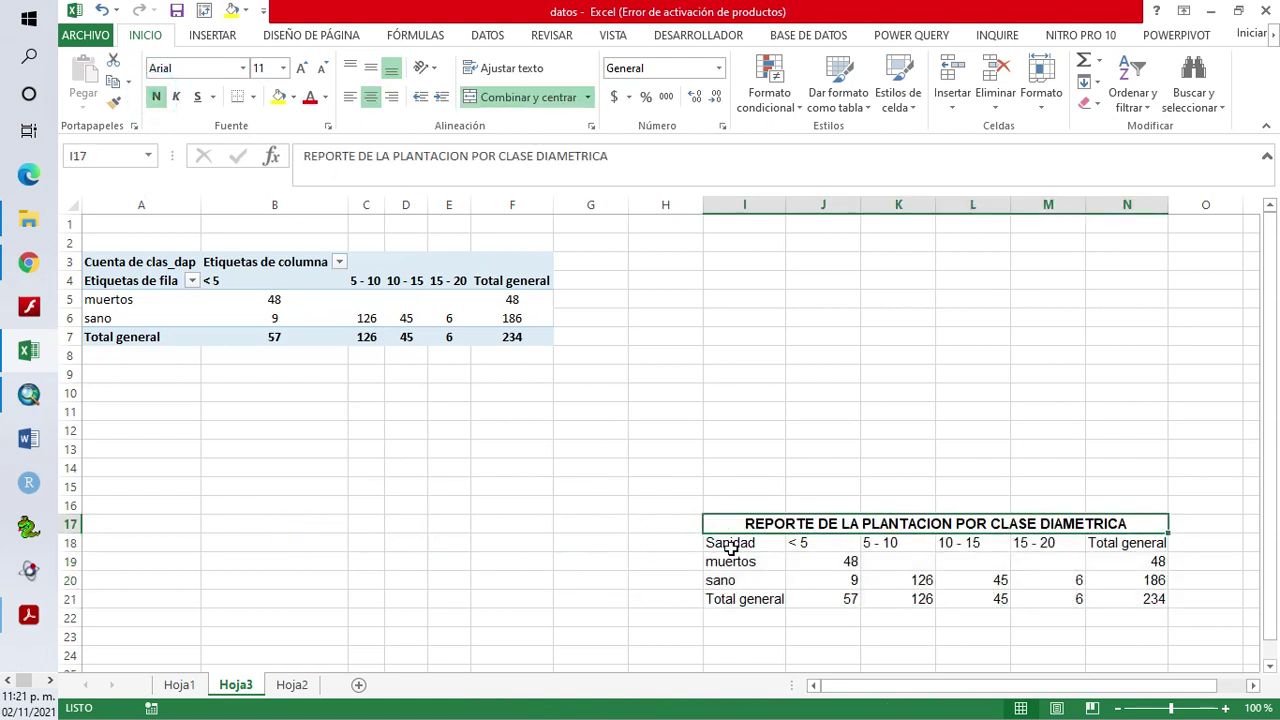
left_click_drag(731, 545, 737, 600)
left_click(157, 97)
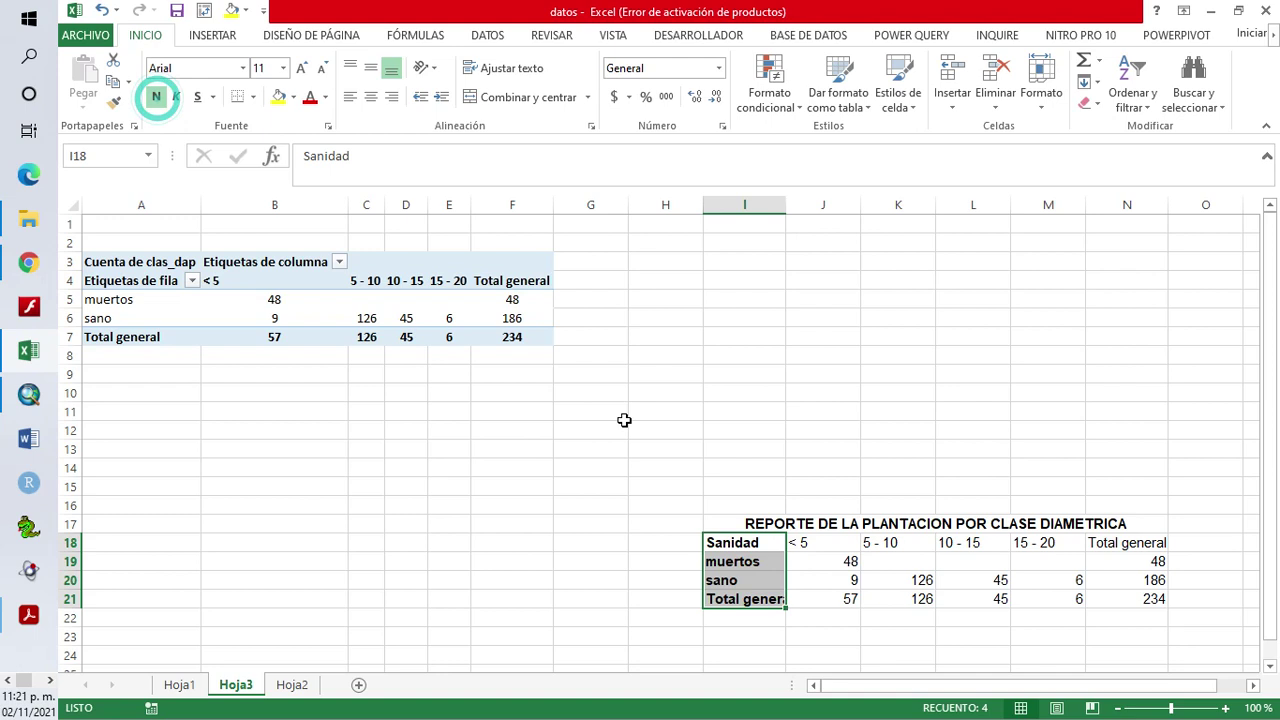
double_click(781, 201)
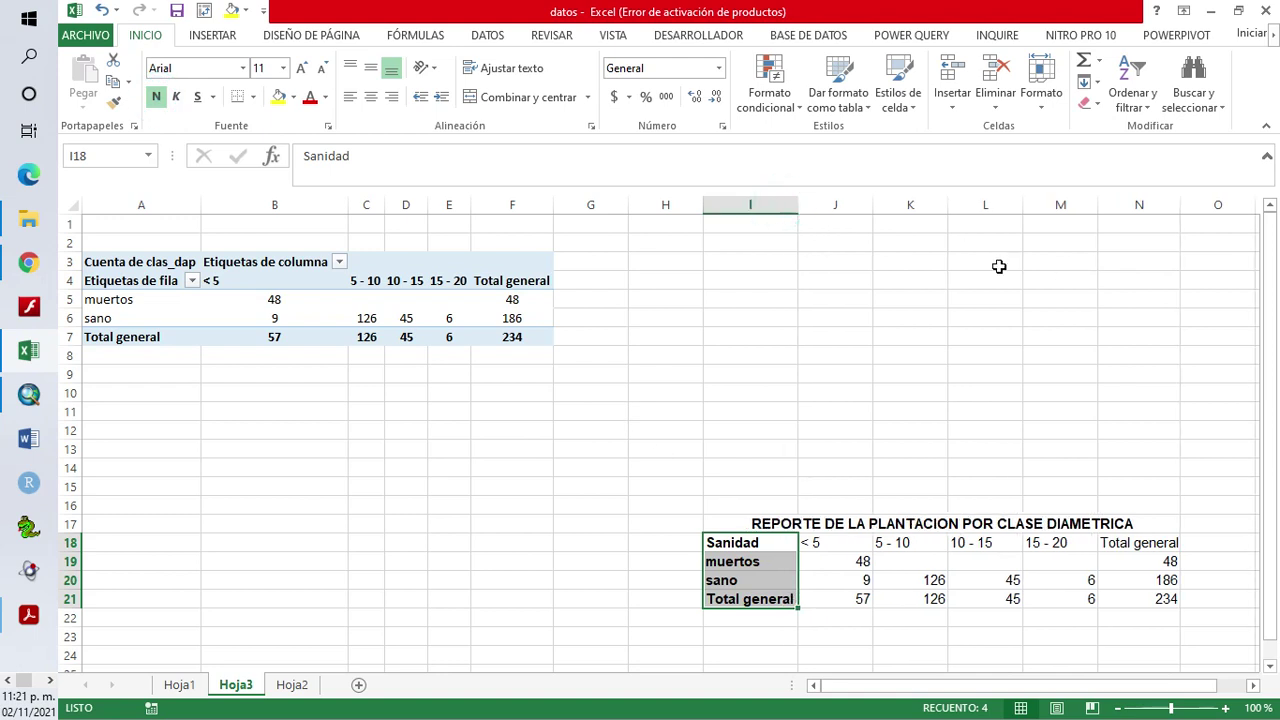
Fit the widths of columns I to N to their contents
left_click(751, 203)
left_click(1137, 204, "shift")
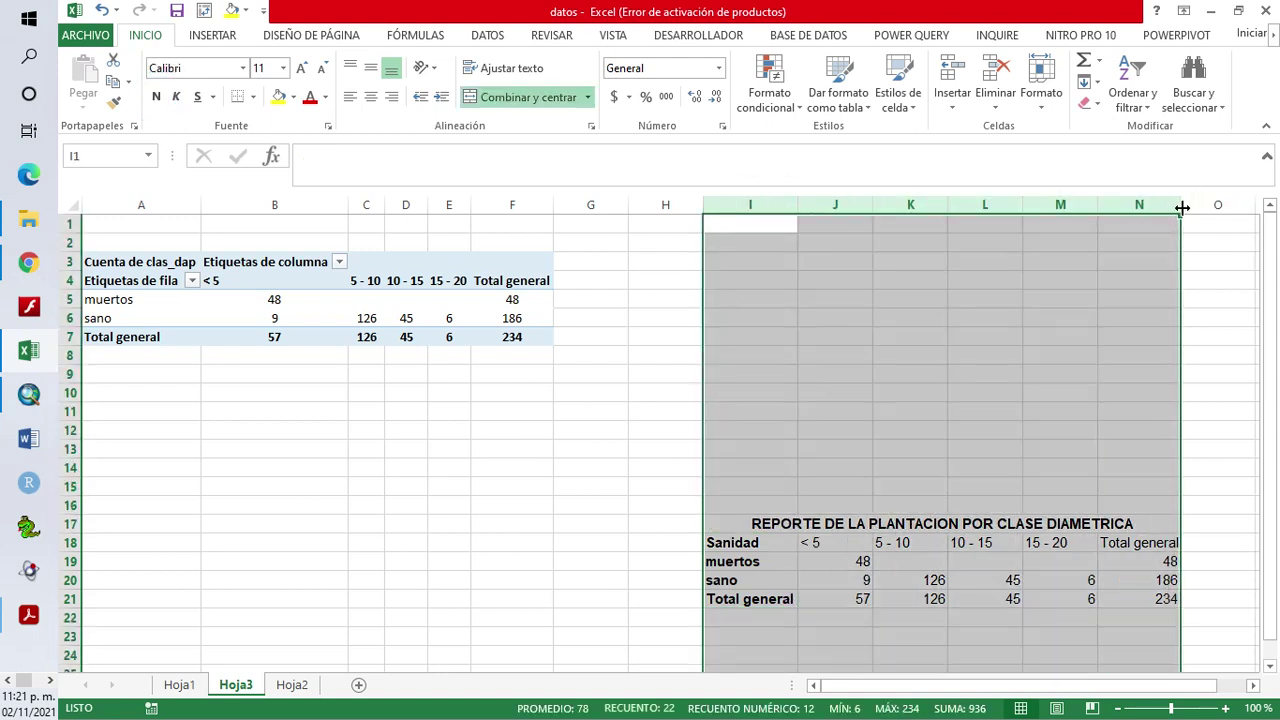
double_click(1180, 204)
left_click(1180, 204)
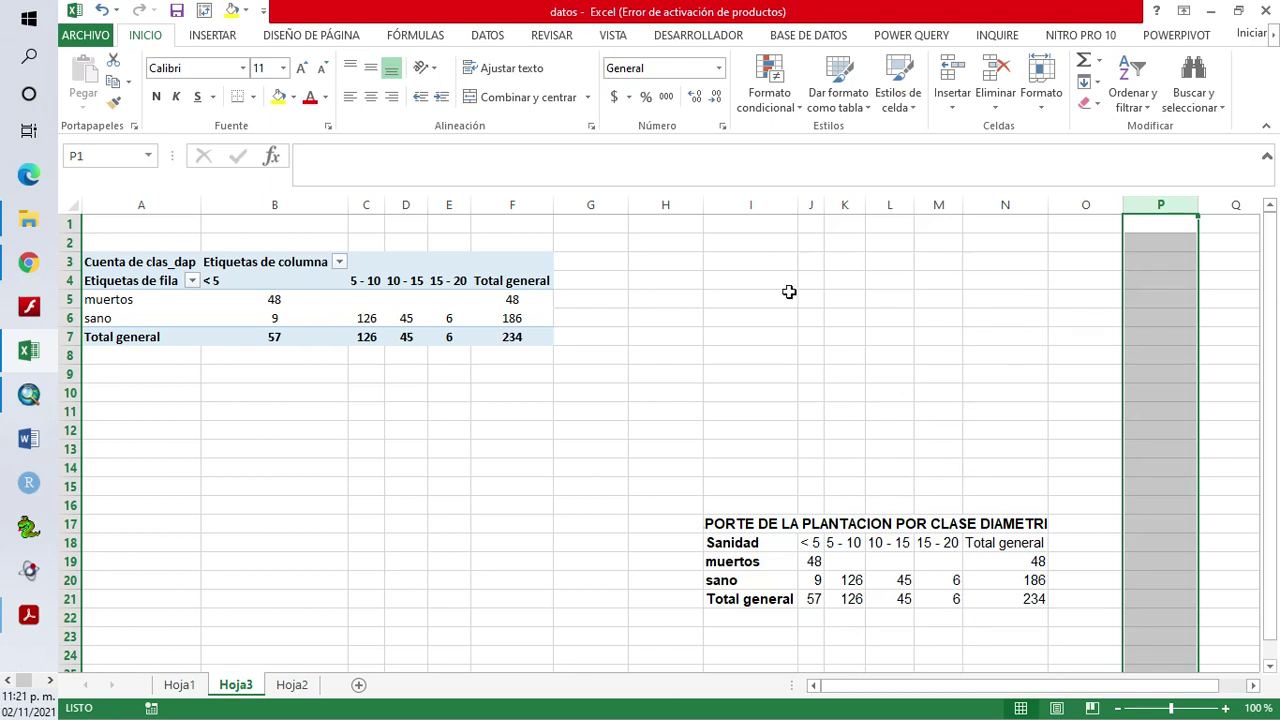
left_click(750, 204)
left_click(1000, 204, "shift")
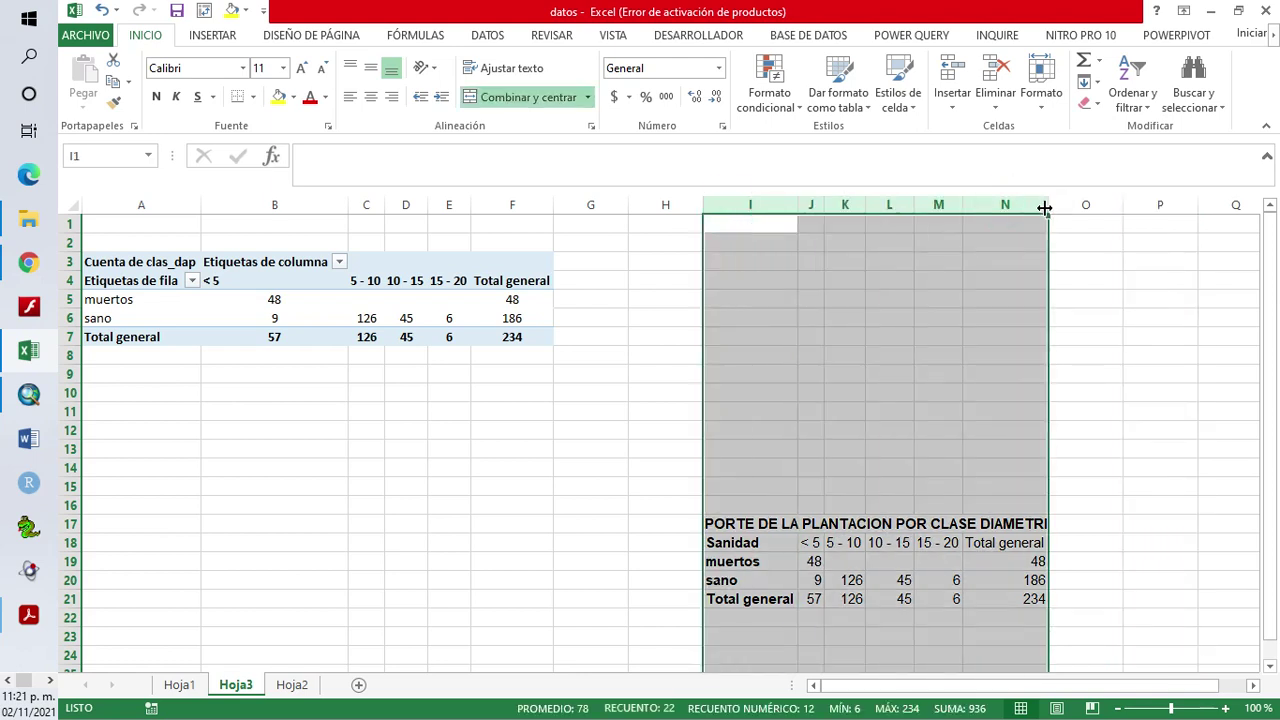
Make the "Total general" column heading in N18 bold and fit column N to it
left_click(1006, 543)
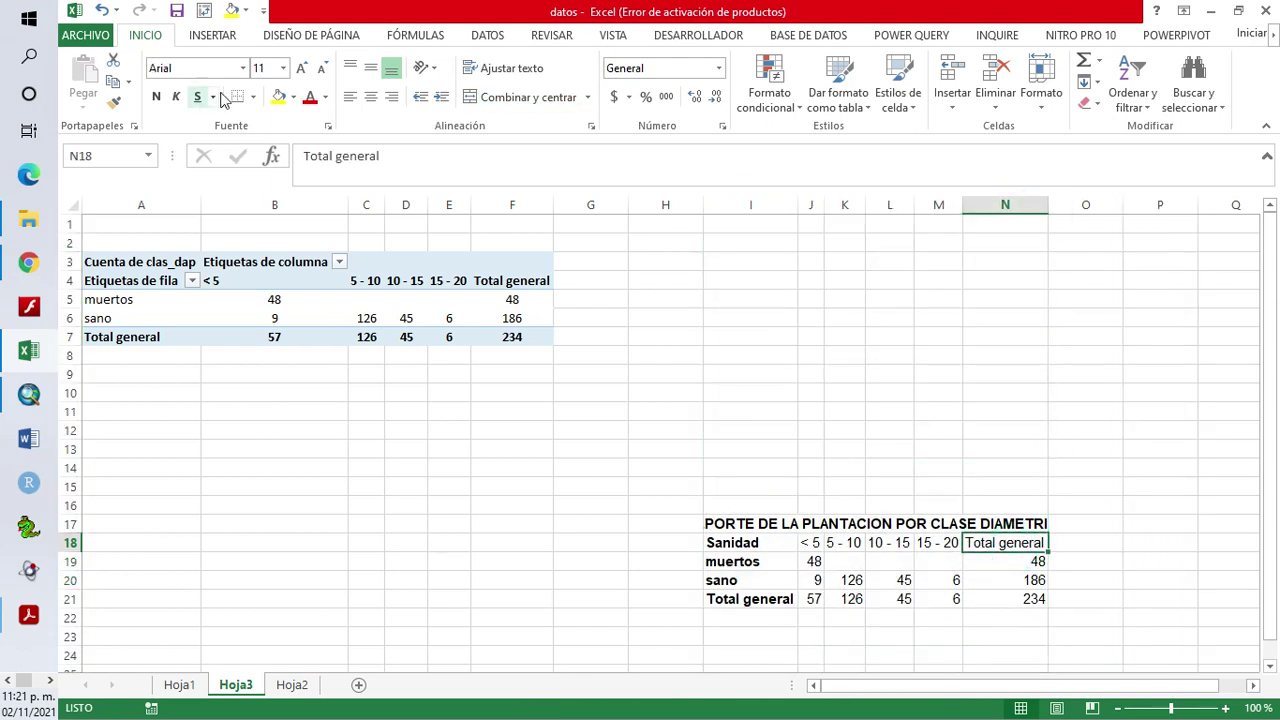
left_click(156, 96)
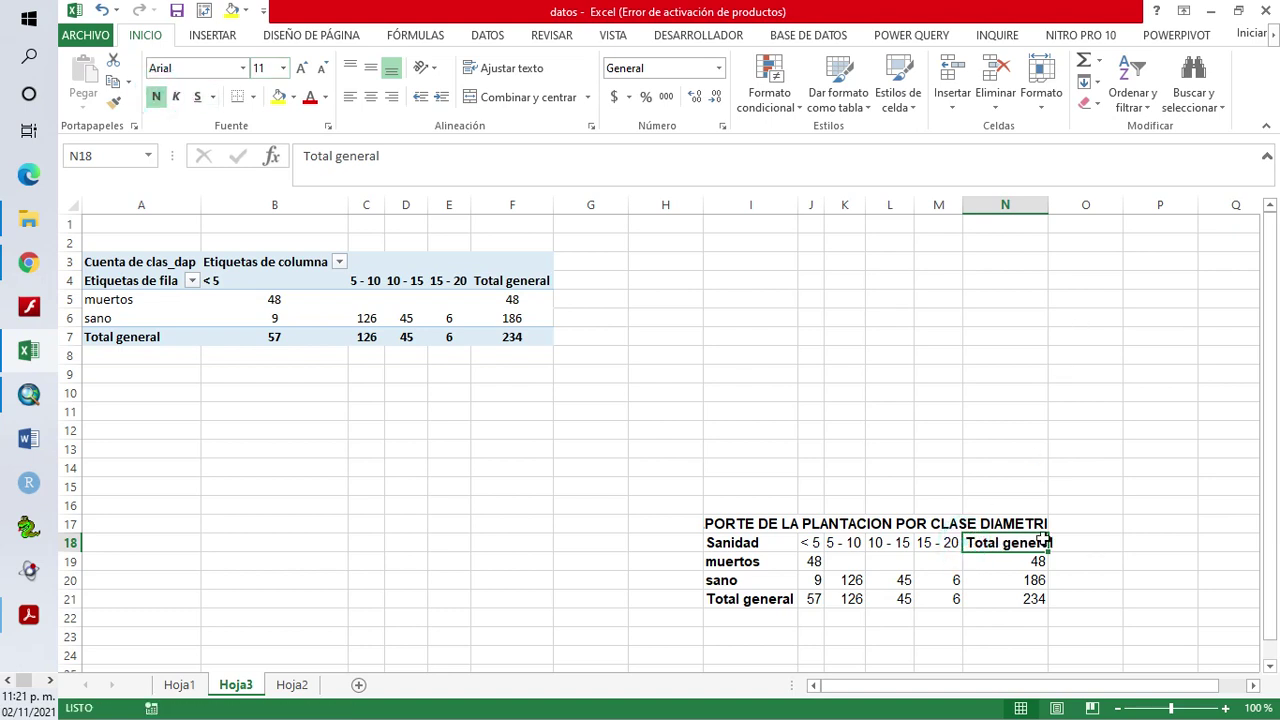
left_click(1035, 598)
double_click(1048, 205)
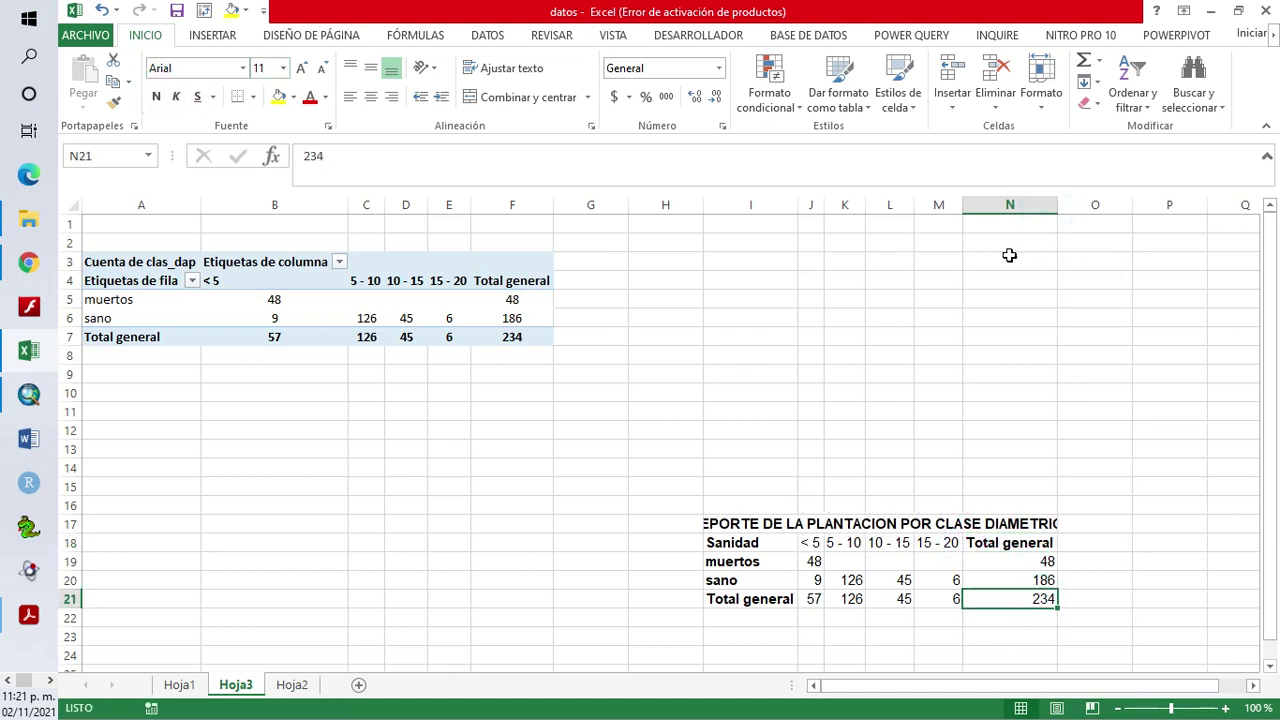
Widen columns J to M so the full title fits, and make the diameter class headings J18:M18 bold
left_click_drag(822, 211, 963, 212)
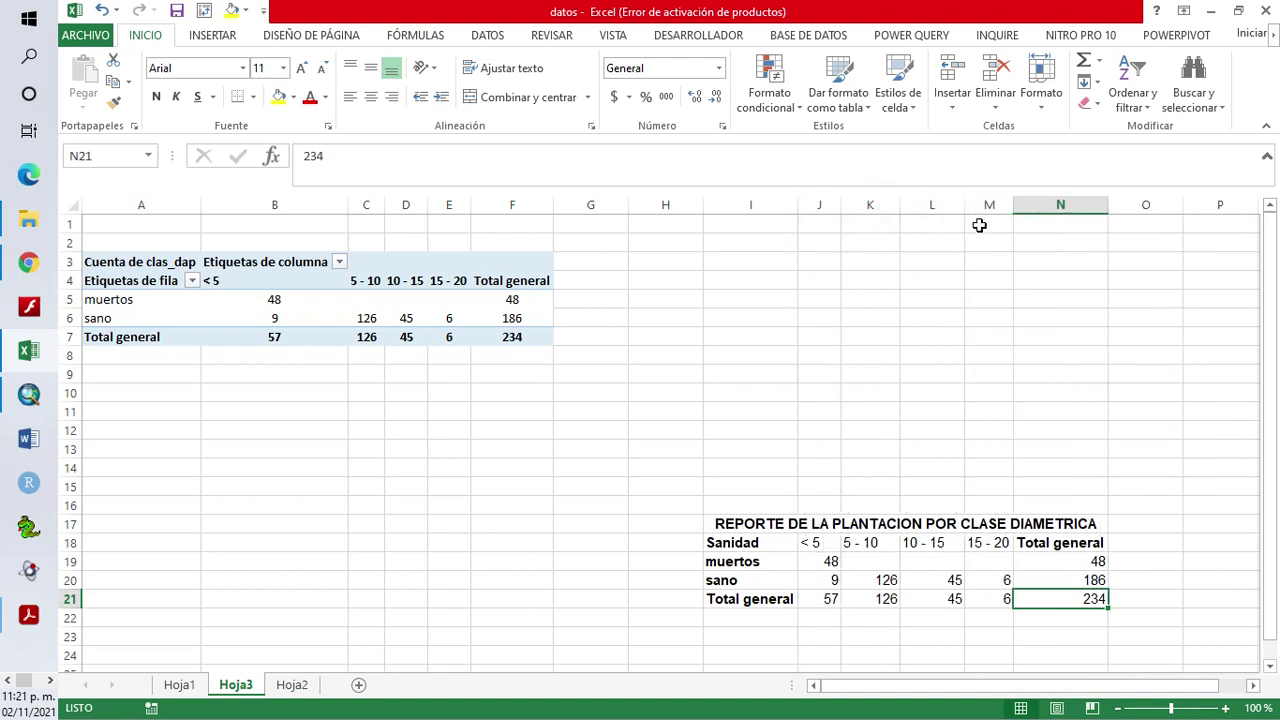
left_click(918, 576)
left_click_drag(815, 542, 990, 542)
left_click(157, 96)
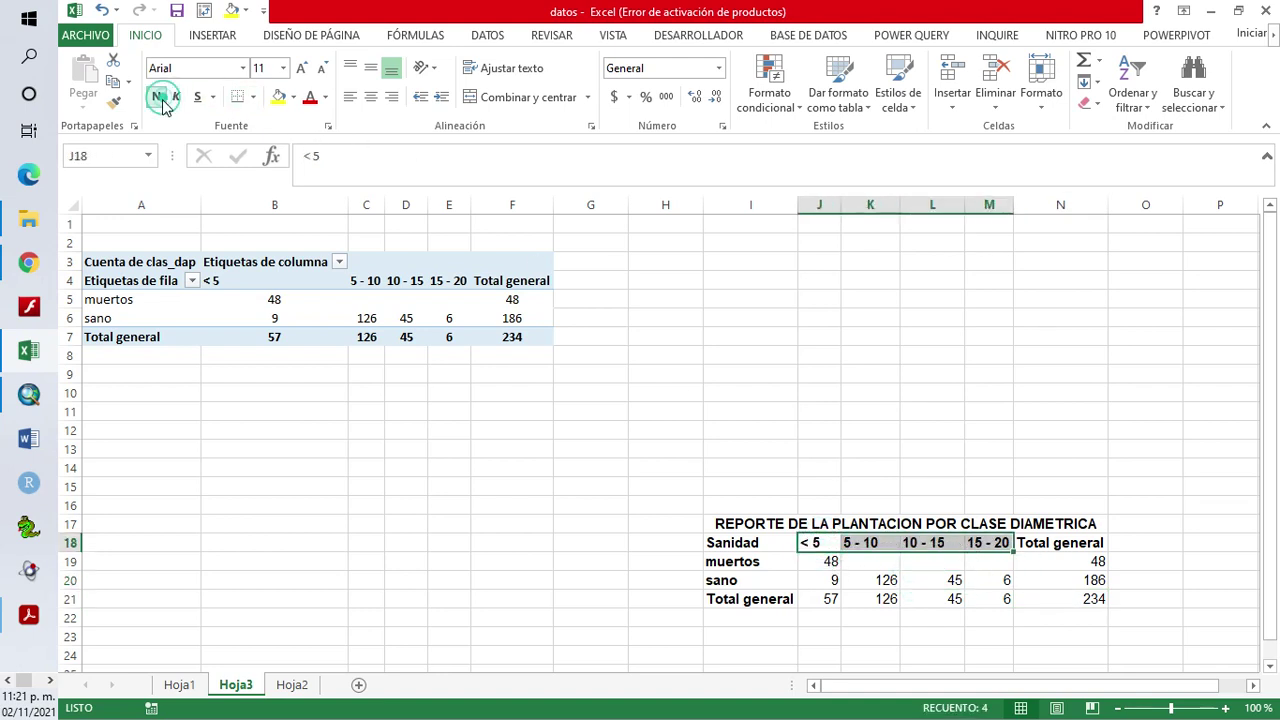
left_click(818, 637)
Centre the contents of the report table I17:N21 horizontally
left_click_drag(752, 522, 940, 600)
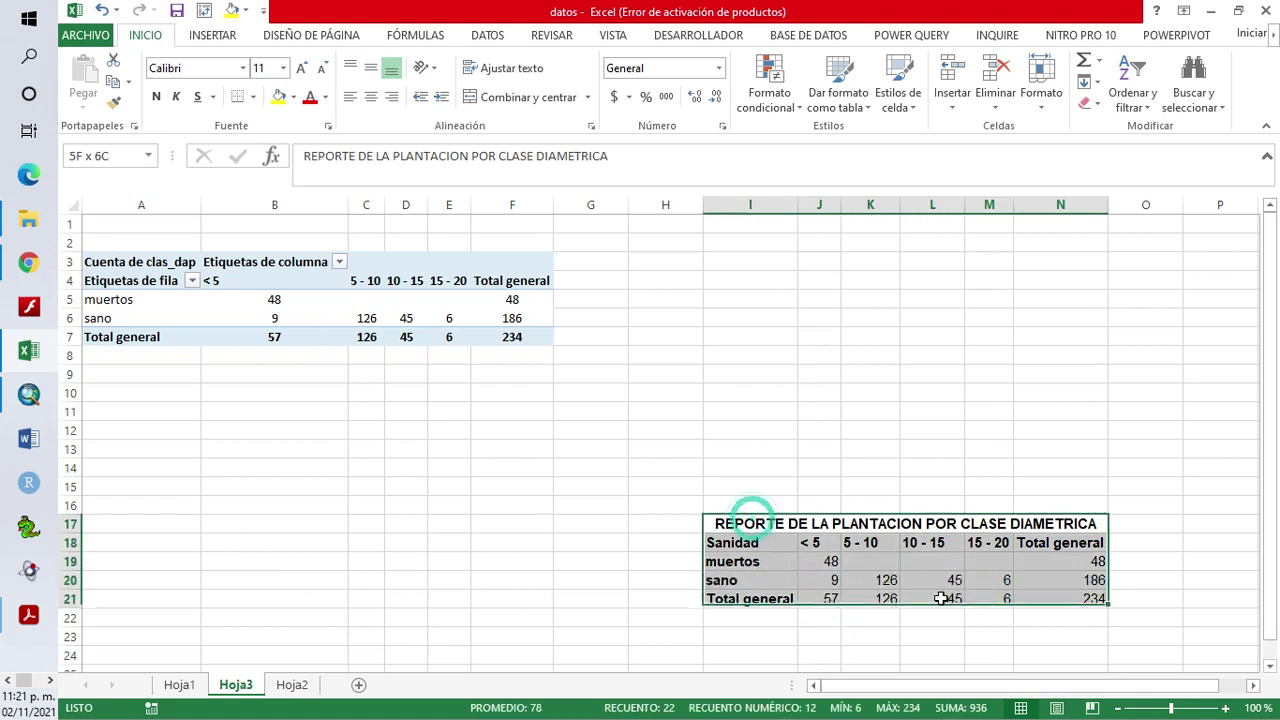
left_click(370, 97)
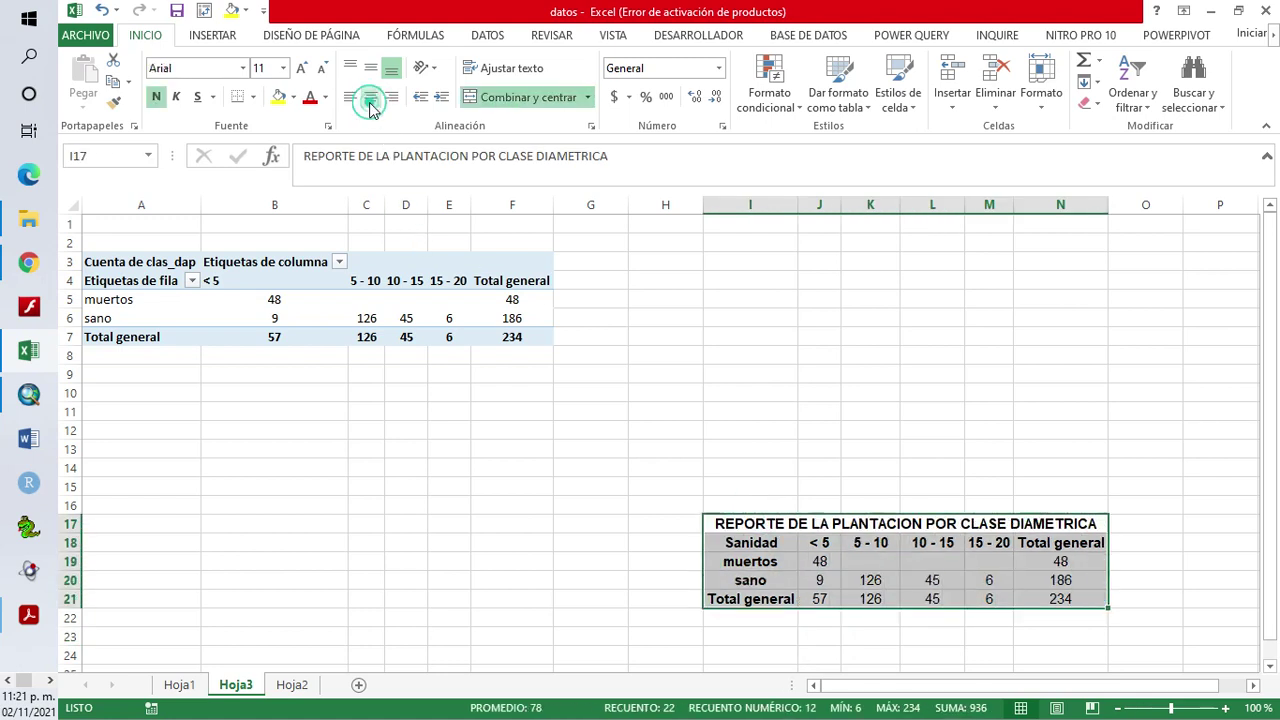
left_click(873, 637)
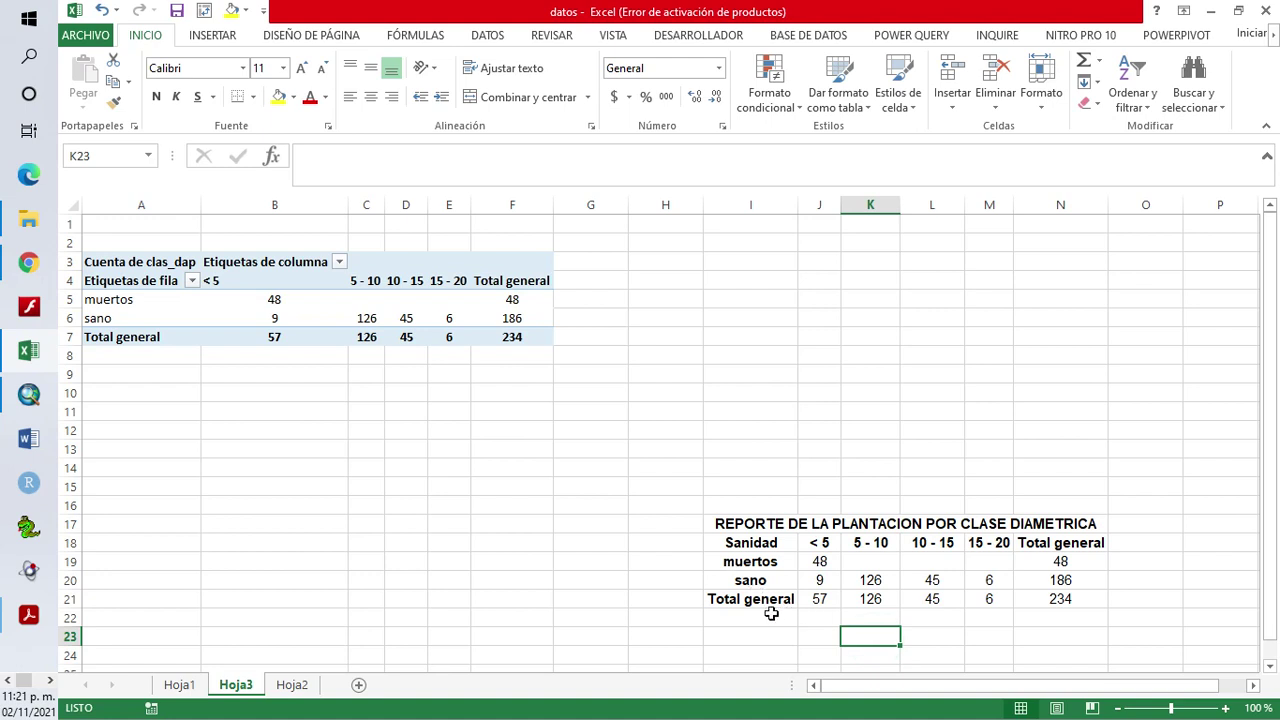
left_click(789, 651)
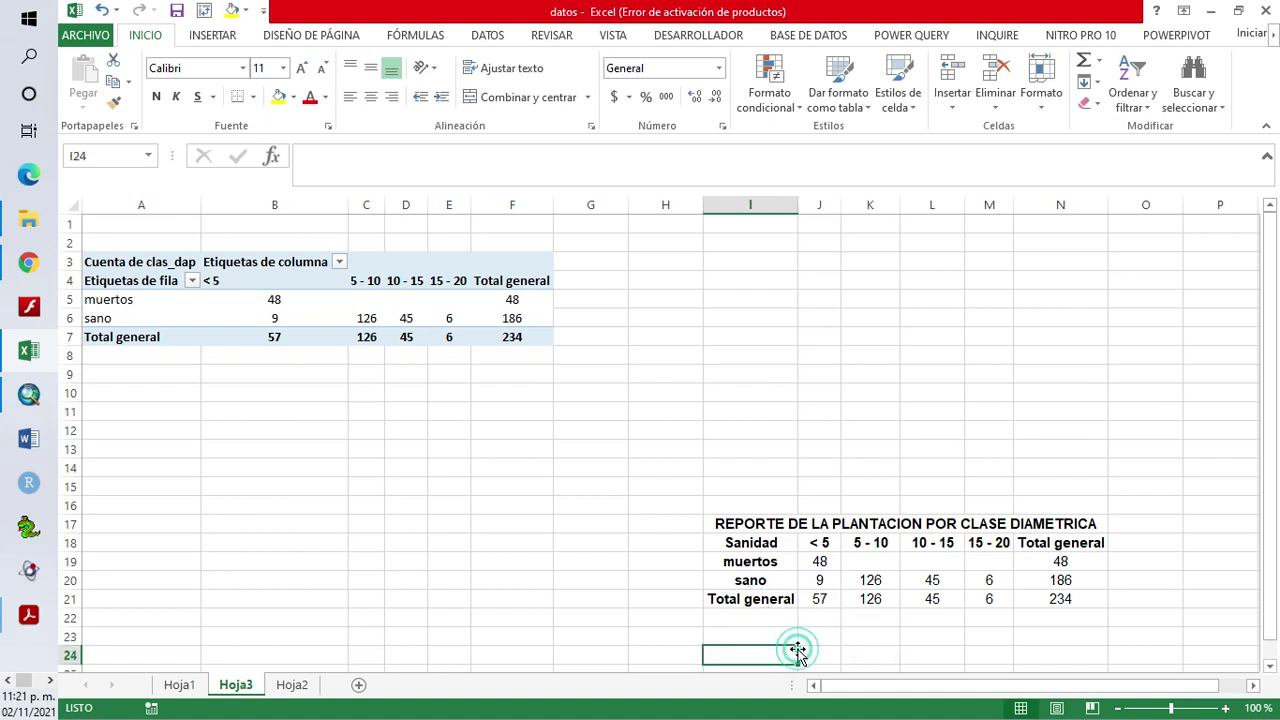
left_click(829, 593)
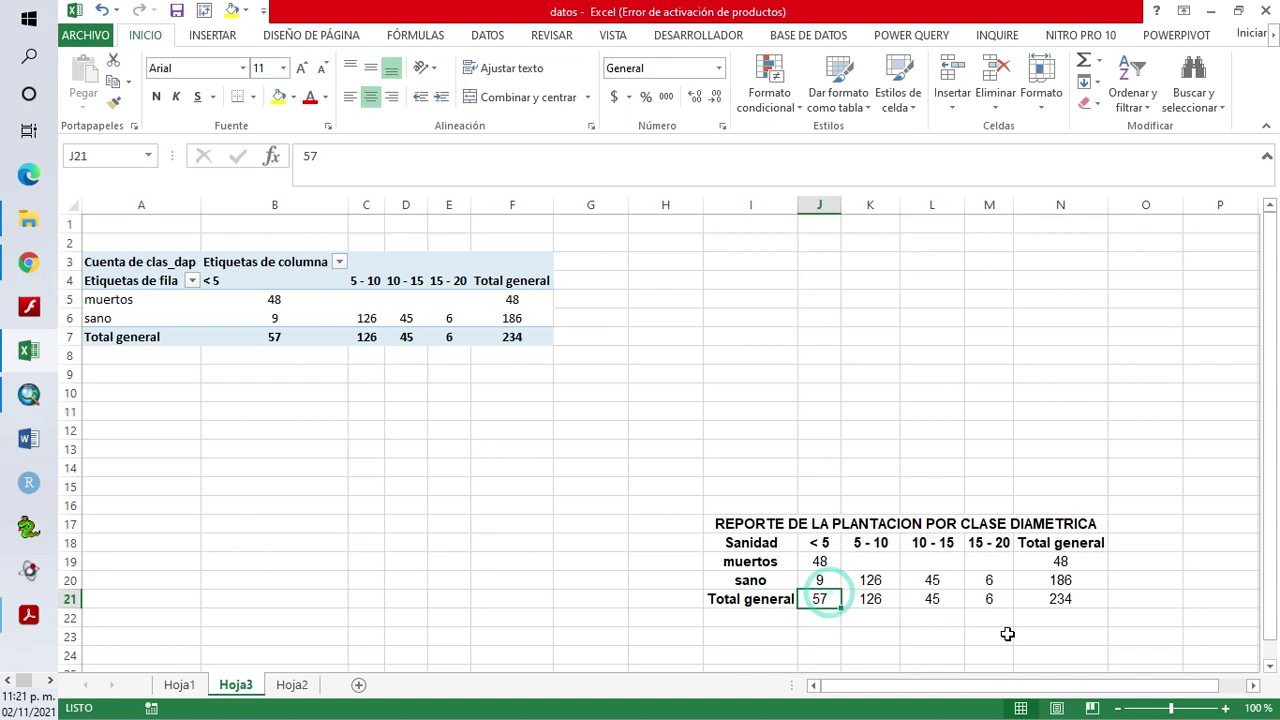
Set a thick solid outline on all four sides of the report table I17:N21 in the cell border settings
left_click_drag(745, 522, 900, 595)
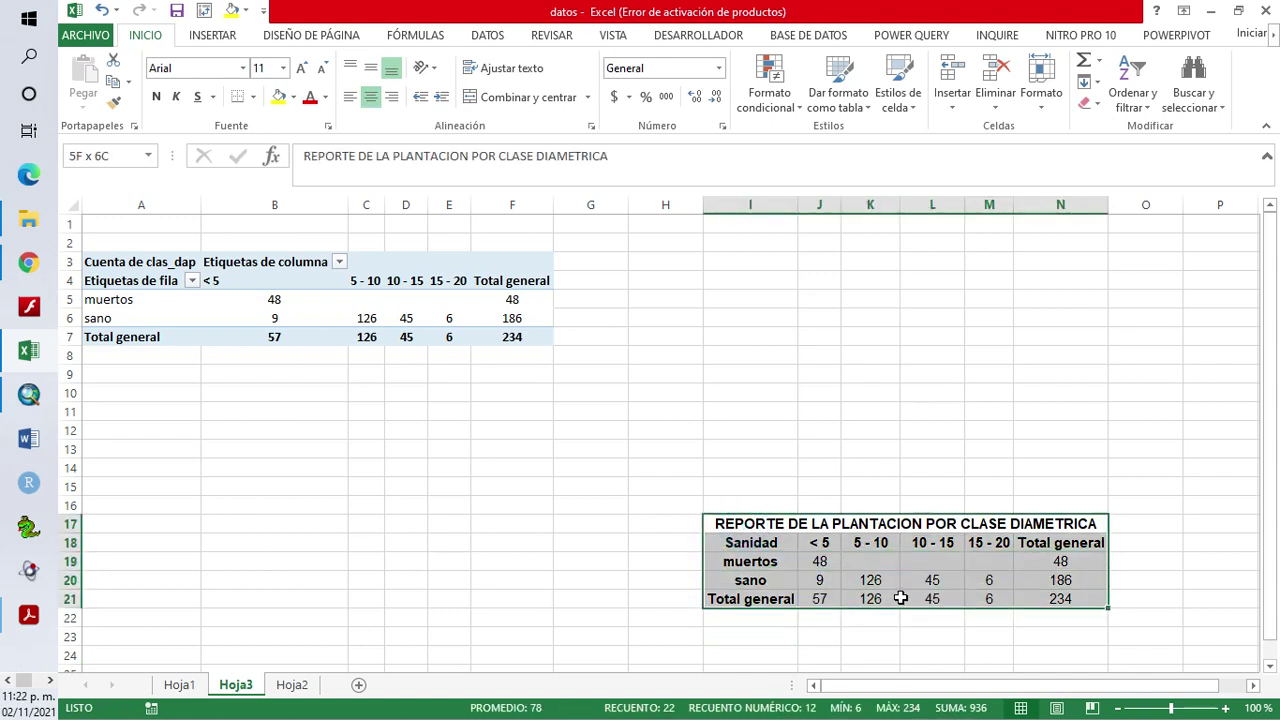
left_click(255, 97)
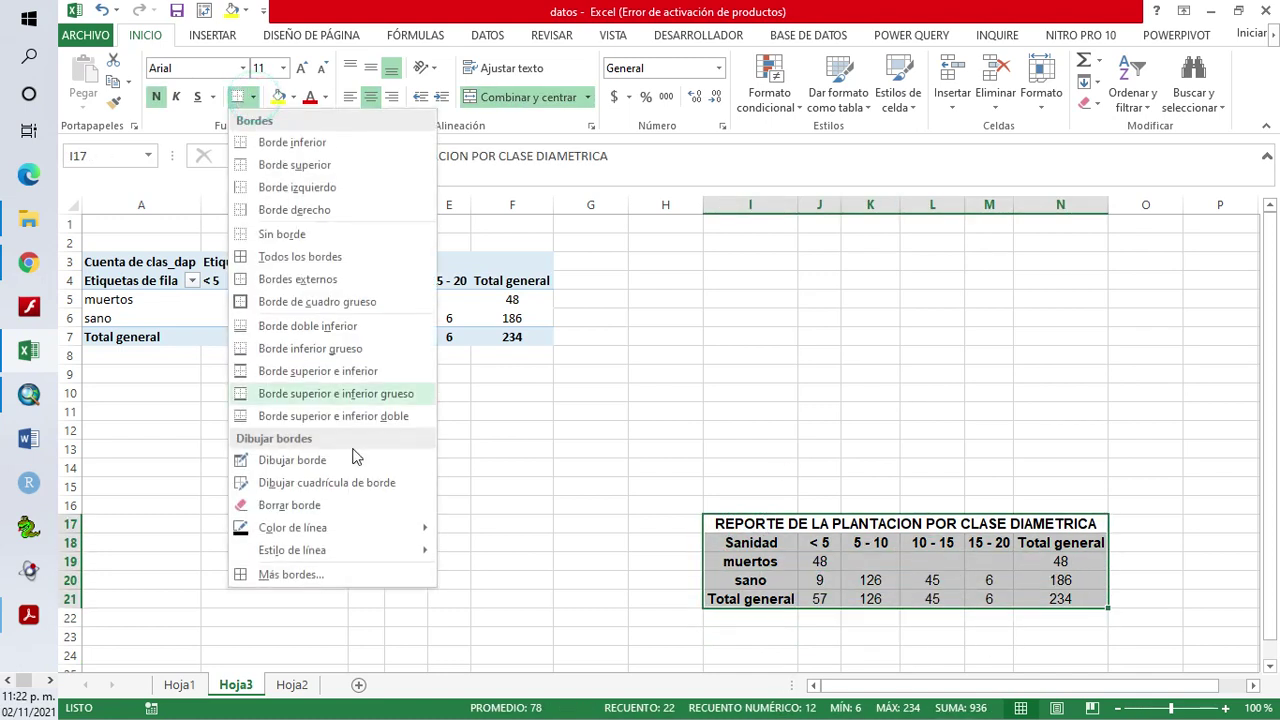
left_click(322, 574)
left_click(743, 238)
left_click(832, 252)
left_click(870, 222)
left_click(975, 250)
left_click(940, 298)
Add medium solid inner horizontal and vertical lines to the report table and apply the borders
left_click(747, 220)
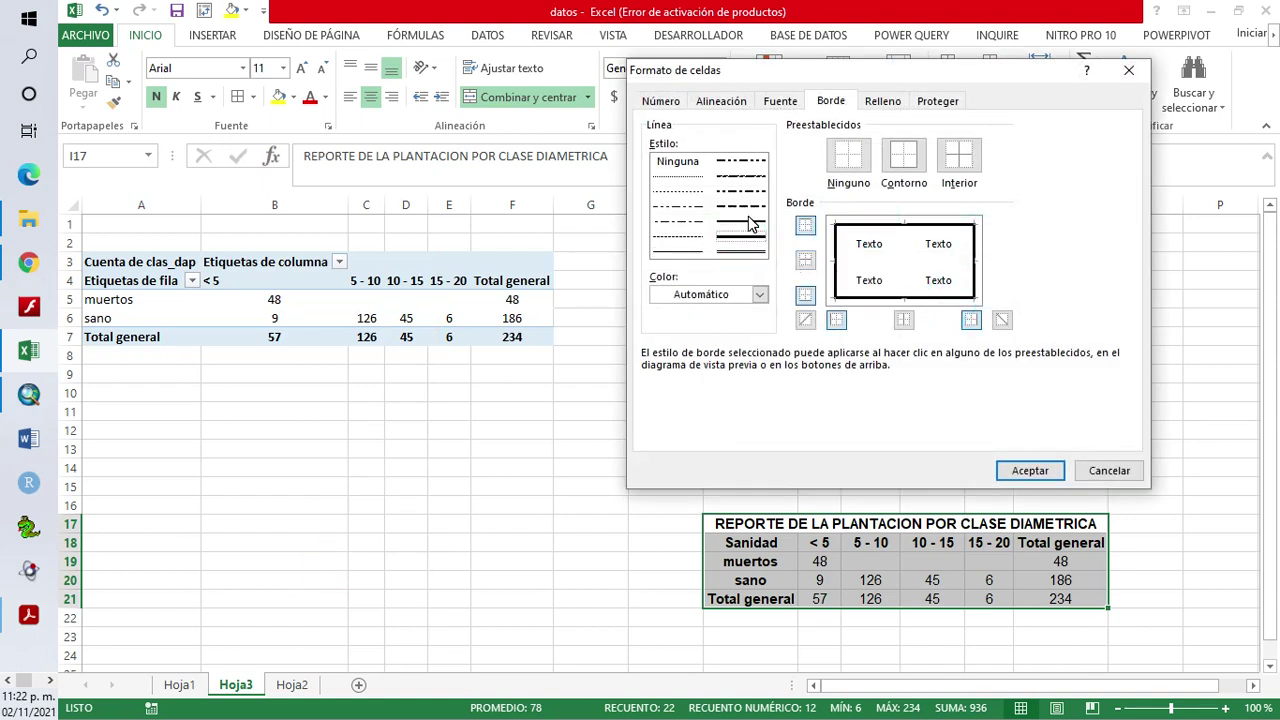
left_click(856, 260)
left_click(892, 250)
left_click(893, 256)
left_click(904, 250)
left_click(1028, 470)
left_click(948, 583)
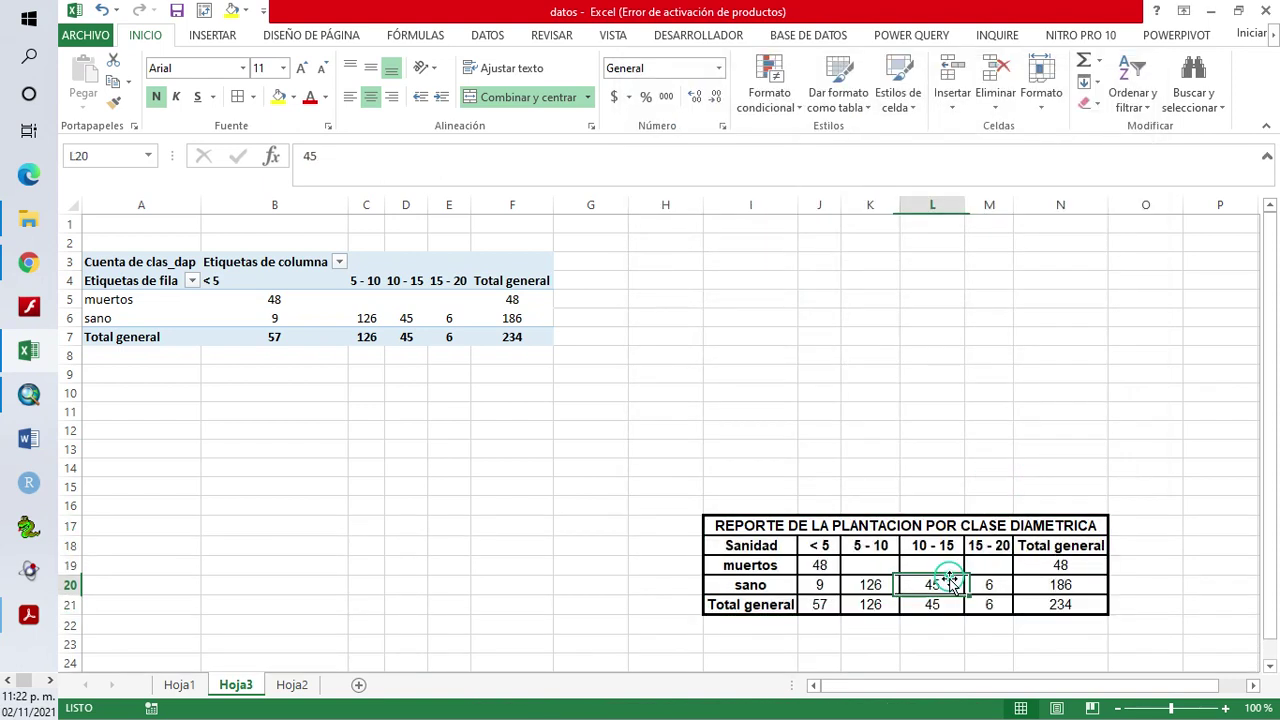
Fill the report title and the row labels I18:I21 with light blue
left_click(766, 530)
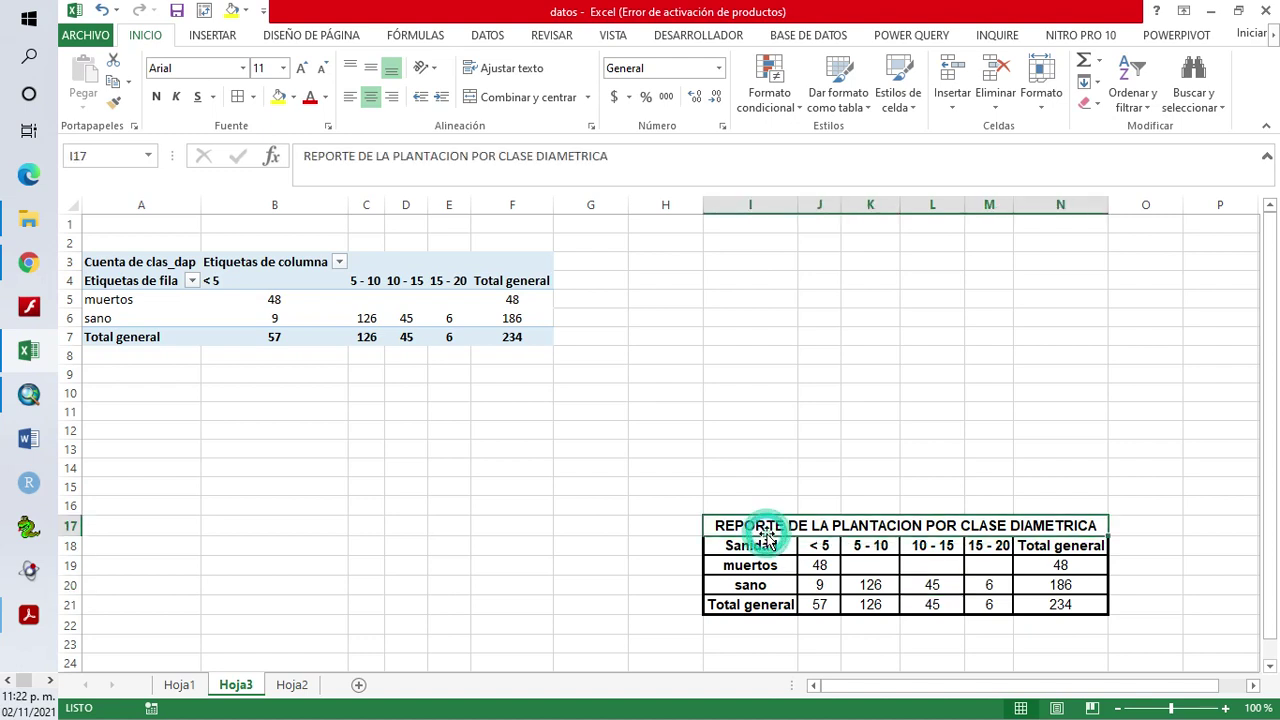
left_click(293, 97)
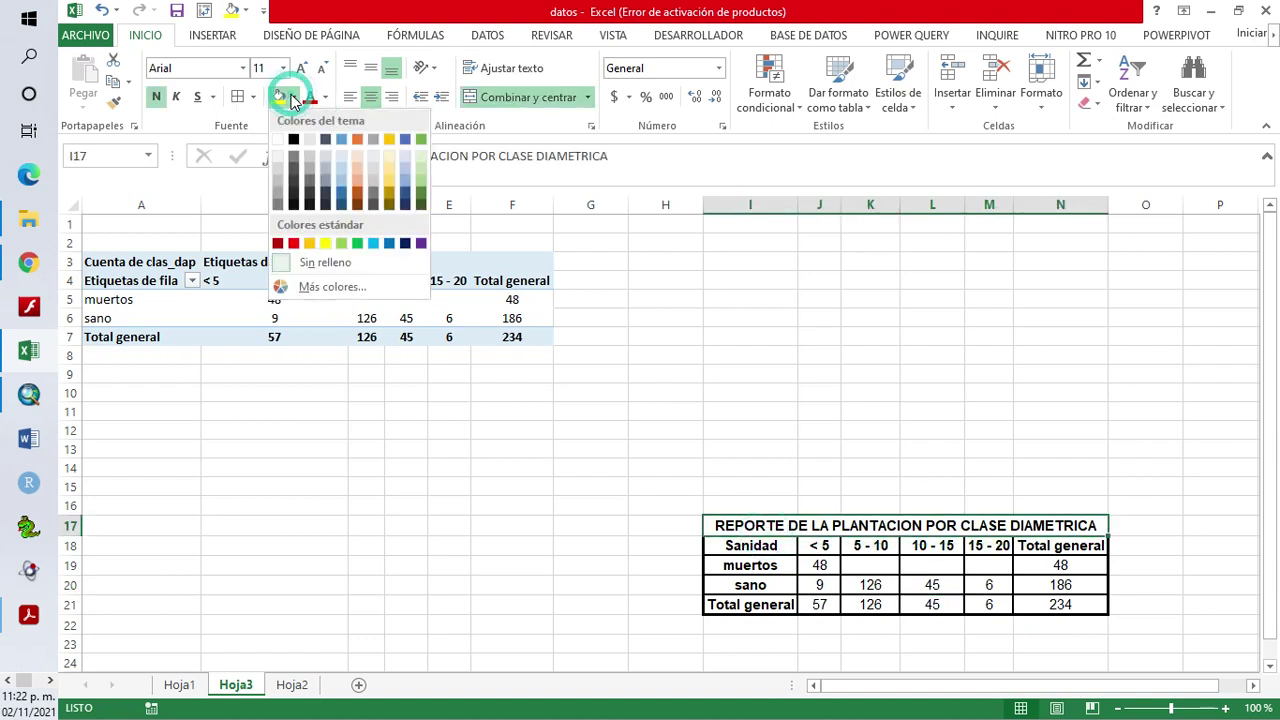
left_click(341, 173)
left_click_drag(750, 545, 750, 604)
left_click(812, 629)
left_click(904, 354)
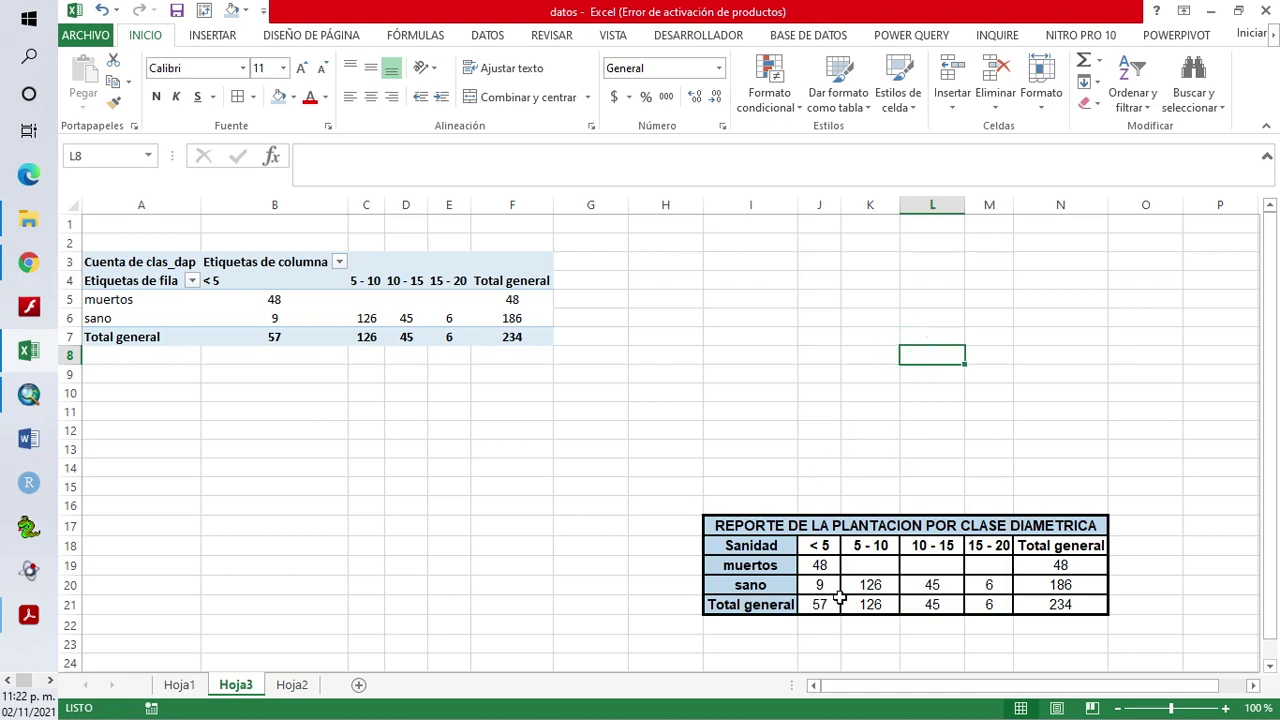
Replace clas_dap with clas_alt in the pivot table's columns and values
left_click(291, 318)
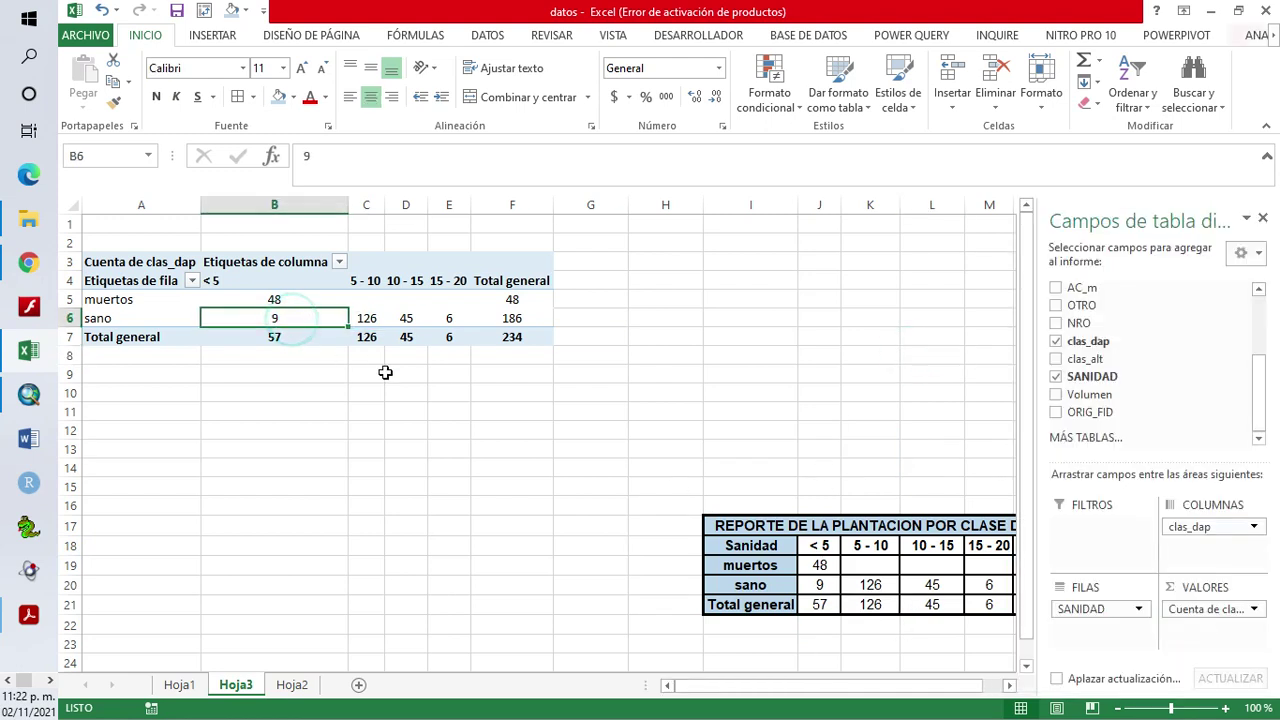
left_click_drag(1203, 537, 960, 440)
left_click_drag(1205, 609, 1030, 393)
left_click_drag(1131, 357, 1217, 534)
left_click_drag(1085, 358, 1195, 606)
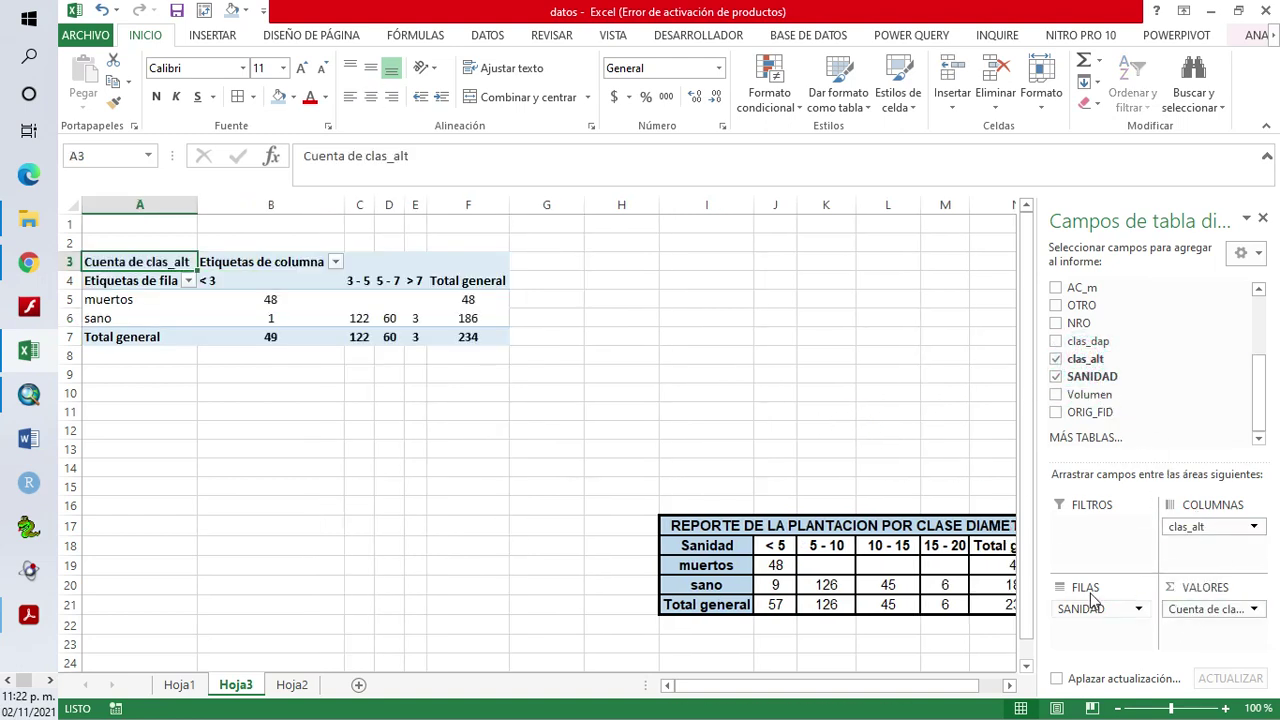
Copy the height-class pivot table range A4:F7 and paste it as values at I25, below the diameter report
left_click(1010, 686)
left_click_drag(894, 686, 760, 686)
left_click(256, 430)
left_click_drag(125, 284, 490, 350)
key("ctrl+c")
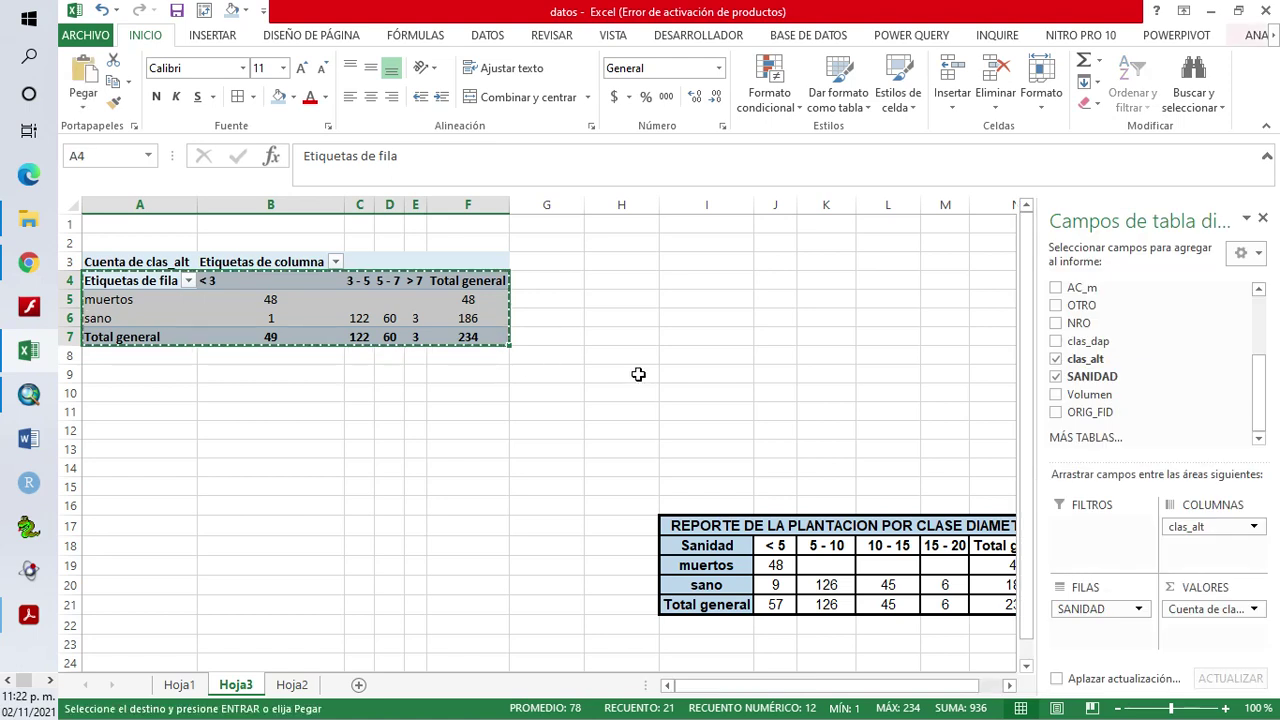
scroll(640, 374, "down", 2)
left_click(695, 570)
right_click(695, 570)
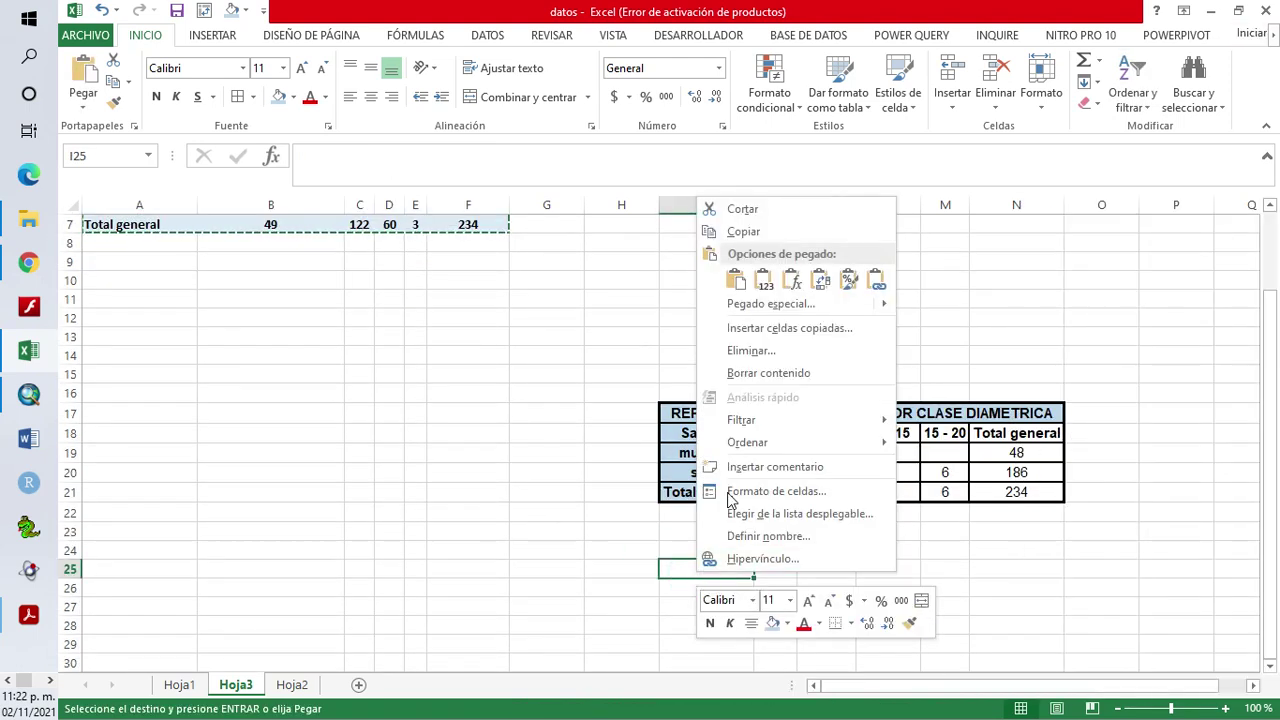
left_click(765, 284)
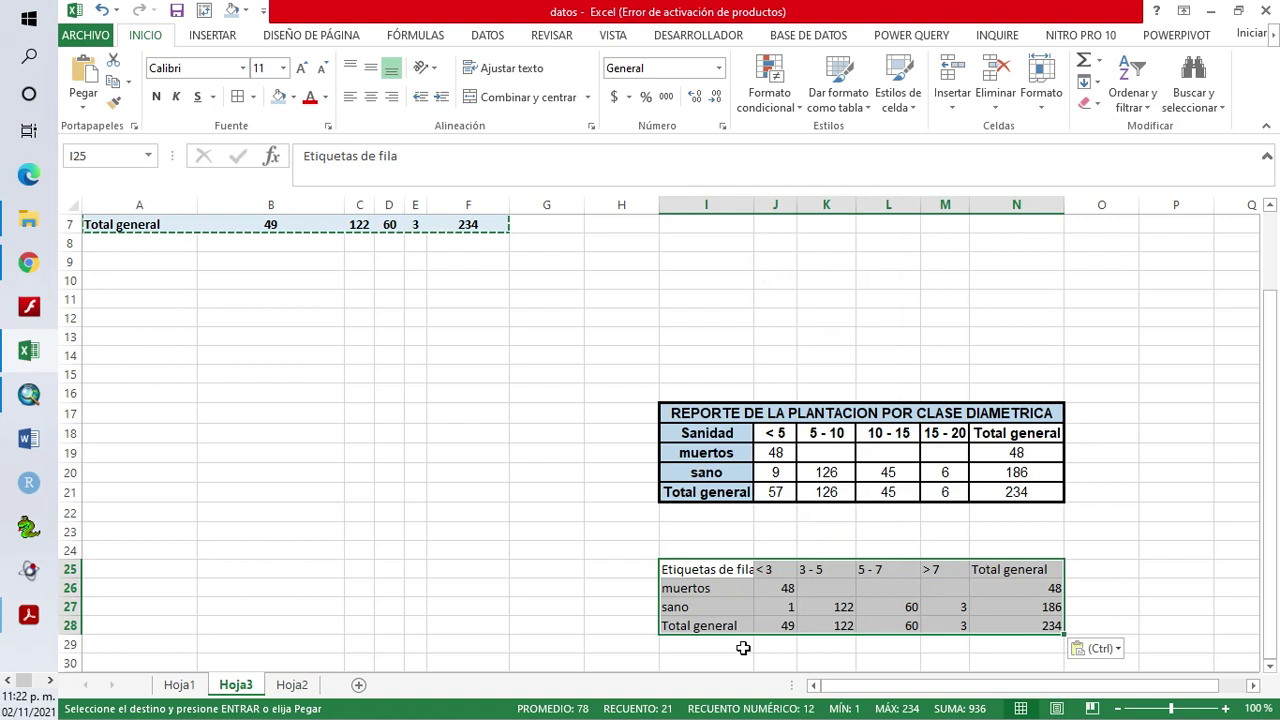
Copy the diameter report's I18:N21 and paste only its formatting onto the height-class table I25:N28
left_click_drag(716, 394, 740, 492)
left_click(740, 492)
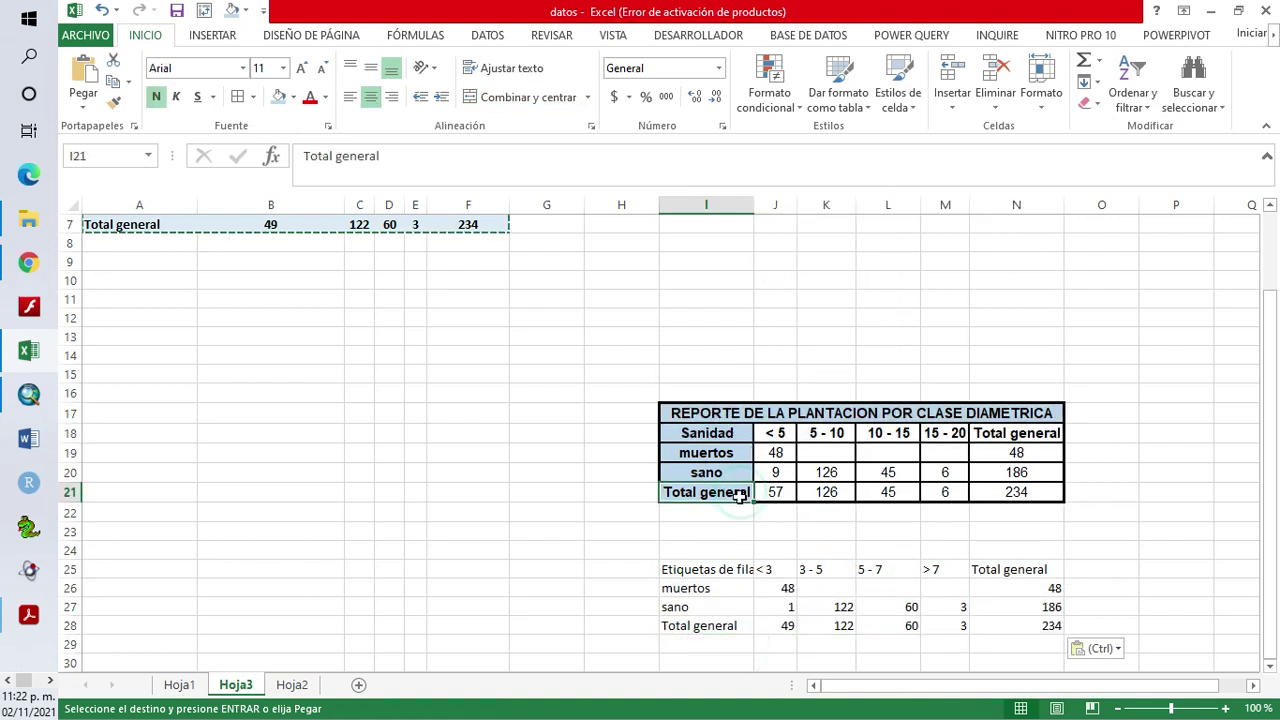
left_click_drag(712, 432, 988, 496)
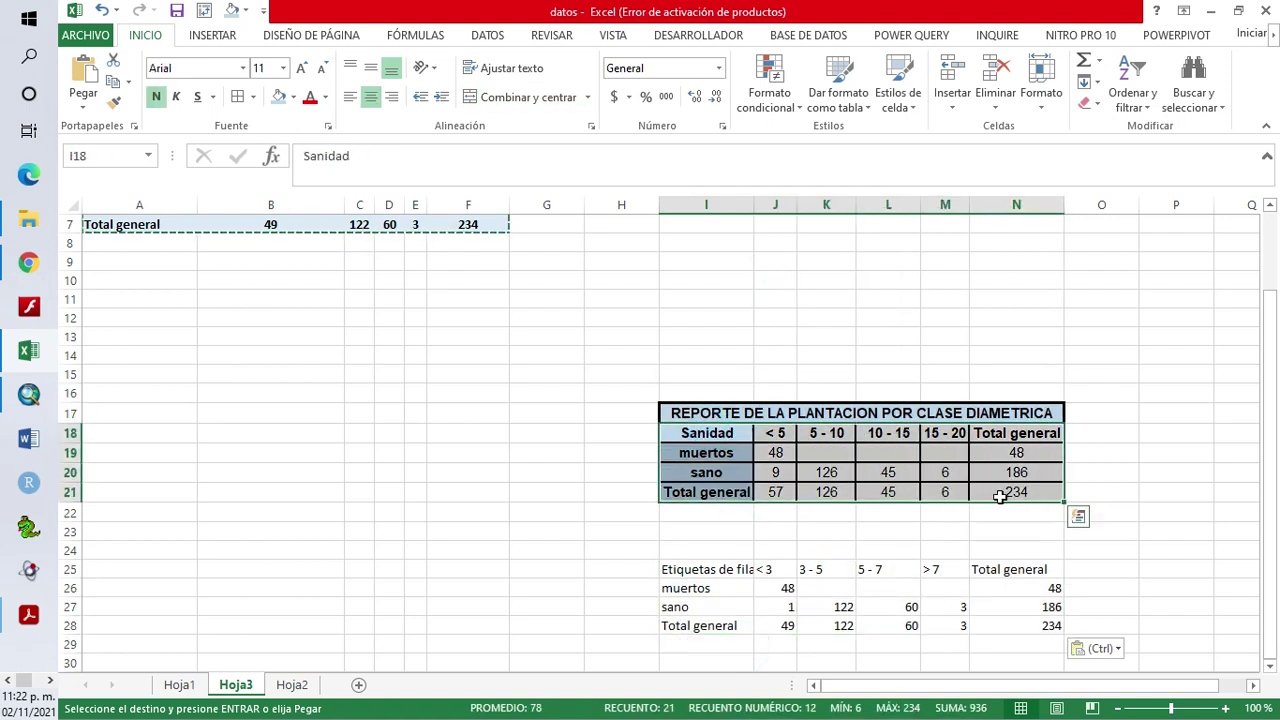
key("ctrl+c")
left_click_drag(686, 571, 991, 624)
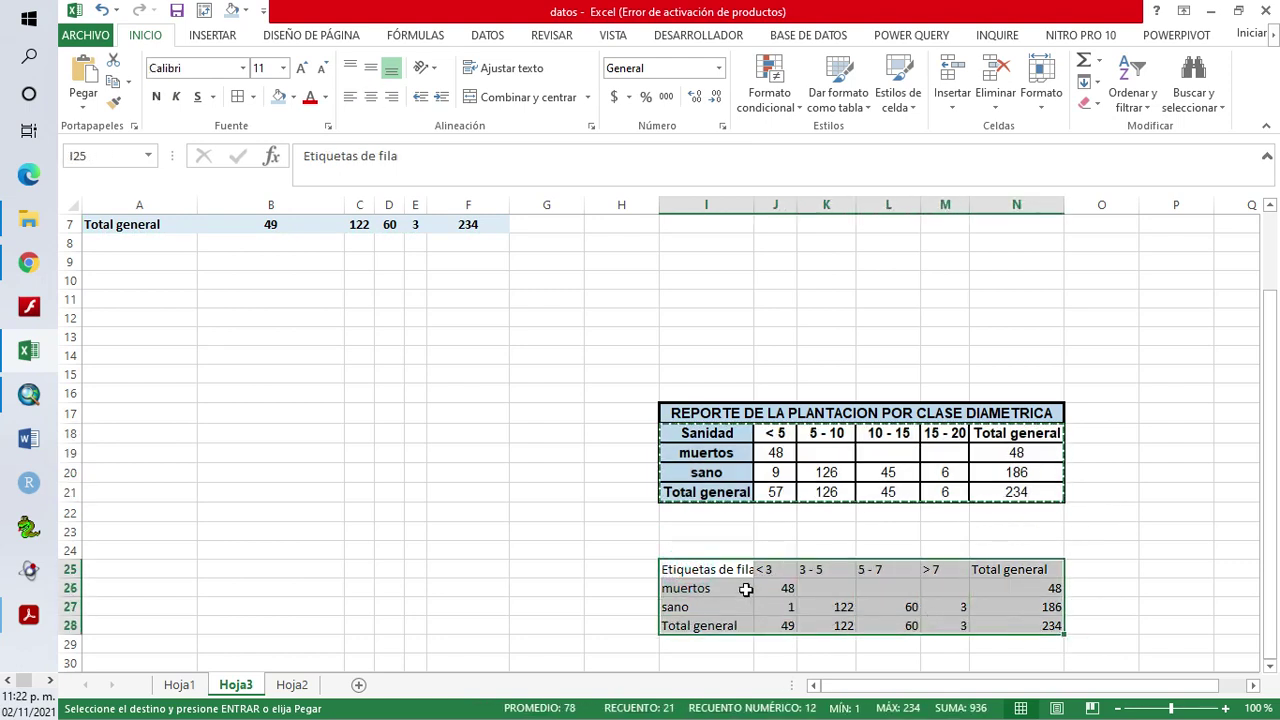
right_click(706, 569)
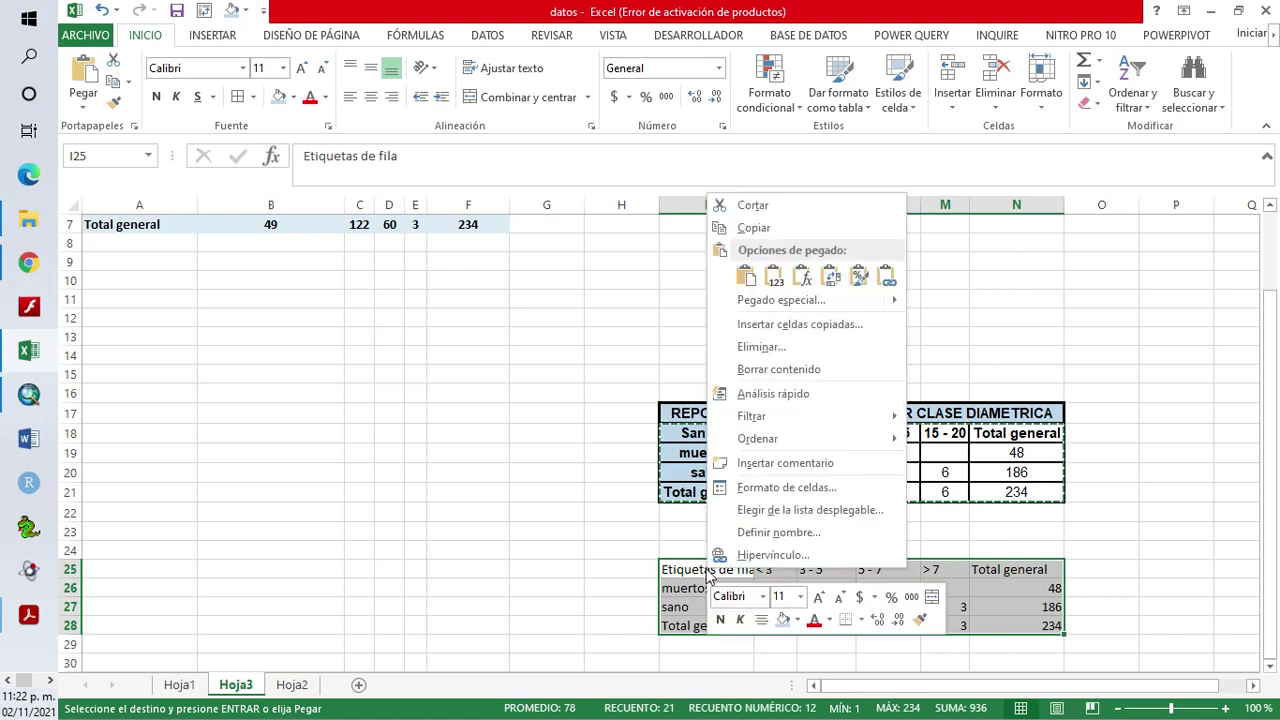
left_click(619, 577)
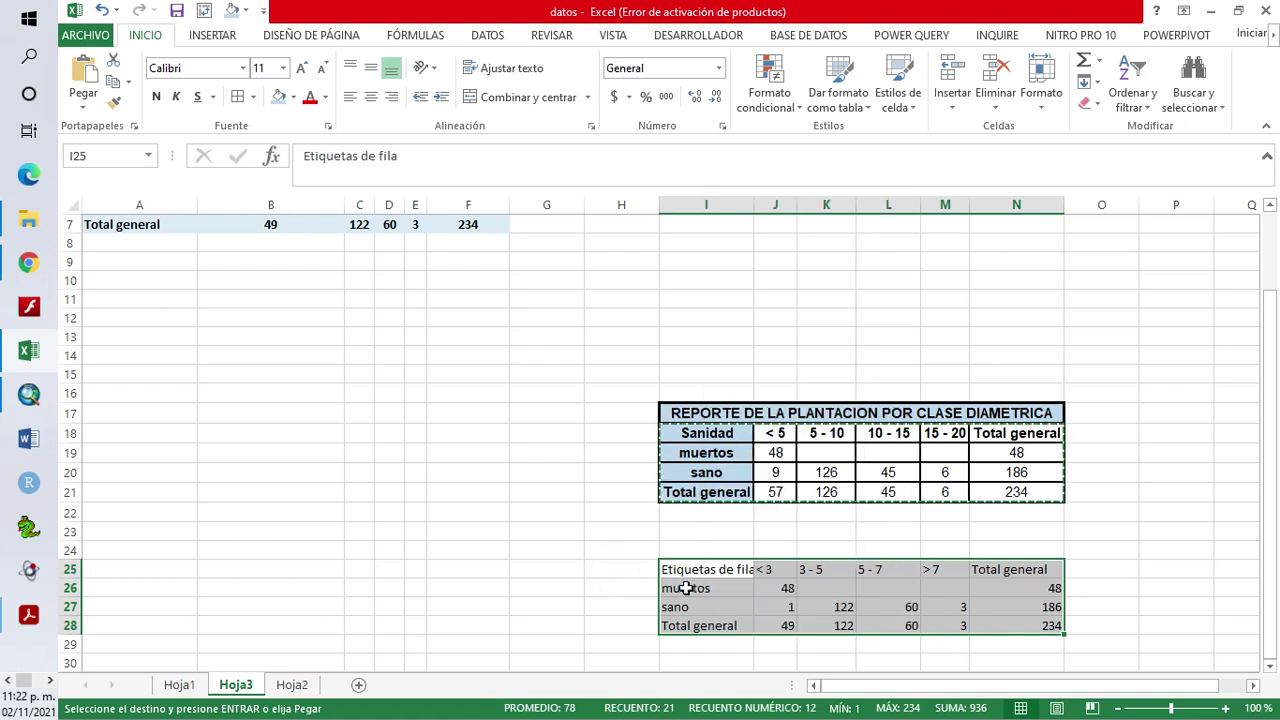
right_click(692, 572)
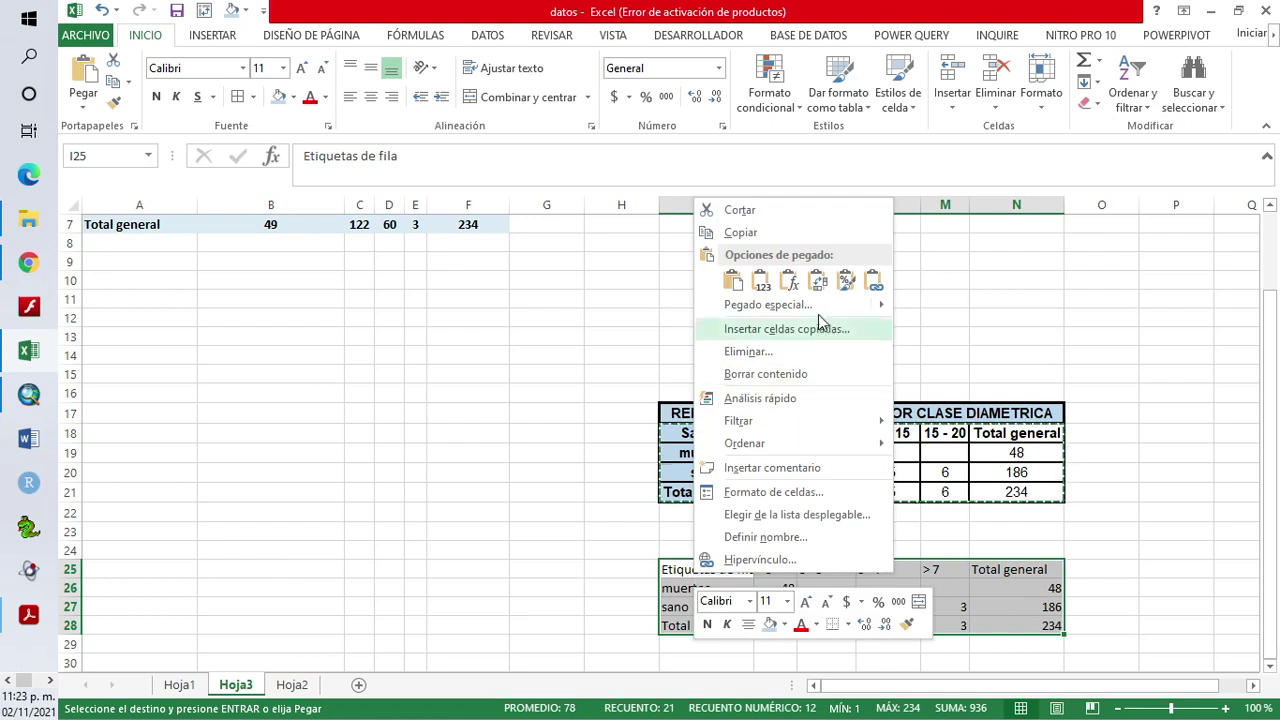
left_click(837, 289)
left_click(743, 648)
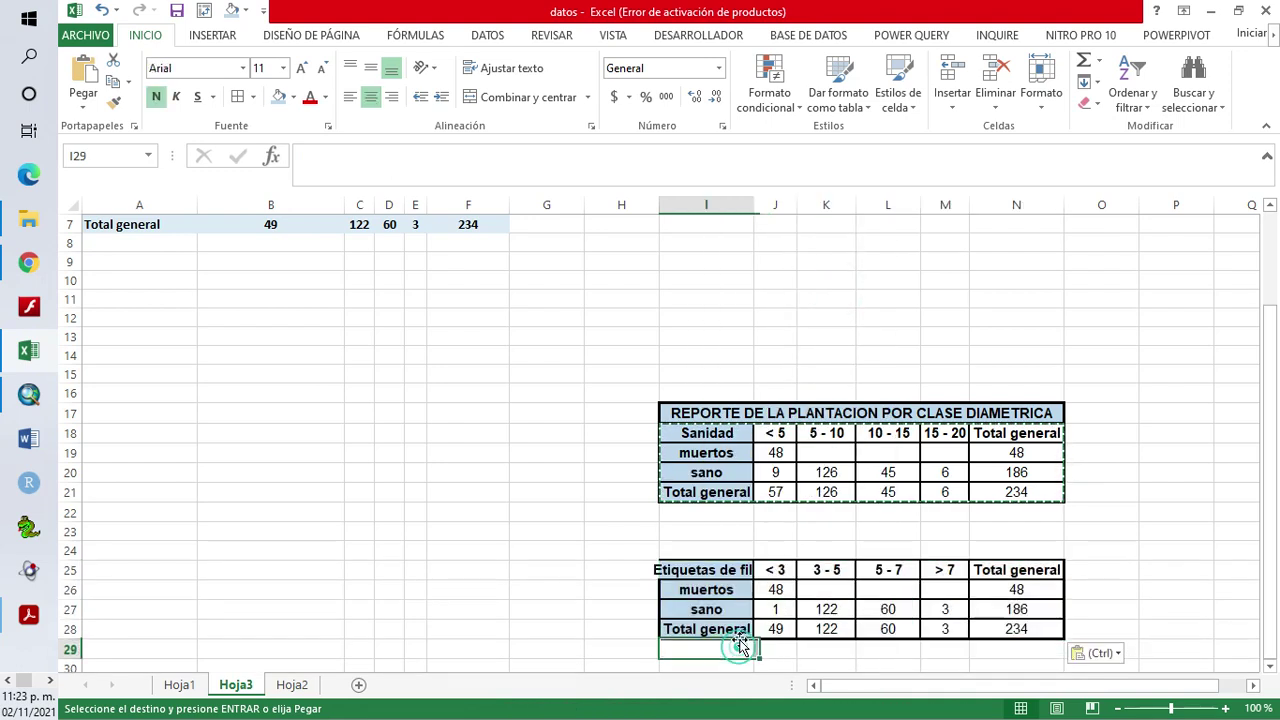
Replace the row header in I25 with "Sanidad" copied as a value from I18
left_click(702, 432)
left_click(714, 575)
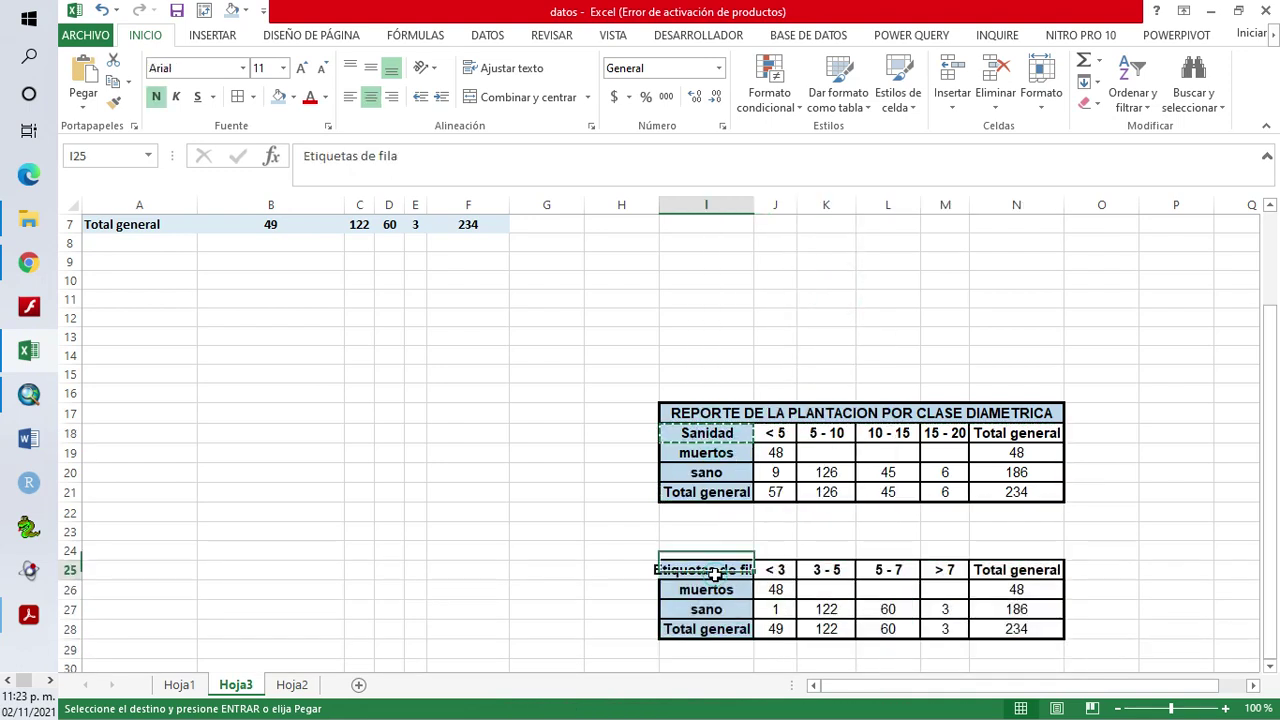
right_click(716, 578)
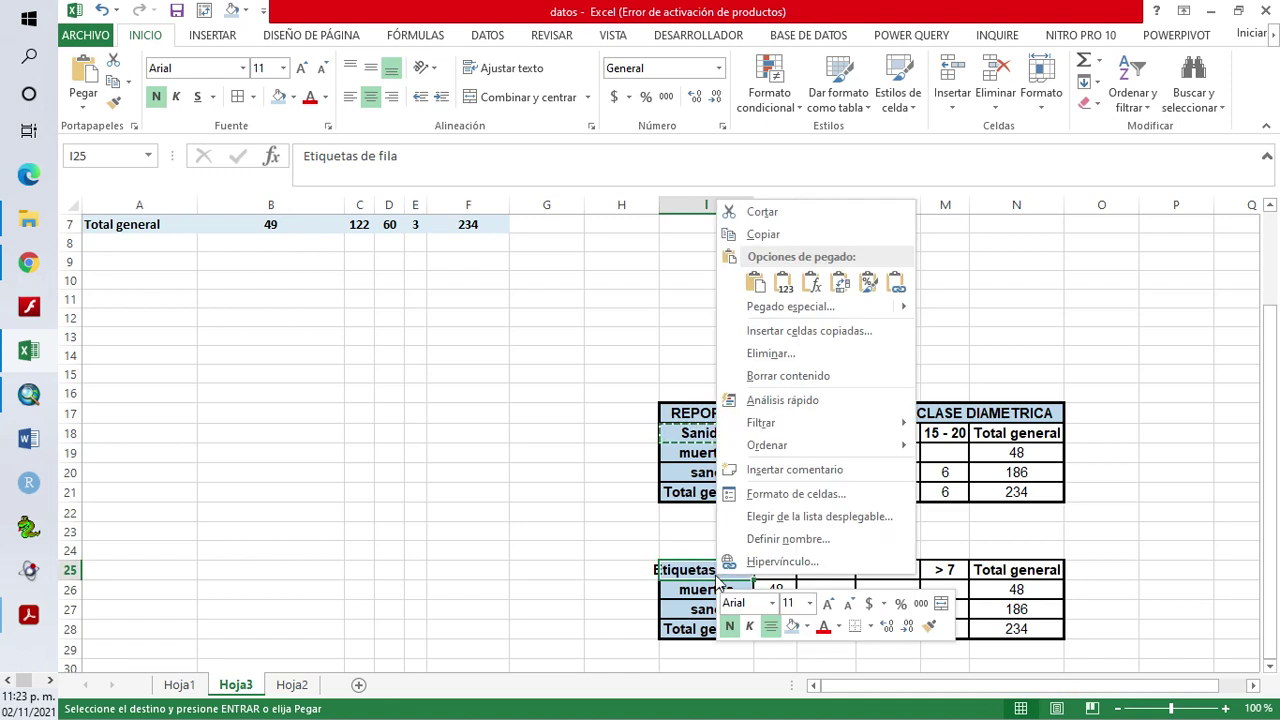
left_click(783, 284)
left_click(575, 556)
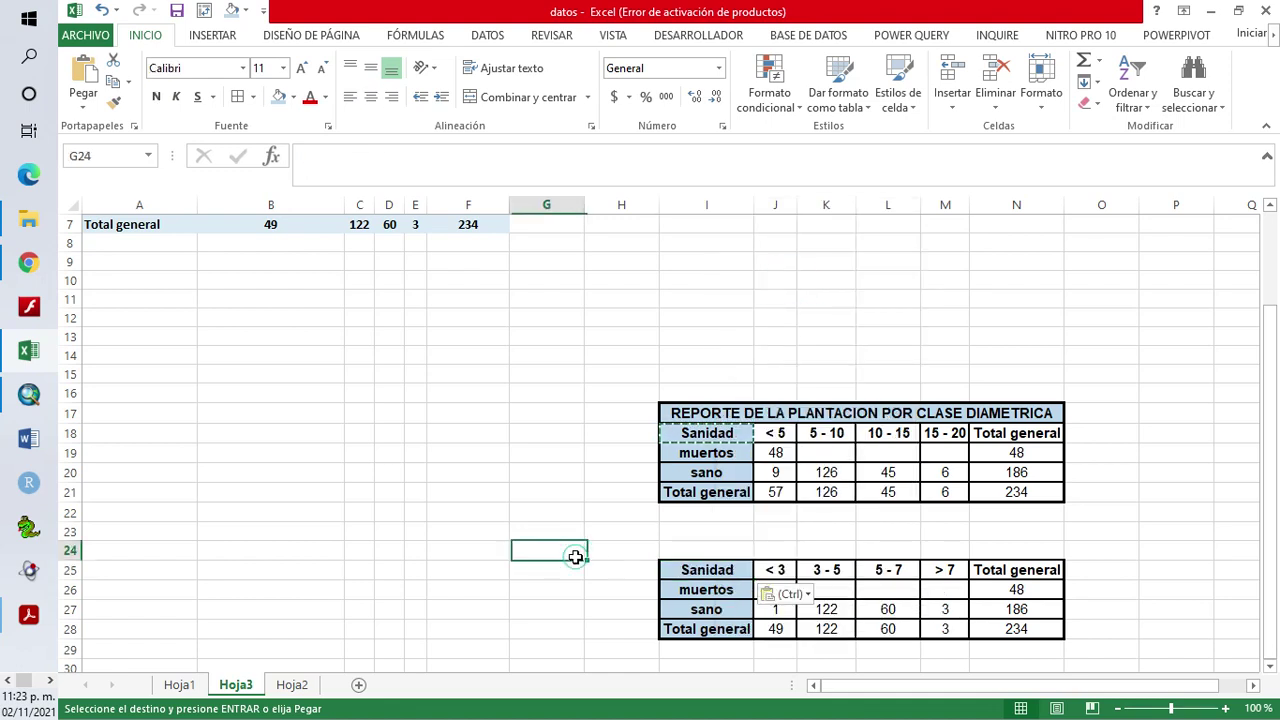
left_click(759, 669)
Copy the diameter report's title to I24:N24 and change it to "REPORTE DE LA PLANTACION POR CLASE ALTIMETRICA"
left_click(716, 413)
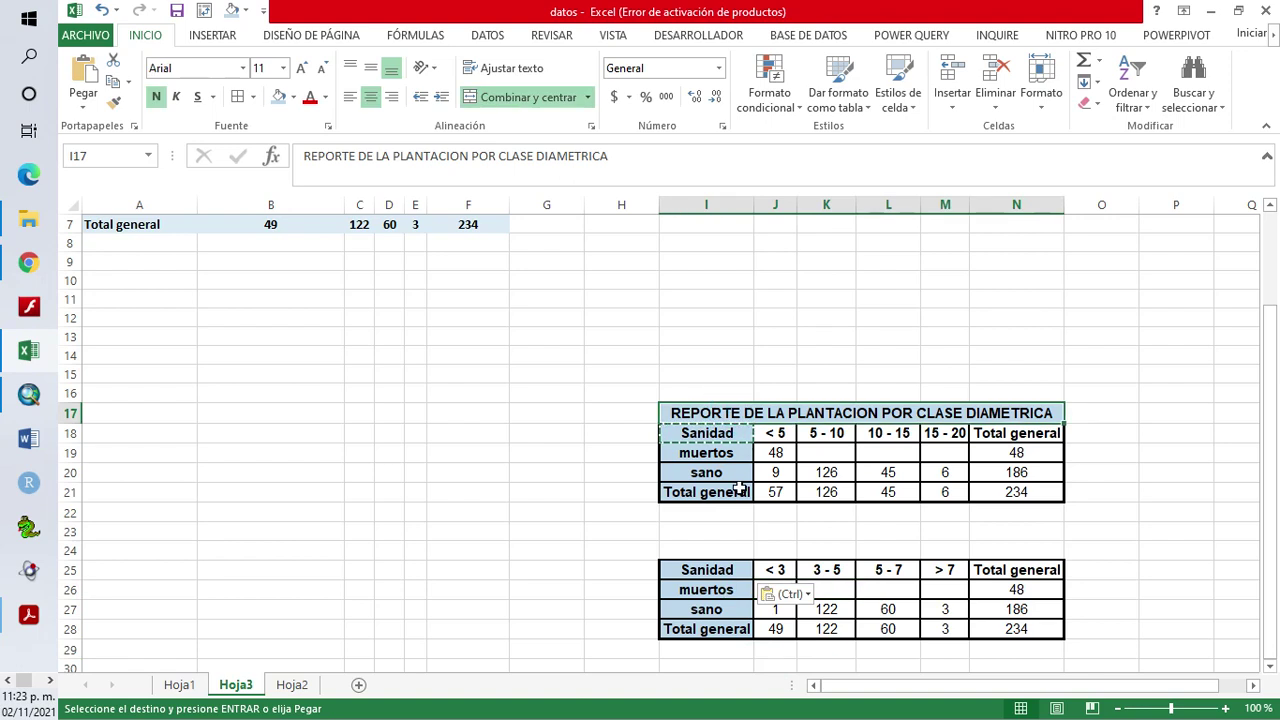
key("ctrl+c")
left_click_drag(690, 554, 1006, 548)
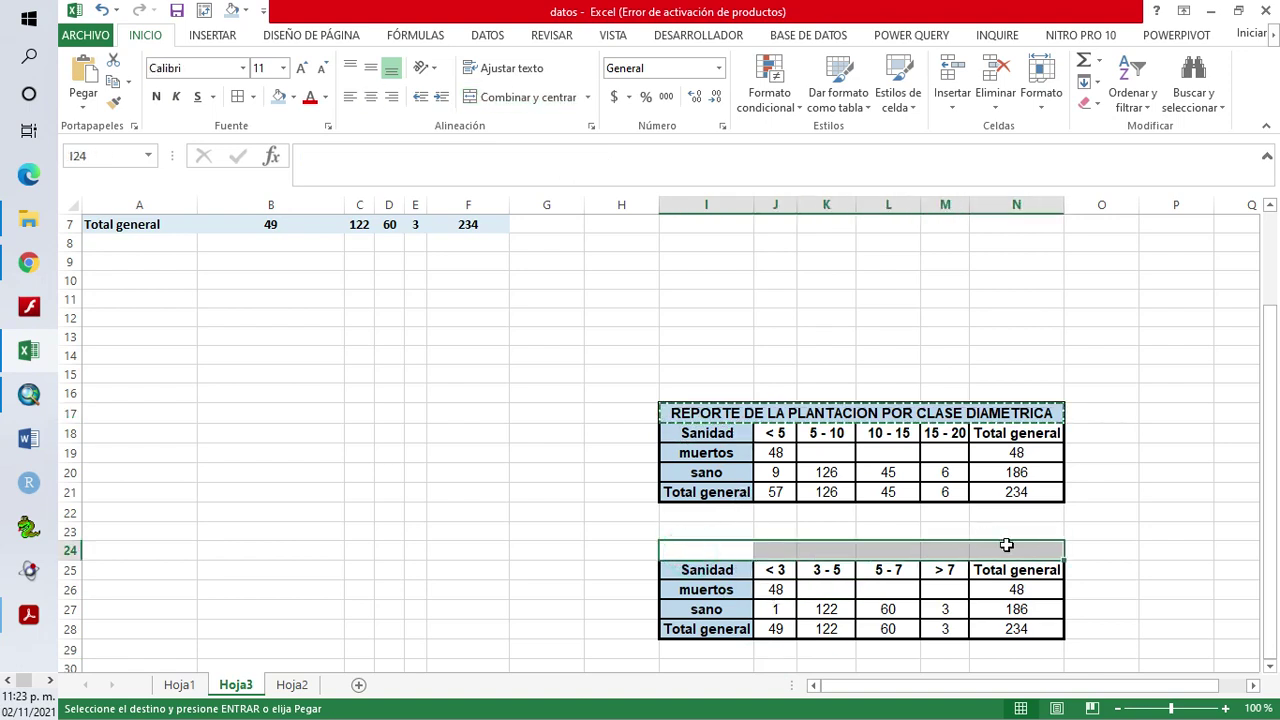
key("ctrl+v")
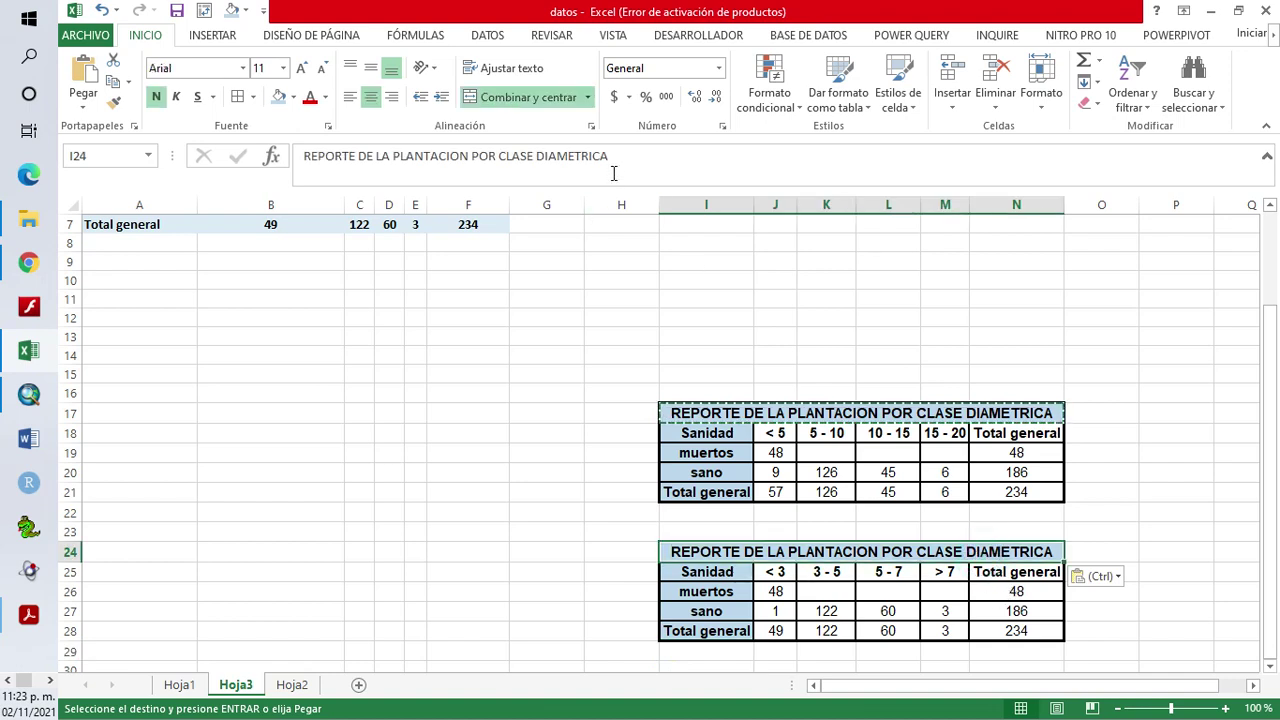
left_click_drag(607, 160, 540, 162)
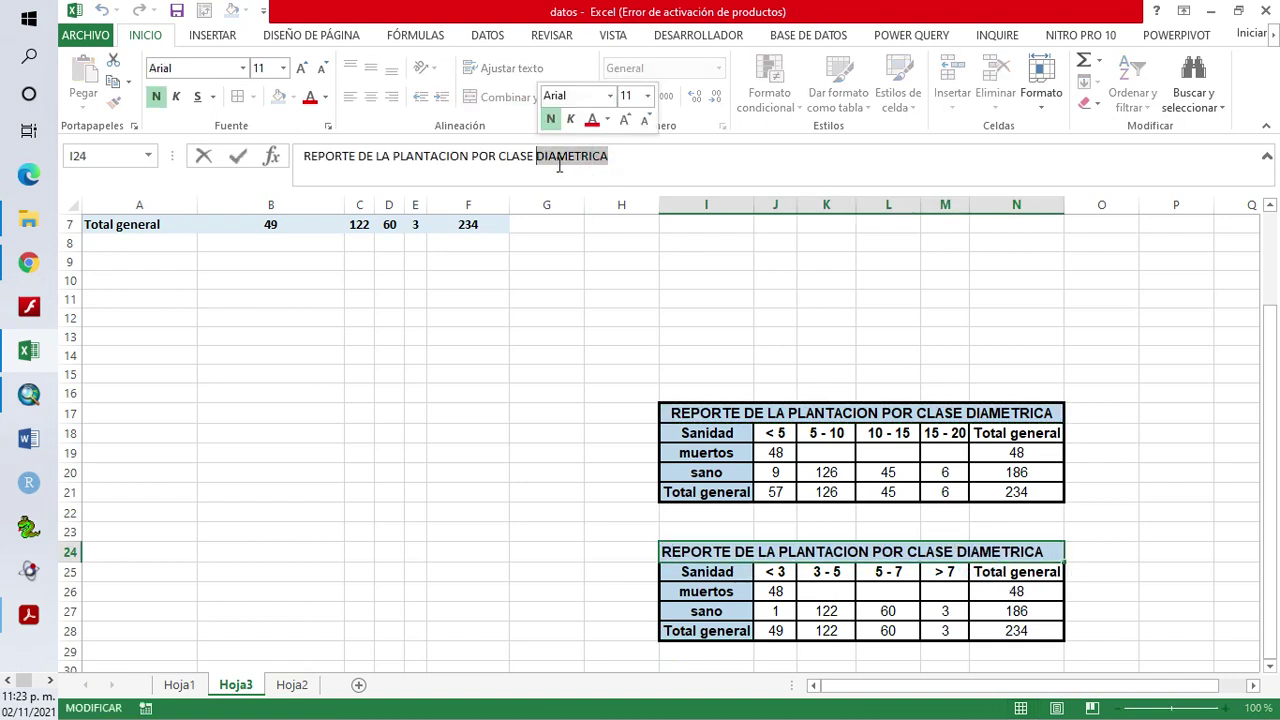
type("ALT")
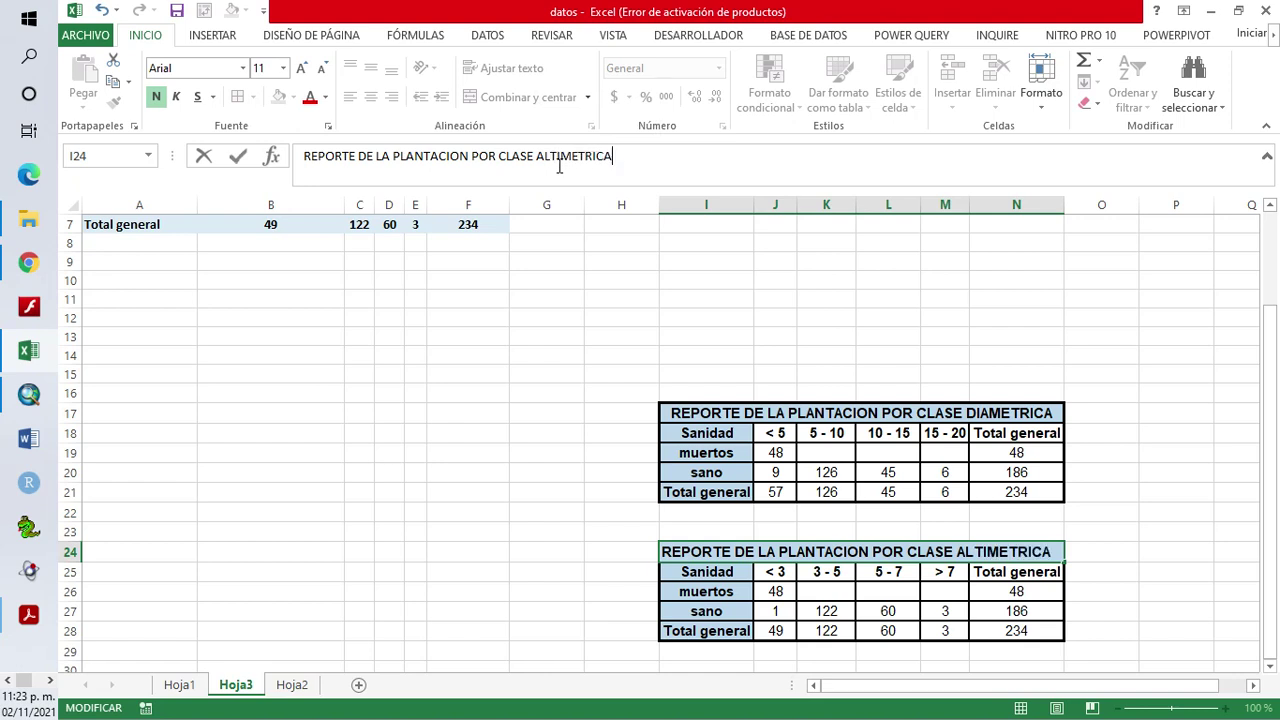
type("IMETRICA")
left_click(1134, 514)
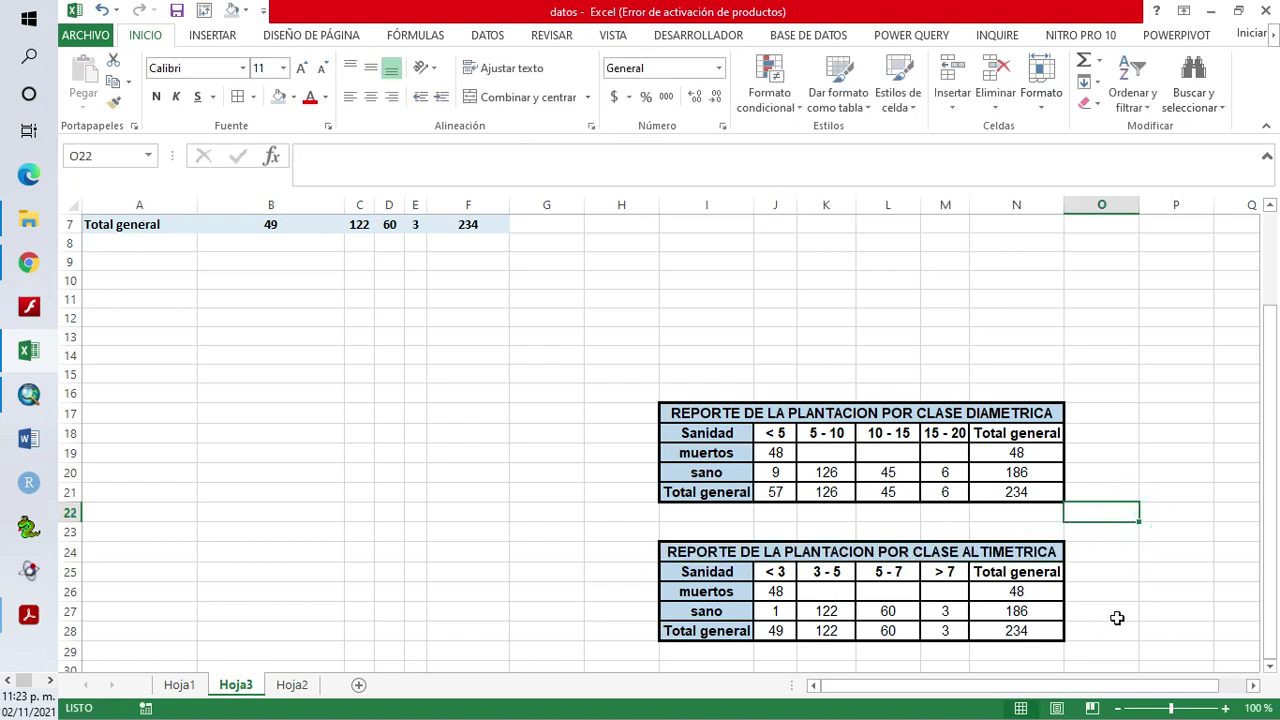
Review the dead-tree total and the healthy-tree counts for each height class in the height report
left_click(1062, 591)
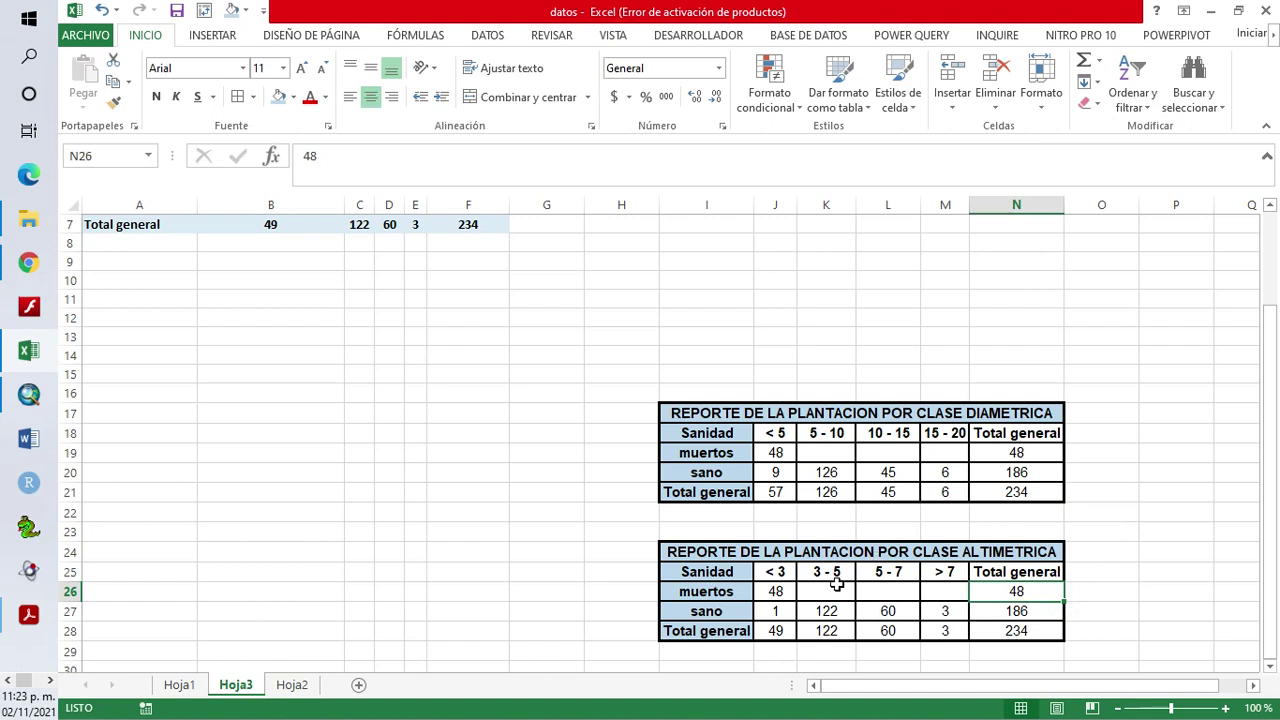
left_click(776, 613)
left_click(830, 613)
left_click(886, 616)
left_click(965, 621)
scroll(826, 563, "down", 1)
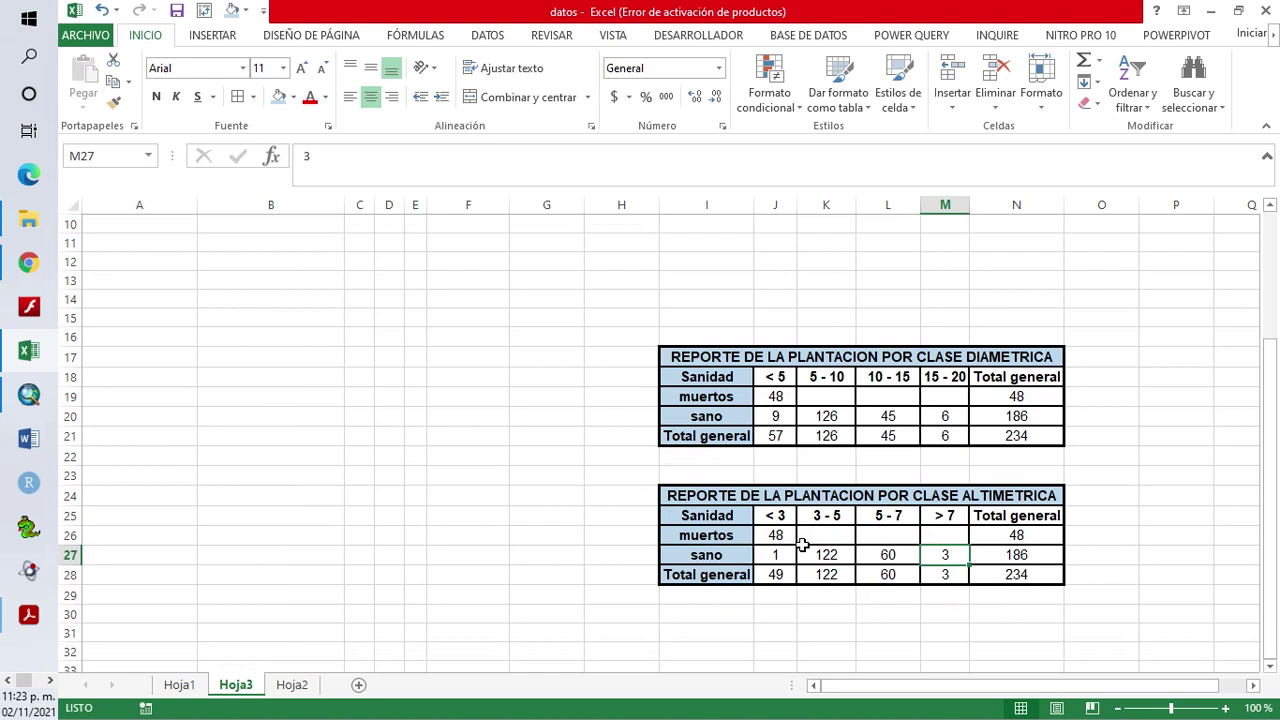
Remove clas_alt from the pivot table's values and columns
scroll(565, 423, "up", 3)
left_click(284, 320)
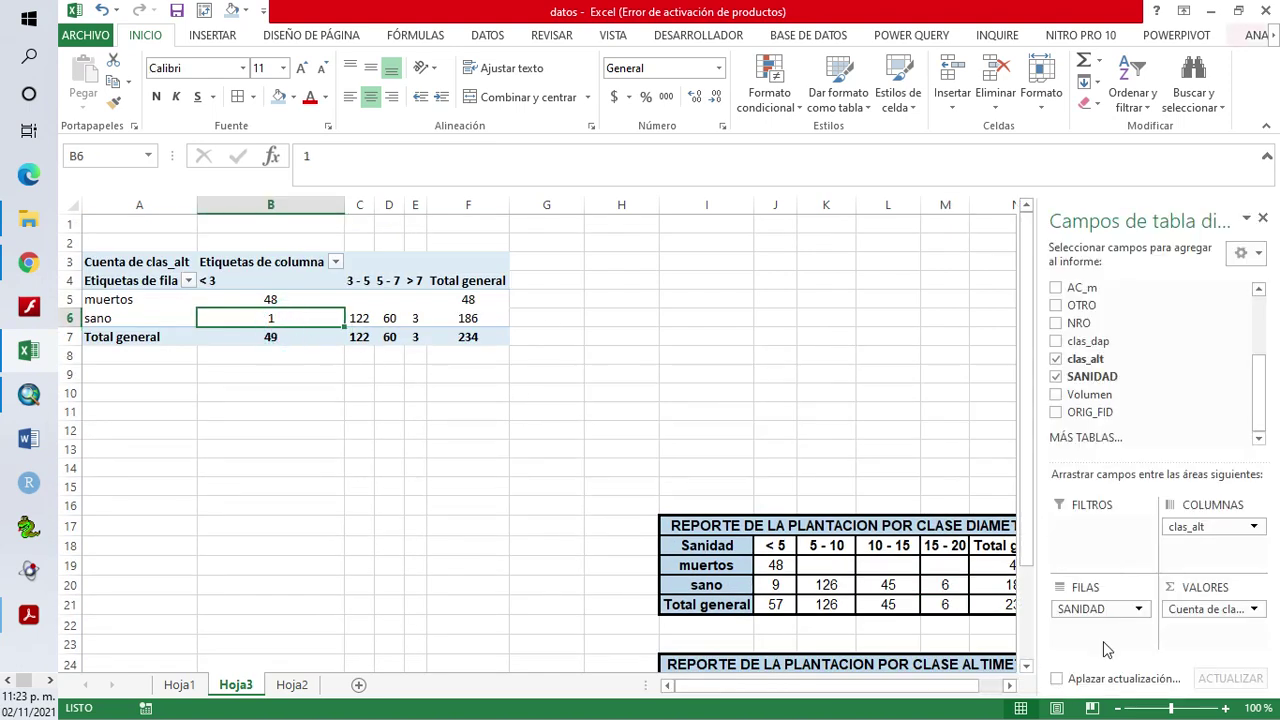
left_click_drag(1207, 618, 950, 542)
left_click_drag(1215, 527, 1025, 430)
Add Volumen to the pivot table's values as a sum and use clas_dap as its only column field
left_click_drag(1088, 394, 1205, 530)
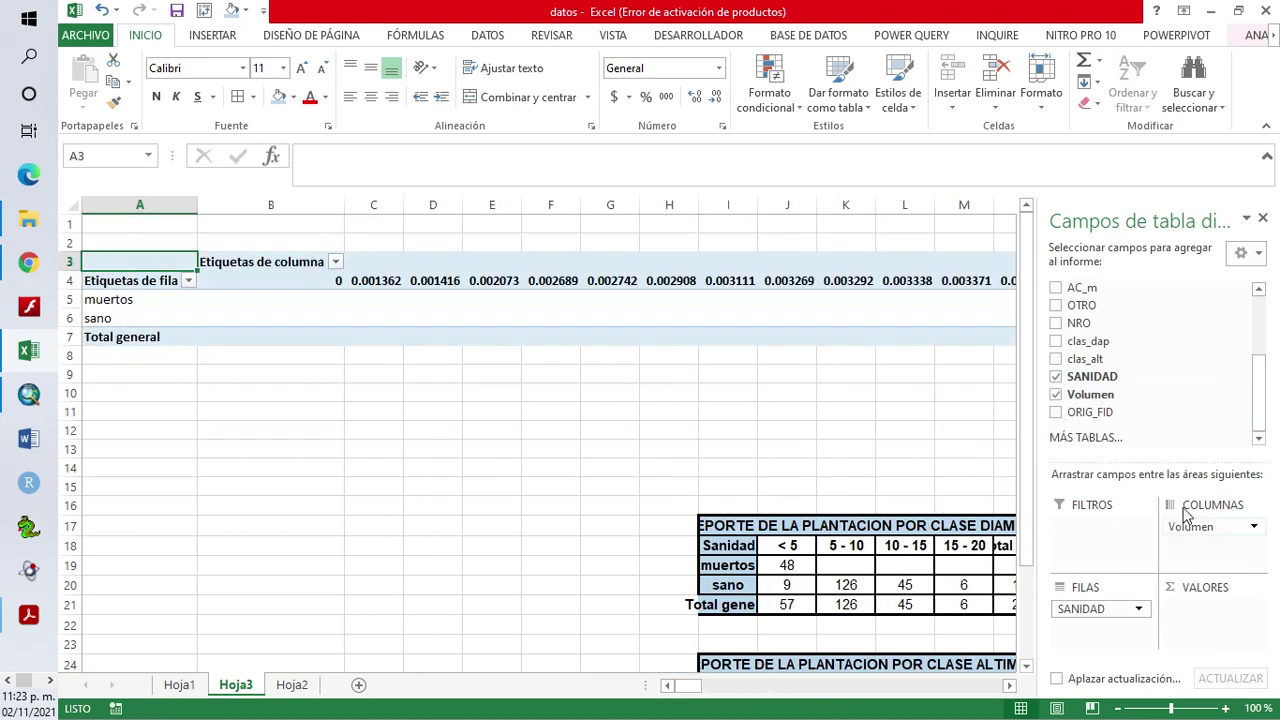
left_click_drag(1093, 400, 1214, 622)
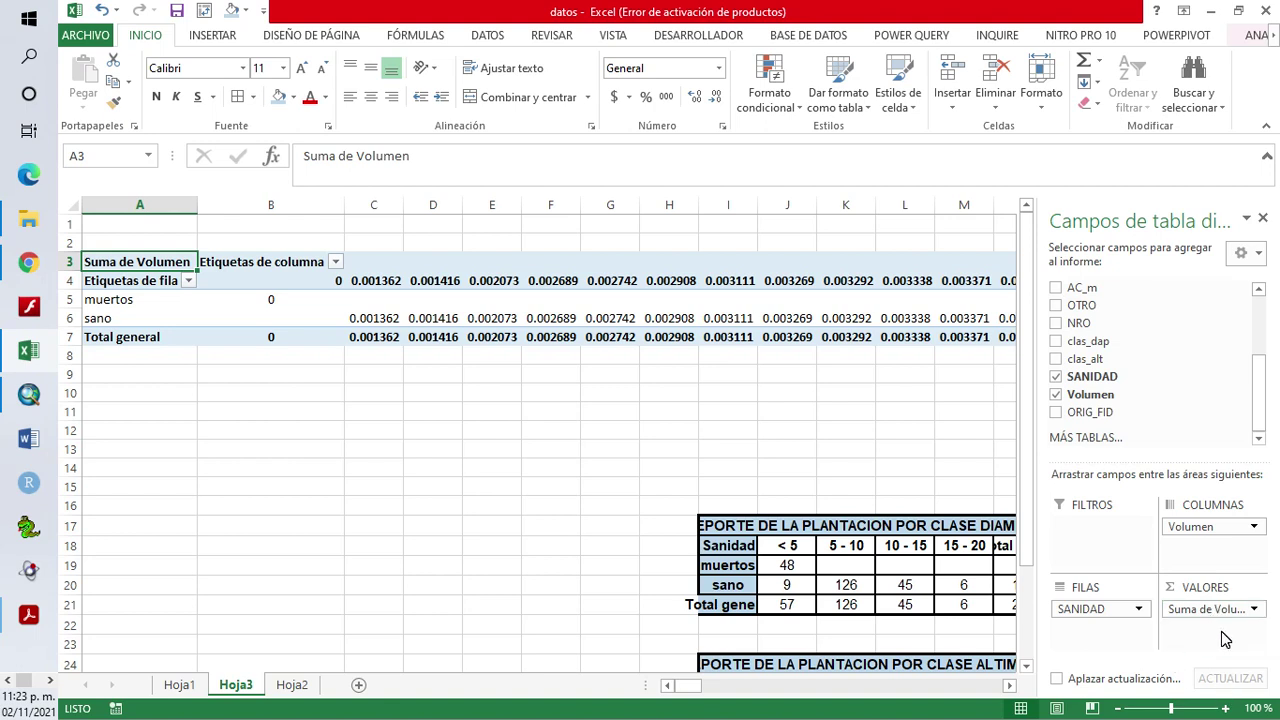
left_click_drag(1207, 530, 908, 474)
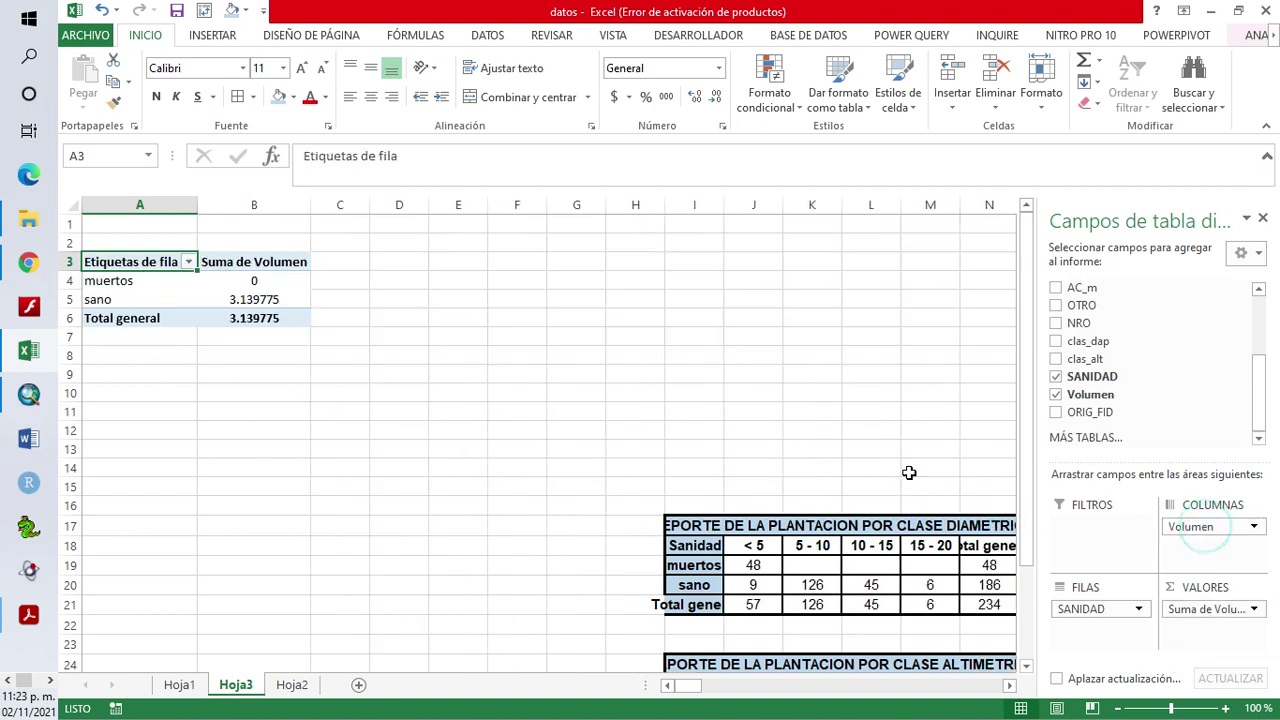
left_click_drag(1095, 345, 1231, 547)
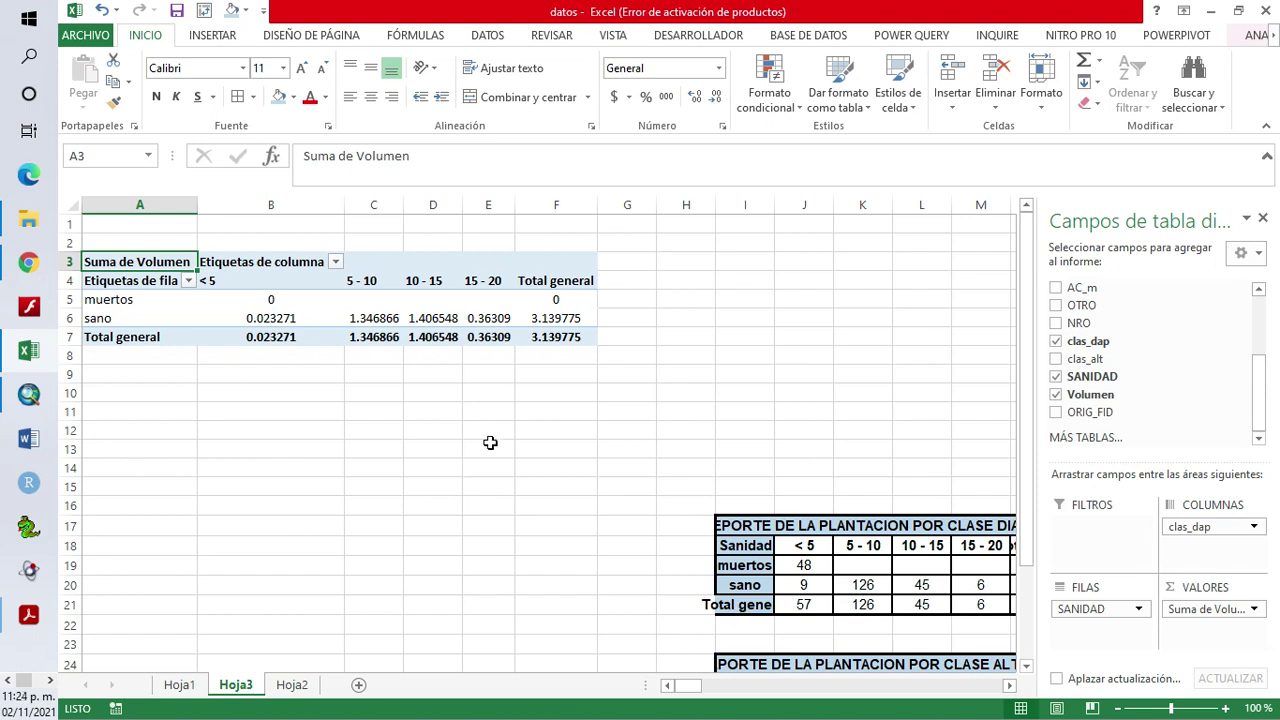
Copy the volume pivot table range A4:F7 and paste it as values at I32, below the height report
left_click_drag(121, 281, 541, 342)
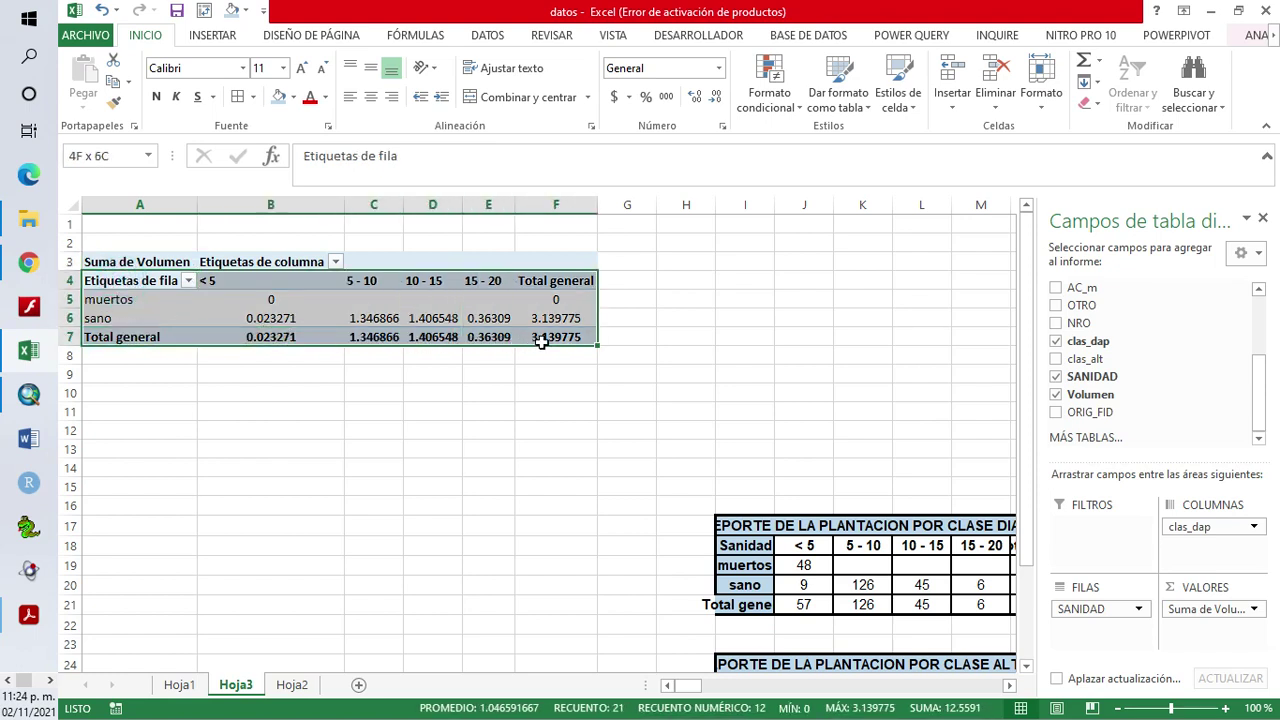
key("ctrl+c")
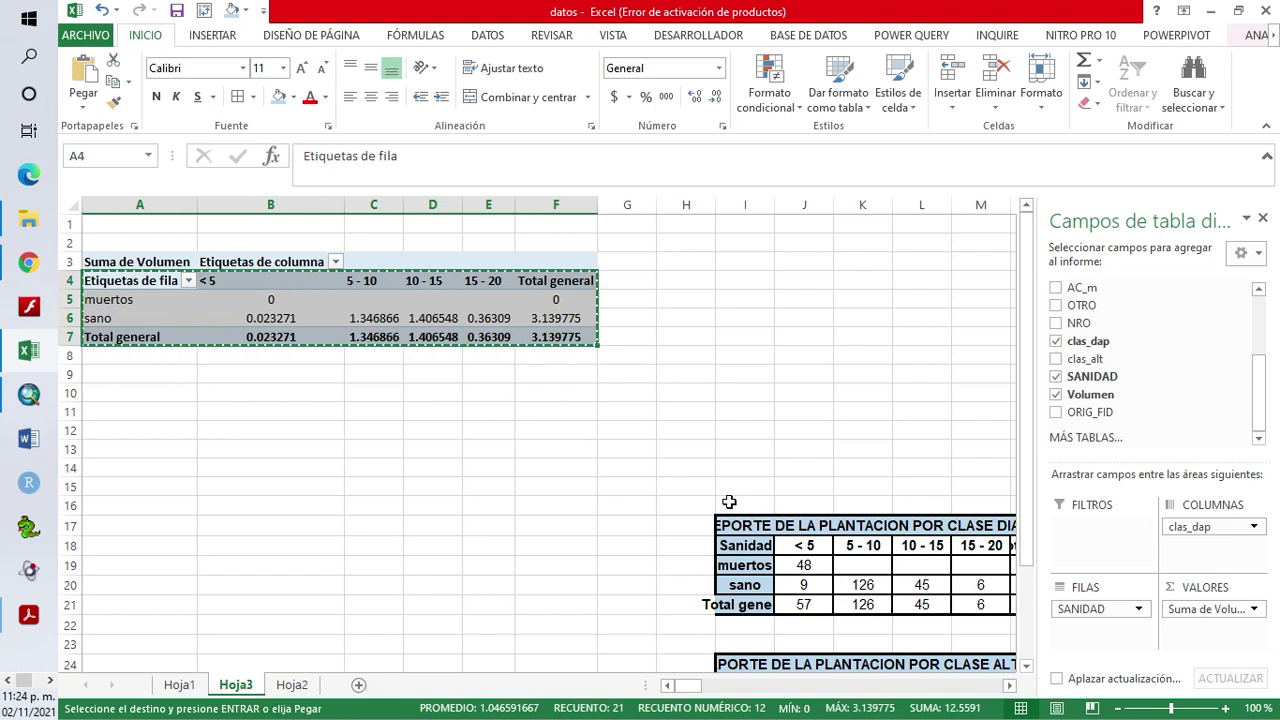
left_click(926, 411)
scroll(962, 417, "down", 3)
scroll(962, 417, "down", 2)
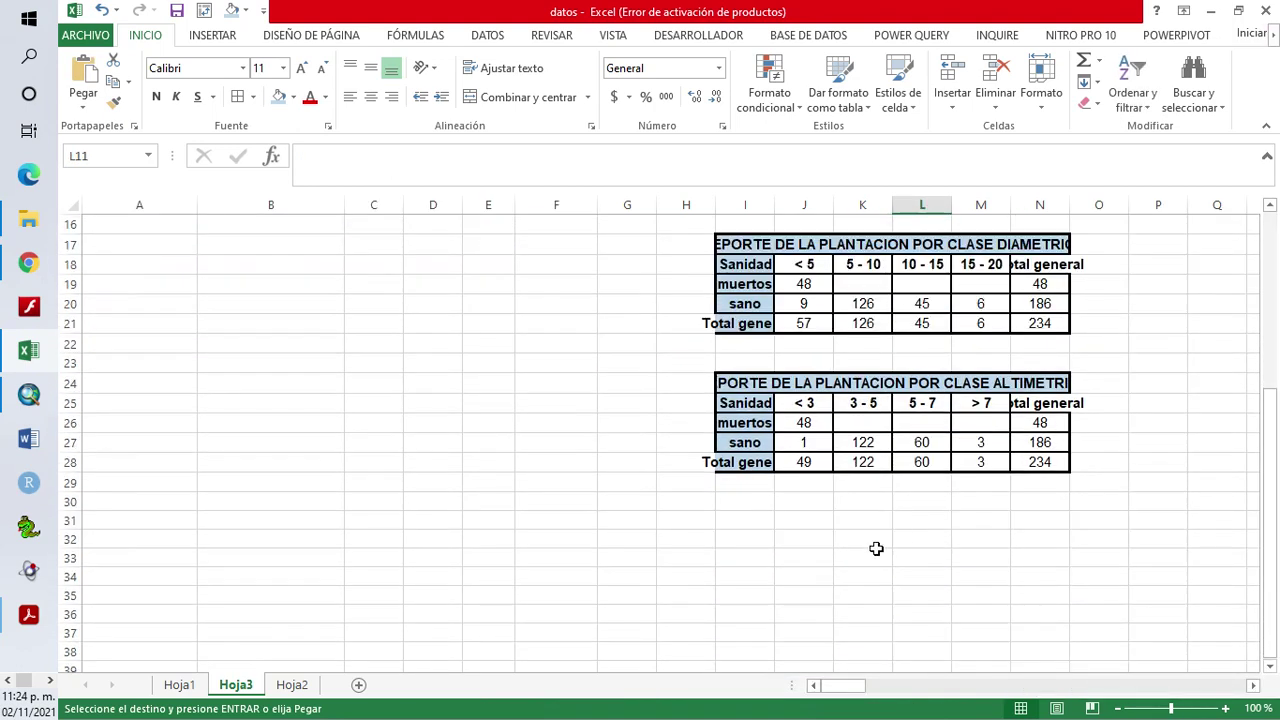
left_click(742, 542)
right_click(740, 538)
left_click(790, 248)
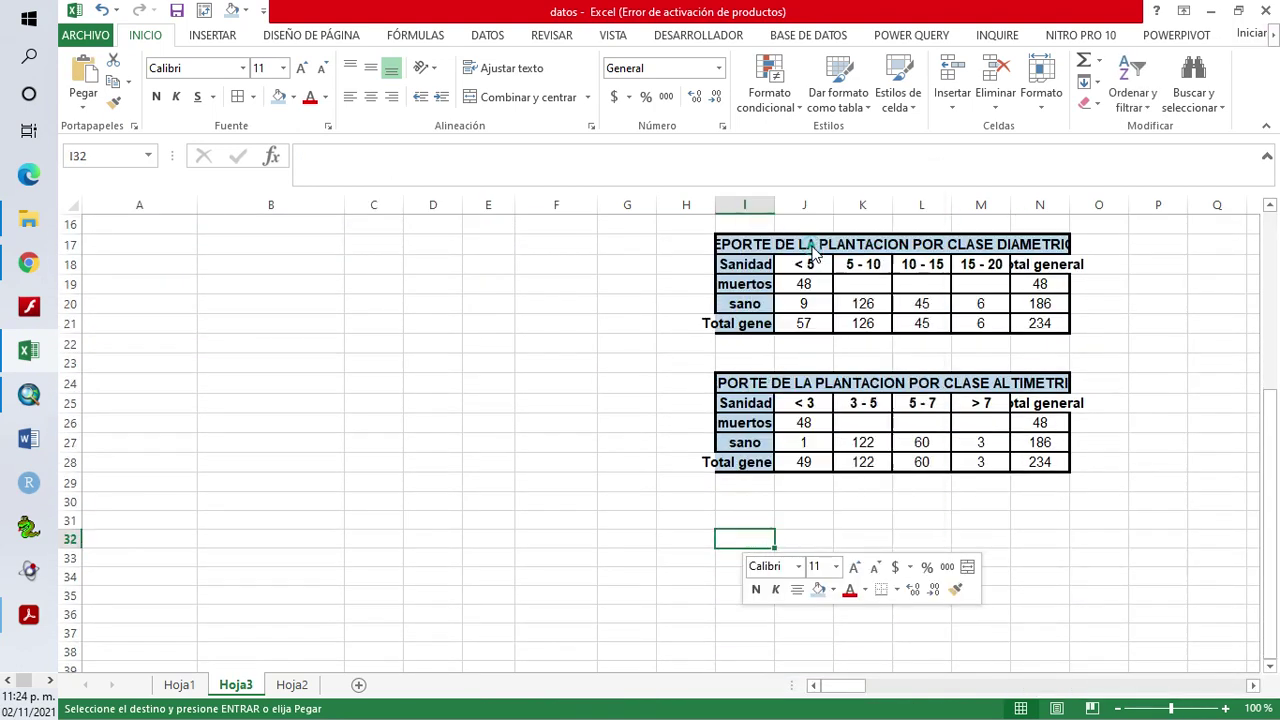
left_click(901, 643)
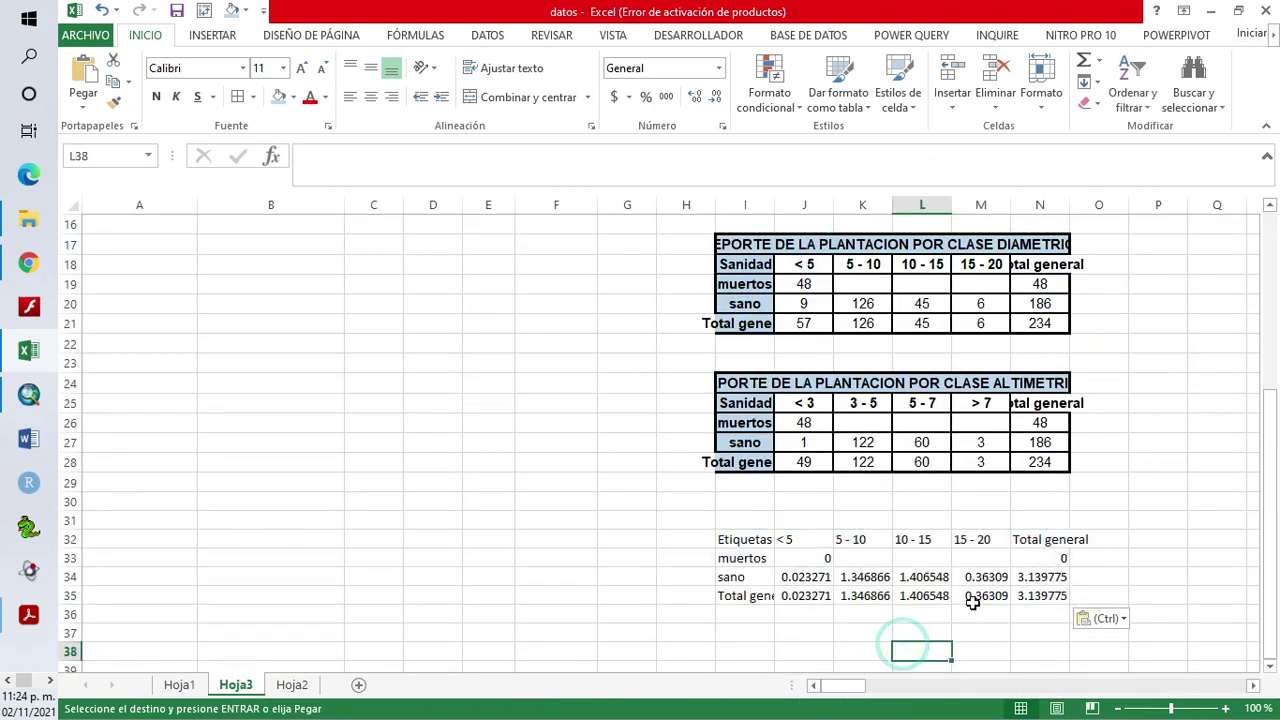
Replace the volume table's row header in I32 with "Sanidad" copied as a value from I25
left_click(818, 546)
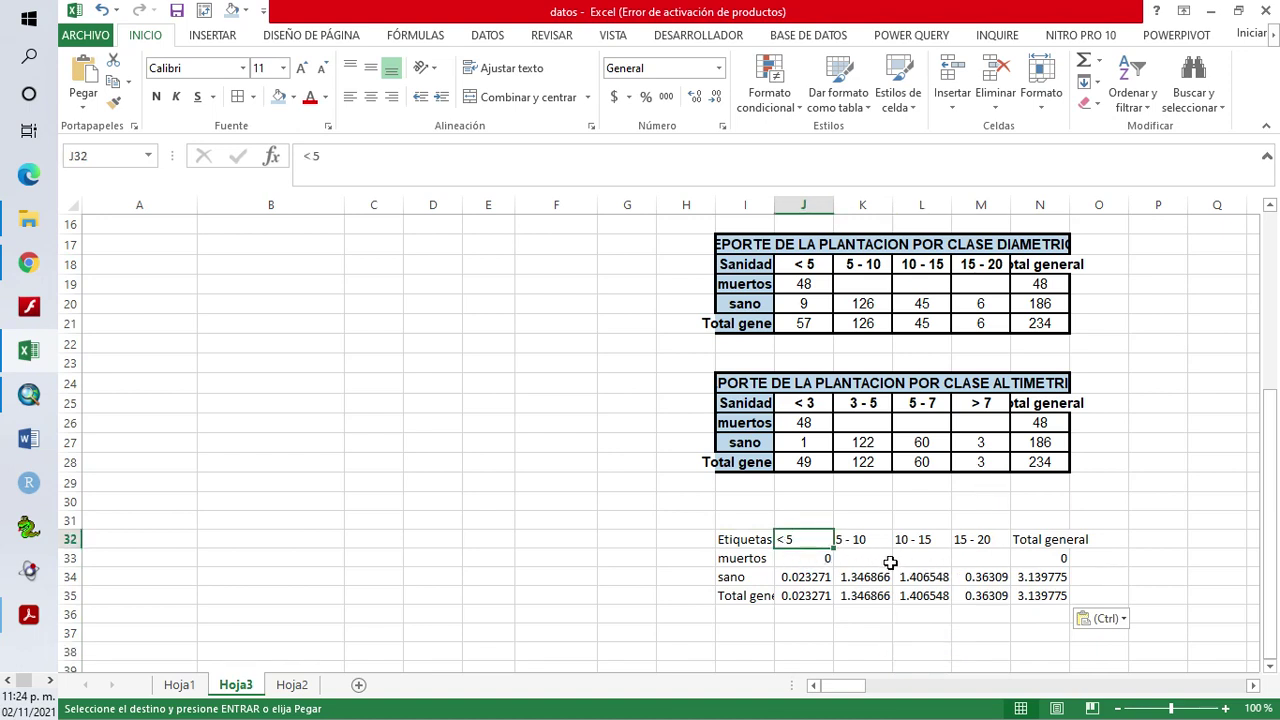
left_click(927, 579)
left_click_drag(740, 405, 908, 463)
left_click(745, 403)
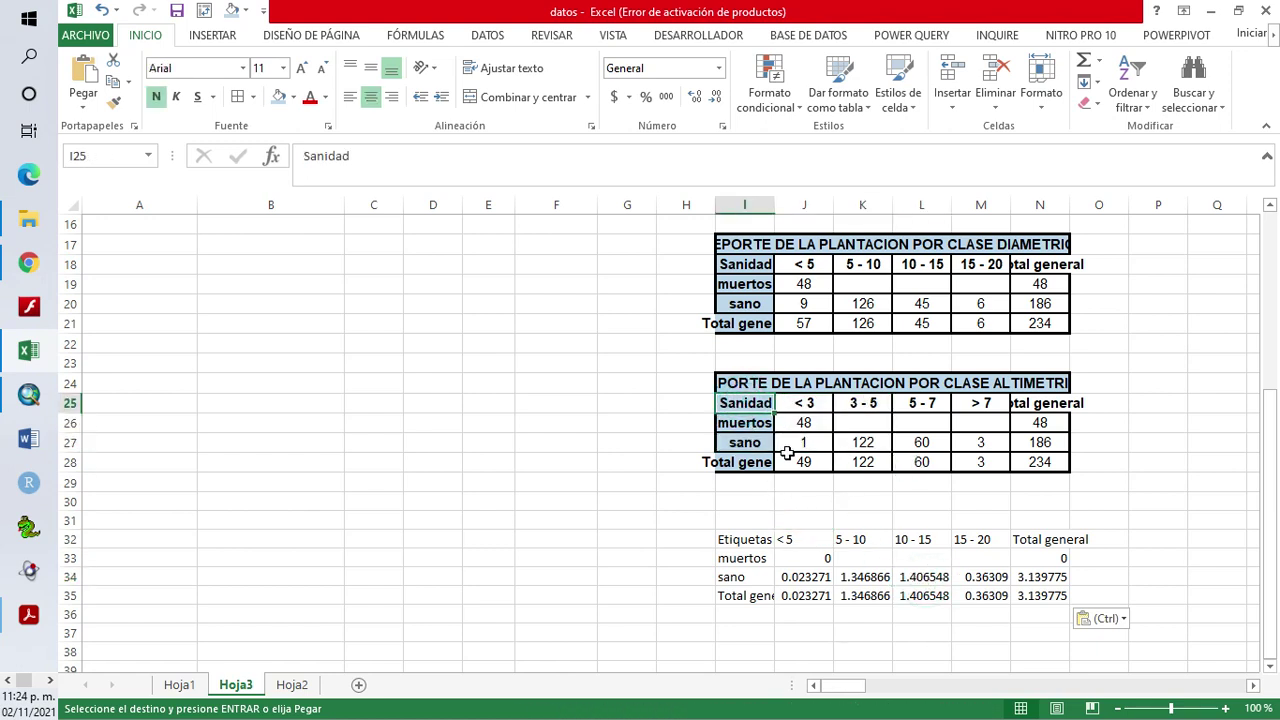
key("ctrl+c")
left_click(752, 545)
right_click(752, 545)
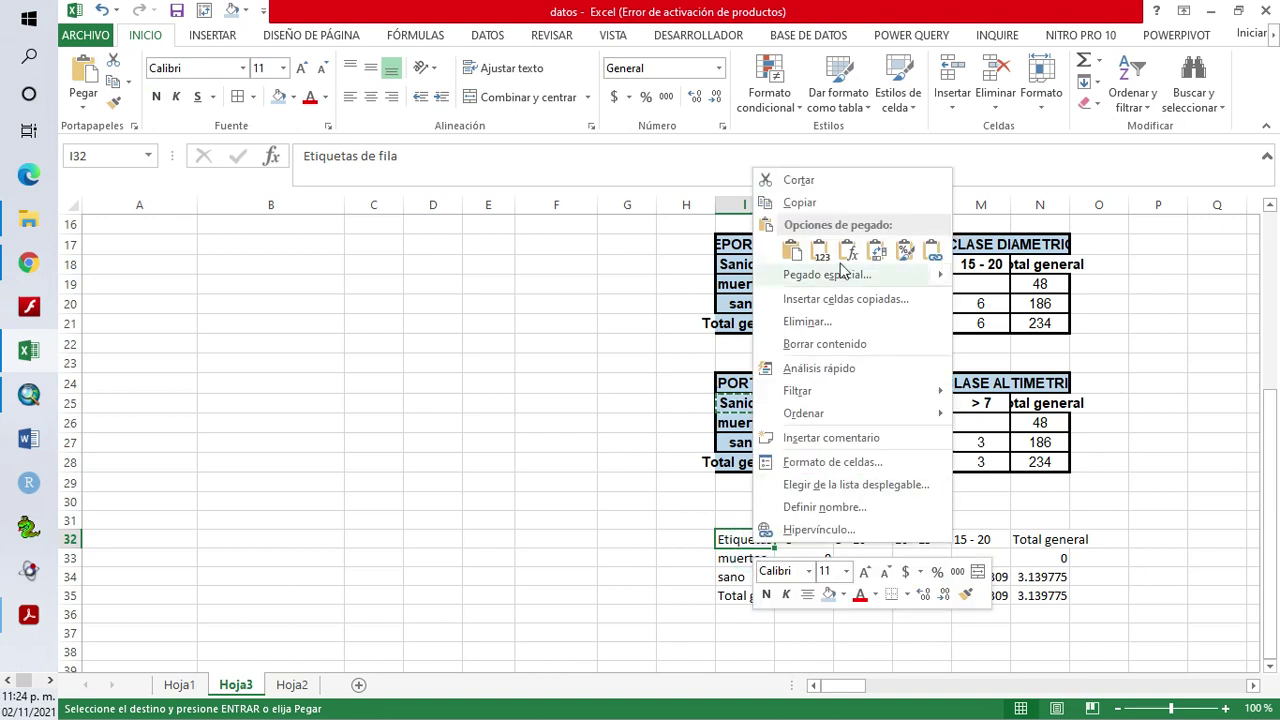
left_click(820, 258)
left_click(797, 613)
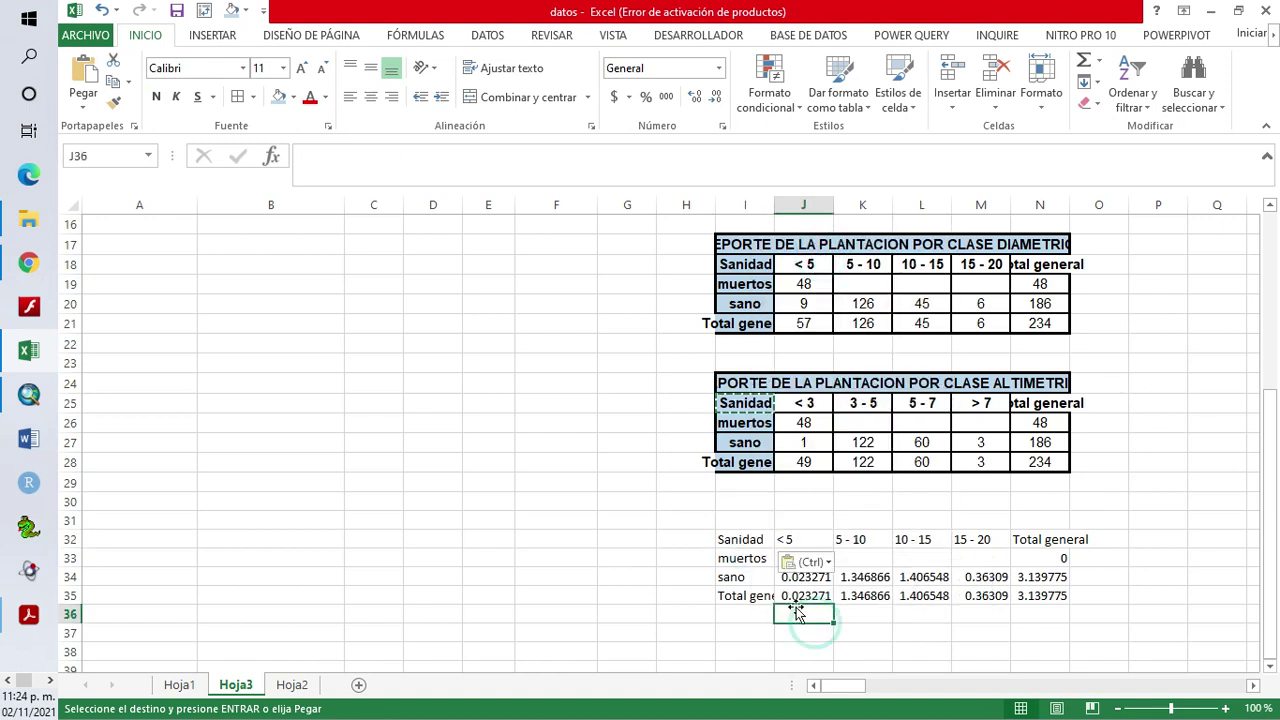
Autofit the widths of columns I and N so the row labels and the "Total general" headers fit
left_click_drag(745, 405, 1036, 467)
double_click(772, 210)
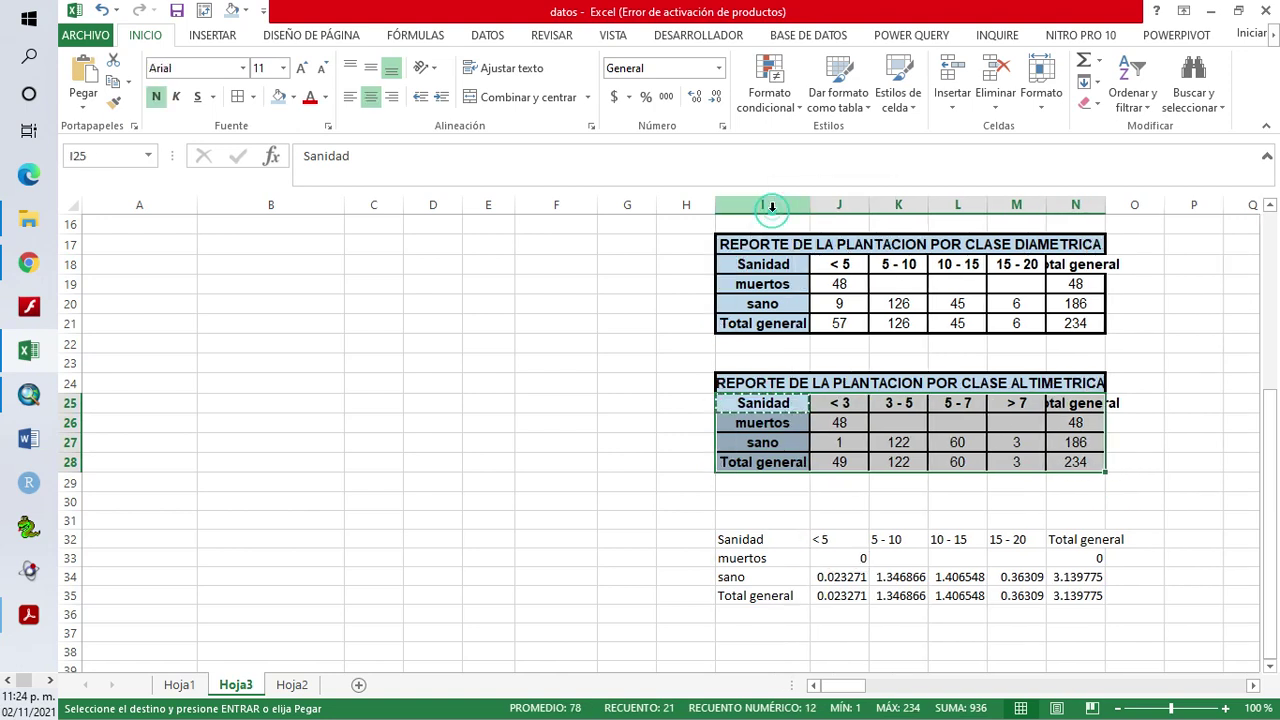
left_click(845, 565)
left_click(768, 478)
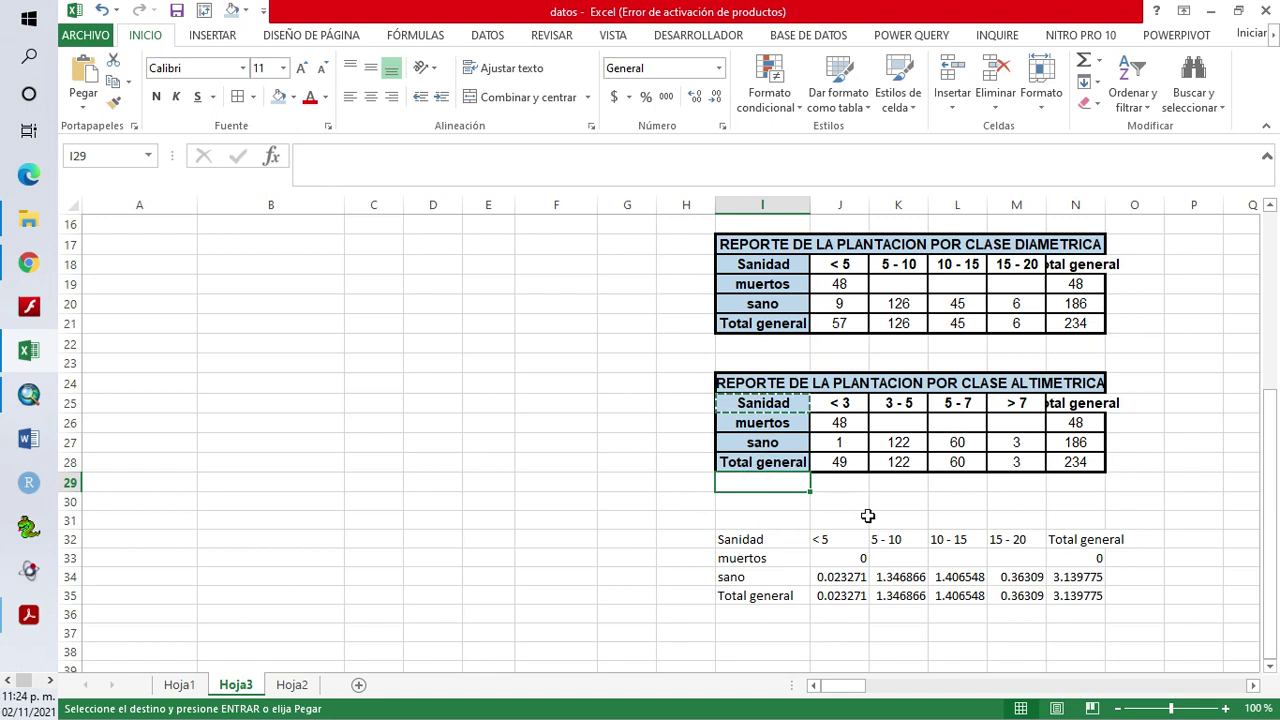
left_click(955, 519)
double_click(1106, 205)
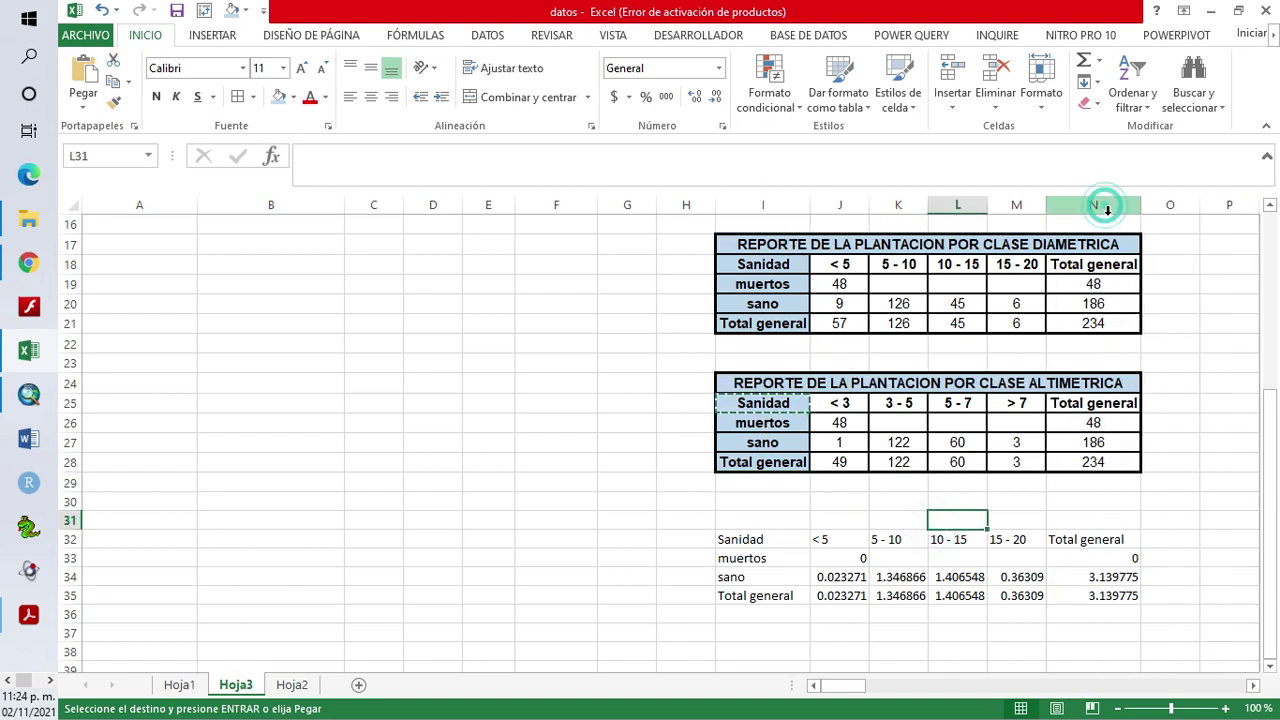
left_click(972, 484)
Copy the height report's body I25:N28 and paste only its formatting onto the volume table in I32:N35
left_click(762, 461)
left_click_drag(763, 403, 1107, 472)
key("ctrl+c")
left_click_drag(750, 542, 1028, 580)
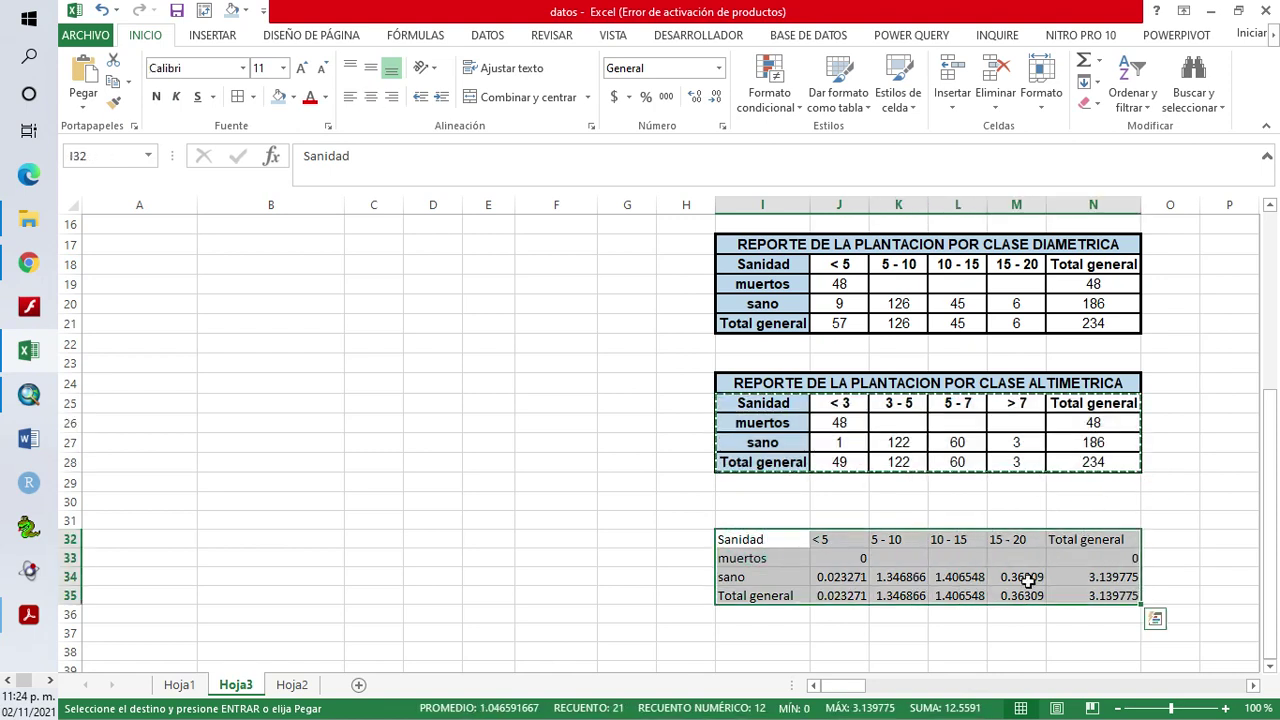
right_click(970, 577)
left_click(1140, 286)
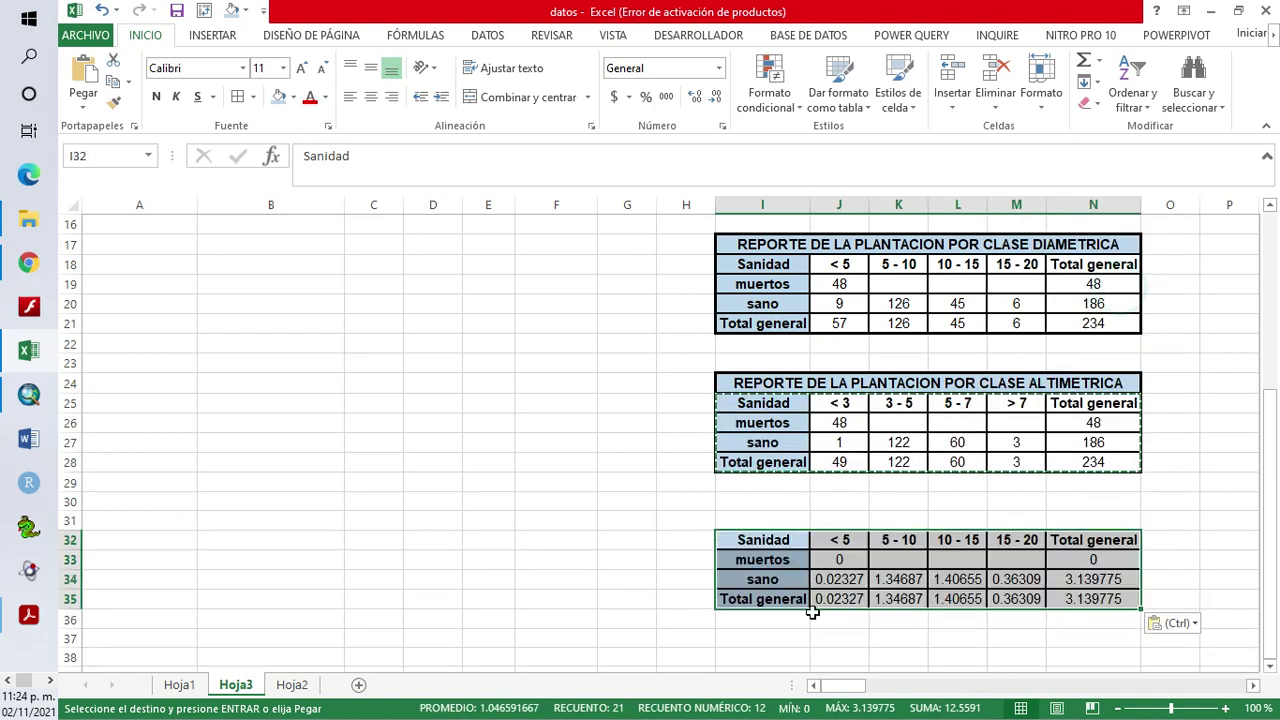
left_click(785, 657)
Copy the height report's merged title from row 24 and paste it across I31:N31 above the volume table
left_click(765, 385)
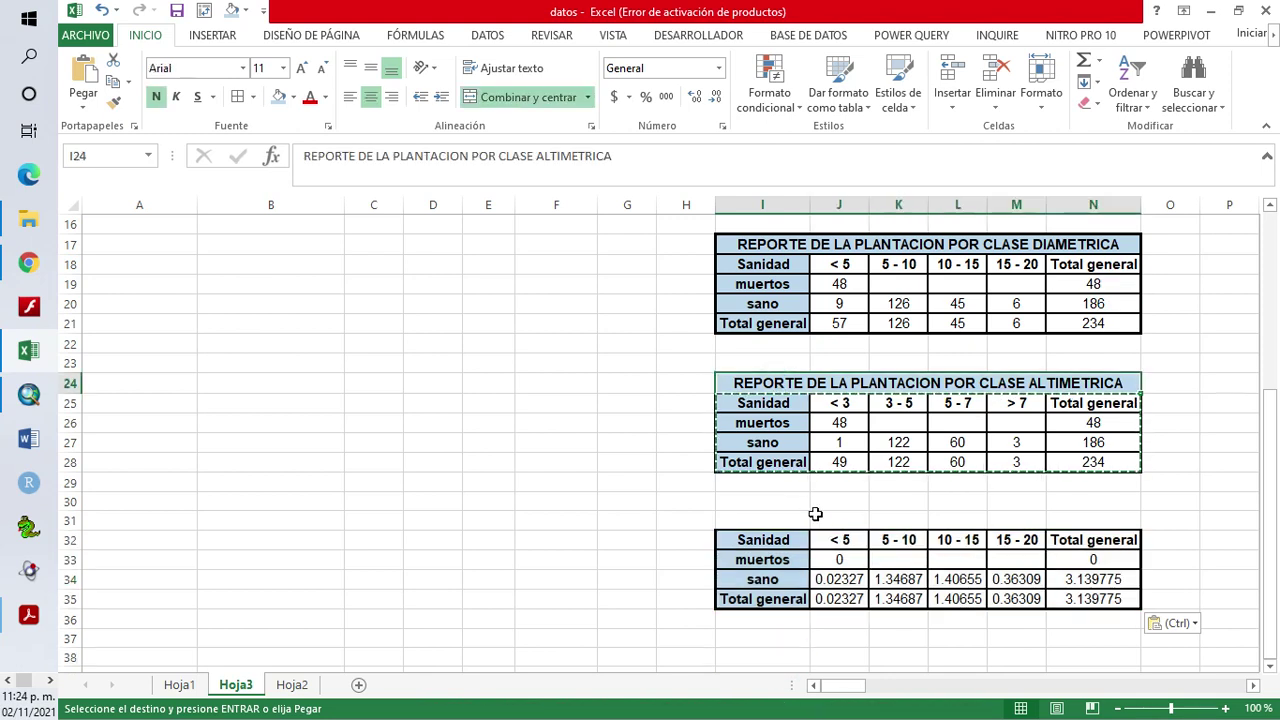
key("ctrl+c")
left_click_drag(750, 522, 1096, 526)
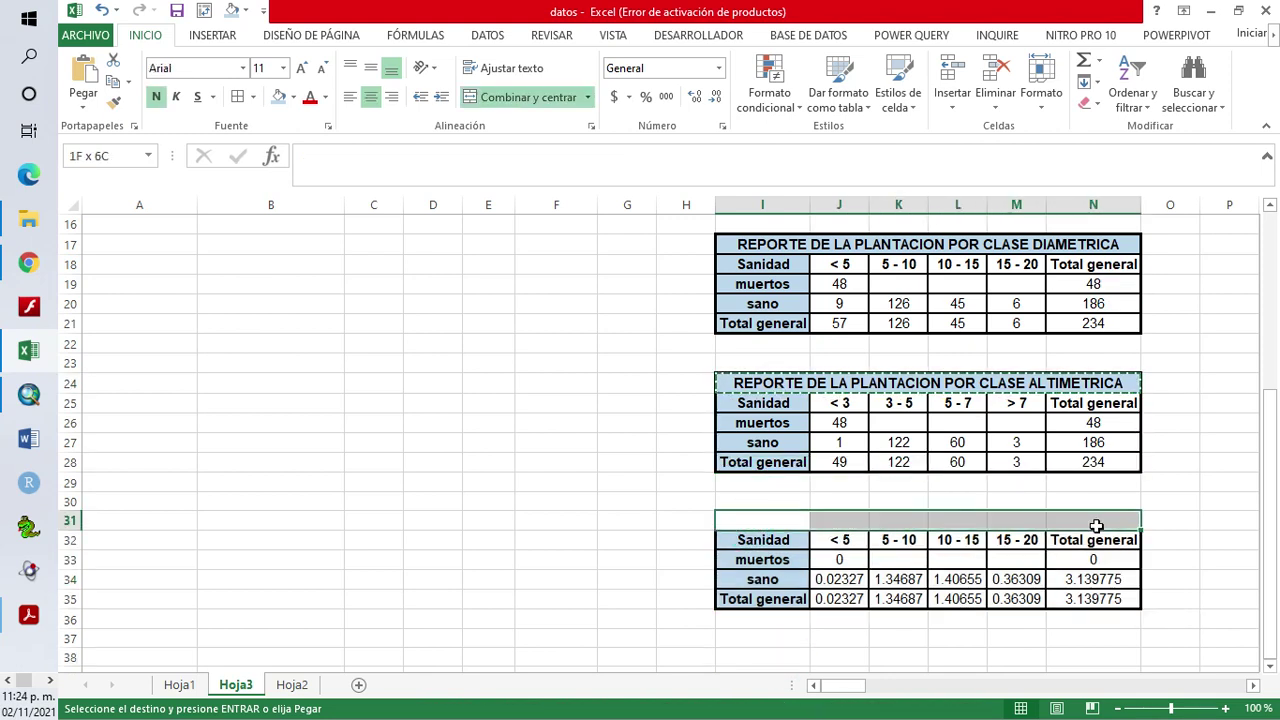
right_click(944, 524)
left_click(986, 233)
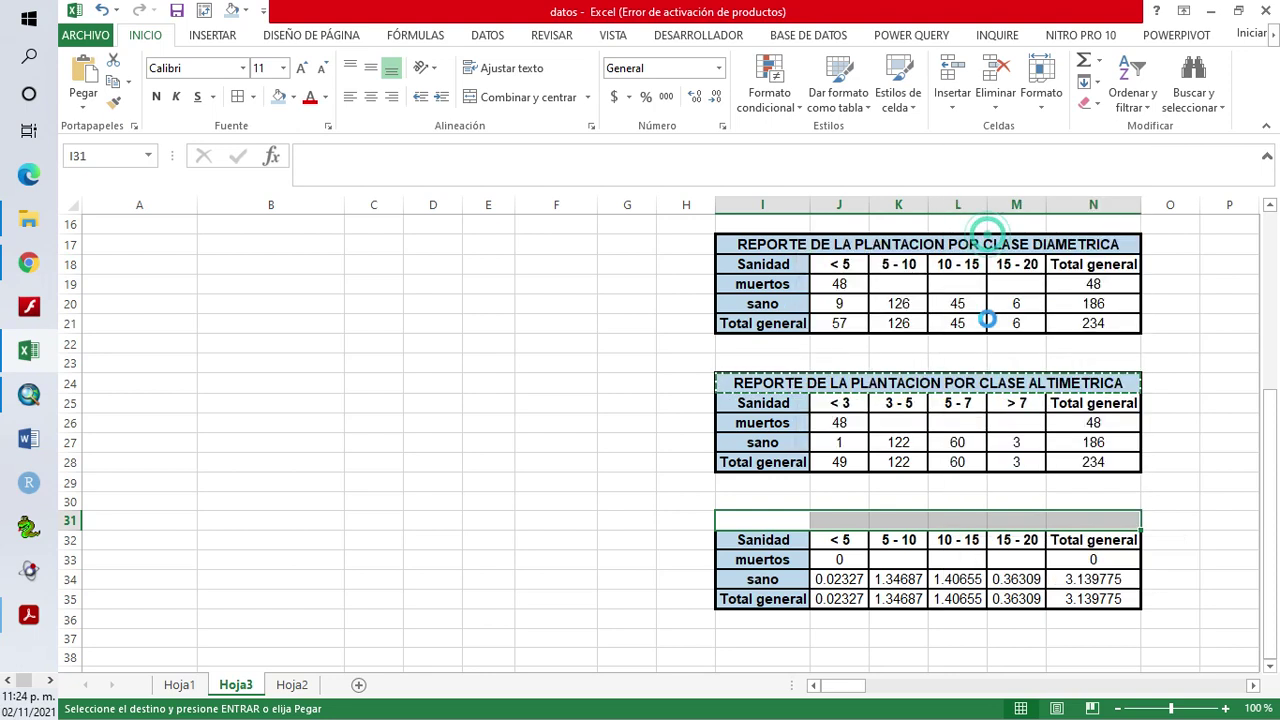
left_click(1000, 640)
key("Escape")
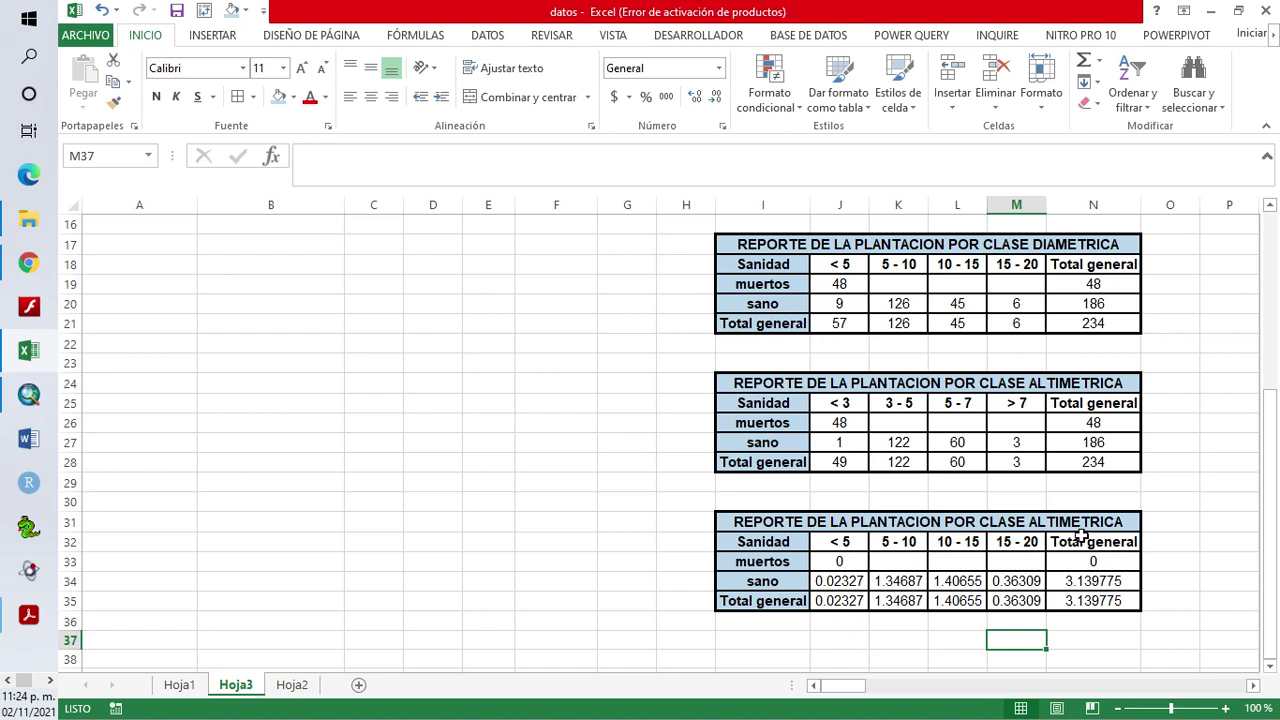
Change the volume table's title in I31 to "REPORTE DE LA PLANTACION POR CLASE DIAMETRICA Y VOLUMEN", reusing the diameter report's title text
left_click(1068, 524)
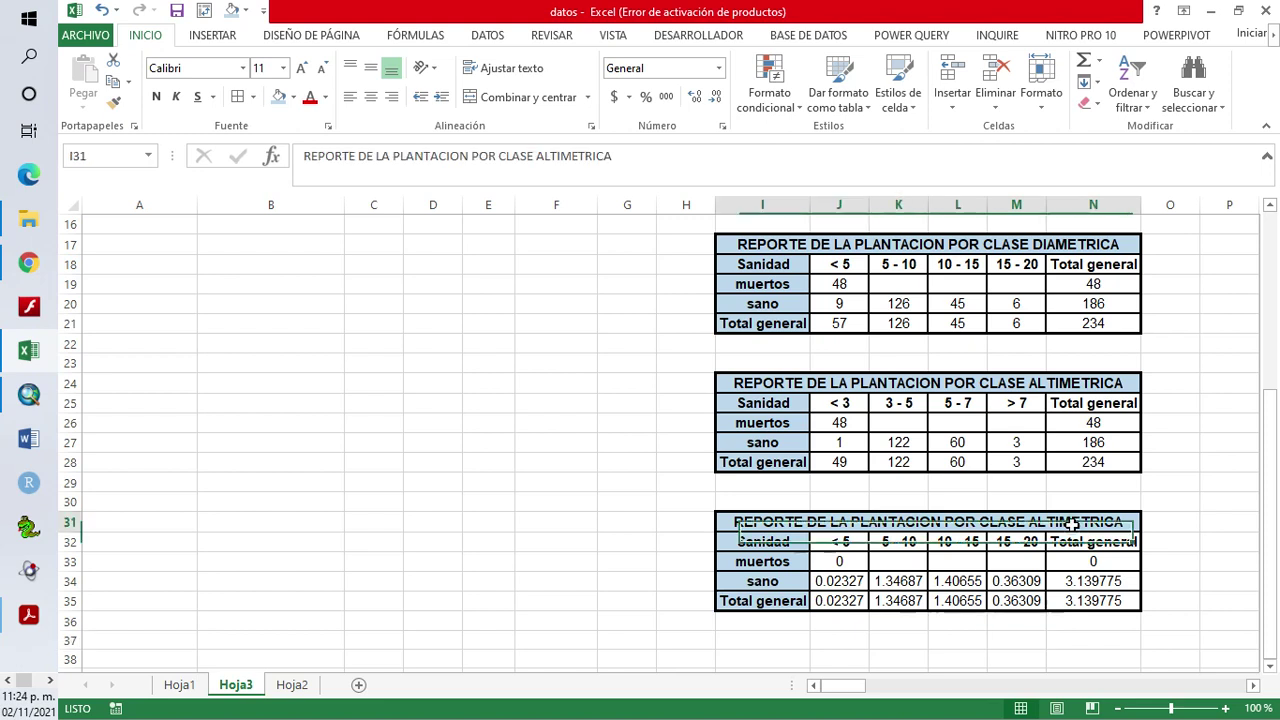
left_click(1035, 246)
left_click_drag(616, 157, 536, 158)
left_click(1020, 522)
key("ctrl+v")
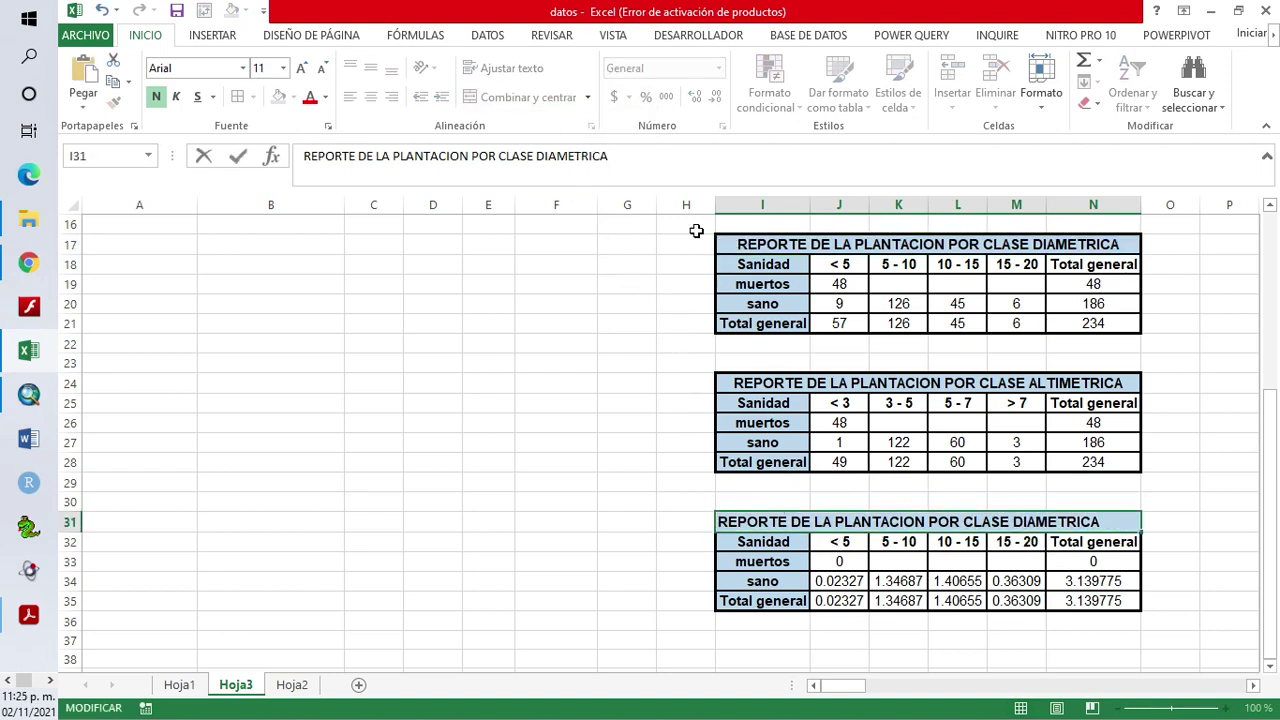
left_click(660, 155)
type("Y VOLUMEN")
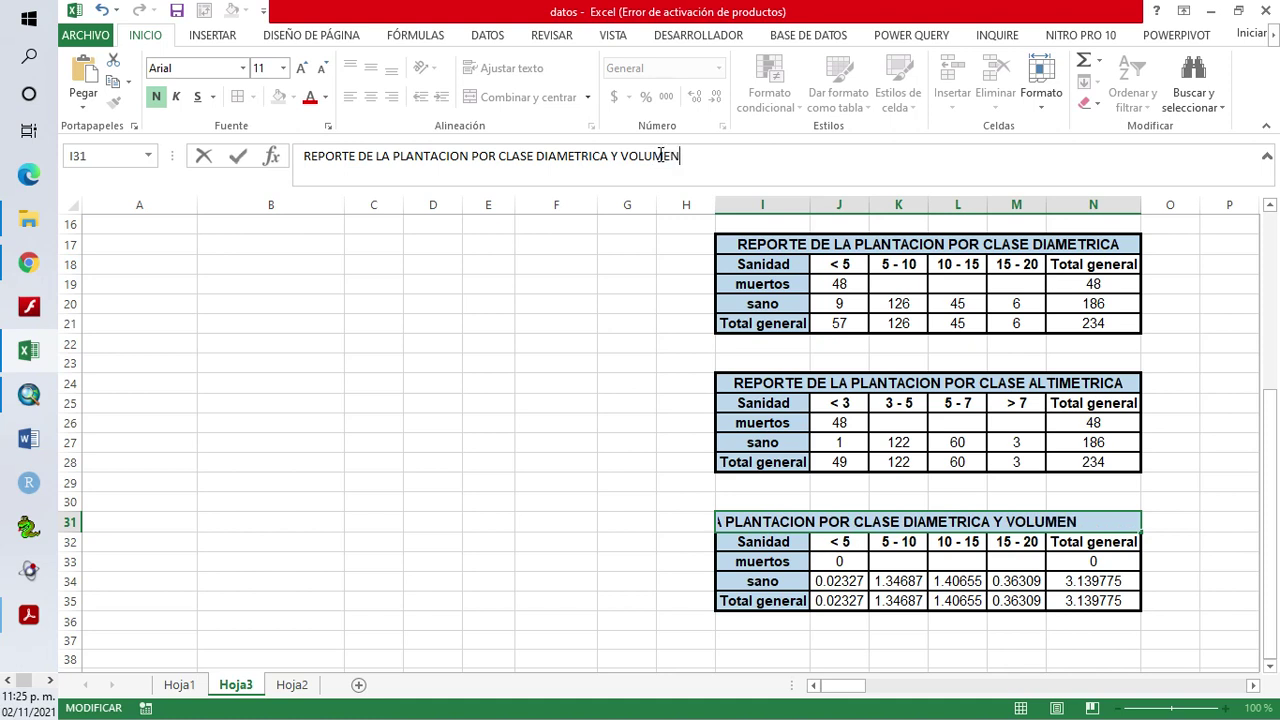
left_click(510, 431)
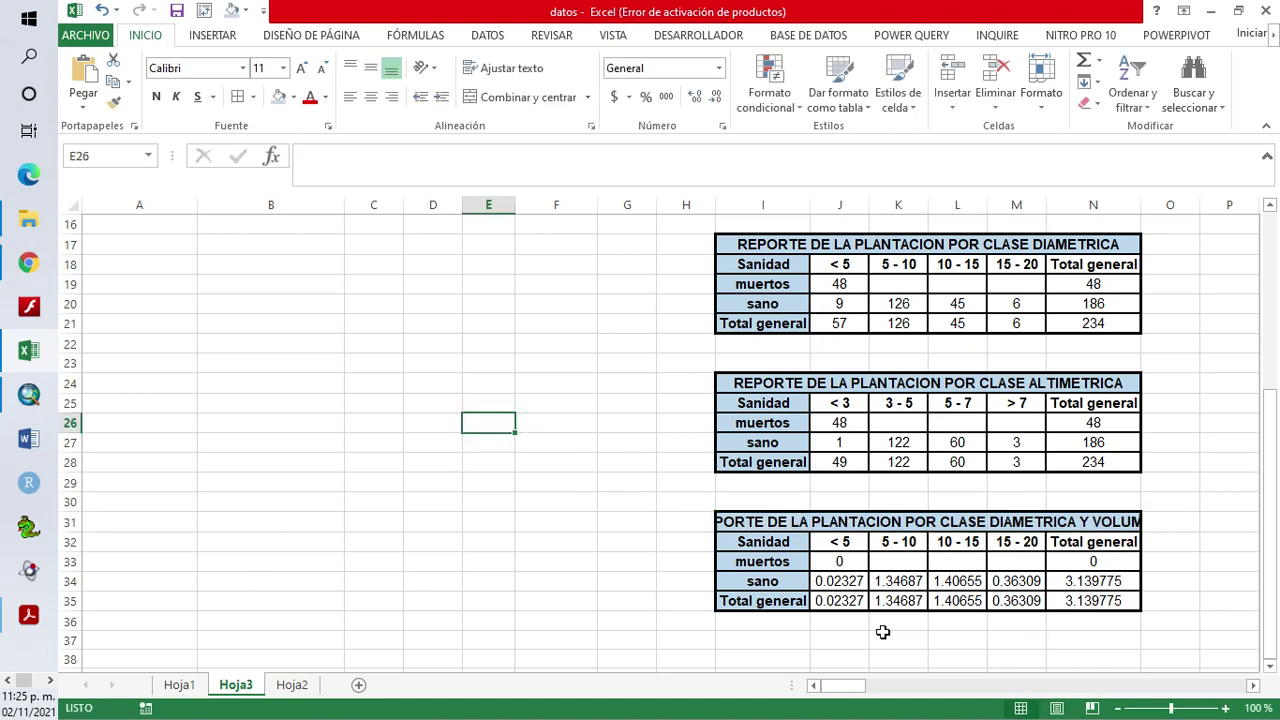
Widen columns I through M so the volume report's title and full decimal values fit
left_click_drag(813, 214, 831, 208)
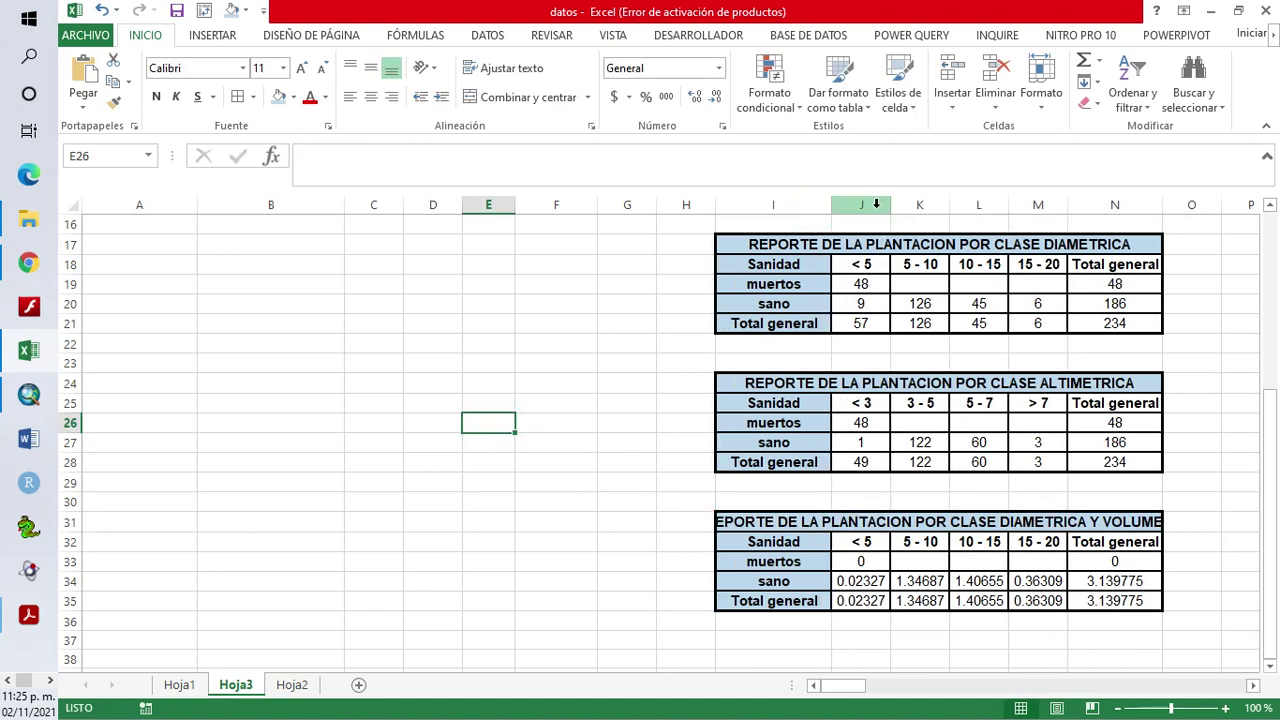
double_click(891, 205)
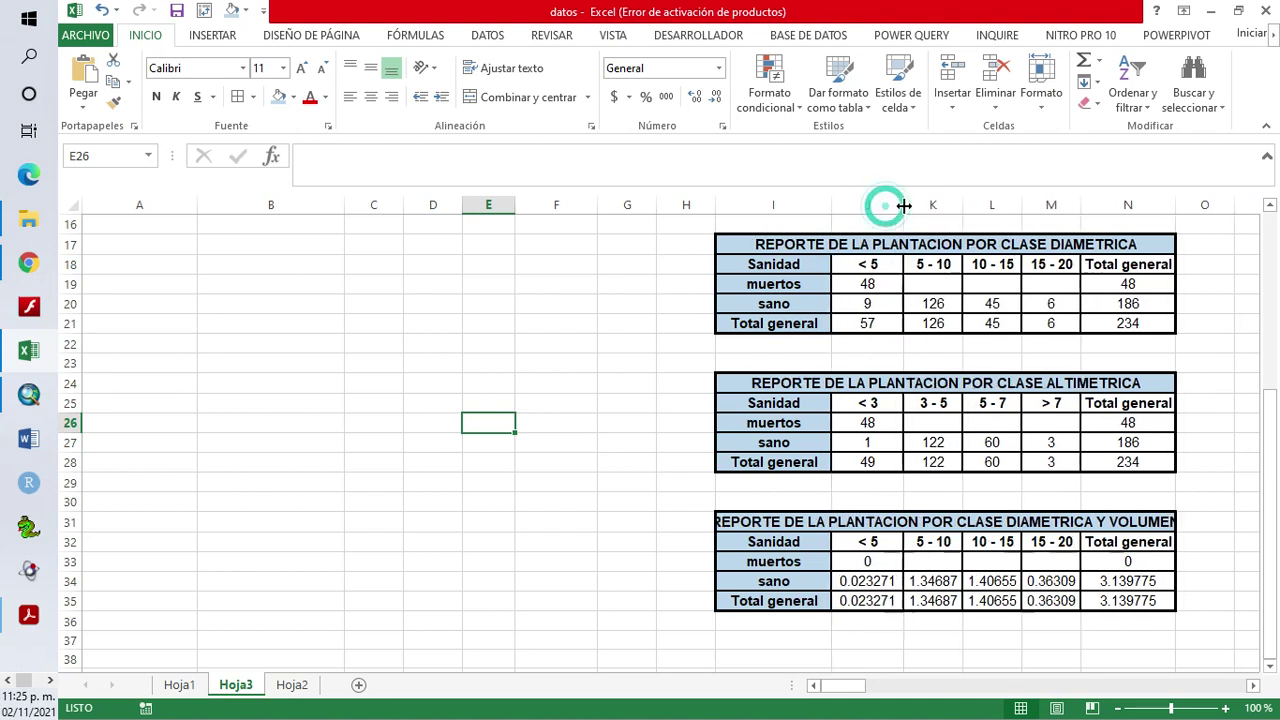
double_click(963, 206)
left_click_drag(1039, 209, 1130, 205)
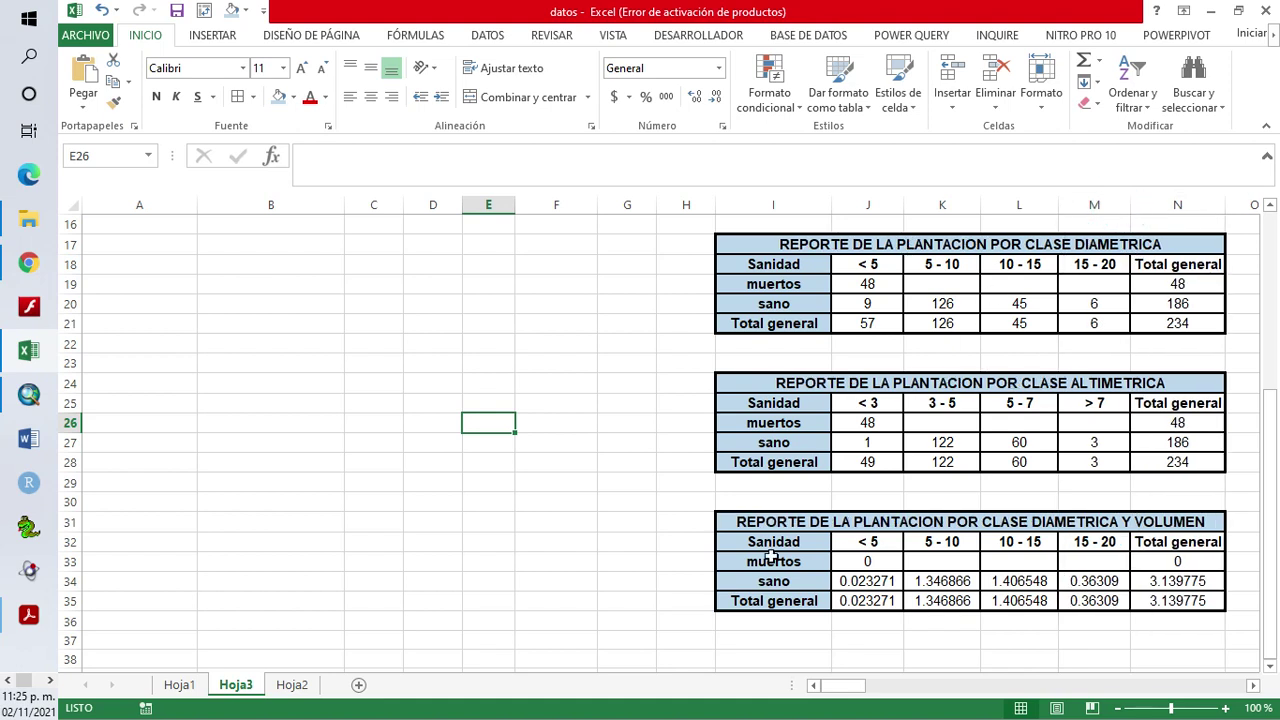
left_click(825, 605)
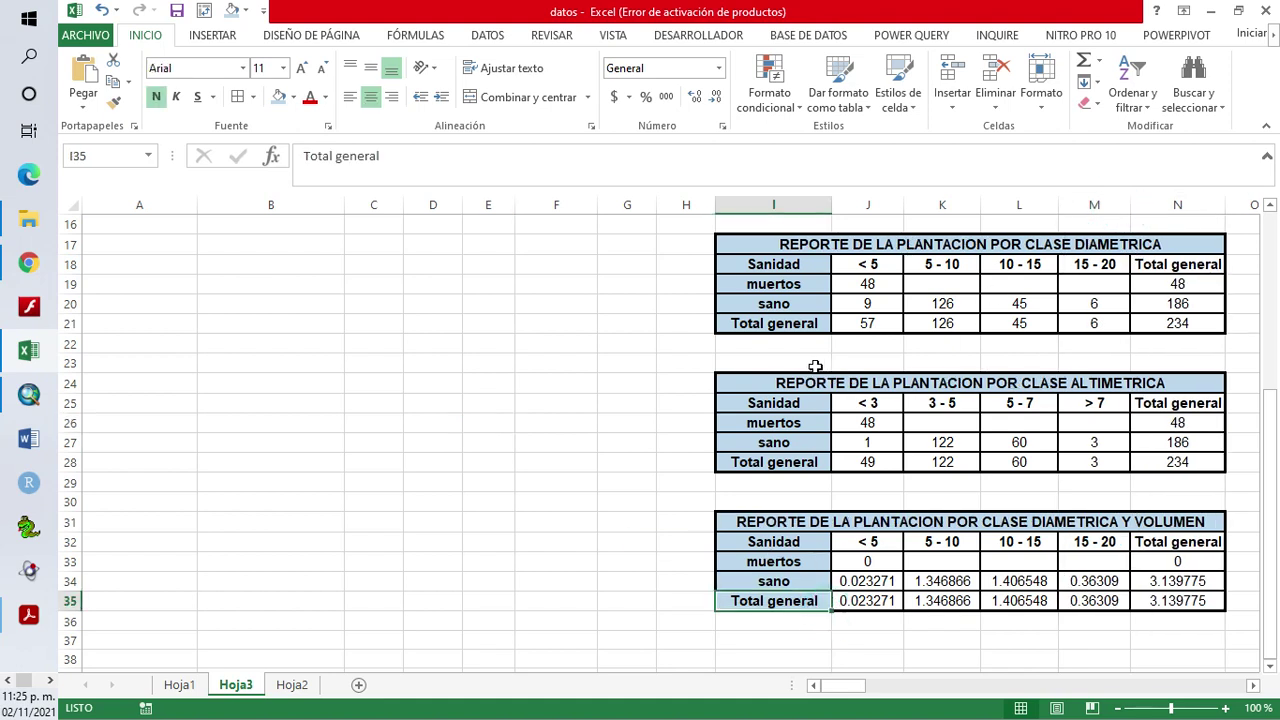
Delete the blank cells I22:N22 between the diameter and height reports, shifting the cells up
left_click(72, 323)
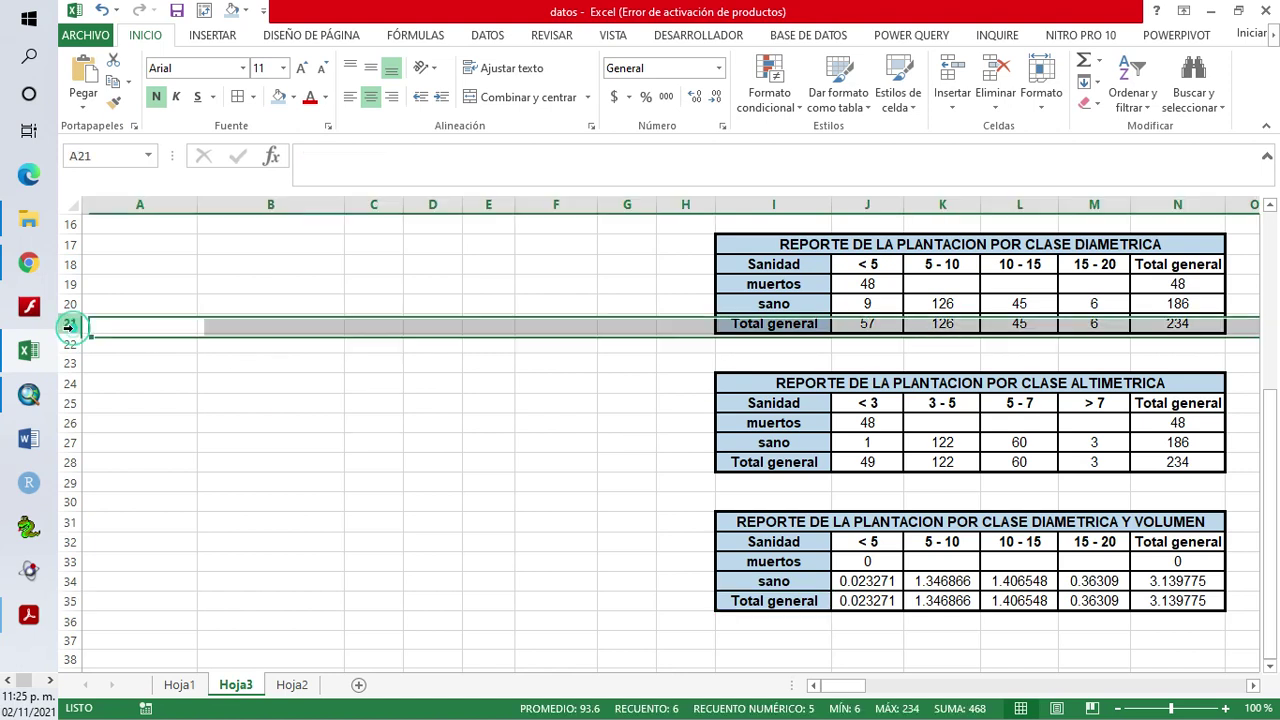
left_click(69, 344)
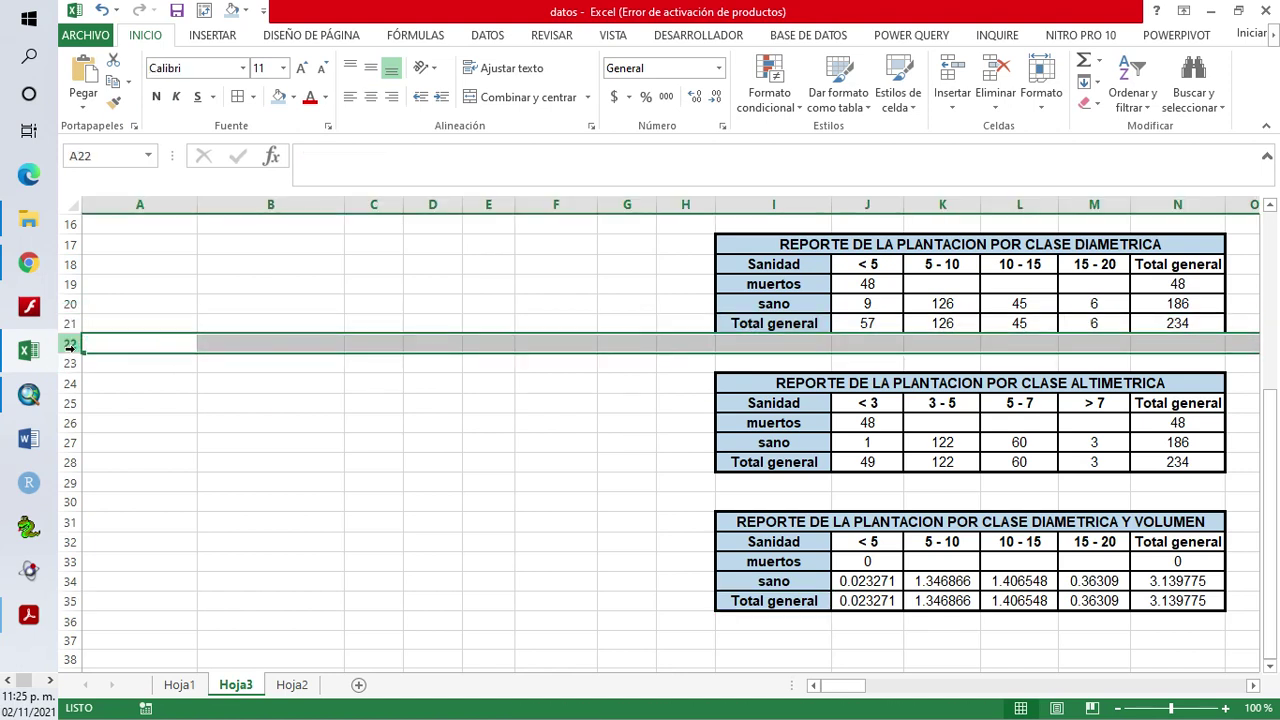
left_click(92, 365)
left_click_drag(763, 345, 1211, 349)
right_click(1137, 348)
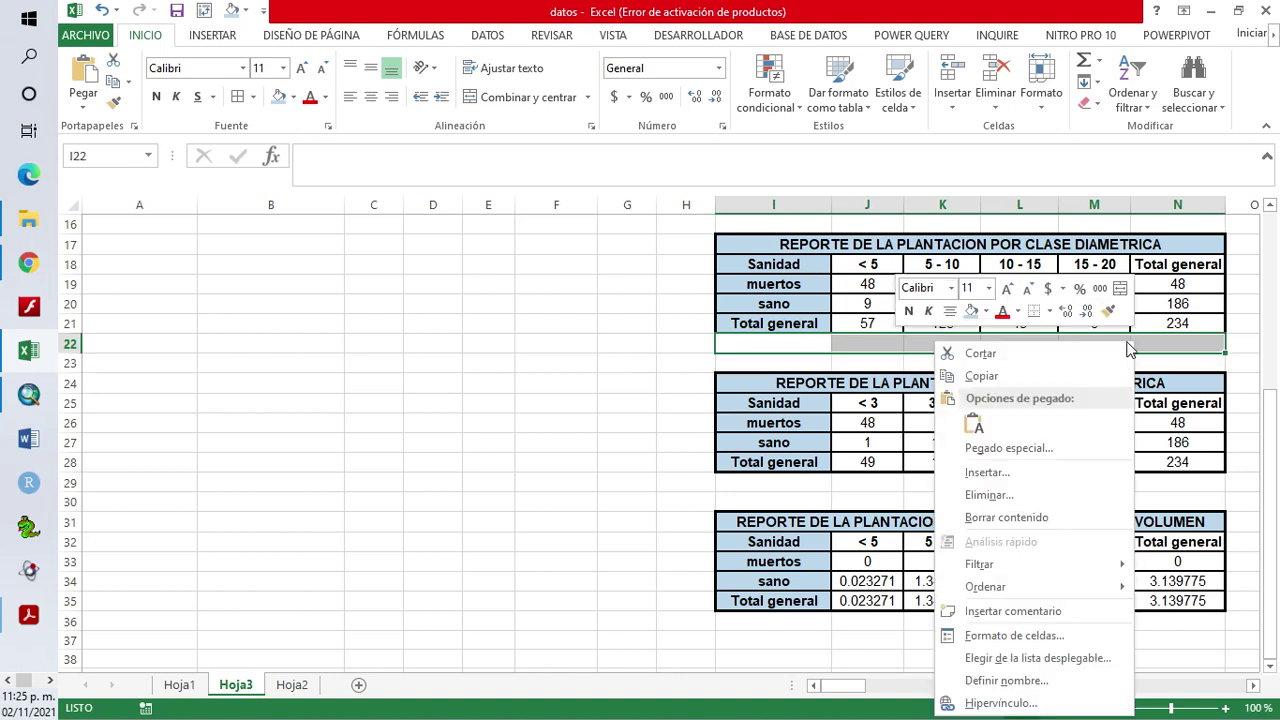
left_click(990, 495)
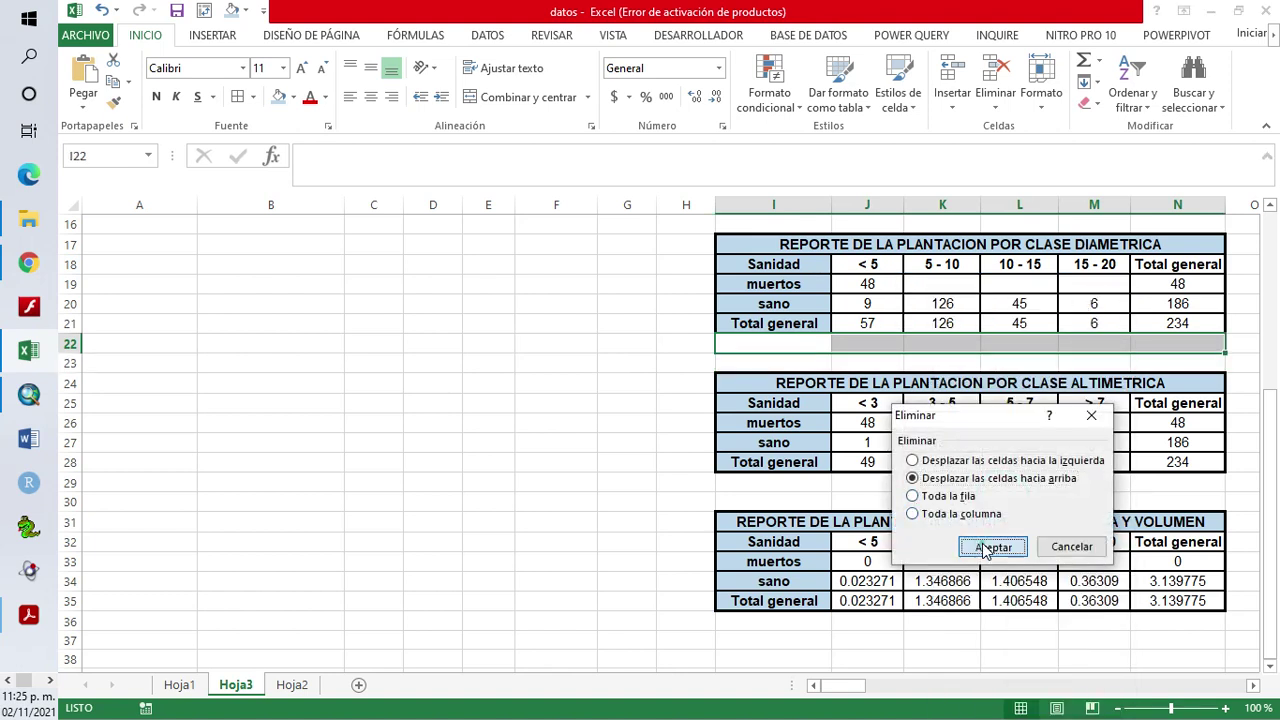
left_click(993, 547)
Delete the blank cells I28:N28 between the height and volume reports, shifting the cells up
left_click_drag(745, 464, 1146, 466)
right_click(1146, 466)
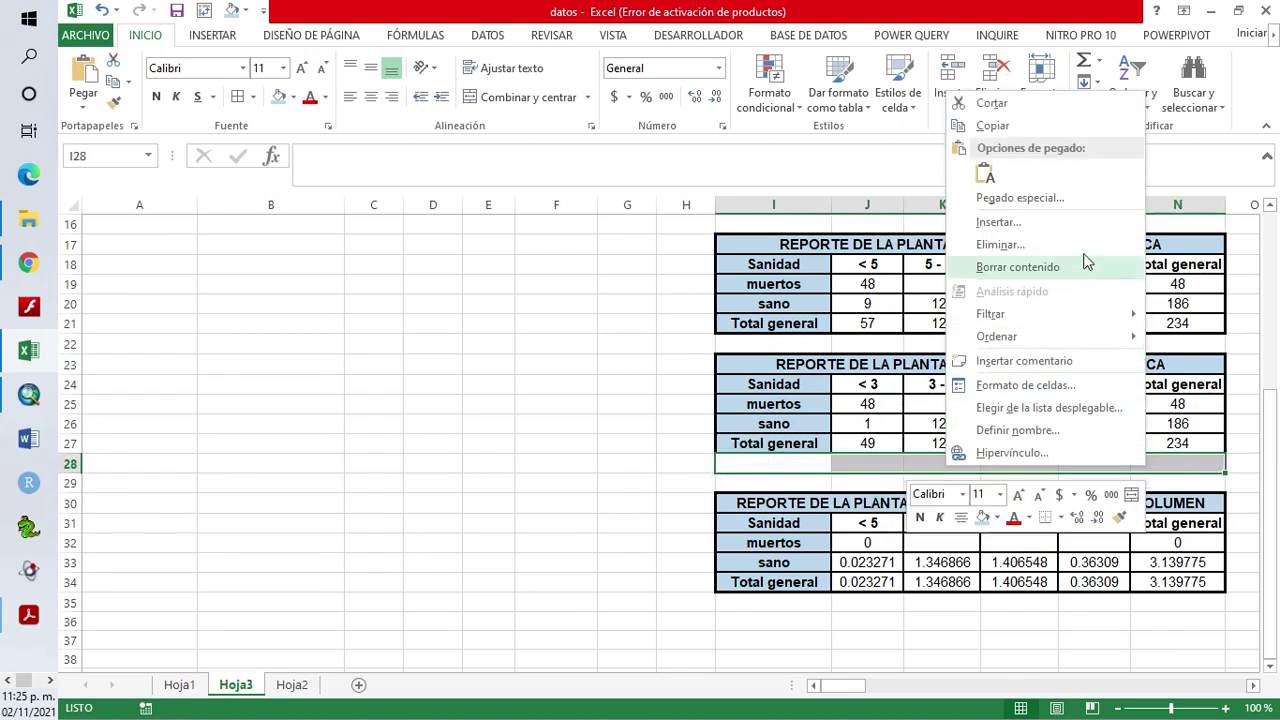
left_click(1030, 245)
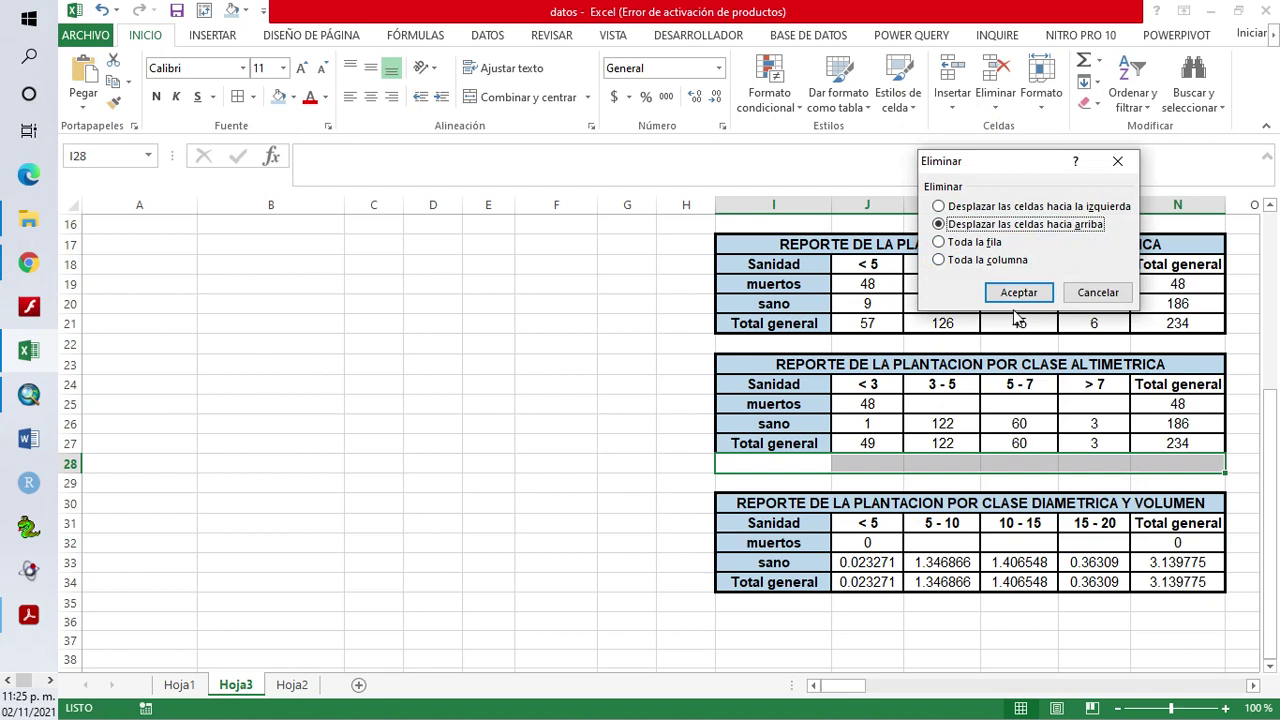
left_click(1019, 292)
left_click(843, 586)
Fill the blank separator cells I22:N22 and I28:N28 between the reports with white
left_click_drag(763, 345, 1180, 348)
left_click(293, 97)
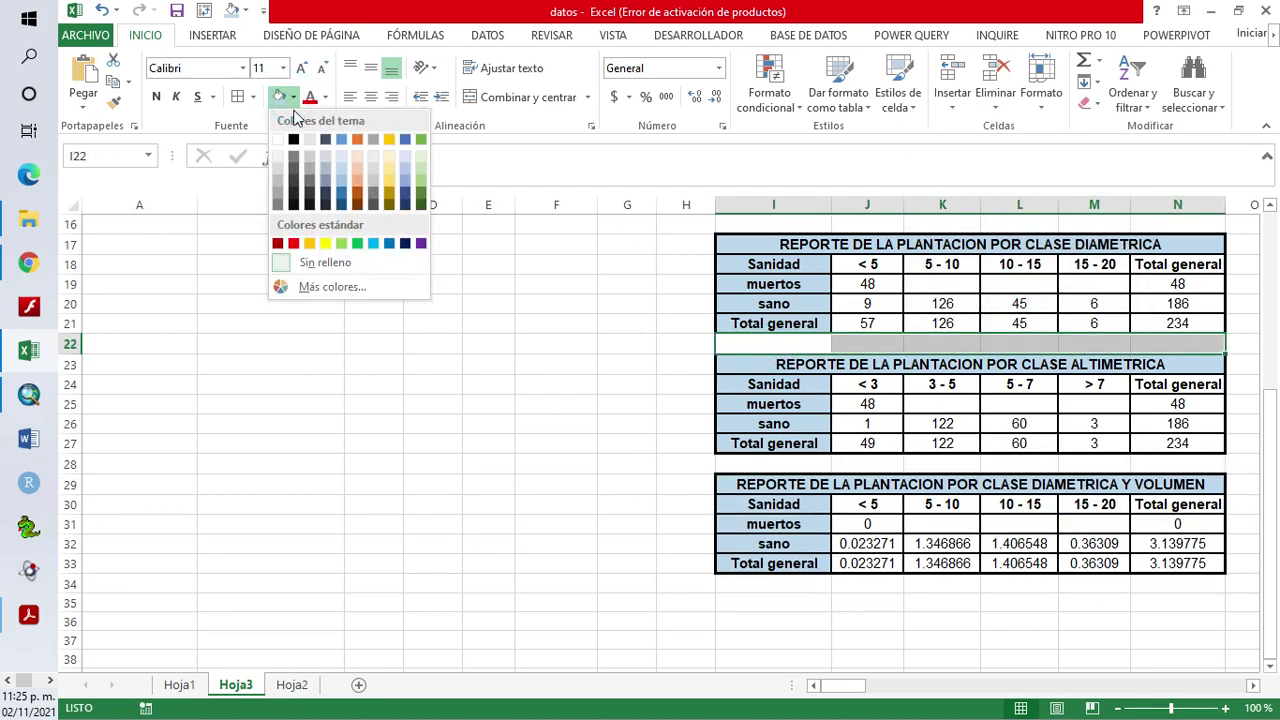
left_click(277, 139)
left_click(517, 426)
left_click_drag(762, 462, 1180, 466)
left_click(277, 96)
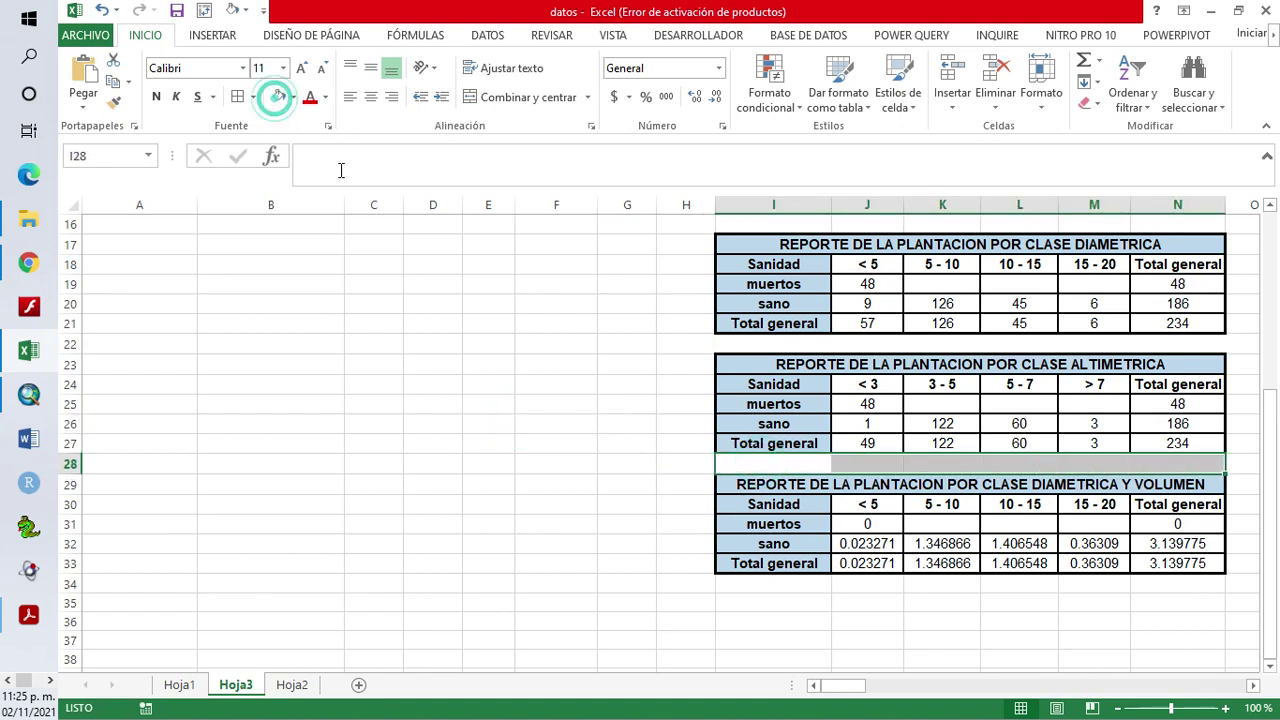
left_click(531, 499)
Fill the diameter report's title in row 17 and its row labels I18:I21 with gray
left_click(777, 248)
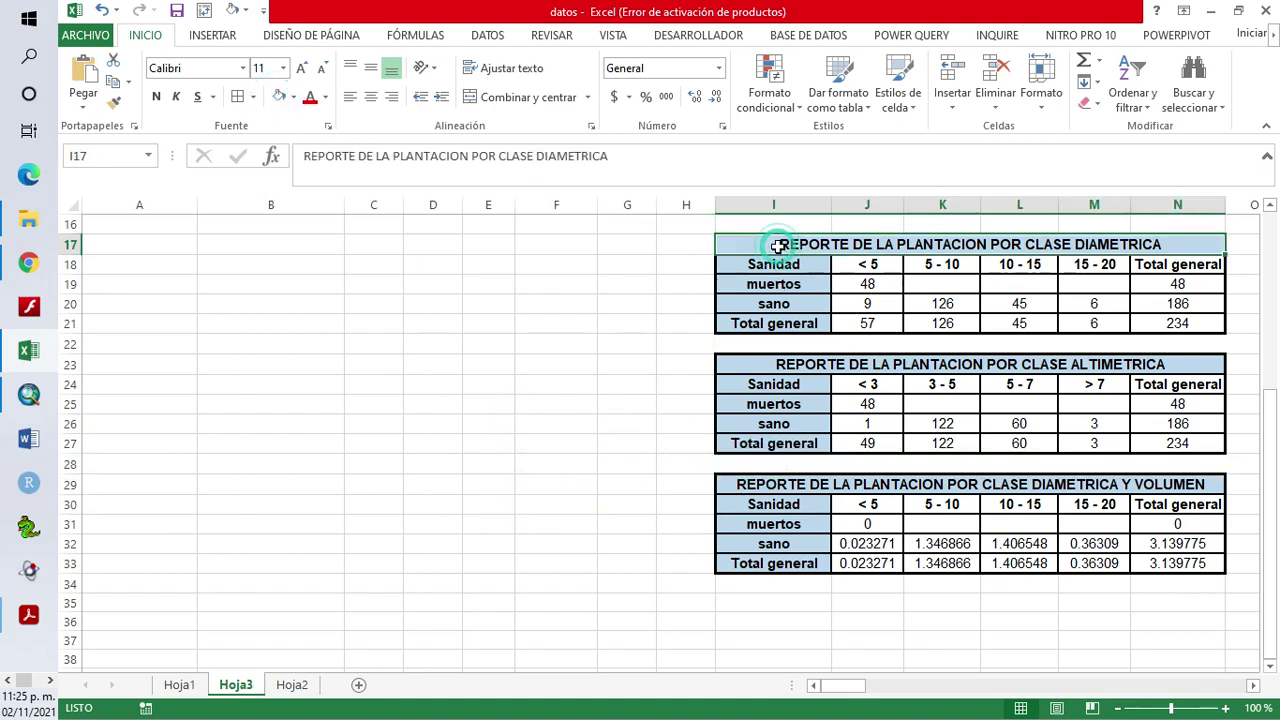
left_click(294, 97)
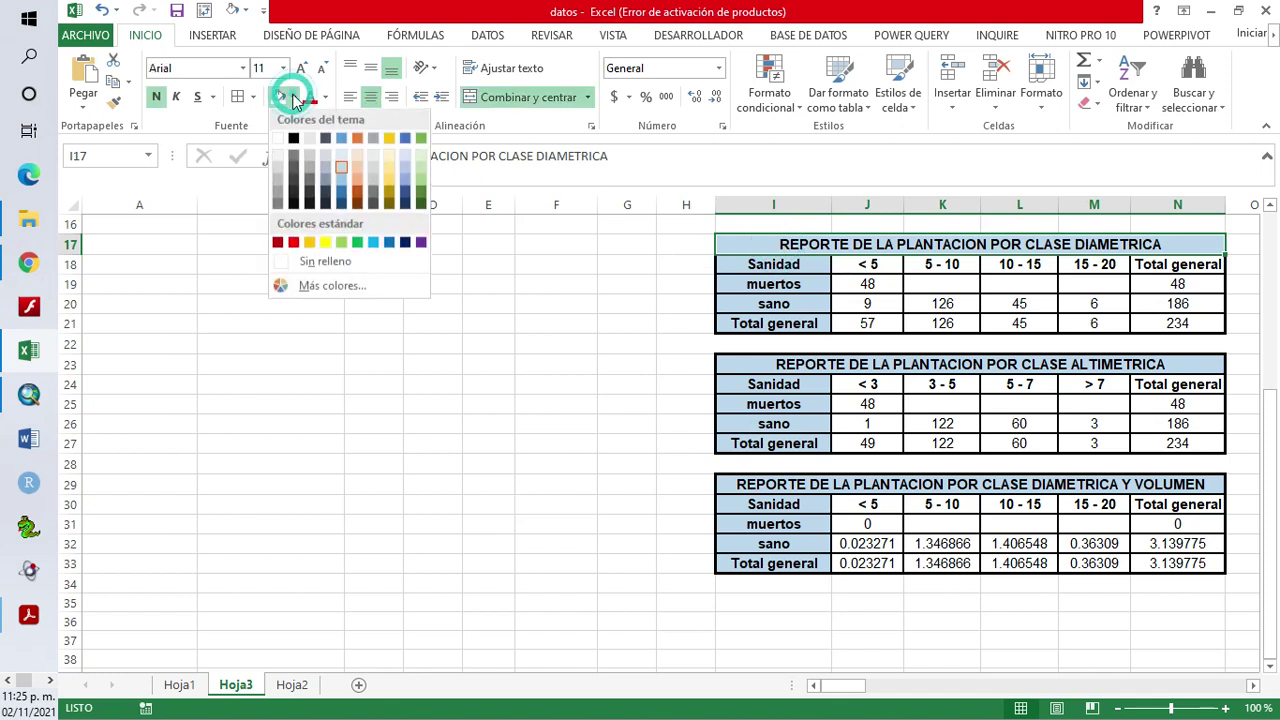
left_click(278, 197)
left_click_drag(785, 268, 787, 322)
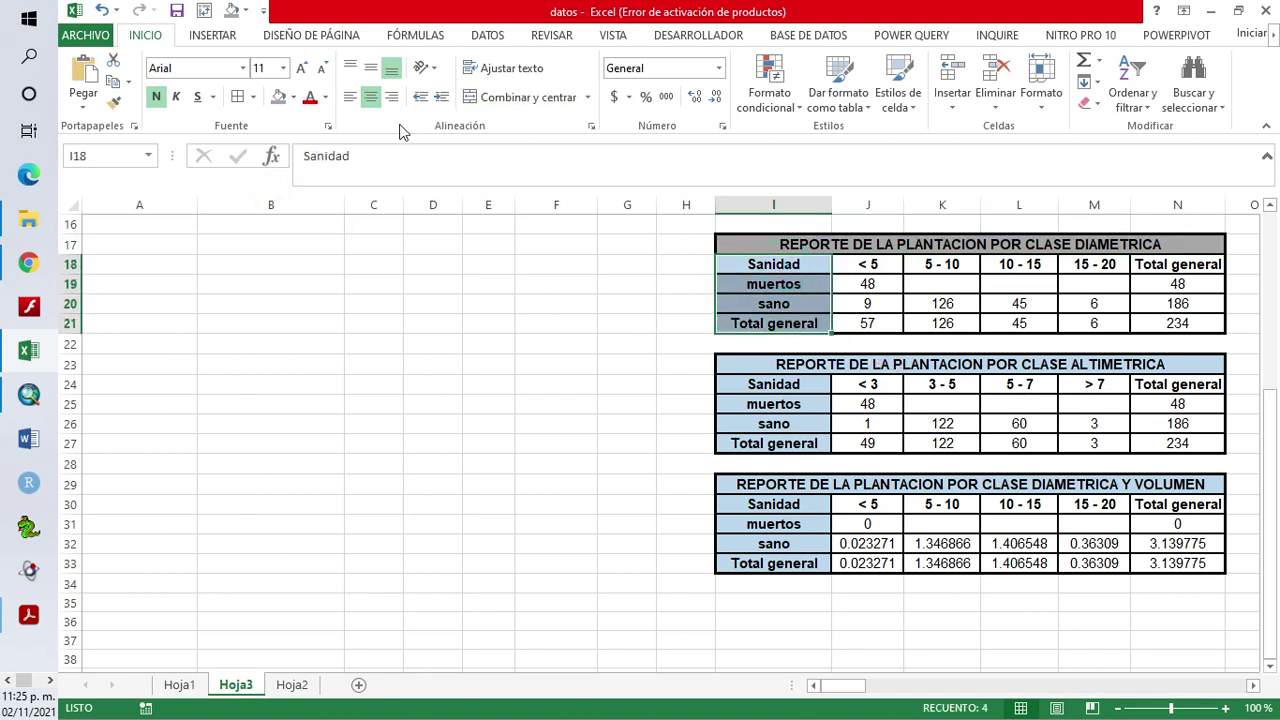
left_click(278, 97)
left_click(612, 383)
Try to paste the copied diameter report's style onto the height report in I23:N27
left_click_drag(776, 247, 894, 337)
key("ctrl+c")
left_click_drag(767, 367, 880, 444)
right_click(868, 404)
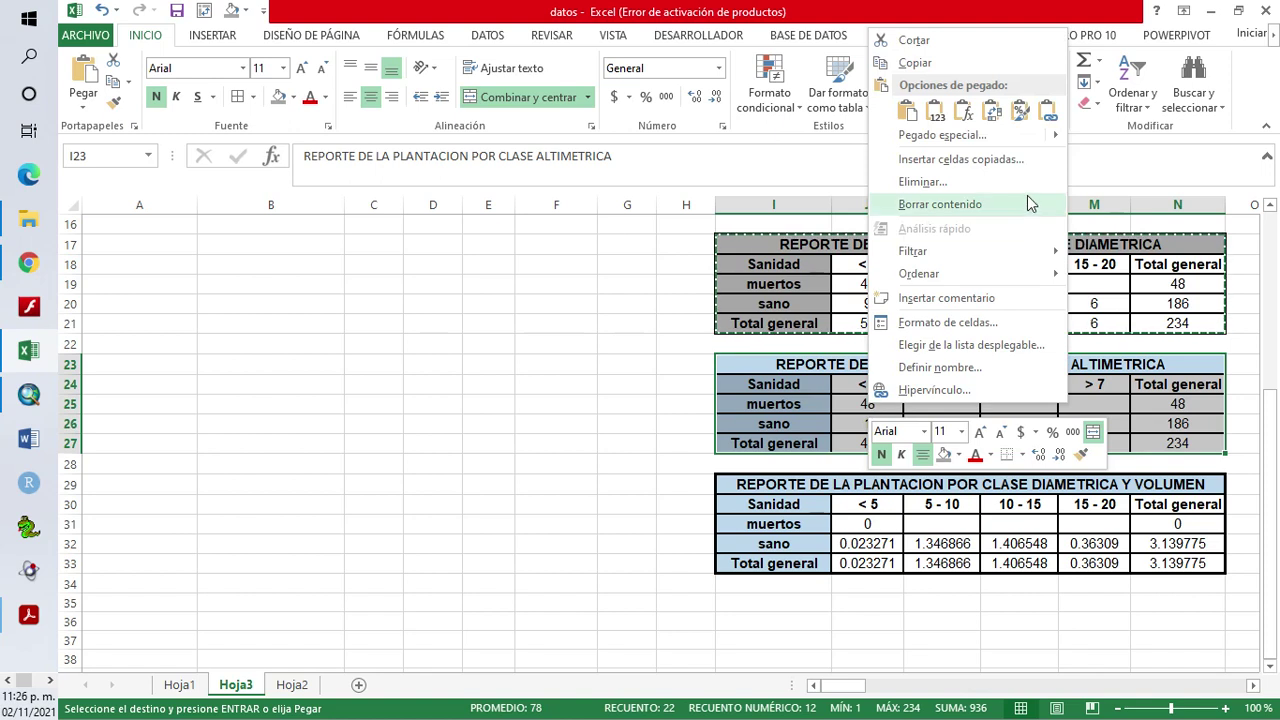
left_click(993, 116)
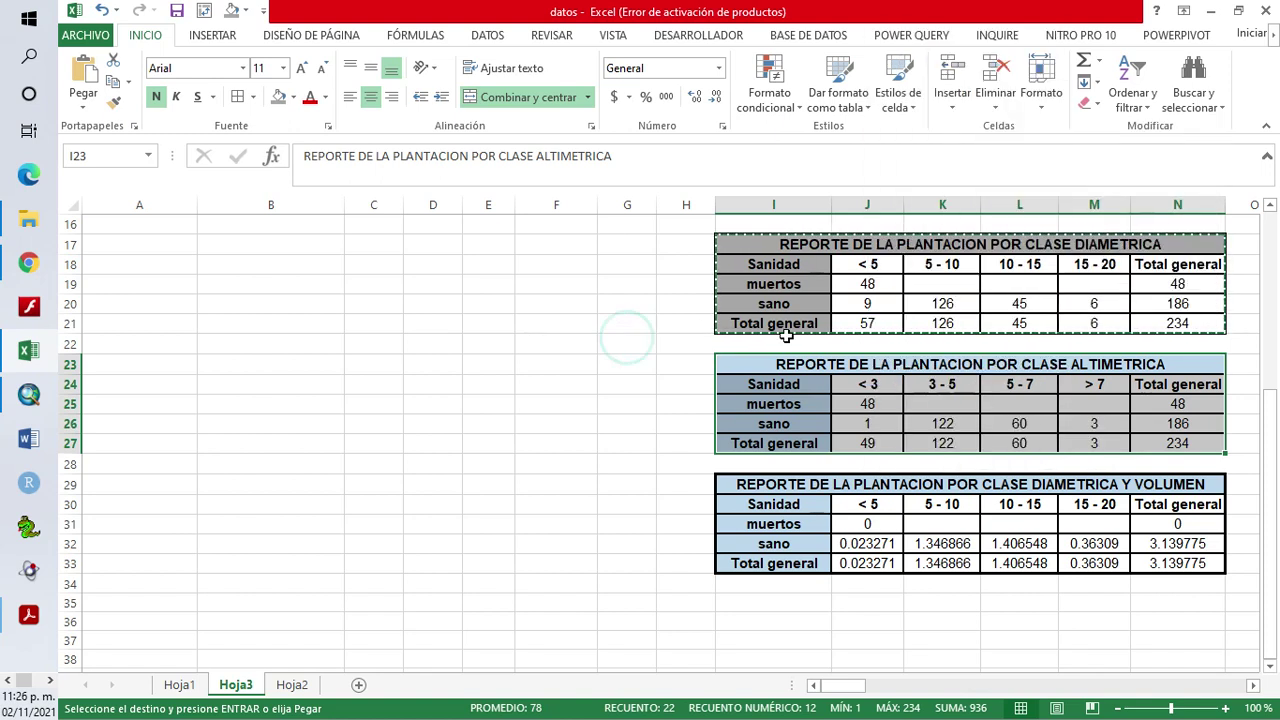
Fill the diameter report's class headers and data cells J18:N21 with white
left_click(889, 268)
left_click_drag(893, 268, 1133, 320)
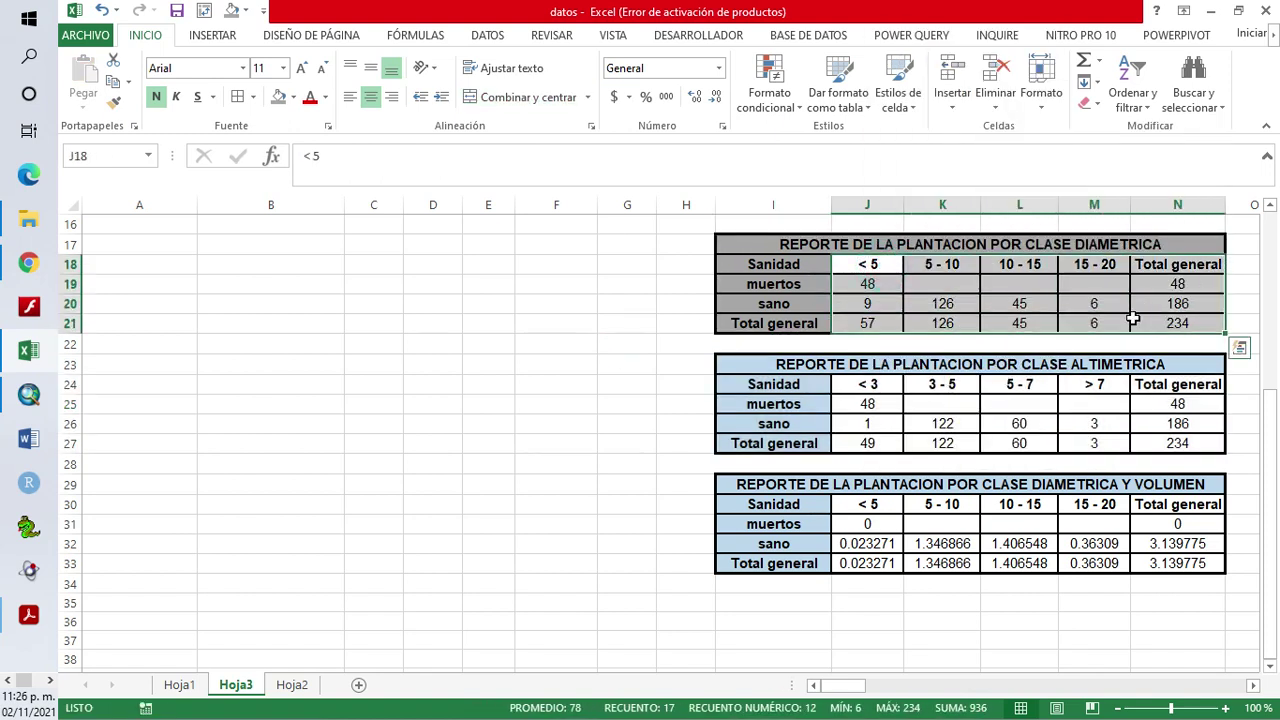
left_click(292, 97)
left_click(281, 143)
left_click(438, 404)
left_click(745, 443)
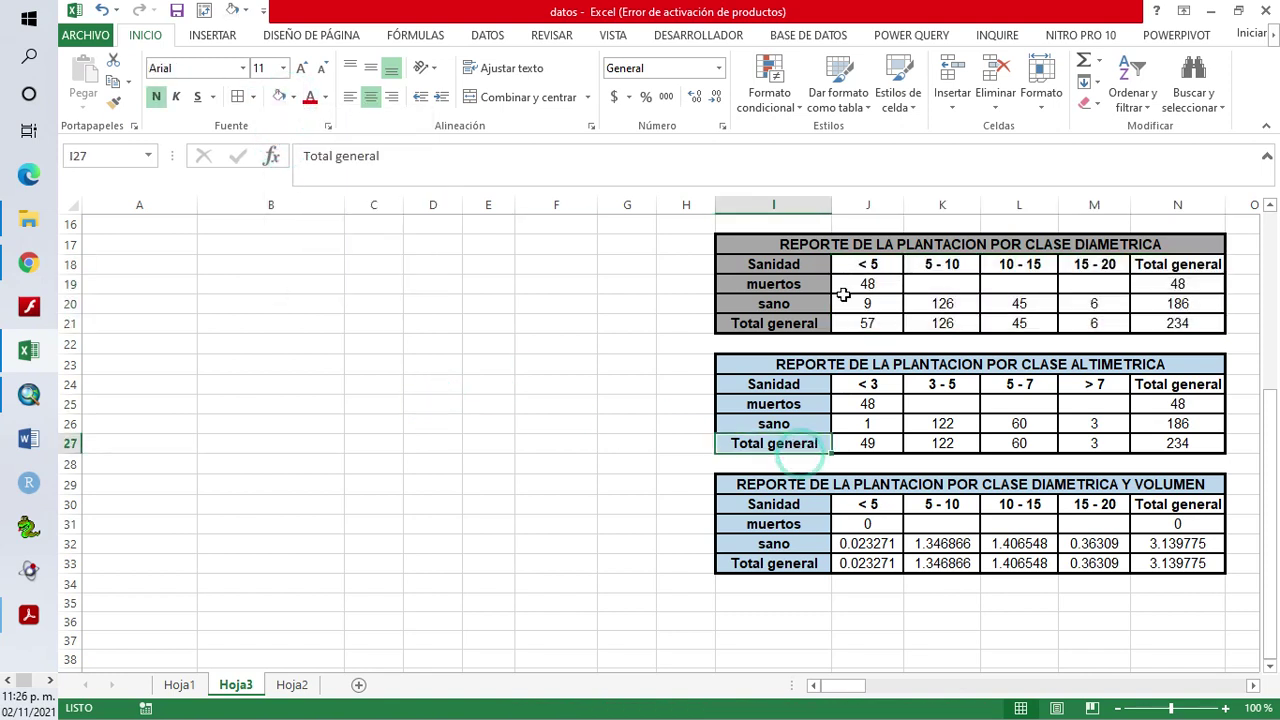
Copy the diameter report I17:N21 and paste only its formatting onto the height report in I23:N27
left_click_drag(797, 241, 927, 320)
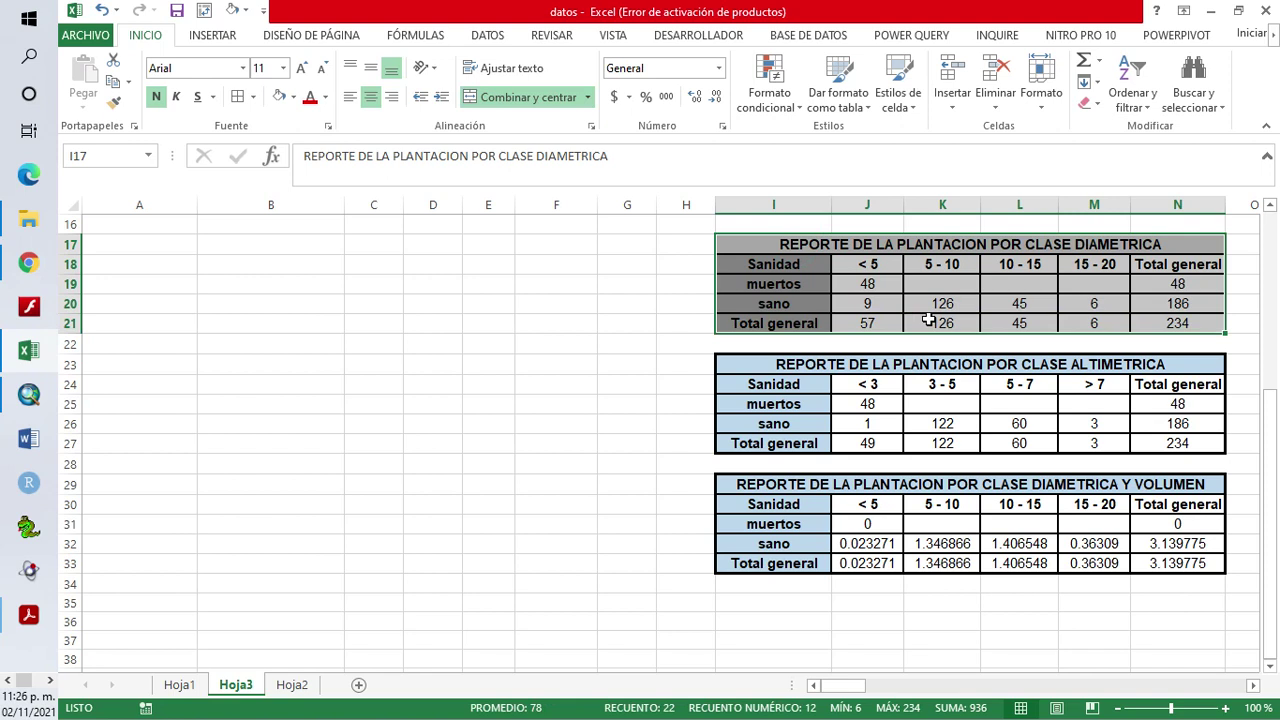
key("ctrl+c")
left_click_drag(754, 366, 847, 443)
right_click(847, 443)
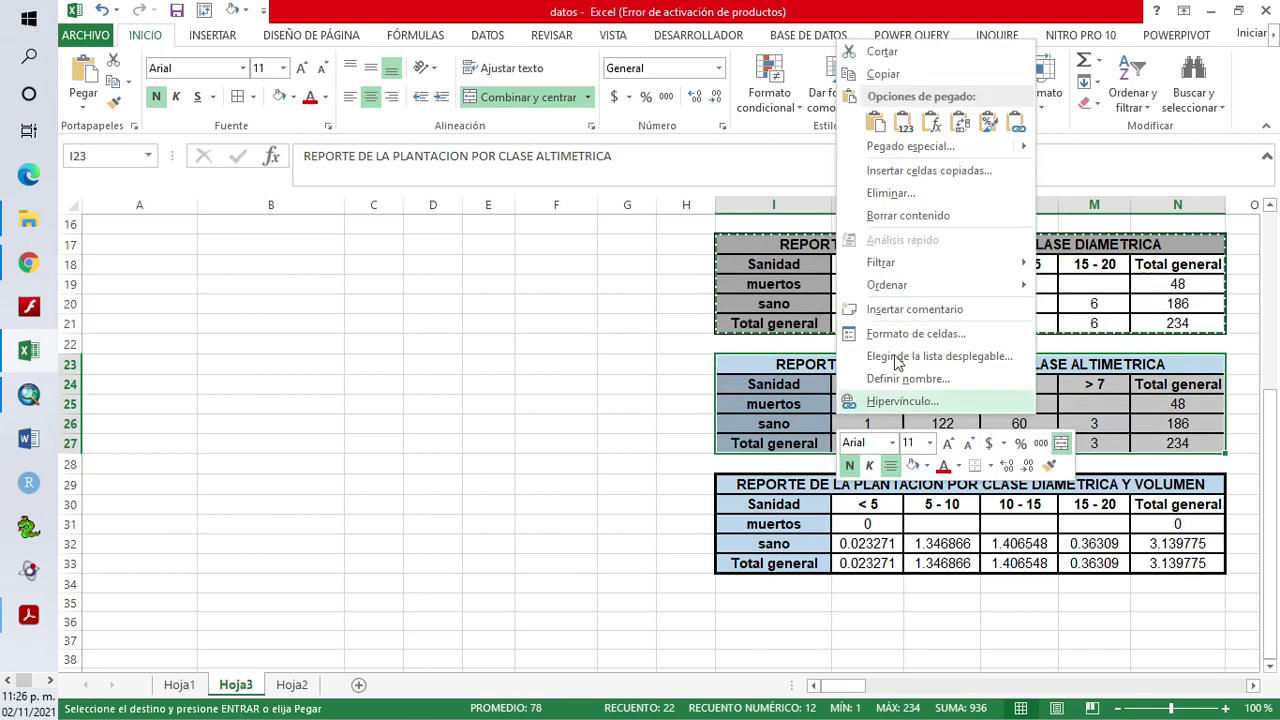
left_click(988, 126)
left_click(660, 544)
Paste only the copied diameter report's formatting onto the diameter and volume report in I29:N33 and clear the copy selection
left_click_drag(773, 490, 894, 563)
right_click(779, 503)
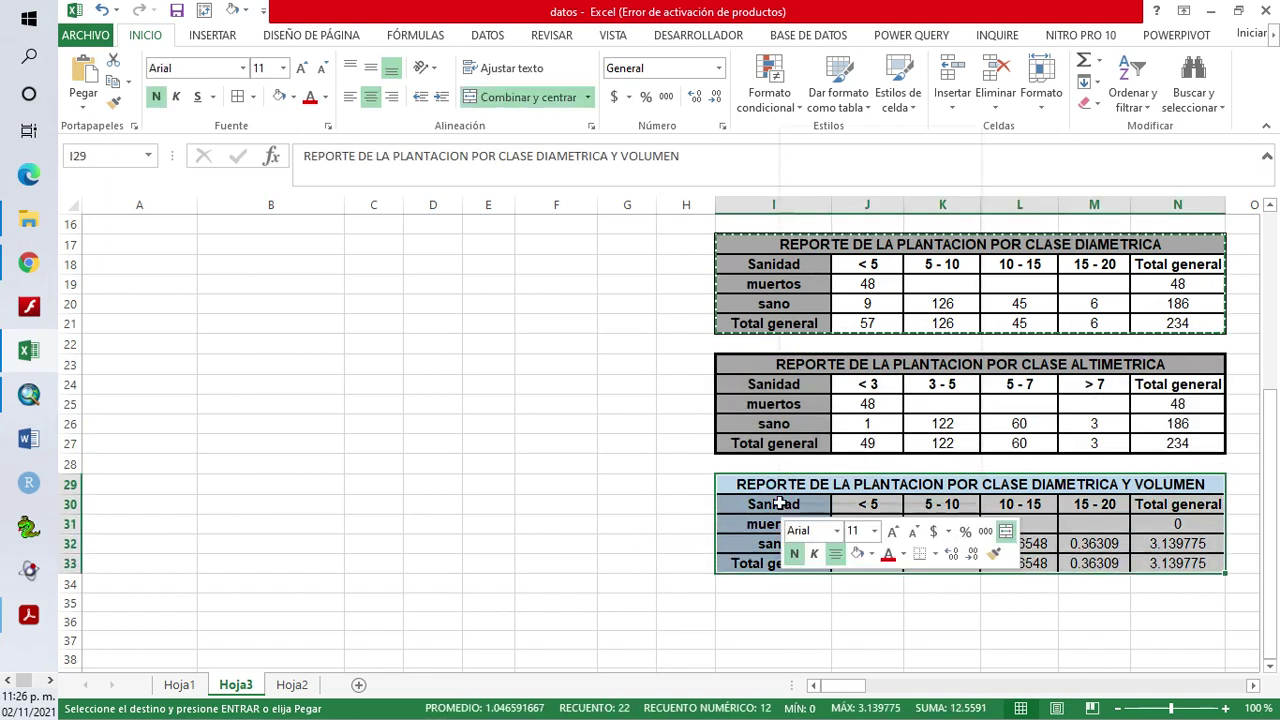
left_click(930, 210)
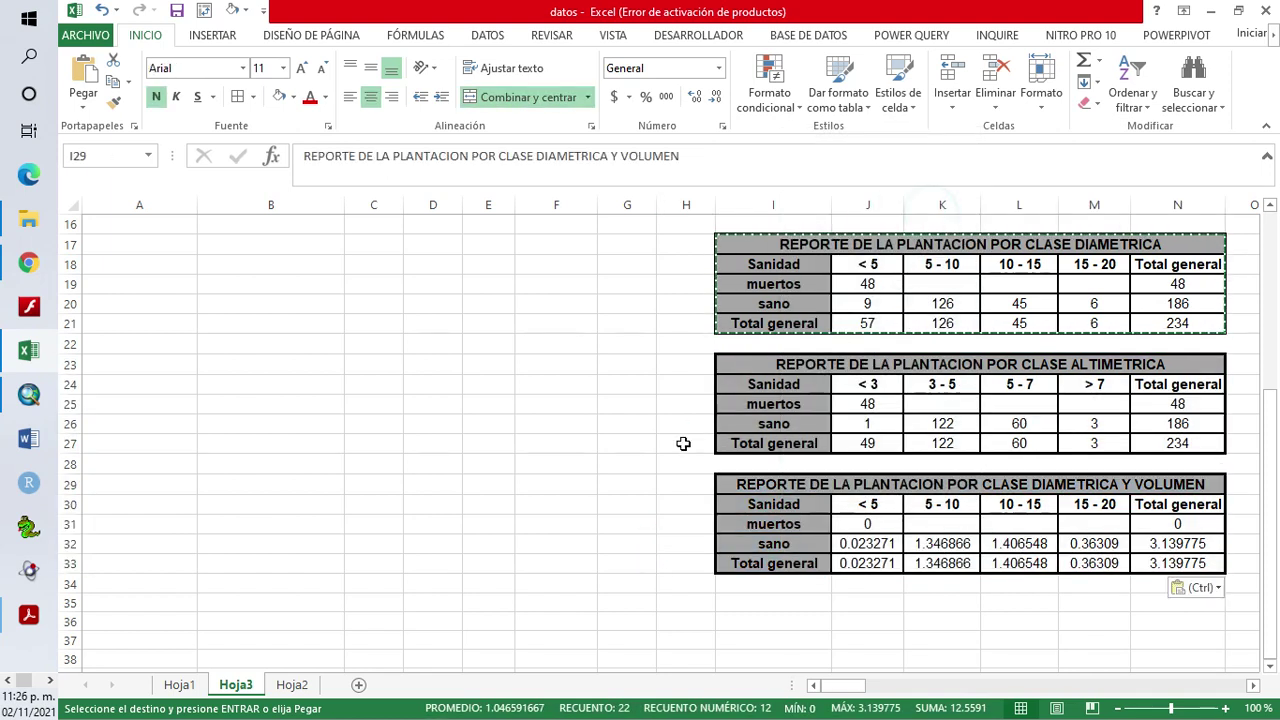
left_click(594, 470)
key("Escape")
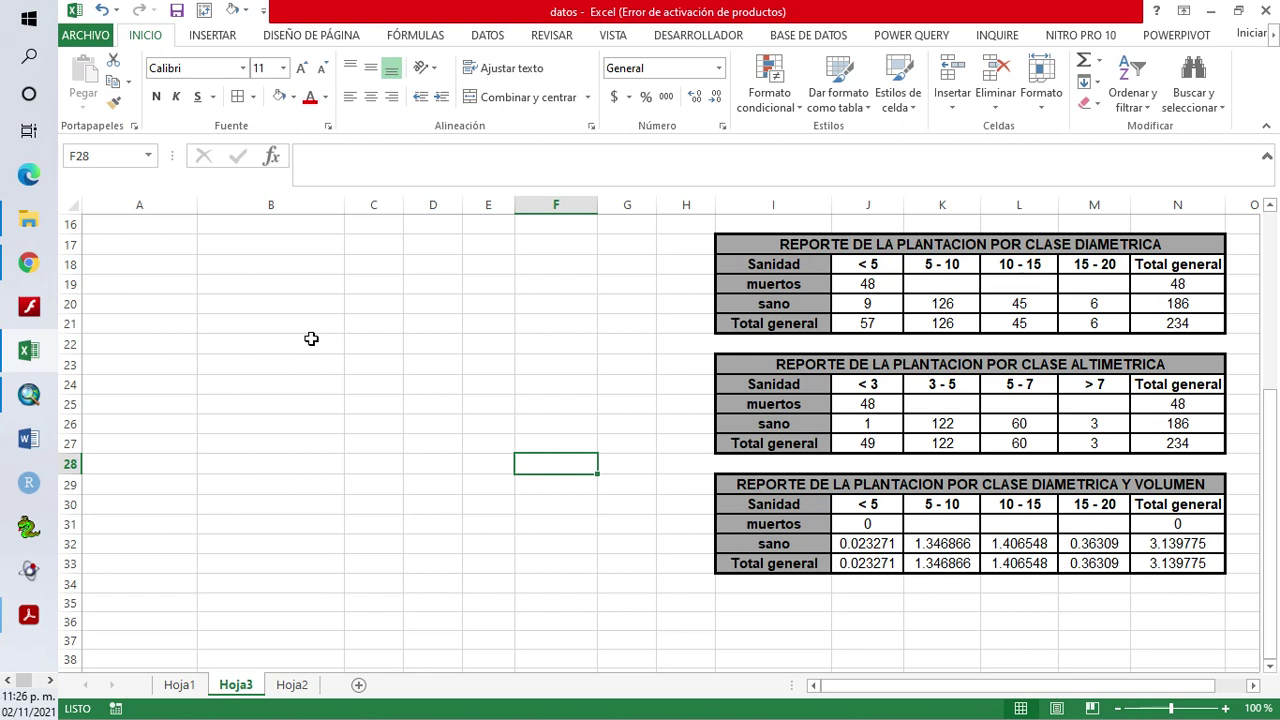
Switch to ArcMap, narrow the docked attribute table area to widen the map, and show the Table Of Contents
left_click(1212, 11)
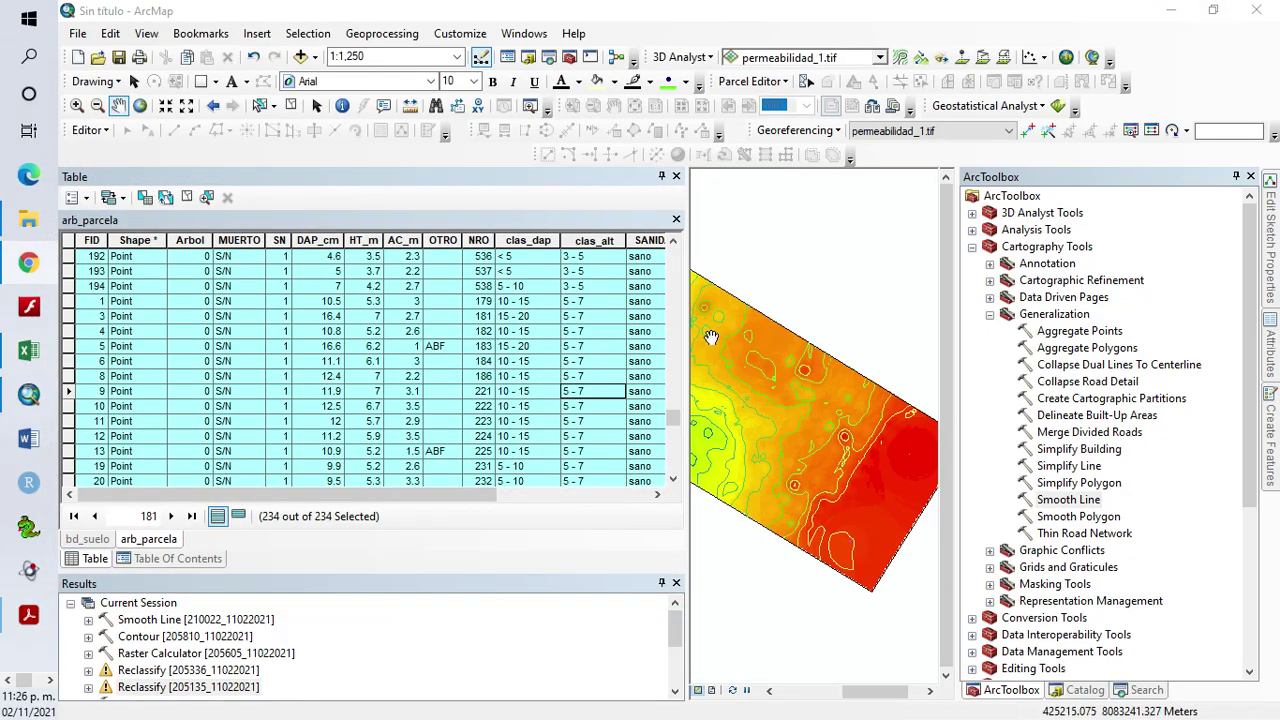
left_click_drag(686, 341, 364, 343)
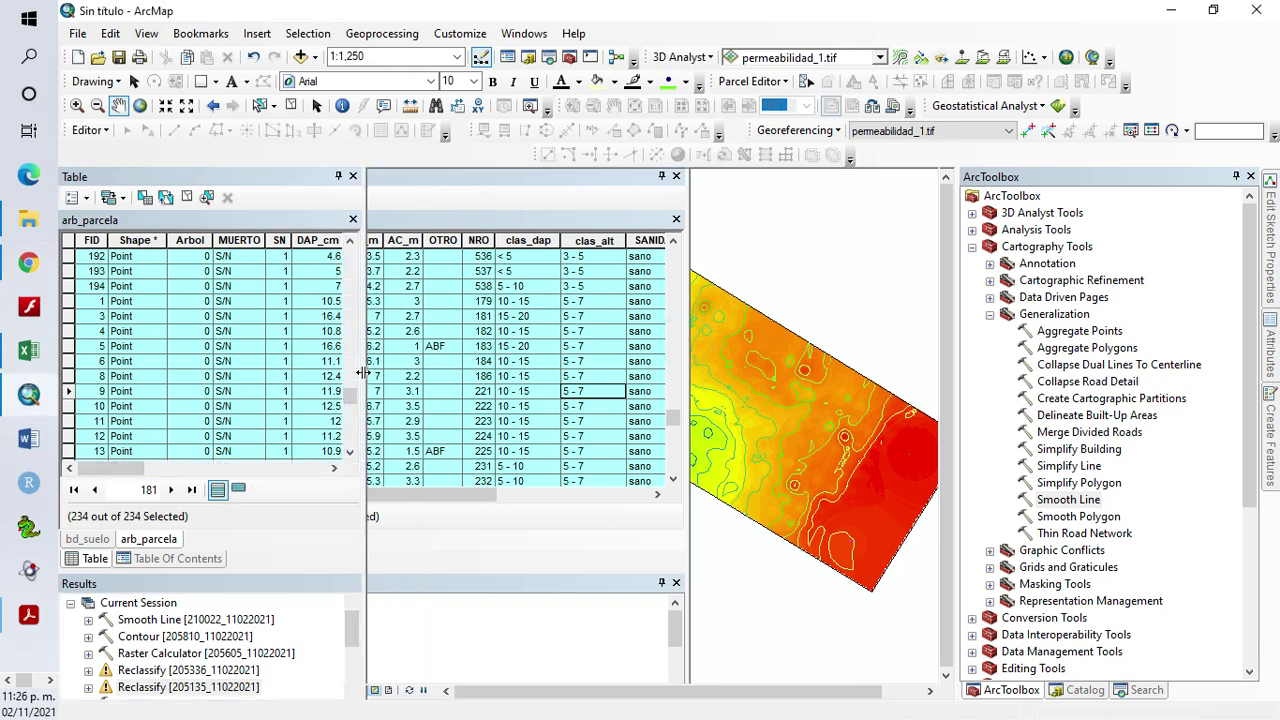
left_click(150, 560)
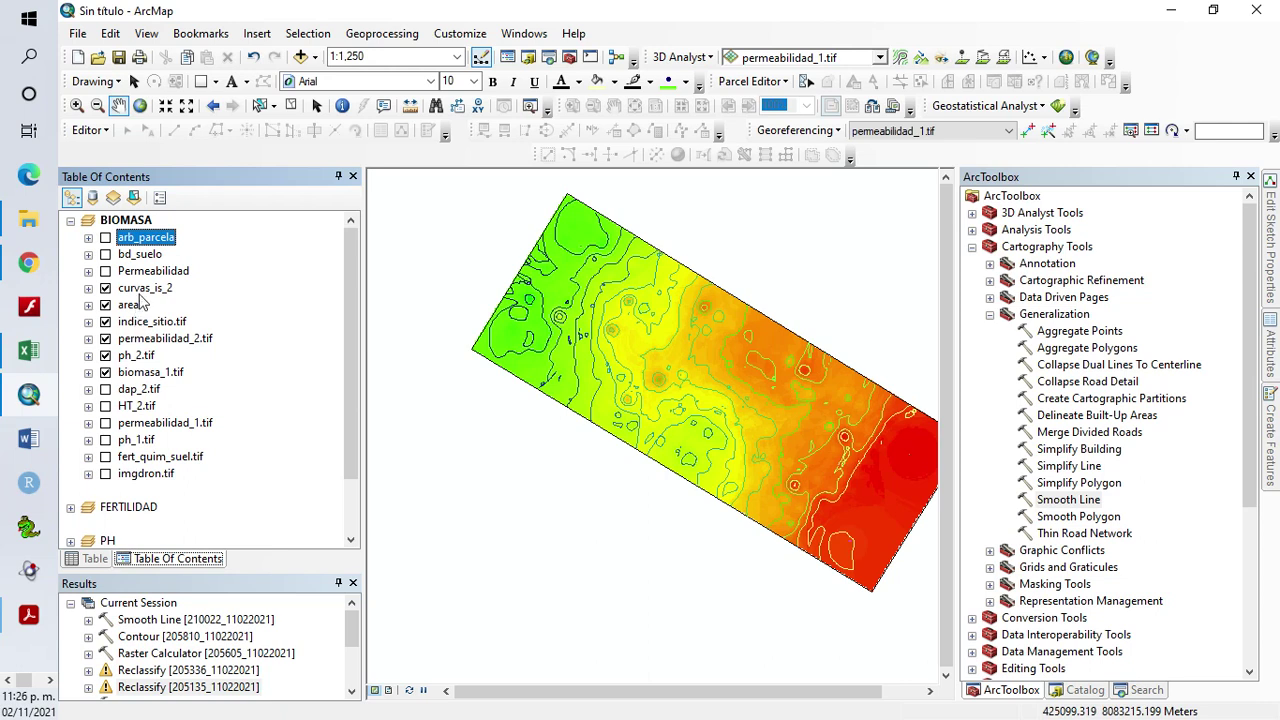
Remove the arb_parcela and bd_suelo layers from the BIOMASA data frame
right_click(146, 240)
left_click(190, 263)
left_click(145, 238)
right_click(146, 245)
left_click(190, 266)
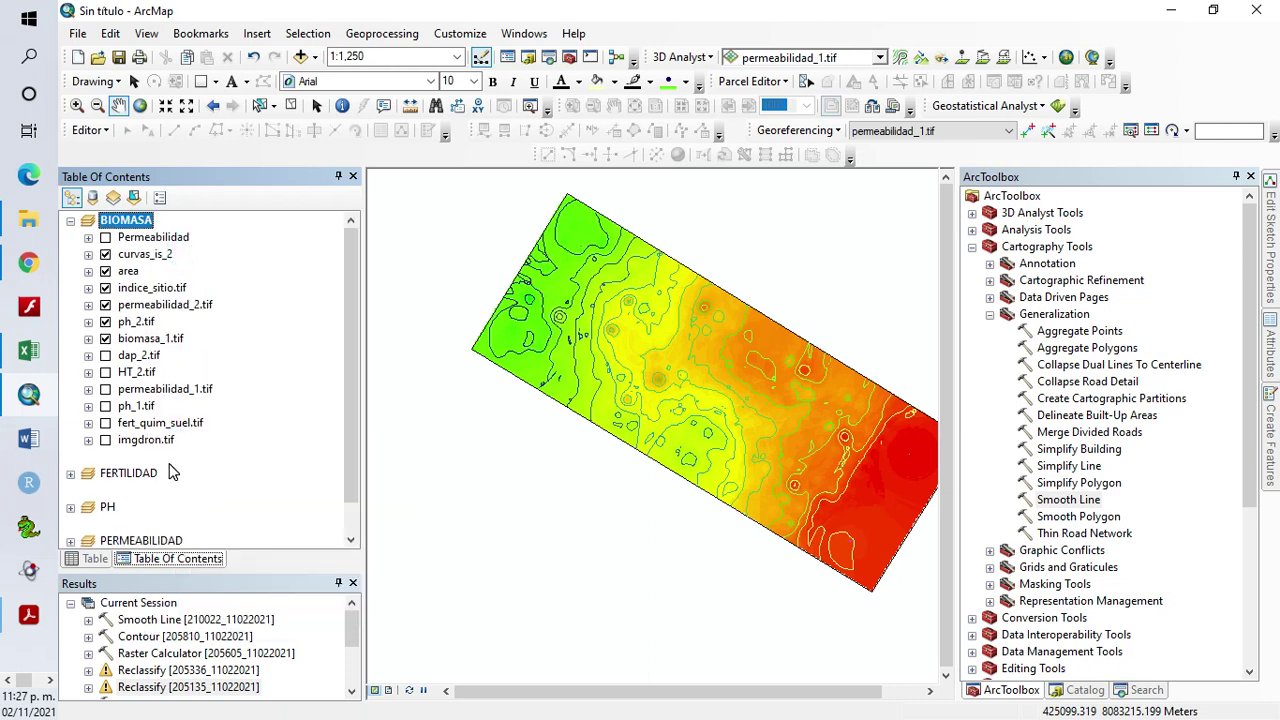
Remove the rasters fert_quim_suel.tif, ph_1.tif, permeabilidad_1.tif, HT_2.tif and dap_2.tif from the BIOMASA data frame
left_click(178, 424)
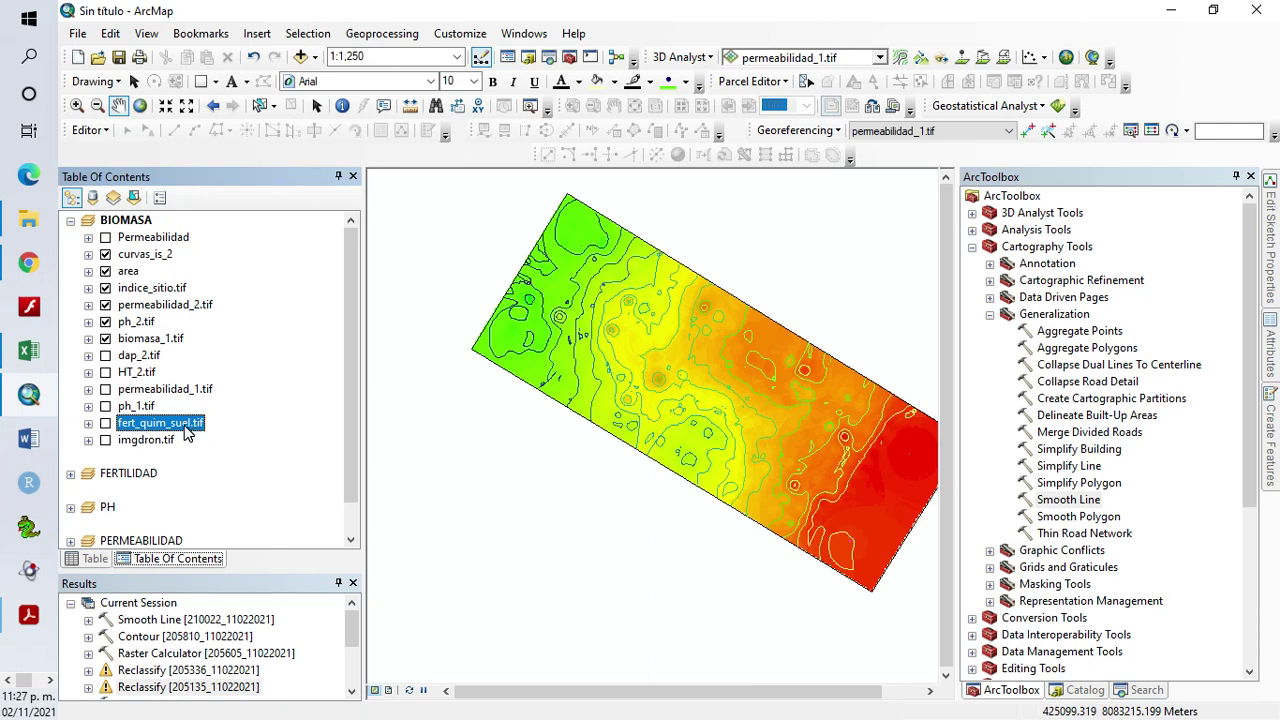
right_click(185, 430)
left_click(228, 457)
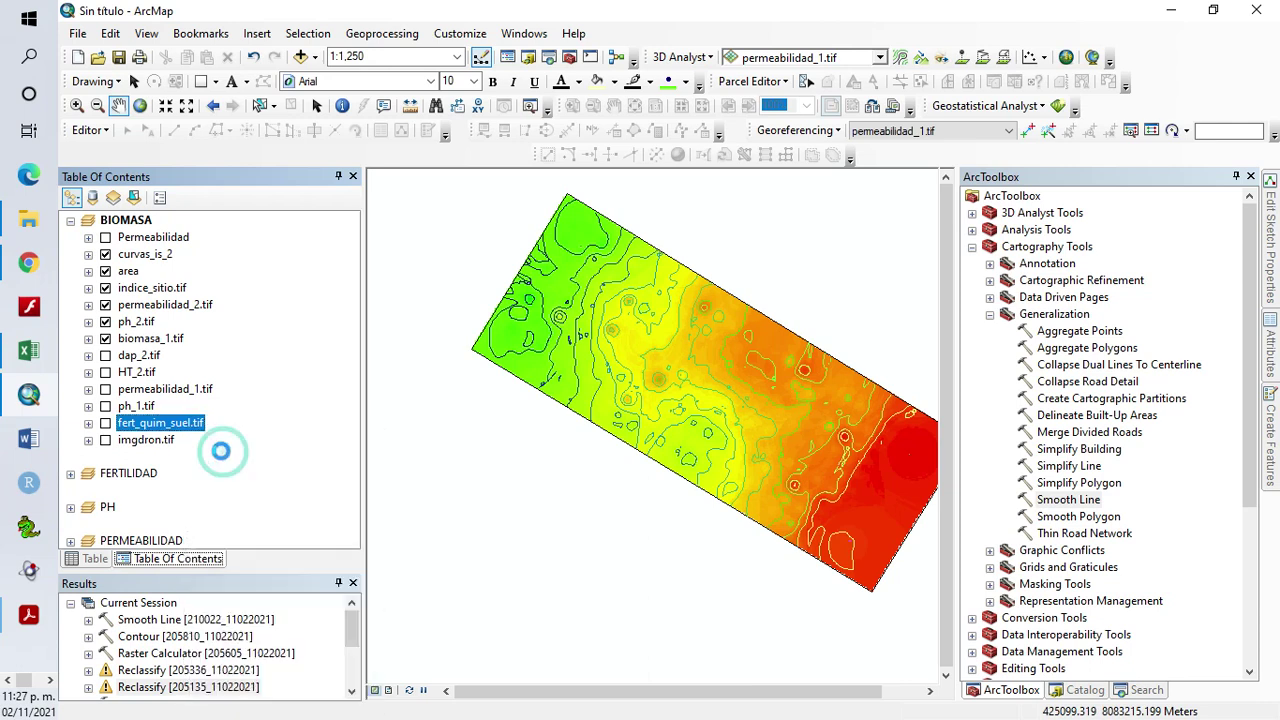
left_click(140, 410)
left_click(140, 389, "ctrl")
left_click(138, 372, "ctrl")
left_click(138, 358, "ctrl")
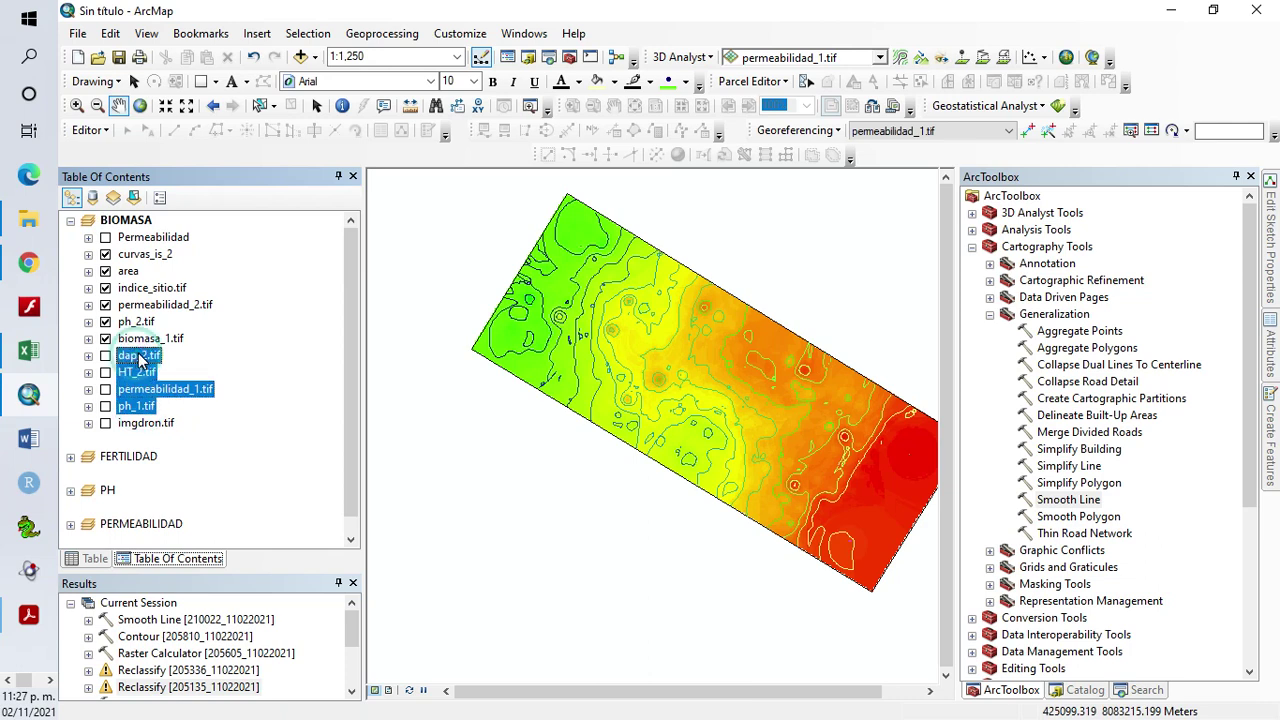
right_click(140, 356)
left_click(194, 386)
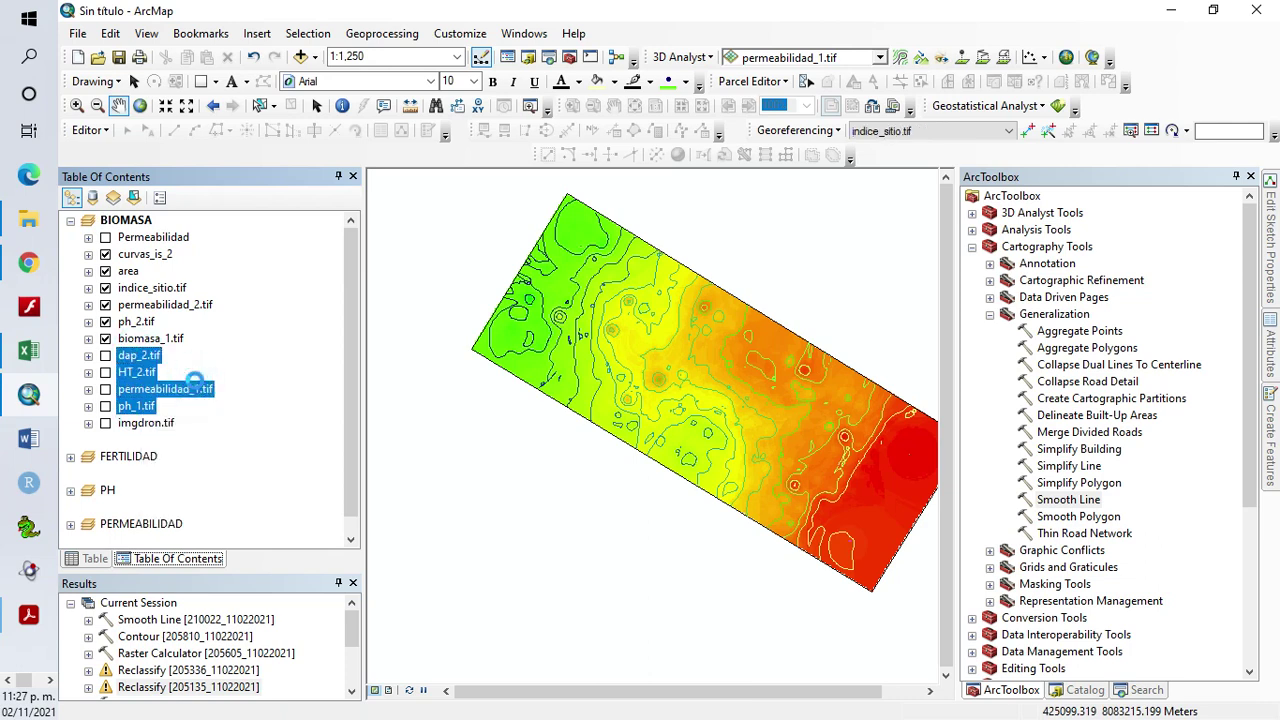
Remove the ph_2.tif and permeabilidad_2.tif rasters from the BIOMASA data frame
left_click(140, 324)
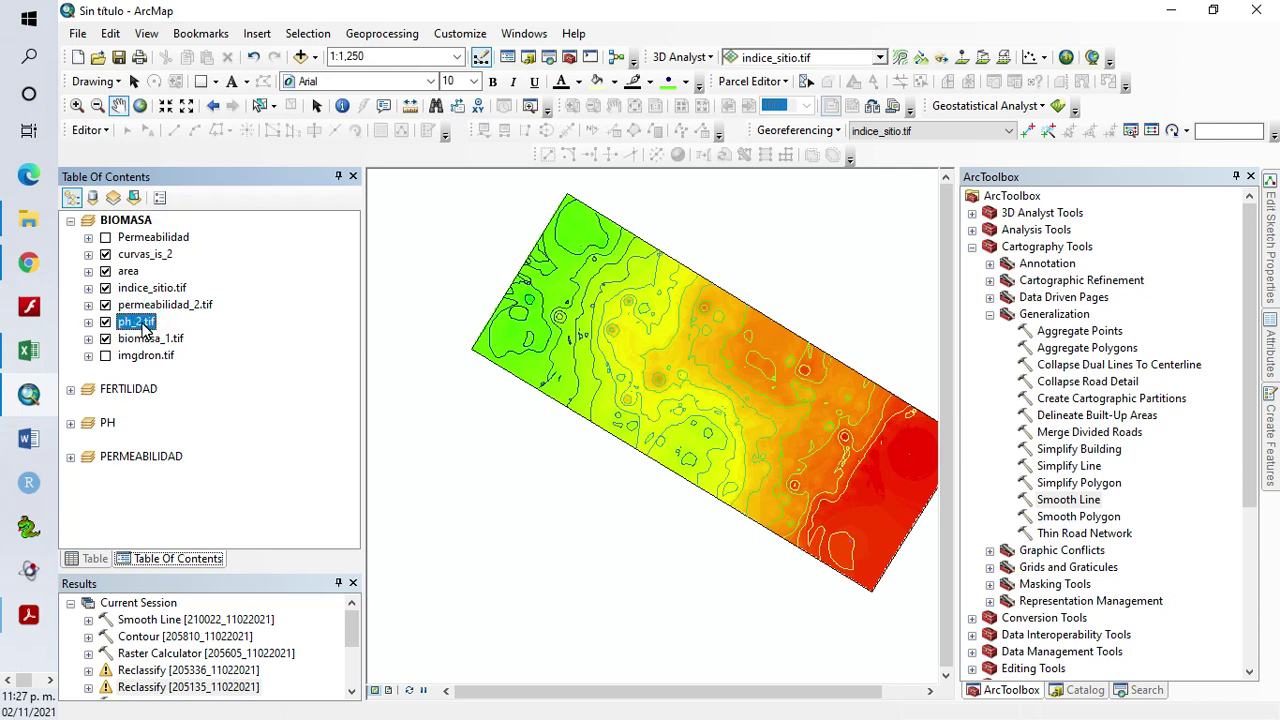
right_click(145, 326)
left_click(197, 355)
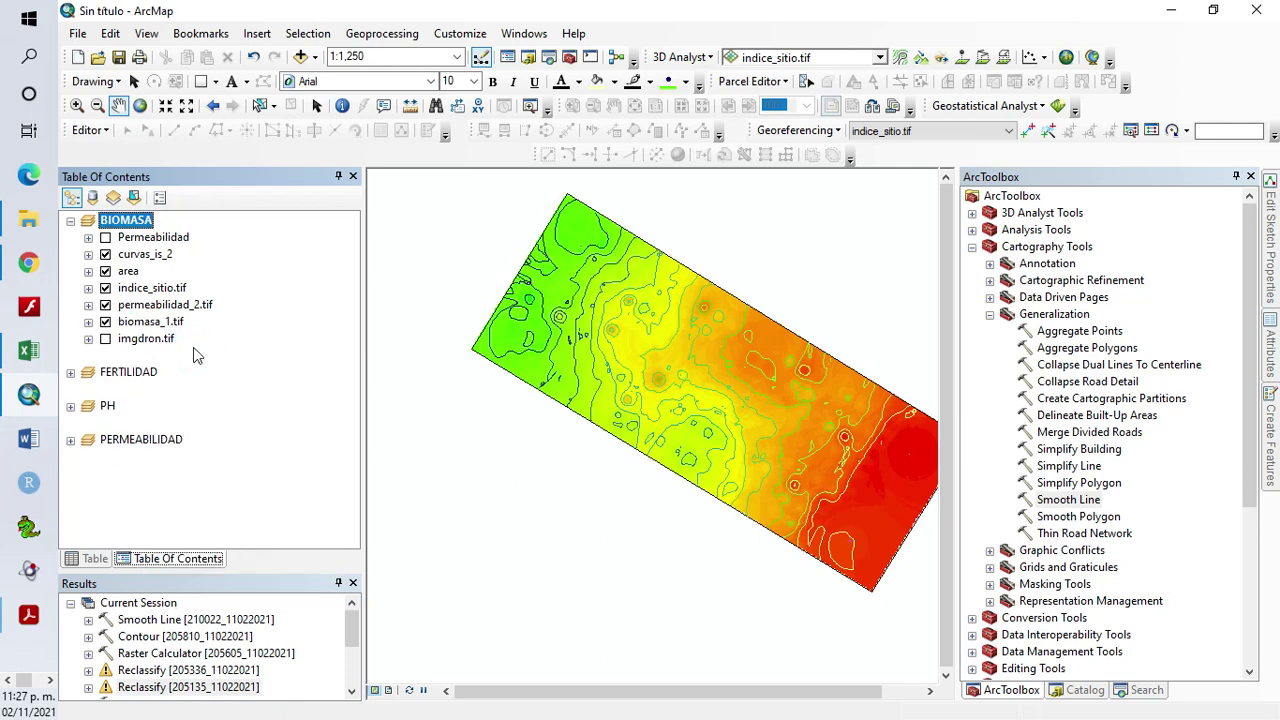
left_click(185, 308)
right_click(185, 308)
left_click(235, 332)
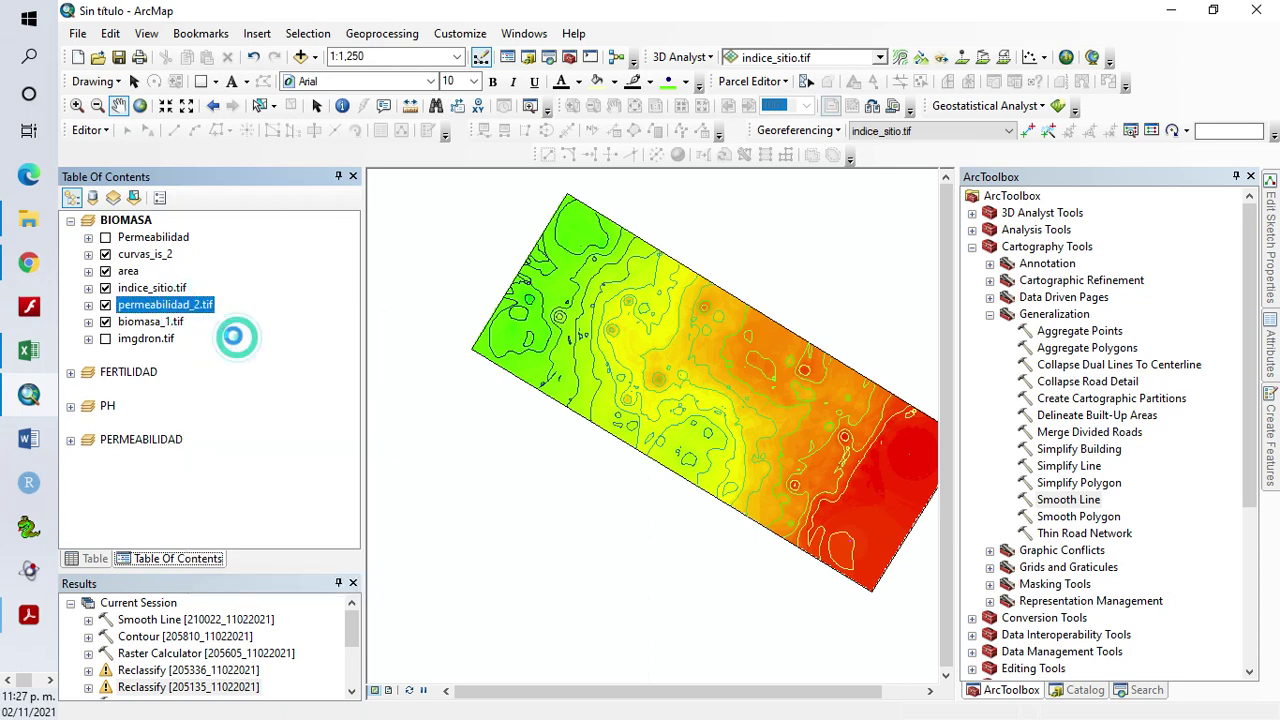
Examine the legends of the indice_sitio.tif and curvas_is_2 layers, collapsing each one again
left_click(89, 289)
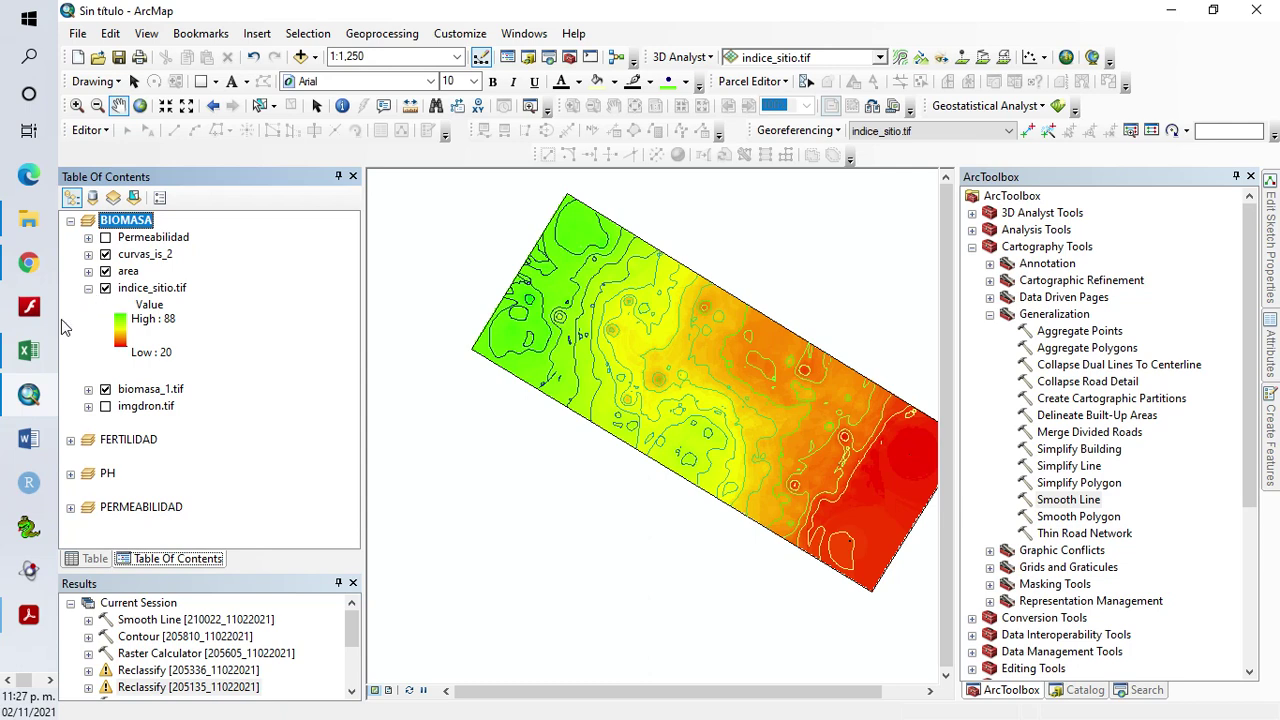
left_click(88, 289)
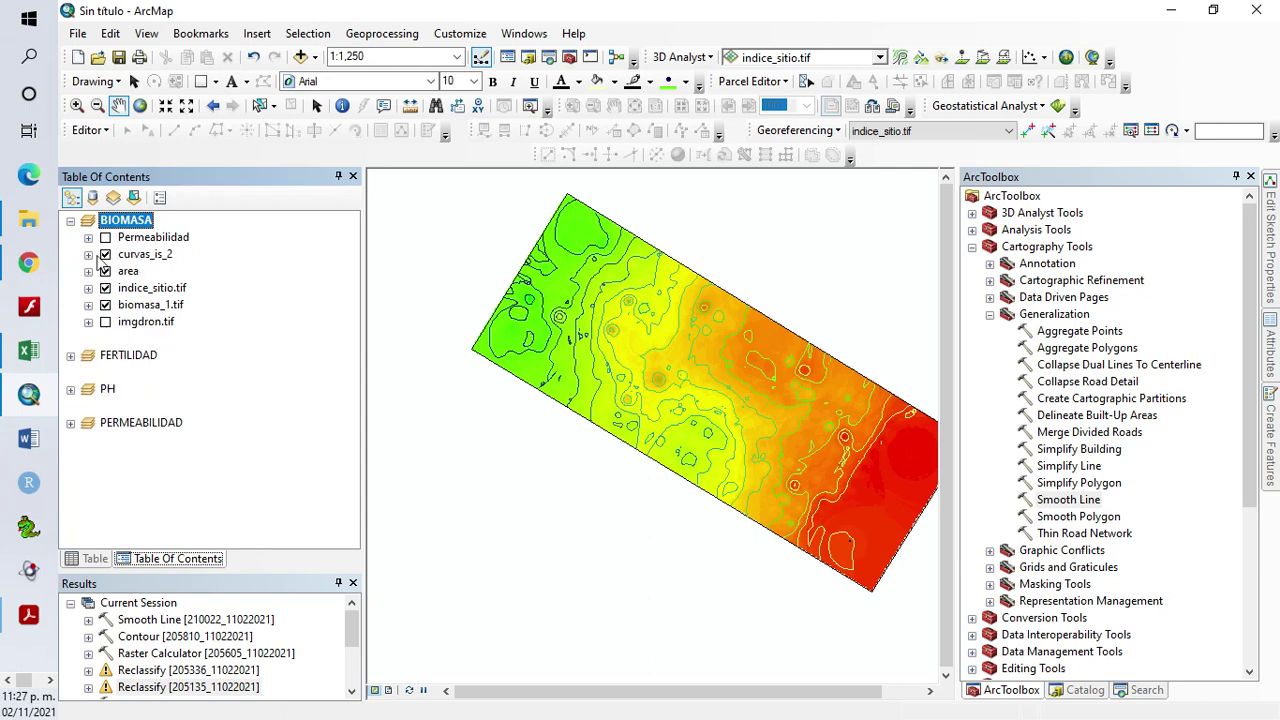
left_click(88, 255)
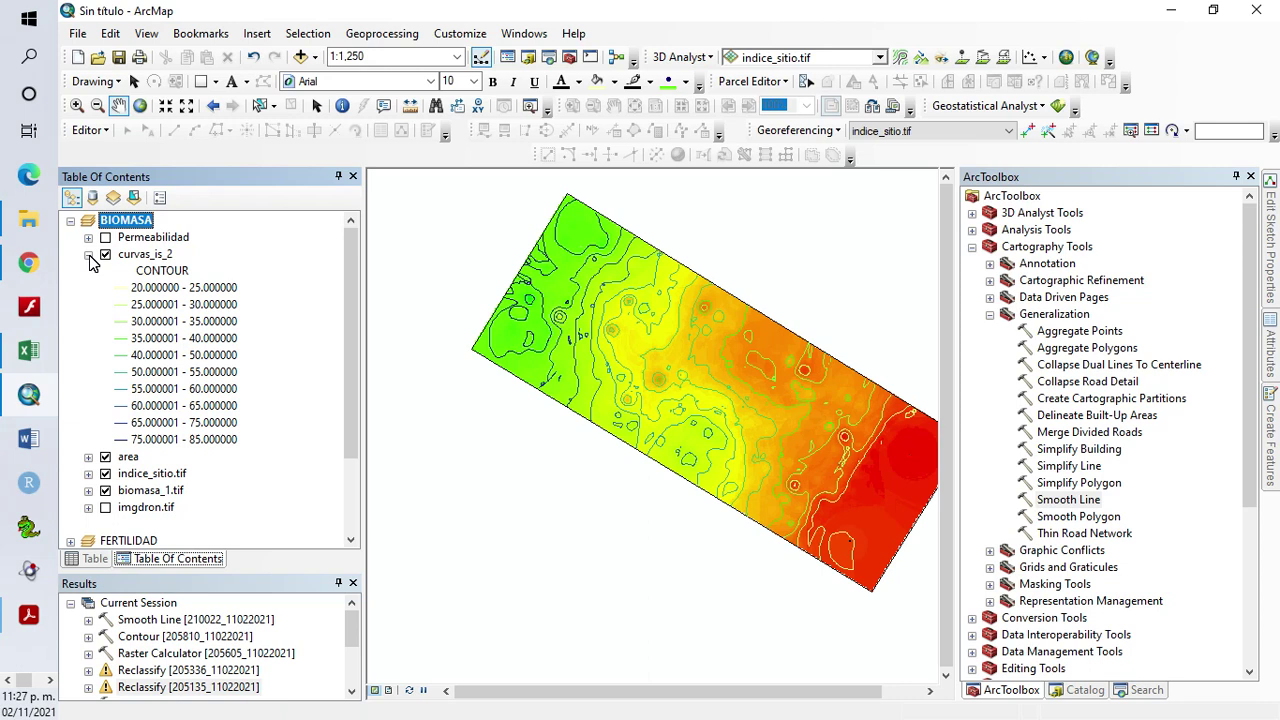
left_click(88, 255)
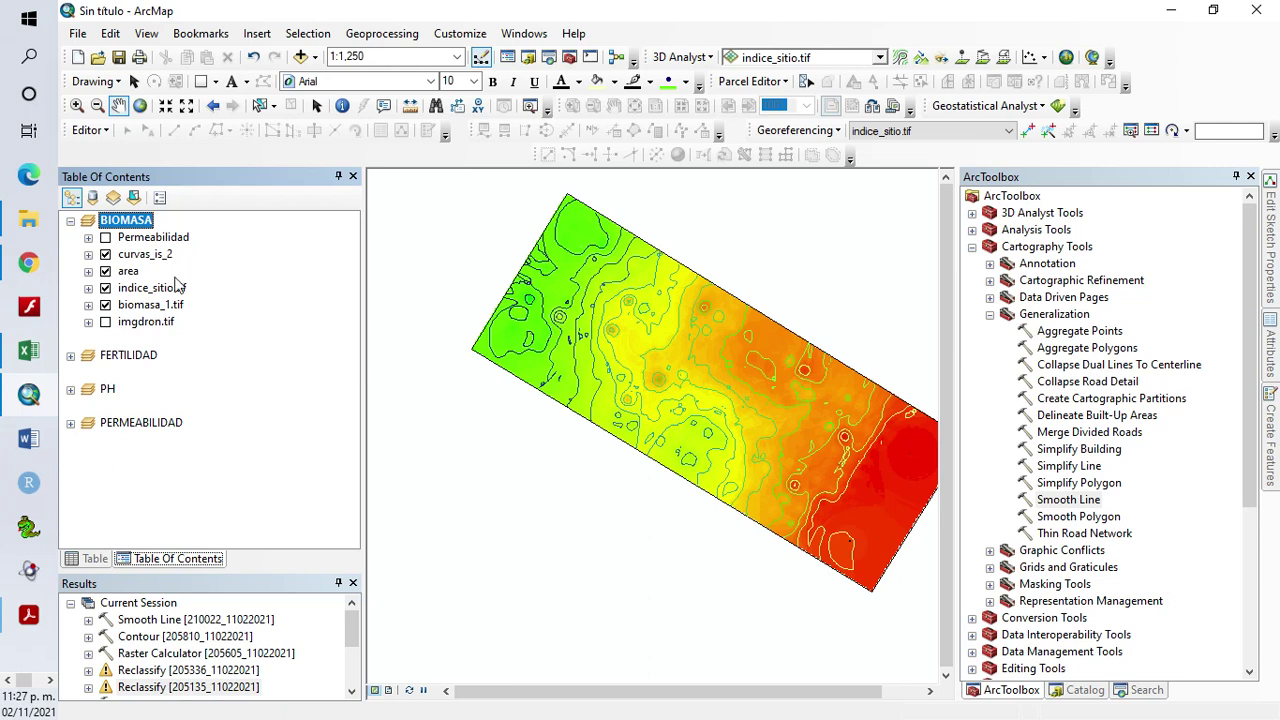
Insert a new data frame and place it above BIOMASA in the layer list
left_click(257, 33)
left_click(292, 48)
left_click_drag(129, 453, 131, 221)
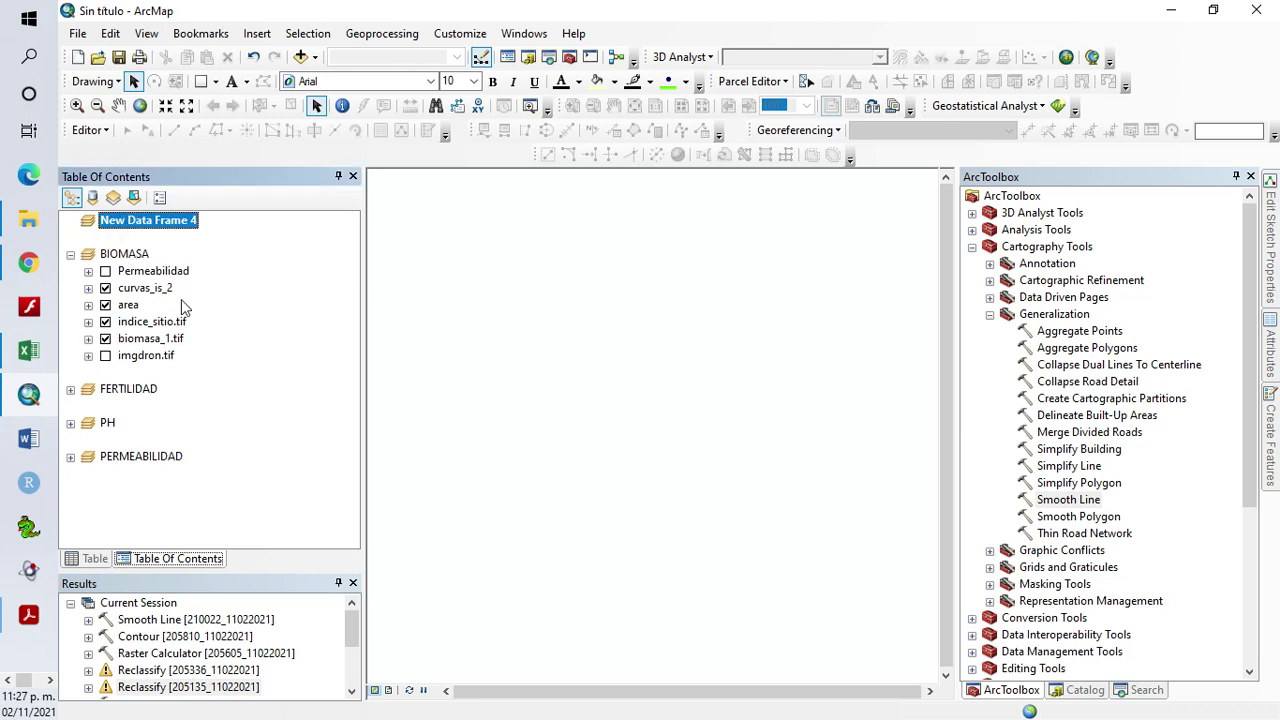
Copy the area, imgdron.tif and curvas_is_2 layers from BIOMASA into the new data frame, with the drone image turned on
left_click(128, 305)
mouse_move(137, 331)
left_mouse_down()
mouse_move(120, 300)
mouse_move(125, 232)
left_mouse_up()
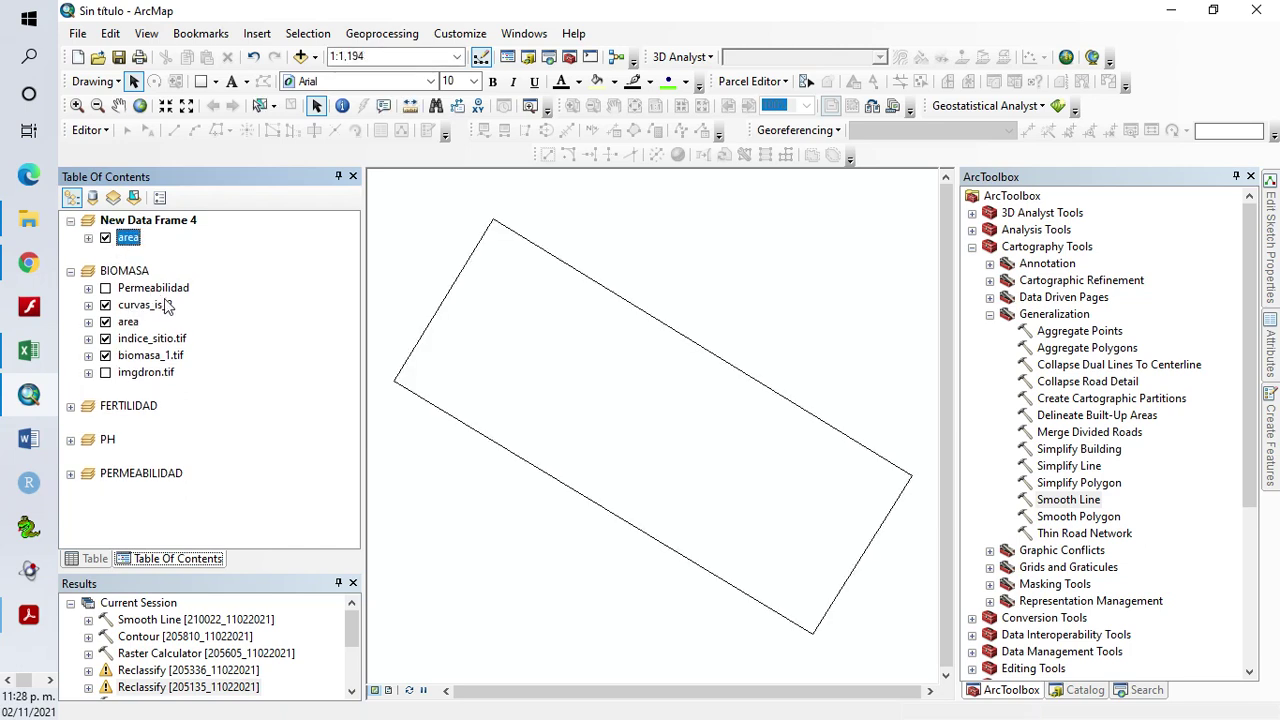
left_click_drag(145, 372, 120, 252)
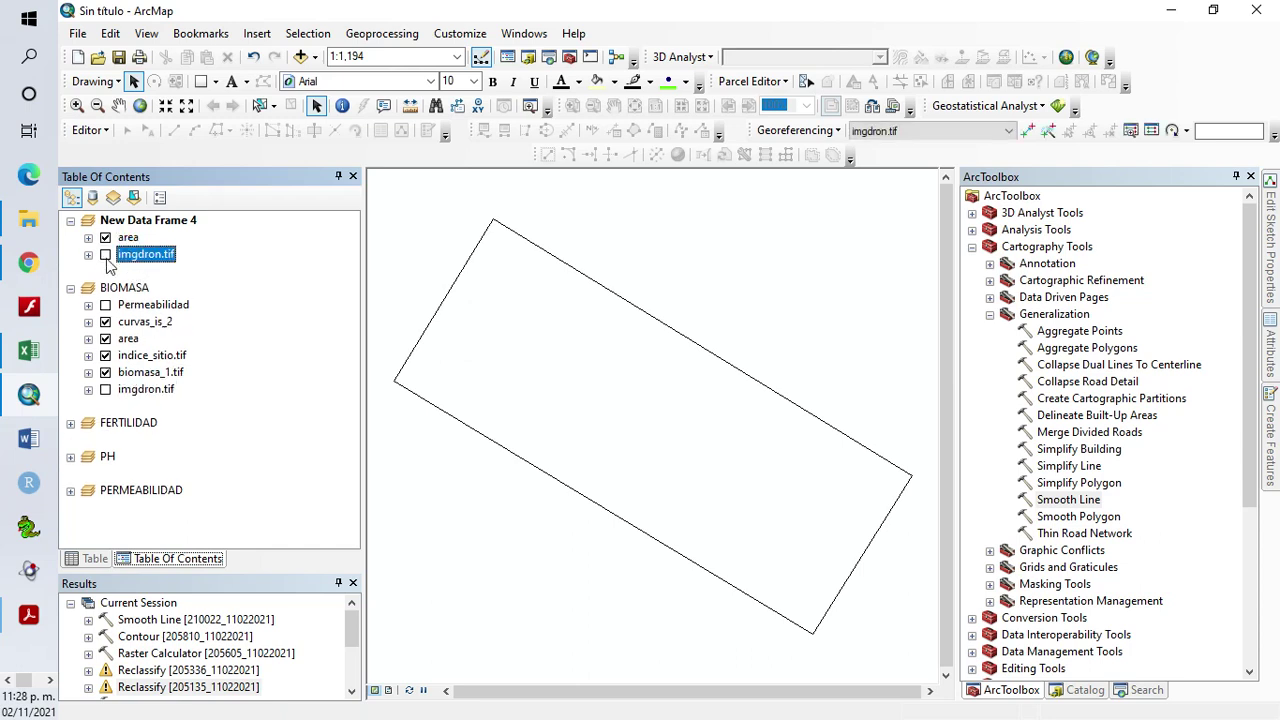
left_click(105, 255)
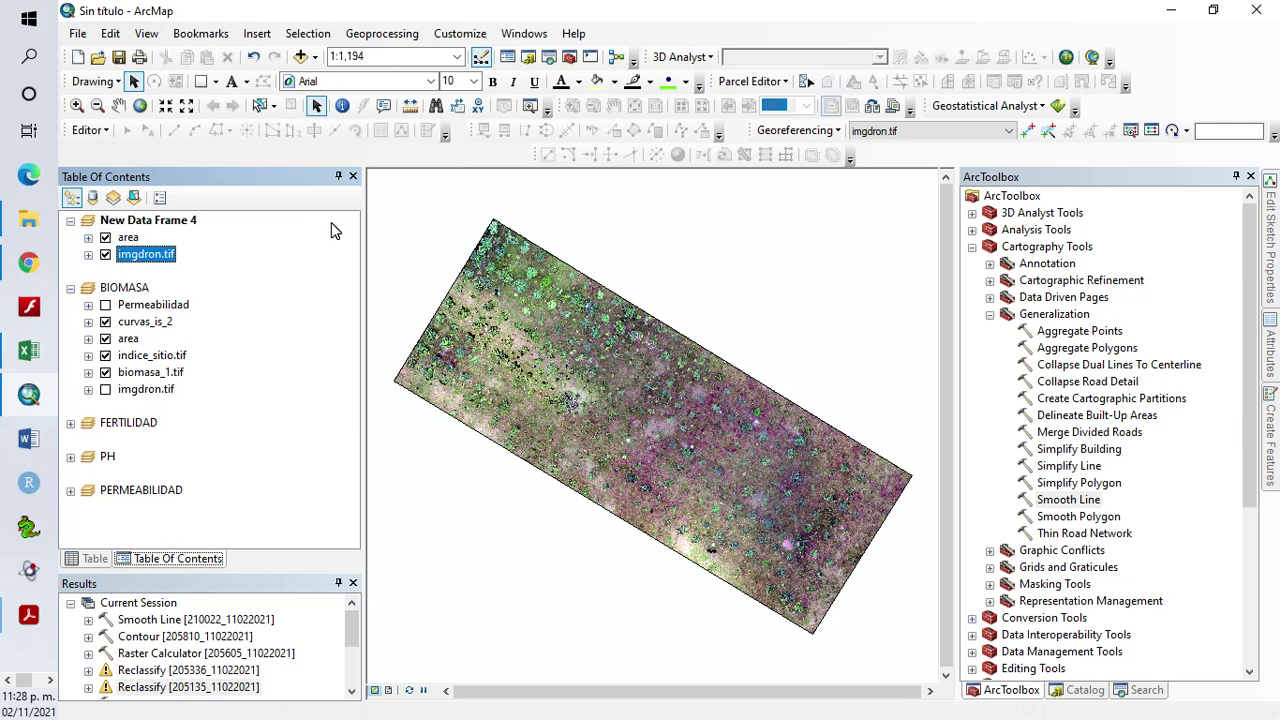
left_click_drag(165, 324, 152, 254)
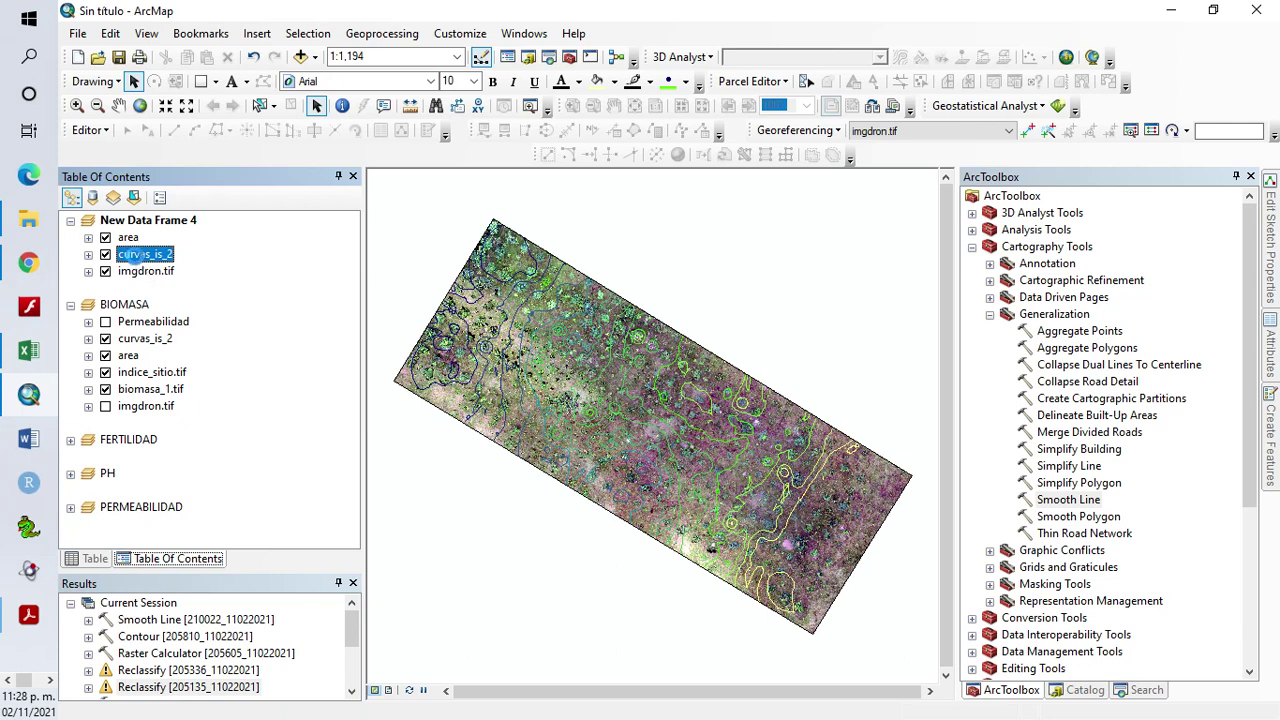
Reclassify the new data frame's curvas_is_2 graduated colors symbology into 3 classes and format the class labels as whole numbers
right_click(140, 254)
left_click(293, 643)
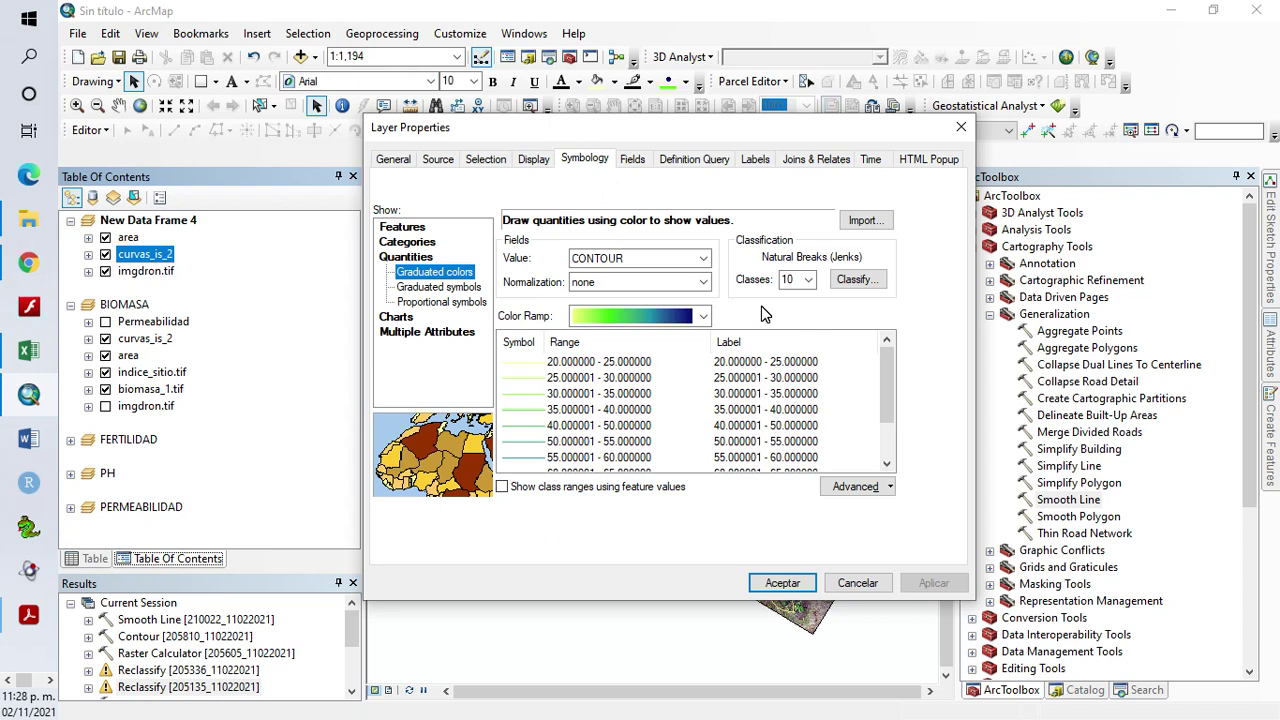
left_click(808, 279)
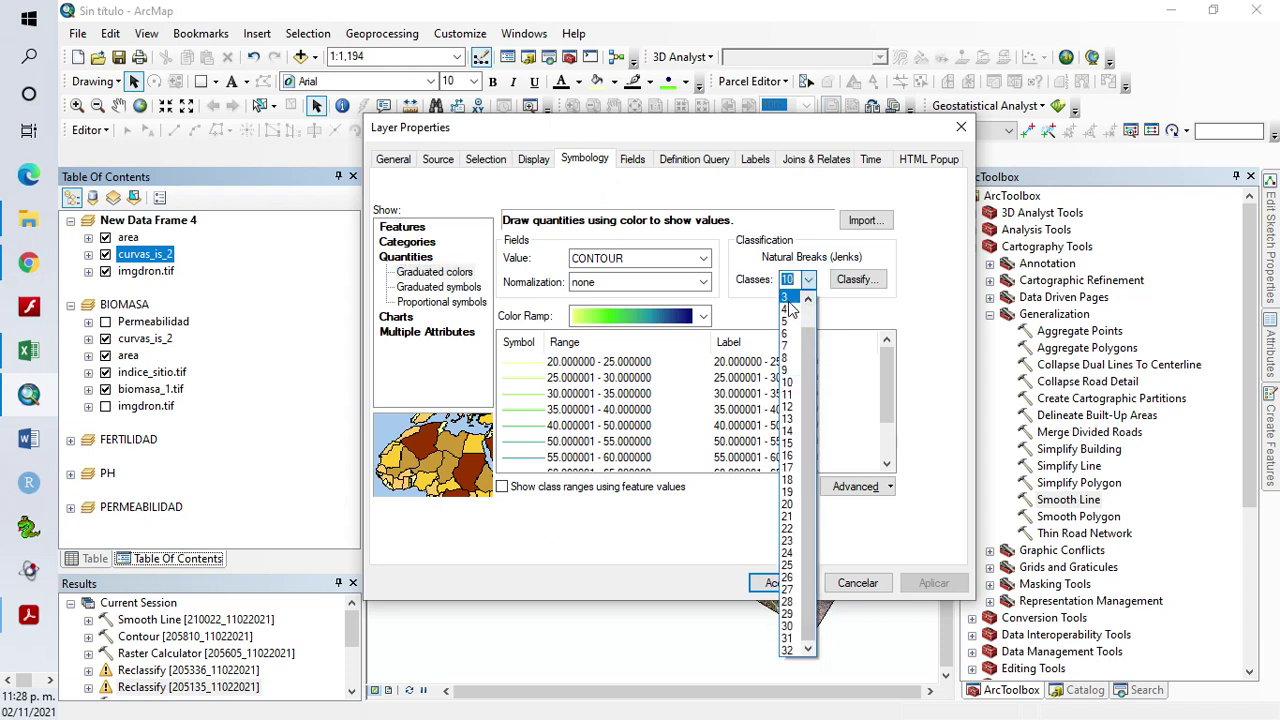
left_click(790, 305)
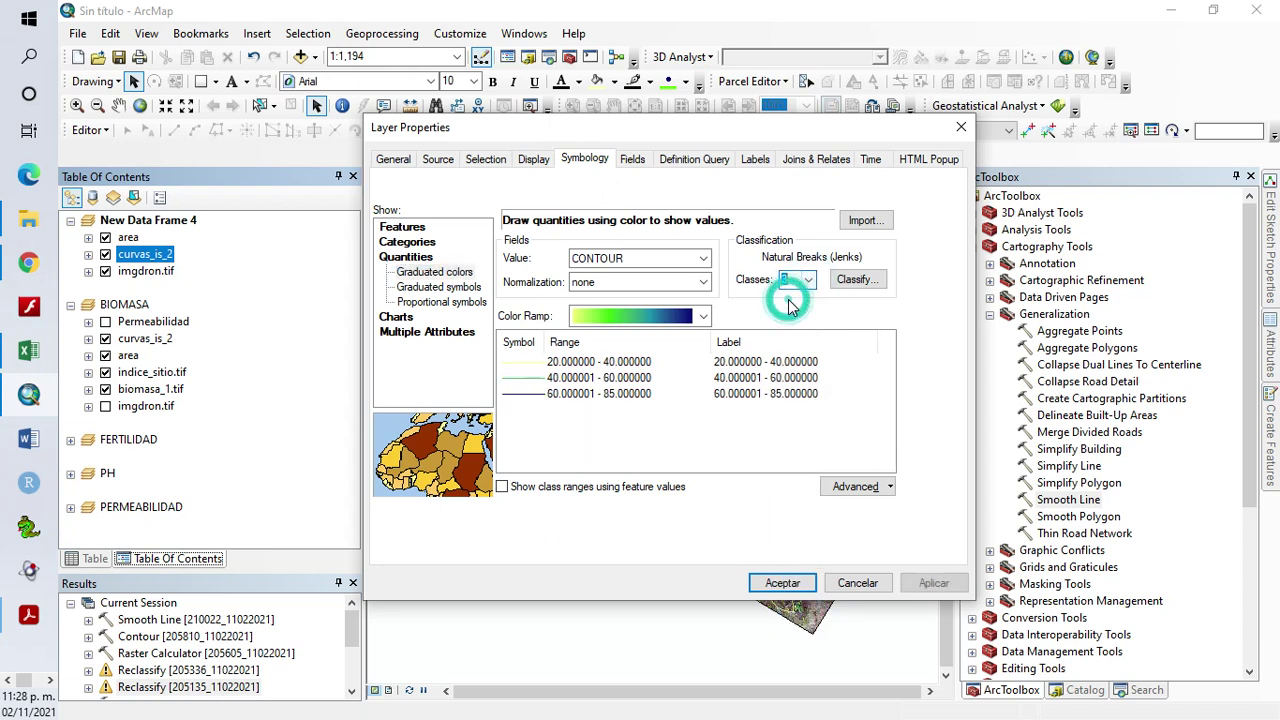
right_click(738, 345)
left_click(800, 378)
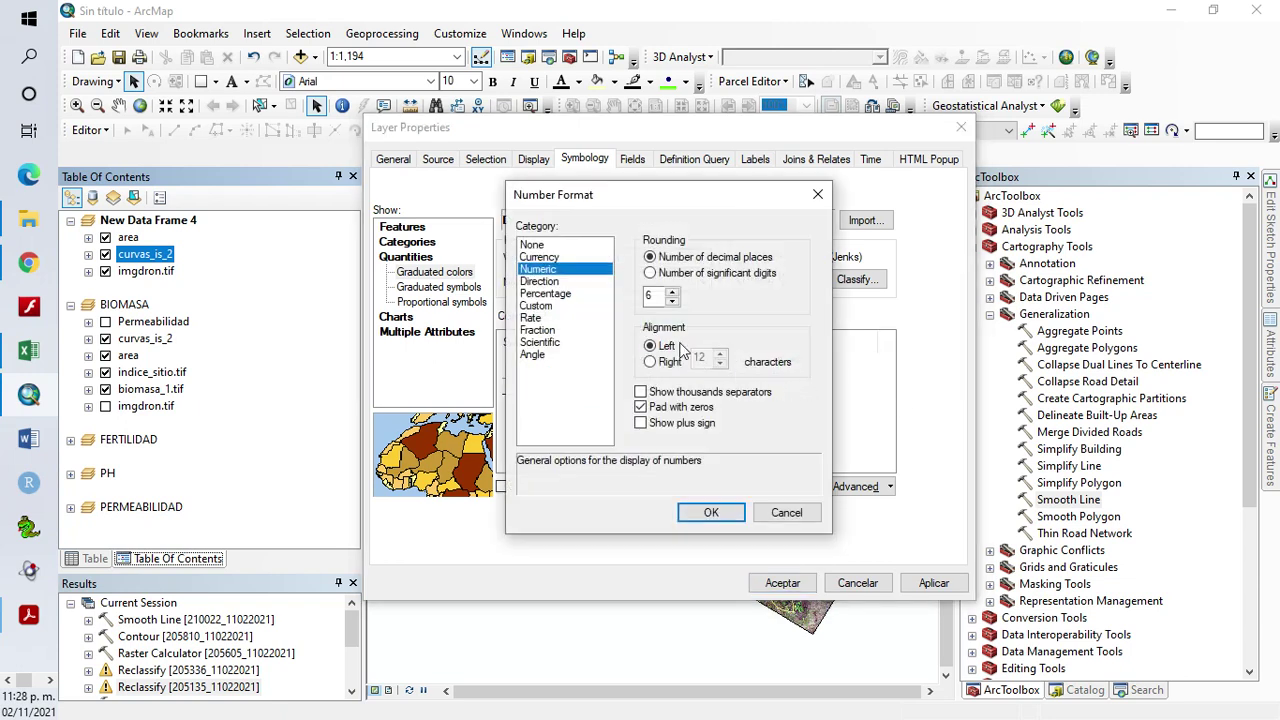
left_click_drag(654, 292, 638, 302)
left_click(708, 513)
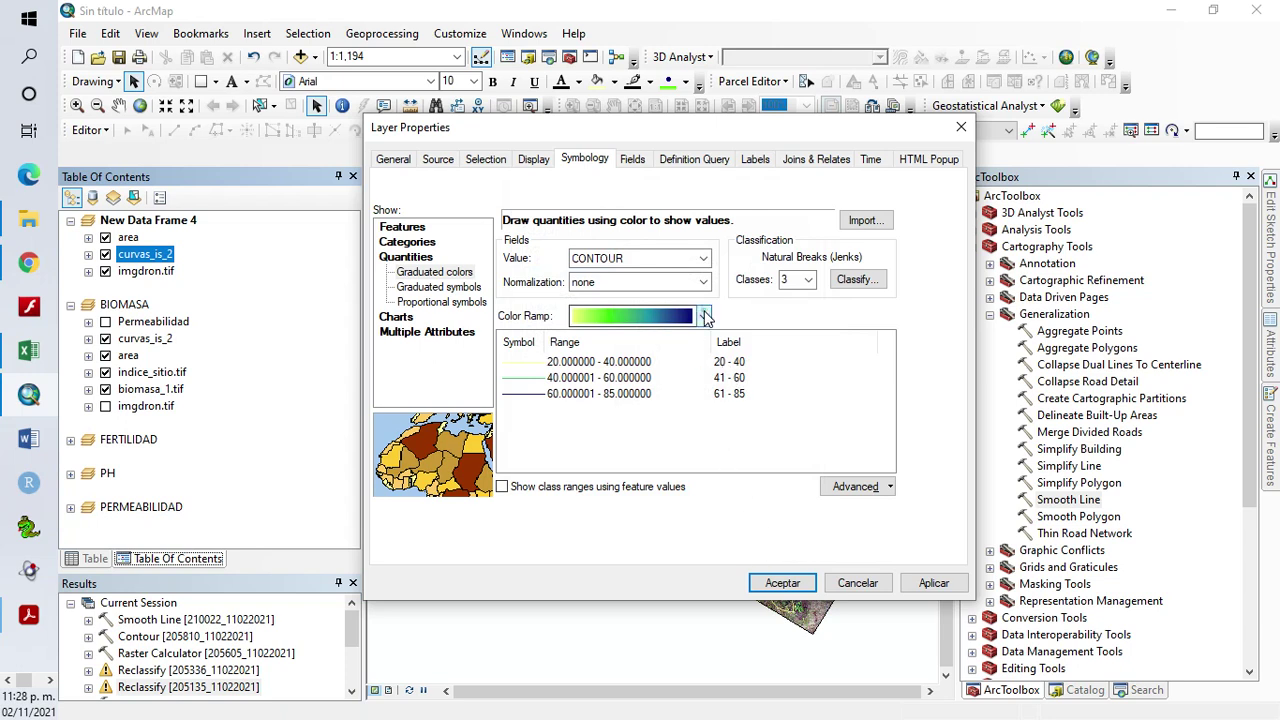
Apply the red-yellow-green color ramp to the three curvas_is_2 contour classes
left_click(703, 316)
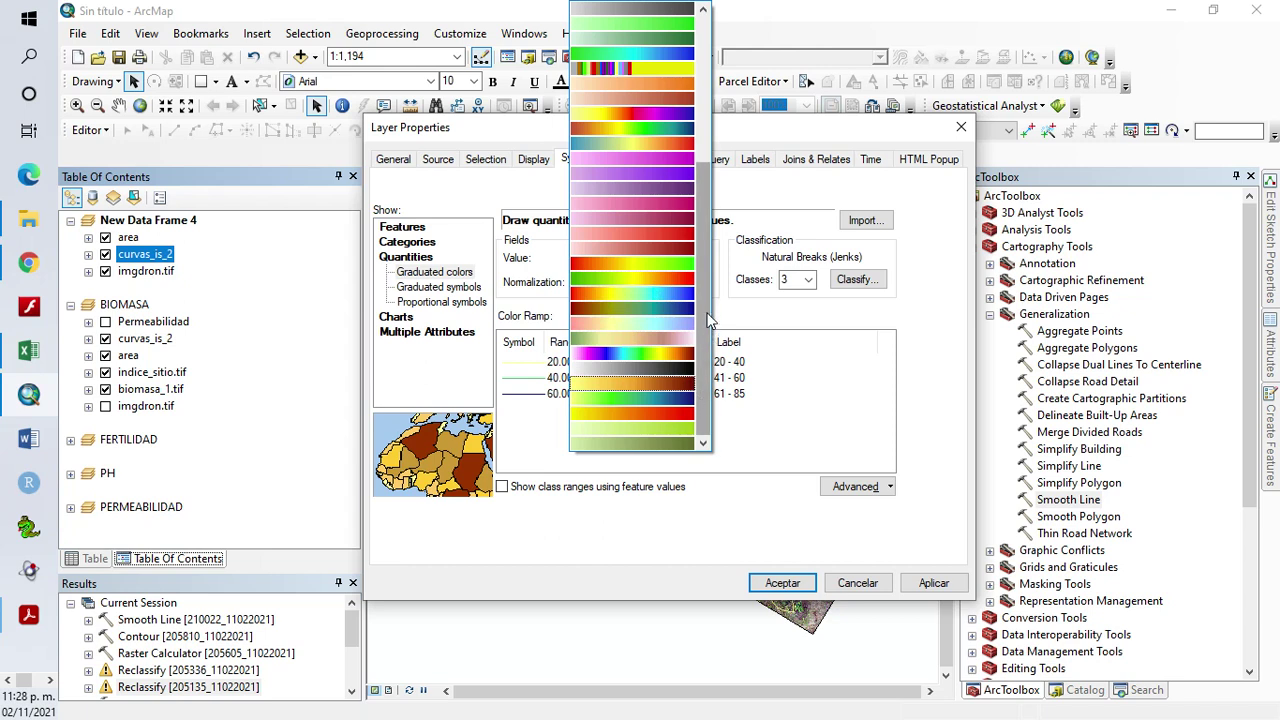
mouse_move(711, 302)
left_mouse_down()
mouse_move(710, 270)
mouse_move(711, 295)
left_mouse_up()
left_click(686, 266)
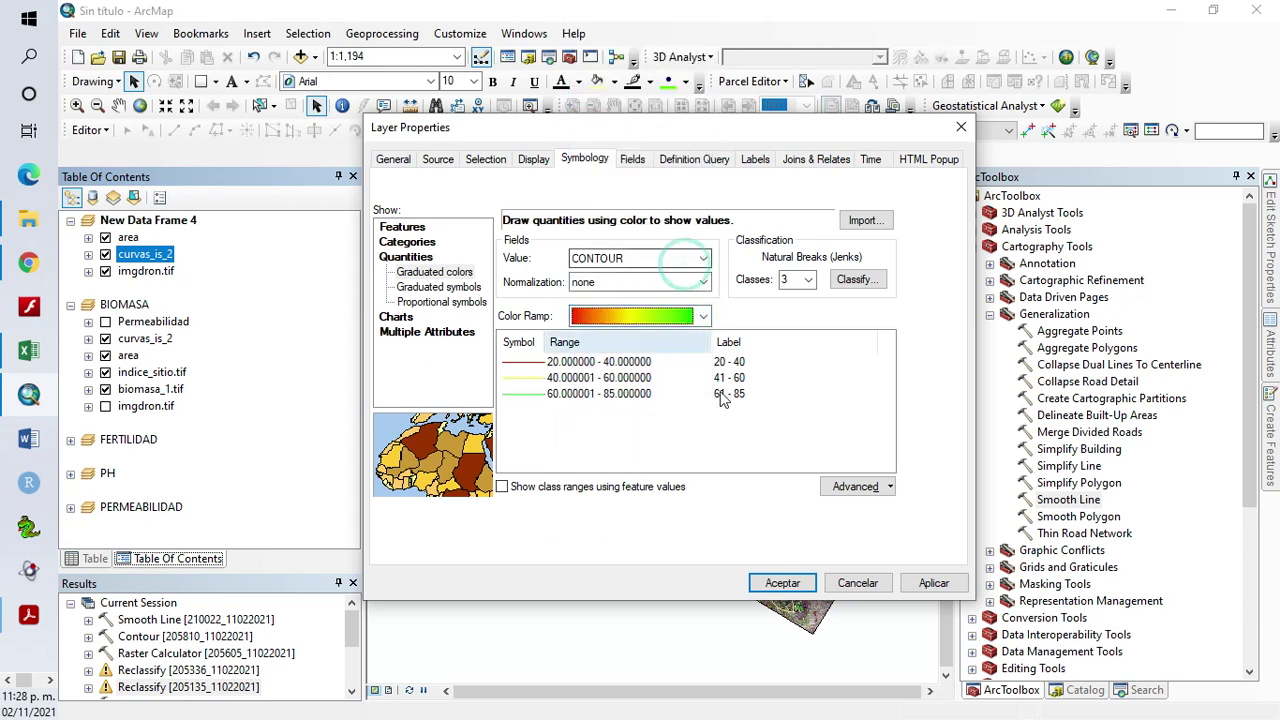
left_click(928, 585)
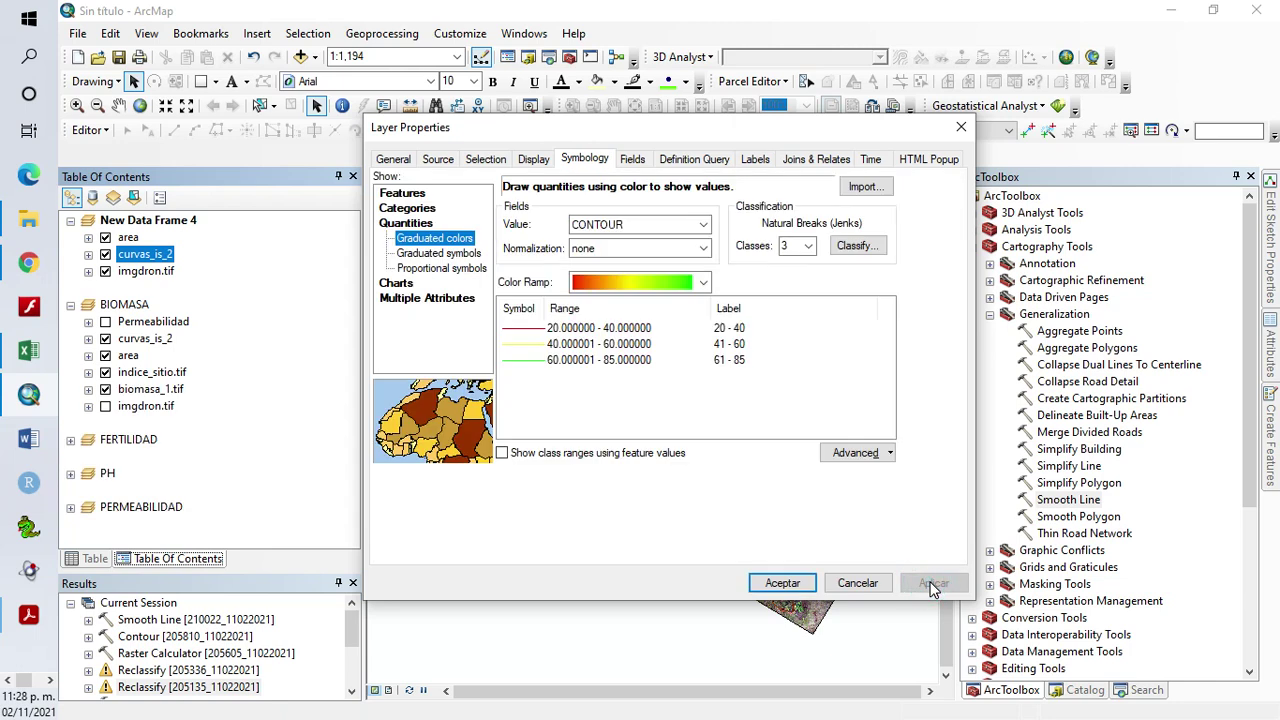
left_click_drag(774, 132, 890, 171)
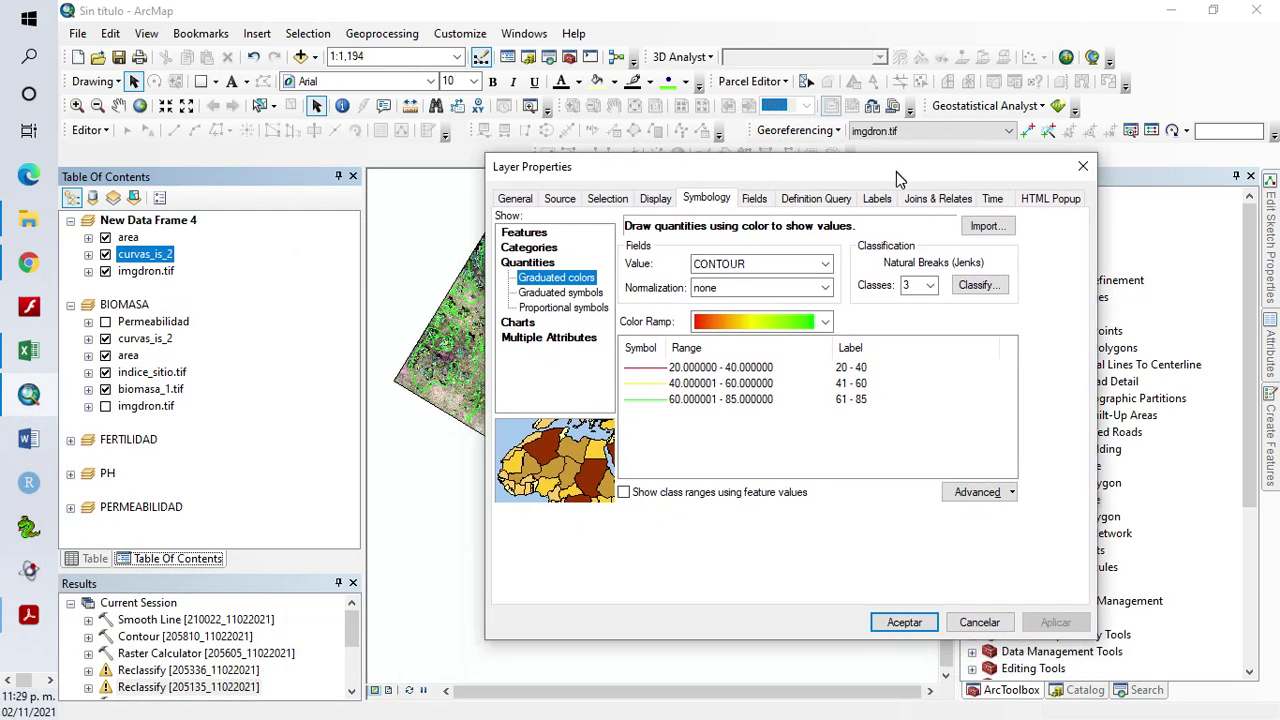
right_click(650, 347)
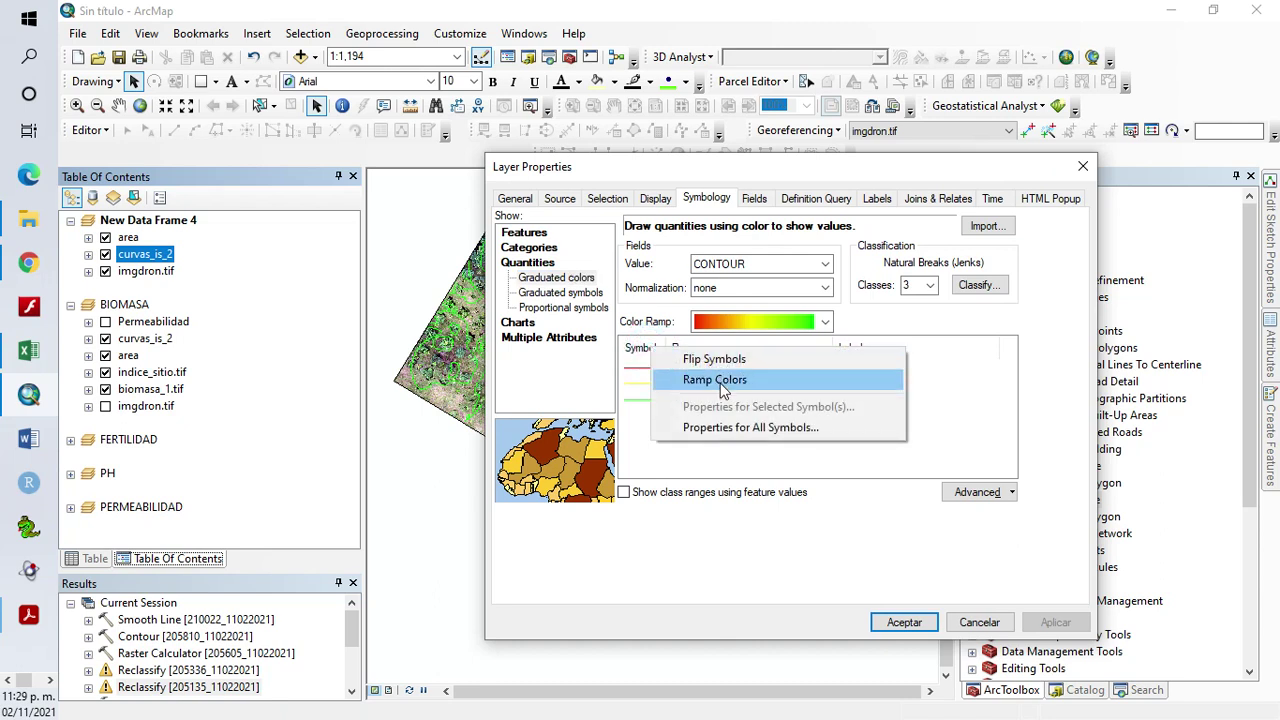
left_click(743, 432)
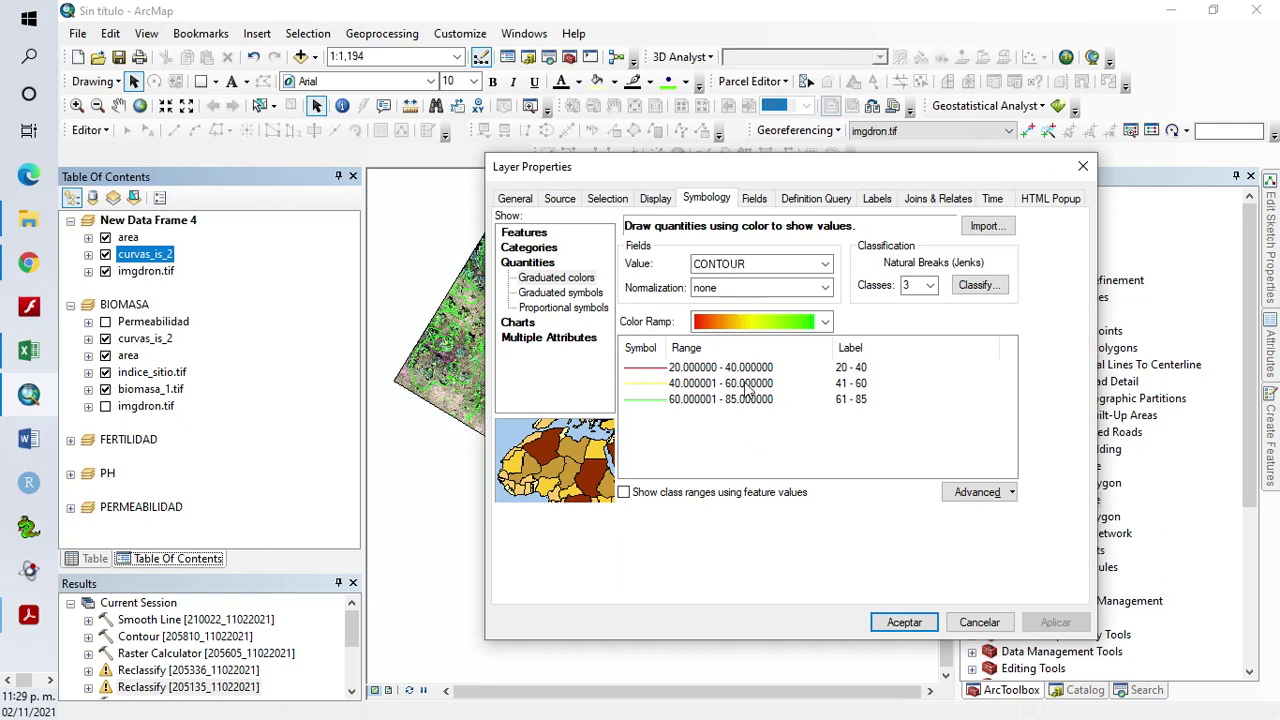
right_click(650, 356)
left_click(740, 433)
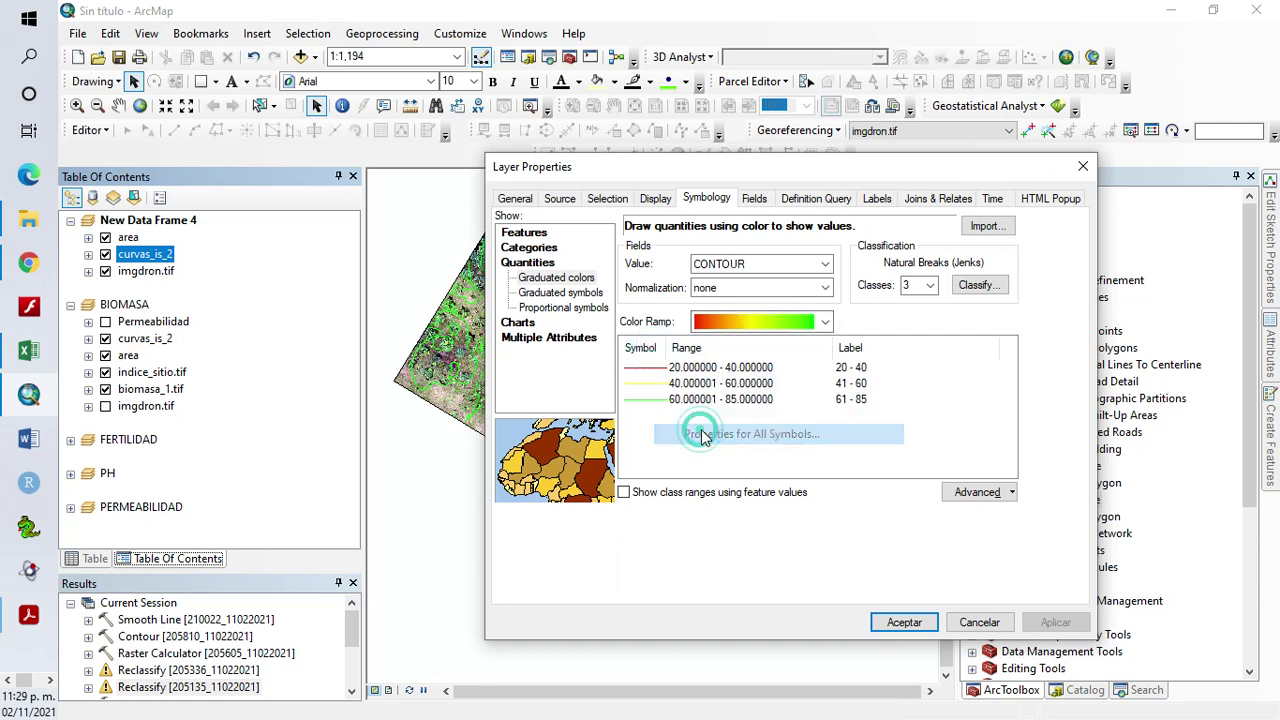
right_click(645, 350)
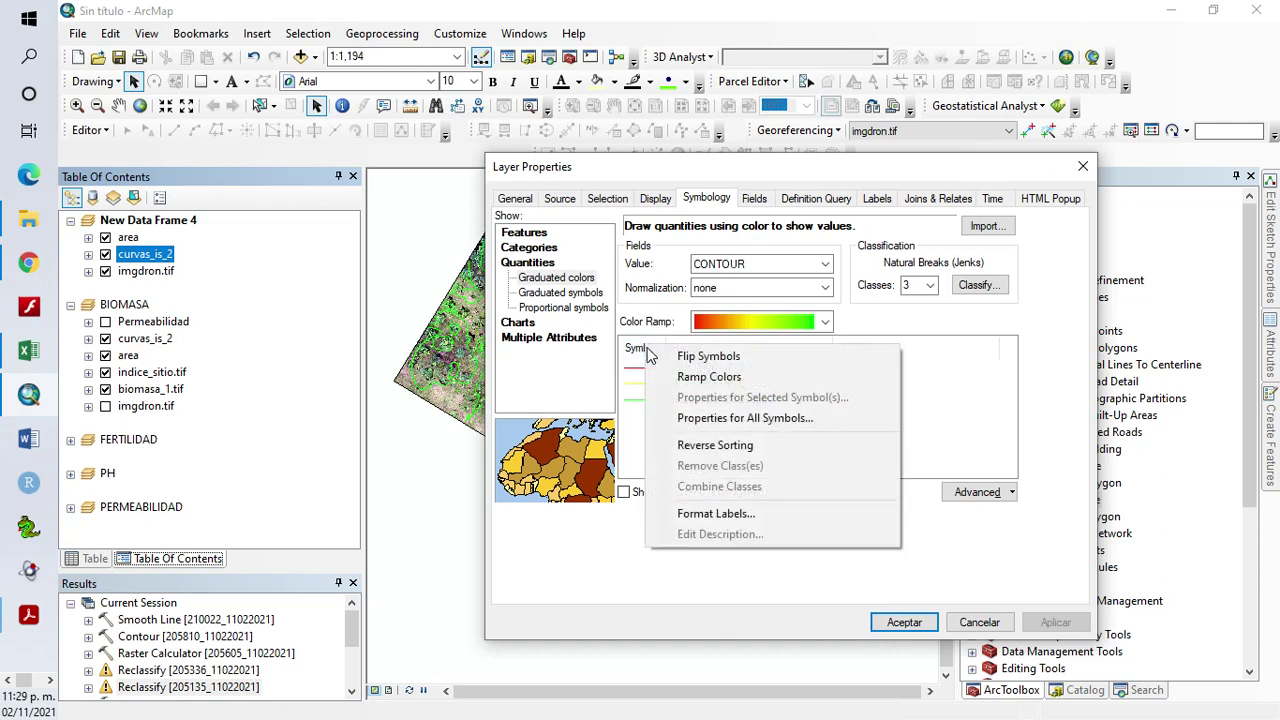
left_click(716, 513)
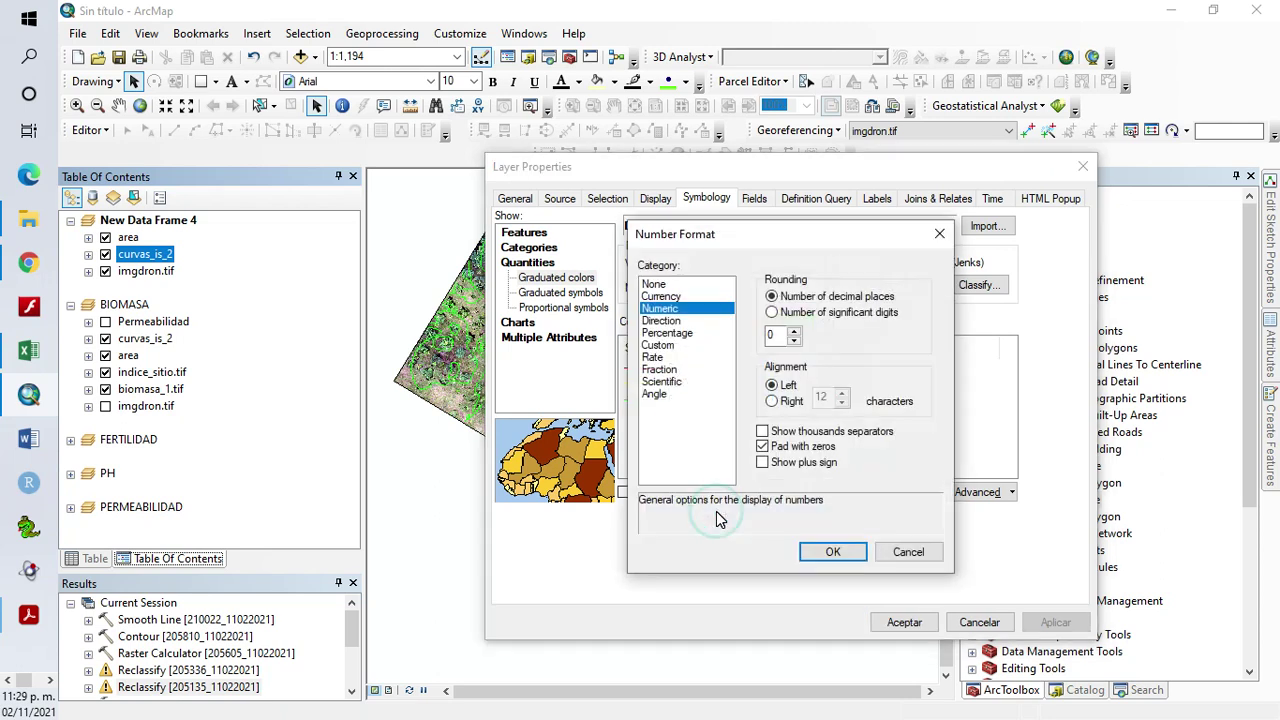
left_click(939, 233)
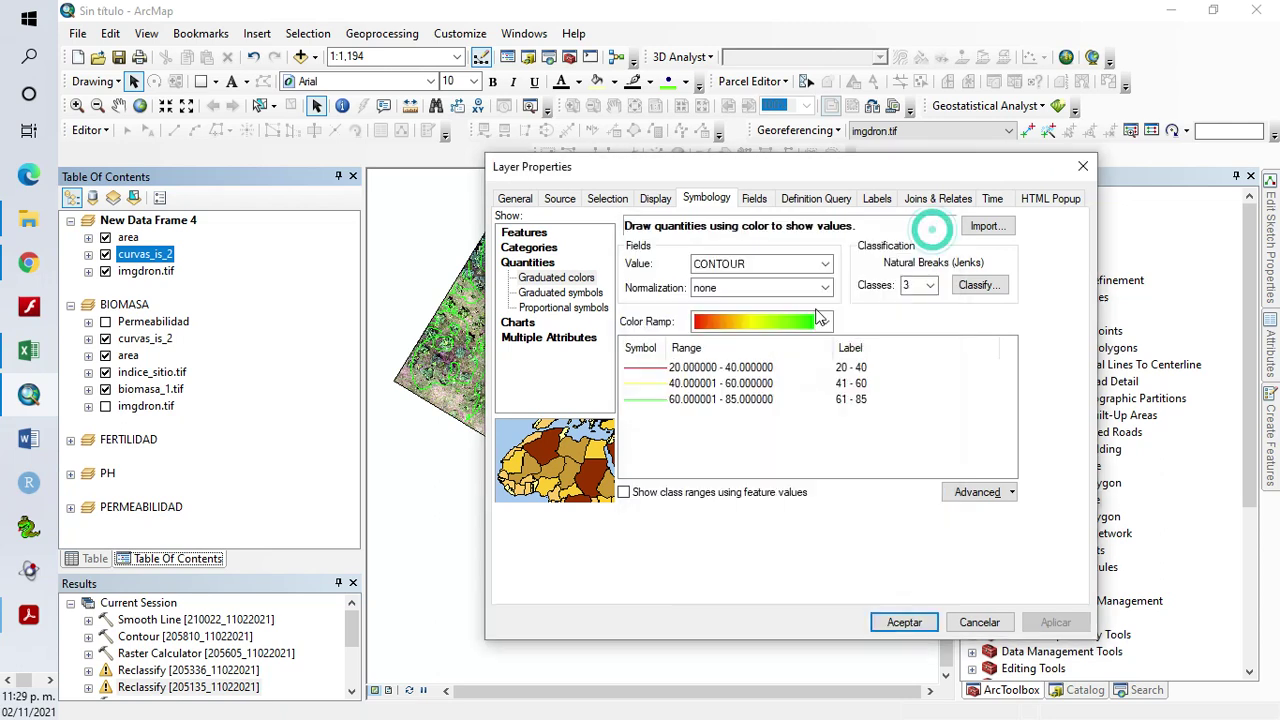
right_click(641, 359)
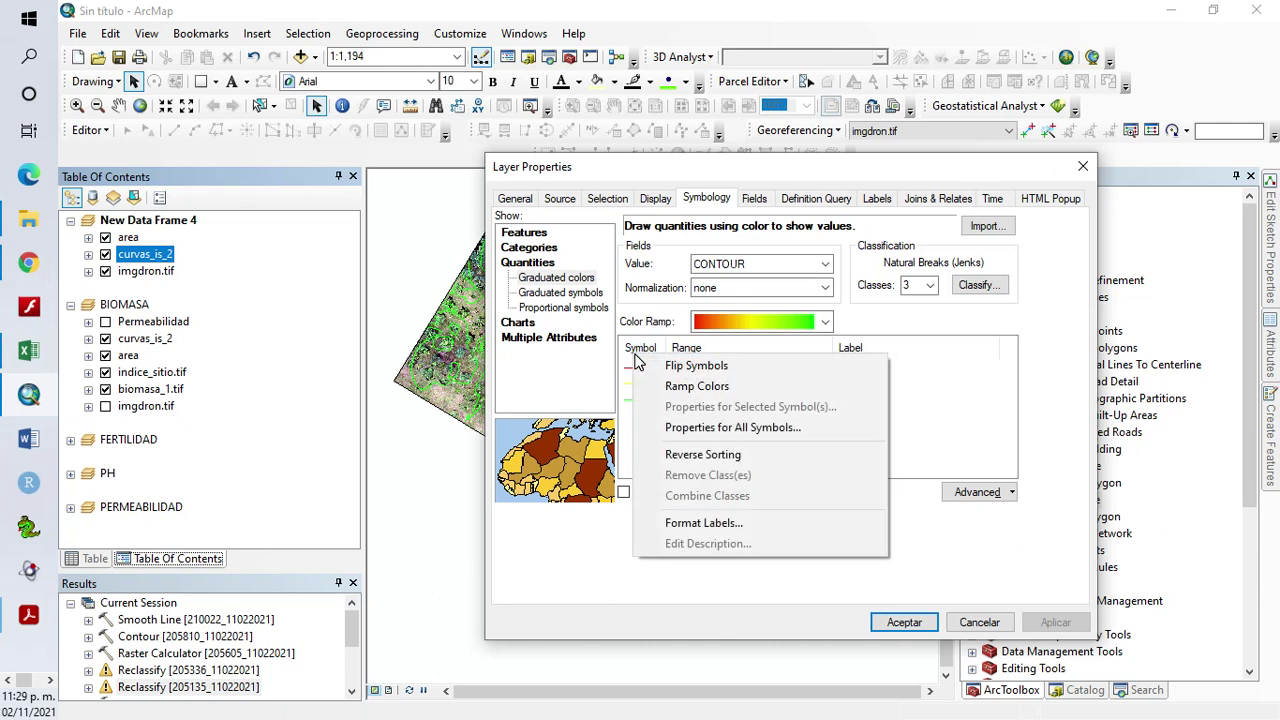
left_click(695, 386)
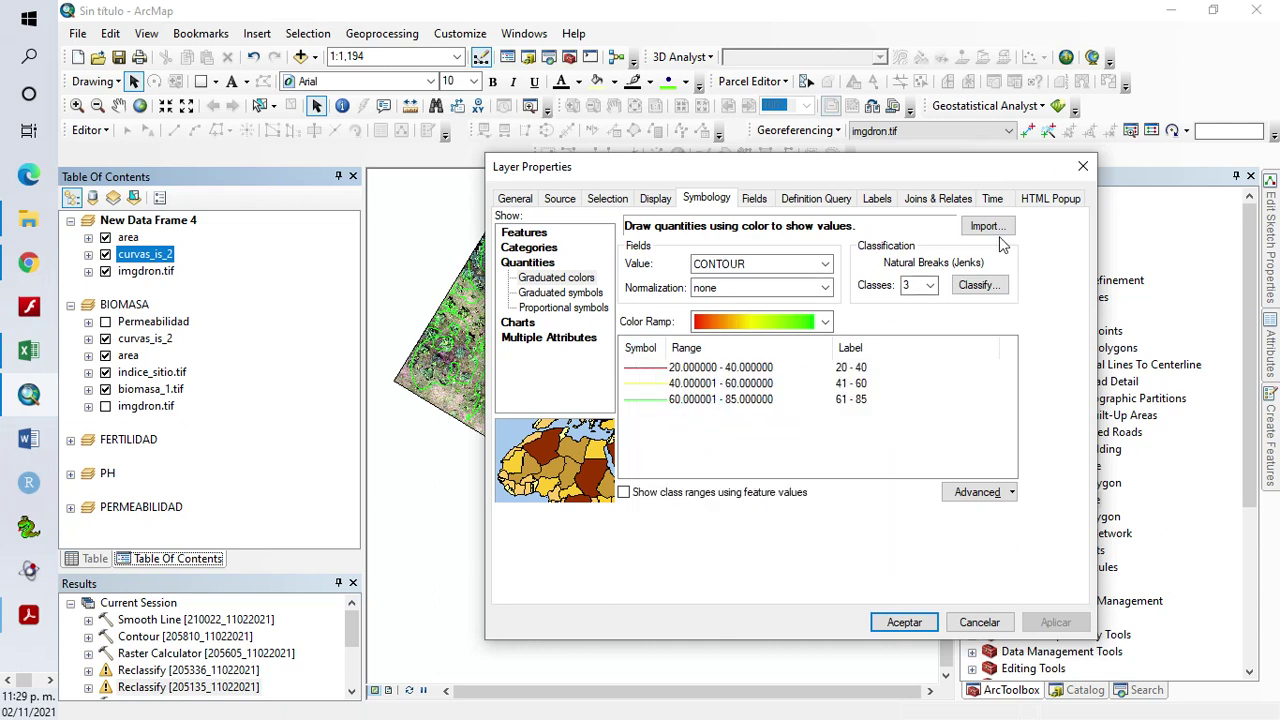
right_click(645, 350)
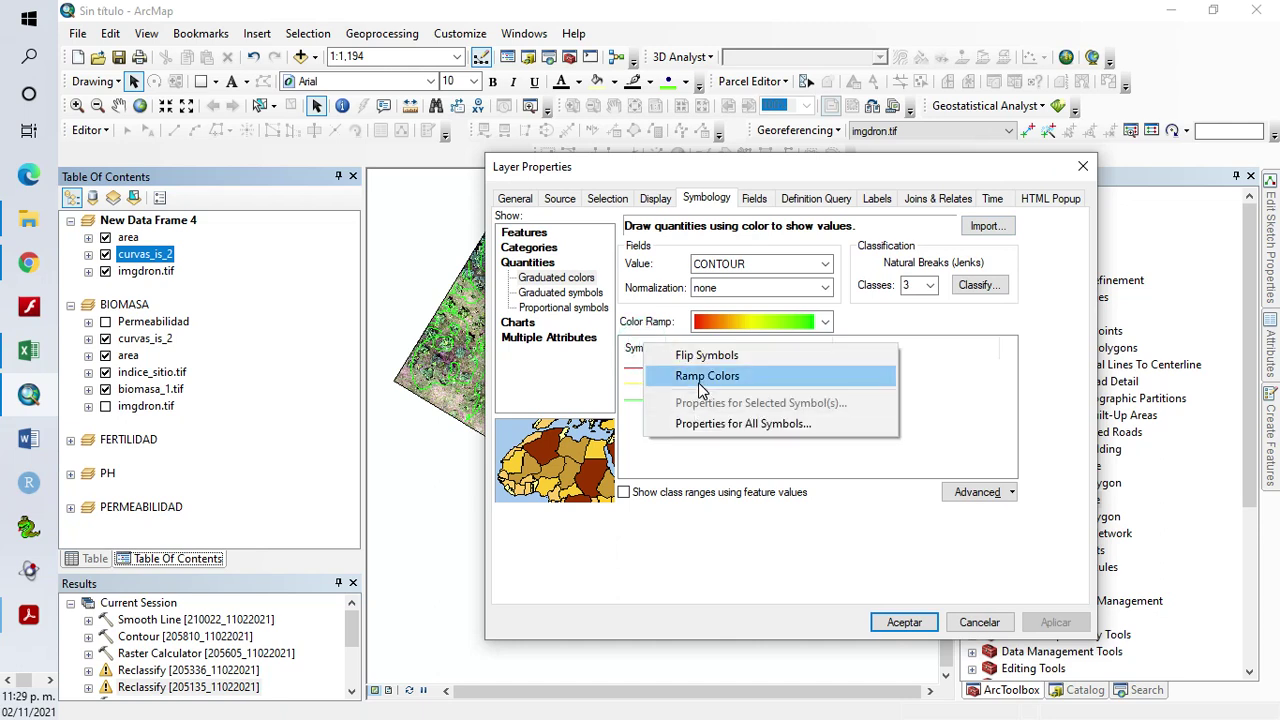
left_click(711, 428)
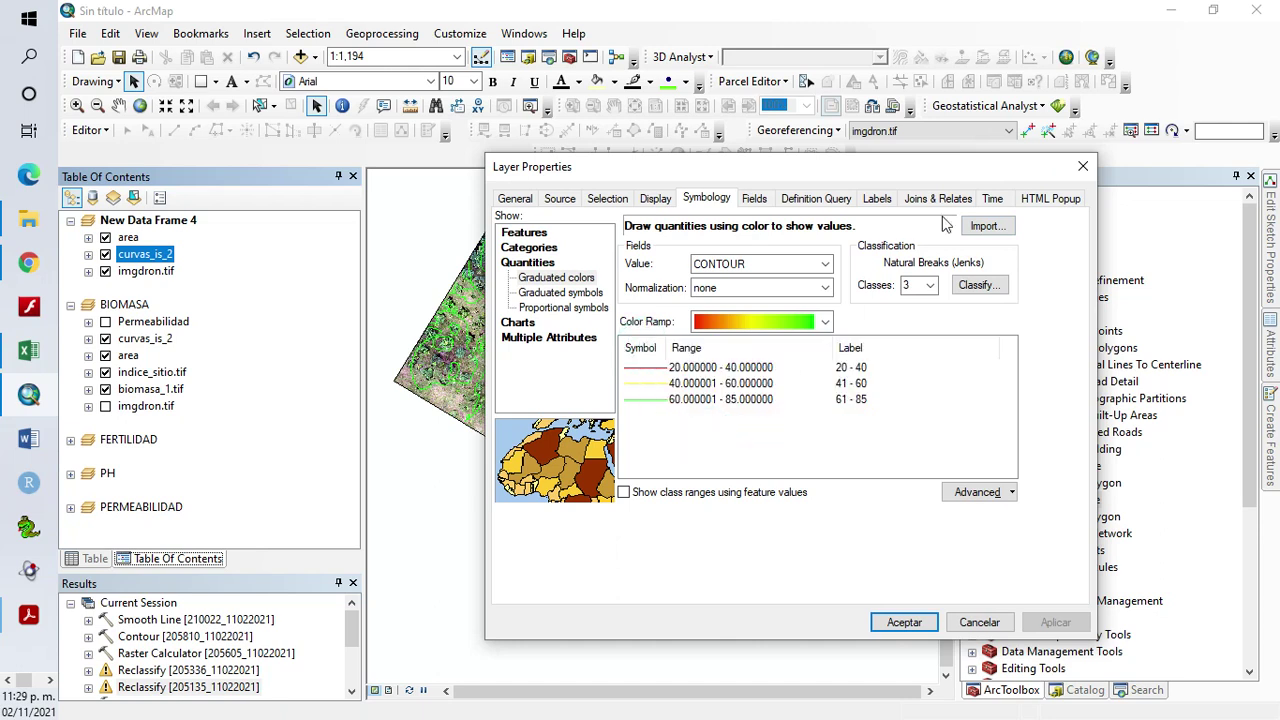
left_click(1082, 166)
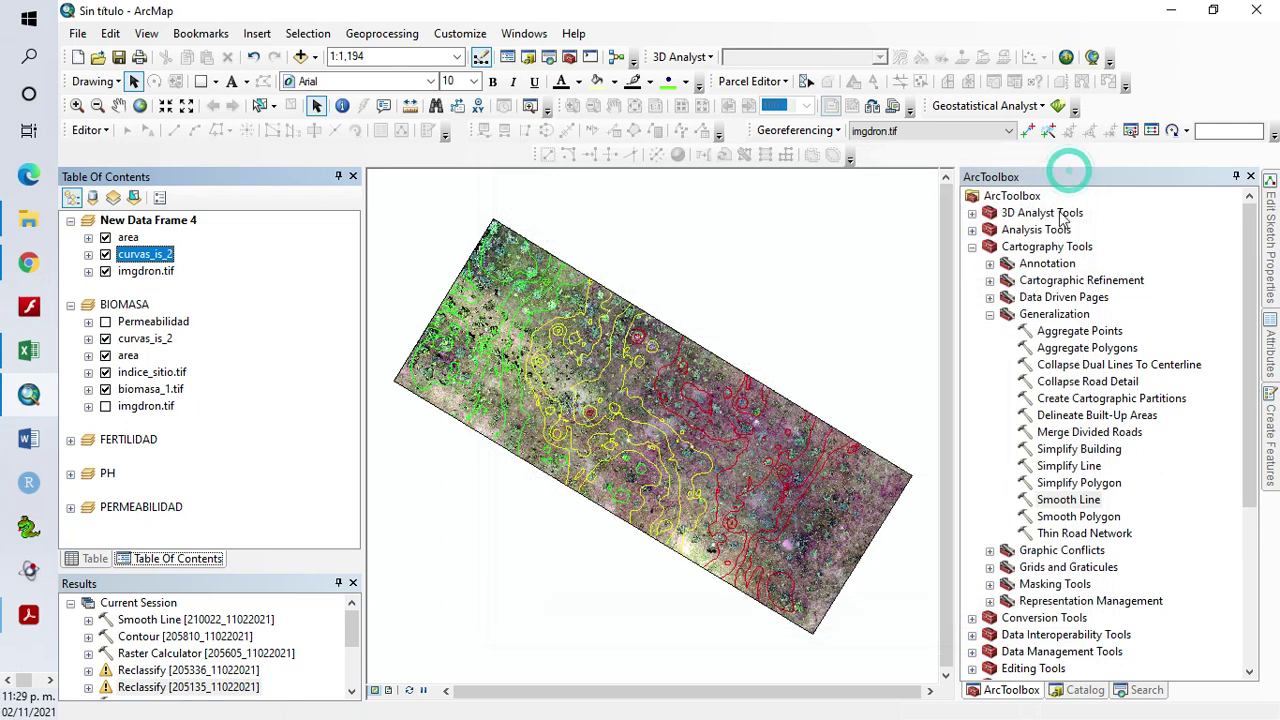
Set the line width of the 20 - 40 contour class in the new data frame's curvas_is_2 layer to 2
left_click(88, 254)
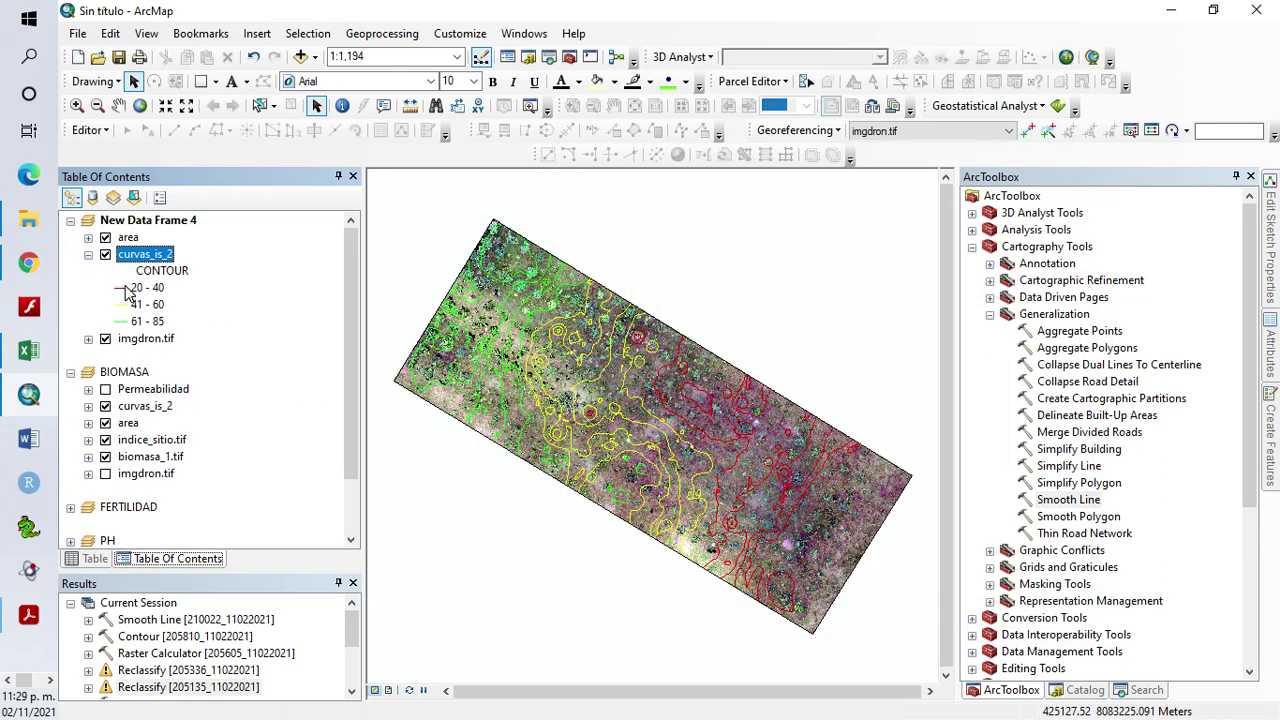
double_click(124, 288)
double_click(968, 402)
type("2")
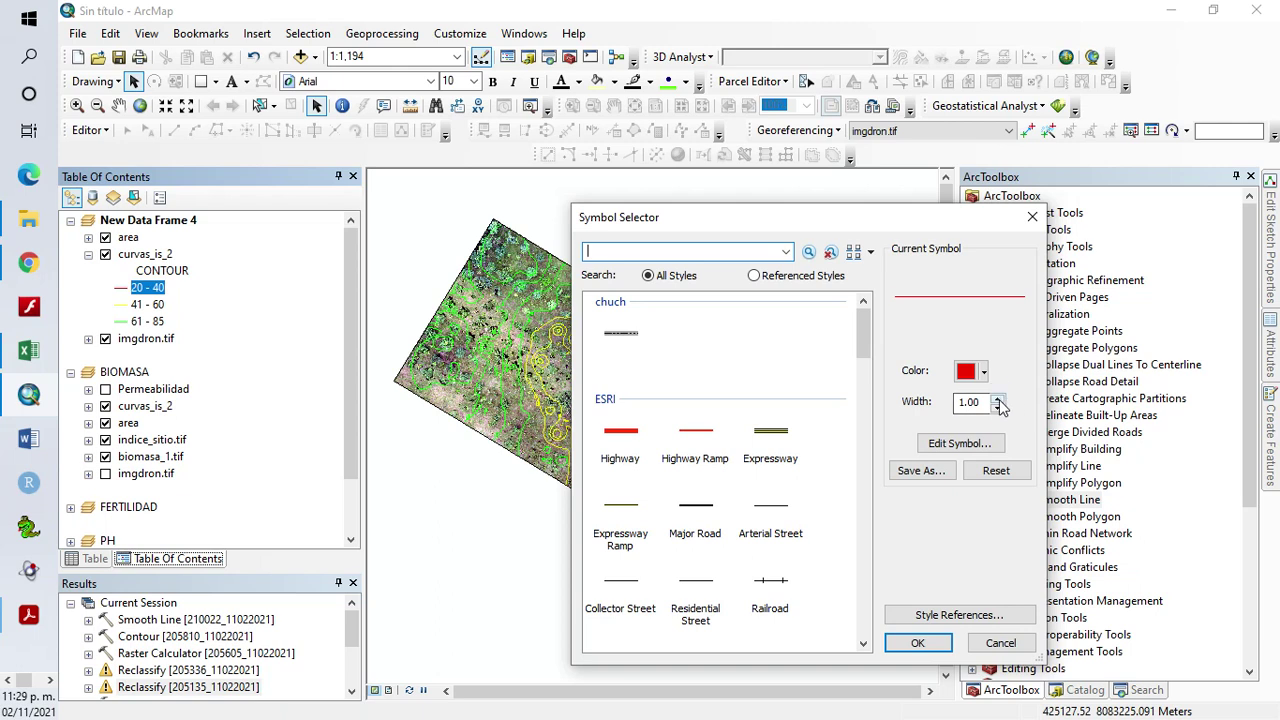
left_click(915, 643)
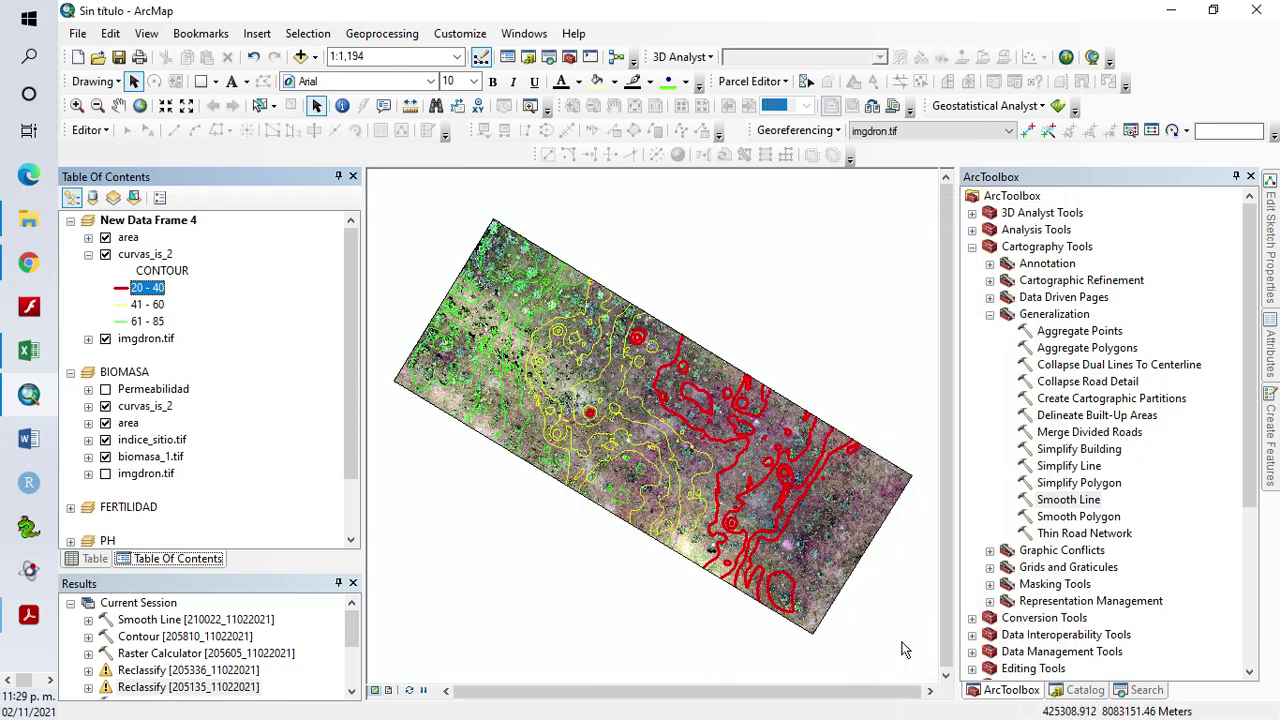
Set the line width of the 20 - 40 contour class in curvas_is_2 to 1.5
double_click(122, 288)
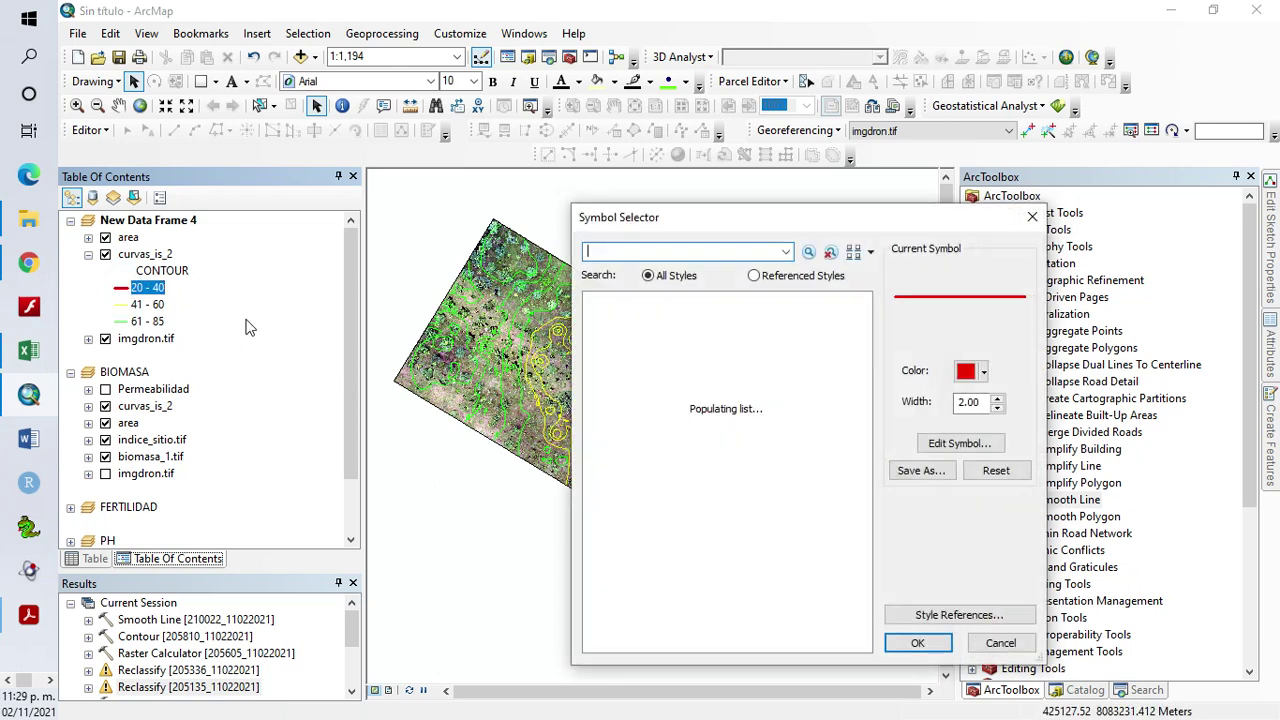
left_click_drag(982, 404, 920, 404)
type("1.5")
left_click(917, 642)
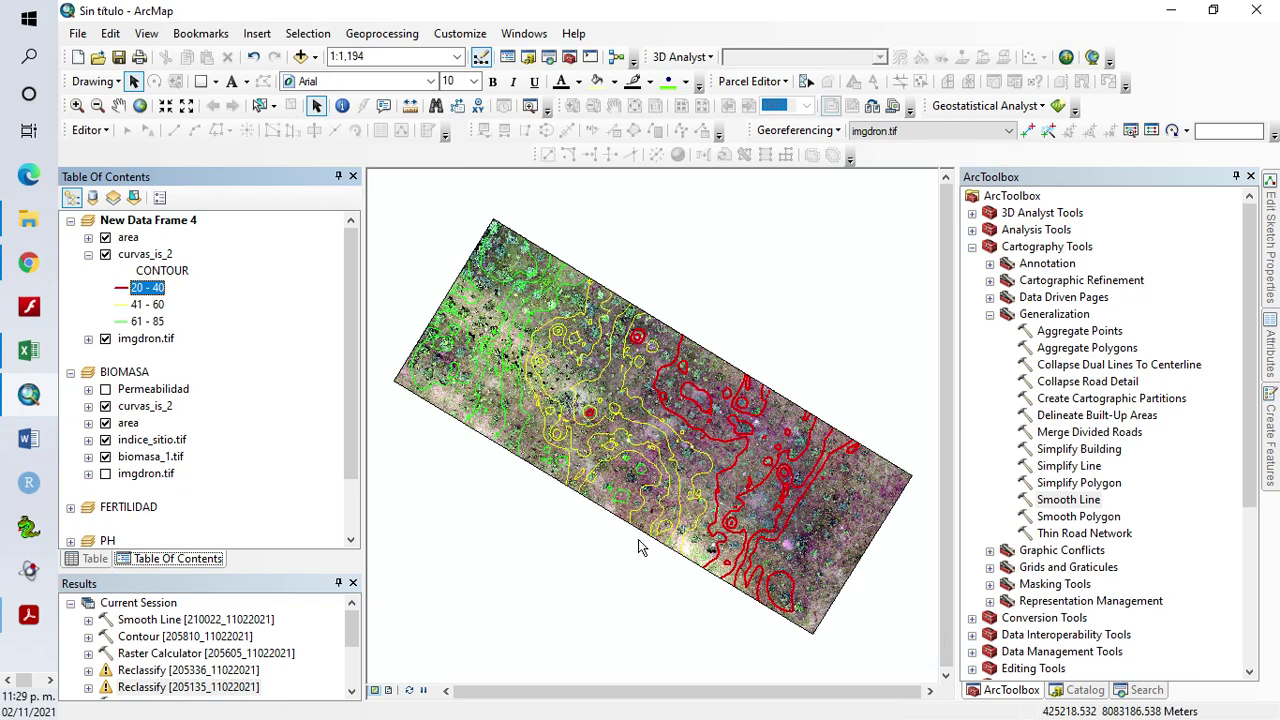
Set the line width of the yellow 41 - 60 contour class to 1.5
left_click(122, 307)
double_click(122, 307)
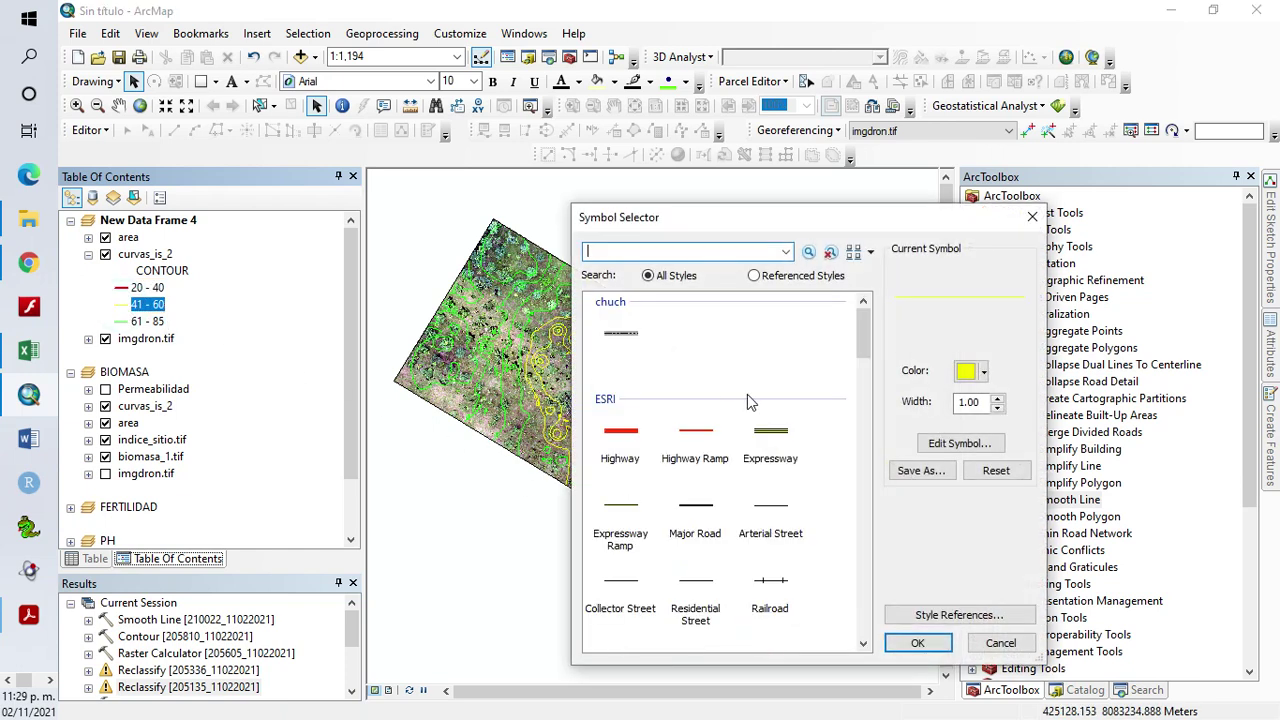
left_click(988, 403)
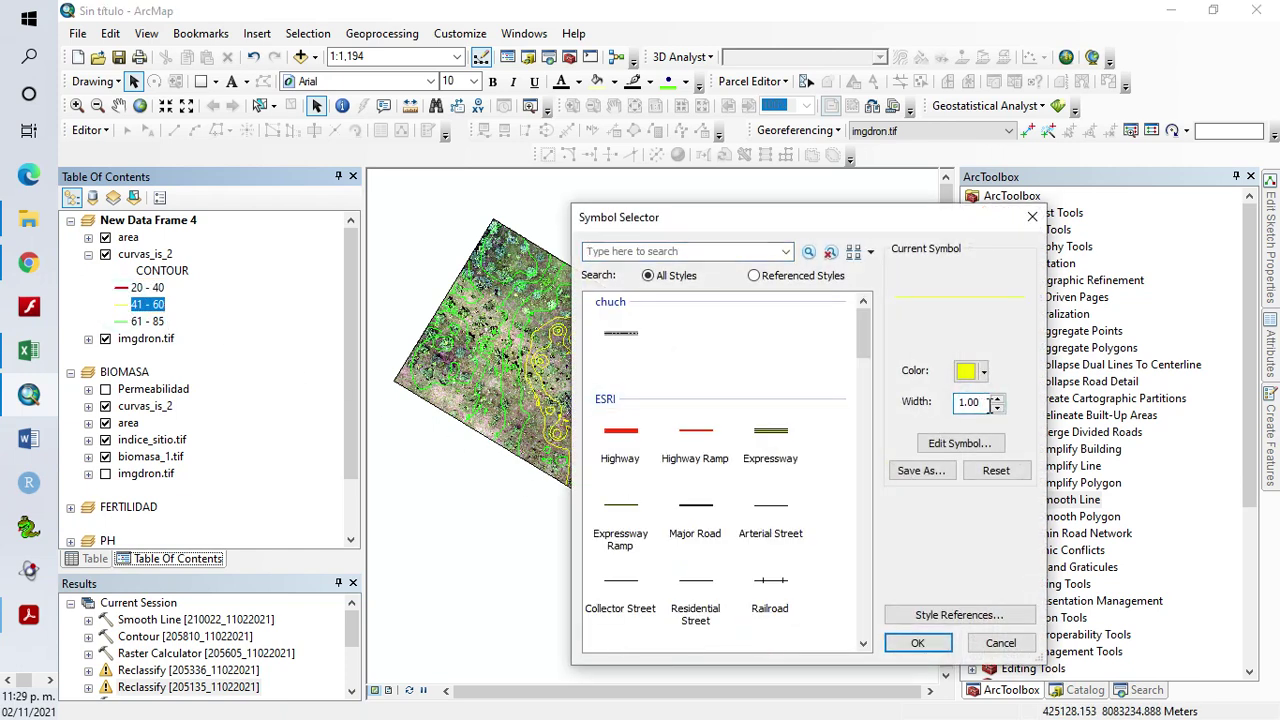
type("1.5")
left_click(913, 650)
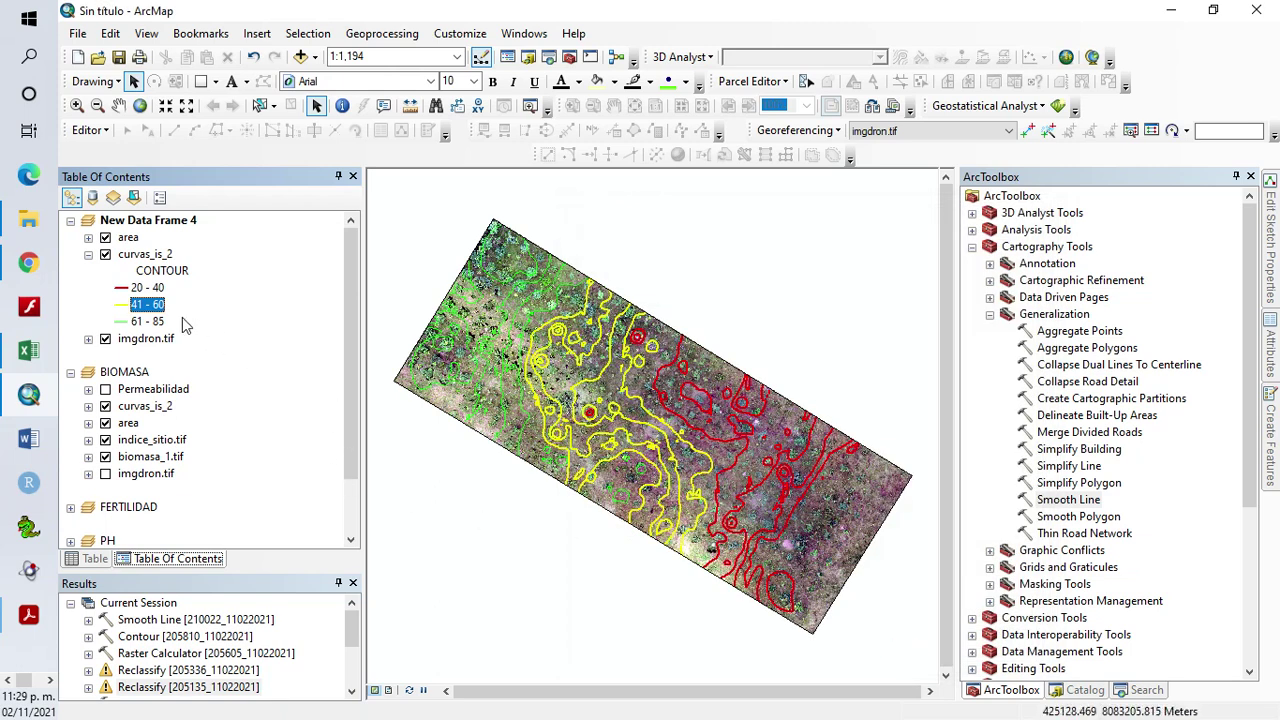
Set the line width of the green 61 - 85 contour class to 1.5
double_click(122, 321)
left_click(985, 401)
type("5")
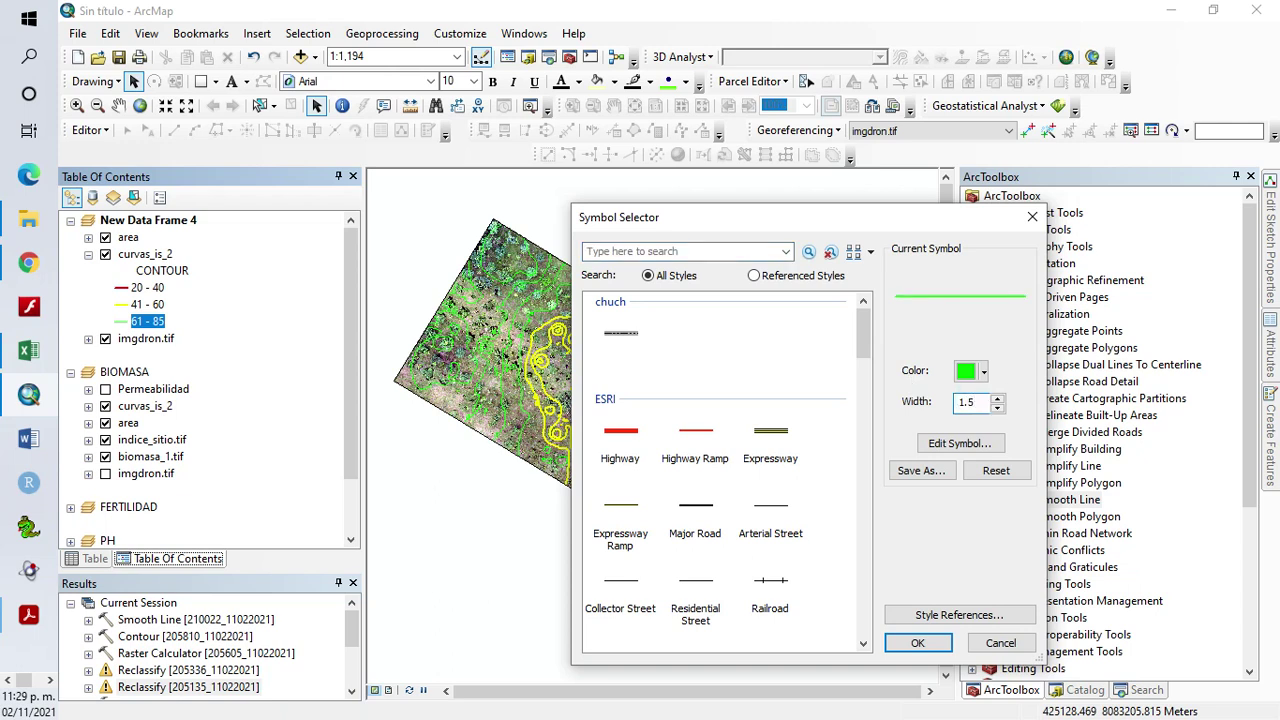
left_click(914, 643)
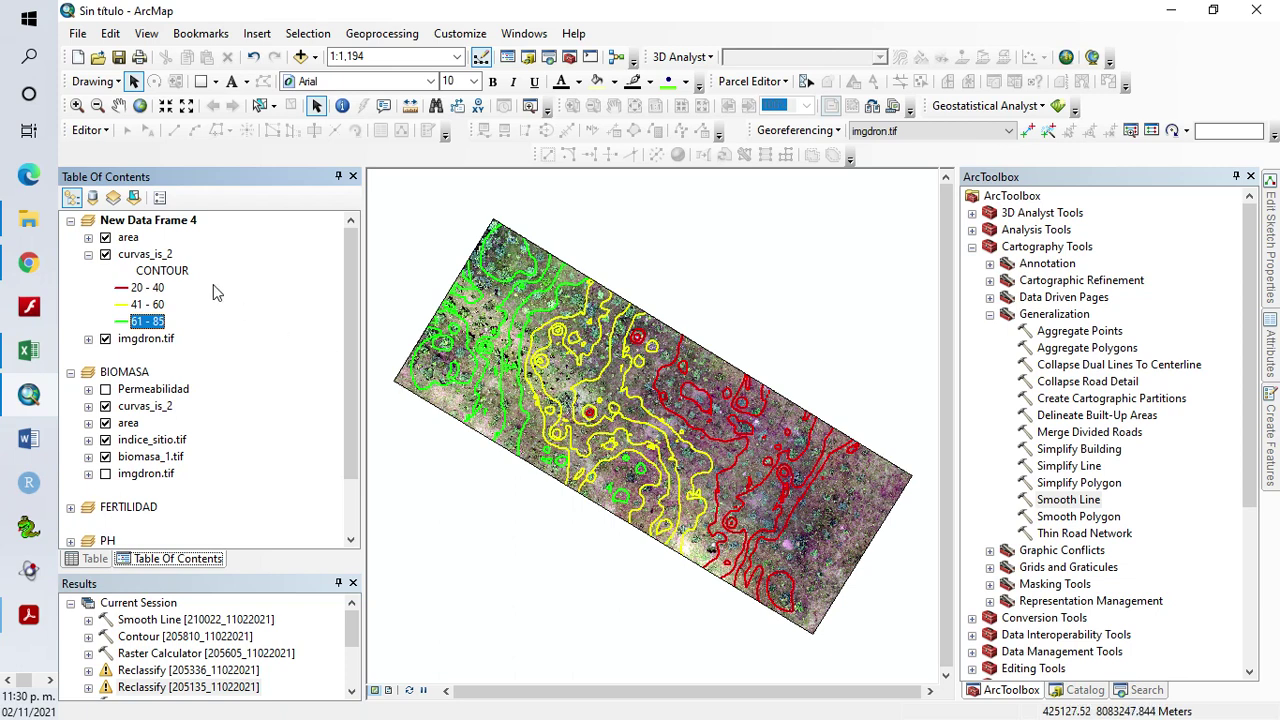
Rename the CONTOUR legend heading of curvas_is_2 as "Rango de Indice de Sitio"
left_click(166, 273)
left_click(168, 275)
type("rANGO")
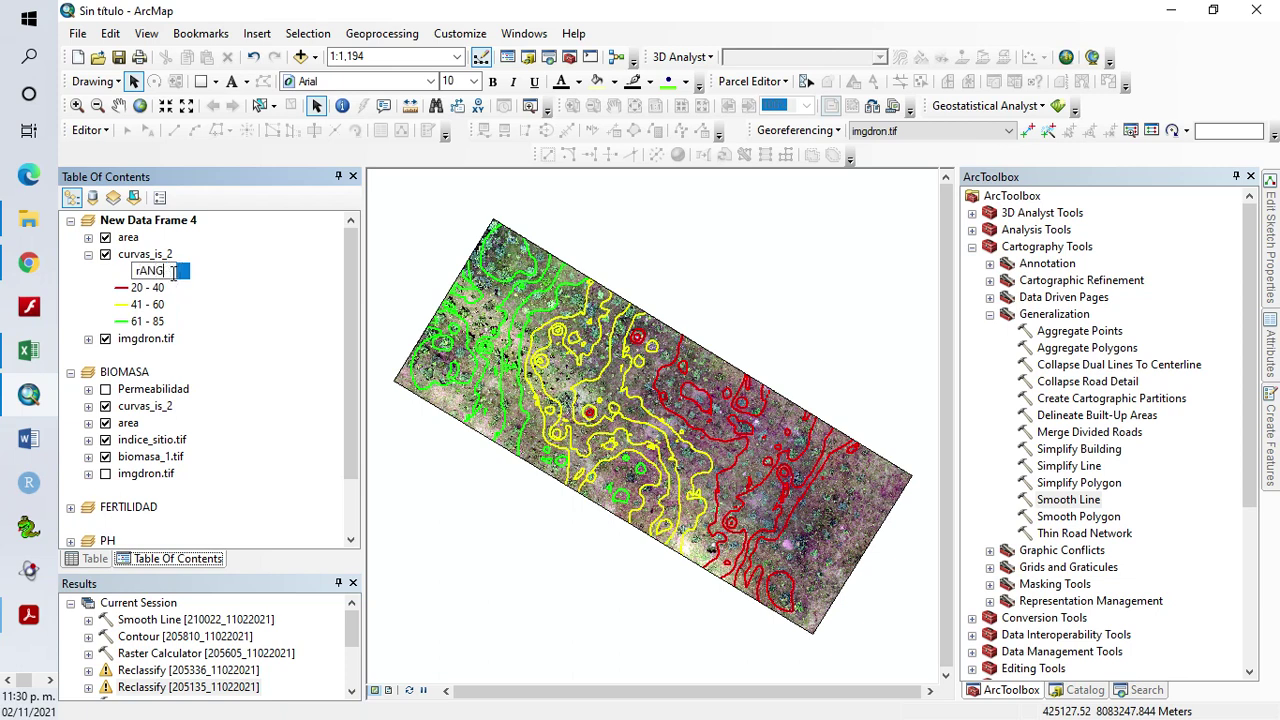
key("BackSpace")
key("BackSpace")
type("Rango")
type(" 1")
type("e Indice de Sitio")
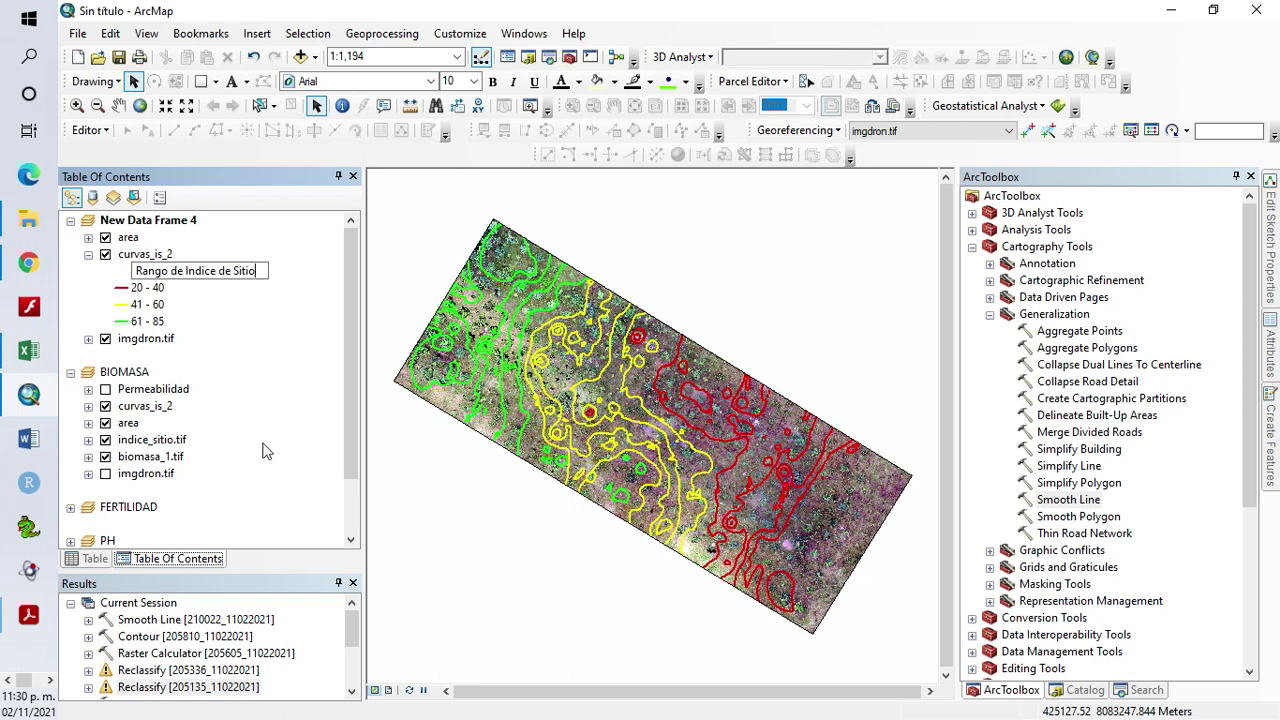
key("Return")
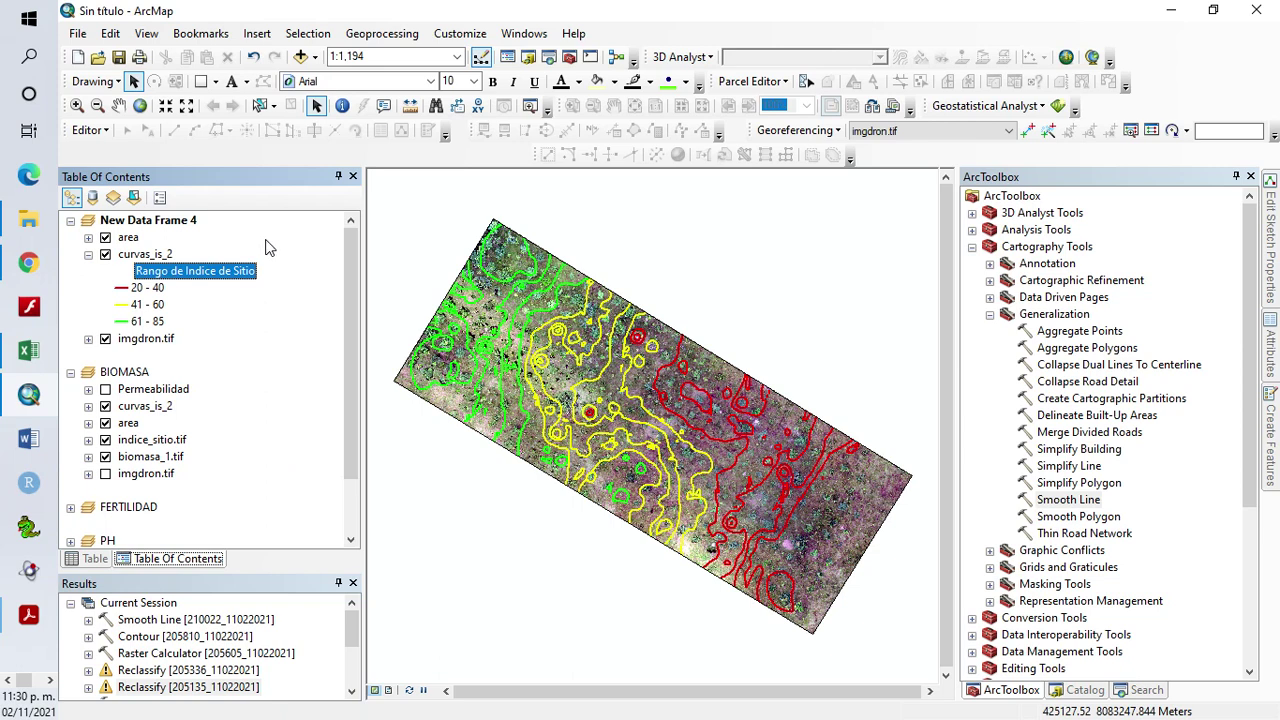
Collapse the new data frame and remove the Permeabilidad and curvas_is_2 layers from the BIOMASA data frame
left_click(71, 221)
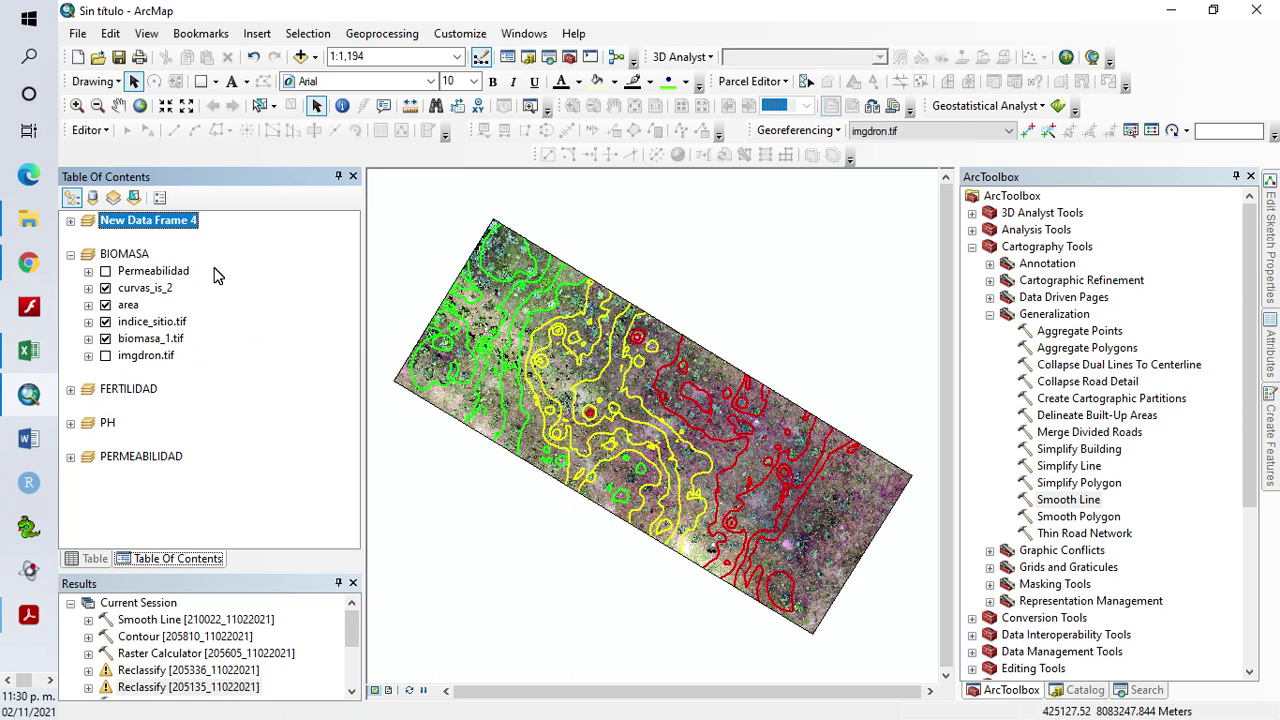
right_click(175, 272)
left_click(216, 304)
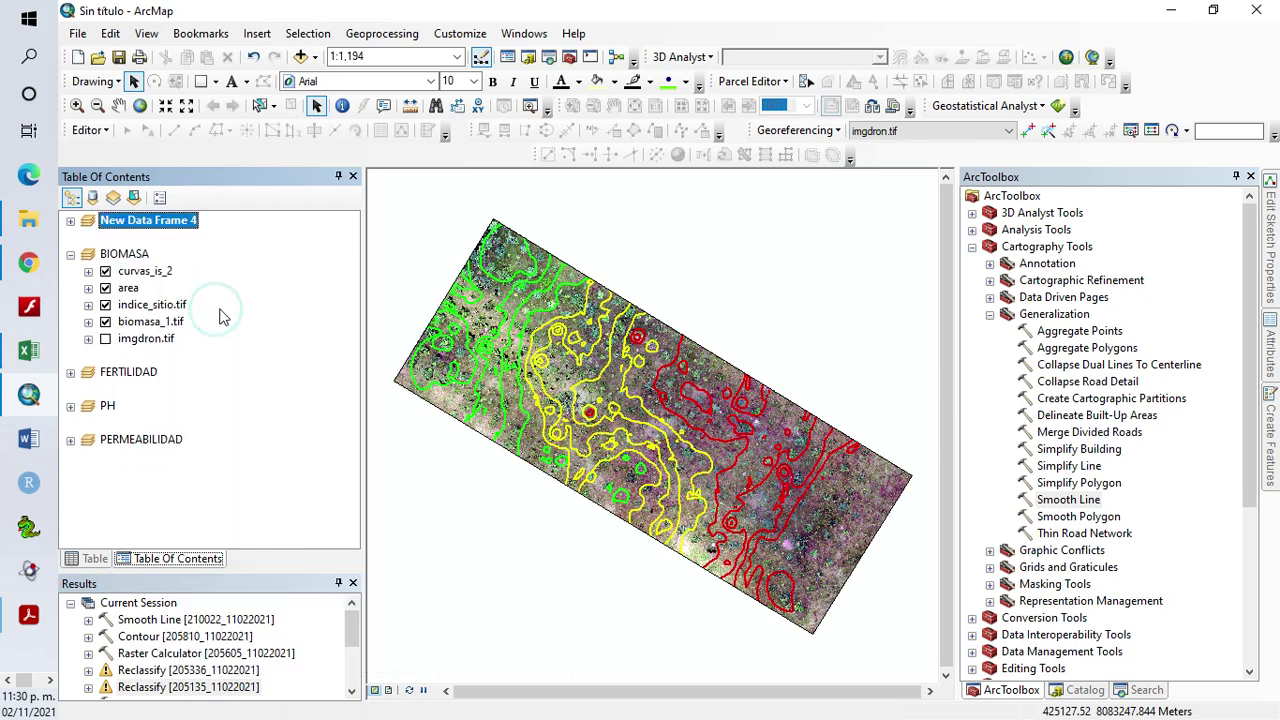
right_click(140, 276)
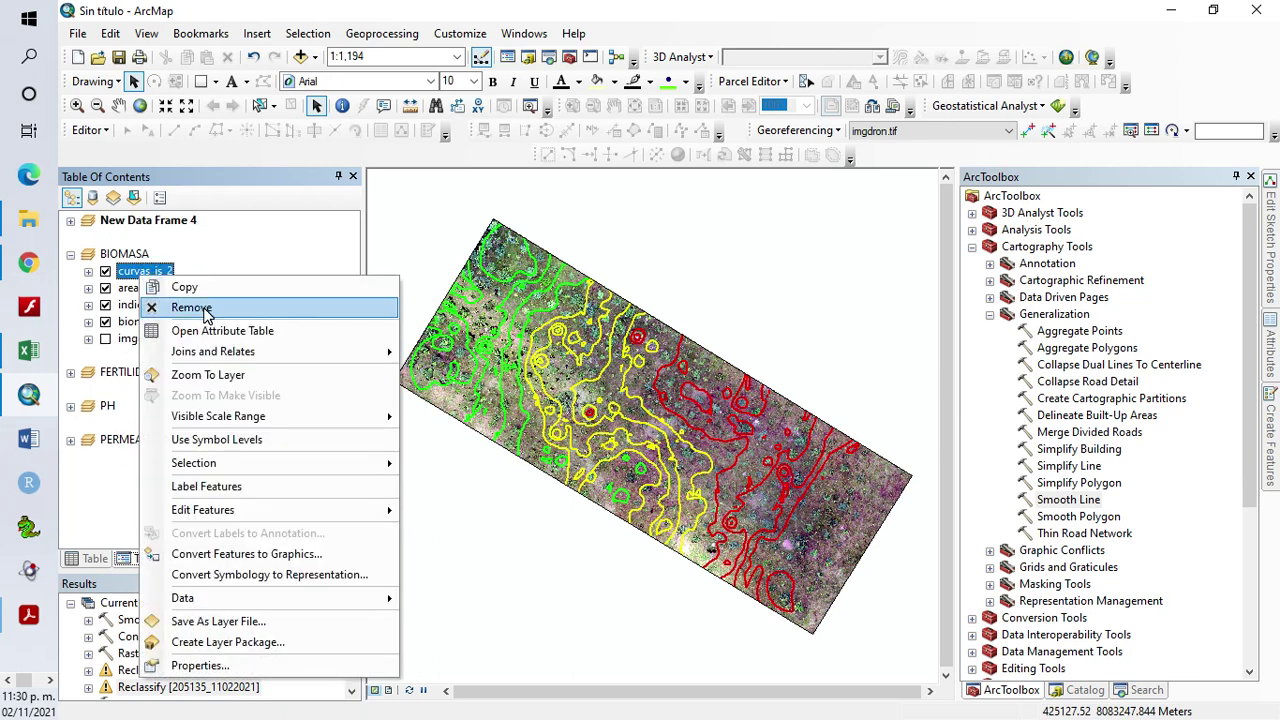
left_click(190, 308)
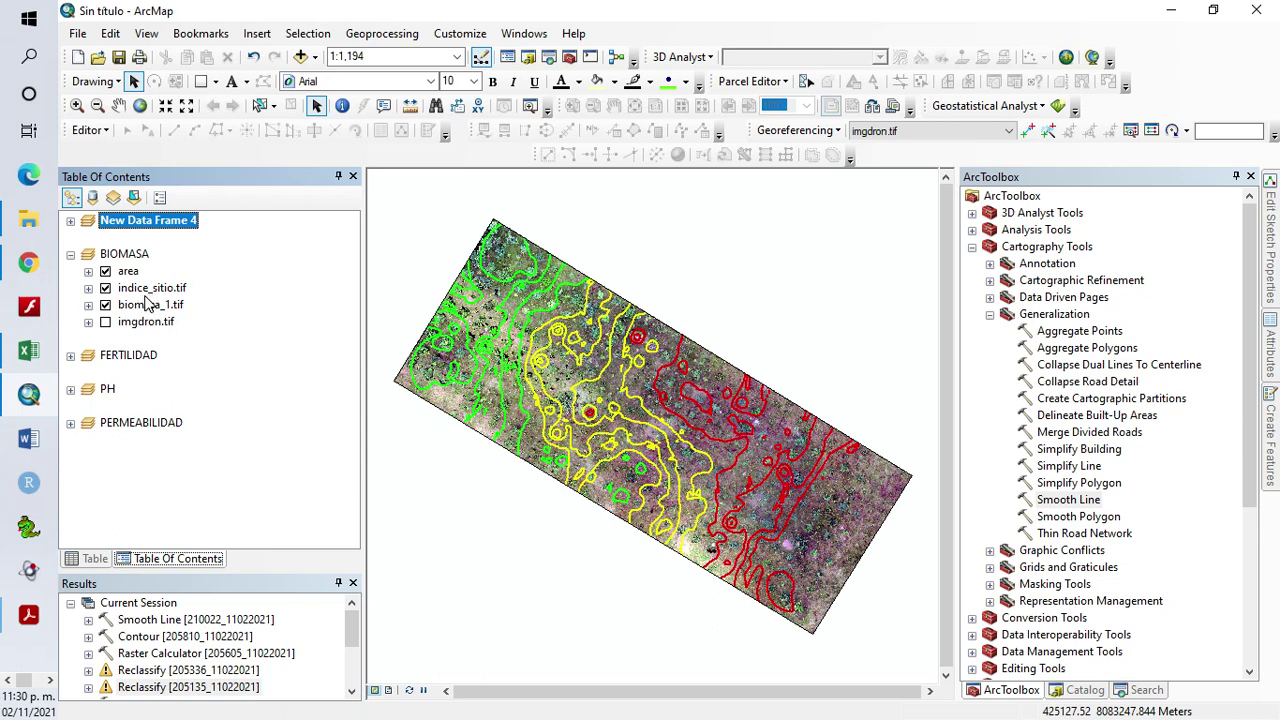
Activate the BIOMASA data frame and keep New Data Frame 4 collapsed in the layer list
left_click(70, 221)
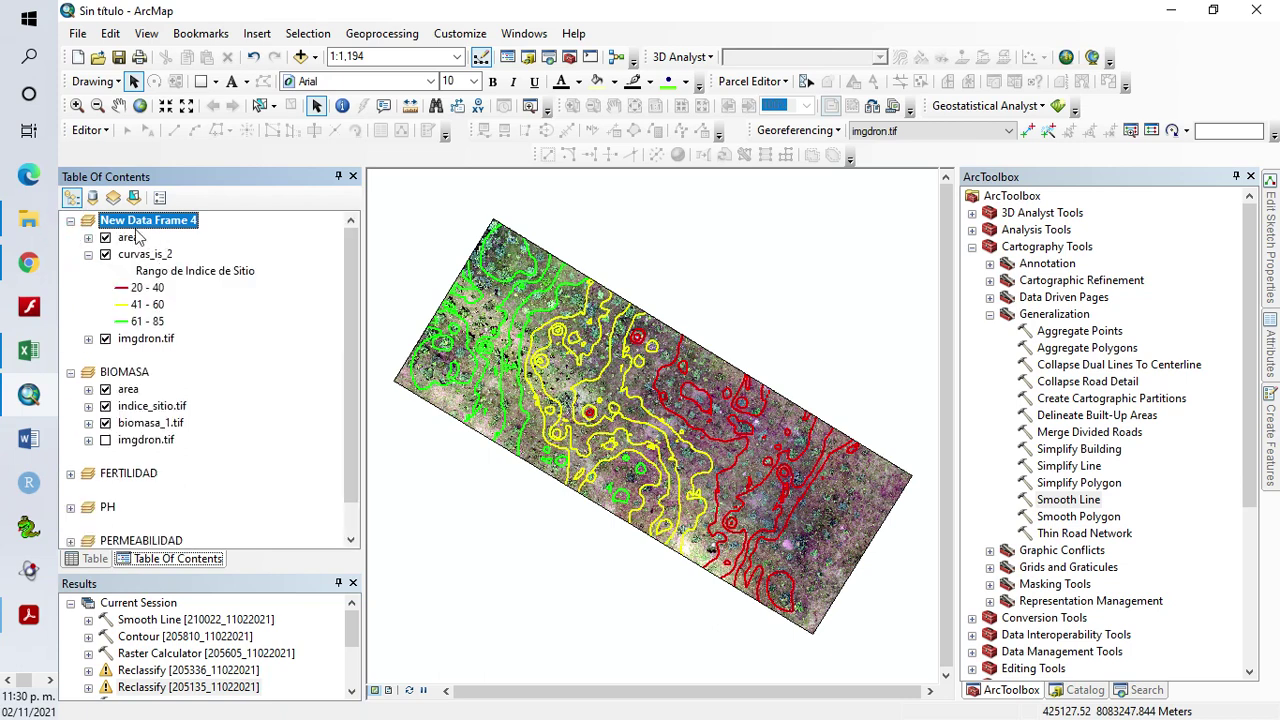
left_click(70, 221)
right_click(122, 254)
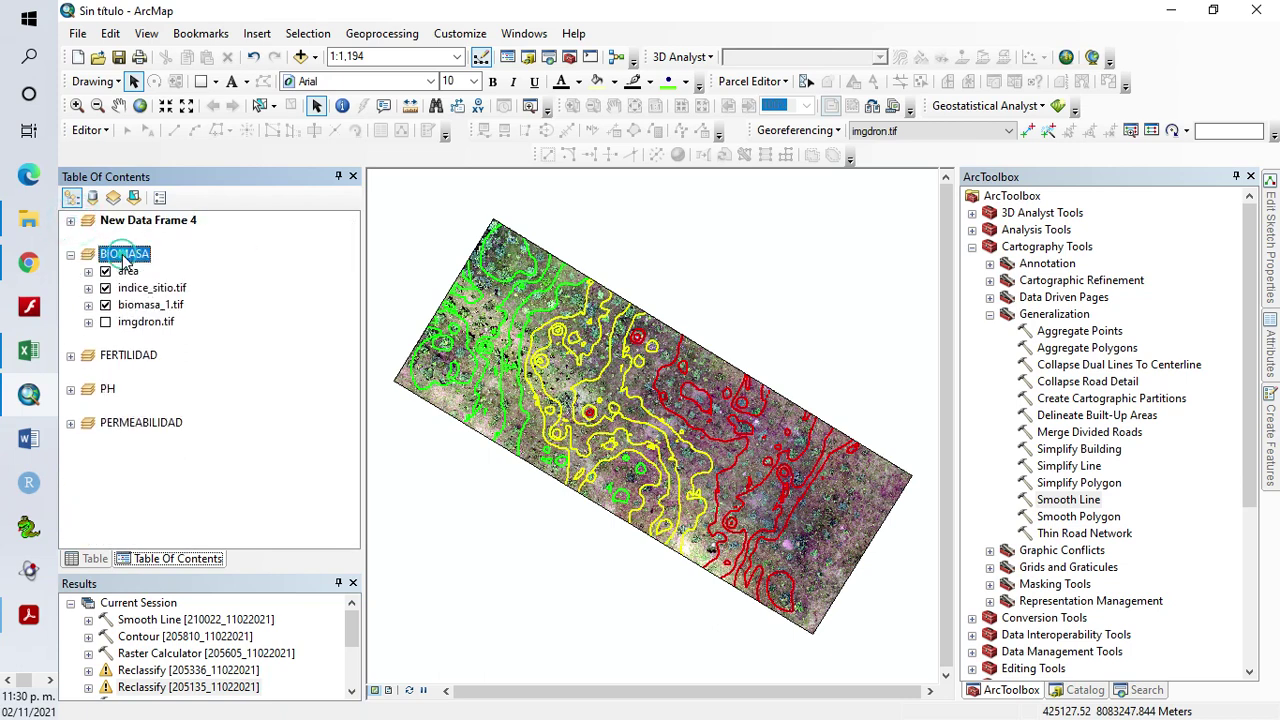
left_click(200, 637)
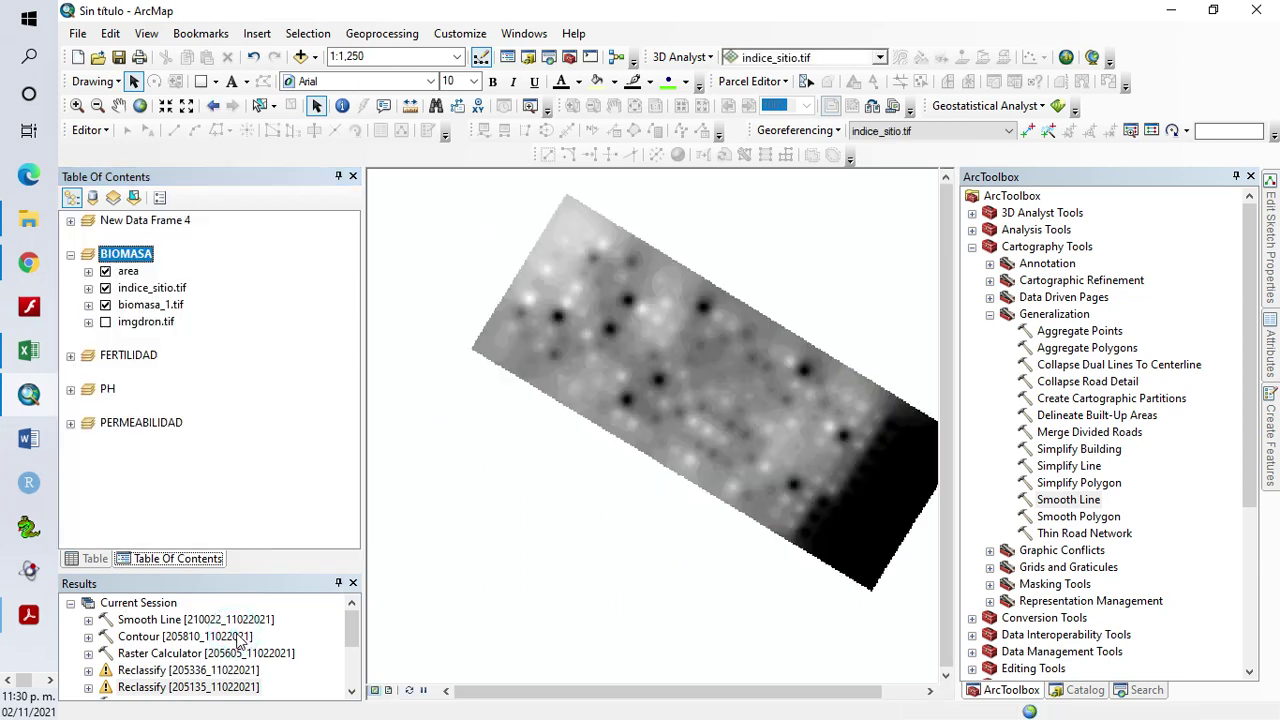
left_click_drag(554, 433, 506, 422)
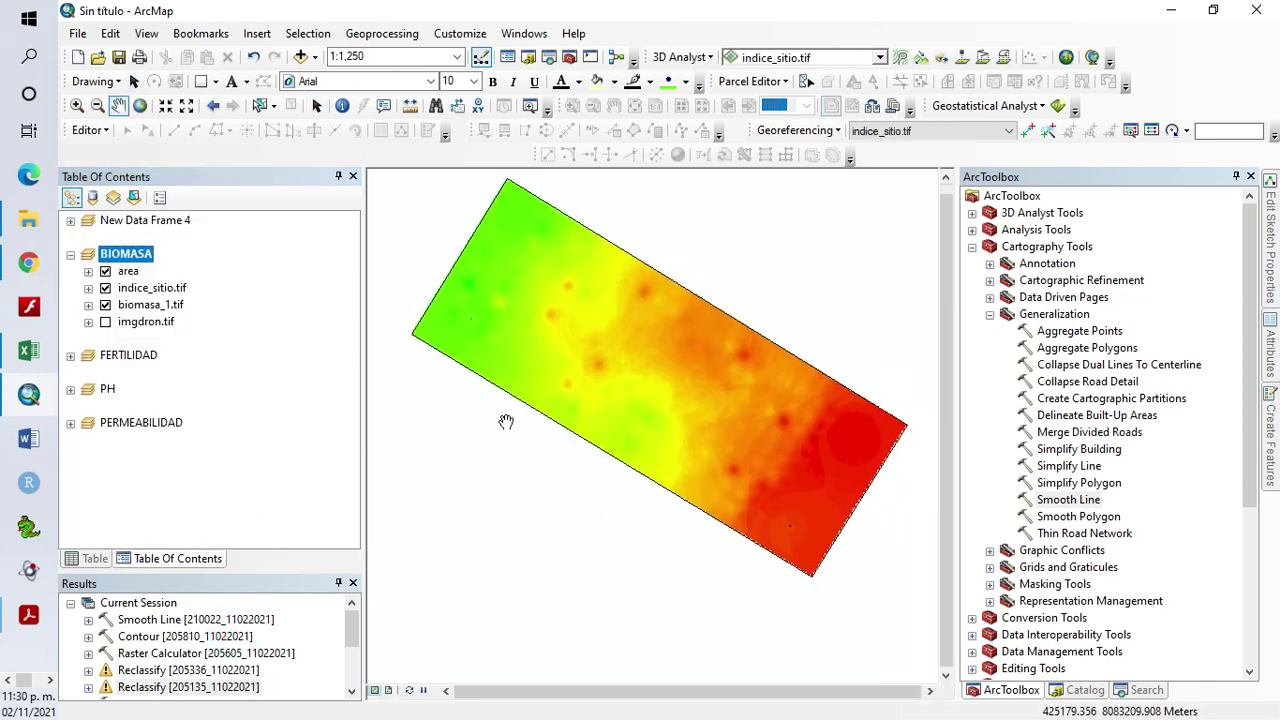
Hide indice_sitio.tif in the BIOMASA data frame and apply a red-yellow-green-blue color ramp to biomasa_1.tif
left_click(105, 288)
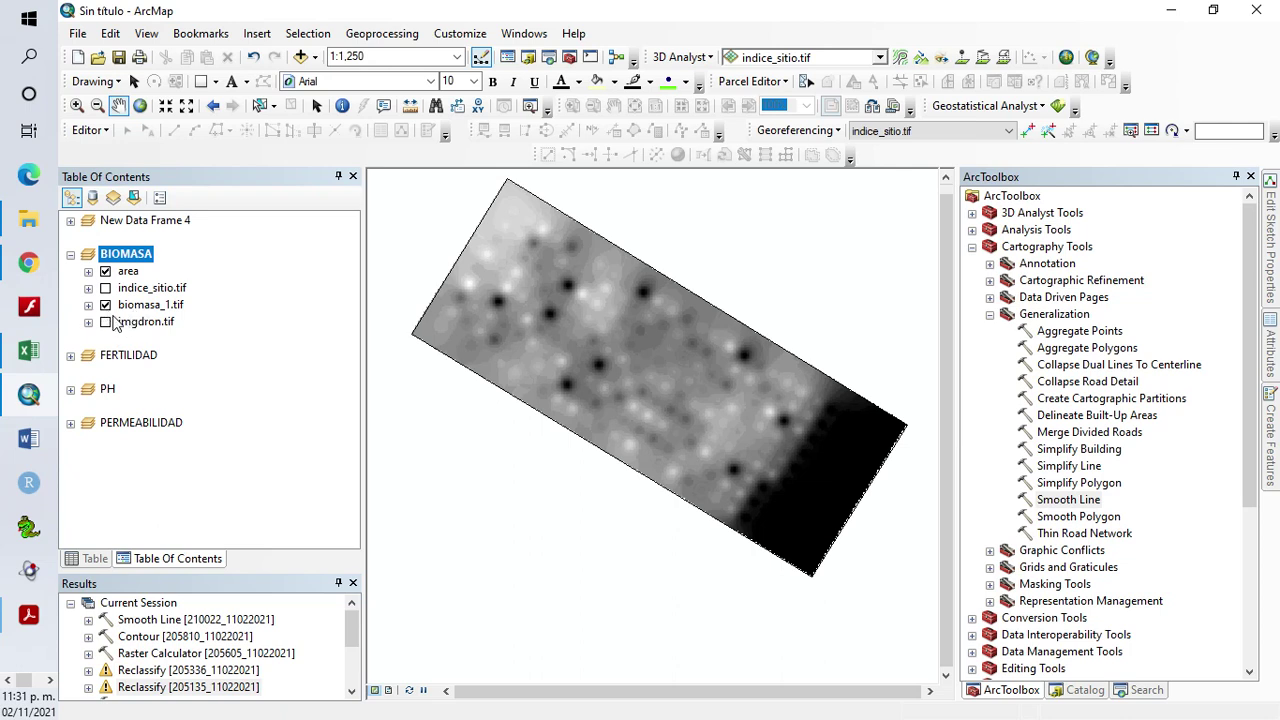
left_click(88, 305)
left_click(155, 335)
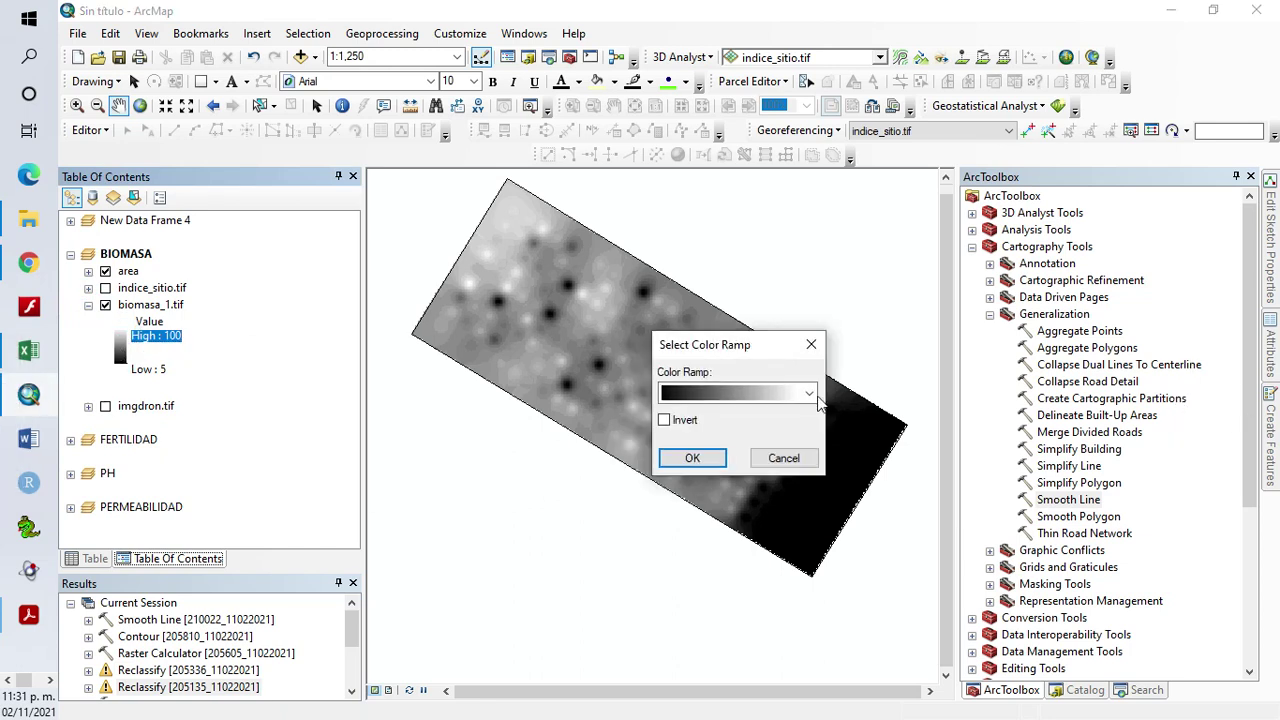
left_click(814, 397)
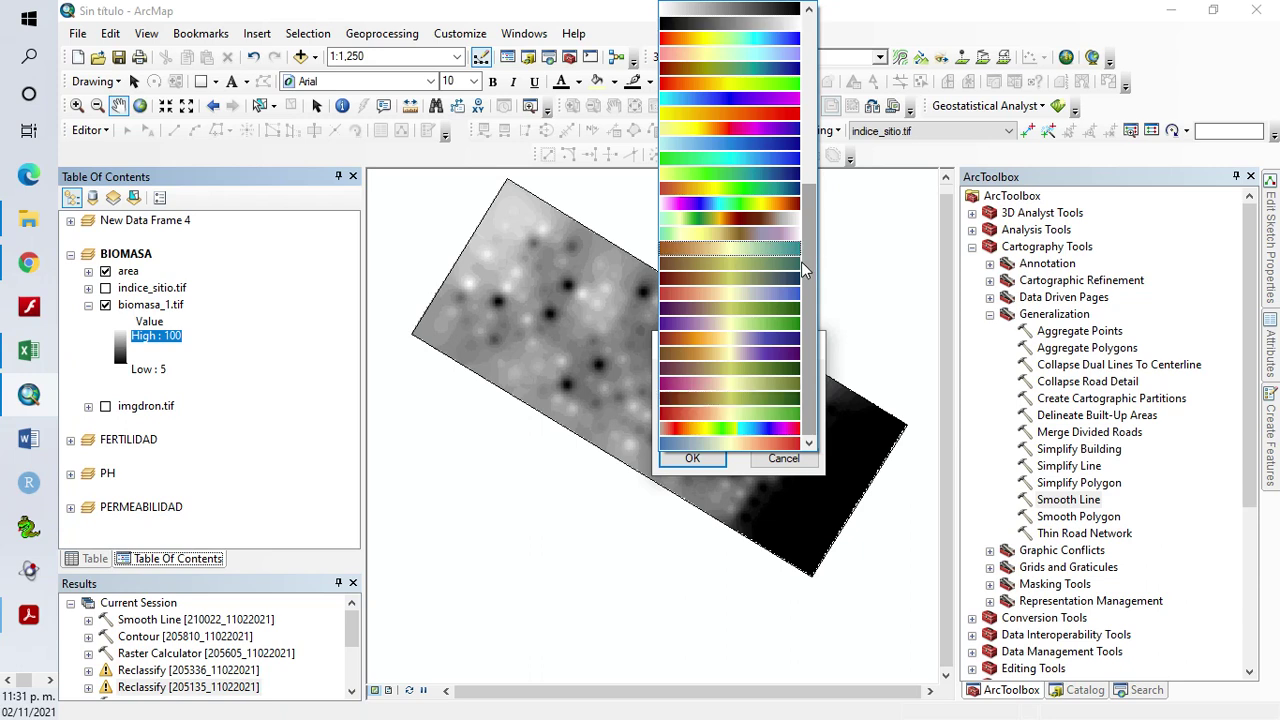
left_click(784, 194)
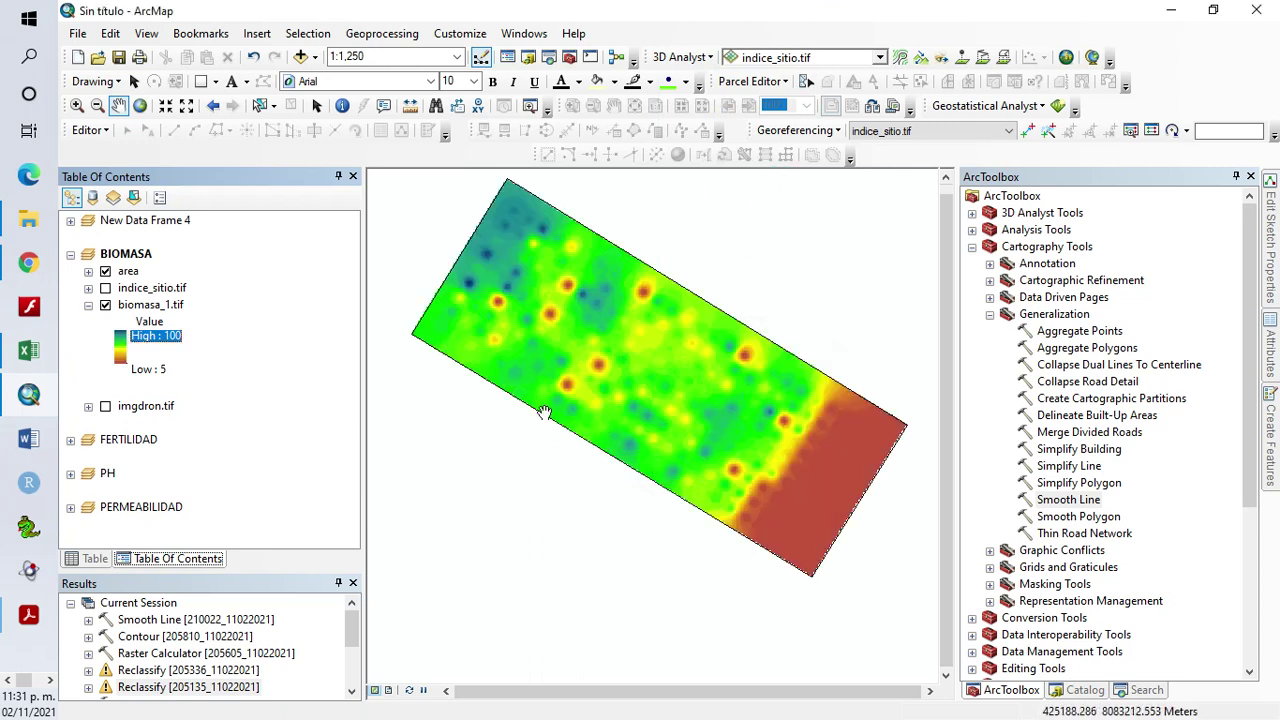
Give the area layer in the BIOMASA data frame a red outline with a width of 2
left_click(88, 271)
left_click(121, 288)
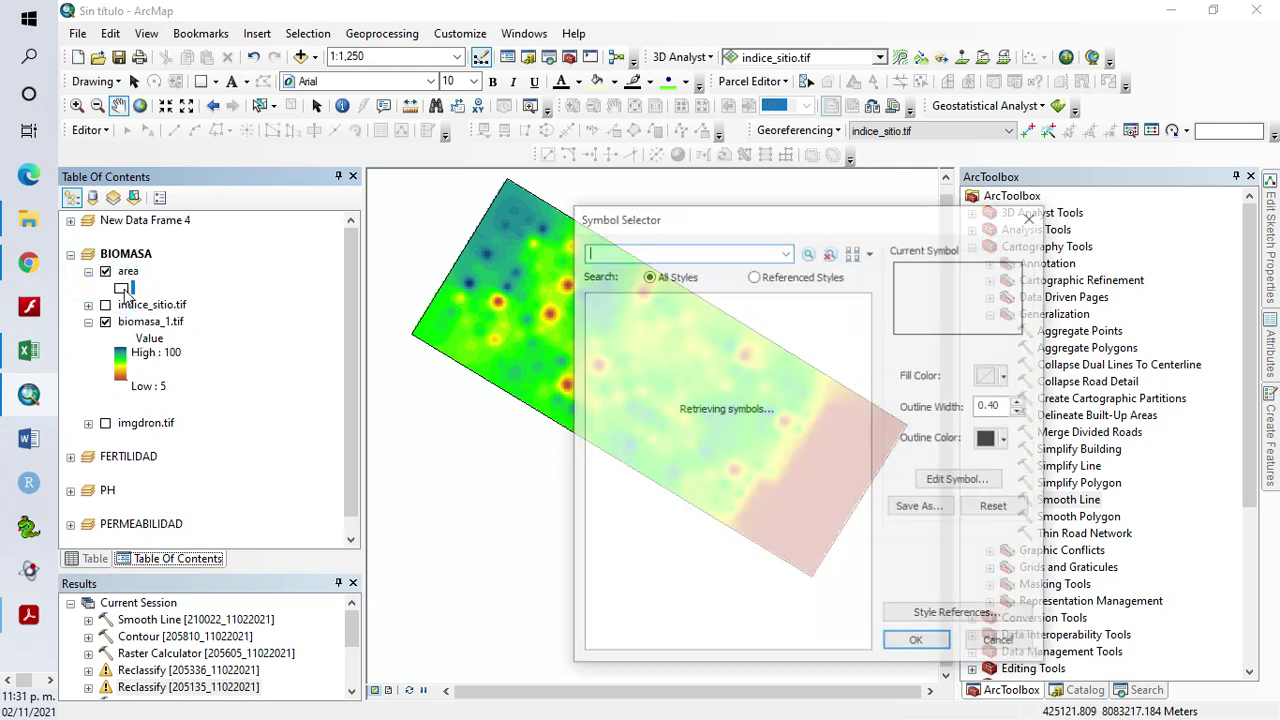
left_click(1005, 438)
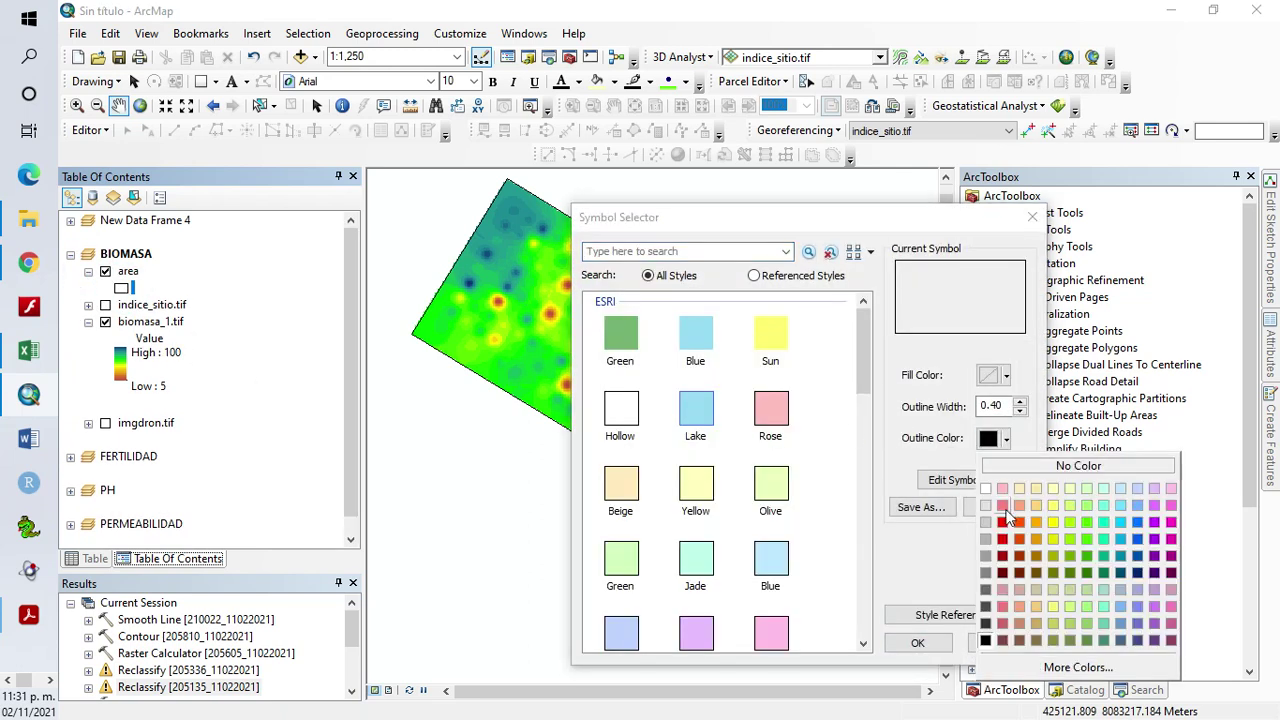
left_click(1006, 521)
double_click(996, 406)
type("2")
left_click(906, 645)
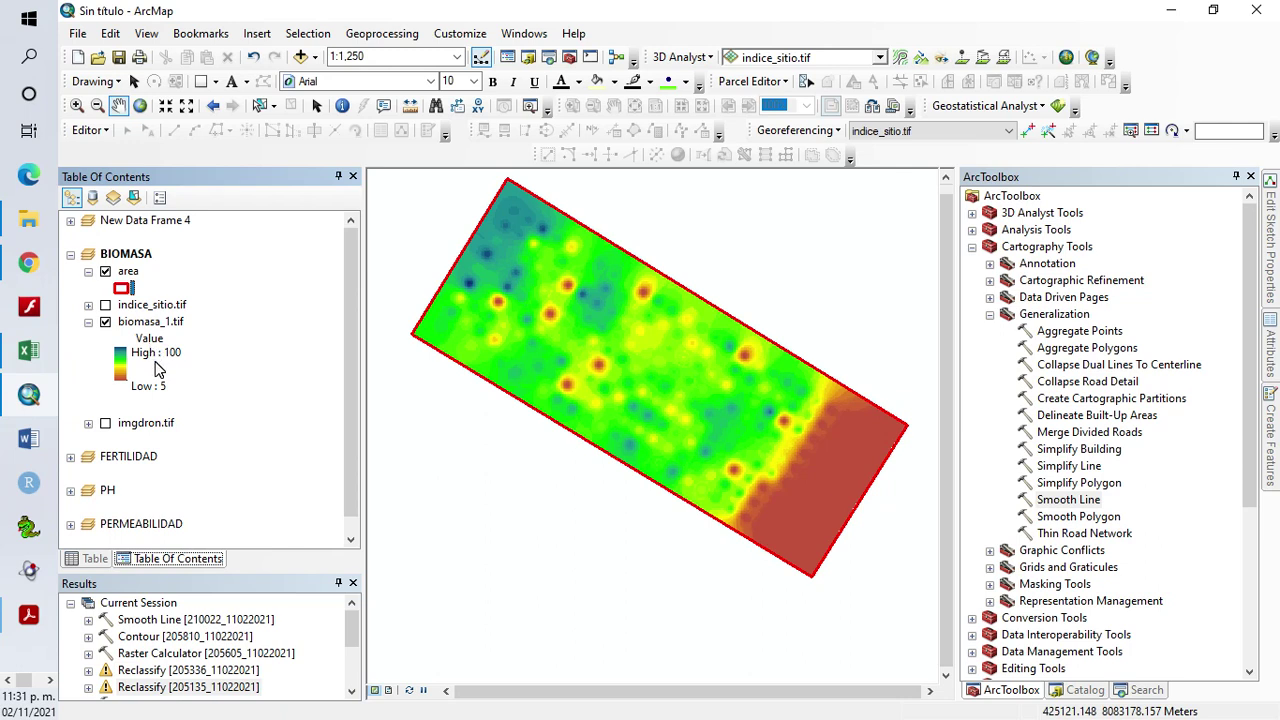
Rename the Value legend heading of biomasa_1.tif as "% Biomasa"
left_click(150, 339)
left_click(152, 340)
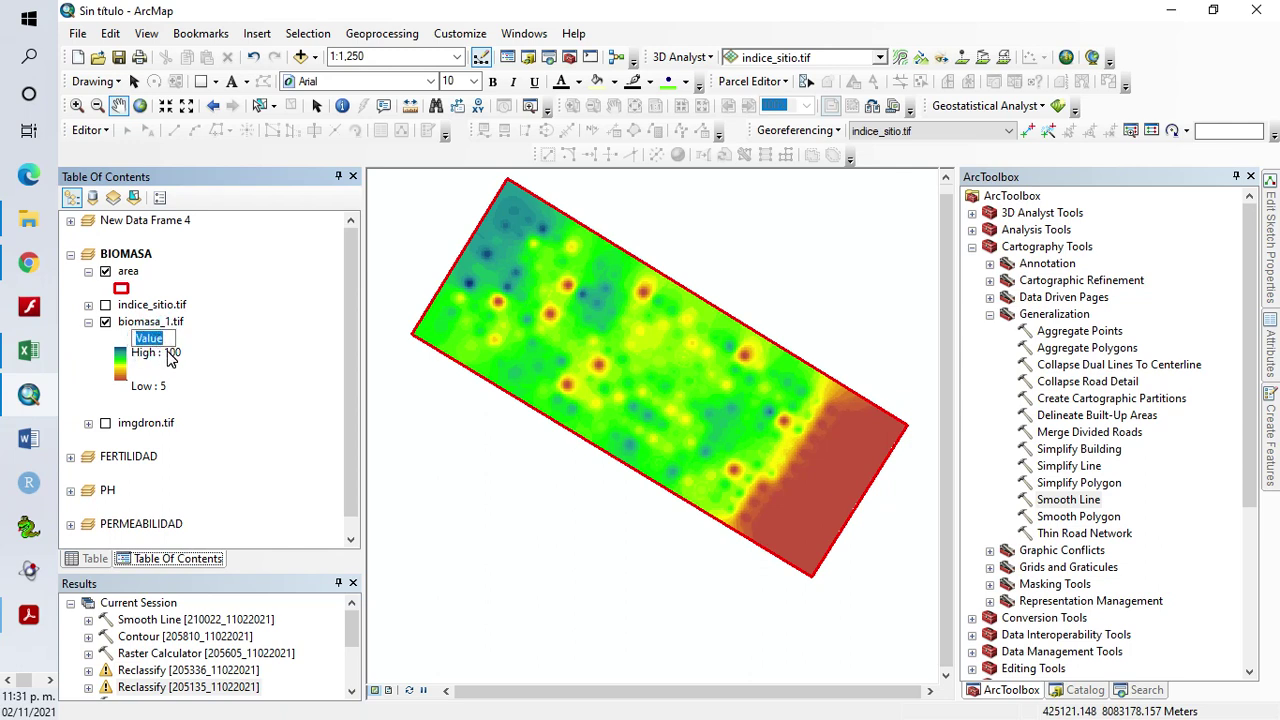
type("% Biomasa")
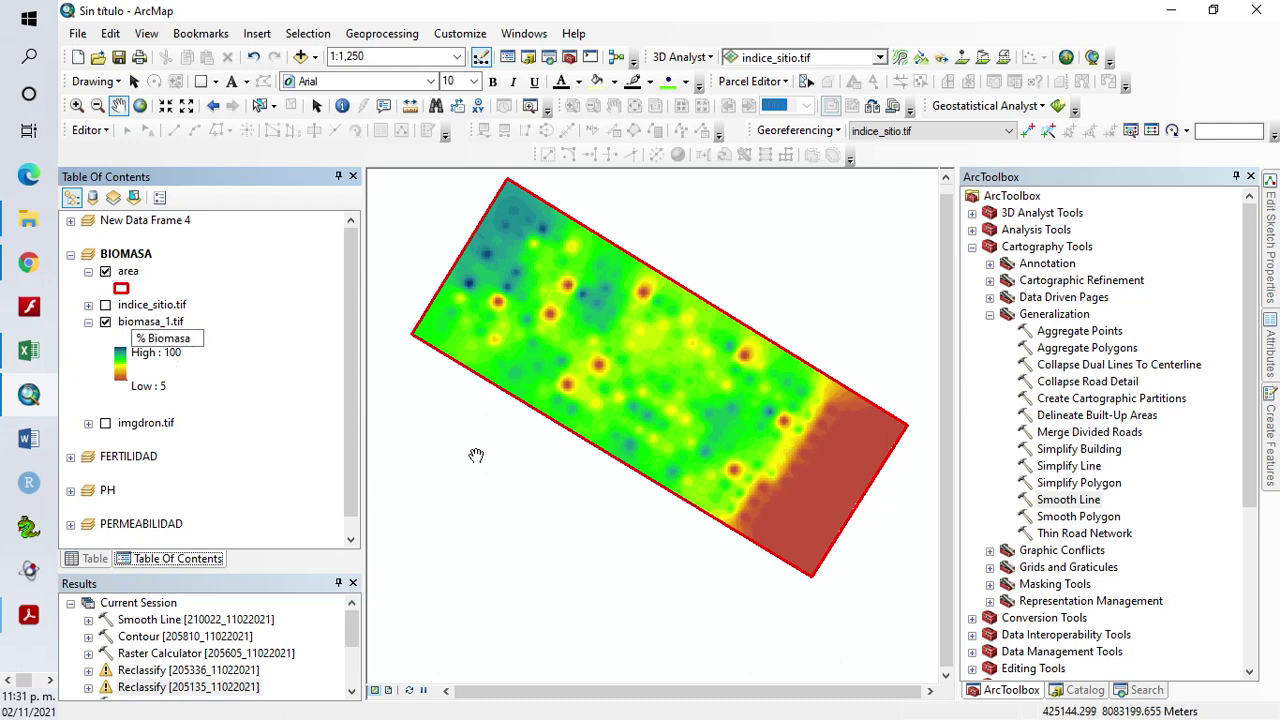
left_click(475, 452)
left_click_drag(526, 417, 653, 404)
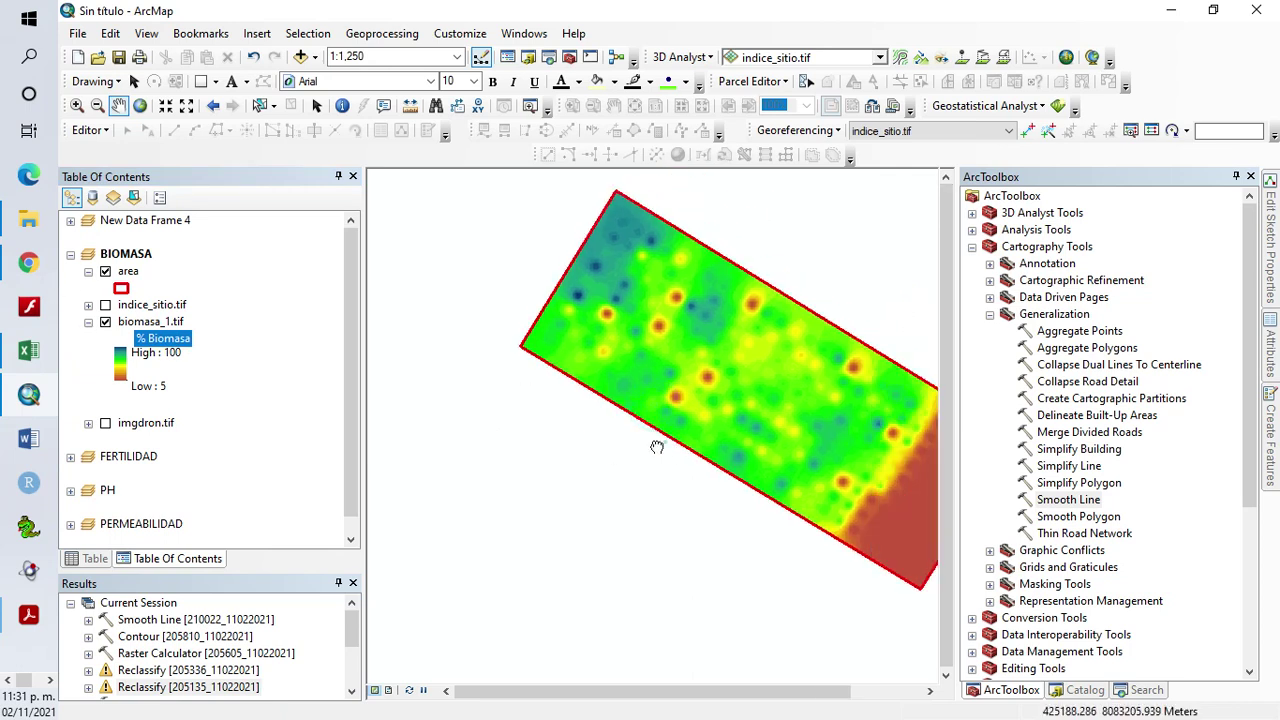
Collapse the BIOMASA data frame and apply a red-yellow-green color ramp to fert_quim_suel.tif in the FERTILIDAD data frame
left_click(71, 257)
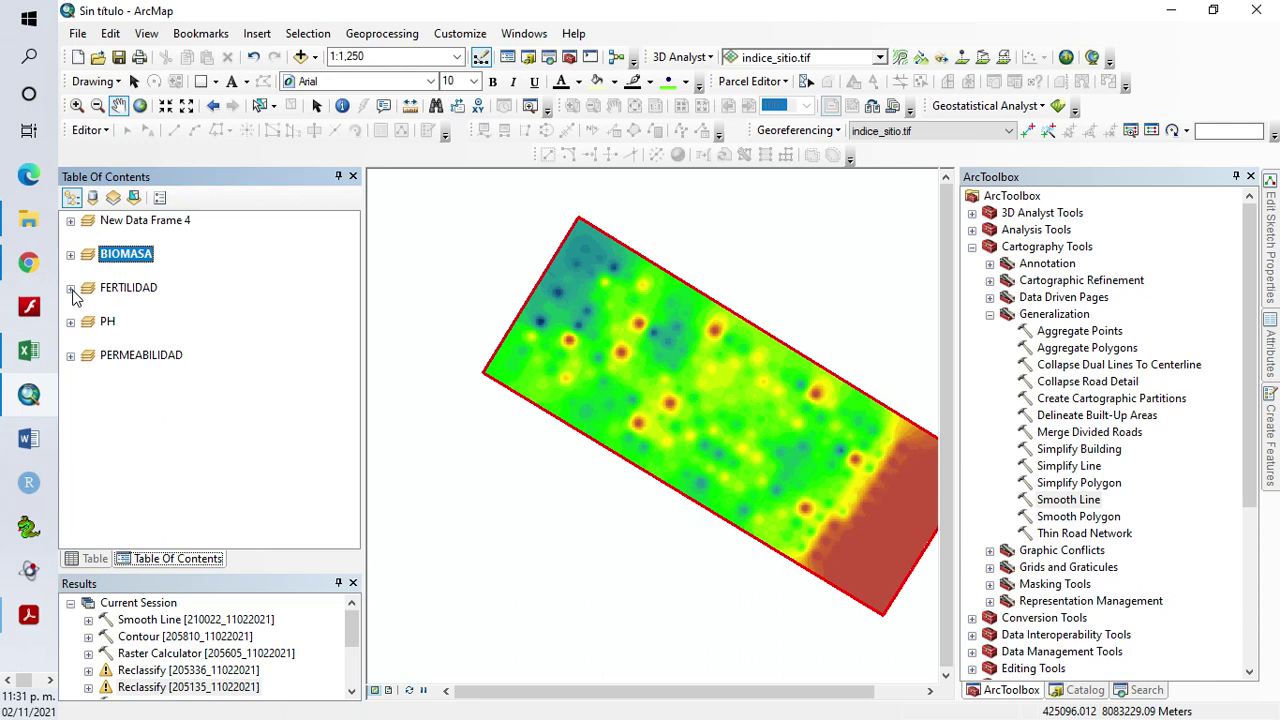
left_click(71, 289)
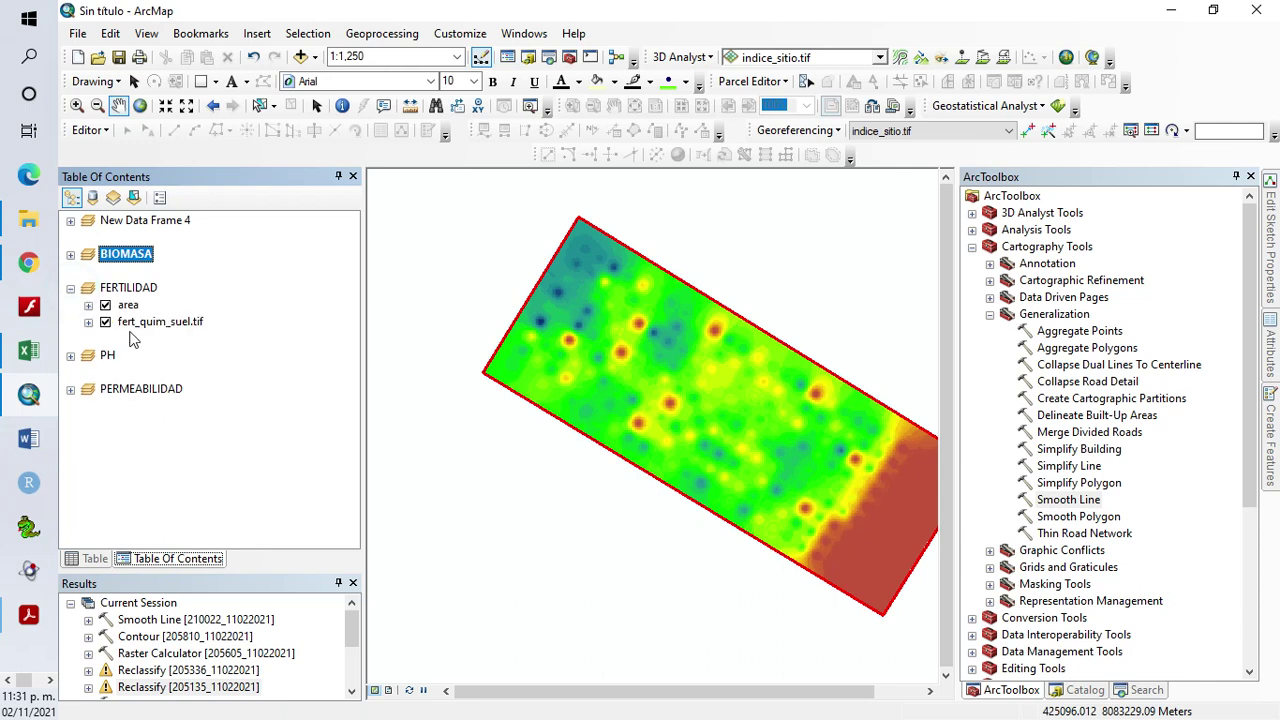
left_click(88, 322)
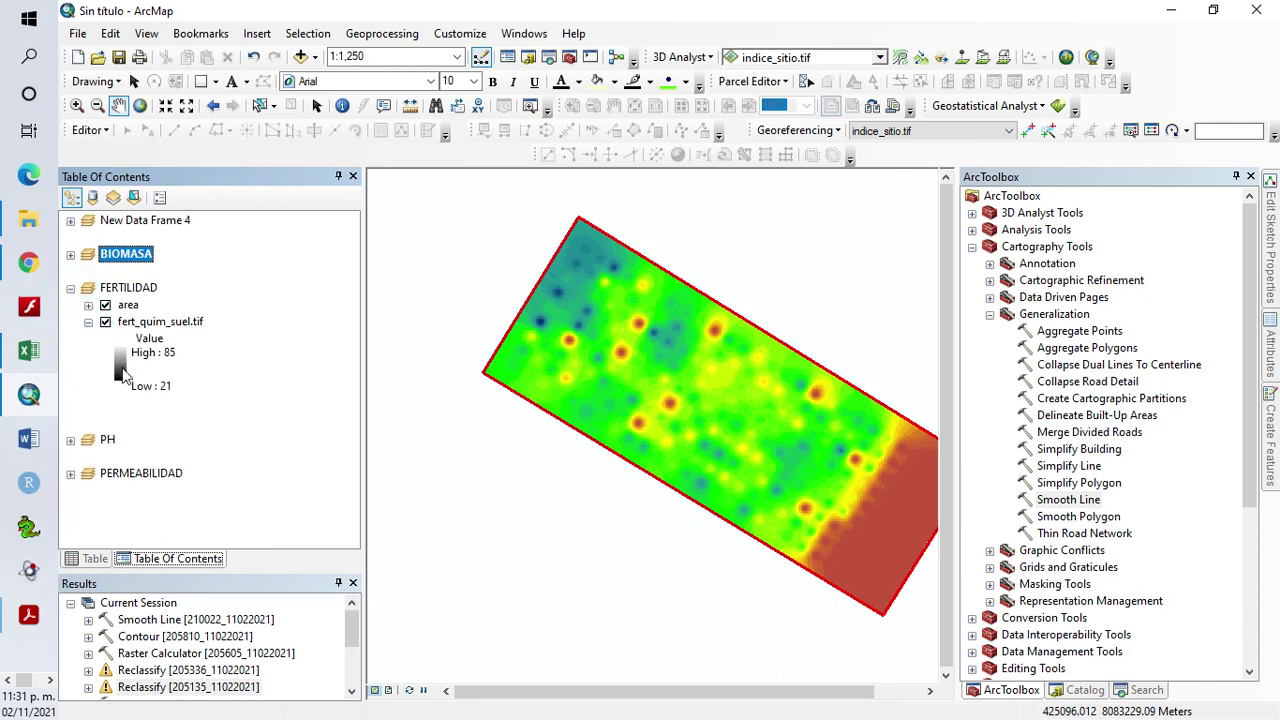
left_click(120, 367)
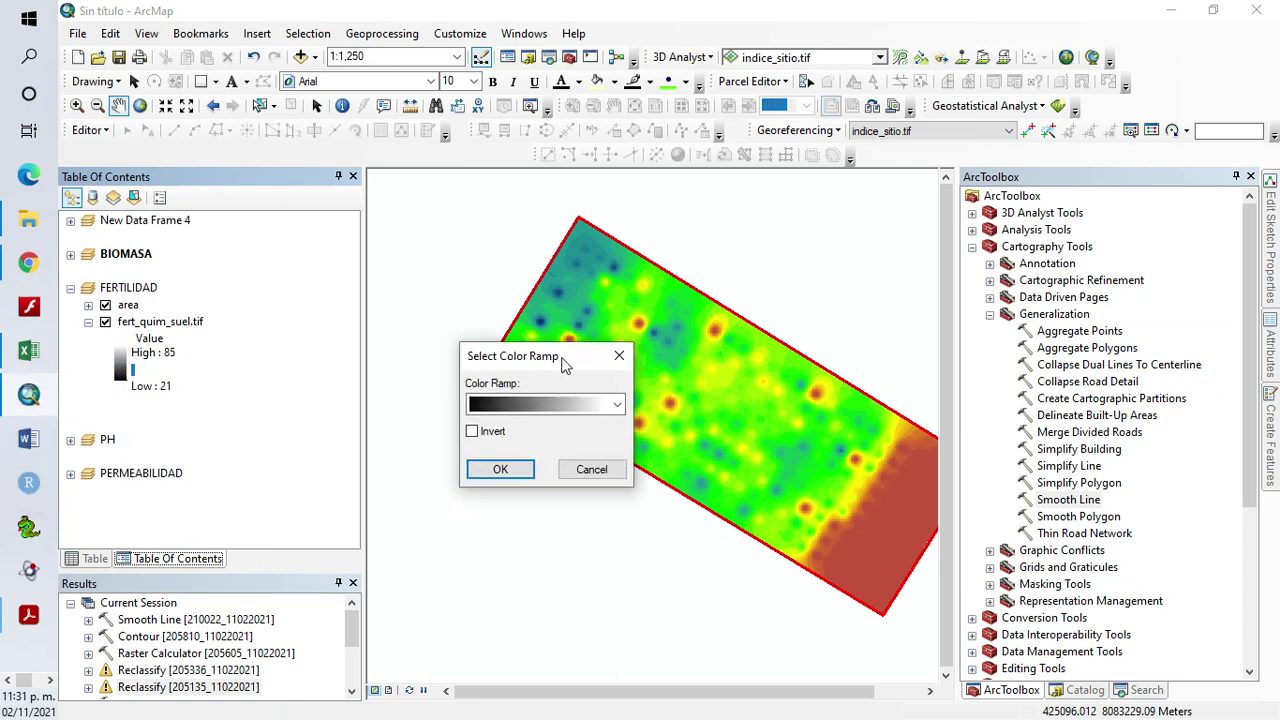
left_click(619, 412)
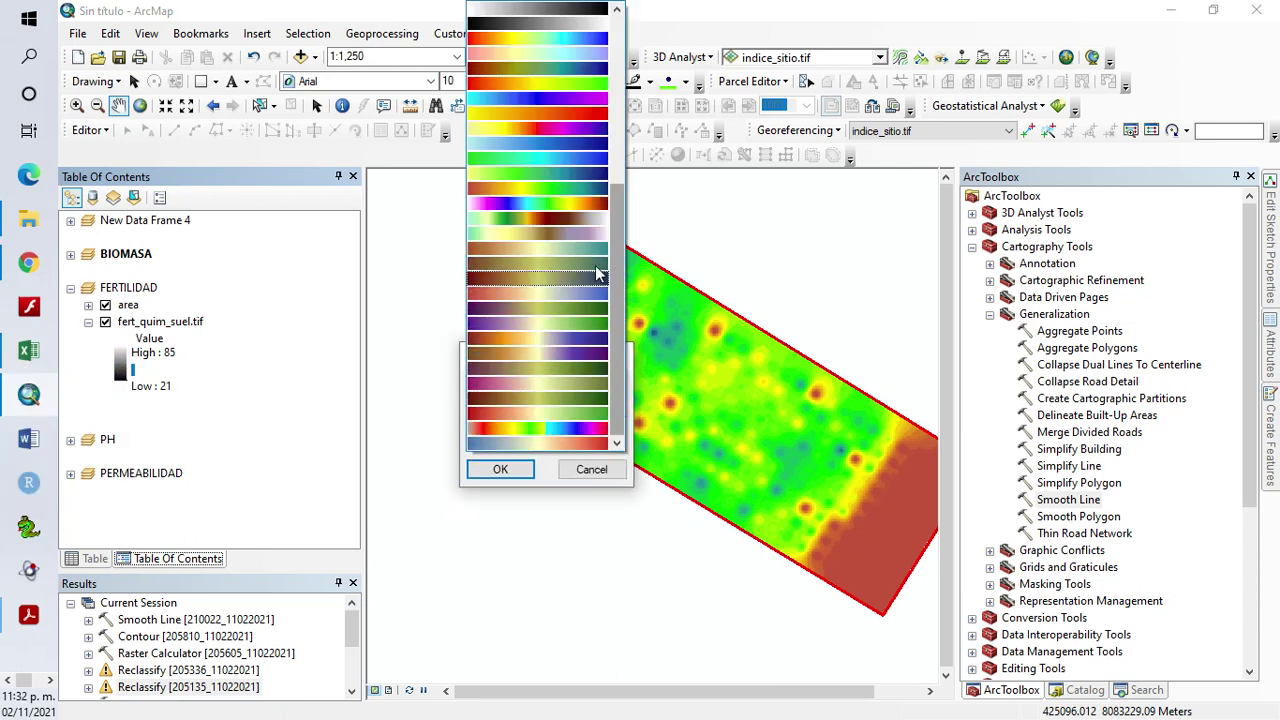
left_click_drag(621, 218, 619, 197)
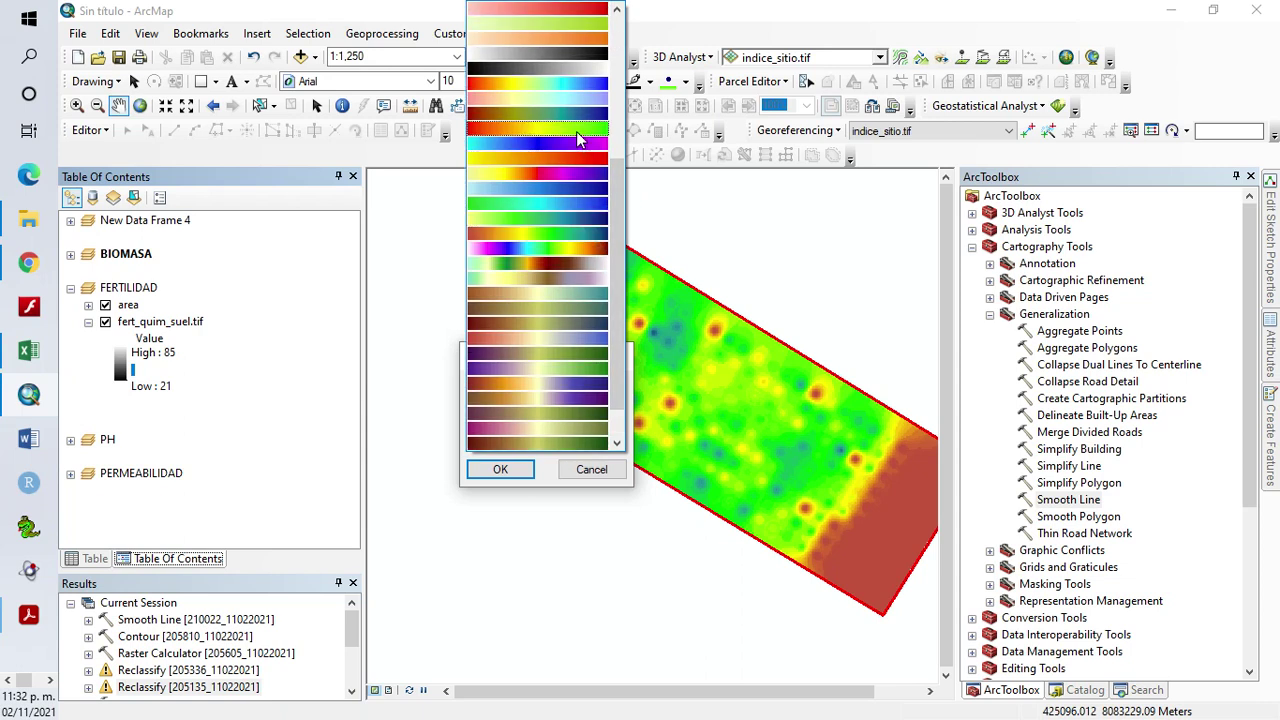
left_click(580, 140)
left_click(500, 469)
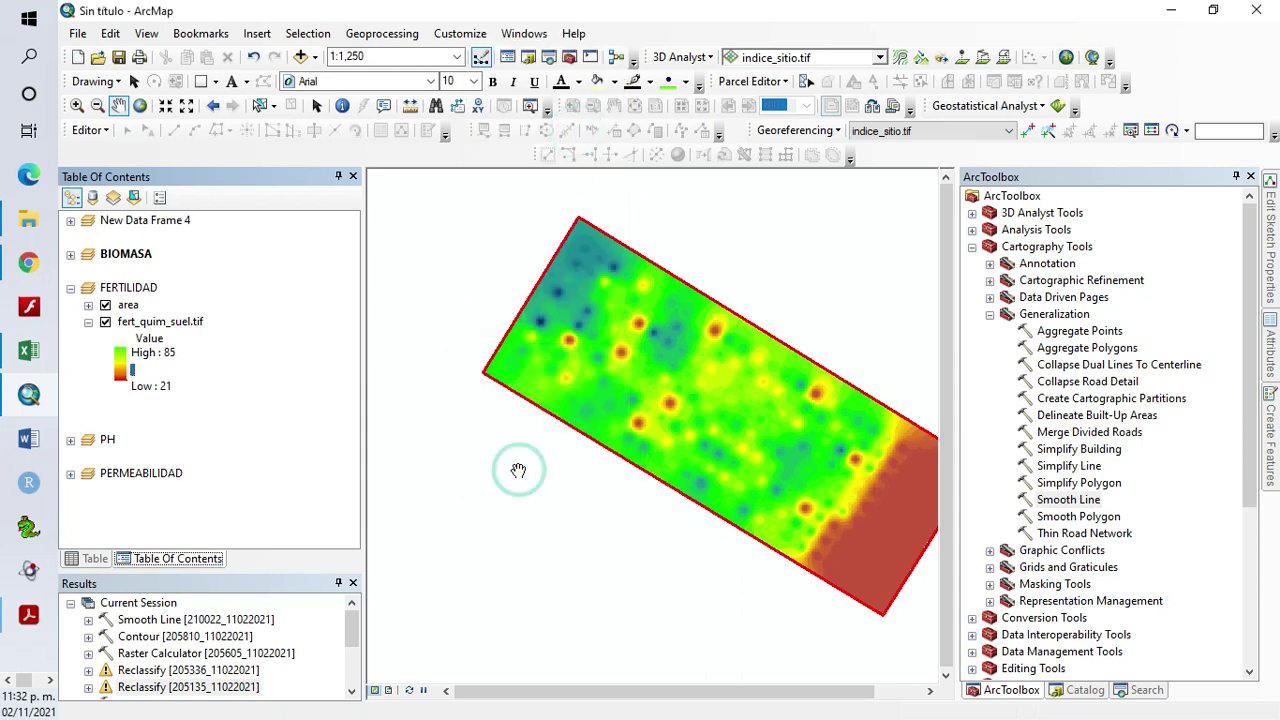
Activate the FERTILIDAD data frame and give its area layer the Hollow symbol with a red outline of width 2
right_click(128, 288)
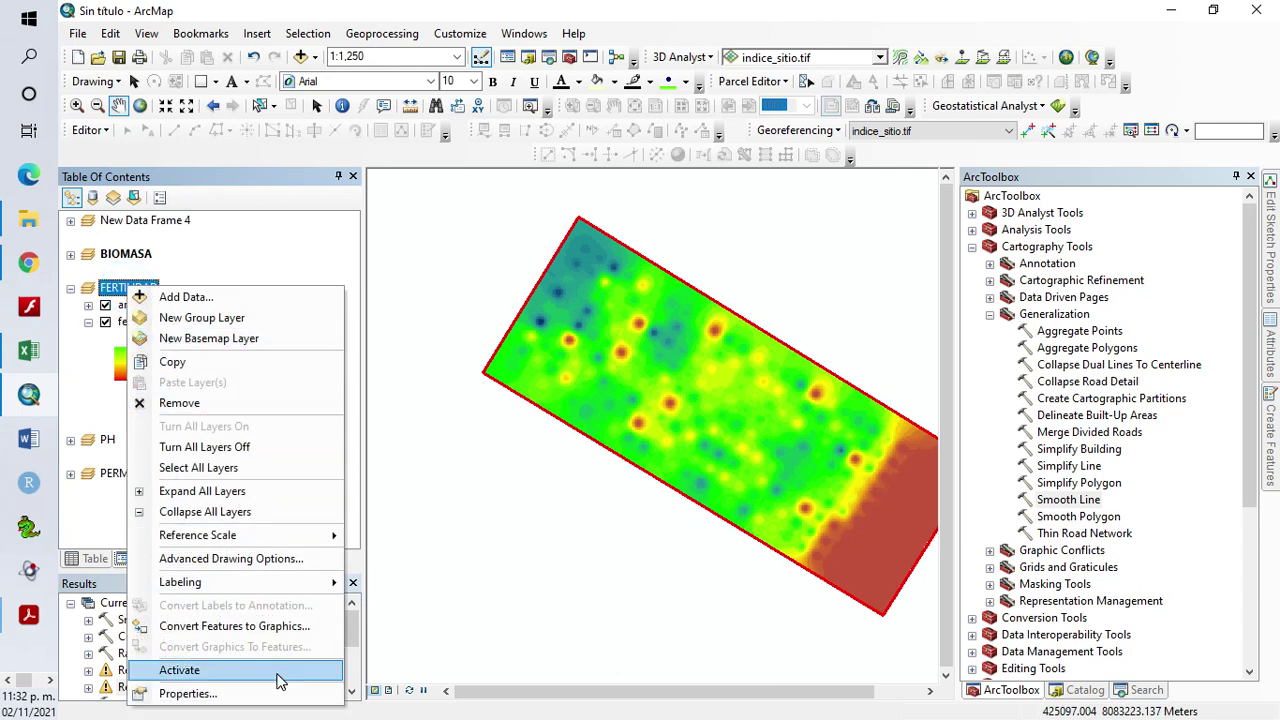
left_click(278, 674)
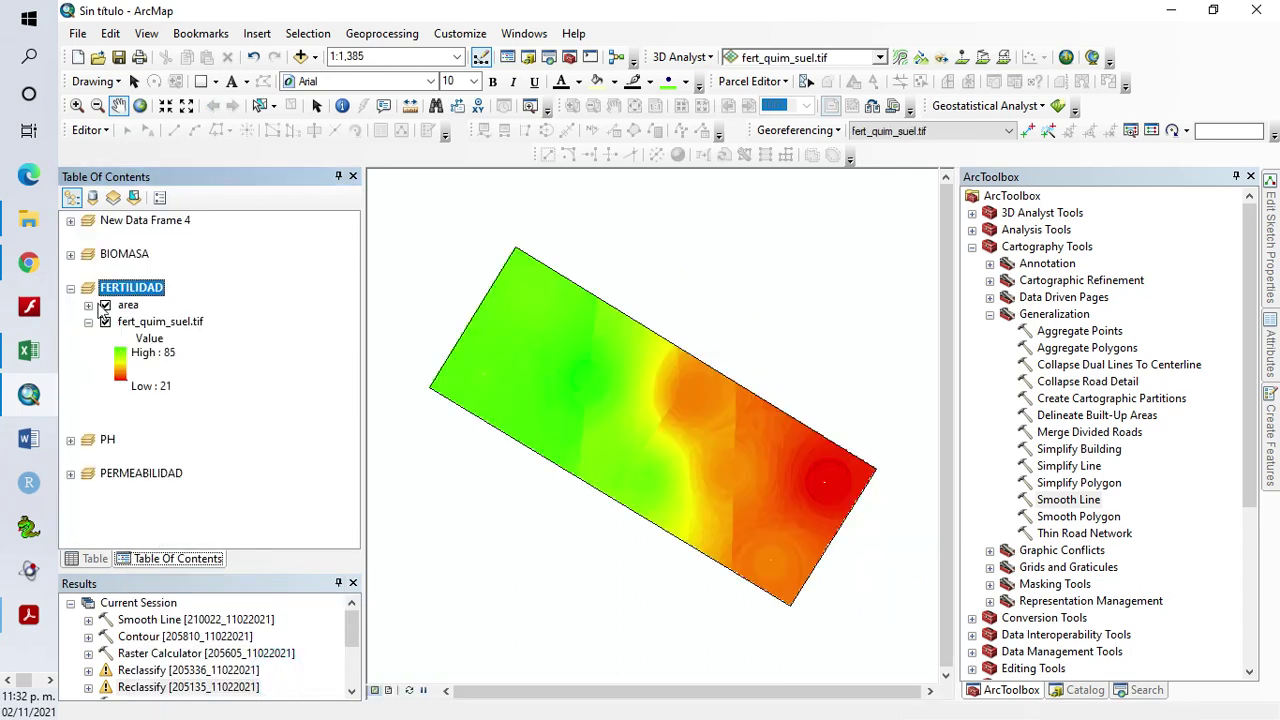
left_click(88, 305)
left_click(122, 322)
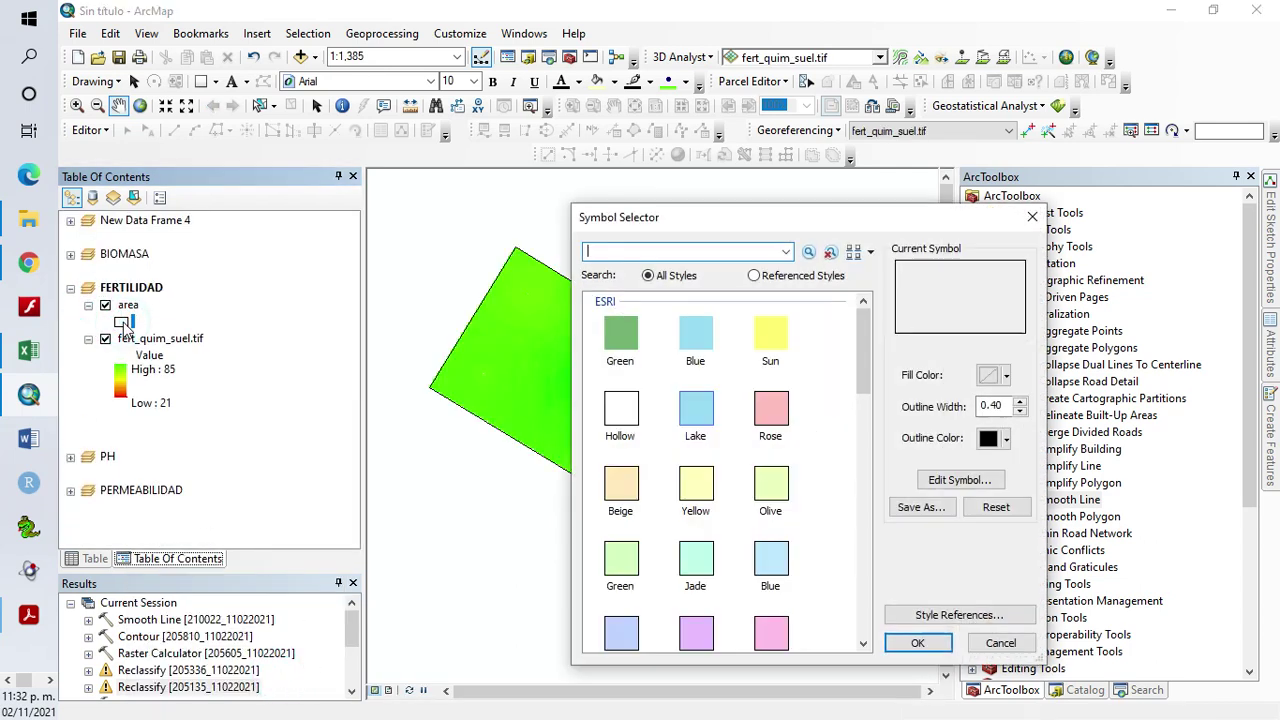
left_click(621, 408)
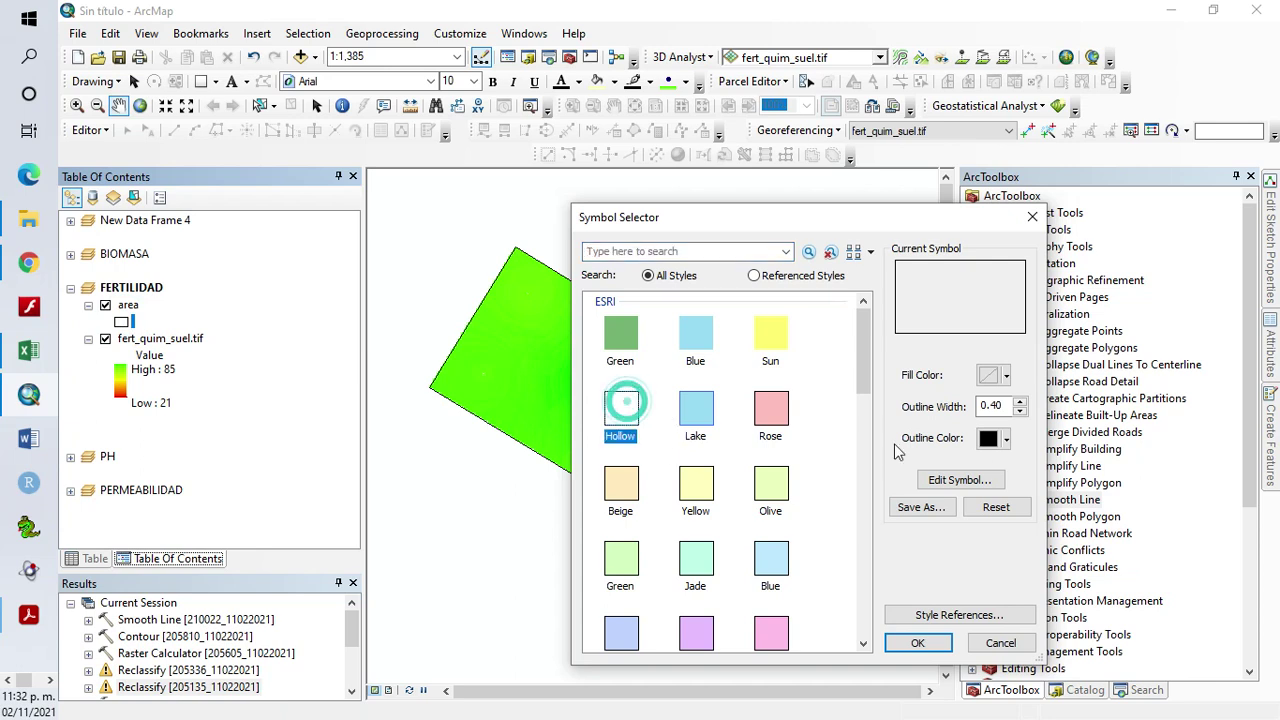
left_click(1005, 440)
left_click(999, 531)
double_click(990, 406)
type("2")
left_click(917, 643)
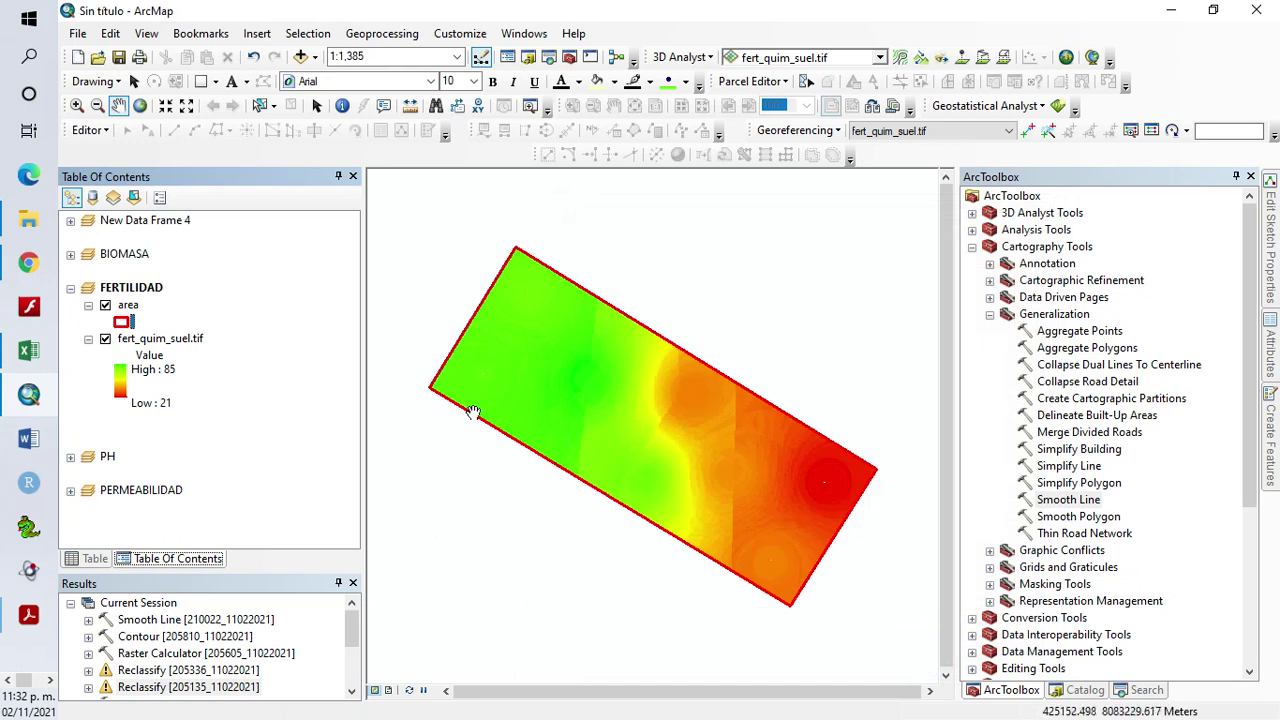
Rename the Value legend heading of fert_quim_suel.tif as "% Fertilidad" and show the map at full extent
left_click(148, 356)
left_click(148, 356)
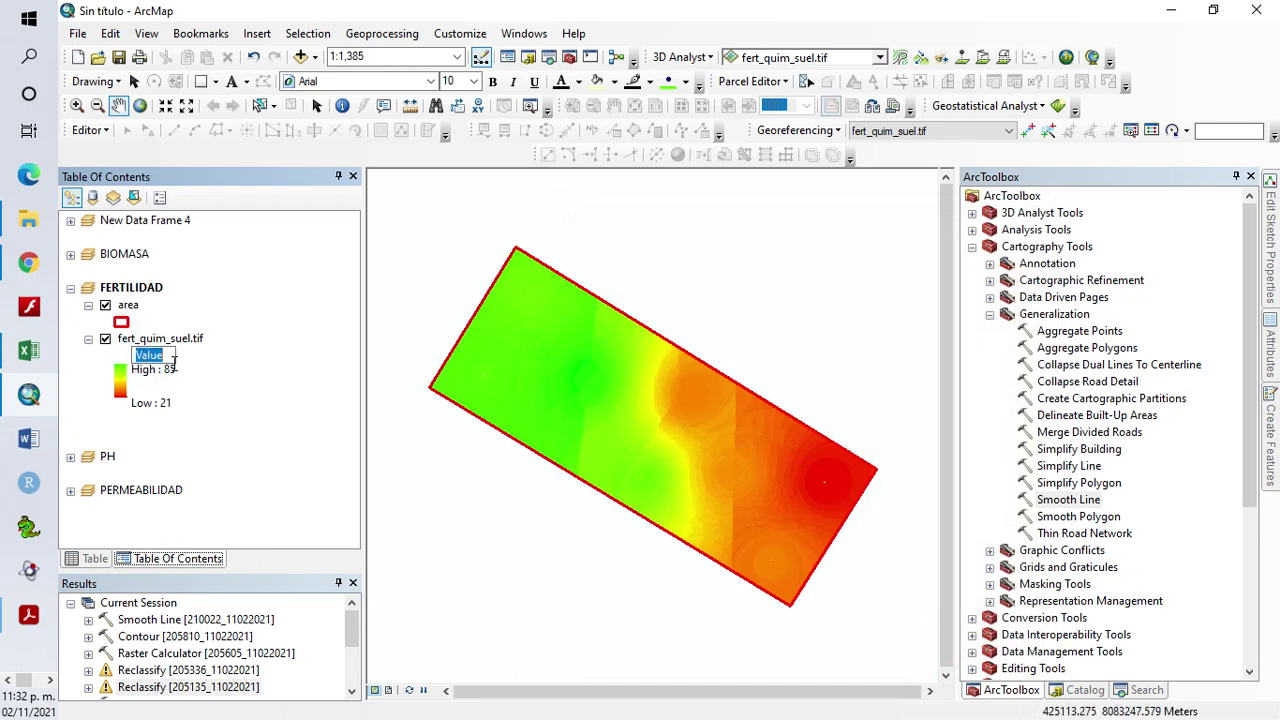
type("%")
left_click(367, 450)
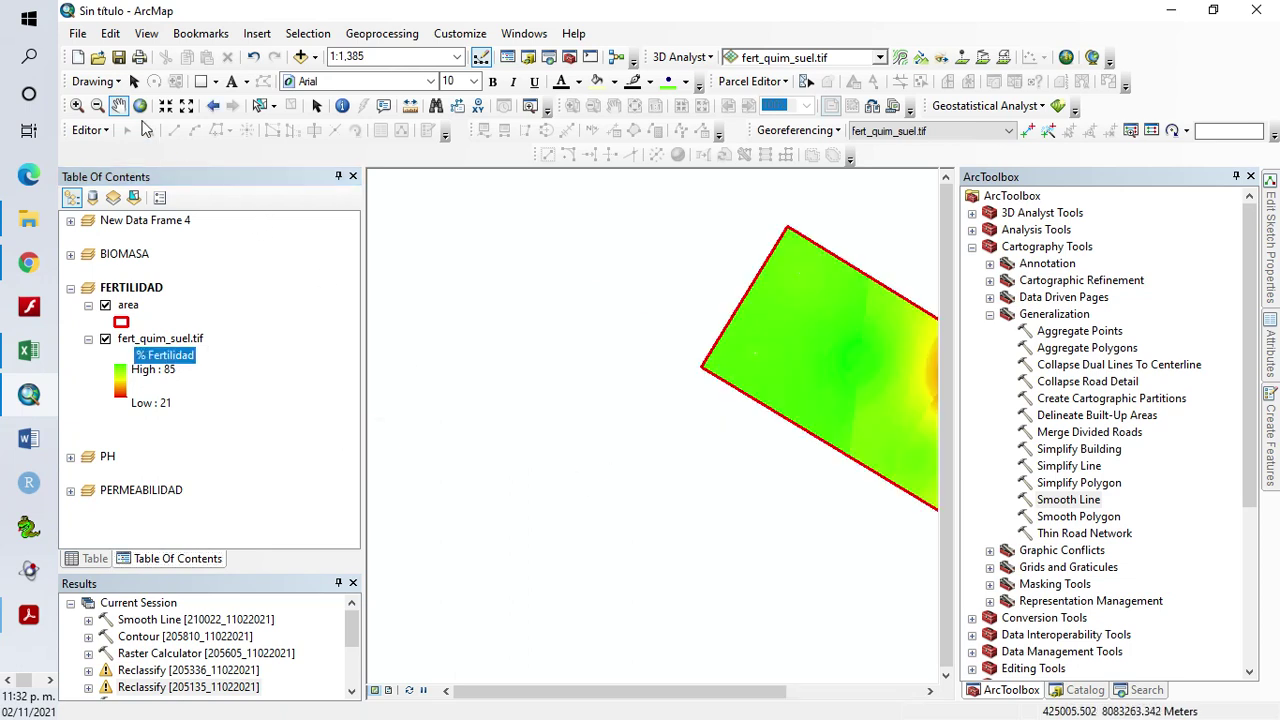
left_click(140, 105)
Collapse the FERTILIDAD data frame, then expand and activate the PH data frame
left_click(70, 288)
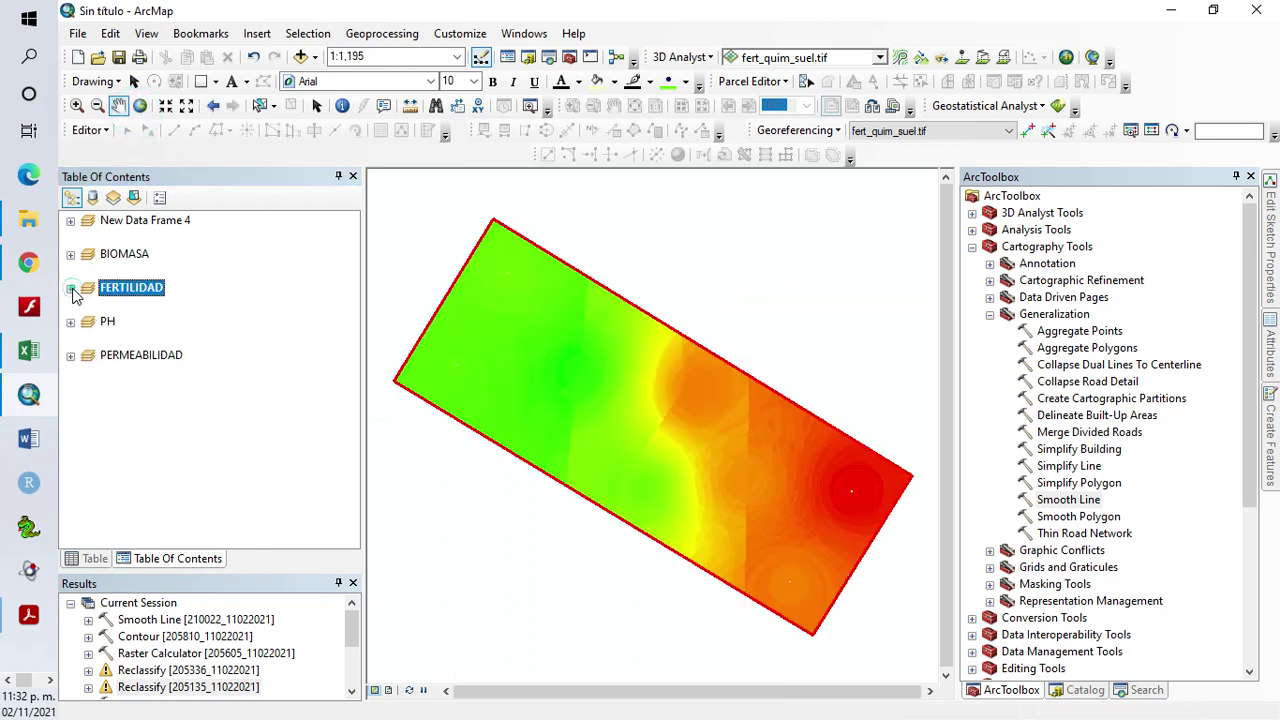
left_click(70, 321)
right_click(107, 321)
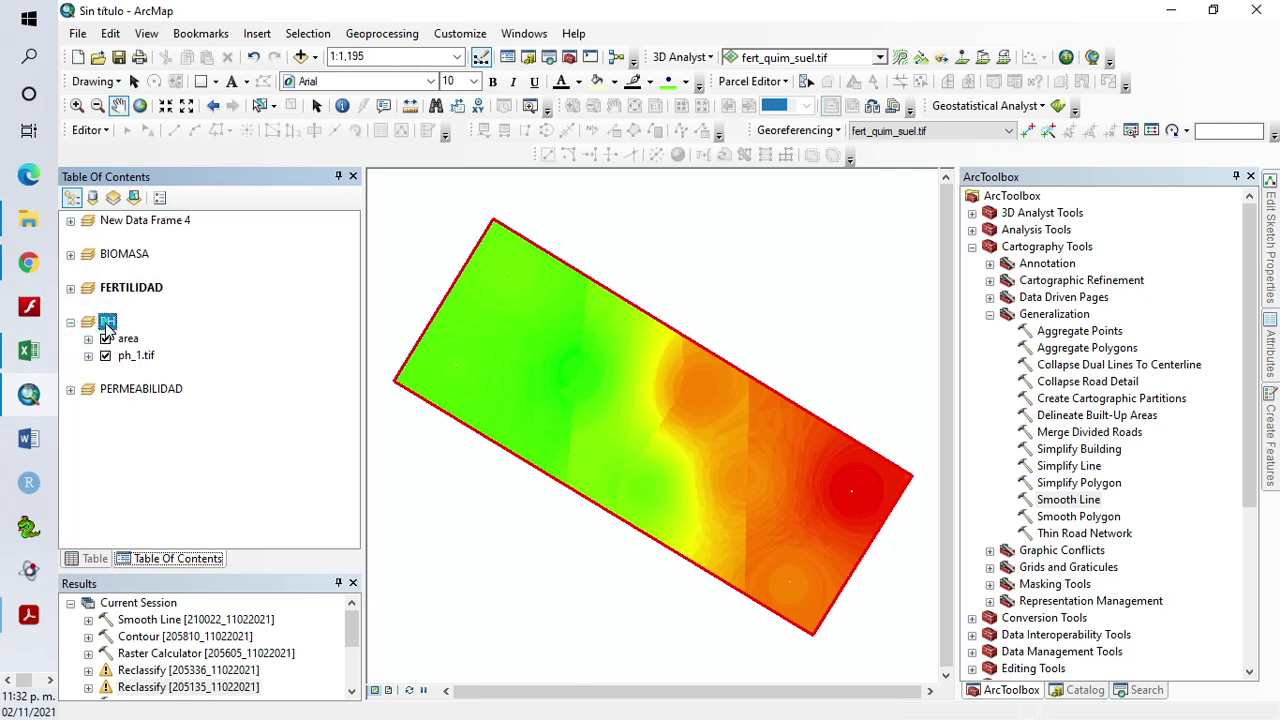
left_click(210, 680)
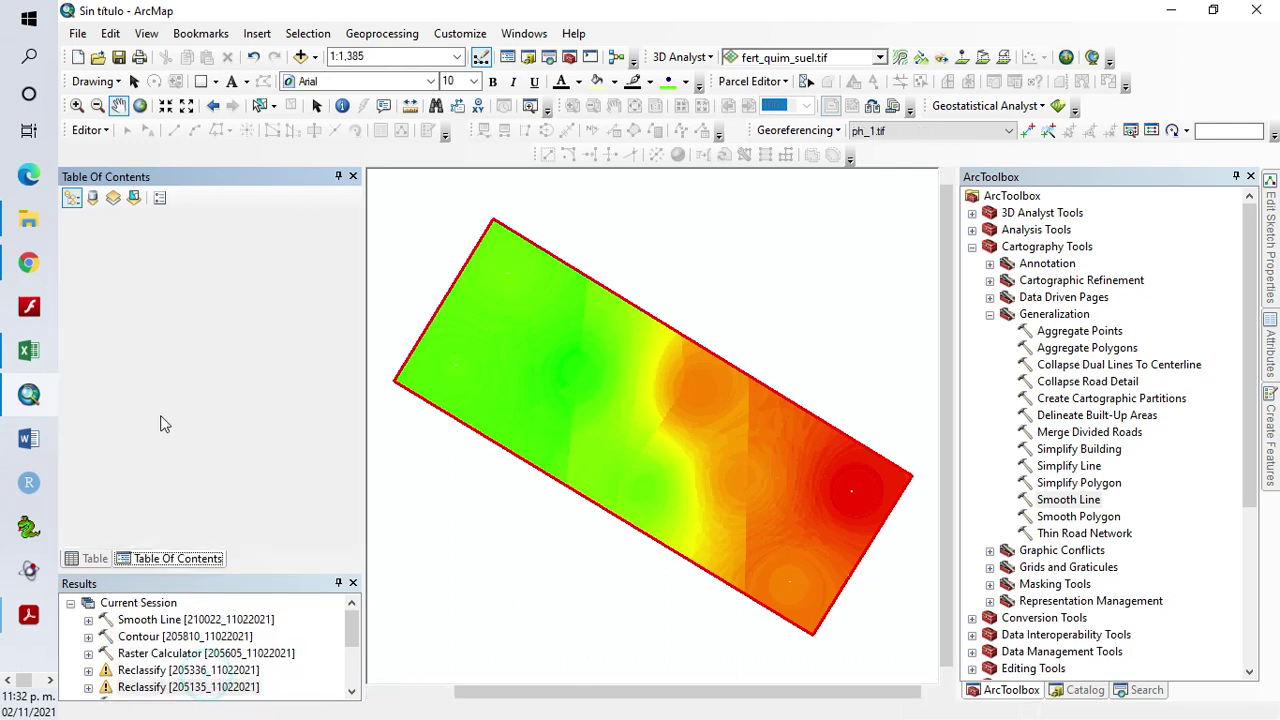
Give the area layer in the PH data frame a red outline with a width of 2
left_click(88, 340)
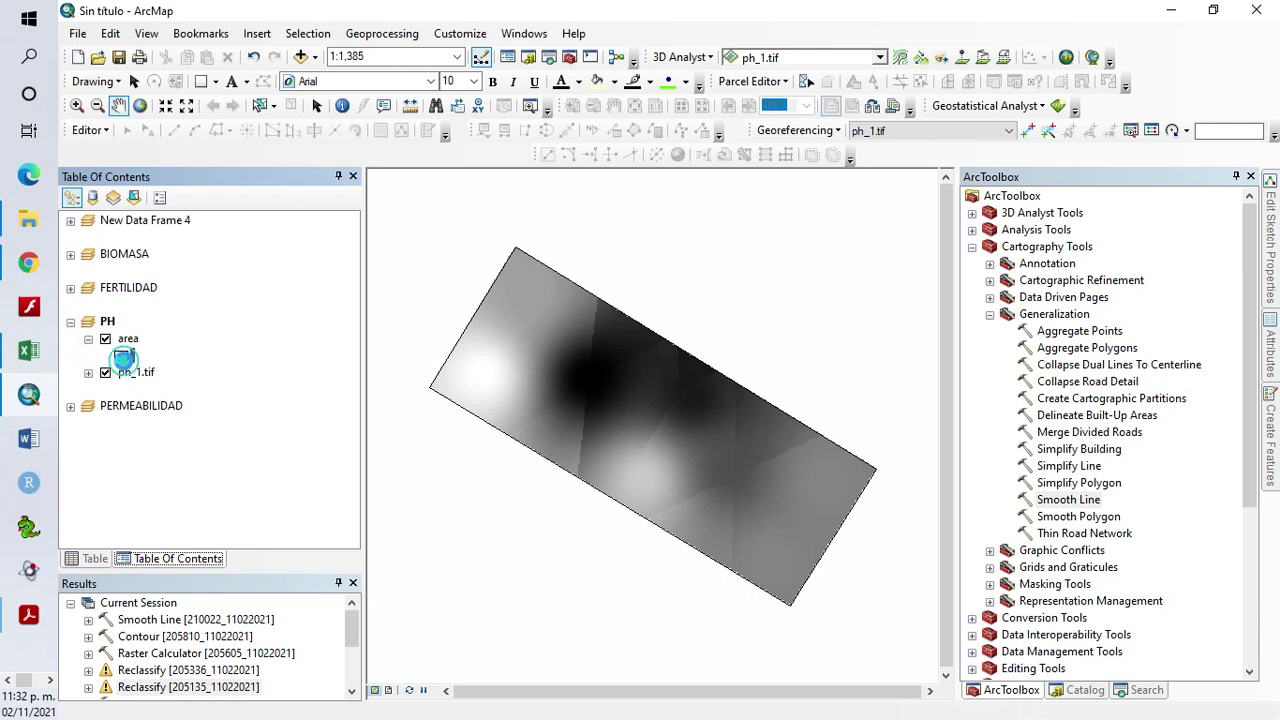
left_click(121, 356)
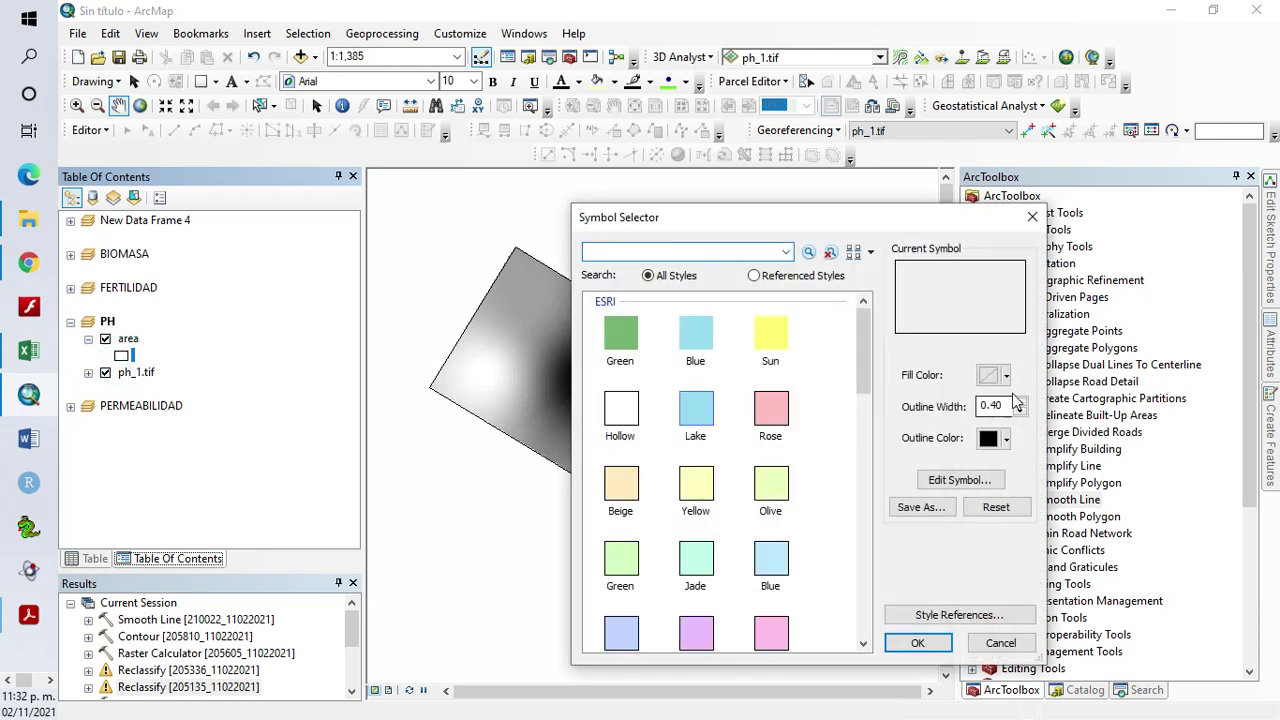
left_click(992, 439)
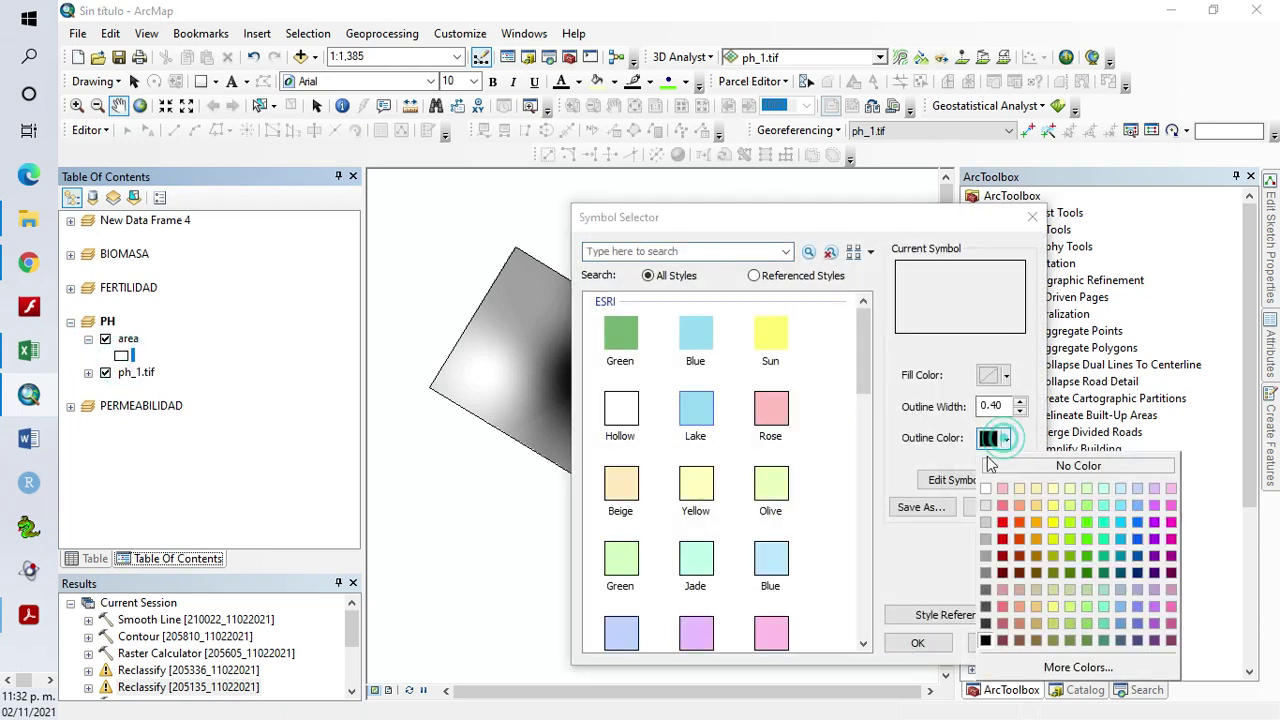
left_click(1002, 539)
left_click(1021, 401)
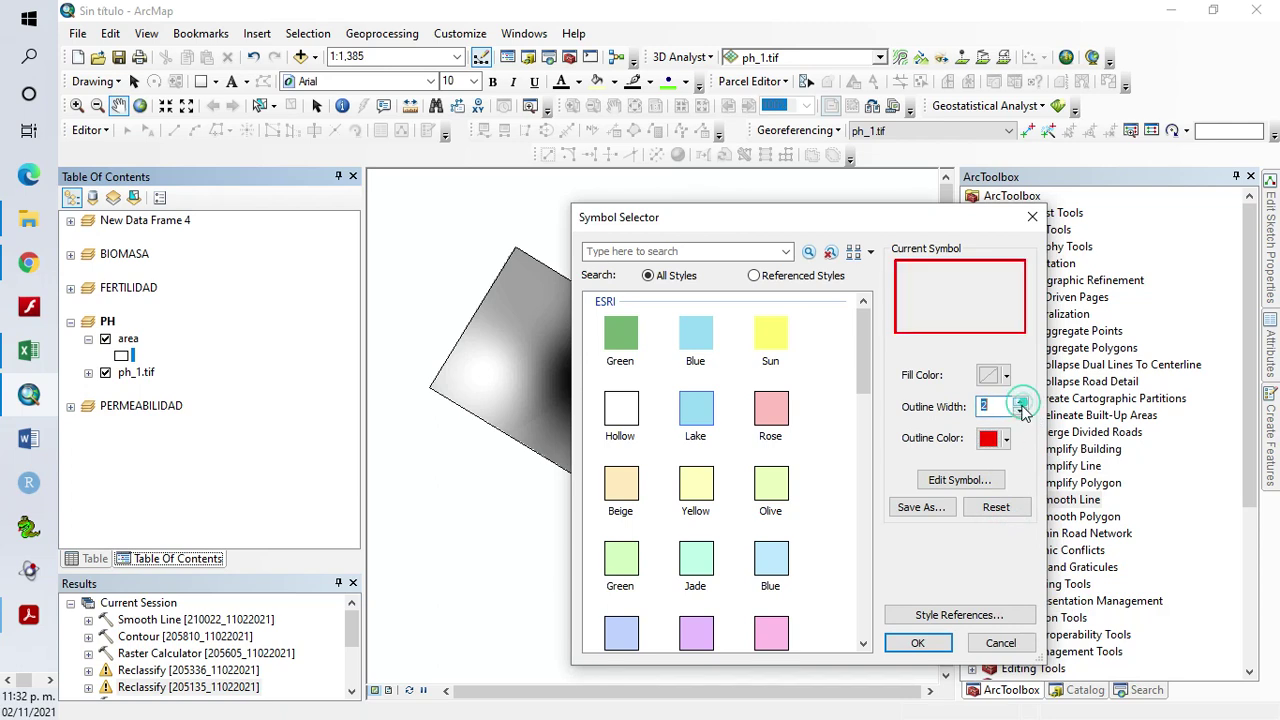
left_click(917, 643)
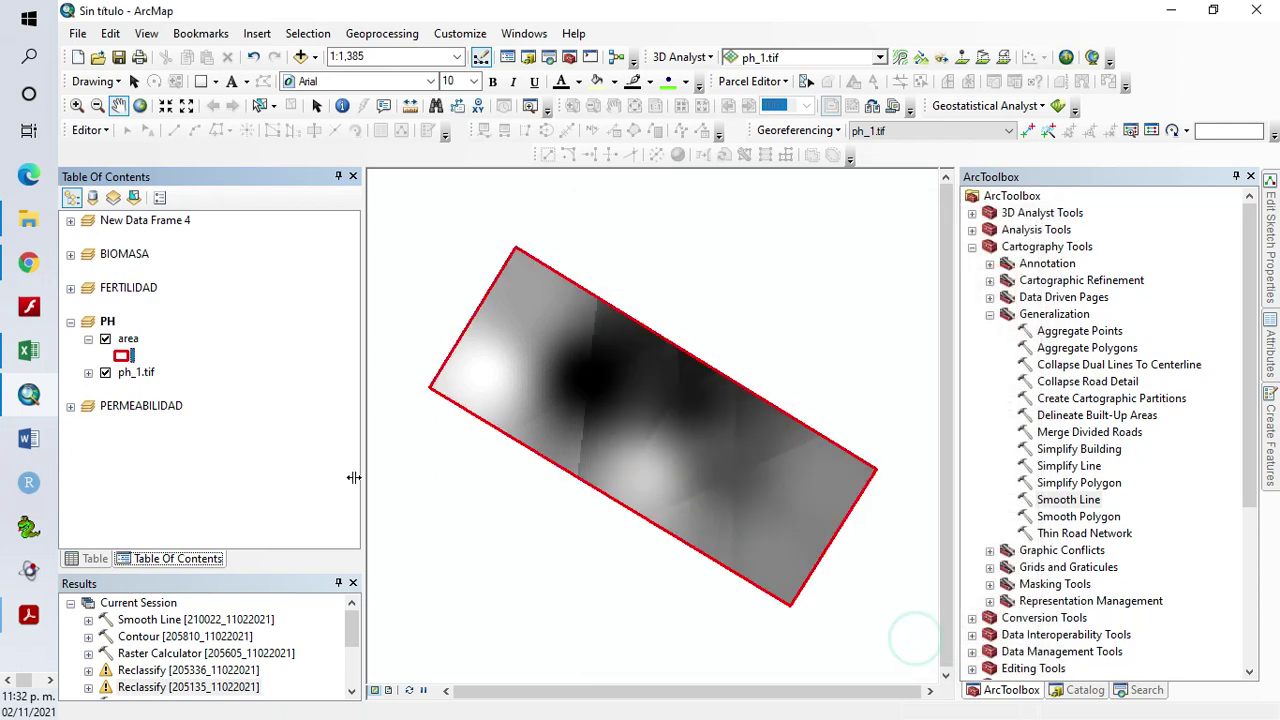
Expand the ph_1.tif legend and open the choice of color ramps for the raster
left_click(89, 374)
left_click(120, 405)
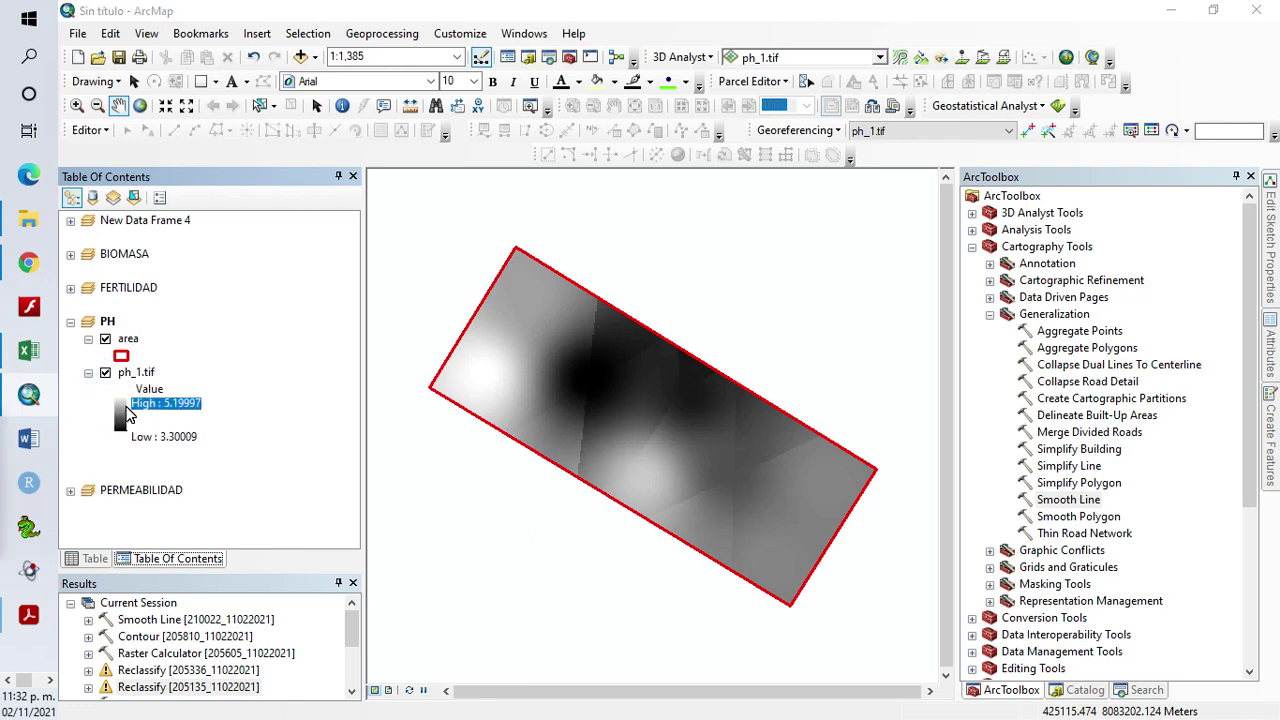
left_click(118, 424)
left_click(626, 476)
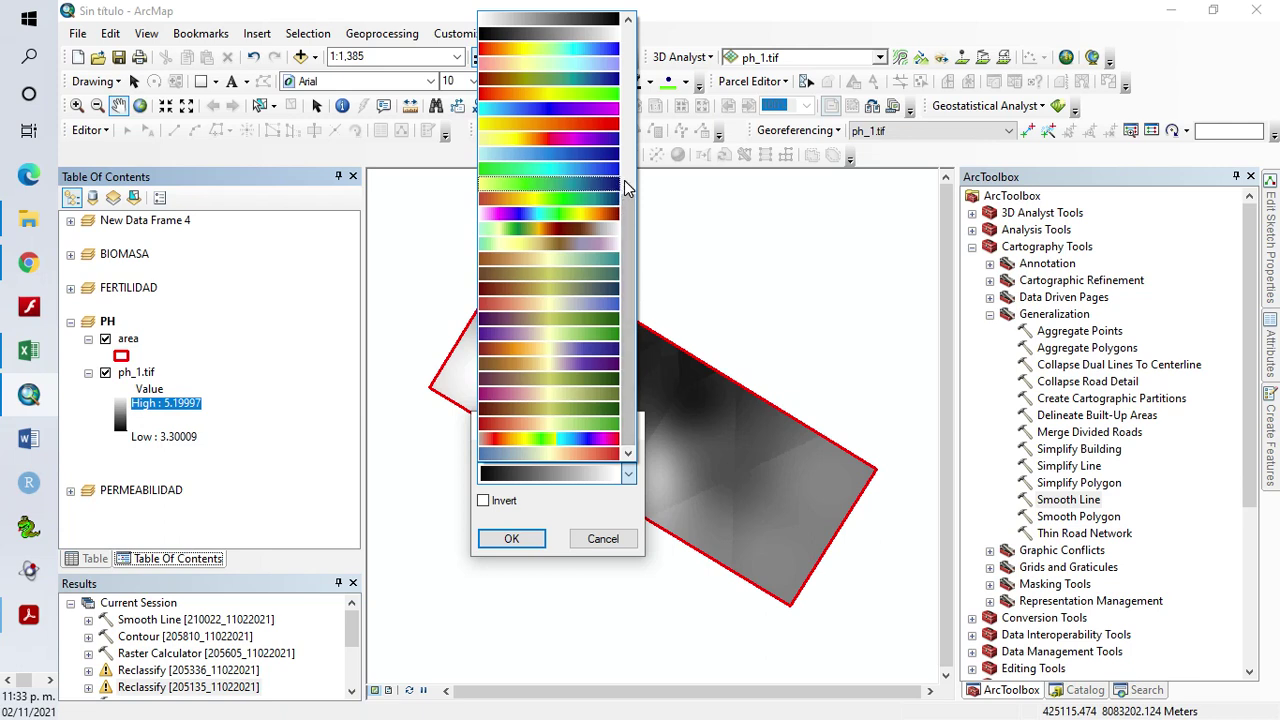
Apply the red-yellow-cyan-blue colour ramp to the ph_1.tif raster
left_click_drag(628, 280, 632, 224)
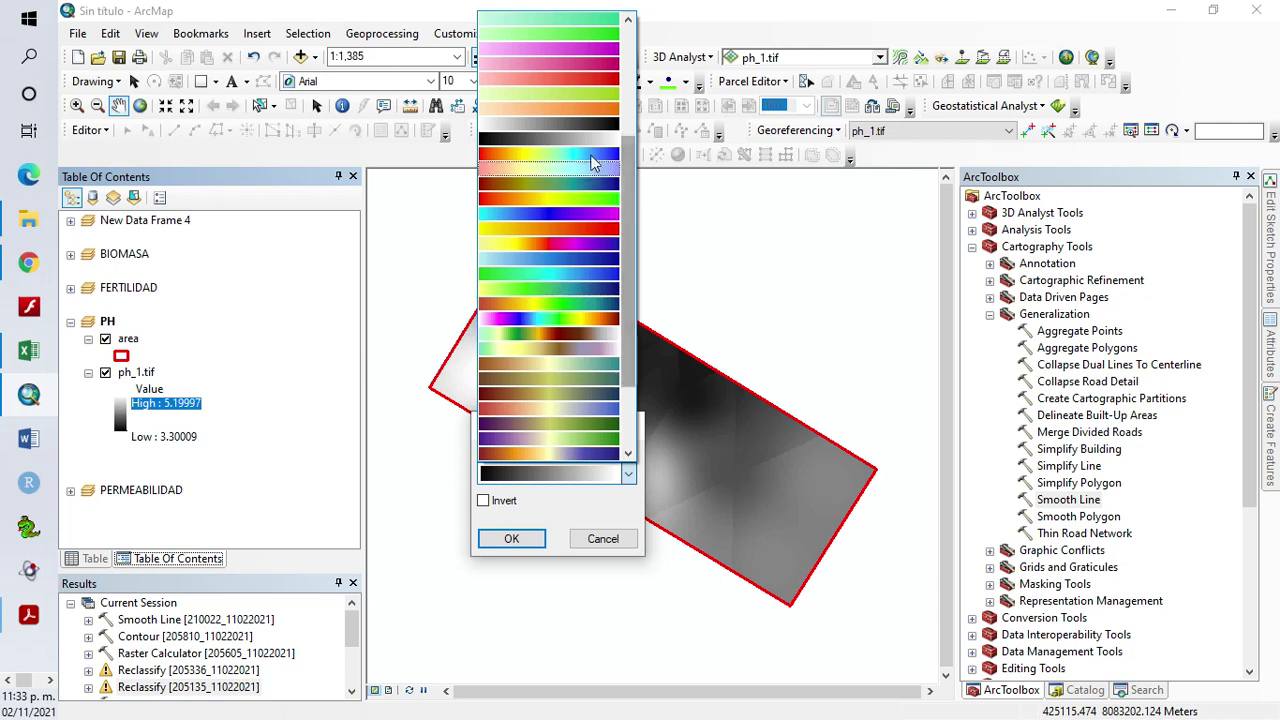
left_click(586, 160)
left_click(519, 545)
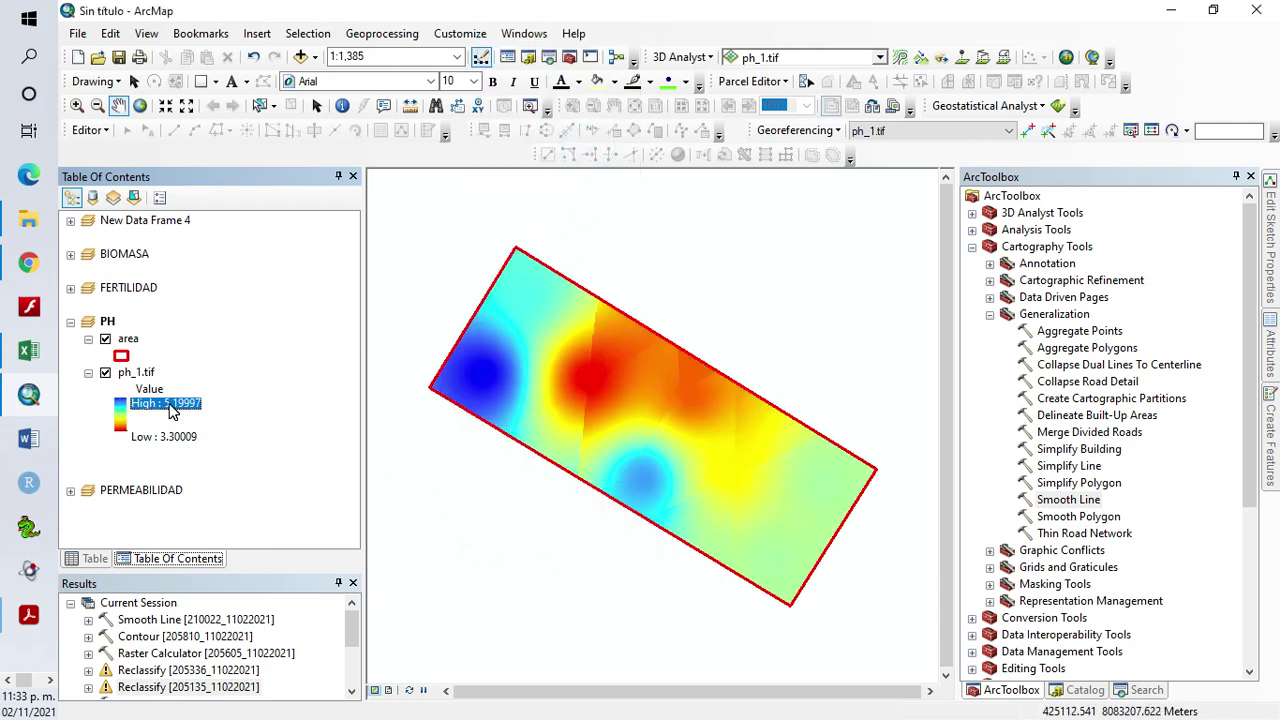
Rename the legend heading of ph_1.tif as PH and collapse the PH data frame
left_click(150, 390)
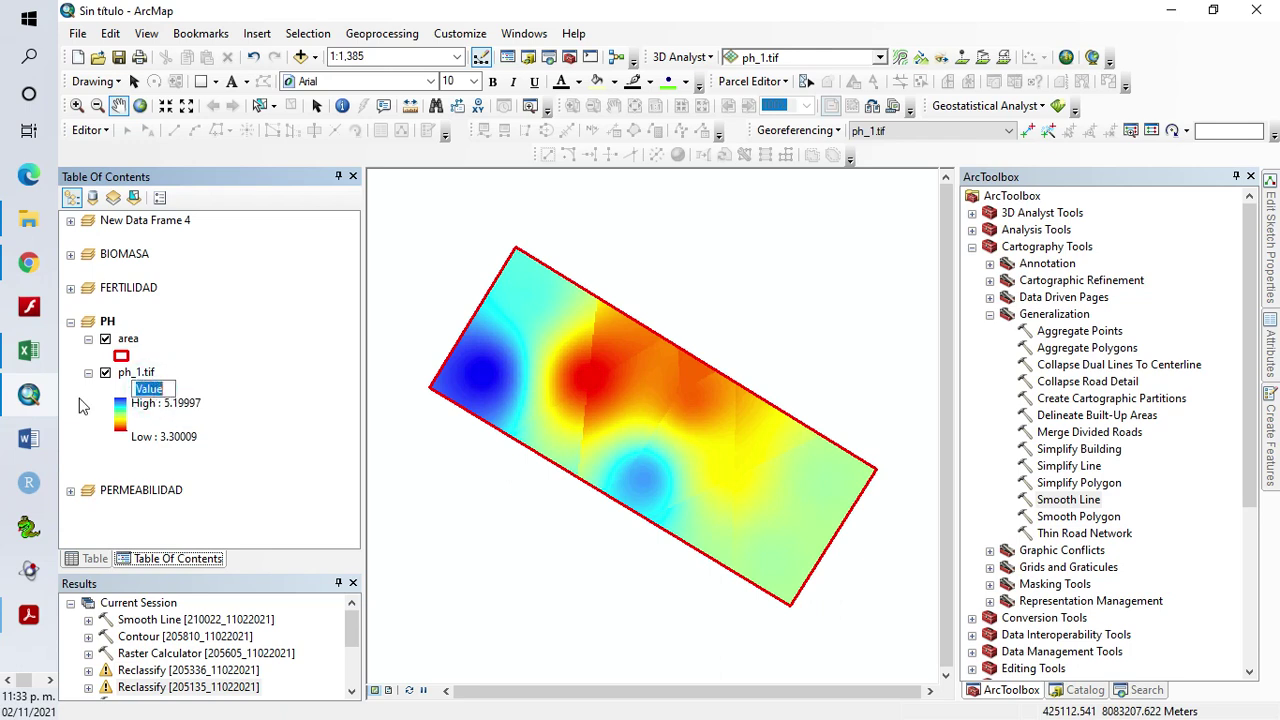
type("PH")
left_click(286, 444)
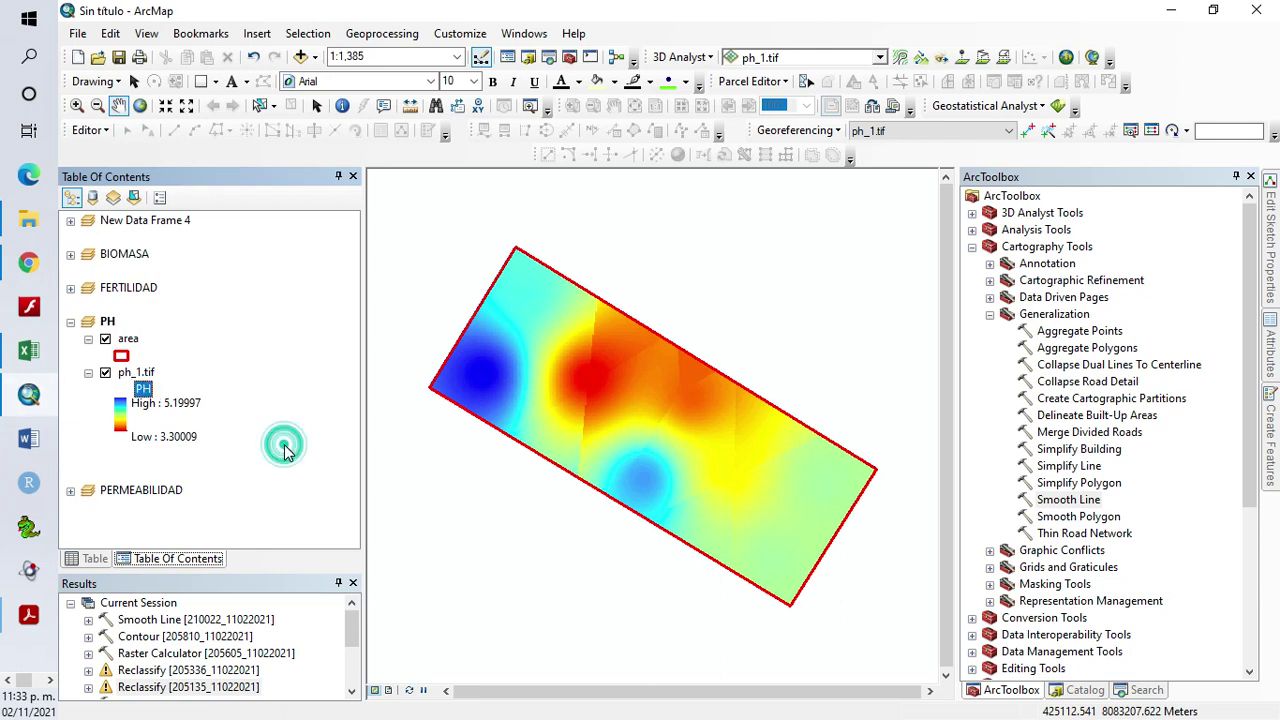
left_click(70, 322)
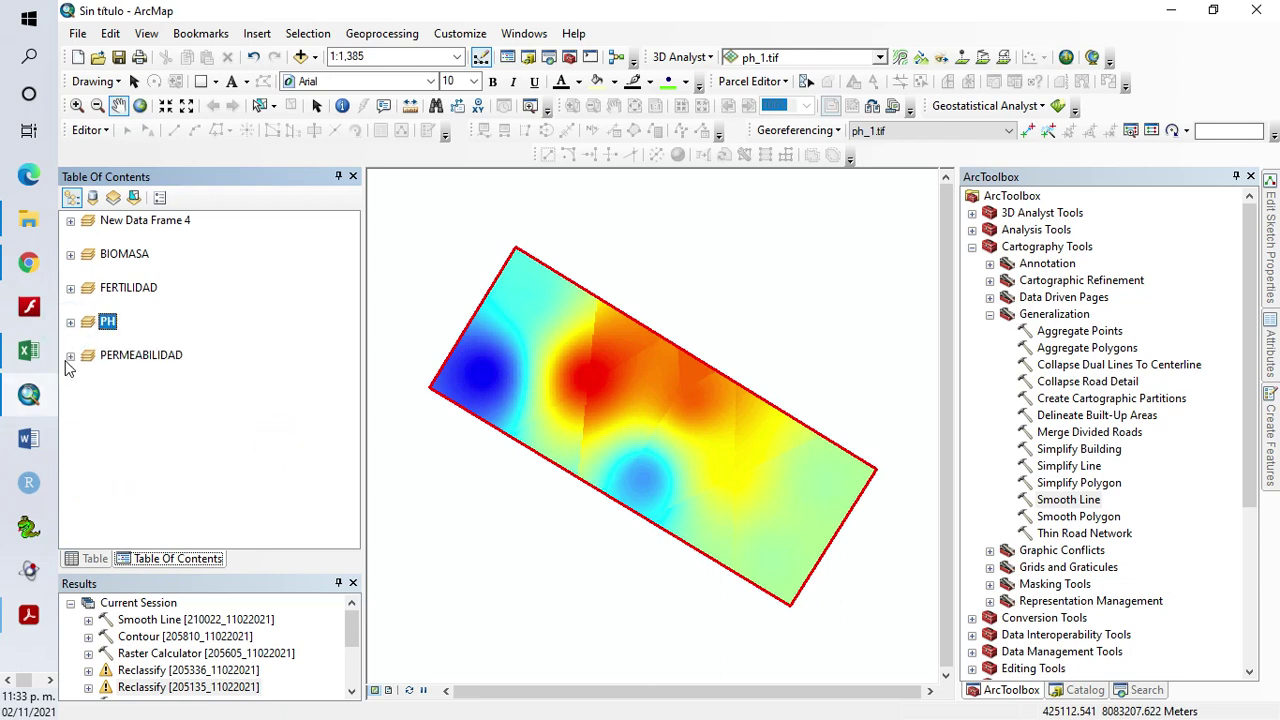
Expand the PERMEABILIDAD data frame and make it the active one
left_click(70, 355)
right_click(140, 355)
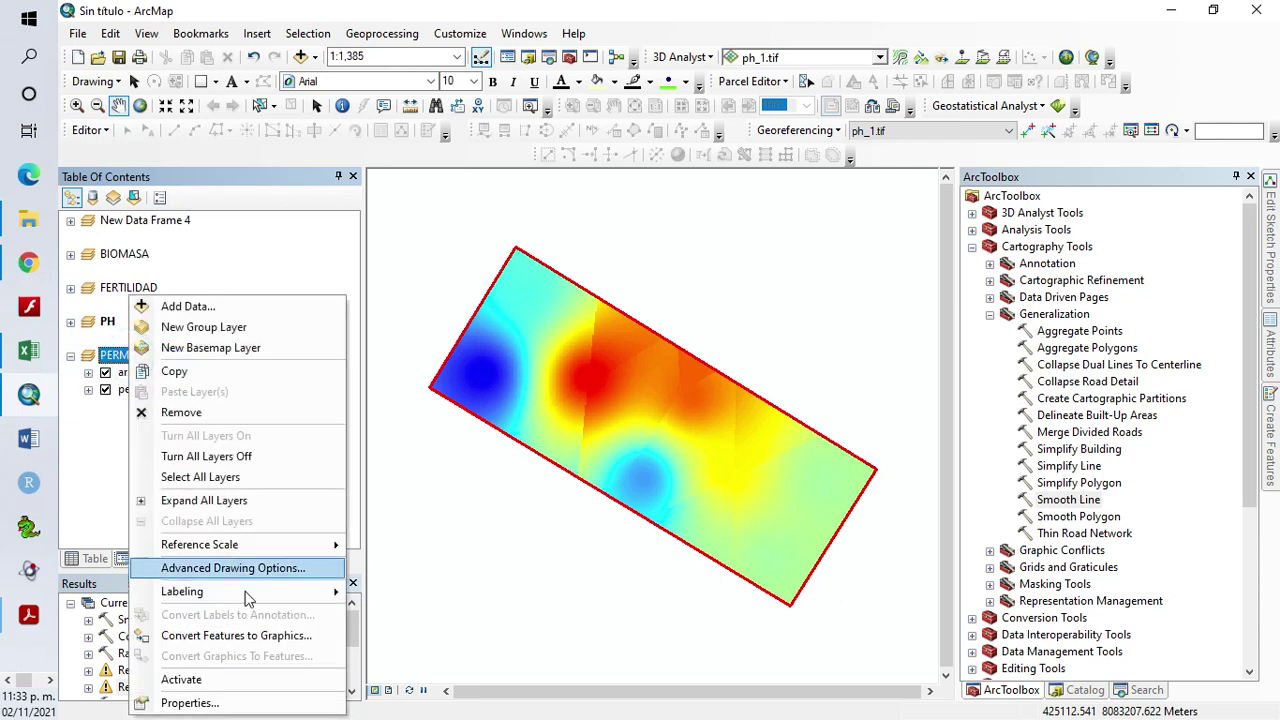
left_click(249, 685)
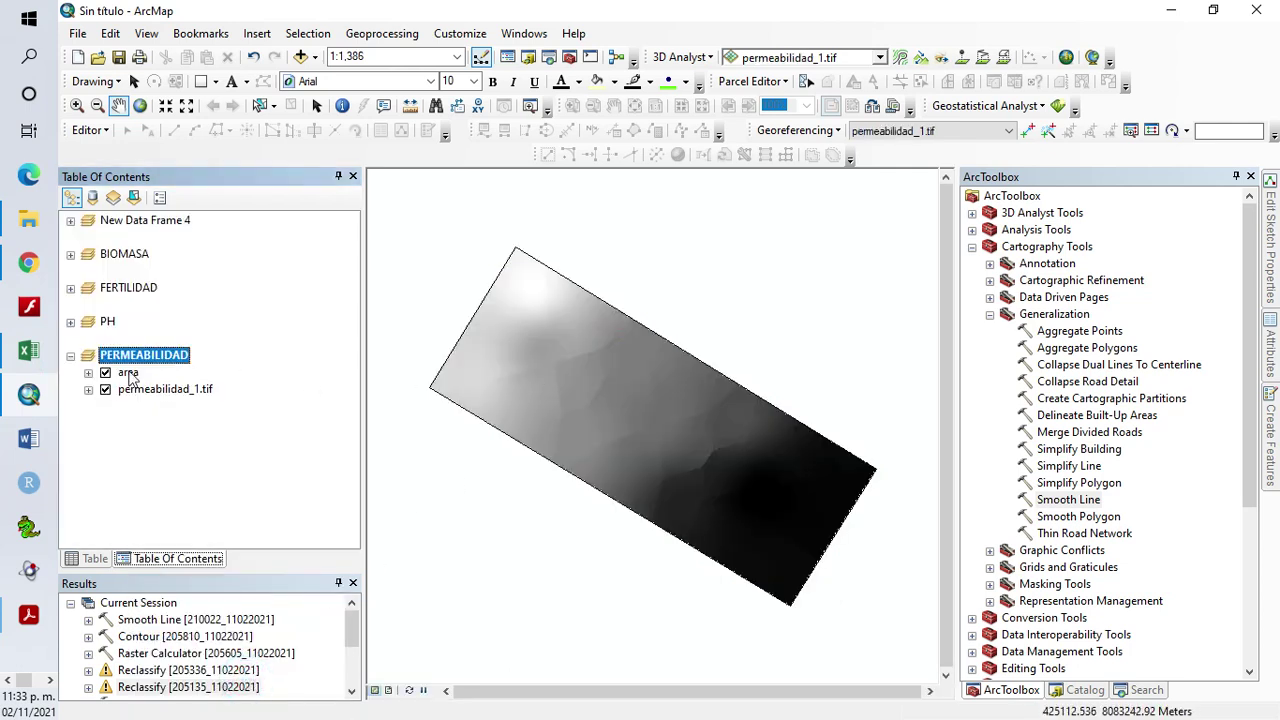
Give the area layer in PERMEABILIDAD a red outline with a width of 2
left_click(121, 389)
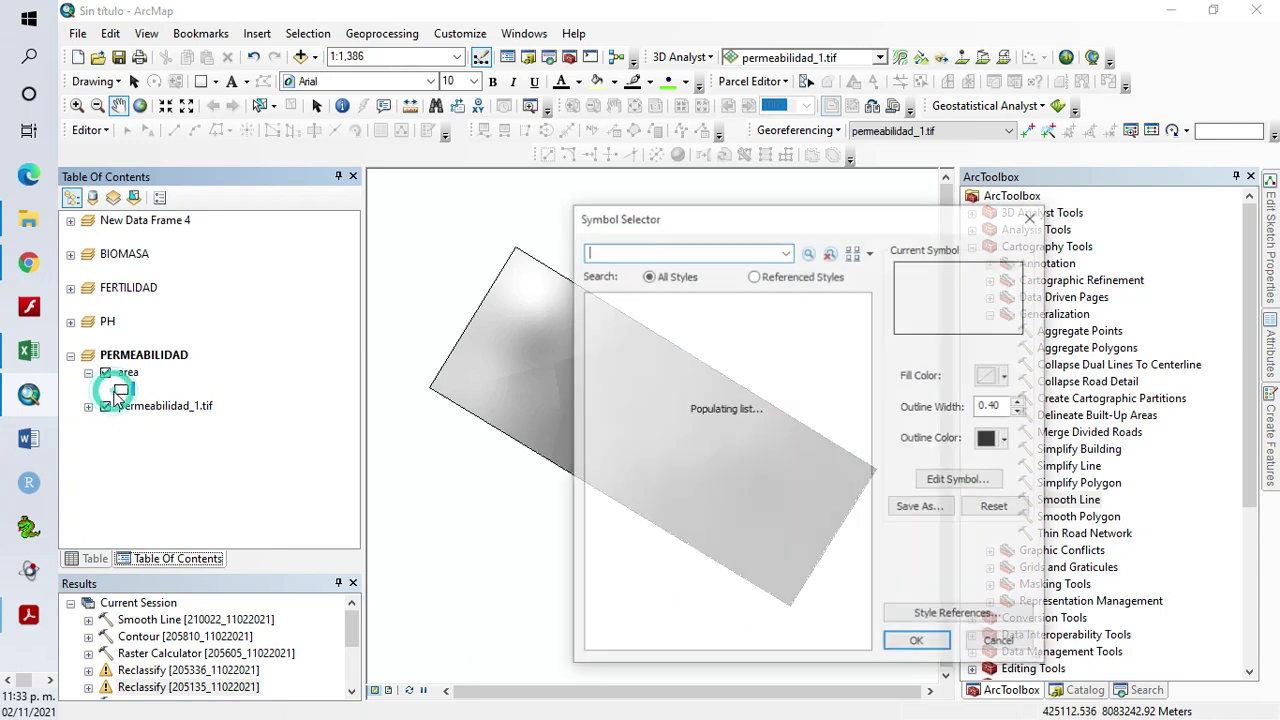
double_click(990, 405)
type("2")
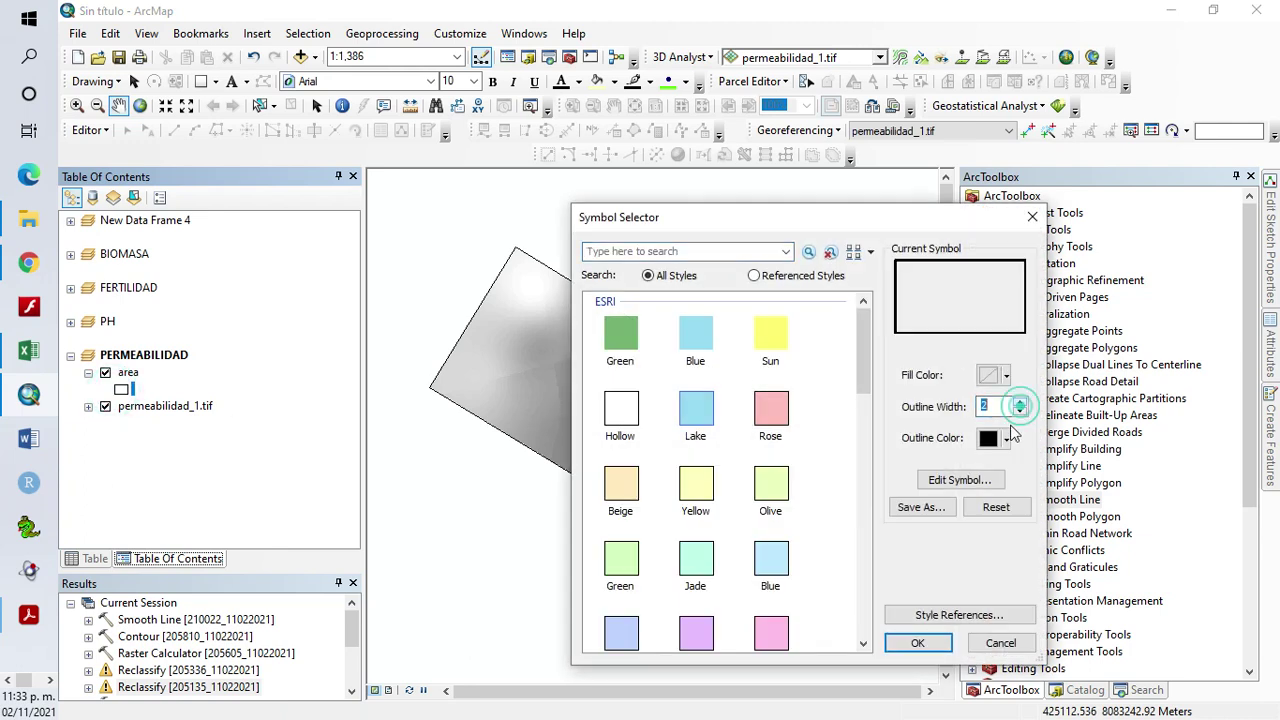
left_click(1005, 438)
left_click(1003, 523)
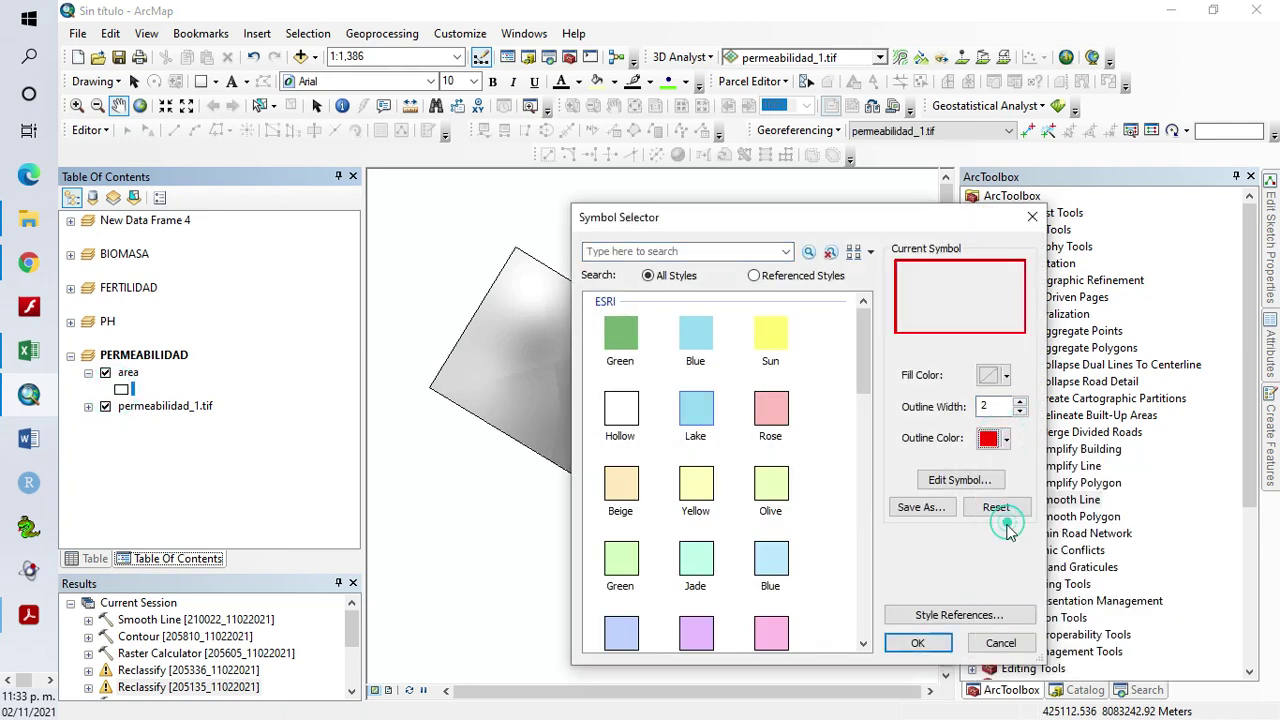
left_click(917, 642)
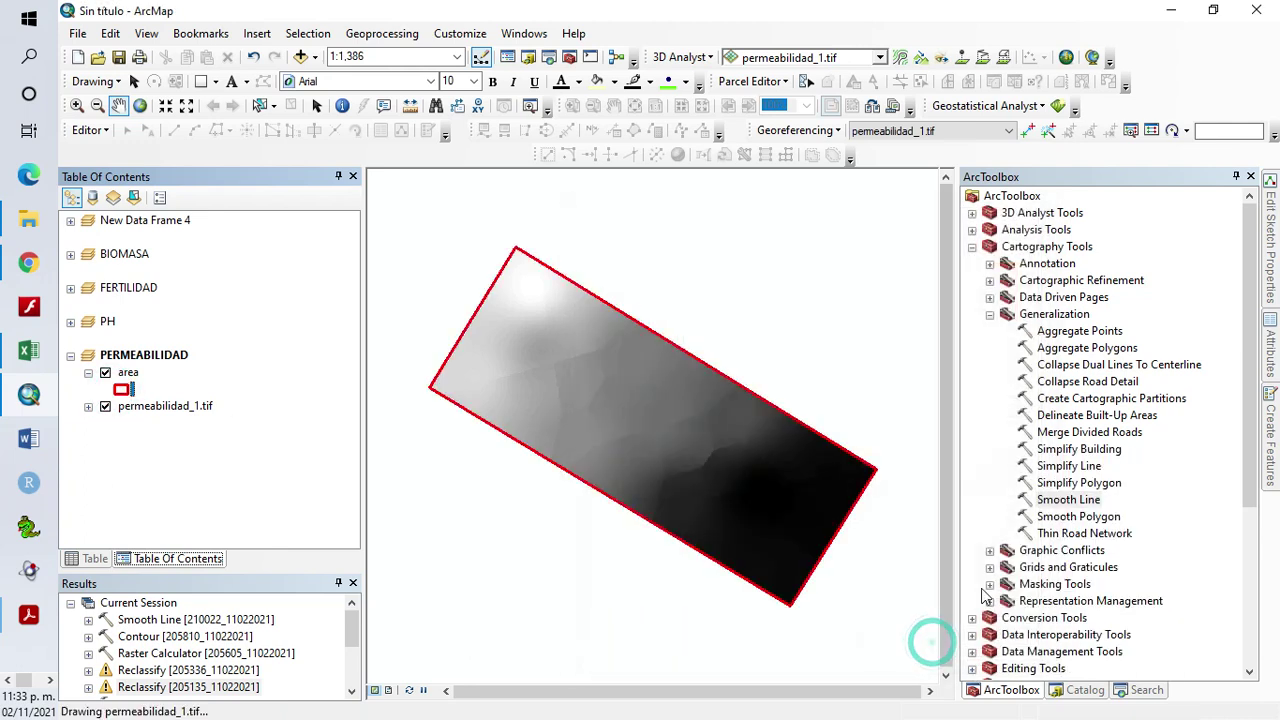
Expand the permeabilidad_1.tif legend and apply the brown-orange-cream-blue colour ramp to the raster
left_click(88, 406)
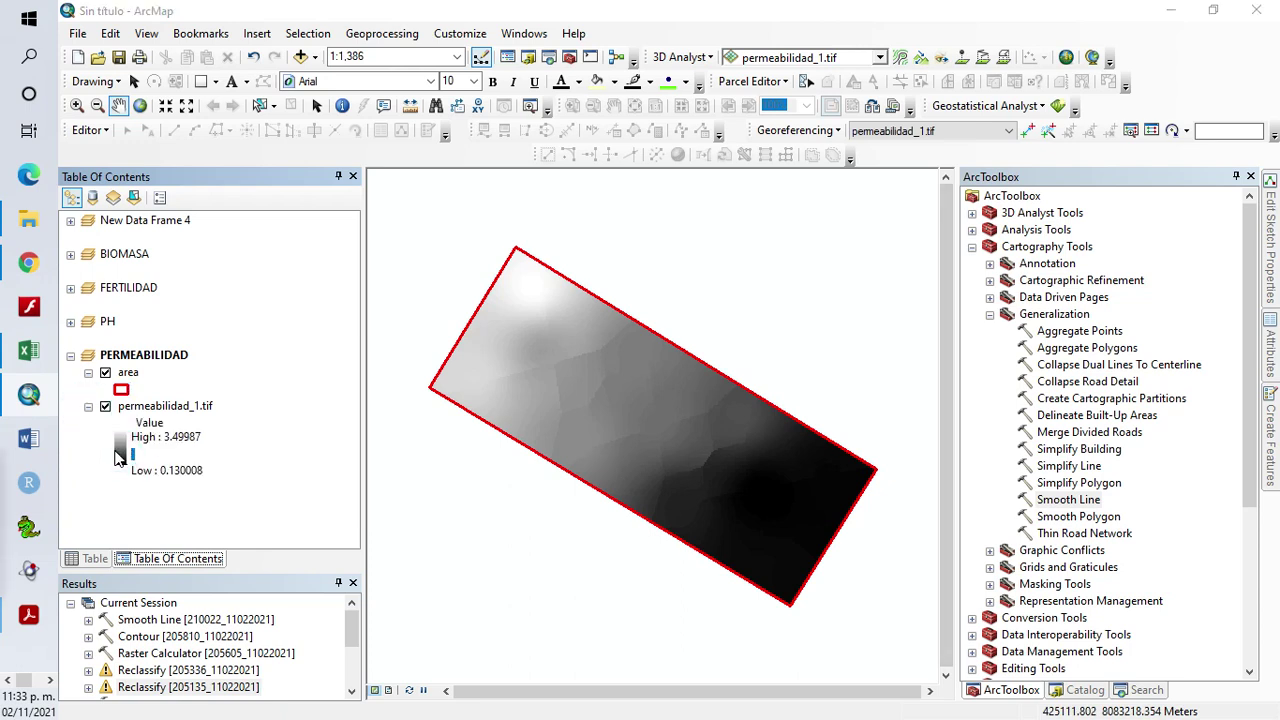
left_click(120, 456)
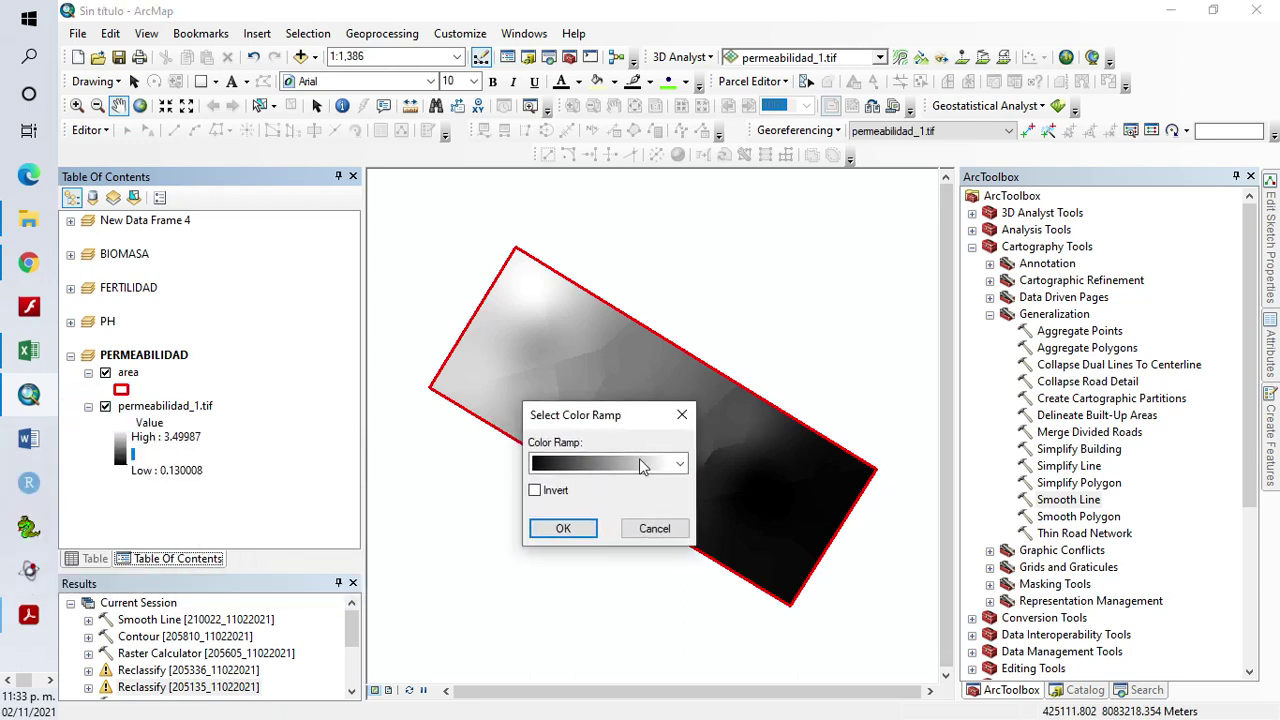
left_click(680, 465)
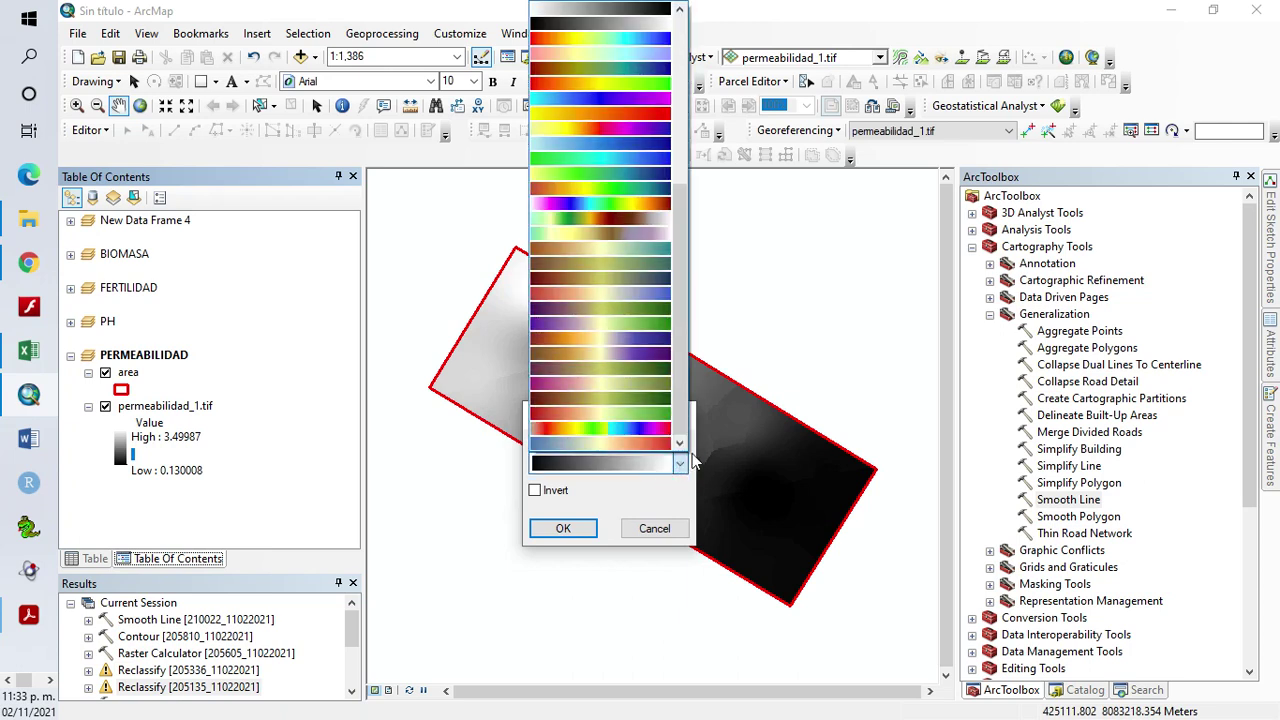
left_click(648, 346)
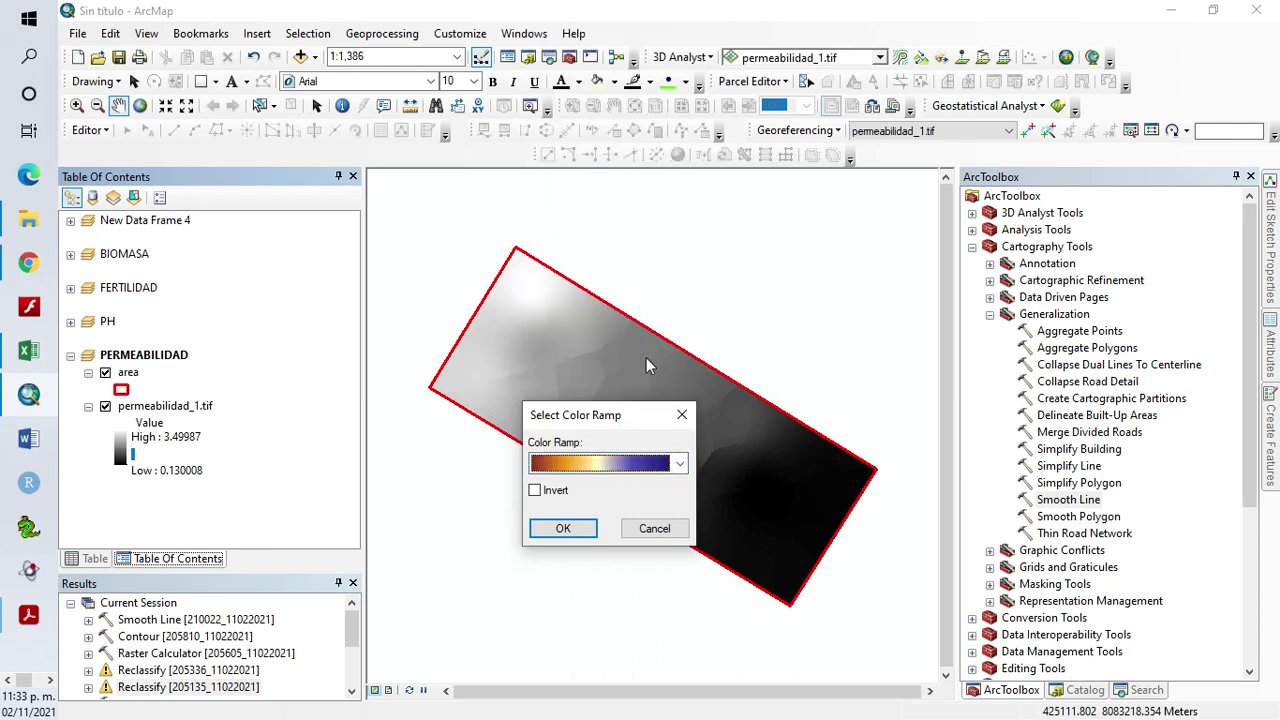
left_click(566, 528)
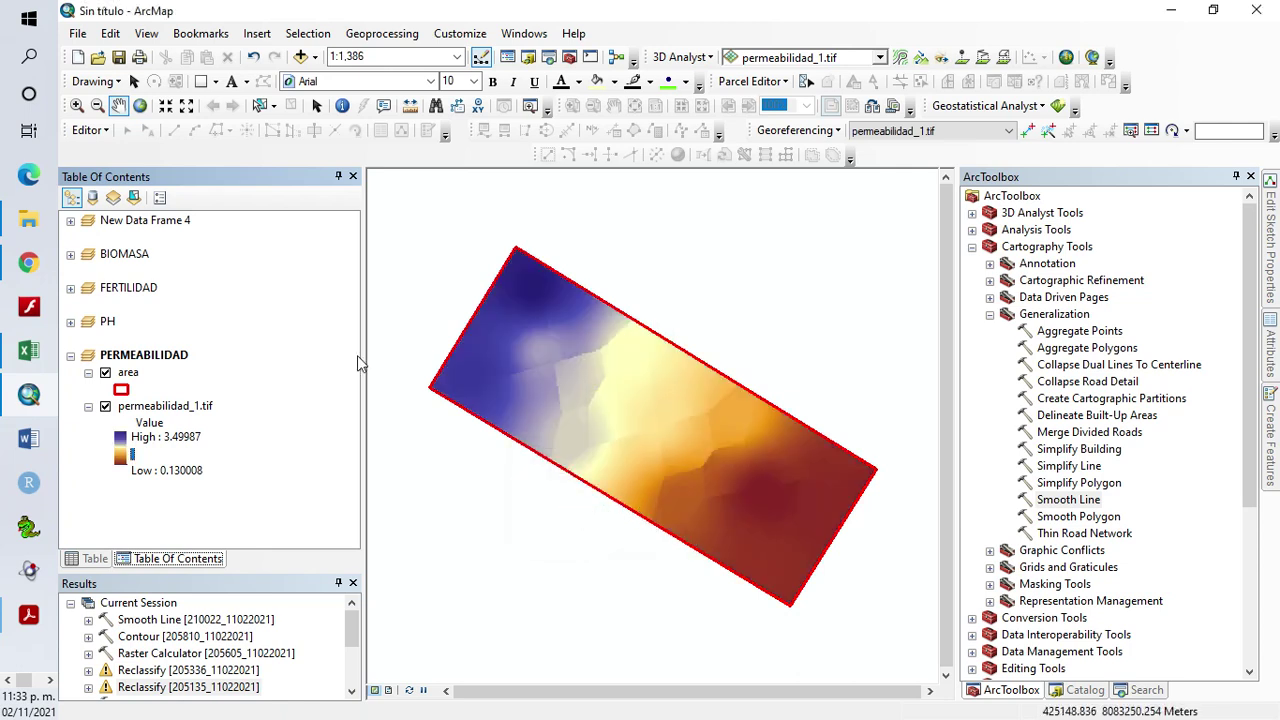
Apply the yellow-green-dark blue colour ramp to permeabilidad_1.tif with its colours inverted
left_click(119, 456)
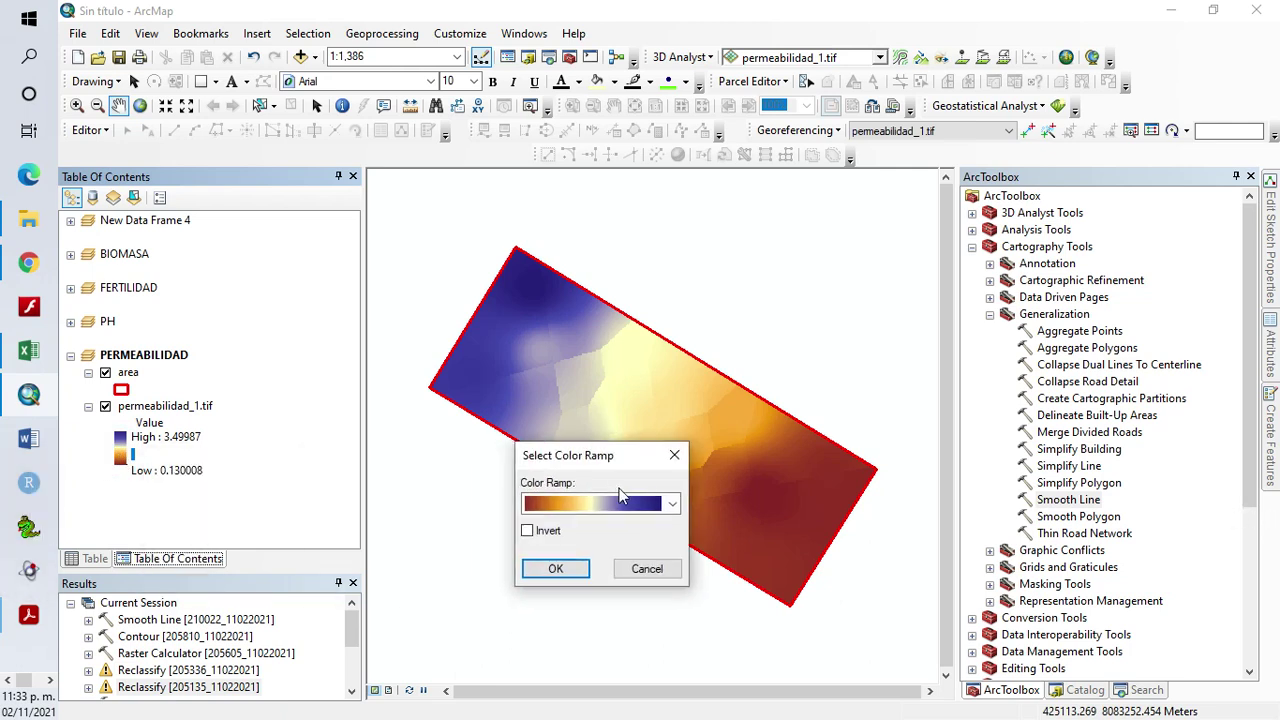
left_click(675, 503)
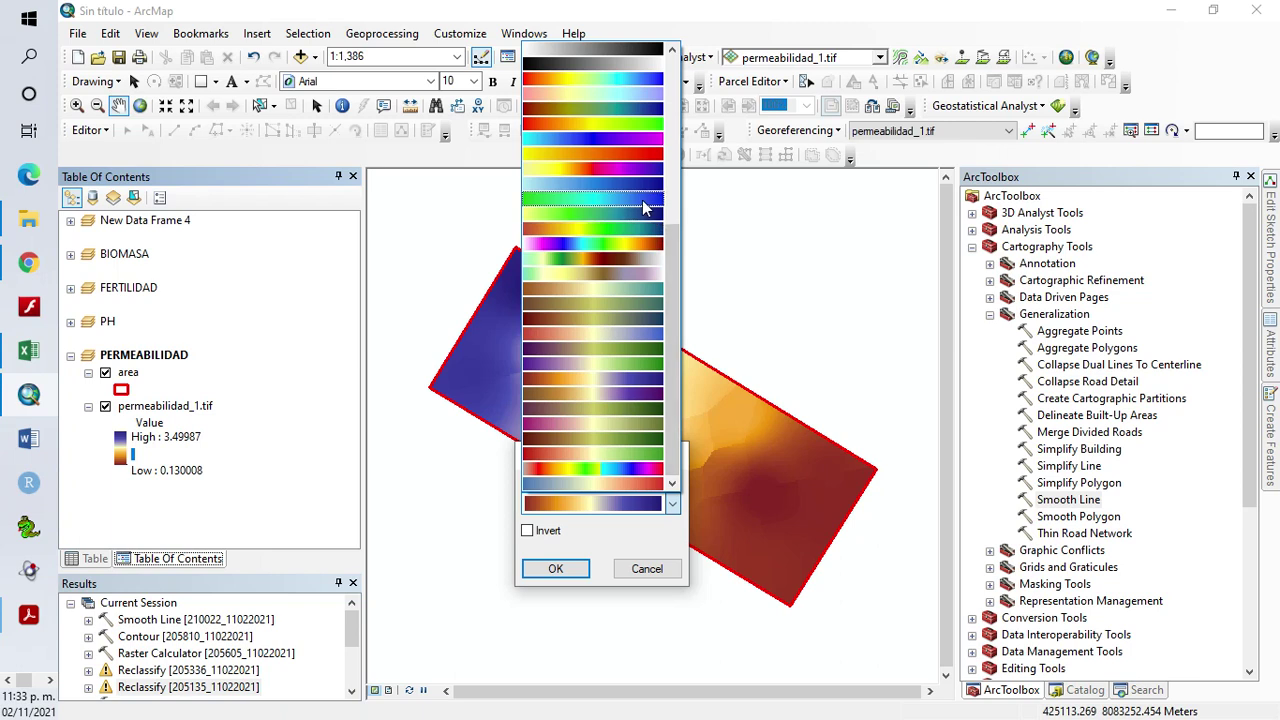
left_click(642, 217)
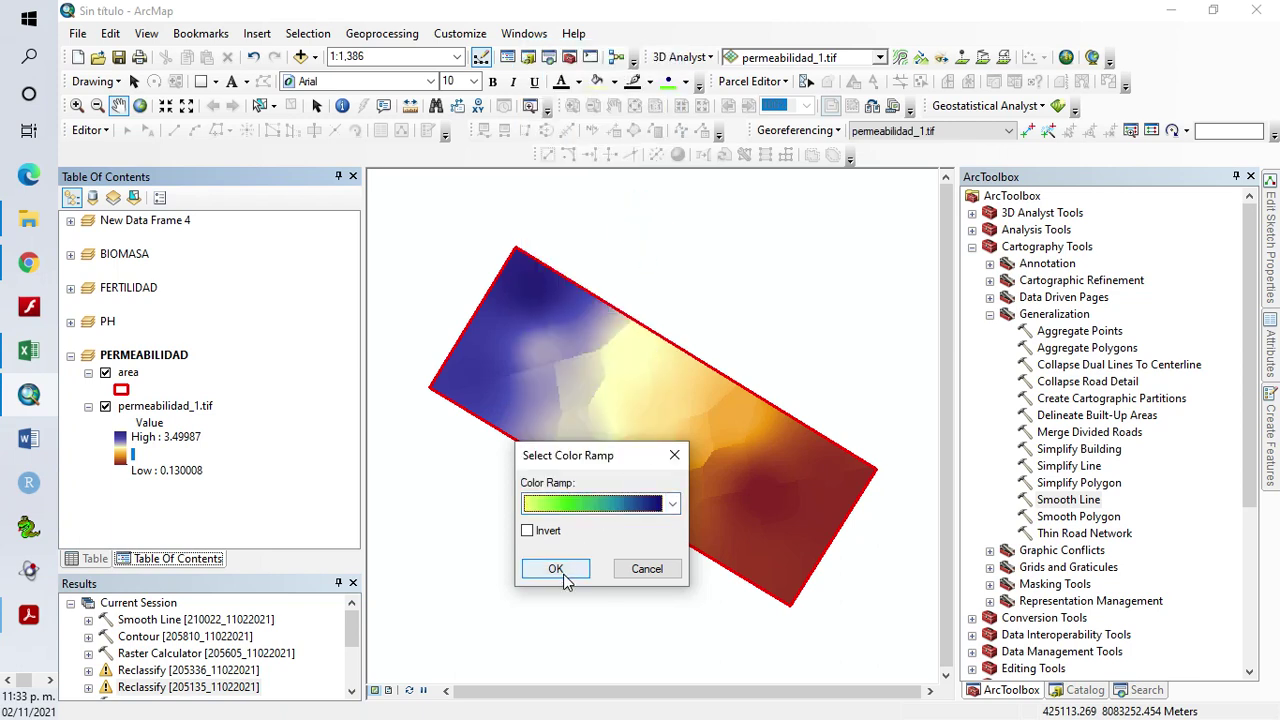
left_click(527, 531)
left_click(545, 567)
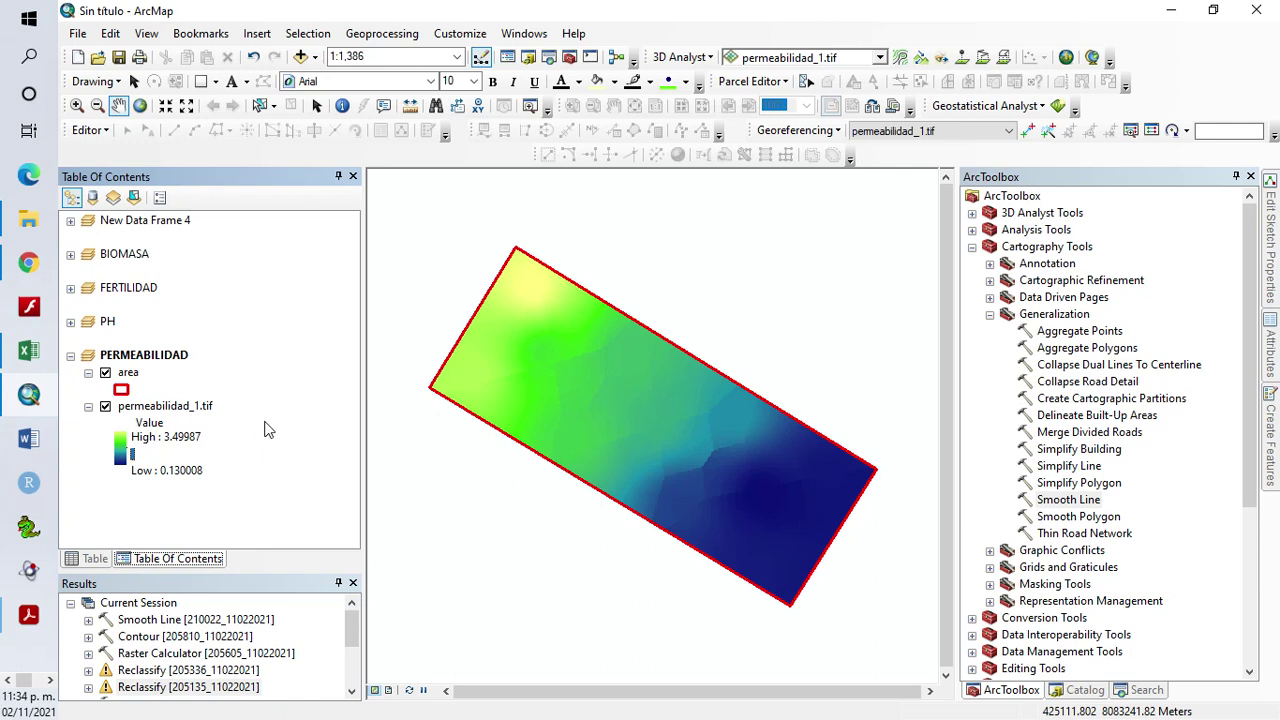
Rename the legend heading of permeabilidad_1.tif as cm3/hr and collapse the PERMEABILIDAD data frame
left_click(156, 430)
left_click(156, 428)
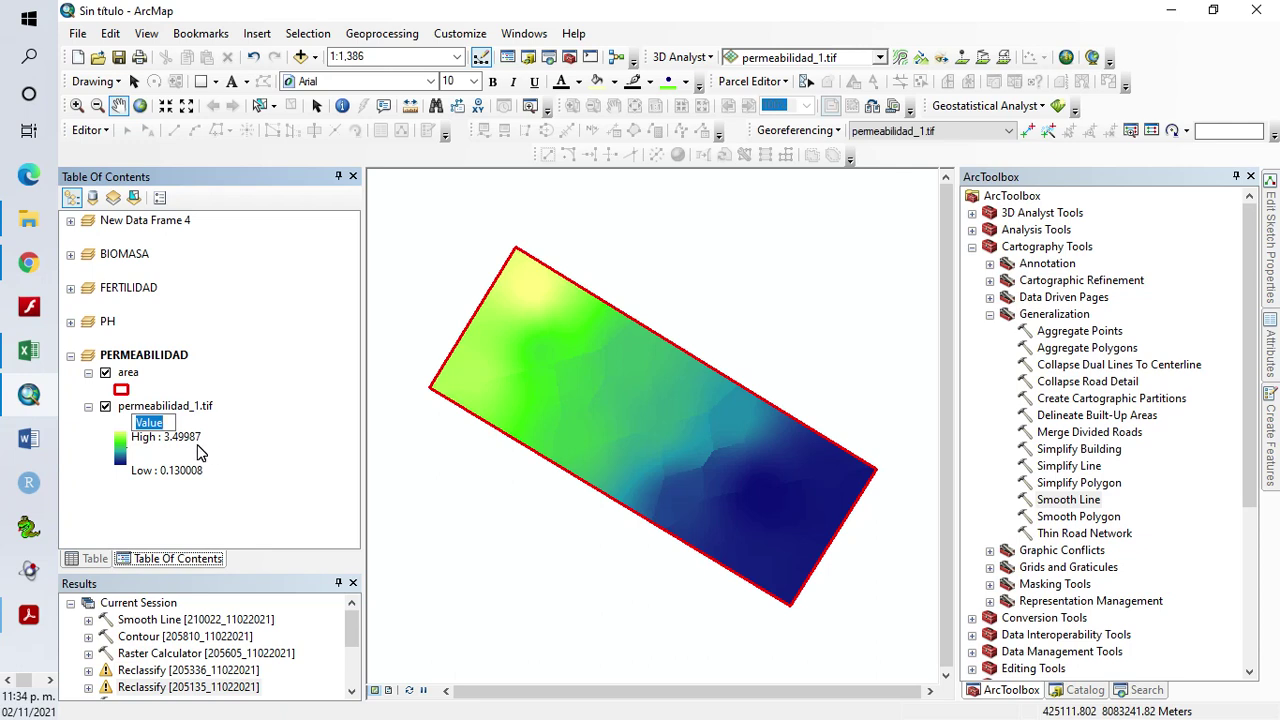
type("cm3/hr")
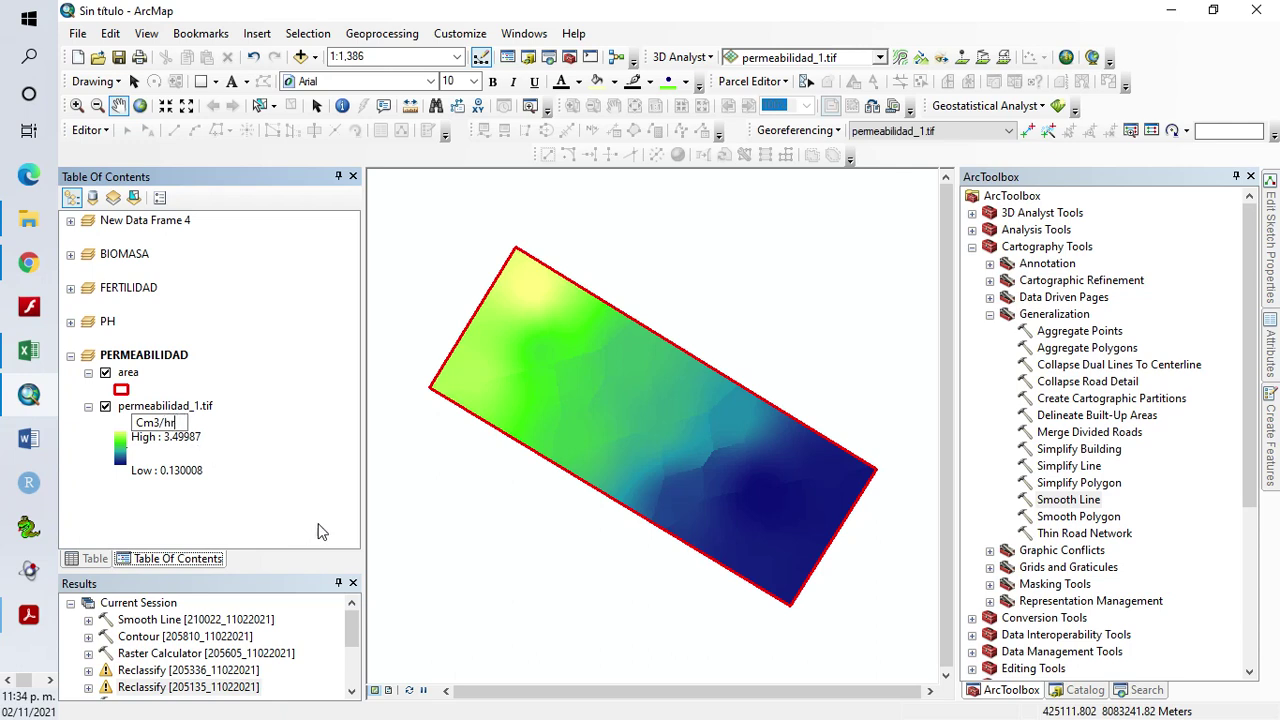
left_click(145, 422)
key("BackSpace")
type("c")
key("Return")
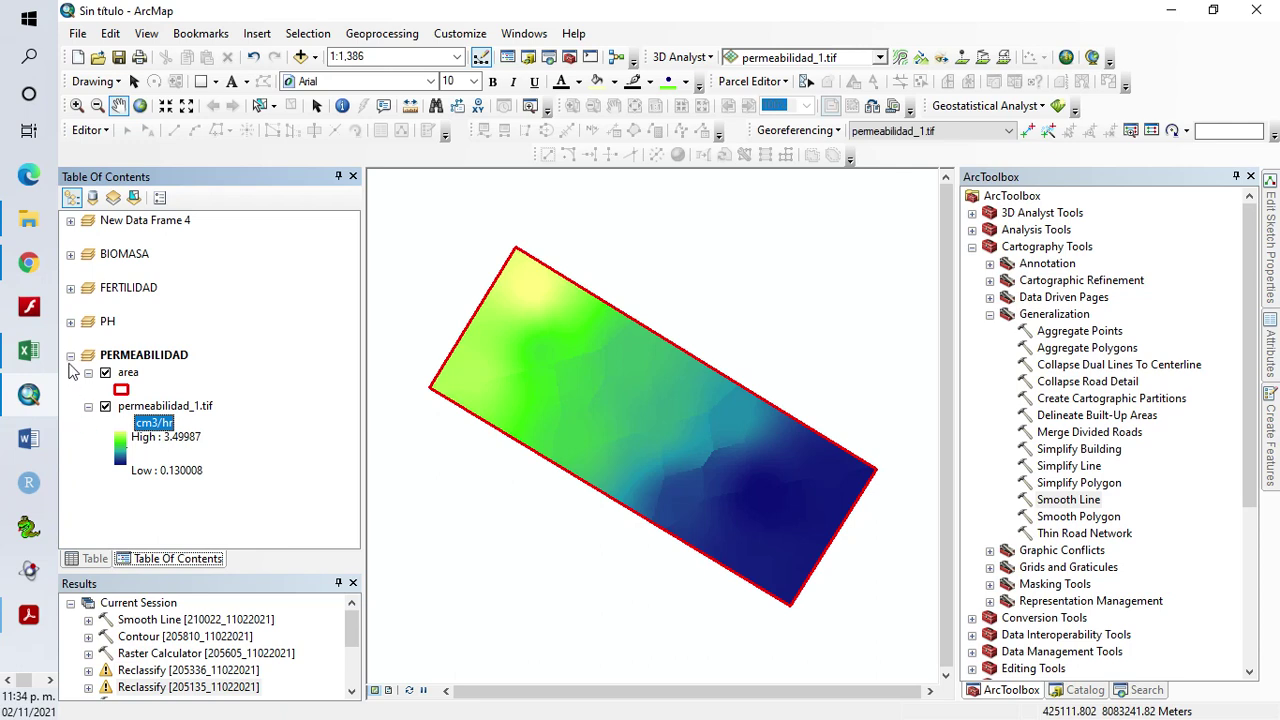
left_click(70, 356)
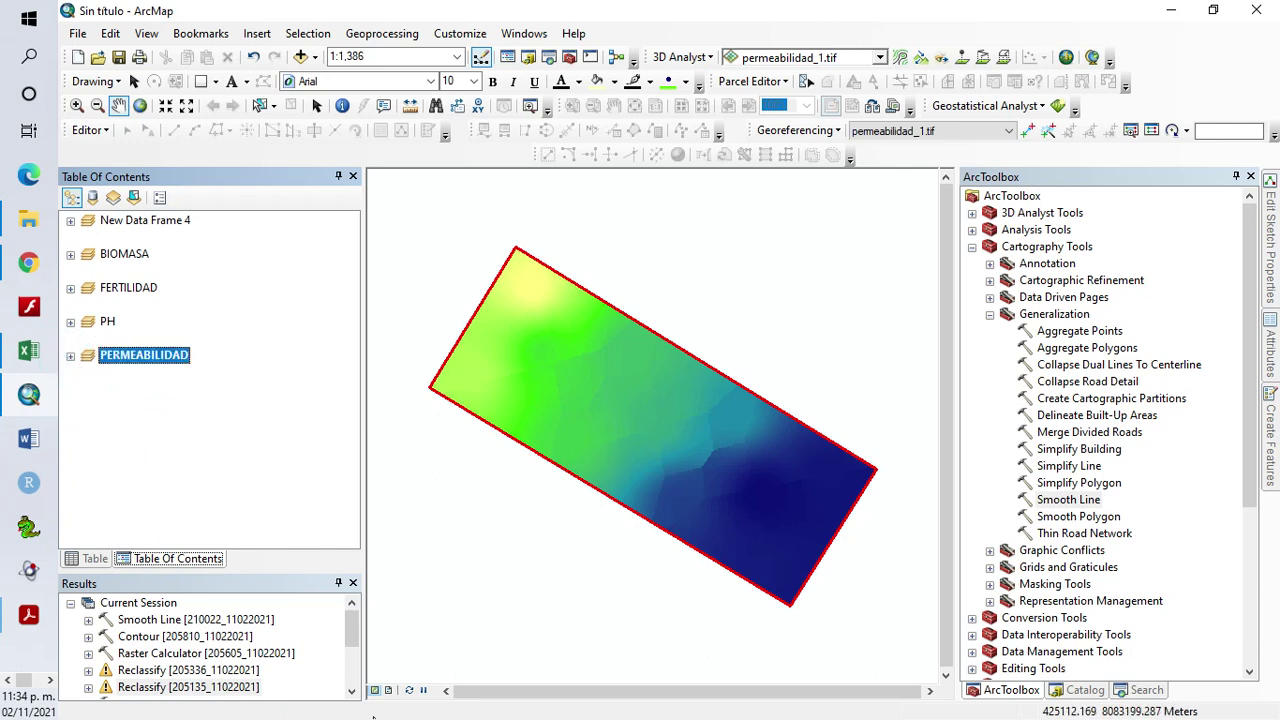
Switch the map to layout view and collapse the Current Session geoprocessing results
left_click(388, 690)
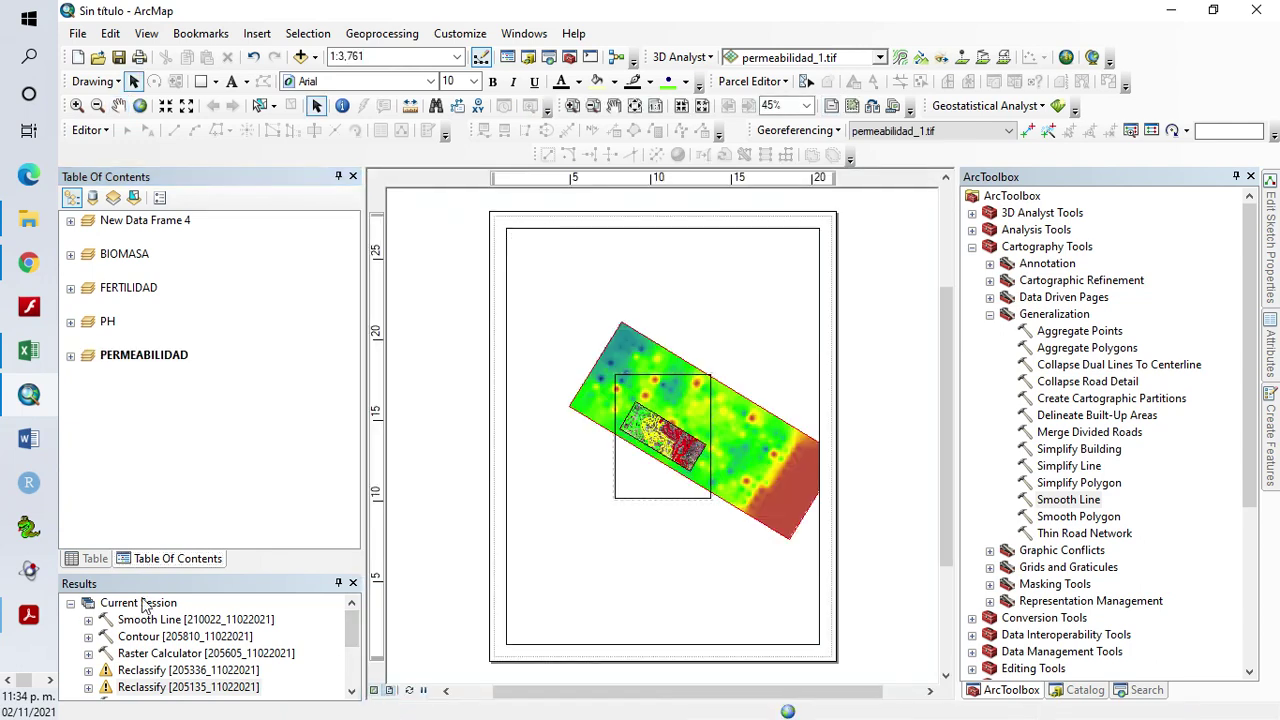
left_click(71, 606)
left_click(71, 604)
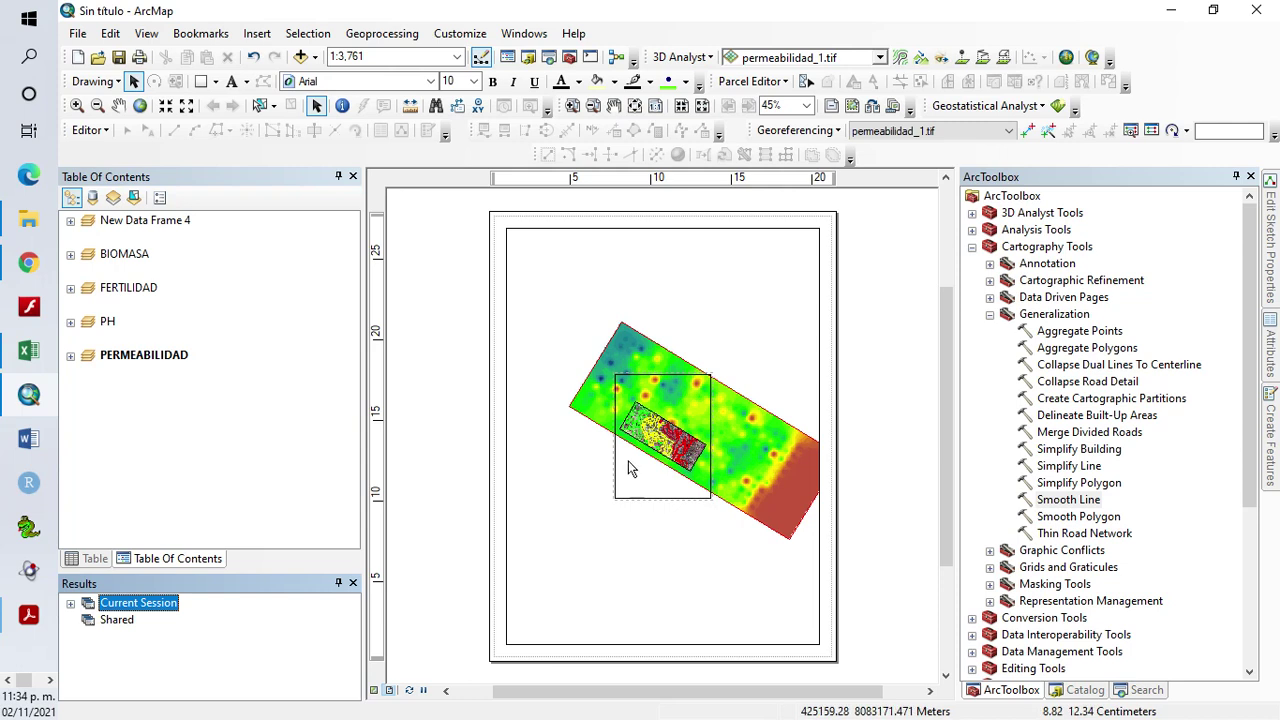
Set the paper orientation of the layout page to Landscape
left_click(79, 36)
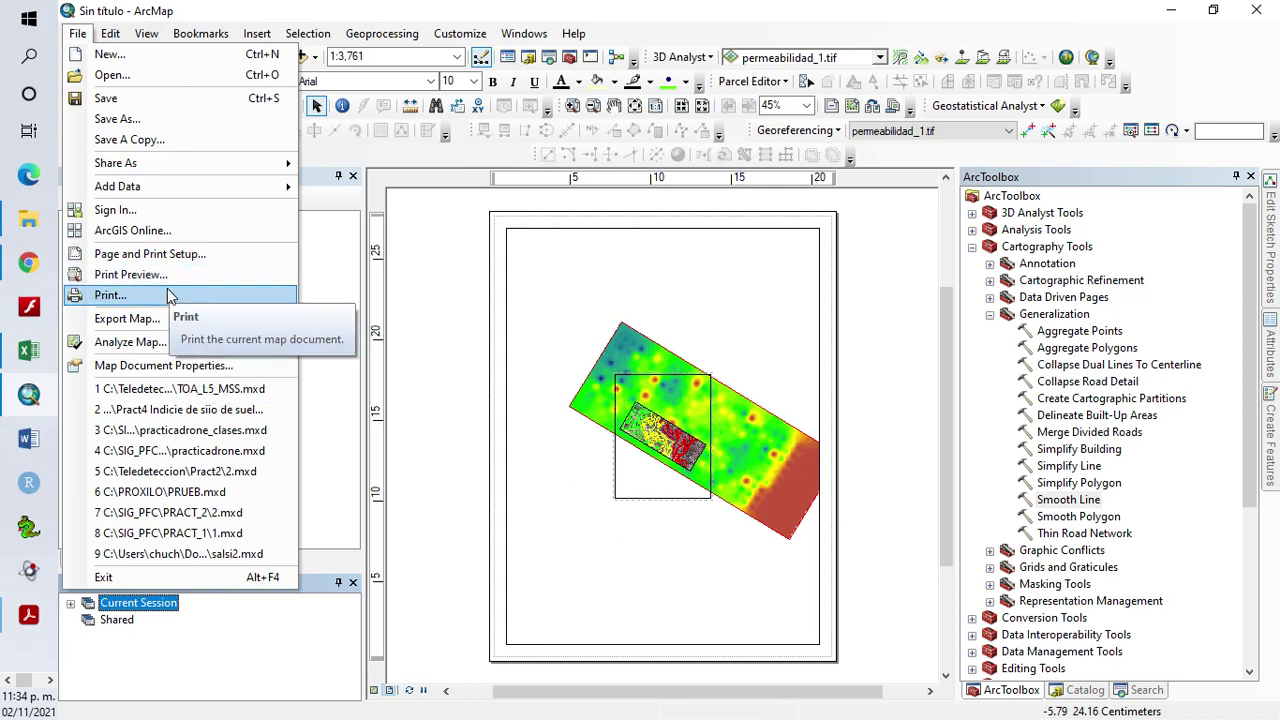
left_click(165, 255)
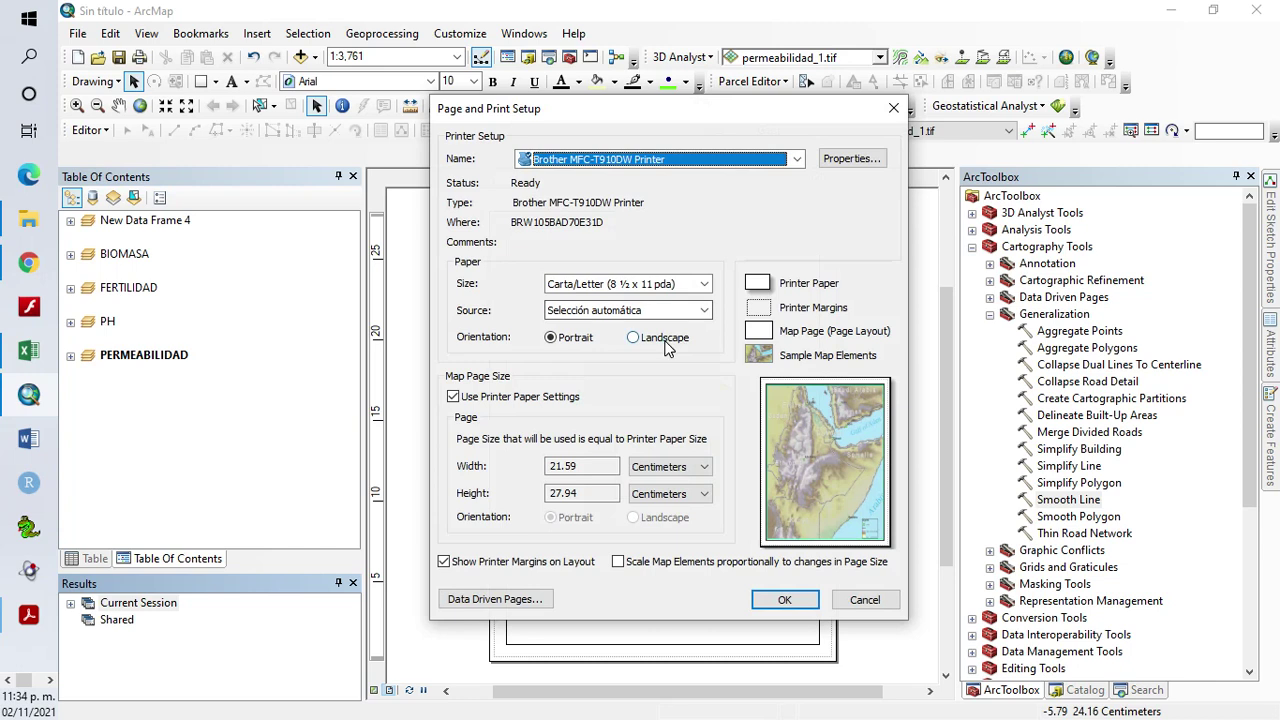
left_click(665, 340)
left_click(786, 600)
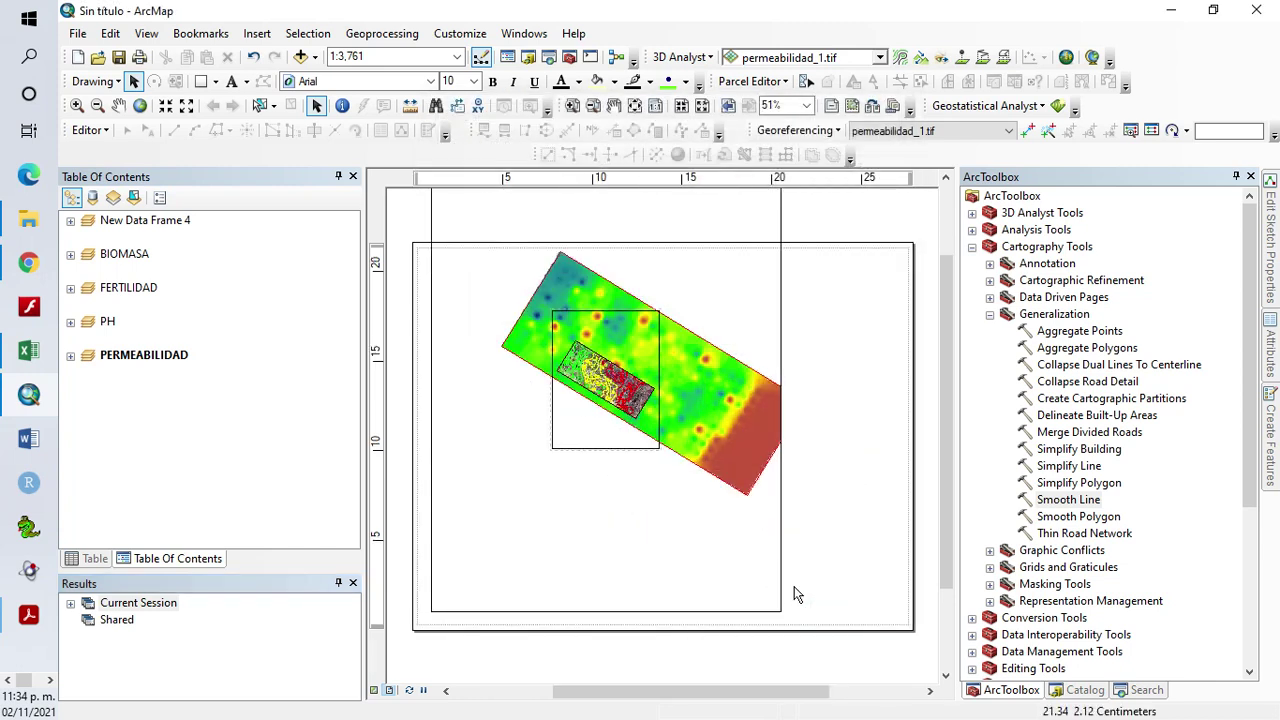
Move the stacked New Data Frame 4, PERMEABILIDAD and PH frames to the page's right edge and FERTILIDAD to its lower-left corner
left_click(600, 389)
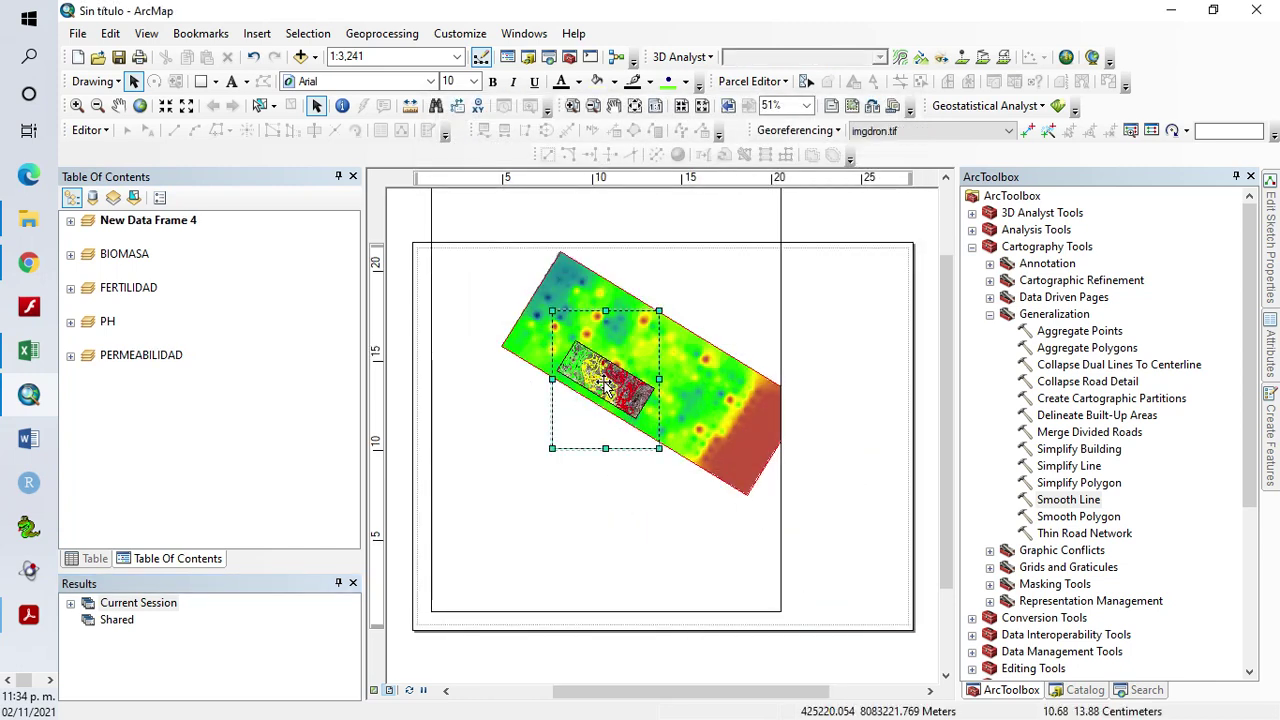
left_click_drag(655, 376, 846, 257)
left_click(604, 389)
left_click(604, 389)
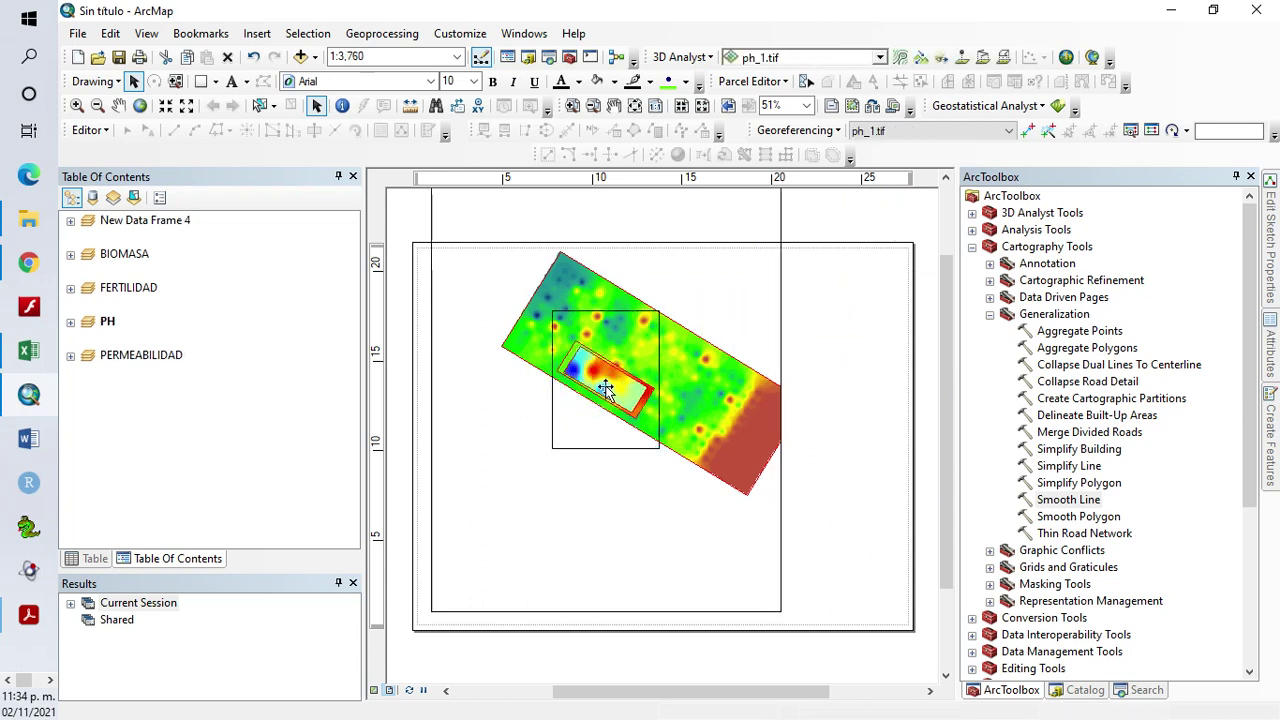
left_click(626, 420)
left_click_drag(626, 420, 493, 710)
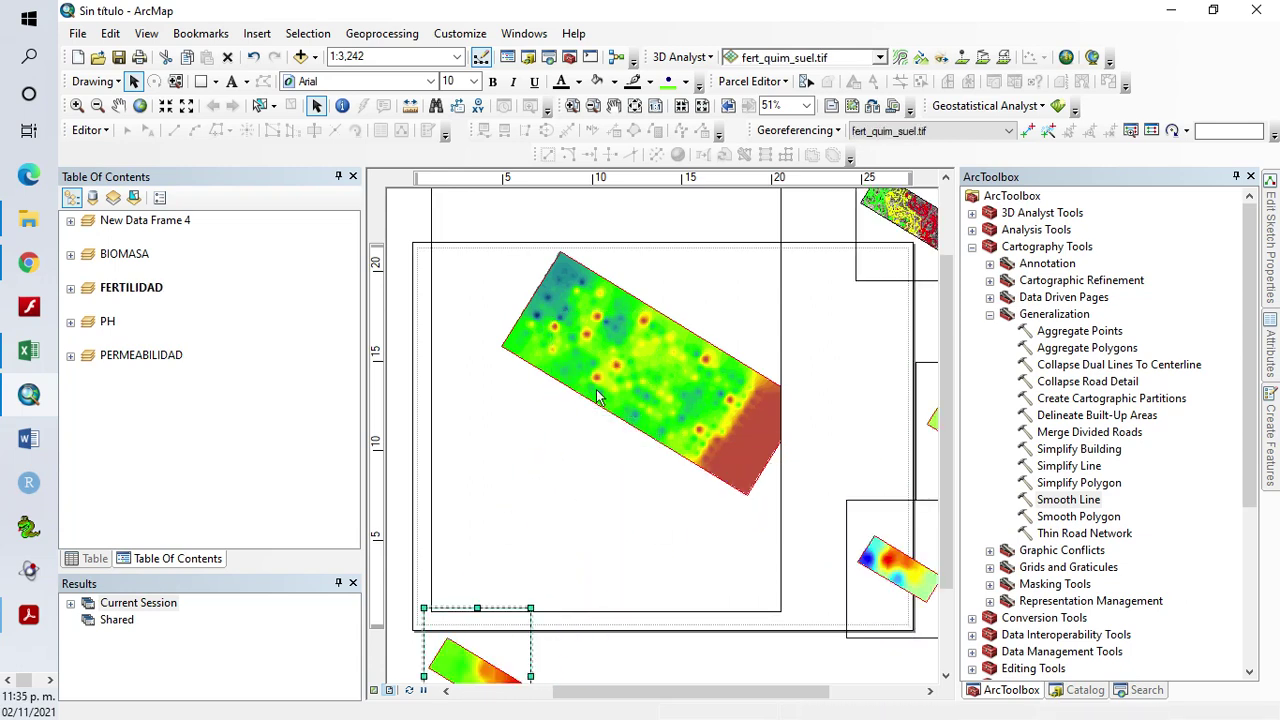
Shrink the large BIOMASA data frame and move it down to the page's lower edge
left_click(560, 375)
left_click_drag(466, 193, 638, 487)
left_click_drag(752, 530, 654, 582)
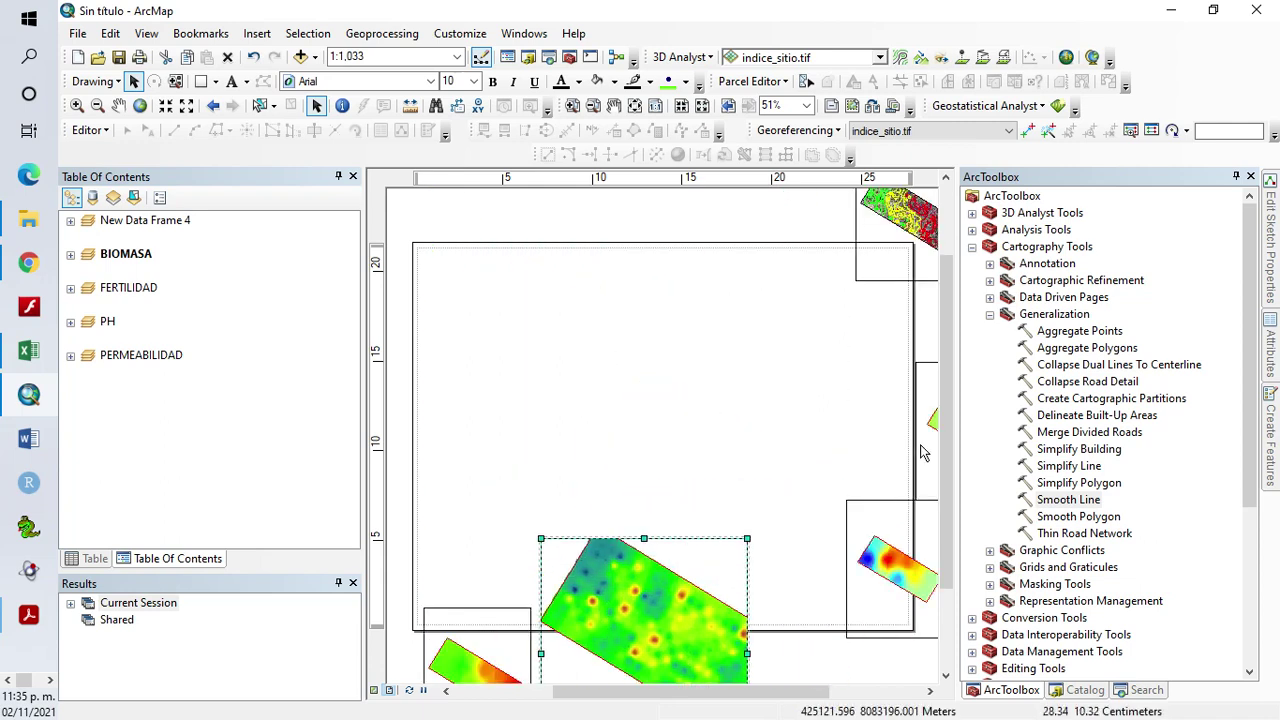
Place New Data Frame 4 enlarged in the page's upper-left corner, with the PERMEABILIDAD frame moved to the page's right edge
left_click_drag(933, 420, 440, 320)
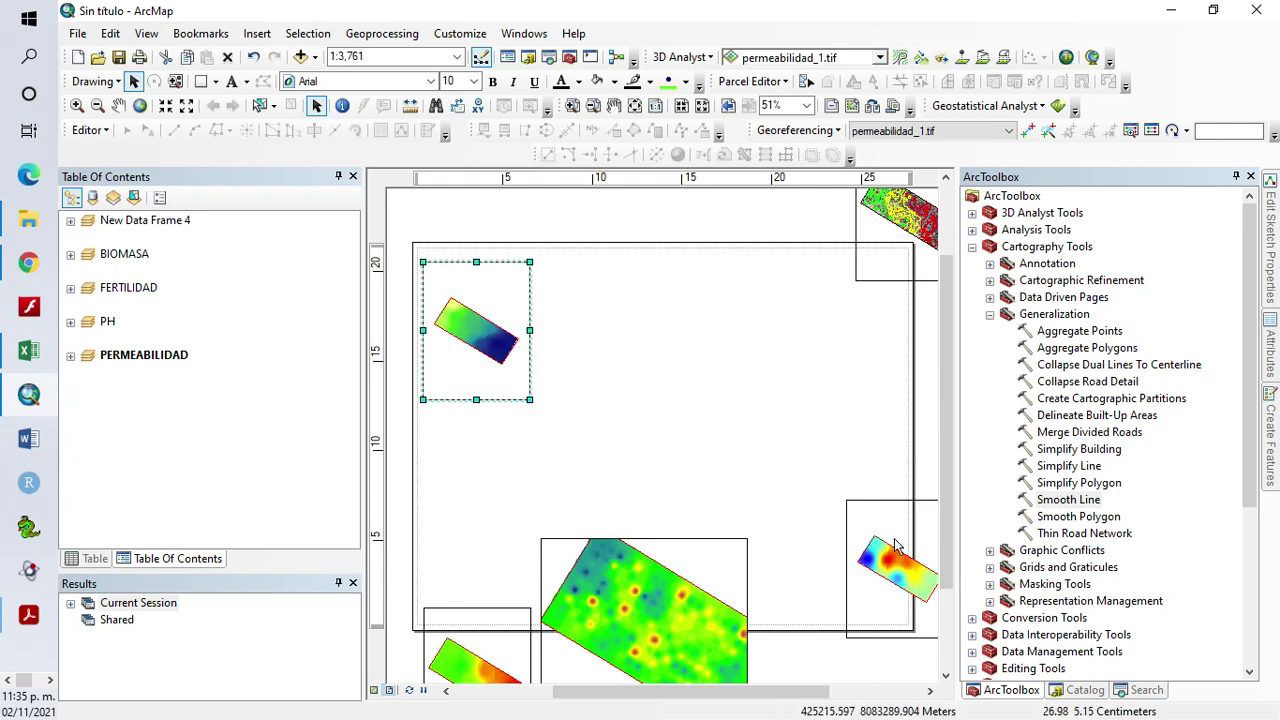
left_click_drag(898, 270, 516, 524)
left_click_drag(512, 340, 912, 363)
left_click_drag(527, 455, 474, 301)
left_click_drag(531, 394, 633, 492)
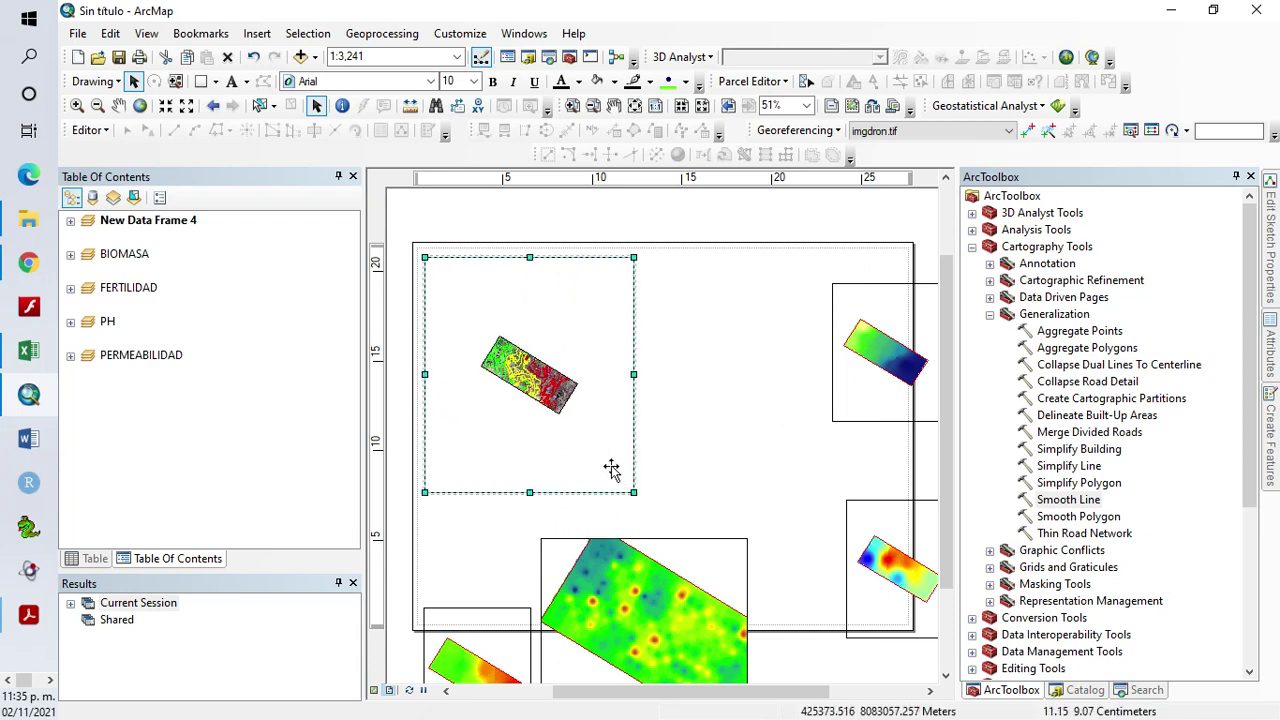
Enlarge New Data Frame 4 from its lower-right corner and fit its map to the full extent
left_click(143, 108)
left_click_drag(633, 492, 681, 506)
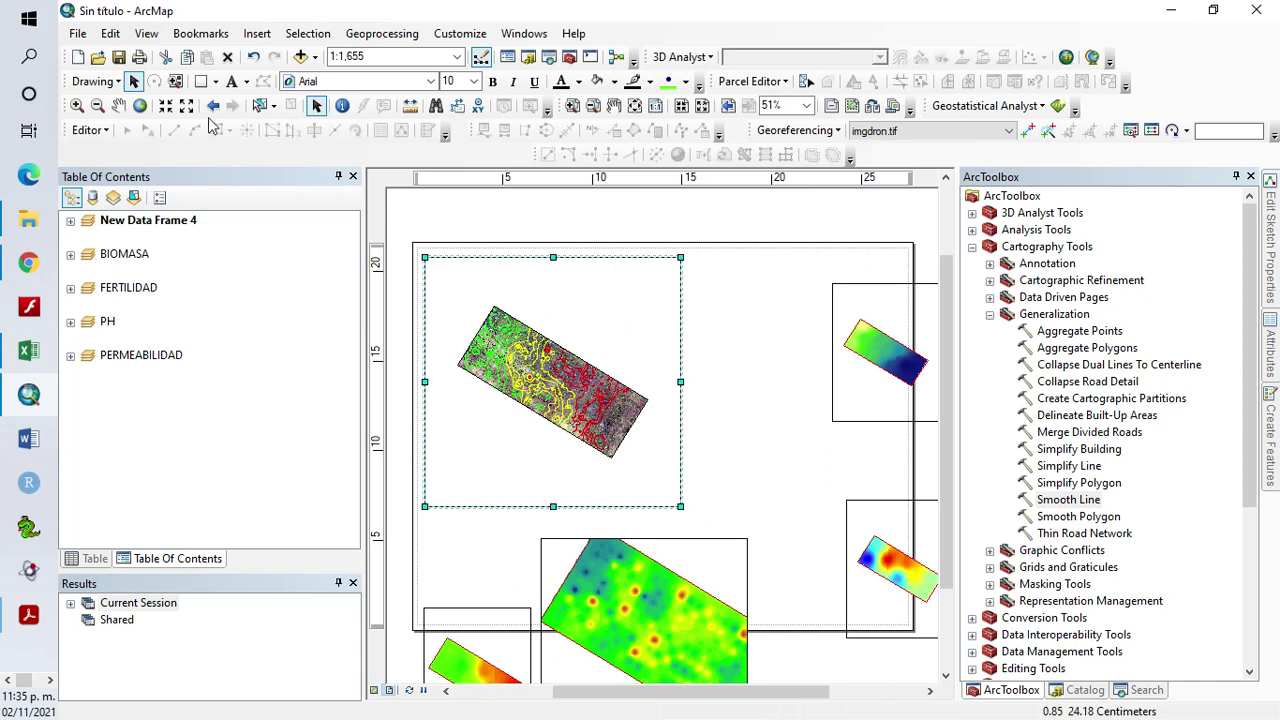
left_click(141, 106)
Move the PERMEABILIDAD and PH frames side by side into the page's upper-right area, beside New Data Frame 4
left_click(878, 378)
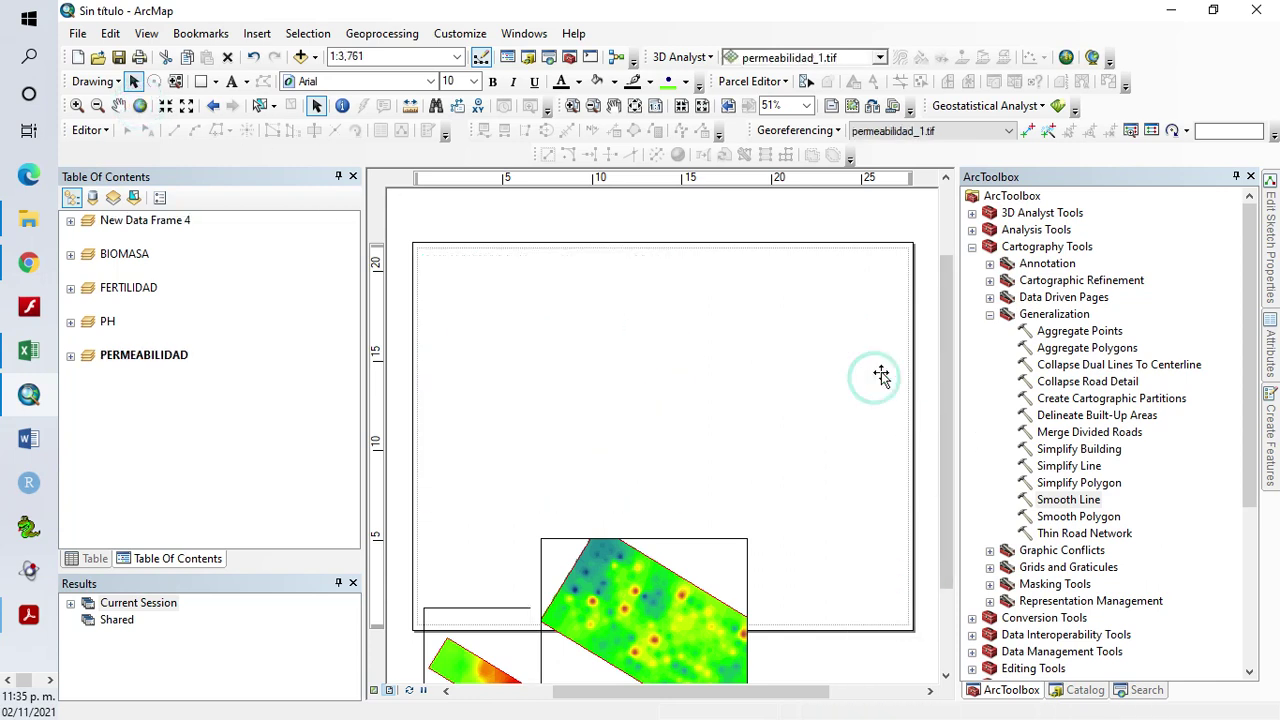
left_click_drag(857, 368, 758, 354)
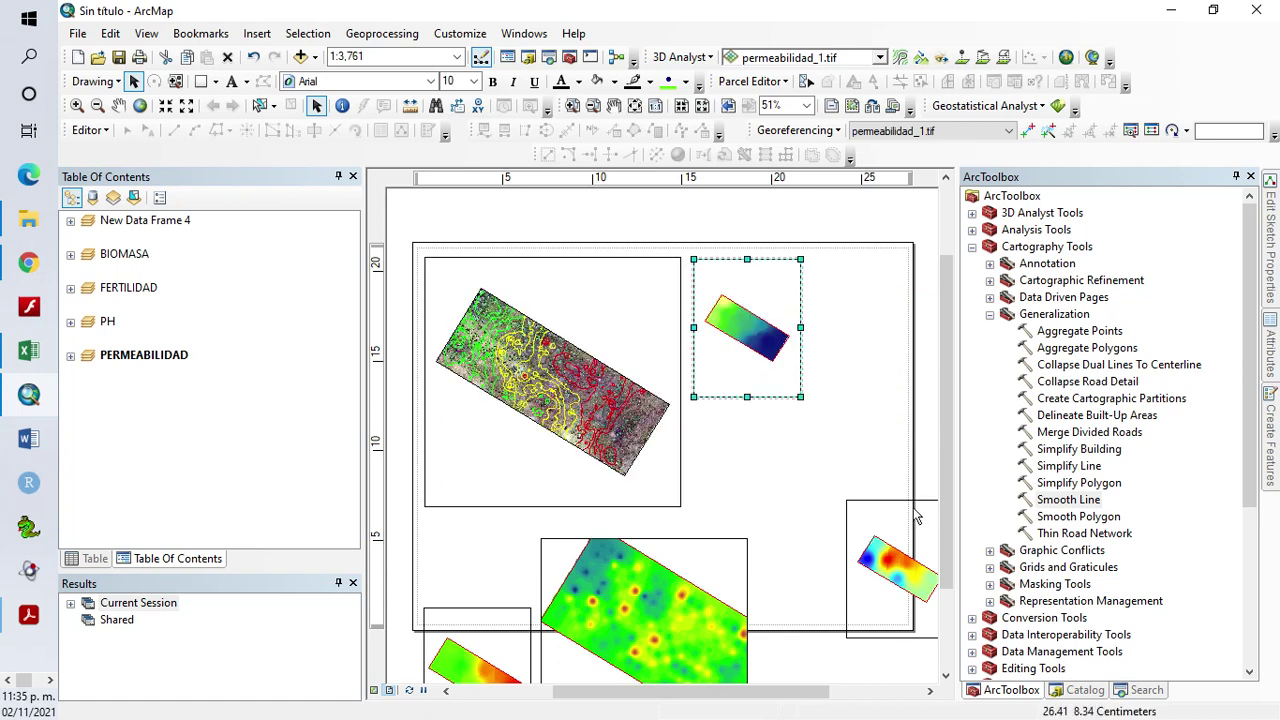
left_click_drag(908, 562, 874, 321)
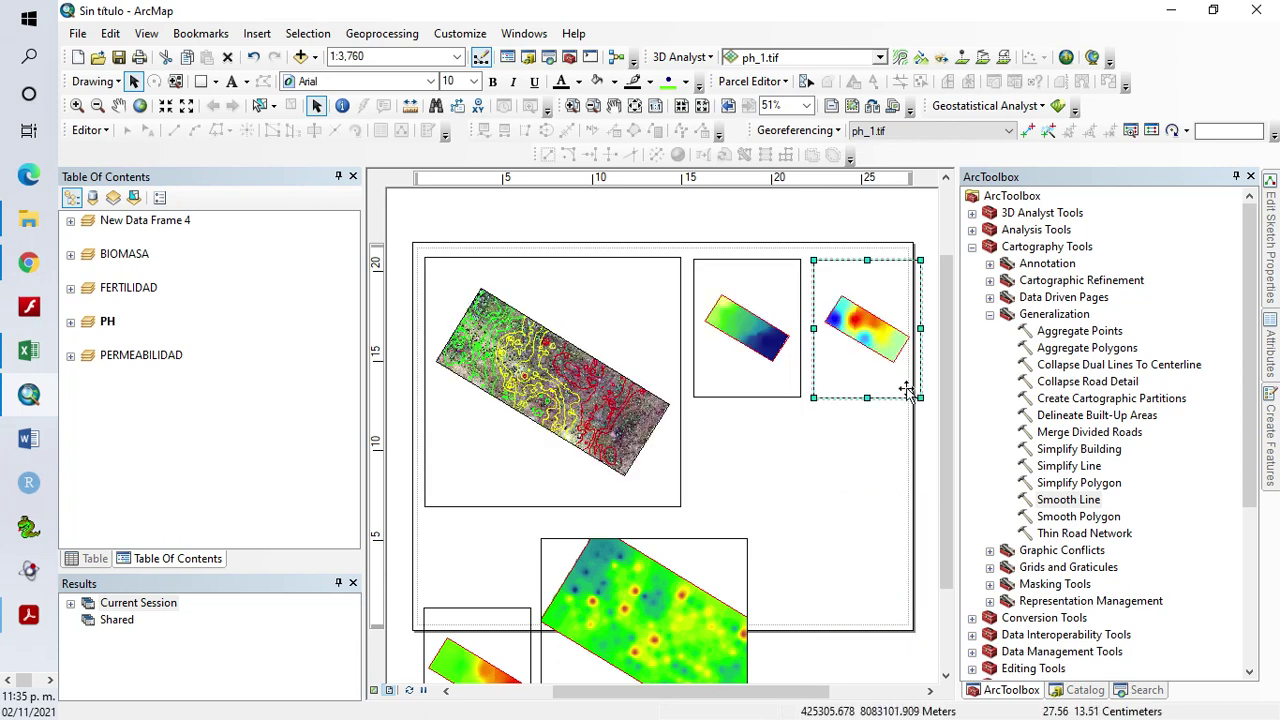
Make the PH and PERMEABILIDAD frames the same size, using PERMEABILIDAD as the reference
left_click(752, 382, "shift")
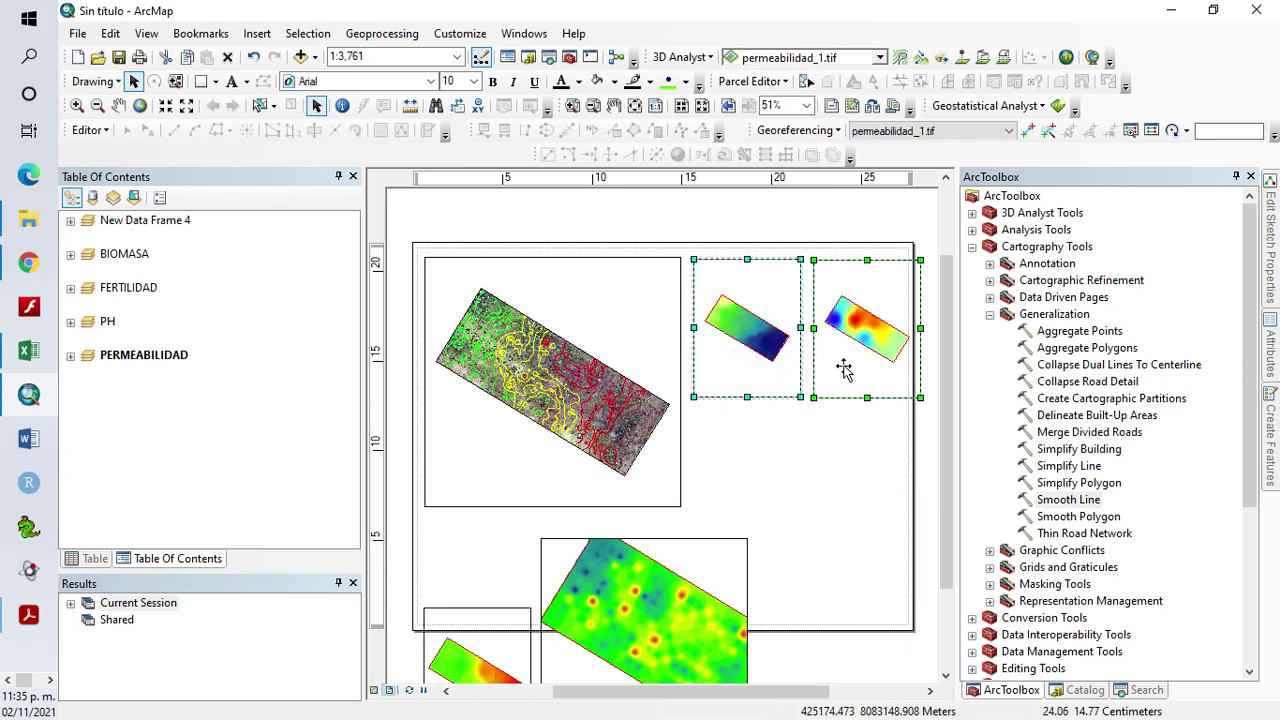
right_click(843, 375)
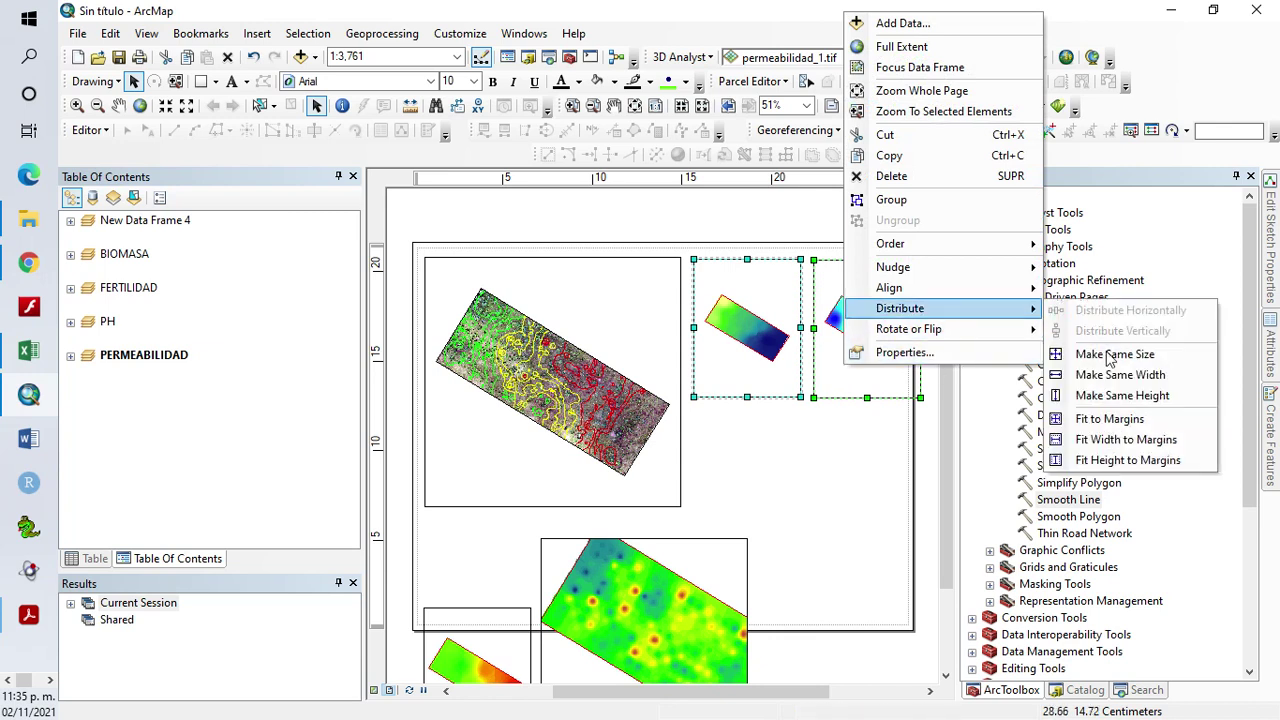
left_click(1118, 358)
left_click(815, 224)
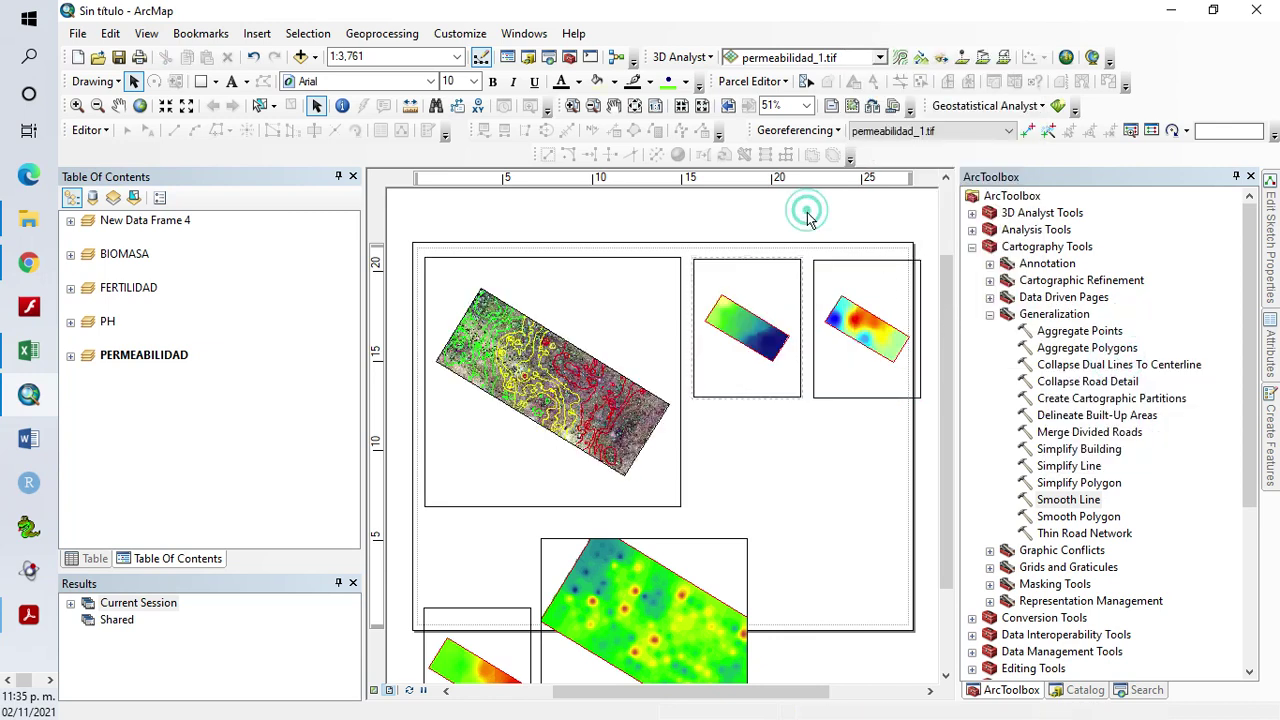
Shift the PERMEABILIDAD and PH frames slightly left so both fit inside the page's right margin
left_click(760, 330)
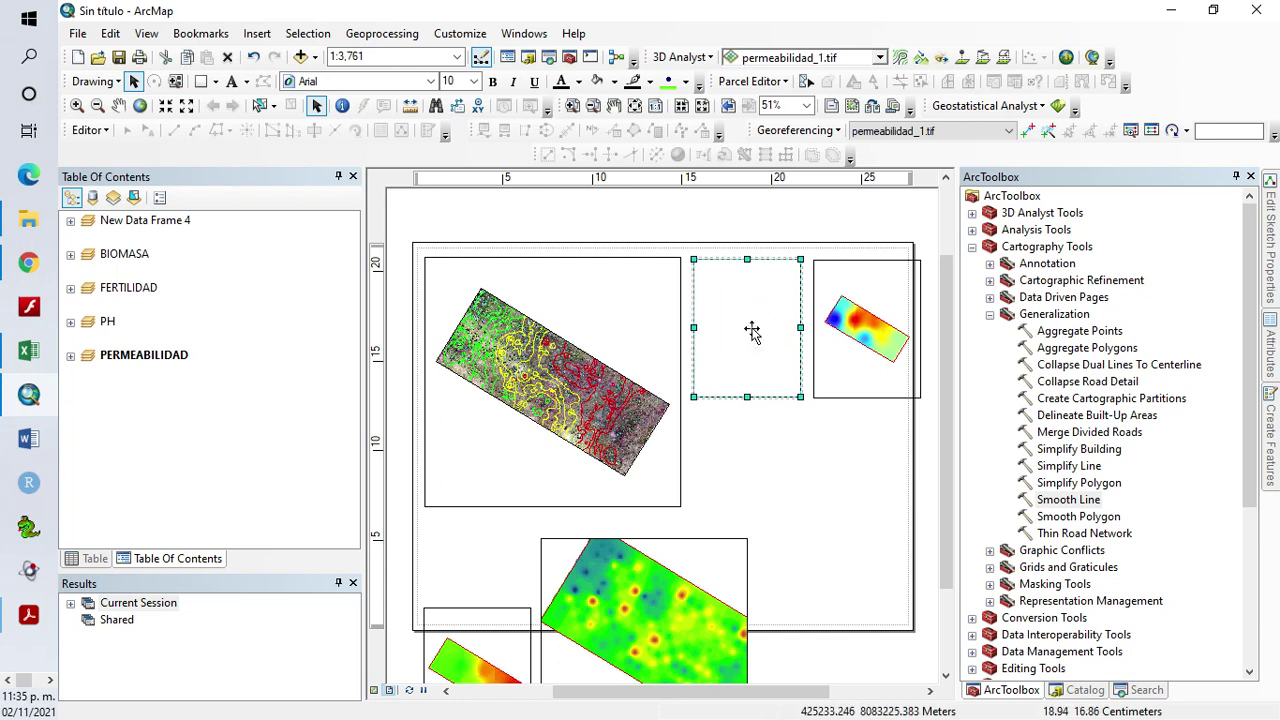
left_click_drag(745, 332, 738, 332)
left_click(871, 350)
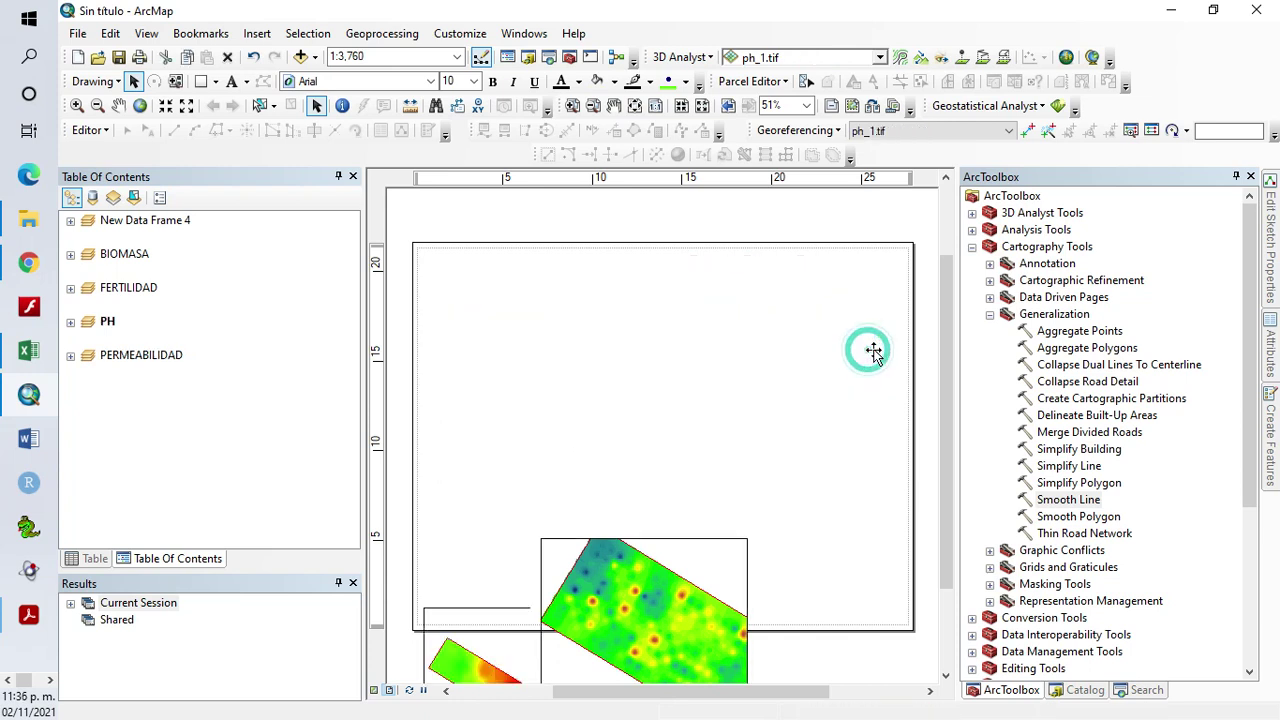
left_click_drag(871, 355, 860, 355)
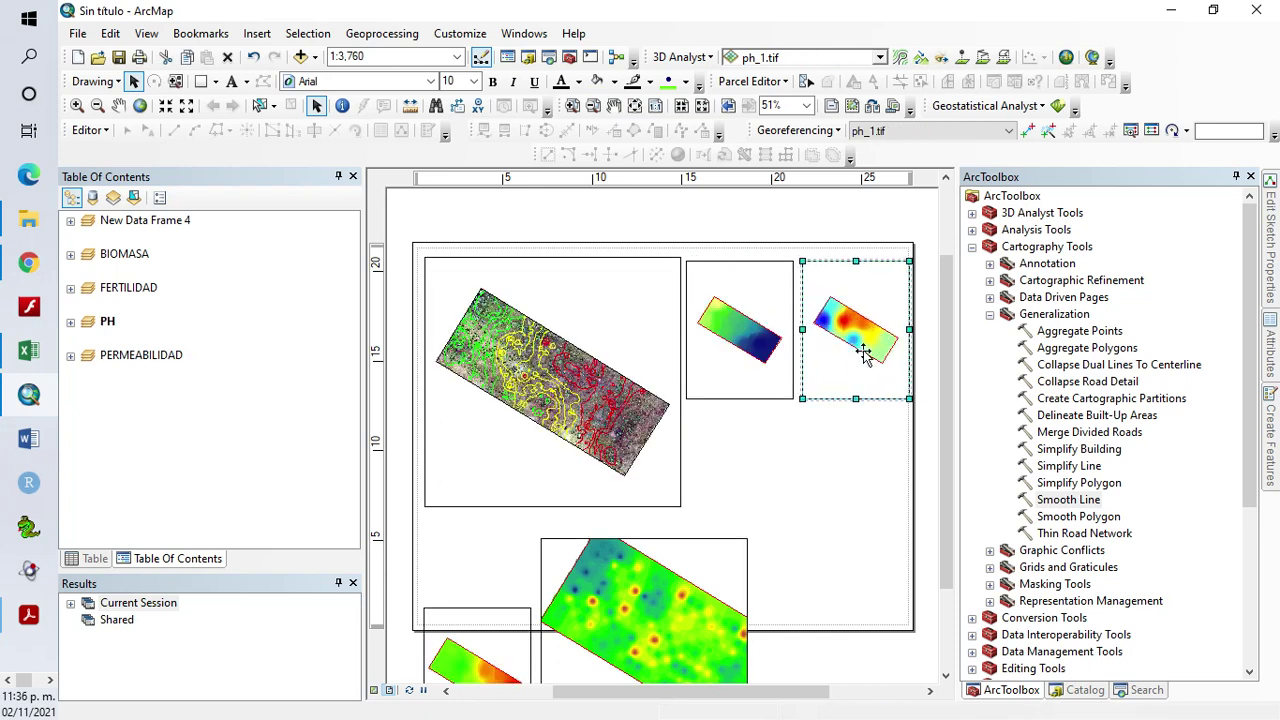
left_click(935, 345)
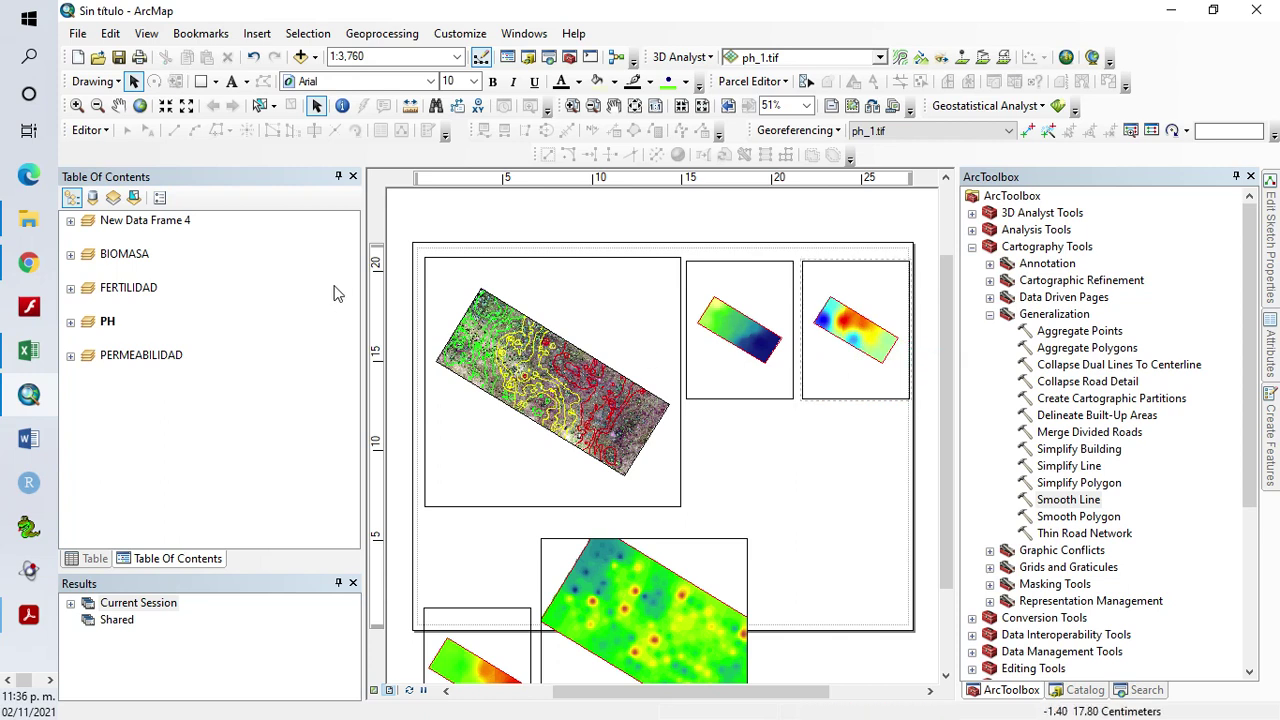
Add a horizontal guide near the page's upper margin and snap the upper edge of New Data Frame 4 to it
left_click(377, 262)
left_click(372, 260)
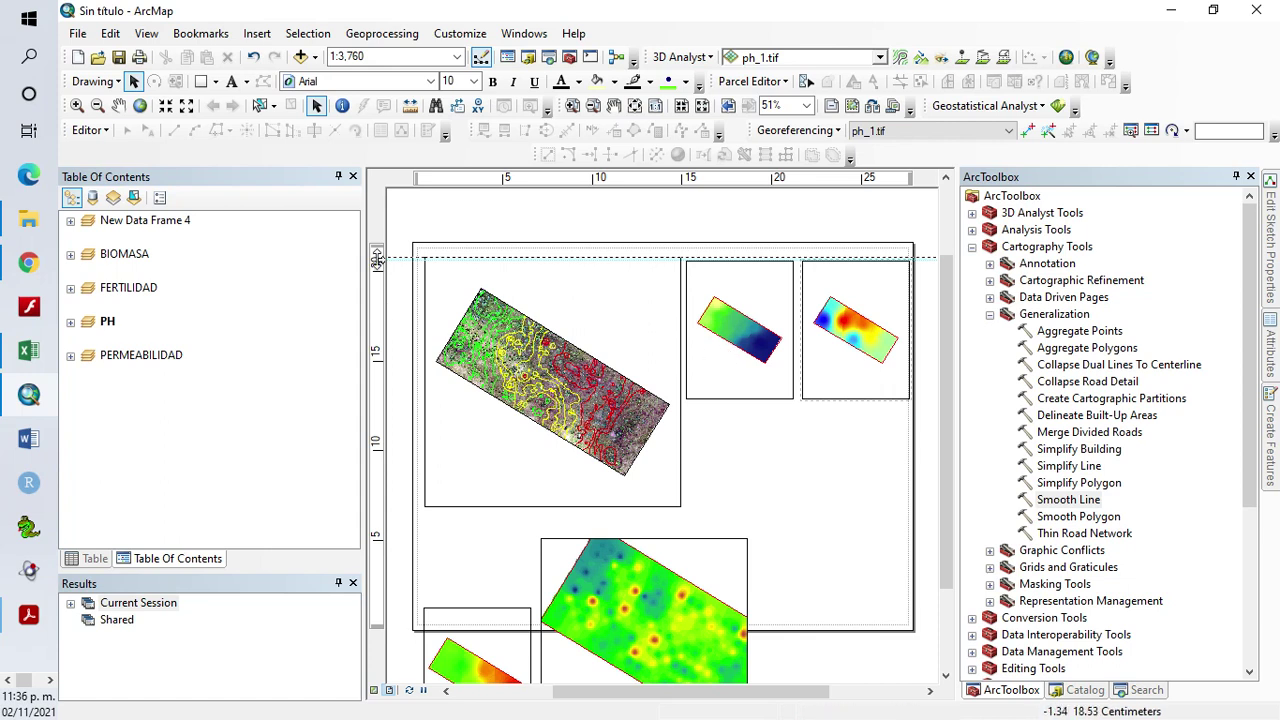
left_click_drag(377, 260, 378, 256)
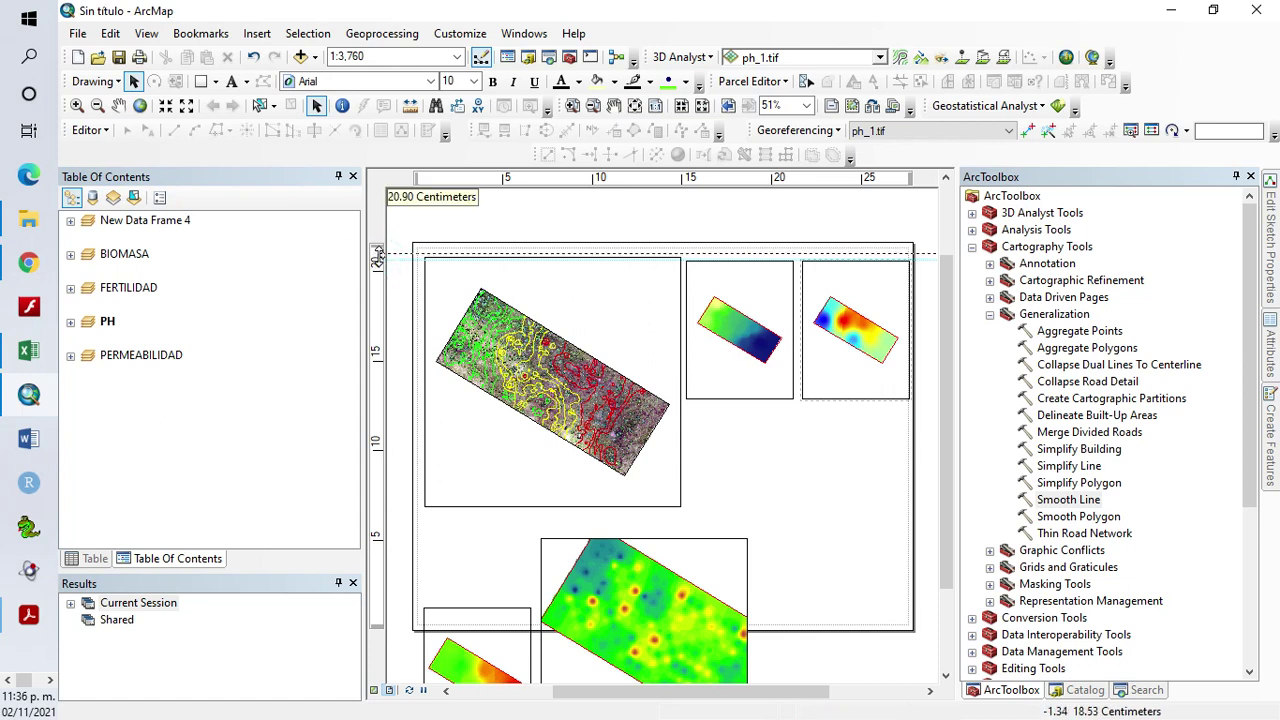
left_click(528, 370)
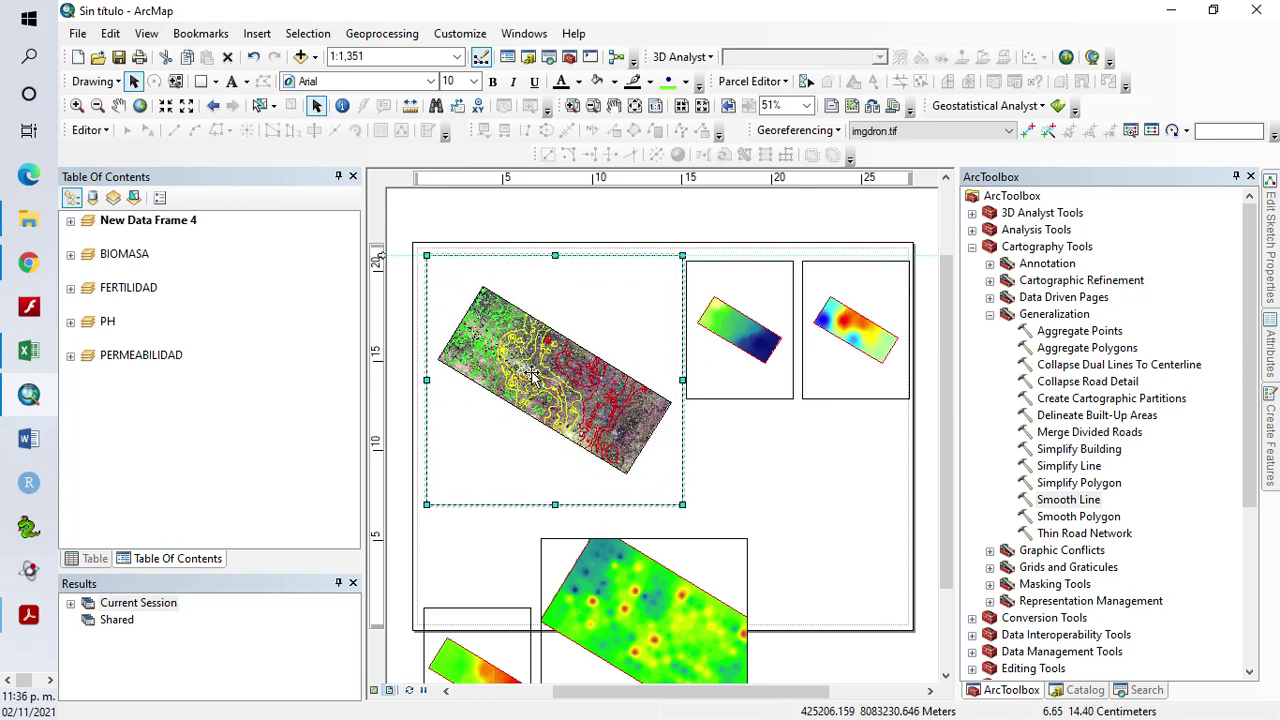
Add a second horizontal guide at about 19.6 cm and snap the upper edges of the PERMEABILIDAD and PH frames to it
left_click(378, 278)
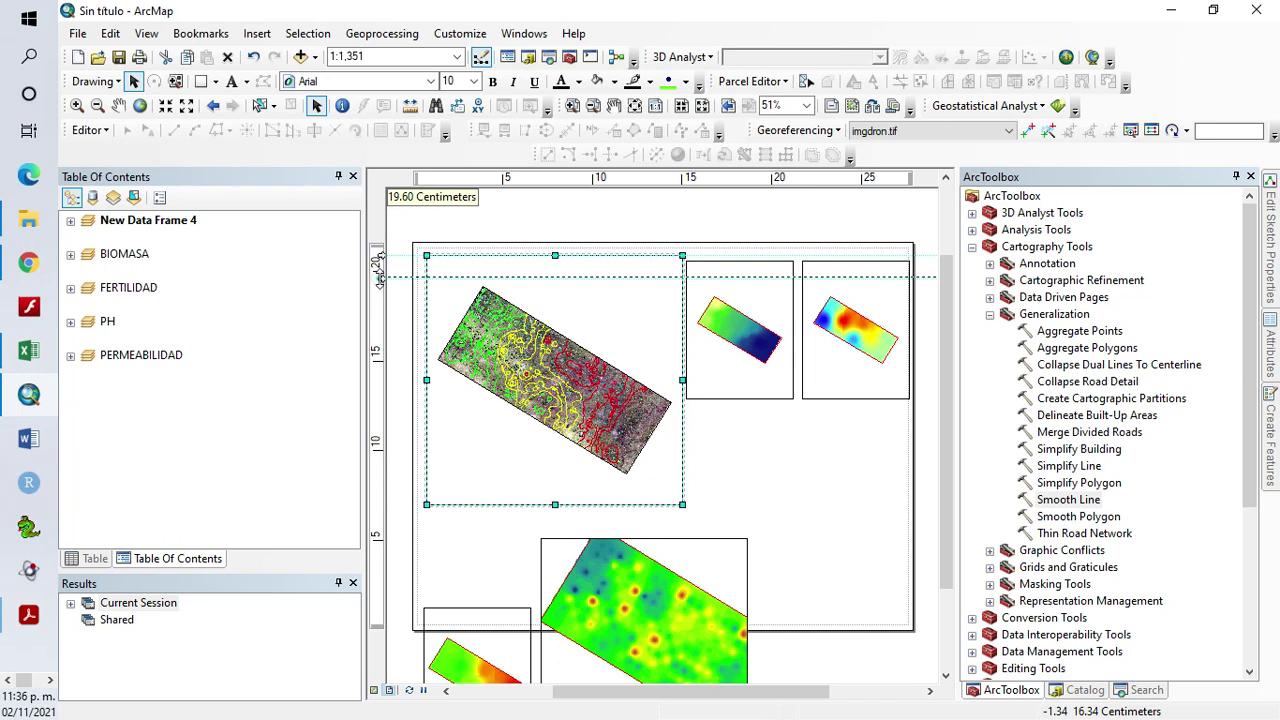
left_click_drag(380, 277, 380, 274)
left_click_drag(740, 372, 737, 390)
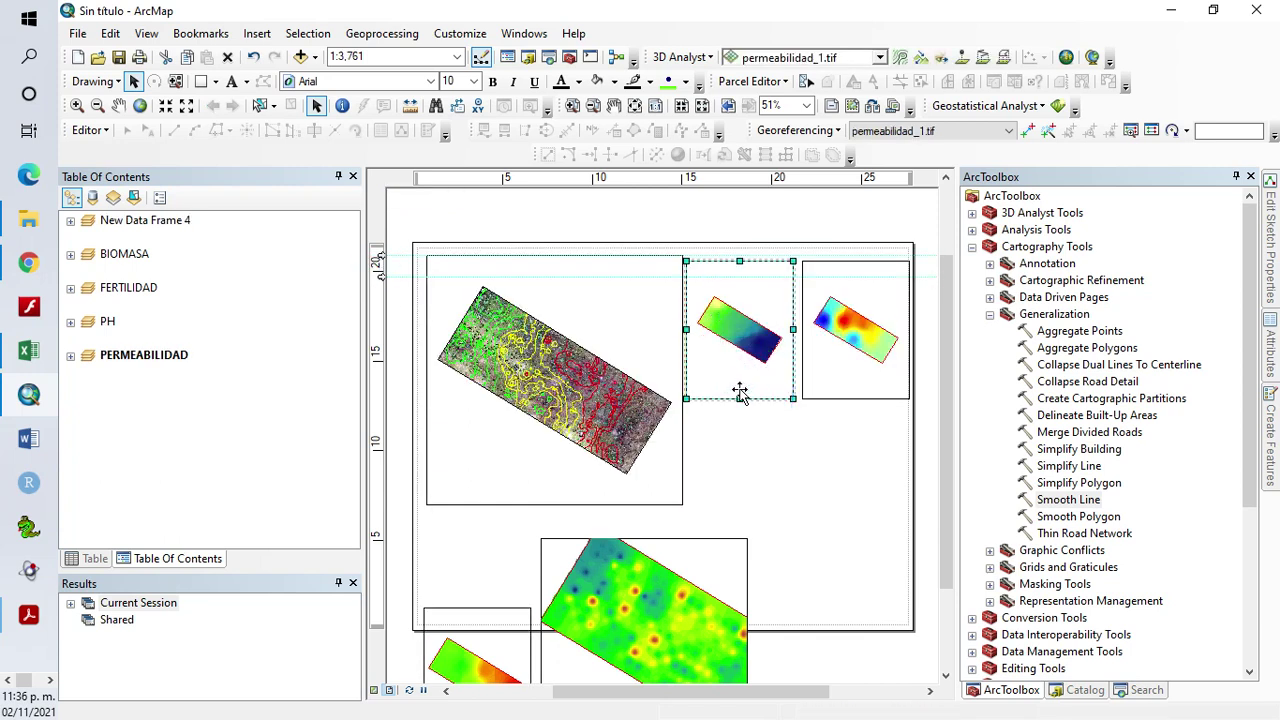
left_click(869, 383)
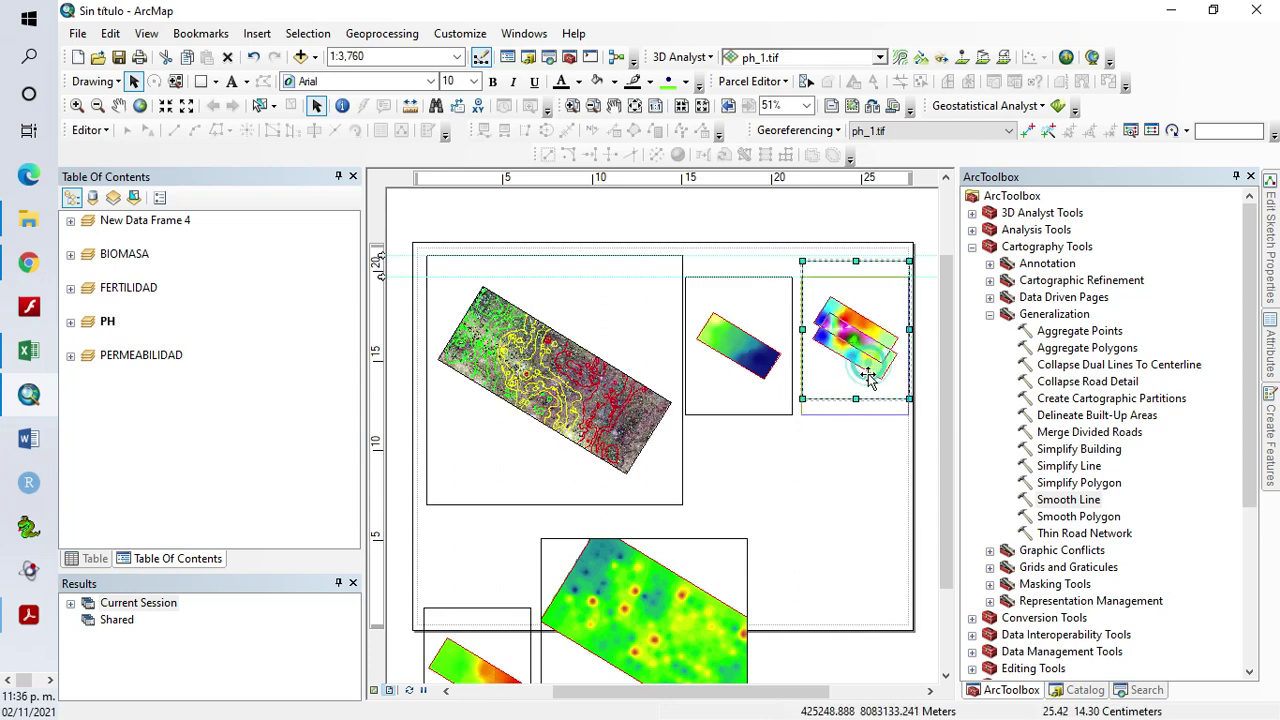
left_click_drag(866, 377, 867, 388)
left_click(931, 388)
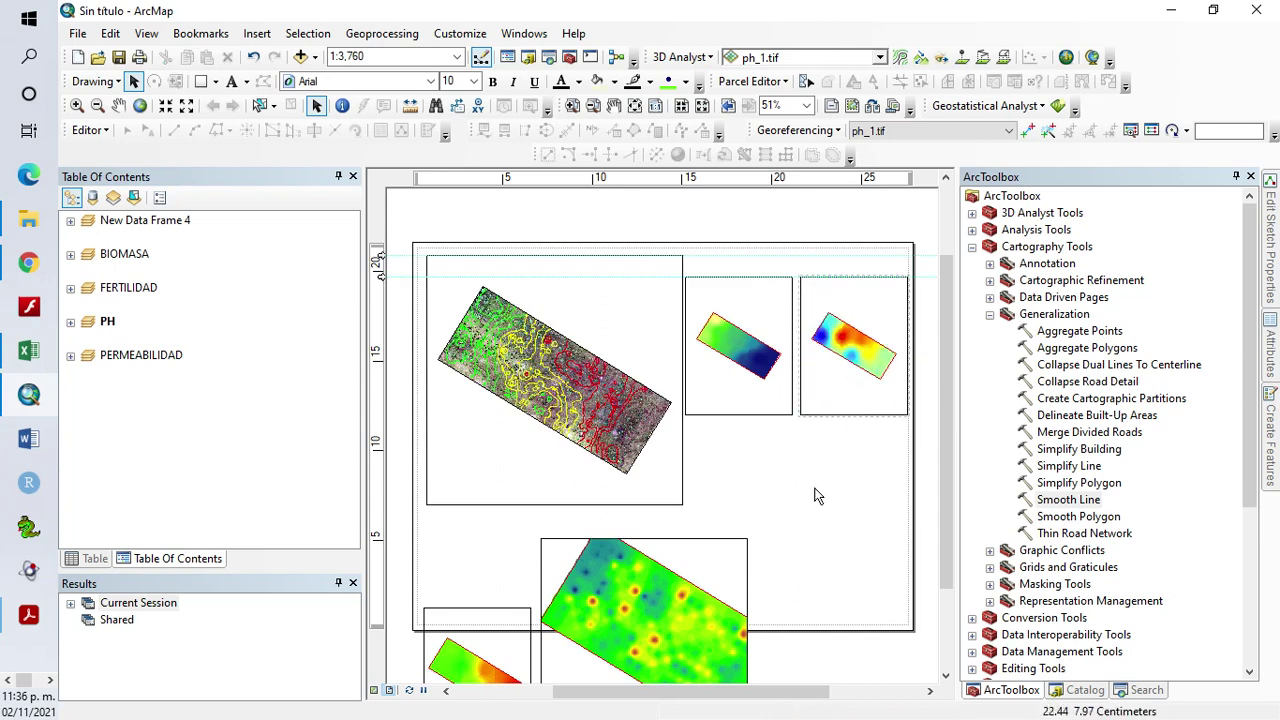
Shorten the PERMEABILIDAD and PH frames to matching, roughly square shapes and add a horizontal guide along New Data Frame 4's lower edge
left_click(762, 392)
left_click_drag(738, 412, 739, 393)
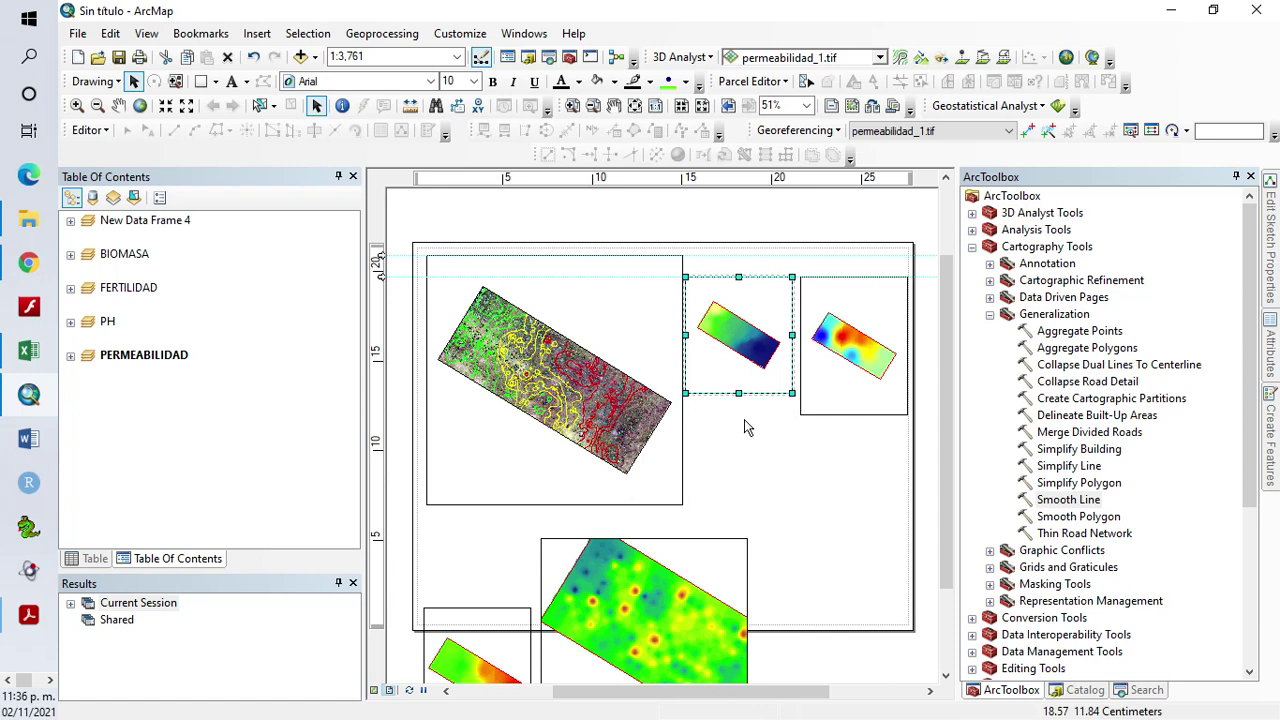
left_click(376, 506)
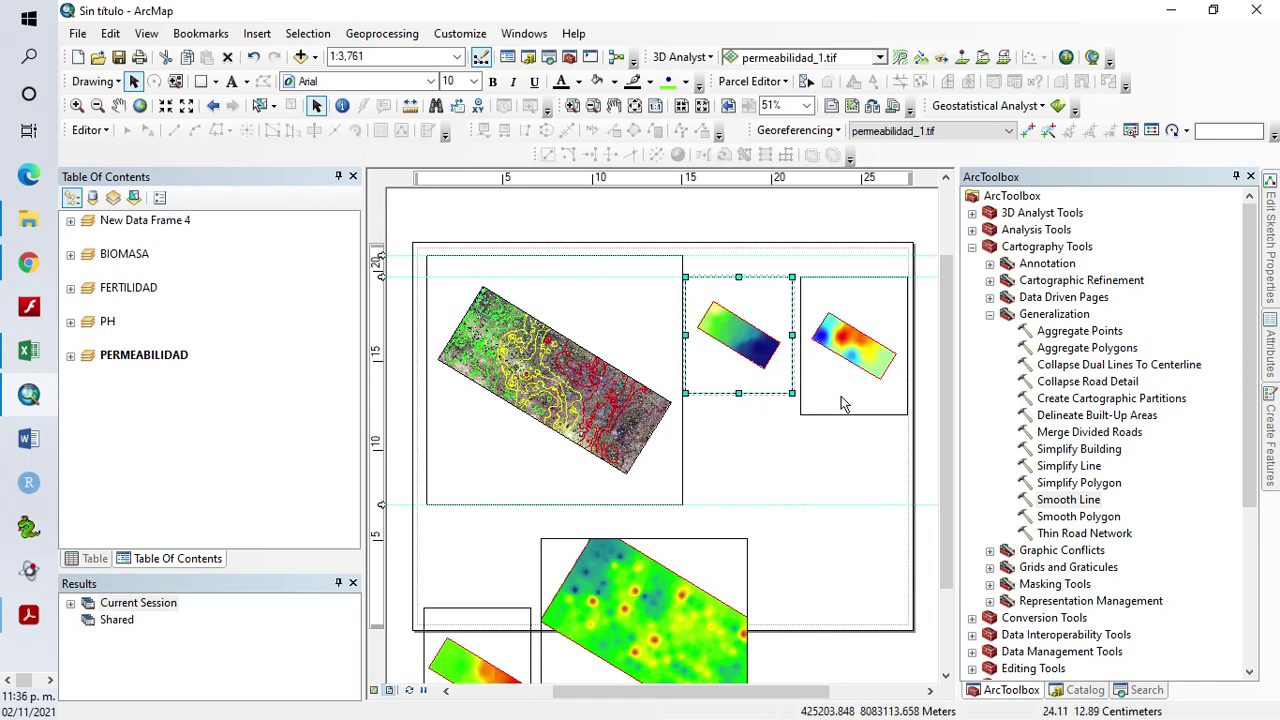
left_click_drag(738, 392, 737, 383)
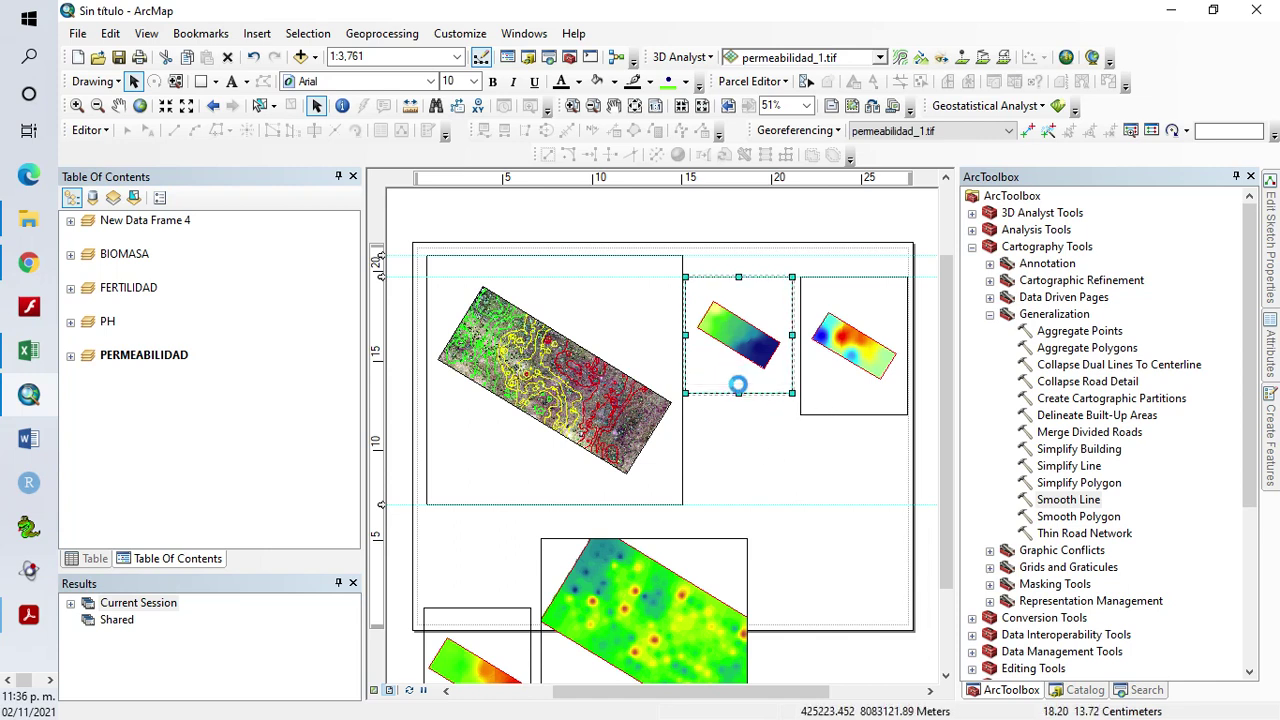
left_click(860, 380)
left_click_drag(859, 413, 853, 383)
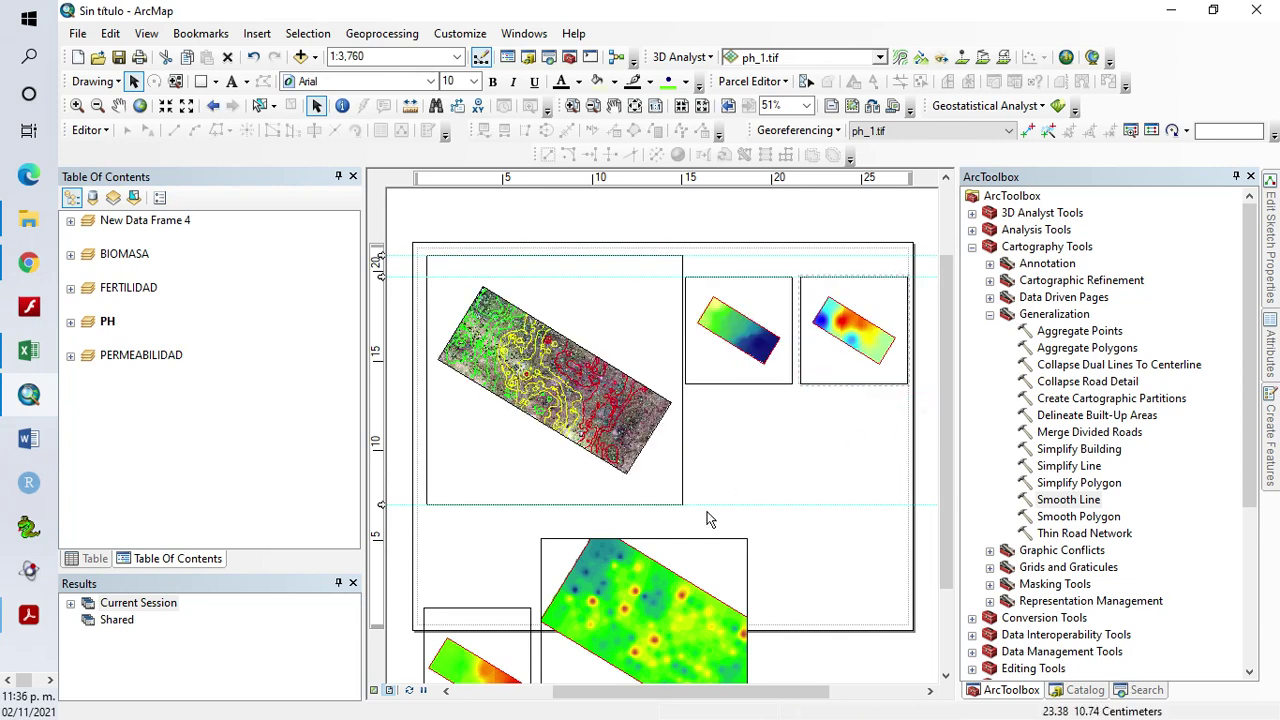
Make the BIOMASA frame the same size as the PERMEABILIDAD frame
left_click(655, 563)
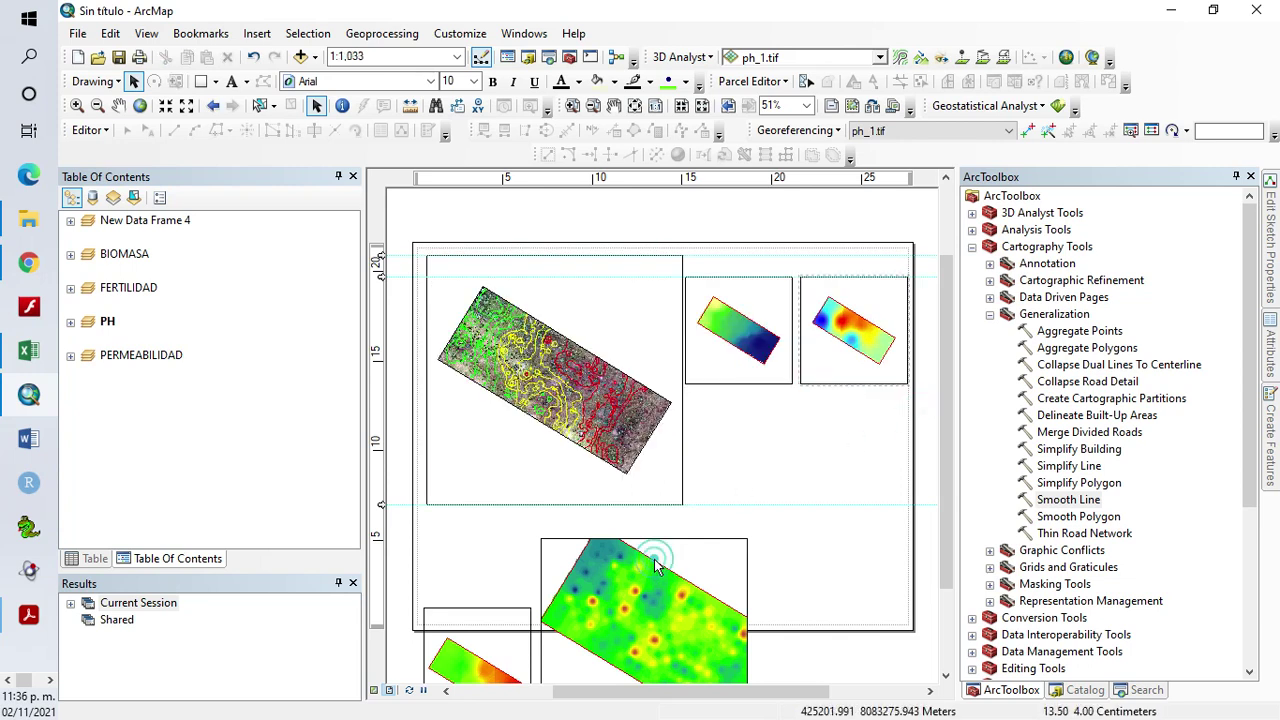
left_click(752, 350)
right_click(757, 357)
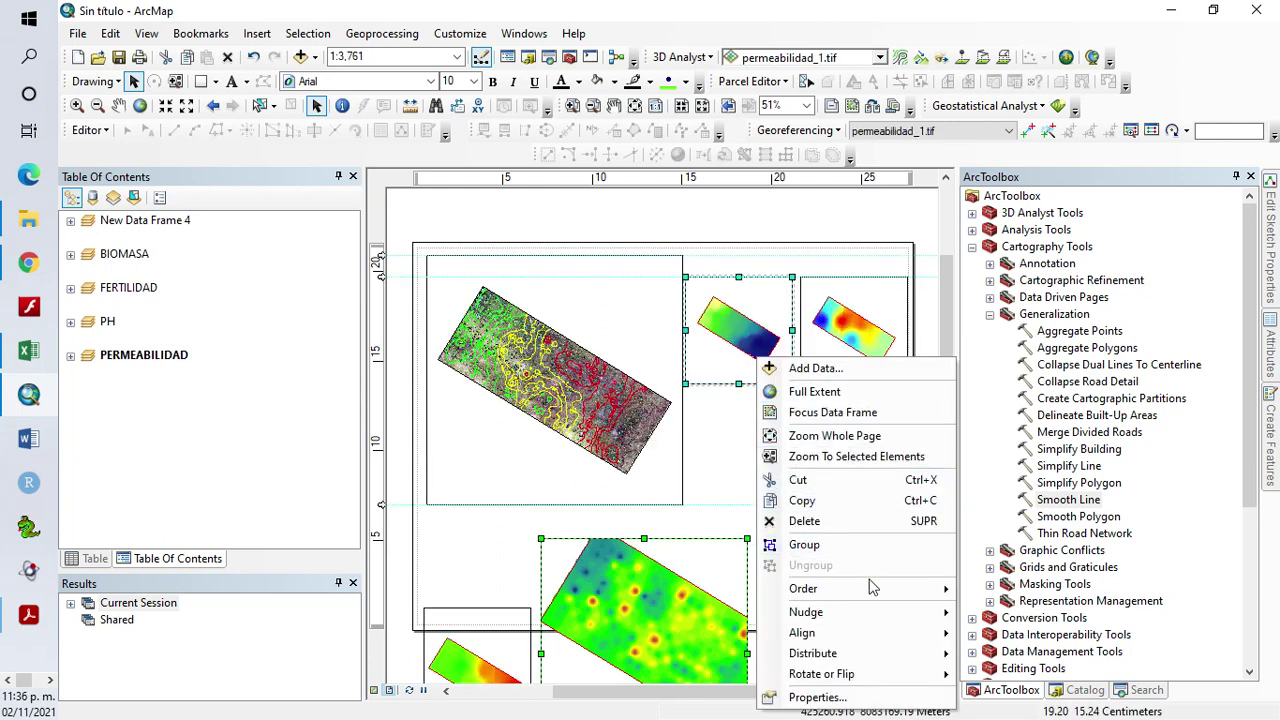
mouse_move(870, 653)
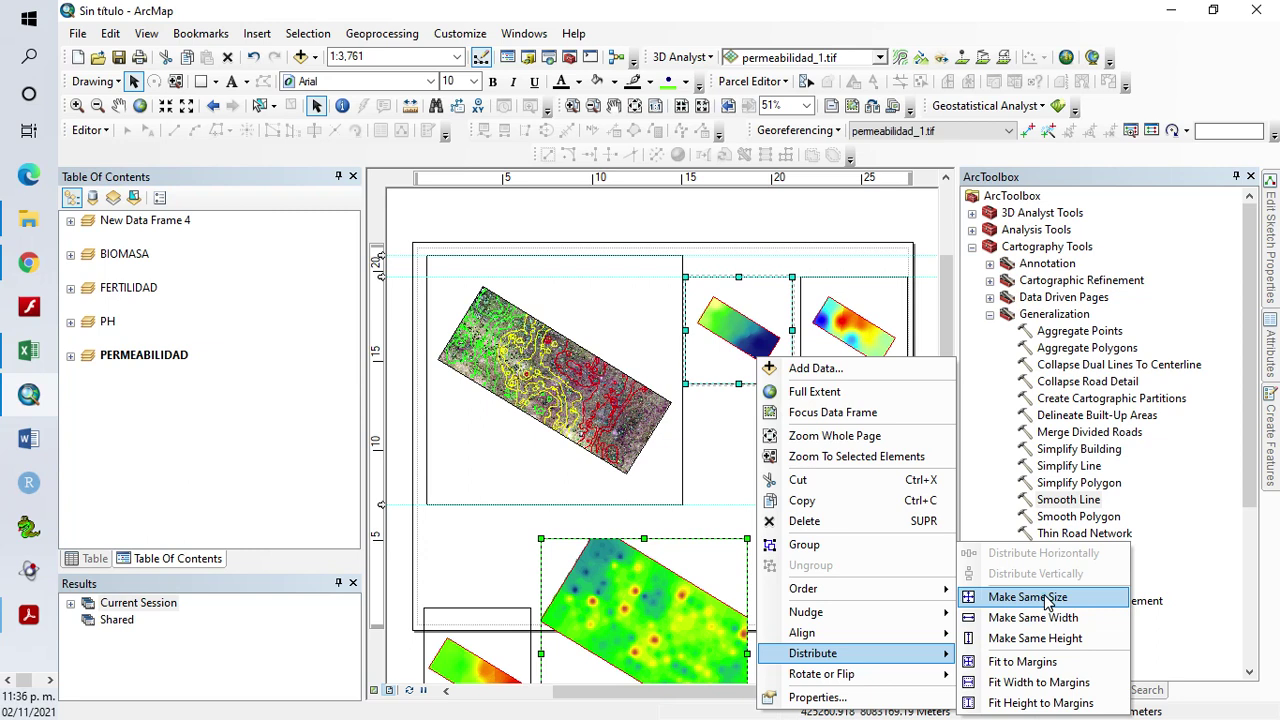
left_click(1045, 598)
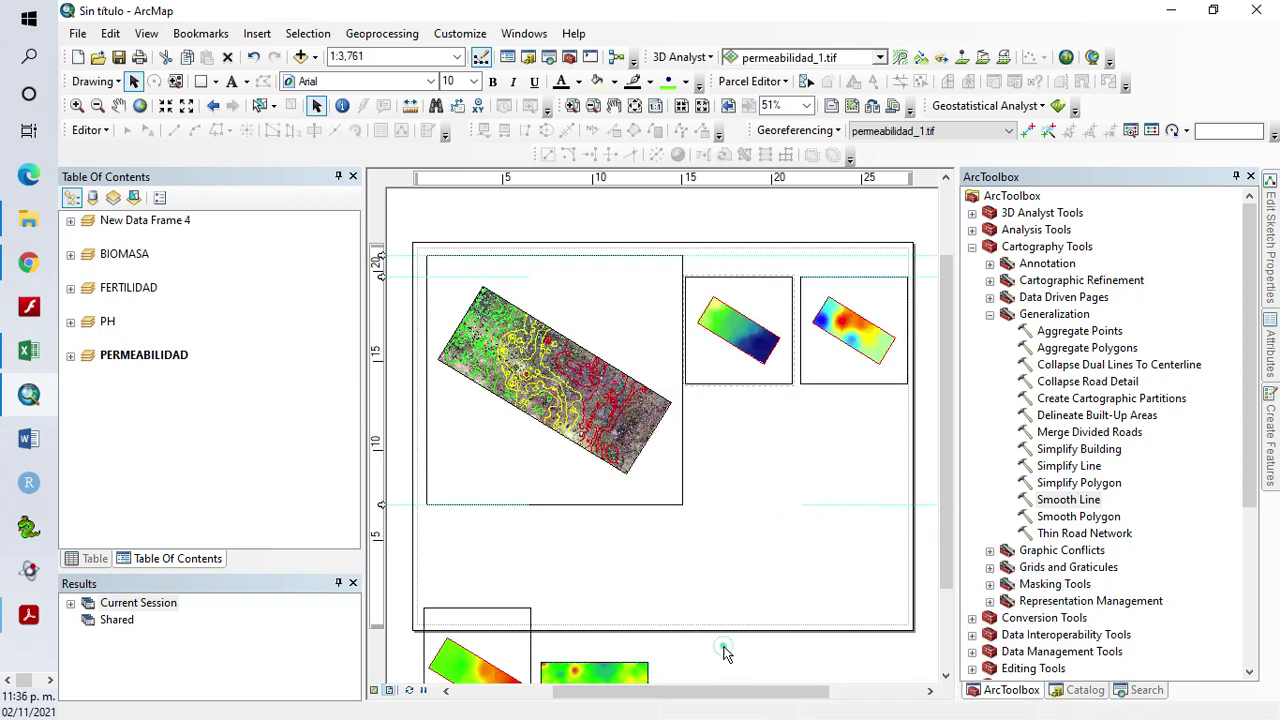
Move the BIOMASA frame below PERMEABILIDAD, with its lower edge on the guide, and fit its map to the full extent
left_click(616, 666)
left_click_drag(616, 666, 753, 414)
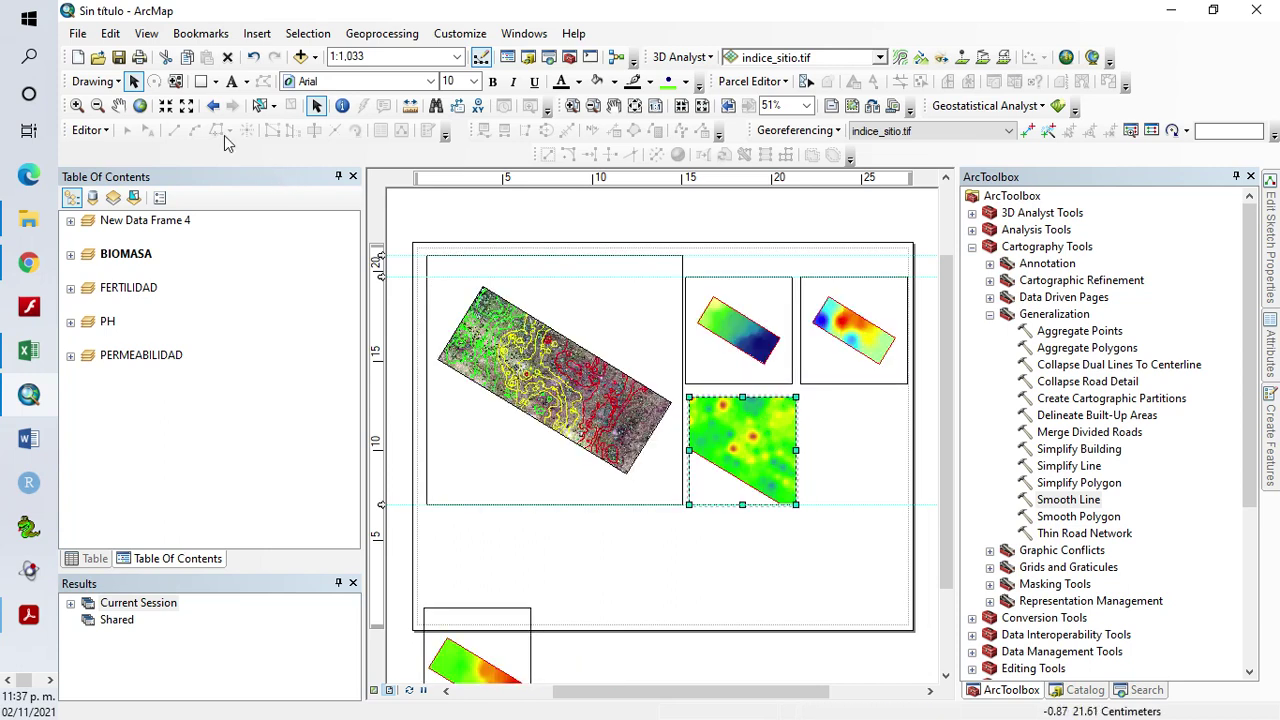
left_click(141, 110)
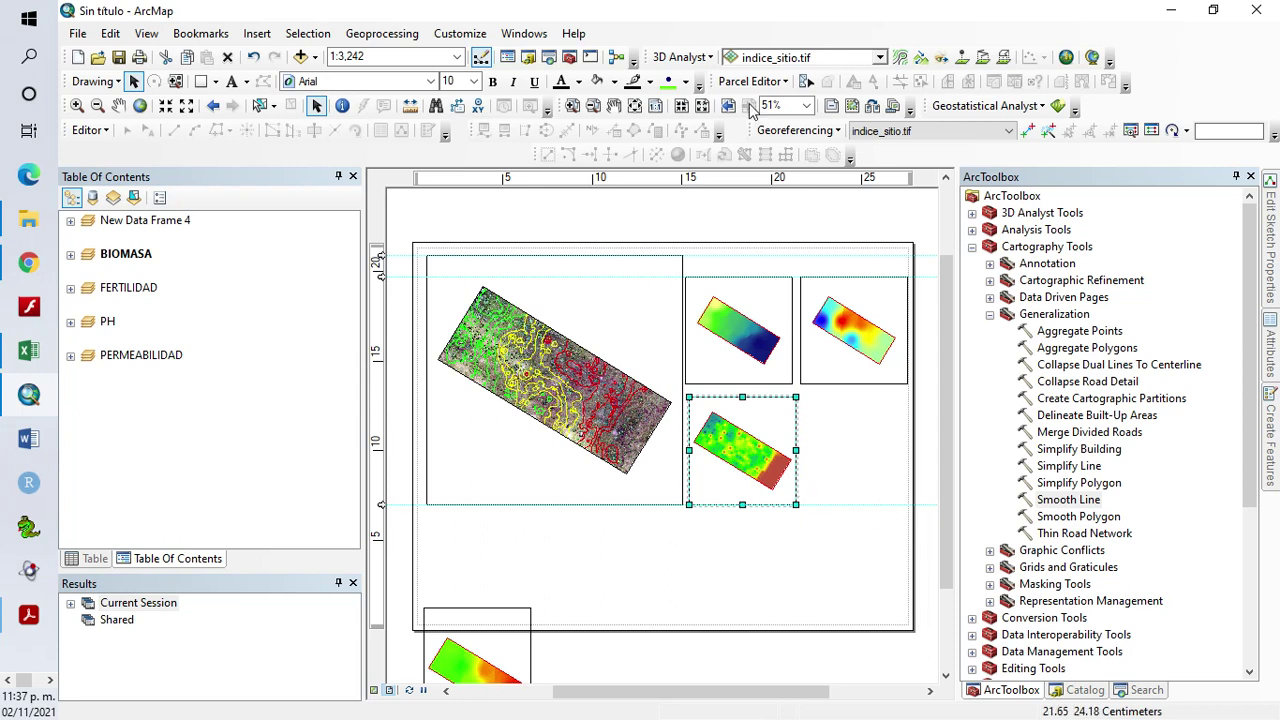
Add a vertical guide at BIOMASA's left edge and snap the left edges of the PERMEABILIDAD and BIOMASA frames to it
left_click_drag(689, 179, 687, 181)
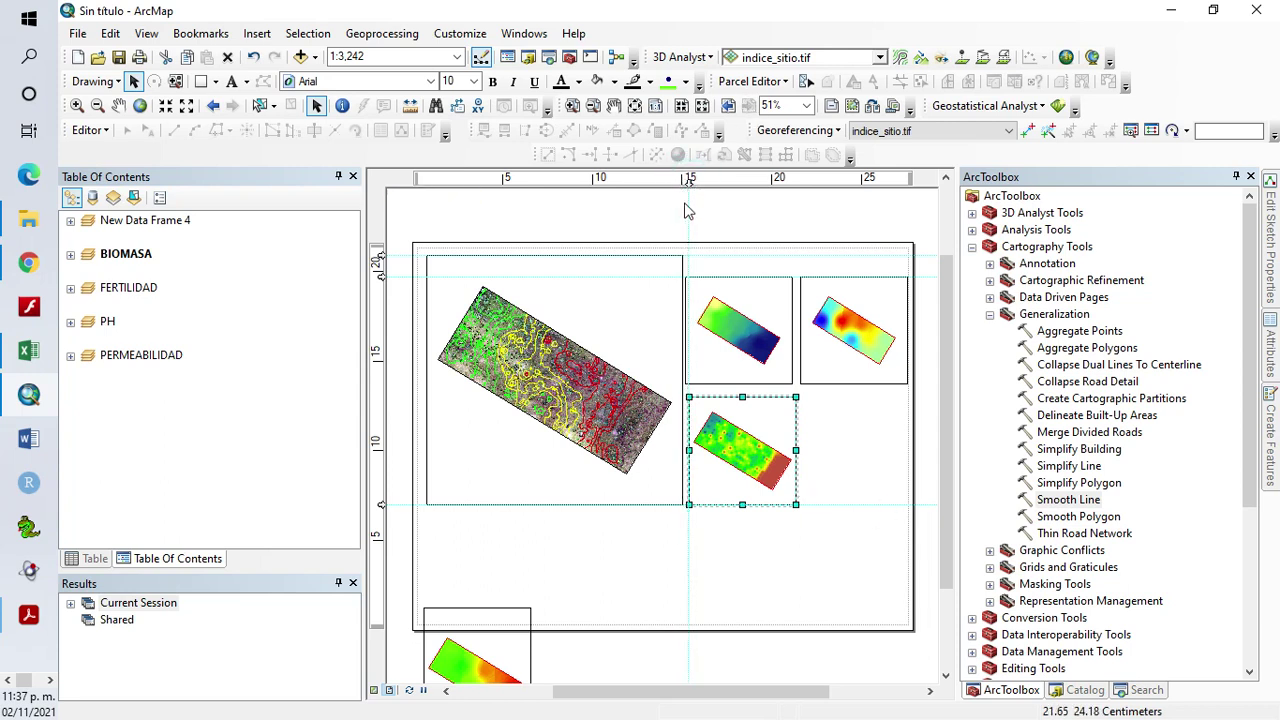
left_click(726, 343)
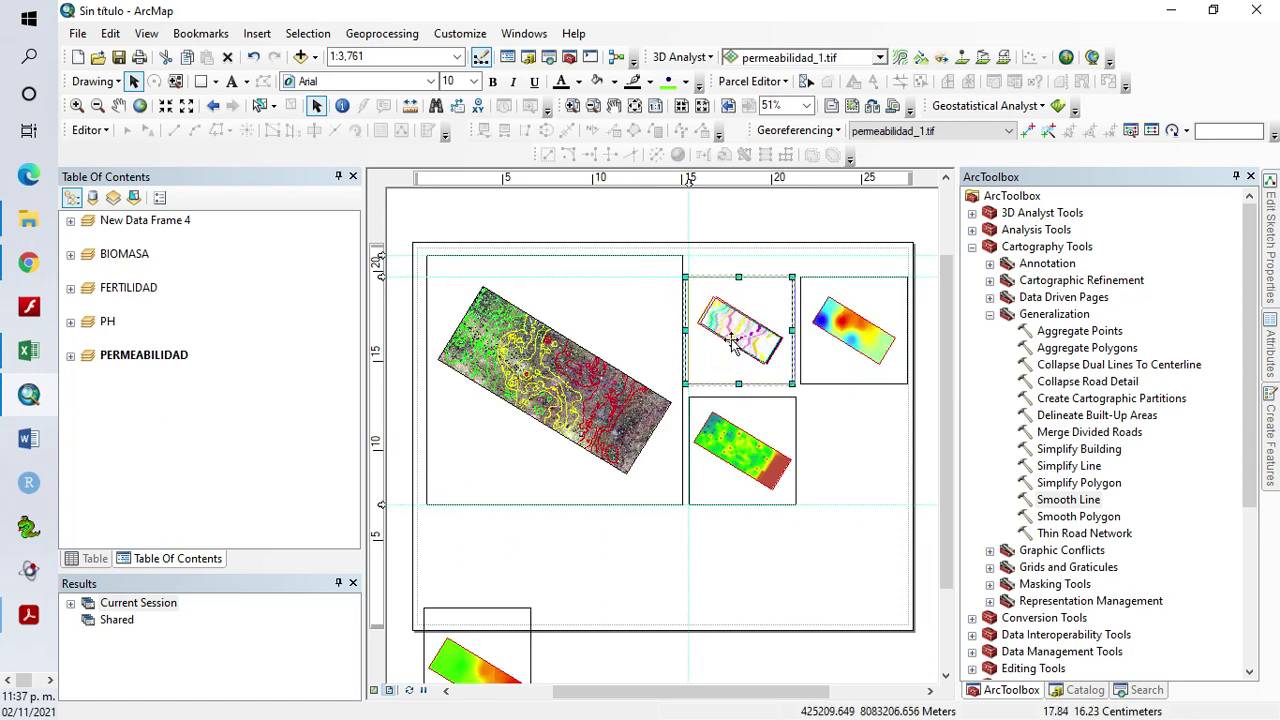
left_click(731, 433)
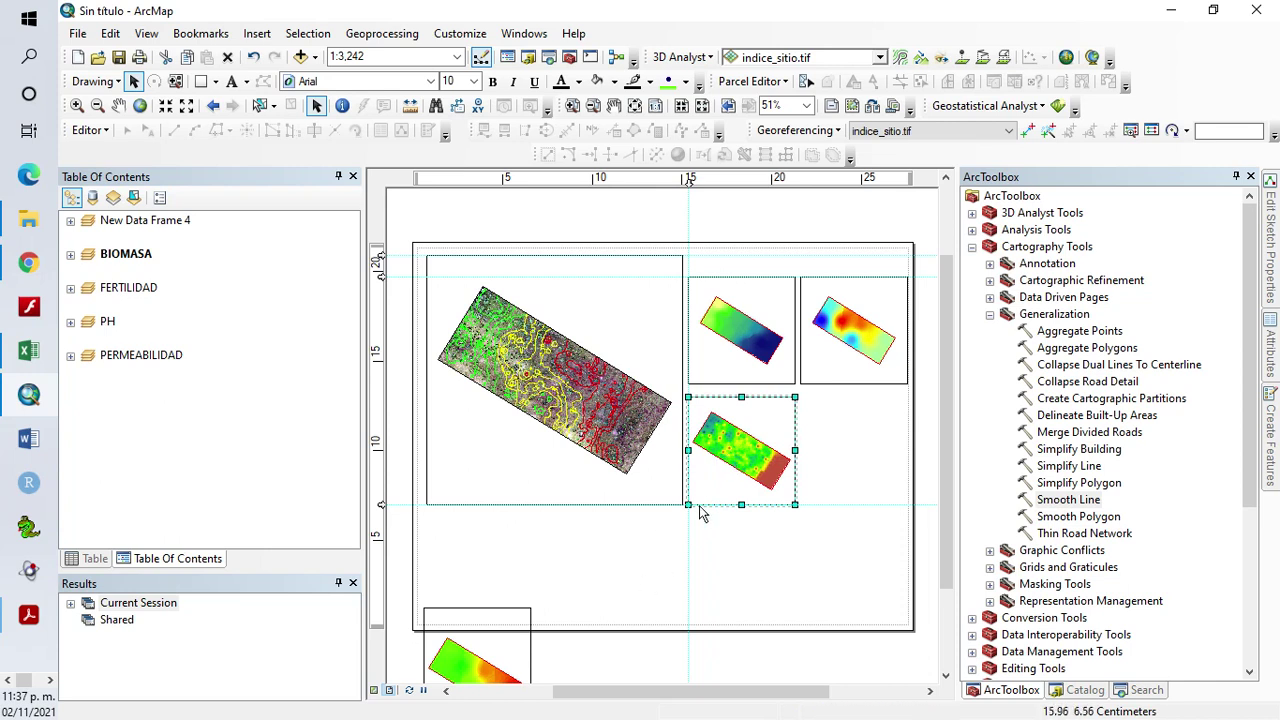
Make the FERTILIDAD frame the same size as the BIOMASA frame
left_click(492, 636)
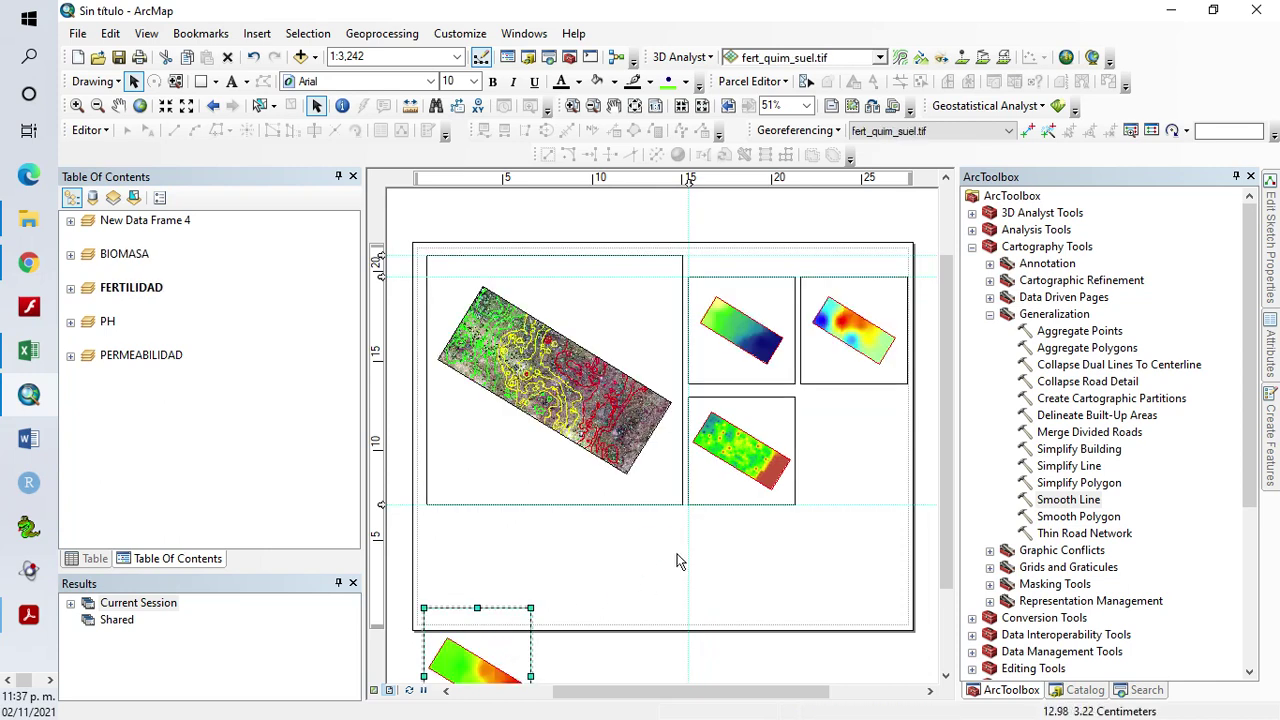
left_click(737, 471, "shift")
right_click(500, 630)
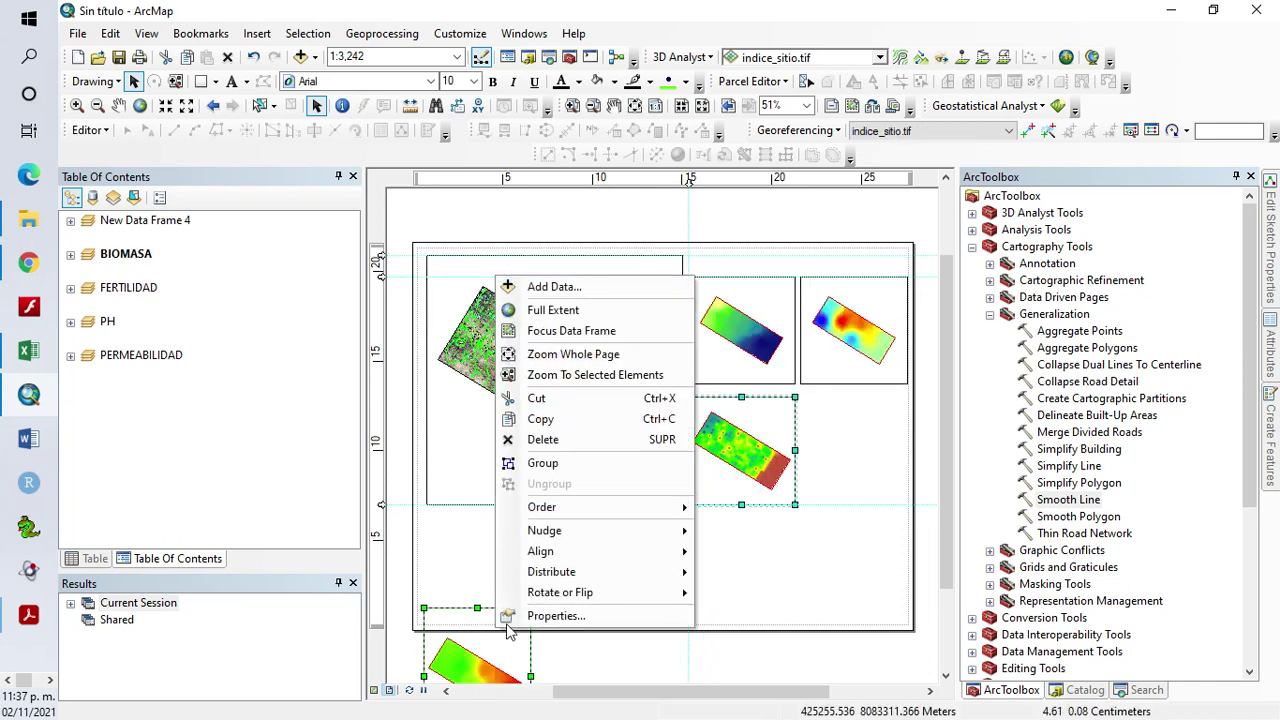
mouse_move(609, 576)
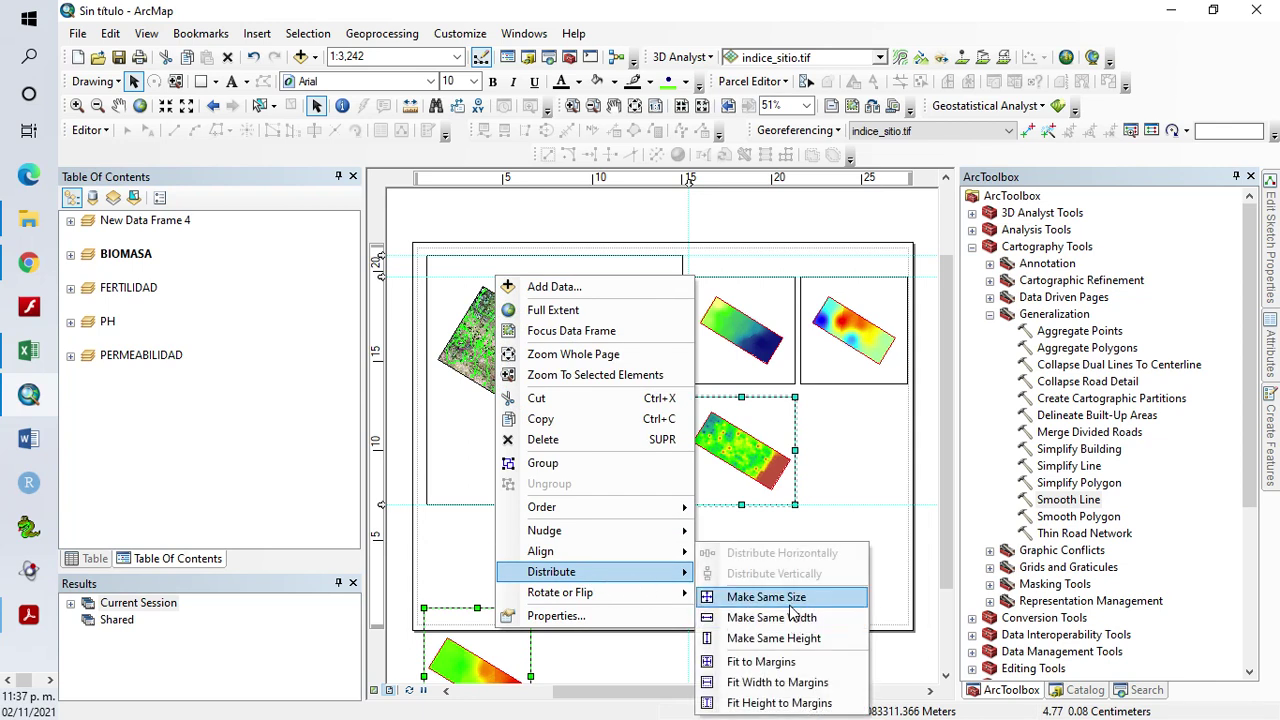
left_click(766, 597)
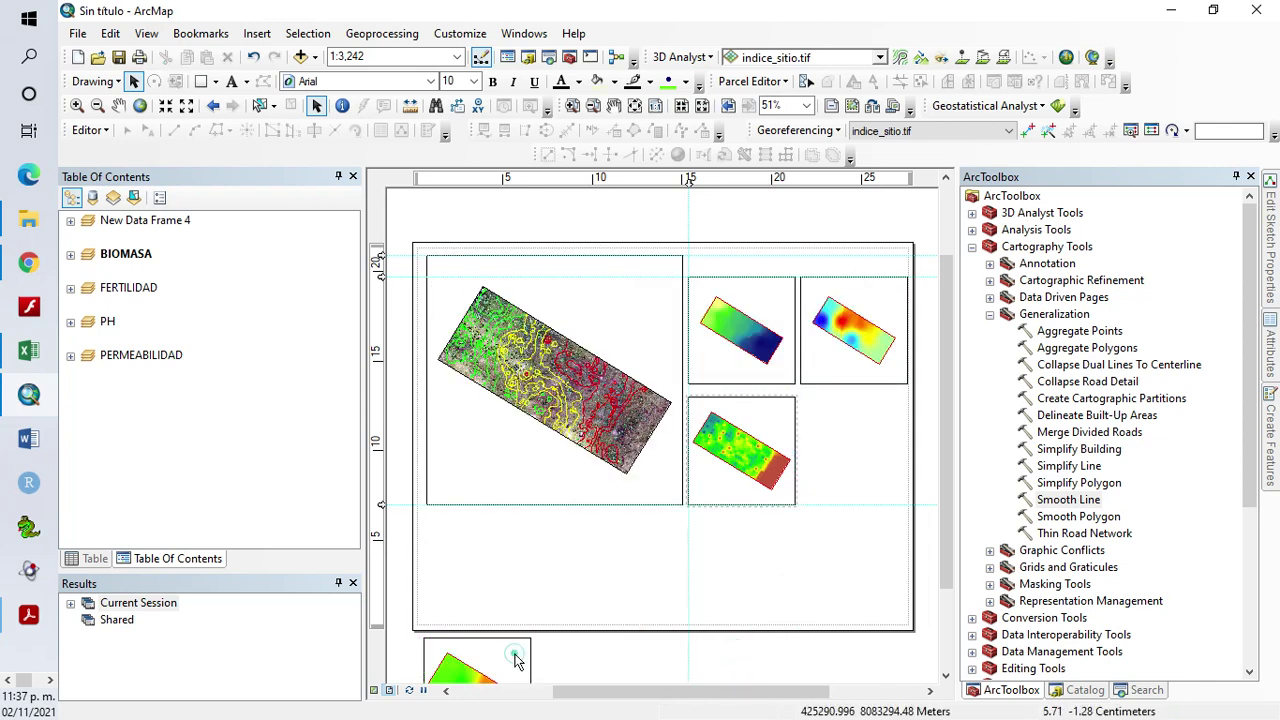
Move the FERTILIDAD frame onto the page, beside BIOMASA and below the PH frame, with its lower edge on the guide
left_click(528, 661)
left_click_drag(530, 664, 851, 417)
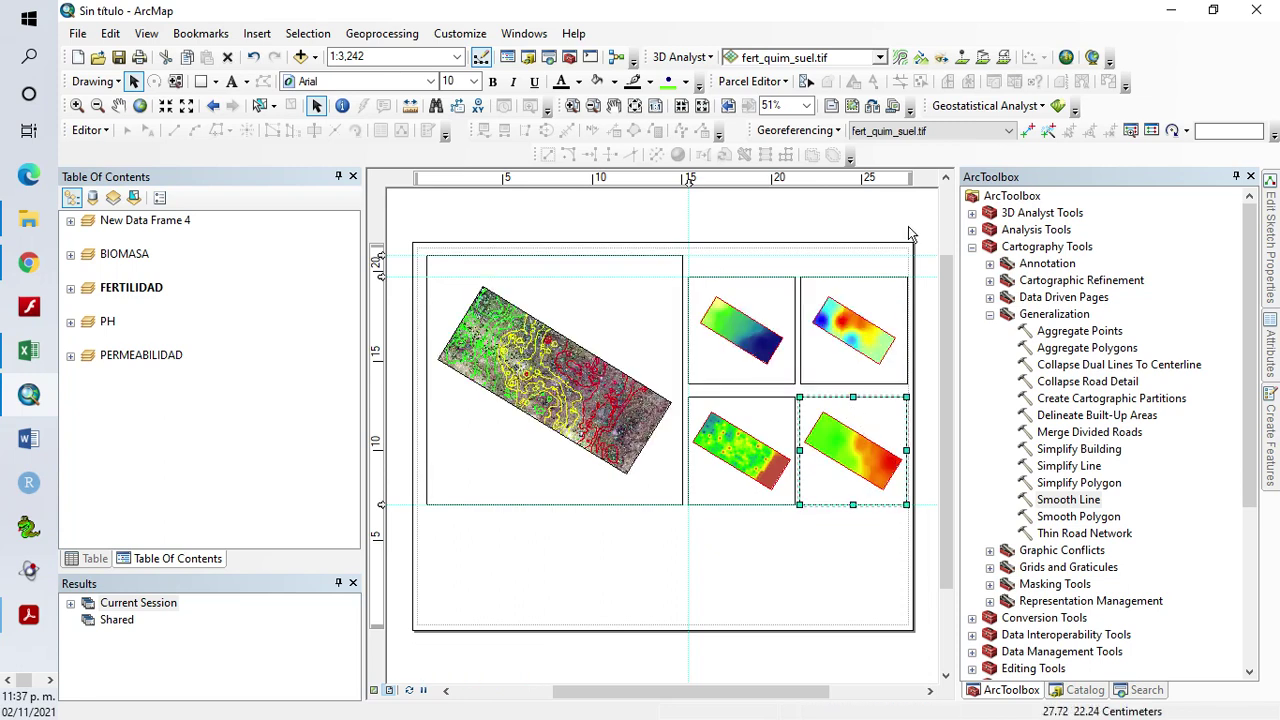
Add a vertical guide at about 27.8 cm and snap the right edges of the PH and FERTILIDAD frames to it
left_click(905, 183)
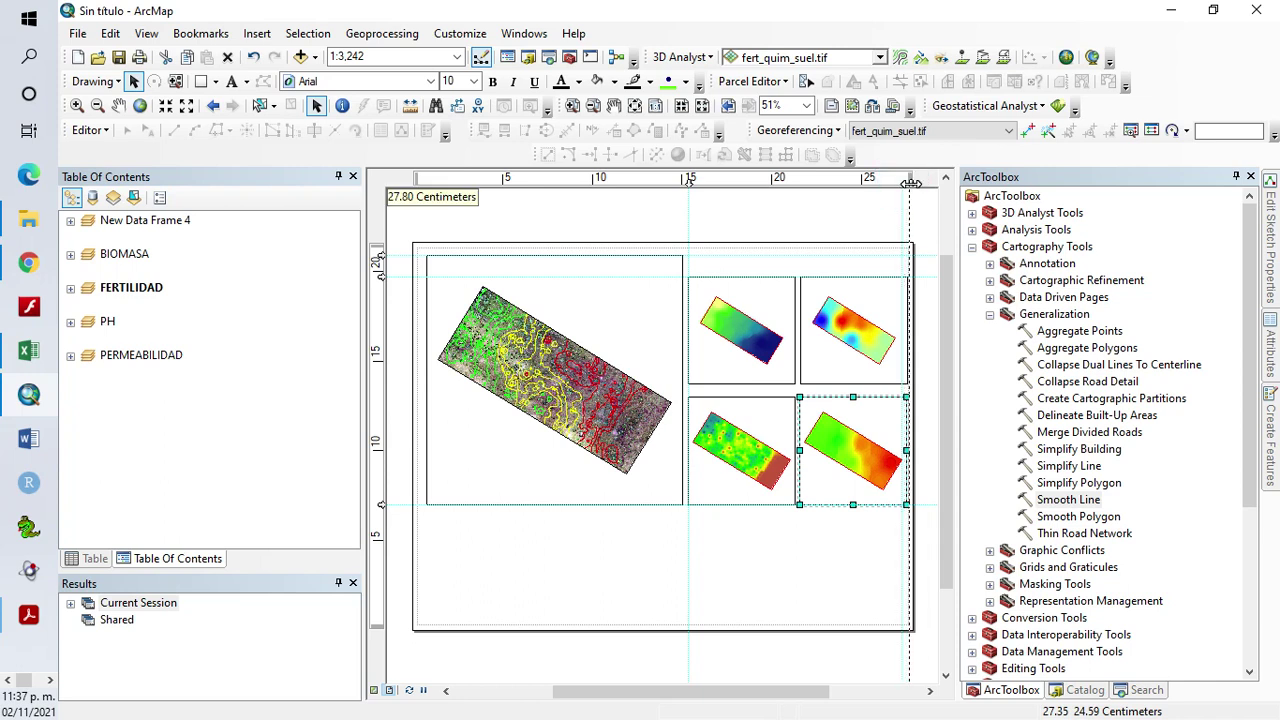
left_click_drag(908, 185, 908, 185)
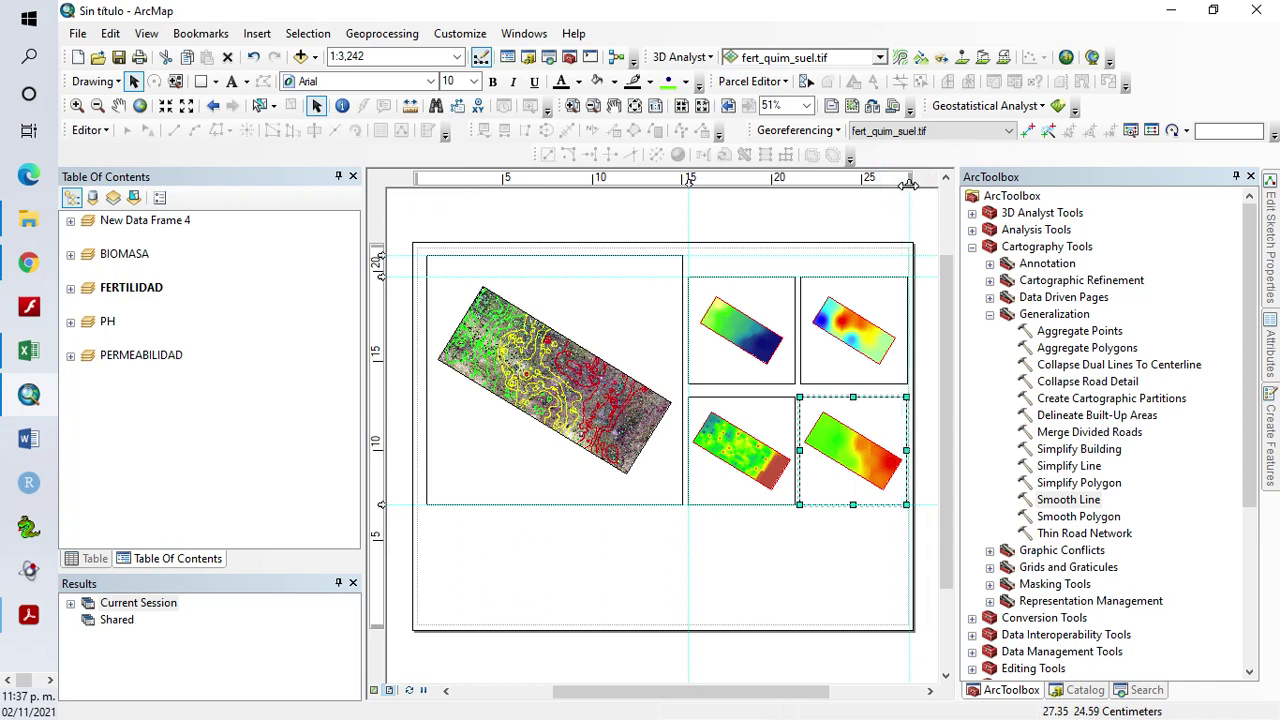
left_click(843, 340)
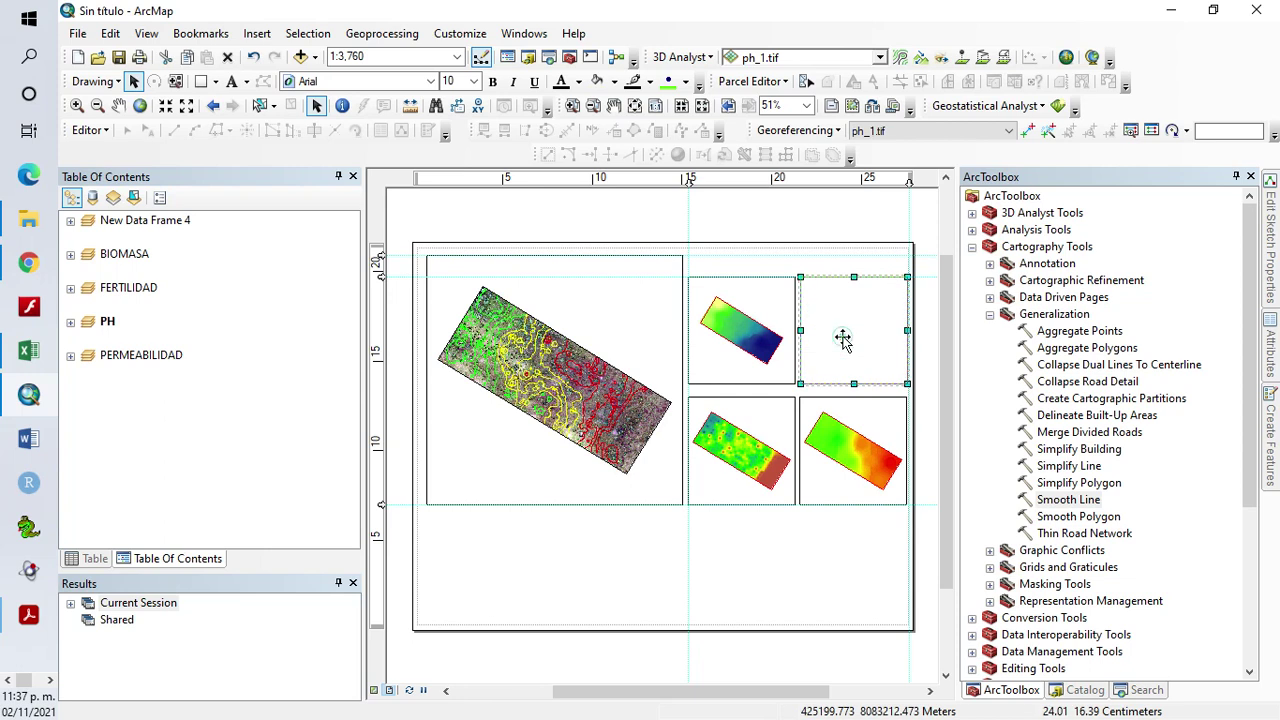
left_click(925, 340)
left_click(872, 442)
left_click(860, 447)
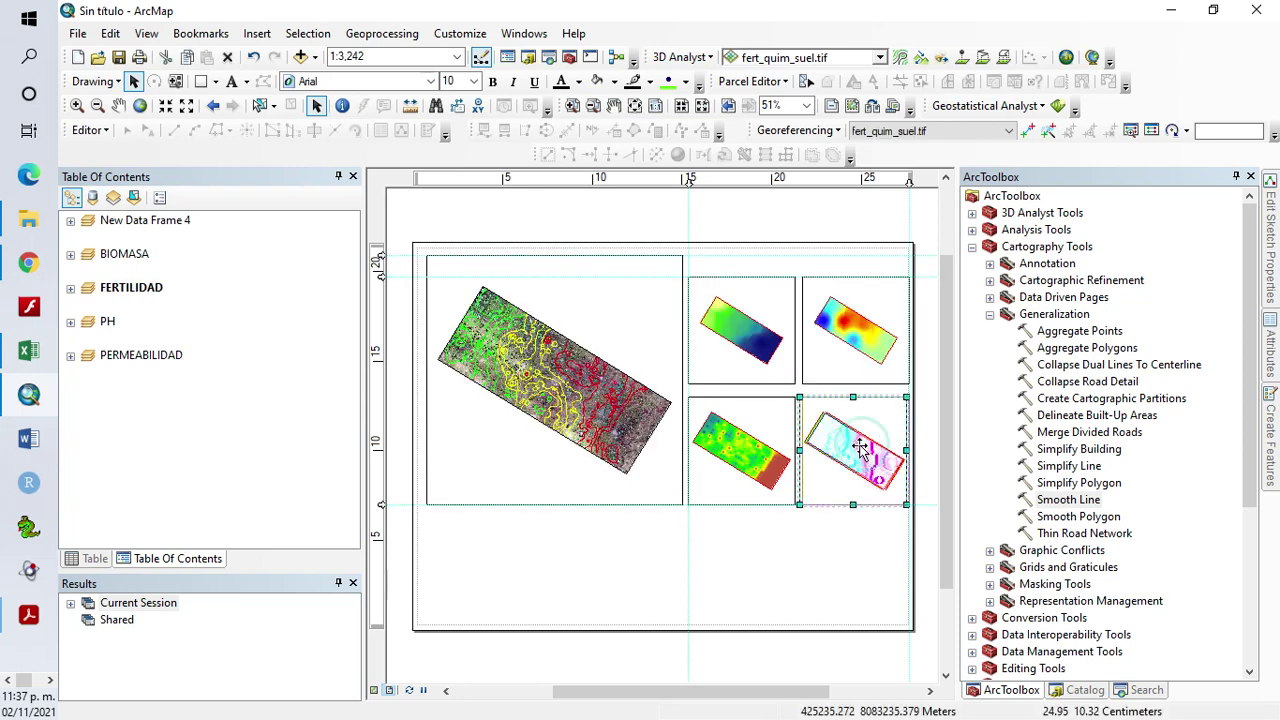
left_click(925, 420)
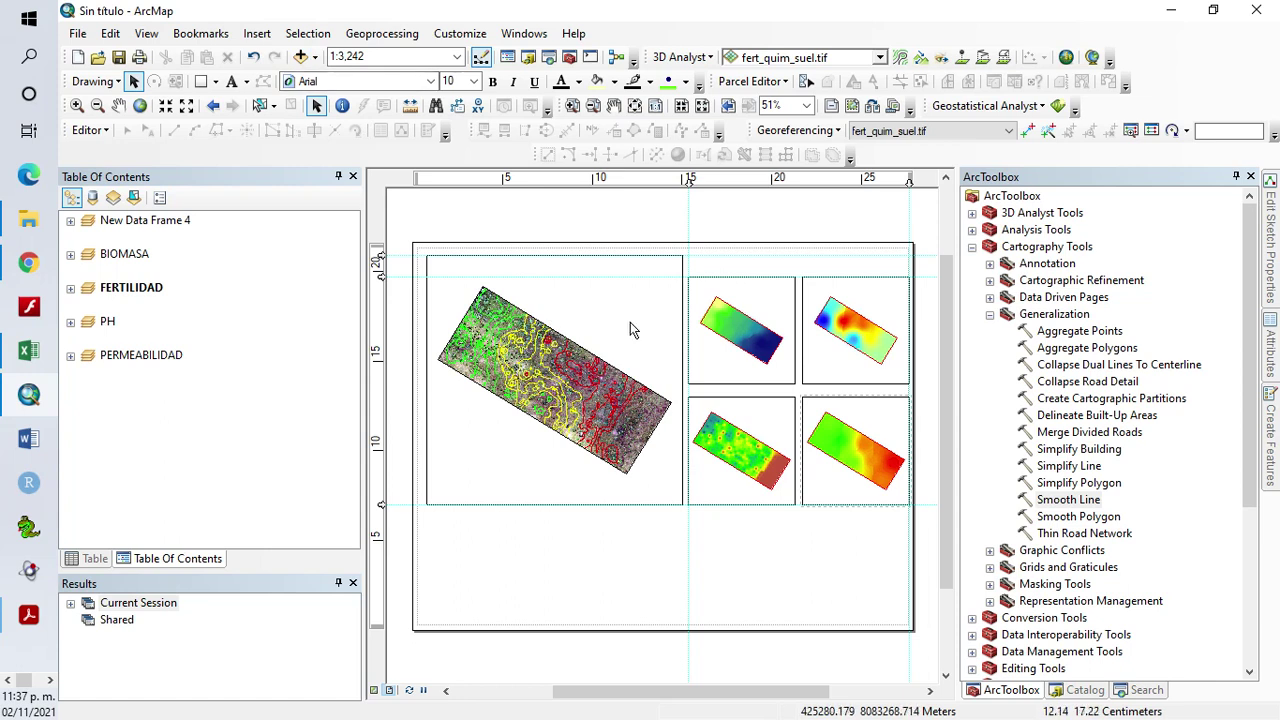
Insert a title above the PERMEABILIDAD frame and set its text to "MAPA DE INDICE DE SITIO"
left_click(257, 33)
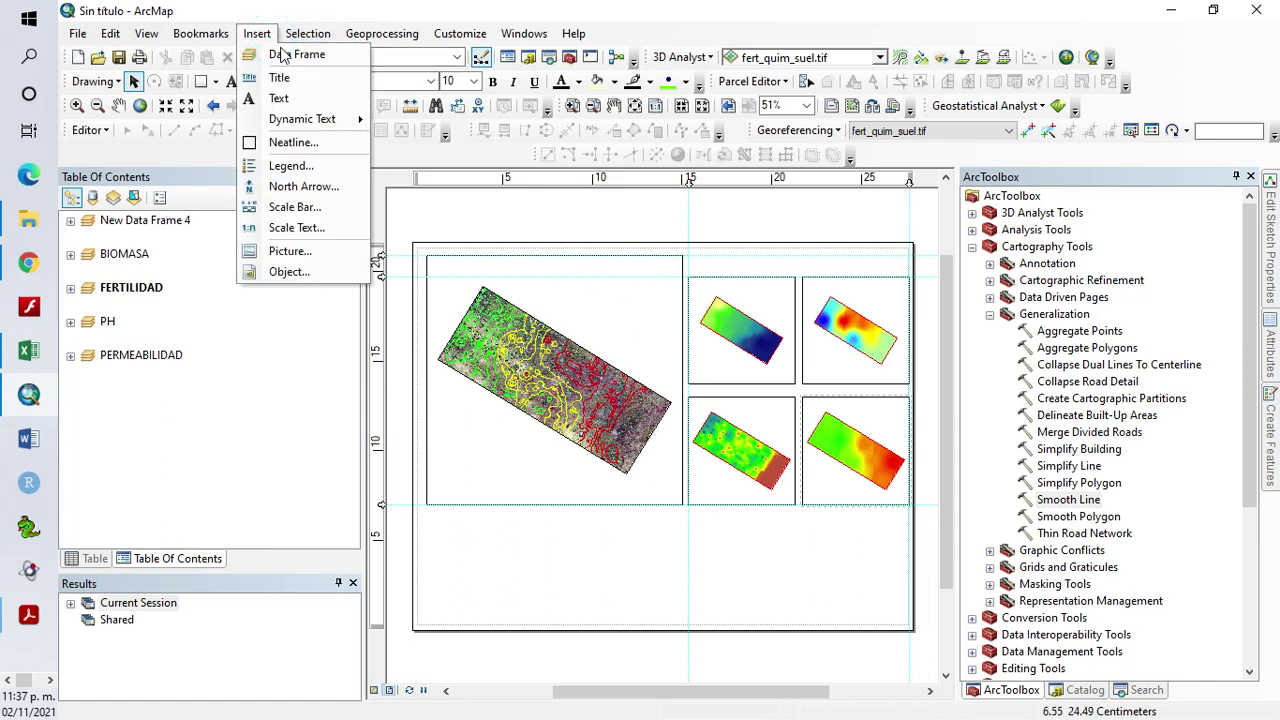
left_click(288, 81)
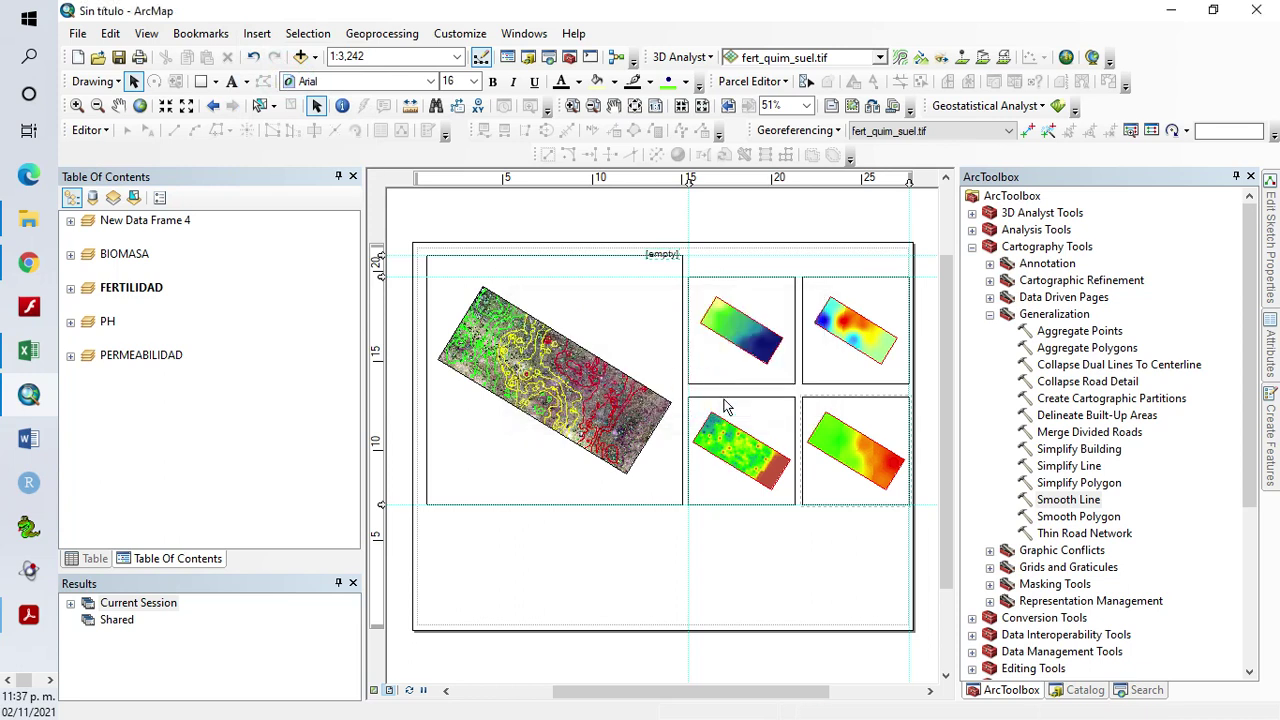
left_click_drag(663, 257, 727, 272)
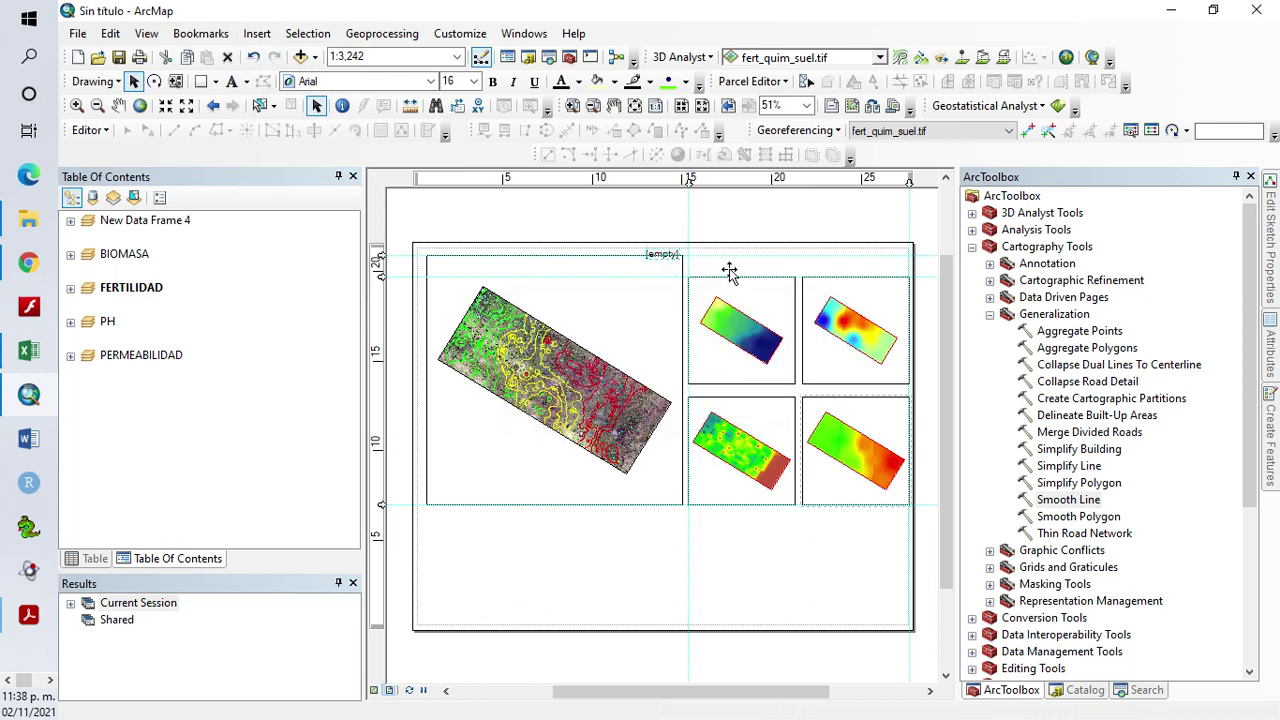
double_click(723, 271)
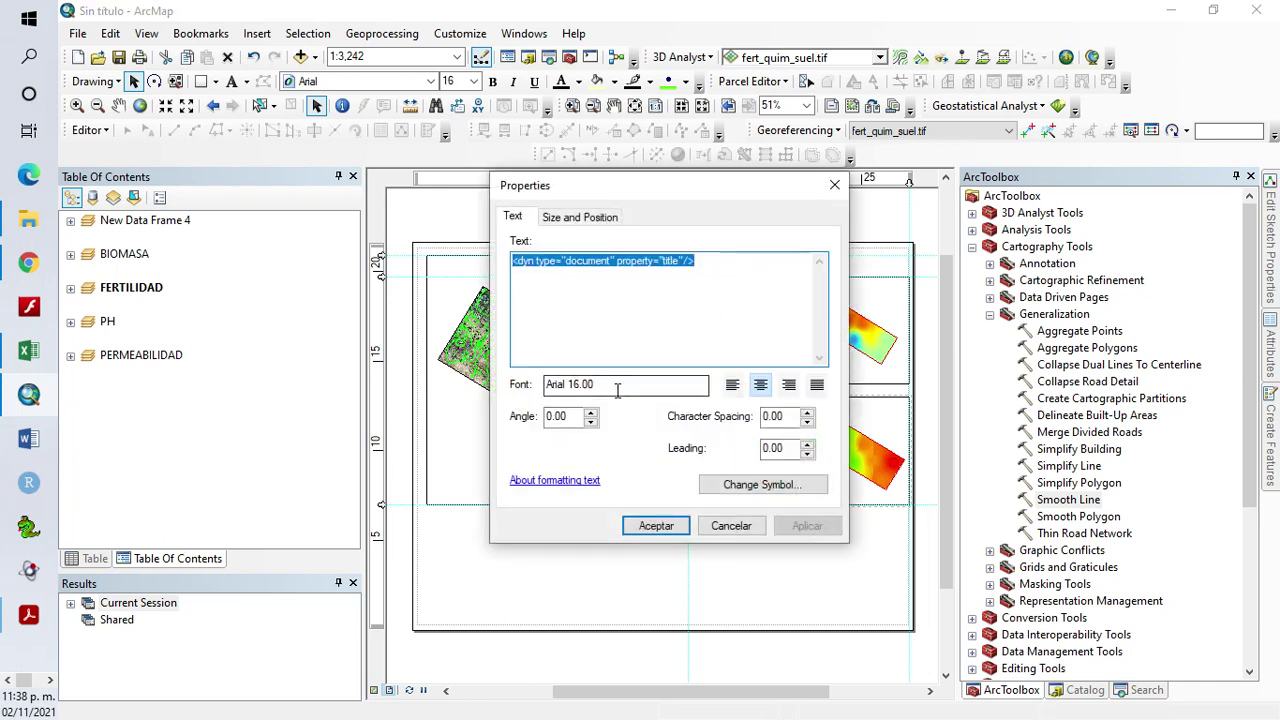
type("MAPA DE INDICE DE SITIO")
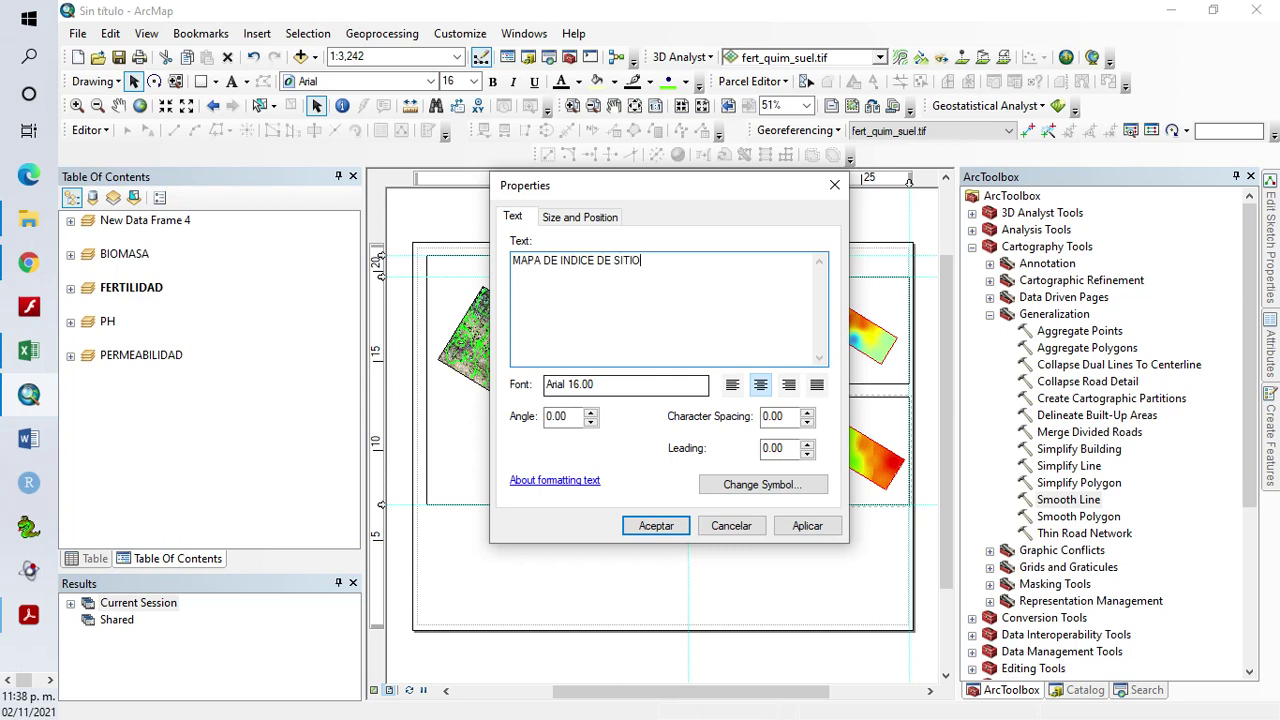
left_click(812, 528)
left_click(656, 527)
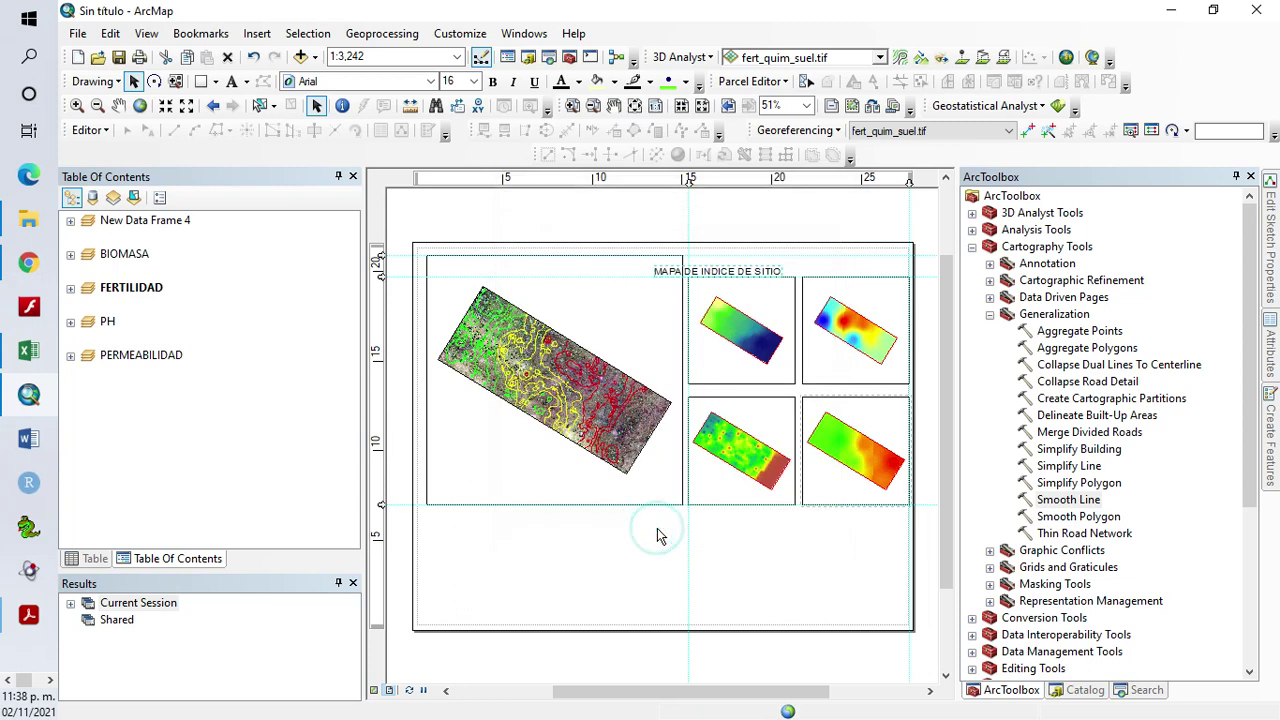
Make the title bold at size 24 and center it above the four small data frames
left_click_drag(740, 272, 793, 292)
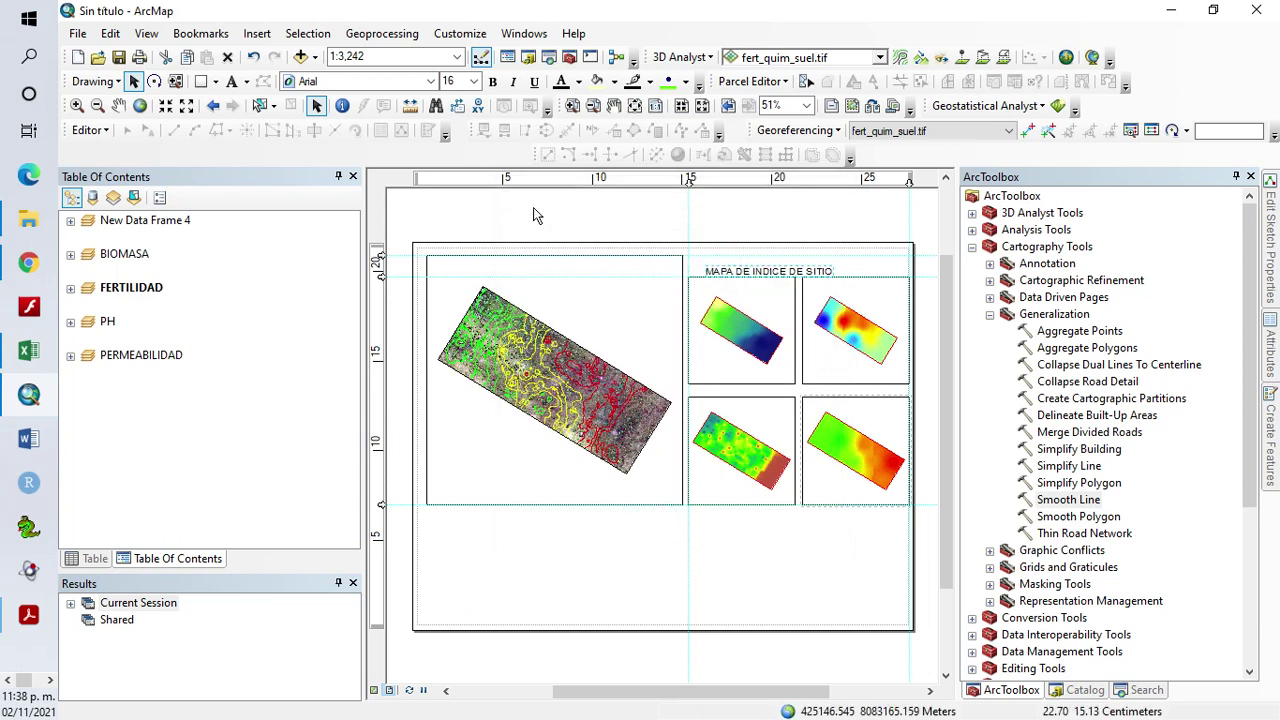
left_click(492, 81)
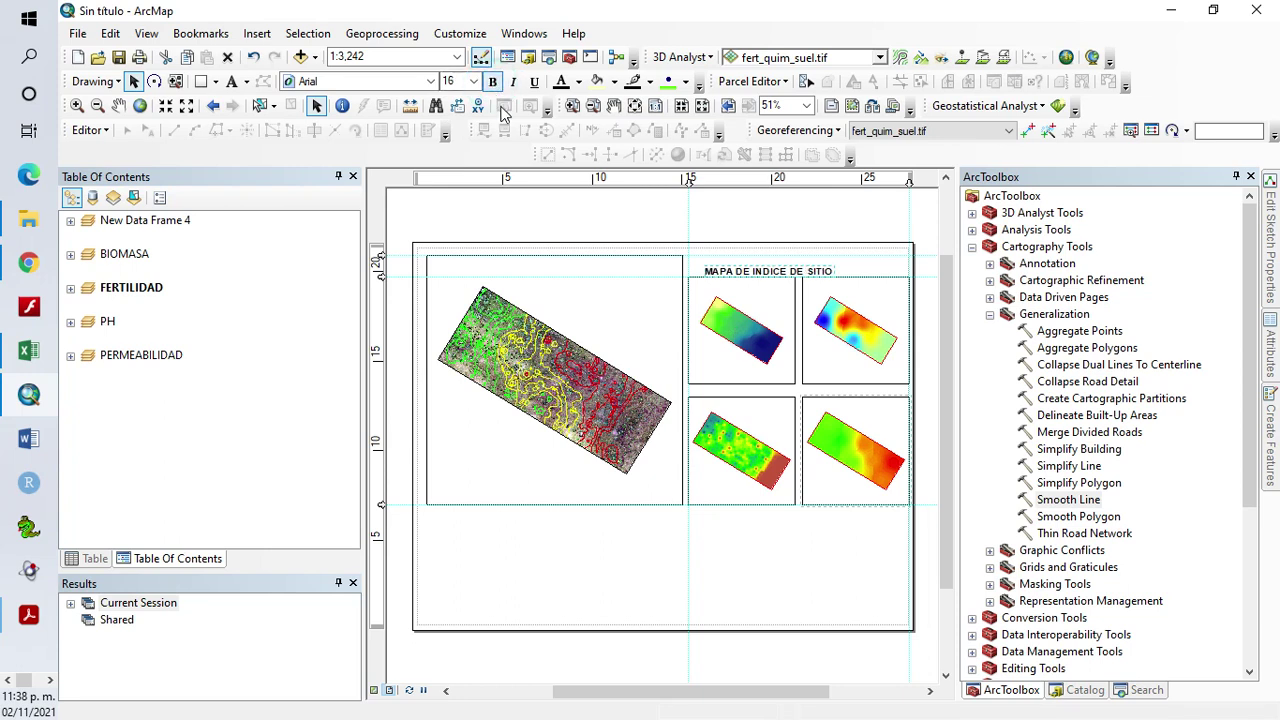
left_click(474, 81)
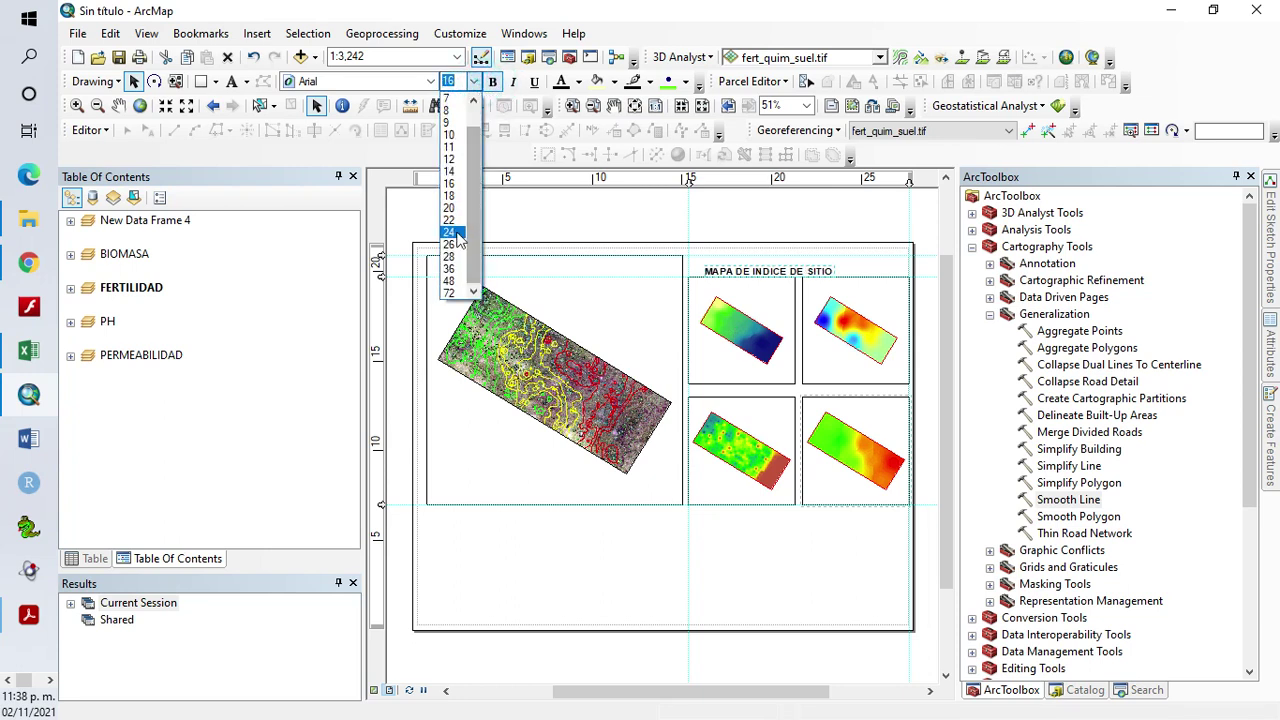
left_click(452, 232)
left_click_drag(773, 273, 804, 266)
left_click(813, 224)
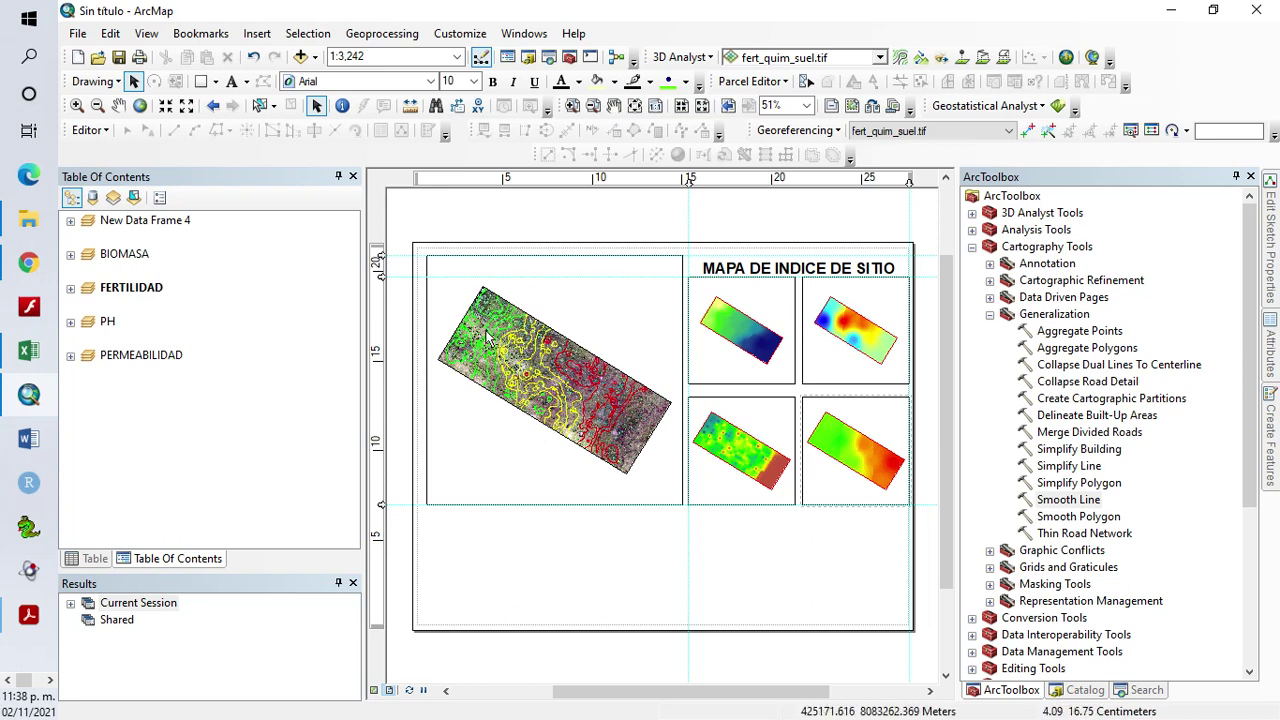
Insert the ESRI North 2 north arrow and place it in the upper-left corner of the large map frame
left_click(257, 34)
left_click(300, 187)
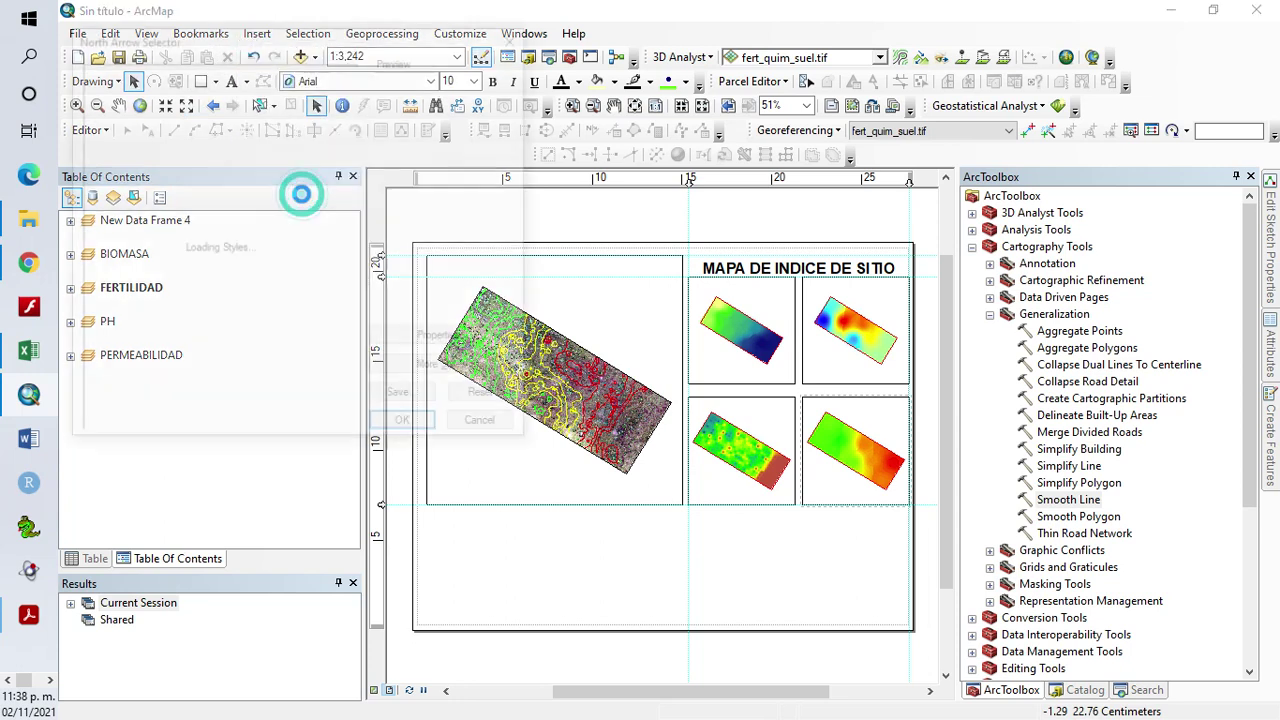
left_click(210, 110)
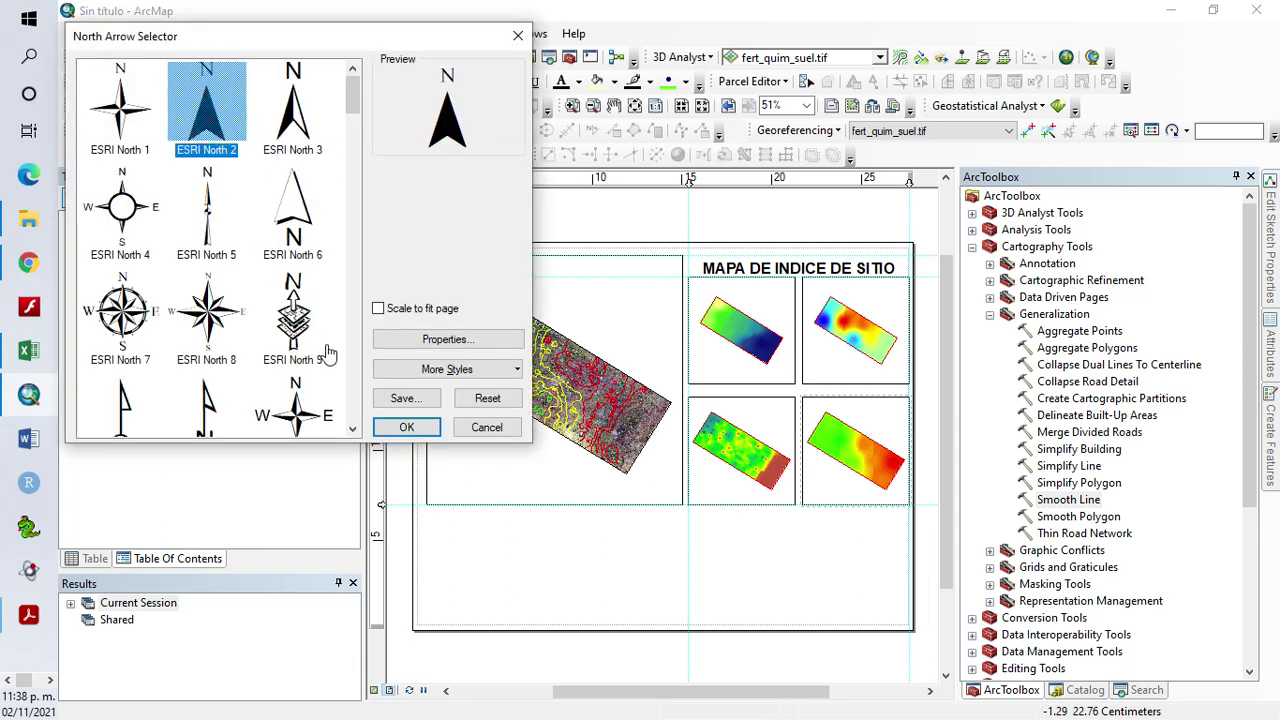
left_click(395, 428)
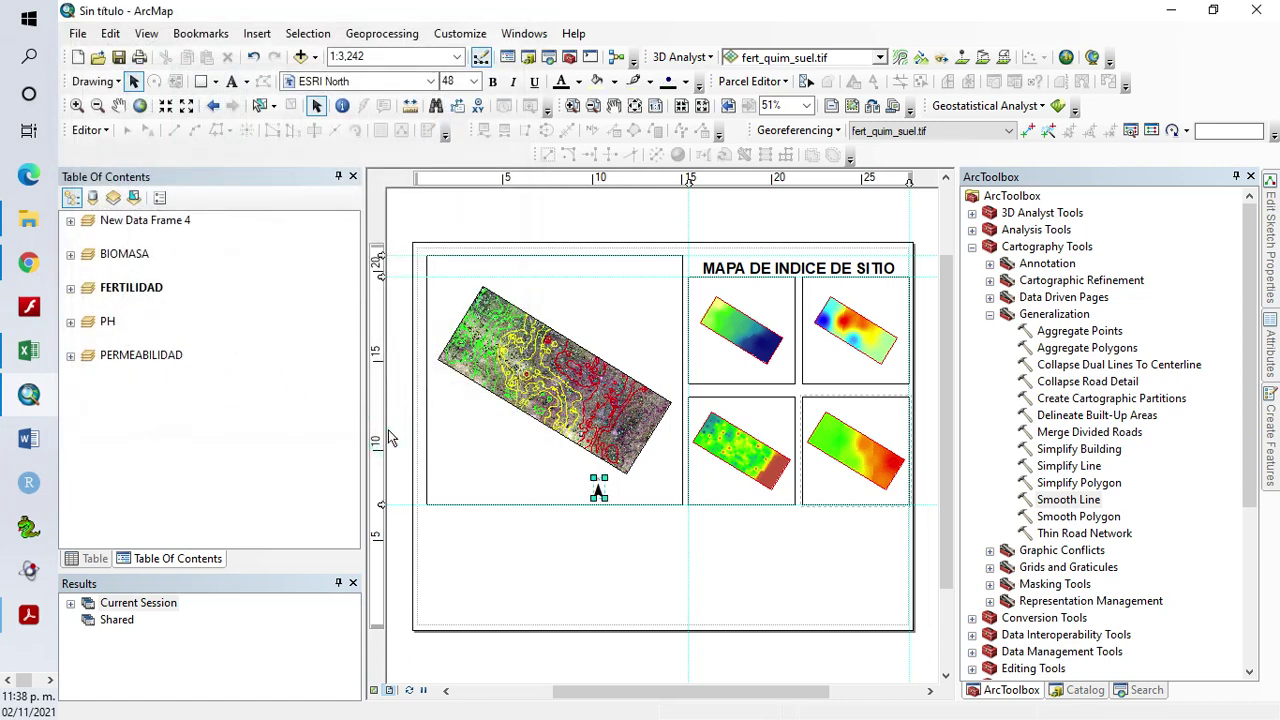
left_click_drag(588, 483, 435, 273)
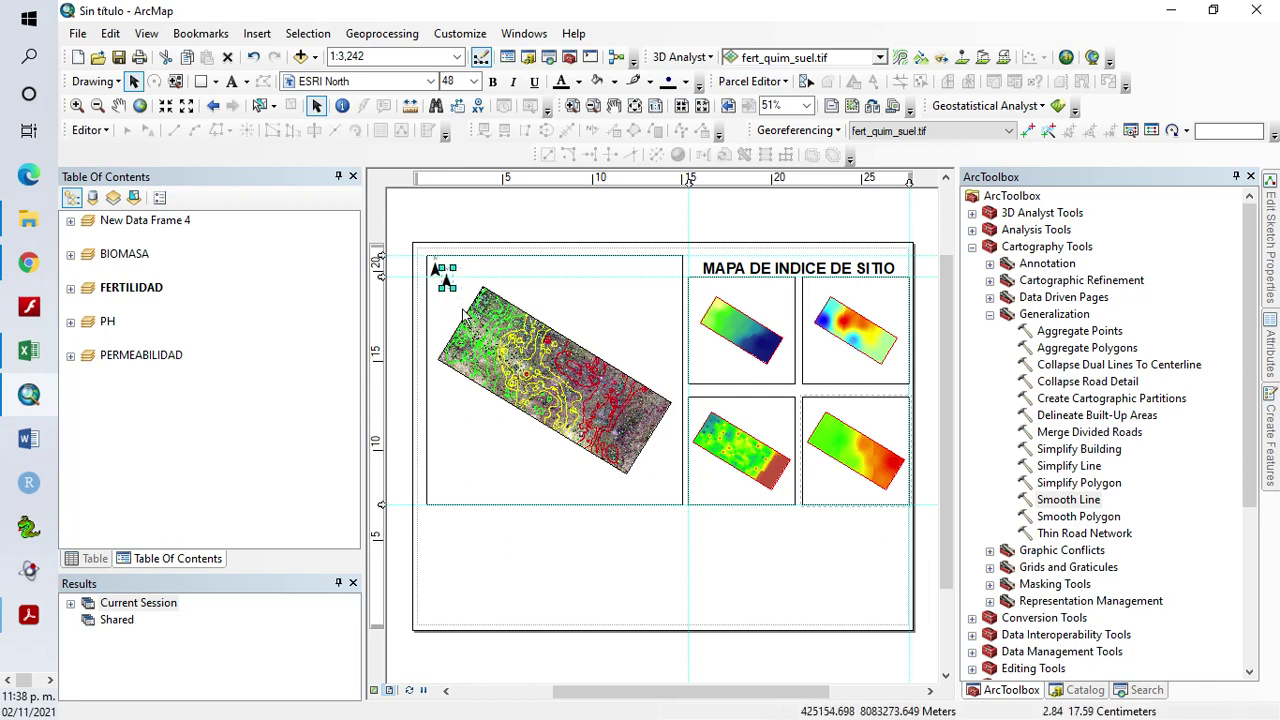
Place copies of the north arrow in the PERMEABILIDAD frame's upper-left corner and the PH frame's upper-right corner
left_click_drag(447, 285, 692, 305)
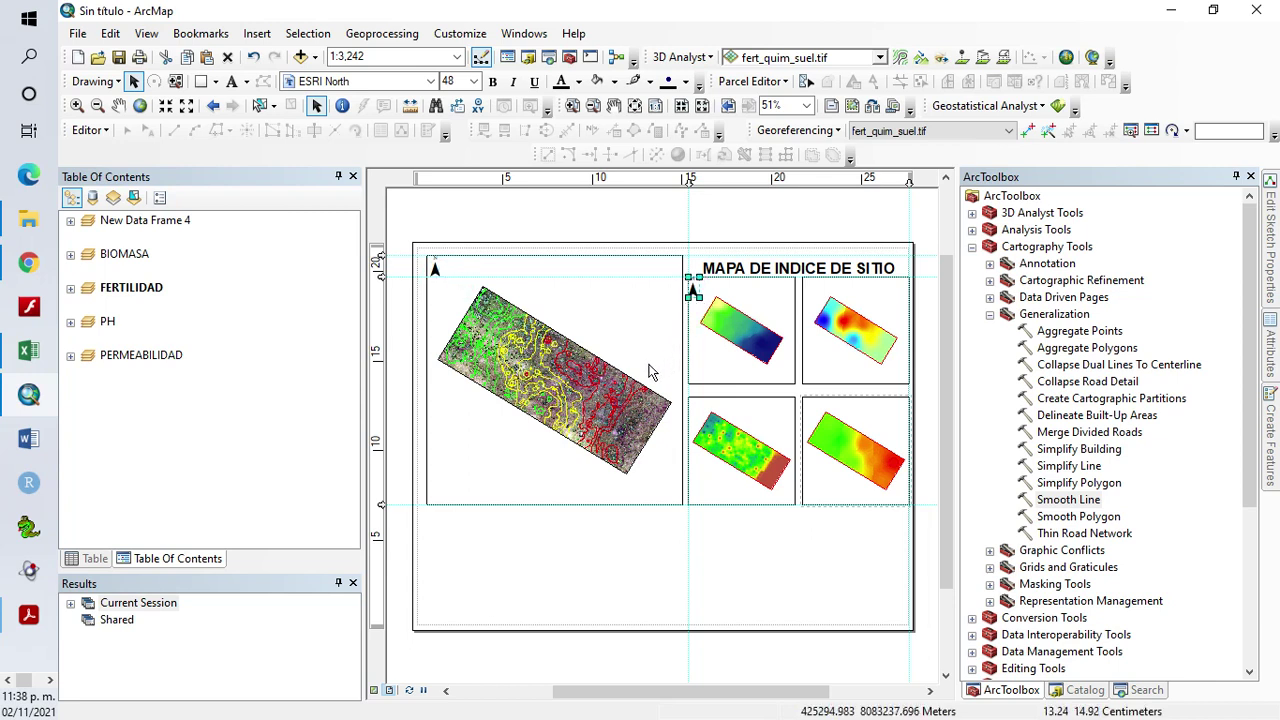
left_click_drag(693, 296, 903, 290)
key("ctrl+c")
key("ctrl+v")
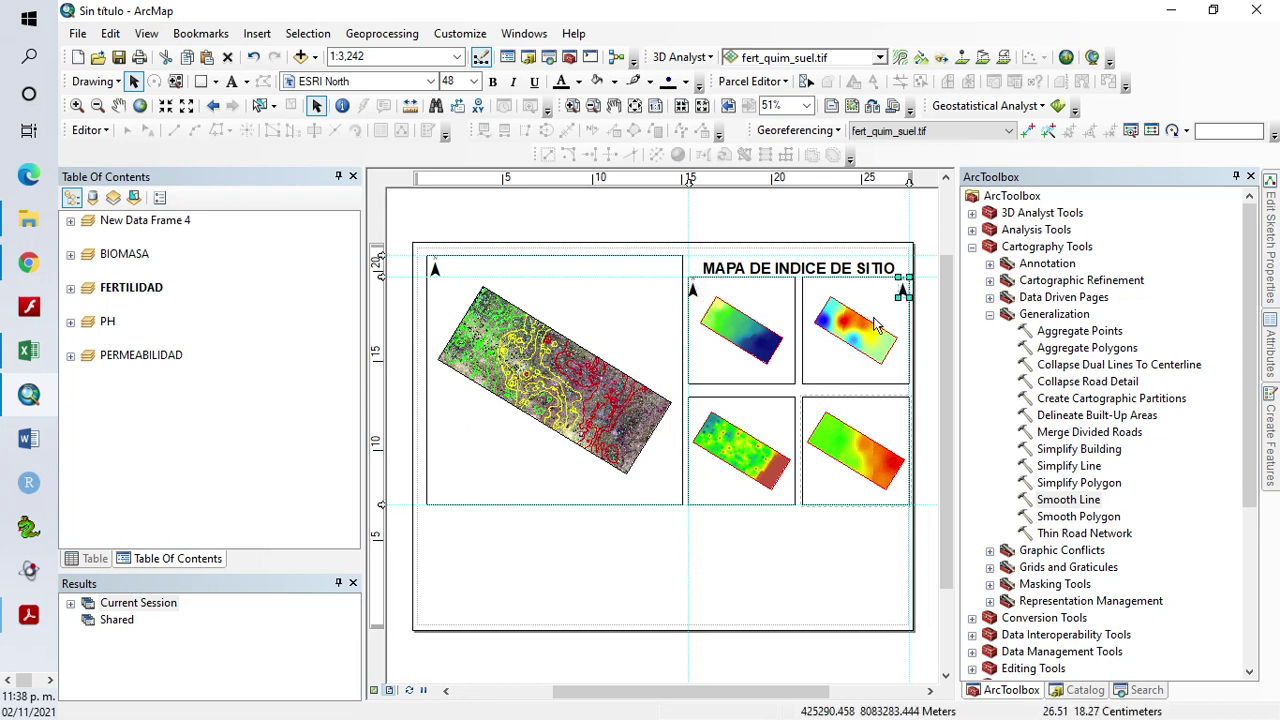
Duplicate the PERMEABILIDAD and PH north arrows together into the matching corners of the BIOMASA and FERTILIDAD frames
left_click(693, 294, "shift")
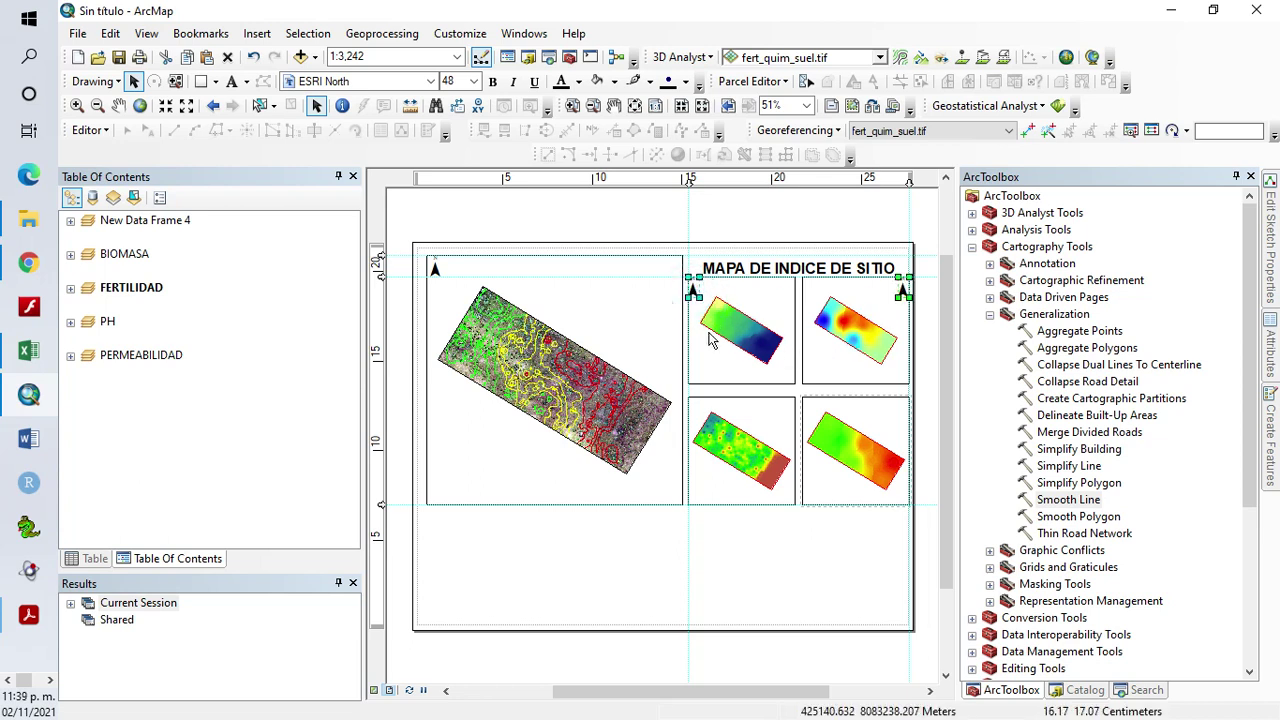
left_click_drag(720, 352, 701, 417)
left_click(935, 410)
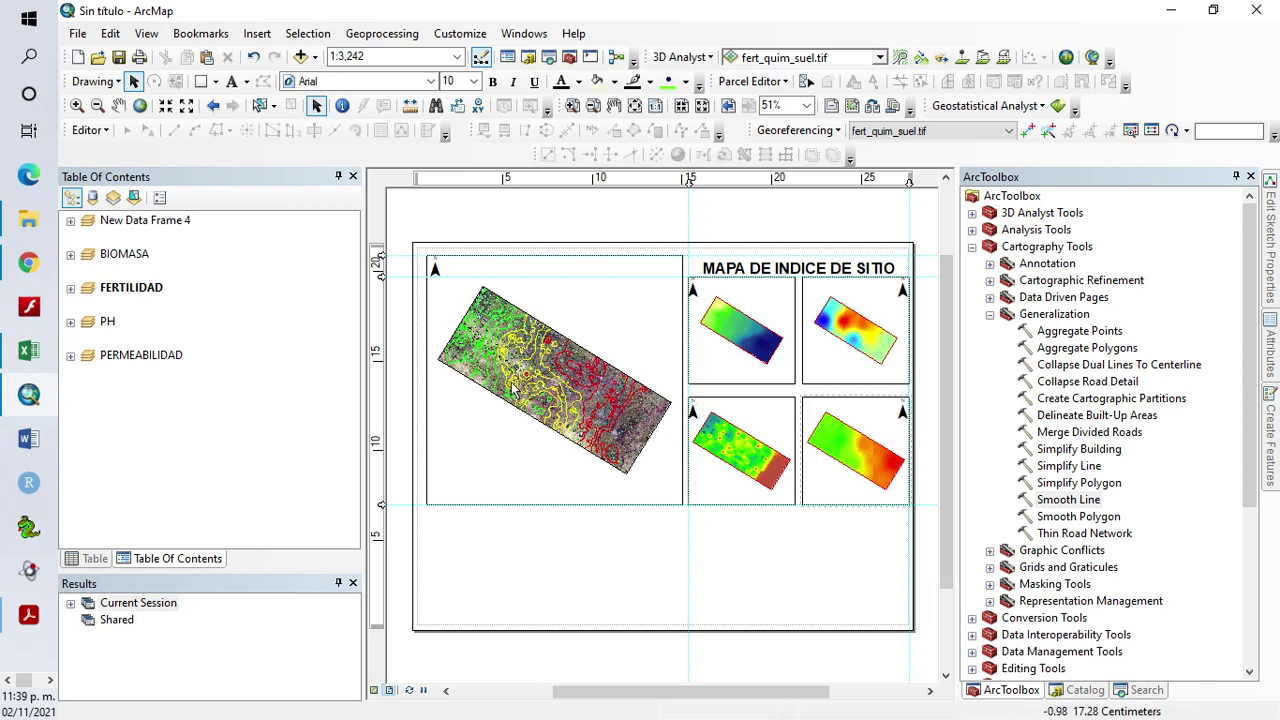
Start a legend for the PERMEABILIDAD frame that includes only the permeabilidad_1.tif layer and has no title
left_click(733, 372)
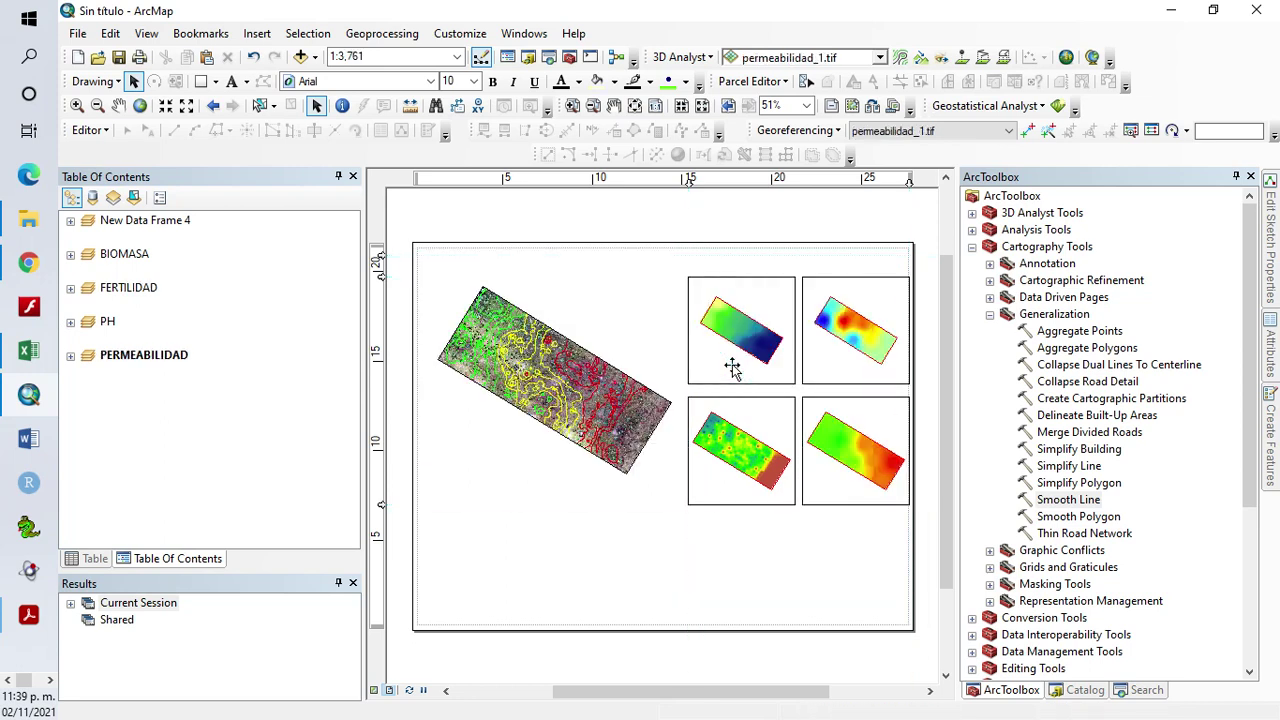
left_click(259, 37)
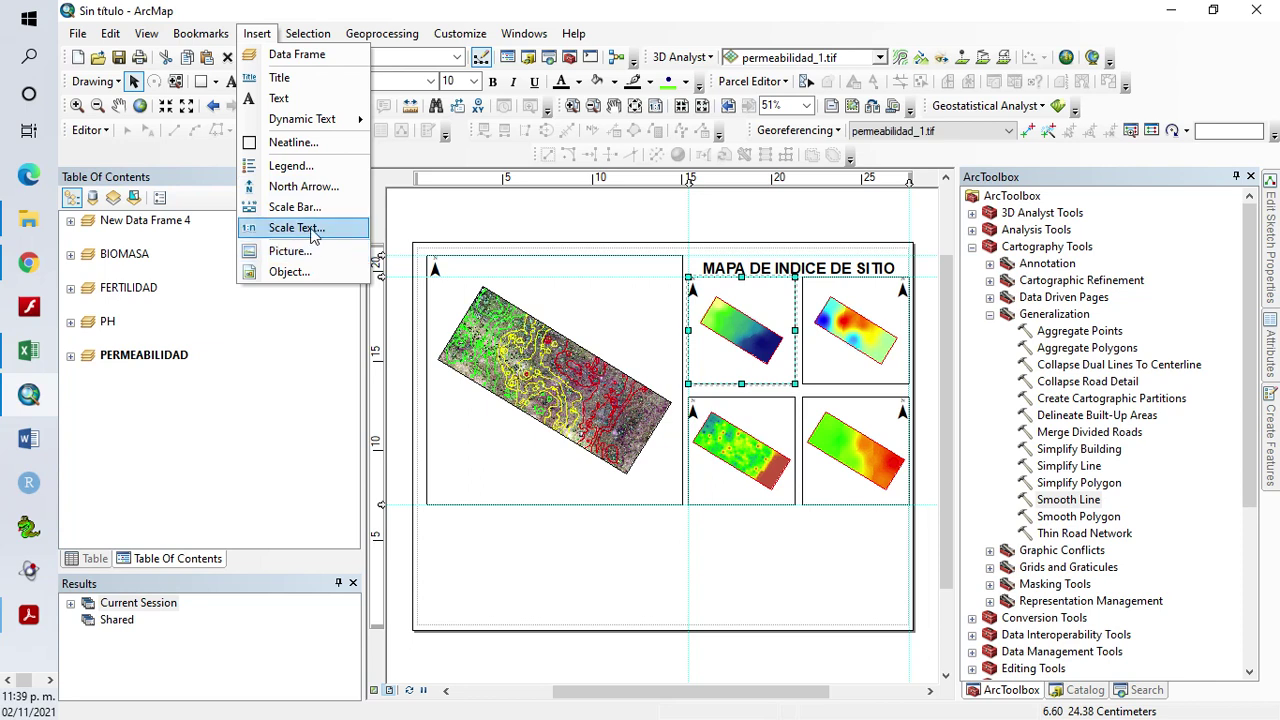
left_click(295, 166)
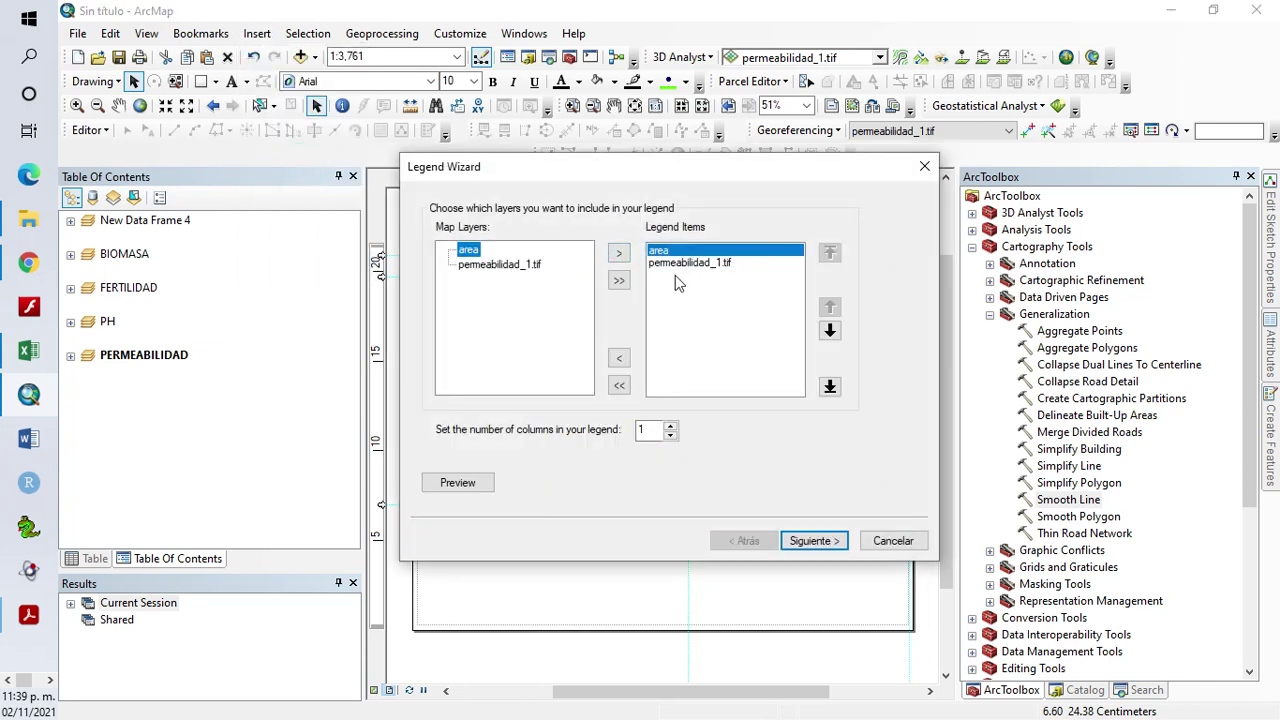
left_click(619, 358)
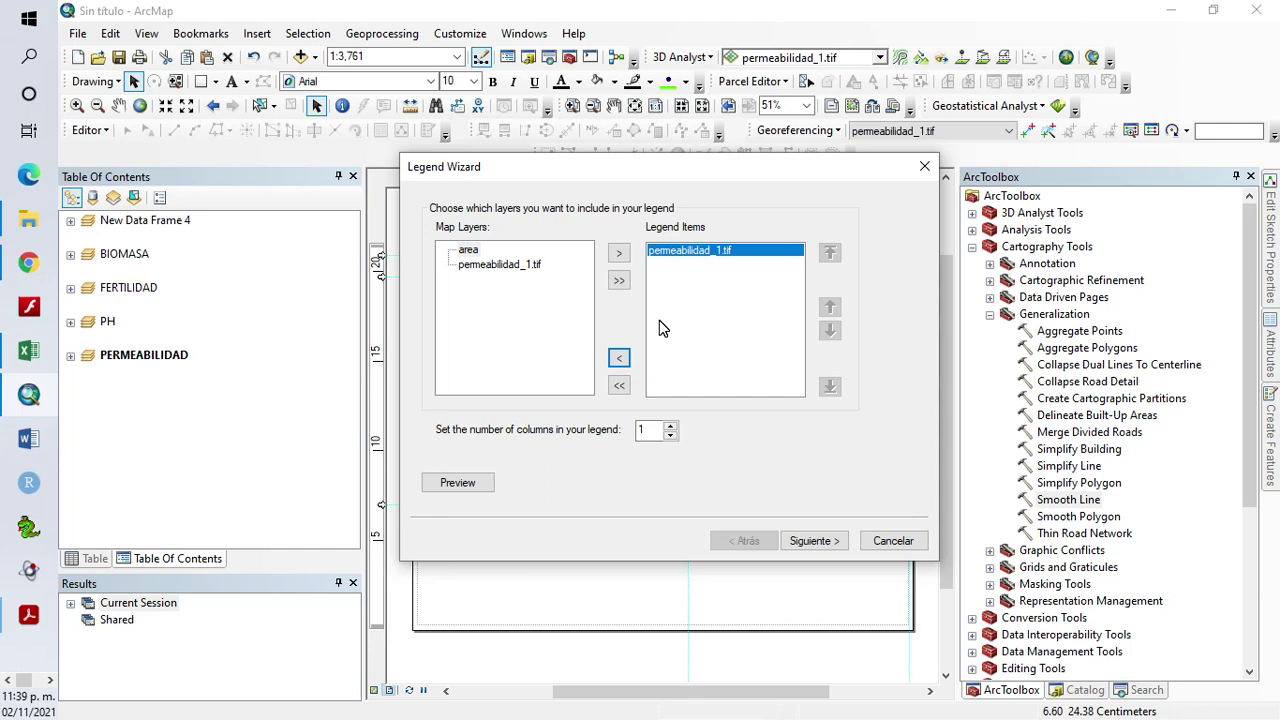
left_click(833, 543)
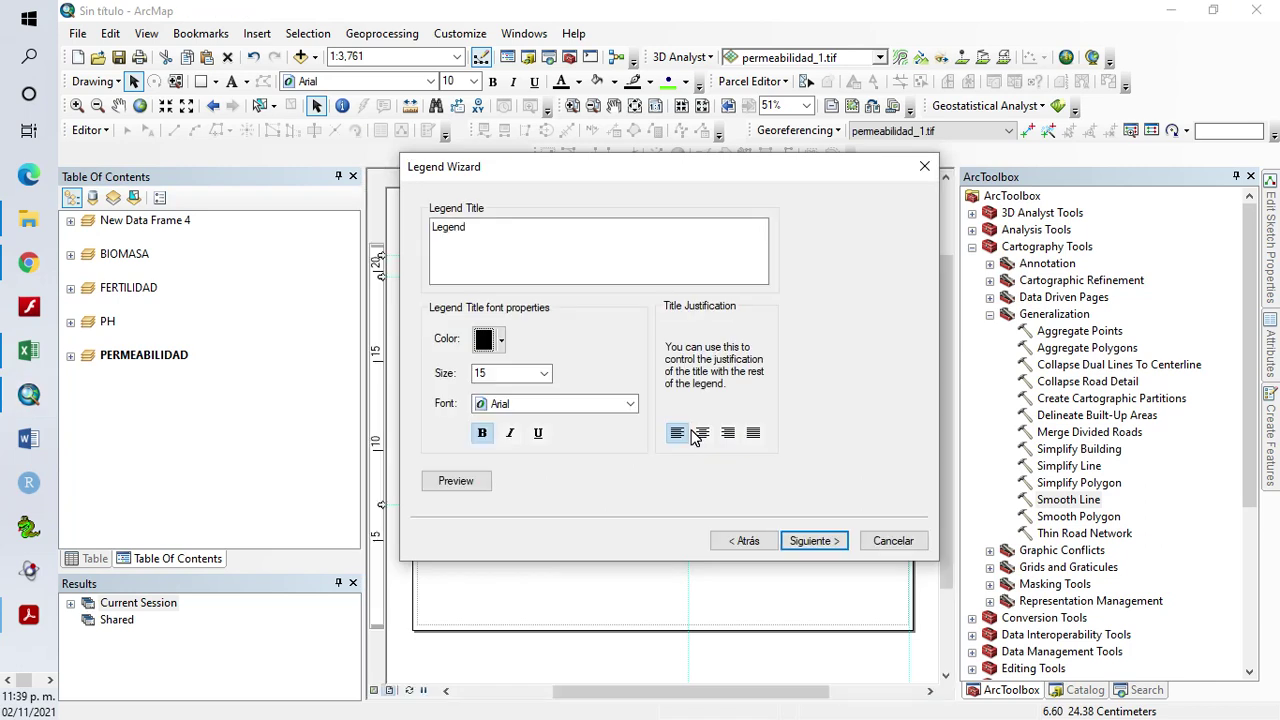
double_click(530, 230)
key("BackSpace")
left_click(840, 542)
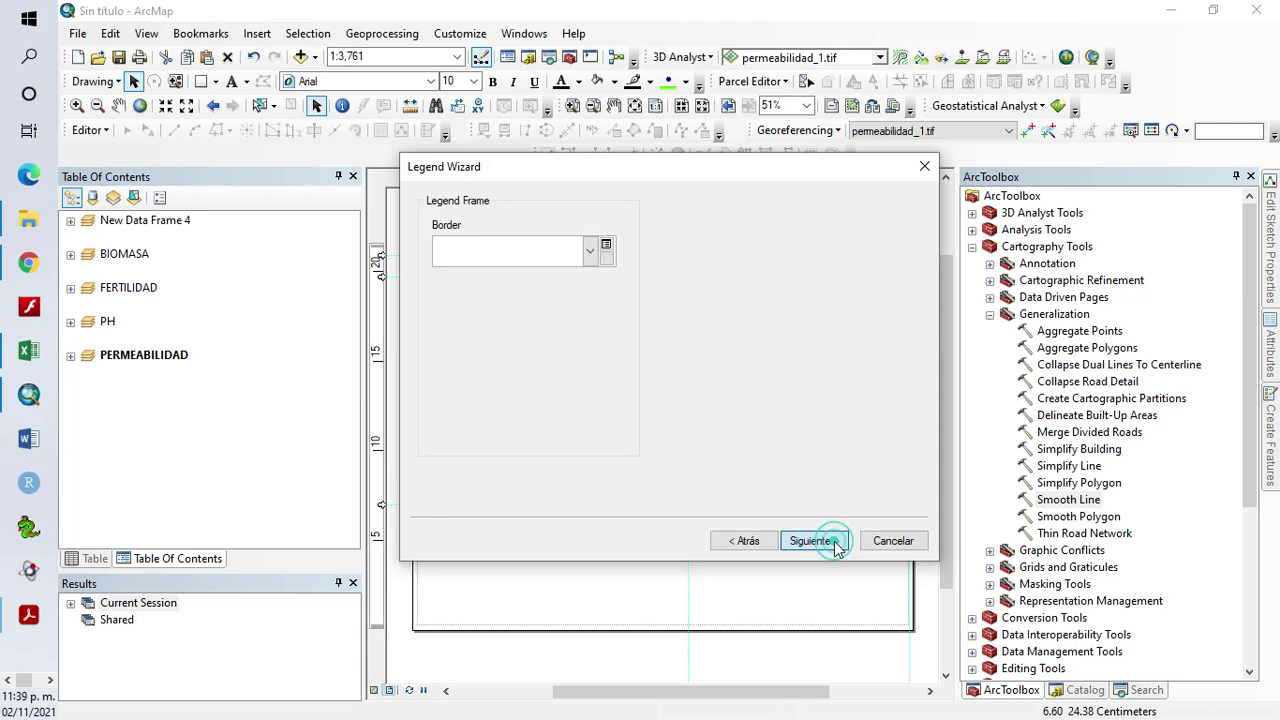
Give the legend a 1.5 Point border with gap 5 and rounding 5%, and finish it with the remaining default settings
left_click(588, 256)
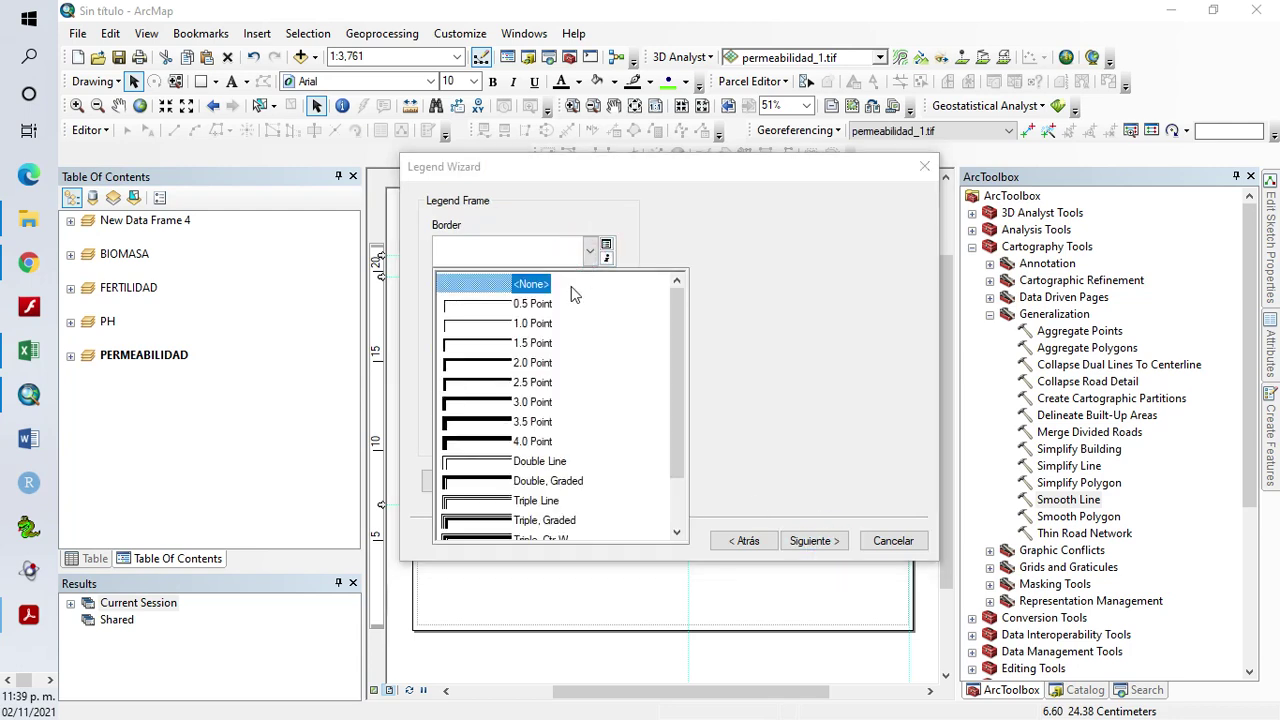
left_click(505, 344)
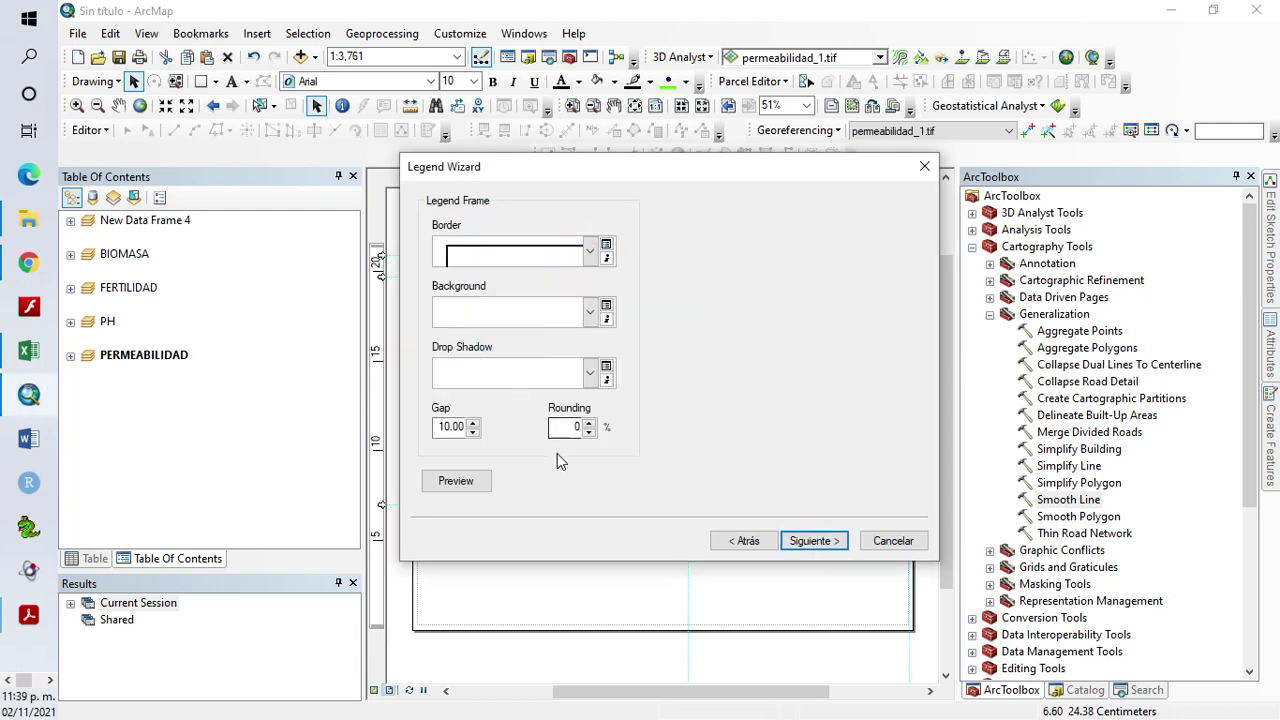
double_click(442, 427)
type("5")
double_click(585, 434)
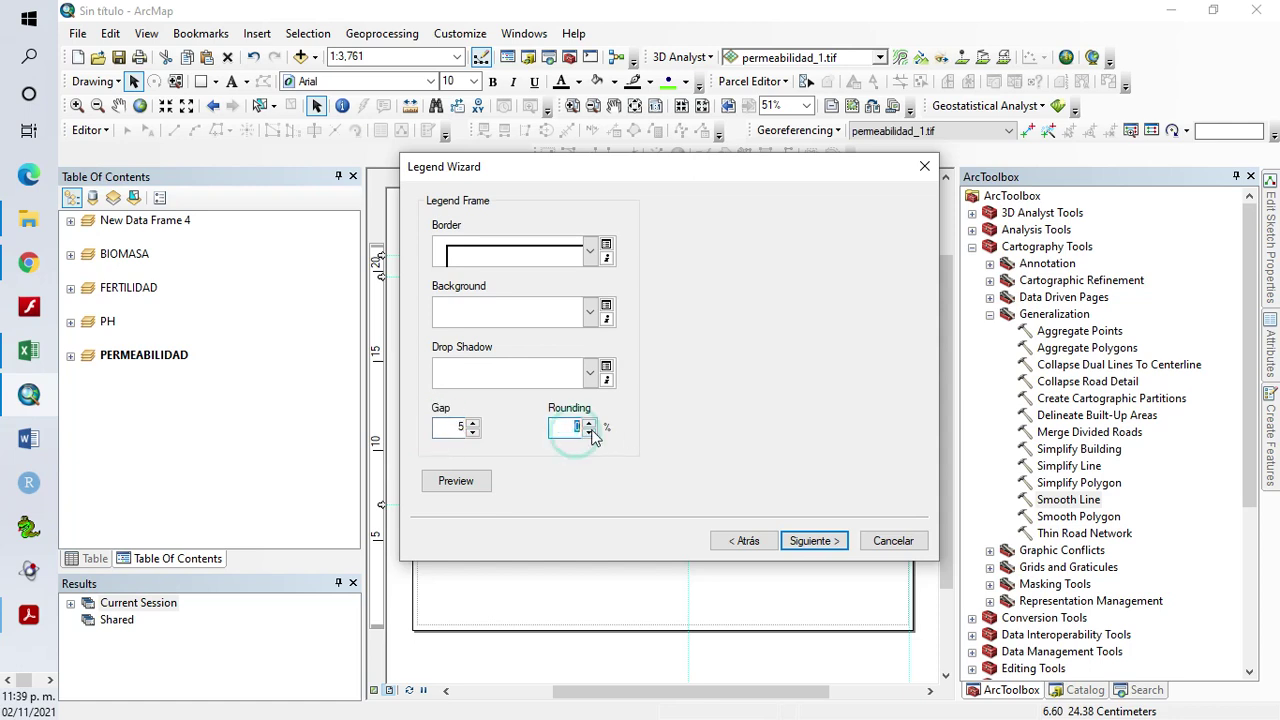
left_click(590, 311)
left_click(597, 523)
left_click(818, 540)
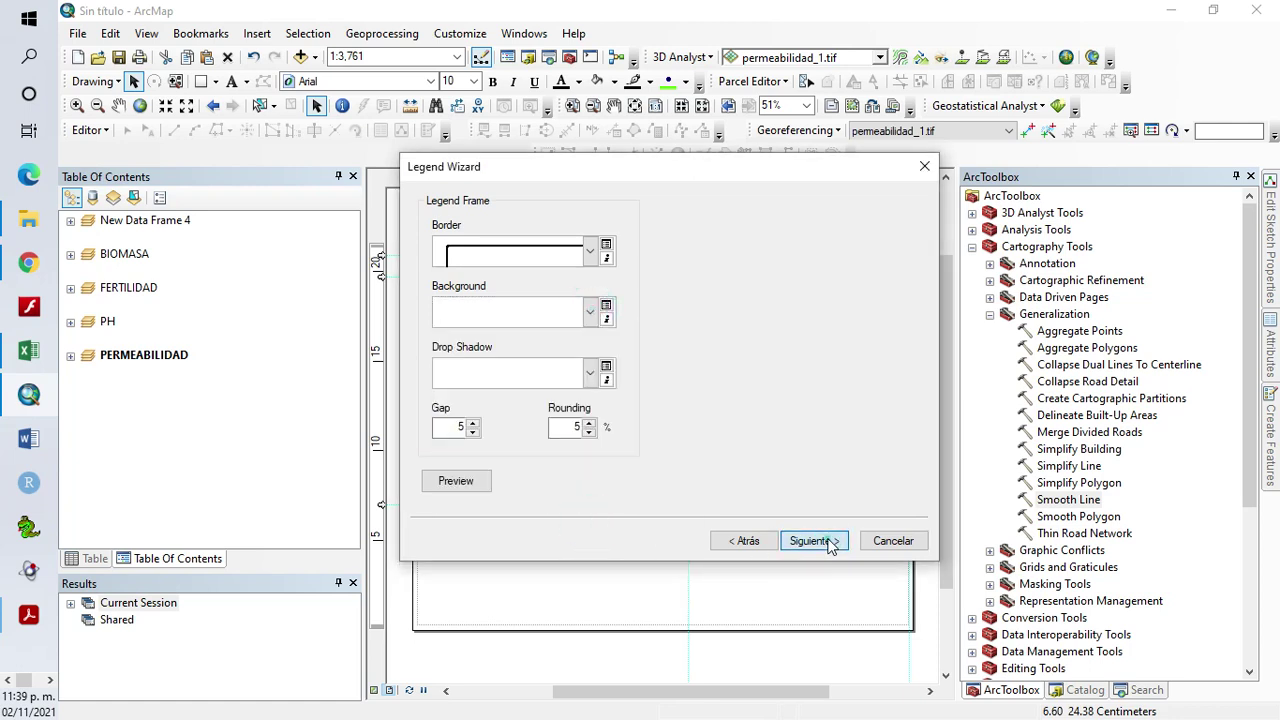
left_click(826, 542)
left_click(818, 540)
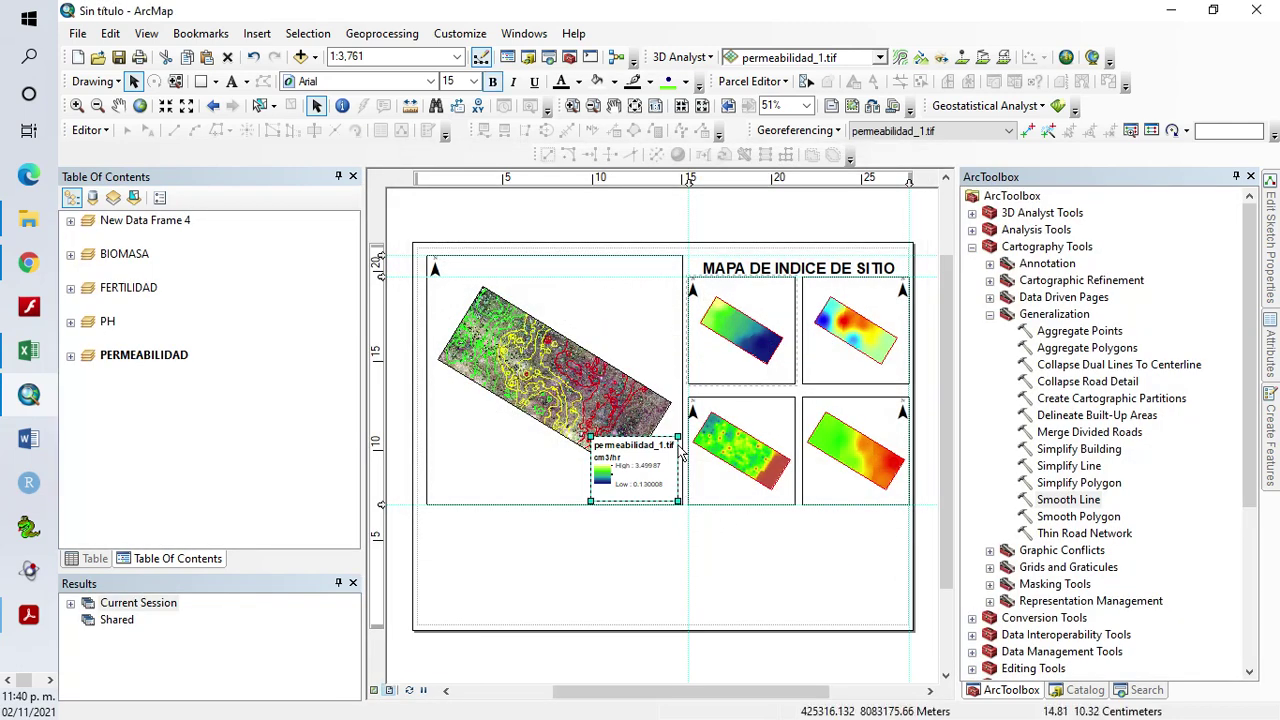
Shrink the permeability legend and place it in the PERMEABILIDAD frame's lower-left corner
left_click(676, 440)
left_click_drag(676, 440, 733, 351)
Change the permeabilidad_1.tif legend item to the Horizontal with Heading and Labels style and apply it
right_click(720, 368)
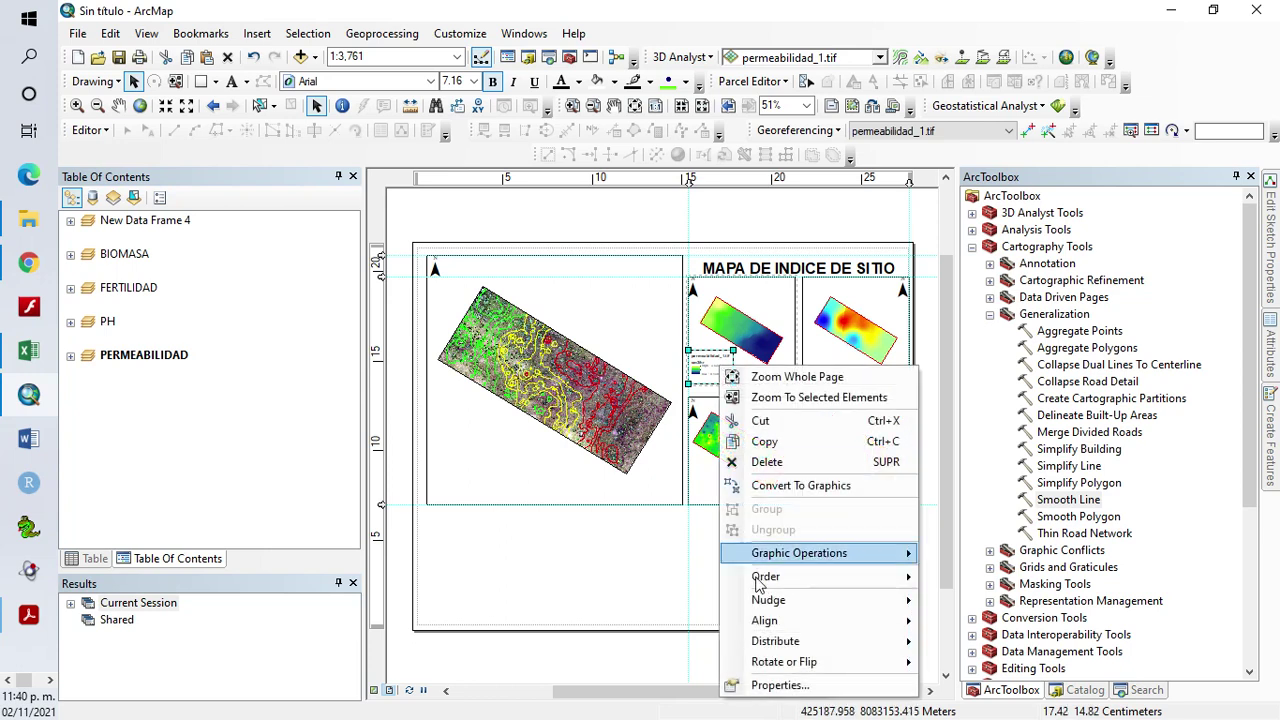
left_click(770, 682)
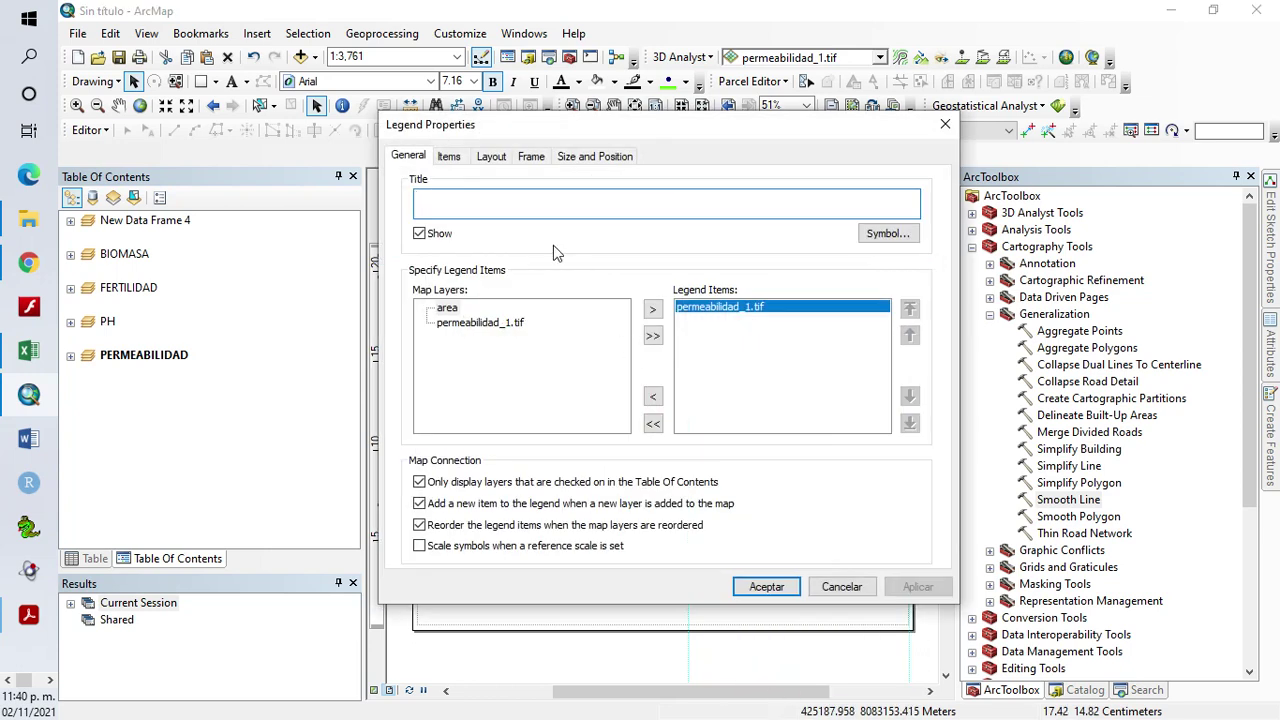
left_click(448, 157)
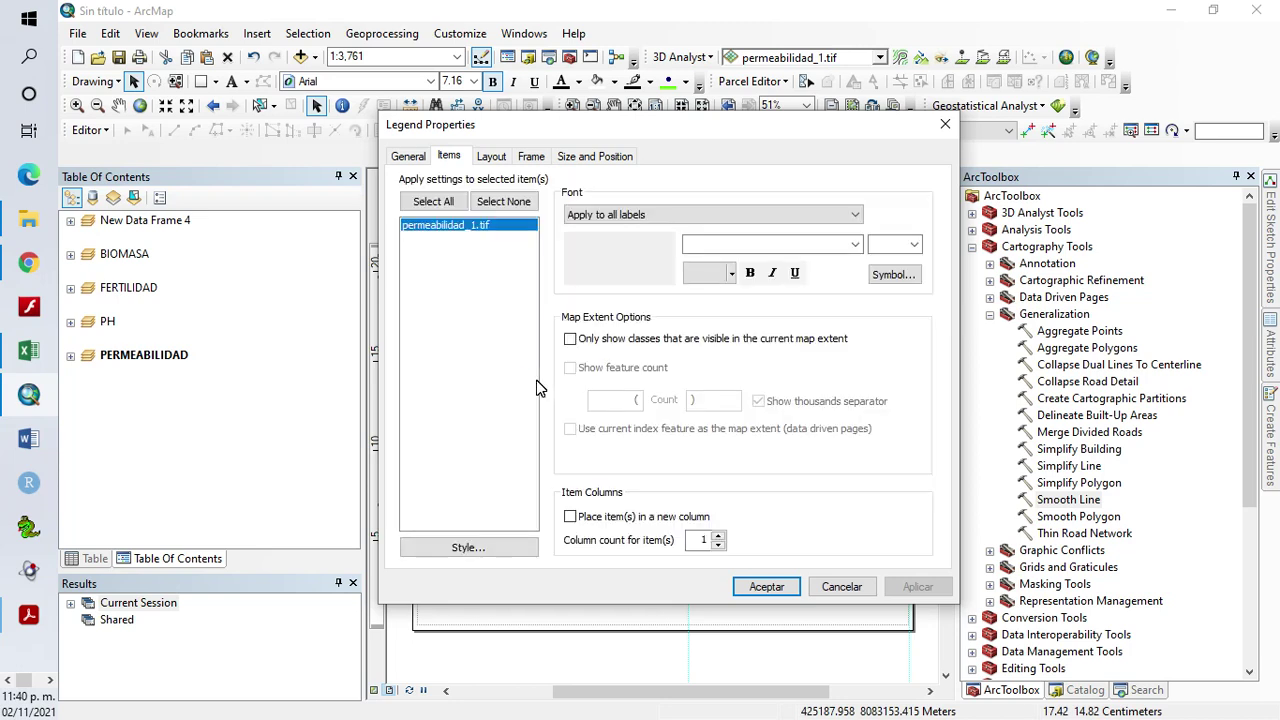
left_click(491, 547)
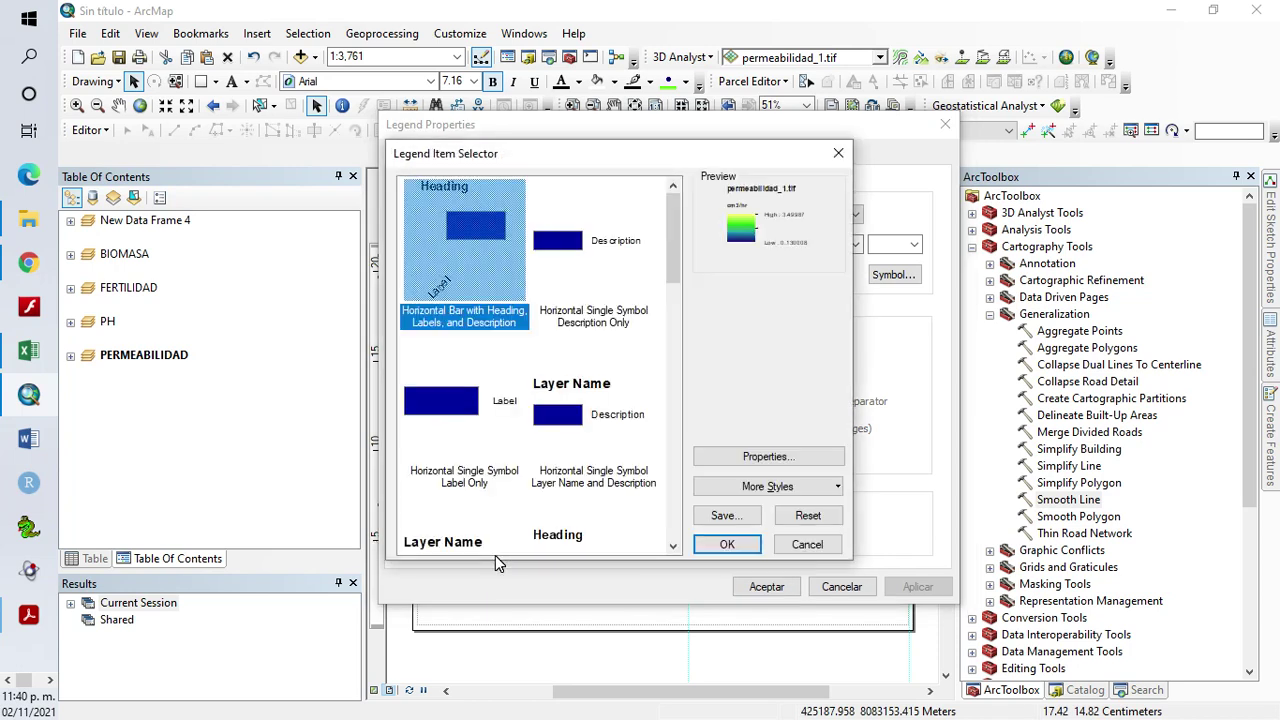
left_click(598, 260)
left_click(465, 403)
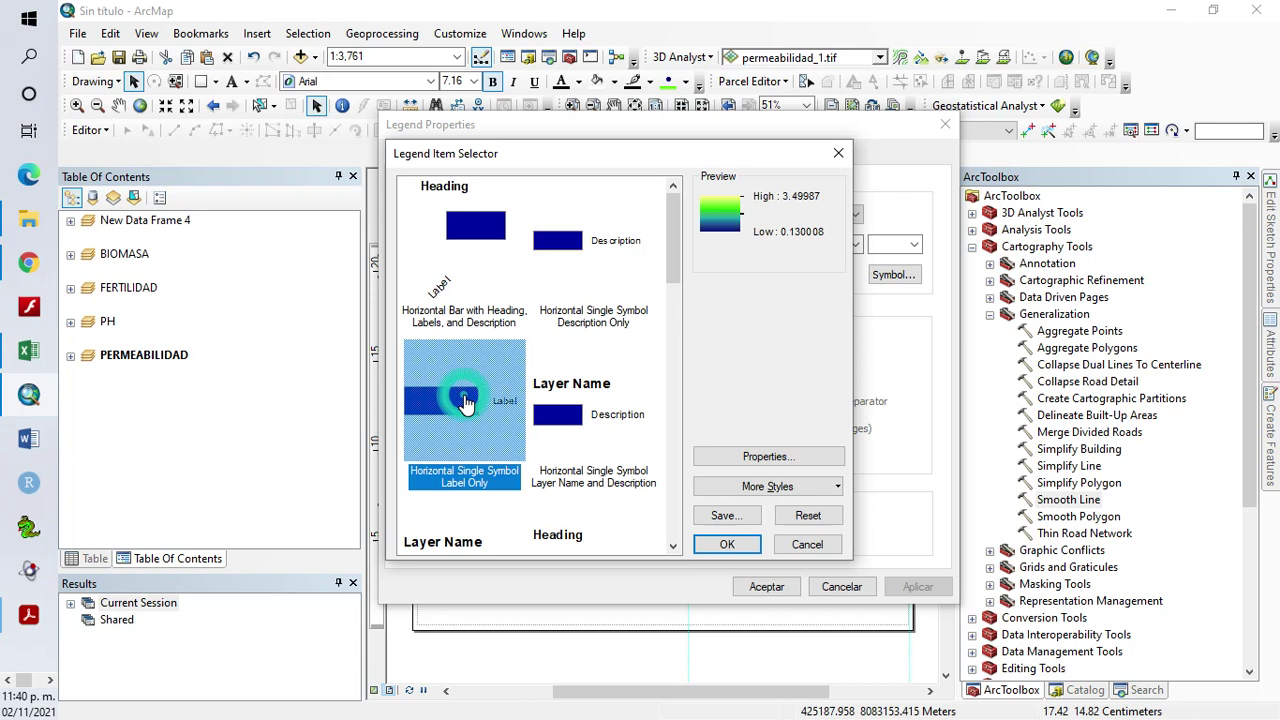
left_click(560, 422)
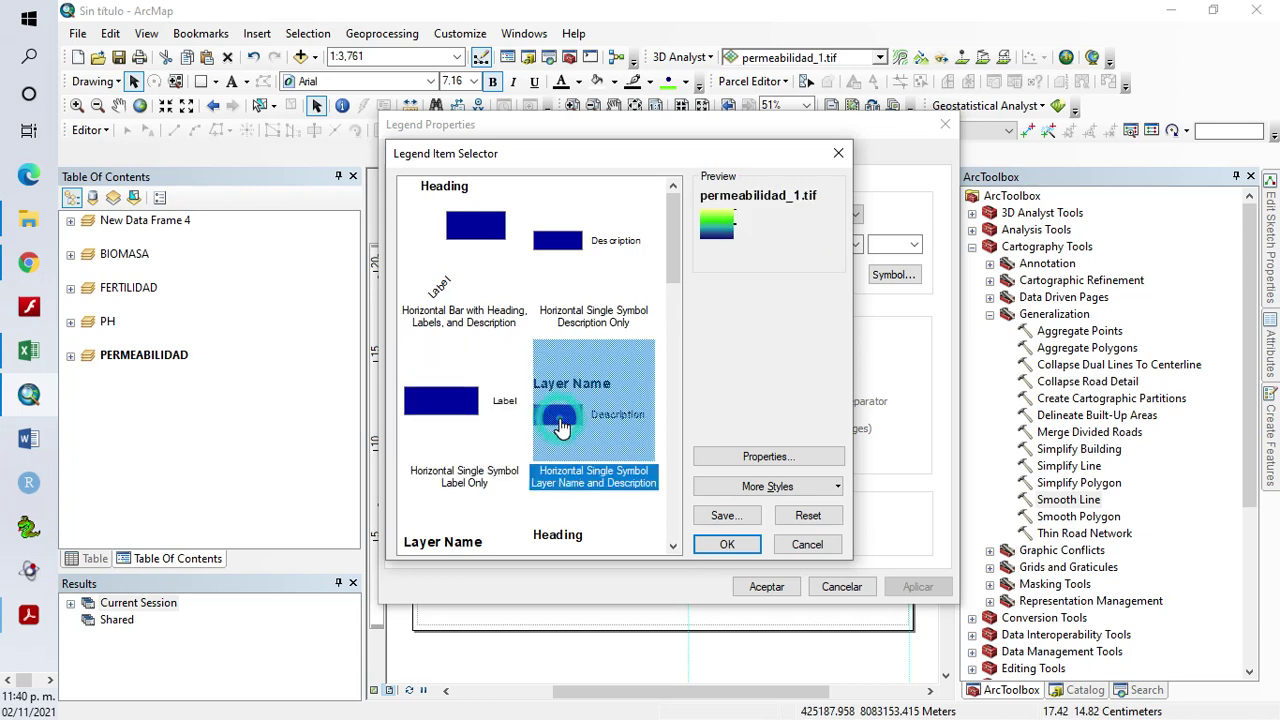
scroll(486, 451, "down", 3)
left_click(578, 334)
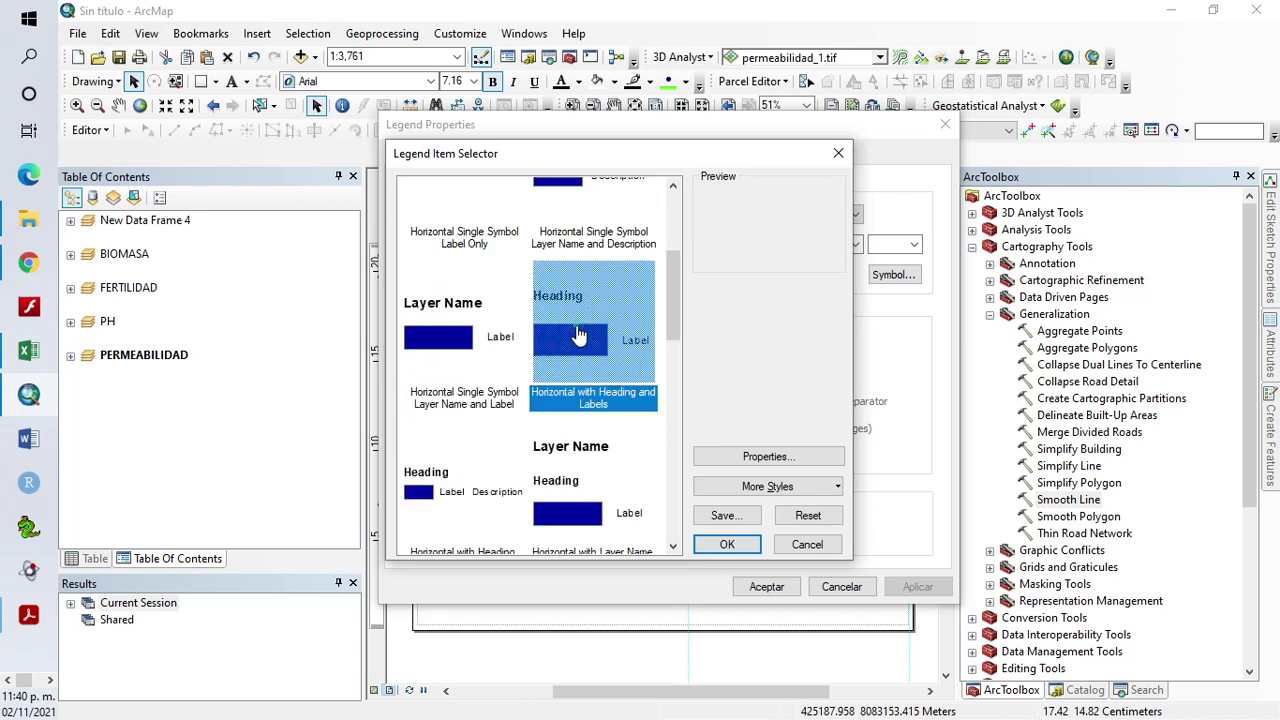
left_click(728, 544)
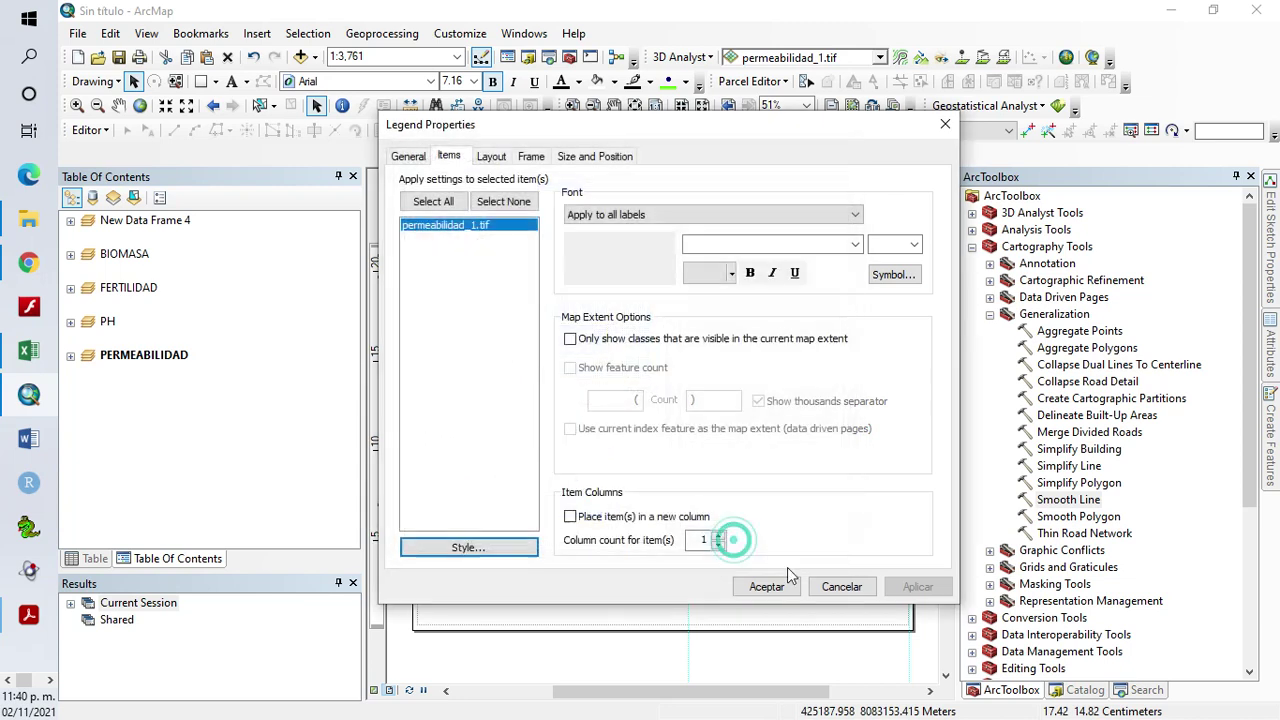
left_click(916, 586)
left_click(777, 592)
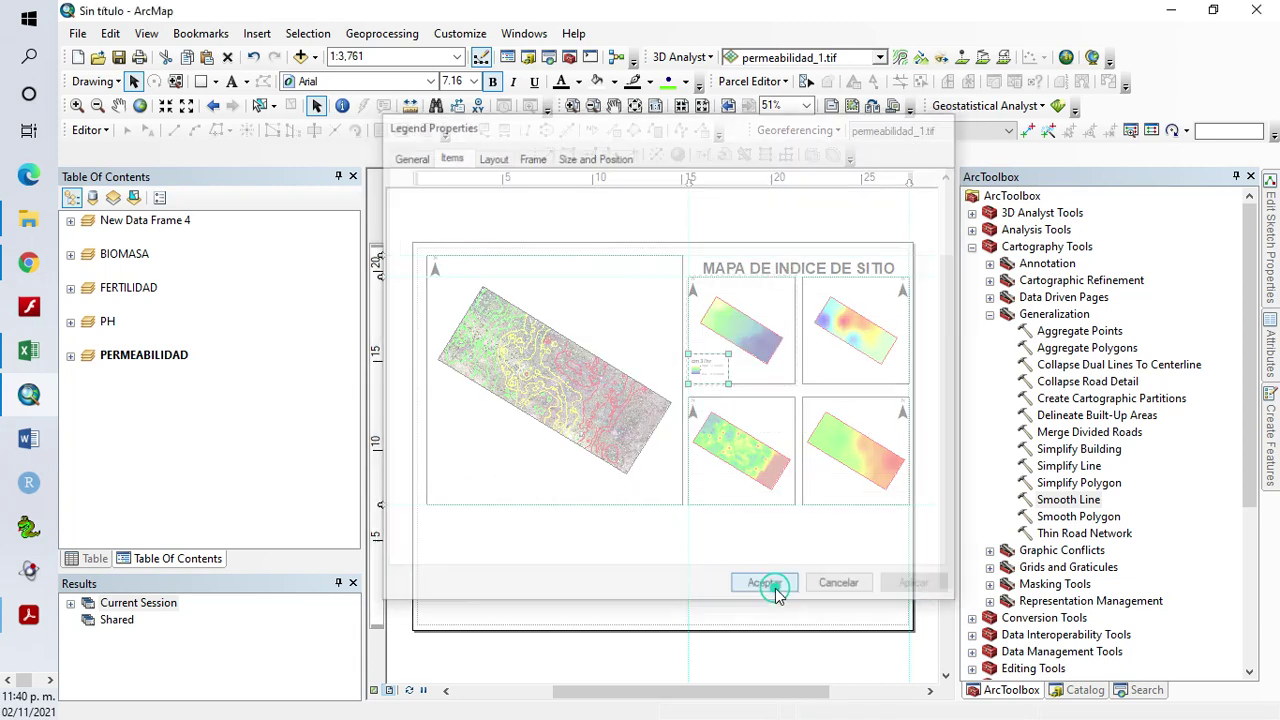
Copy the permeability legend into the PH data frame and place the copy in that frame's lower-left corner
left_click(702, 372)
left_click(702, 372)
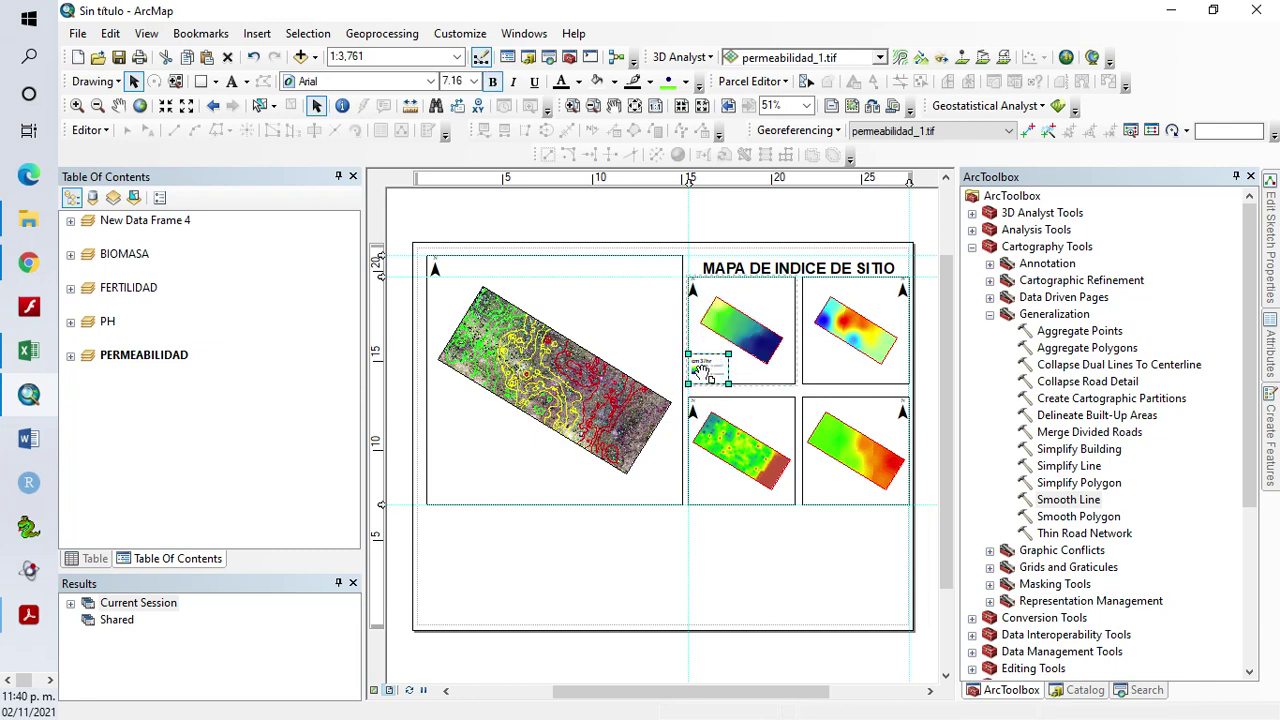
left_click(817, 372)
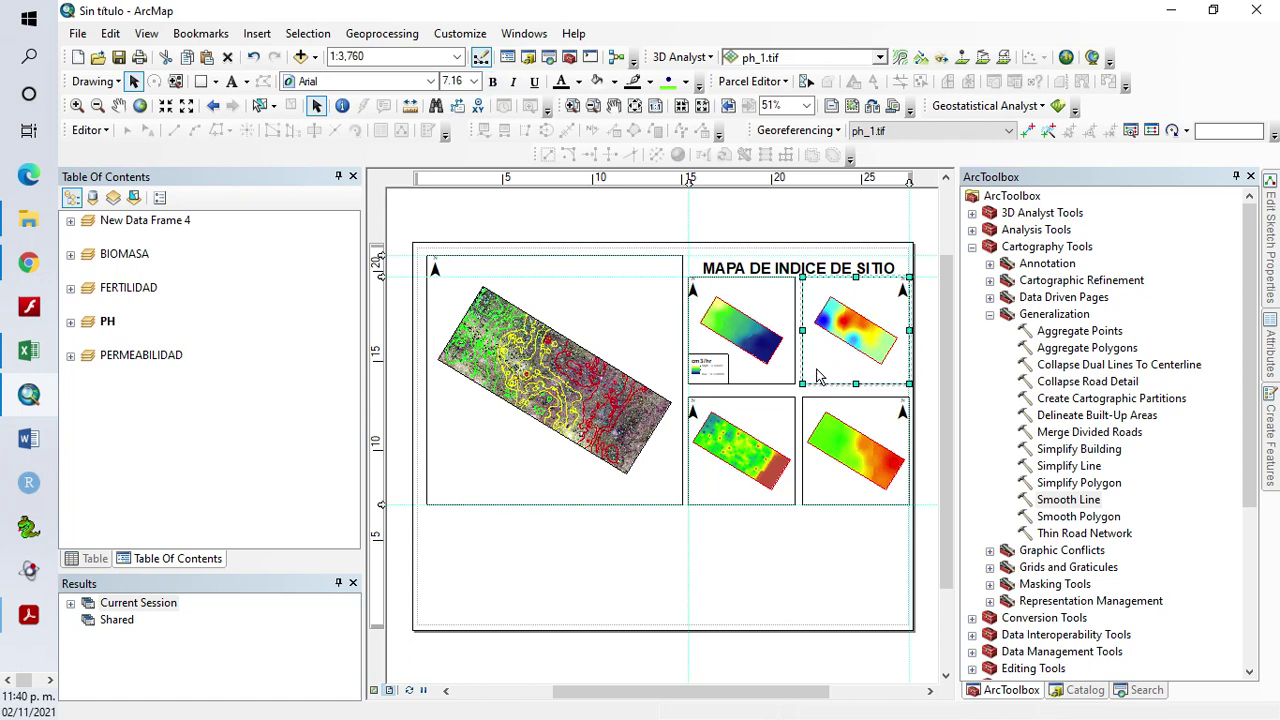
left_click(730, 368)
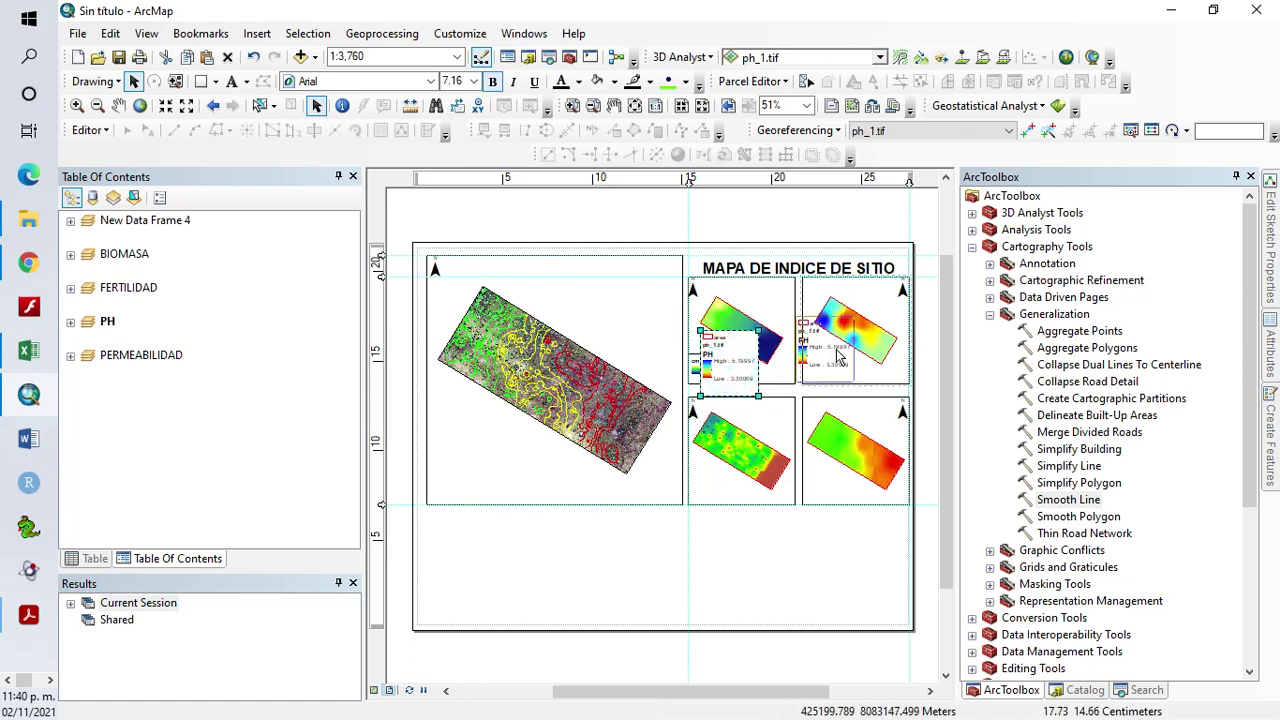
left_click_drag(840, 362, 835, 357)
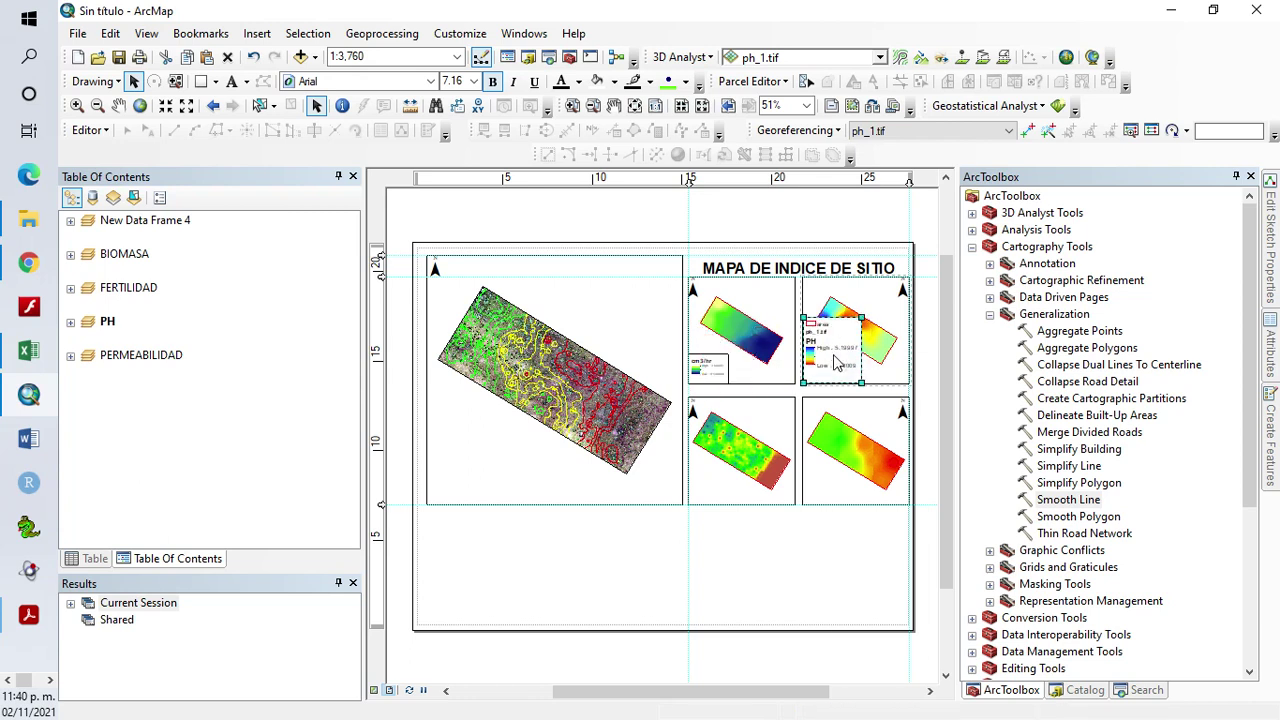
Remove the area layer from the PH legend's items, leaving only ph_1.tif
right_click(838, 362)
left_click(887, 679)
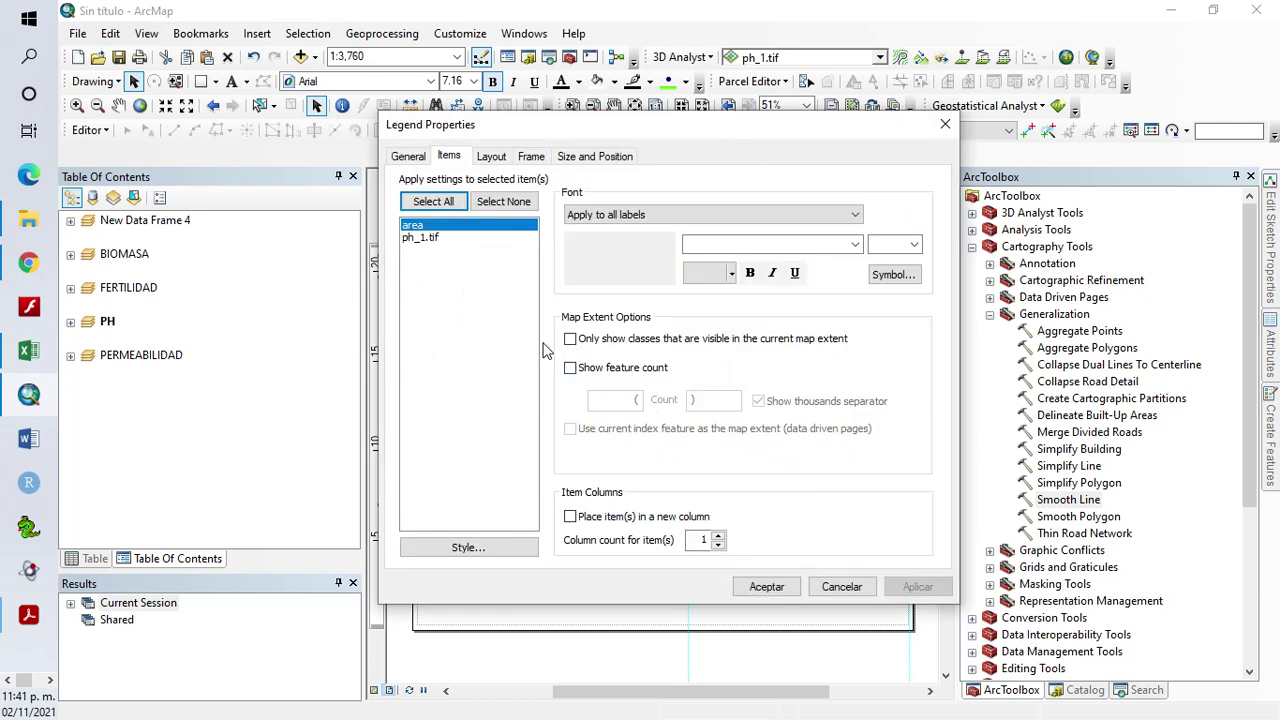
left_click(410, 157)
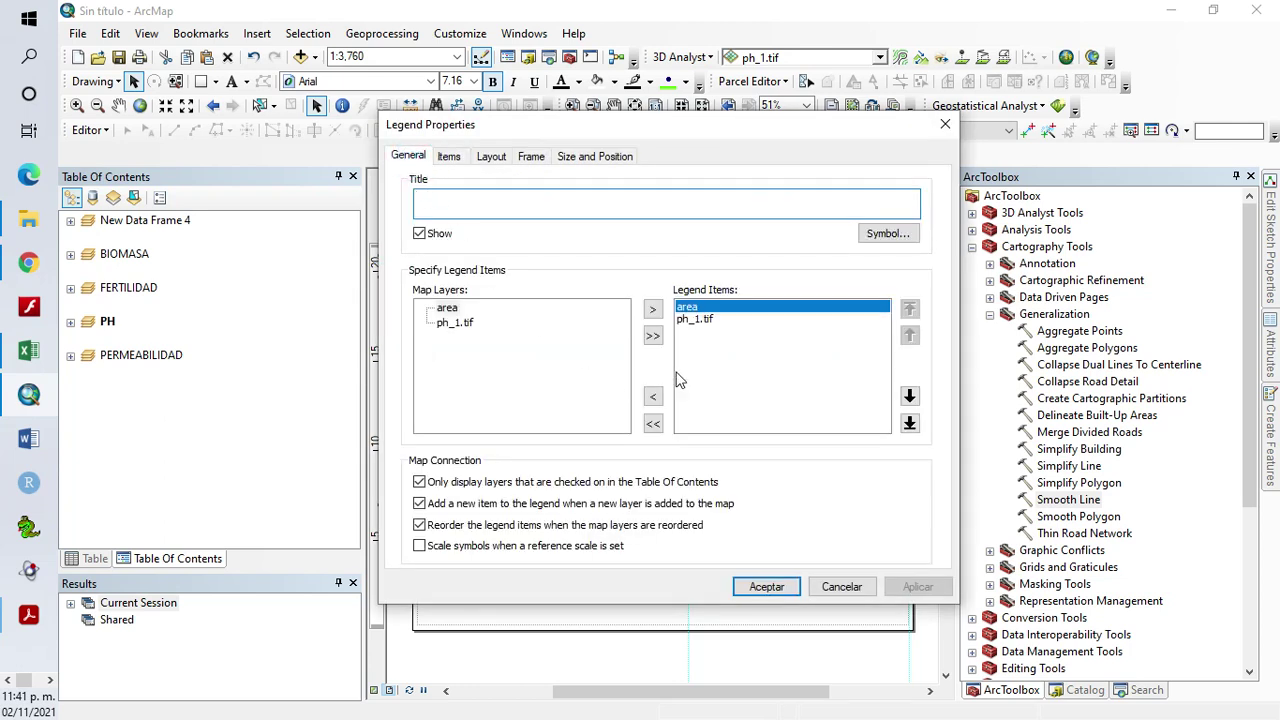
left_click(653, 398)
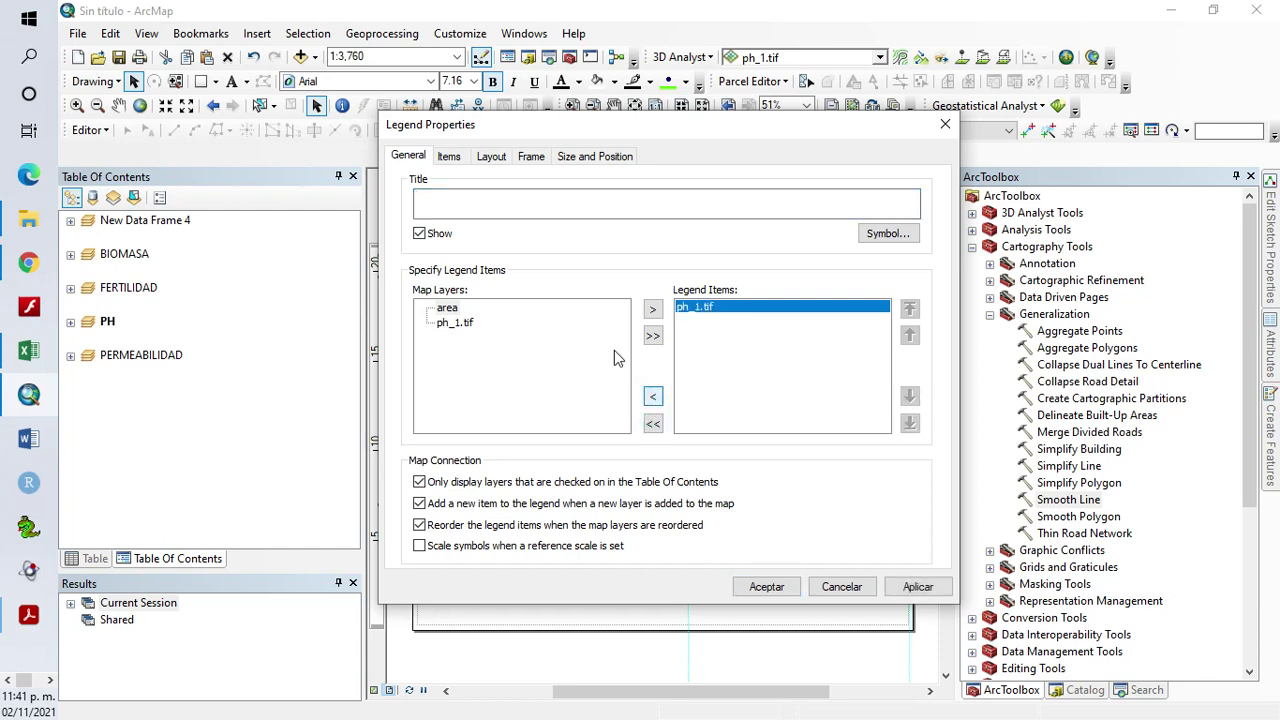
Set the ph_1.tif legend item to the Horizontal with Heading and Labels style and apply the legend changes
left_click(449, 157)
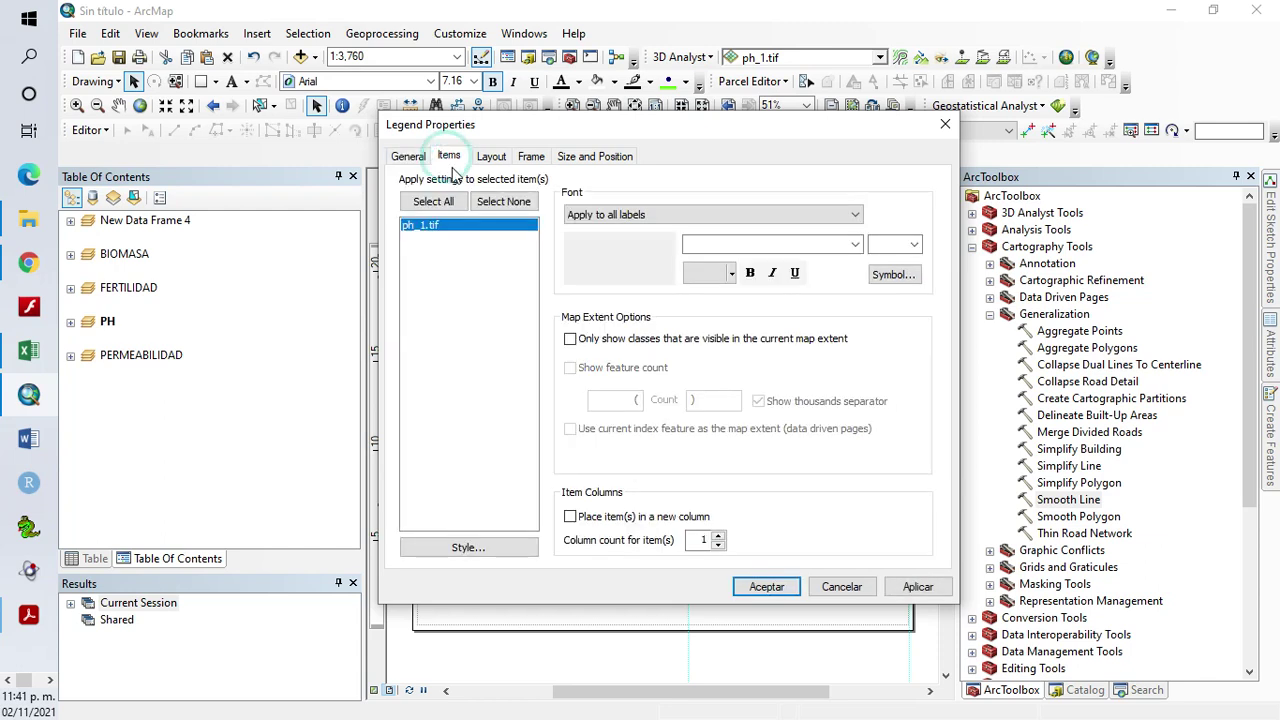
left_click(458, 553)
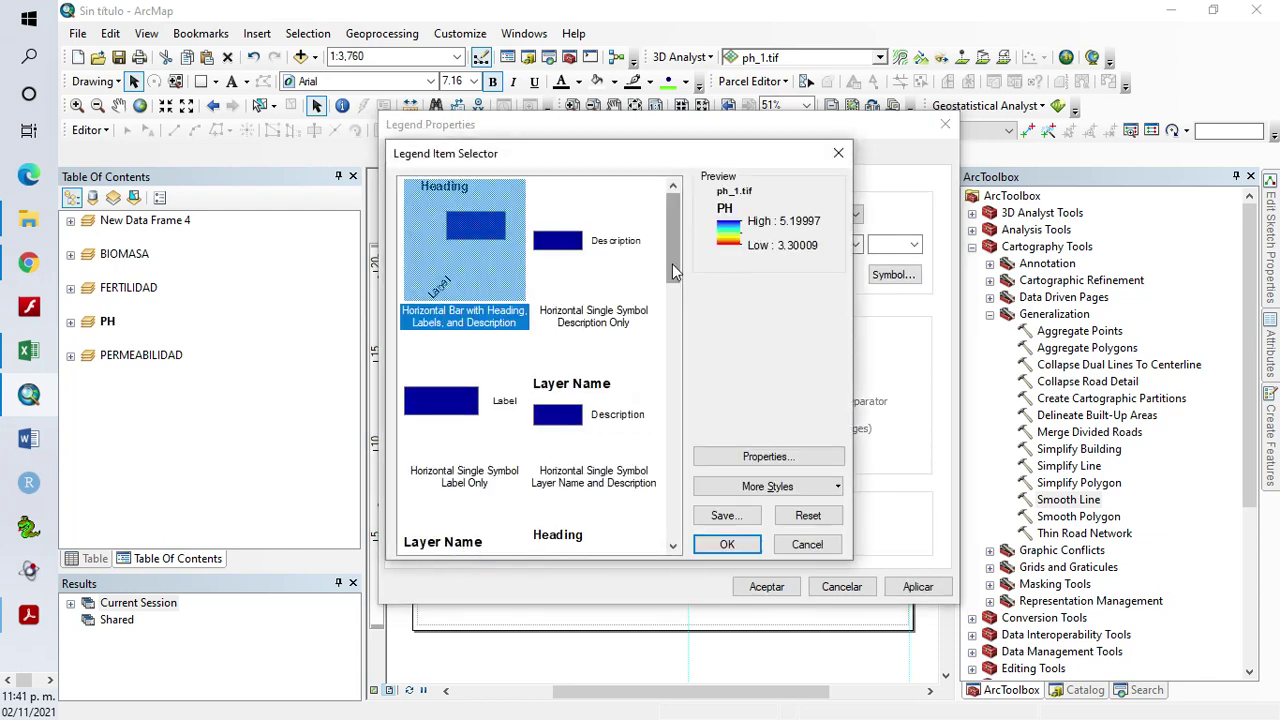
scroll(673, 270, "down", 3)
left_click(578, 430)
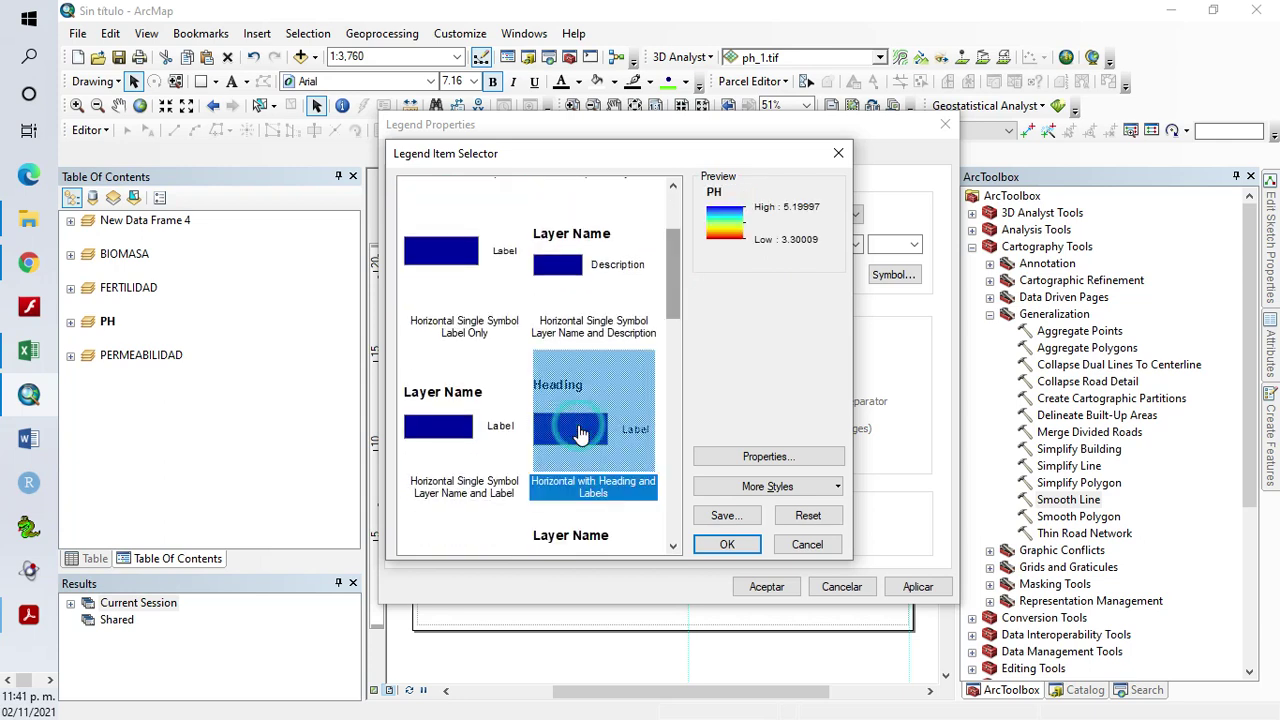
left_click(743, 548)
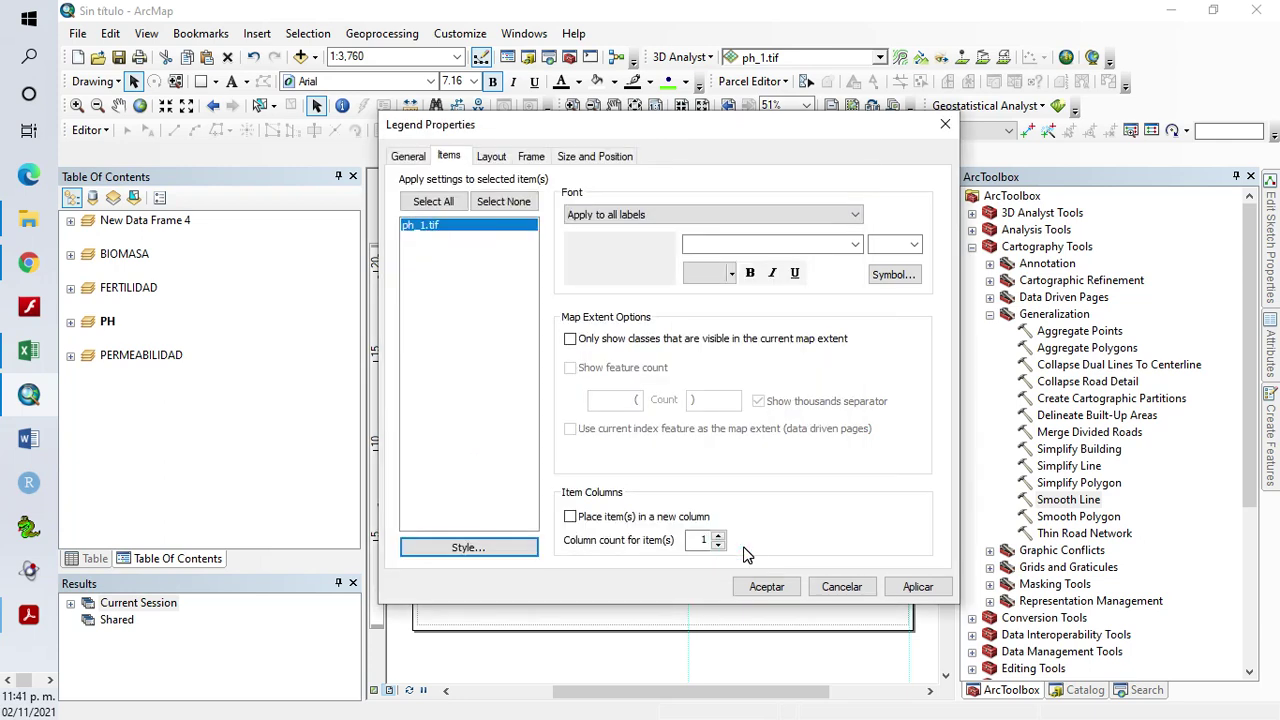
left_click(910, 590)
left_click(767, 587)
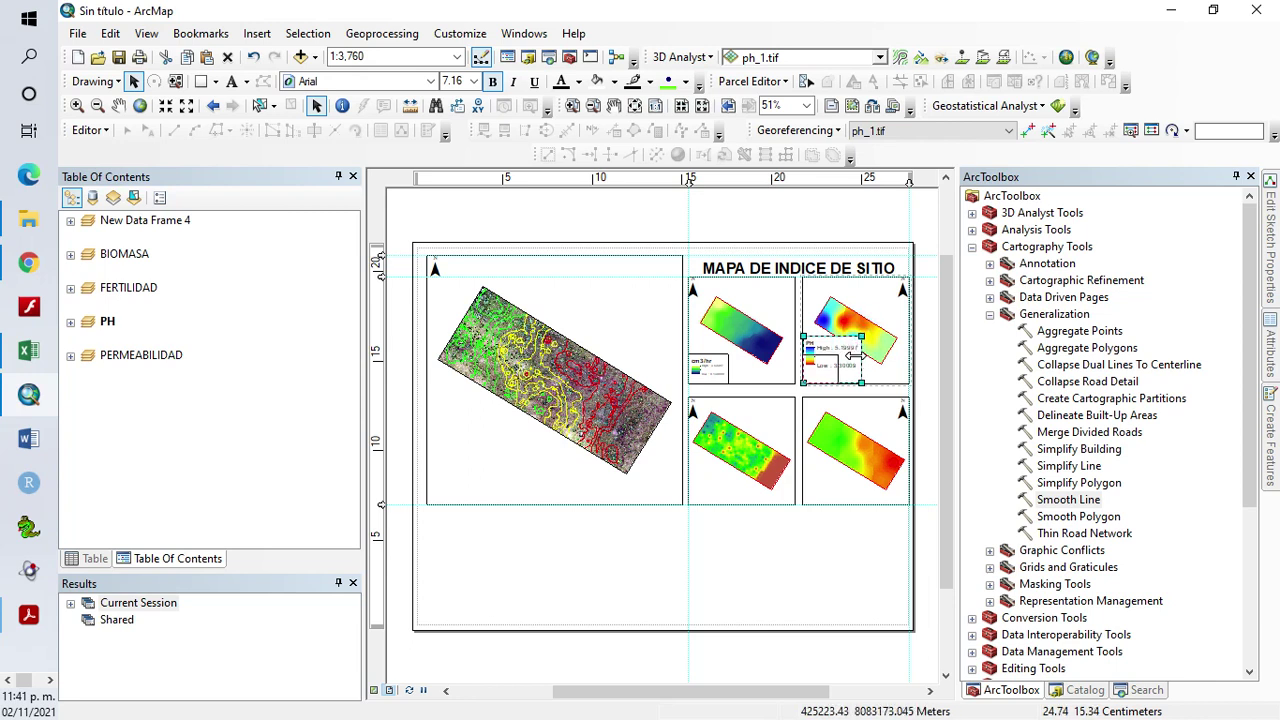
Shrink the PH legend in its frame's lower-left corner and make it the same size as the PERMEABILIDAD legend
mouse_move(857, 355)
left_mouse_down()
mouse_move(850, 368)
mouse_move(841, 353)
left_mouse_up()
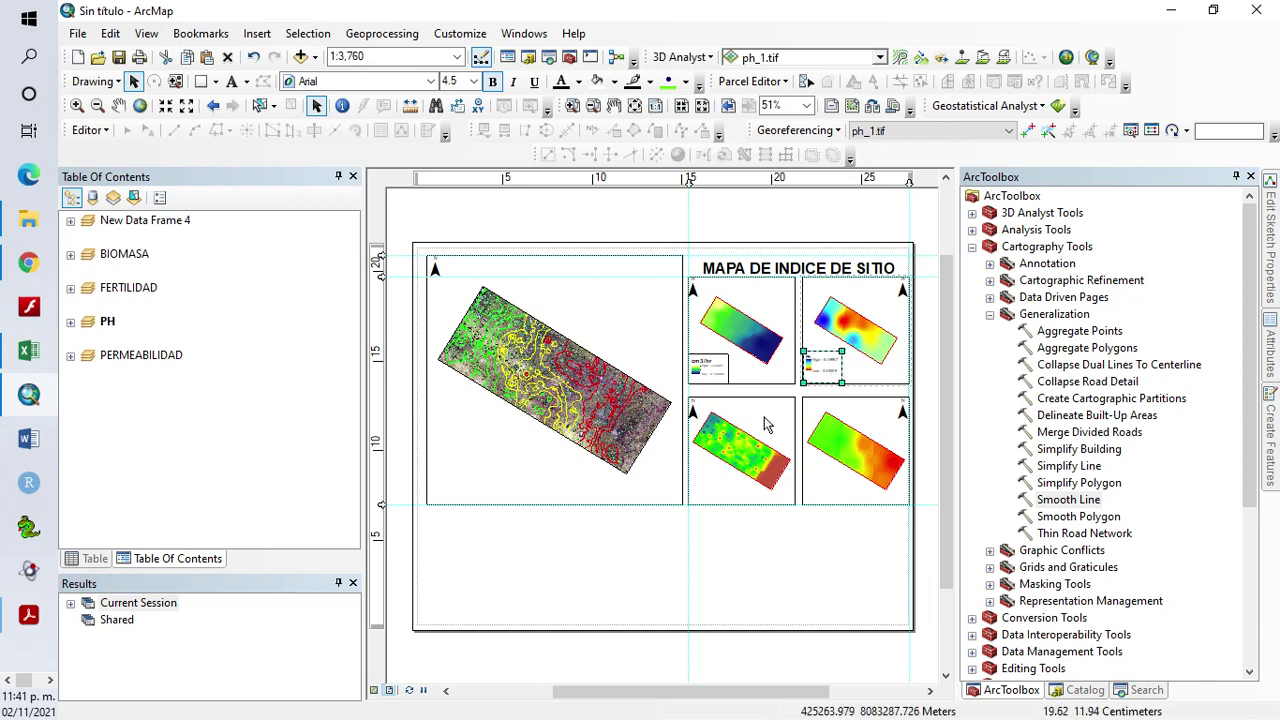
left_click(715, 378, "shift")
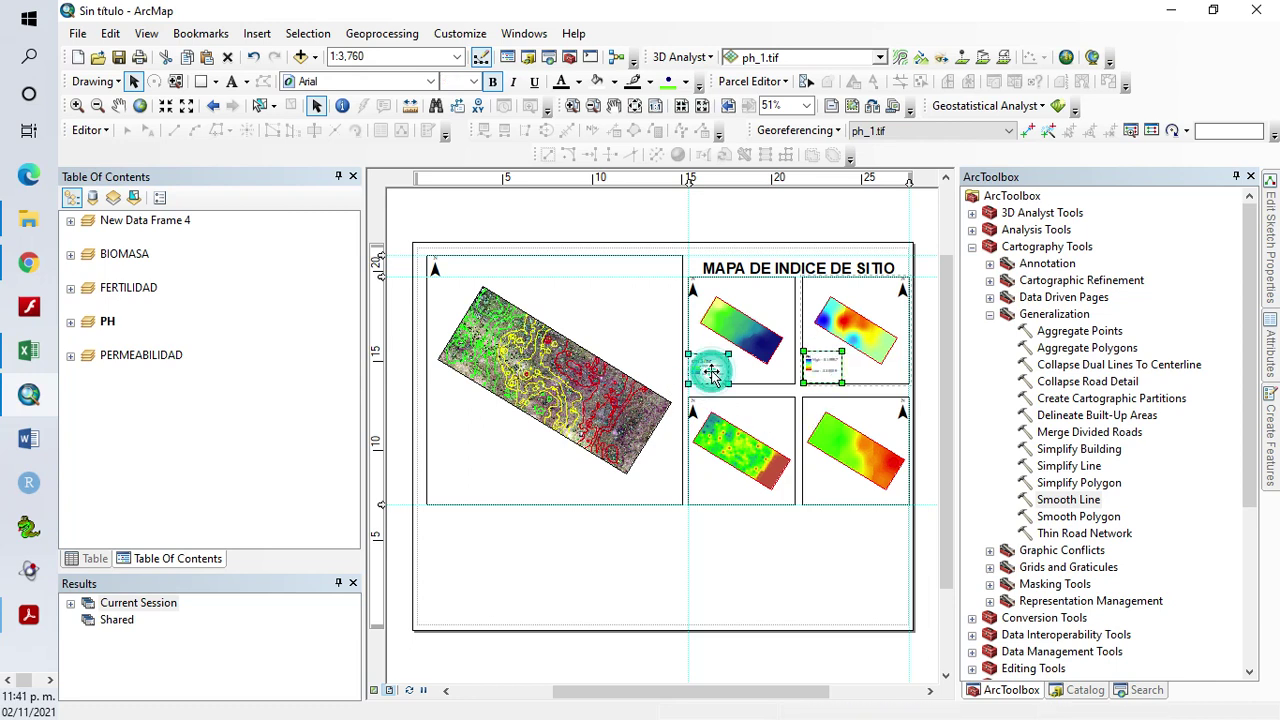
right_click(822, 368)
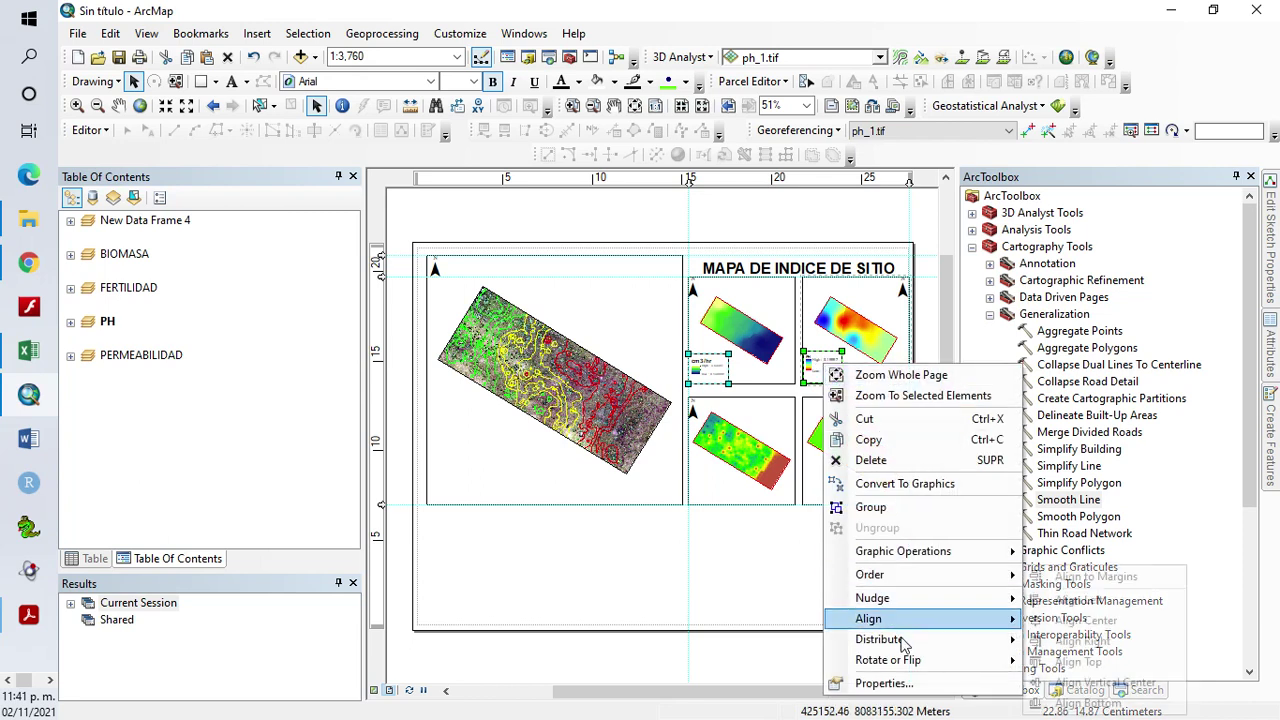
mouse_move(930, 642)
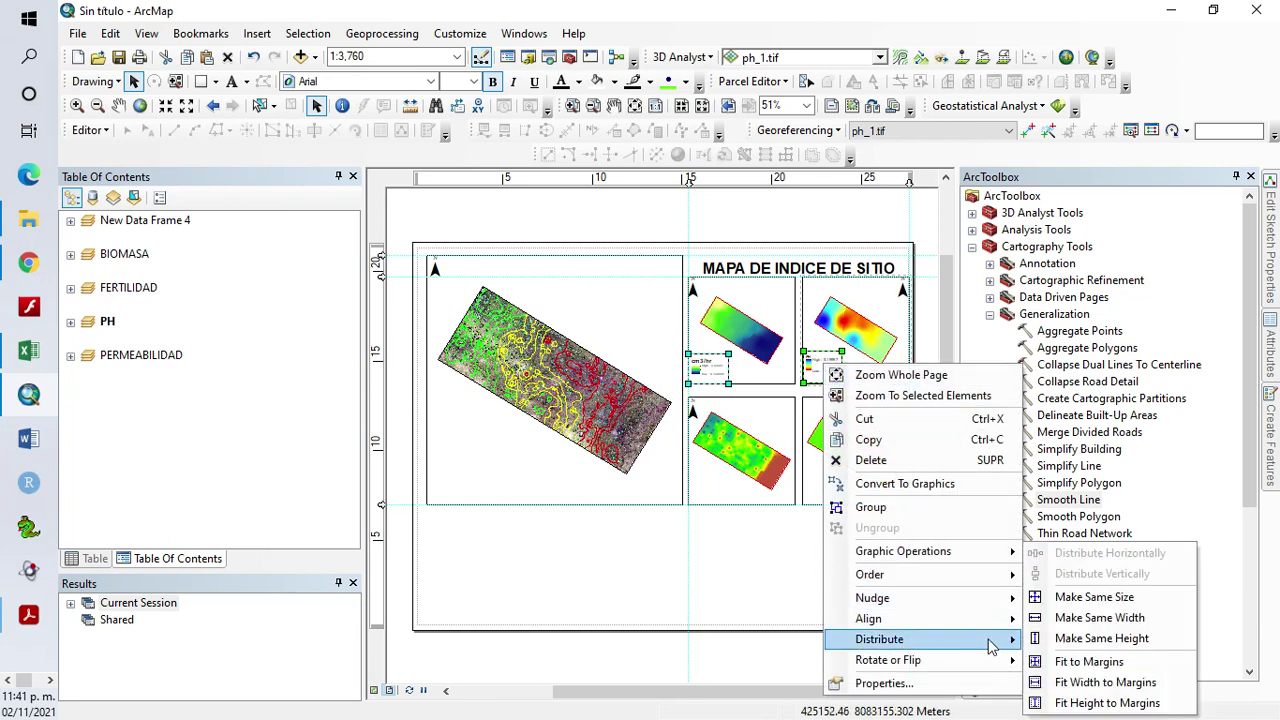
left_click(1078, 598)
left_click(696, 209)
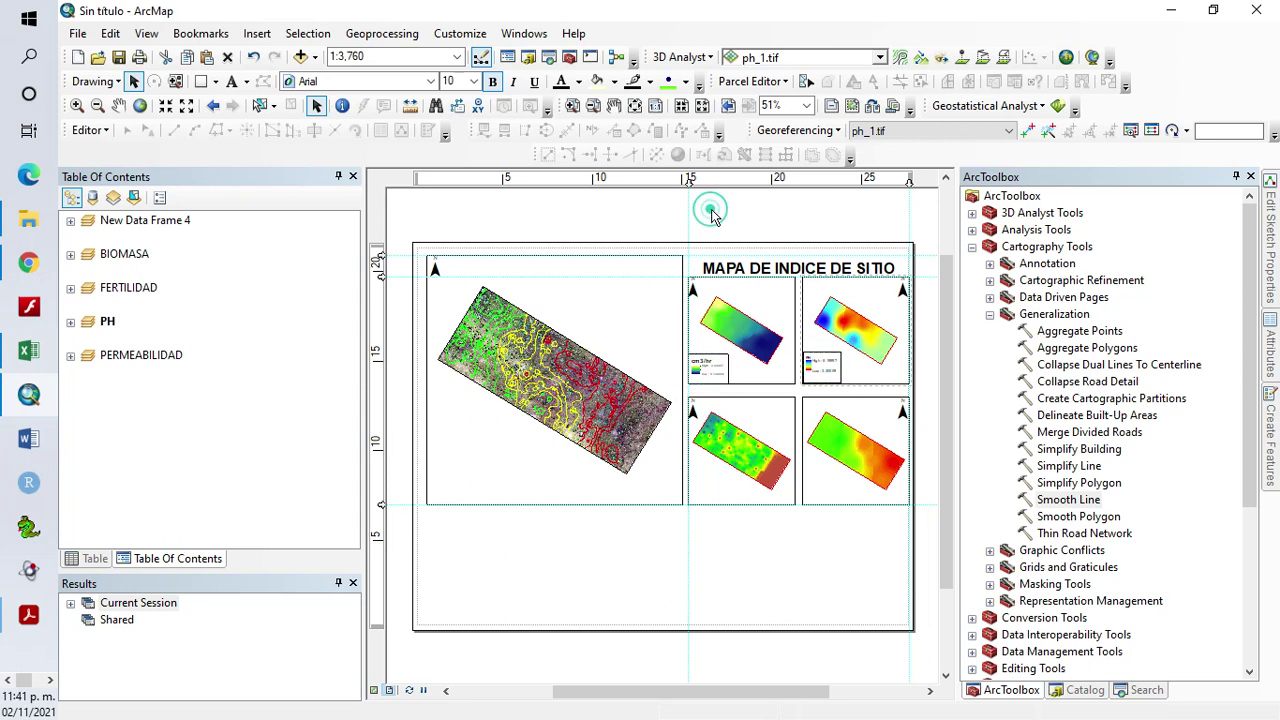
Copy the PH legend into the BIOMASA data frame, place it in the lower-left corner and open its properties
left_click(820, 366)
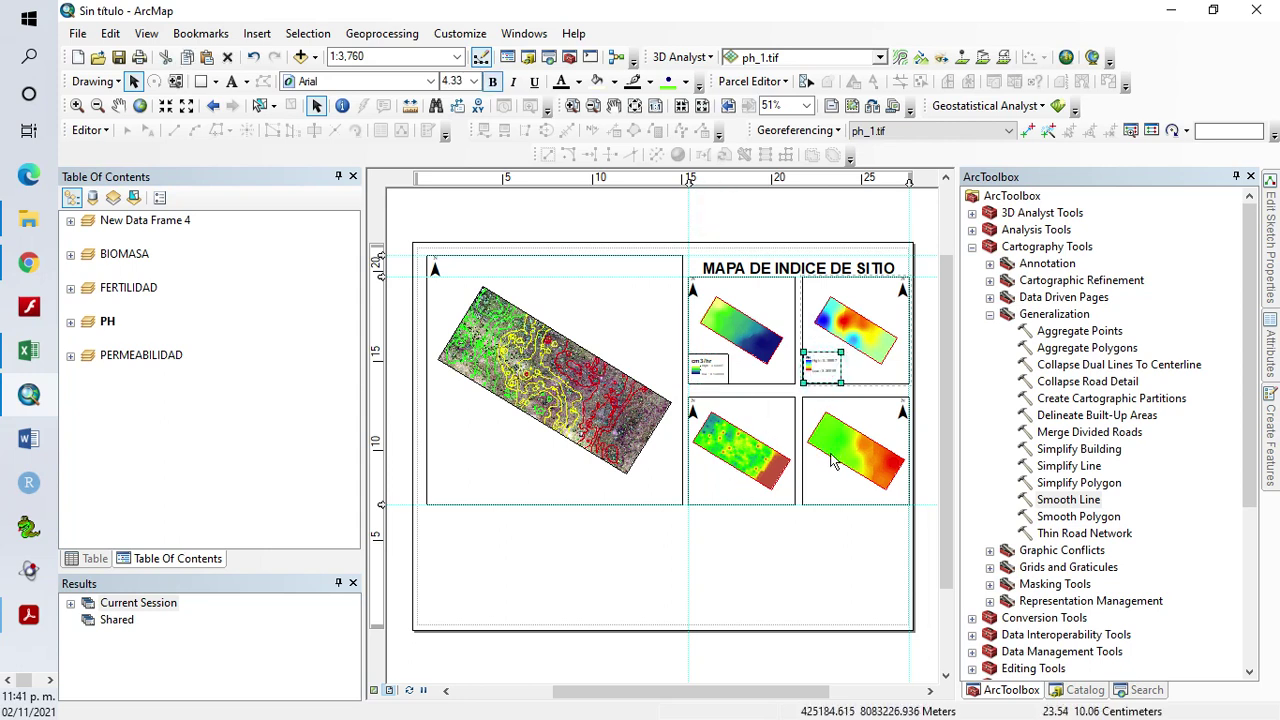
left_click(735, 493)
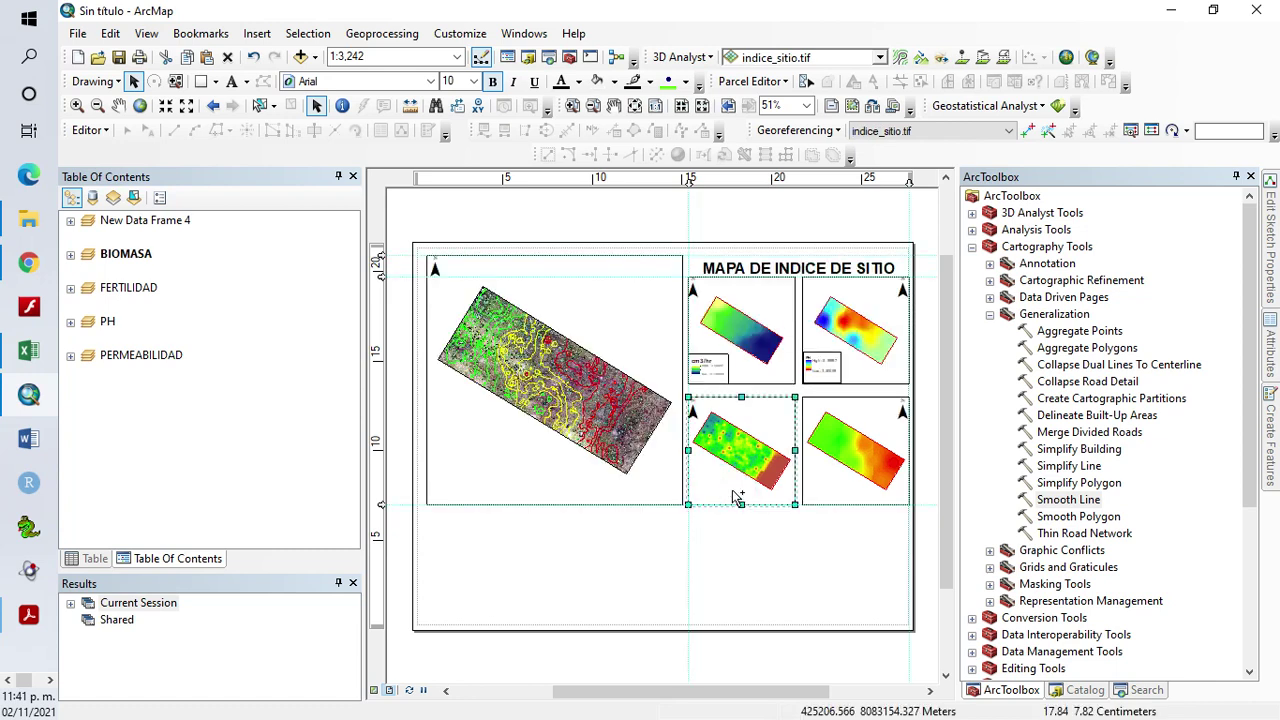
left_click(822, 368)
left_click_drag(842, 382, 712, 480)
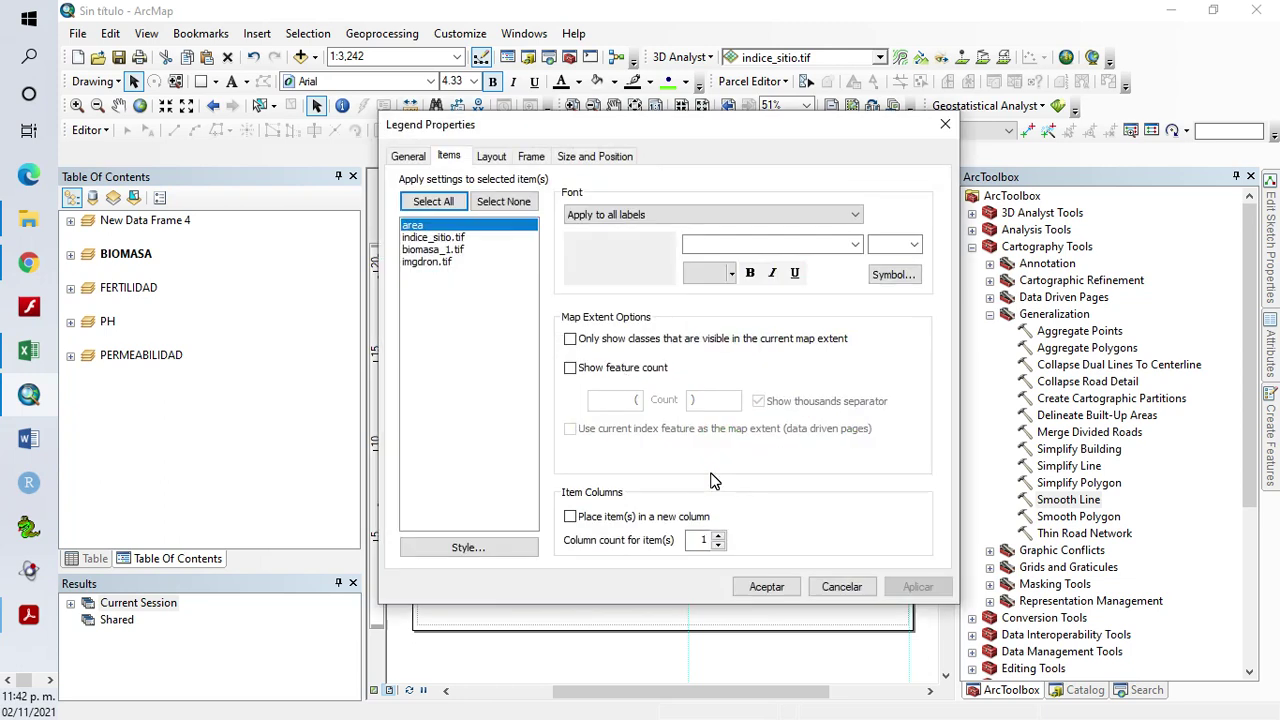
Remove area, indice_sitio.tif and imgdron.tif from the BIOMASA legend so only biomasa_1.tif is listed, and apply
left_click(408, 157)
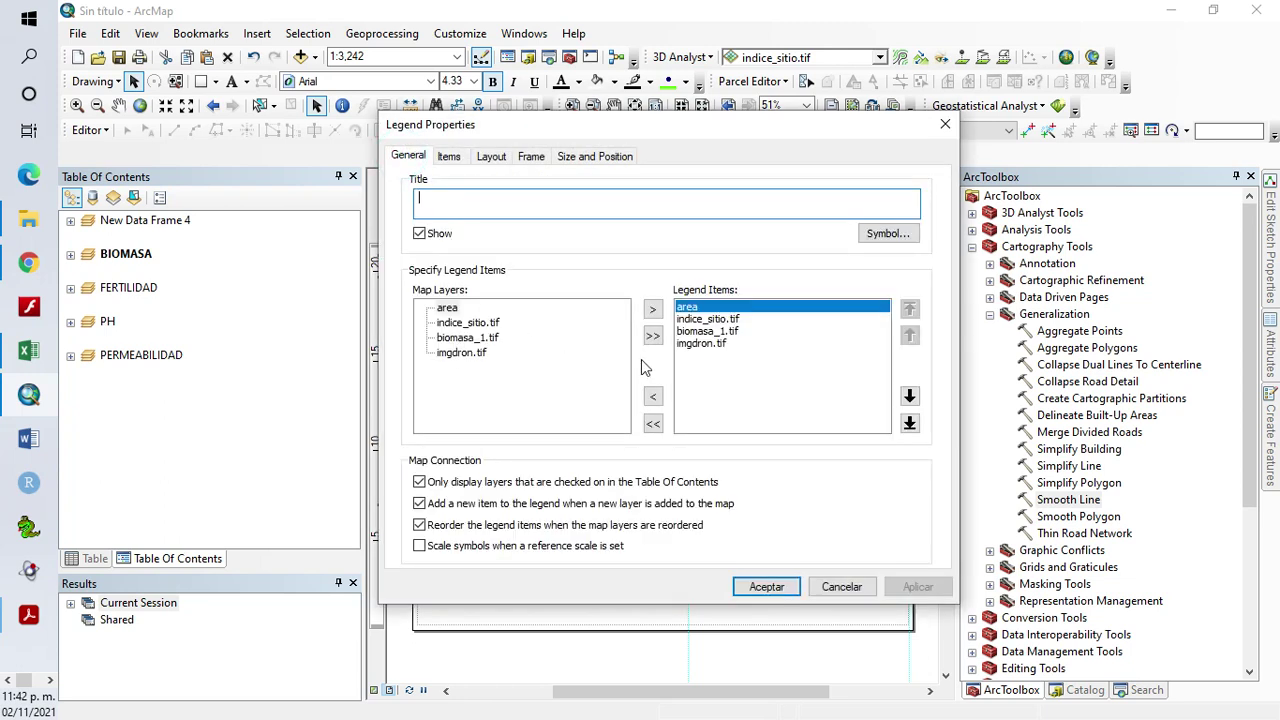
left_click(653, 398)
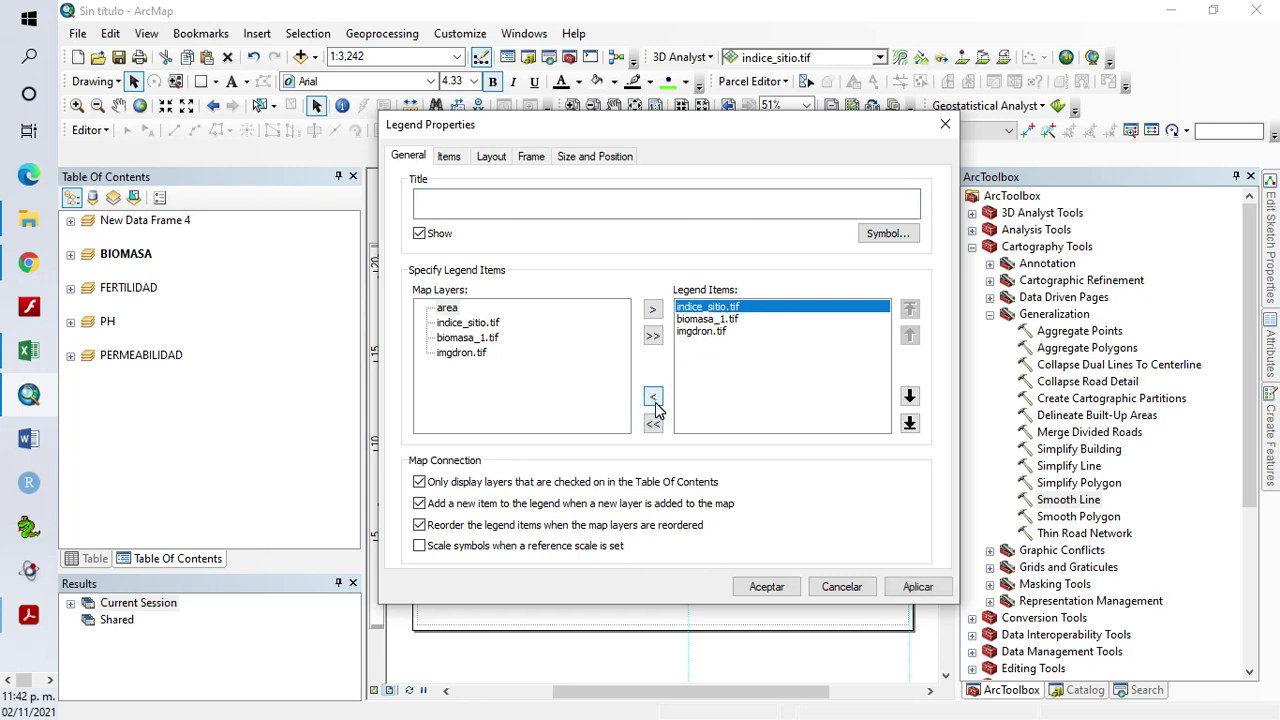
left_click(653, 398)
left_click(653, 398)
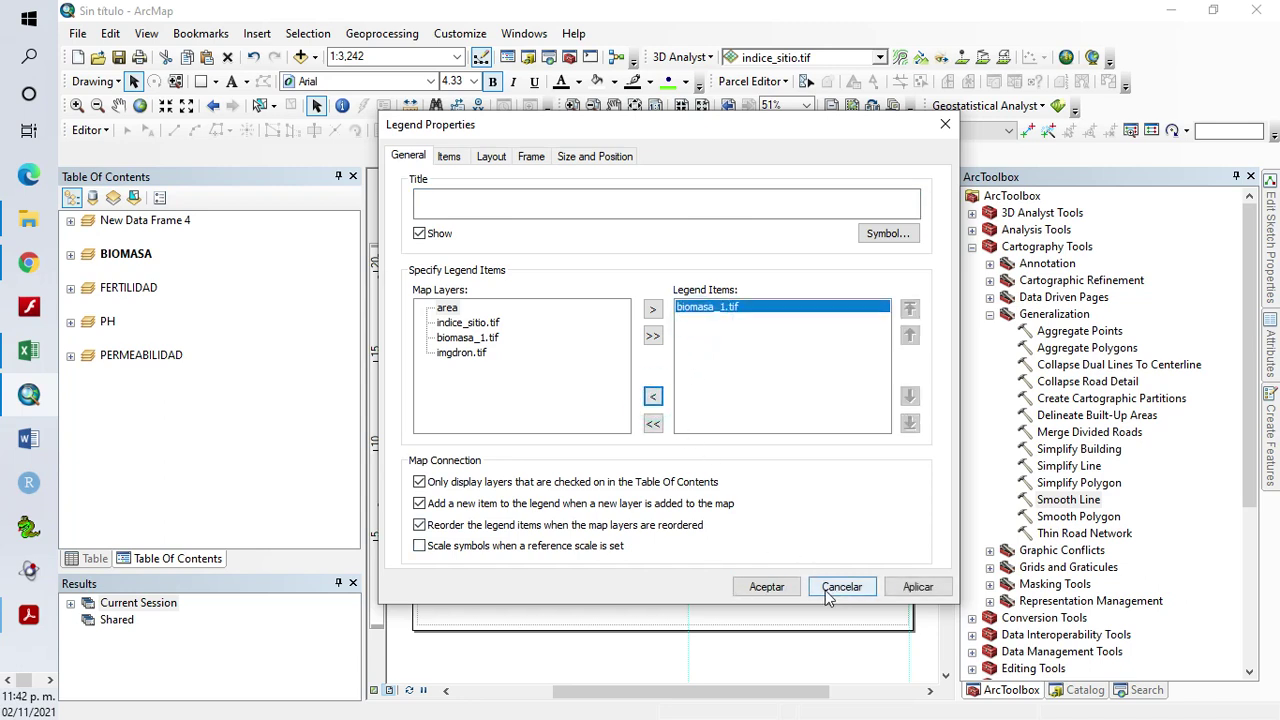
left_click(917, 586)
Set the biomasa_1.tif legend item to the Horizontal with Heading and Labels style and accept the legend changes
left_click(449, 157)
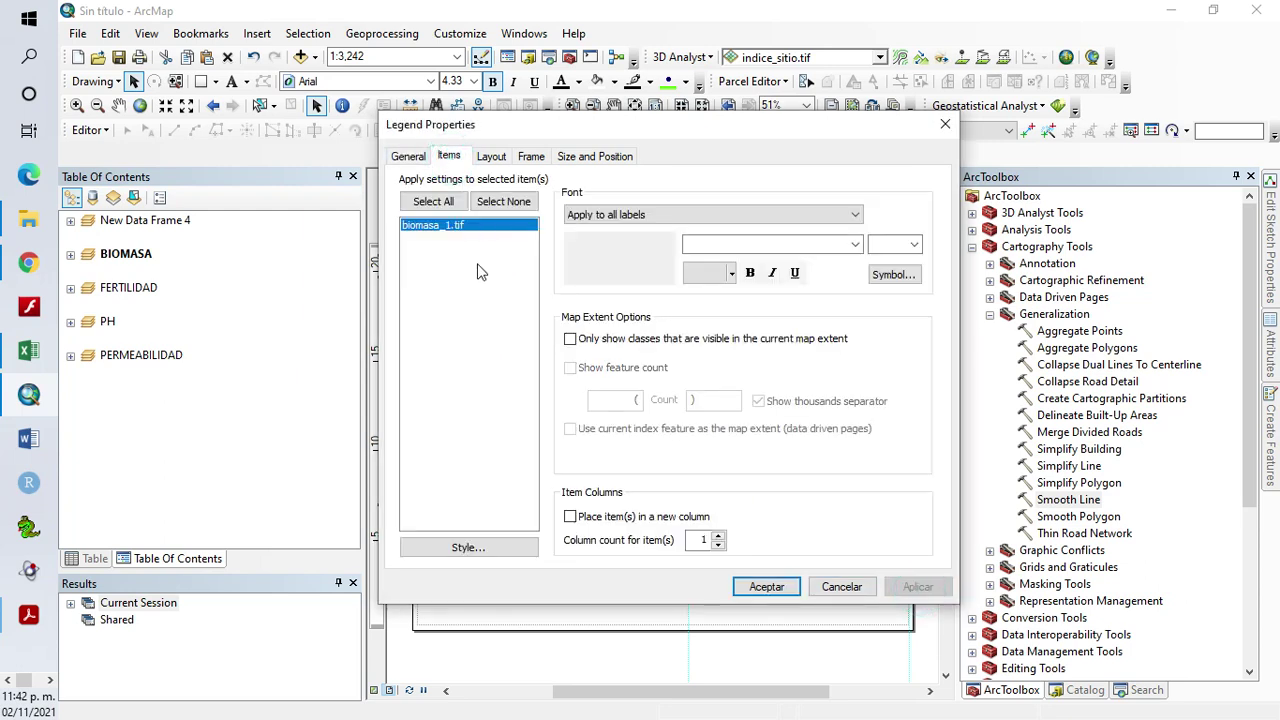
left_click(507, 549)
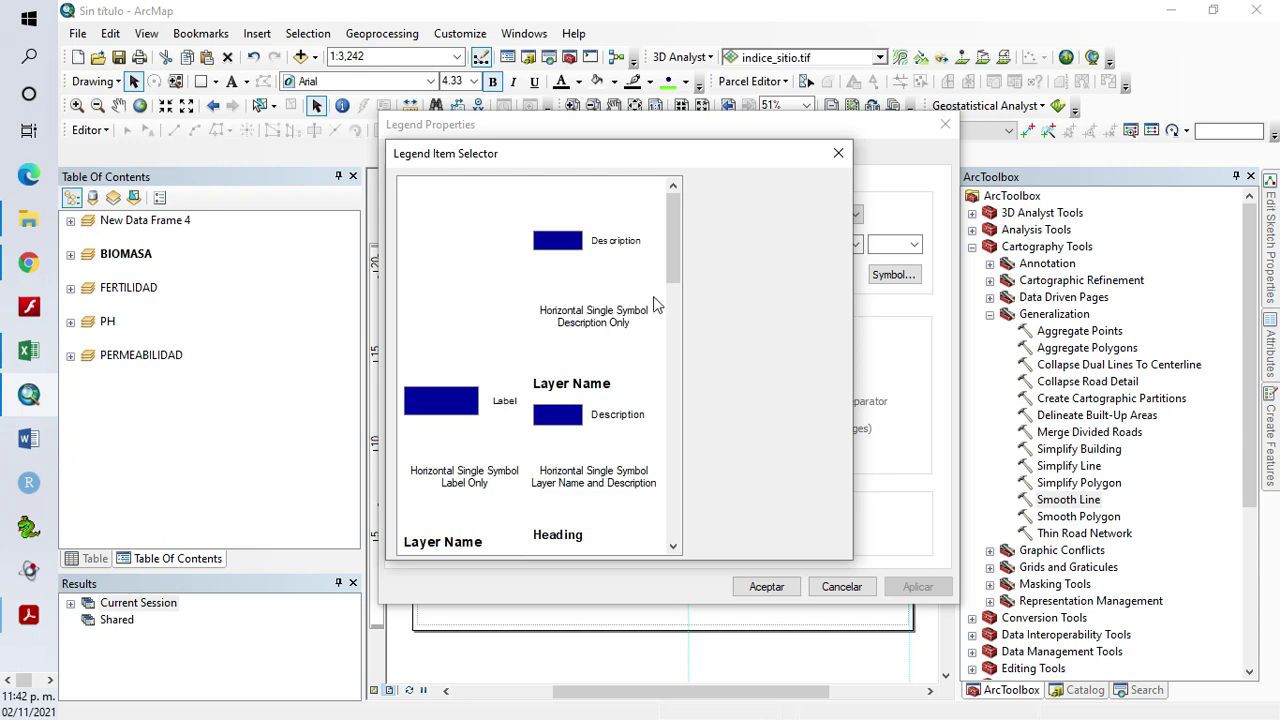
left_click_drag(669, 261, 671, 316)
left_click(590, 348)
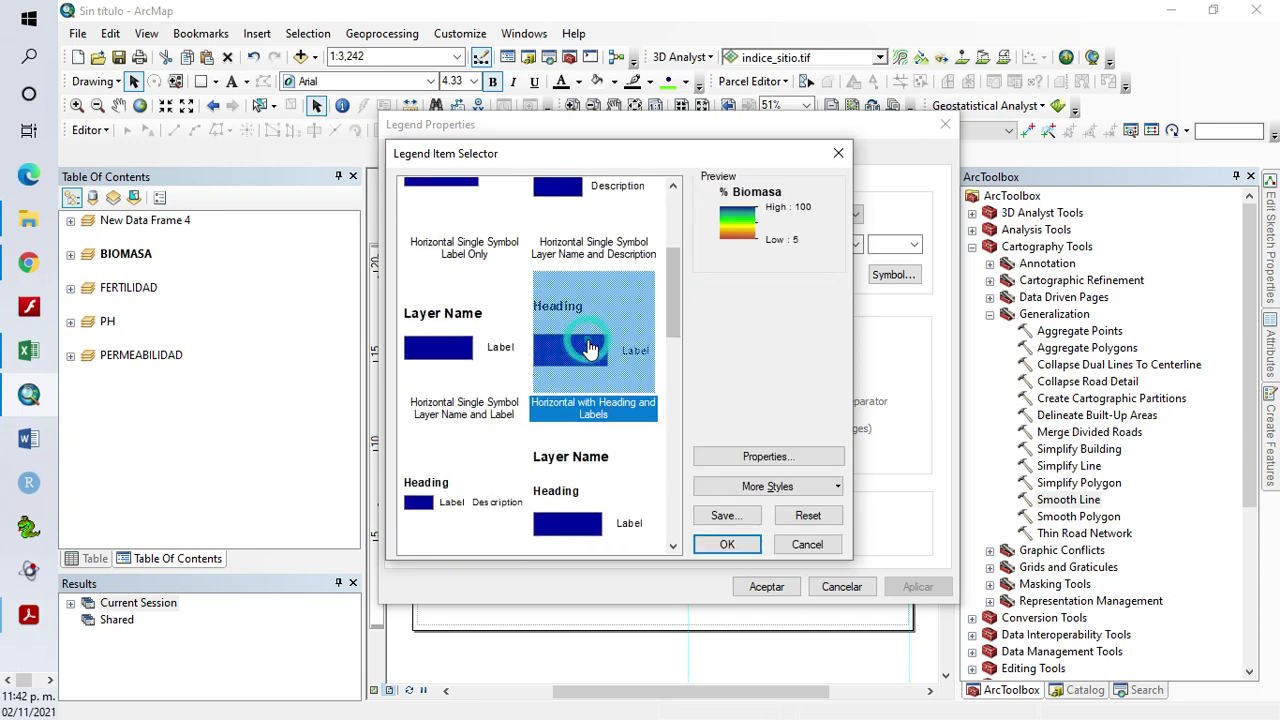
left_click(727, 544)
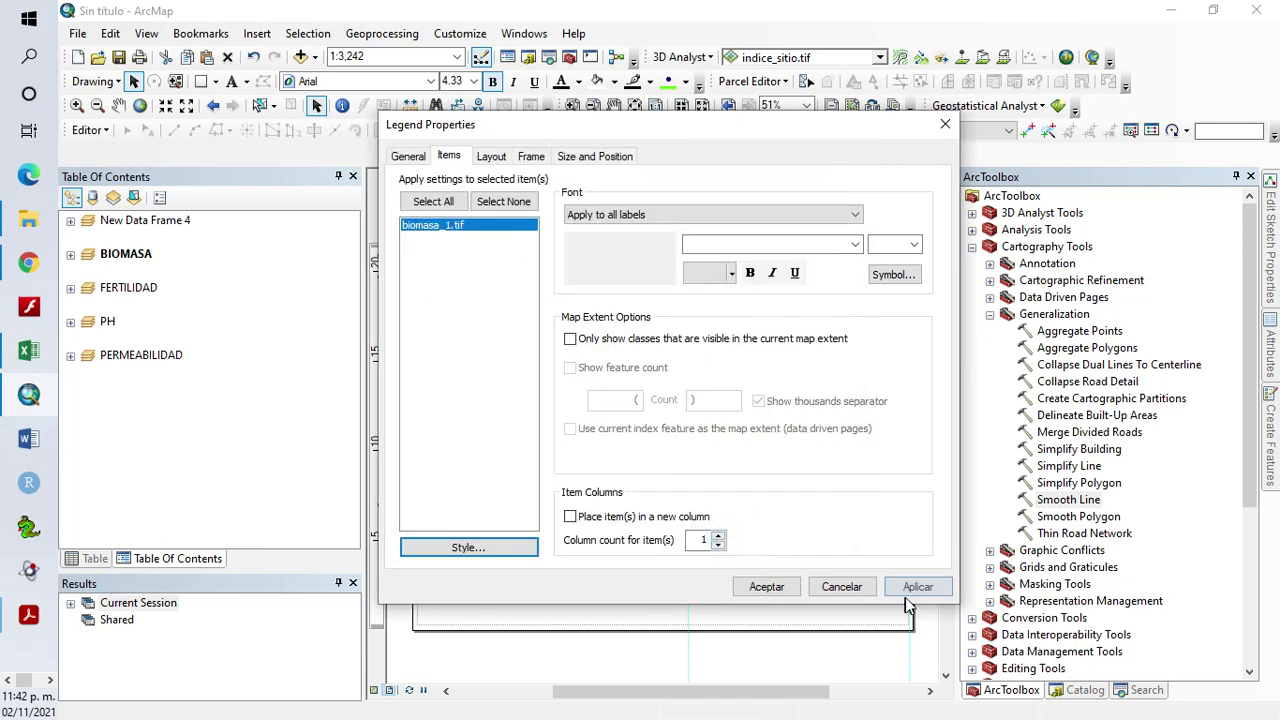
left_click(914, 587)
left_click(787, 590)
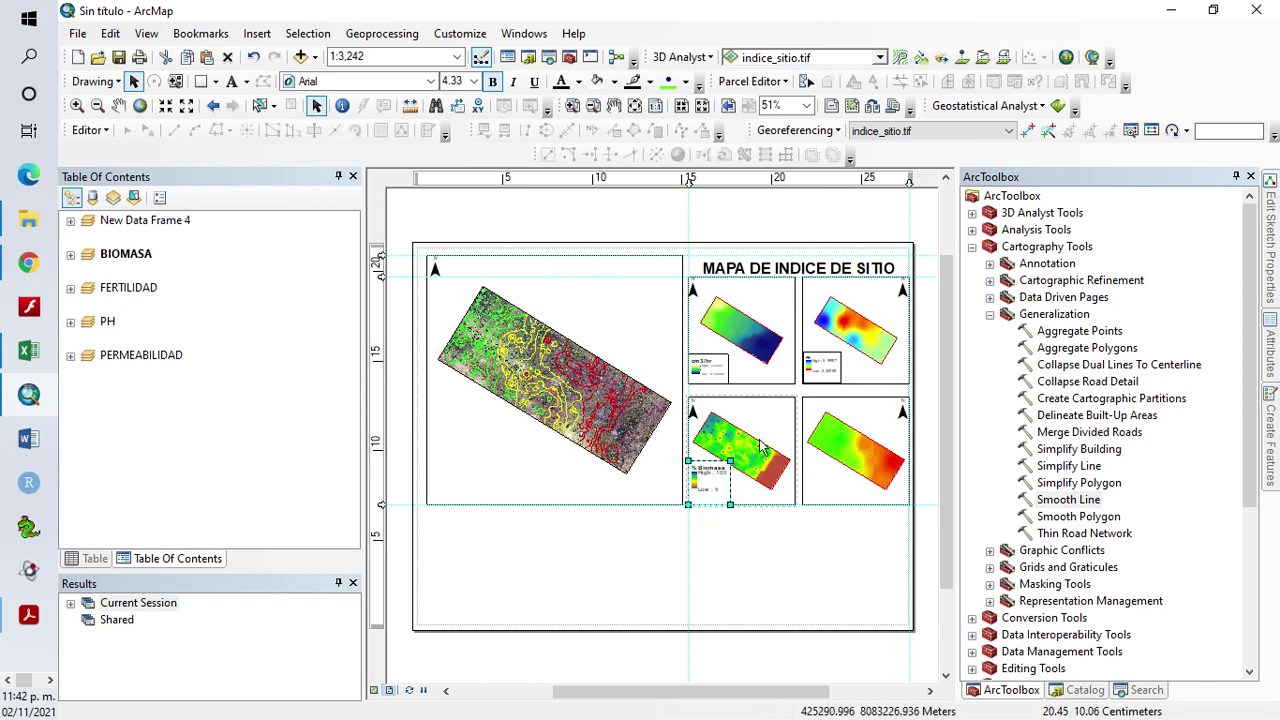
Make the BIOMASA legend the same size as the PERMEABILIDAD legend
left_click(698, 367, "shift")
right_click(716, 490)
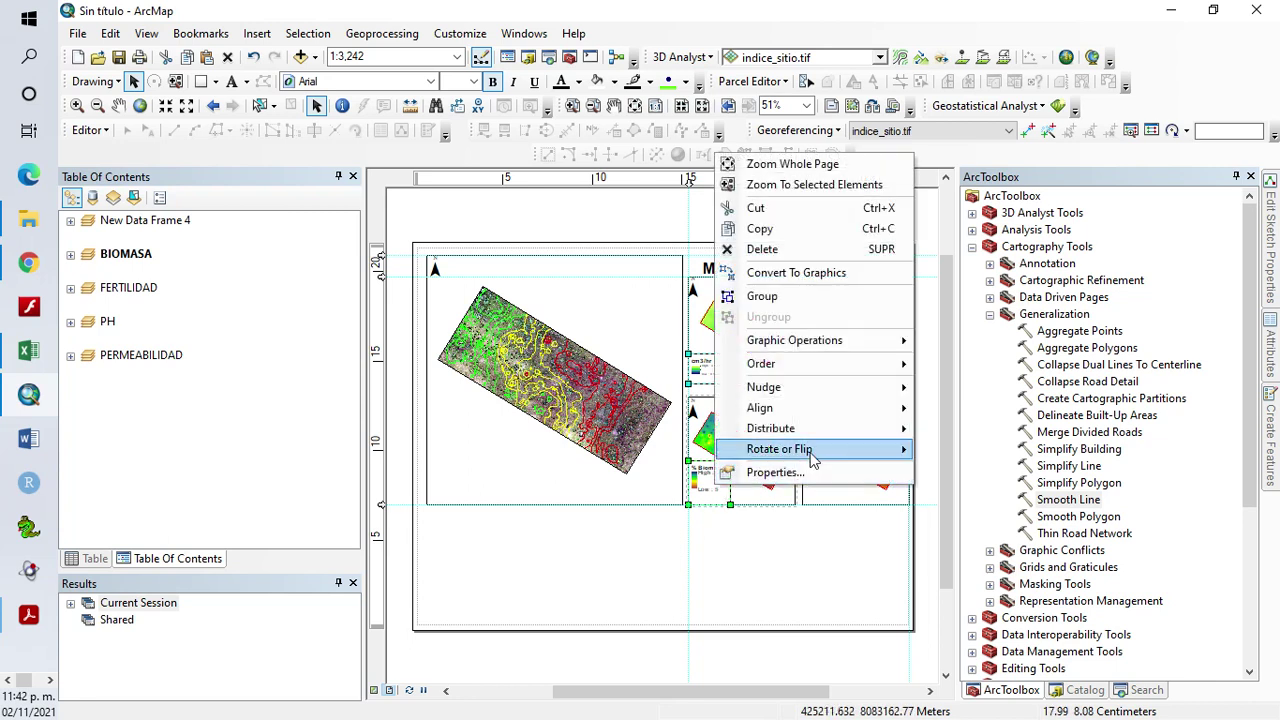
mouse_move(832, 430)
left_click(986, 478)
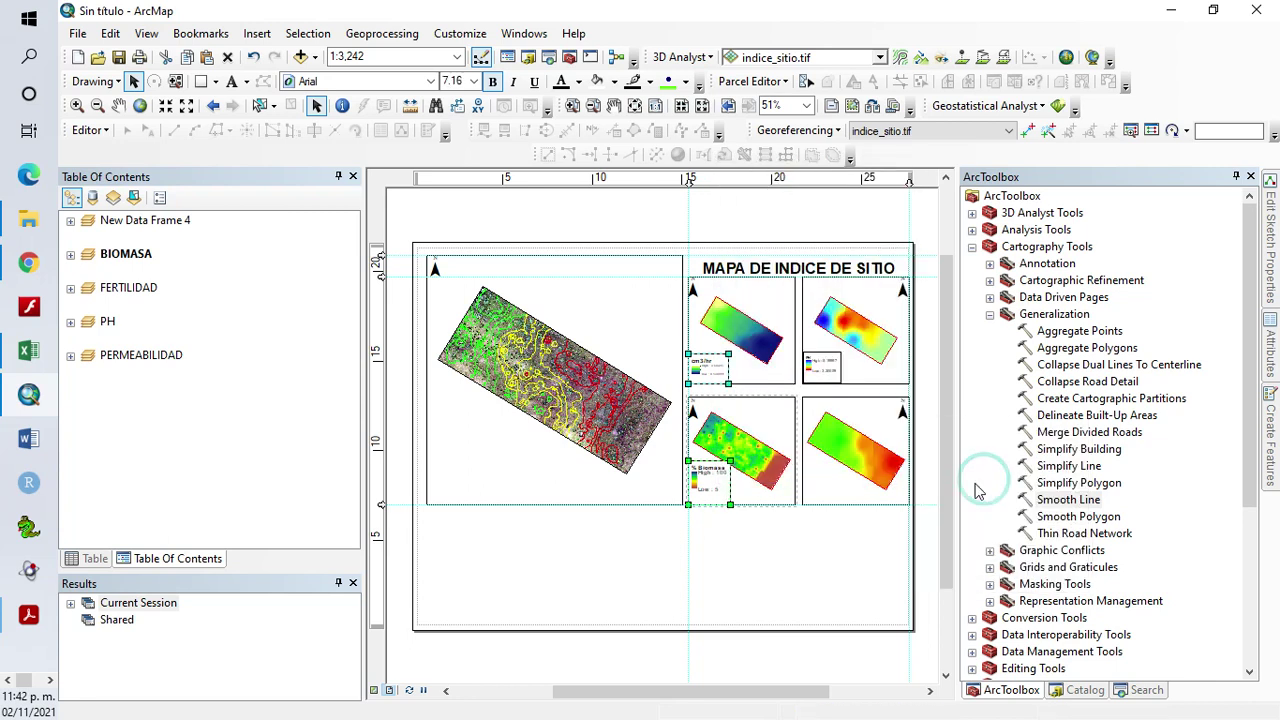
left_click(928, 540)
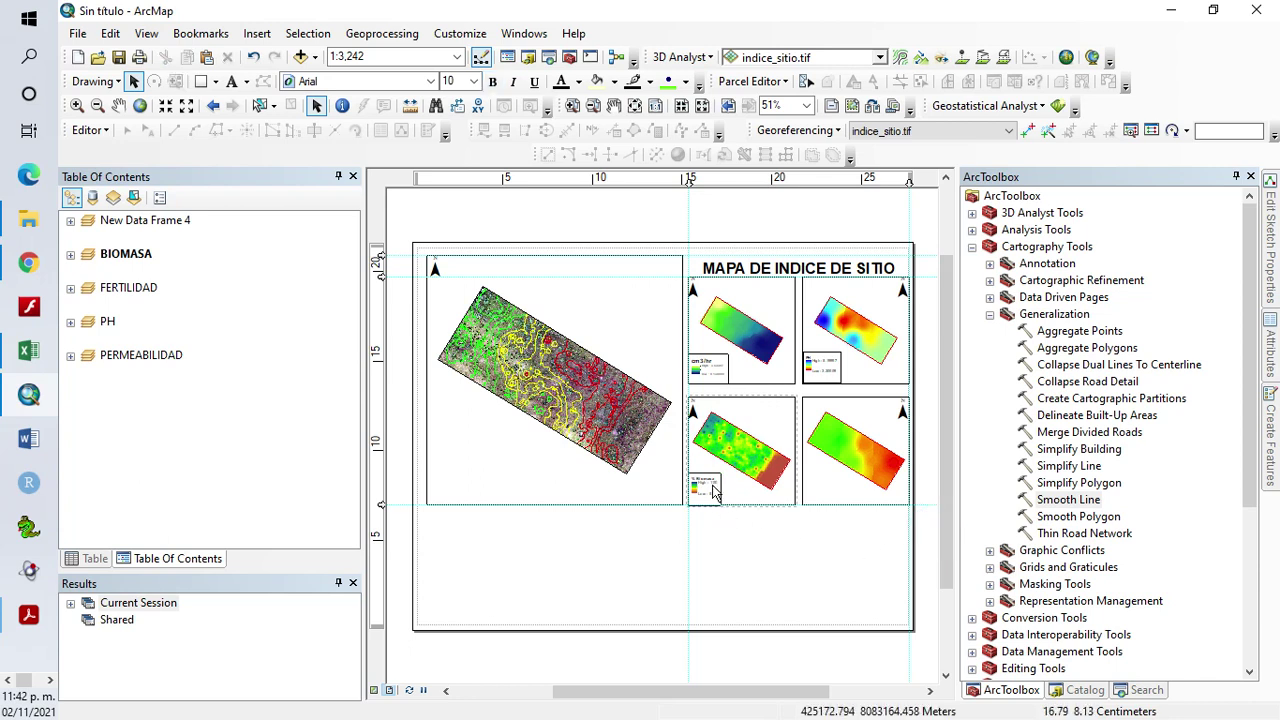
Make the BIOMASA legend the same size as the PH legend
left_click(823, 360)
left_click(697, 490)
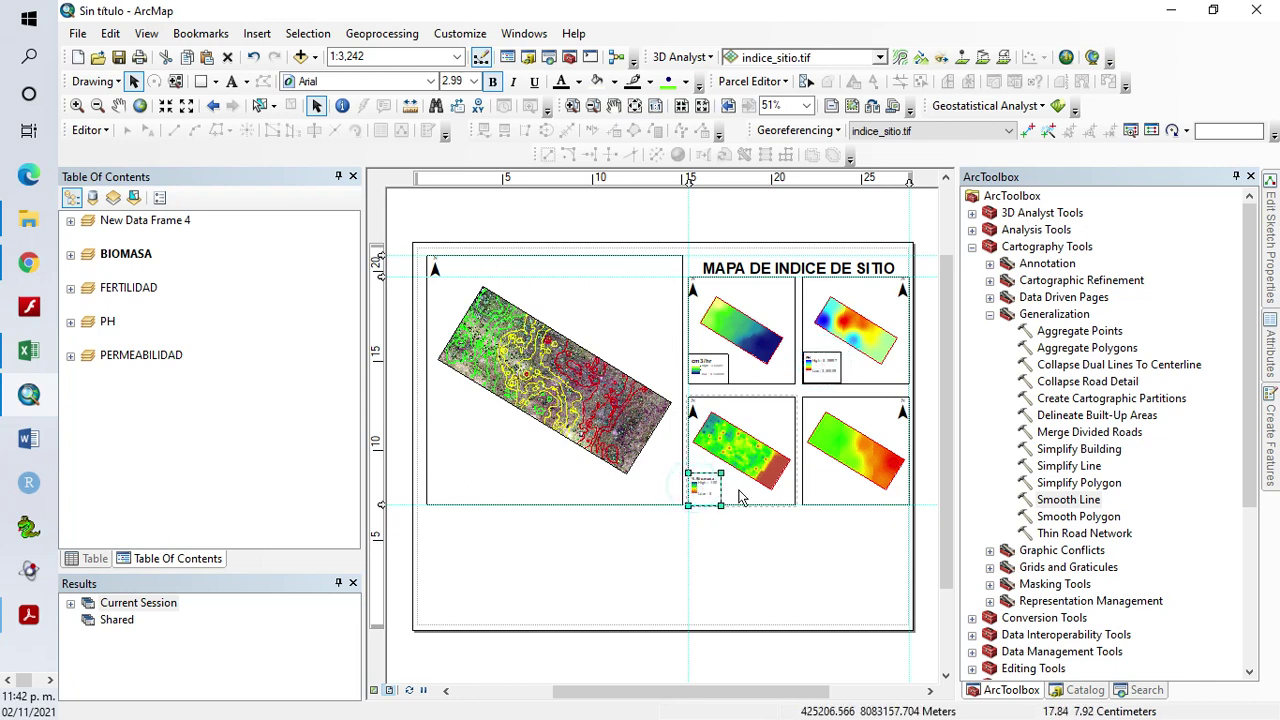
left_click(836, 366, "shift")
right_click(705, 497)
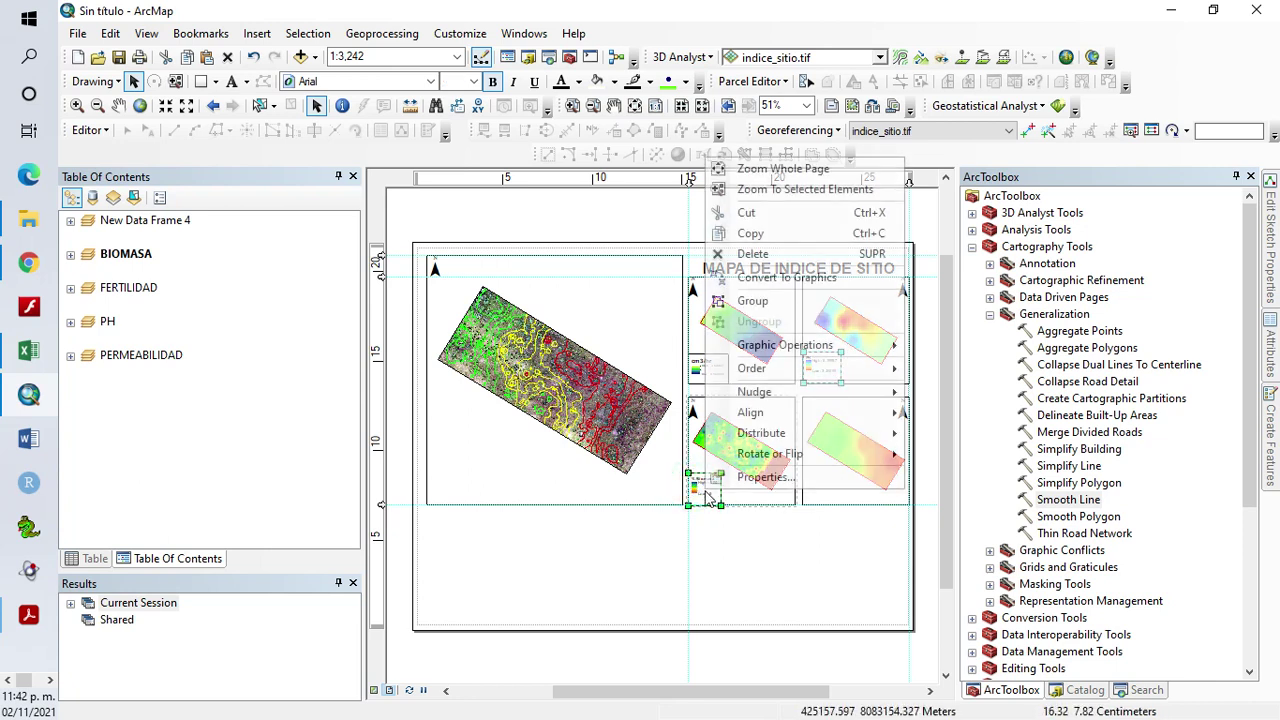
mouse_move(838, 440)
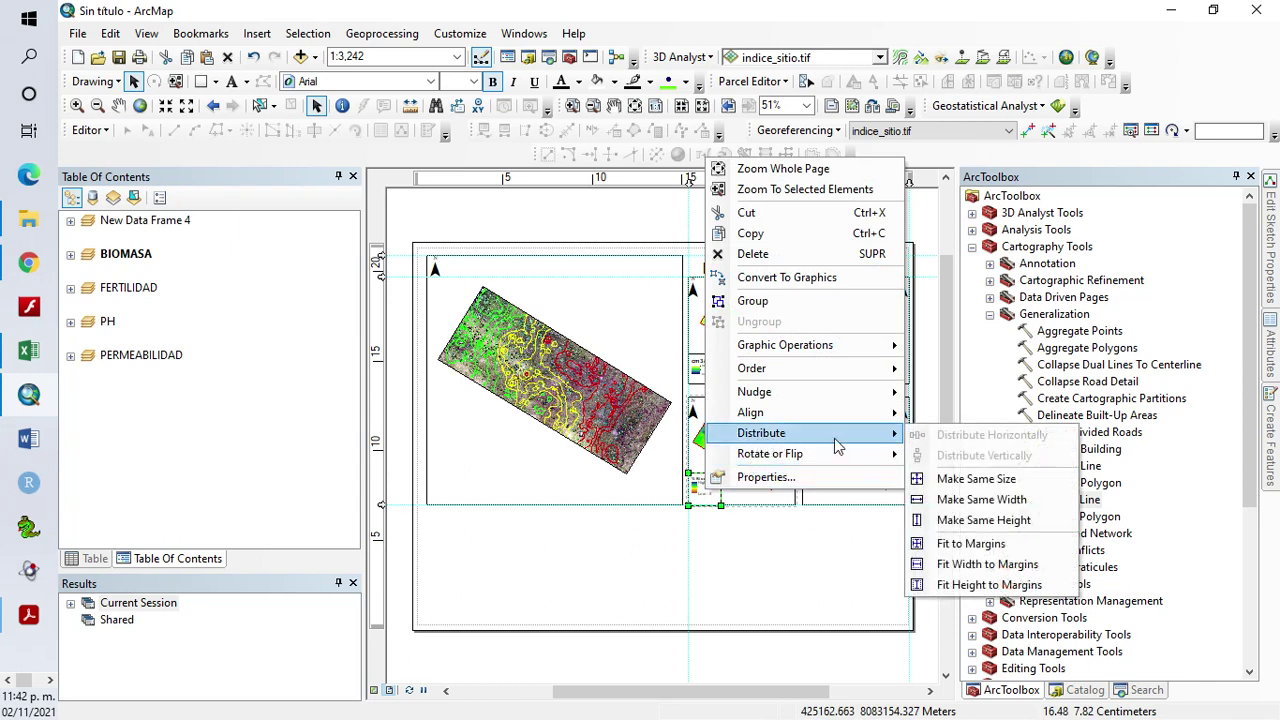
left_click(968, 482)
left_click(942, 567)
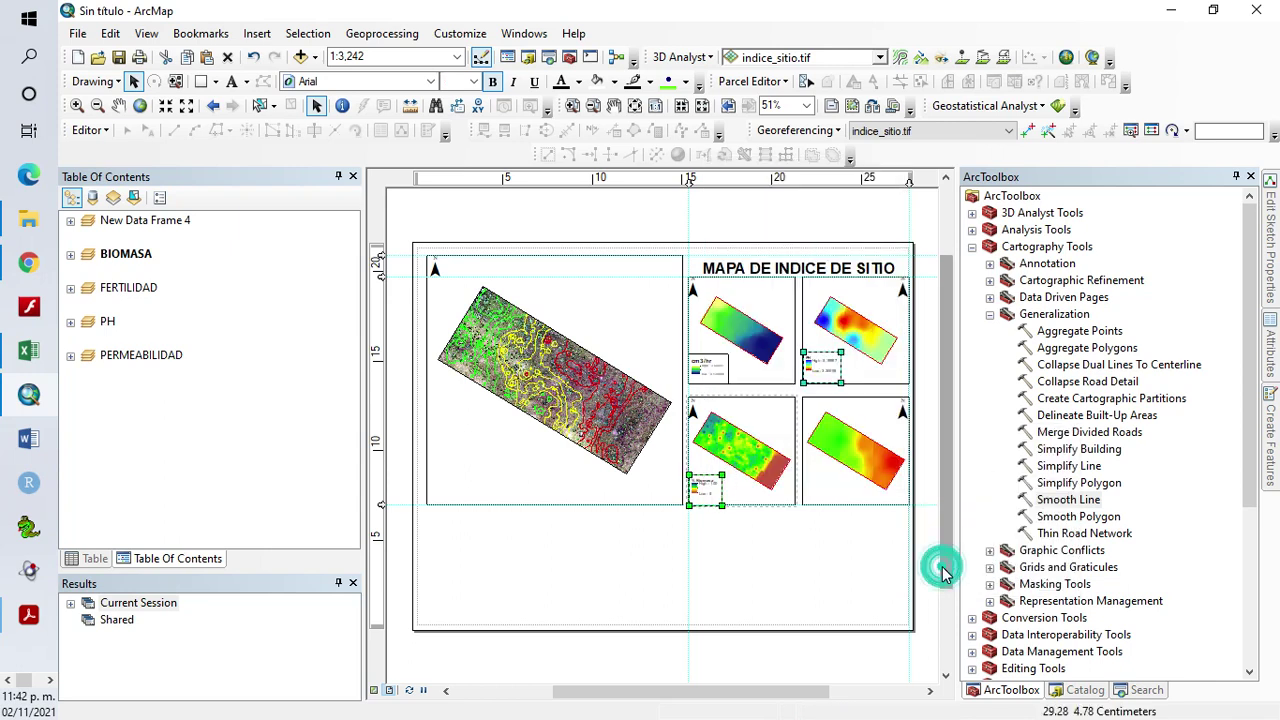
left_click(820, 556)
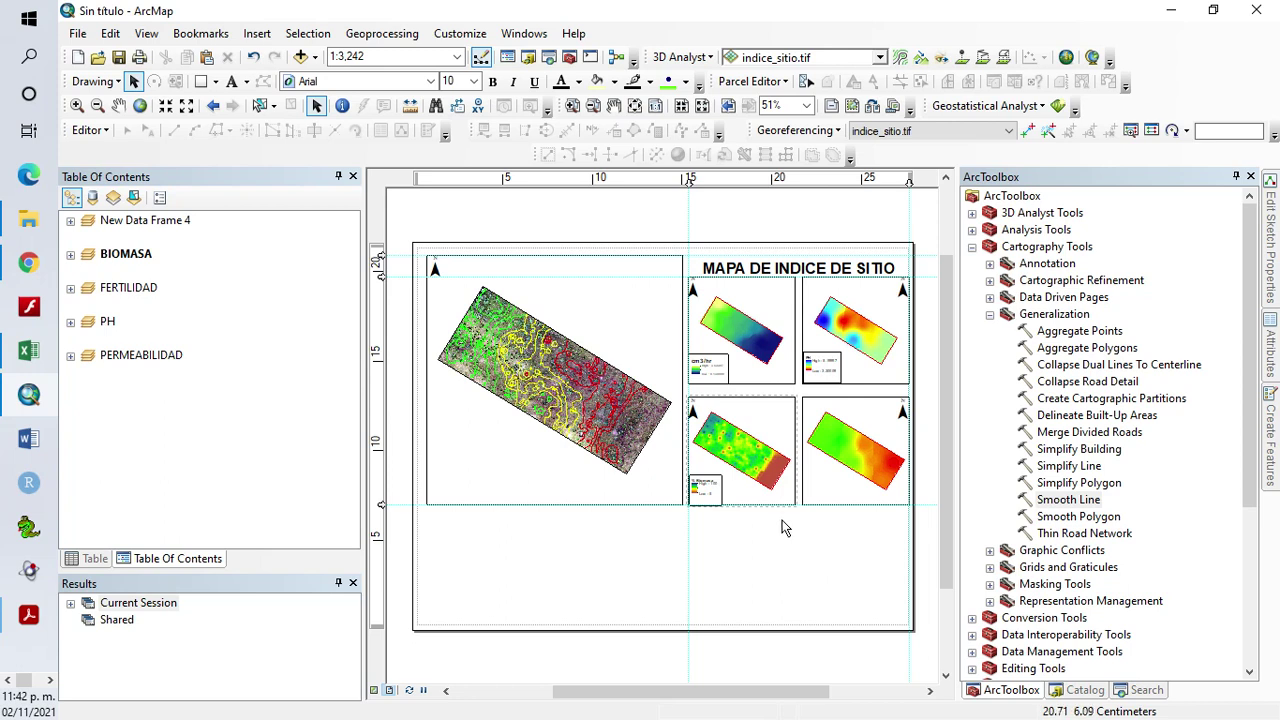
Copy the BIOMASA legend into the FERTILIDAD data frame and place it near the frame's lower-left corner
left_click(705, 488)
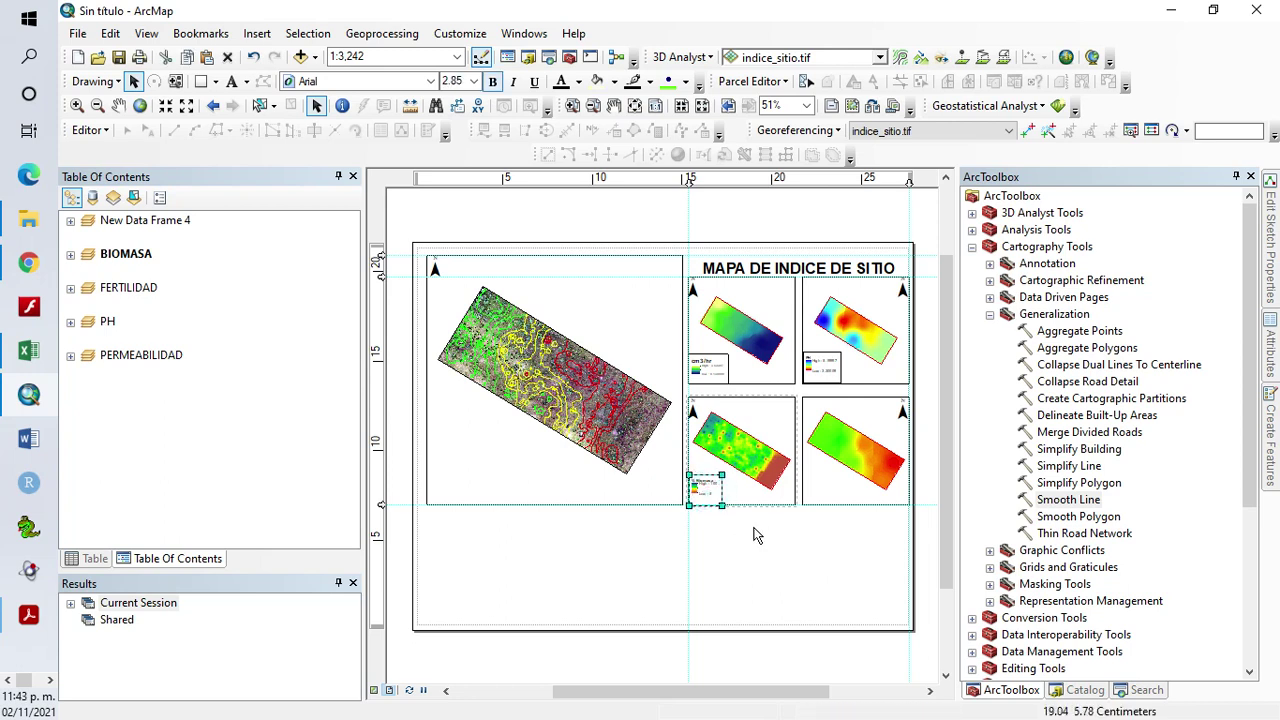
left_click(814, 495)
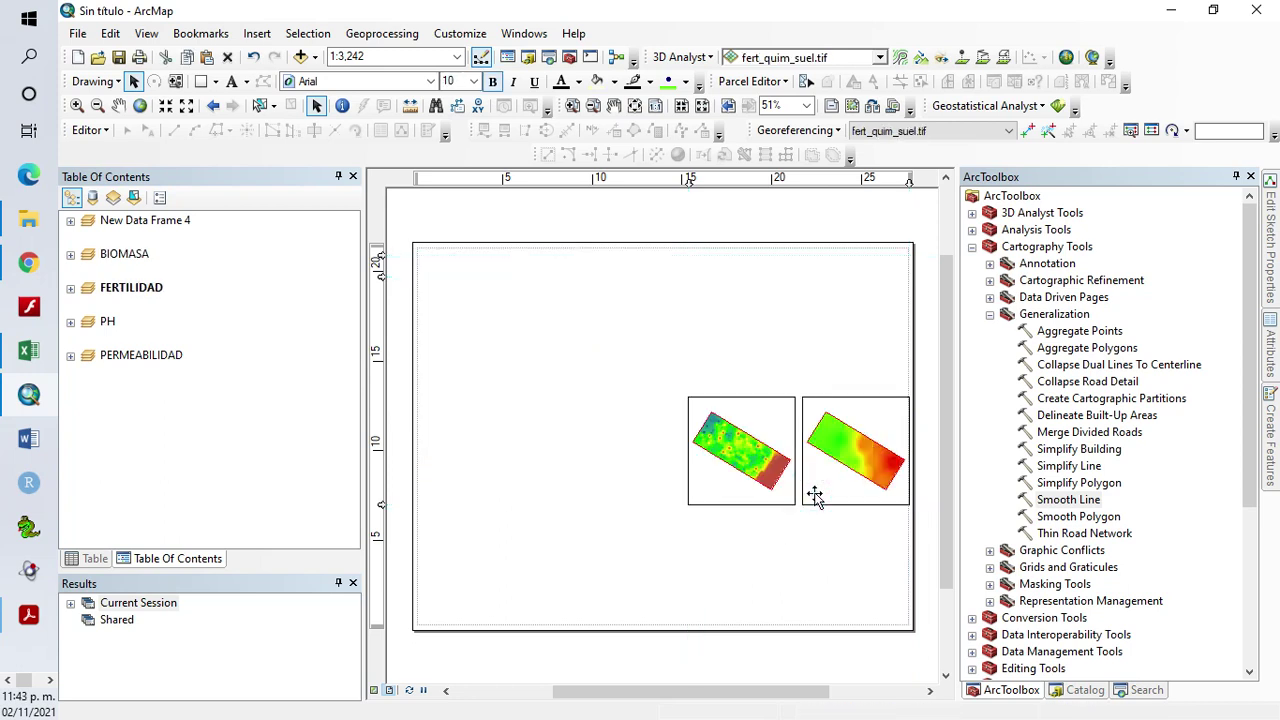
key("ctrl+v")
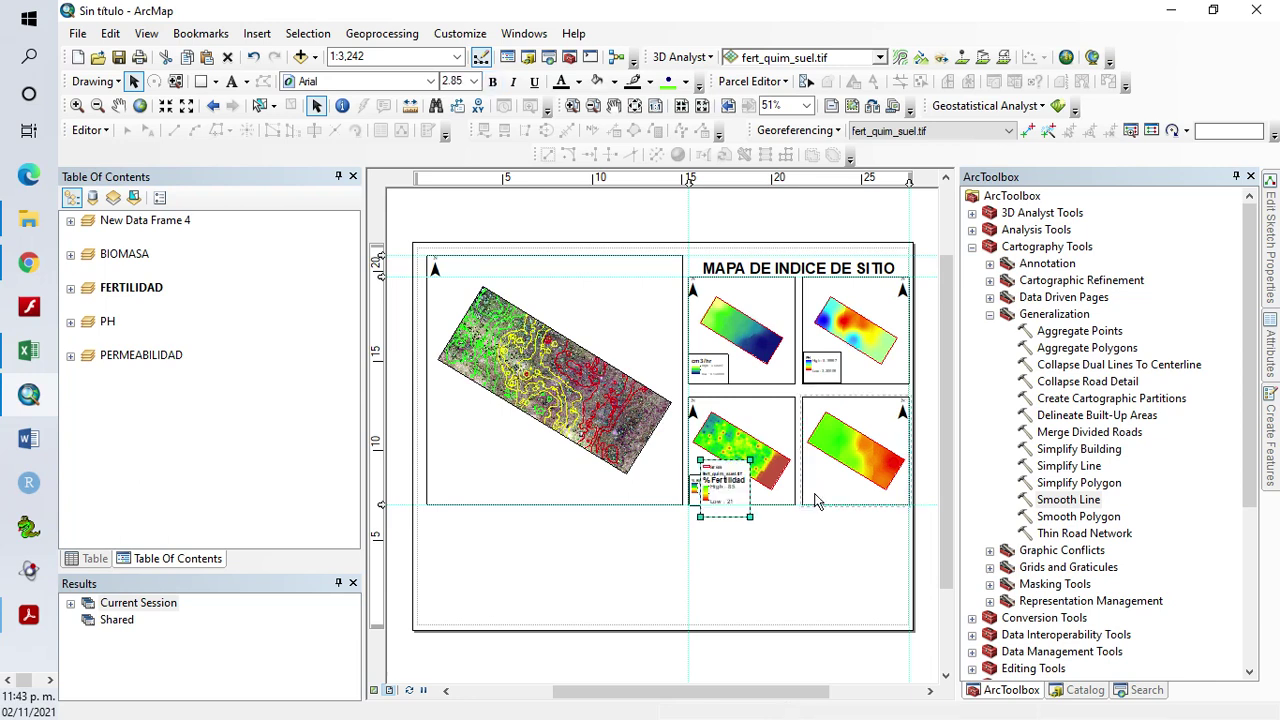
left_click(835, 470)
left_click_drag(835, 470, 838, 474)
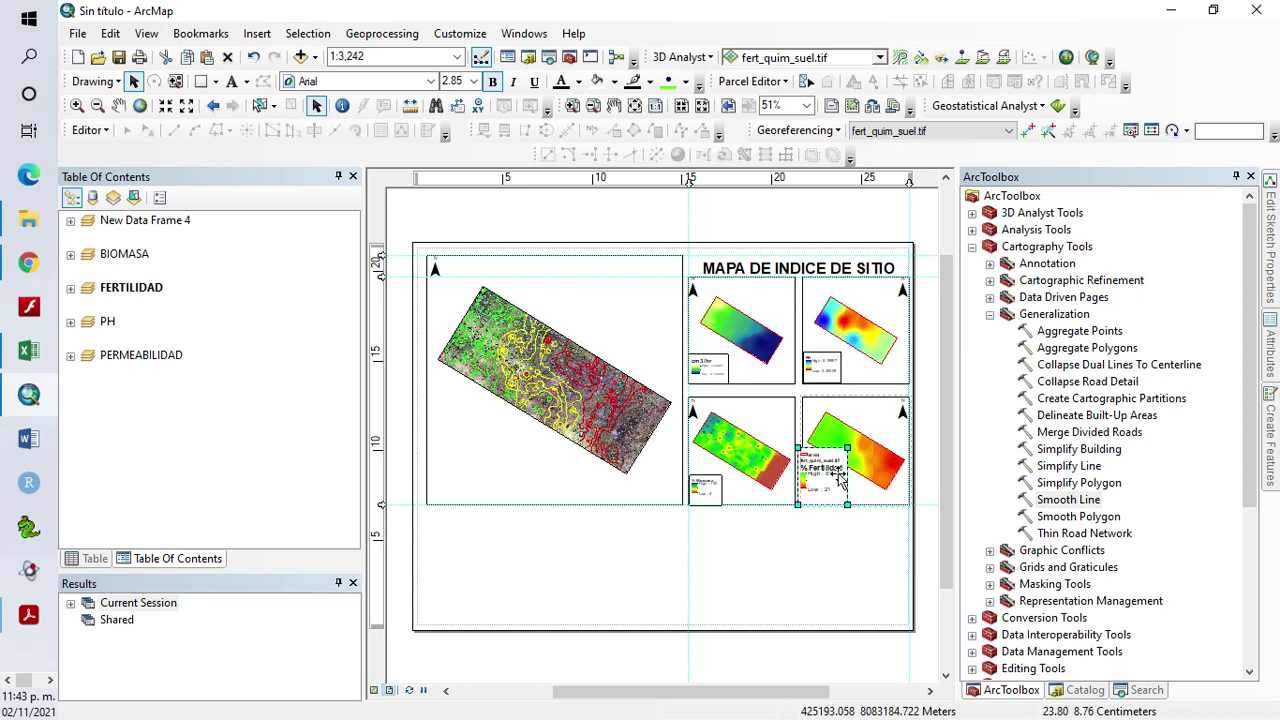
Remove area from the FERTILIDAD legend so only fert_quim_suel.tif is listed, and apply
right_click(837, 476)
left_click(875, 459)
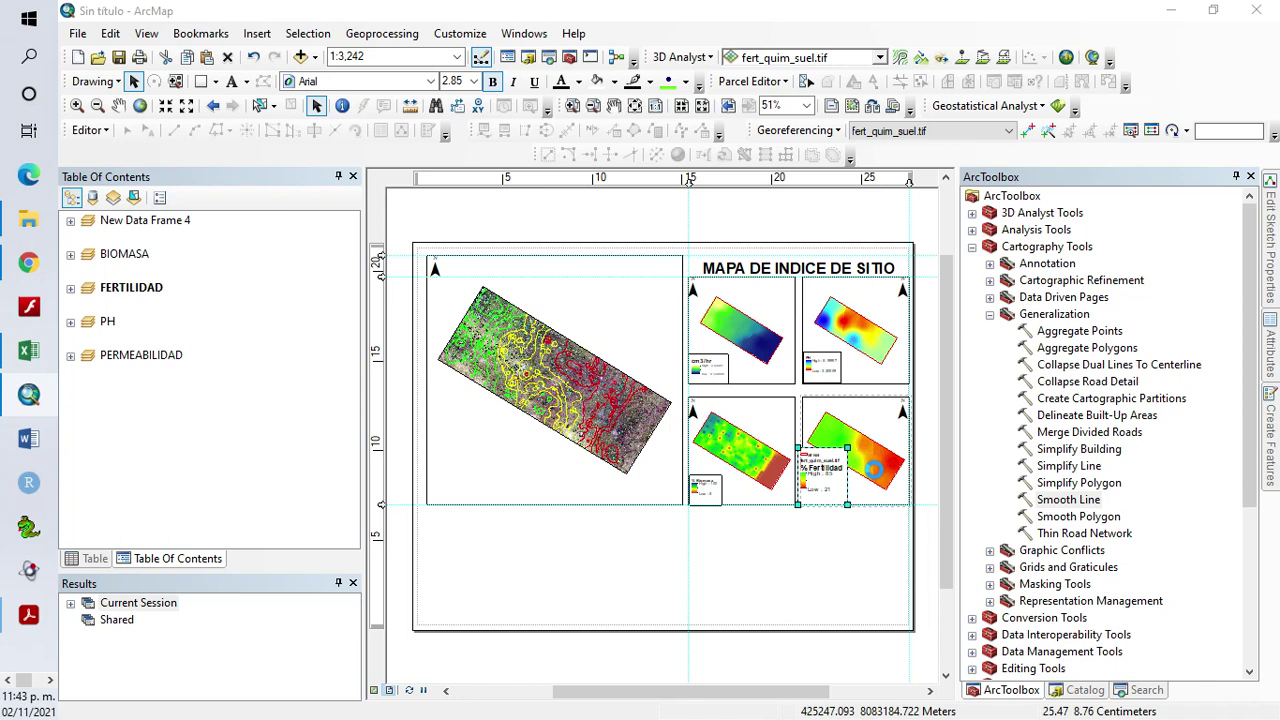
double_click(873, 468)
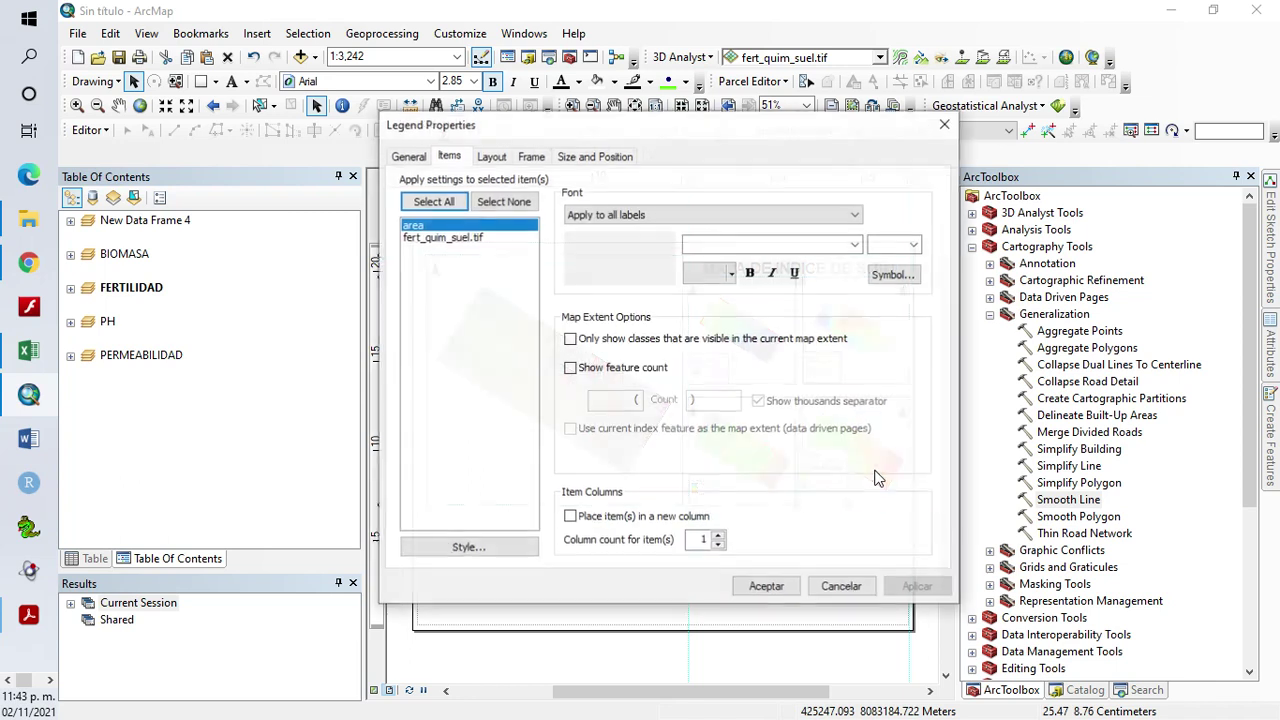
left_click(407, 158)
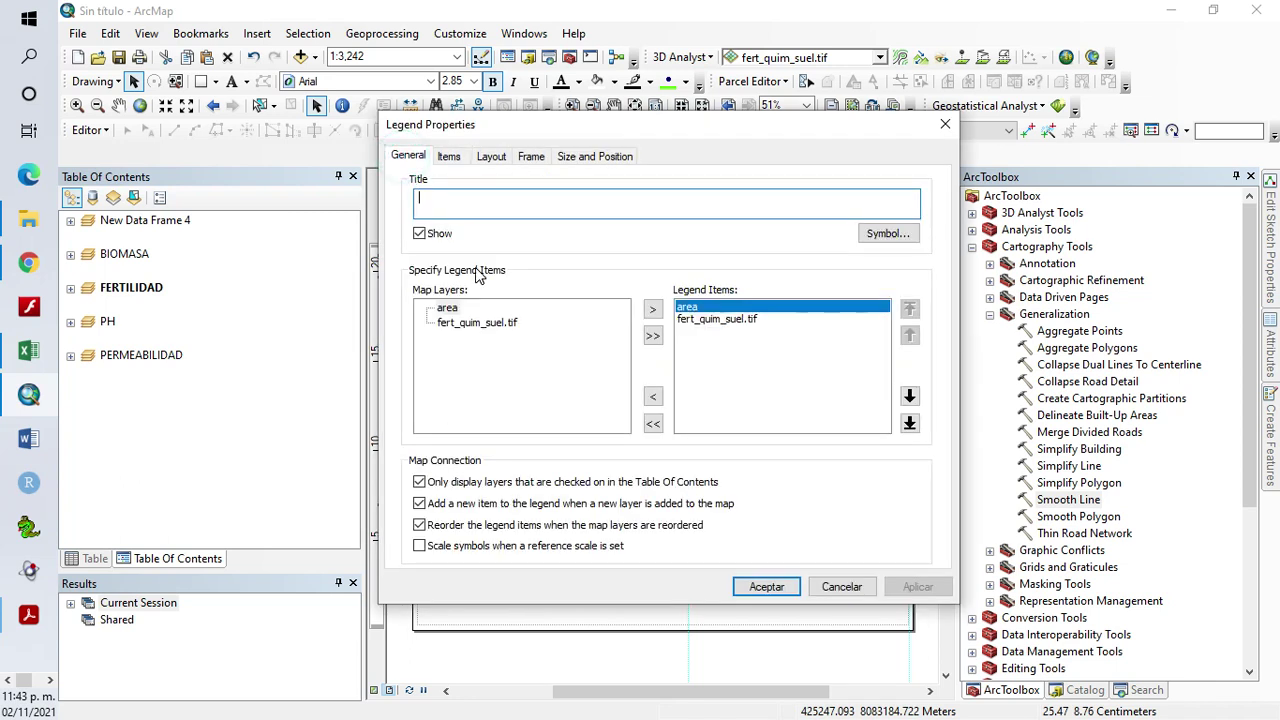
left_click(652, 396)
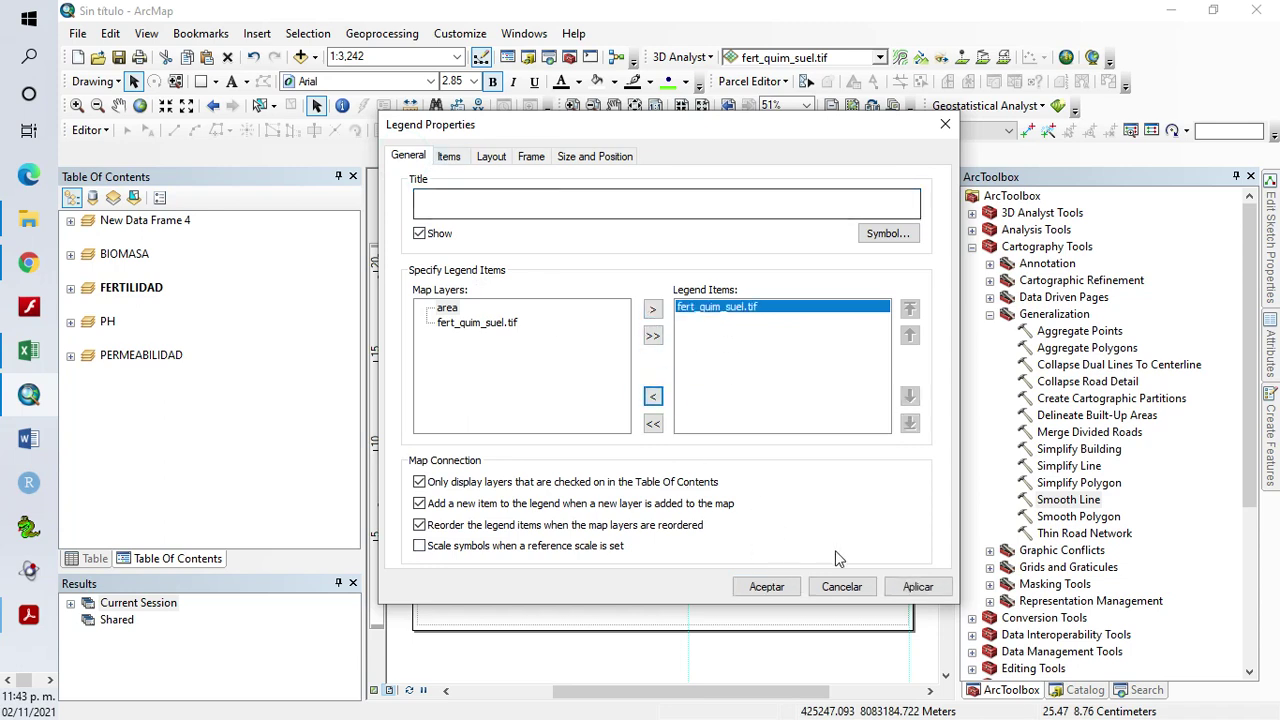
left_click(918, 587)
Set the fert_quim_suel.tif legend item to the Horizontal with Heading and Labels style and accept the legend changes
left_click(448, 156)
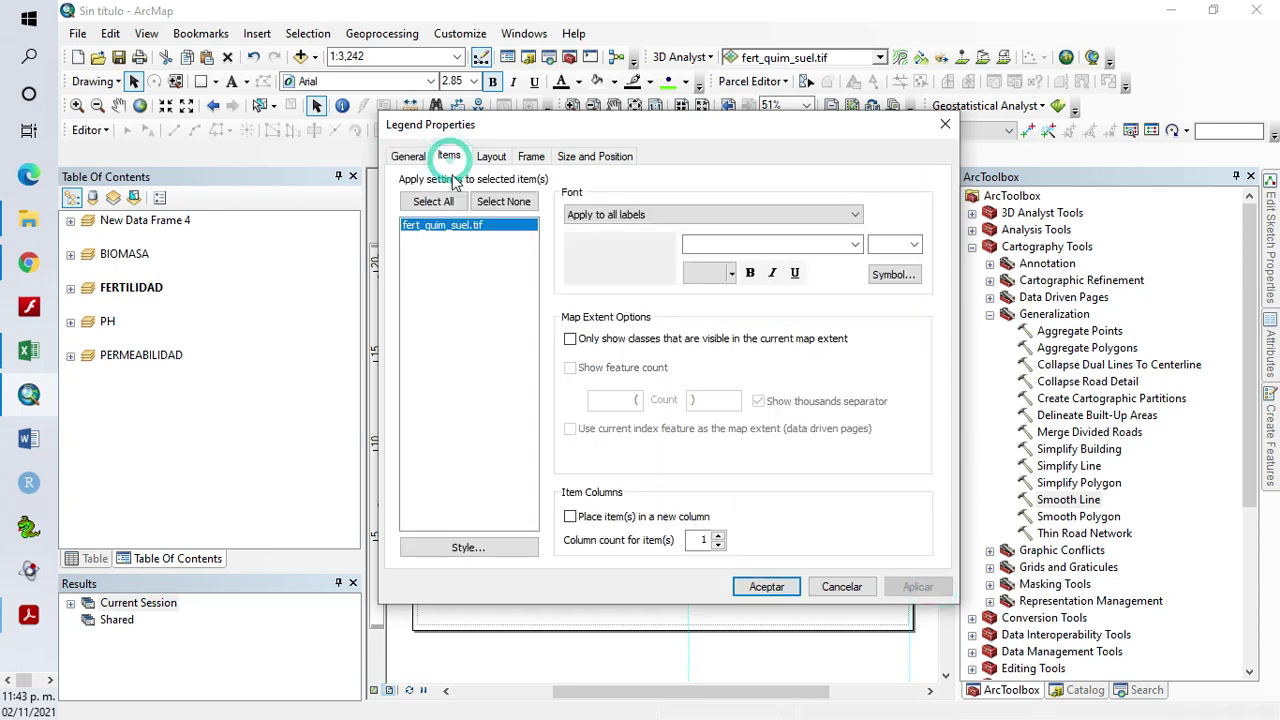
left_click(468, 547)
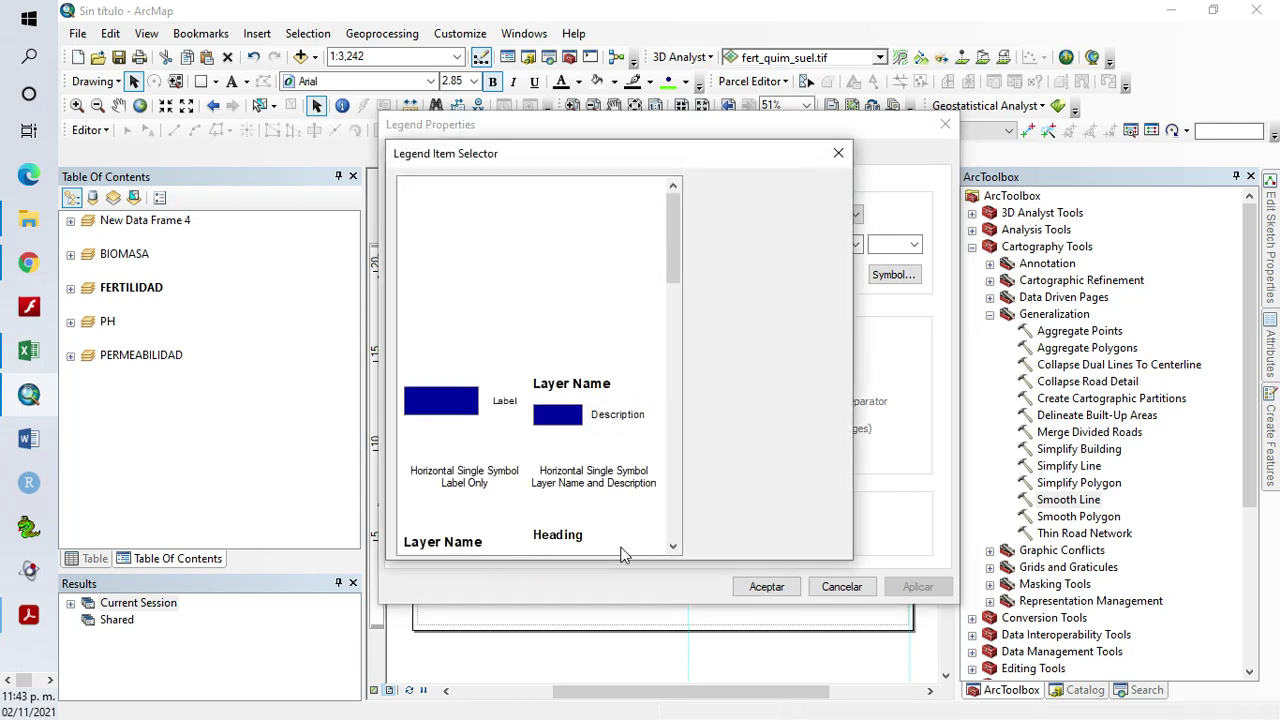
left_click(571, 541)
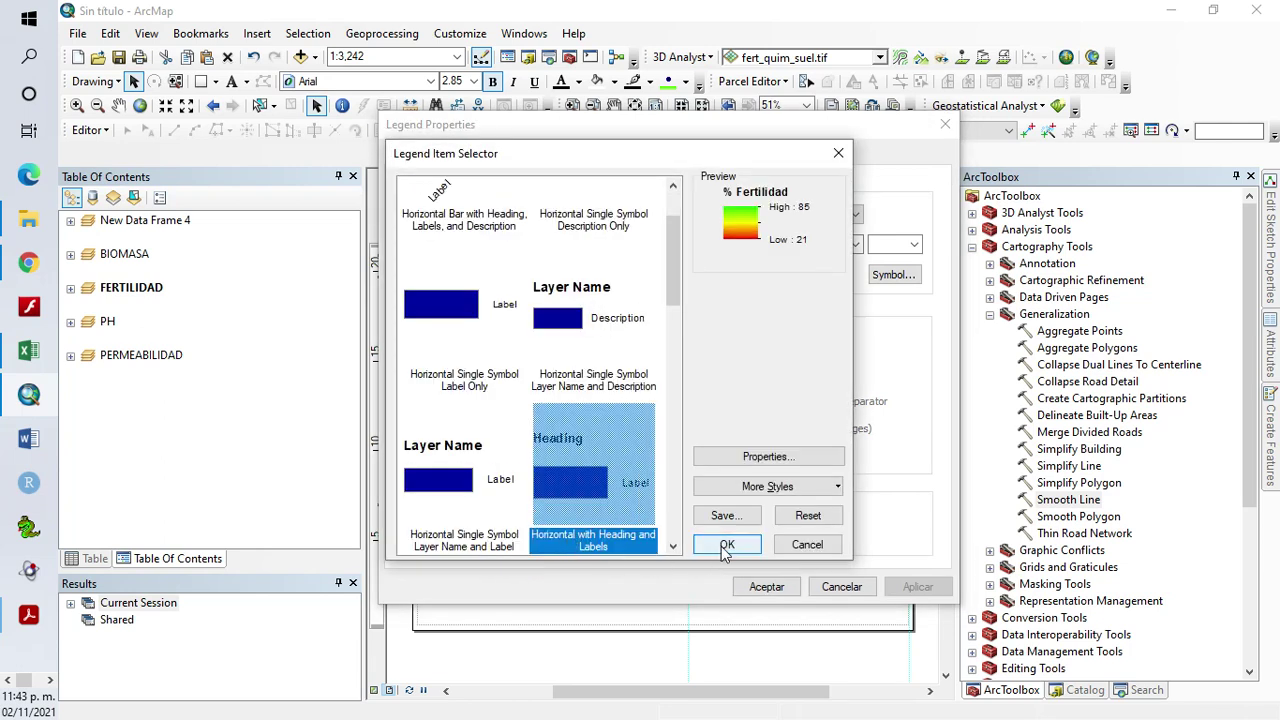
left_click(726, 548)
left_click(916, 587)
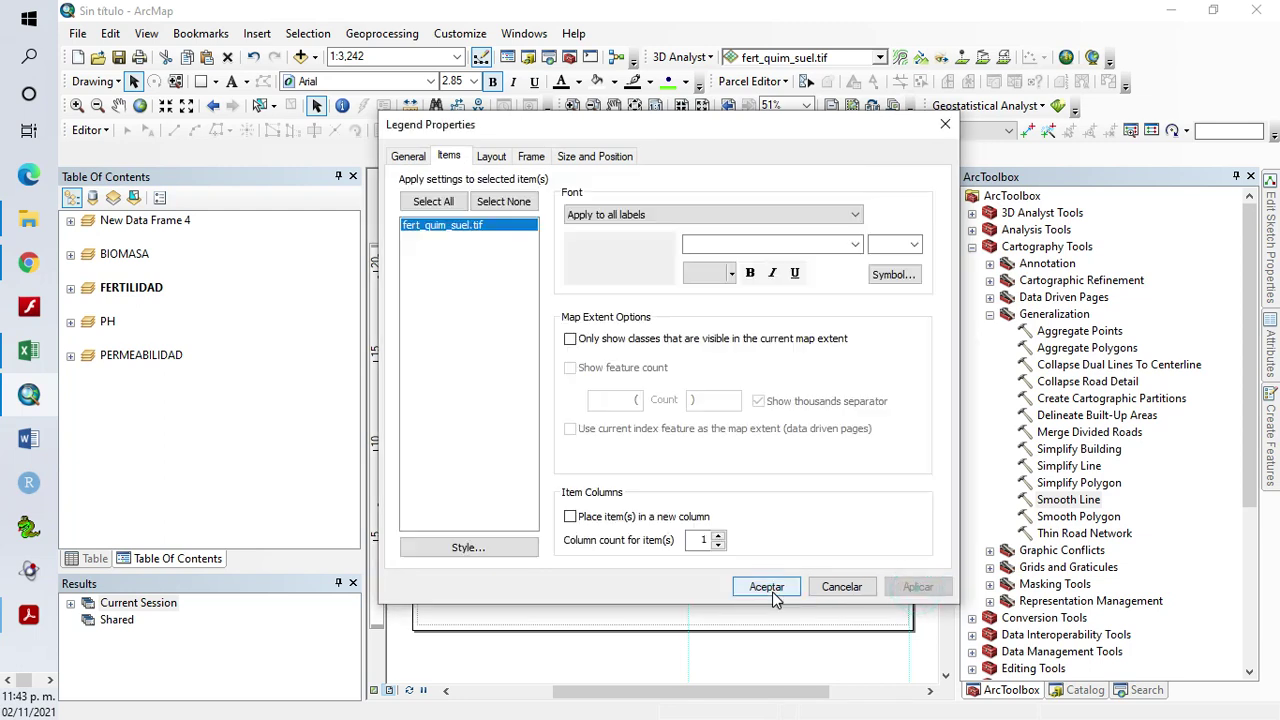
left_click(766, 587)
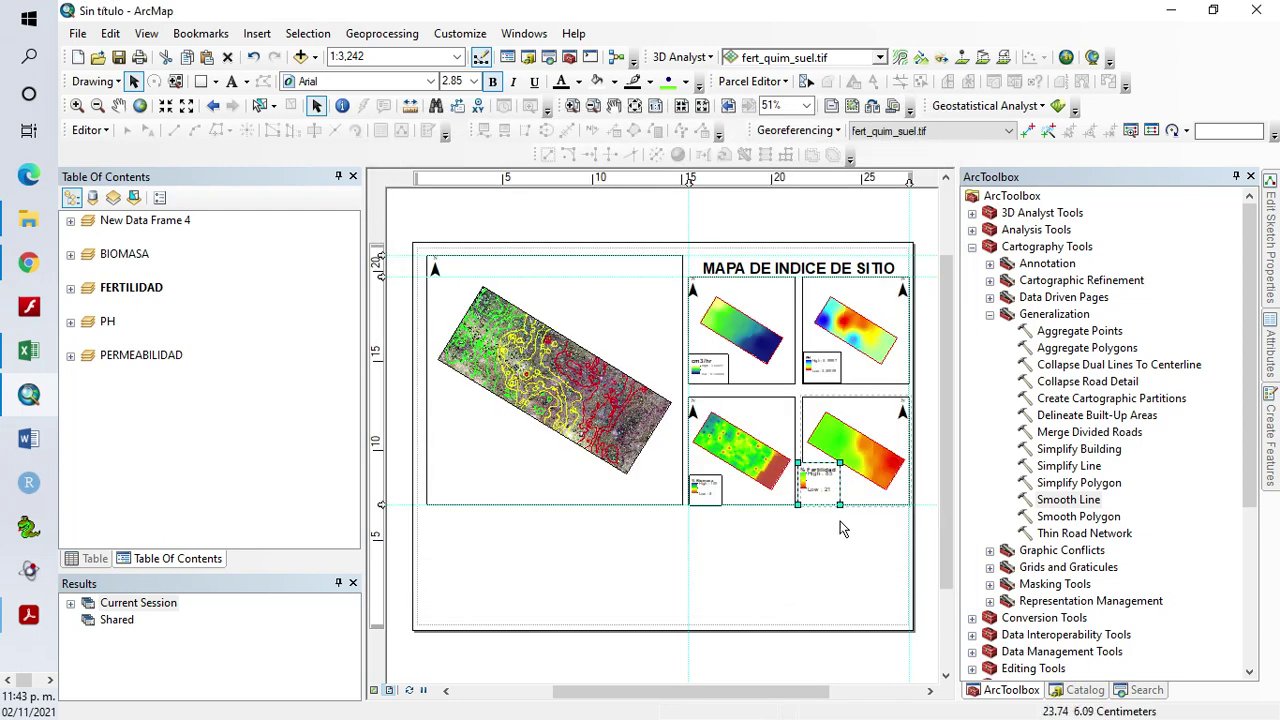
Make the FERTILIDAD legend the same size as the PH legend and fit it into its frame's lower-left corner
left_click(829, 364, "shift")
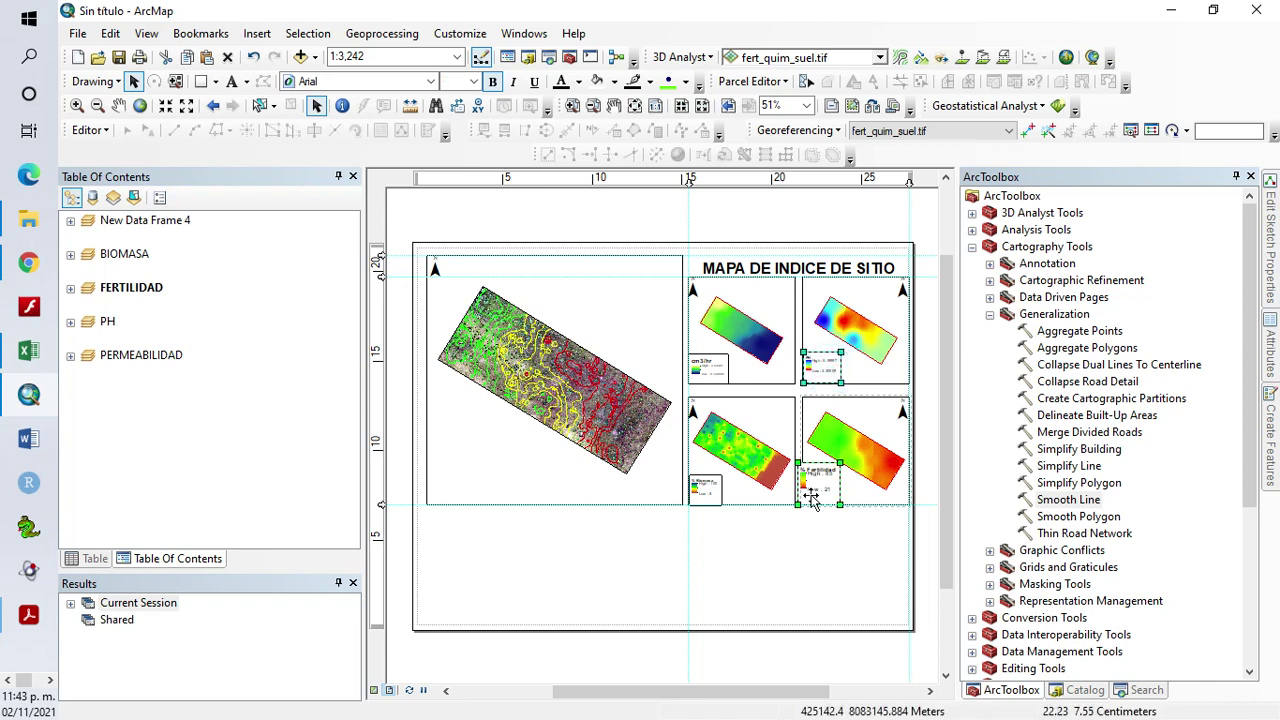
right_click(829, 364)
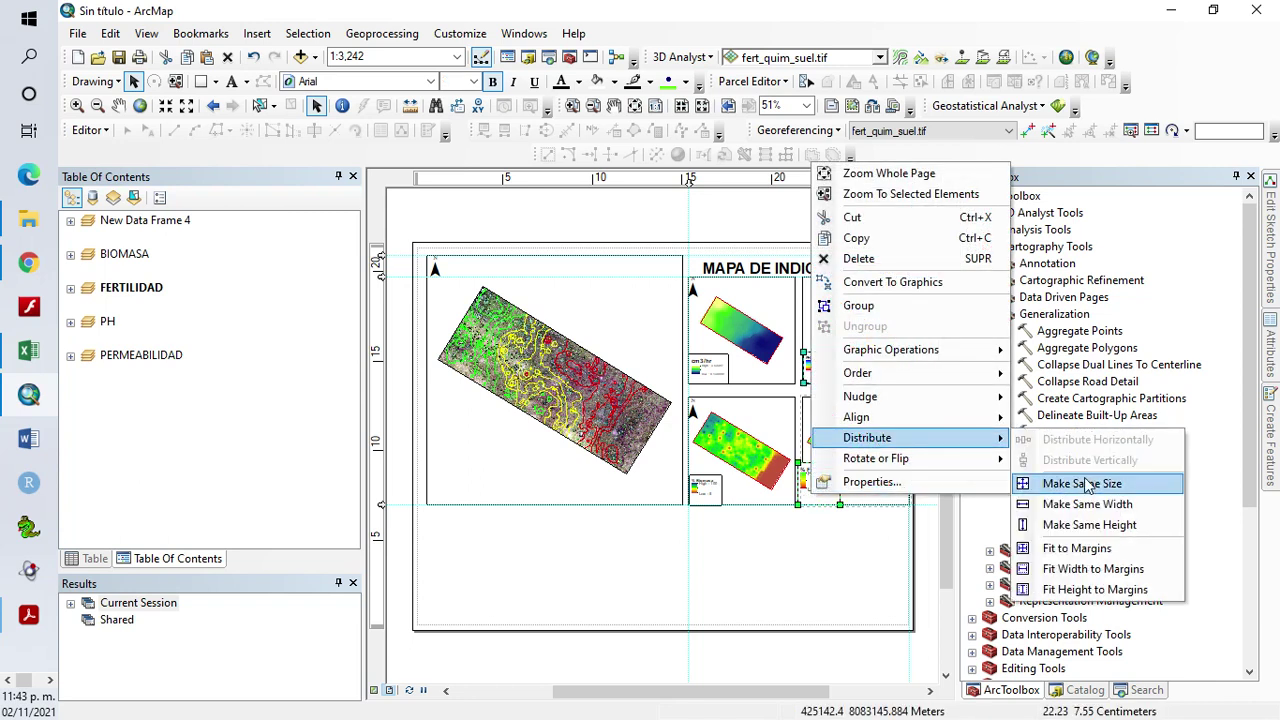
left_click(1070, 483)
left_click(938, 460)
left_click(815, 490)
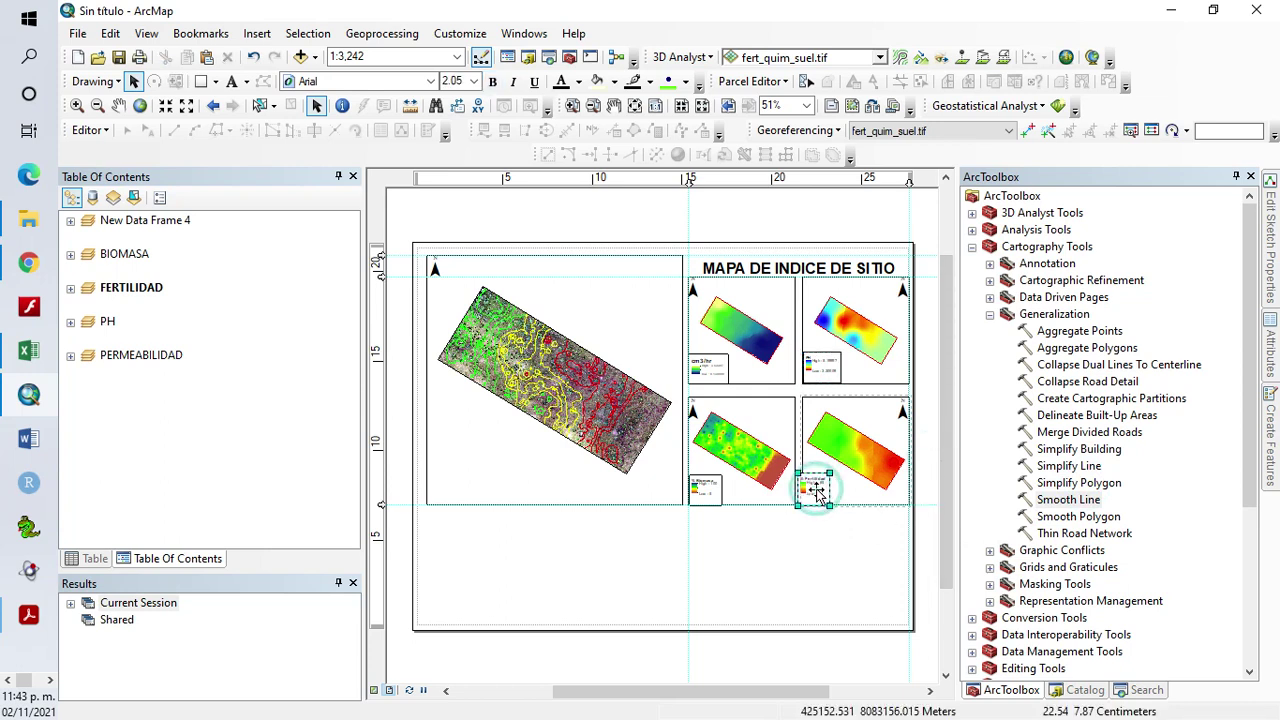
left_click_drag(820, 490, 825, 487)
left_click(942, 470)
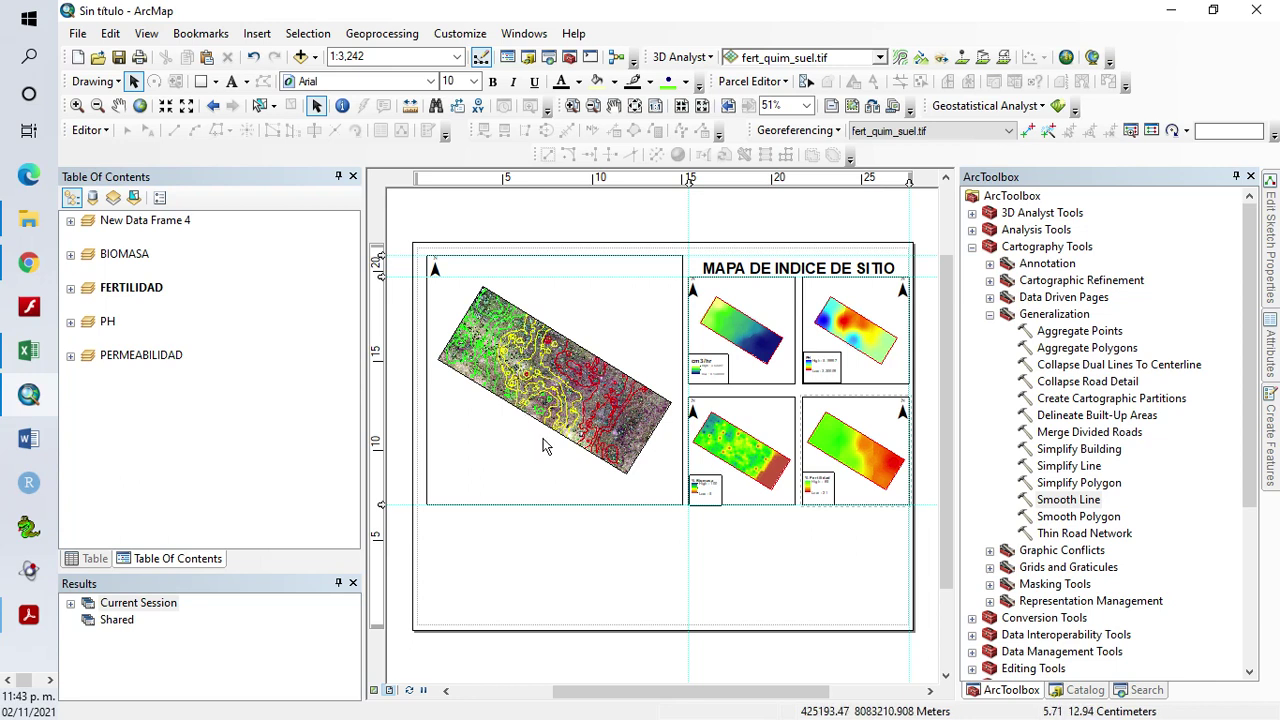
Copy the BIOMASA legend into New Data Frame 4 and place it in the large frame's lower-left corner
left_click(713, 494)
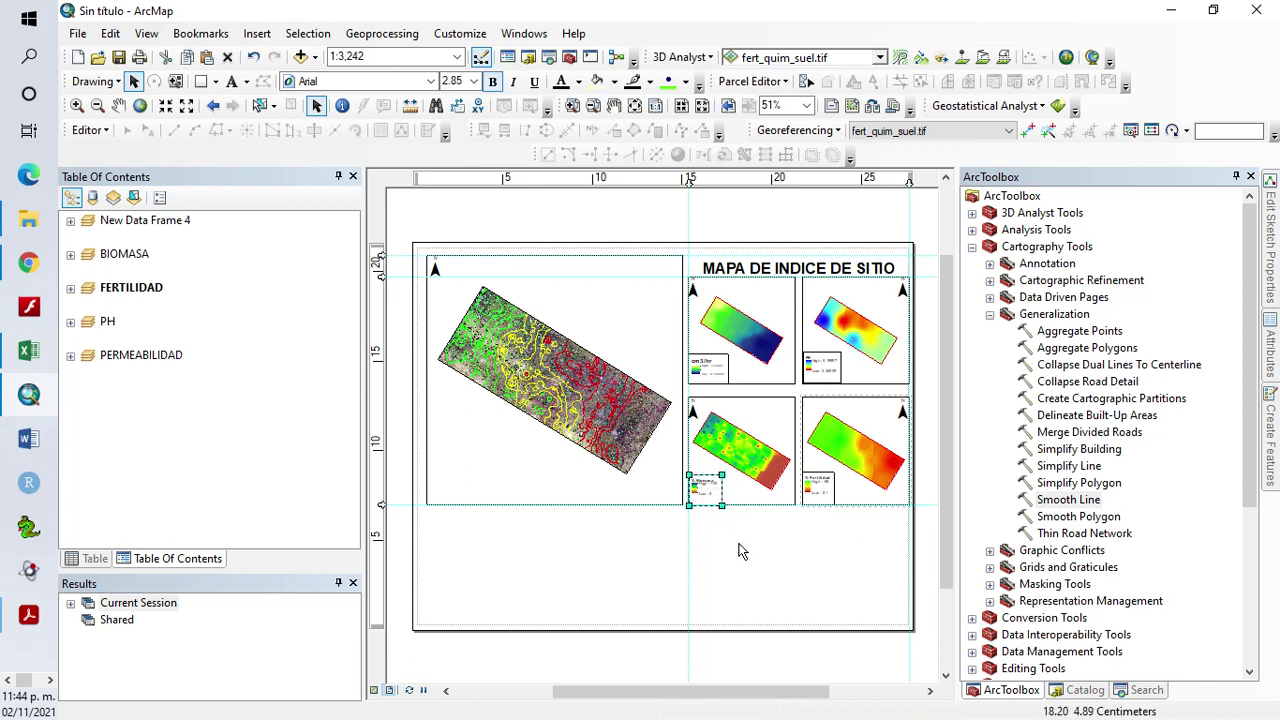
left_click(488, 480)
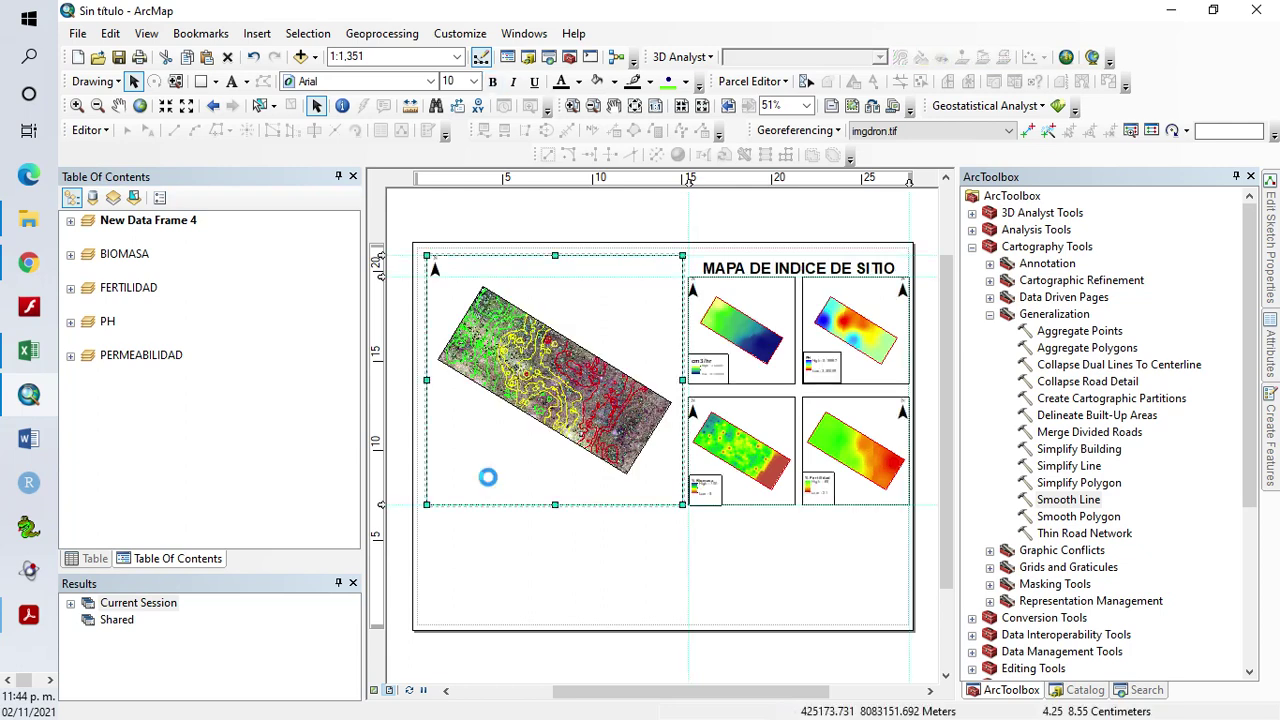
left_click_drag(729, 480, 466, 468)
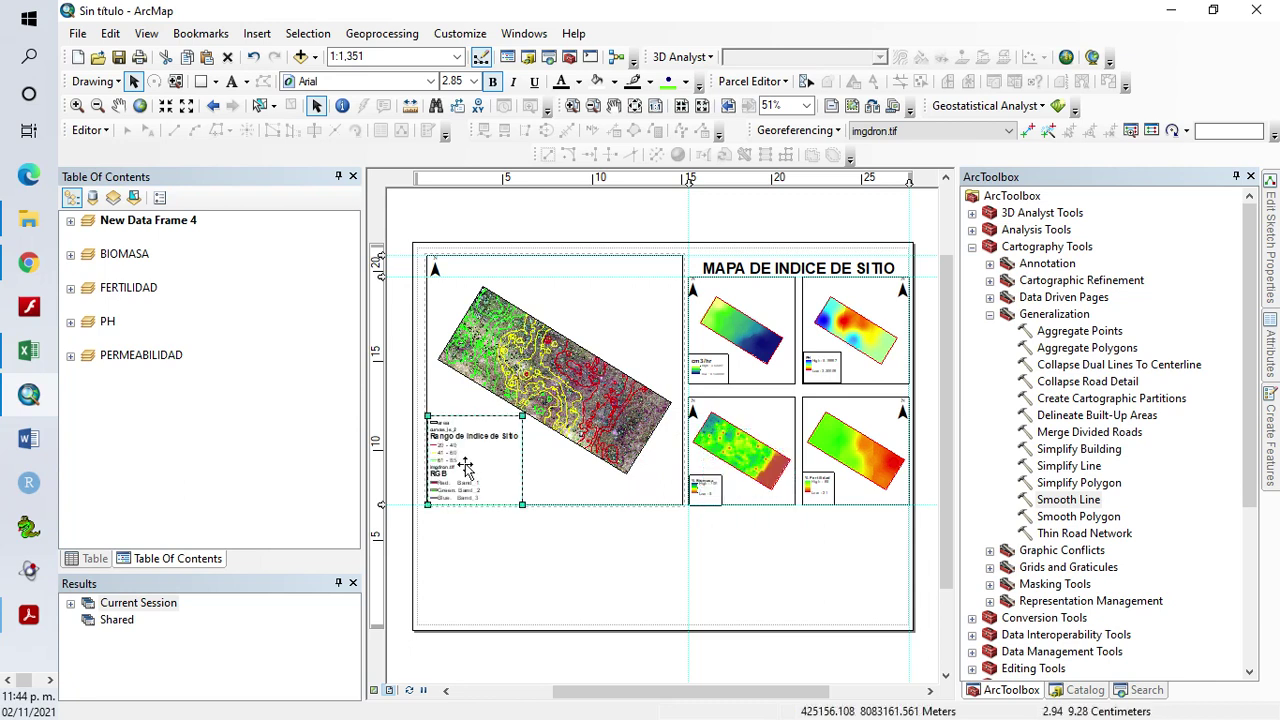
Remove area and imgdron.tif from the large frame's legend so only curvas_is_2 is listed, and apply
right_click(467, 463)
left_click(528, 449)
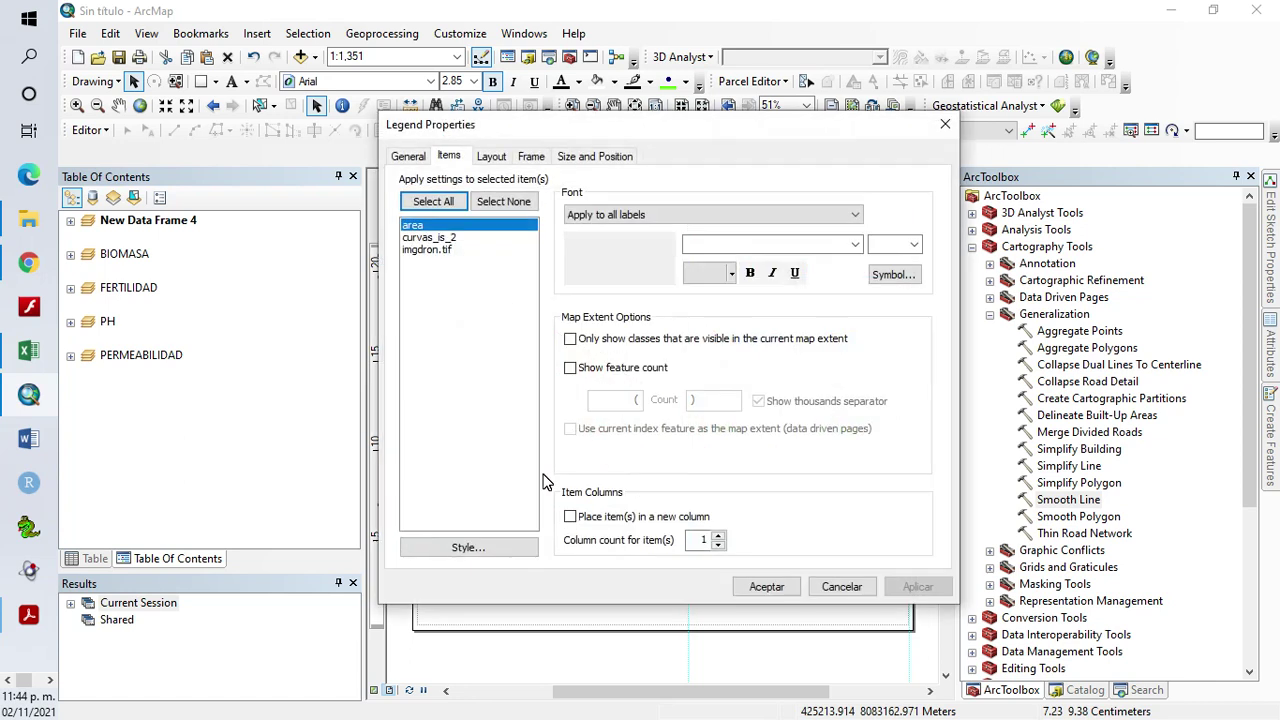
left_click(410, 156)
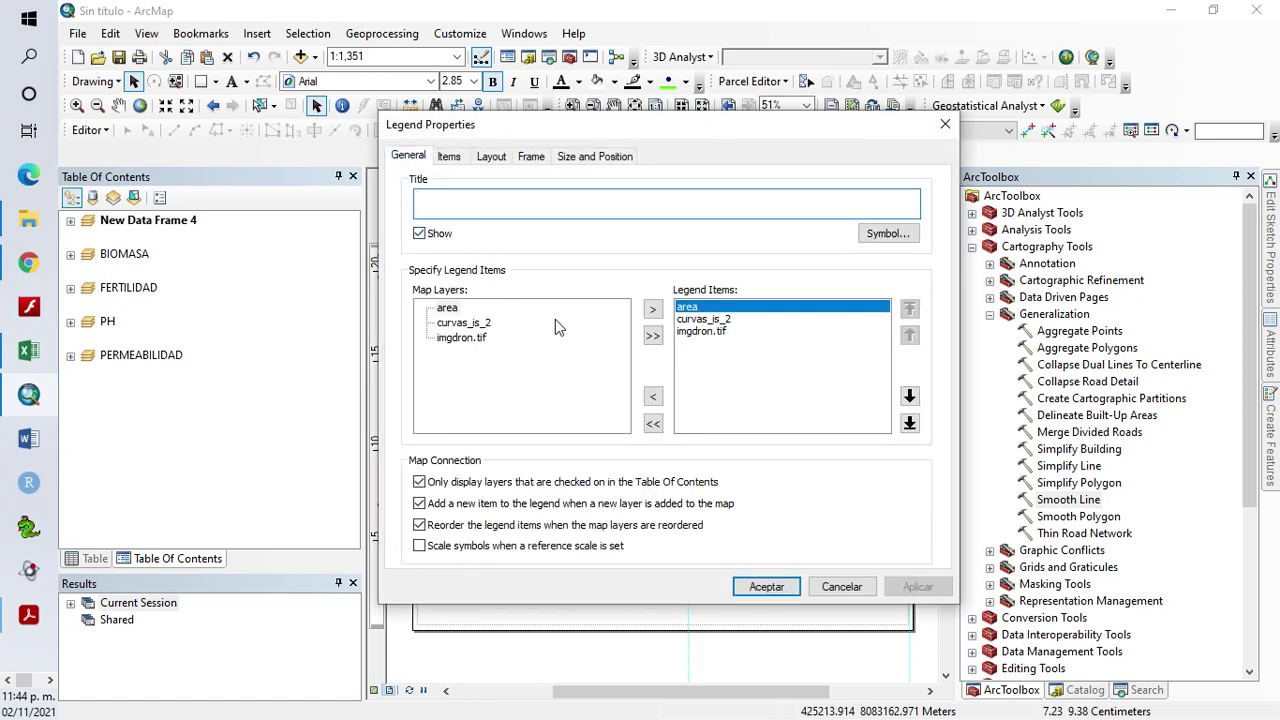
left_click(653, 396)
left_click(700, 319)
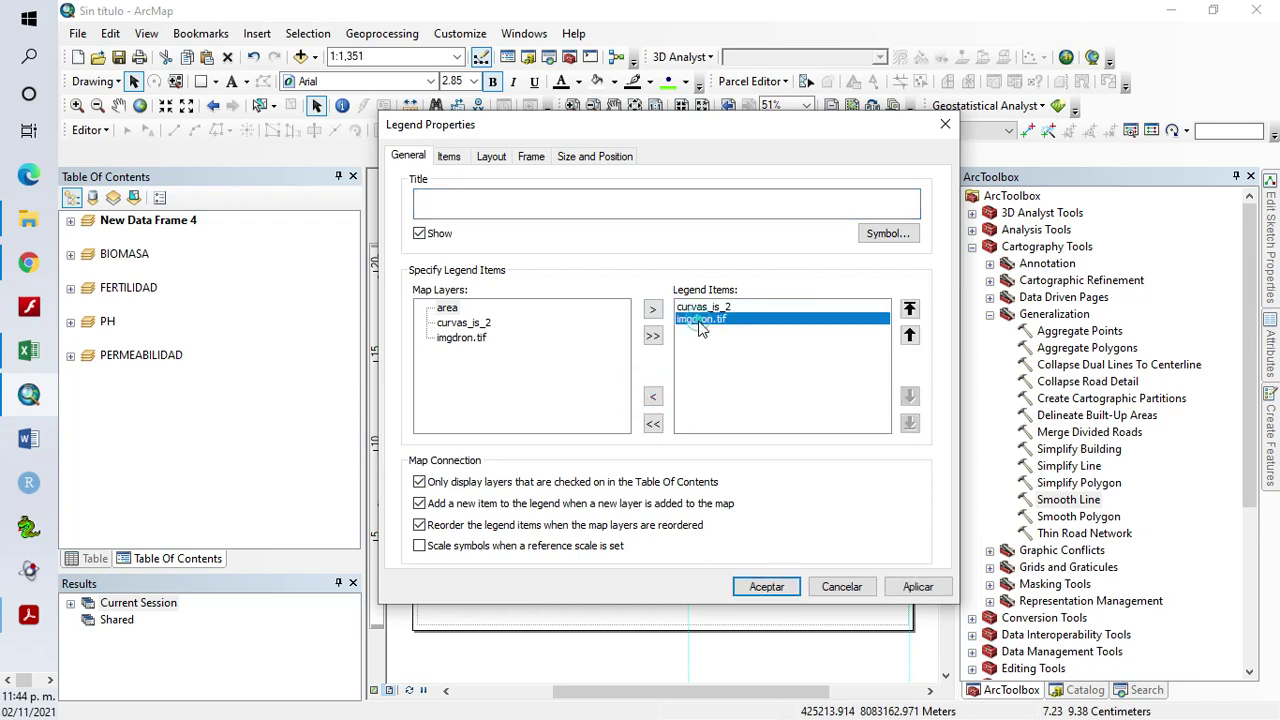
left_click(653, 396)
left_click(915, 586)
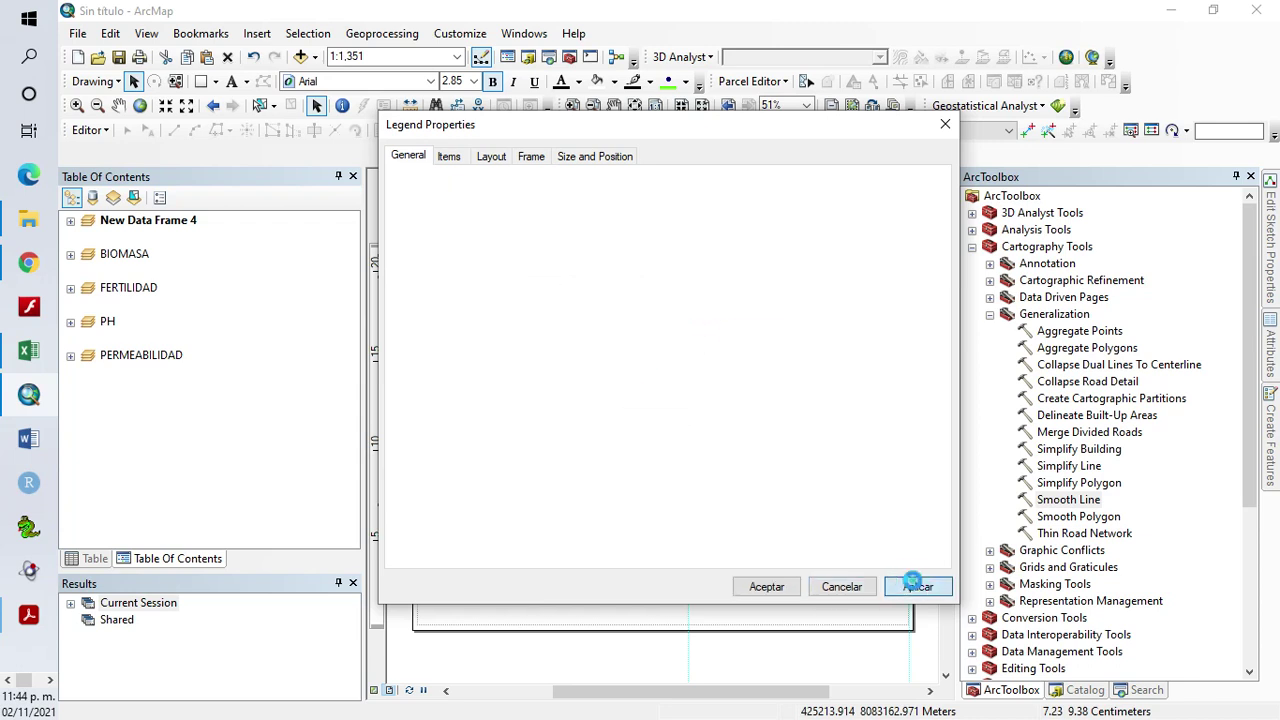
Set the curvas_is_2 legend item to the Horizontal with Heading and Labels style and accept the legend changes
left_click(449, 158)
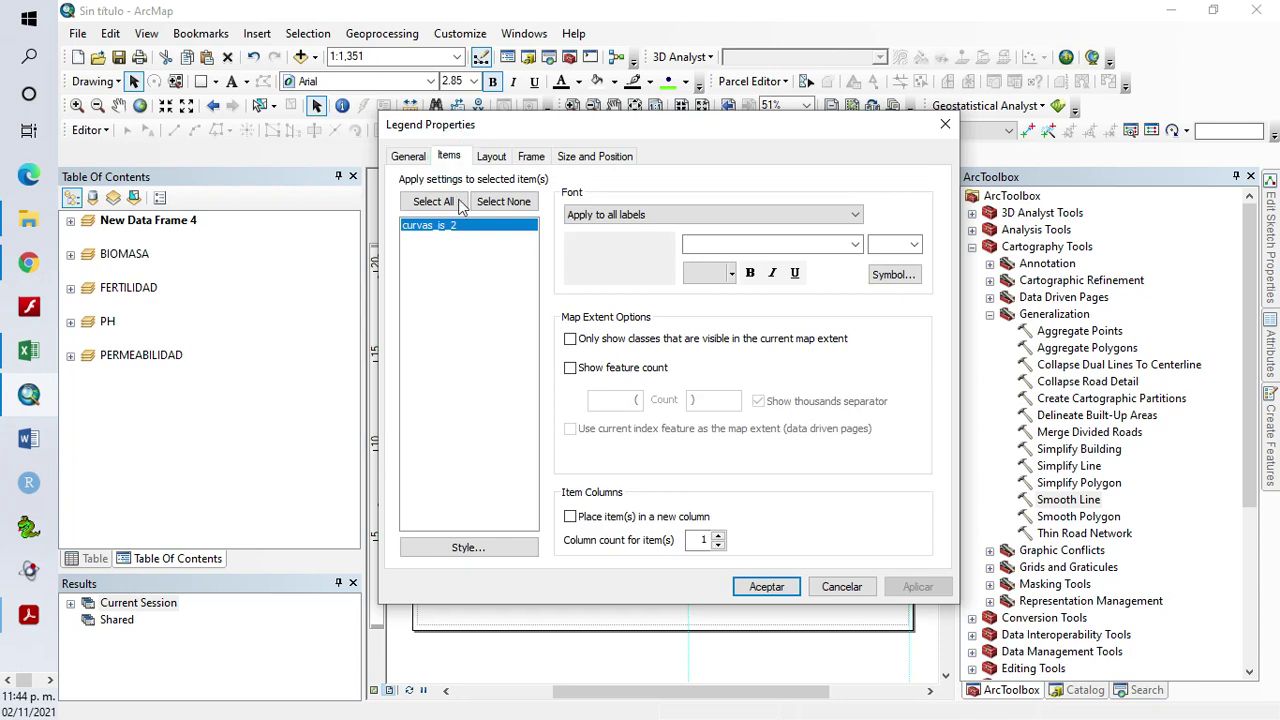
left_click(470, 546)
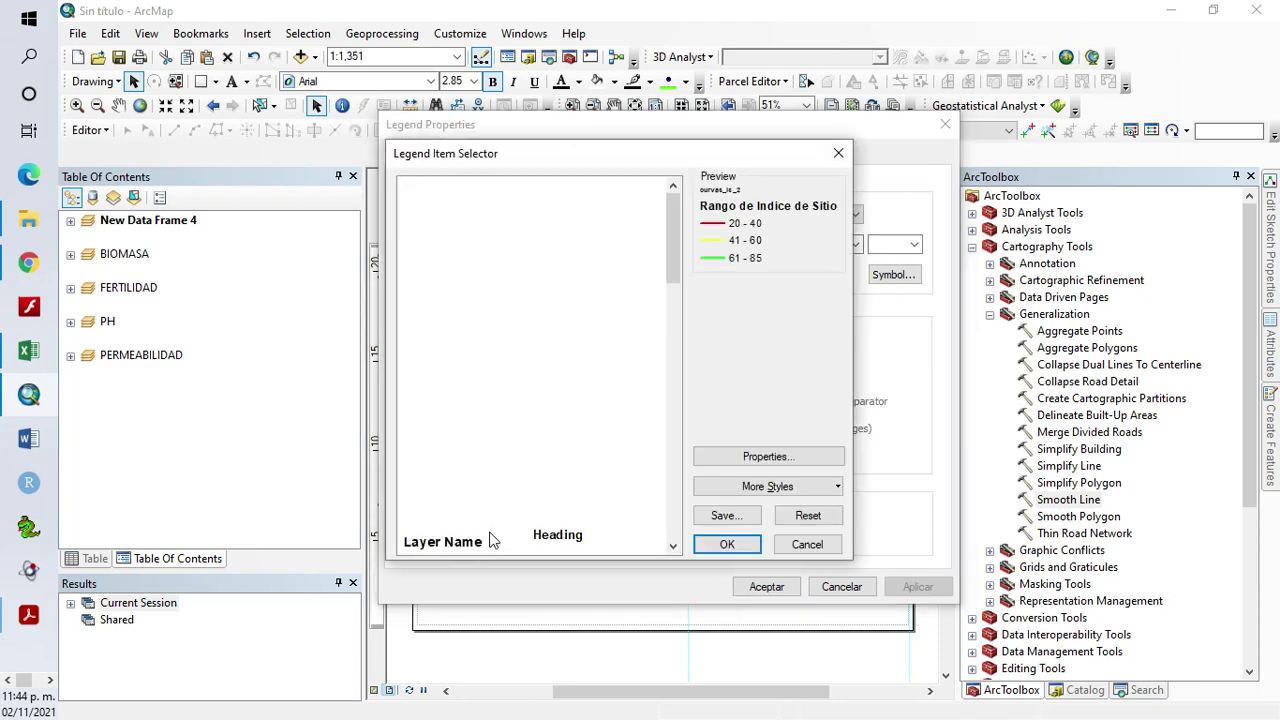
left_click_drag(674, 265, 678, 300)
scroll(603, 473, "down", 1)
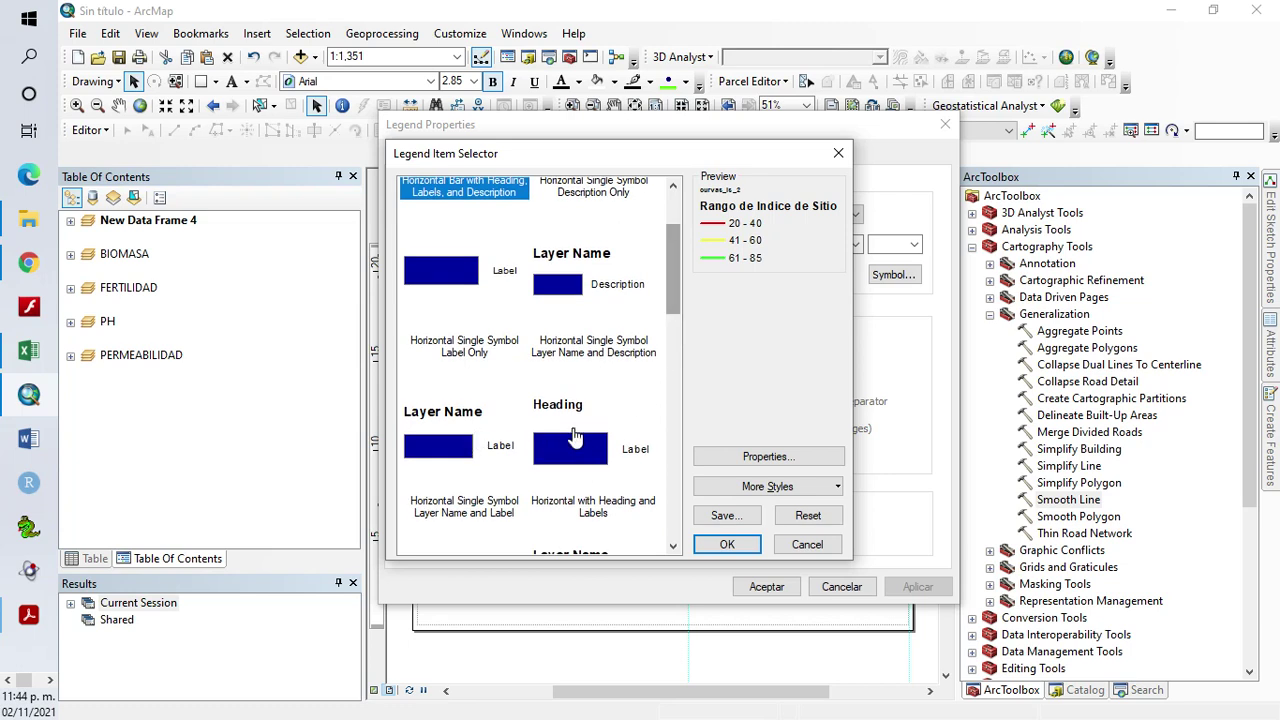
left_click(575, 437)
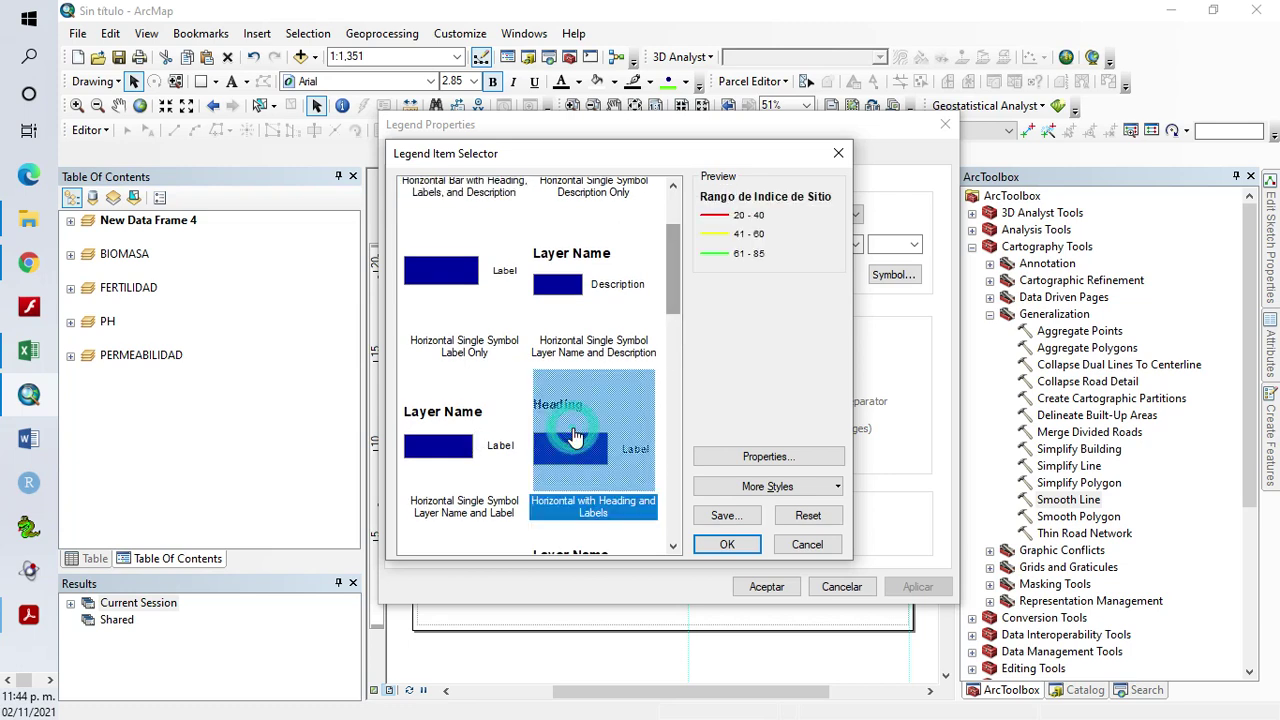
left_click(728, 544)
left_click(918, 588)
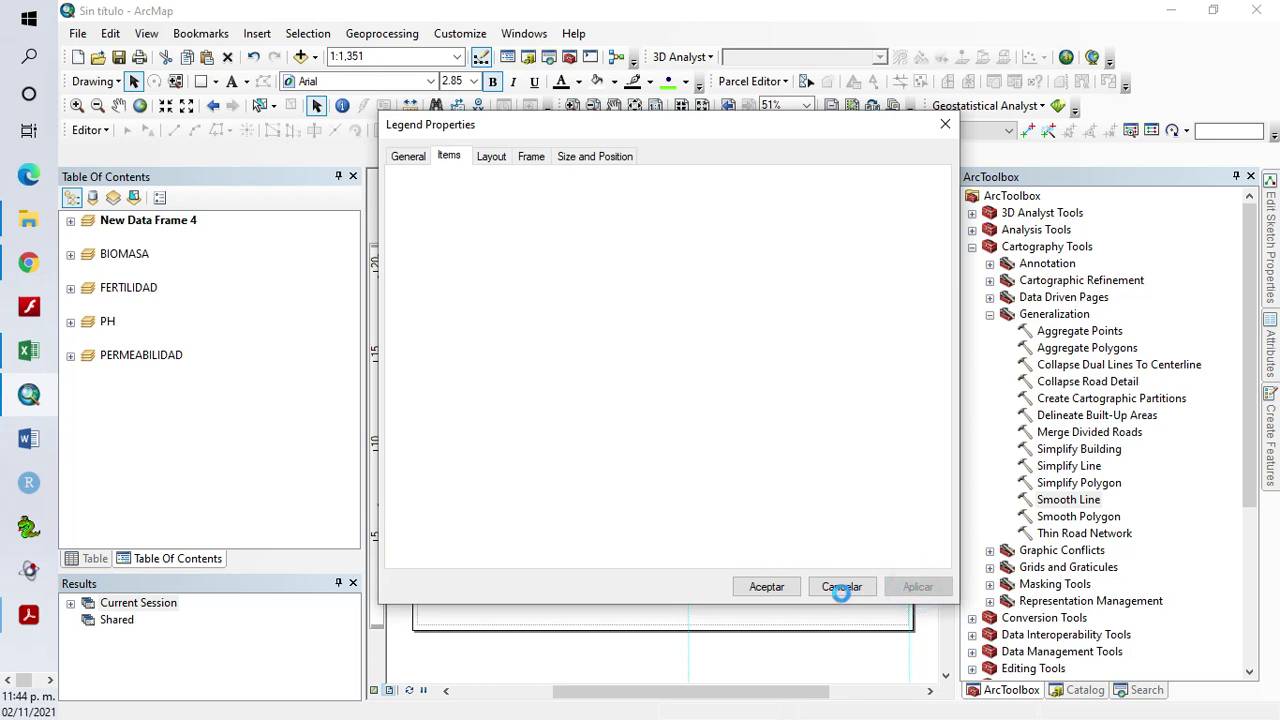
left_click(766, 588)
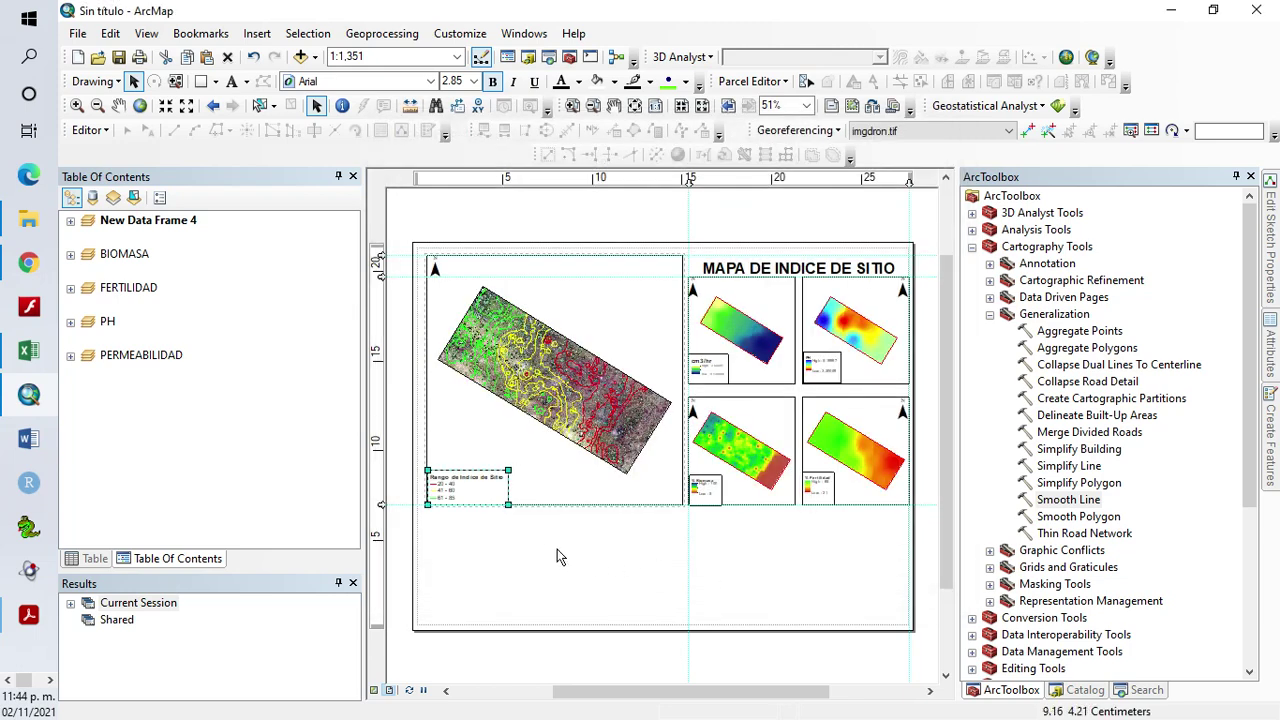
left_click(401, 317)
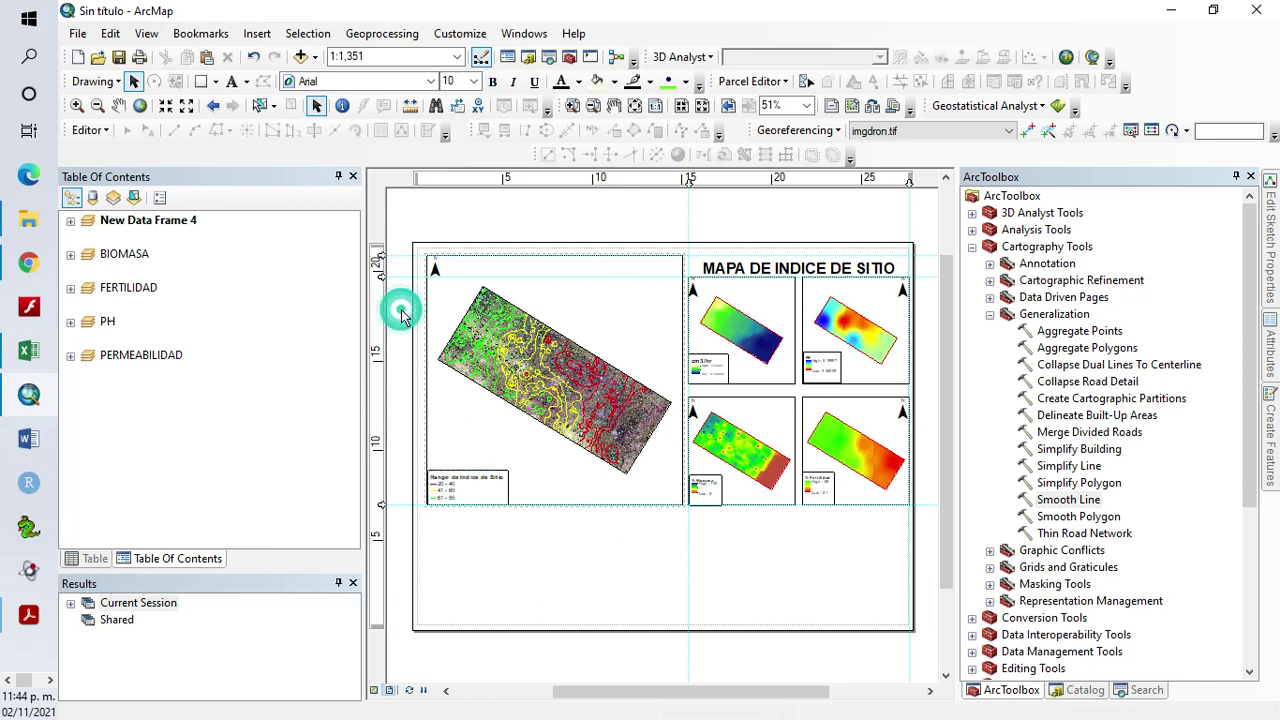
Start a scale bar for the large data frame in the Alternating Scale Bar 2 style
left_click(557, 456)
left_click(257, 33)
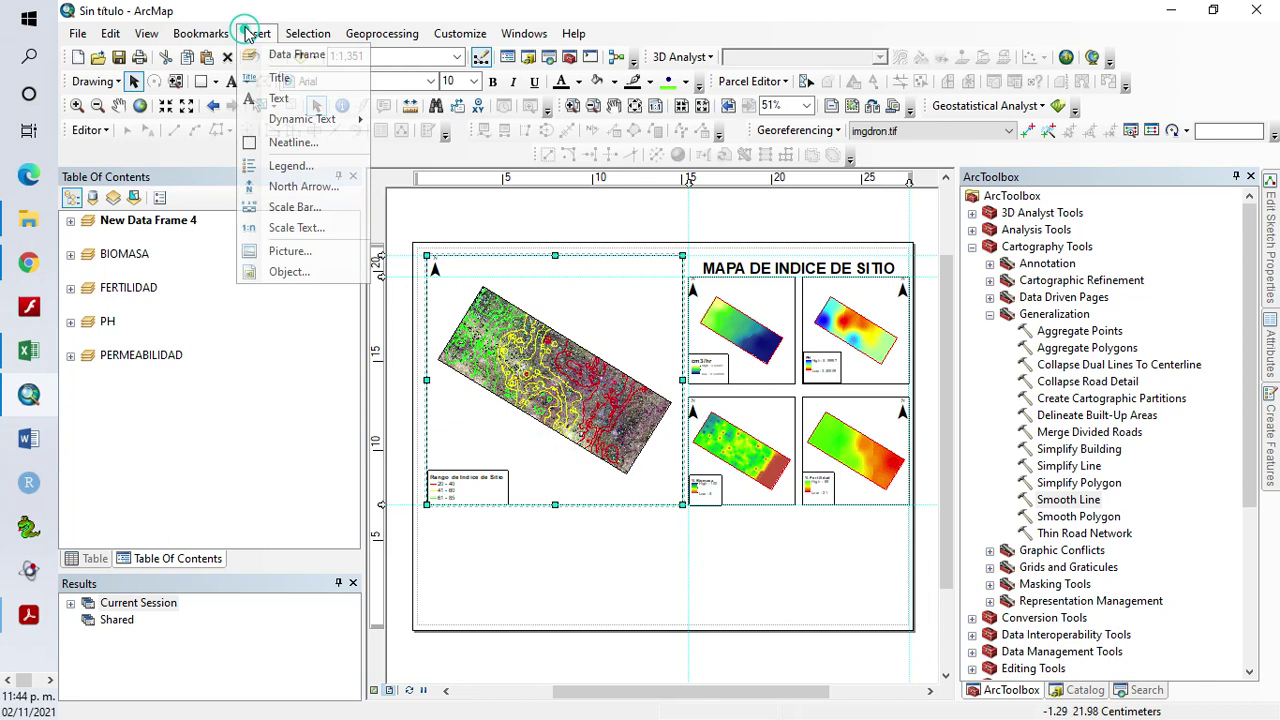
left_click(306, 207)
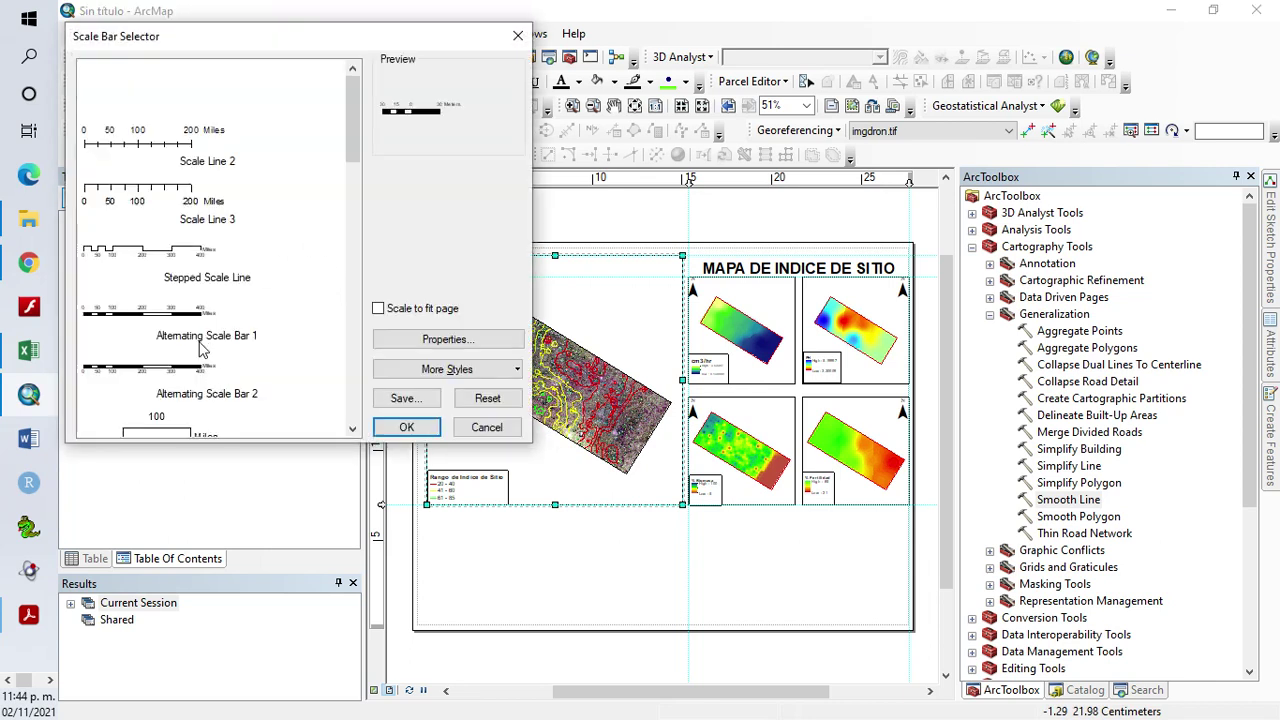
left_click(190, 378)
Set the scale bar's division units to Meters and its label to Metros, and accept the properties
left_click(432, 341)
left_click(668, 413)
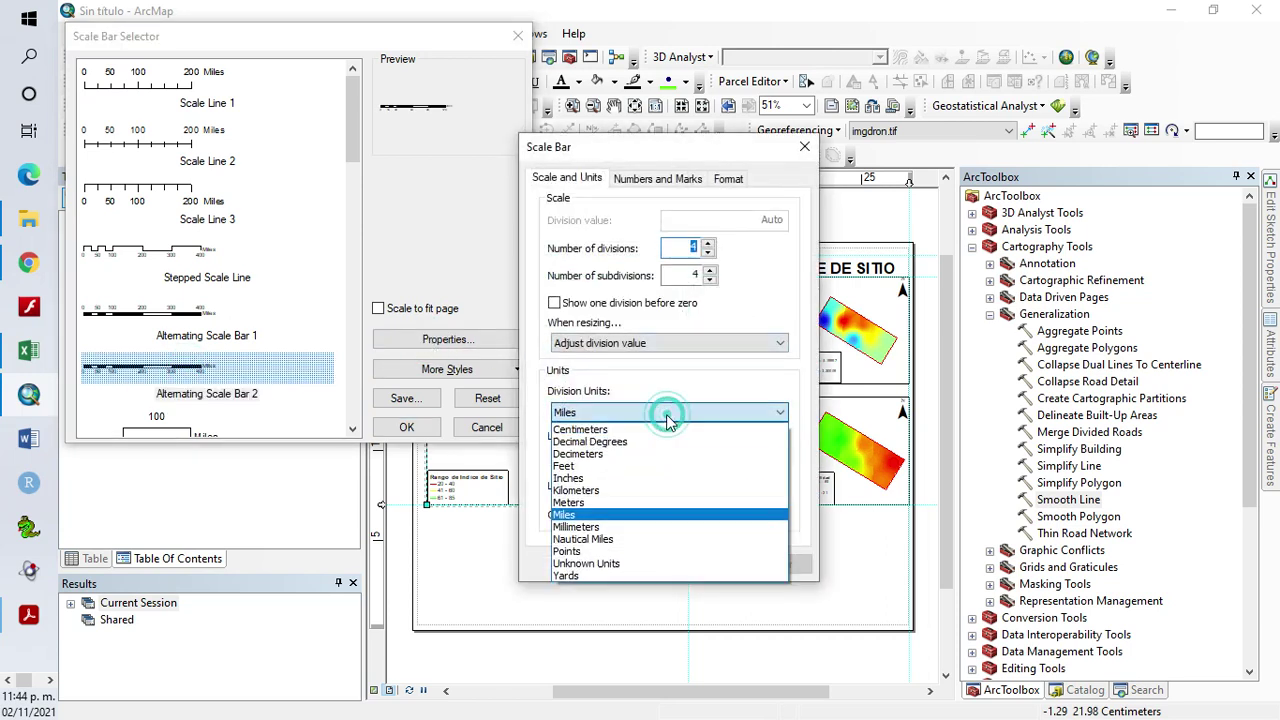
left_click(630, 502)
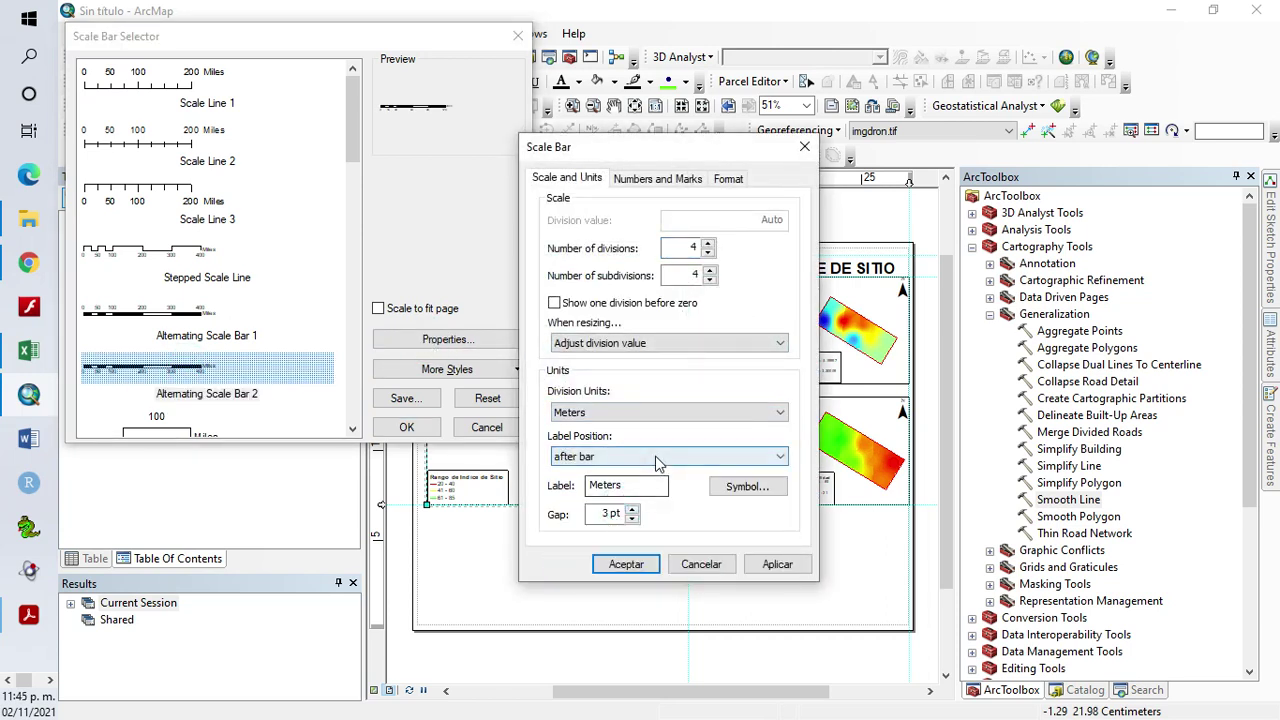
left_click(641, 482)
left_click(780, 566)
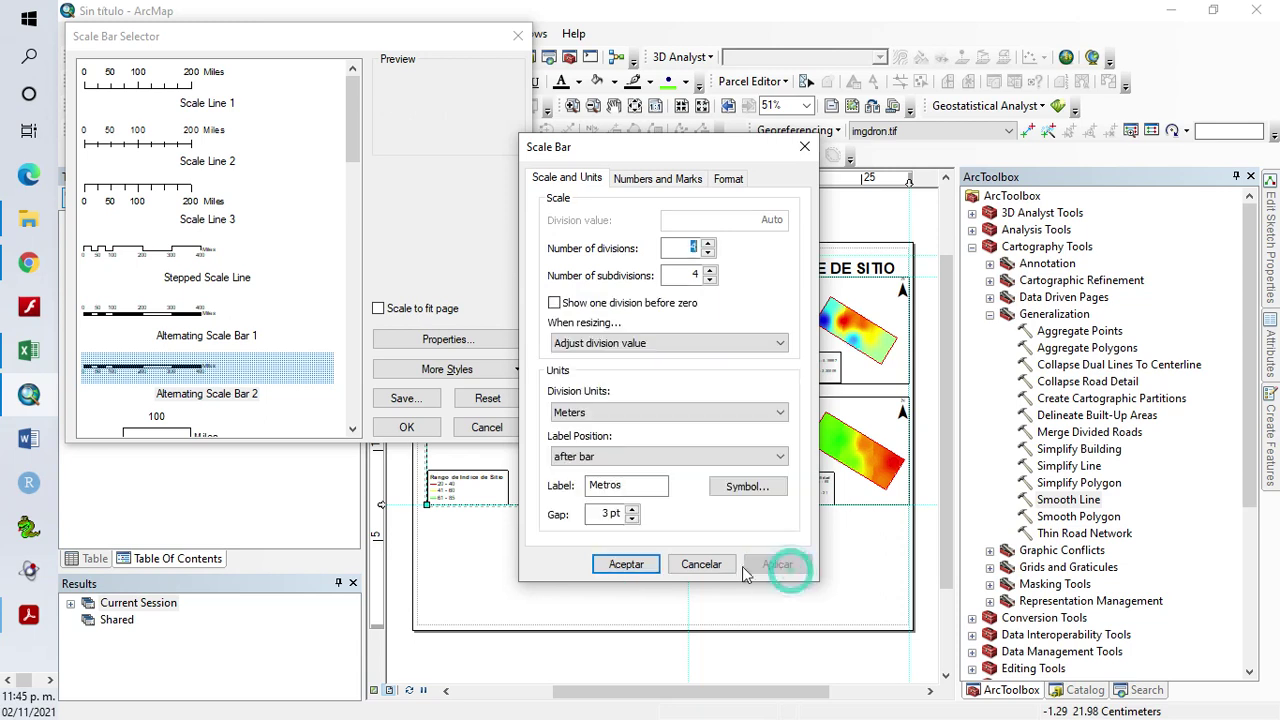
left_click(612, 570)
Insert the scale bar and place it at the bottom of the large frame, beside the legend
left_click(406, 427)
left_click_drag(412, 425, 545, 496)
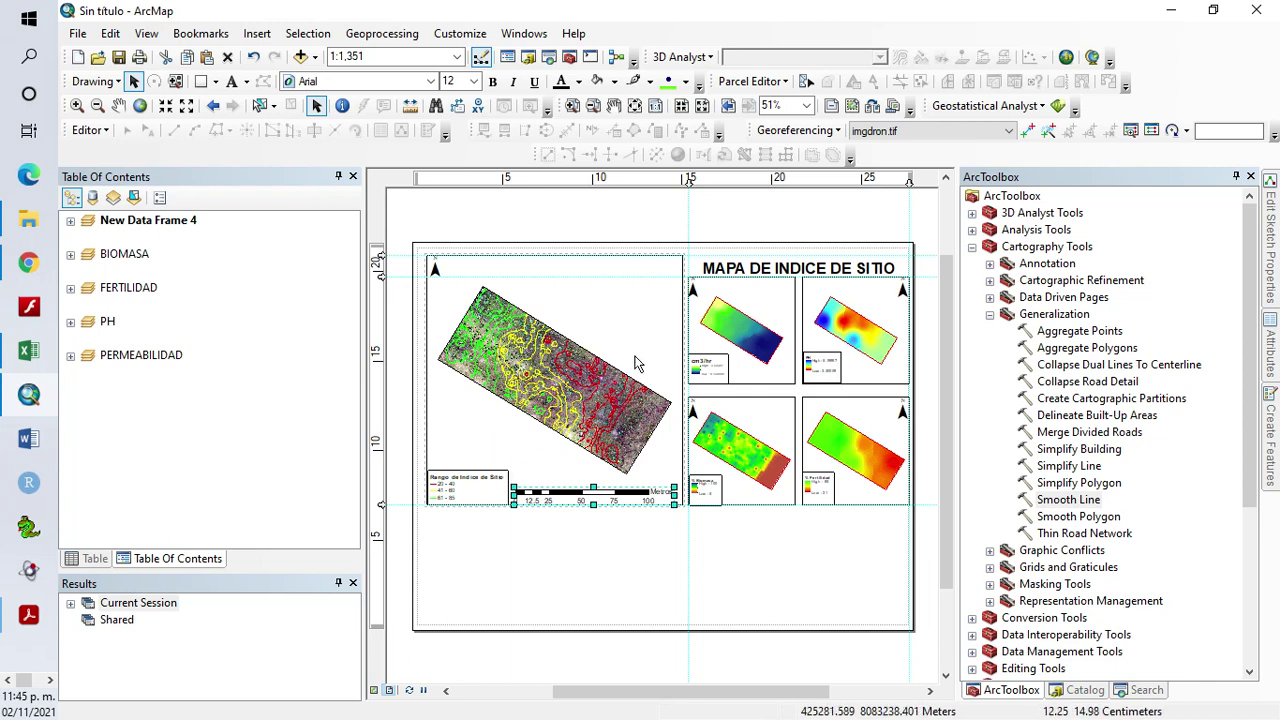
left_click(398, 395)
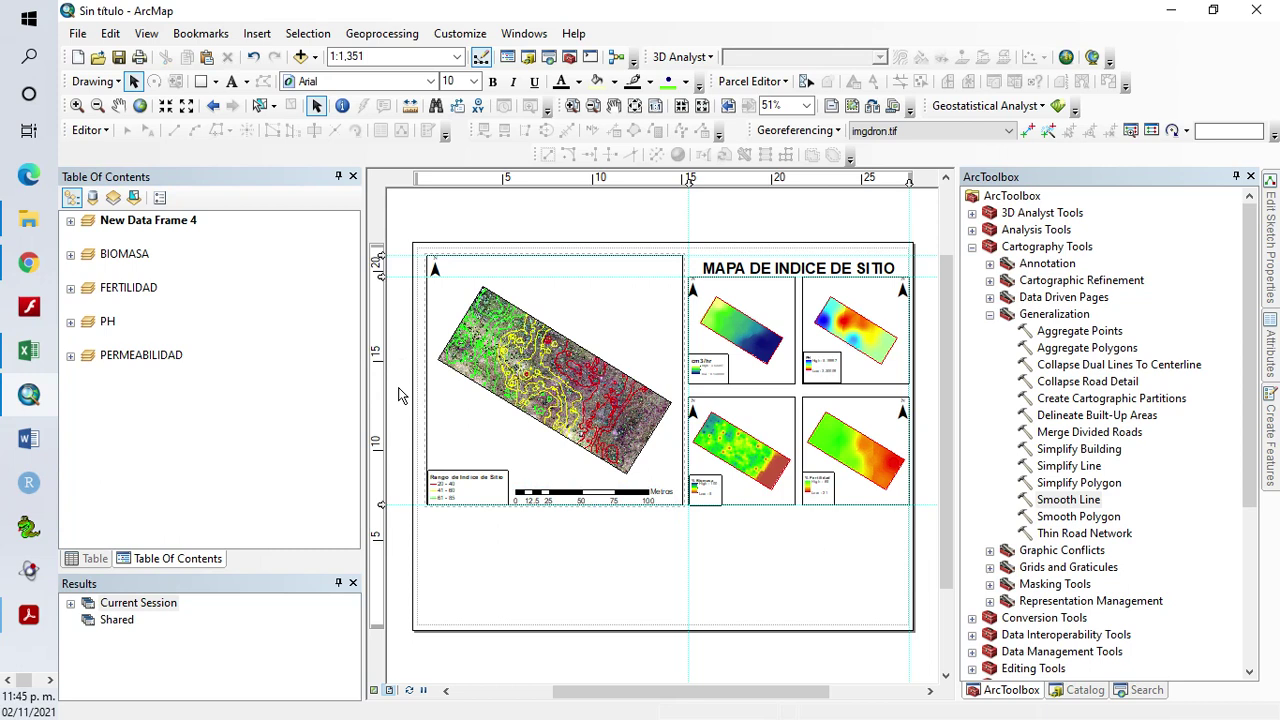
Switch to the datos workbook in Excel and copy the three plantation report tables in I17:N33 of Hoja3
left_click(38, 352)
left_click(795, 608)
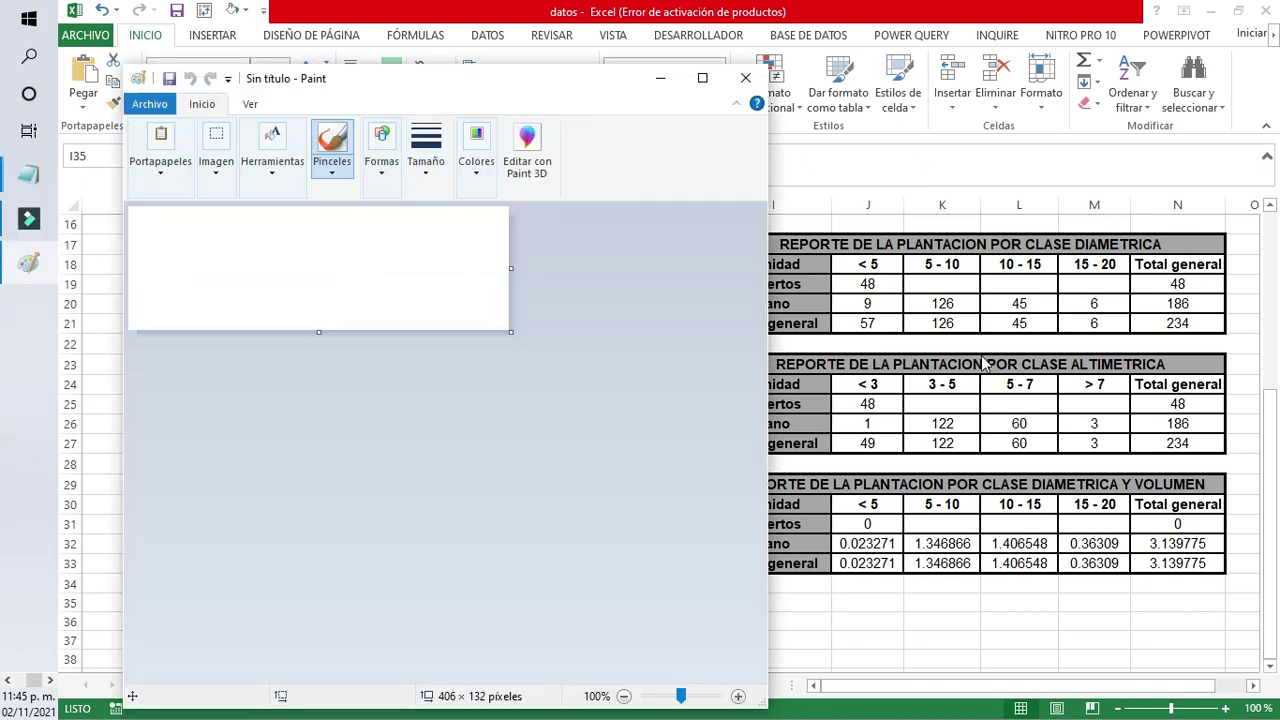
left_click(985, 365)
mouse_move(745, 250)
left_mouse_down()
mouse_move(770, 330)
mouse_move(888, 543)
mouse_move(885, 566)
left_mouse_up()
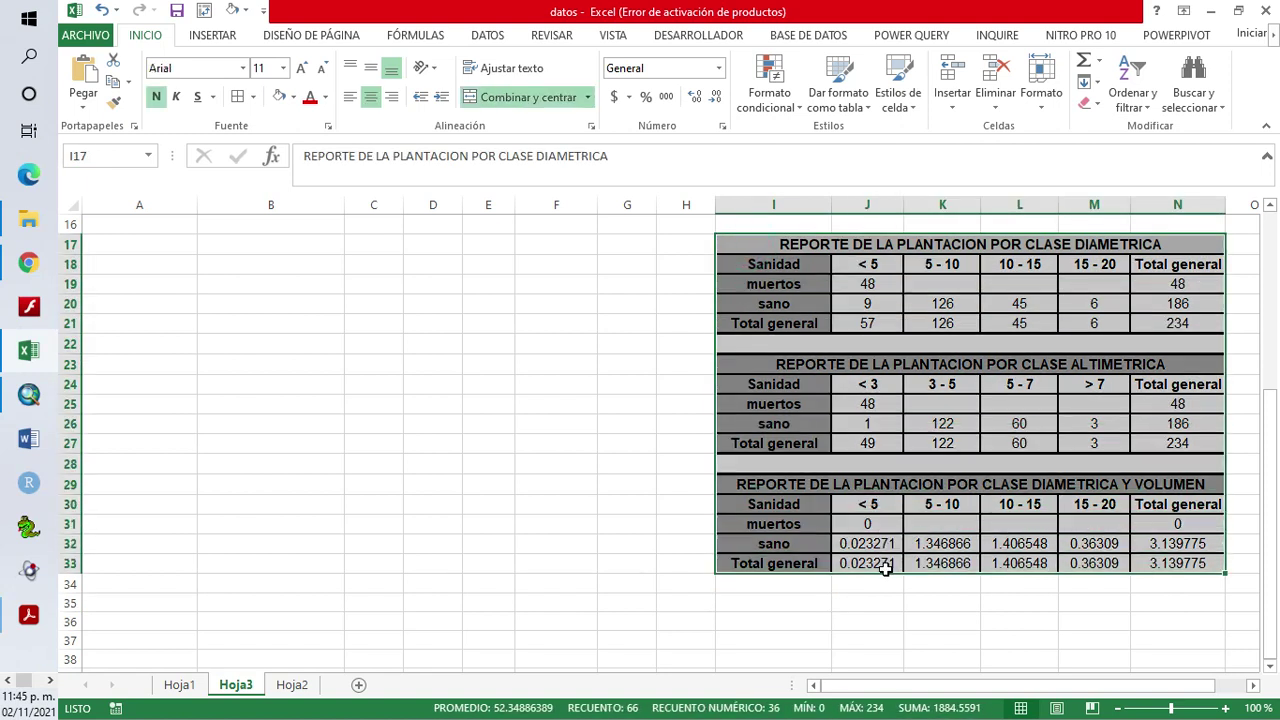
key("ctrl+c")
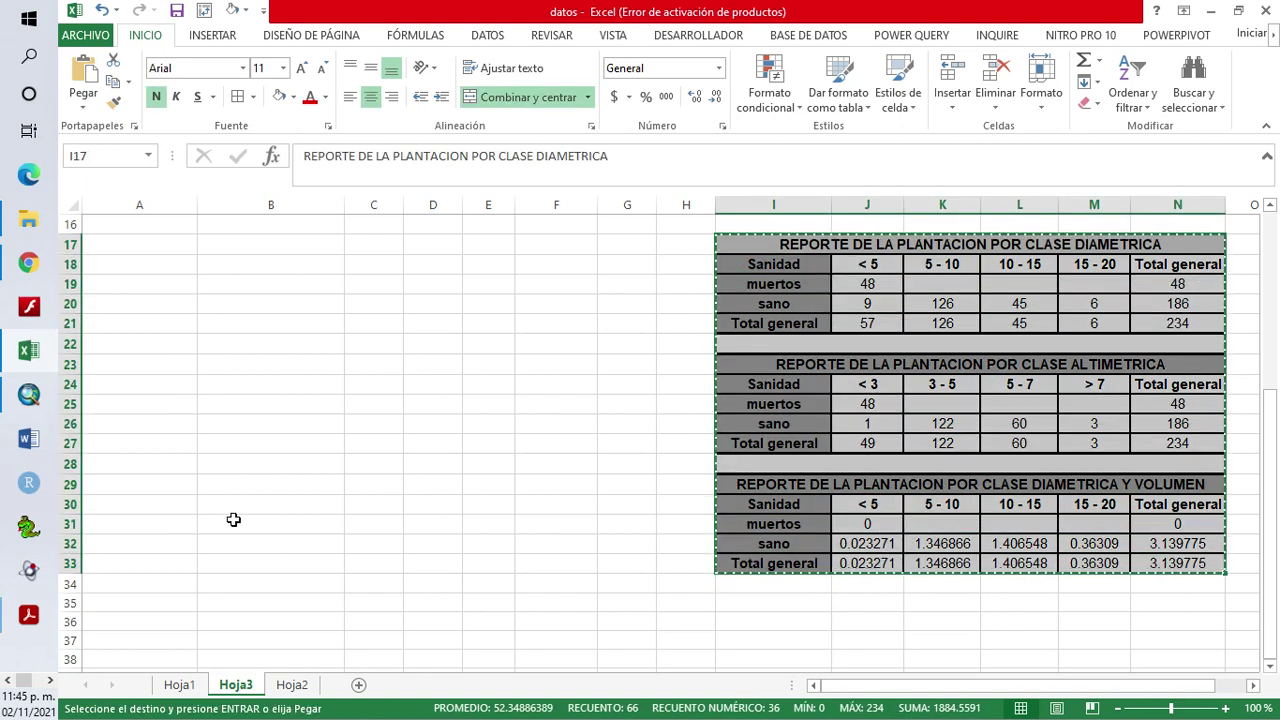
Switch to Paint and paste the copied report tables onto the blank canvas
left_click(28, 262)
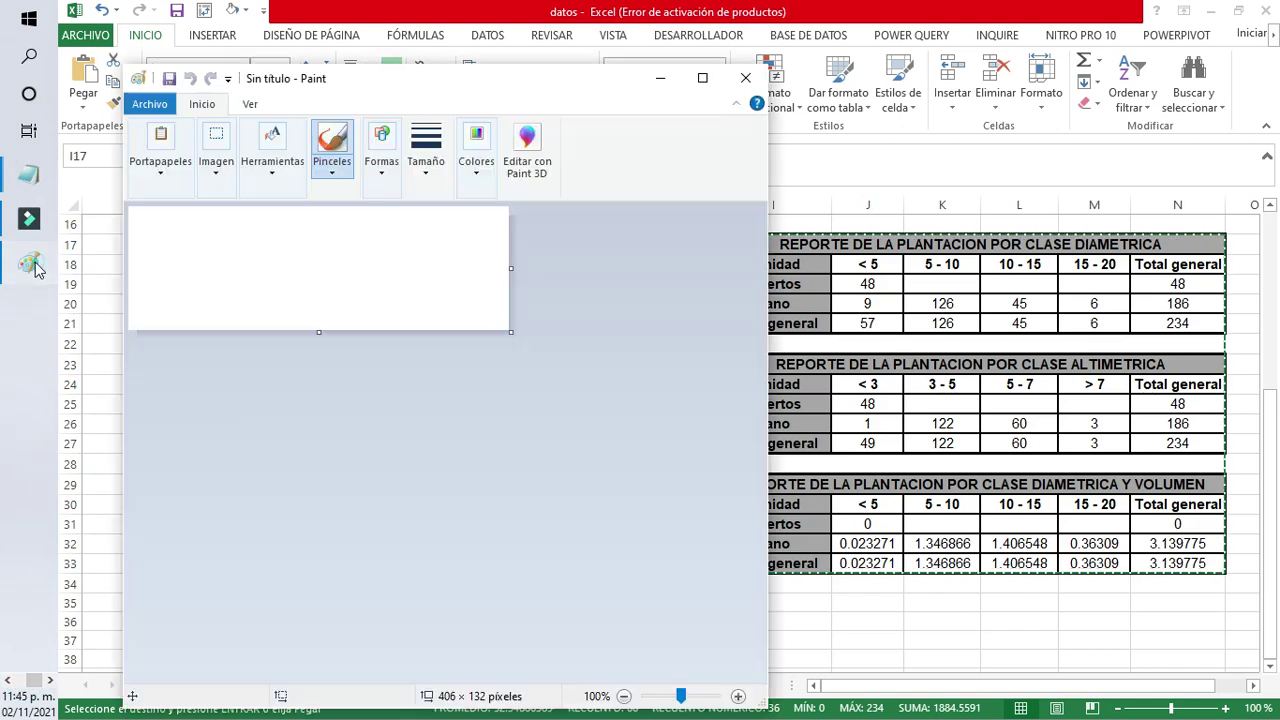
left_click(170, 147)
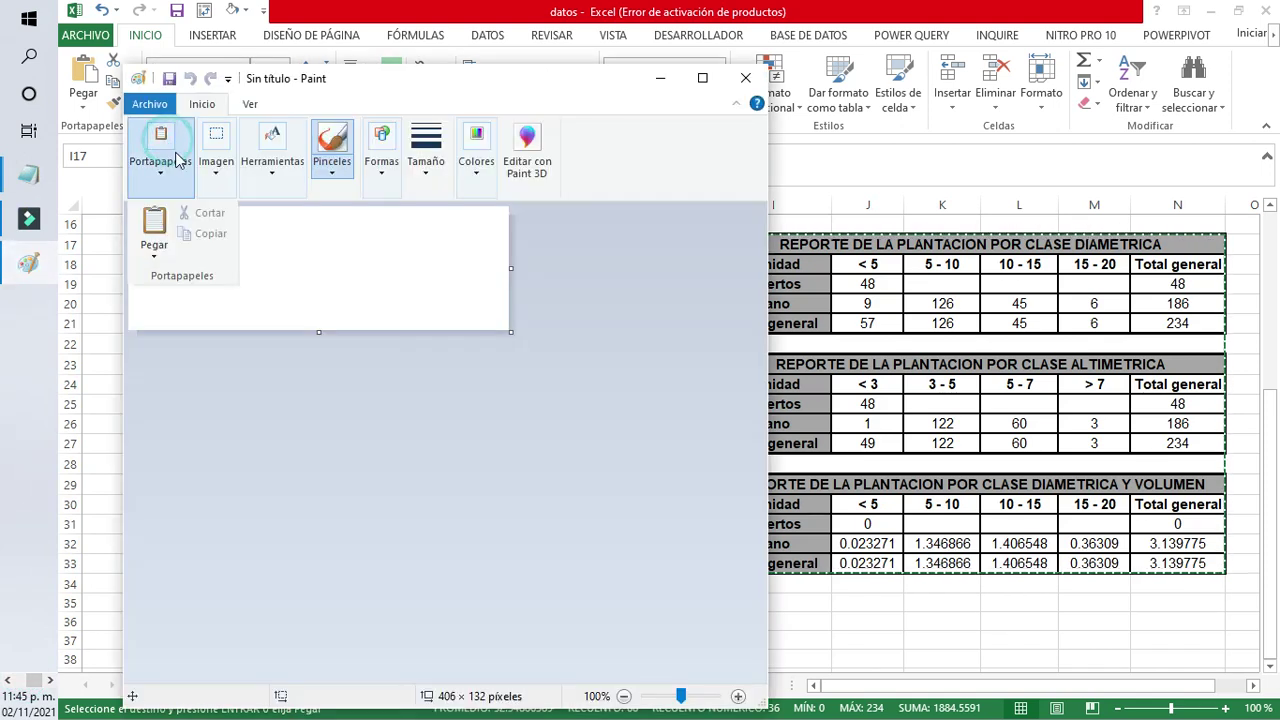
left_click(158, 228)
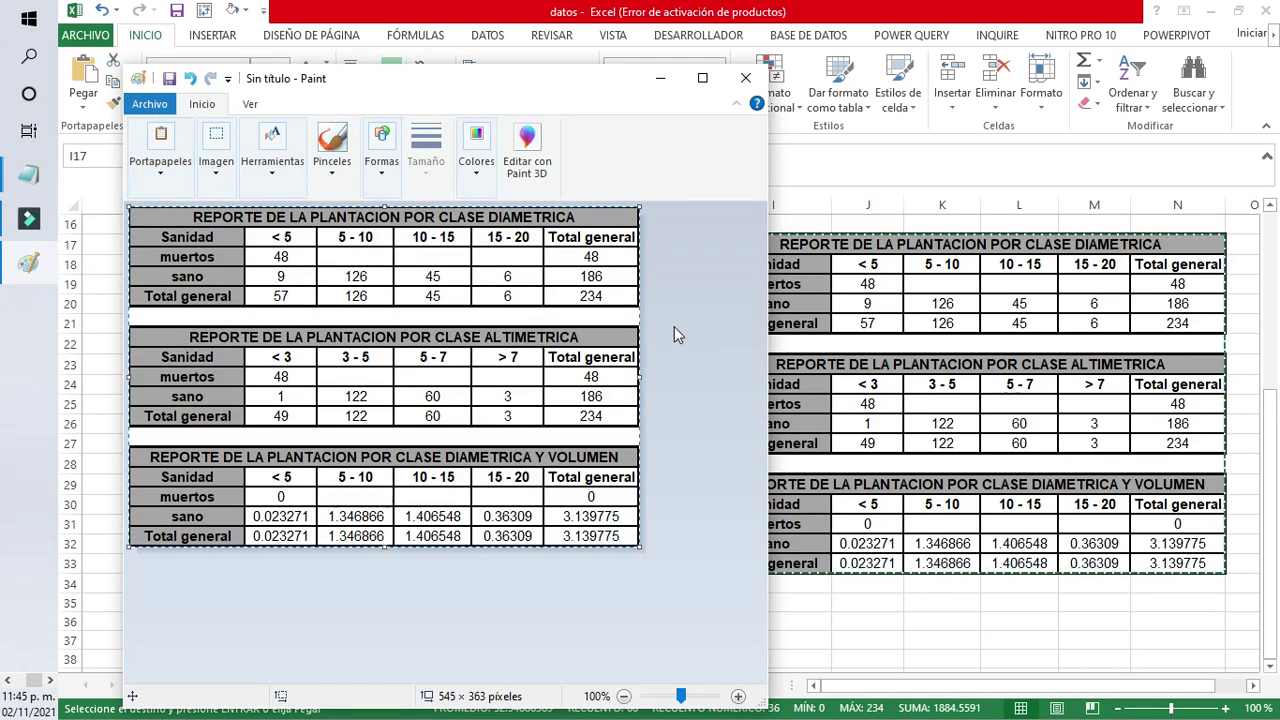
Save the tables image as a PNG named cuadros in the SIG_PFC\PRACT5 folder and close Paint
left_click(150, 104)
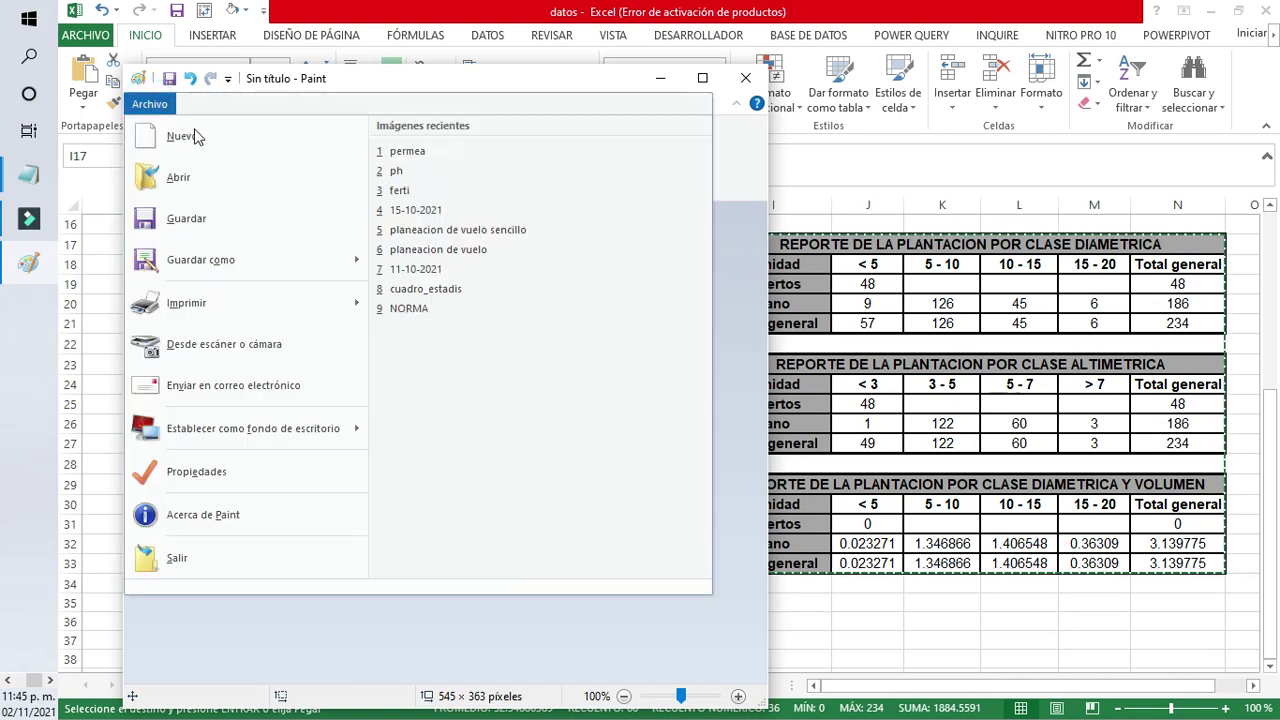
left_click(183, 262)
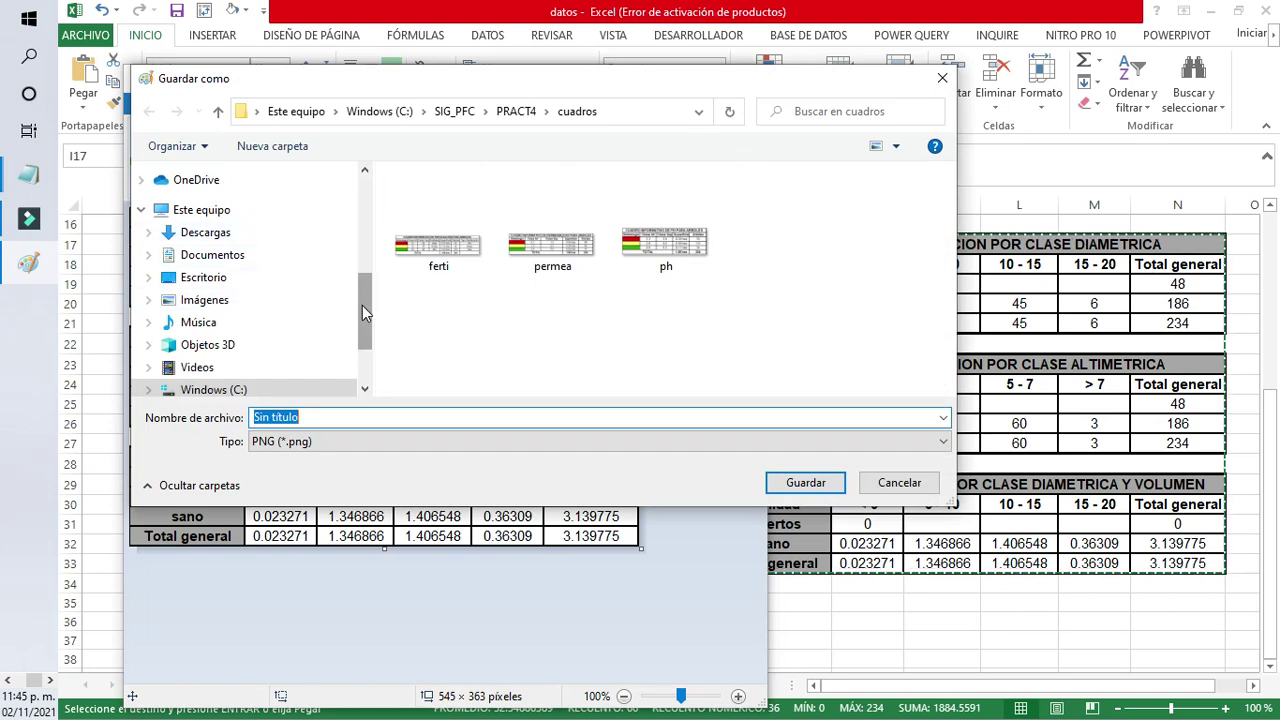
left_click(461, 114)
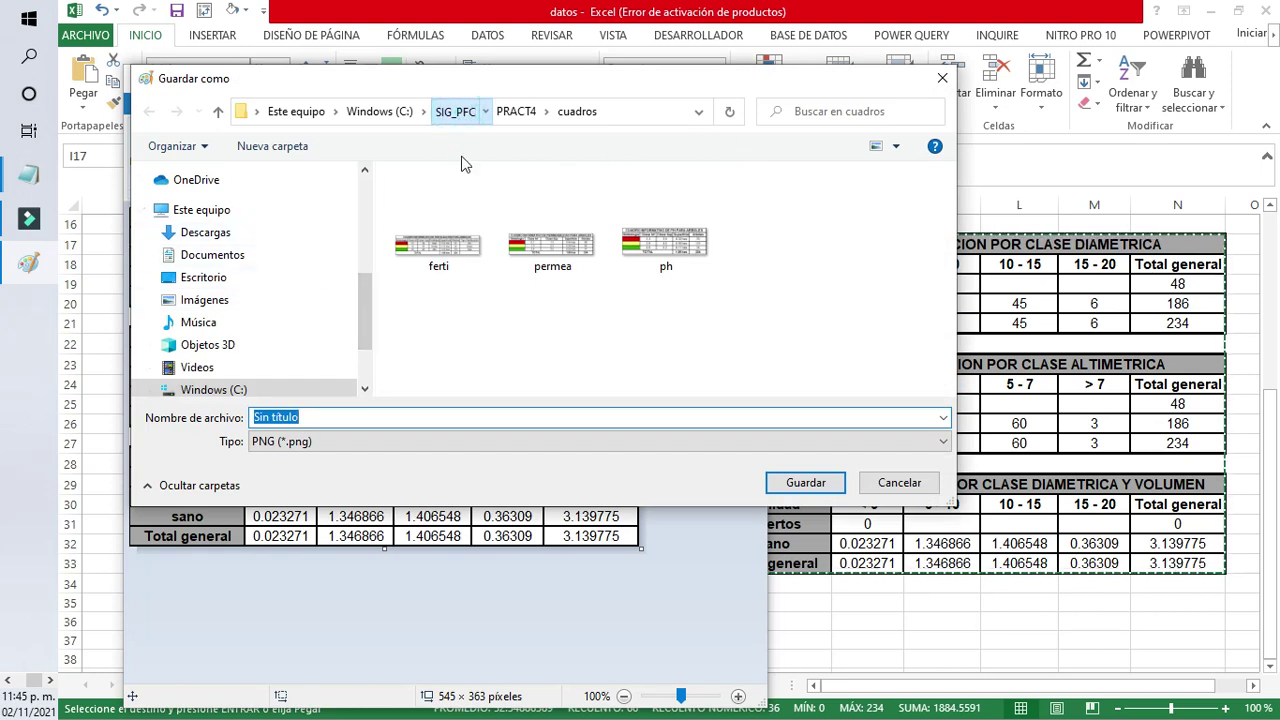
left_click(448, 282)
double_click(448, 283)
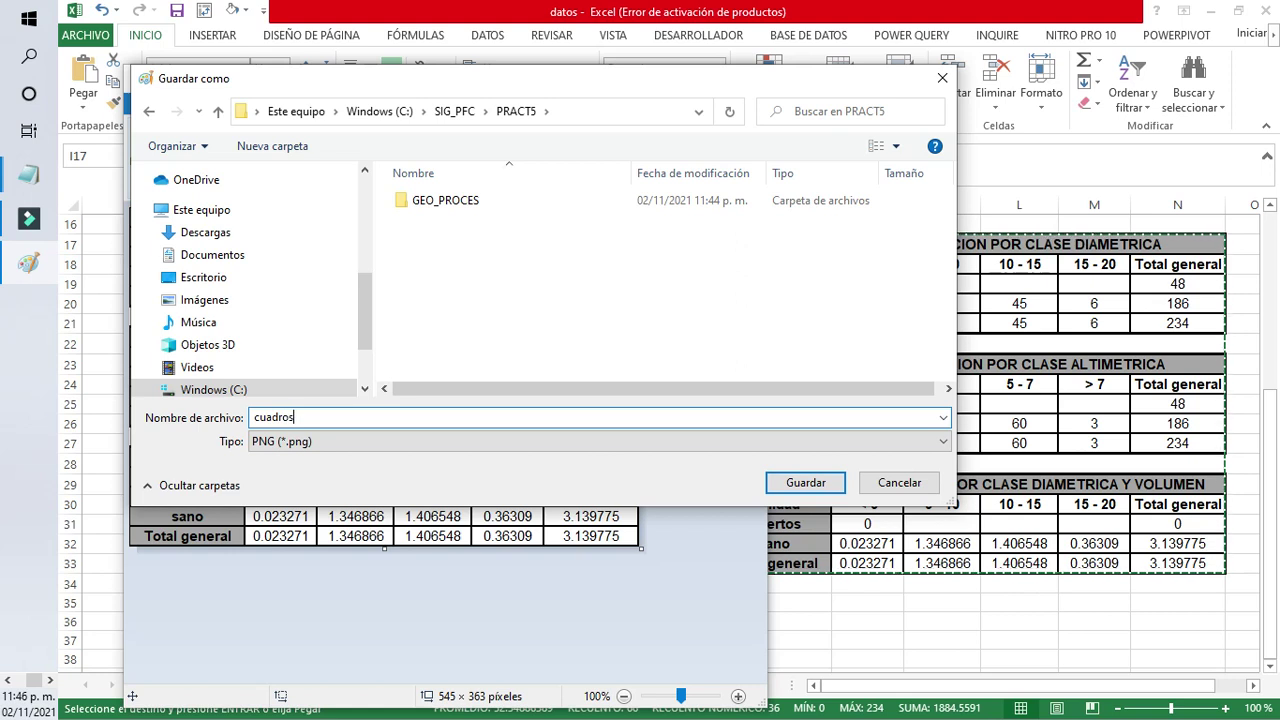
left_click(829, 490)
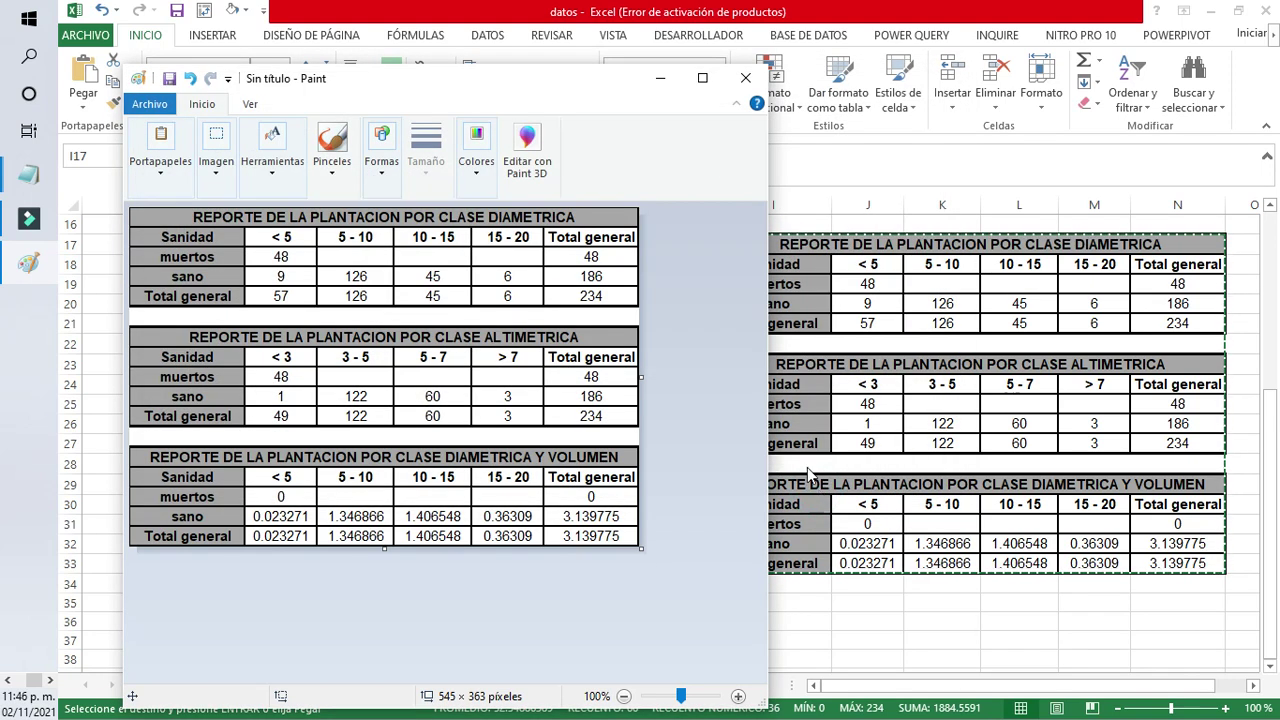
left_click(745, 80)
Clear the copy selection, save the datos workbook and return to the ArcMap layout
left_click(675, 343)
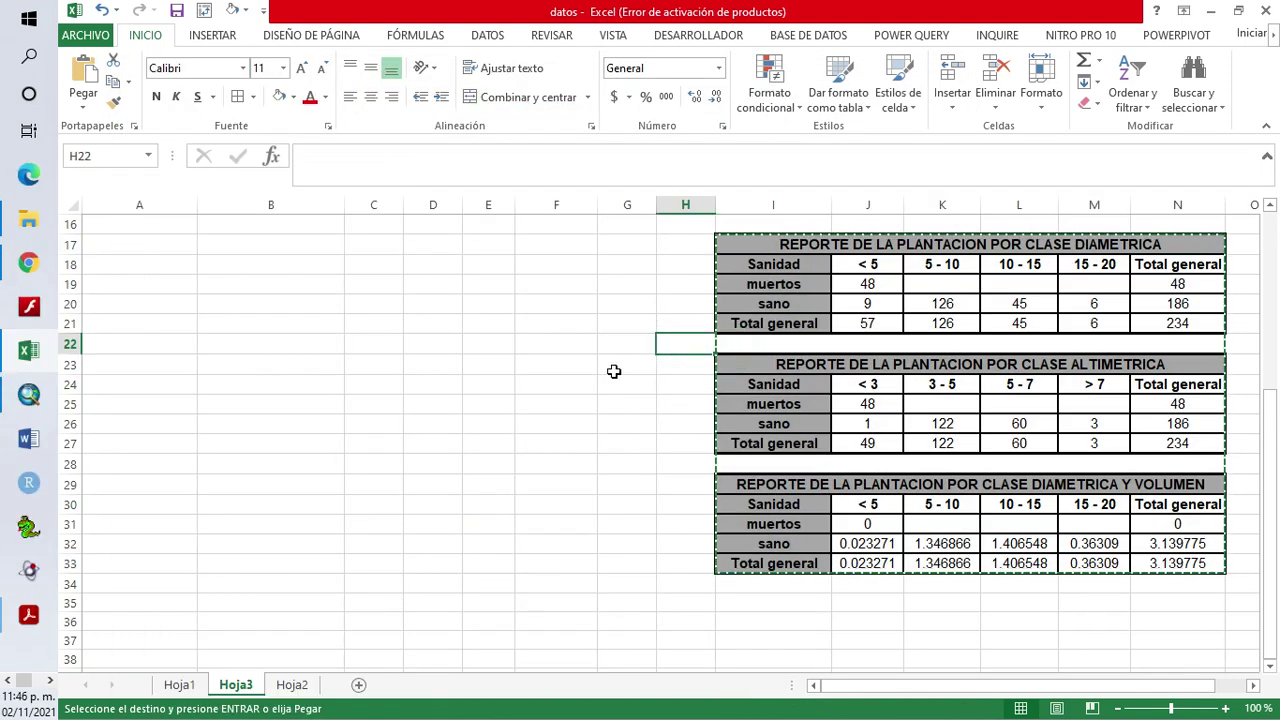
key("Escape")
left_click(176, 14)
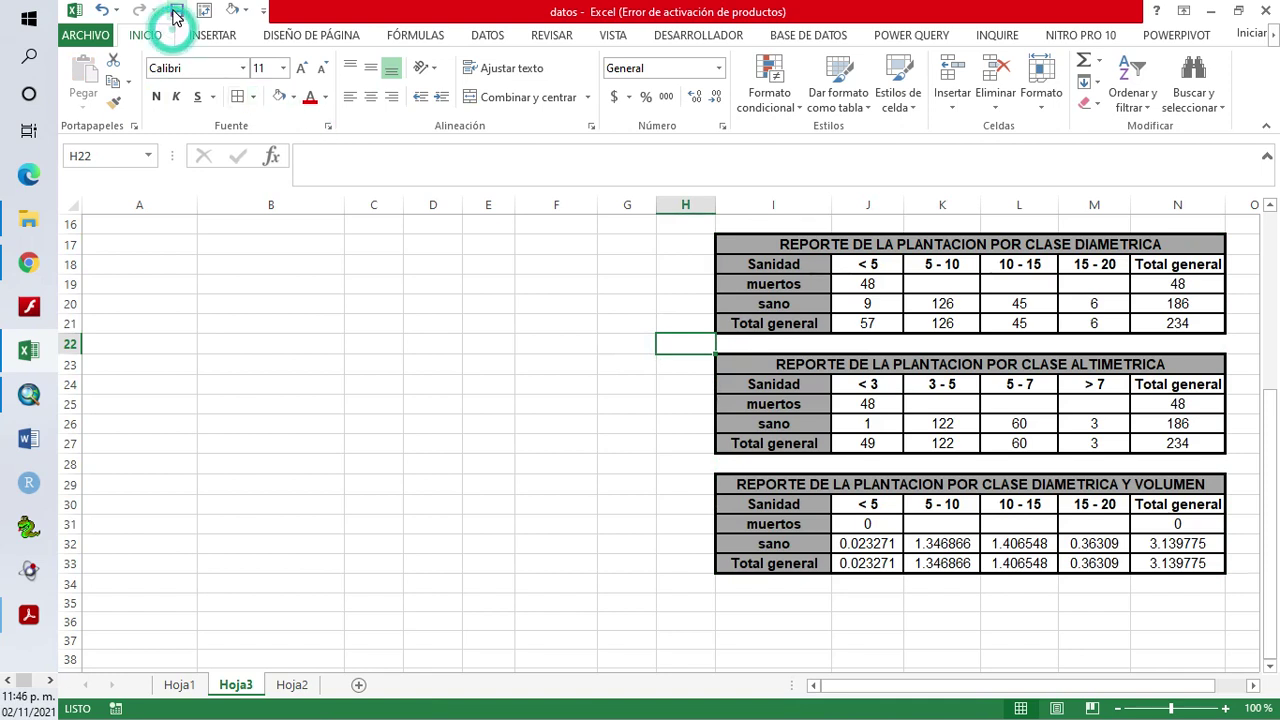
left_click(1210, 11)
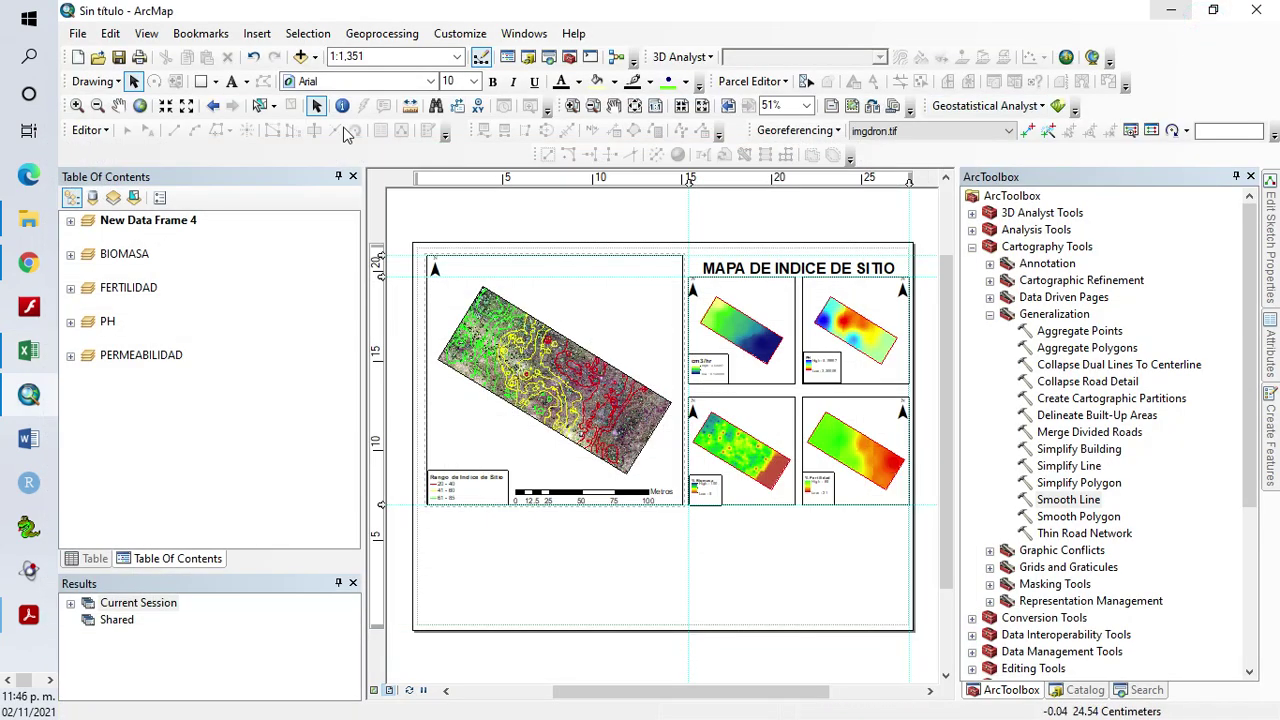
Insert the cuadros picture from the PRACT5 folder into the layout
left_click(257, 33)
left_click(295, 251)
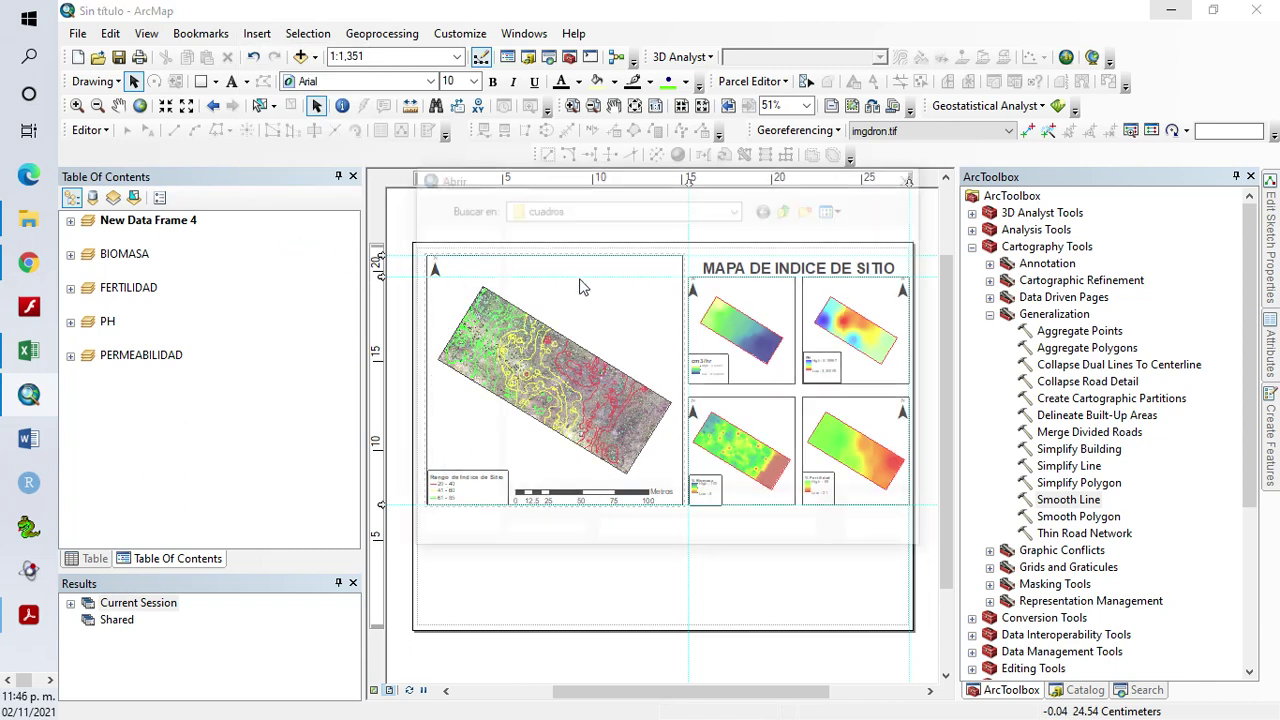
left_click(787, 210)
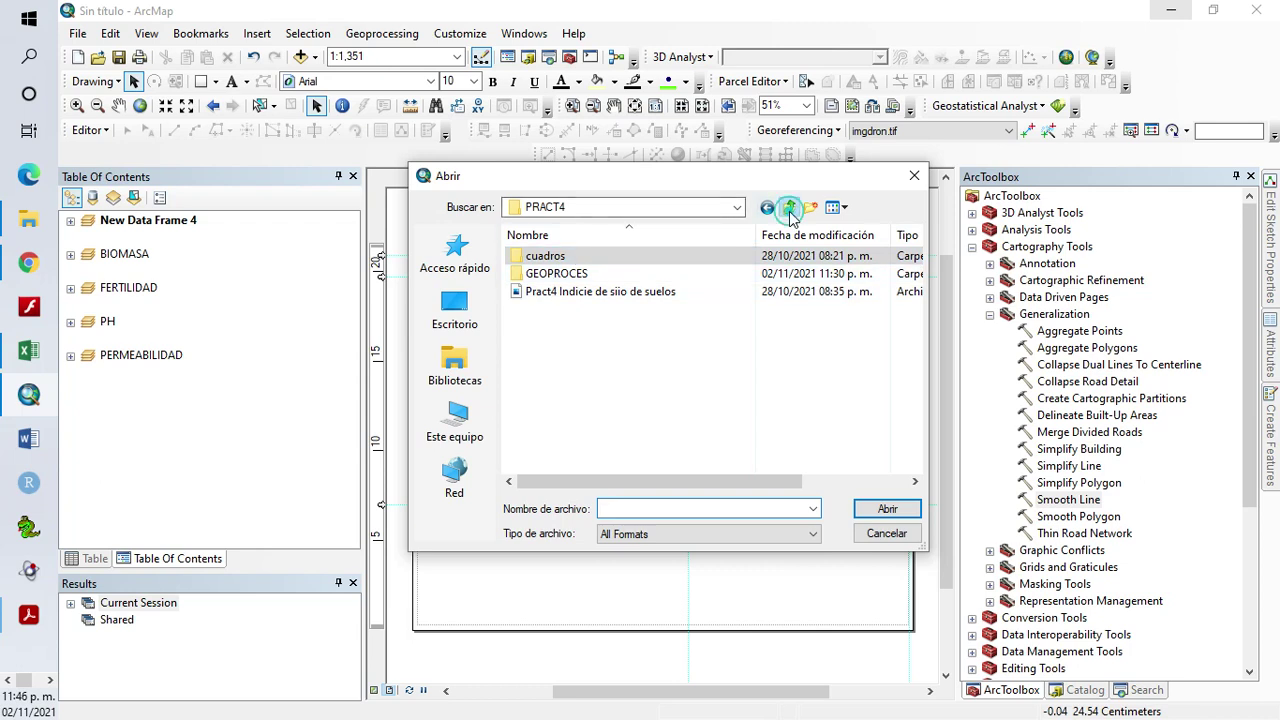
left_click(787, 208)
double_click(540, 328)
left_click(652, 300)
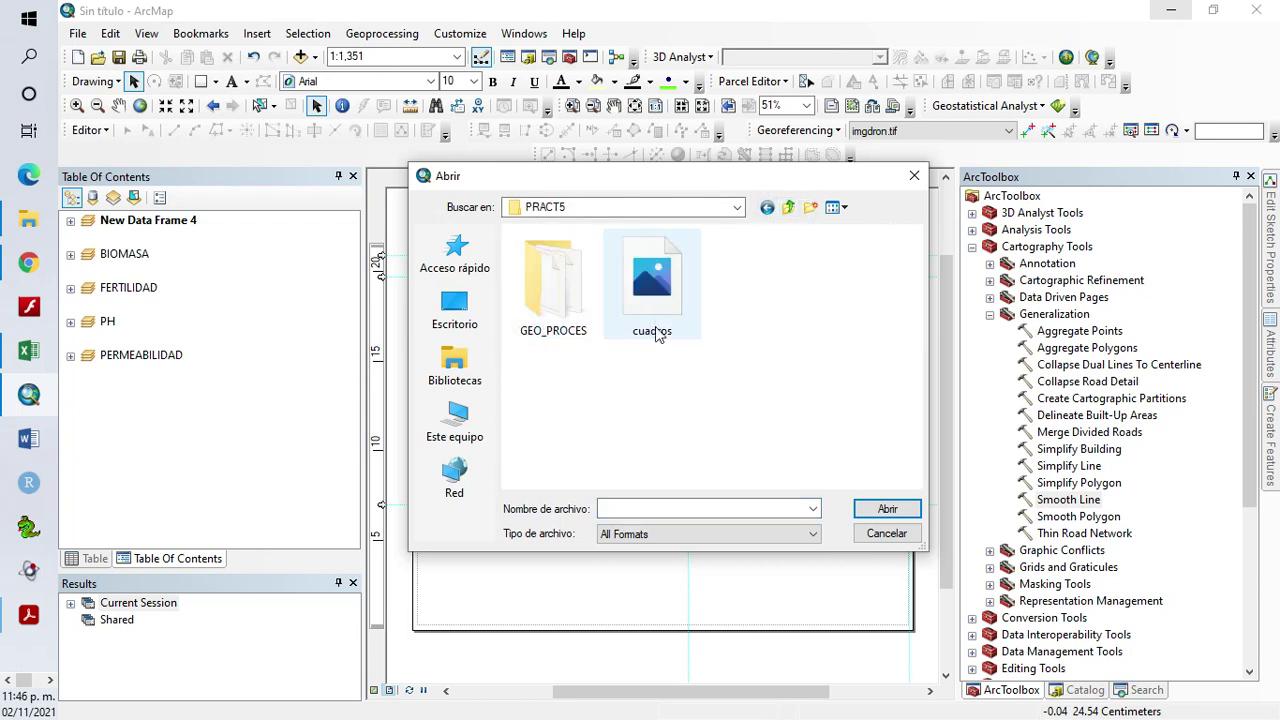
left_click(886, 509)
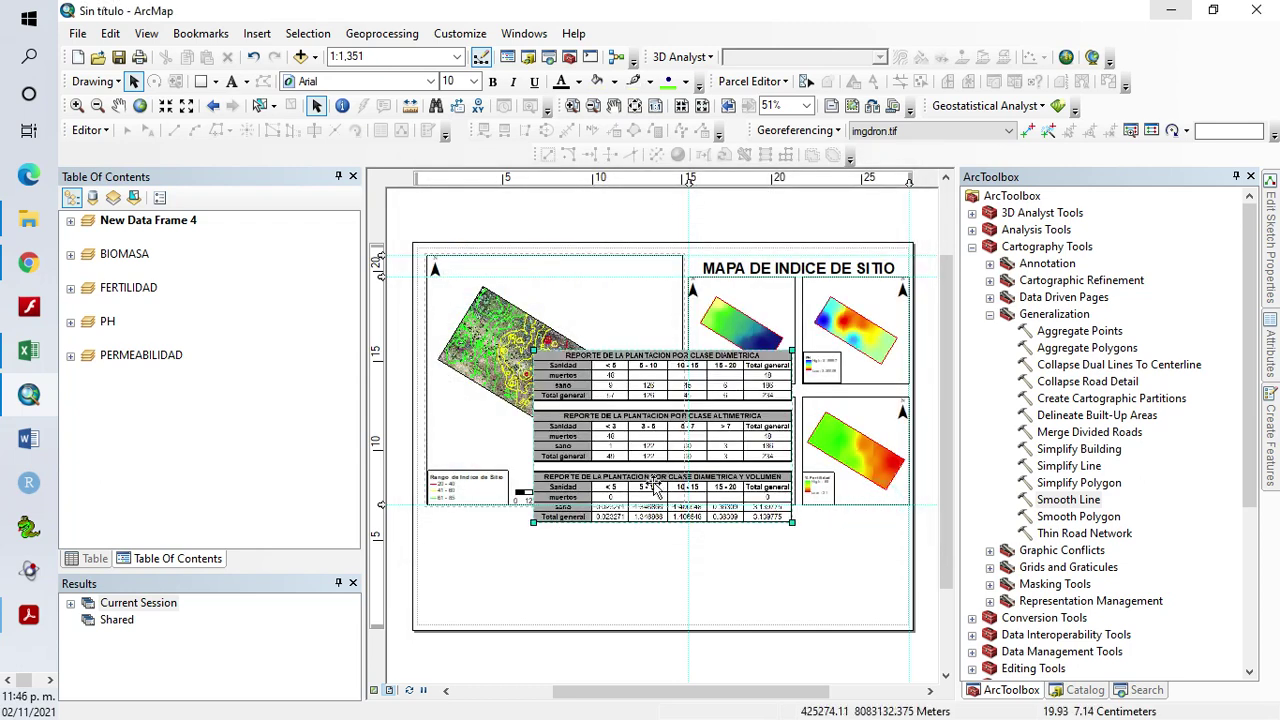
Add guides along the page's lower and left margins and move the tables image into the corner they form
left_click_drag(613, 485, 502, 532)
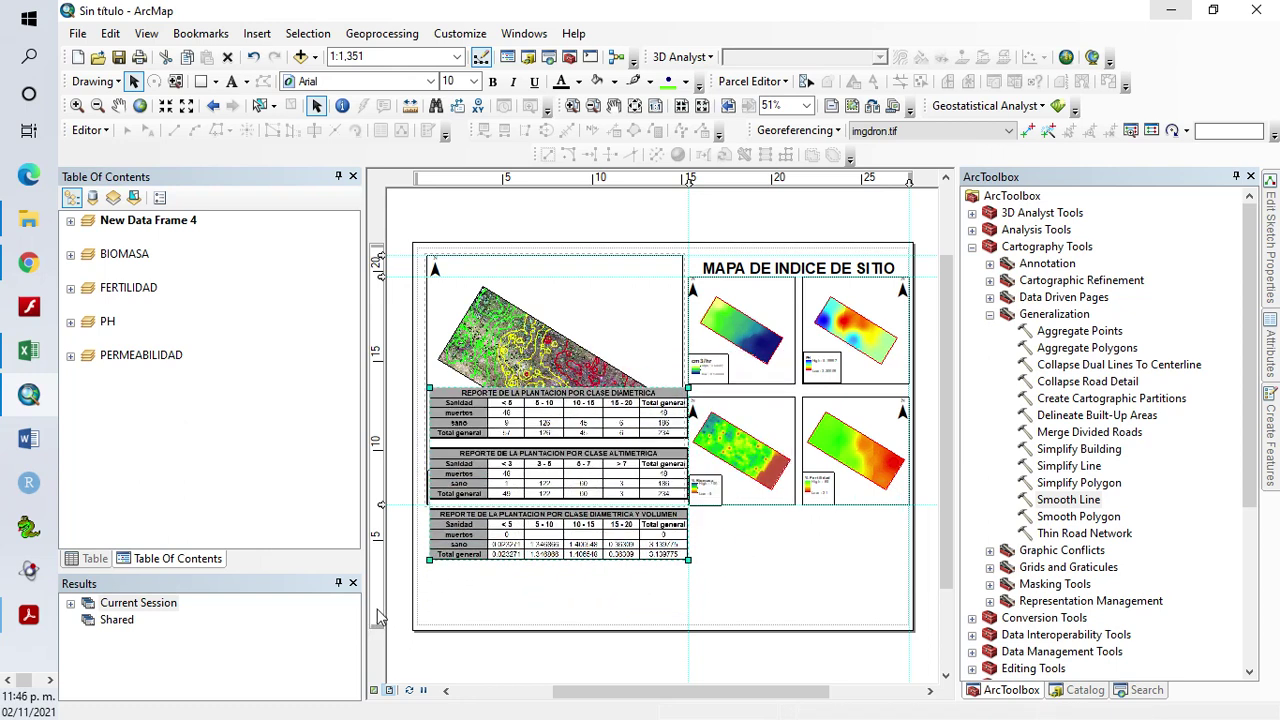
left_click_drag(381, 619, 382, 624)
left_click_drag(440, 185, 423, 187)
left_click_drag(506, 550, 507, 623)
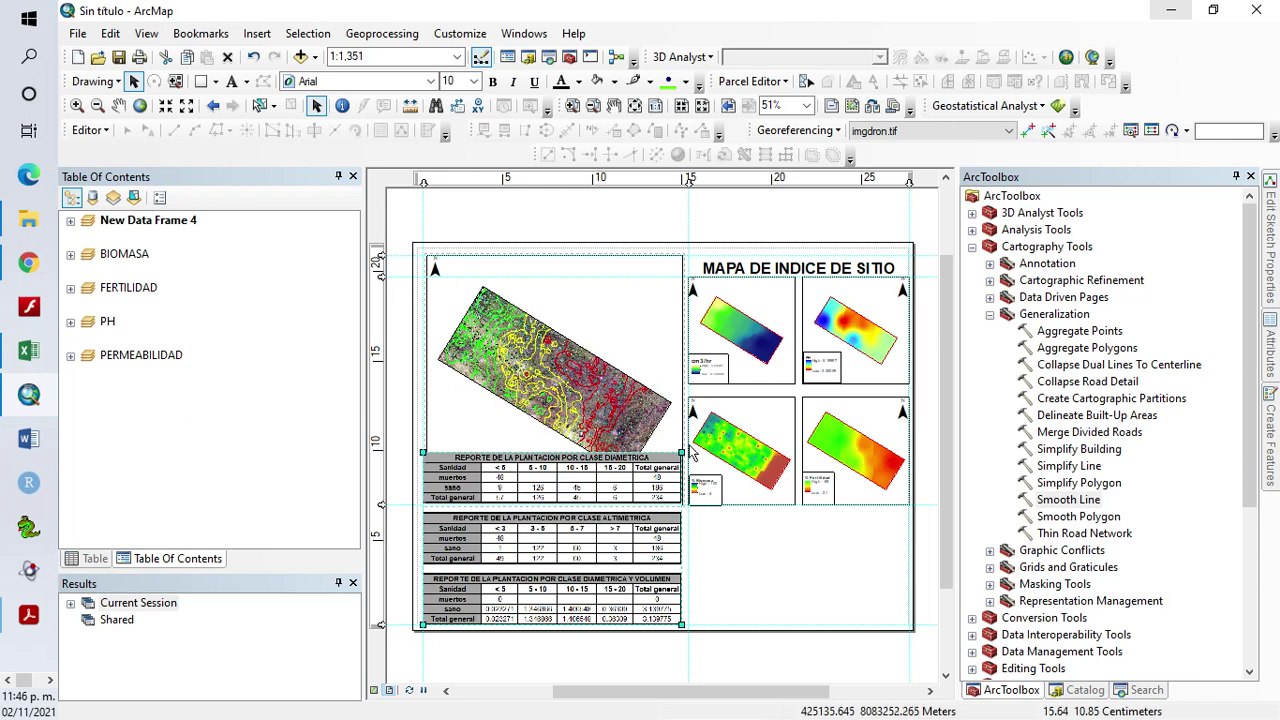
Add a horizontal guide just below the main map frame and shrink the tables image to fit beneath it
left_click_drag(681, 453, 660, 537)
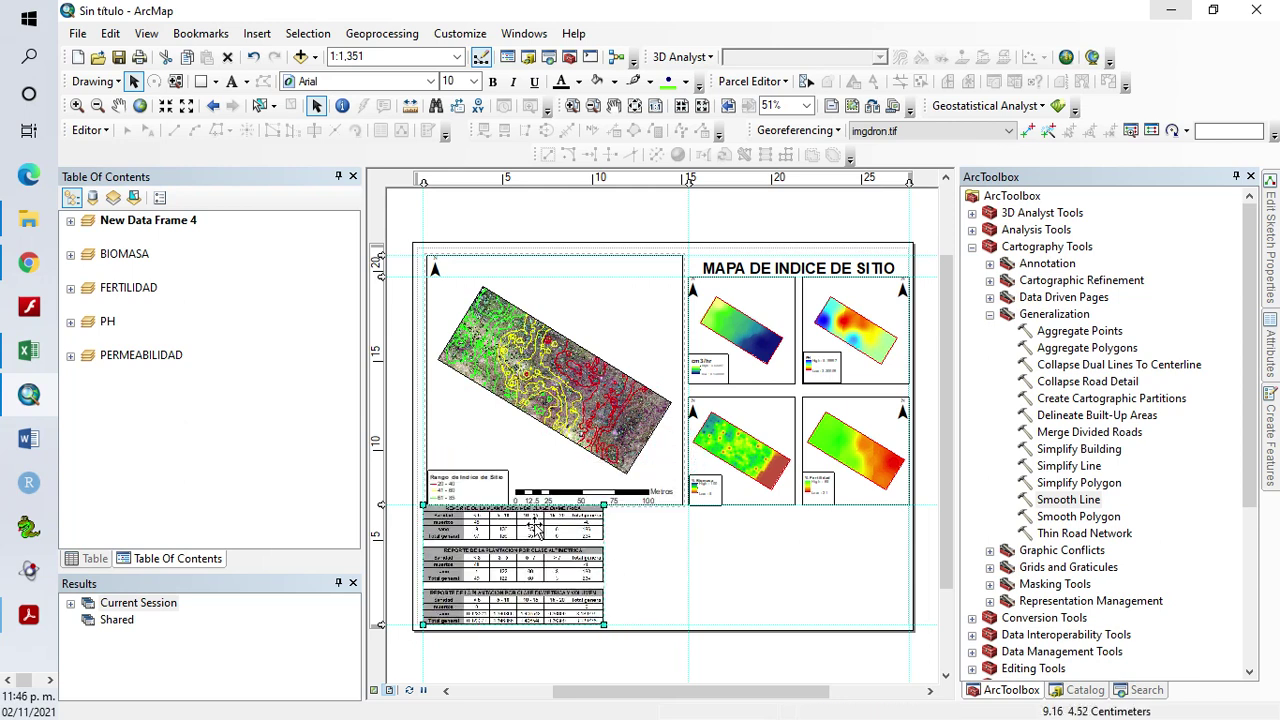
left_click(399, 355)
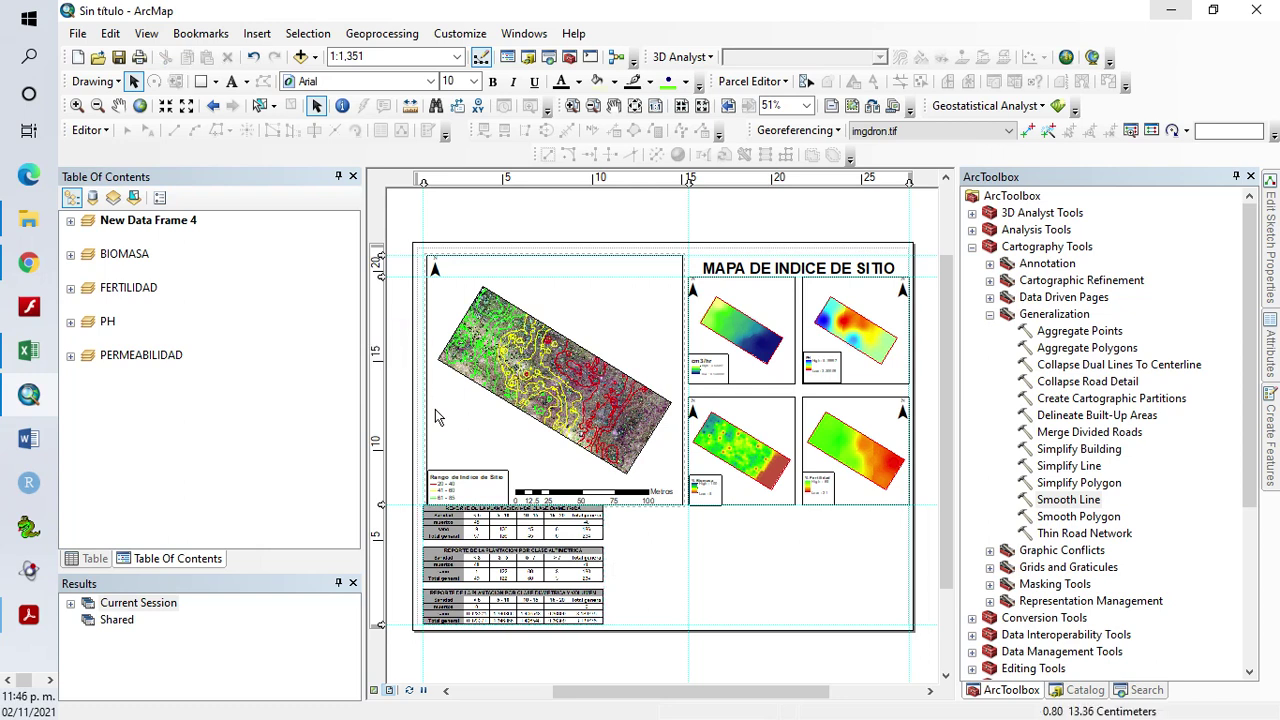
left_click(378, 511)
left_click(590, 540)
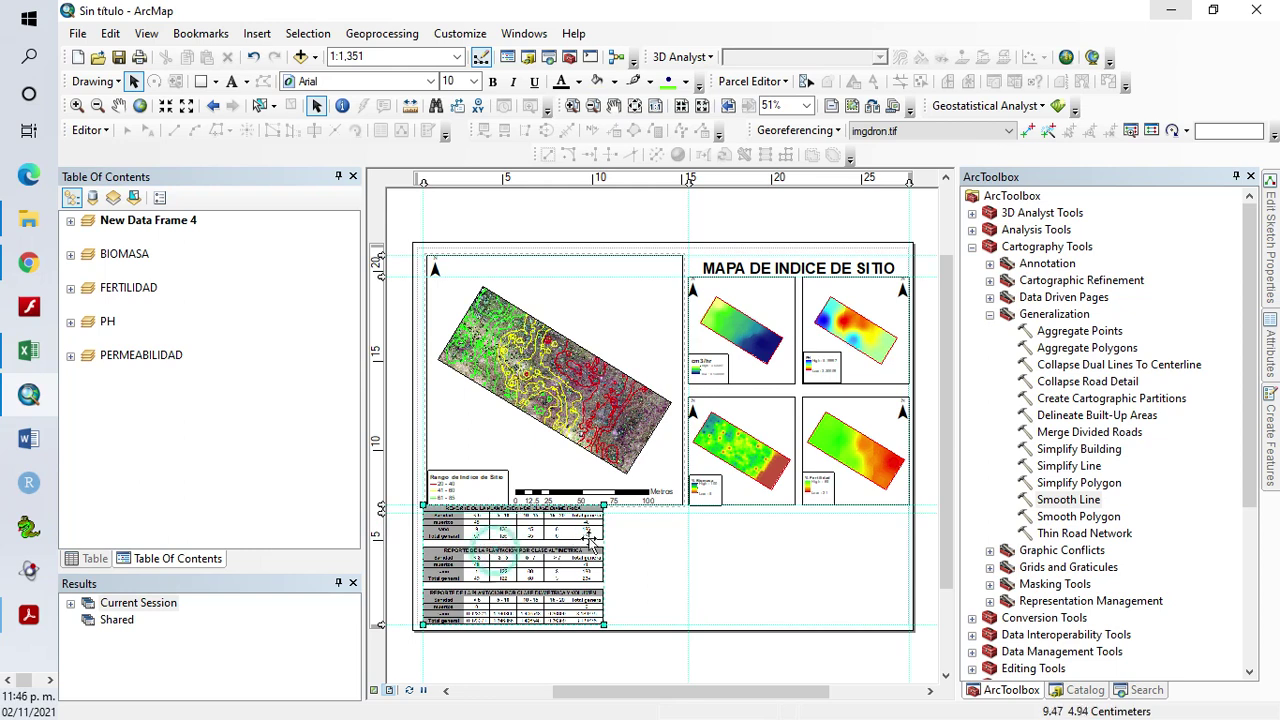
left_click_drag(604, 506, 590, 513)
left_click(545, 558)
left_click(550, 562)
left_click_drag(550, 562, 543, 566)
left_click(403, 392)
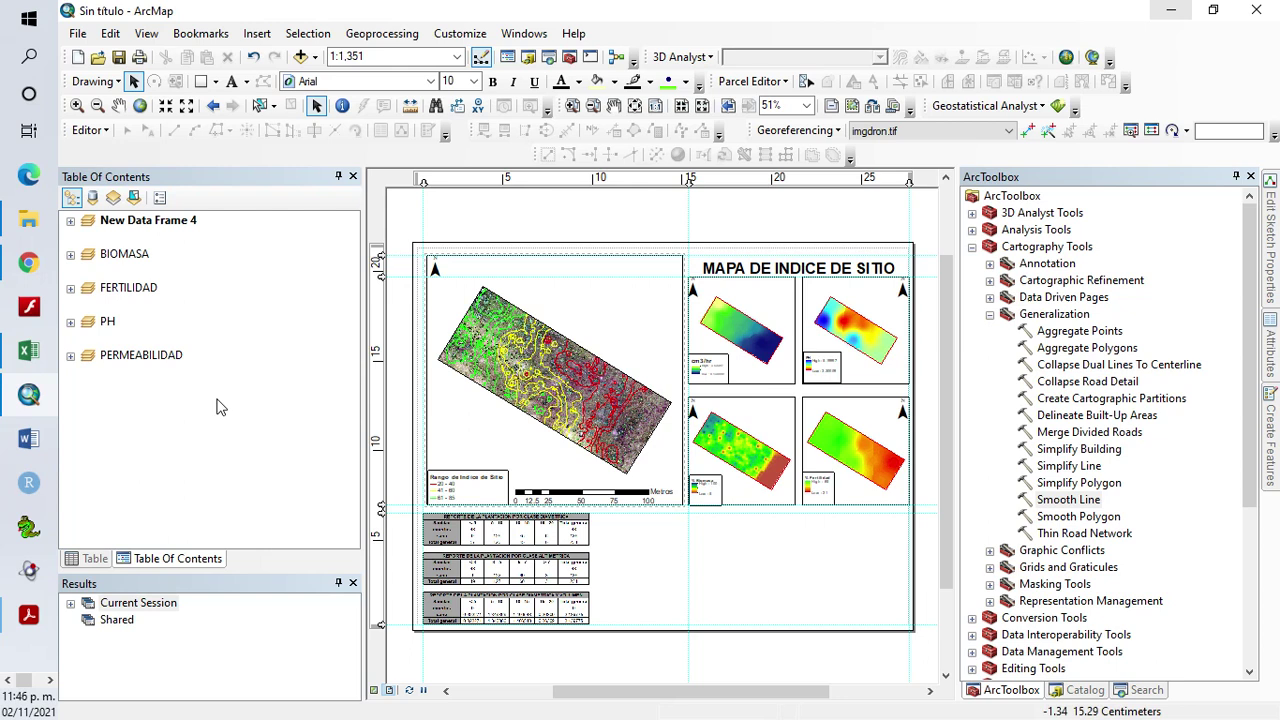
Switch to the datos workbook in Excel, copy the minerals (ppm) column chart in Hoja1 and return to the ArcMap layout
left_click(30, 350)
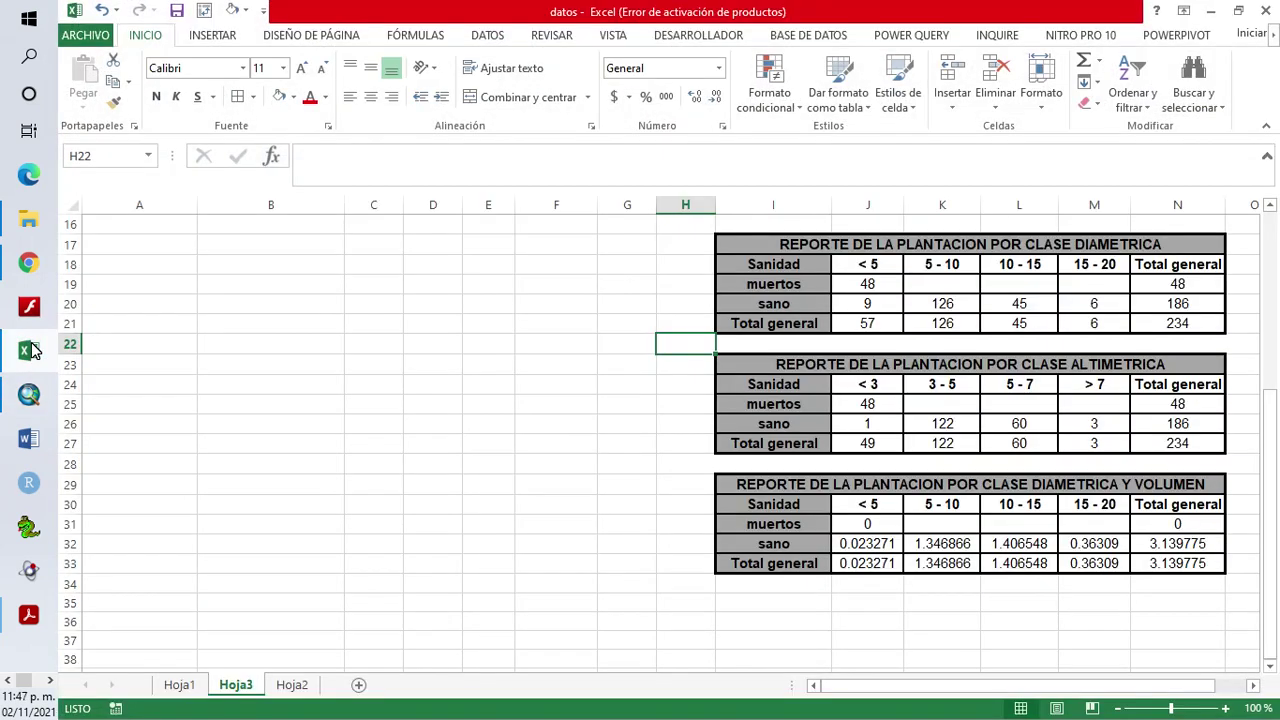
scroll(745, 500, "up", 5)
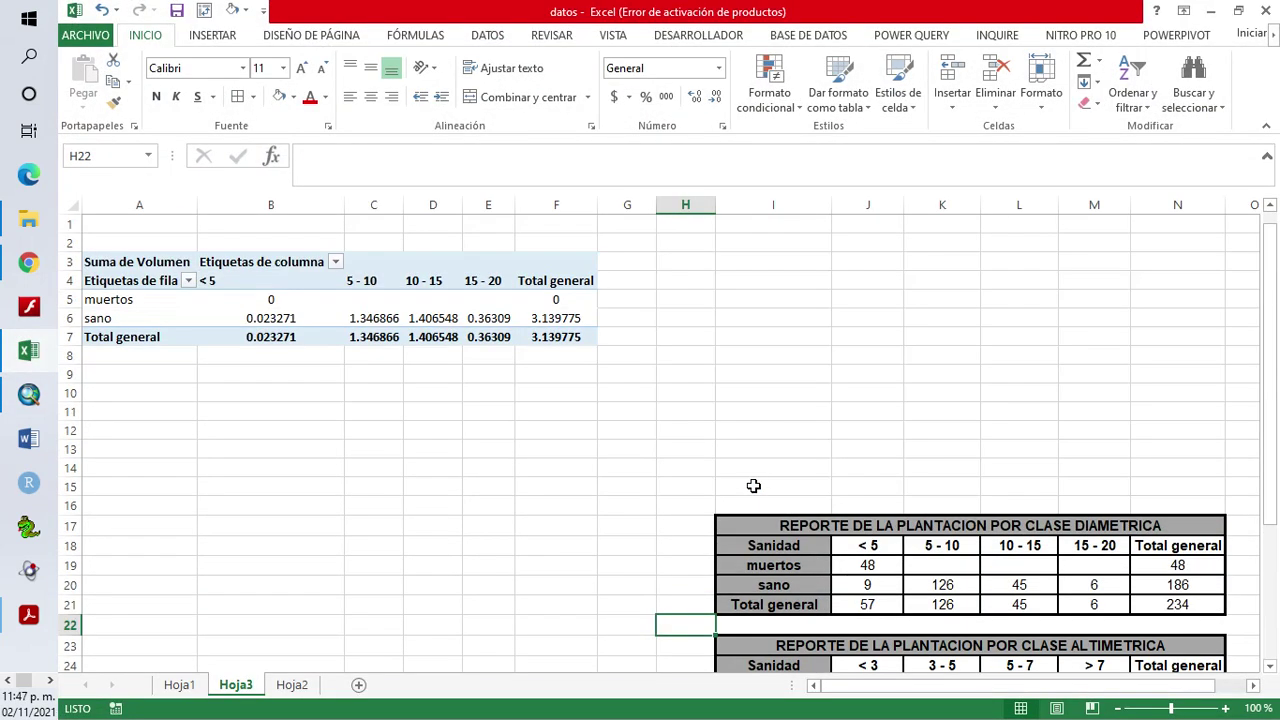
left_click(292, 685)
left_click(179, 685)
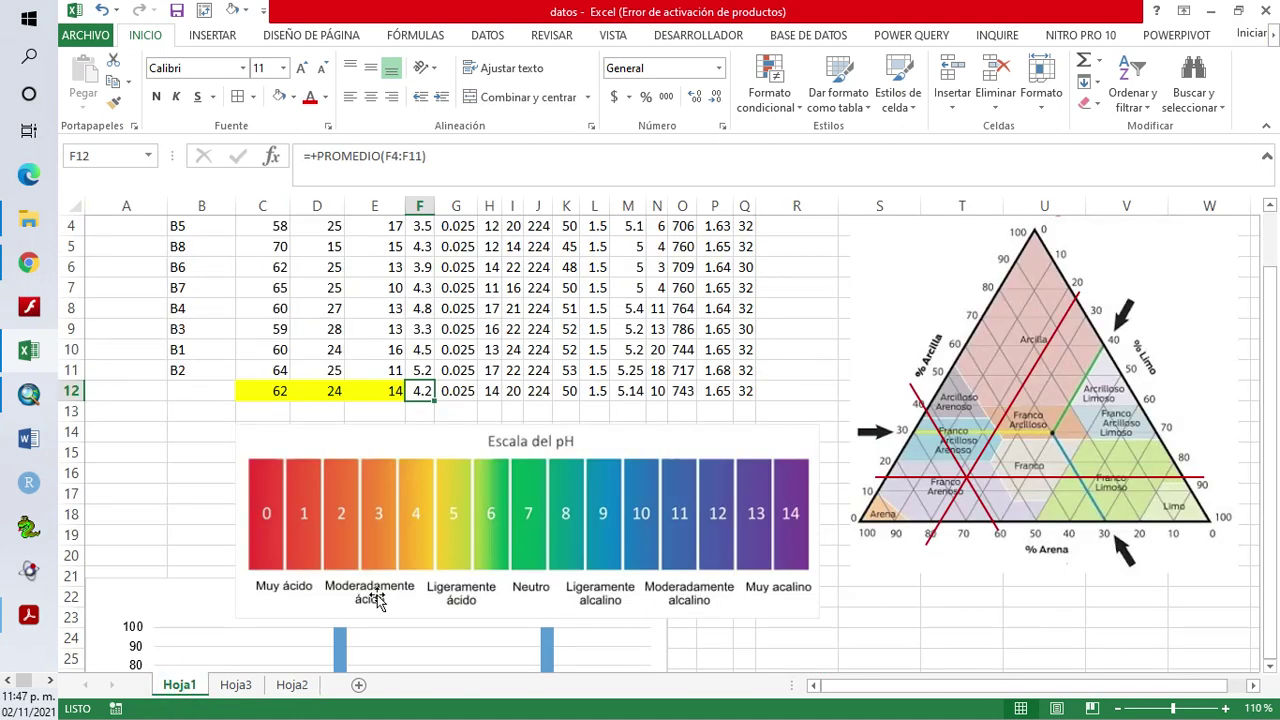
scroll(706, 460, "down", 2)
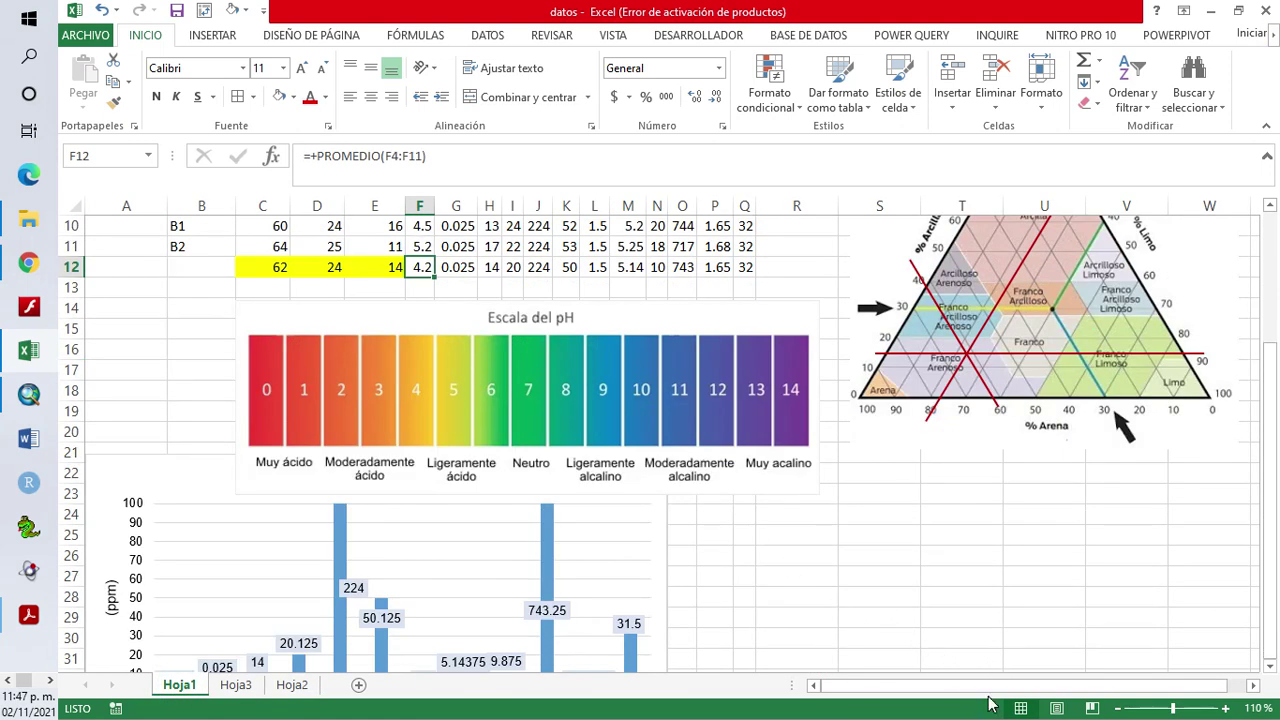
scroll(600, 542, "up", 2)
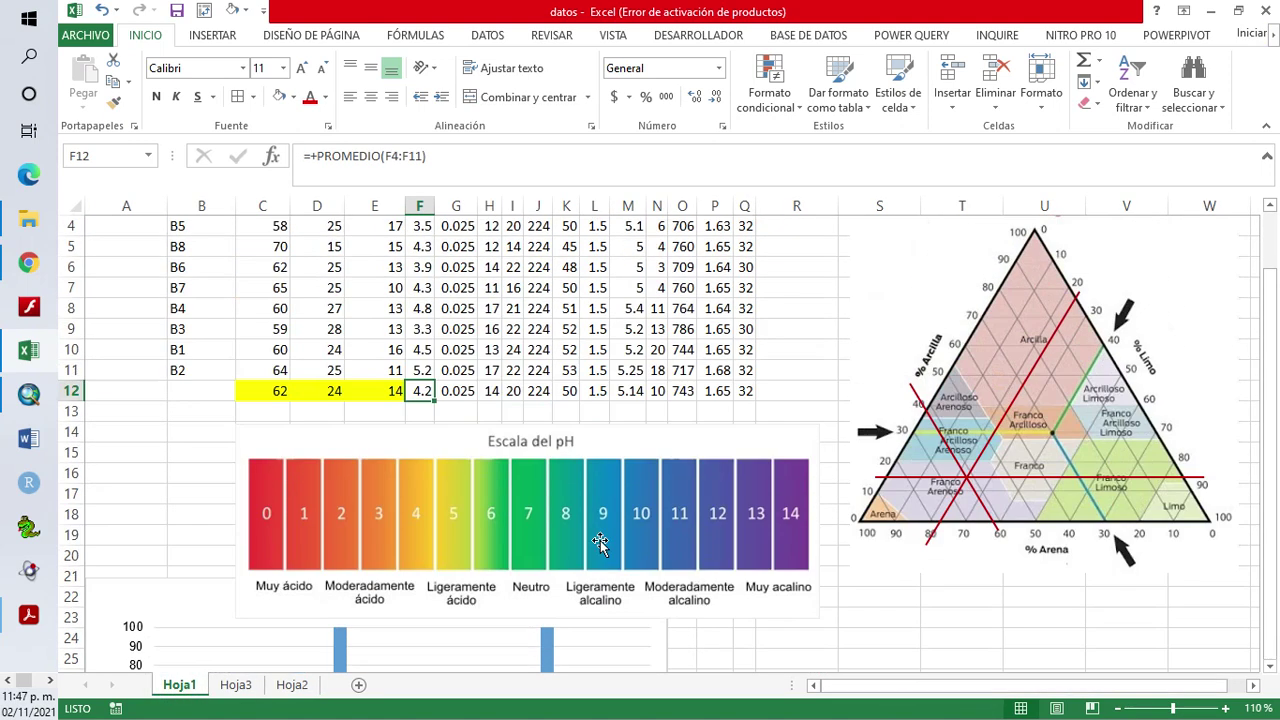
scroll(600, 542, "down", 3)
left_click(190, 422)
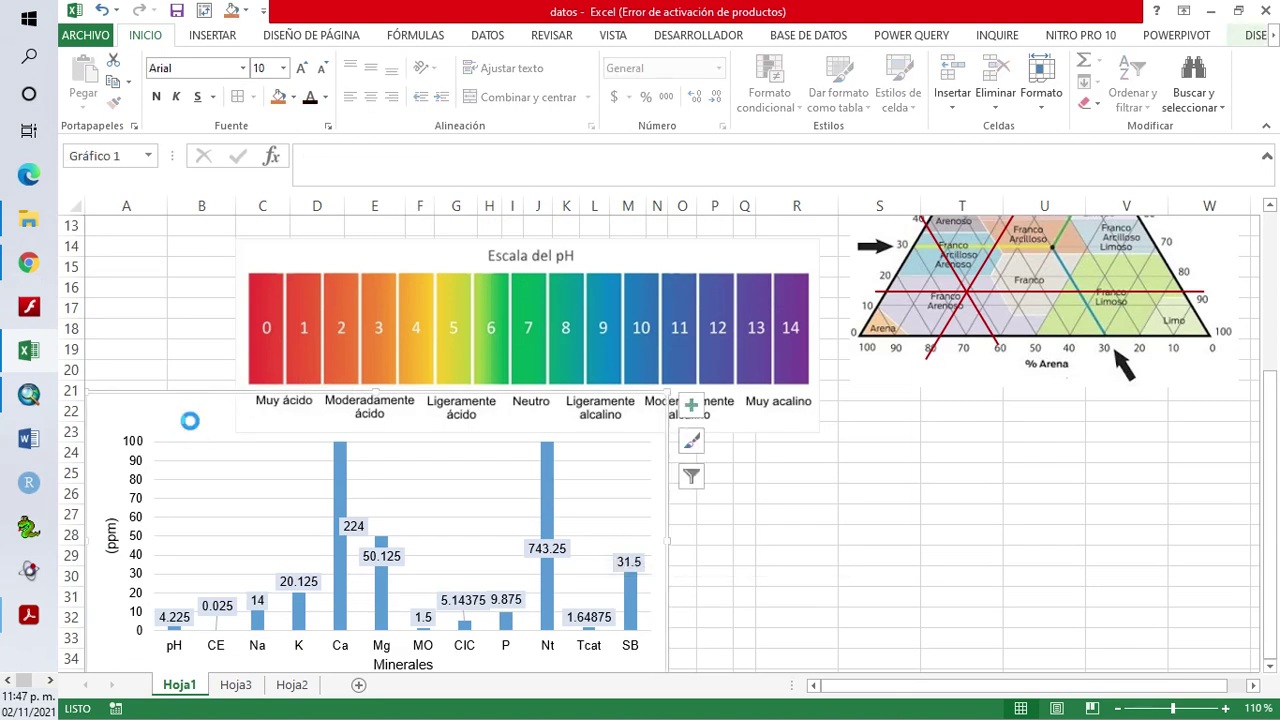
left_click(1210, 11)
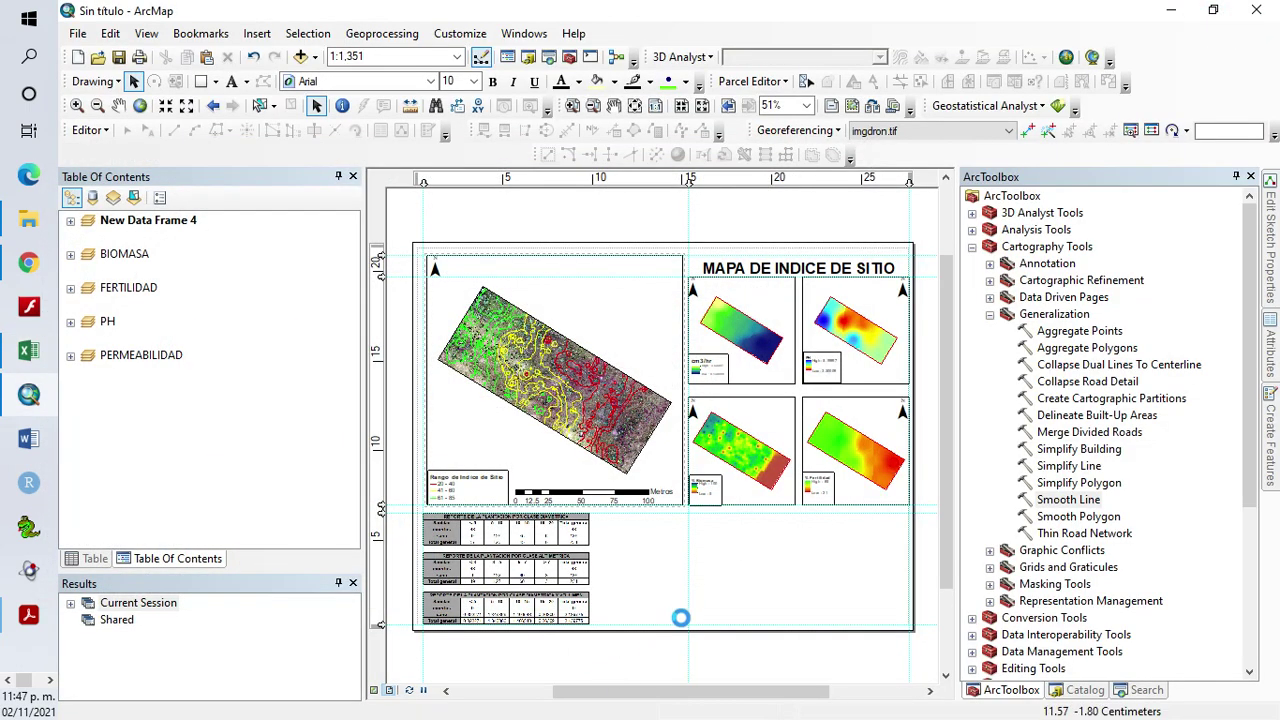
Paste the minerals chart and place it beside the report tables along the lower margin guide
key("ctrl+v")
left_click_drag(638, 467, 670, 600)
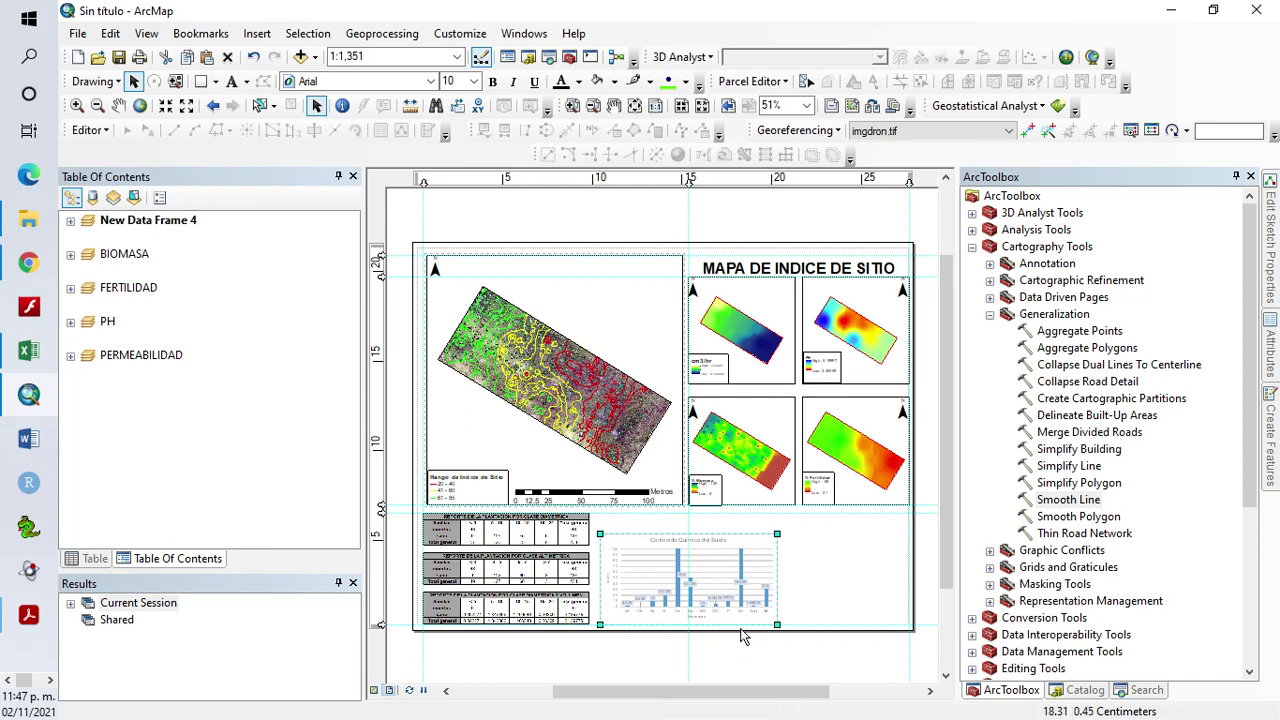
left_click(705, 648)
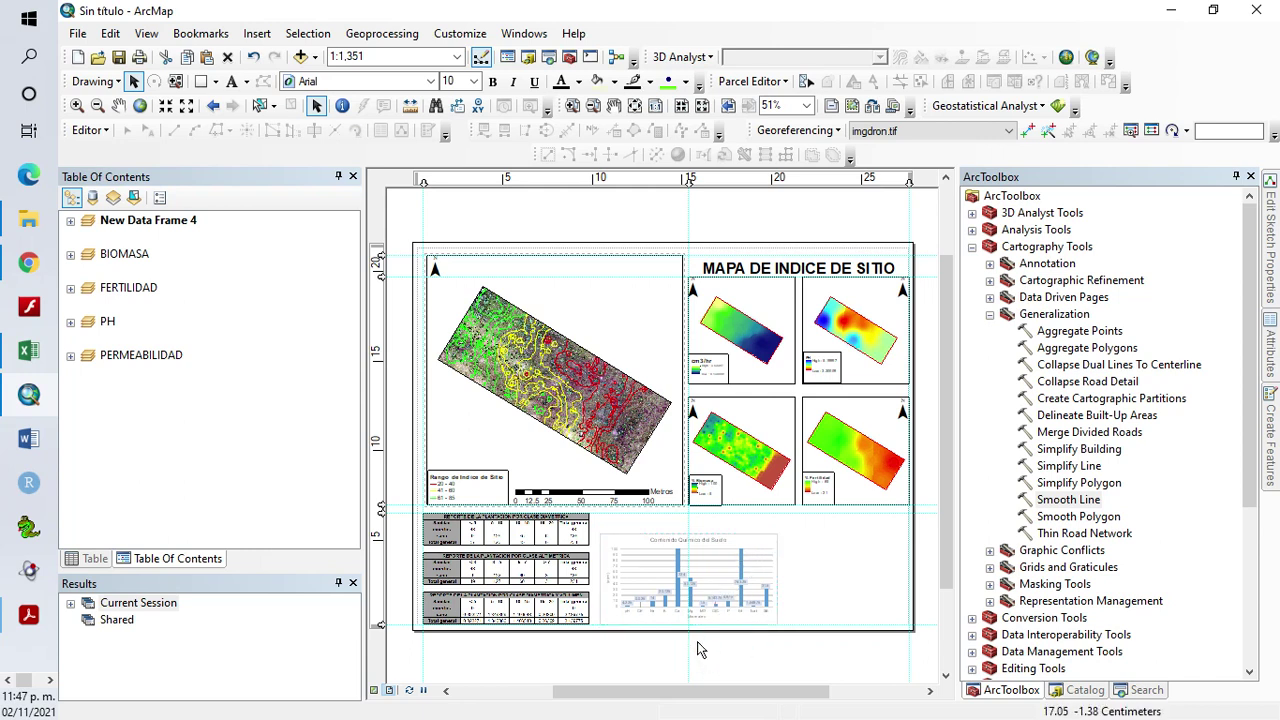
Switch to Excel, copy the Escala del pH image in Hoja1 and return to the ArcMap layout
left_click(29, 350)
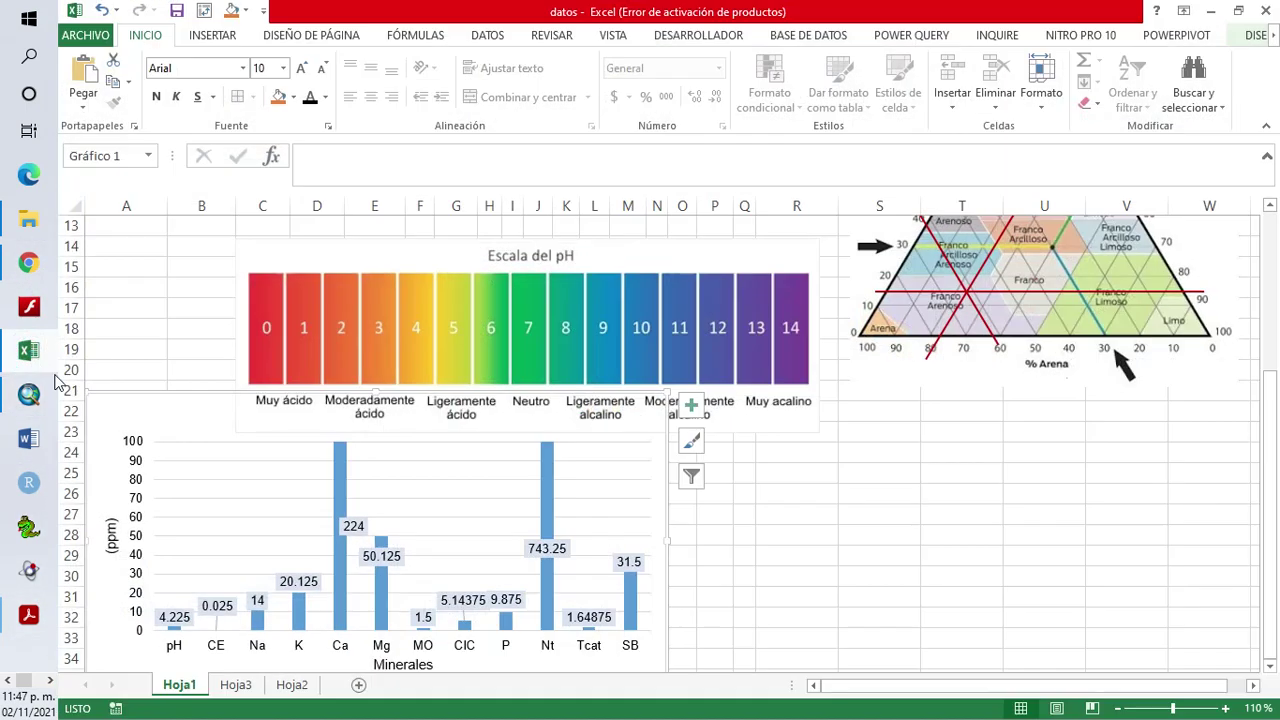
left_click(645, 355)
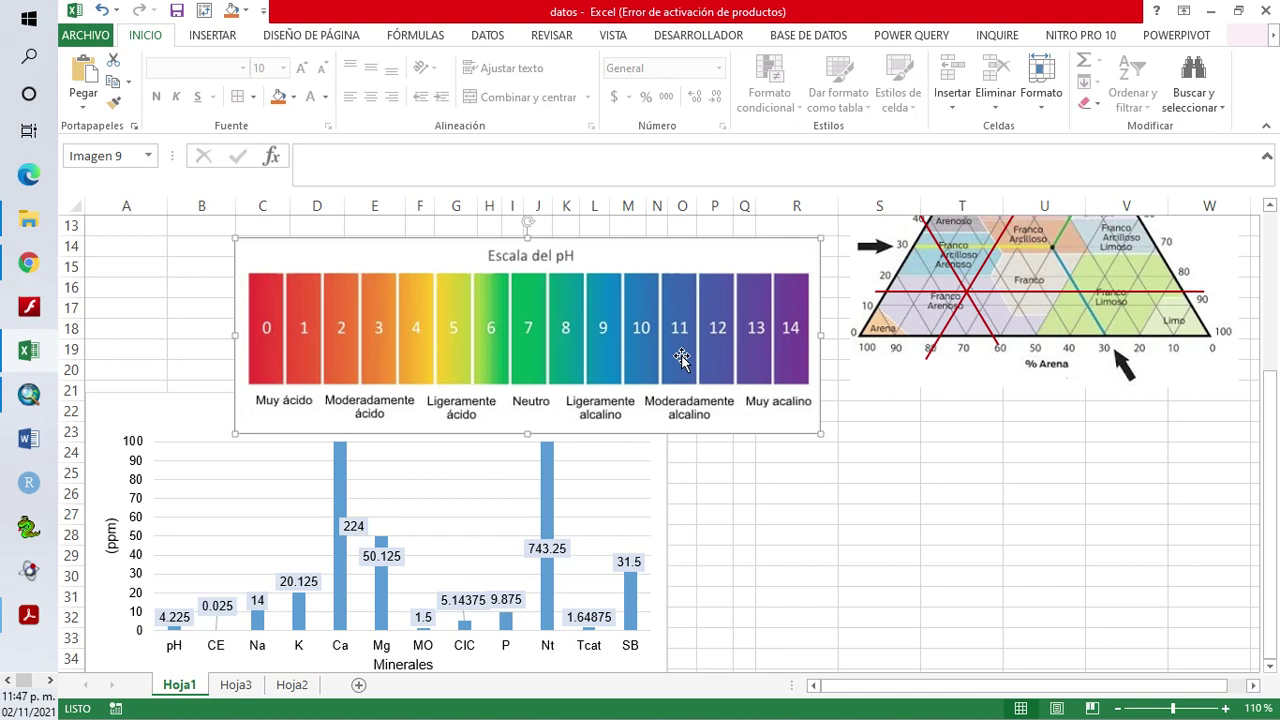
left_click(1210, 14)
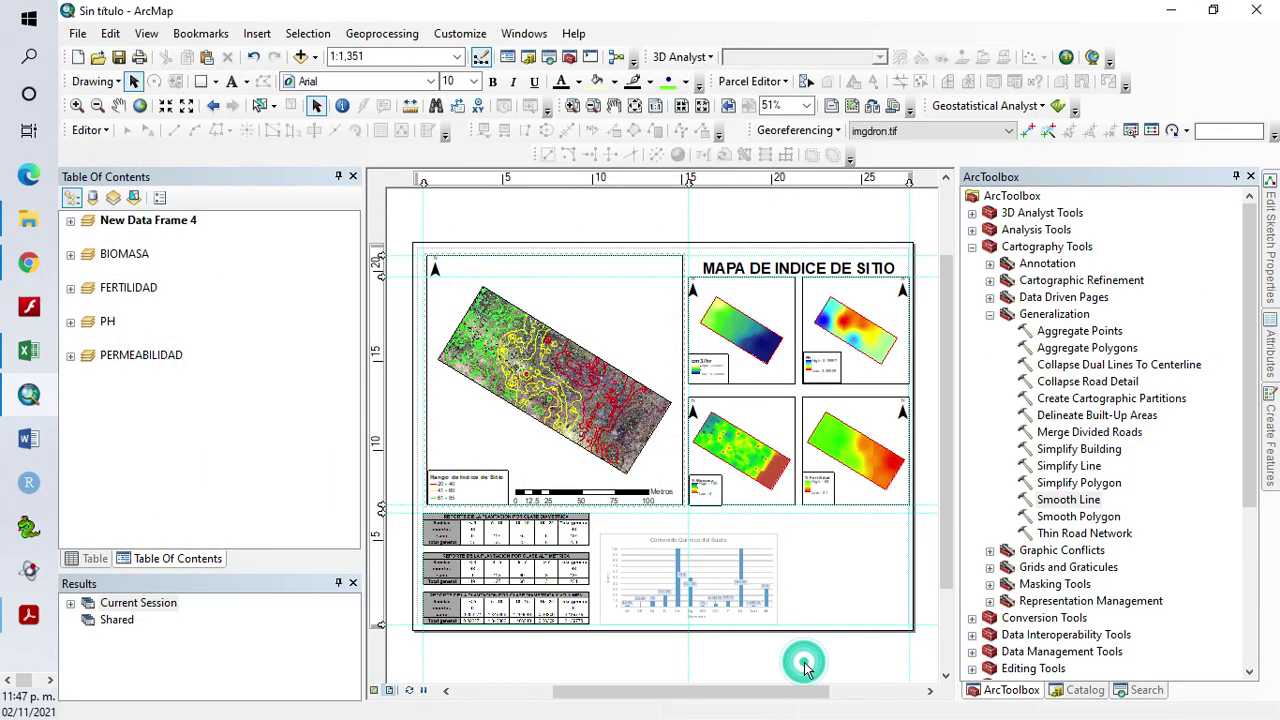
Paste the pH scale, move it to the page's lower right corner and shrink it to fit beside the minerals chart
key("ctrl+v")
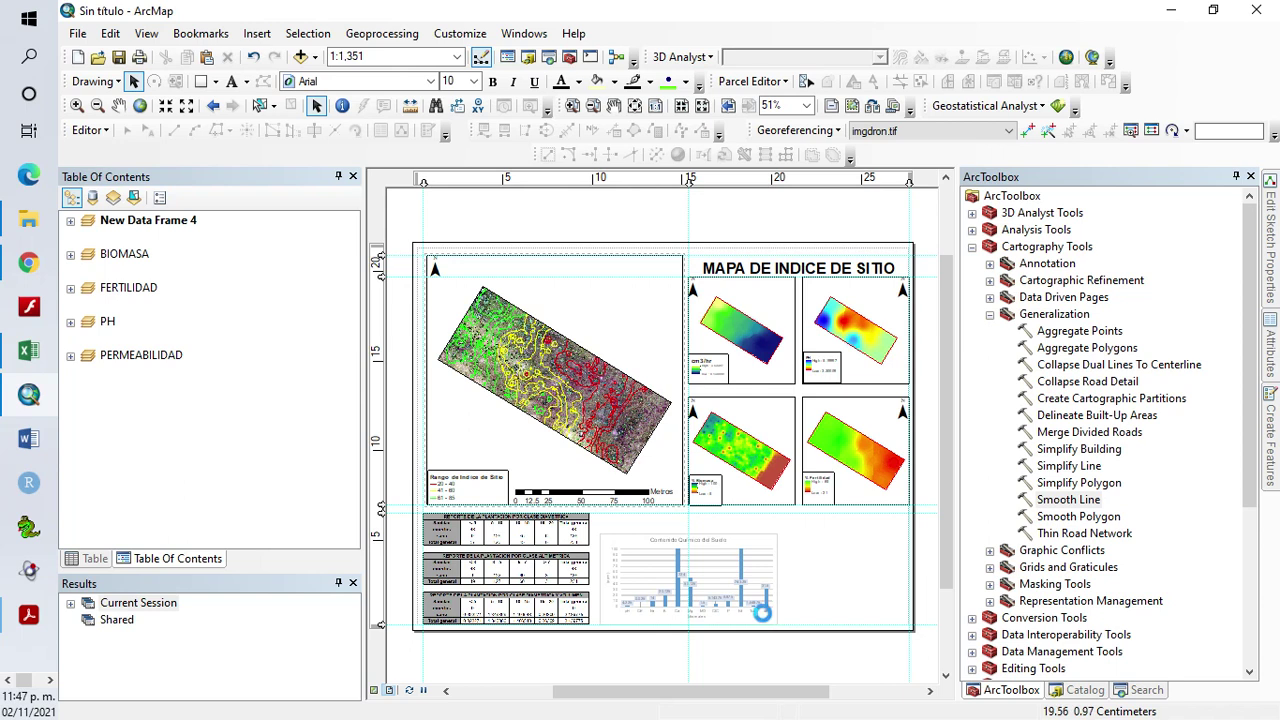
left_click_drag(655, 450, 818, 603)
left_click_drag(731, 567, 782, 583)
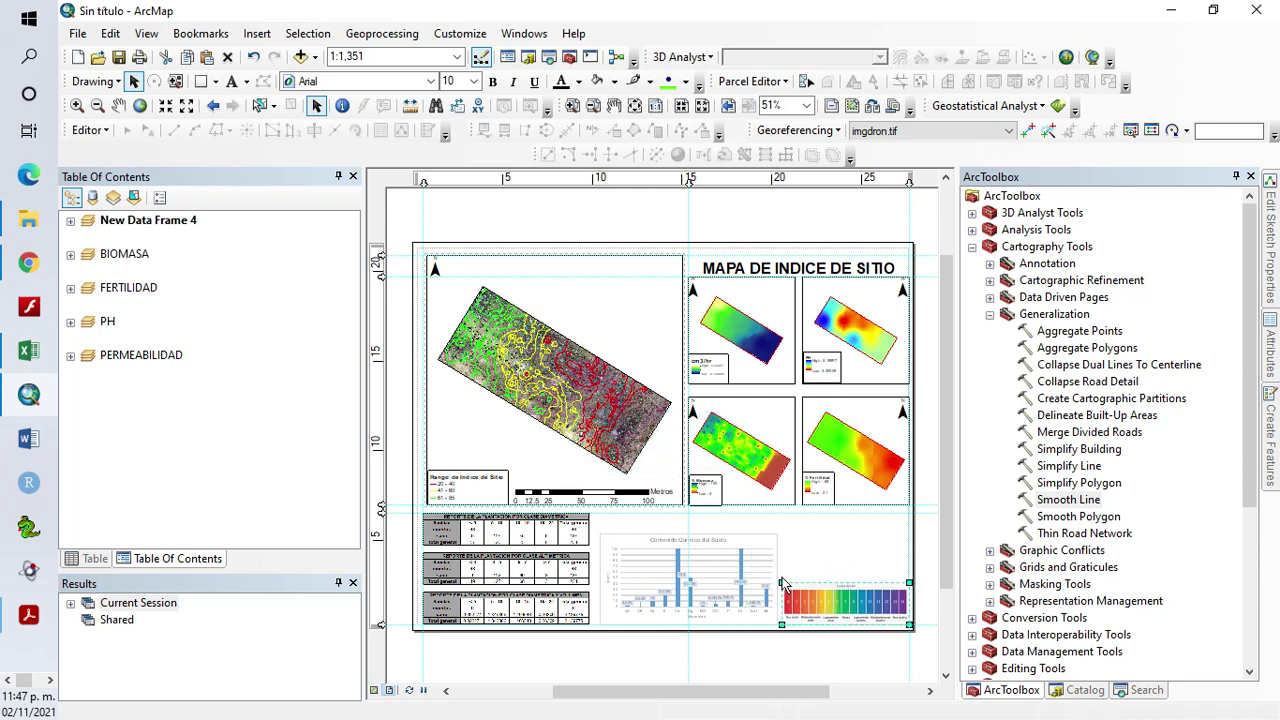
left_click(936, 600)
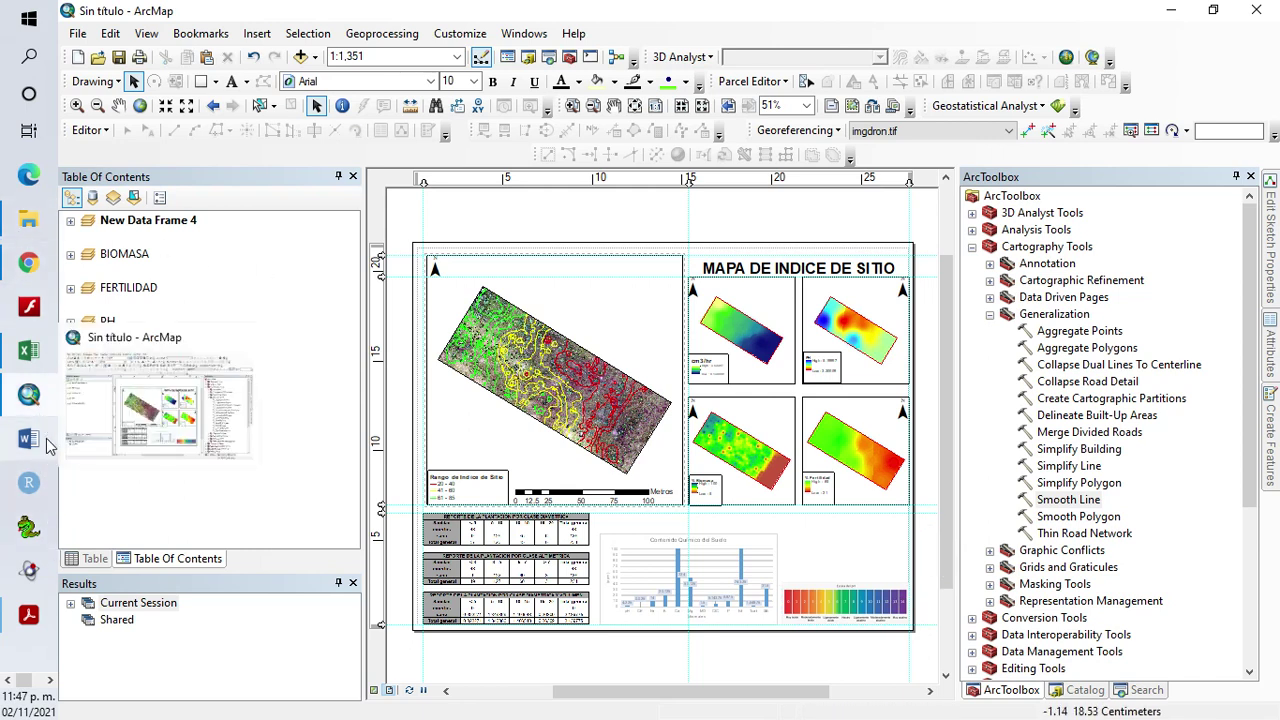
Switch to Excel, copy the NRCS soil triangle in Hoja1 together with its red lines and return to the ArcMap layout
left_click(30, 348)
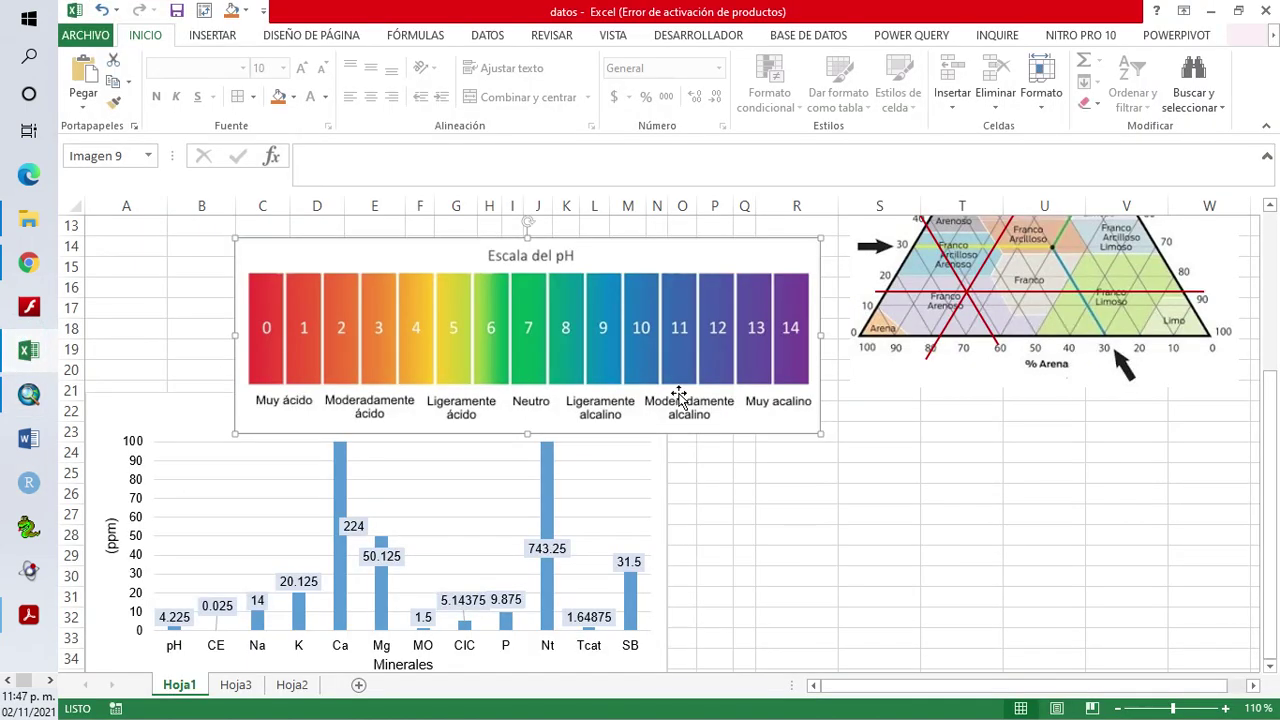
scroll(956, 461, "up", 2)
left_click(897, 397)
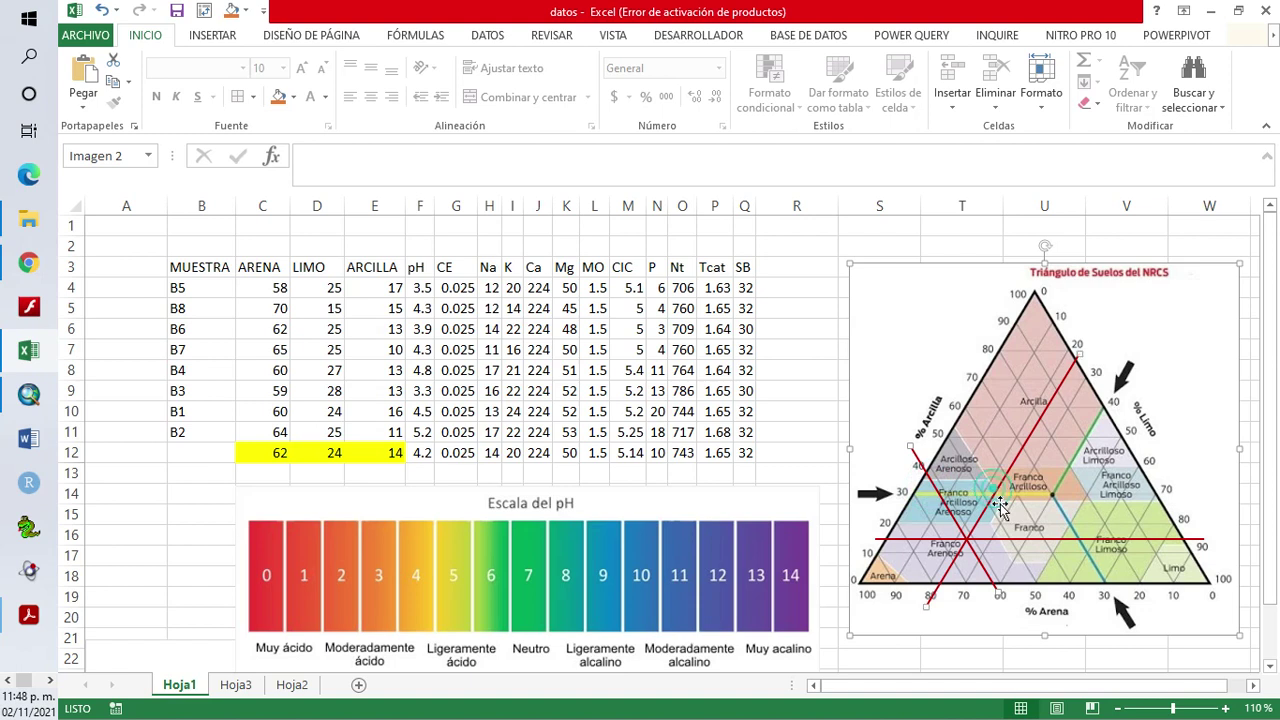
left_click(1003, 540, "ctrl")
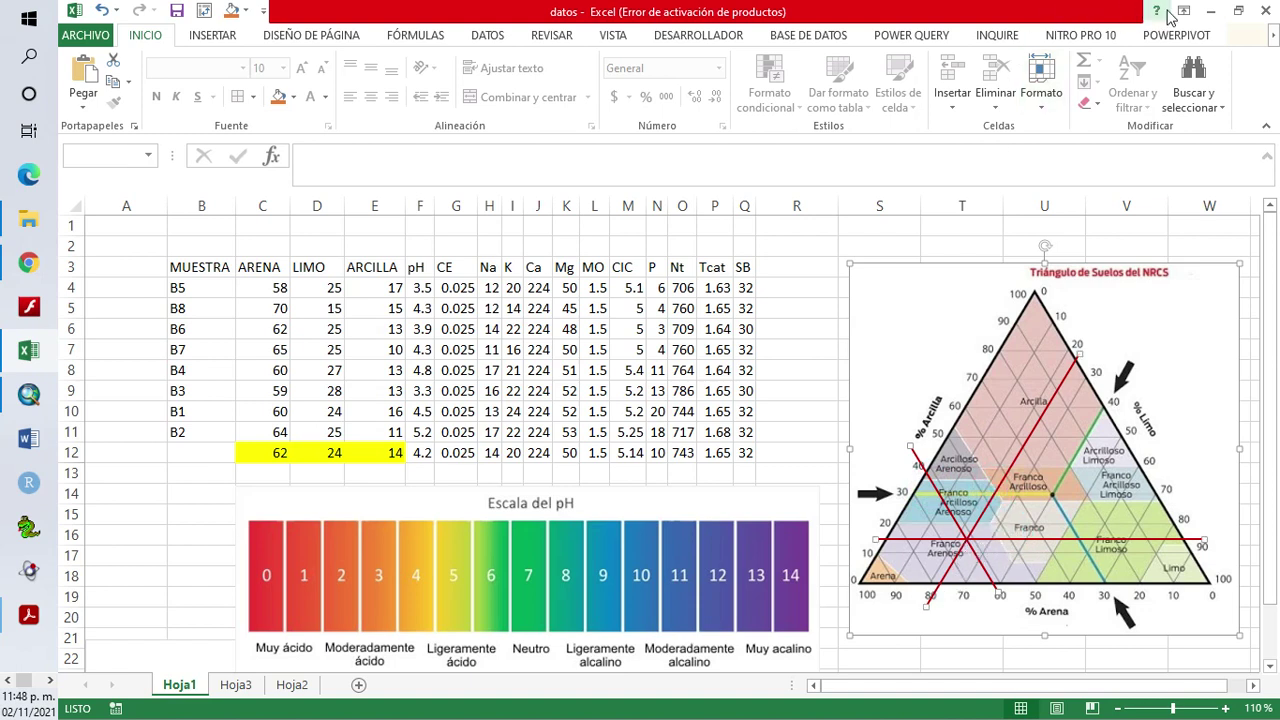
left_click(1210, 10)
Paste the soil triangle, shrink it to fit below the data frames and center it above the pH scale
left_click(922, 550)
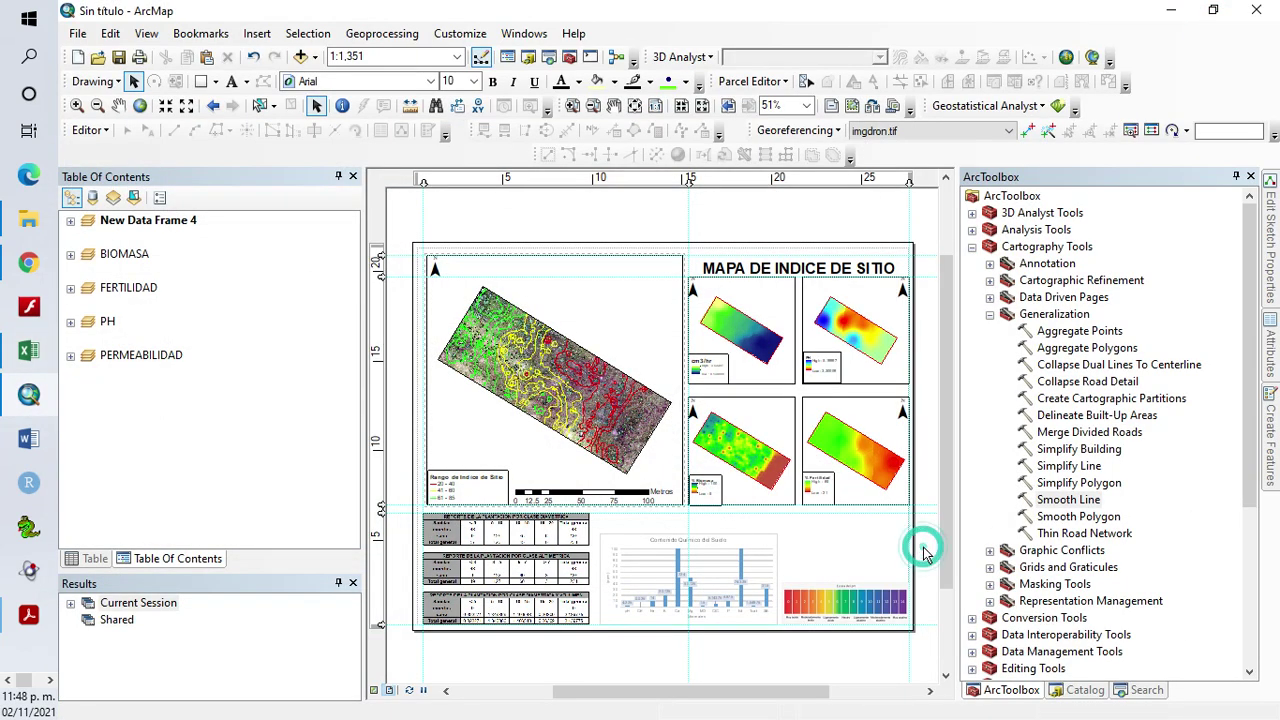
key("ctrl+v")
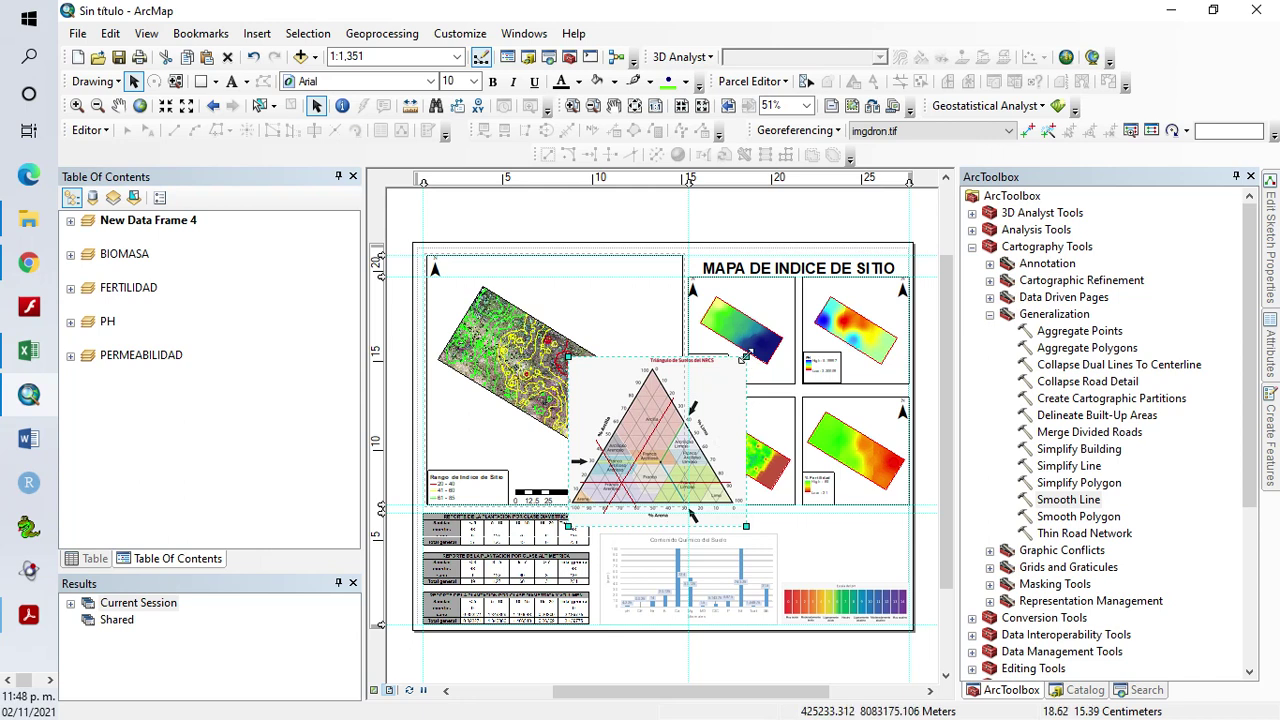
left_click_drag(744, 357, 688, 412)
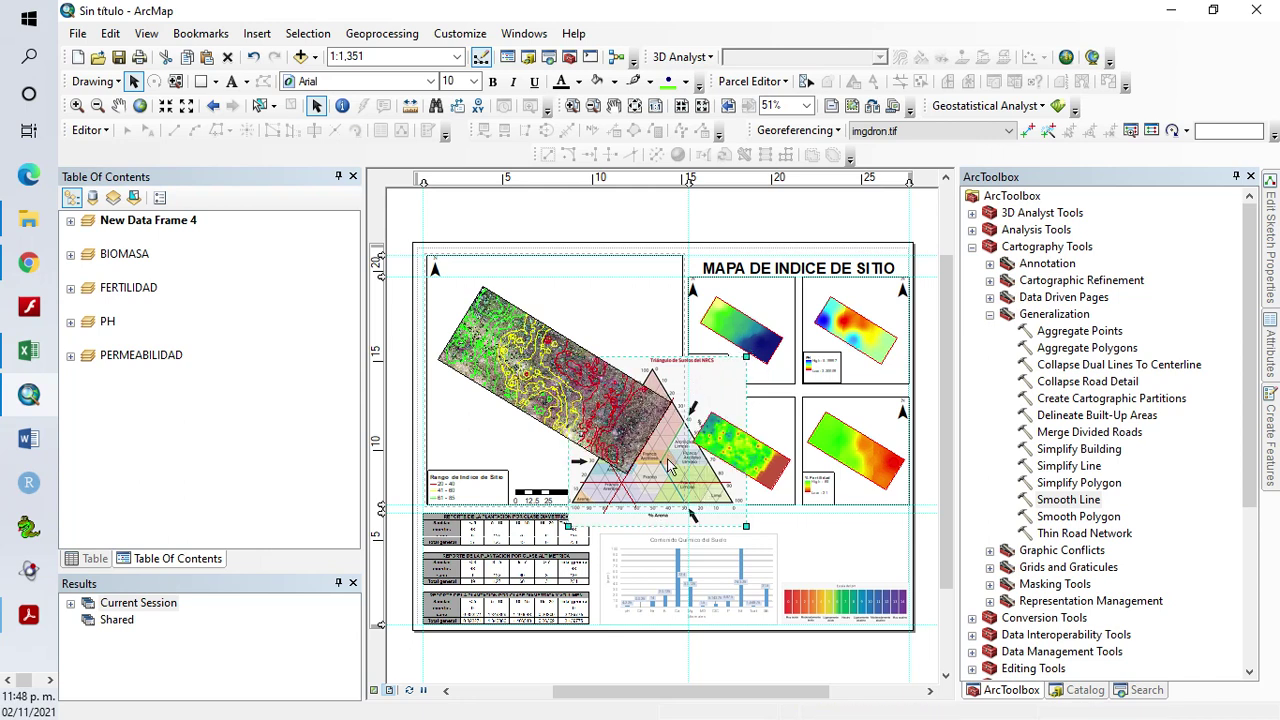
left_click_drag(679, 465, 900, 519)
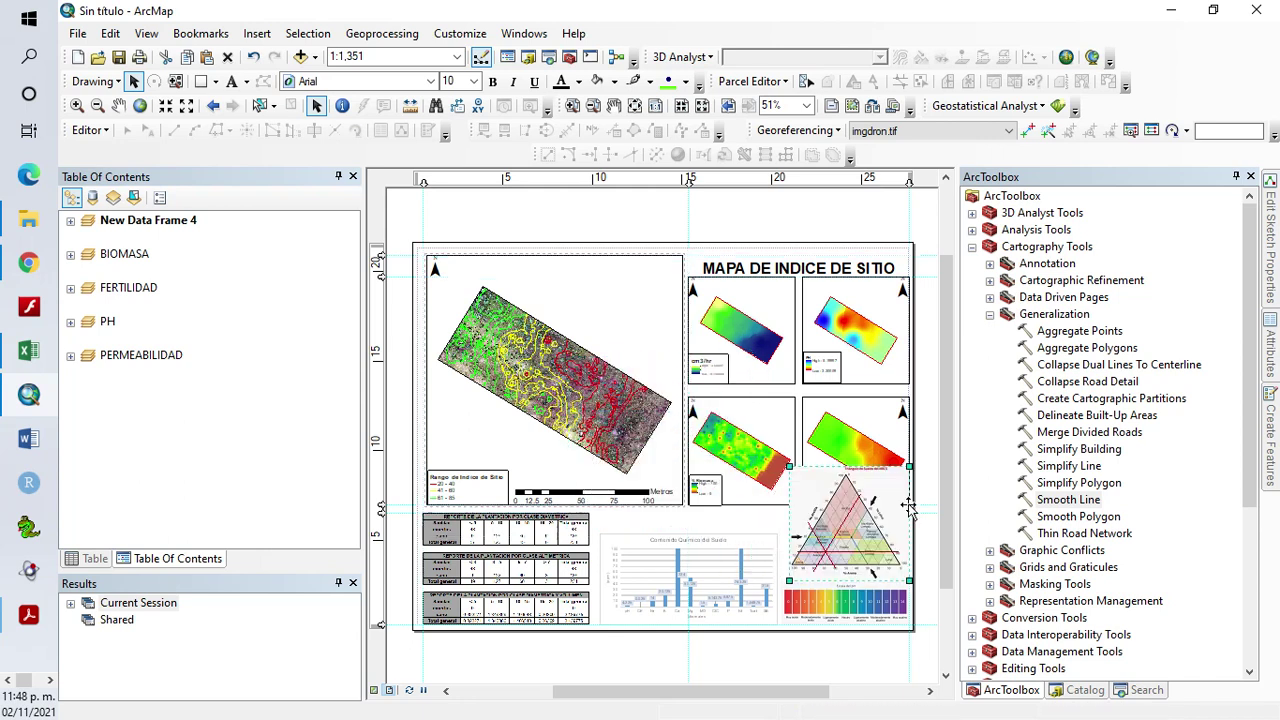
left_click_drag(908, 466, 878, 494)
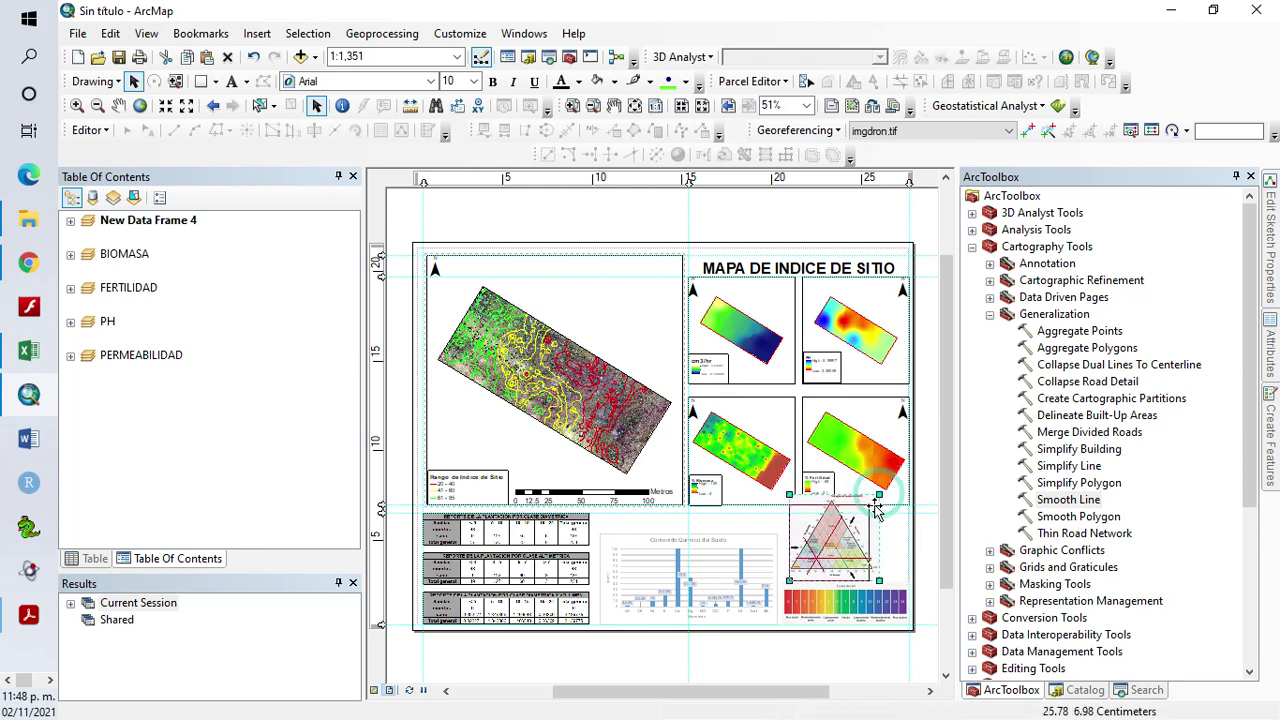
left_click_drag(878, 494, 859, 513)
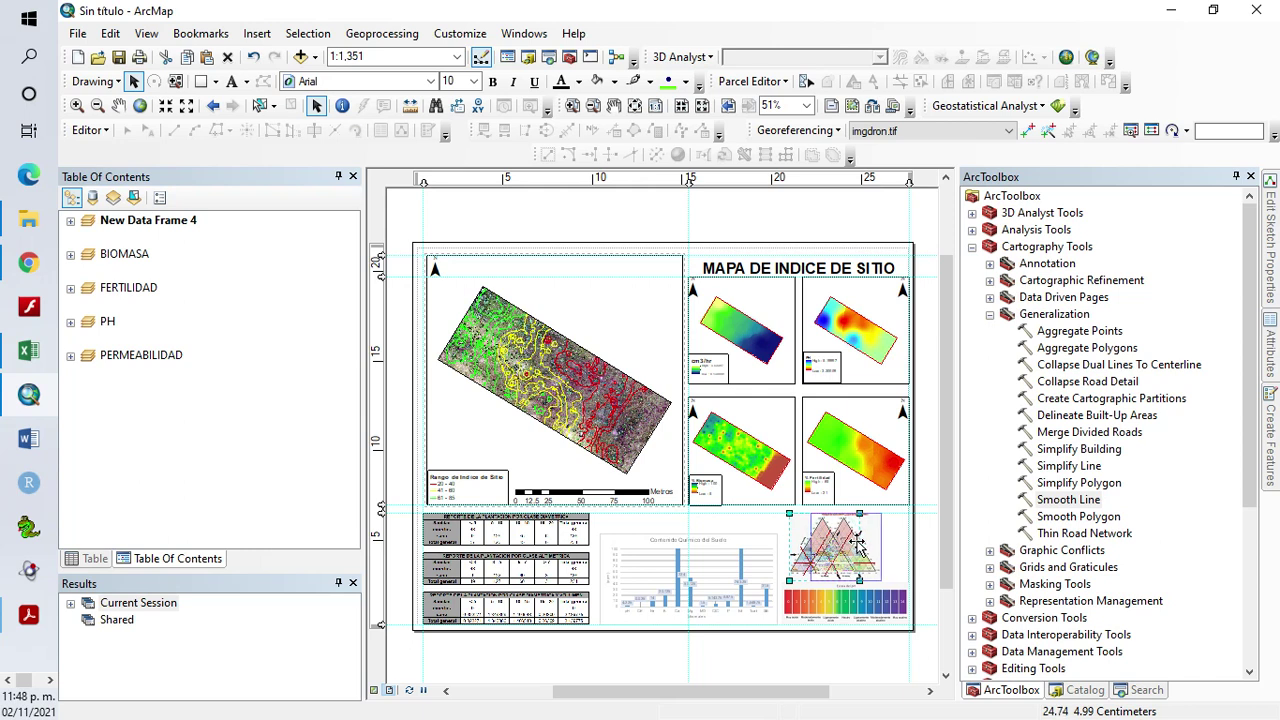
left_click(920, 545)
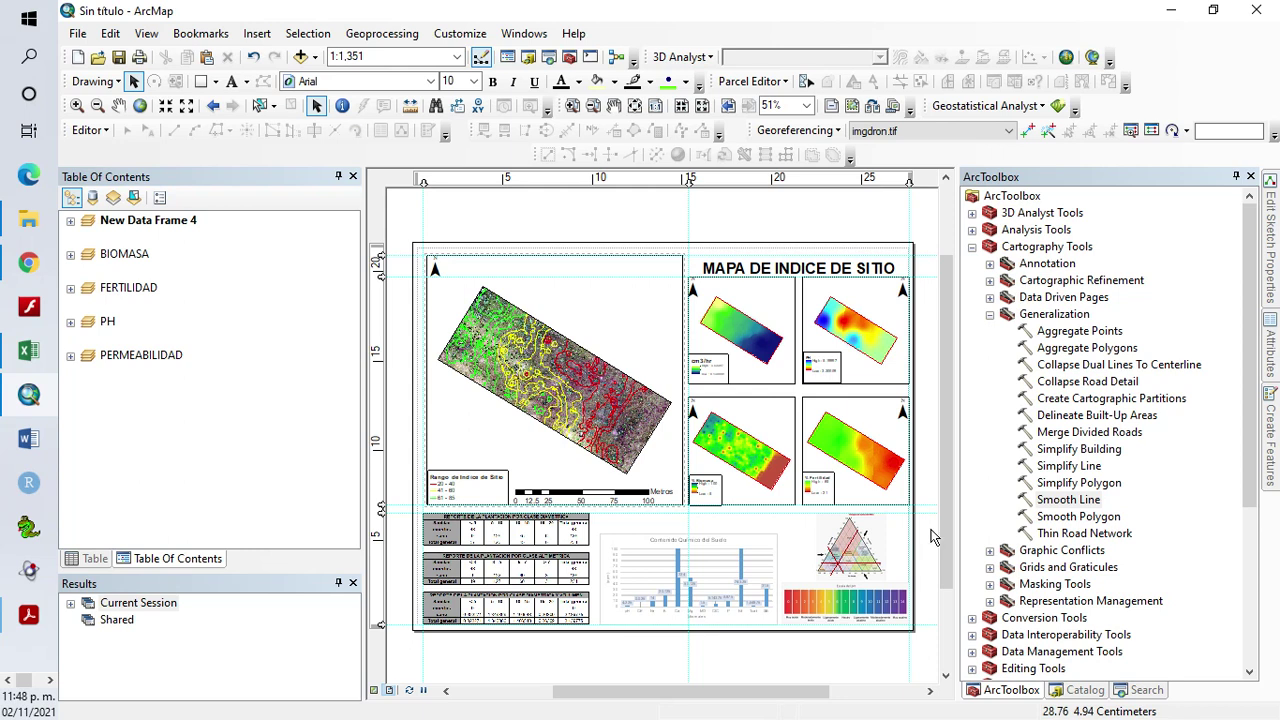
Save the map document as Pract5 Indicie de siio de suelos.mxd in the PRACT5 folder
left_click(118, 58)
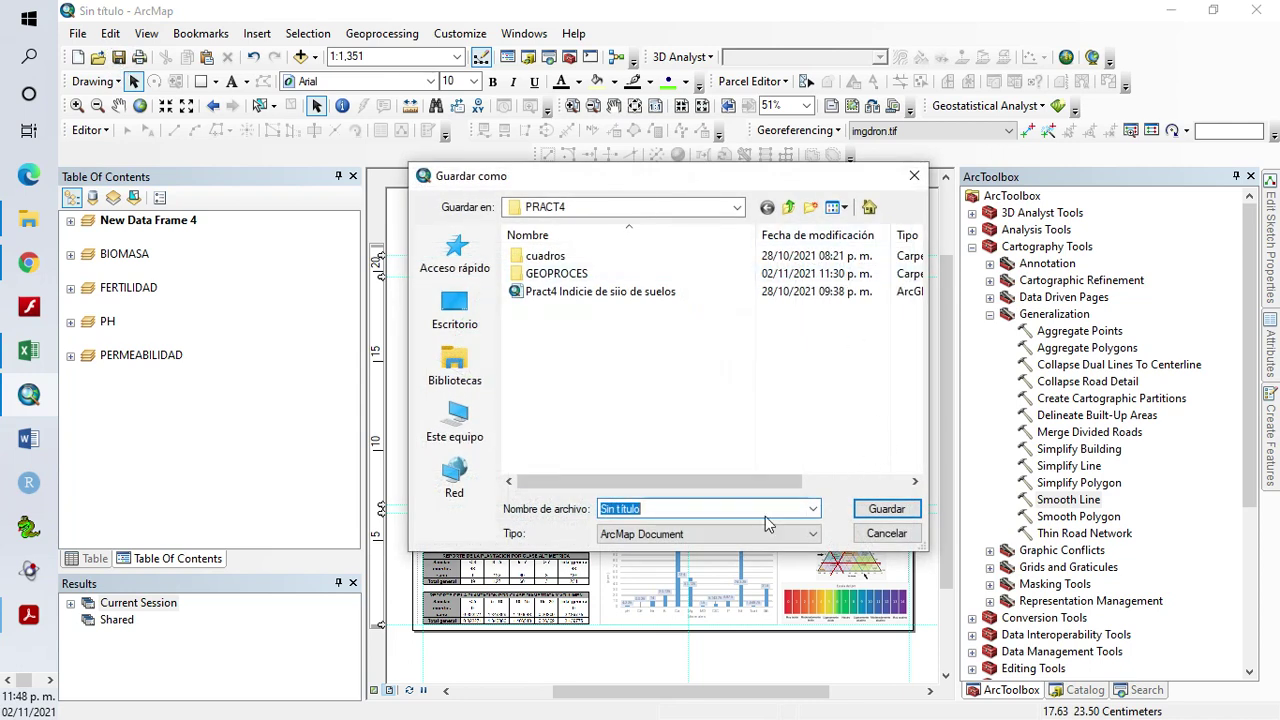
left_click(655, 292)
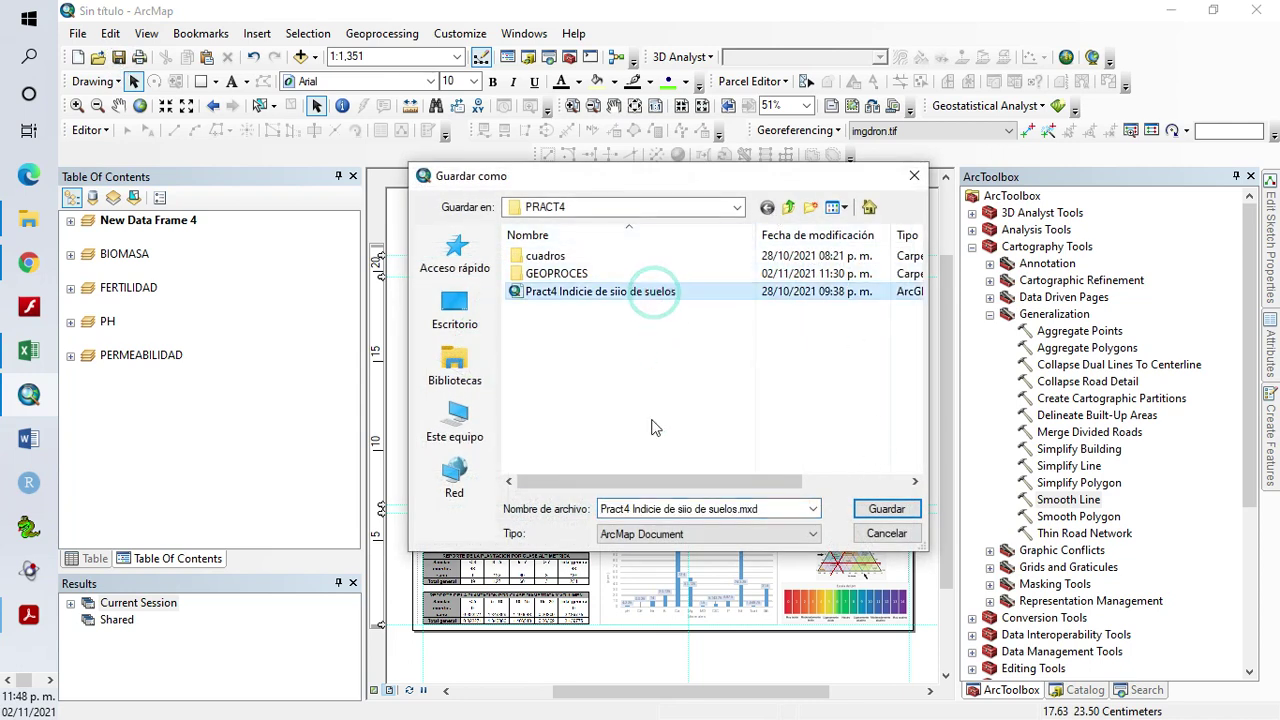
left_click(628, 513)
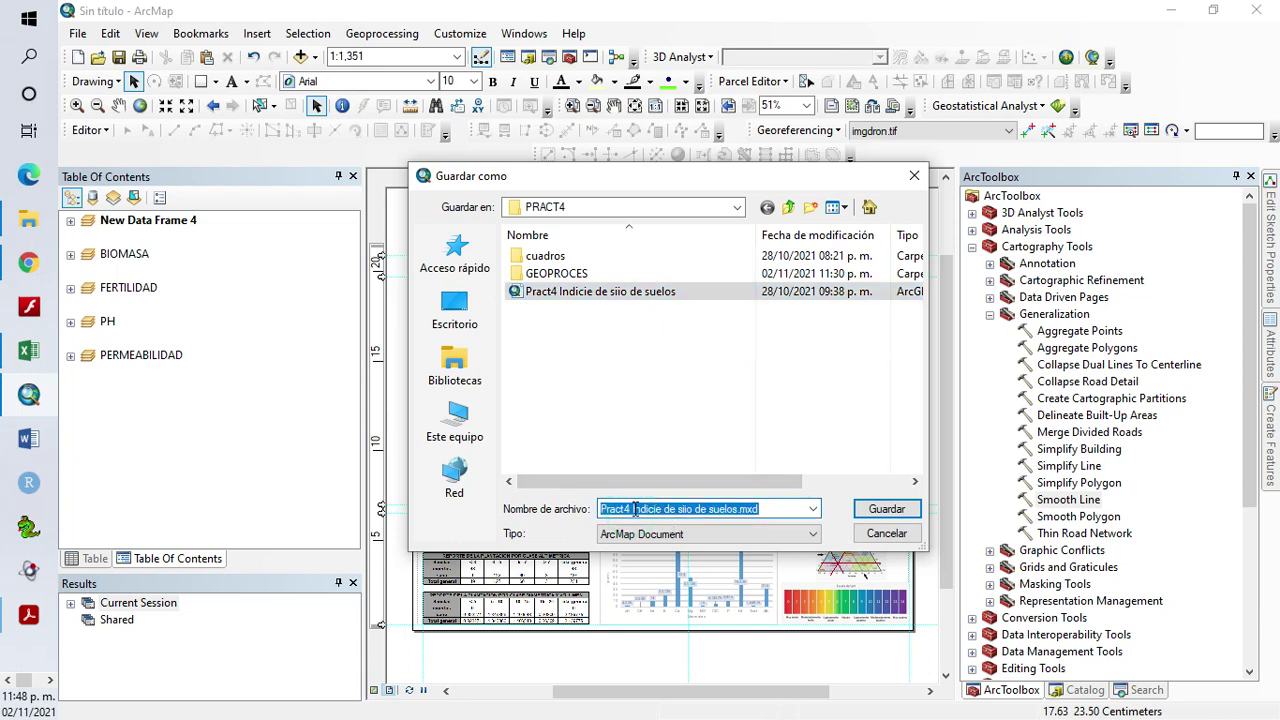
left_click(631, 509)
key("BackSpace")
type("5")
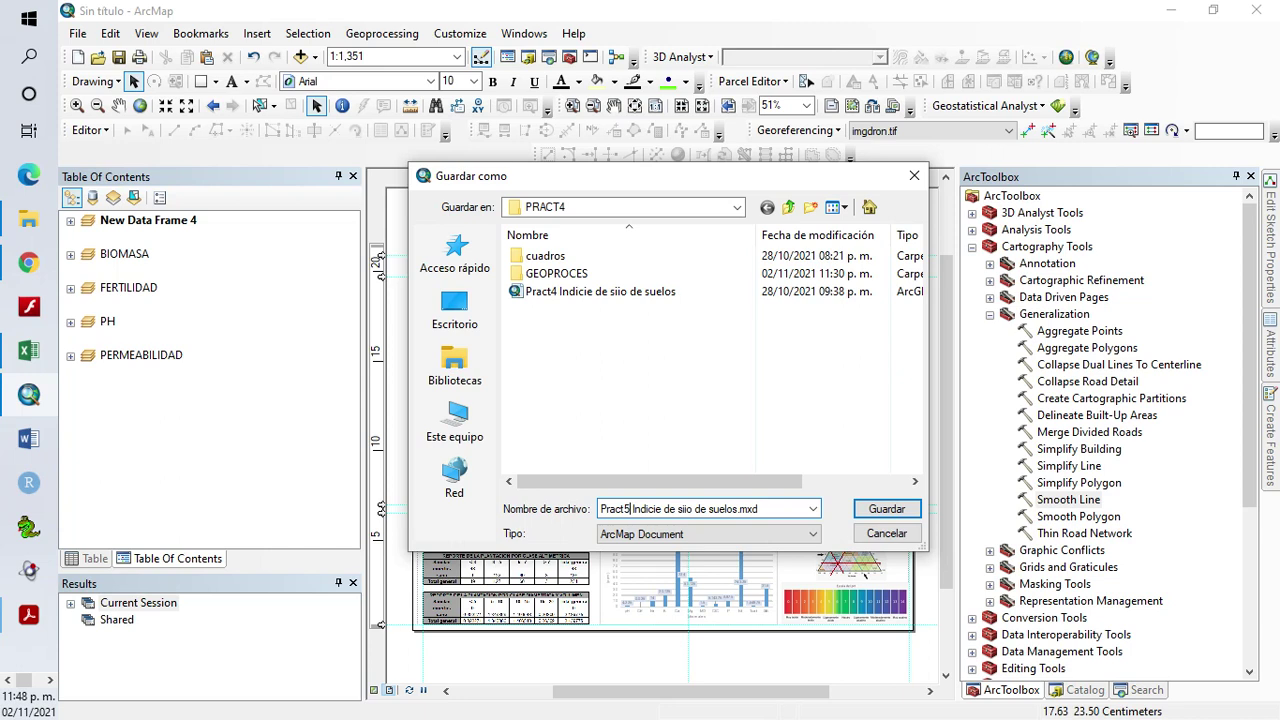
left_click(789, 207)
double_click(562, 326)
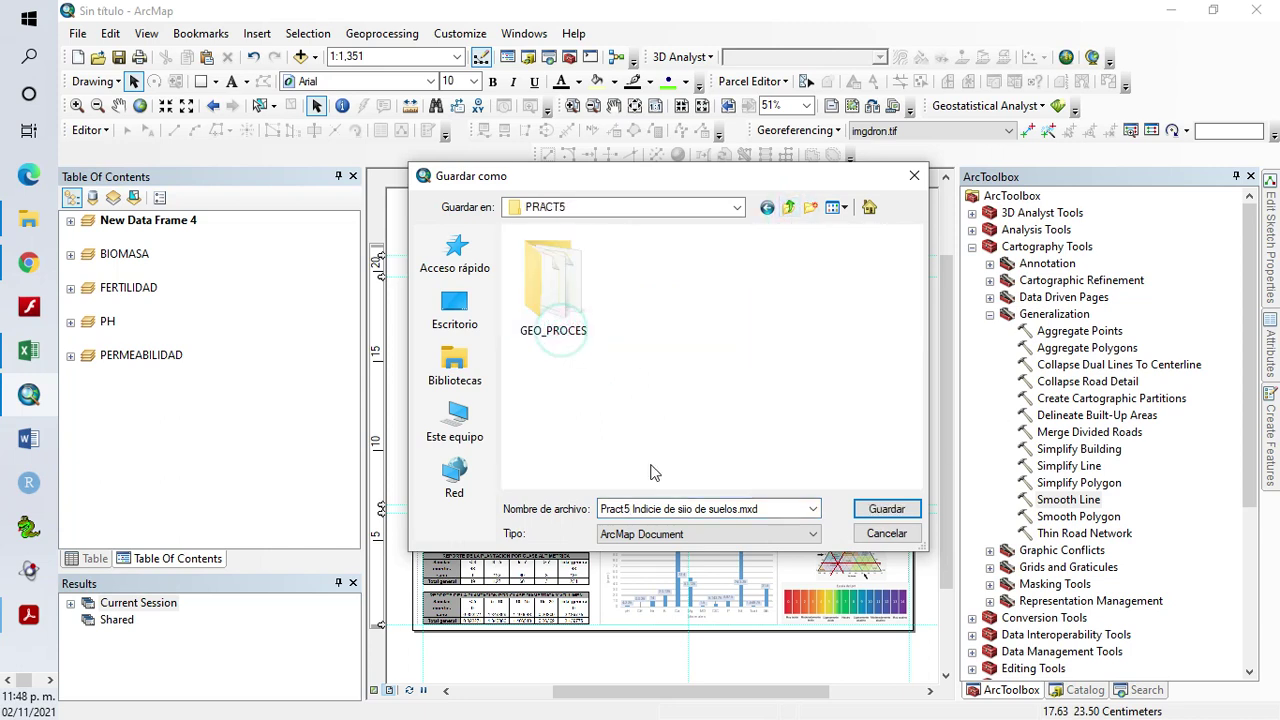
left_click(891, 509)
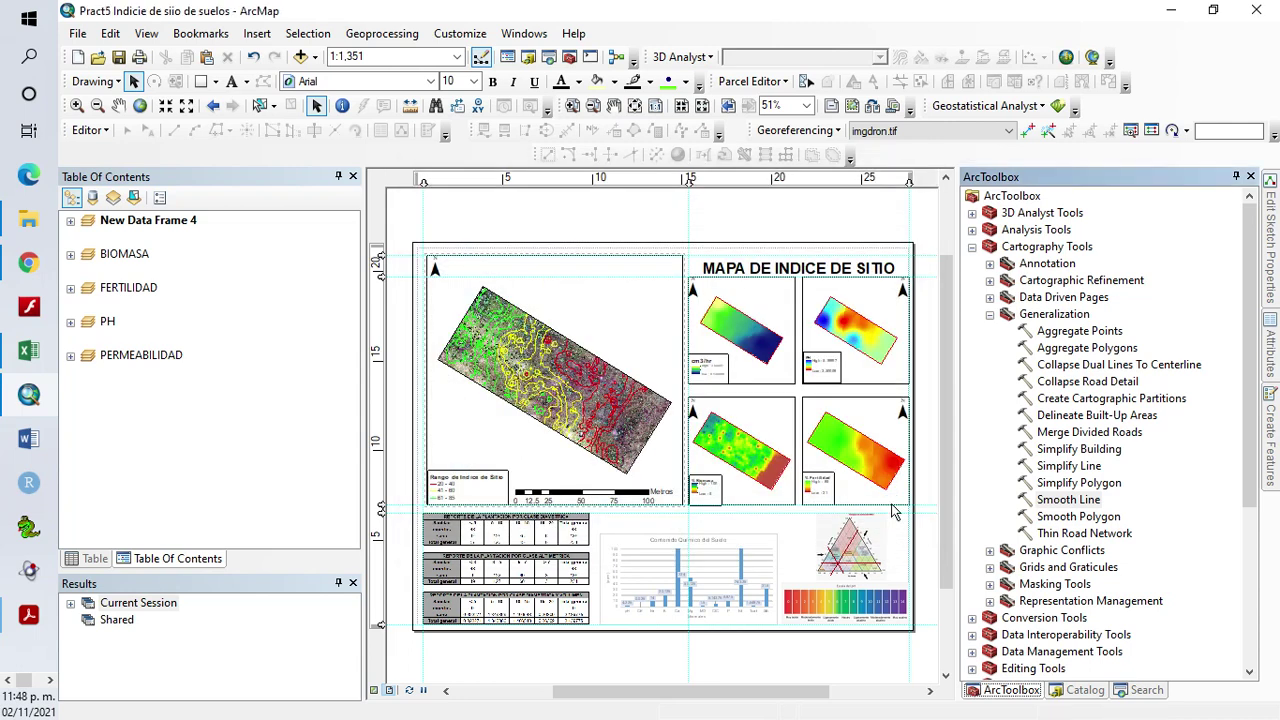
Export the layout as a 450 dpi JPEG named Pract5 Indicie de sitio in the PRACT5 folder
left_click(77, 33)
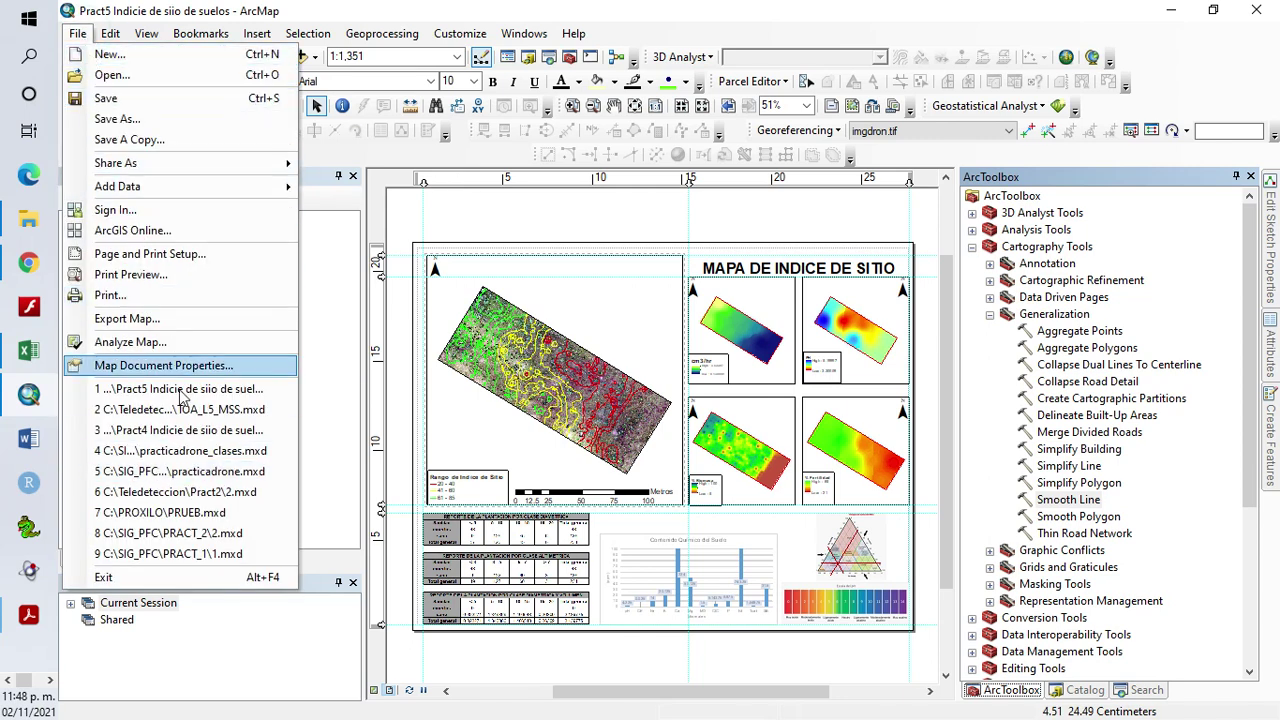
left_click(127, 318)
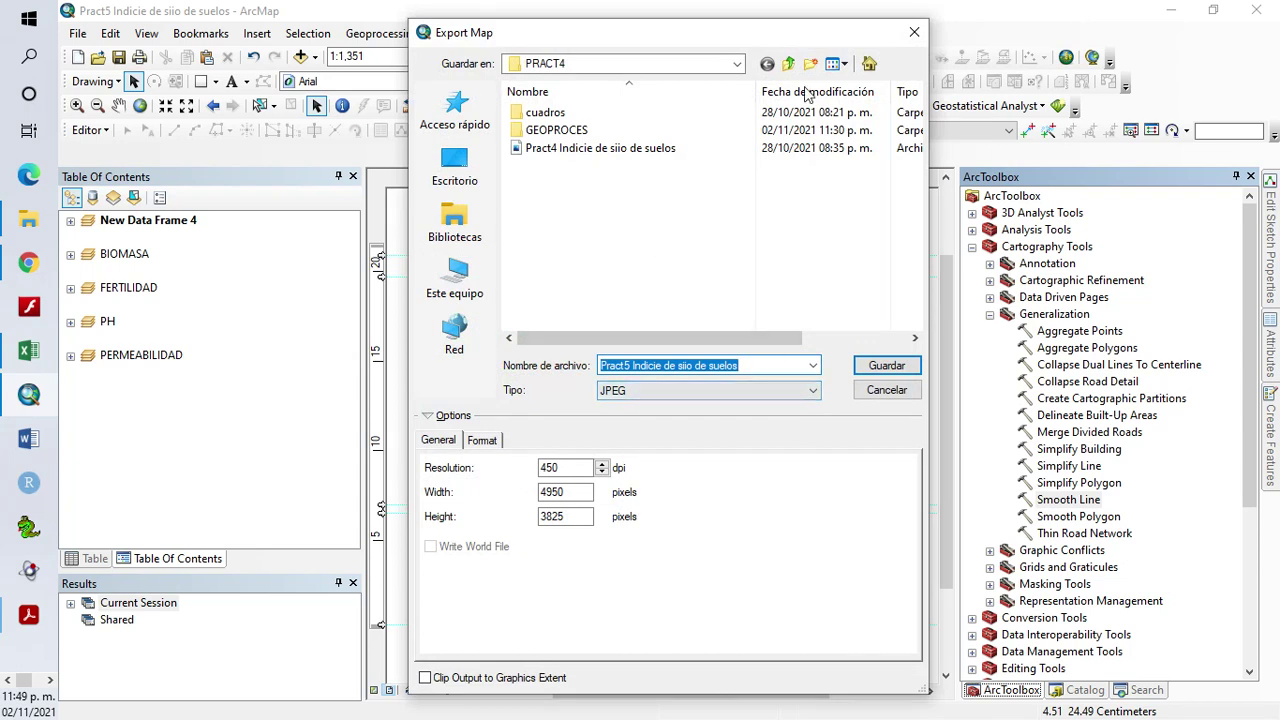
left_click(789, 66)
double_click(558, 184)
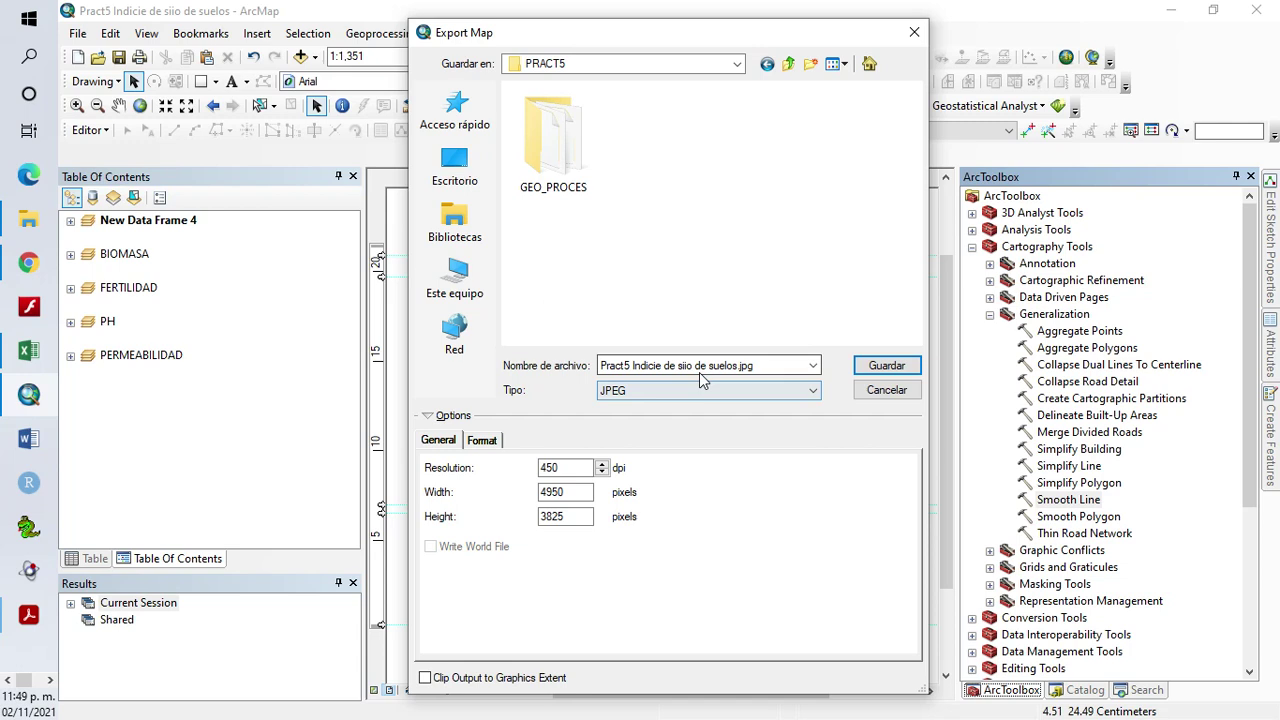
left_click(737, 366)
left_click(737, 366)
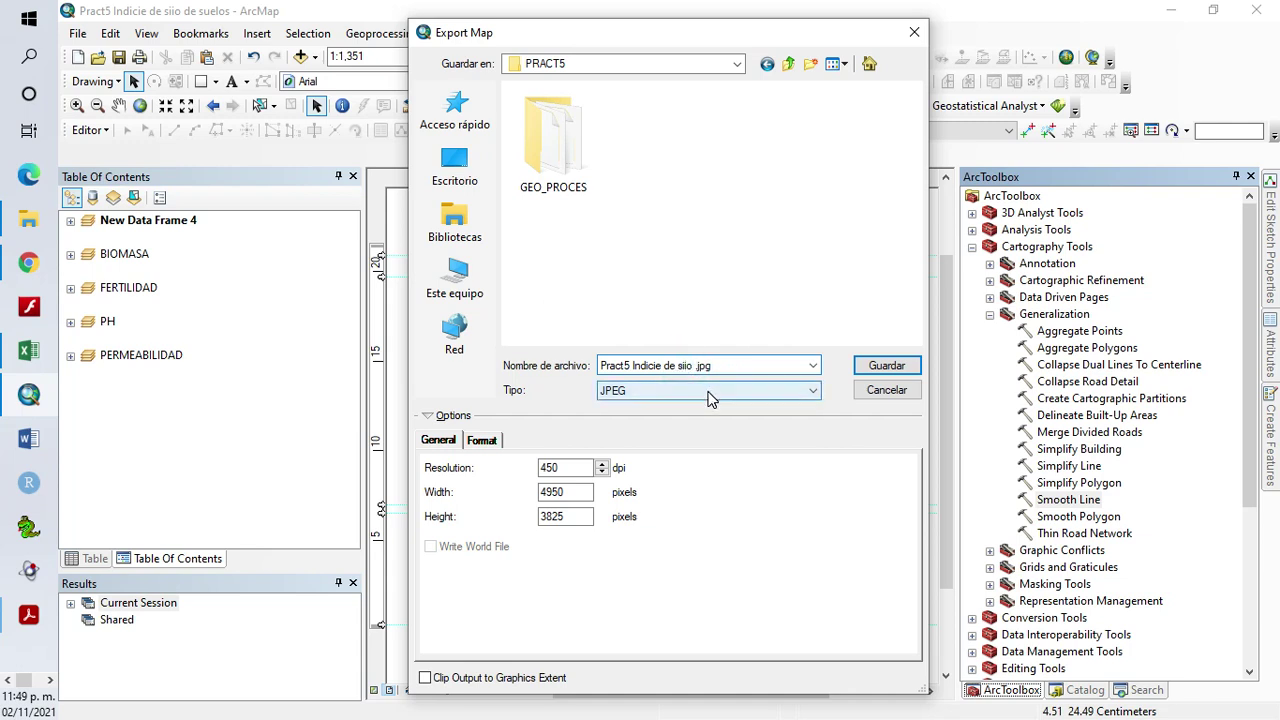
type("t")
left_click(887, 366)
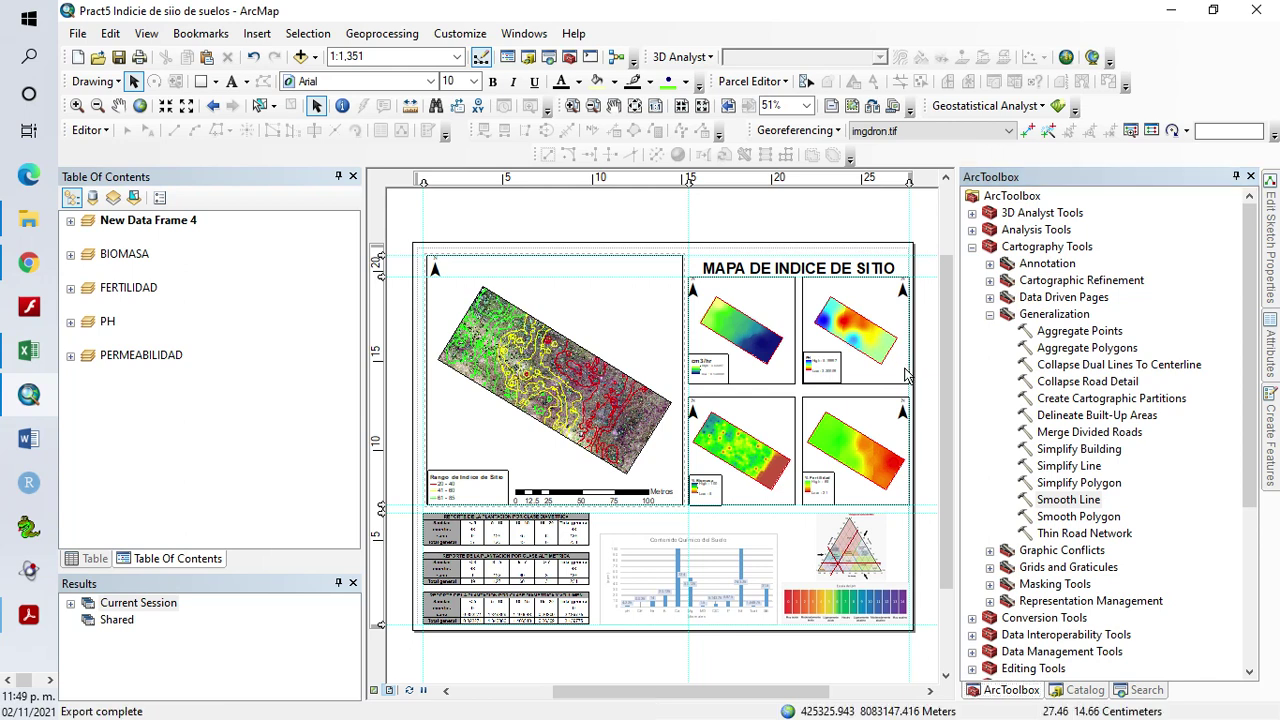
Open the exported JPEG from the PRACT5 folder in File Explorer, check how the layout elements came out, and return to ArcMap
left_click(44, 228)
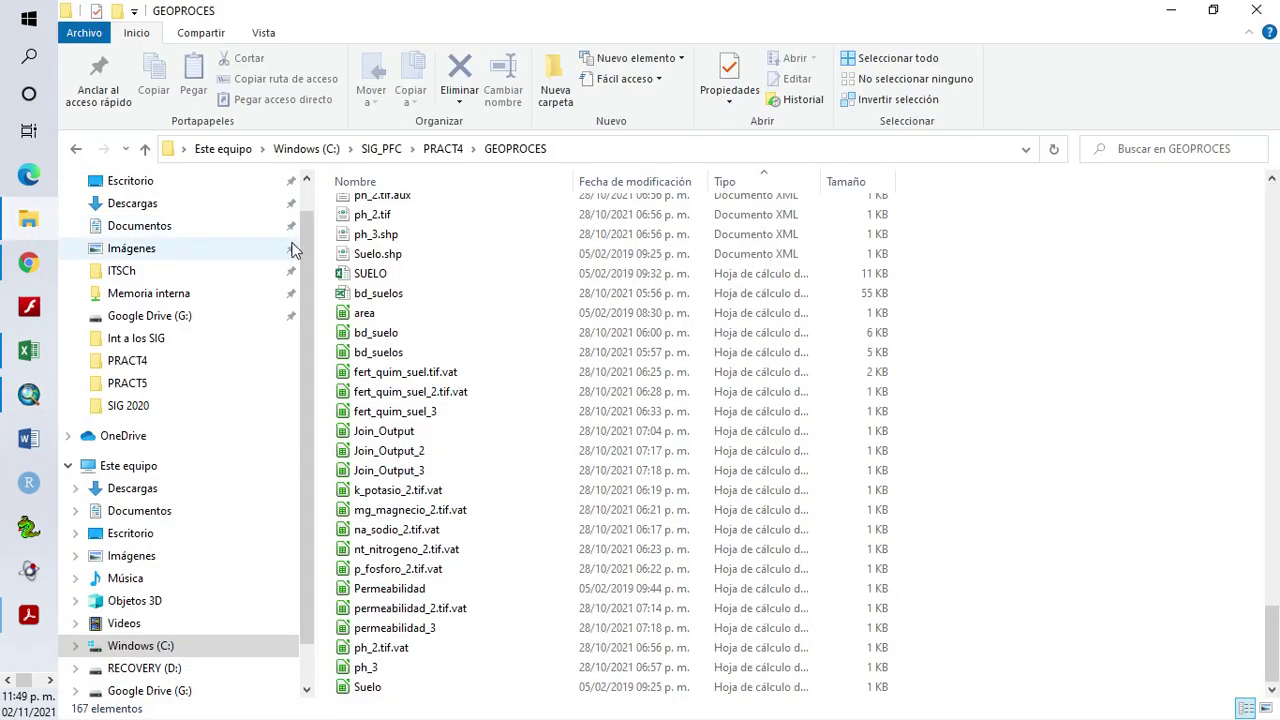
left_click(381, 148)
double_click(384, 290)
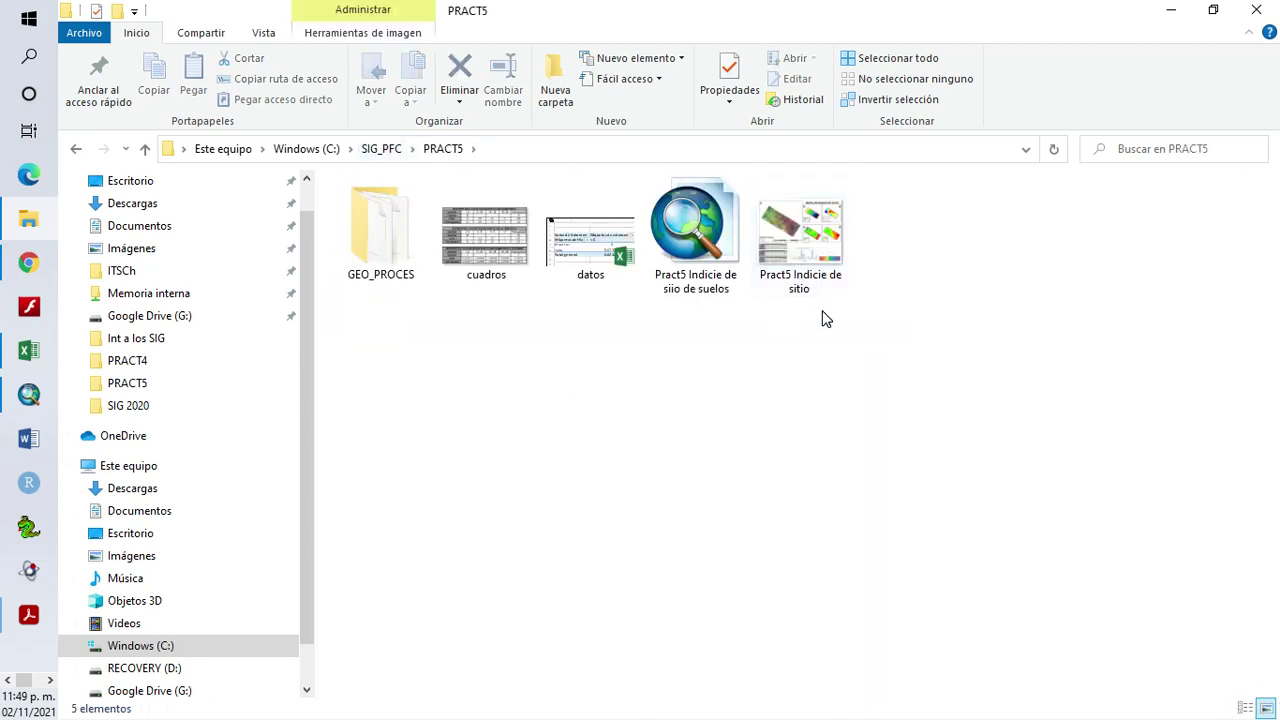
double_click(807, 258)
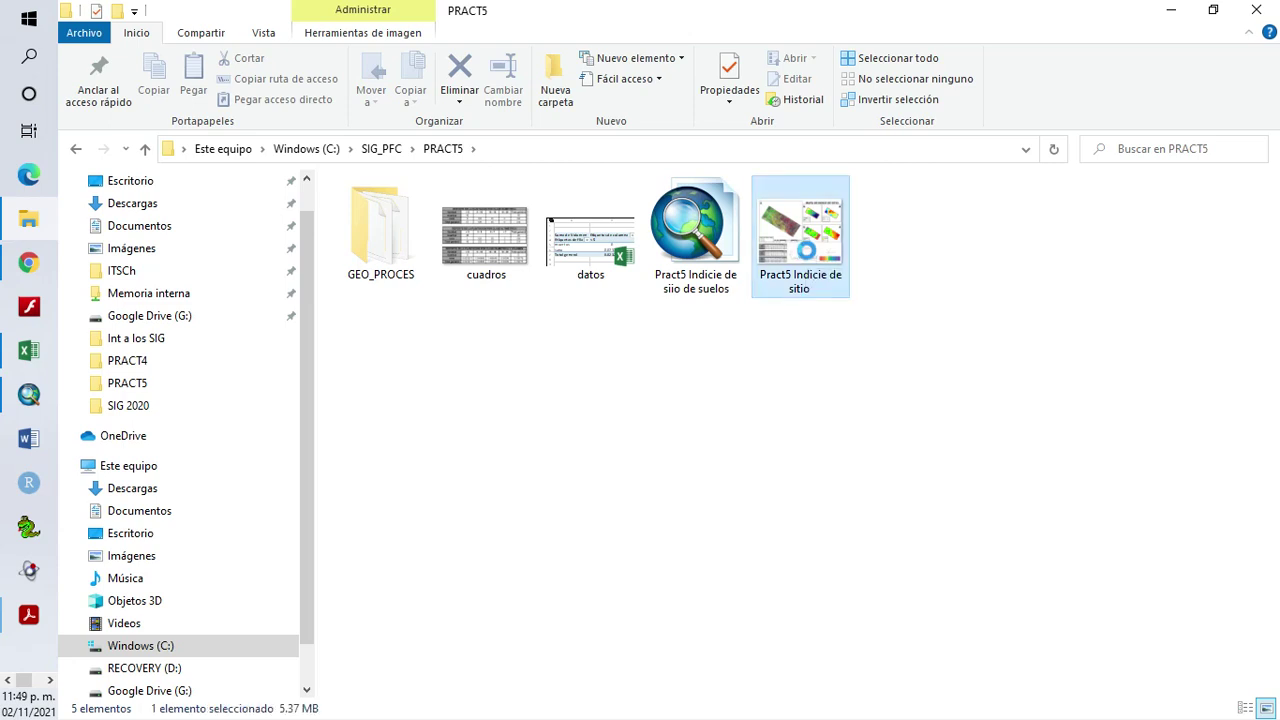
right_click(808, 252)
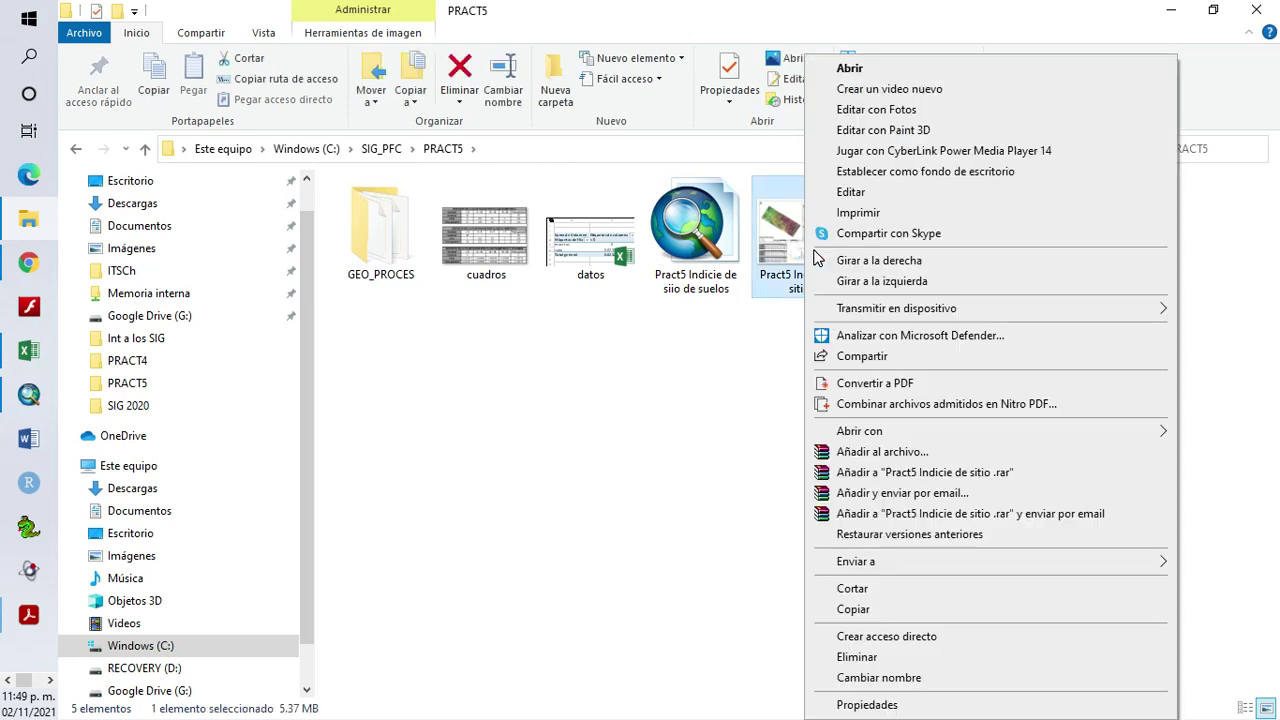
left_click(763, 372)
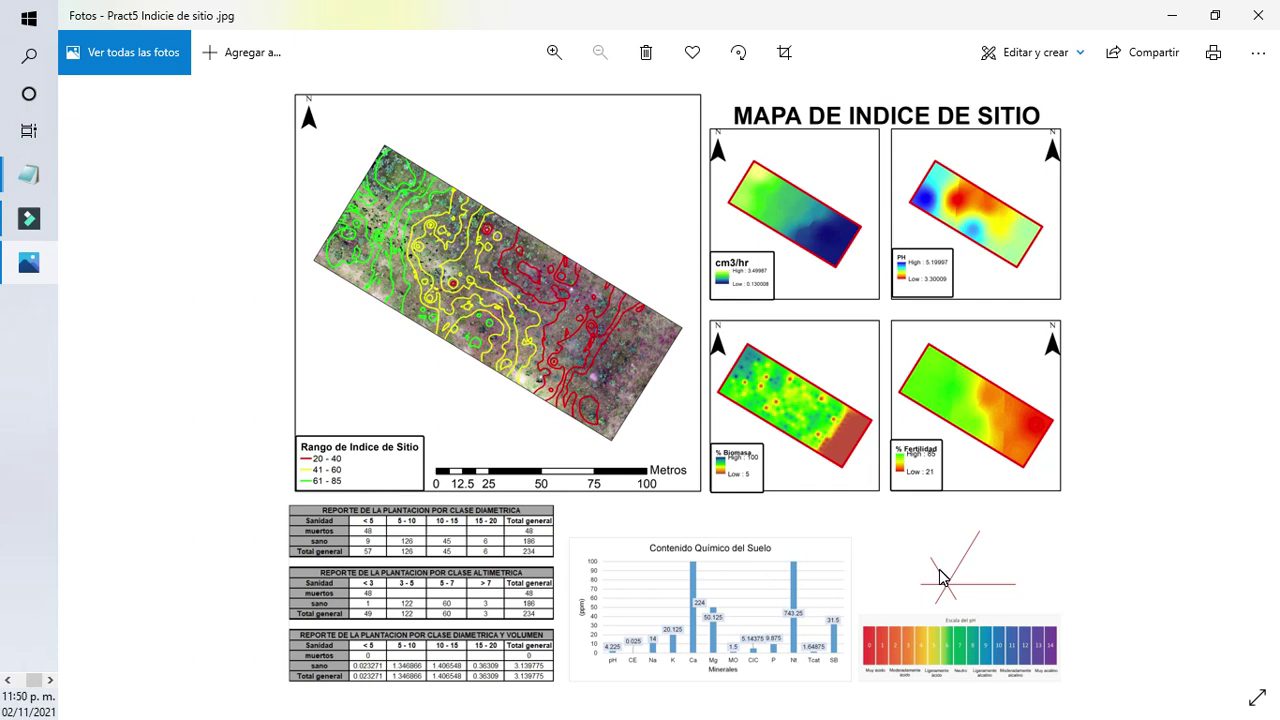
left_click(1258, 20)
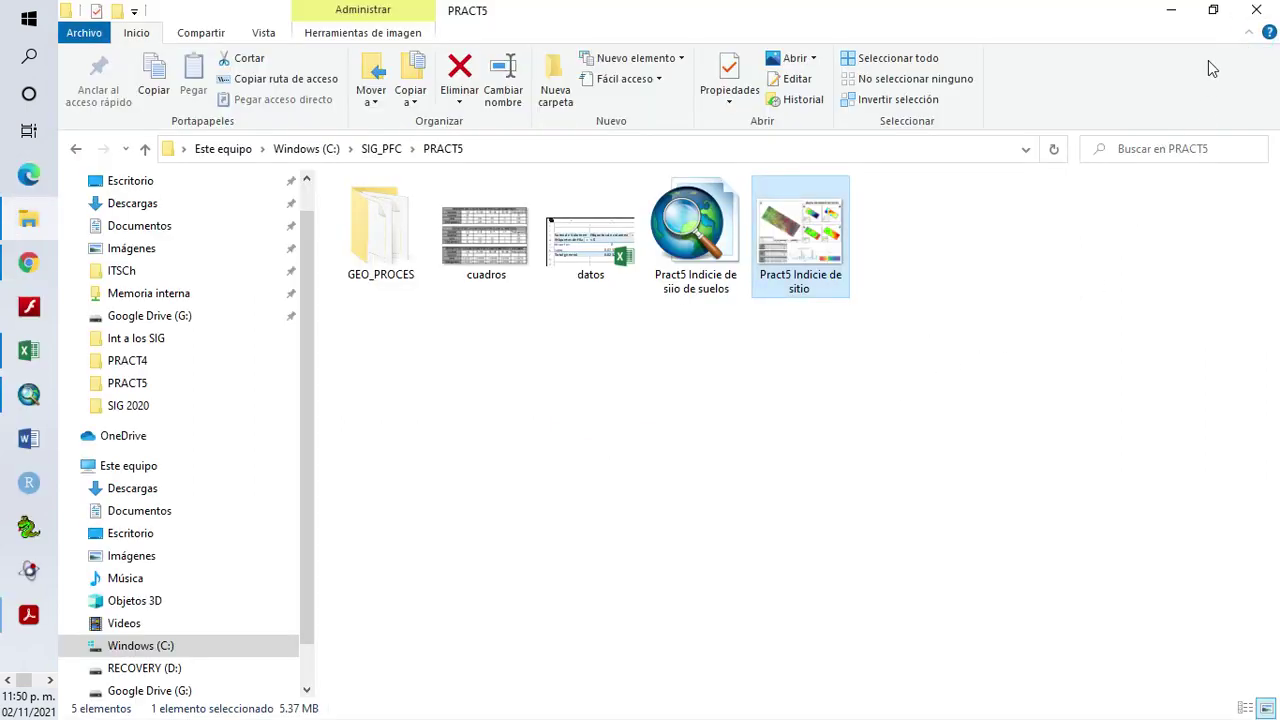
left_click(1171, 10)
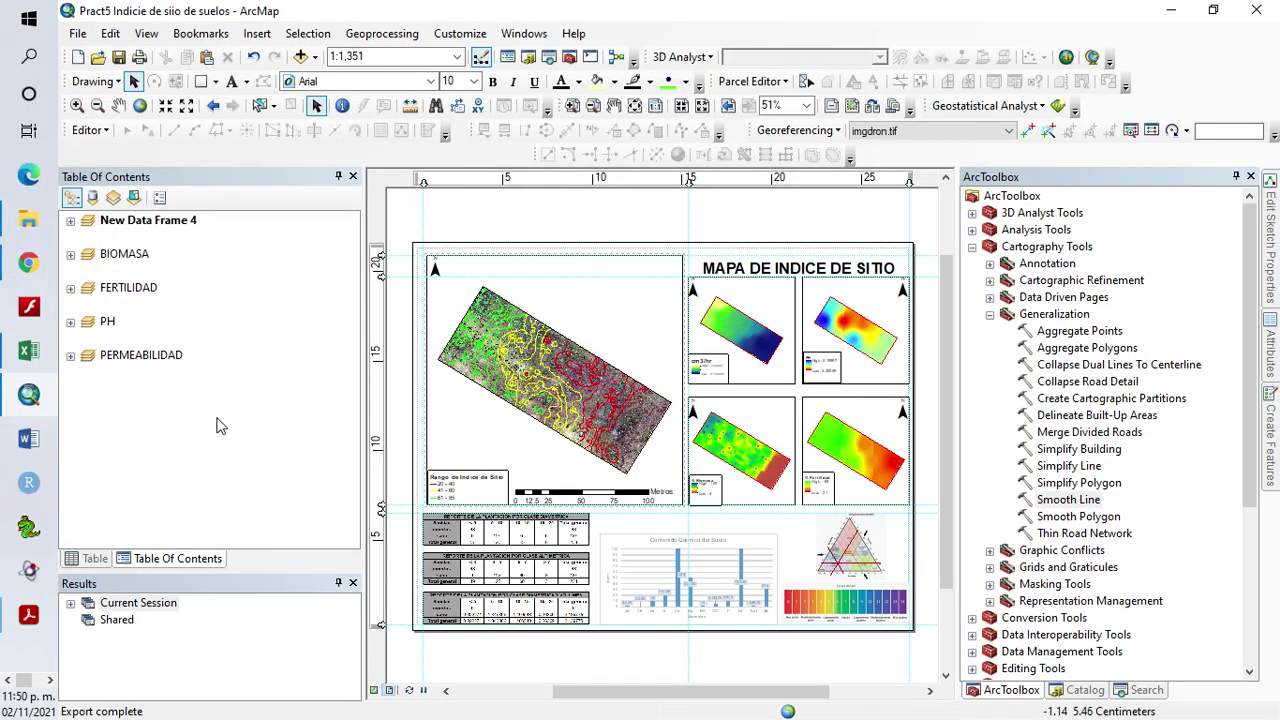
Switch to Excel, group the NRCS soil triangle with its red lines in Hoja1 and copy the group
left_click(27, 352)
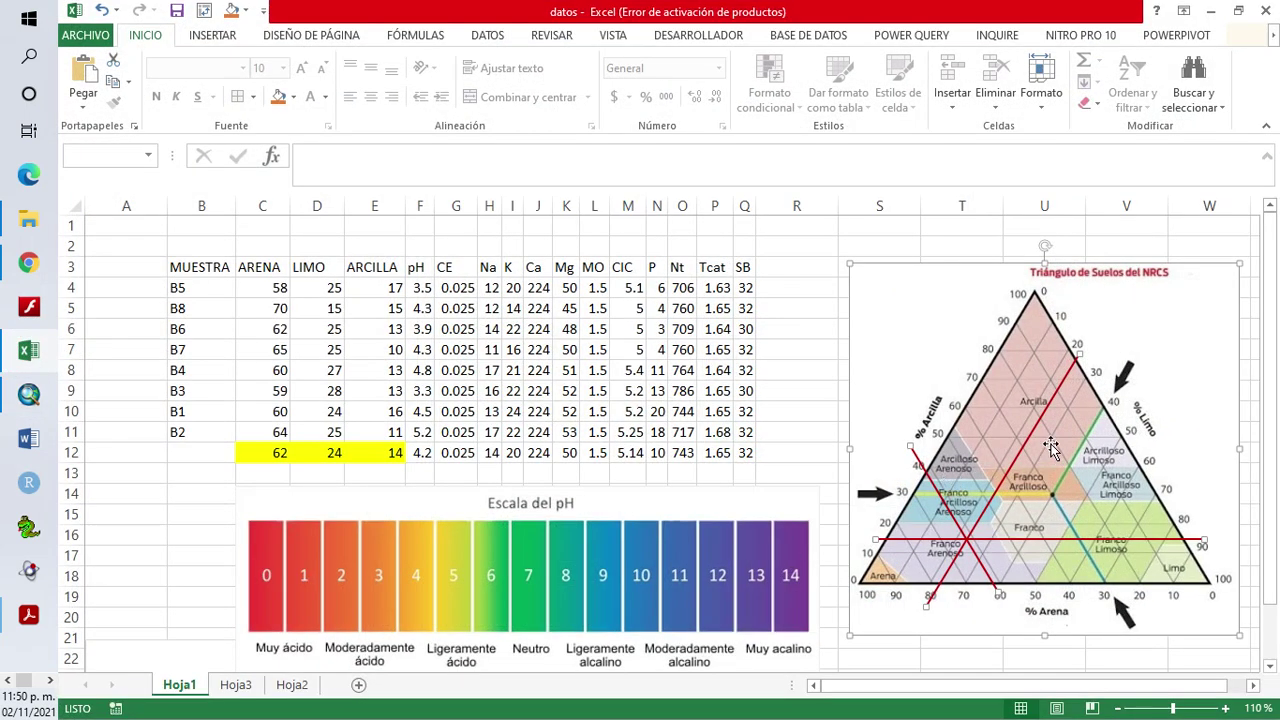
right_click(976, 360)
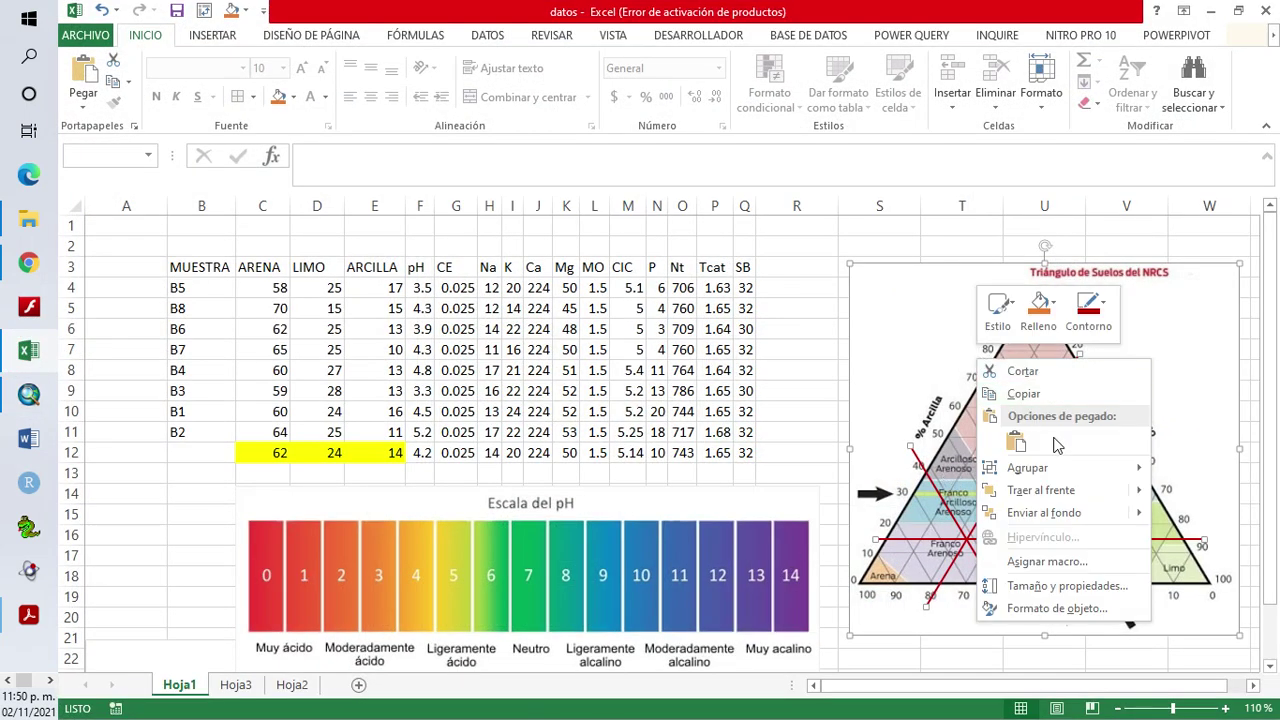
left_click(1051, 470)
left_click(1200, 468)
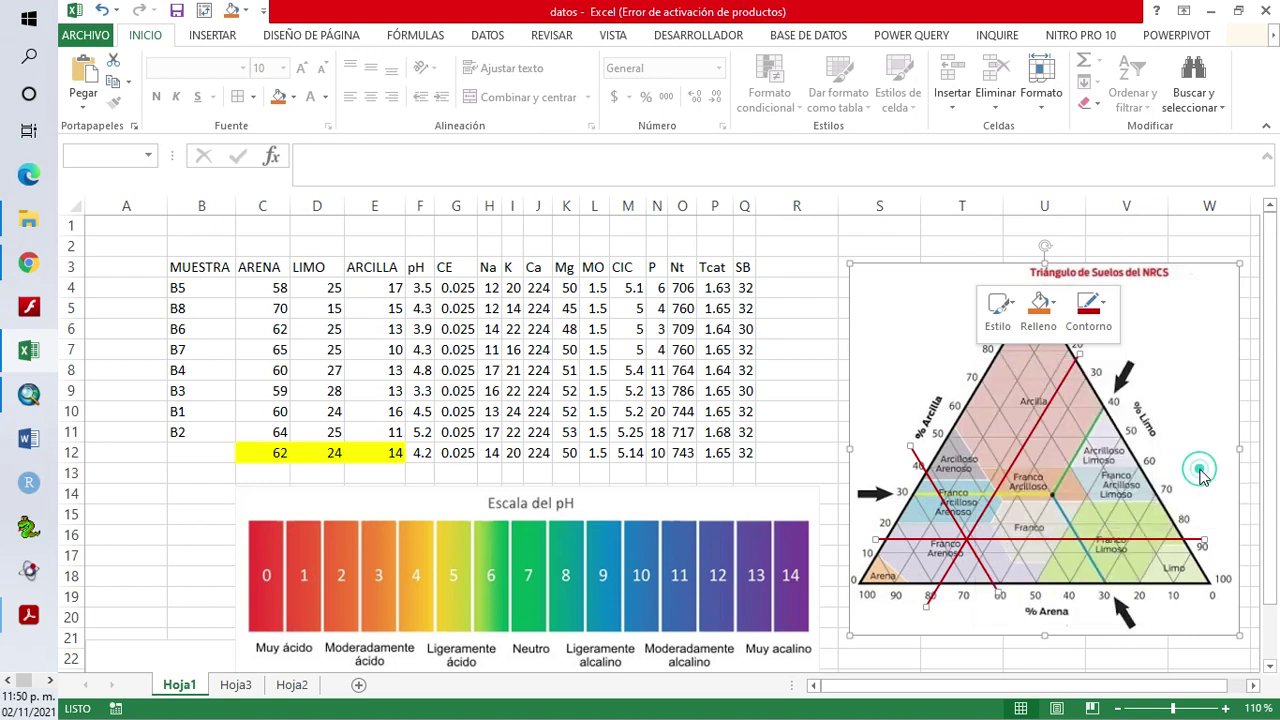
right_click(873, 323)
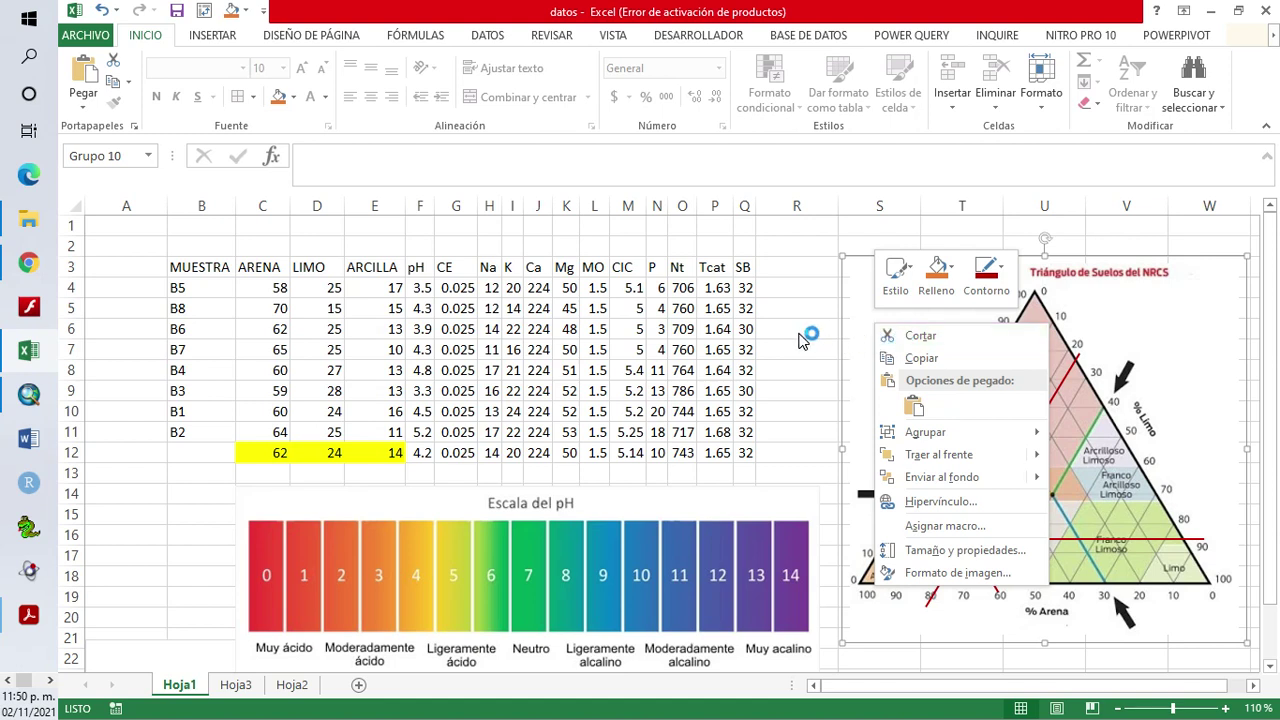
left_click(880, 368)
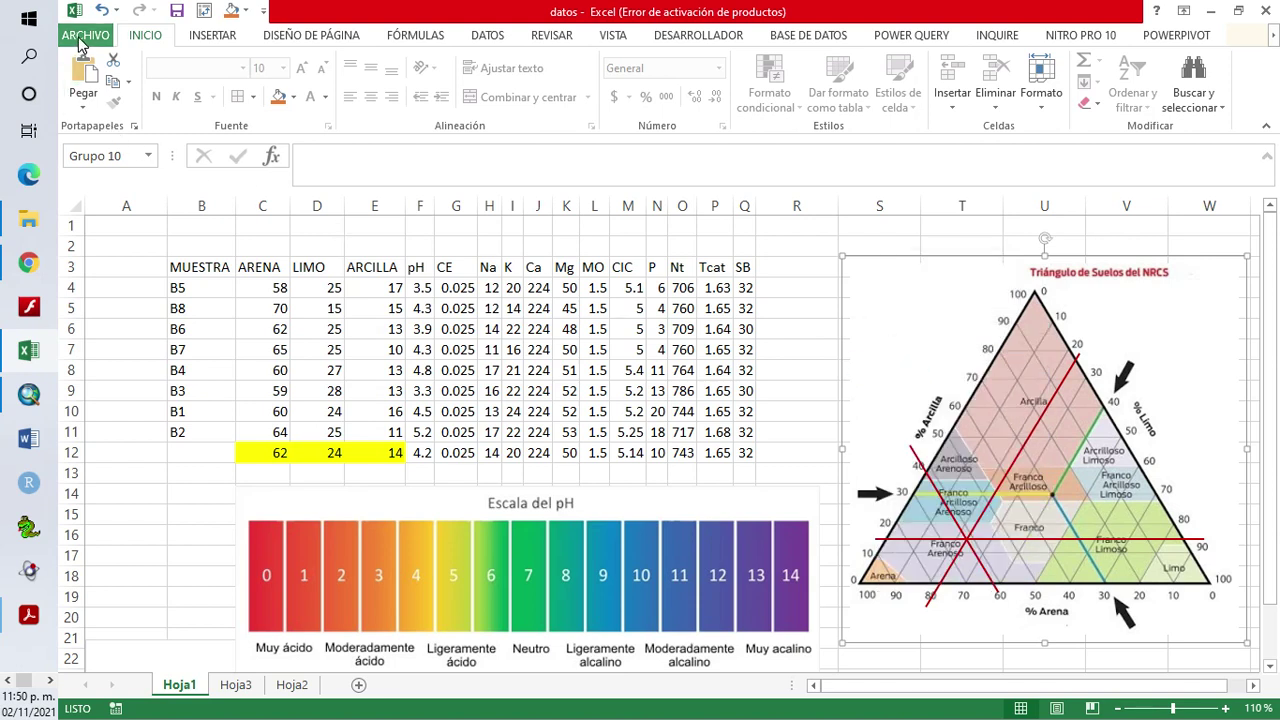
Switch to Paint and paste the copied soil triangle into a blank image
left_click(47, 688)
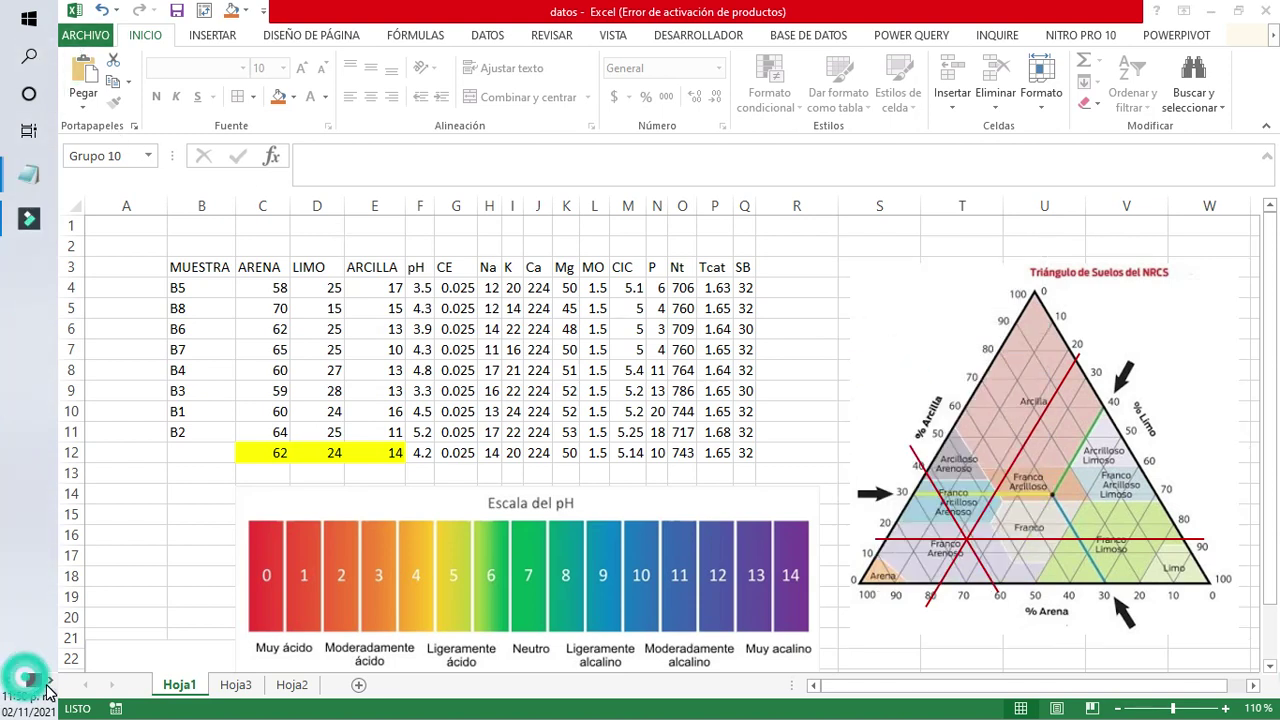
left_click(30, 62)
left_click(254, 590)
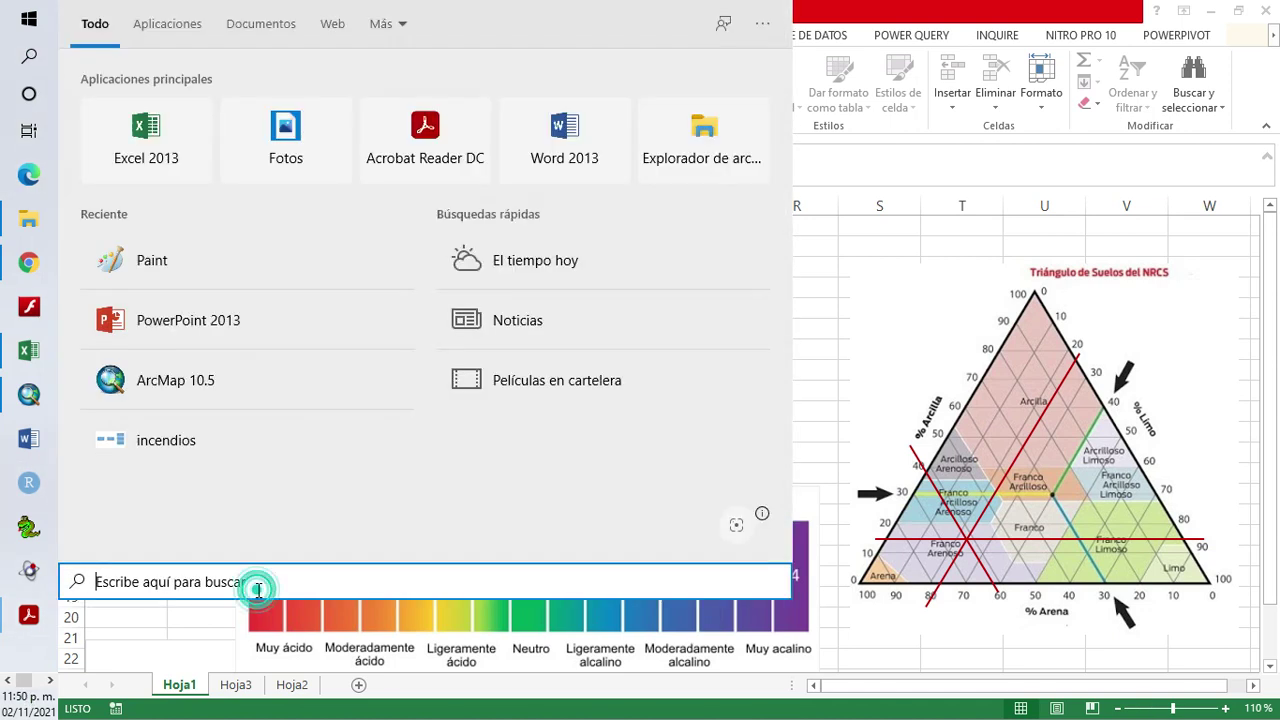
type("pain")
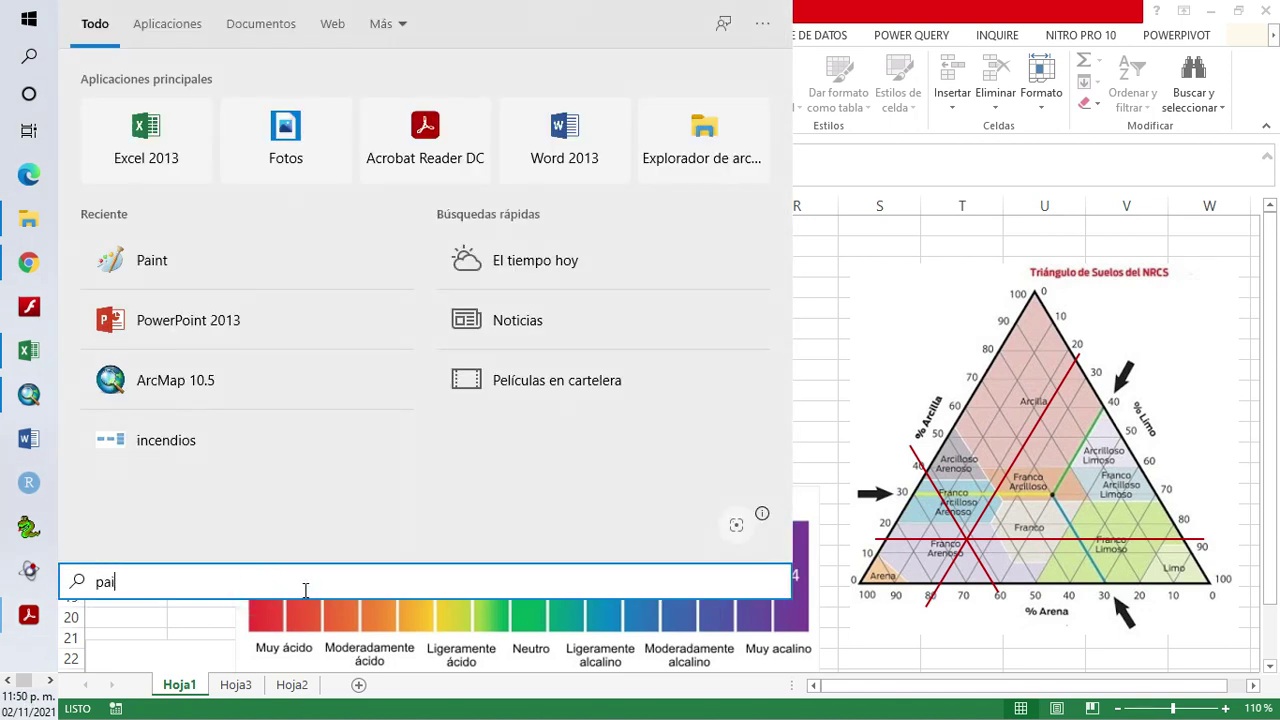
left_click(163, 115)
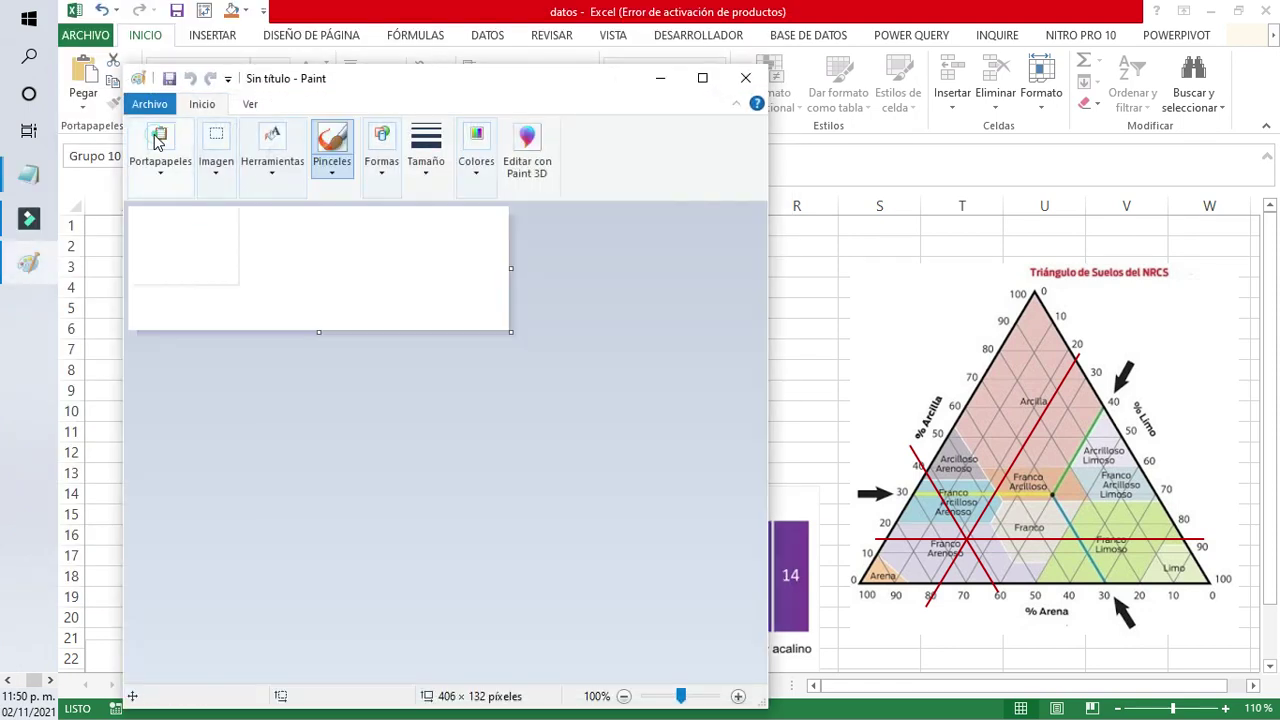
left_click(160, 148)
left_click(156, 242)
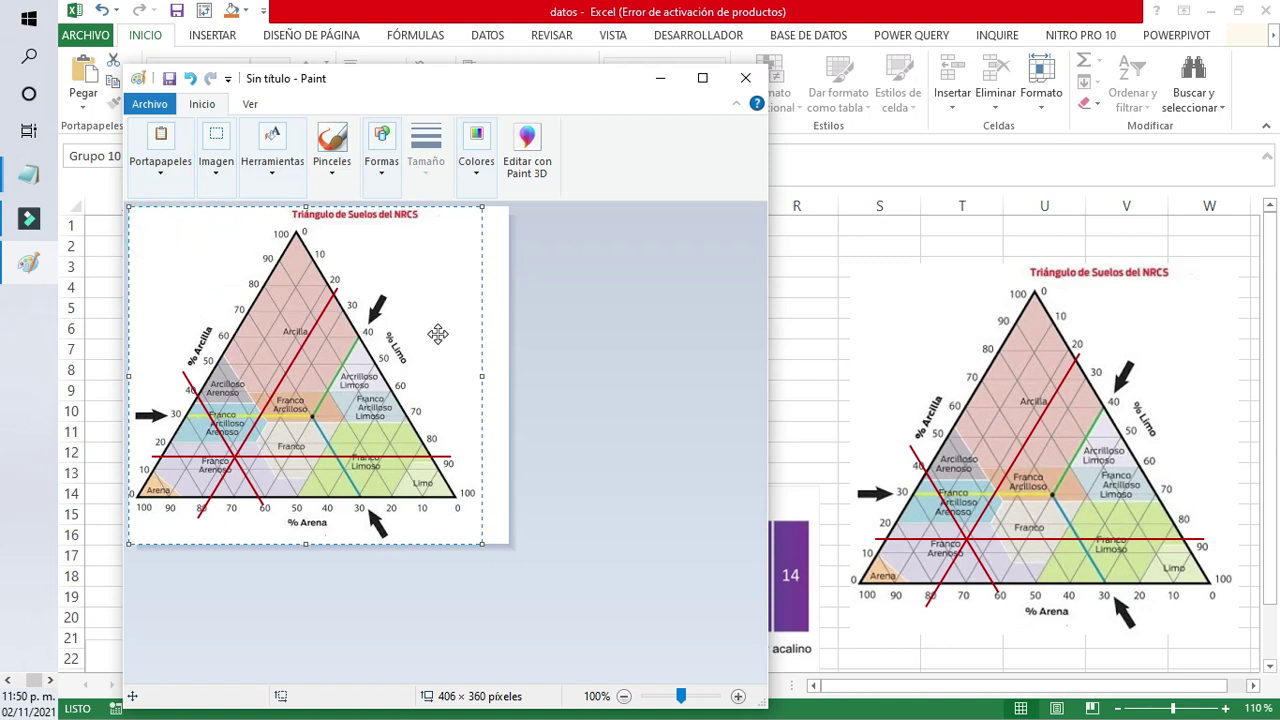
Trim the spare canvas width beside the pasted triangle so the image measures 379 × 360 pixels
left_click(506, 330)
left_click_drag(514, 379, 484, 378)
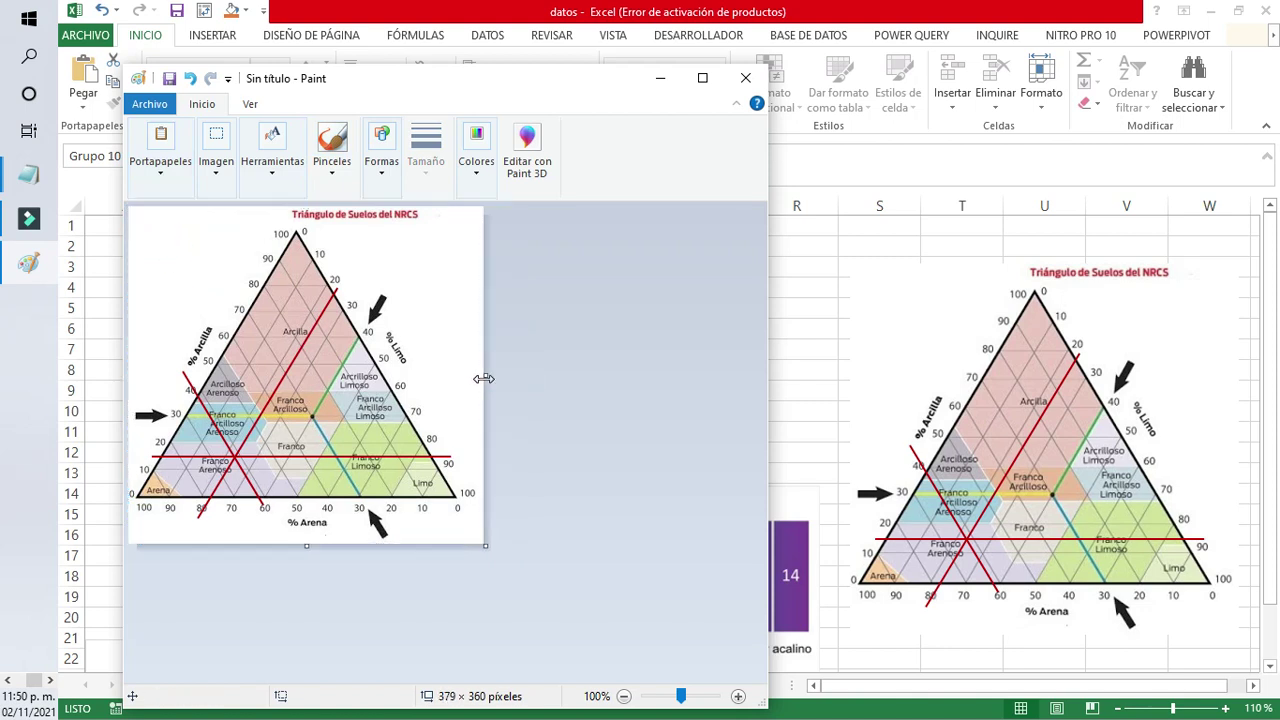
left_click(579, 467)
Save the triangle image as a PNG named triangulo in the PRACT5 folder and close Paint
left_click(149, 104)
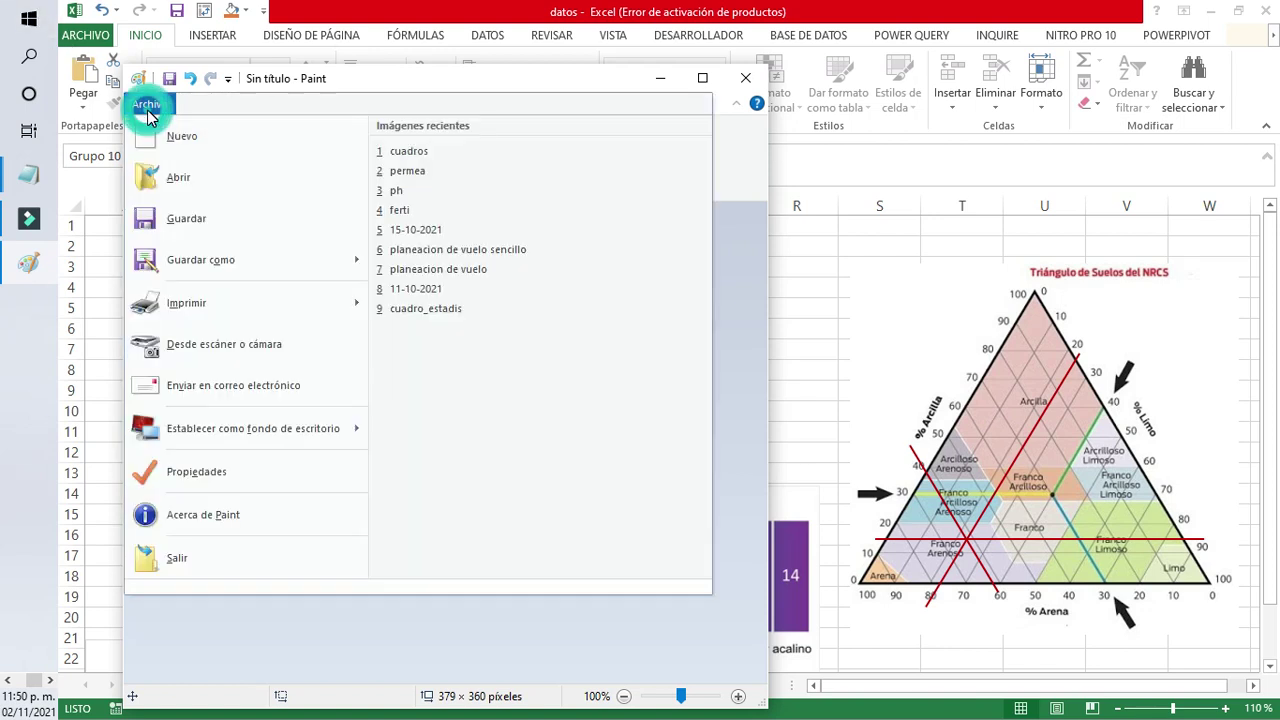
left_click(243, 271)
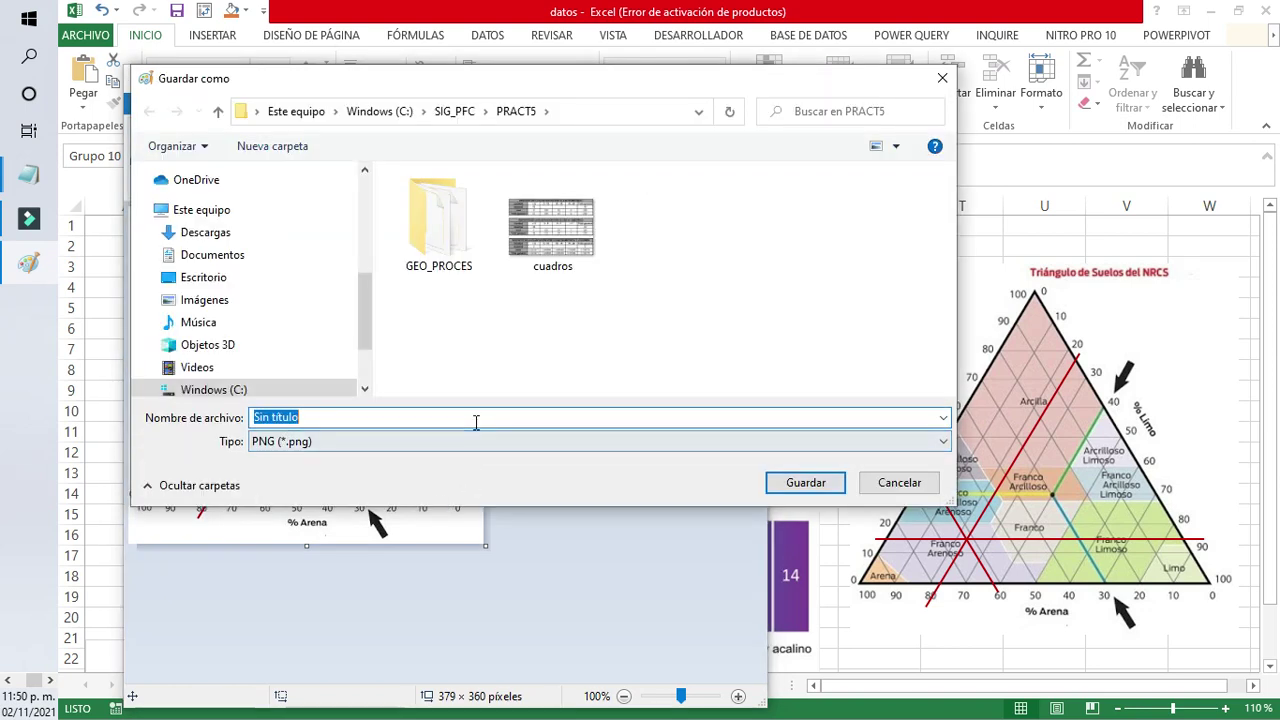
type("triang")
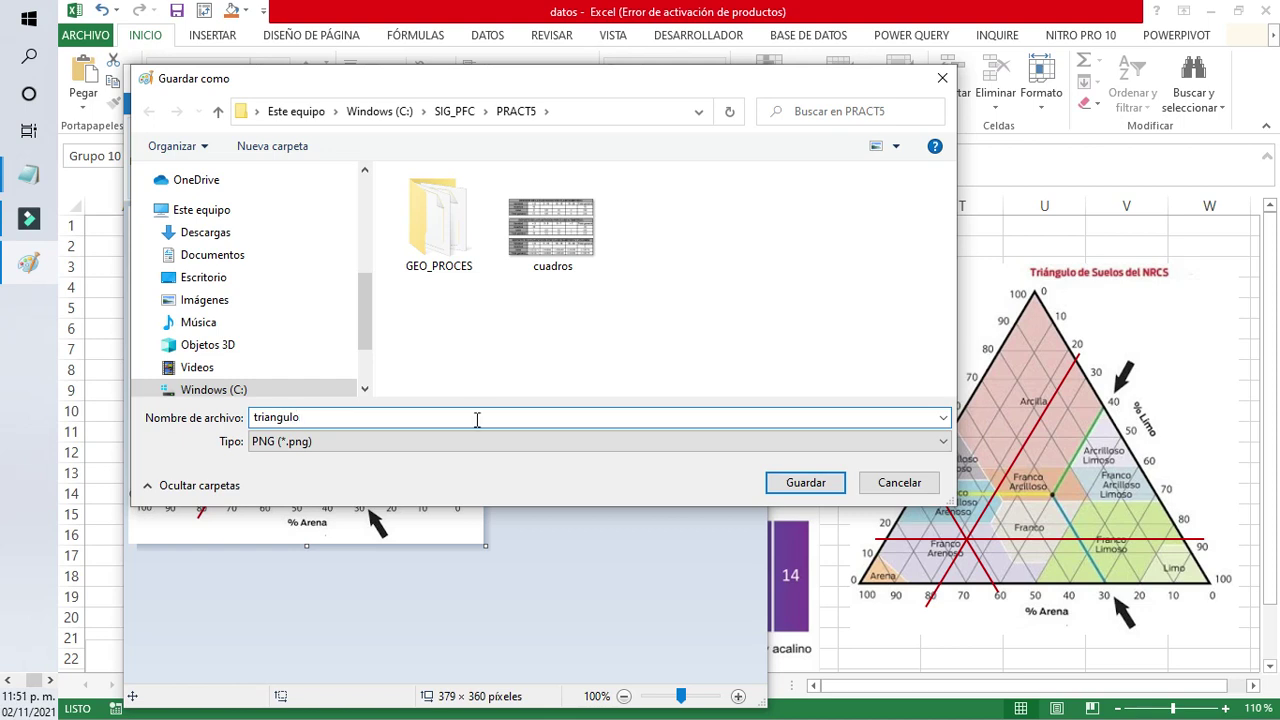
left_click(838, 483)
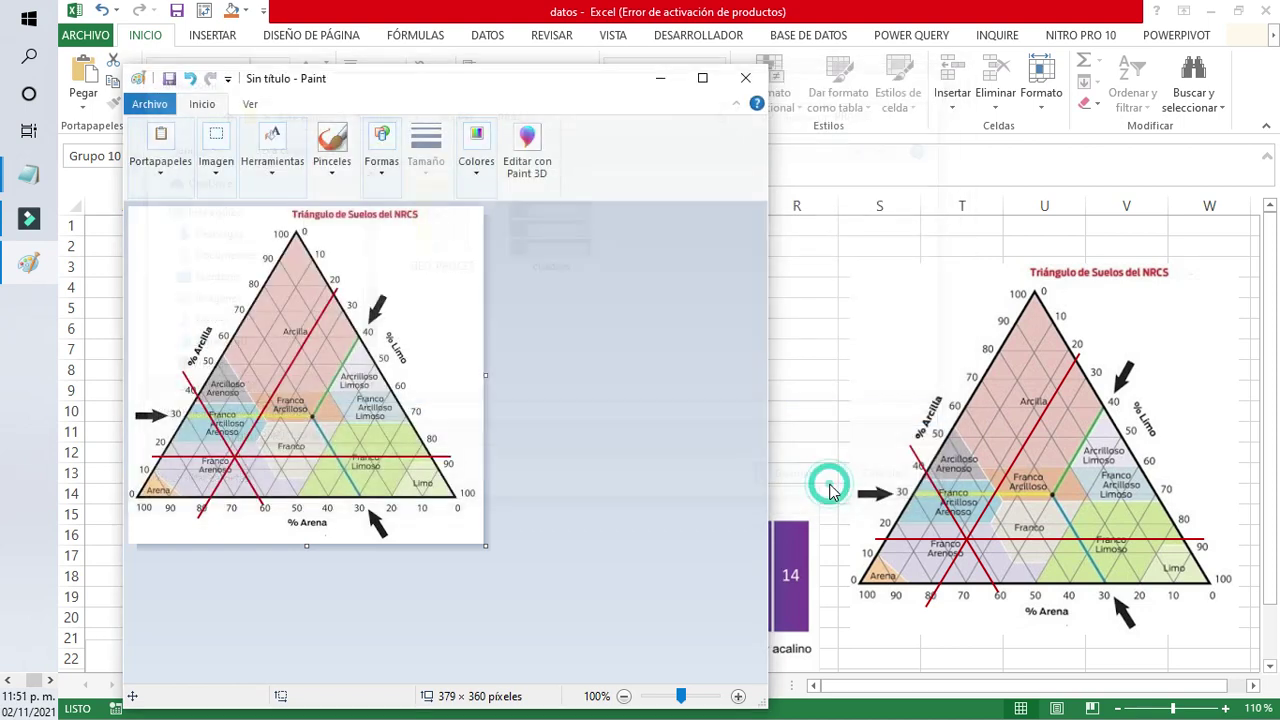
left_click(746, 80)
Switch to ArcMap and insert the triangulo picture from the PRACT5 folder into the layout
left_click(29, 394)
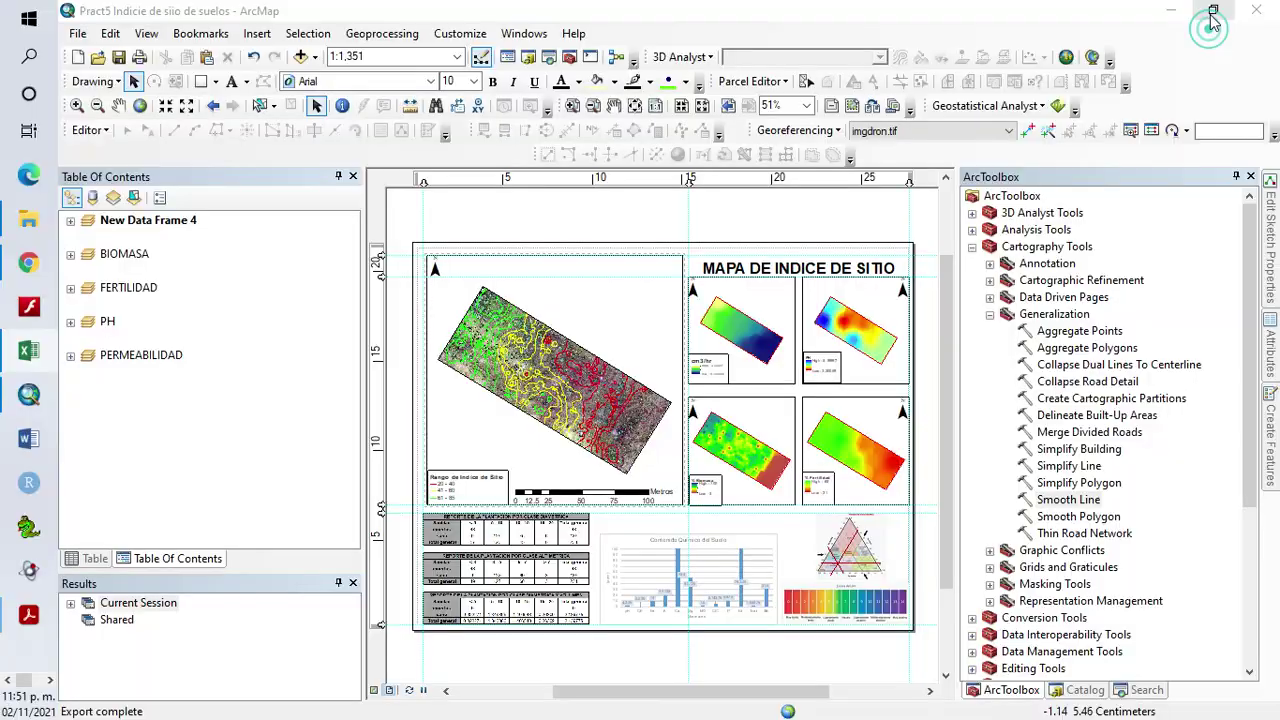
left_click(257, 33)
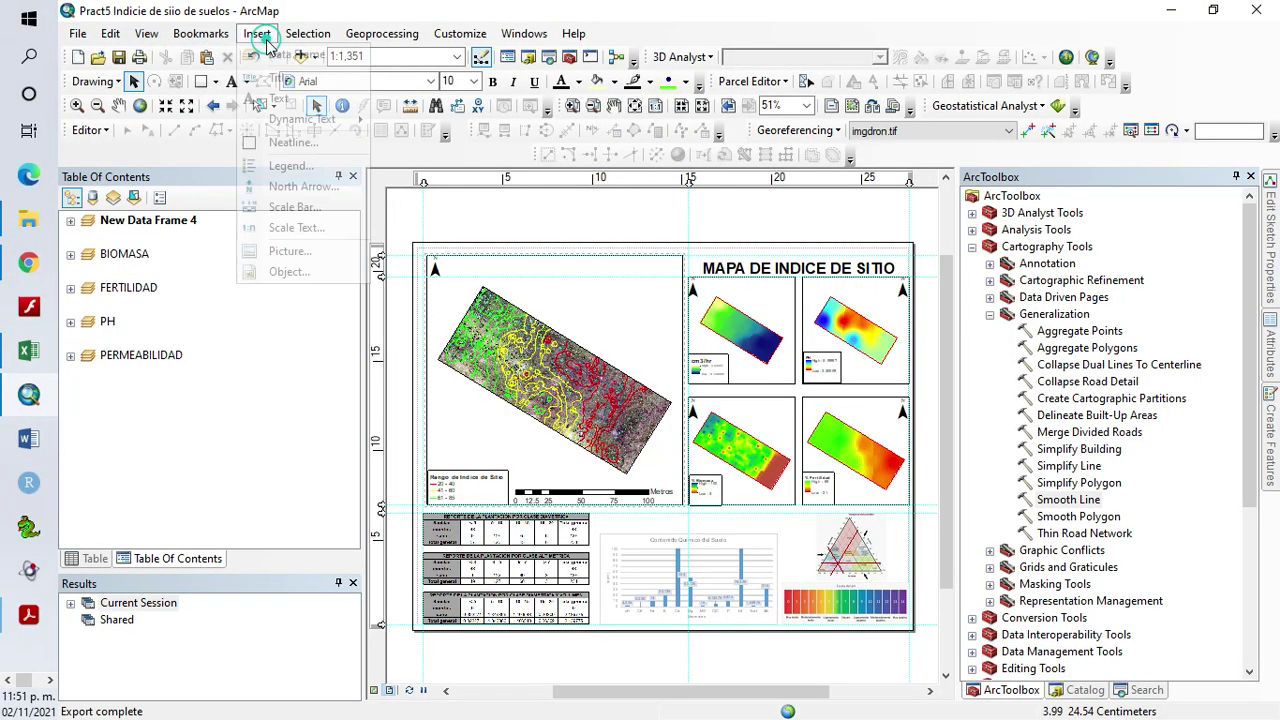
left_click(290, 251)
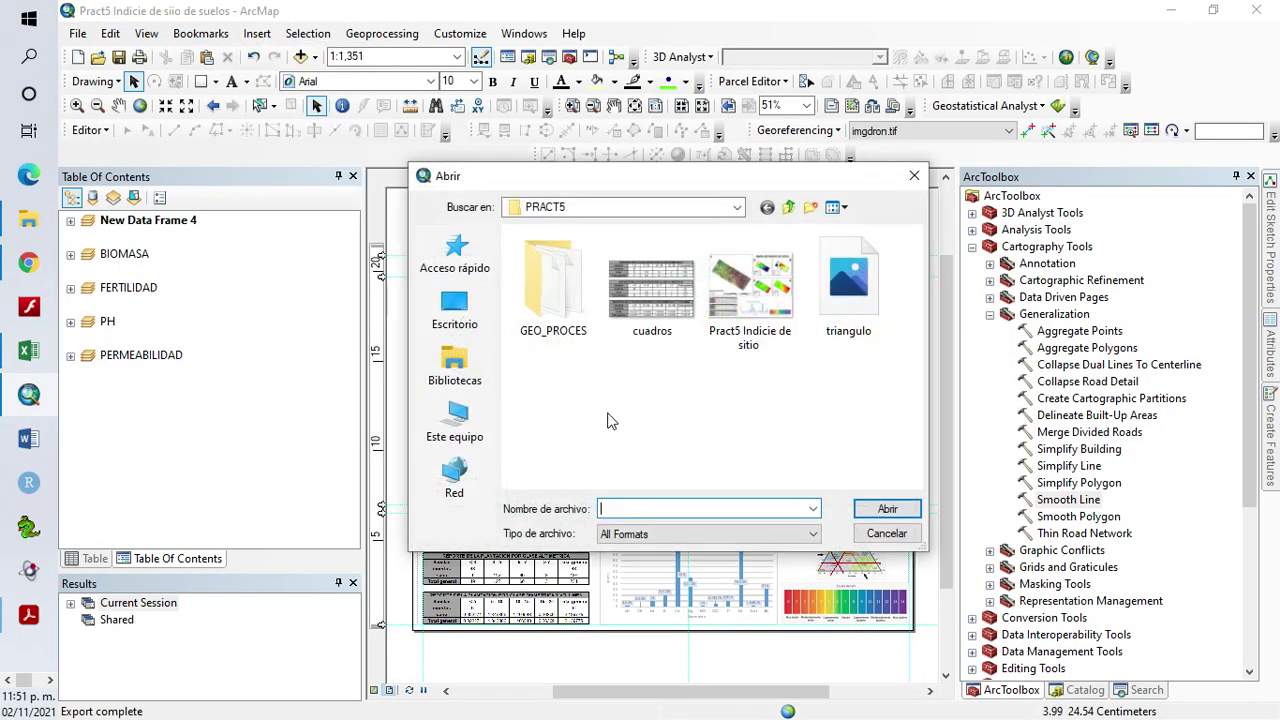
left_click(848, 285)
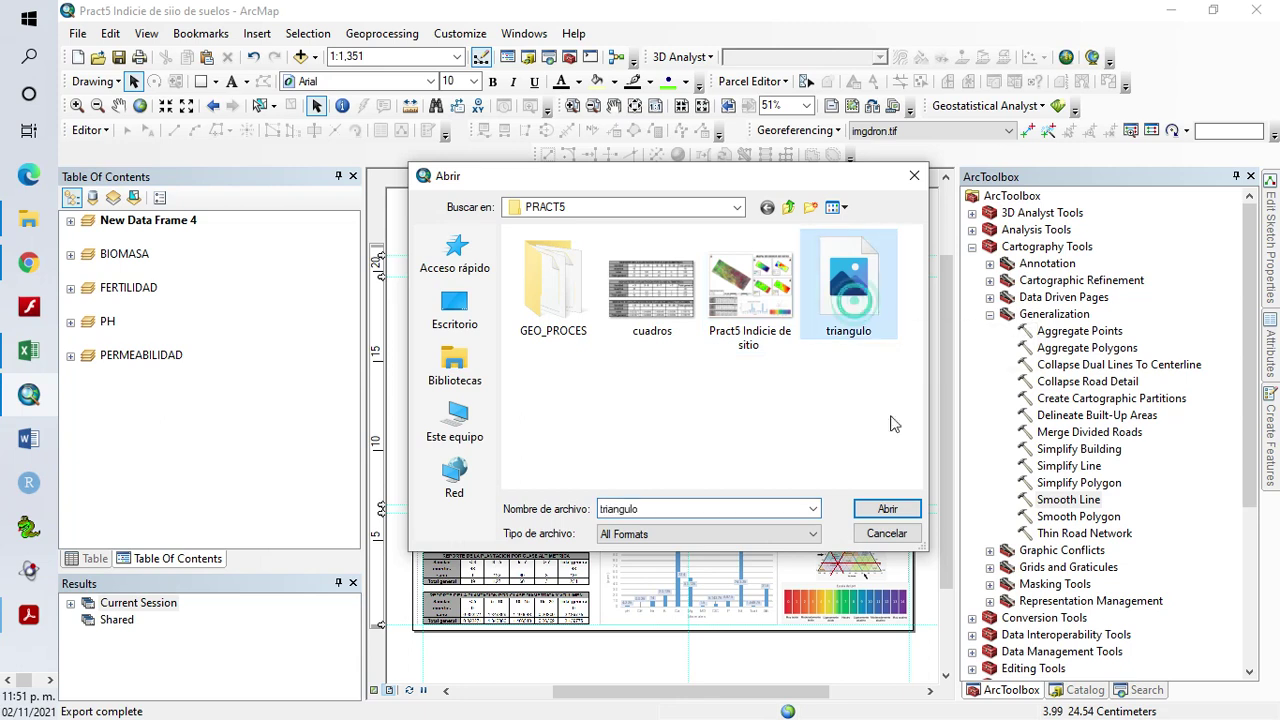
left_click(887, 509)
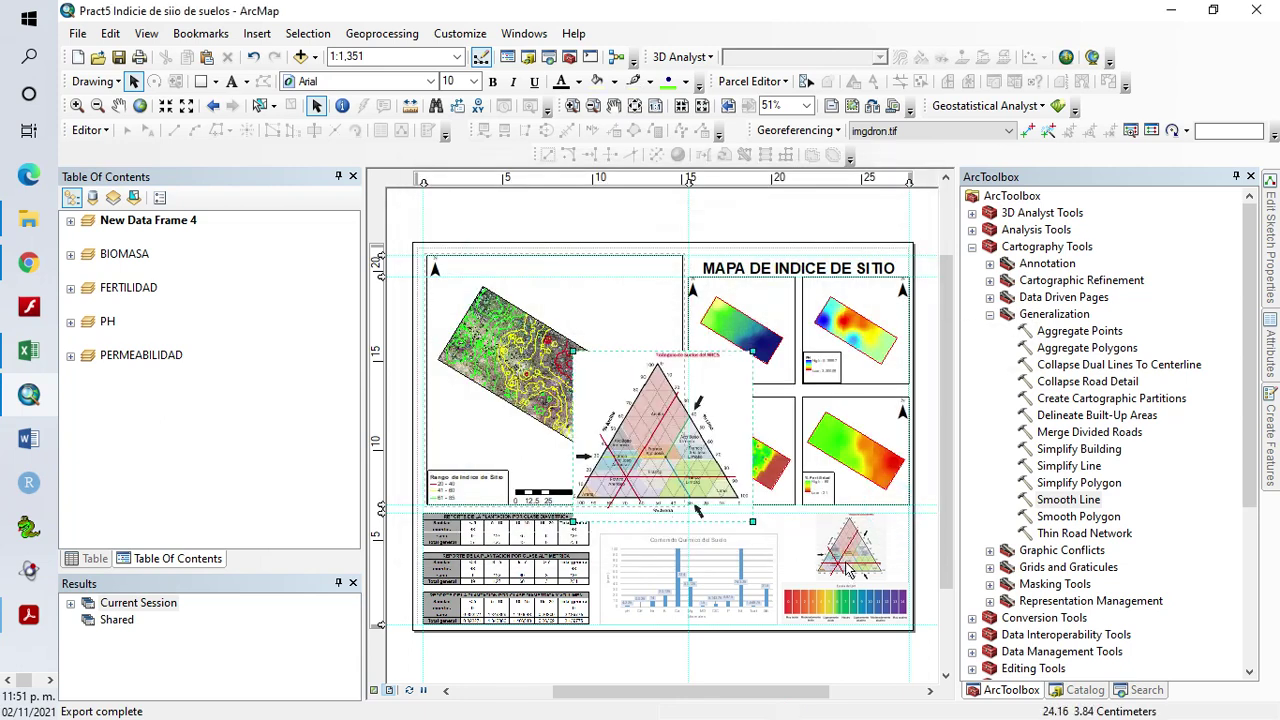
Make the inserted triangle picture the same size as the old pasted triangle and replace the old one with it above the pH scale
left_click(845, 558)
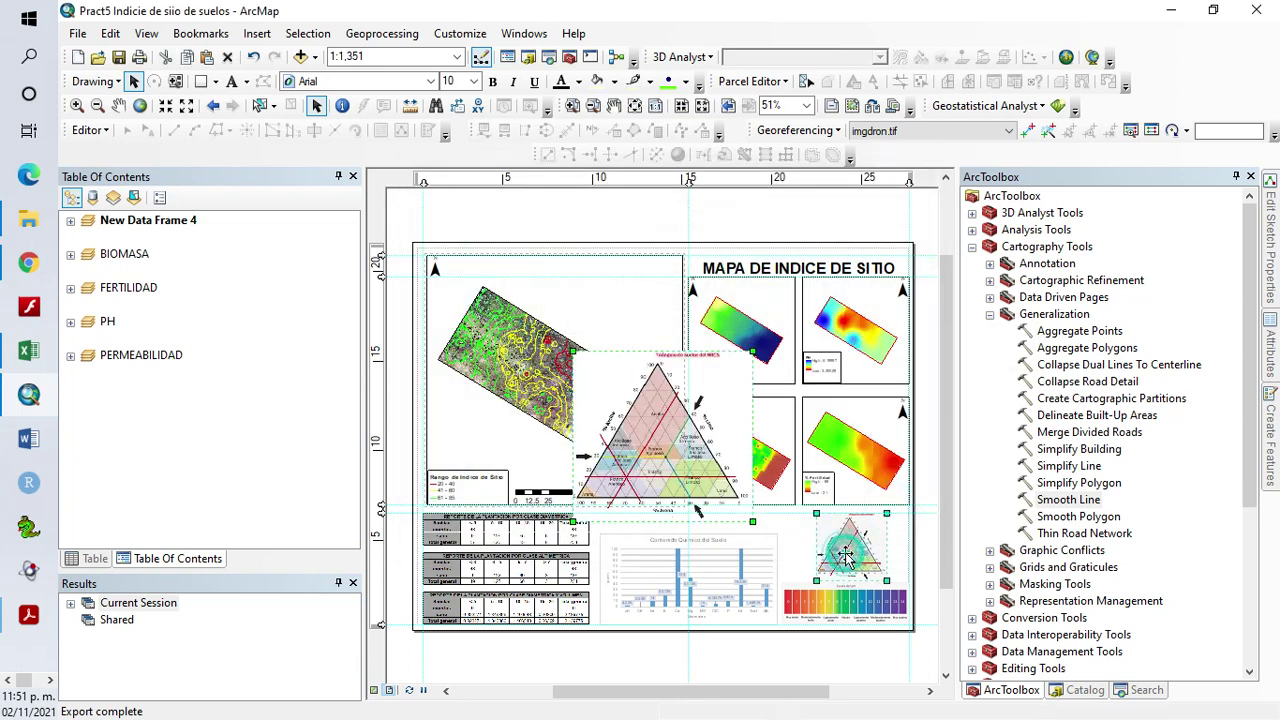
right_click(693, 453)
mouse_move(790, 395)
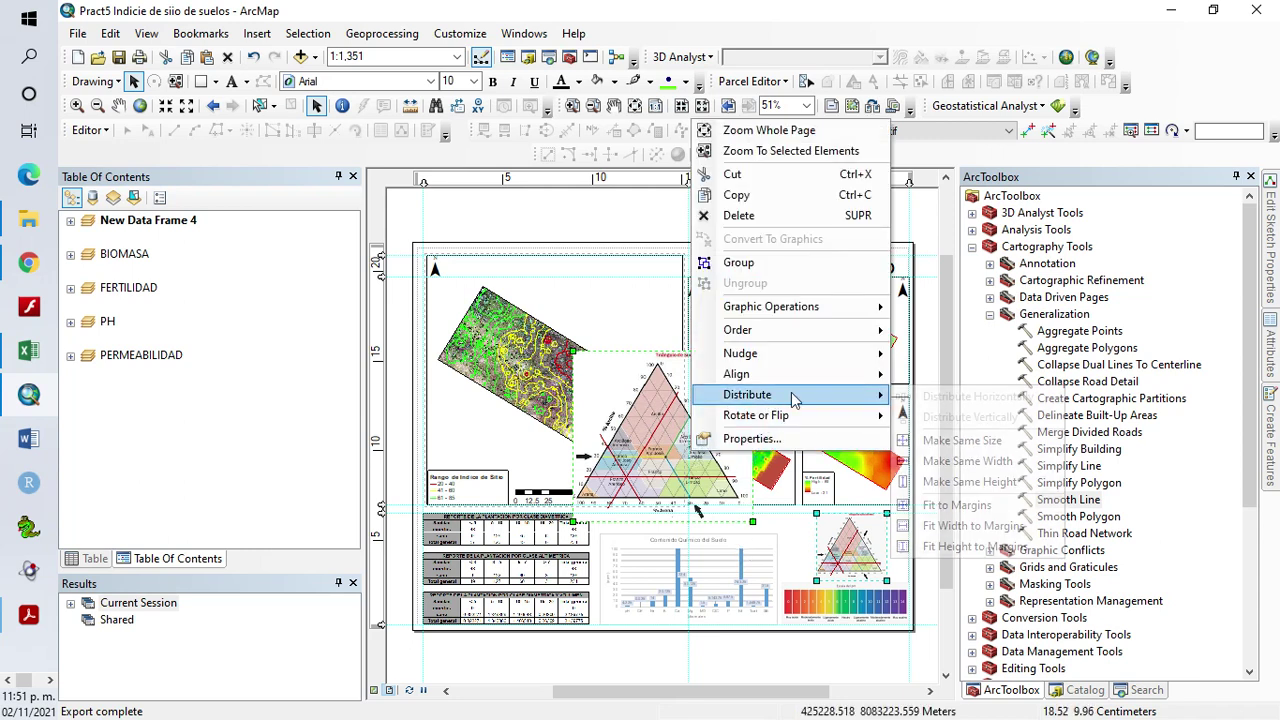
left_click(962, 440)
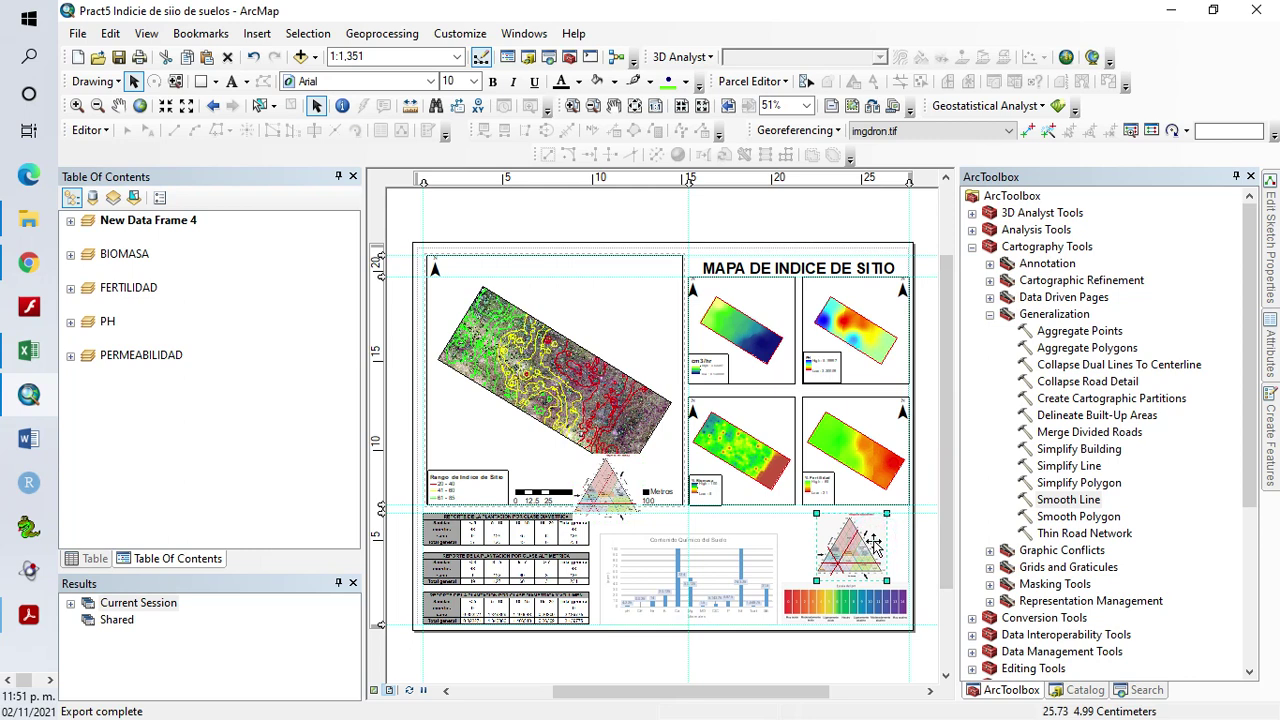
left_click_drag(873, 543, 626, 491)
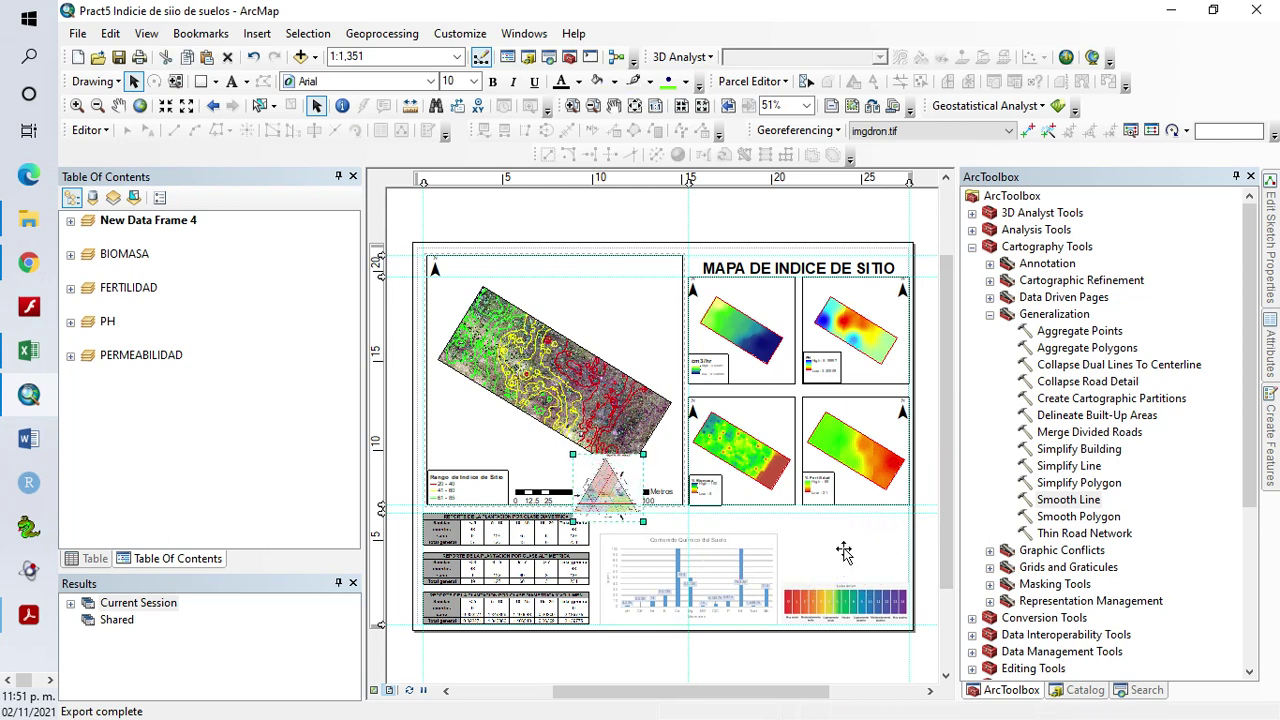
key("ctrl+z")
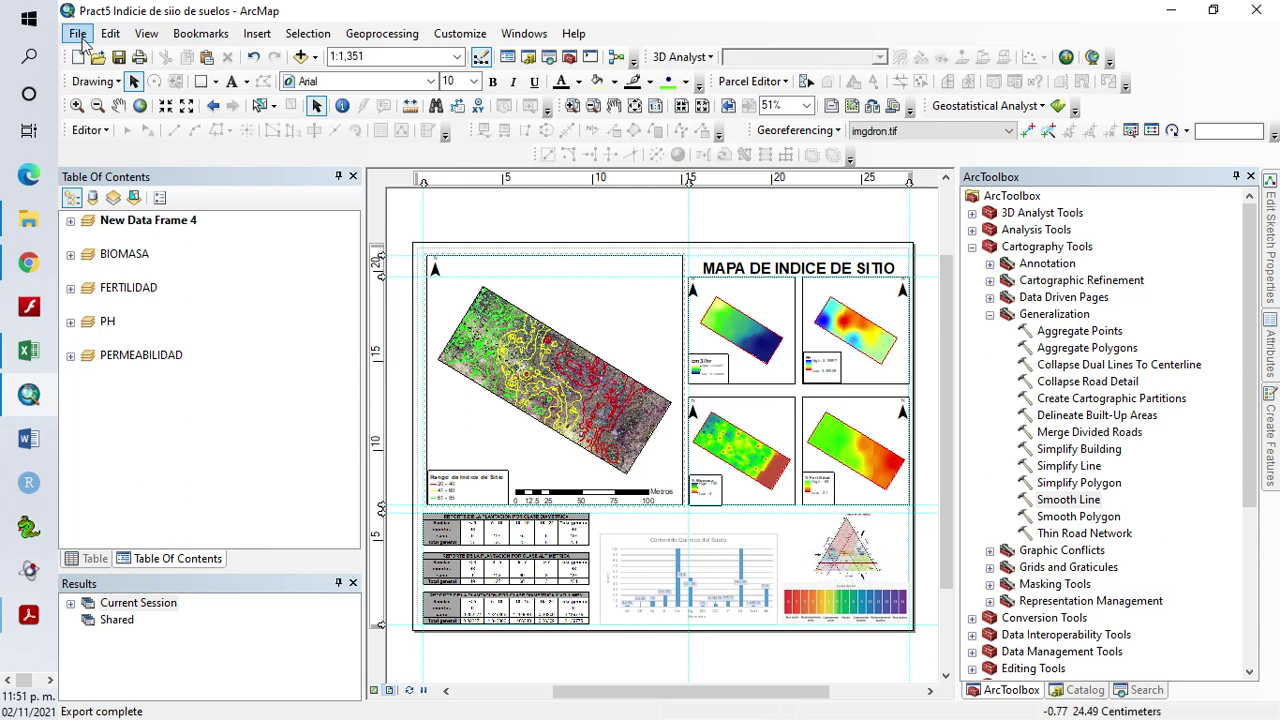
Export the map layout as a JPEG in PRACT5, overwriting the existing Pract5 Indicie de sitio image
left_click(78, 34)
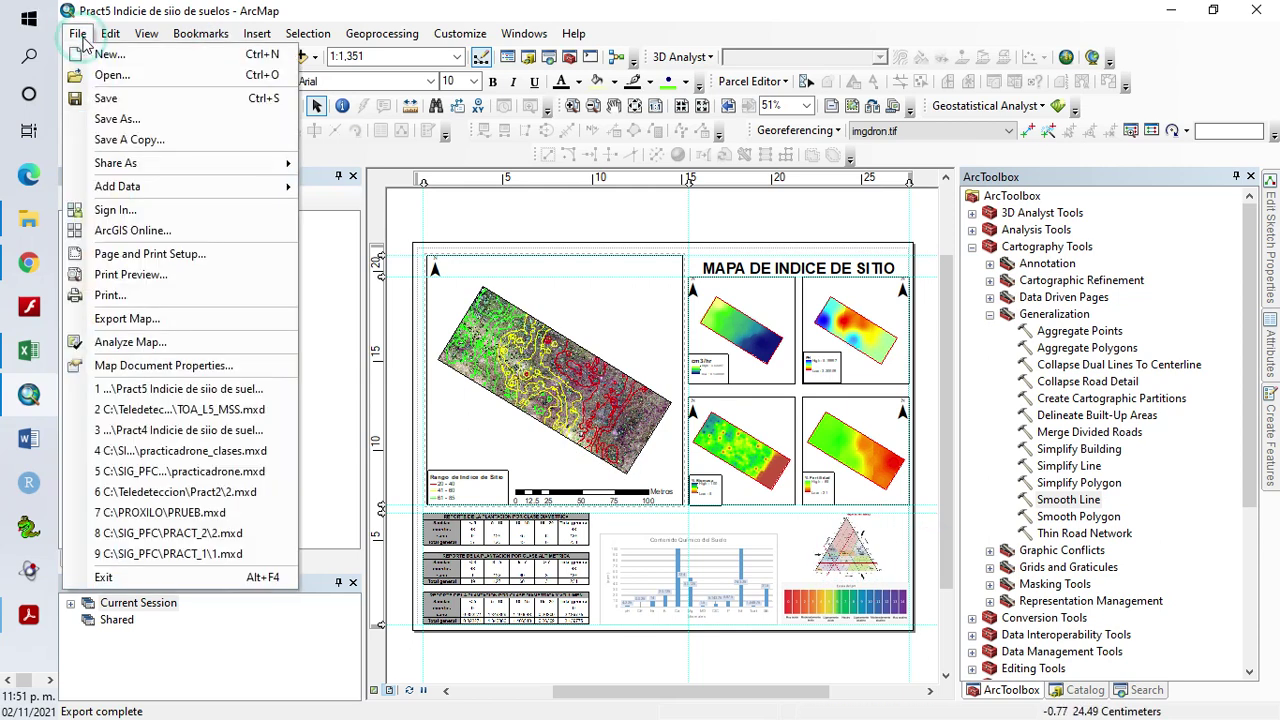
left_click(155, 319)
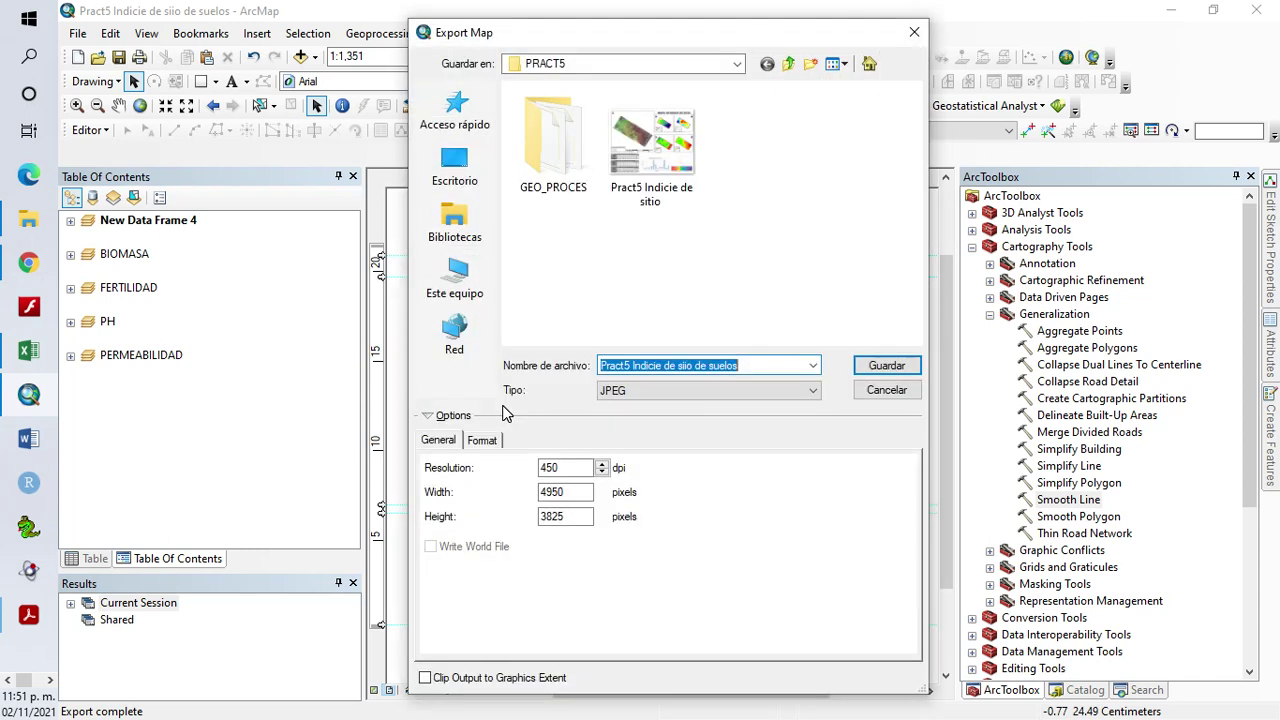
left_click(668, 155)
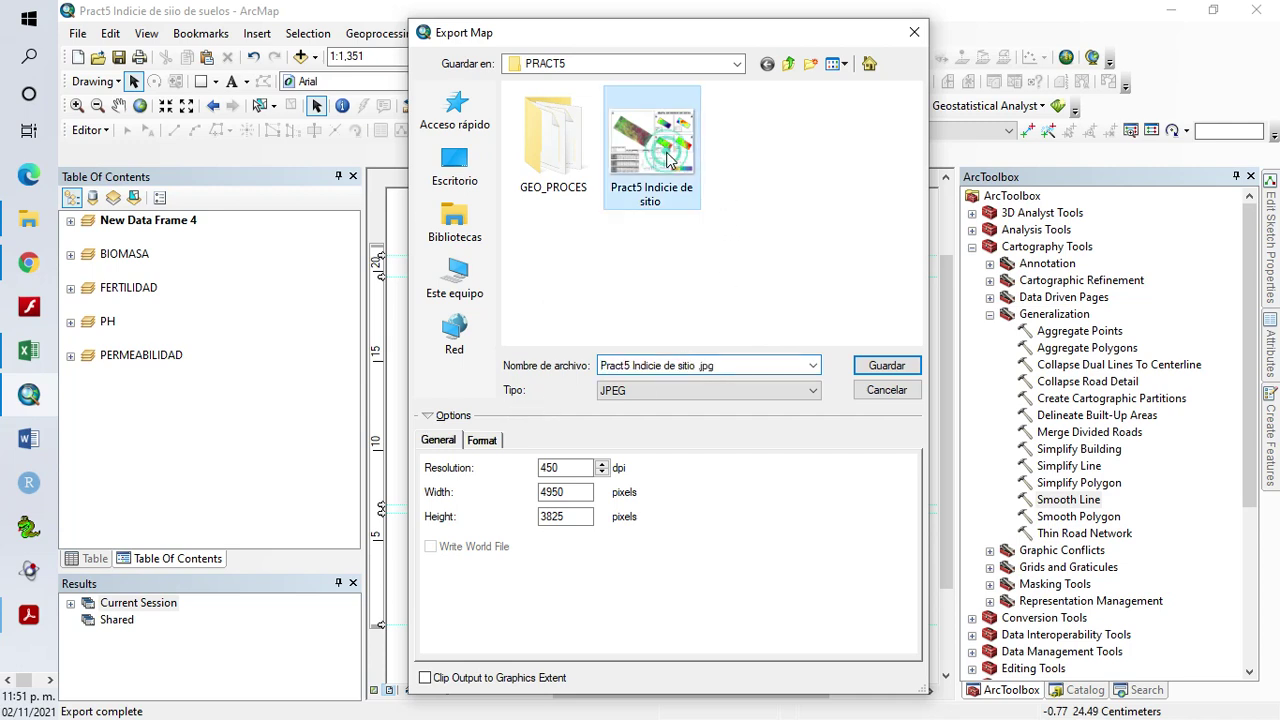
left_click(895, 367)
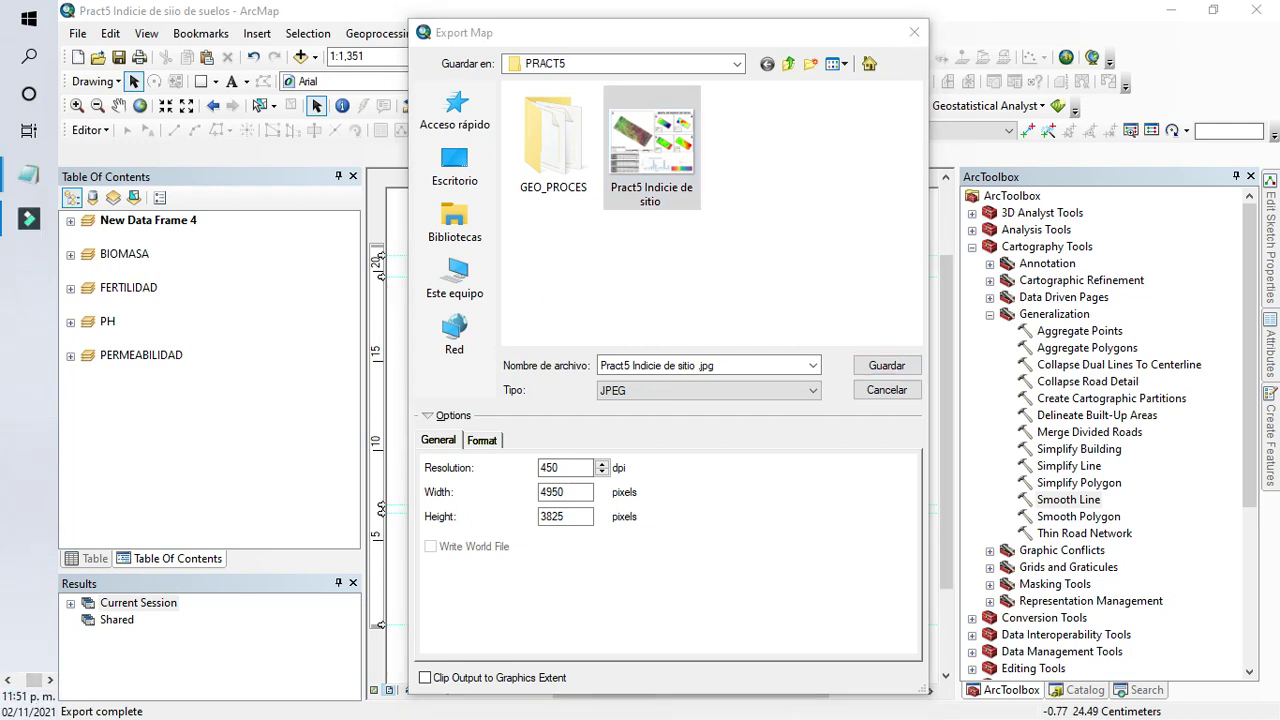
left_click(905, 367)
left_click(709, 371)
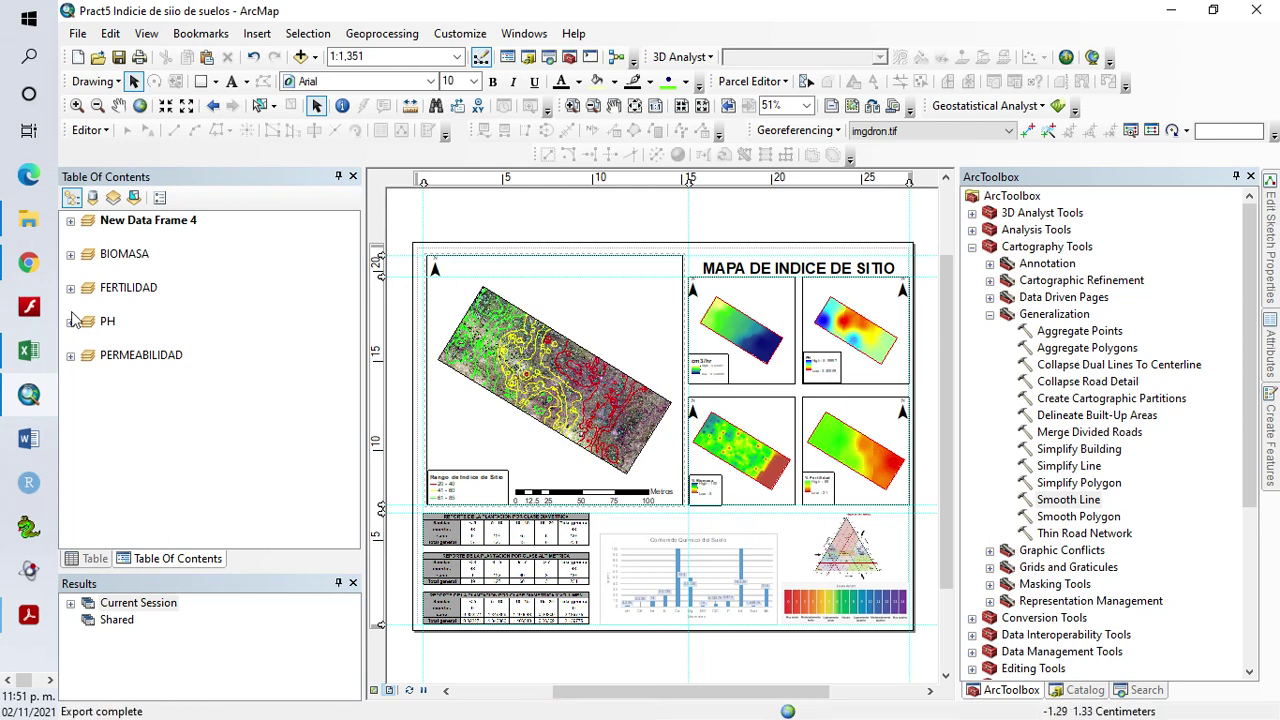
Switch to the PRACT5 folder in File Explorer and open the exported Pract5 Indicie de sitio image in Photos
left_click(34, 228)
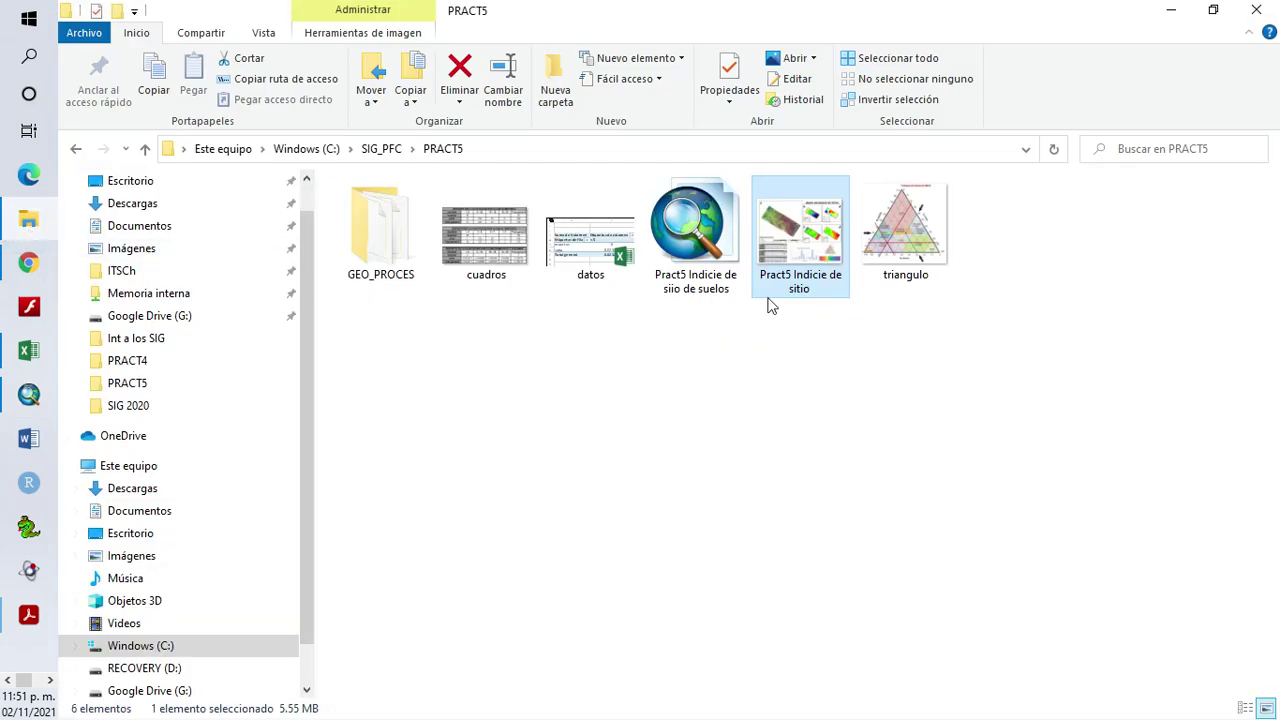
right_click(812, 258)
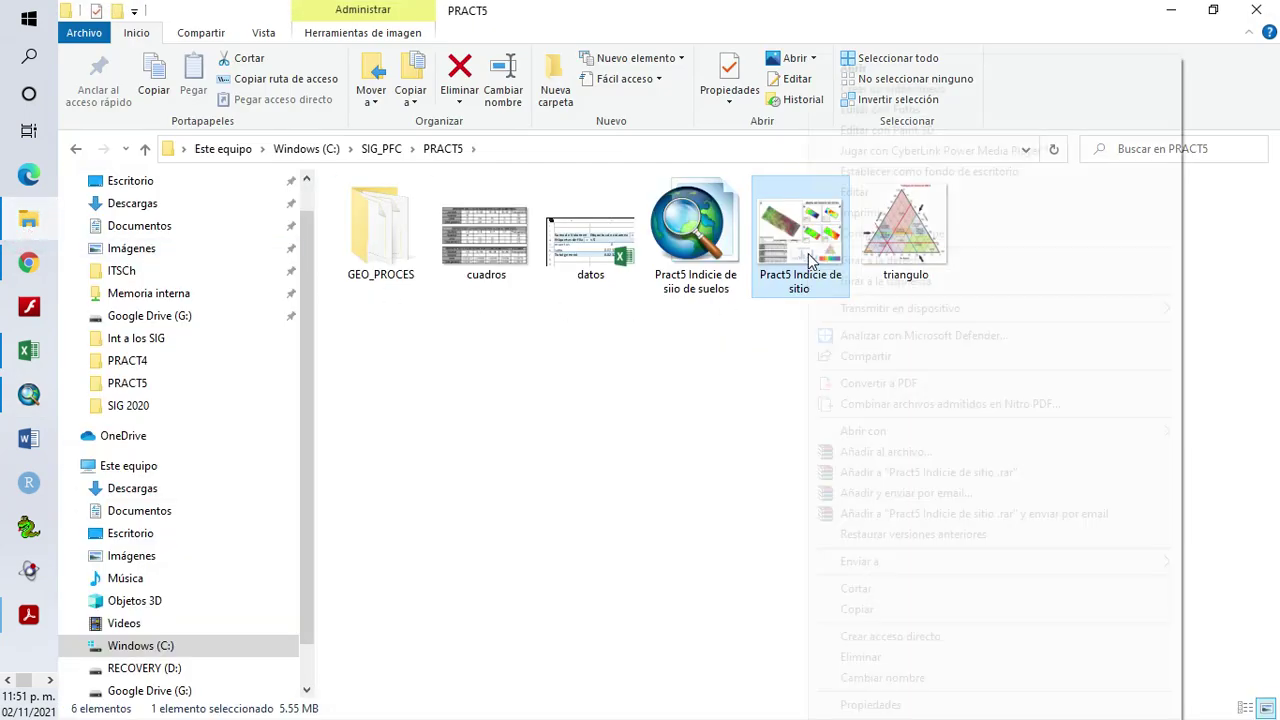
left_click(826, 108)
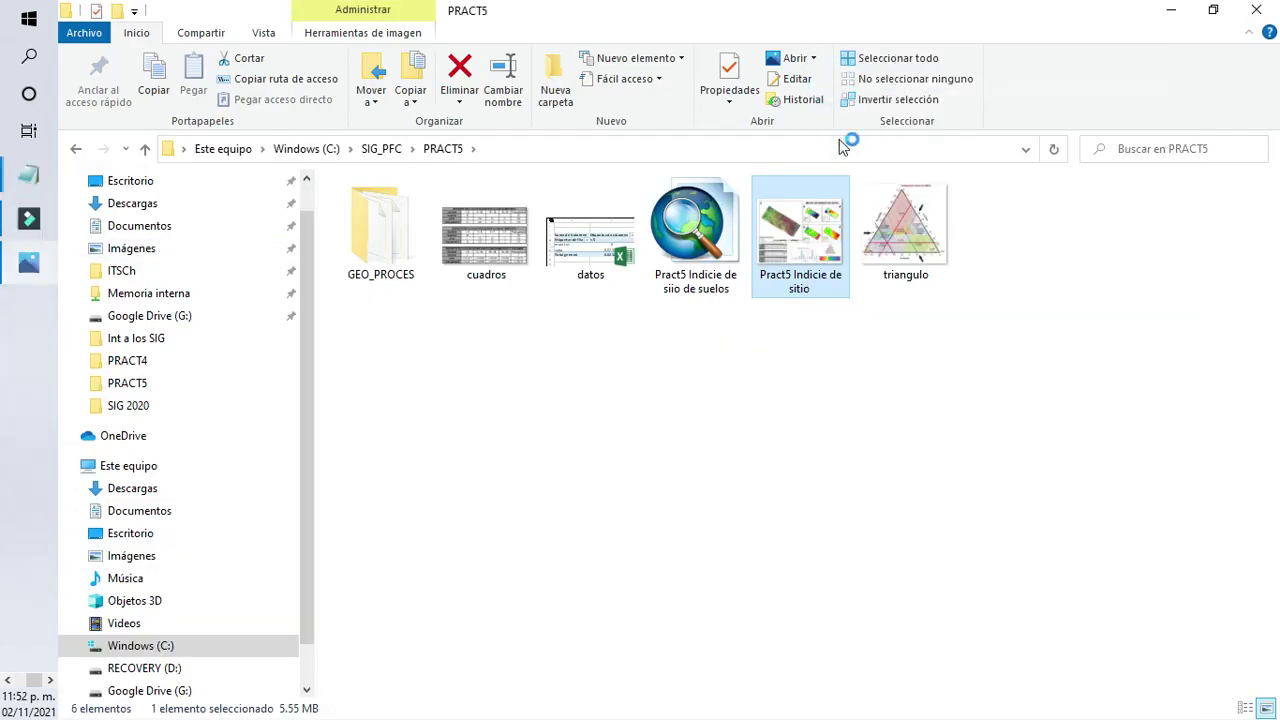
left_click(1260, 12)
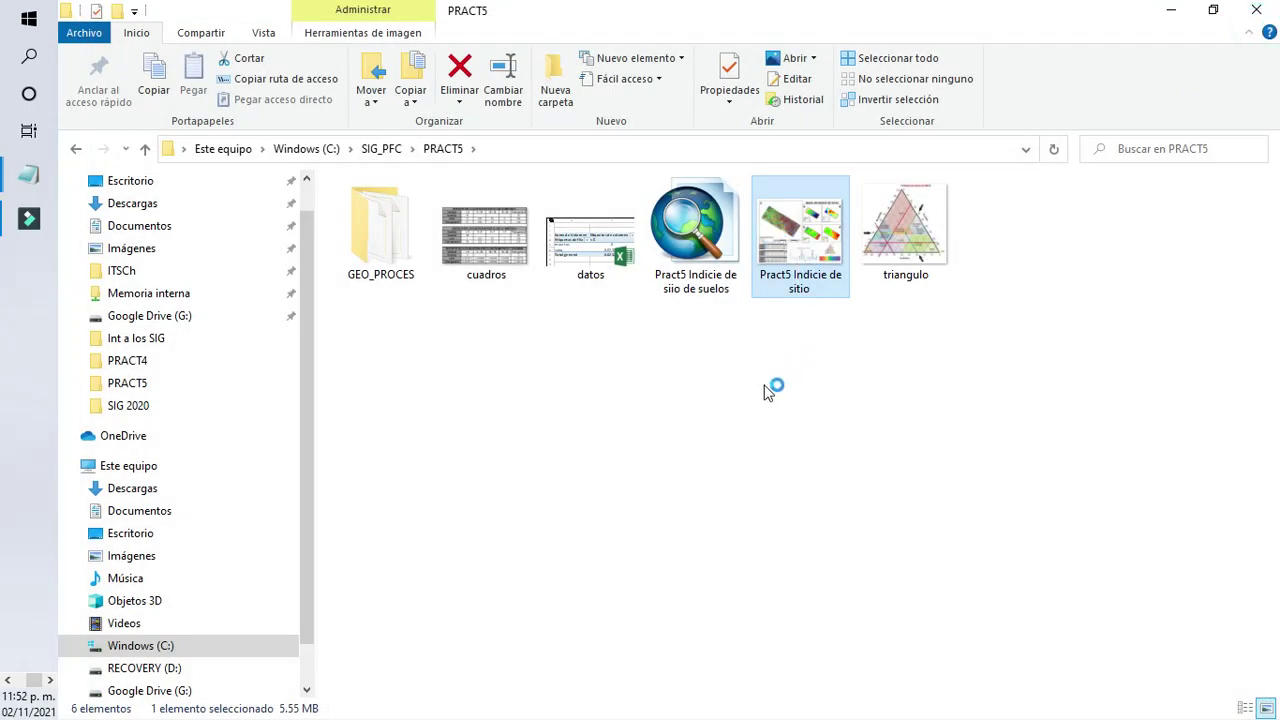
right_click(770, 268)
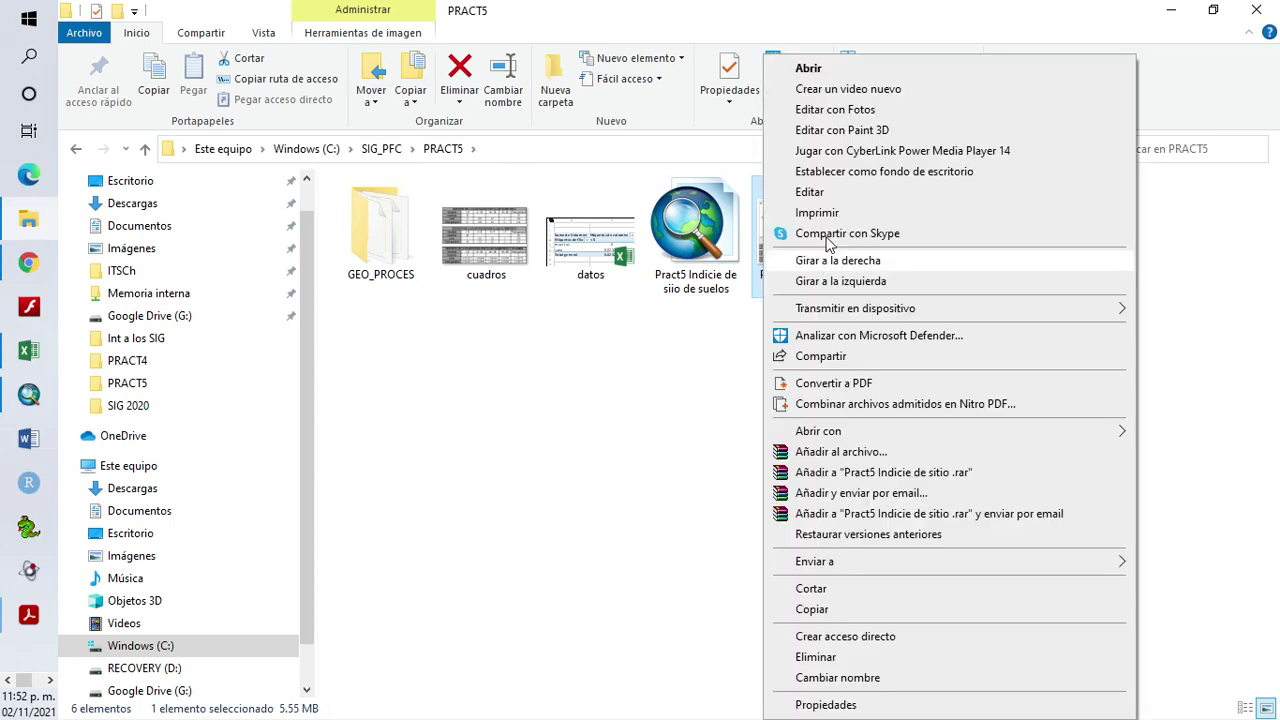
left_click(835, 70)
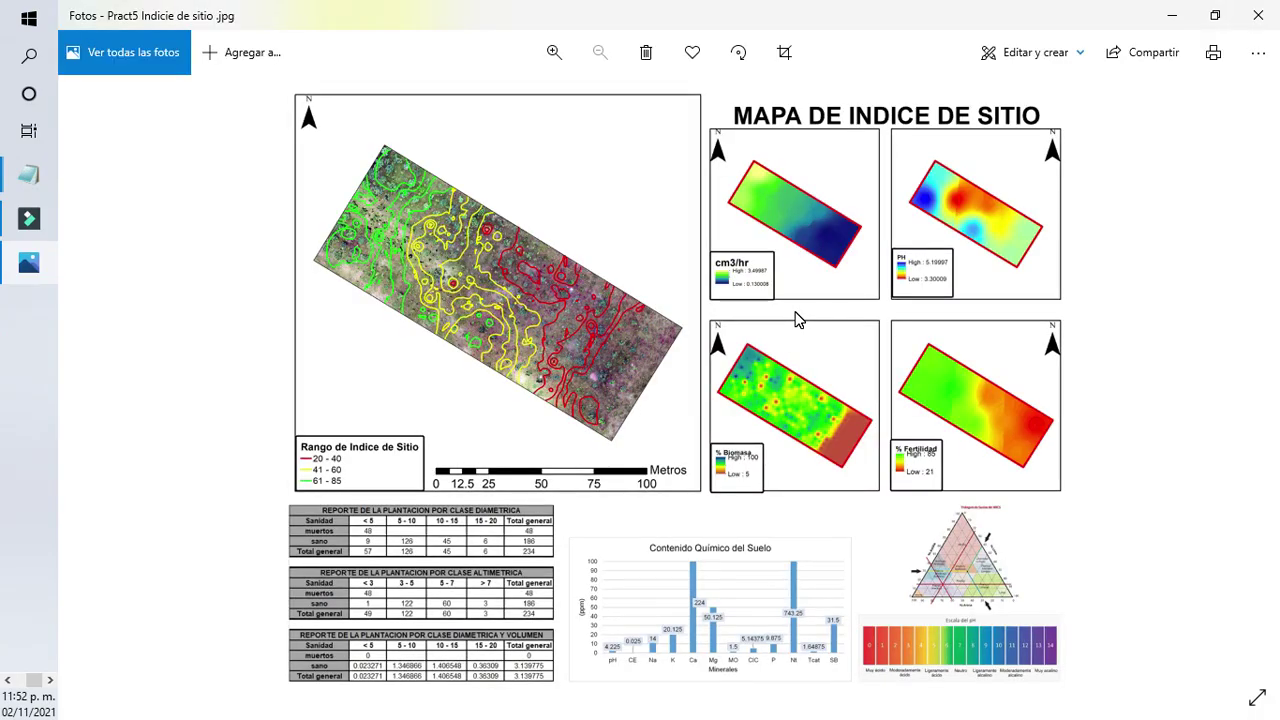
Examine the site index map and the four thematic maps with their legends in the exported image up close
left_click(552, 53)
left_click(552, 53)
left_click(552, 53)
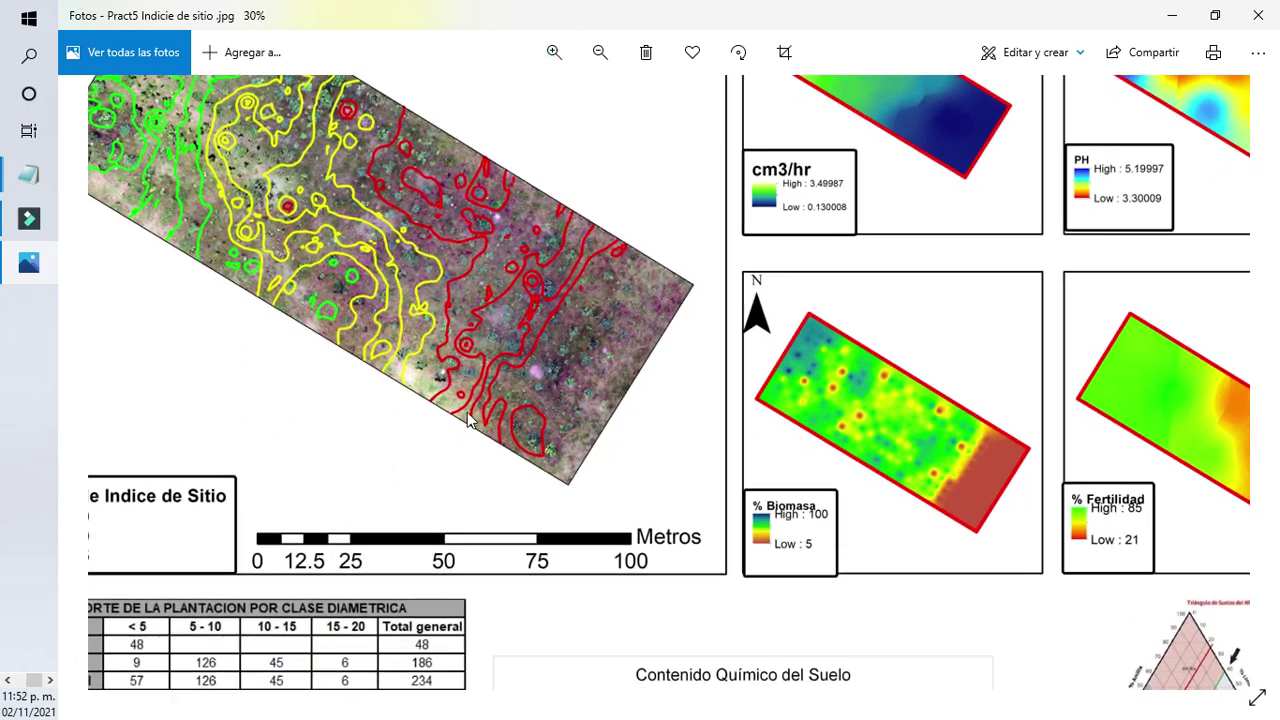
left_click_drag(722, 524, 725, 426)
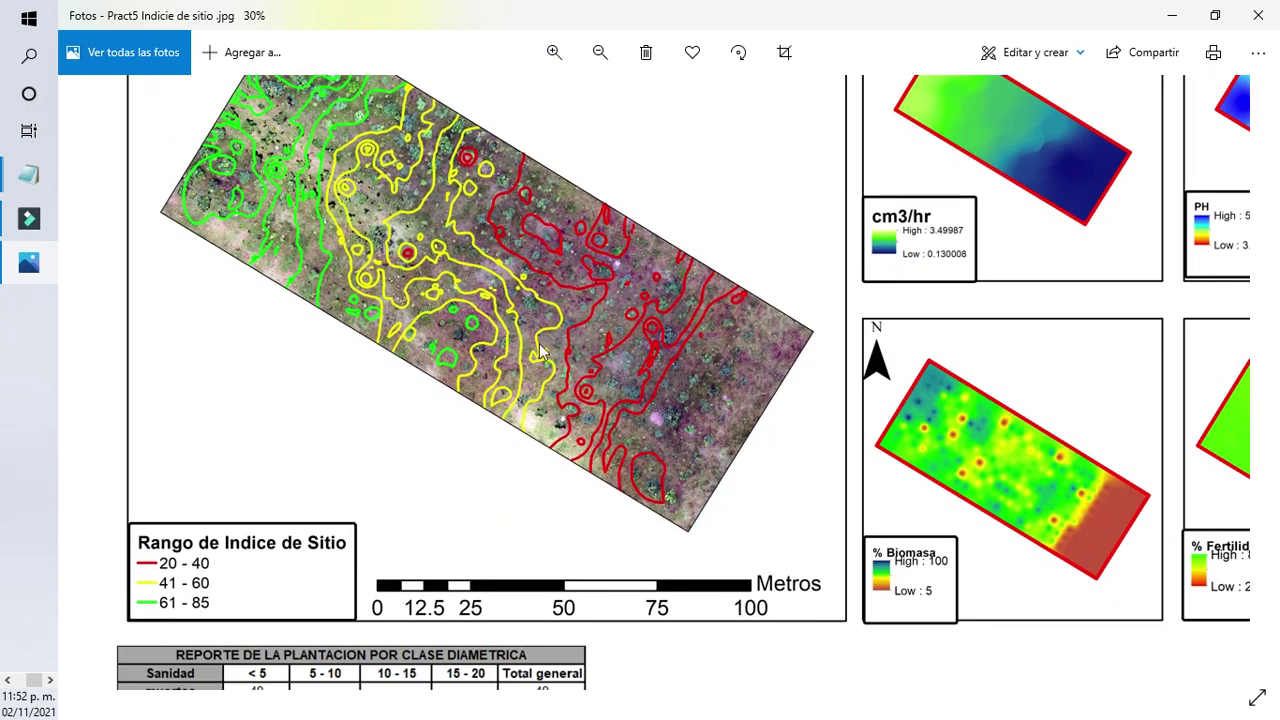
left_click_drag(585, 305, 706, 443)
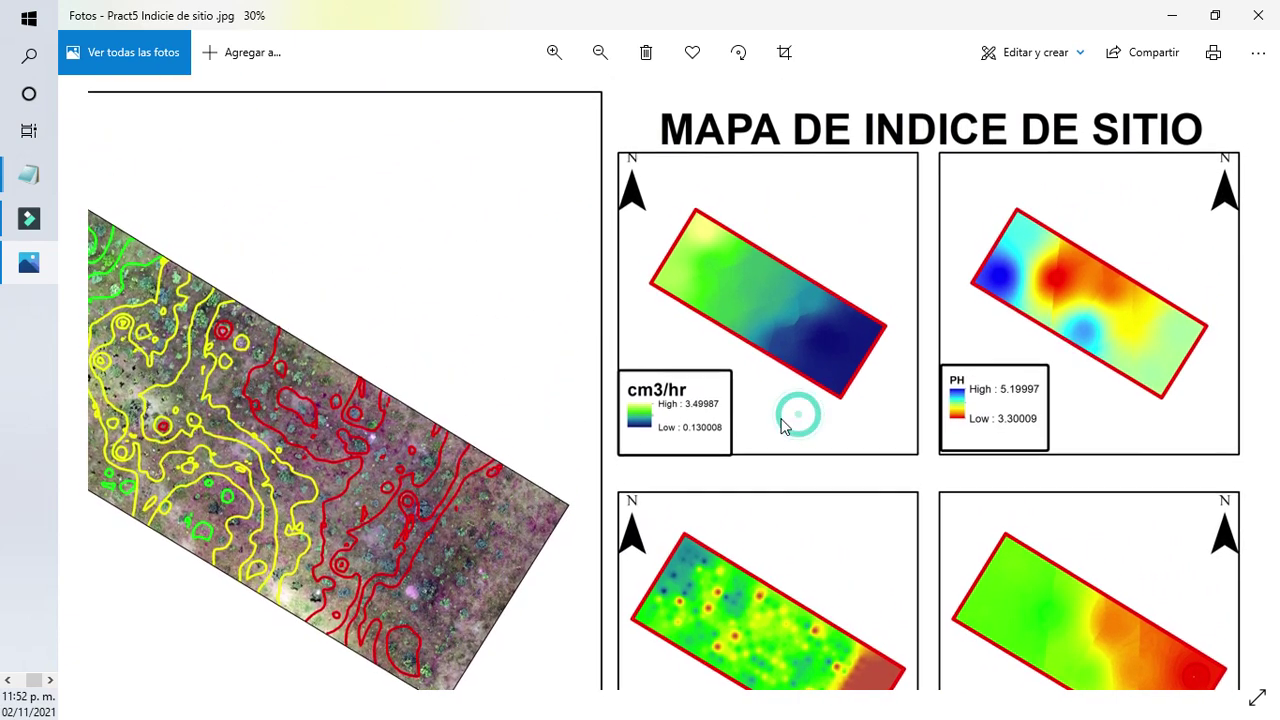
left_click_drag(1056, 455, 1045, 362)
left_click_drag(932, 552, 945, 413)
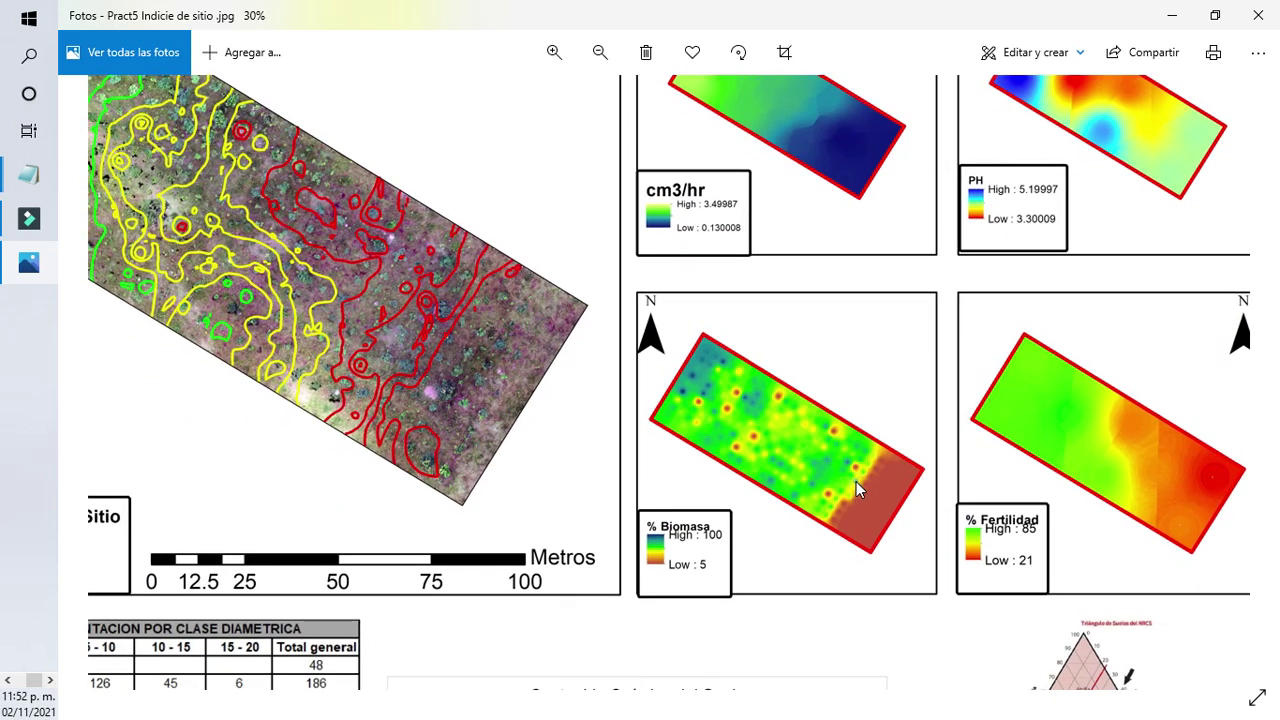
left_click_drag(806, 571, 814, 529)
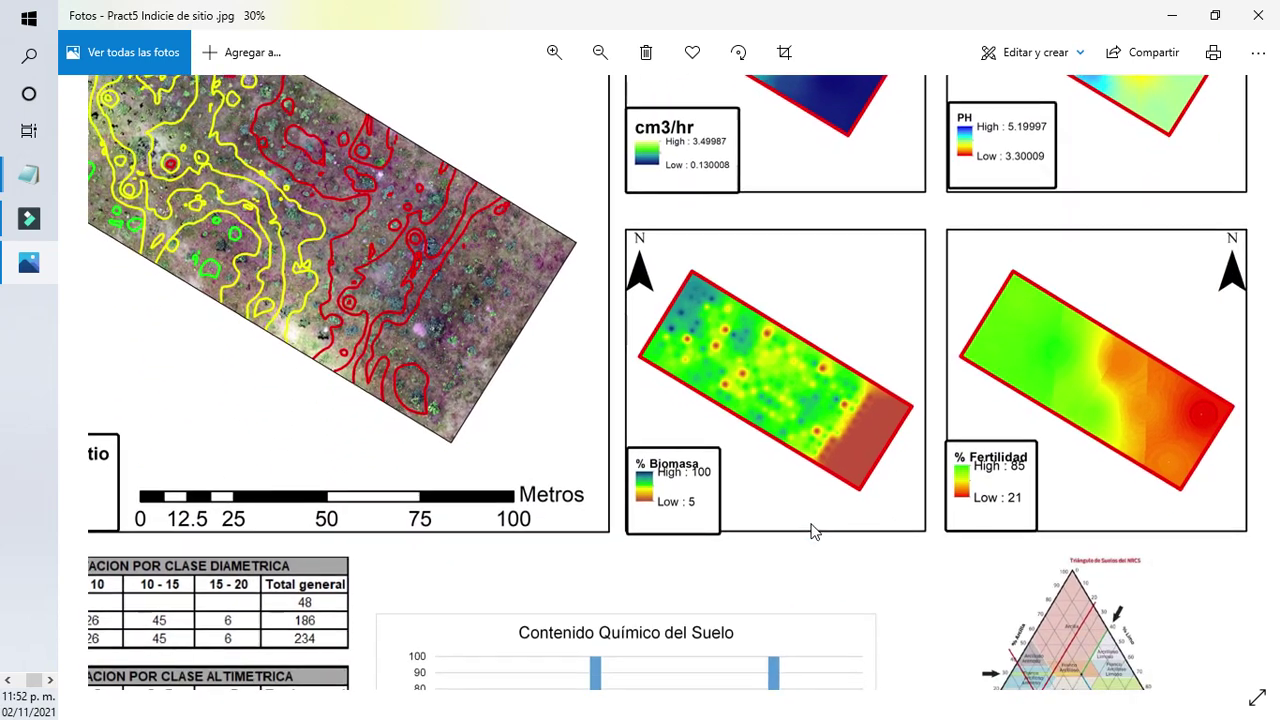
Examine the plantation tables, soil chemistry chart, soil triangle and pH scale up close, and return to the view of the whole image
left_click_drag(763, 605, 767, 418)
left_click_drag(1000, 600, 990, 598)
left_click_drag(879, 614, 800, 547)
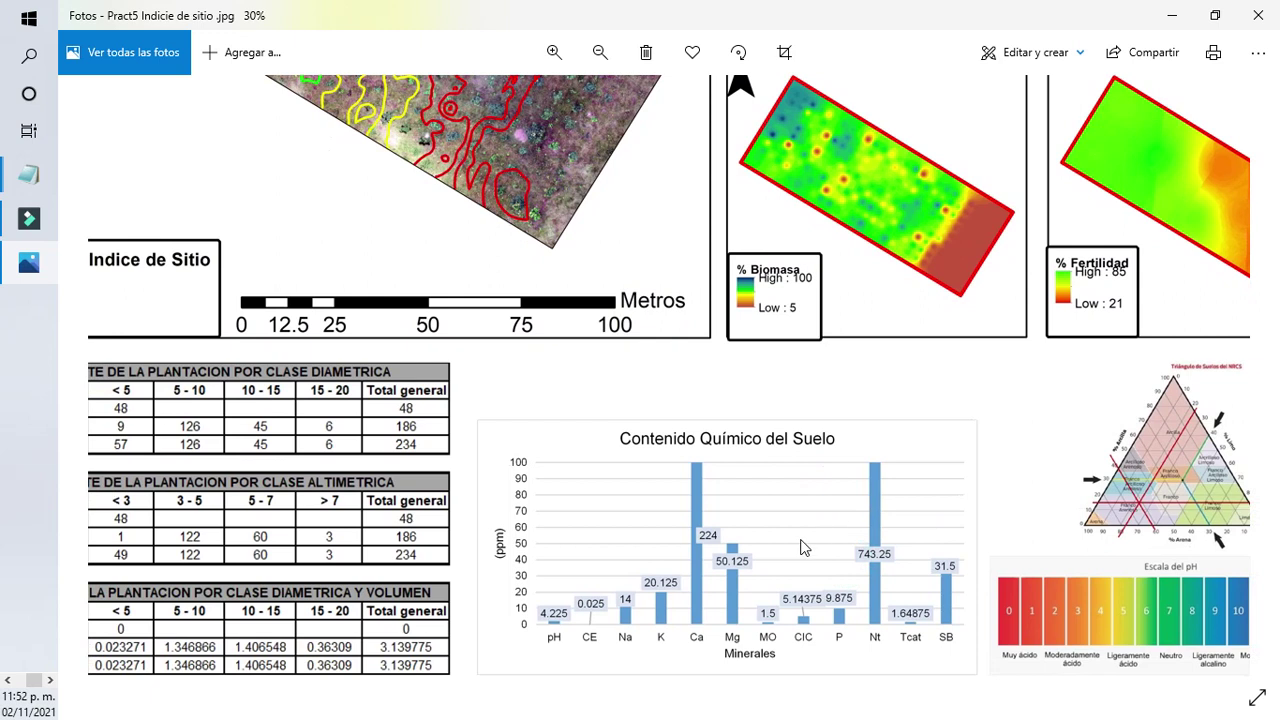
left_click_drag(1070, 692, 1035, 670)
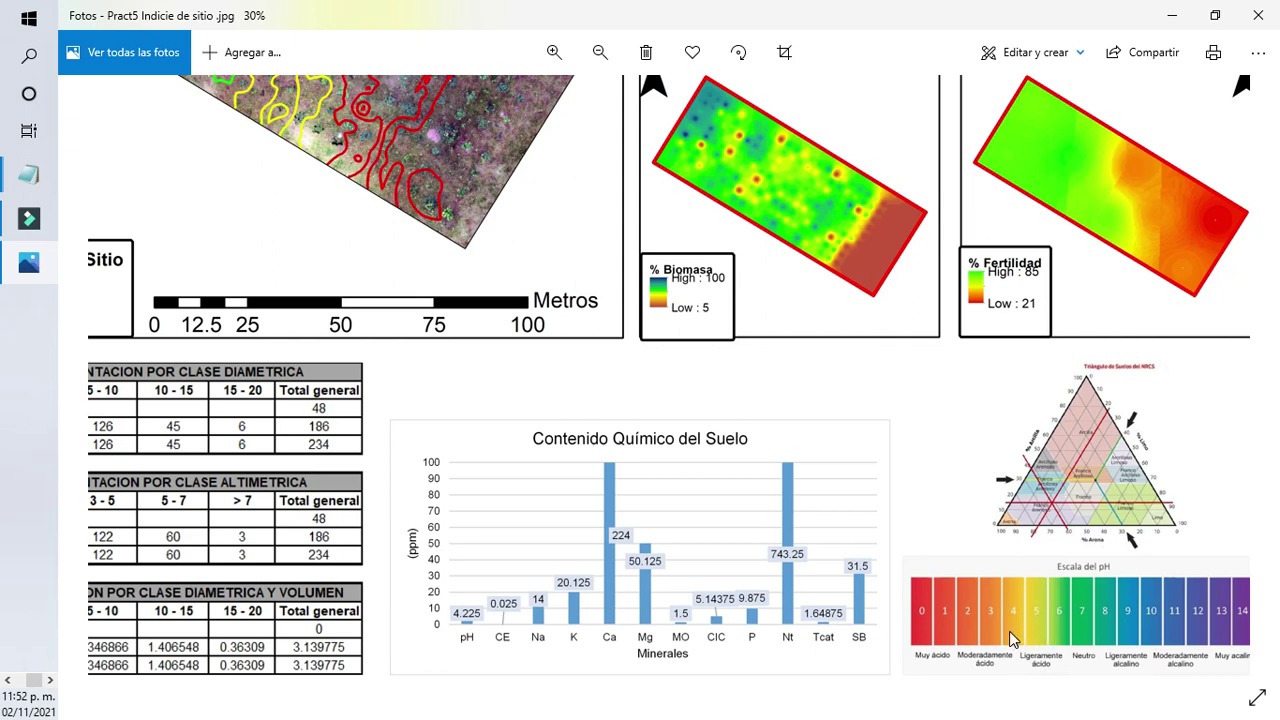
scroll(1015, 645, "up", 2)
scroll(845, 405, "up", 2)
left_click_drag(829, 370, 820, 551)
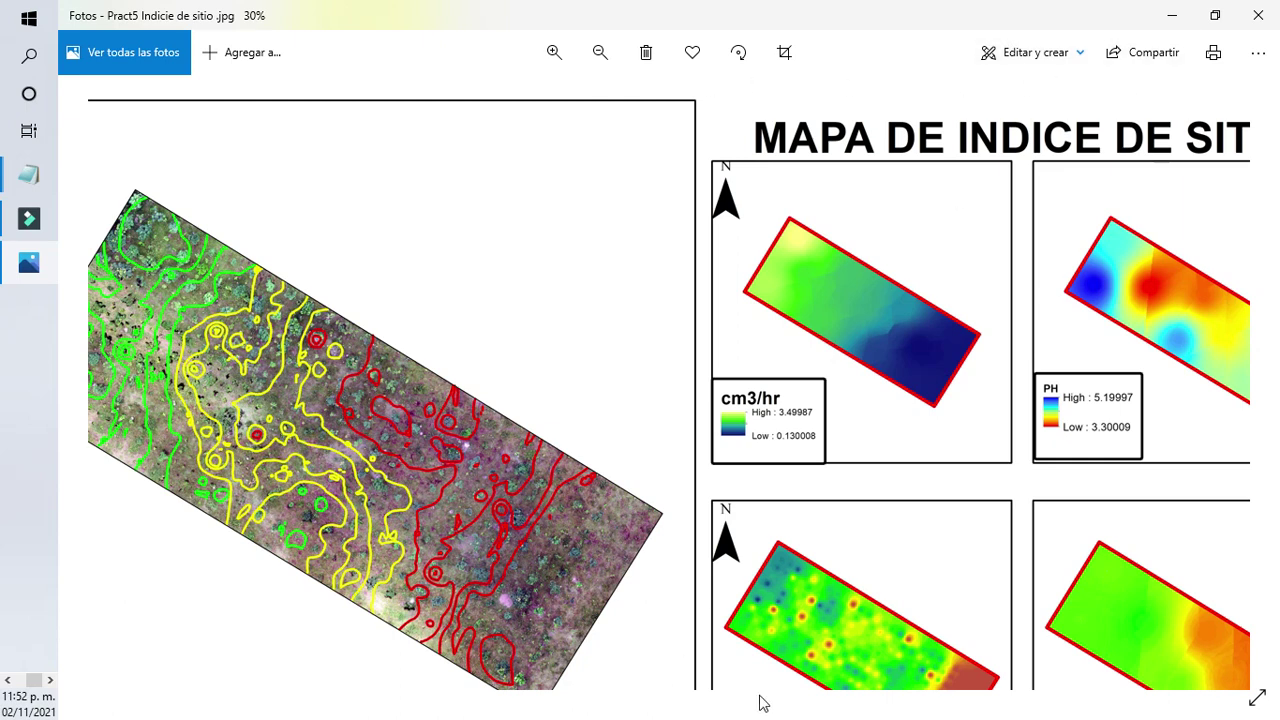
left_click_drag(968, 477, 749, 362)
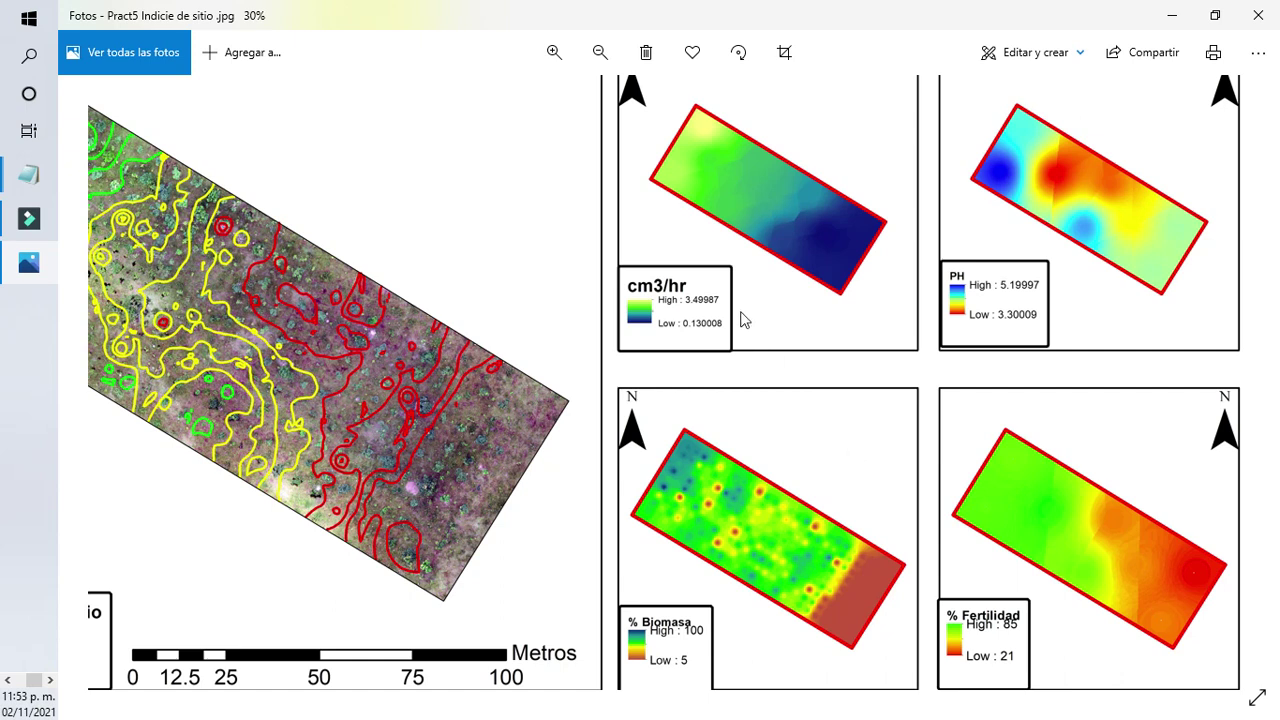
left_click(597, 52)
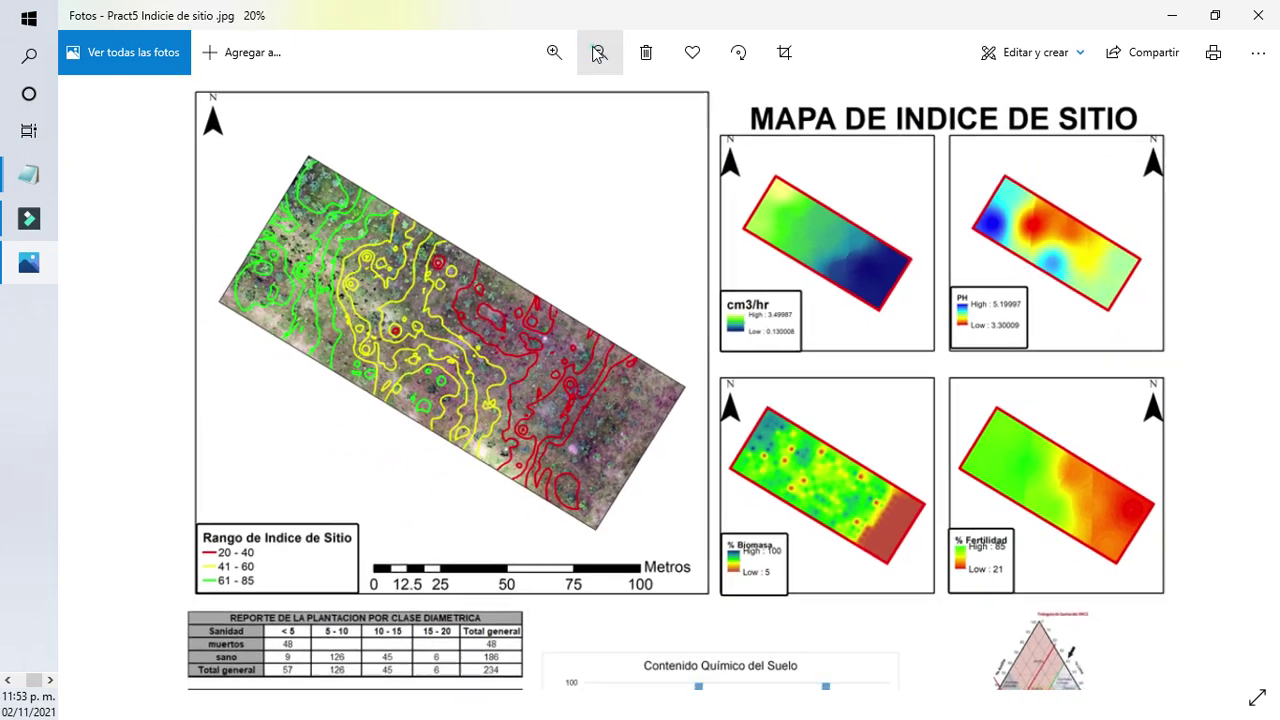
left_click(597, 52)
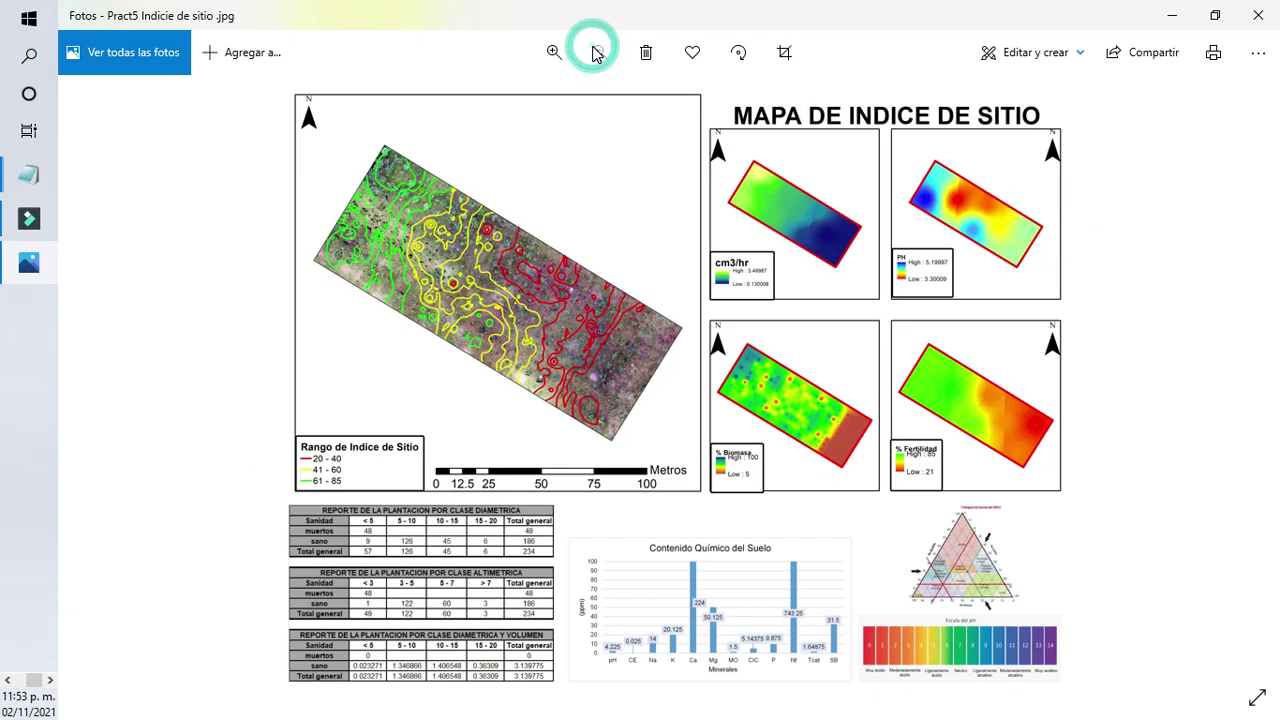